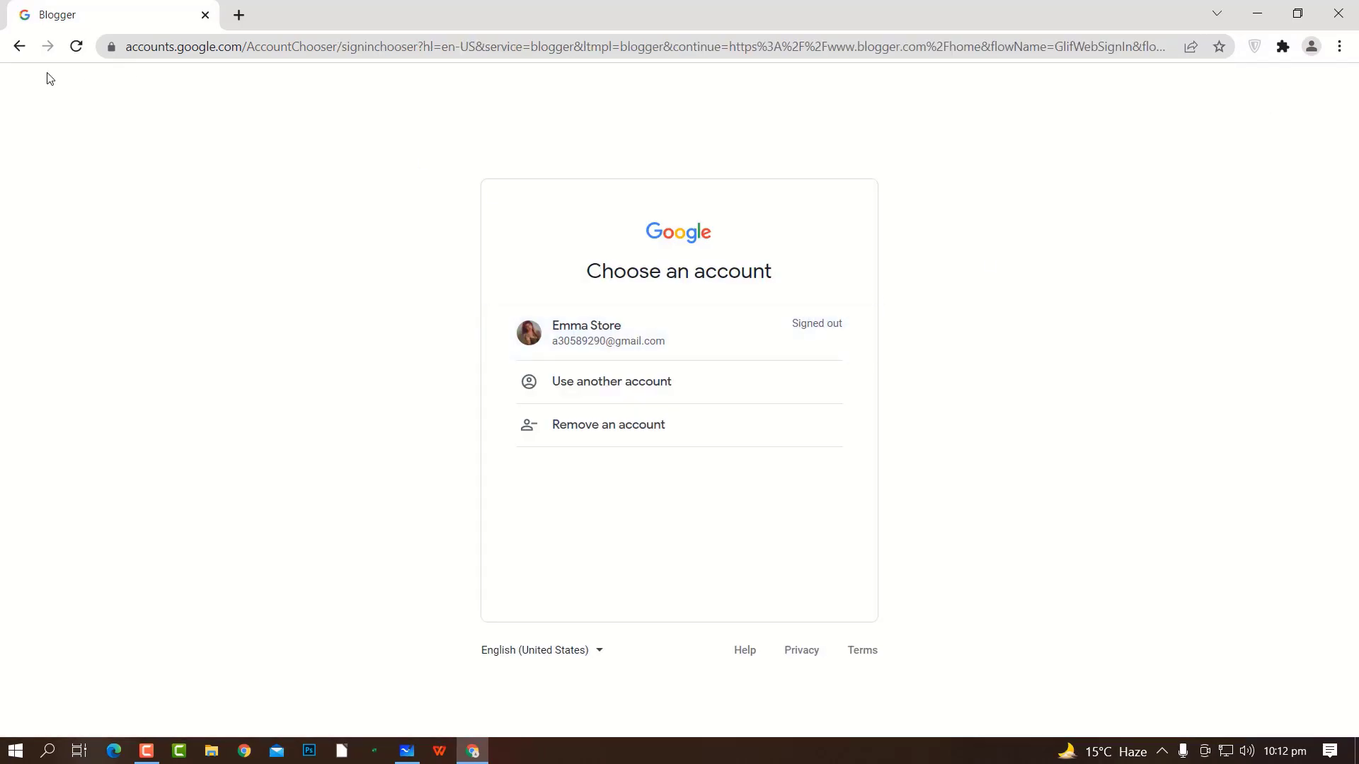
Sign in with the existing Google account and confirm recovery details to reach the Daily Star Pakistan dashboard
{"action": "left_click", "coordinate": [19, 46]}
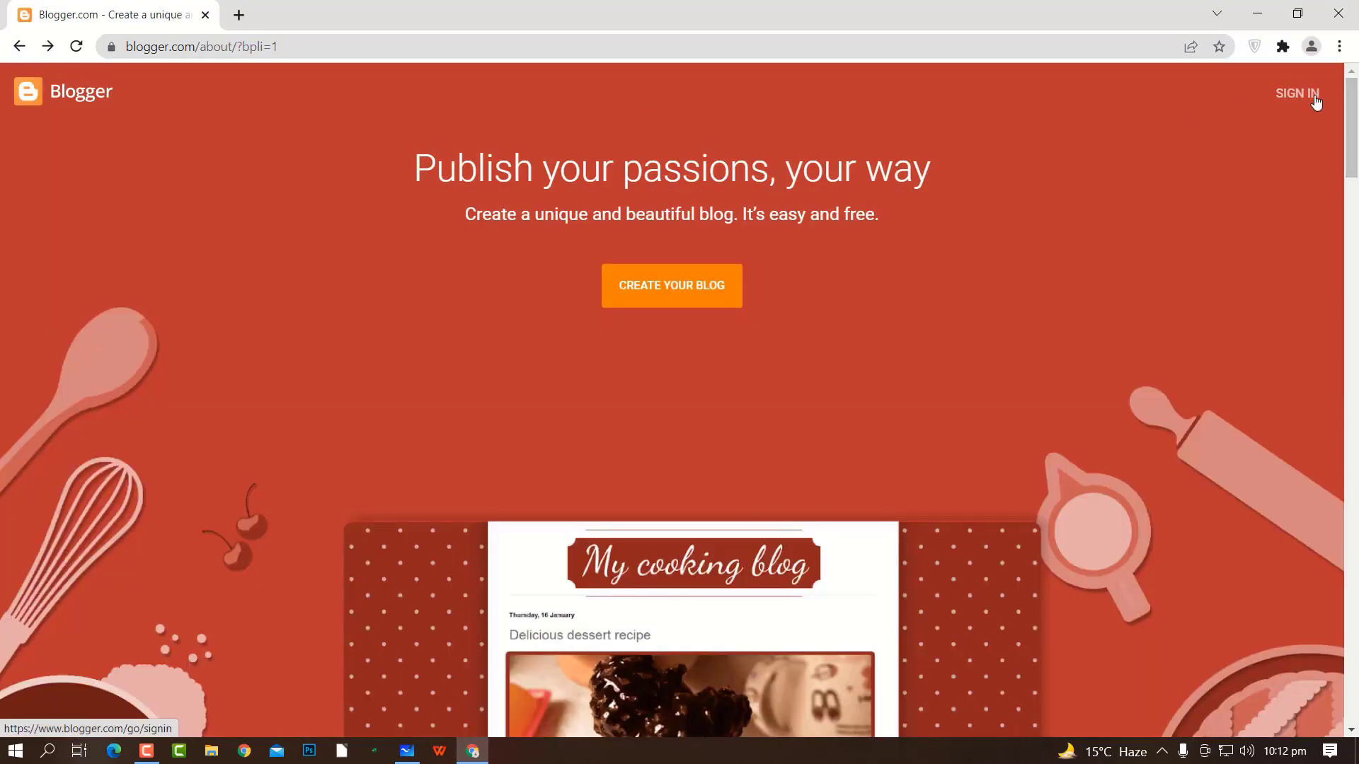
{"action": "left_click", "coordinate": [726, 297]}
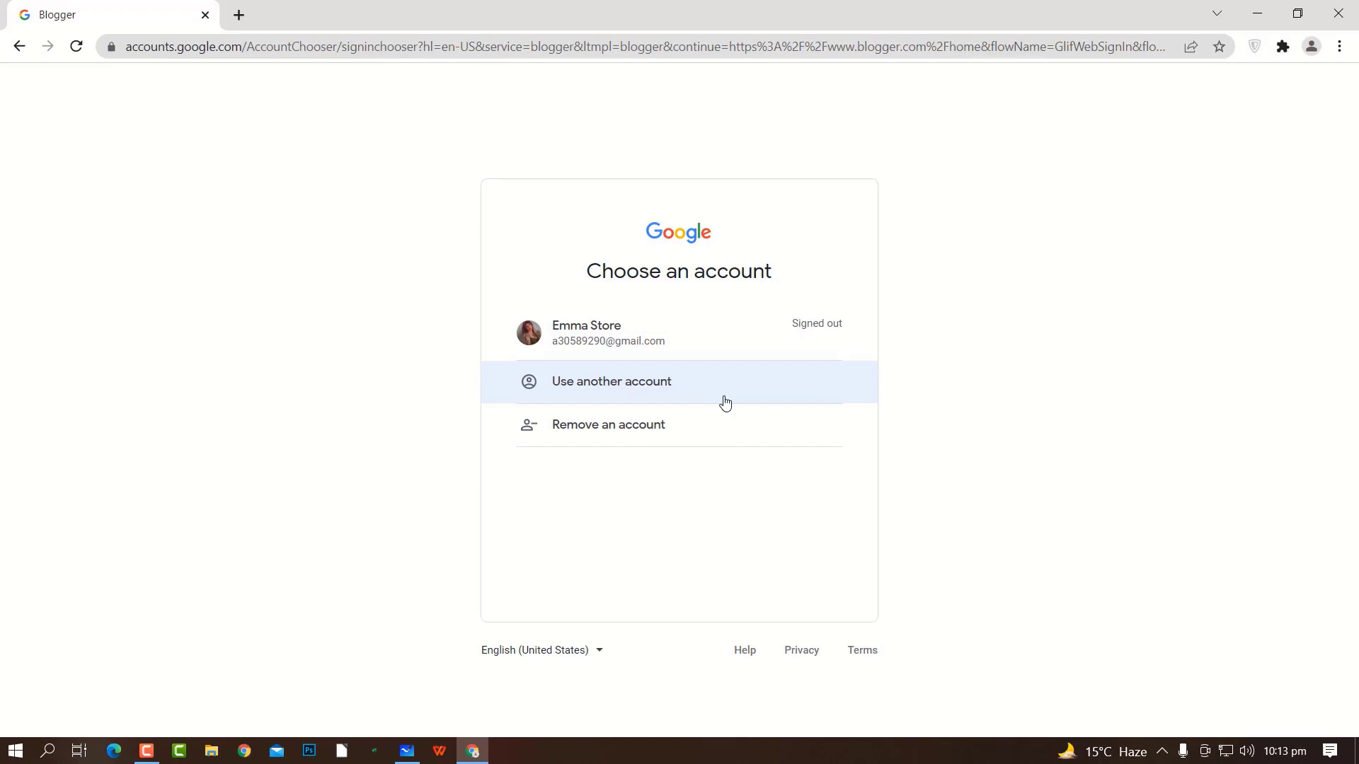
{"action": "left_click", "coordinate": [680, 346]}
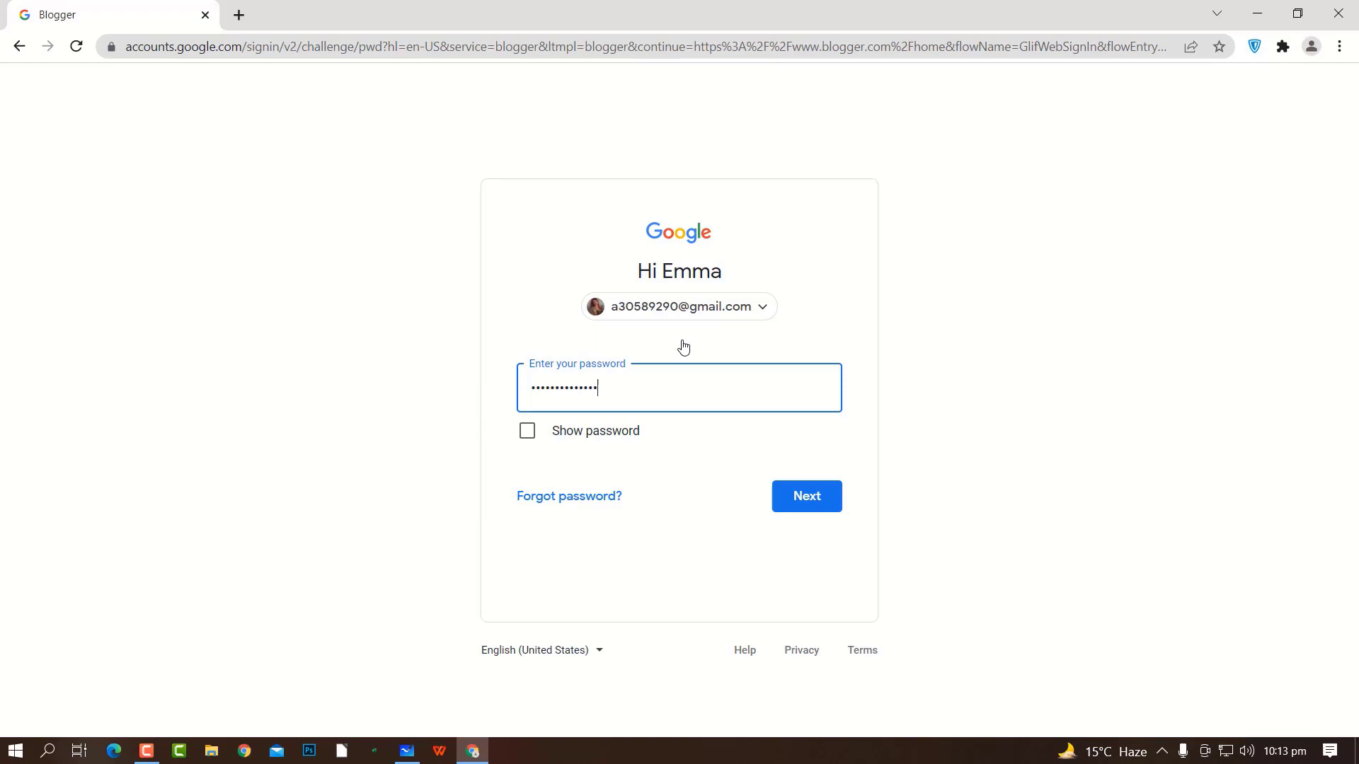
{"action": "left_click", "coordinate": [817, 496]}
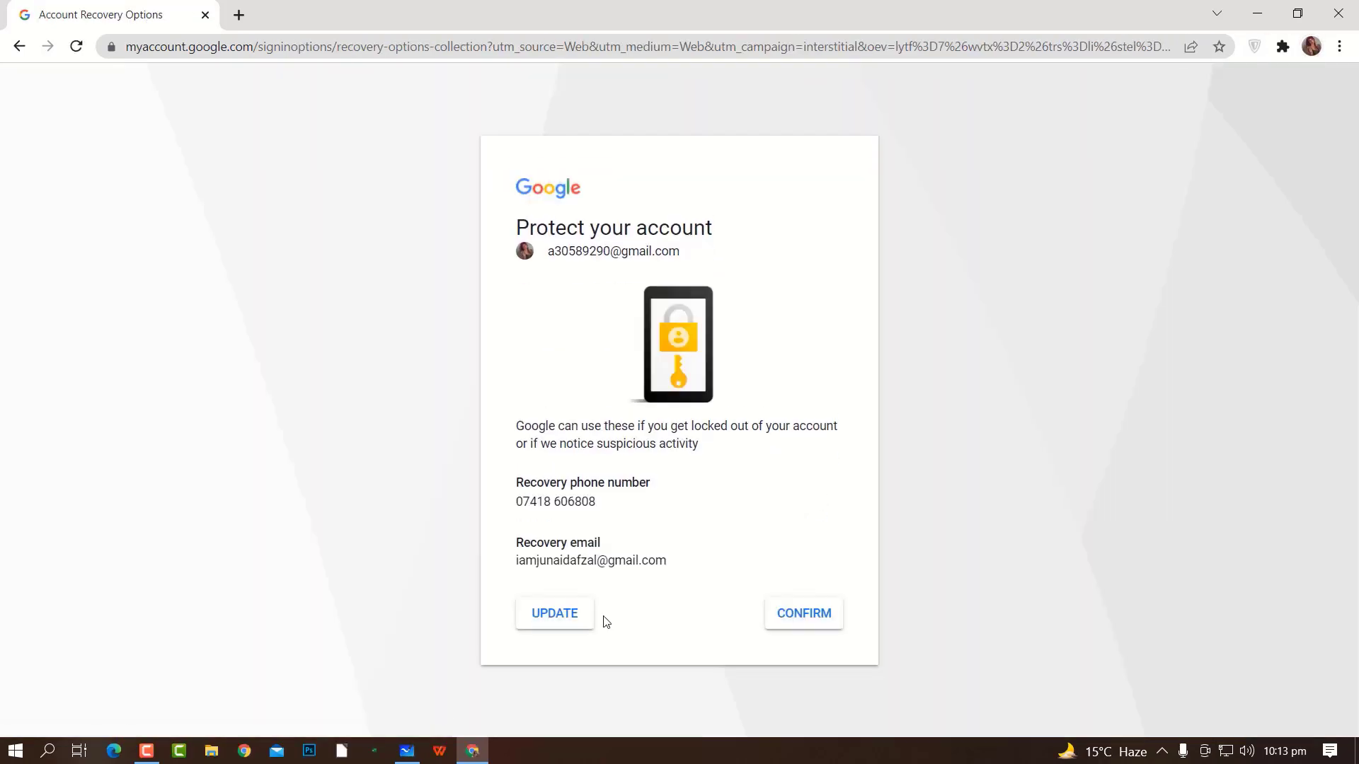
{"action": "left_click", "coordinate": [824, 618]}
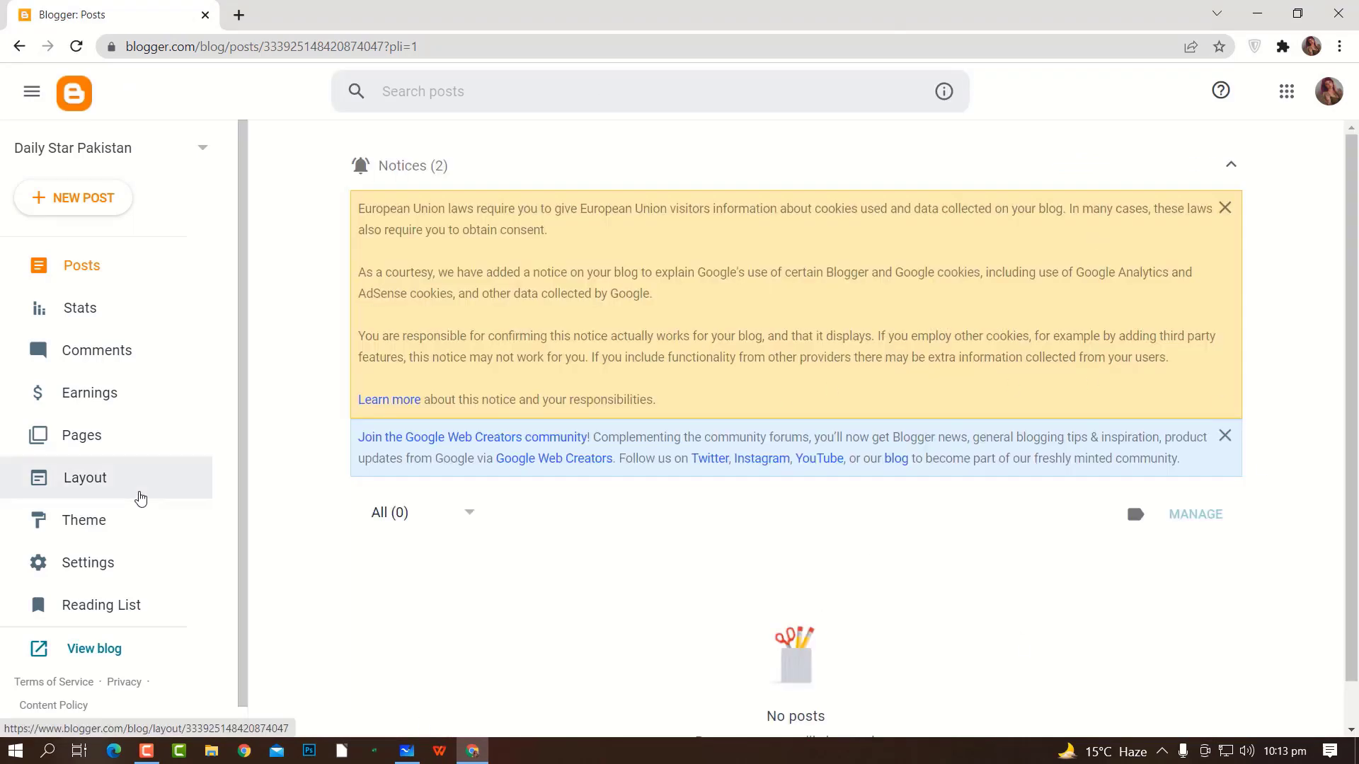
Choose New Blog from the blog list, then open a new Google tab alongside Blogger
{"action": "left_click", "coordinate": [197, 164]}
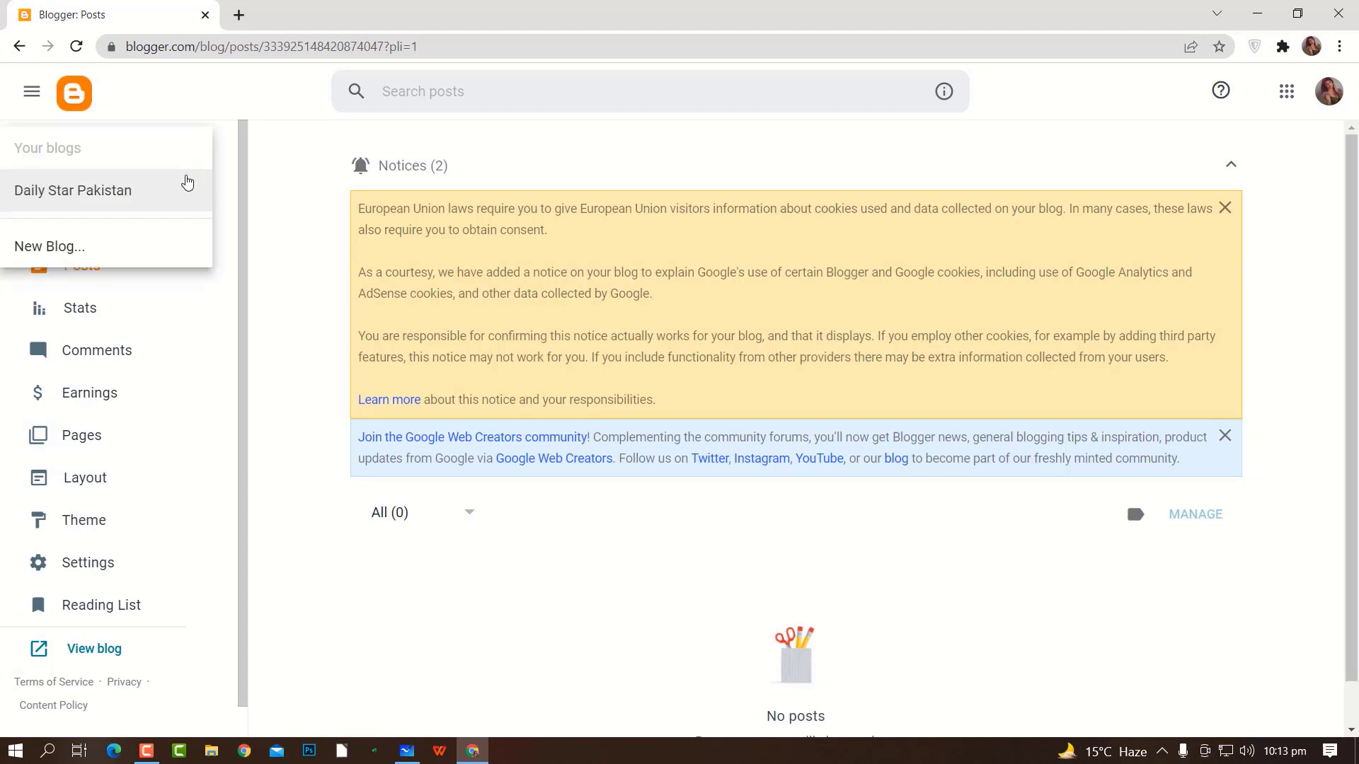
{"action": "left_click", "coordinate": [134, 246]}
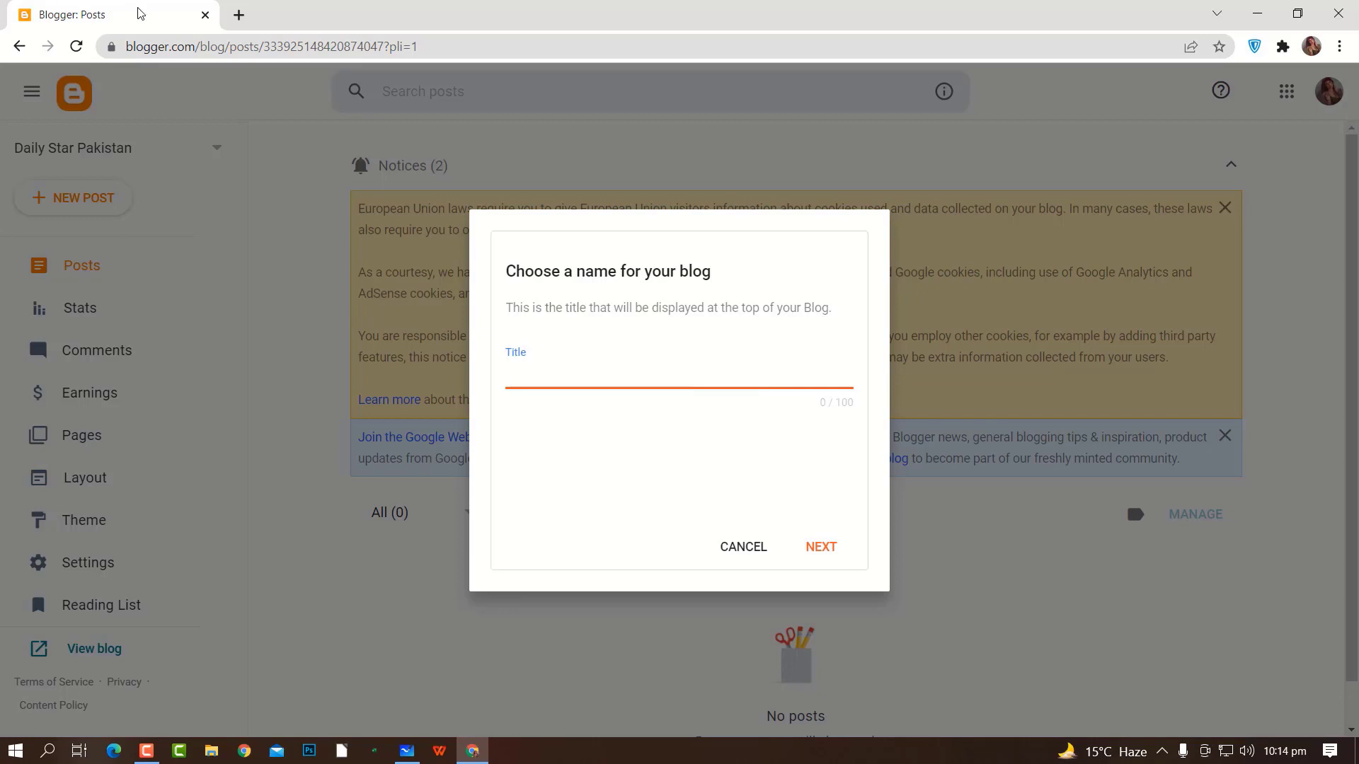
{"action": "left_click", "coordinate": [240, 15]}
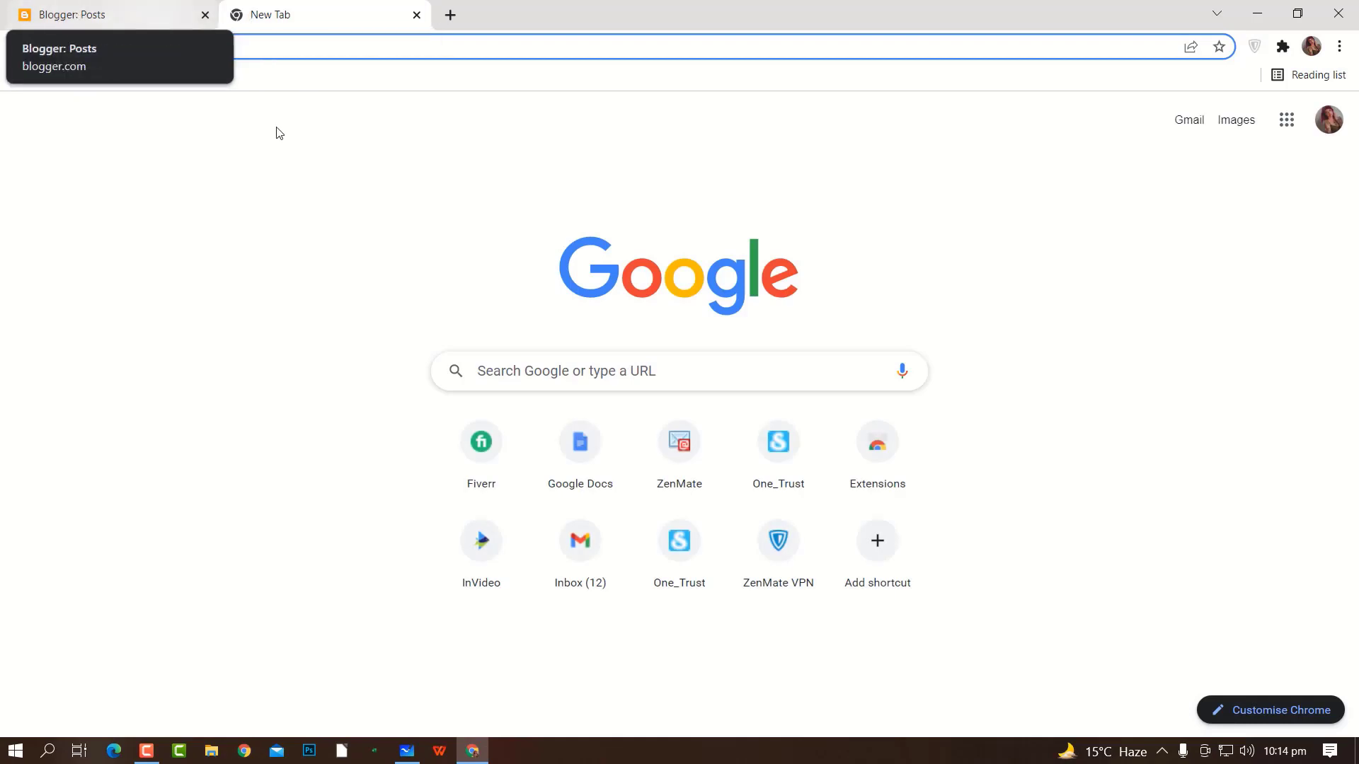
Search Google for 'keyword planner' and skim the results
{"action": "type", "text": "key"}
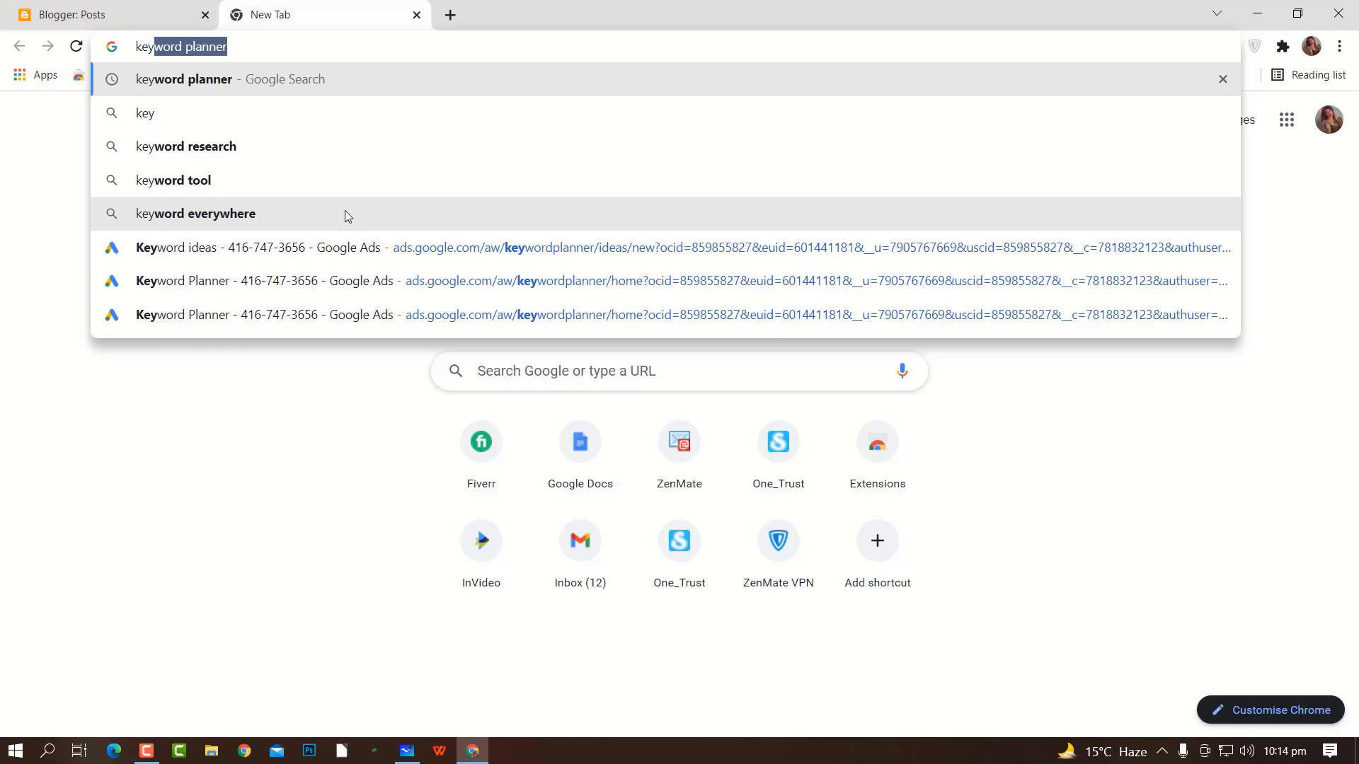
{"action": "left_click", "coordinate": [349, 75]}
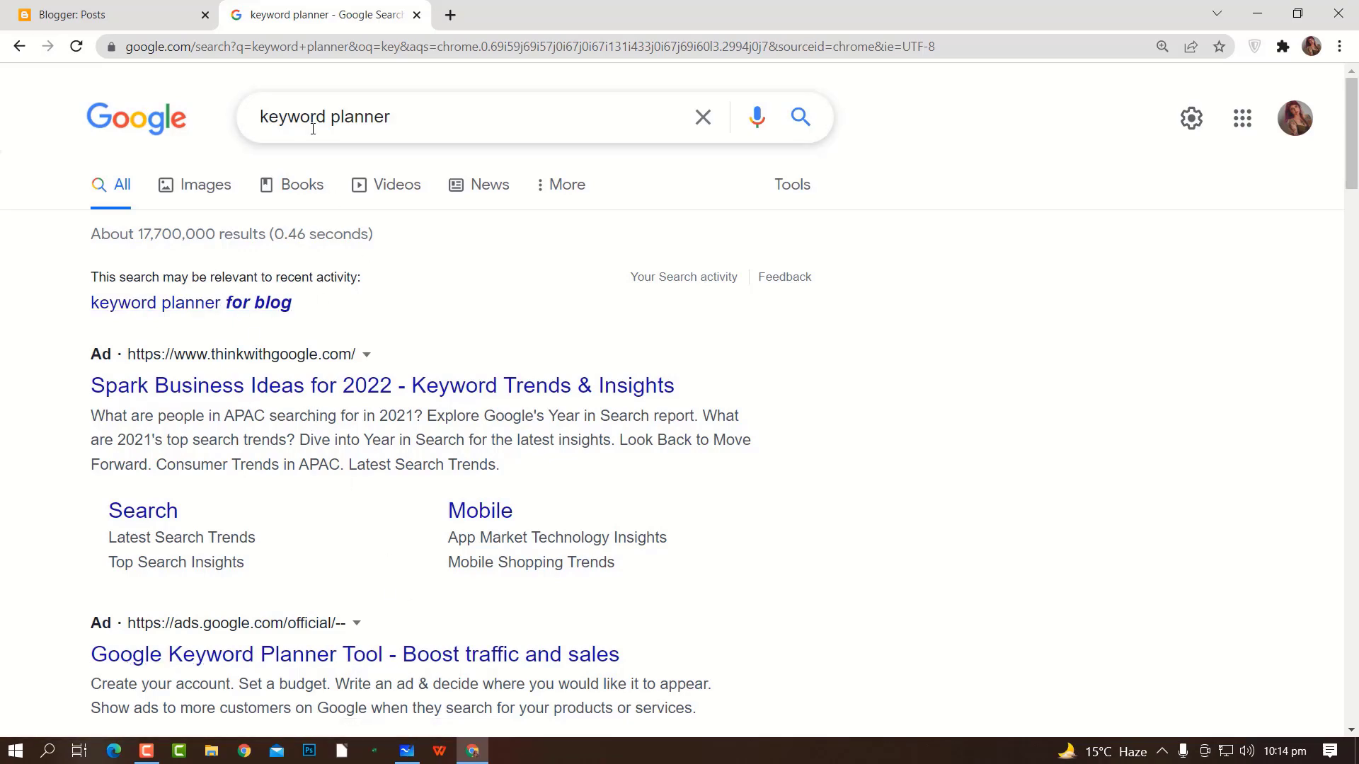
{"action": "scroll", "coordinate": [407, 260], "scroll_direction": "down", "scroll_amount": 3}
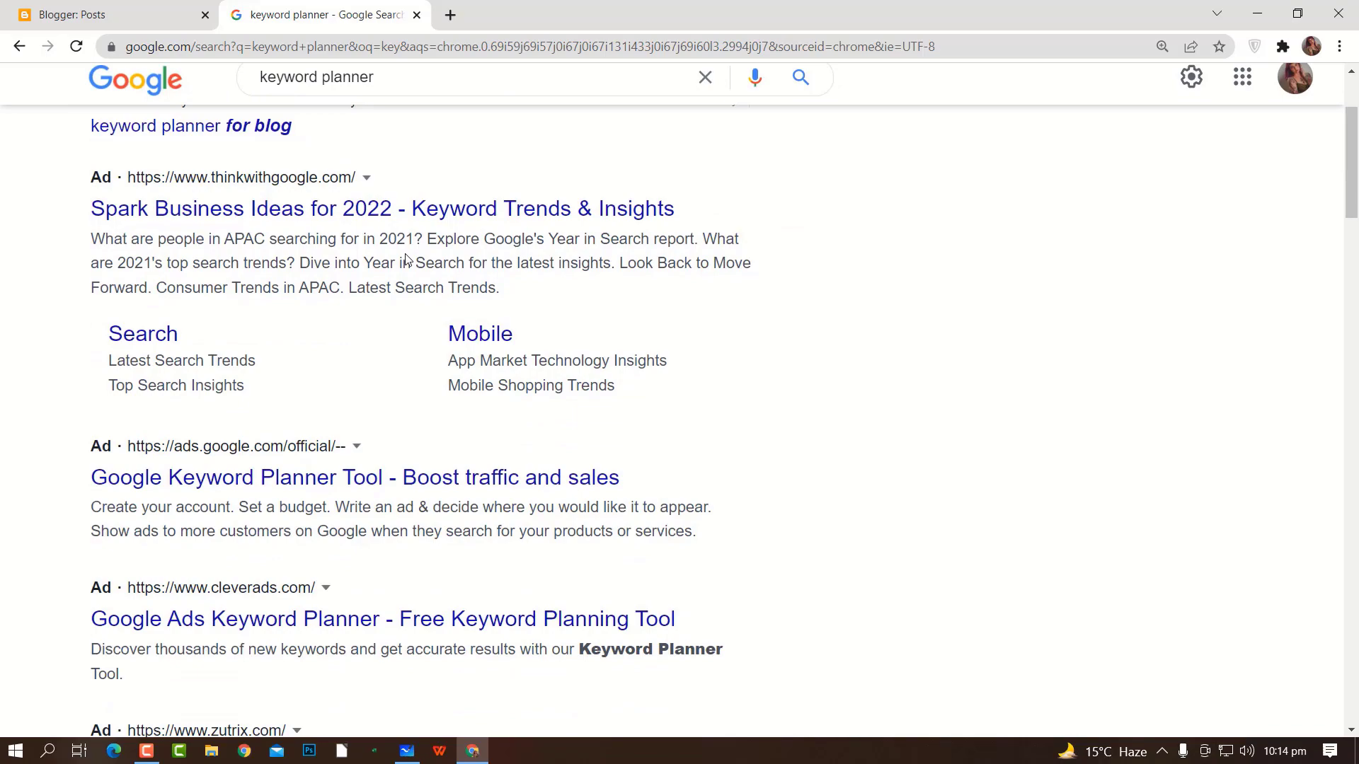
{"action": "scroll", "coordinate": [420, 389], "scroll_direction": "down", "scroll_amount": 4}
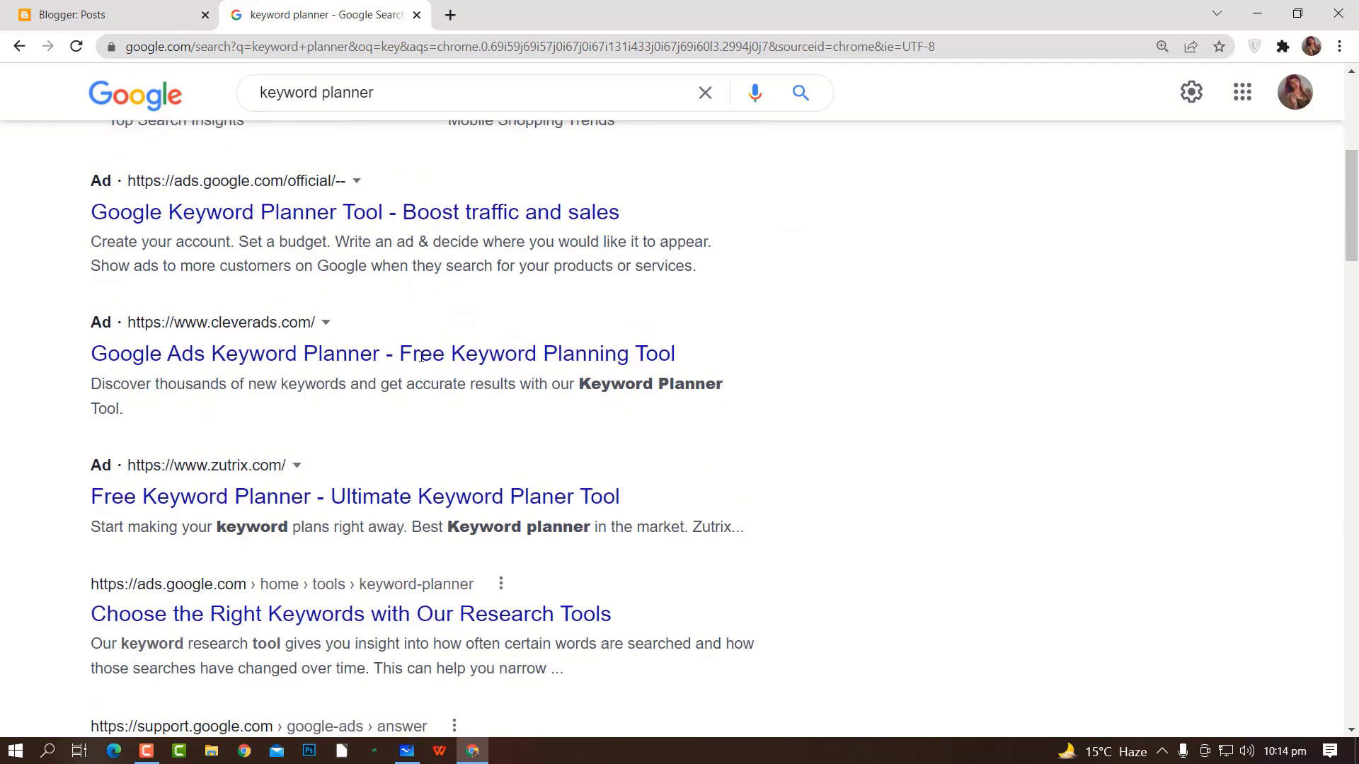
{"action": "scroll", "coordinate": [420, 357], "scroll_direction": "up", "scroll_amount": 6}
Refine the search to 'keyword planner google' and browse the results
{"action": "left_click", "coordinate": [432, 123]}
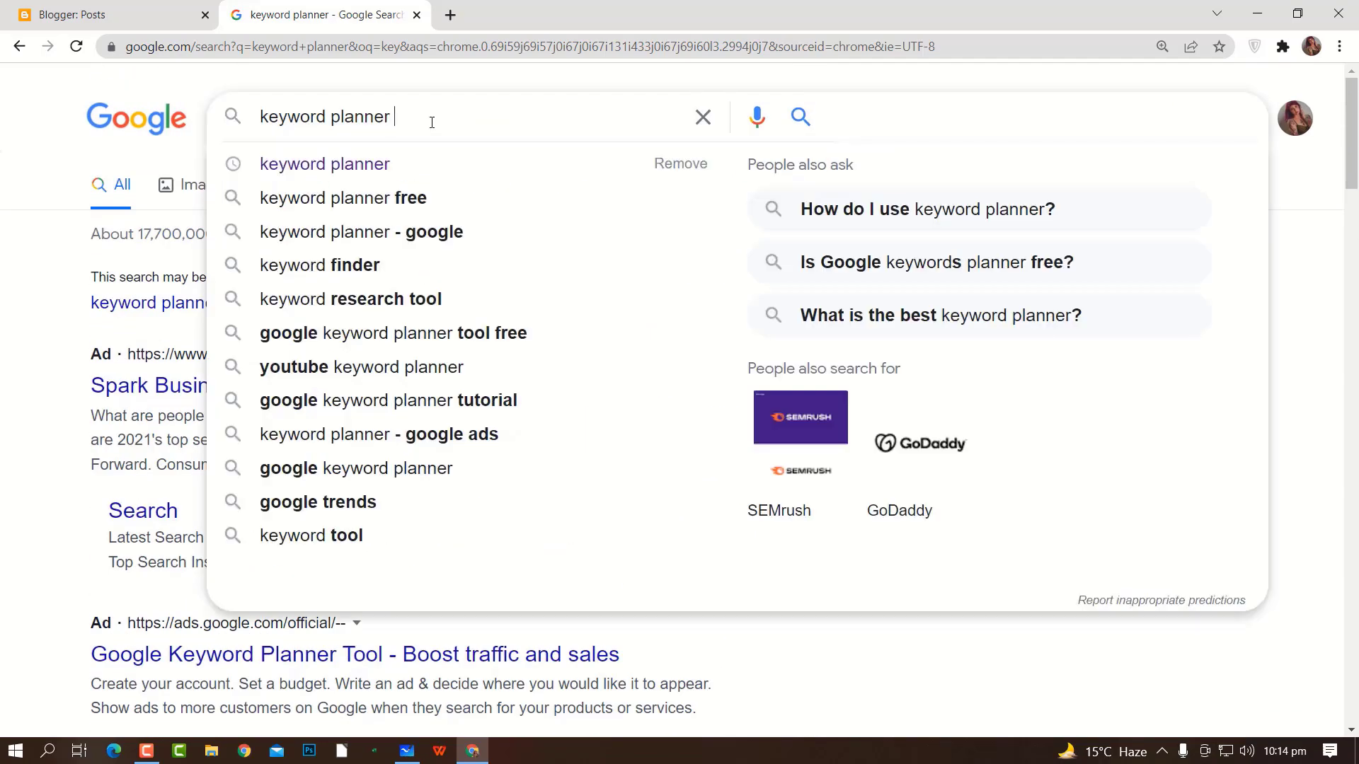
{"action": "type", "text": "g"}
{"action": "key", "text": "Down"}
{"action": "key", "text": "Down"}
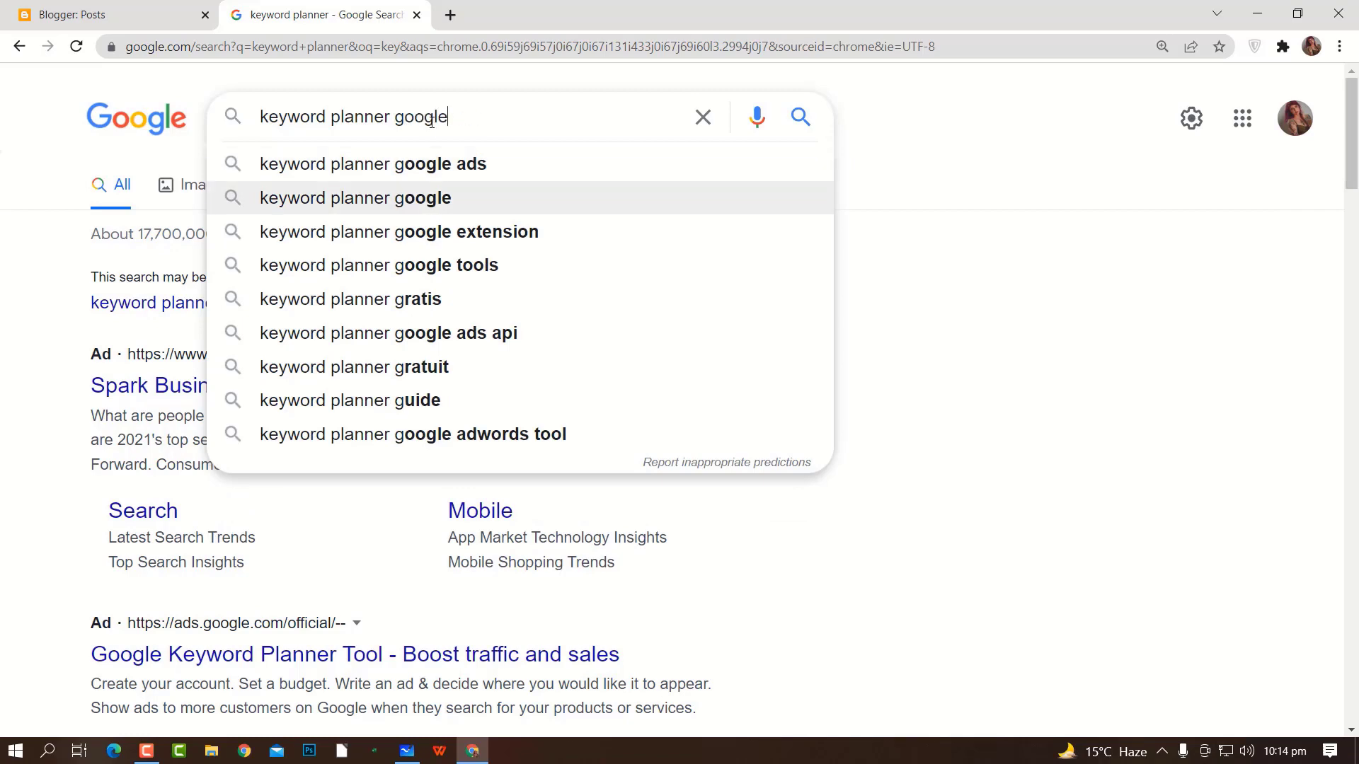
{"action": "key", "text": "Return"}
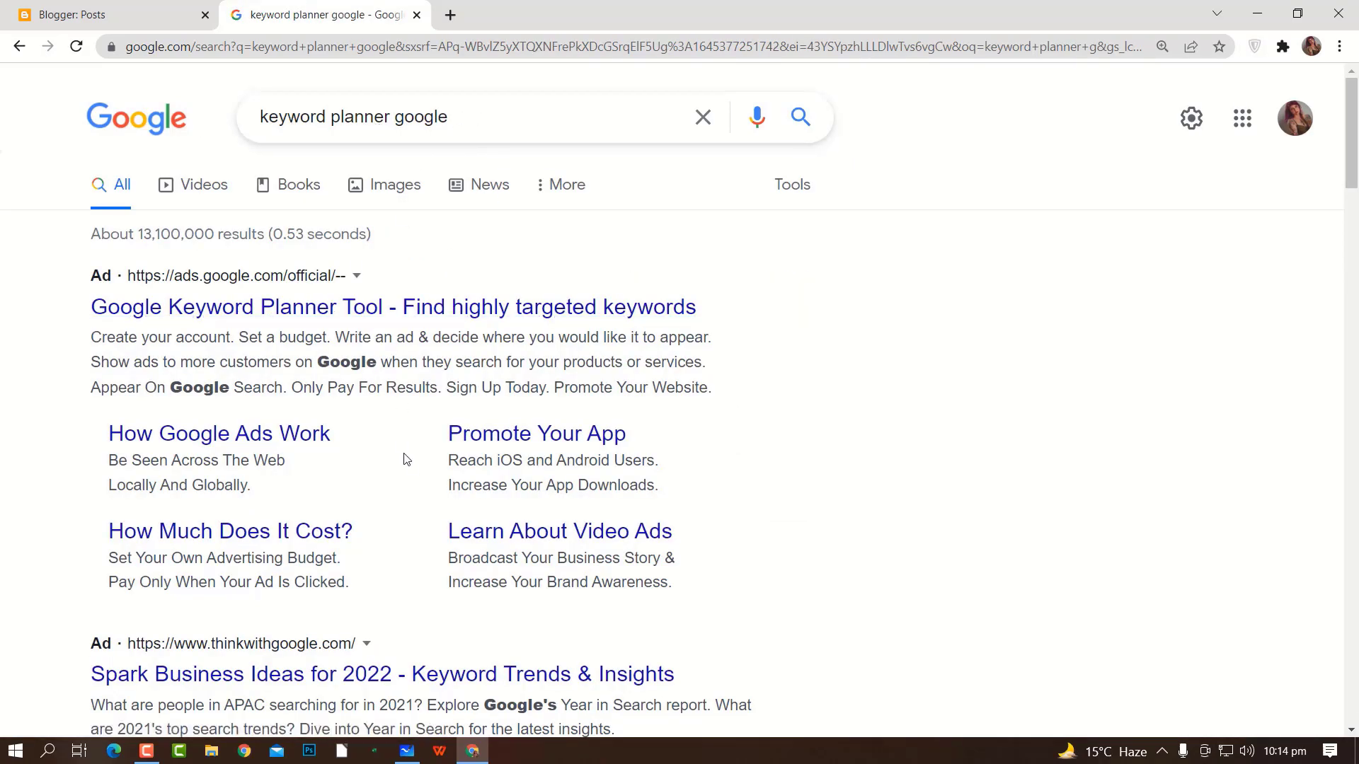
{"action": "scroll", "coordinate": [410, 456], "scroll_direction": "down", "scroll_amount": 3}
{"action": "scroll", "coordinate": [416, 479], "scroll_direction": "up", "scroll_amount": 2}
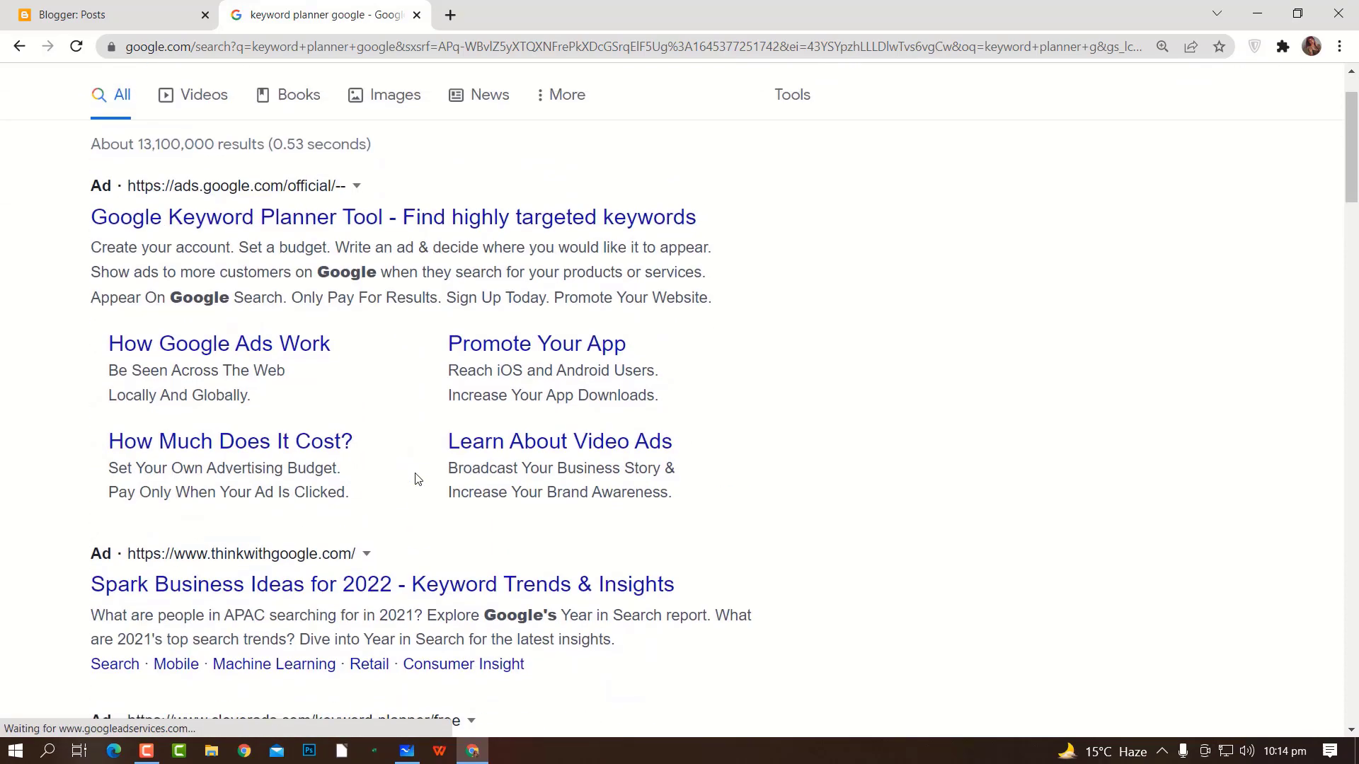
{"action": "scroll", "coordinate": [416, 479], "scroll_direction": "down", "scroll_amount": 1}
{"action": "scroll", "coordinate": [315, 353], "scroll_direction": "up", "scroll_amount": 3}
{"action": "scroll", "coordinate": [316, 362], "scroll_direction": "down", "scroll_amount": 3}
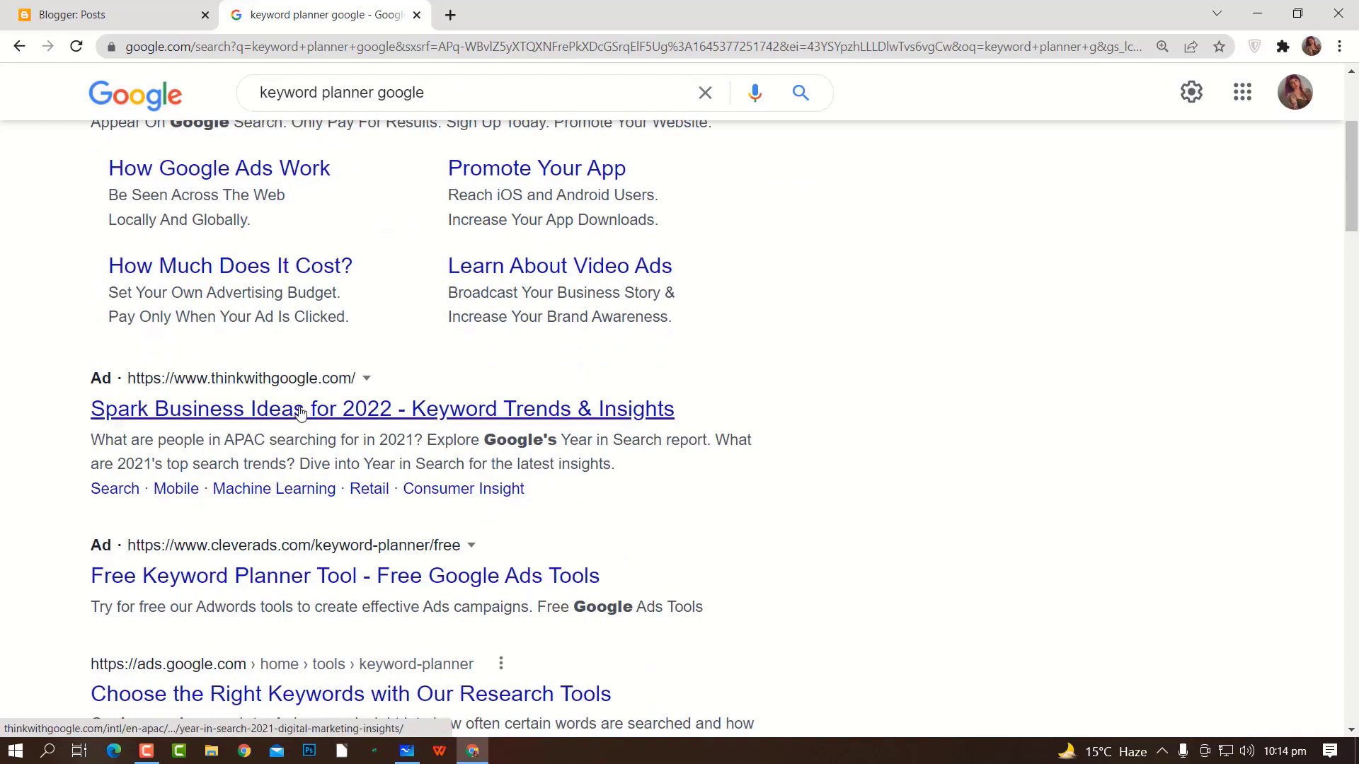
{"action": "scroll", "coordinate": [304, 424], "scroll_direction": "down", "scroll_amount": 2}
{"action": "scroll", "coordinate": [305, 434], "scroll_direction": "down", "scroll_amount": 1}
{"action": "scroll", "coordinate": [311, 446], "scroll_direction": "down", "scroll_amount": 8}
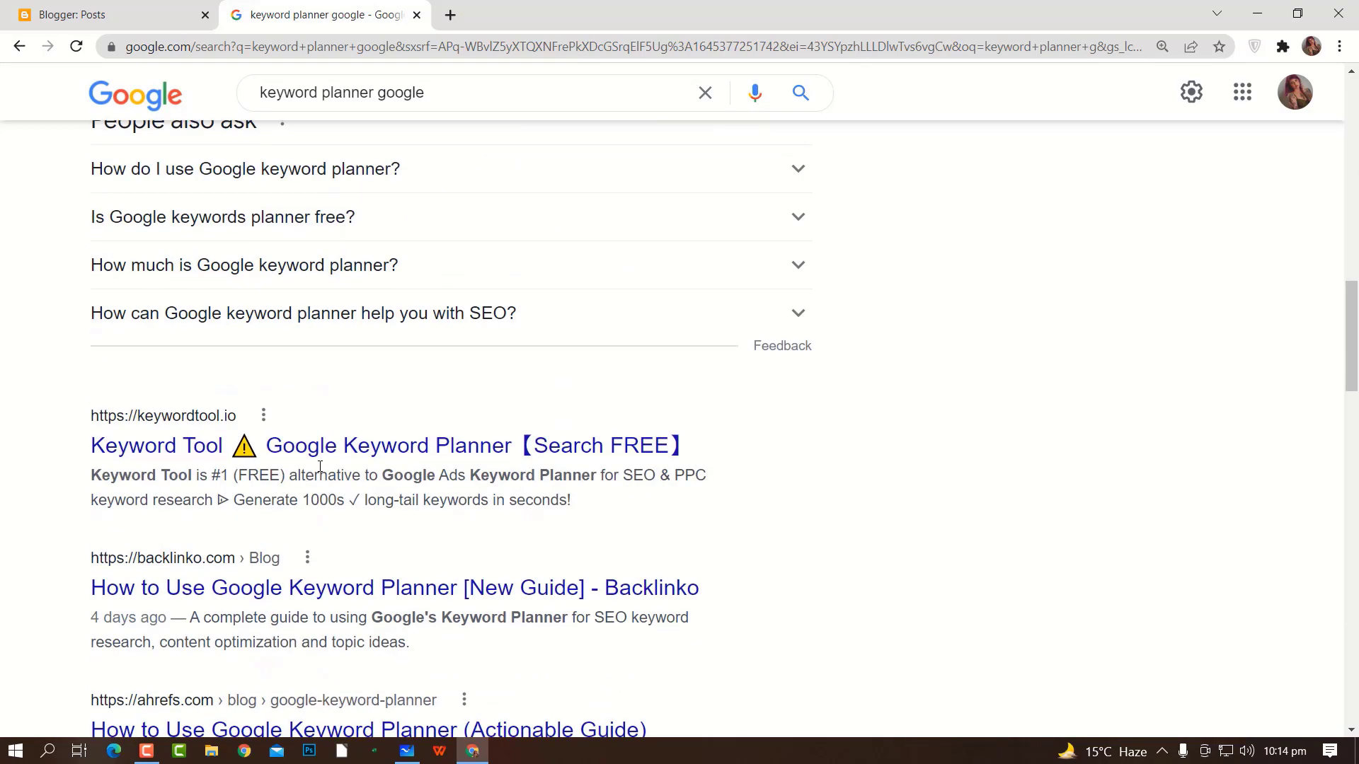
{"action": "scroll", "coordinate": [320, 467], "scroll_direction": "up", "scroll_amount": 8}
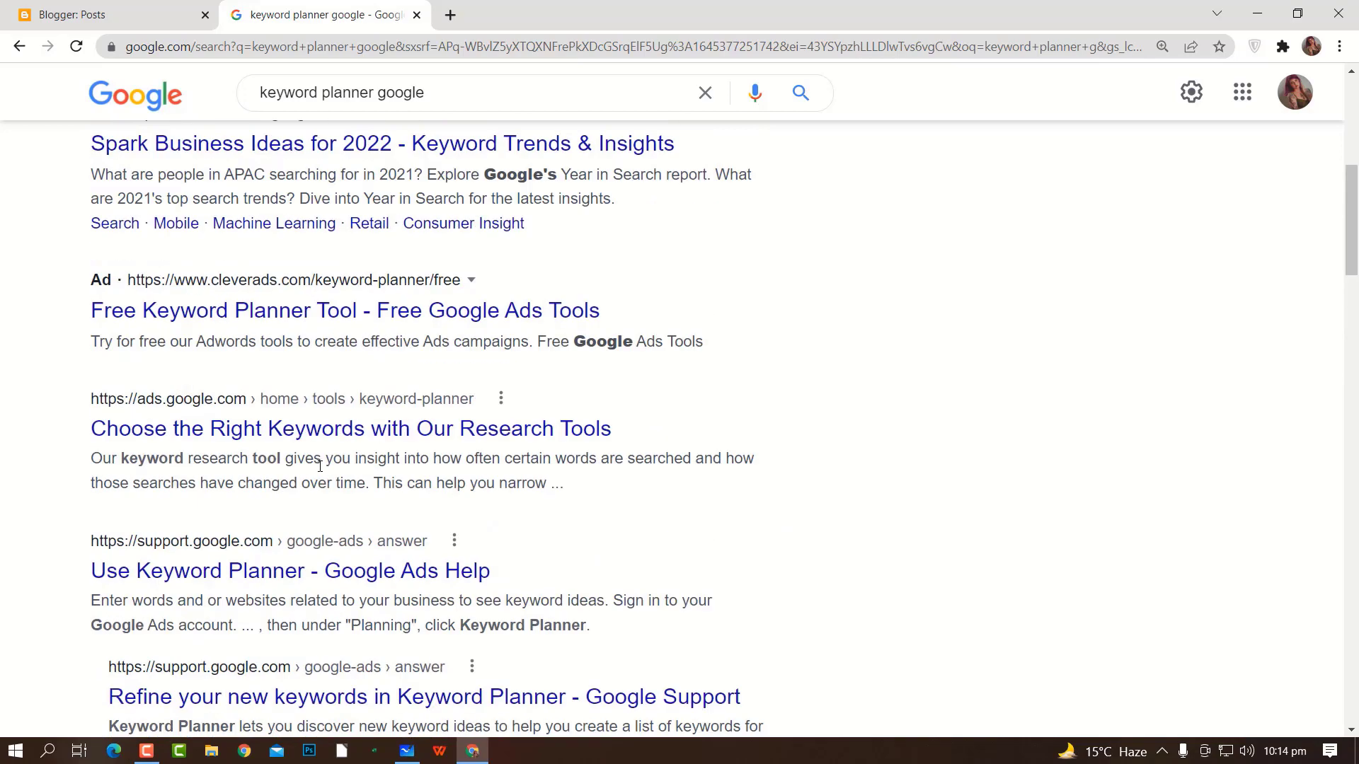
{"action": "scroll", "coordinate": [320, 466], "scroll_direction": "up", "scroll_amount": 6}
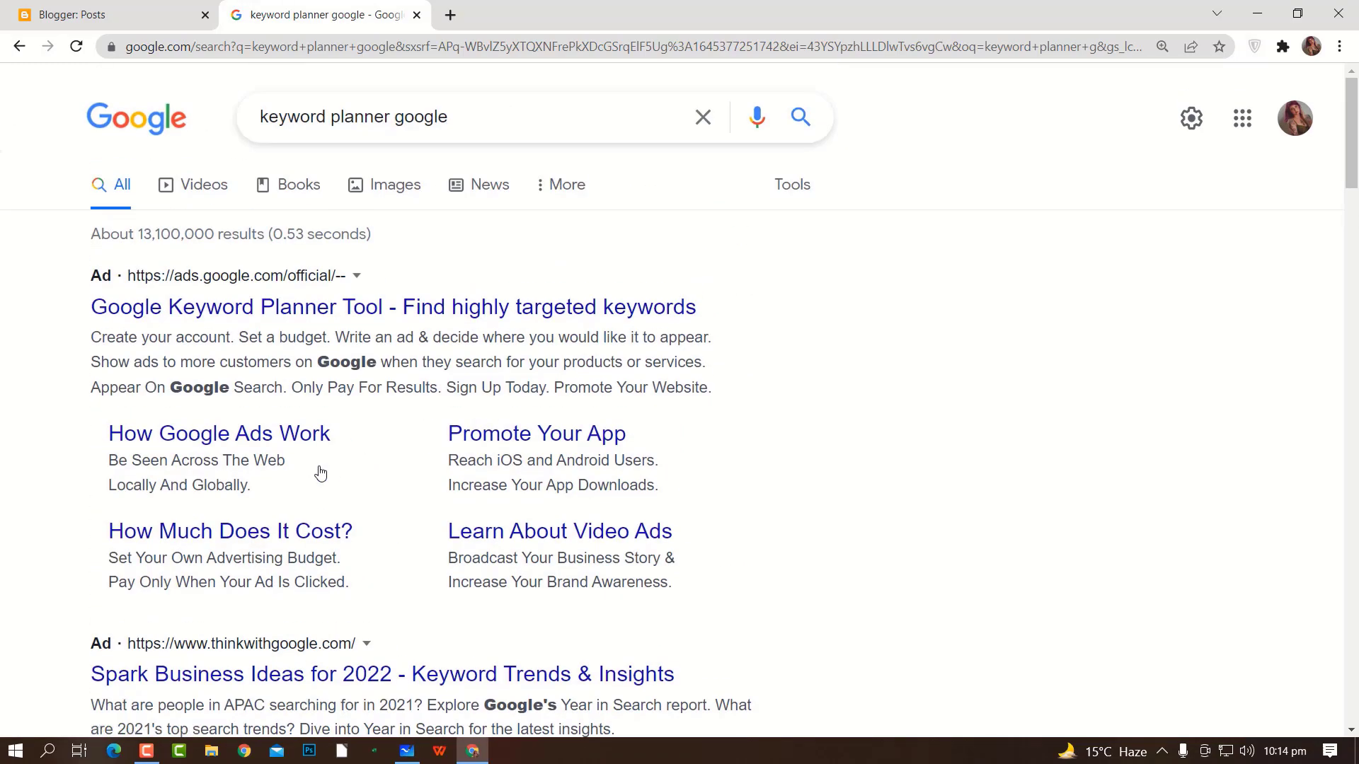
Narrow the query to 'keyword planner google ads' and scroll through the results
{"action": "left_click", "coordinate": [489, 121]}
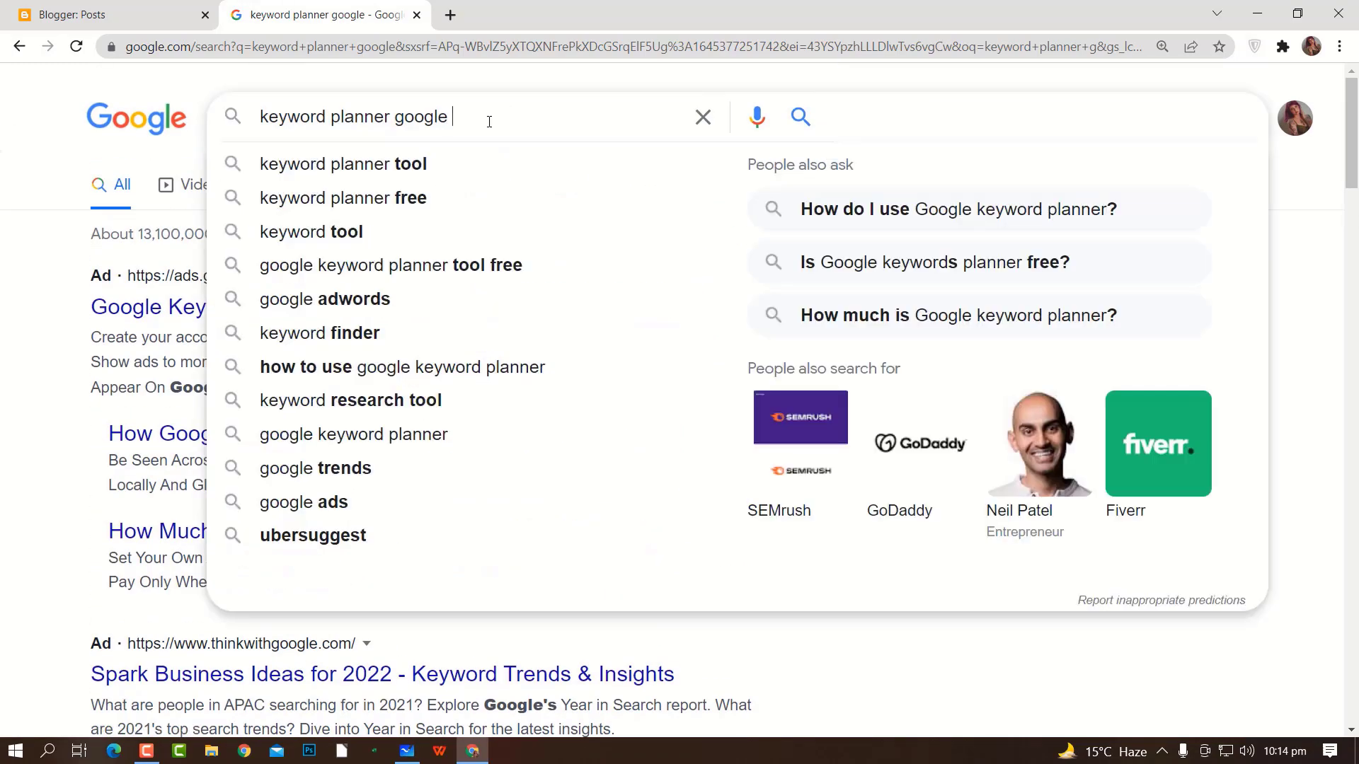
{"action": "type", "text": "ads"}
{"action": "key", "text": "Return"}
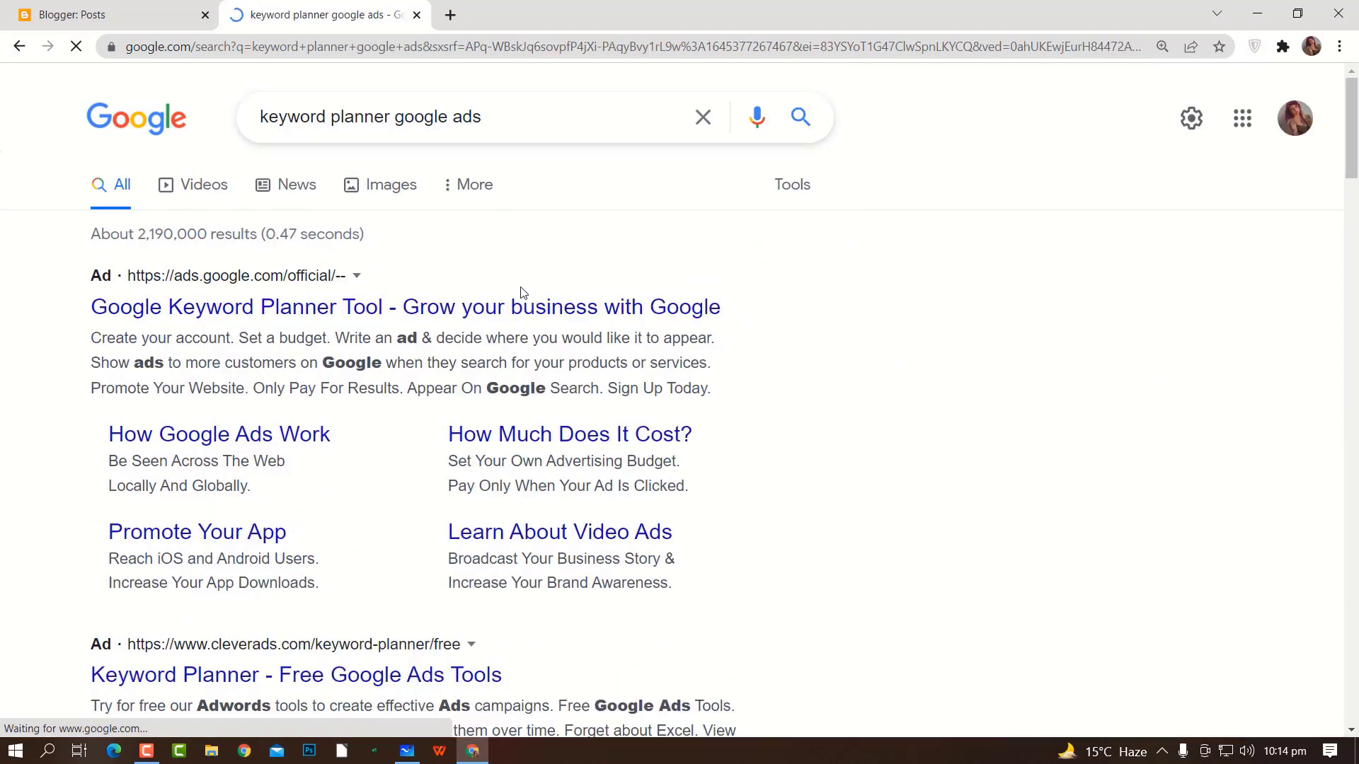
{"action": "scroll", "coordinate": [537, 320], "scroll_direction": "down", "scroll_amount": 1}
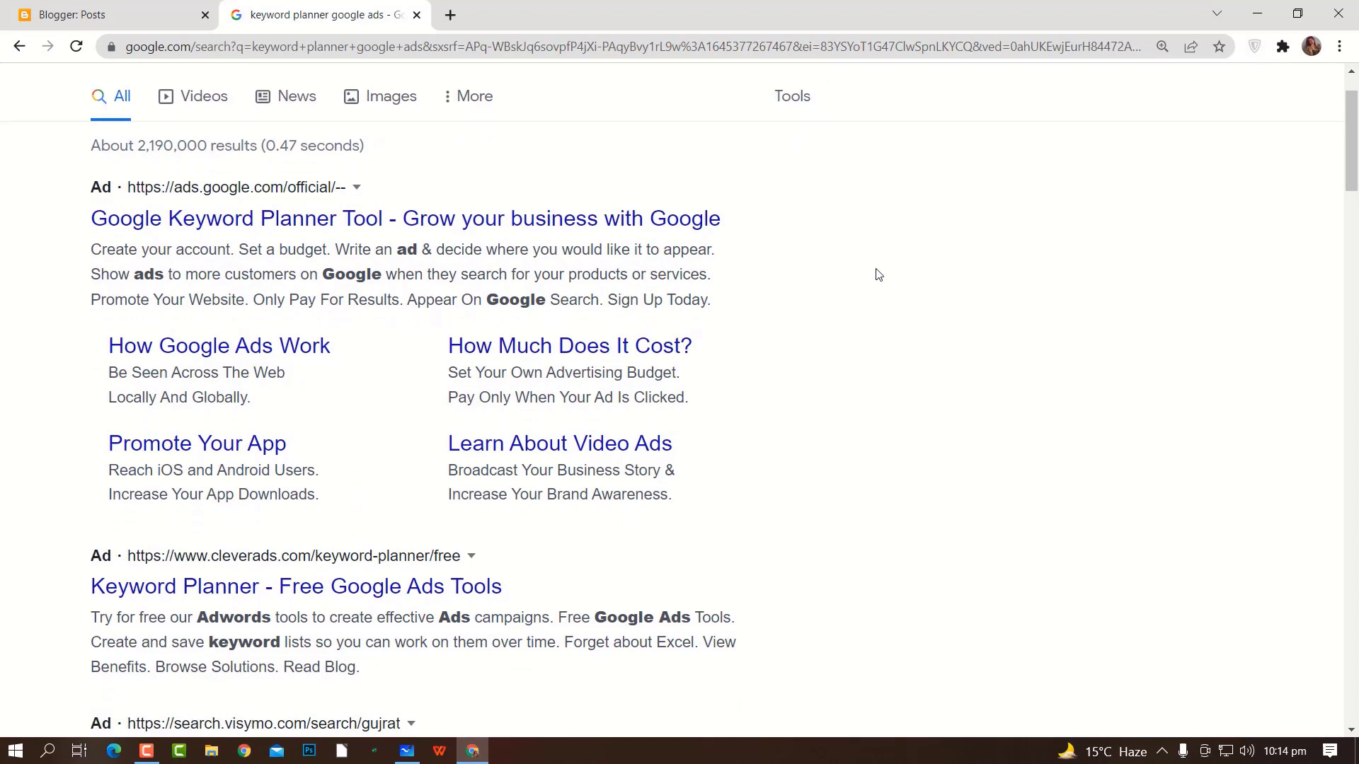
{"action": "scroll", "coordinate": [994, 258], "scroll_direction": "down", "scroll_amount": 2}
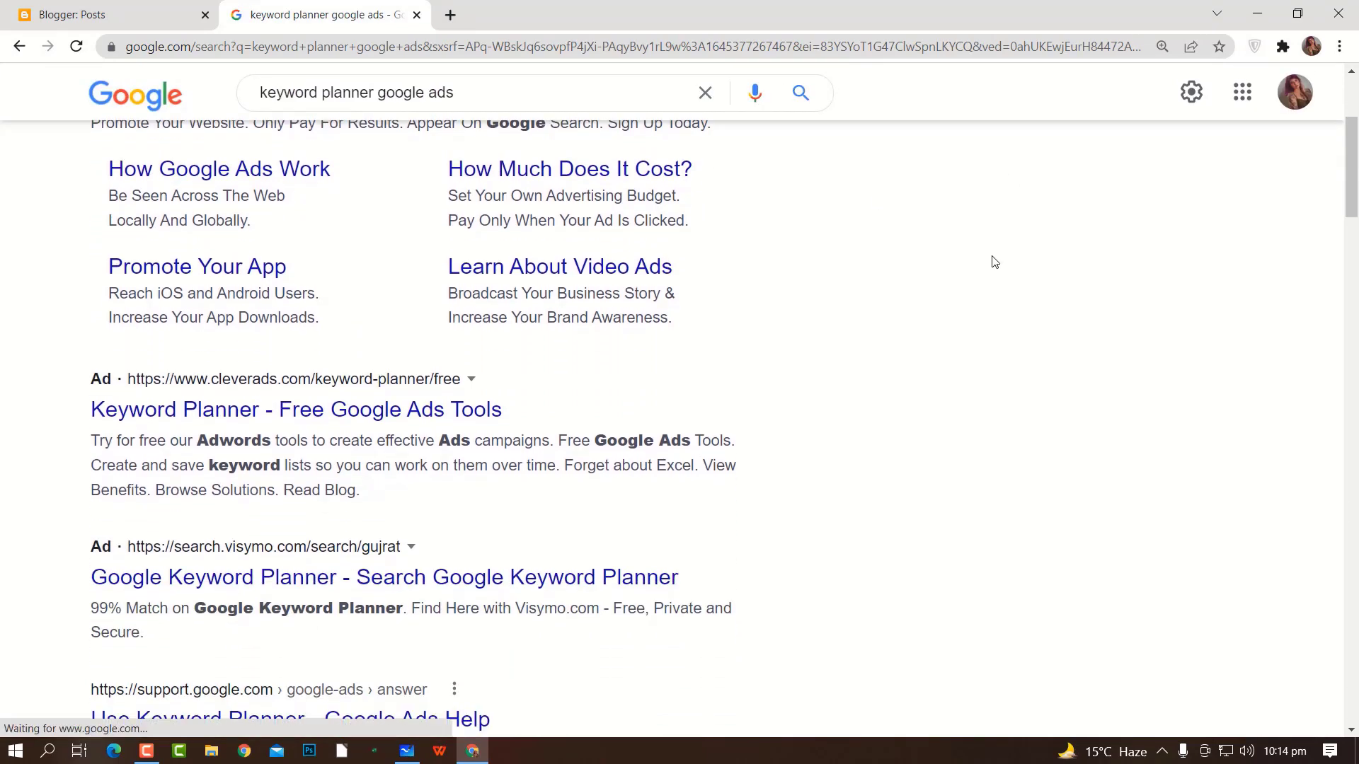
{"action": "scroll", "coordinate": [994, 262], "scroll_direction": "down", "scroll_amount": 5}
{"action": "scroll", "coordinate": [994, 263], "scroll_direction": "down", "scroll_amount": 2}
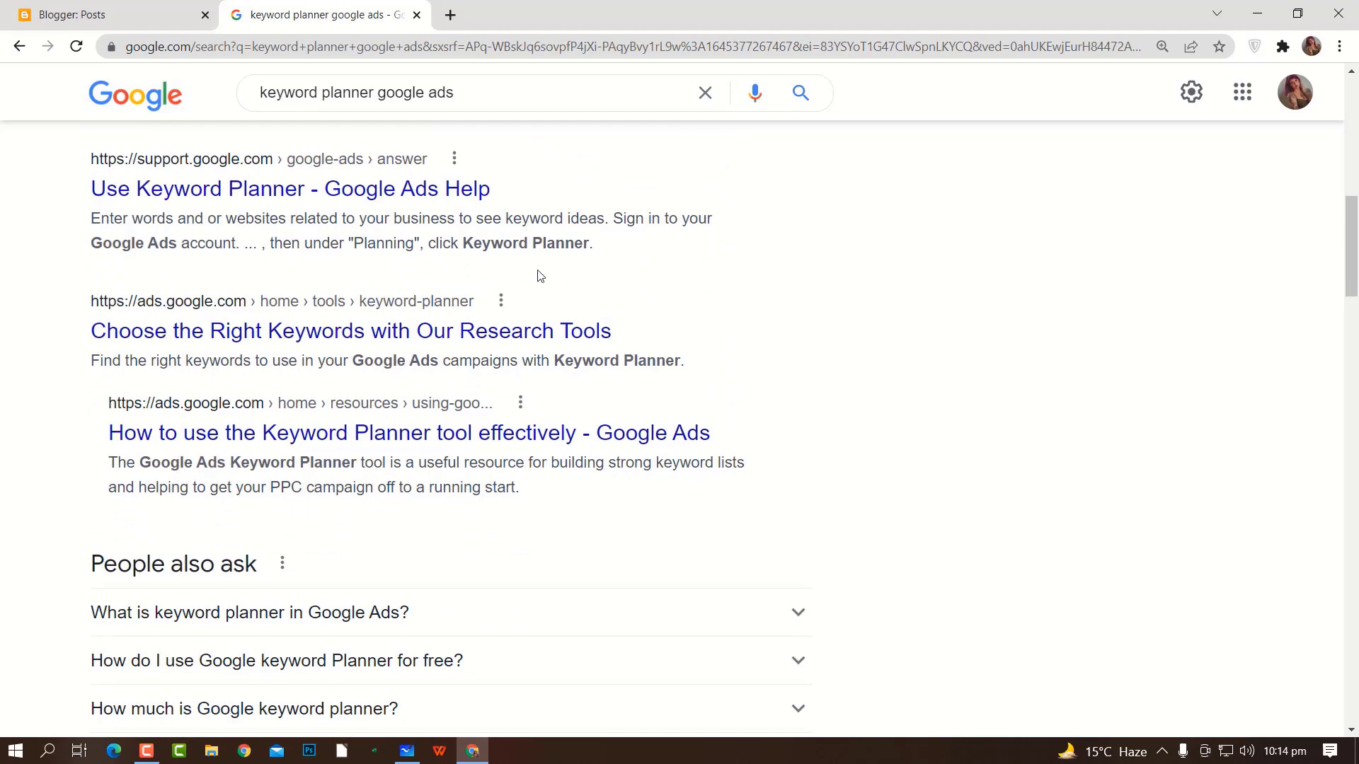
Zoom in and open the 'Choose the Right Keywords' result, then launch Keyword Planner in a new tab
{"action": "left_click", "coordinate": [462, 346]}
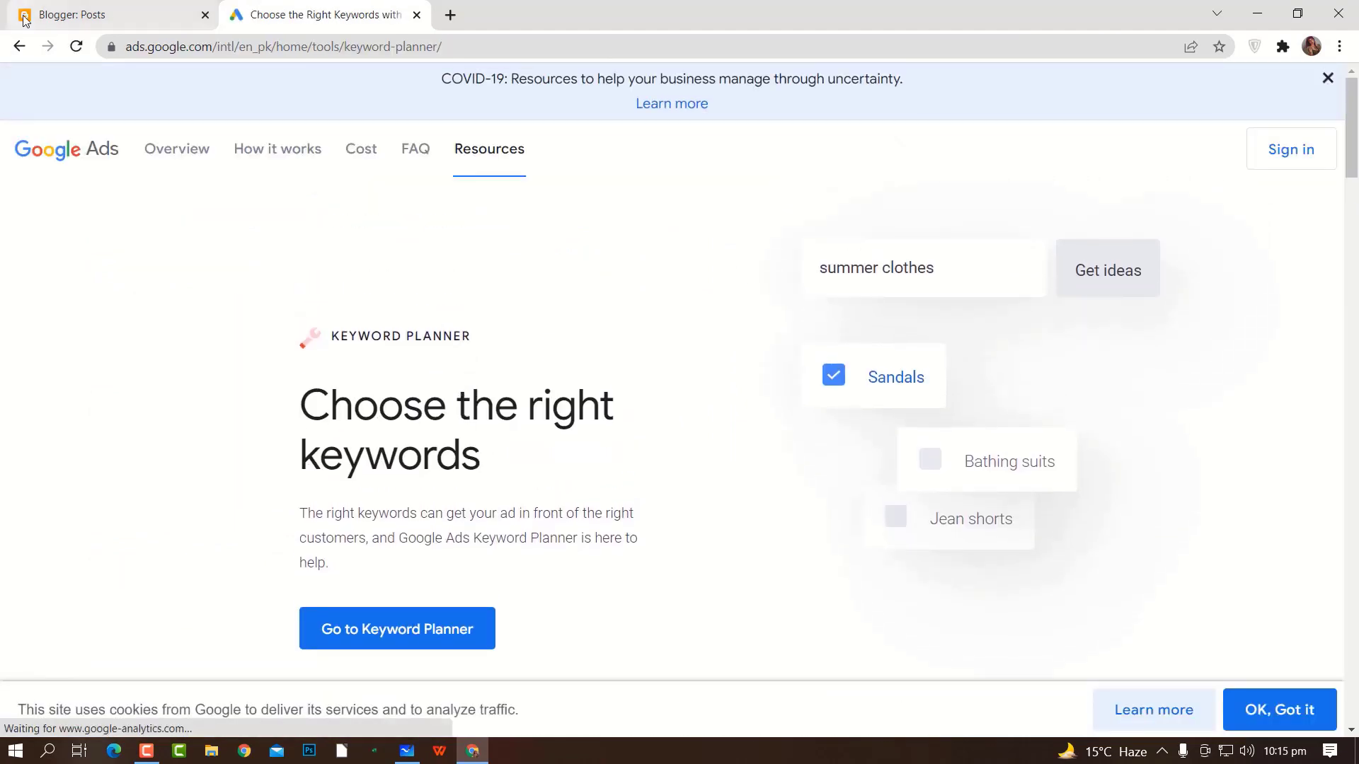
{"action": "key", "text": "alt+Left"}
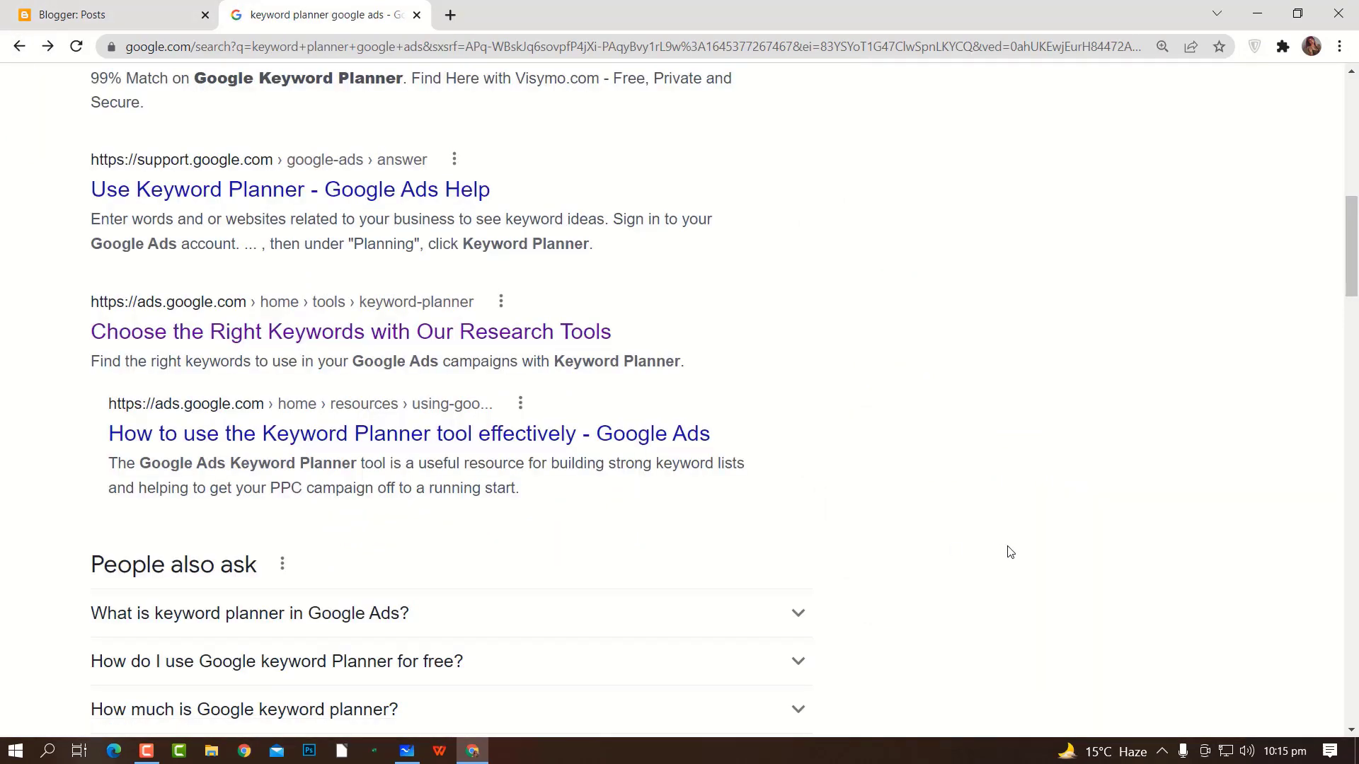
{"action": "key", "text": "ctrl+plus"}
{"action": "key", "text": "ctrl+plus"}
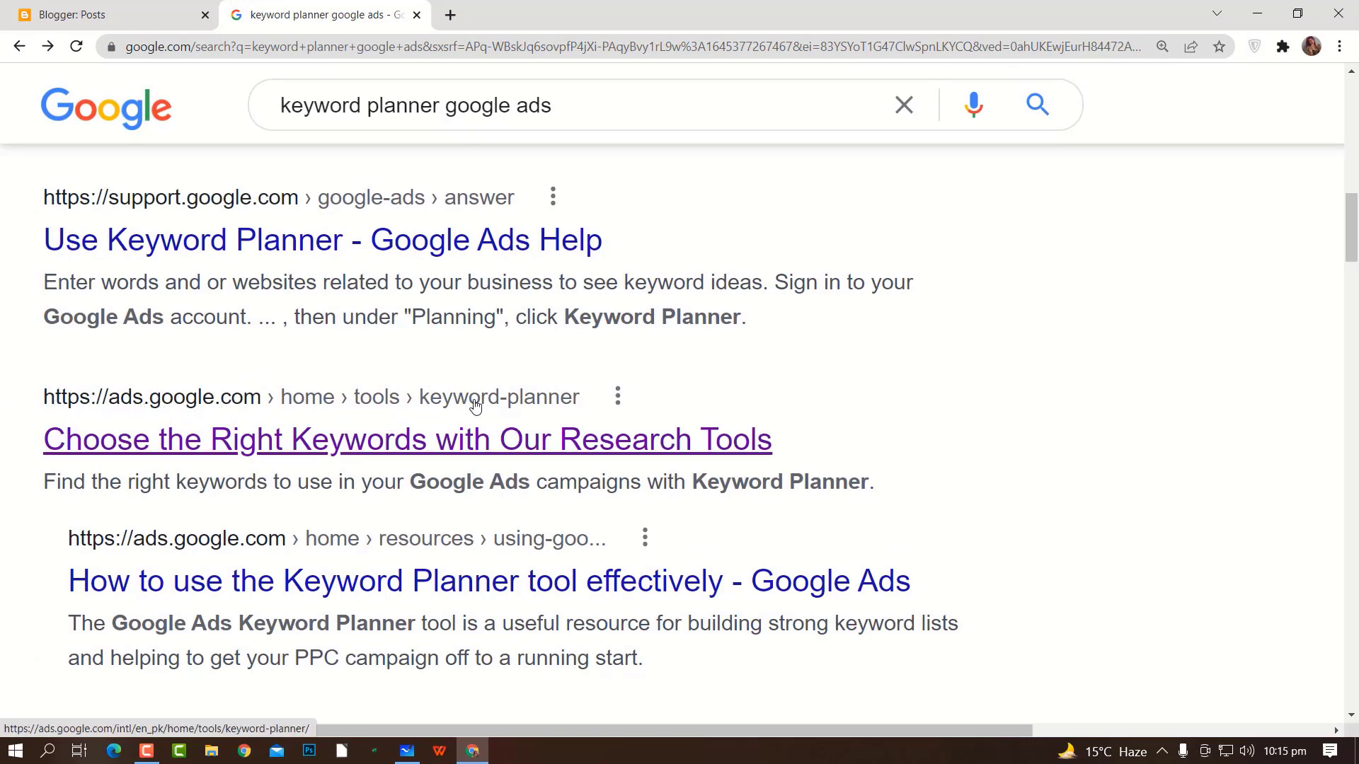
{"action": "left_click", "coordinate": [461, 461]}
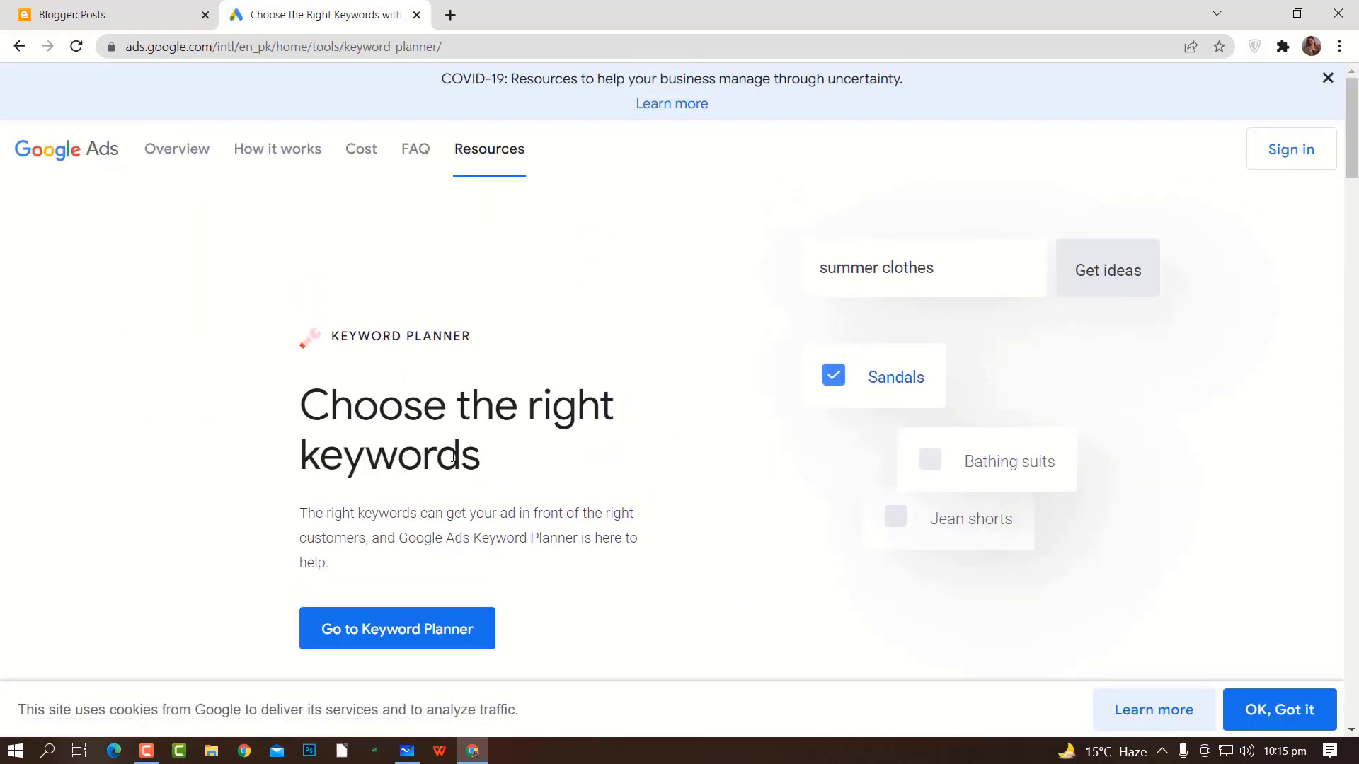
{"action": "left_click", "coordinate": [453, 645]}
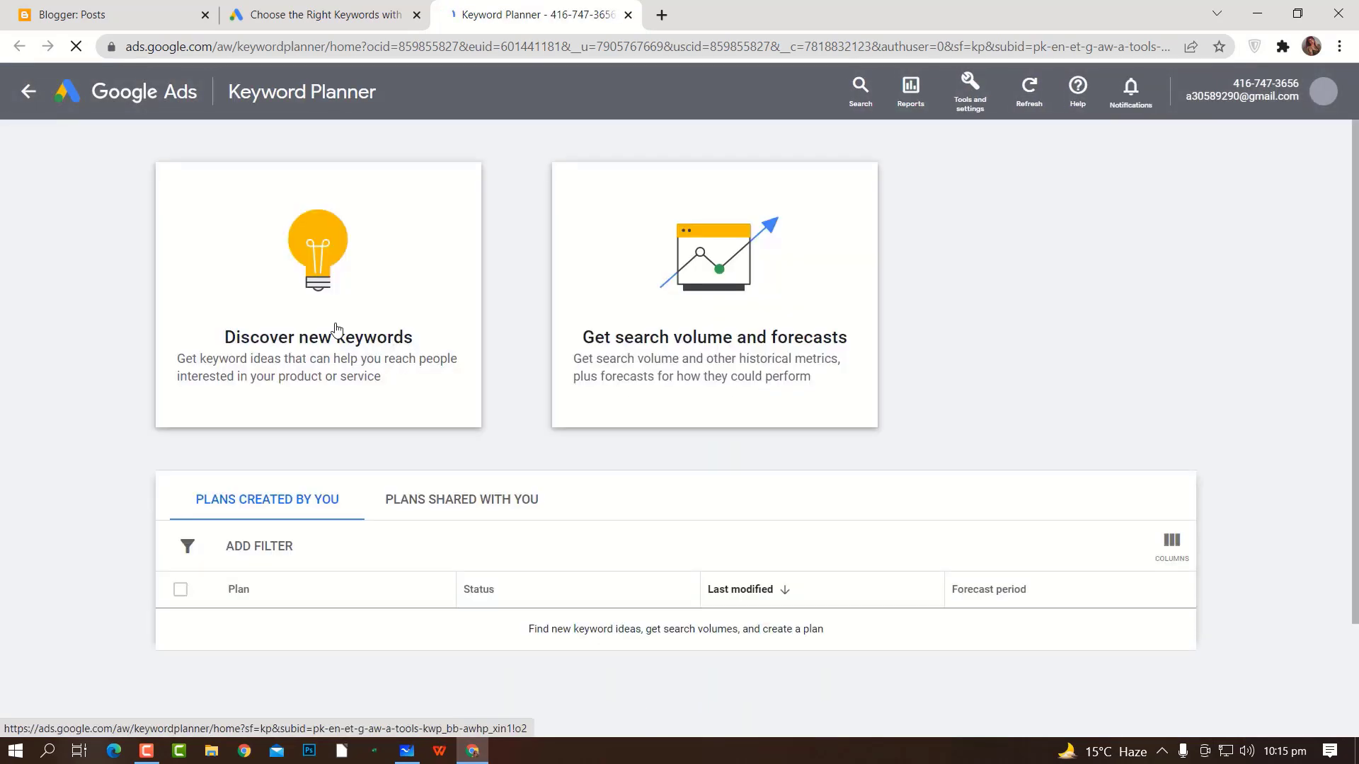
Discover new keywords for the seed 'tech' and scroll through the 179 ideas
{"action": "left_click", "coordinate": [336, 329]}
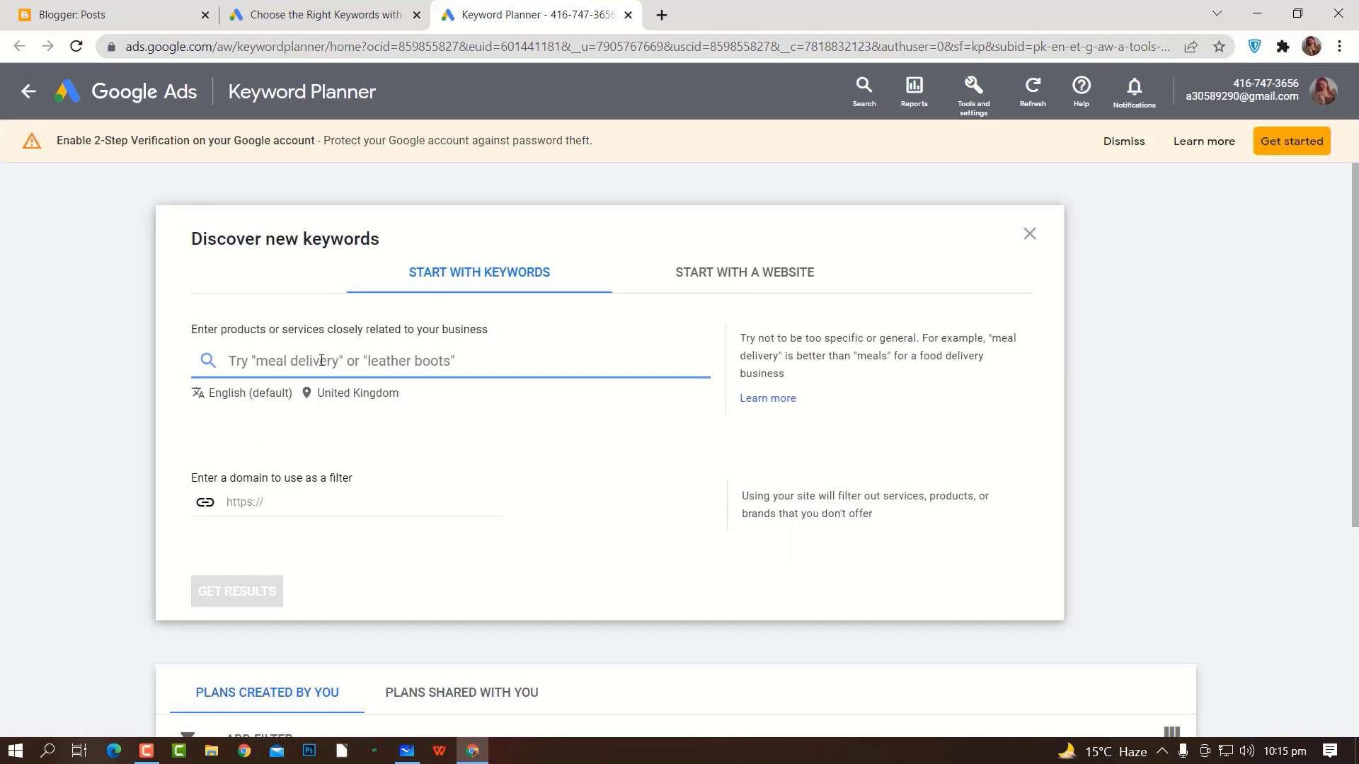
{"action": "left_click", "coordinate": [321, 360]}
{"action": "type", "text": "tec"}
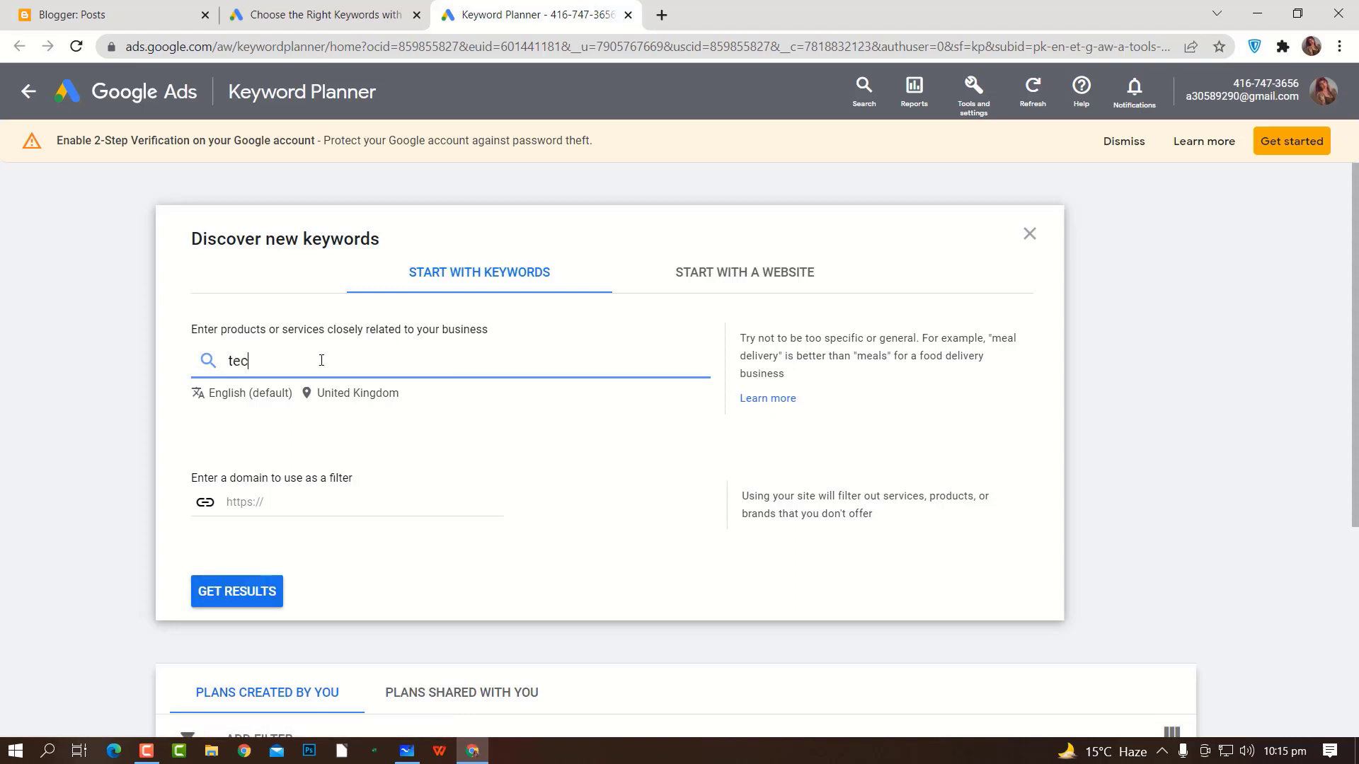
{"action": "type", "text": "h"}
{"action": "key", "text": "Return"}
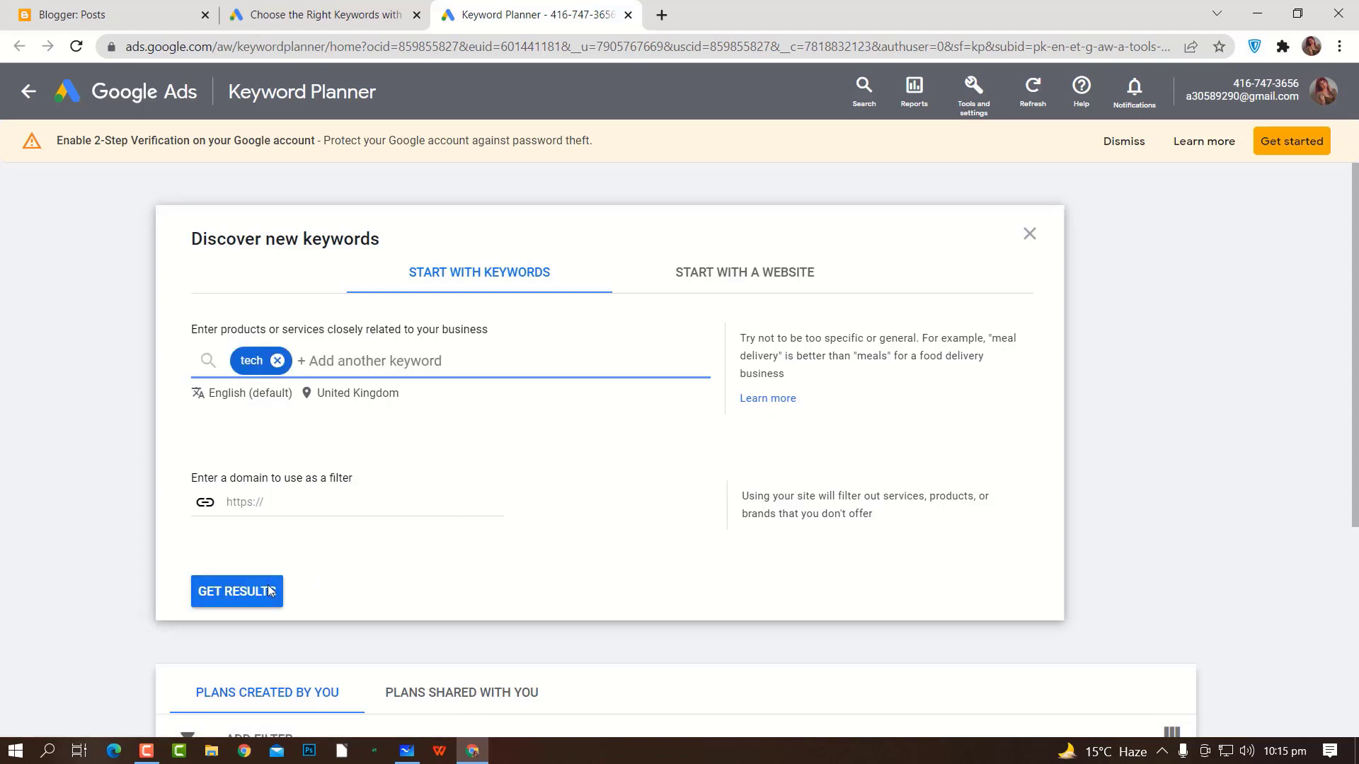
{"action": "left_click", "coordinate": [225, 598]}
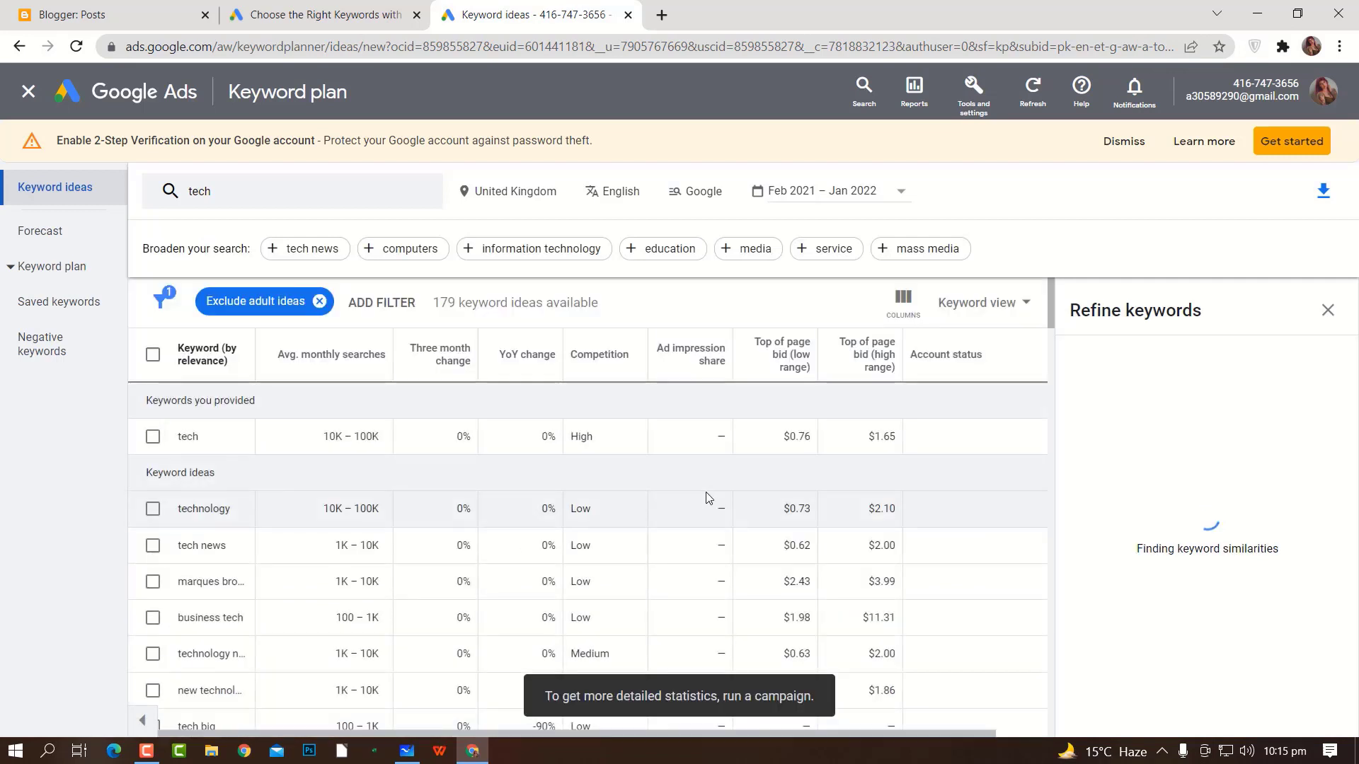
{"action": "scroll", "coordinate": [708, 497], "scroll_direction": "down", "scroll_amount": 1}
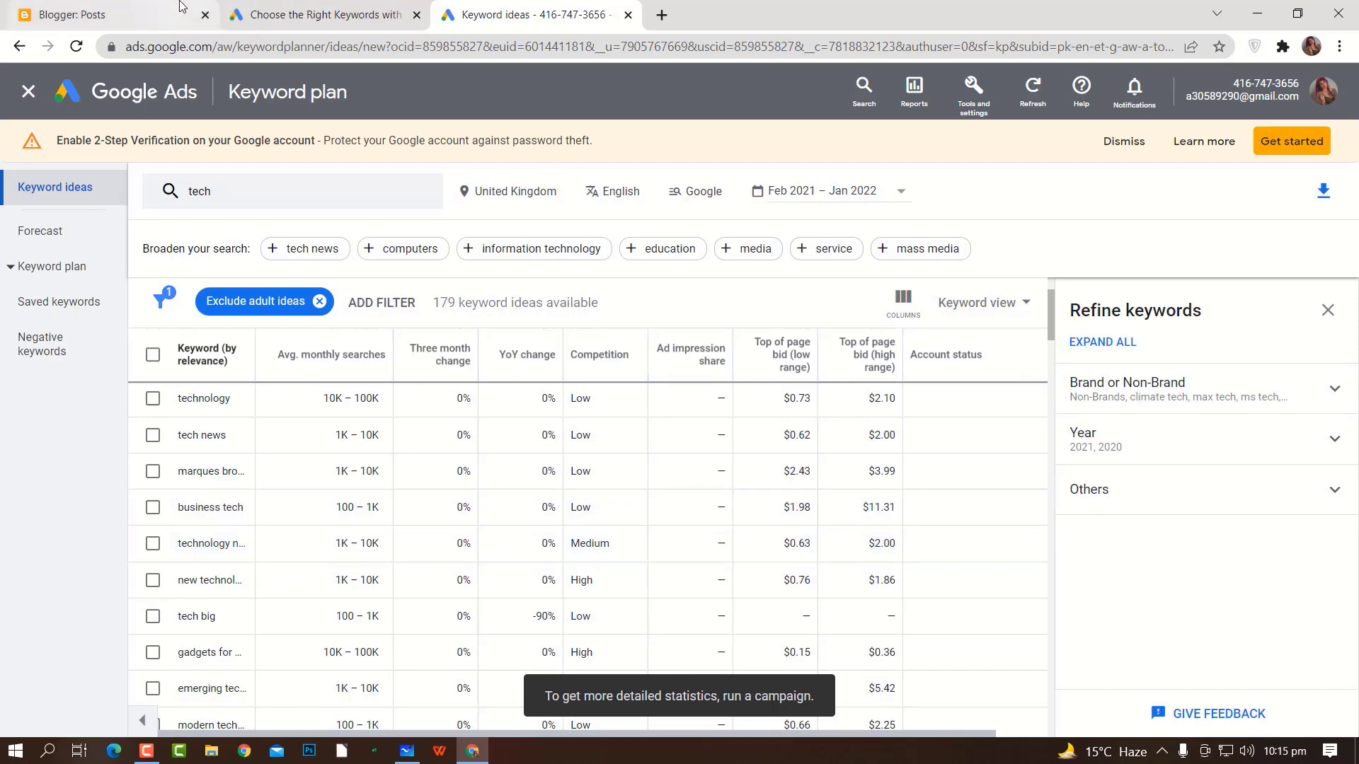
Glance at the Blogger tab, then return to the results and reopen the keyword search
{"action": "left_click", "coordinate": [87, 21]}
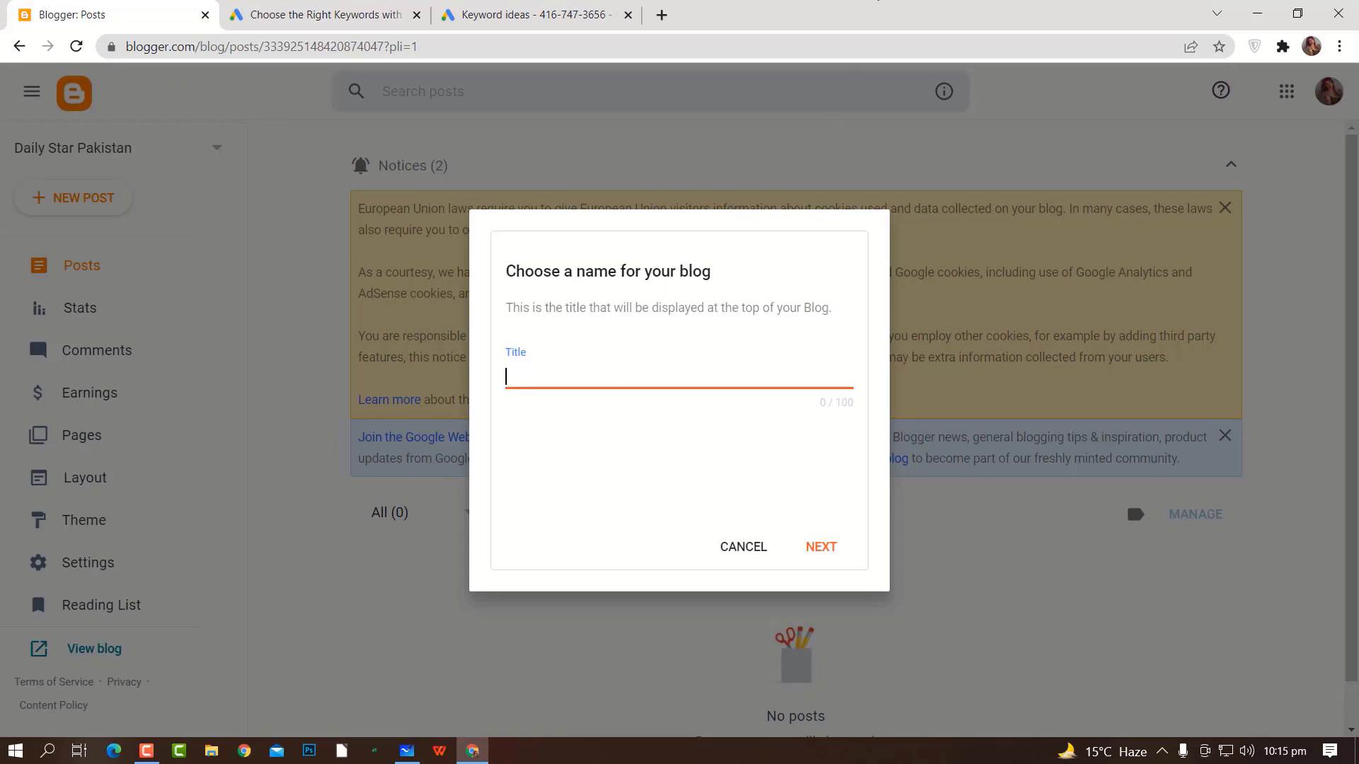
{"action": "left_click", "coordinate": [567, 9]}
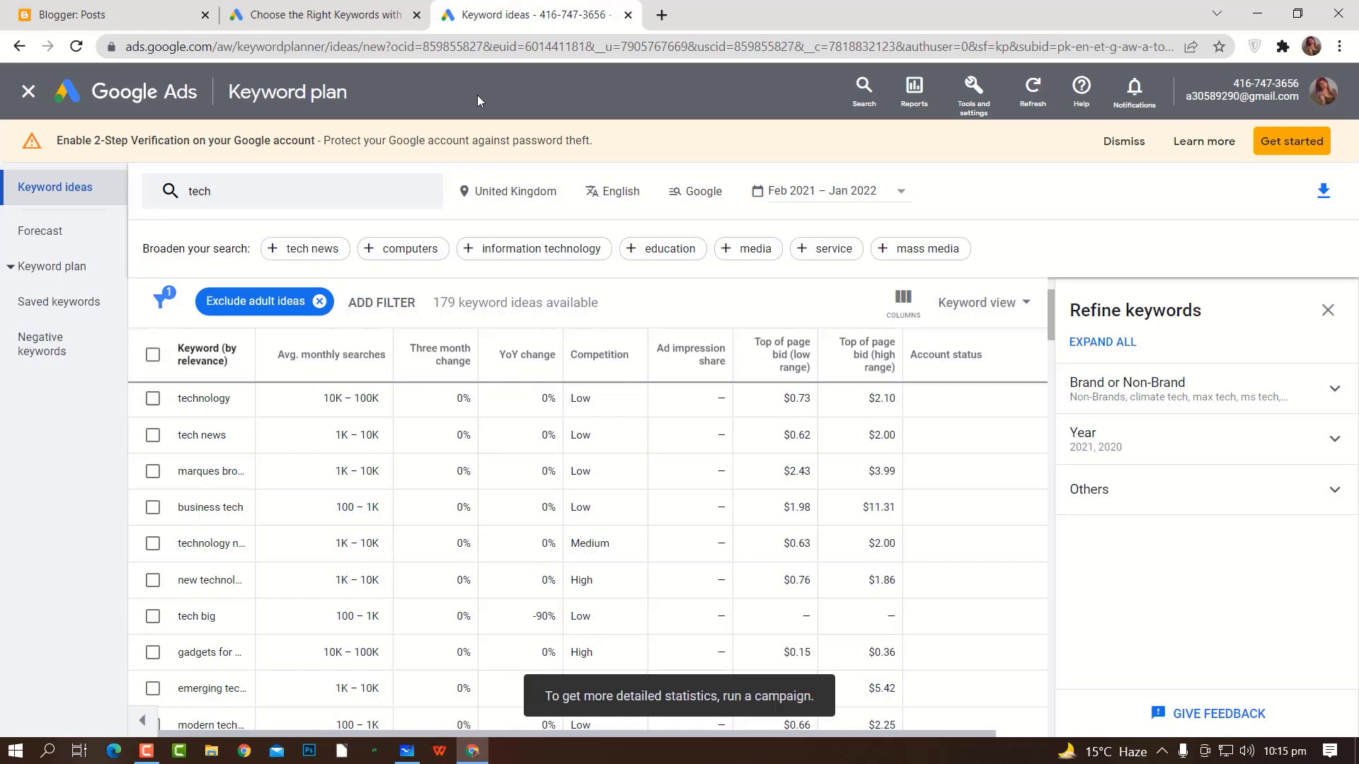
{"action": "left_click", "coordinate": [257, 201]}
Replace the seed 'tech' with 'fastion' and get its 24 keyword ideas
{"action": "left_click", "coordinate": [251, 281]}
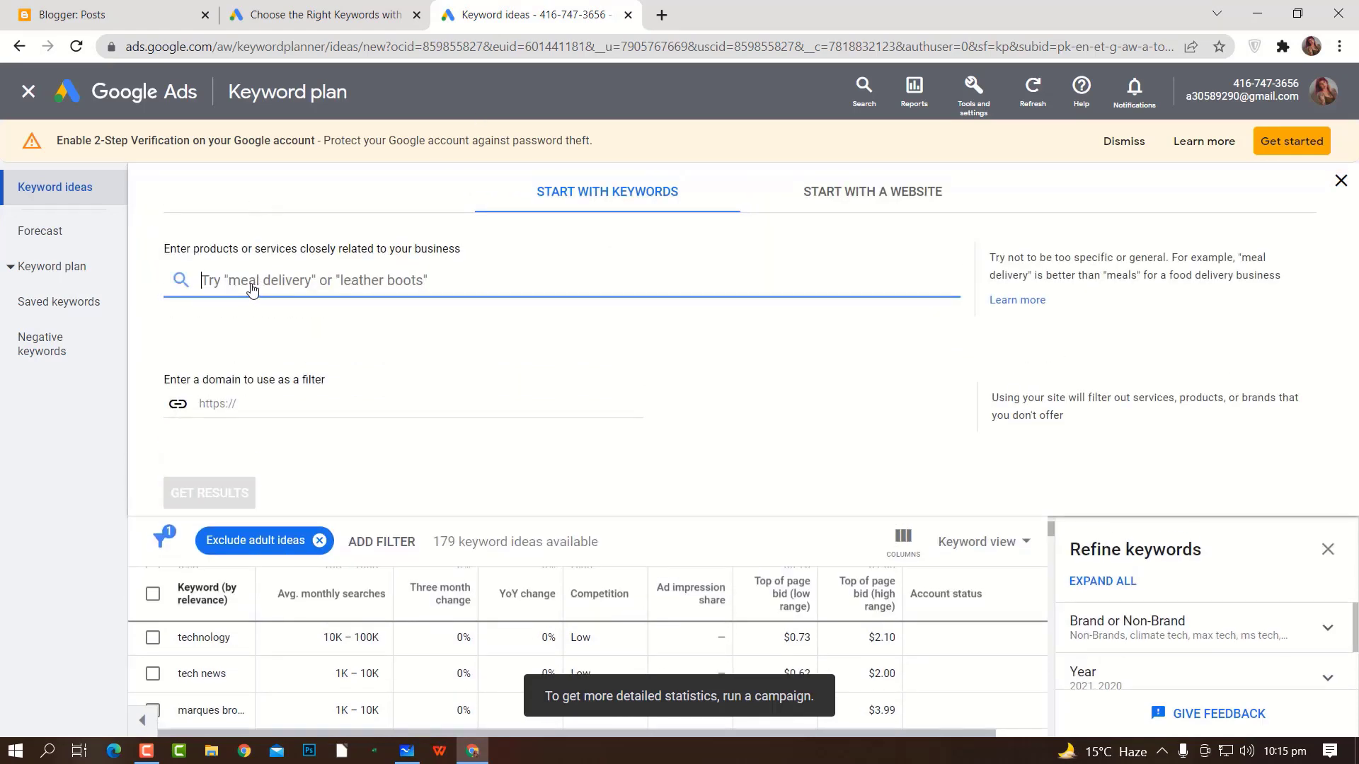
{"action": "type", "text": "fa"}
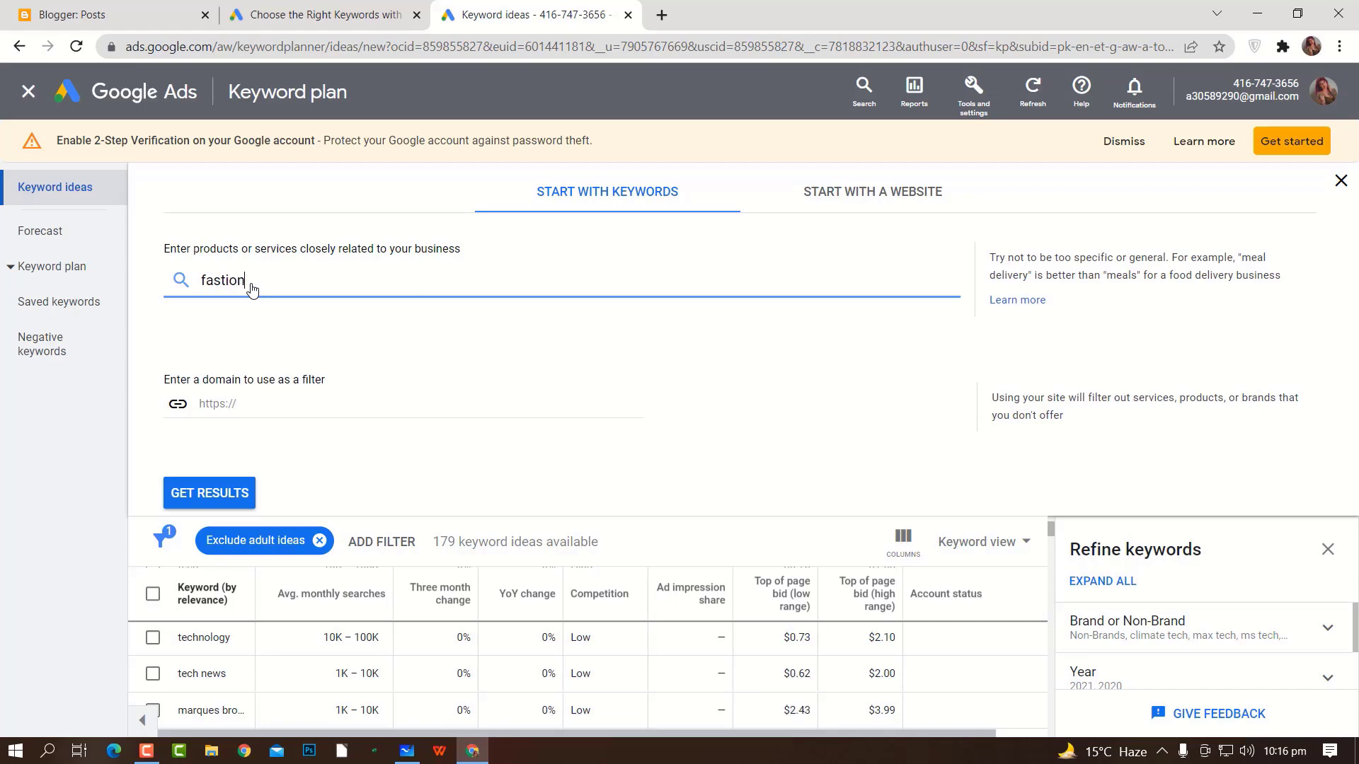
{"action": "type", "text": "stion"}
{"action": "key", "text": "Return"}
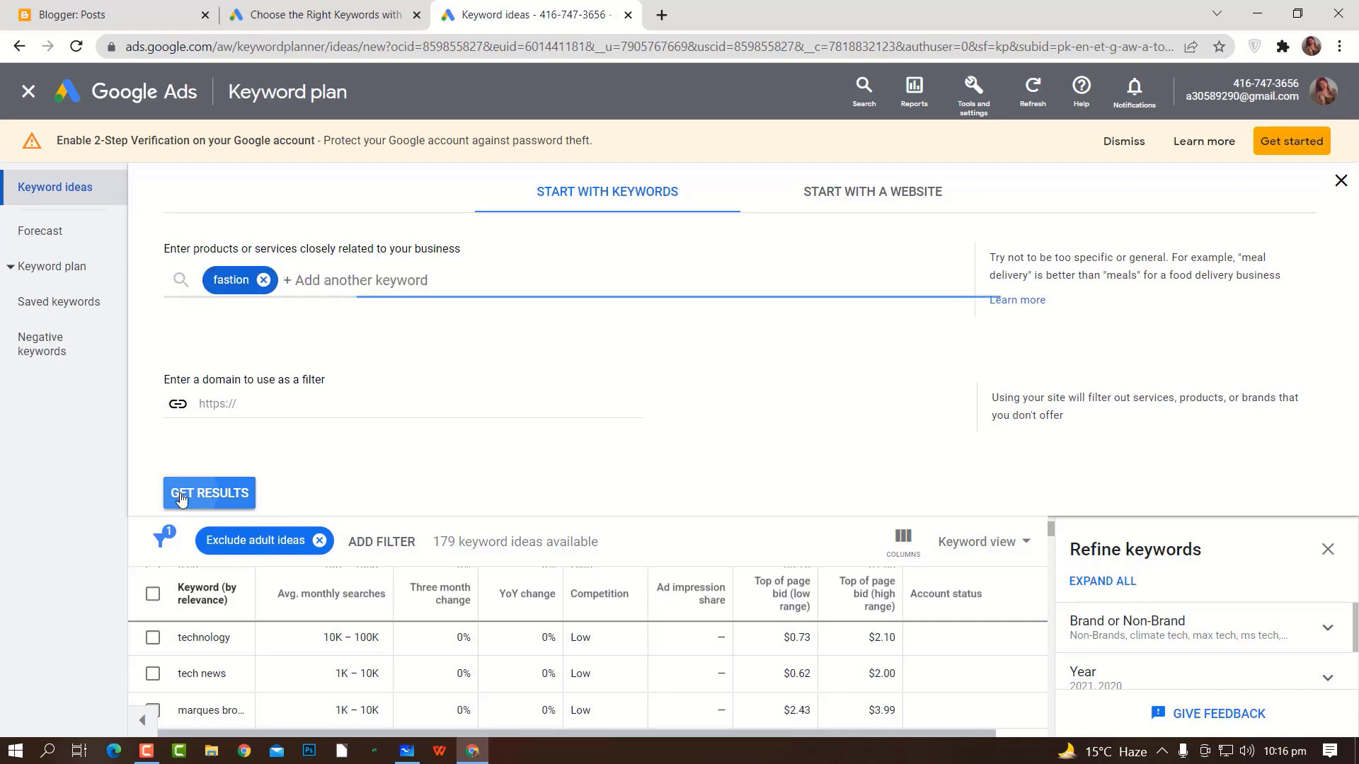
{"action": "left_click", "coordinate": [206, 493]}
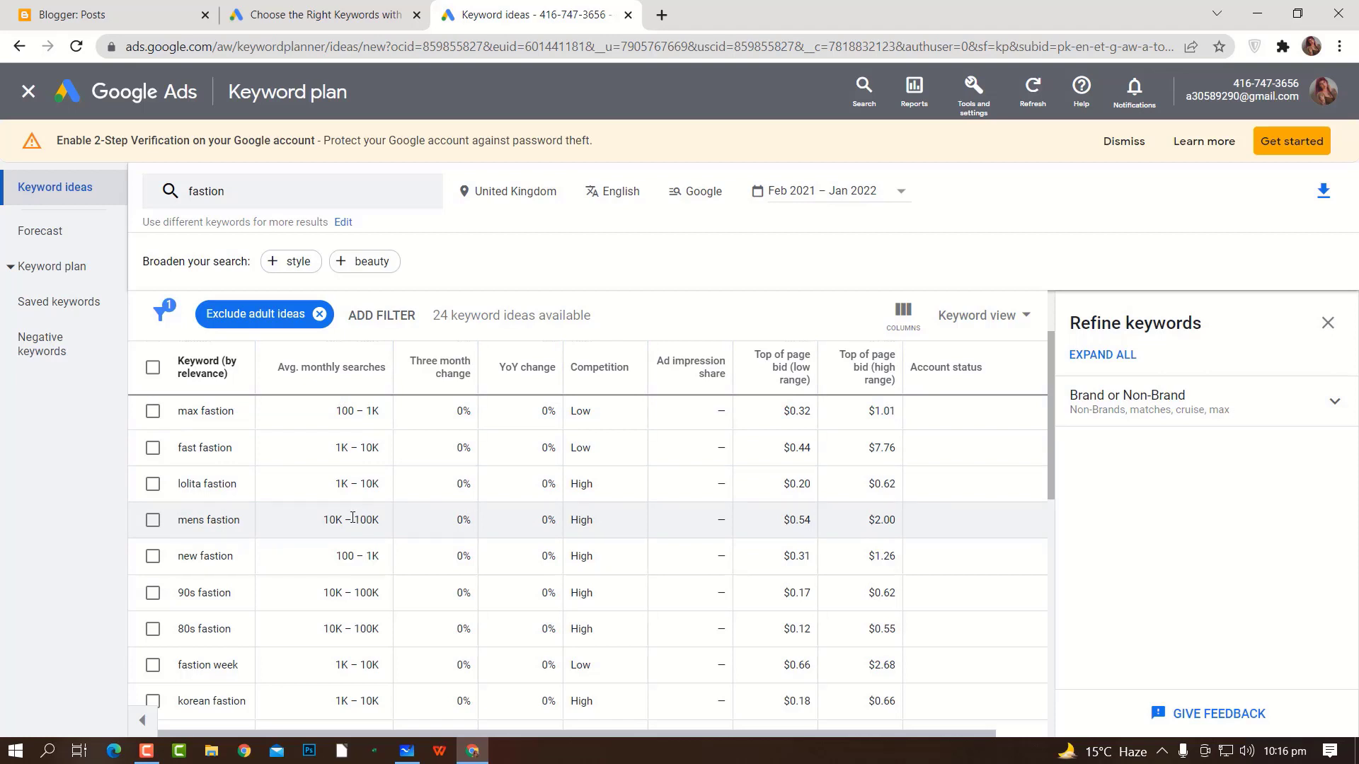
{"action": "scroll", "coordinate": [364, 536], "scroll_direction": "down", "scroll_amount": 2}
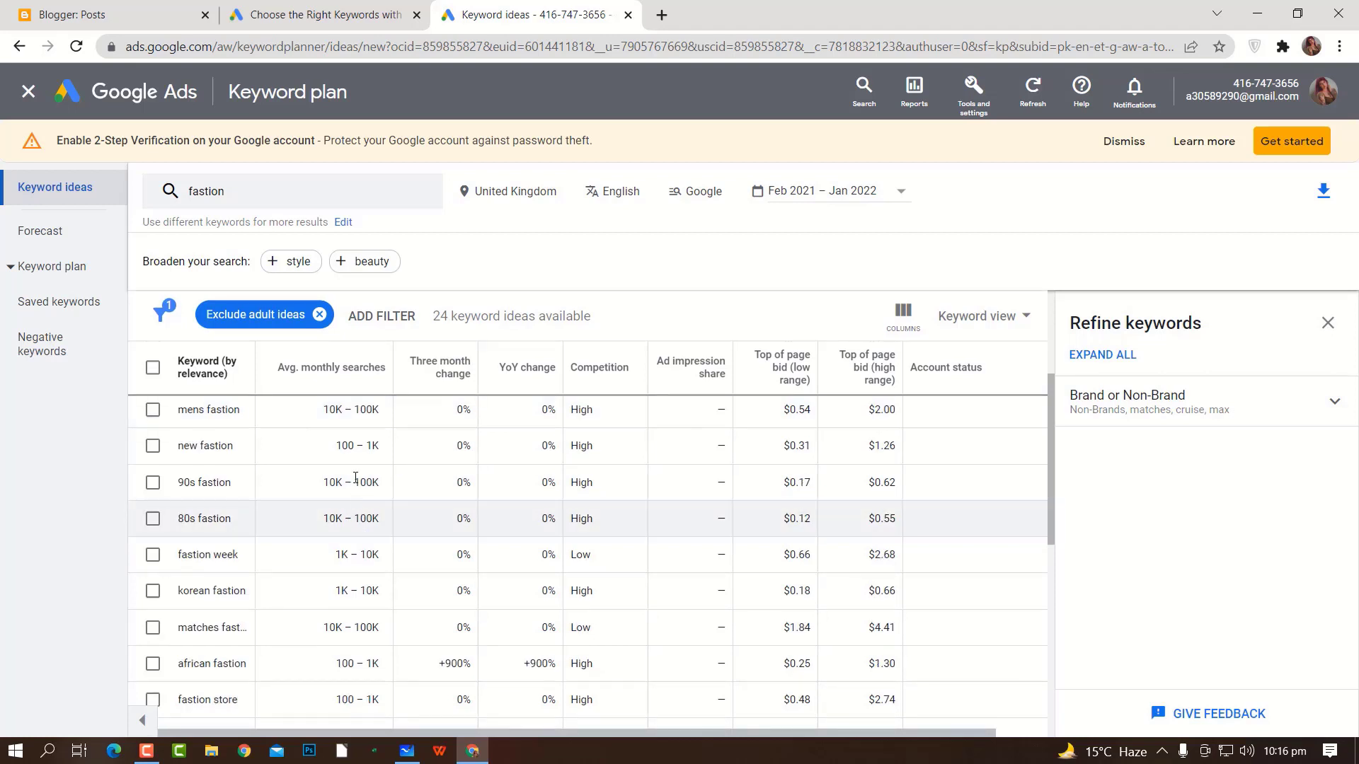
Copy the keyword 'mens fastion' (10K – 100K searches) and open a blank tab
{"action": "left_click_drag", "start_coordinate": [324, 410], "coordinate": [378, 412]}
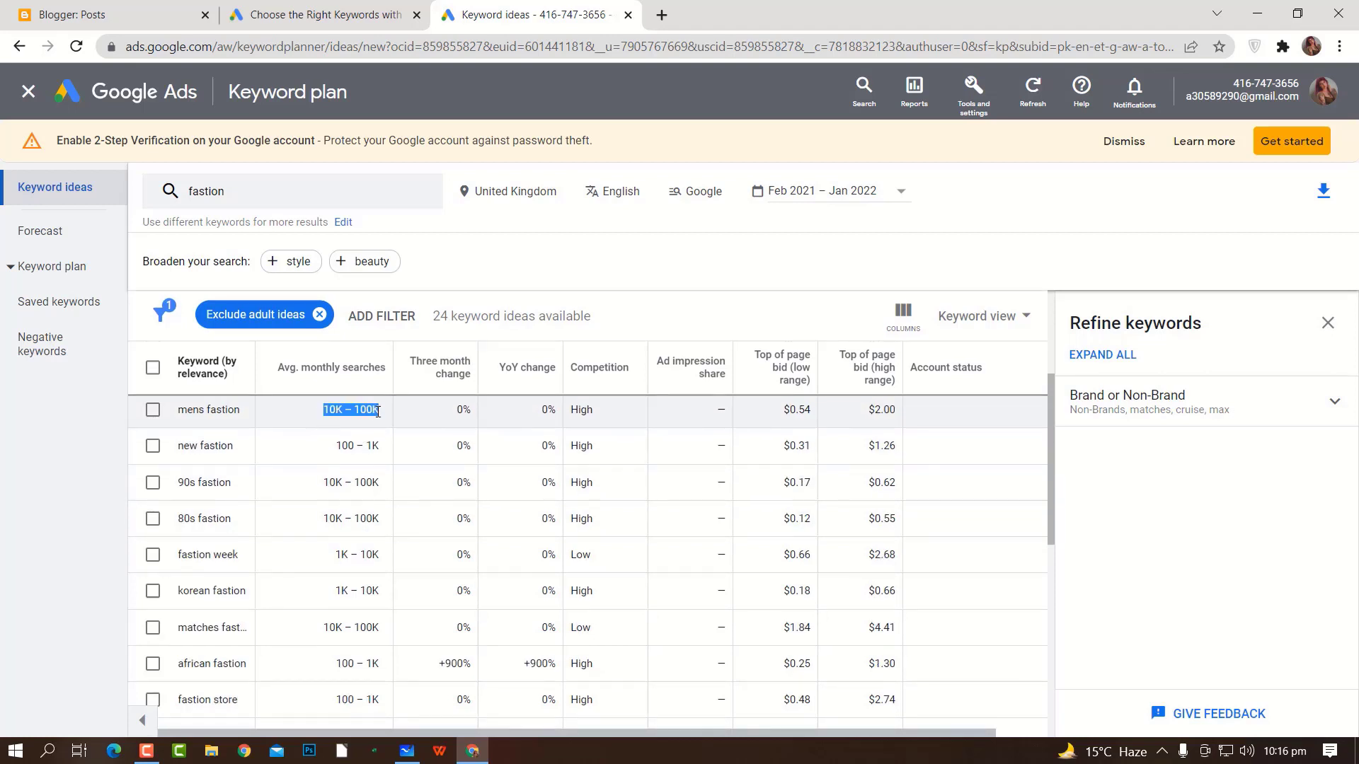
{"action": "left_click_drag", "start_coordinate": [237, 412], "coordinate": [177, 414]}
{"action": "right_click", "coordinate": [196, 417]}
{"action": "left_click", "coordinate": [242, 431]}
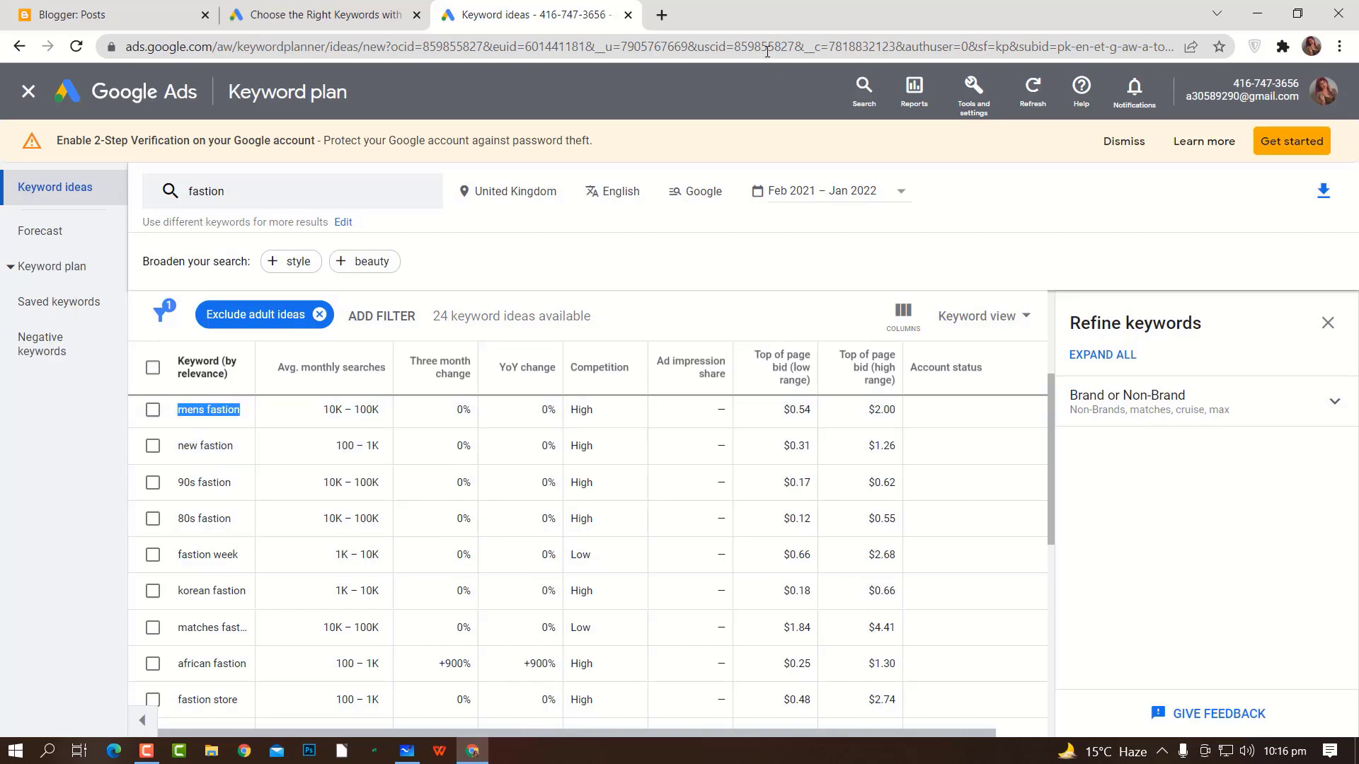
{"action": "left_click", "coordinate": [662, 14]}
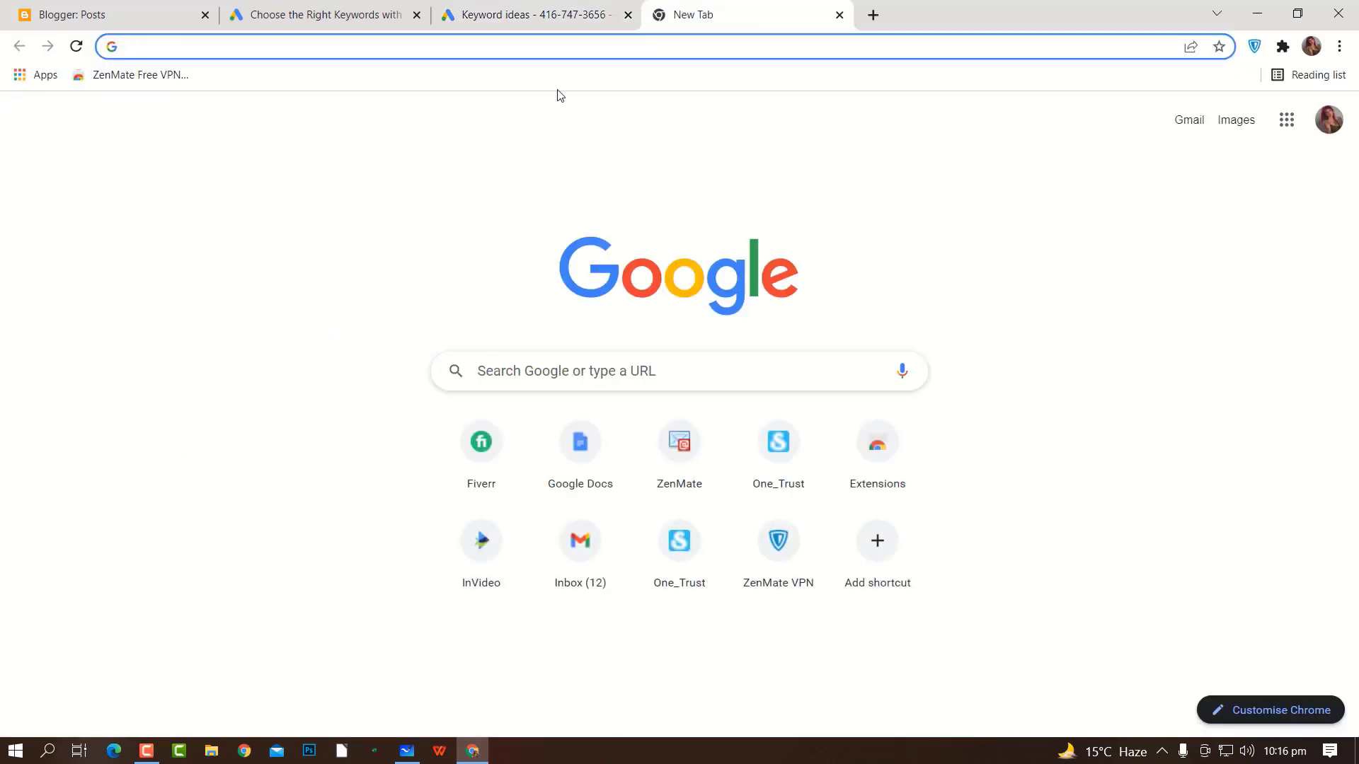
Go to Namecheap and check domain availability for 'mensfastion'
{"action": "type", "text": "name"}
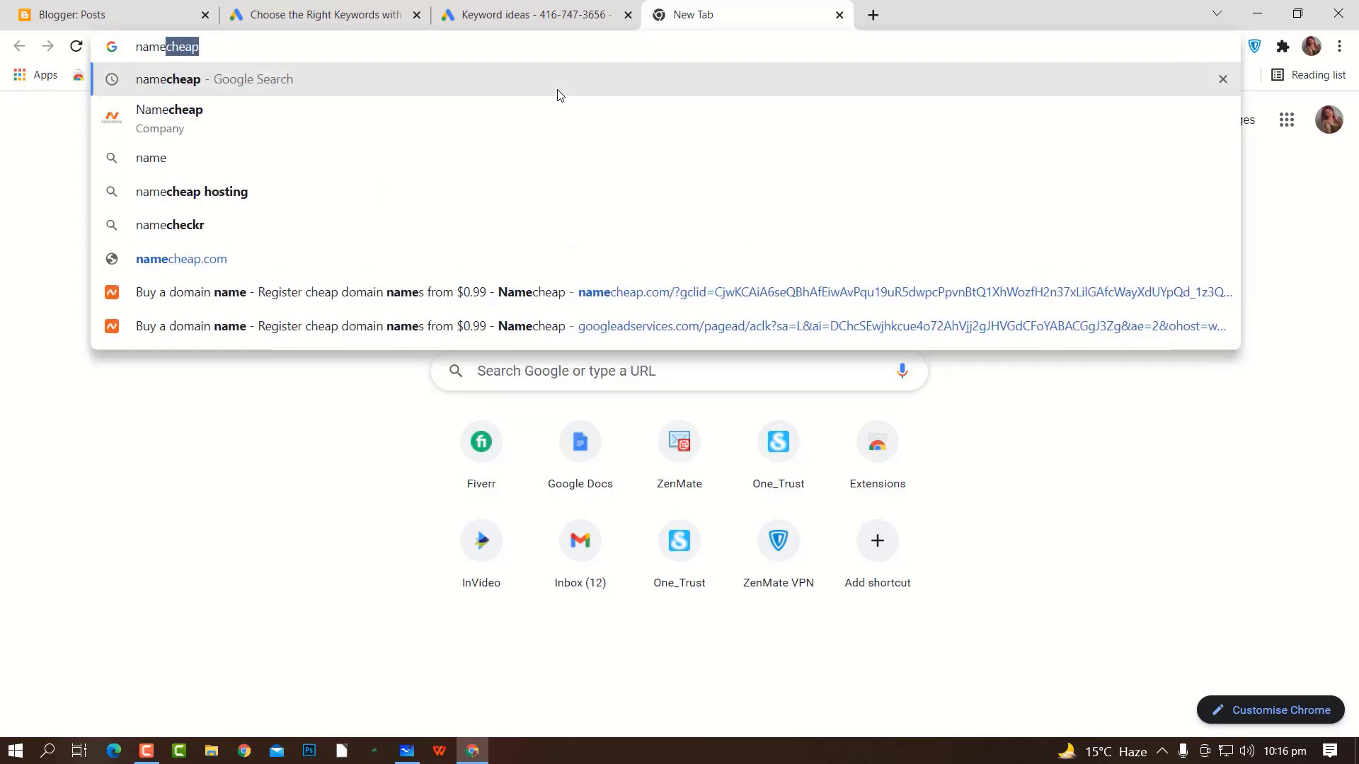
{"action": "left_click", "coordinate": [557, 90]}
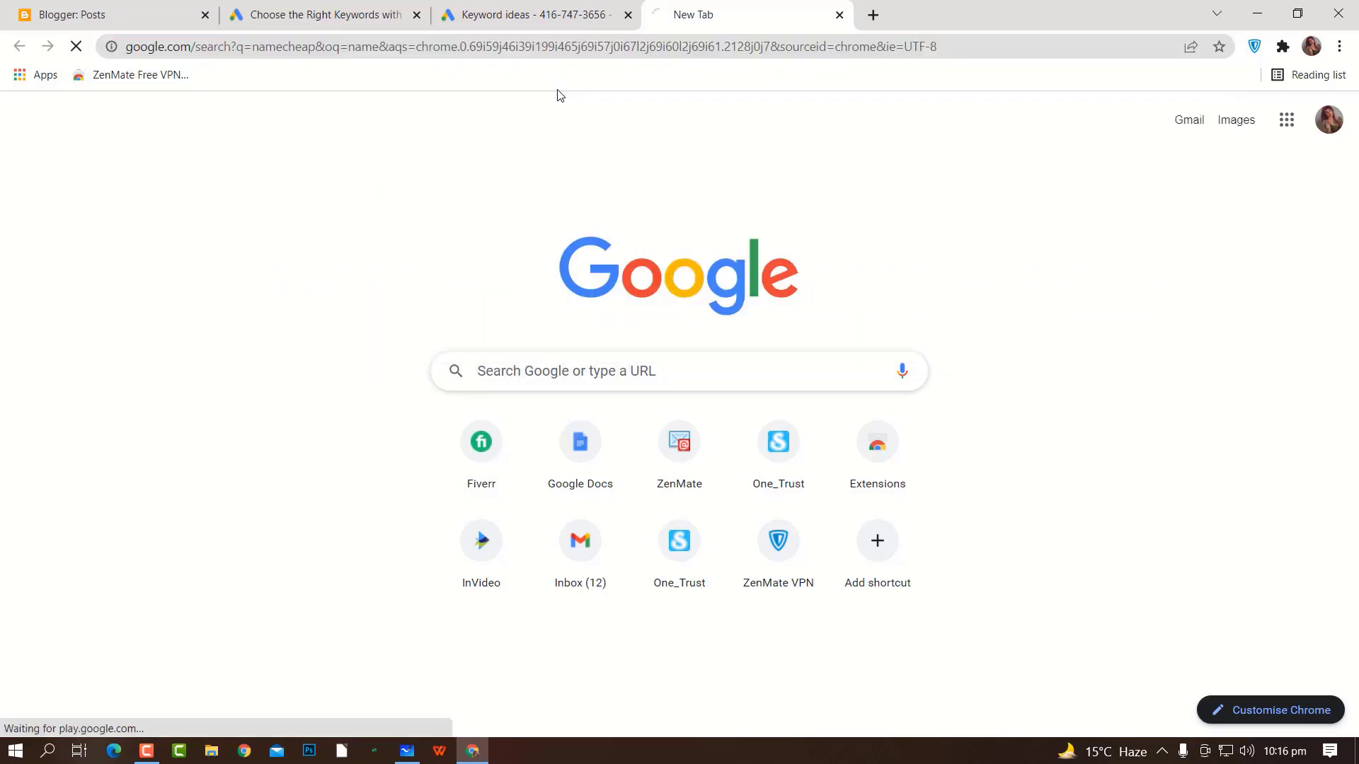
{"action": "left_click", "coordinate": [297, 402]}
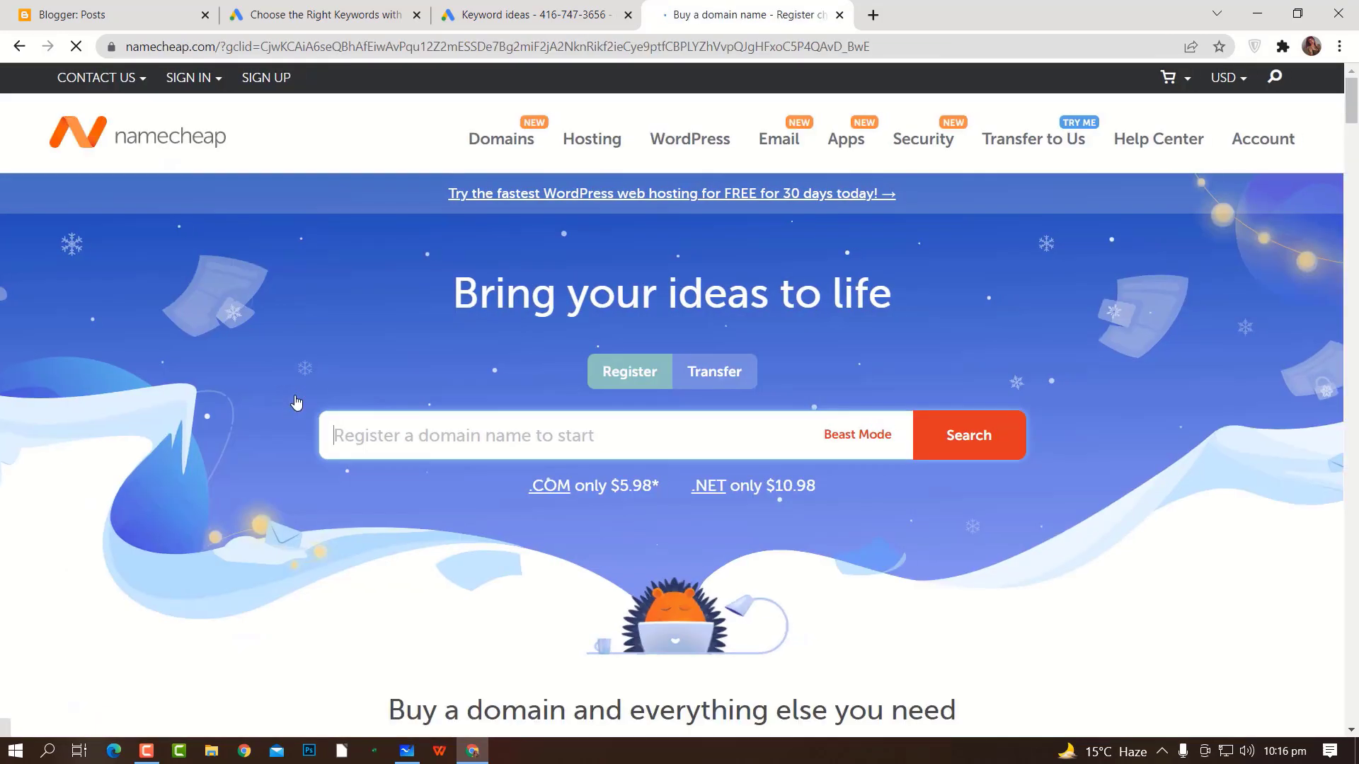
{"action": "right_click", "coordinate": [462, 437]}
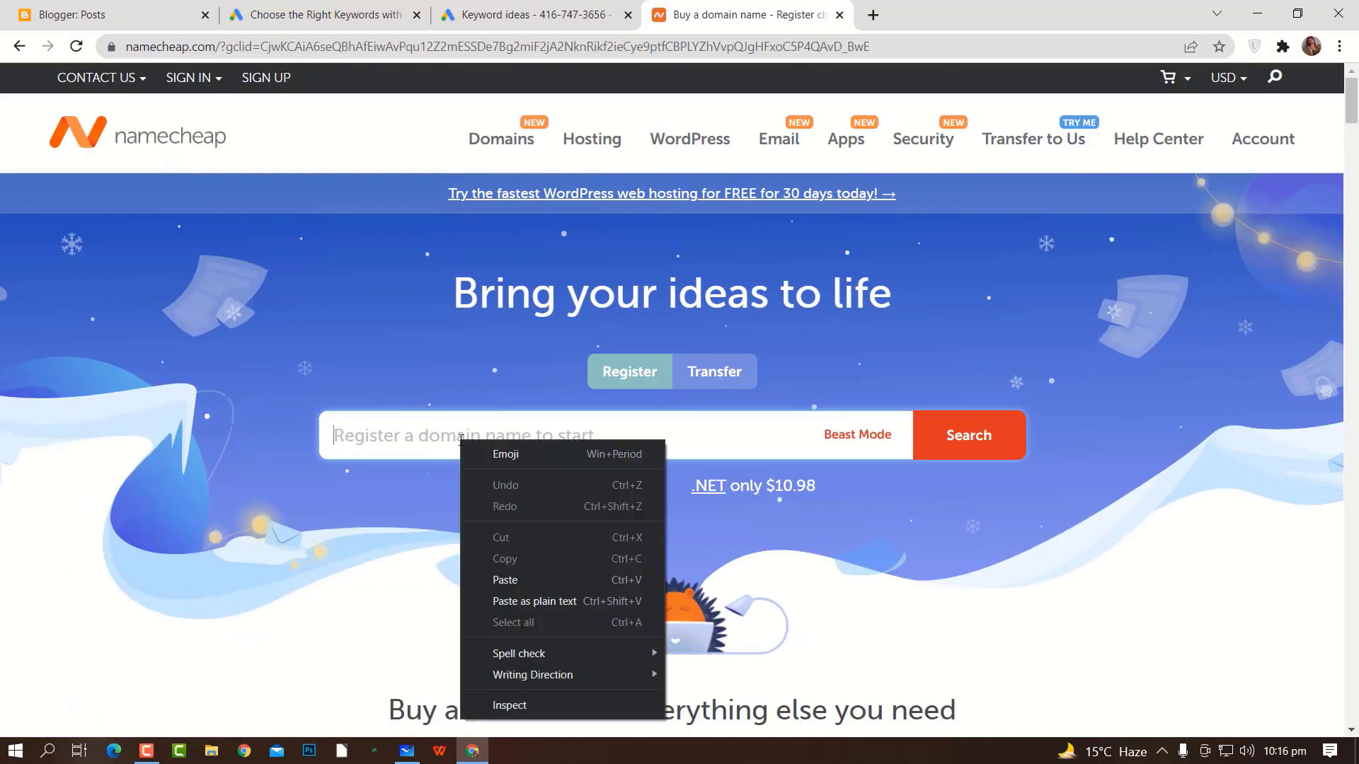
{"action": "left_click", "coordinate": [509, 574]}
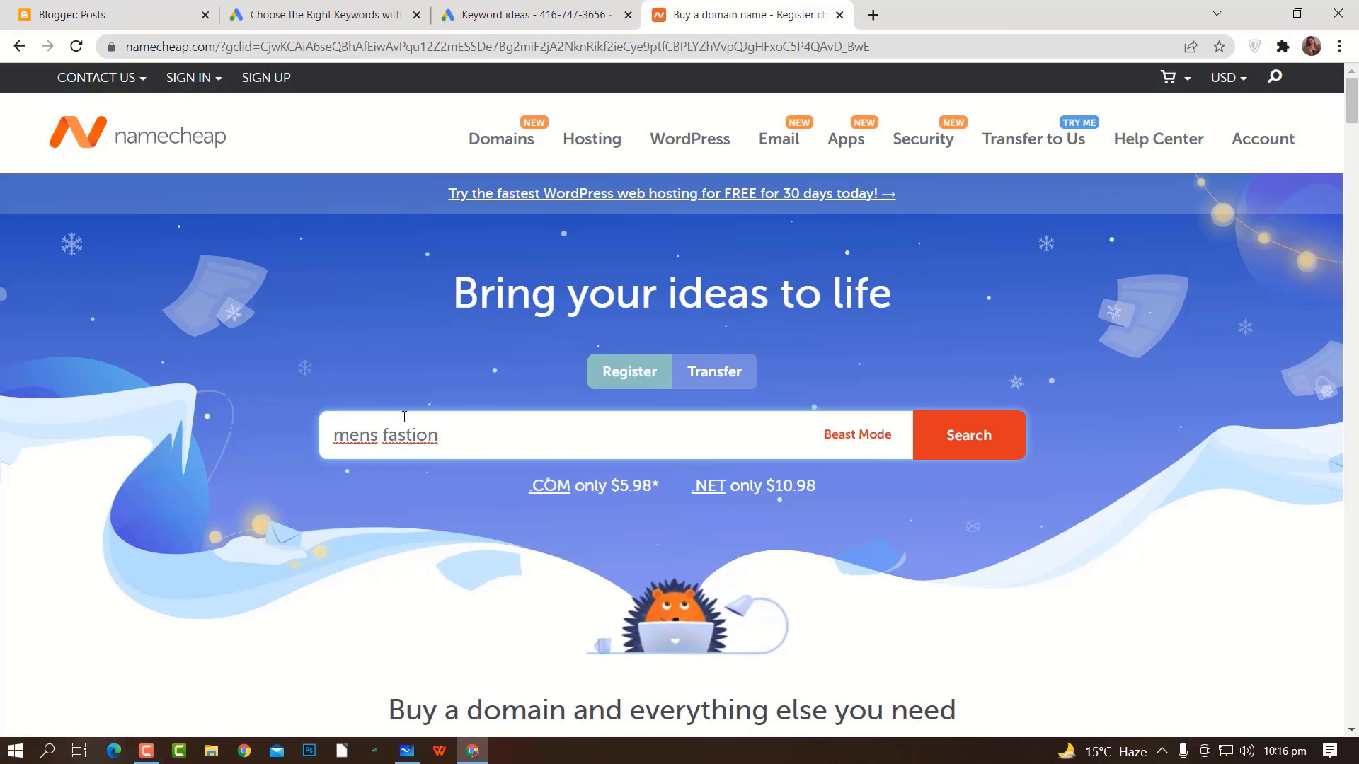
{"action": "left_click", "coordinate": [384, 434]}
{"action": "key", "text": "BackSpace"}
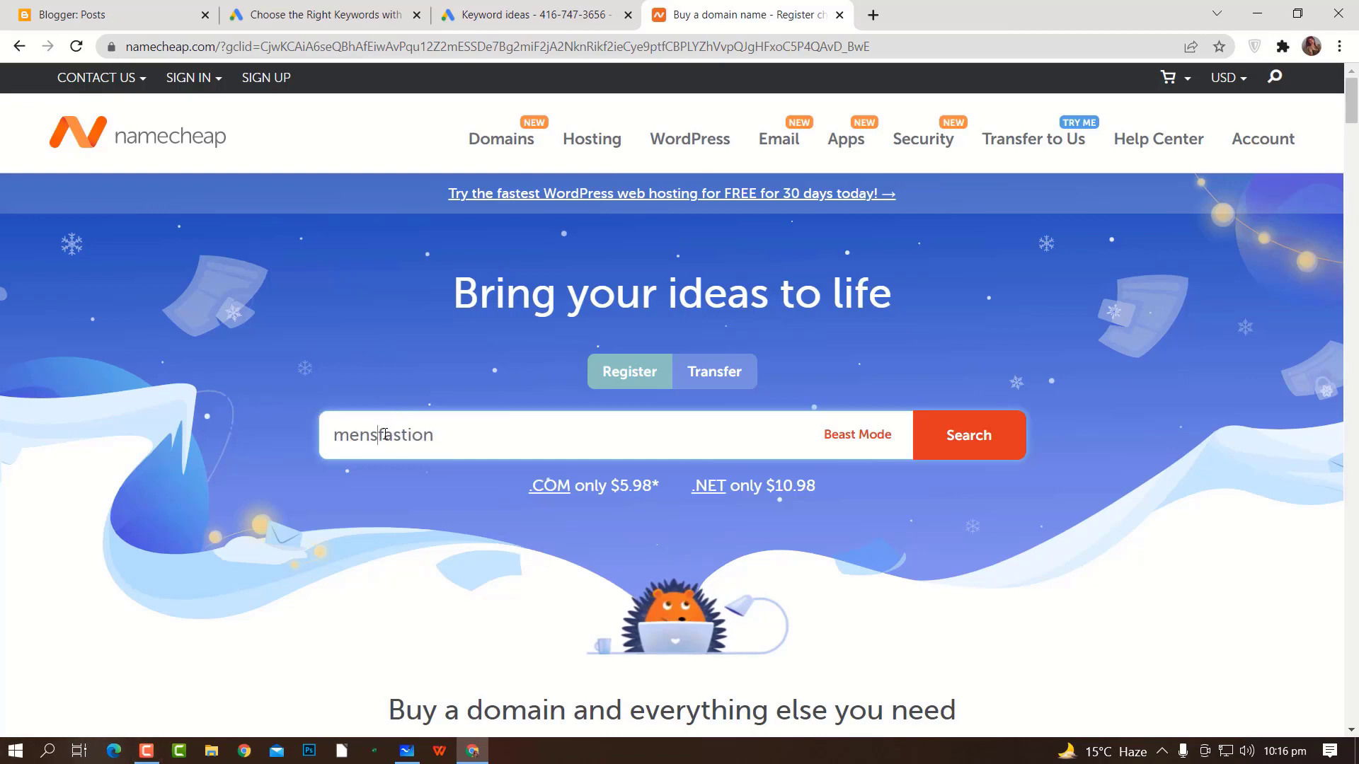
{"action": "key", "text": "Return"}
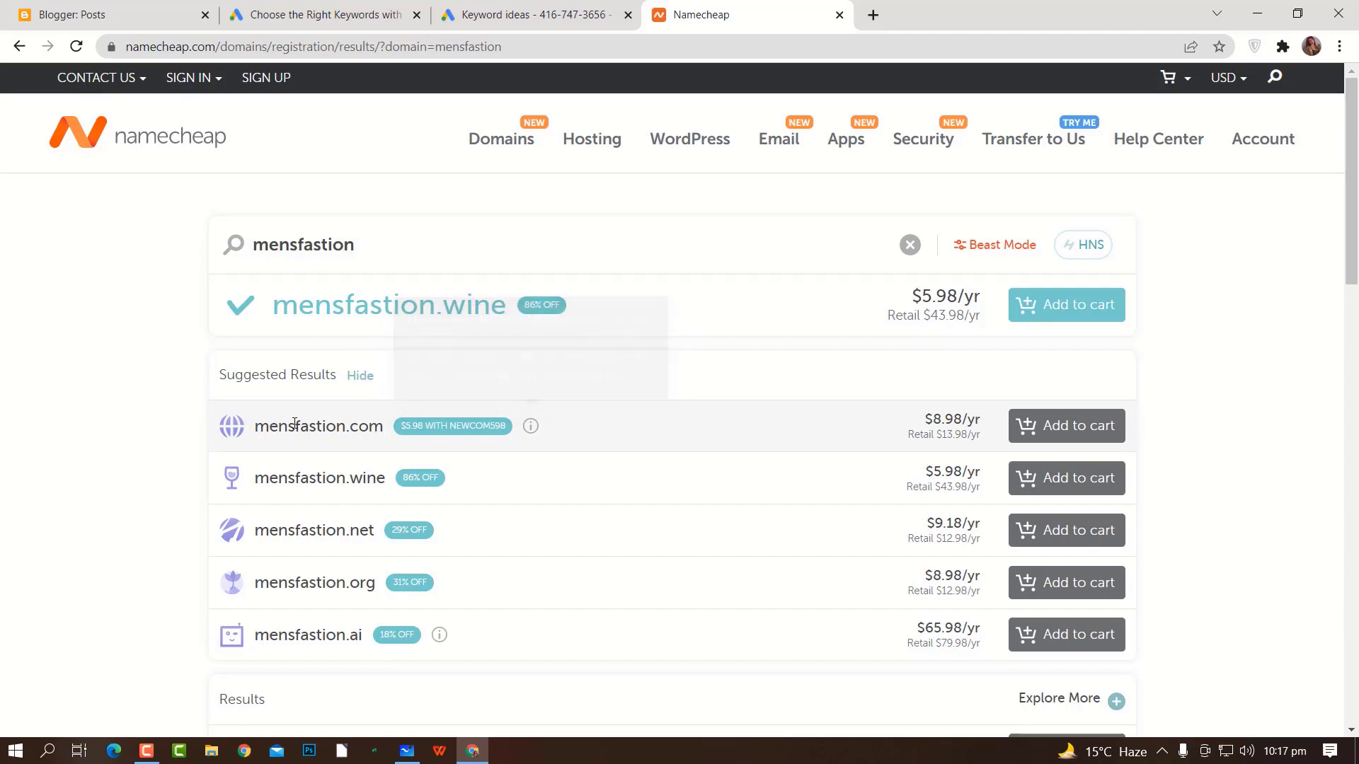
Review the enlarged mensfastion results (.com $8.98/yr, .wine $5.98/yr), then return to Keyword Planner
{"action": "left_click_drag", "start_coordinate": [268, 425], "coordinate": [423, 428]}
{"action": "mouse_move", "coordinate": [506, 428]}
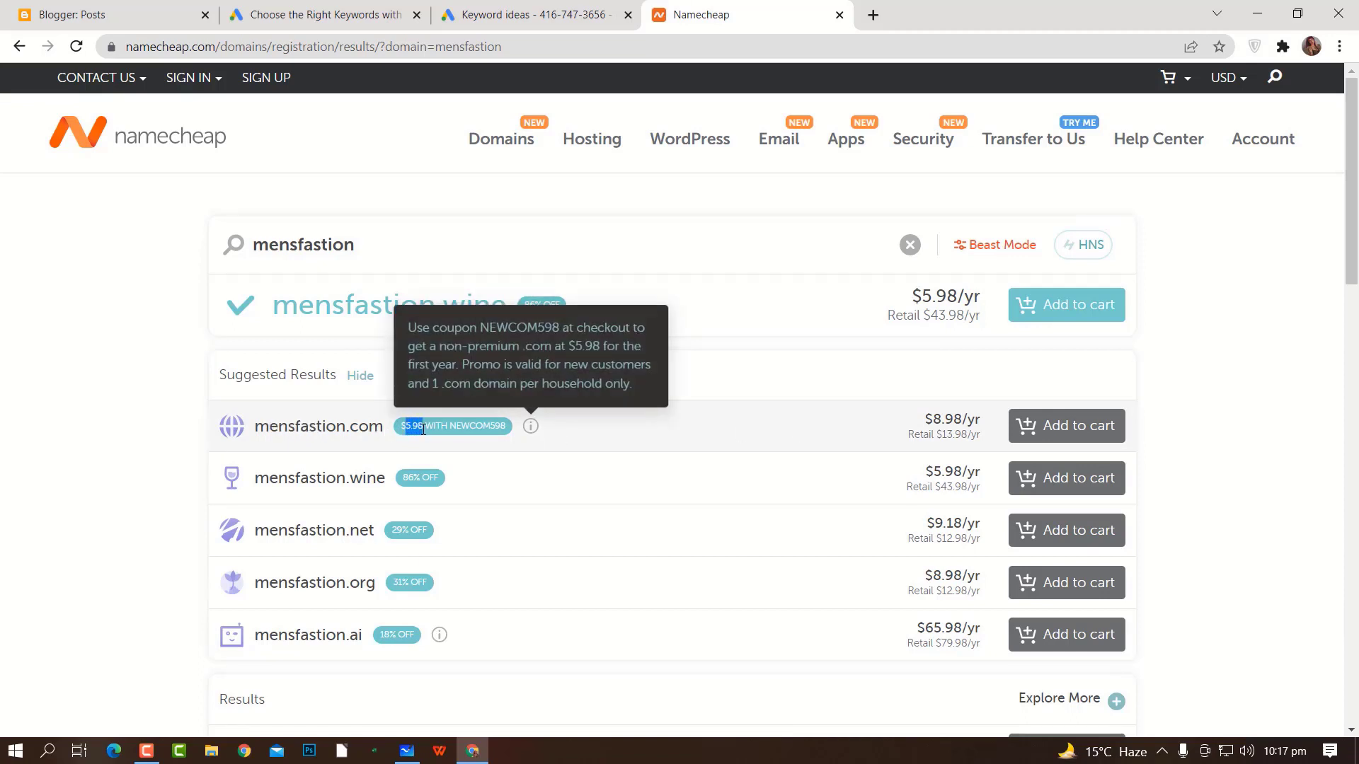
{"action": "key", "text": "ctrl+plus"}
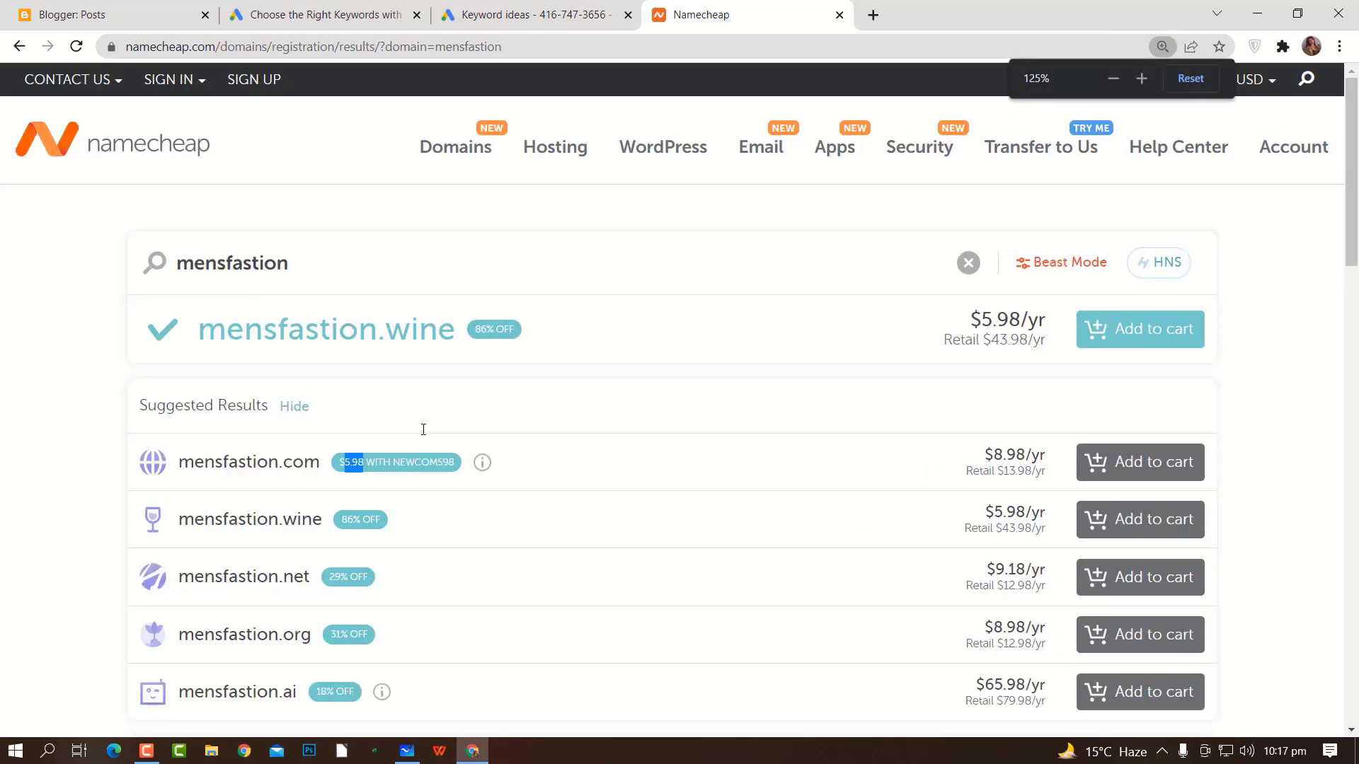
{"action": "key", "text": "ctrl+plus"}
{"action": "left_click", "coordinate": [532, 15]}
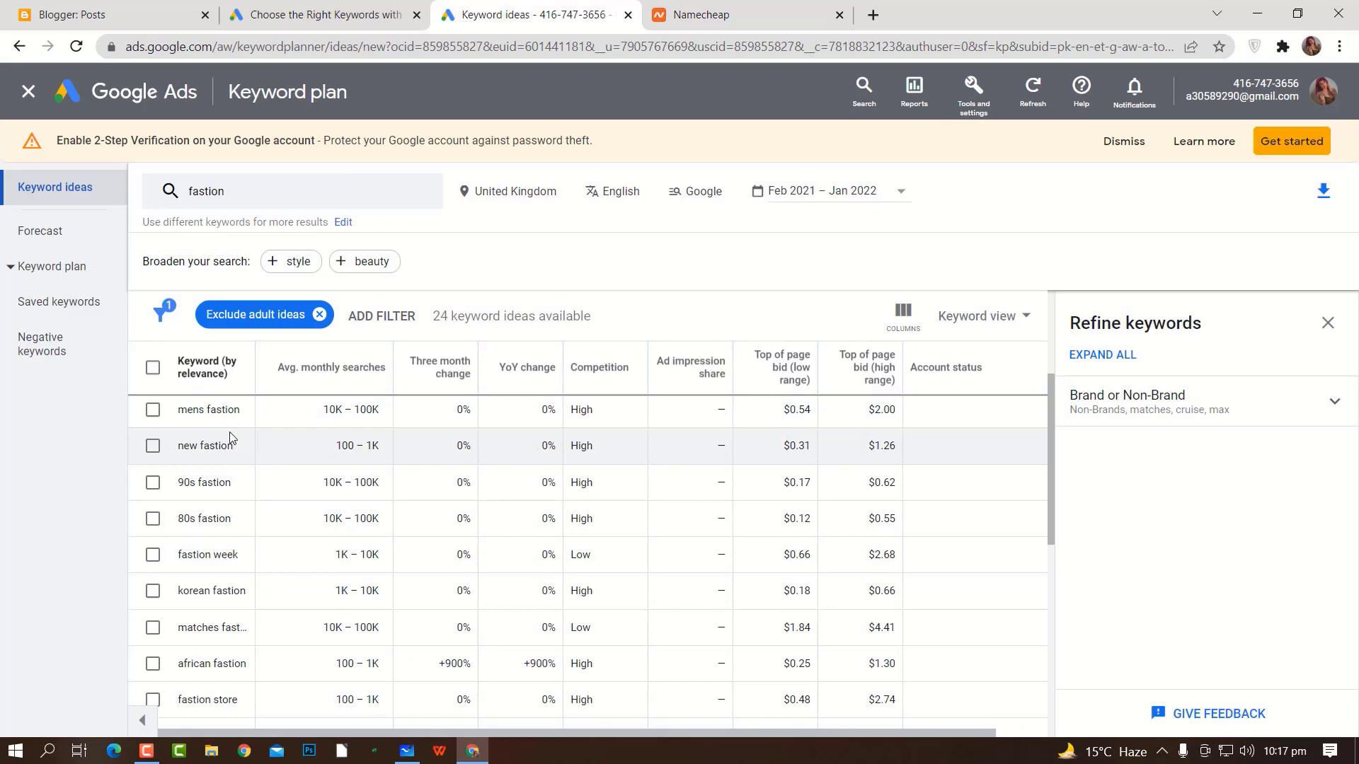
Replace the seed 'fastion' with 'news' and request keyword ideas, which returns none
{"action": "left_click", "coordinate": [264, 190]}
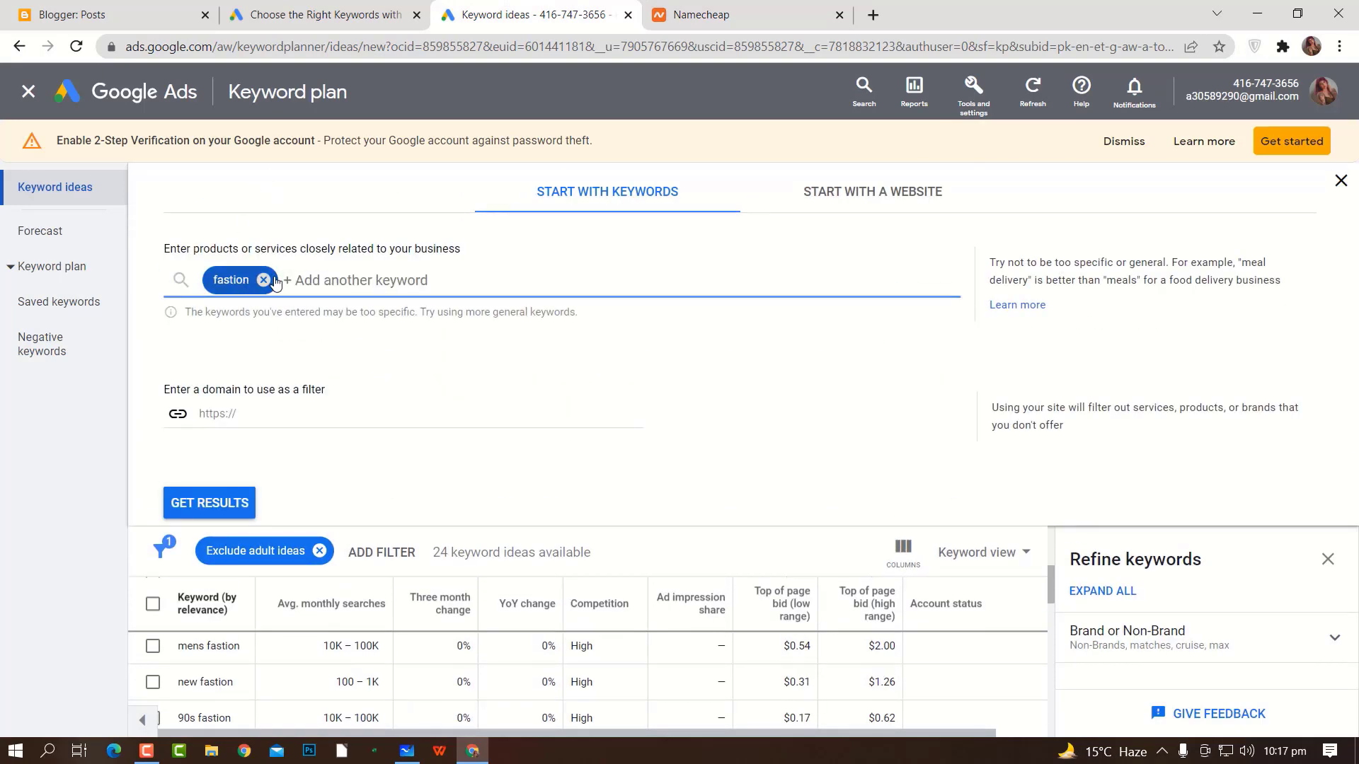
{"action": "left_click", "coordinate": [266, 279]}
{"action": "type", "text": "newsw"}
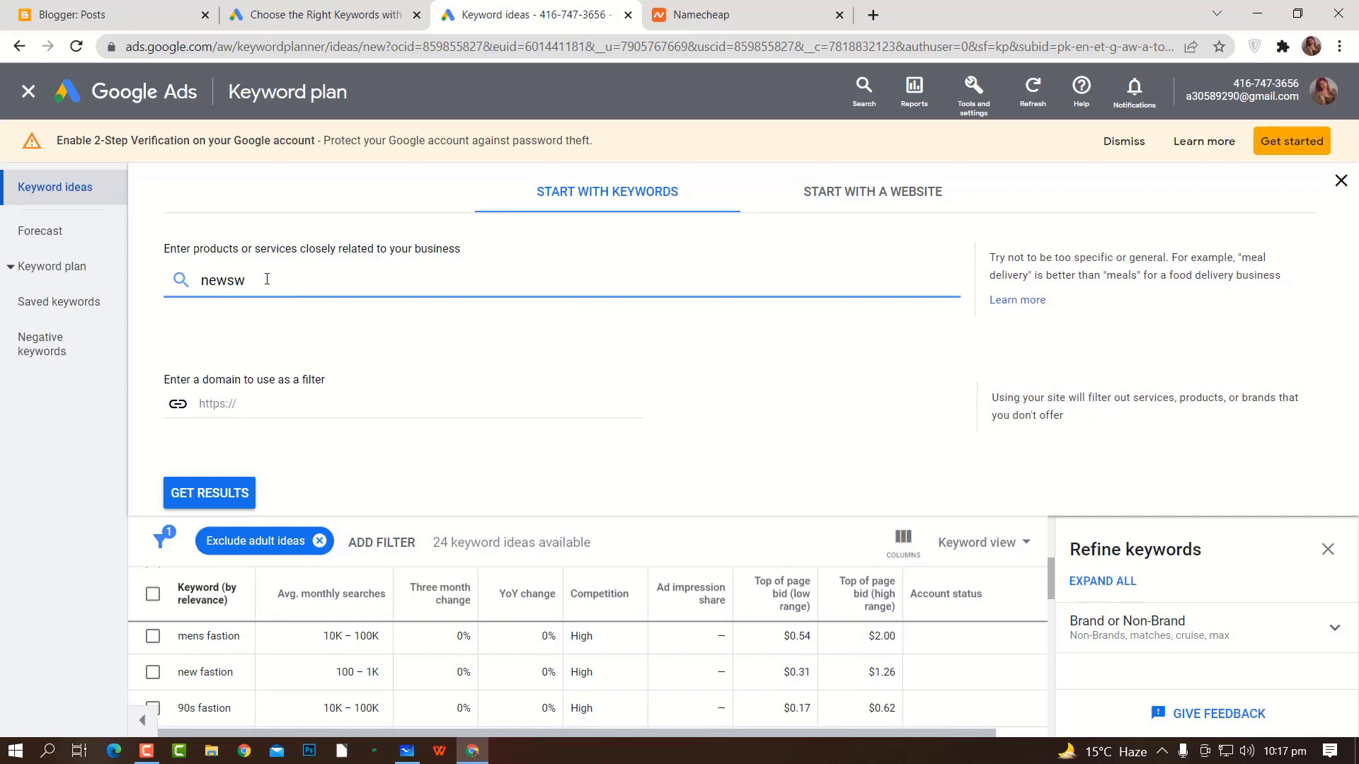
{"action": "key", "text": "BackSpace"}
{"action": "key", "text": "Return"}
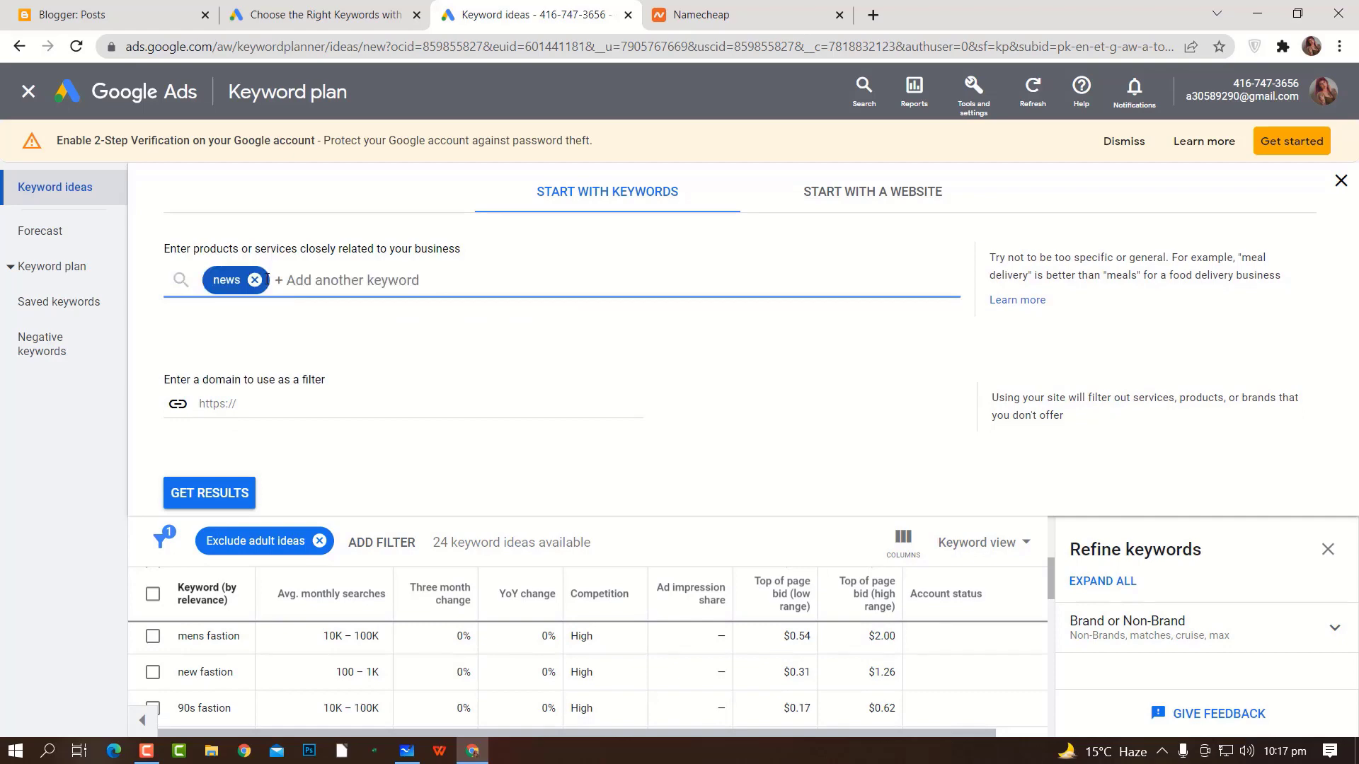
{"action": "left_click", "coordinate": [203, 494]}
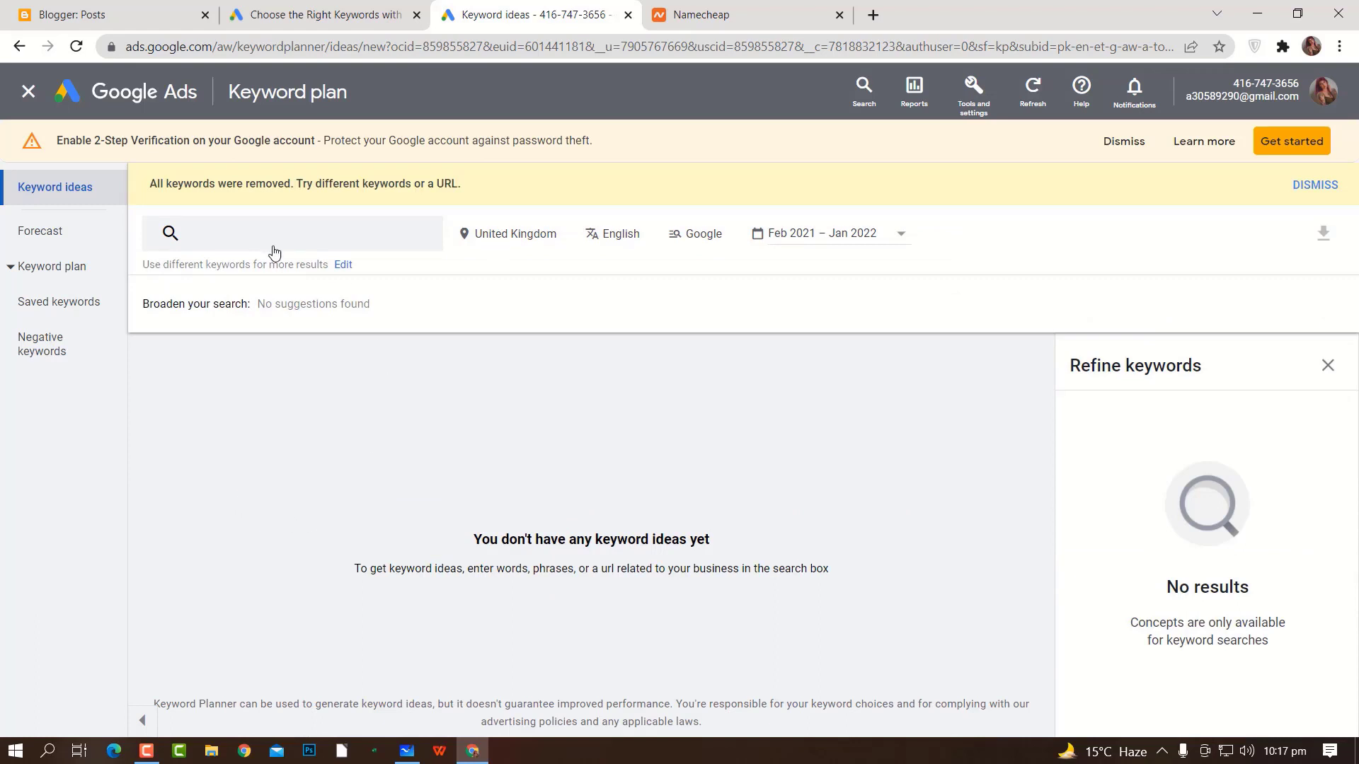
Dismiss the survey popup in Keyword Planner and go back to the Namecheap mensfastion results
{"action": "left_click", "coordinate": [332, 229]}
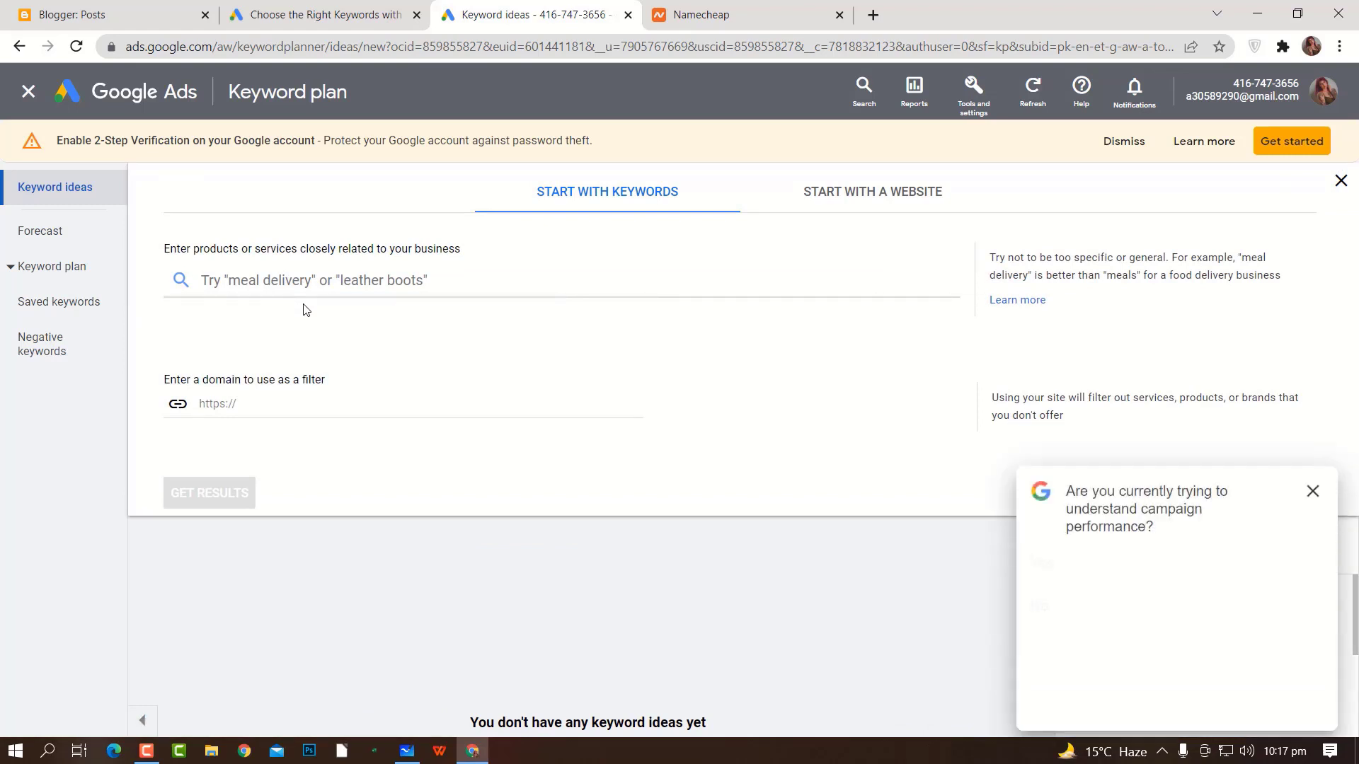
{"action": "left_click", "coordinate": [1312, 491]}
{"action": "left_click", "coordinate": [433, 284]}
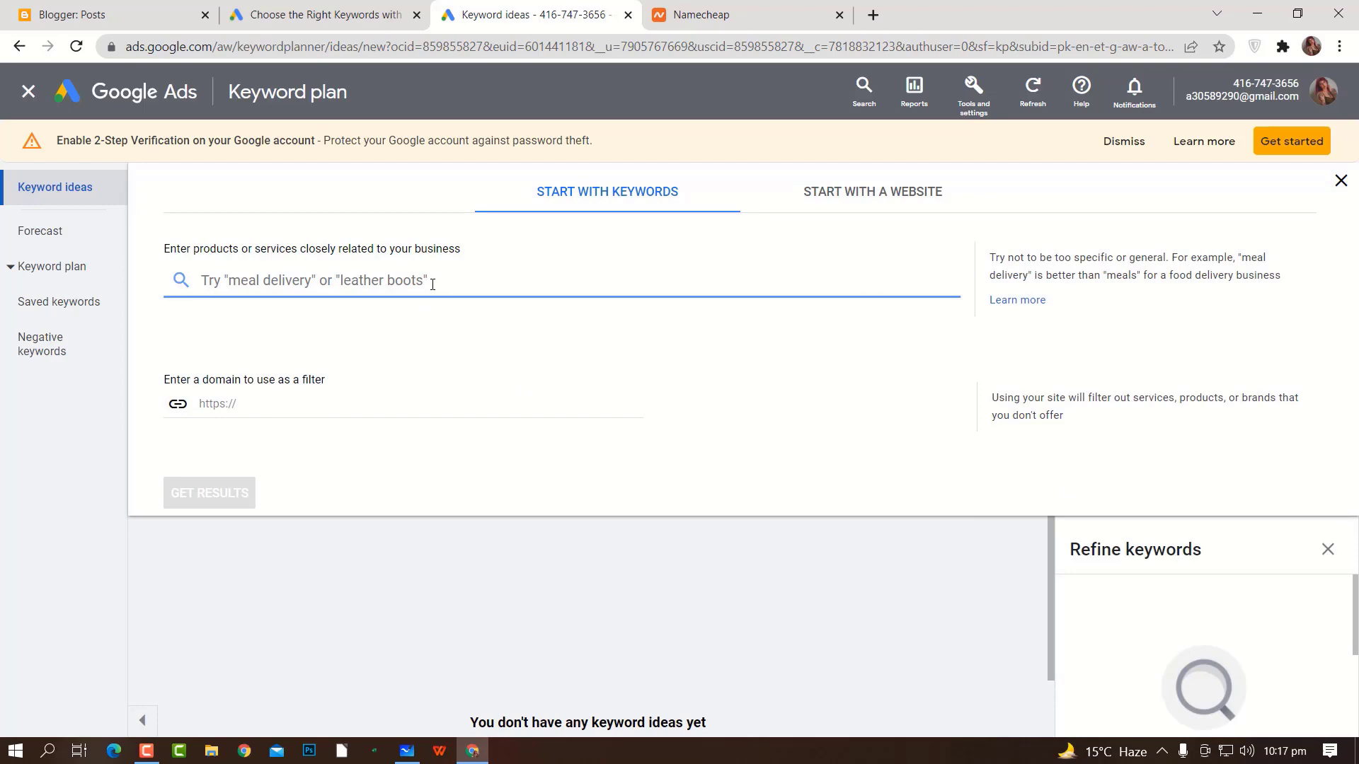
{"action": "left_click", "coordinate": [746, 5]}
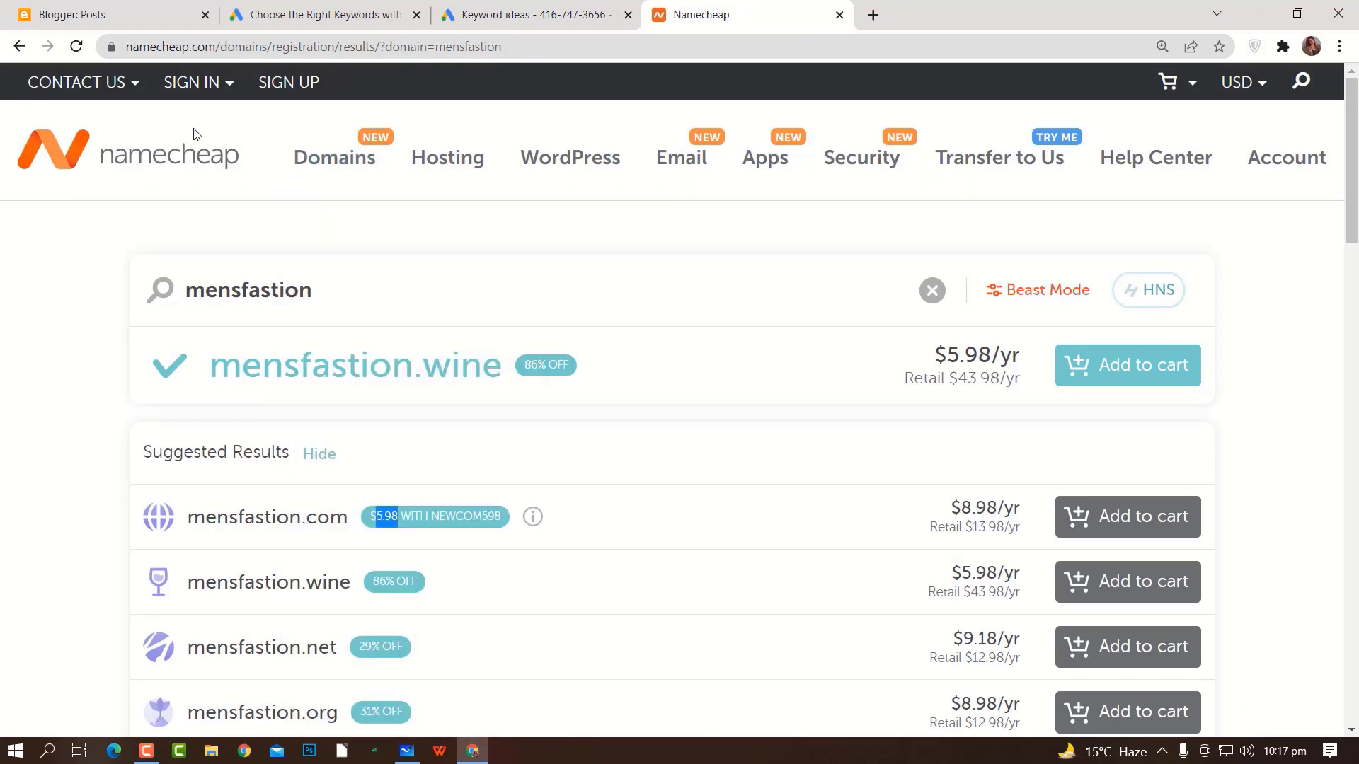
{"action": "left_click", "coordinate": [17, 20]}
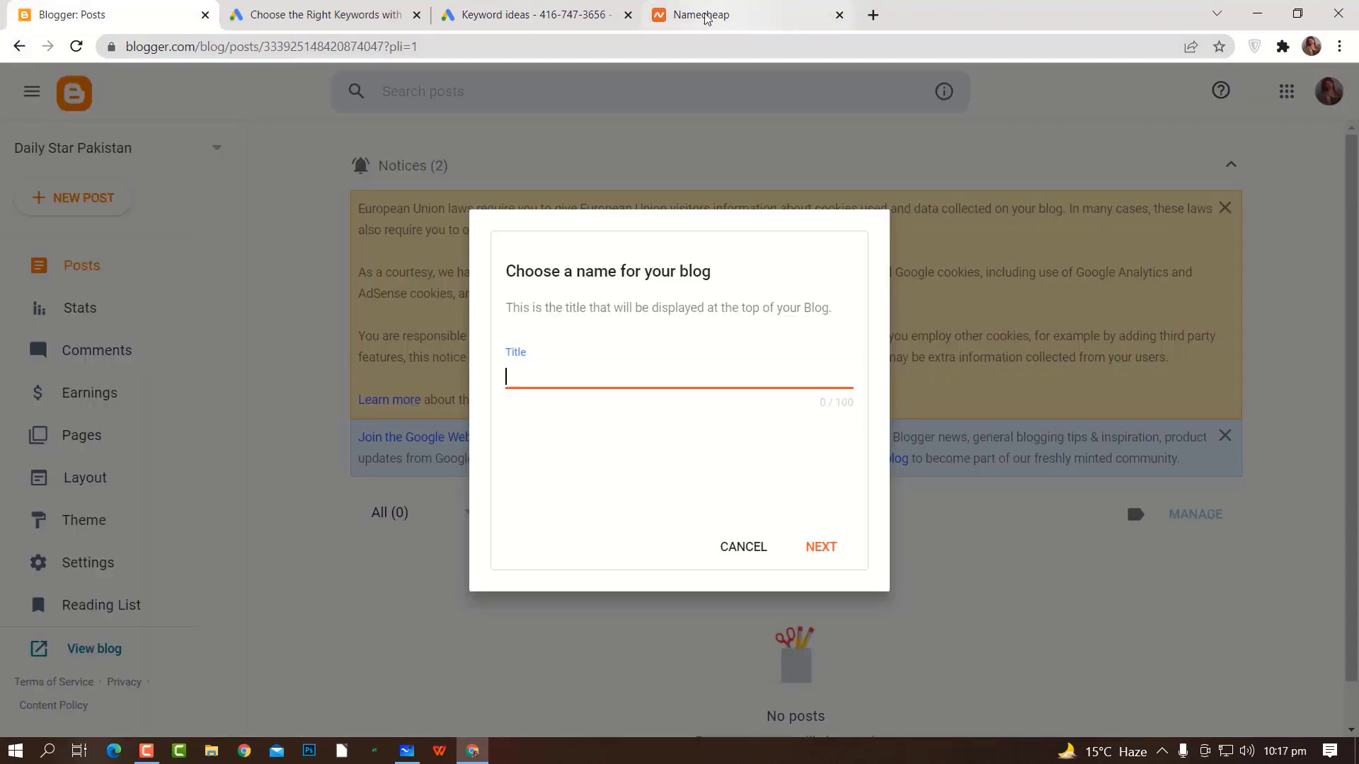
{"action": "left_click", "coordinate": [698, 16]}
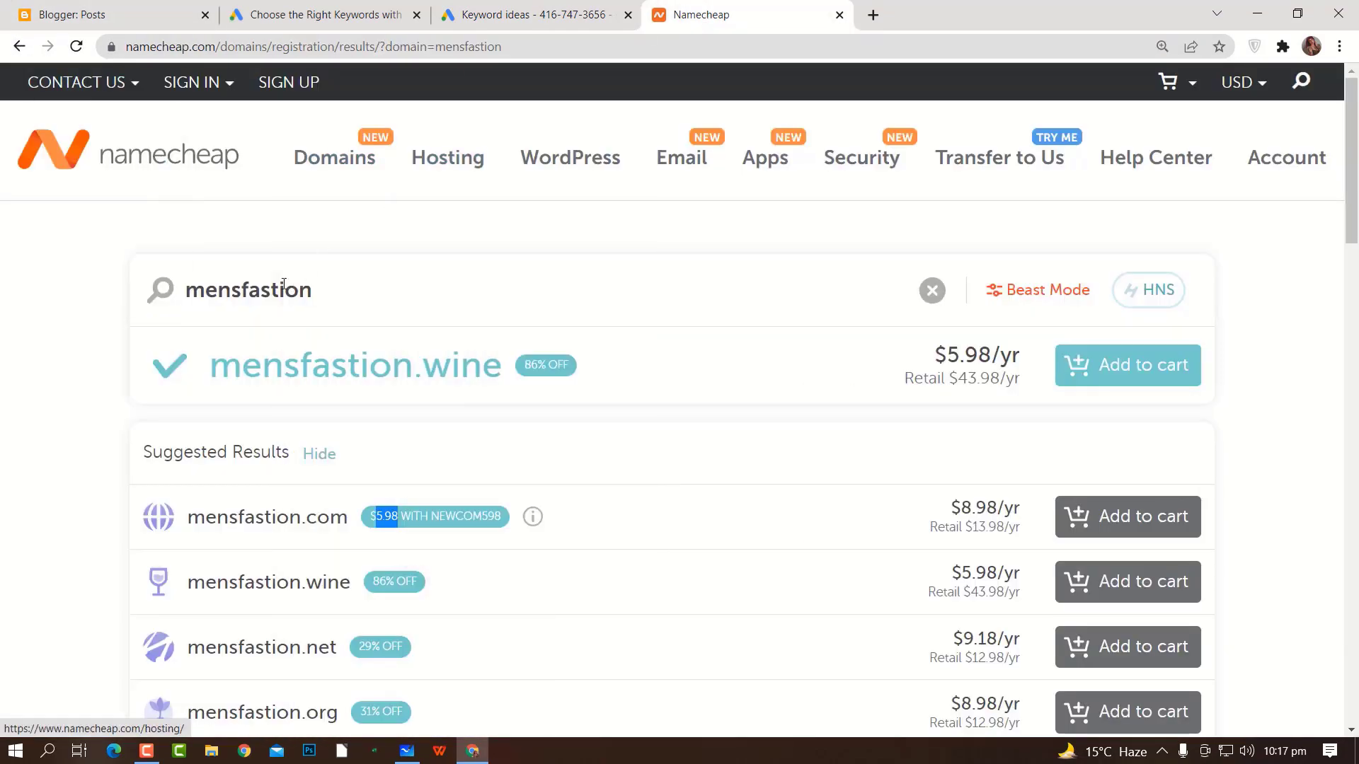
{"action": "left_click_drag", "start_coordinate": [272, 368], "coordinate": [500, 368]}
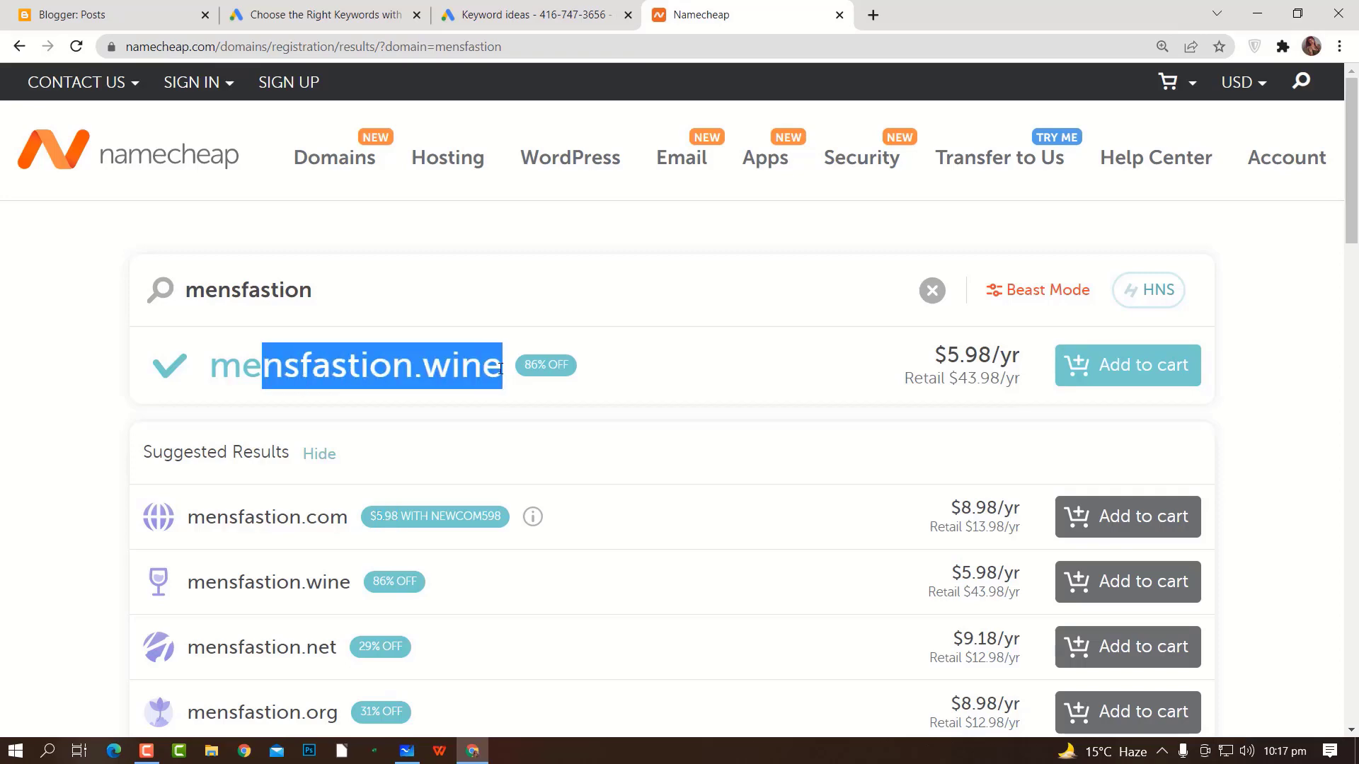
{"action": "left_click", "coordinate": [491, 412]}
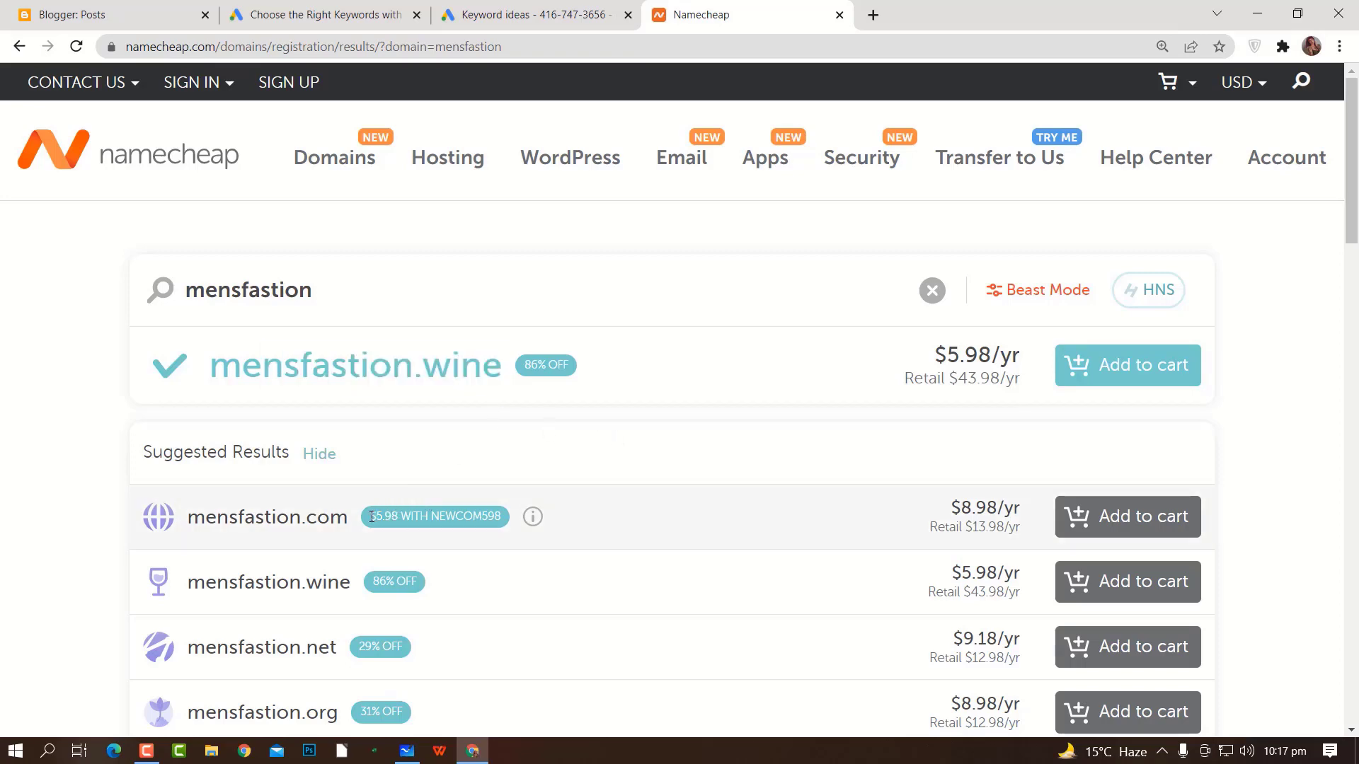
{"action": "left_click_drag", "start_coordinate": [372, 516], "coordinate": [461, 517]}
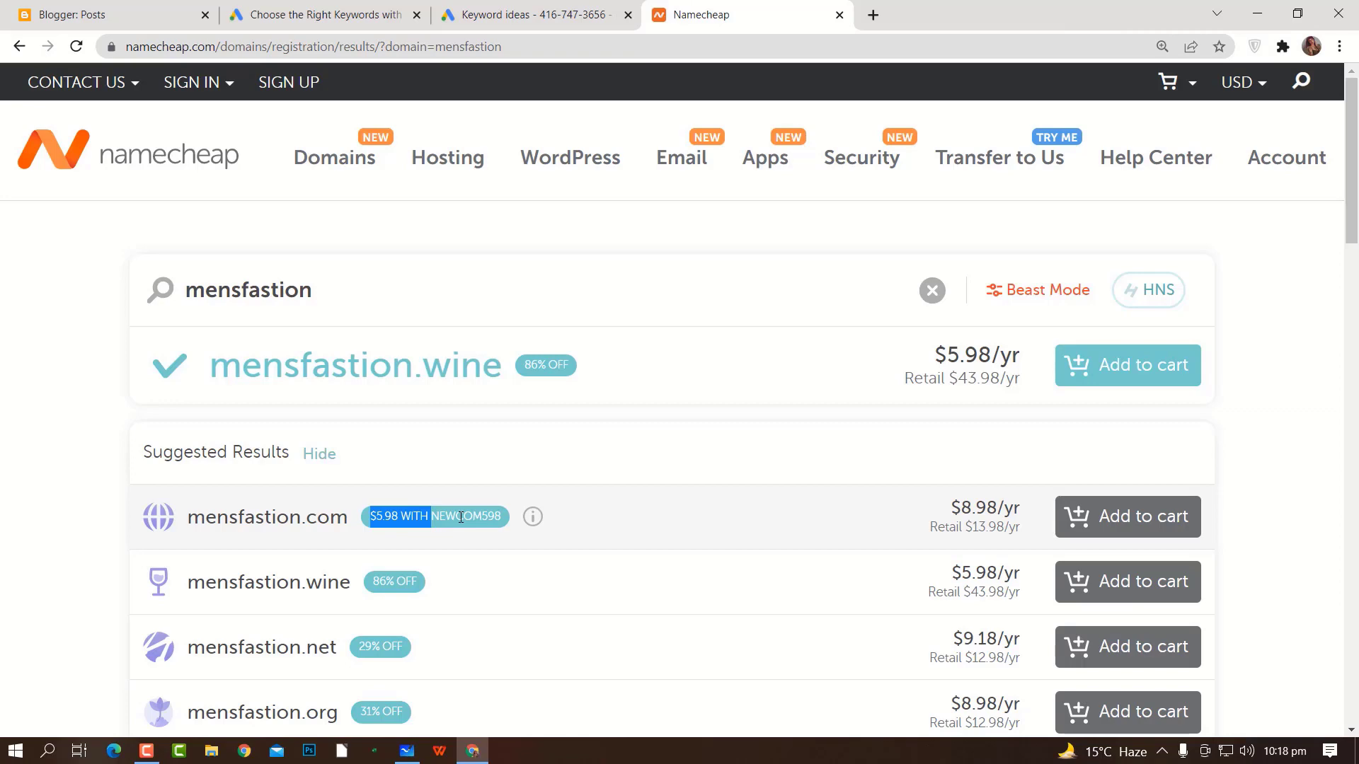
{"action": "left_click_drag", "start_coordinate": [461, 517], "coordinate": [460, 517]}
Search Google for 'godaddy' in a new tab and shrink the results page
{"action": "left_click", "coordinate": [872, 15]}
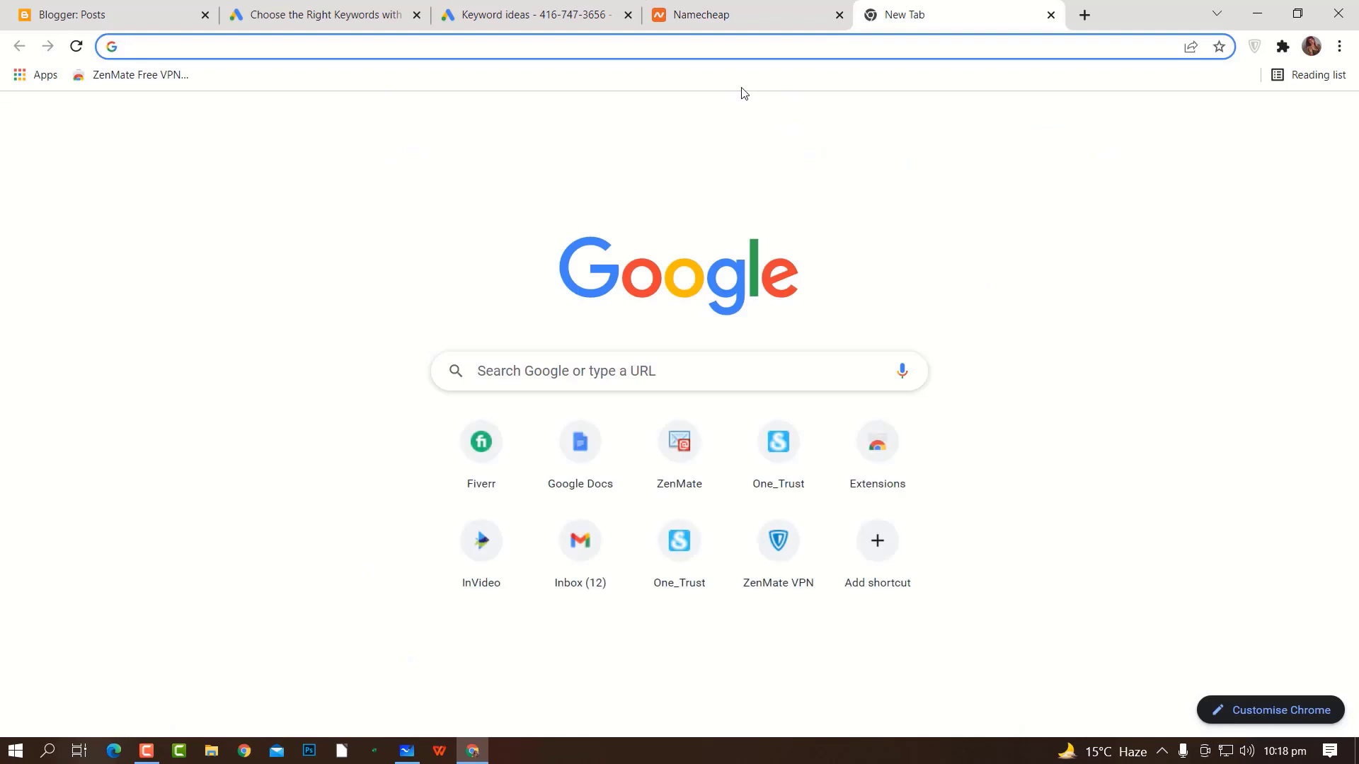
{"action": "type", "text": "goda"}
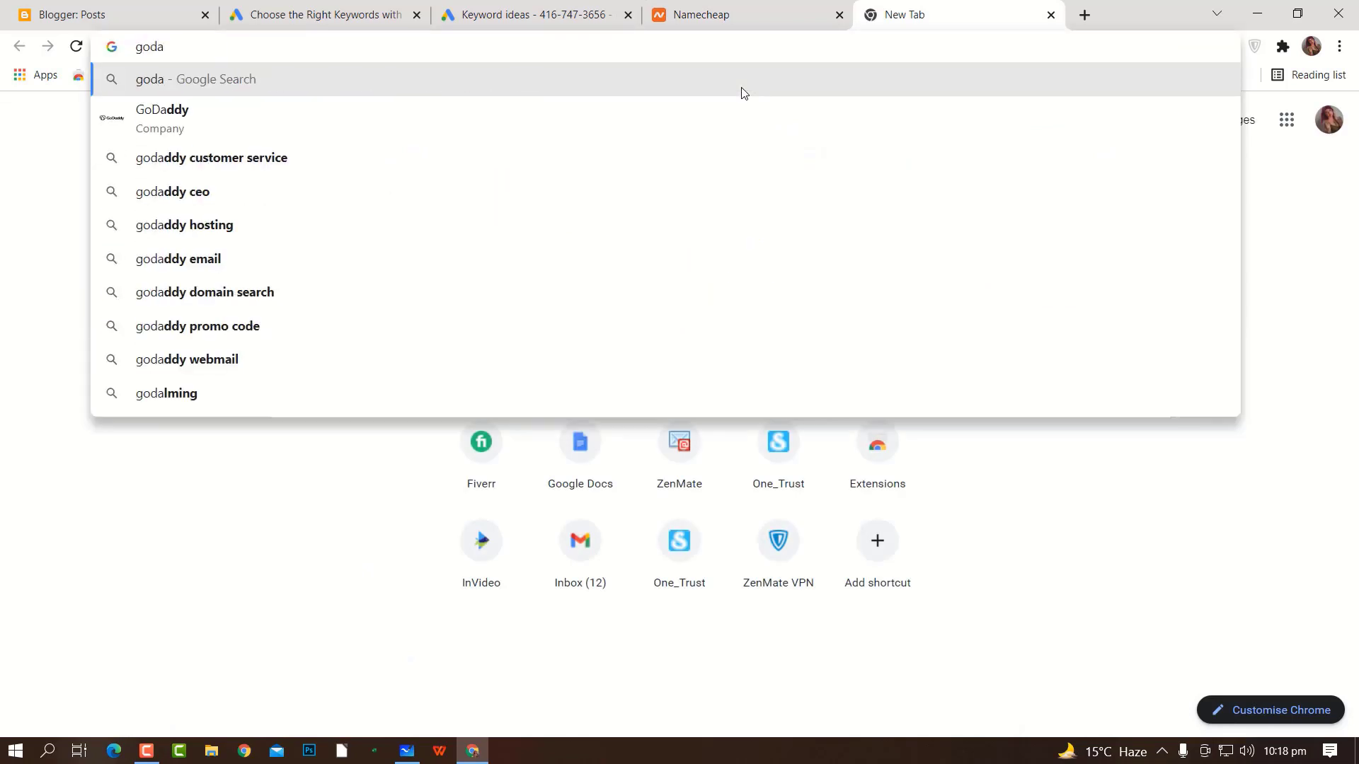
{"action": "key", "text": "Down"}
{"action": "key", "text": "Return"}
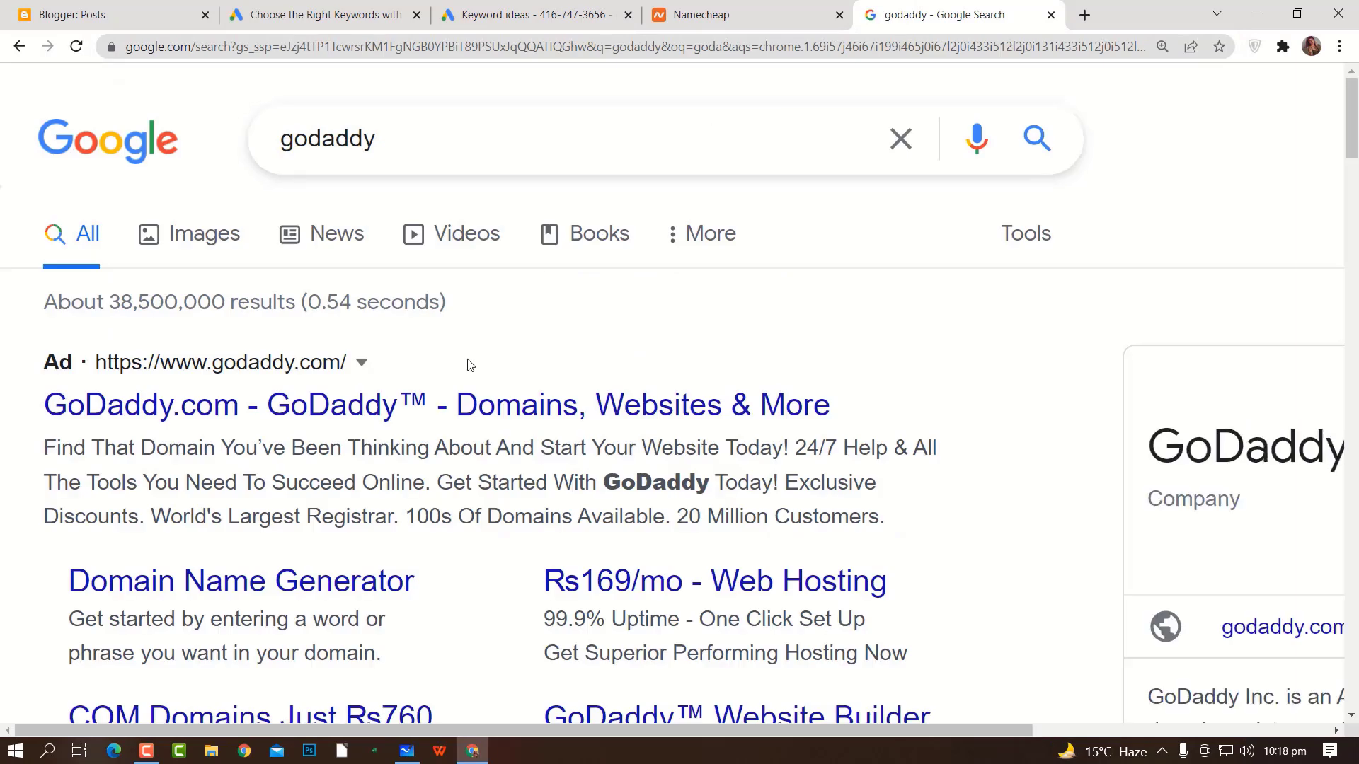
{"action": "key", "text": "ctrl+minus"}
{"action": "key", "text": "ctrl+minus"}
{"action": "key", "text": "ctrl+minus"}
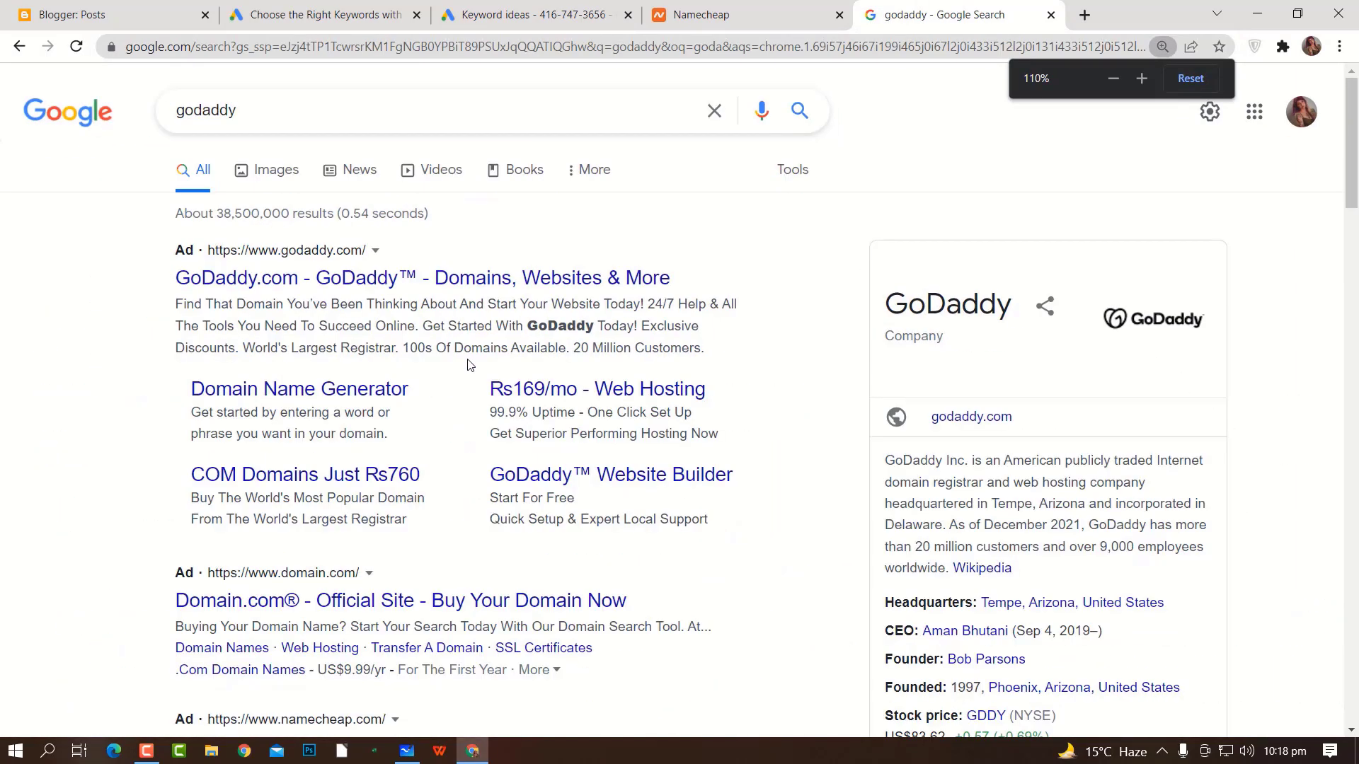
Open GoDaddy.com from the search results, then bring the Namecheap mensfastion results back to front
{"action": "left_click", "coordinate": [396, 286]}
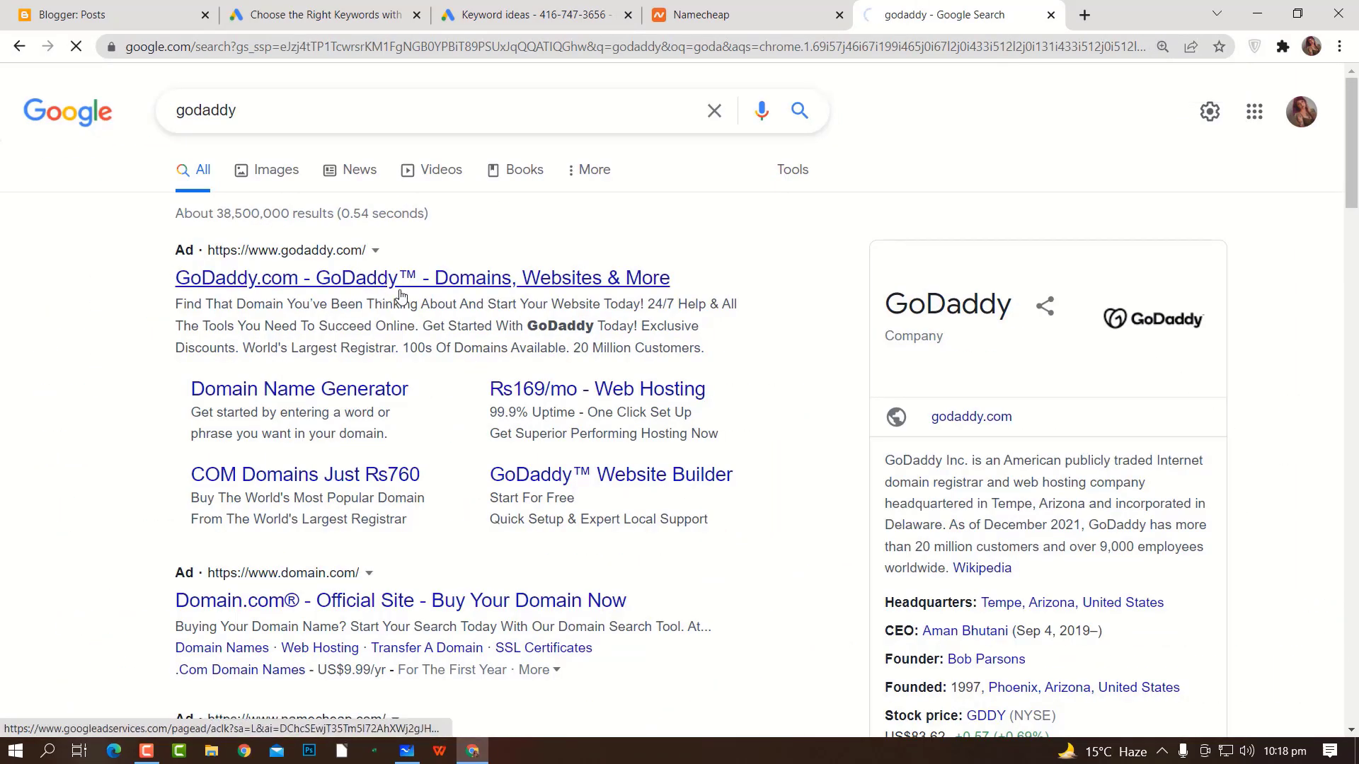
{"action": "left_click", "coordinate": [715, 10]}
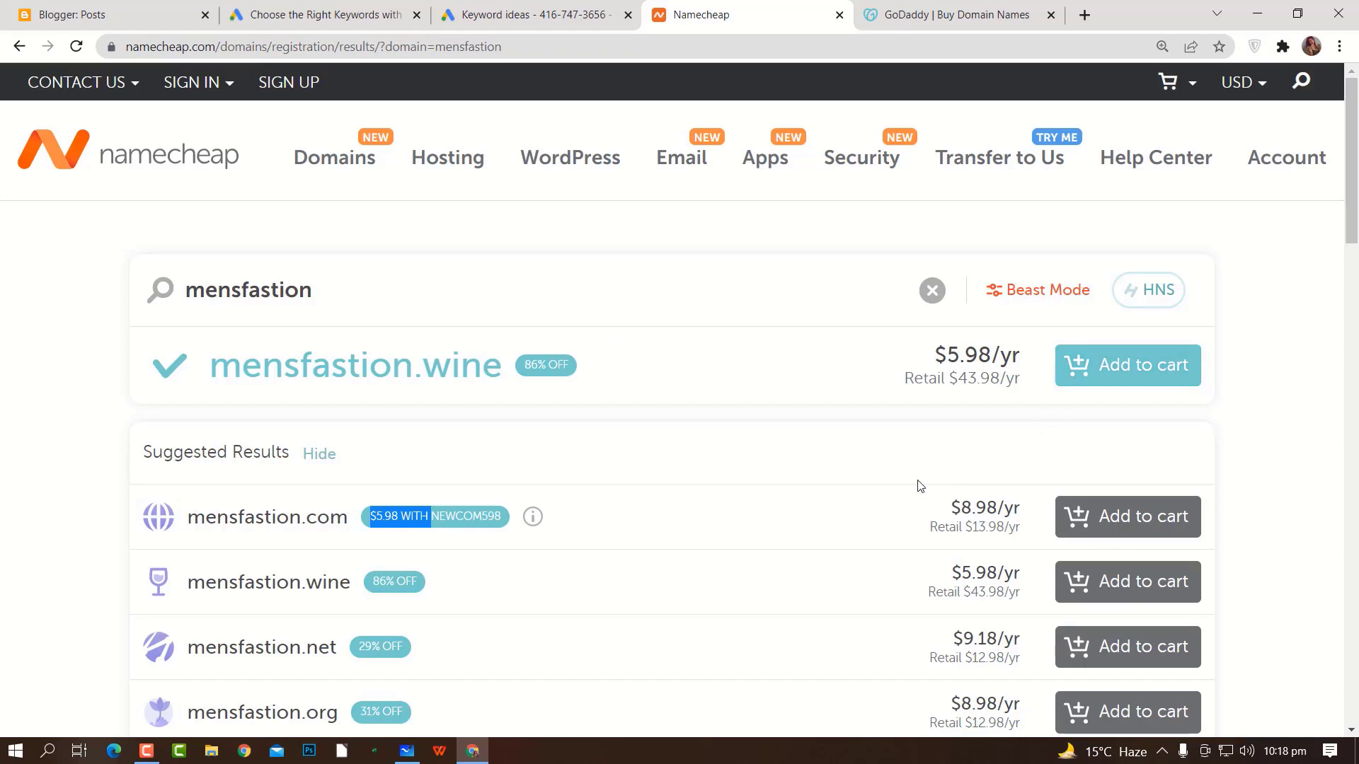
Add mensfastion.com to the Namecheap cart, a $9.16 total, then go back to the domain results
{"action": "left_click", "coordinate": [1147, 525]}
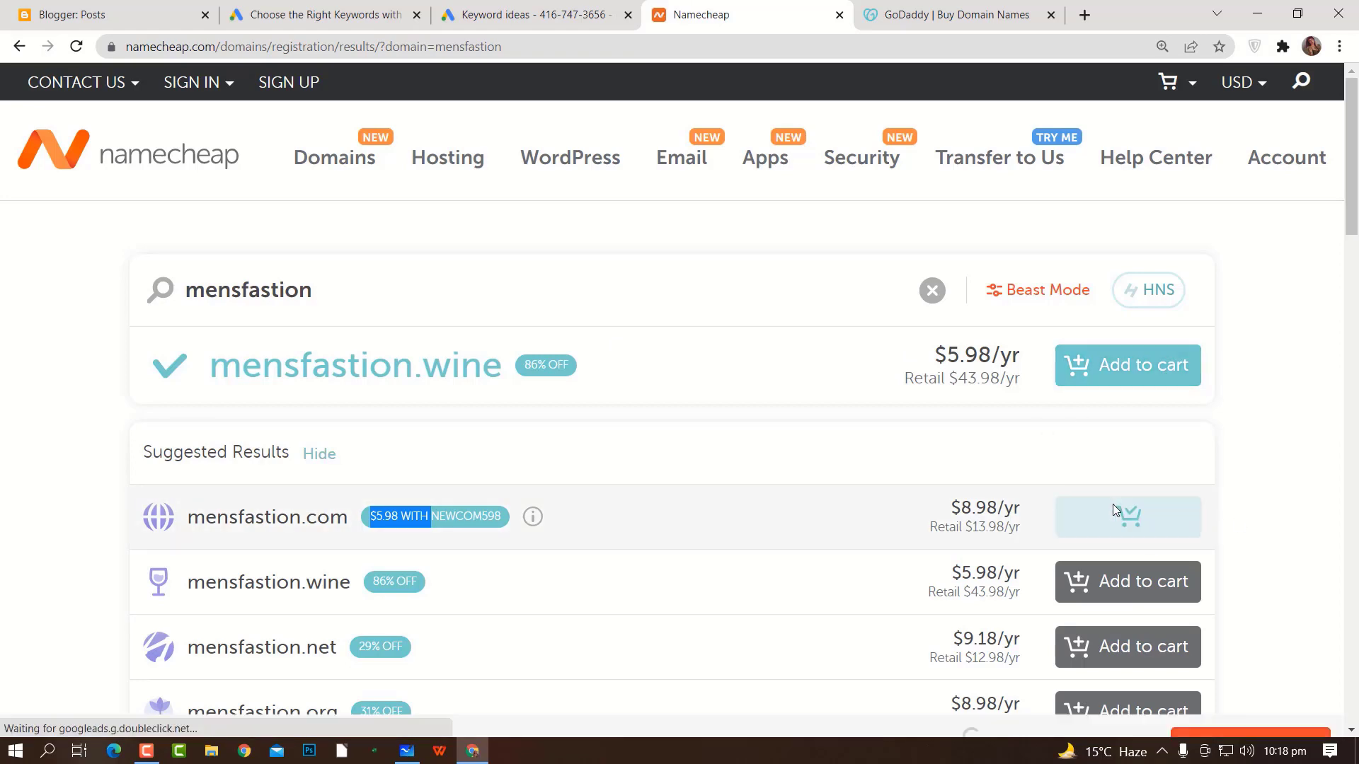
{"action": "left_click", "coordinate": [1231, 679]}
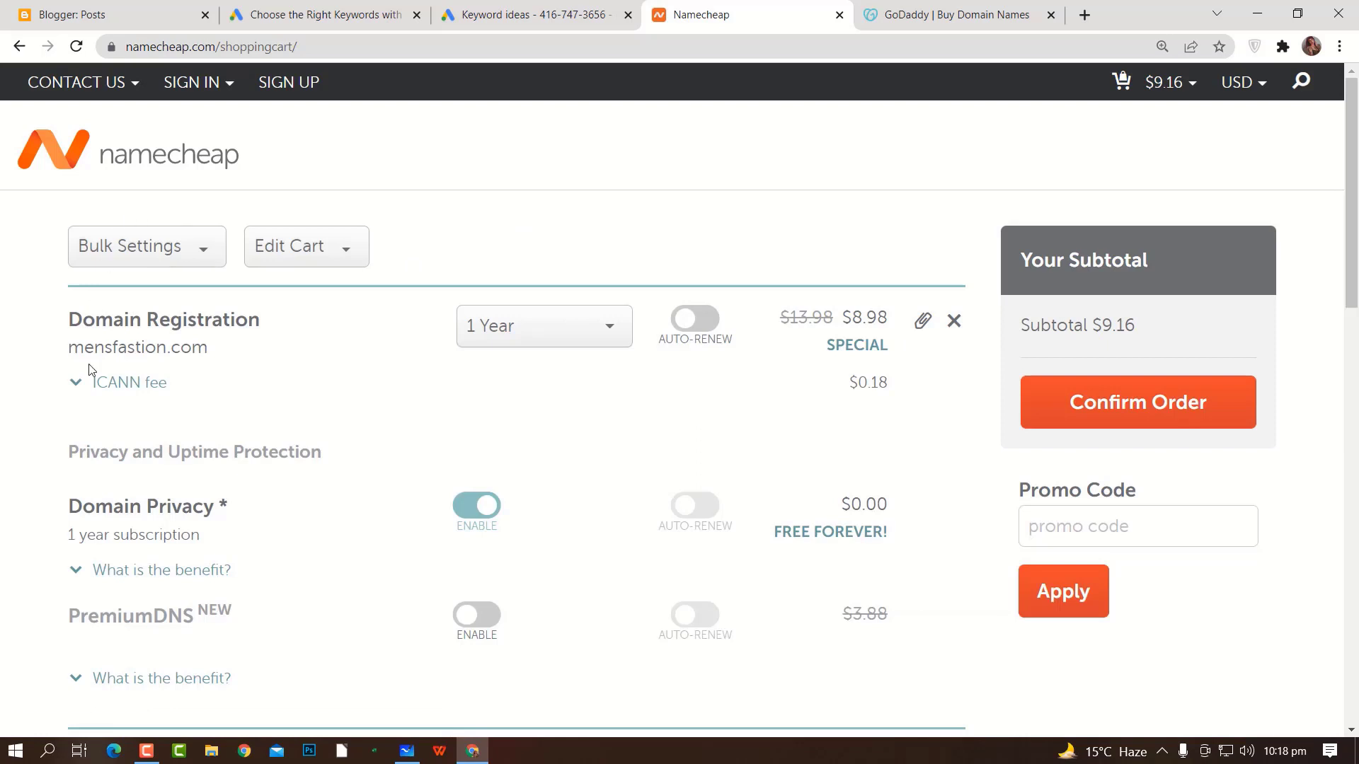
{"action": "left_click", "coordinate": [1097, 525]}
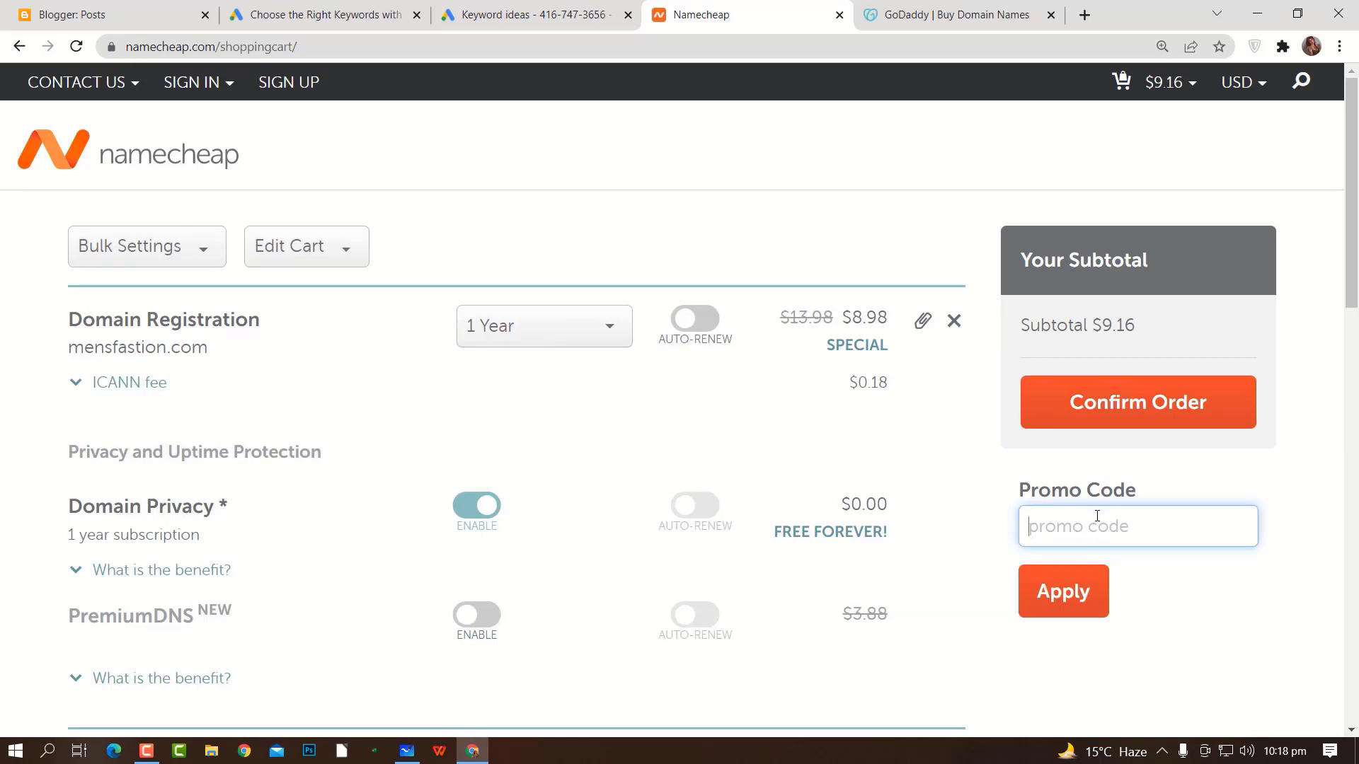
{"action": "left_click", "coordinate": [19, 48]}
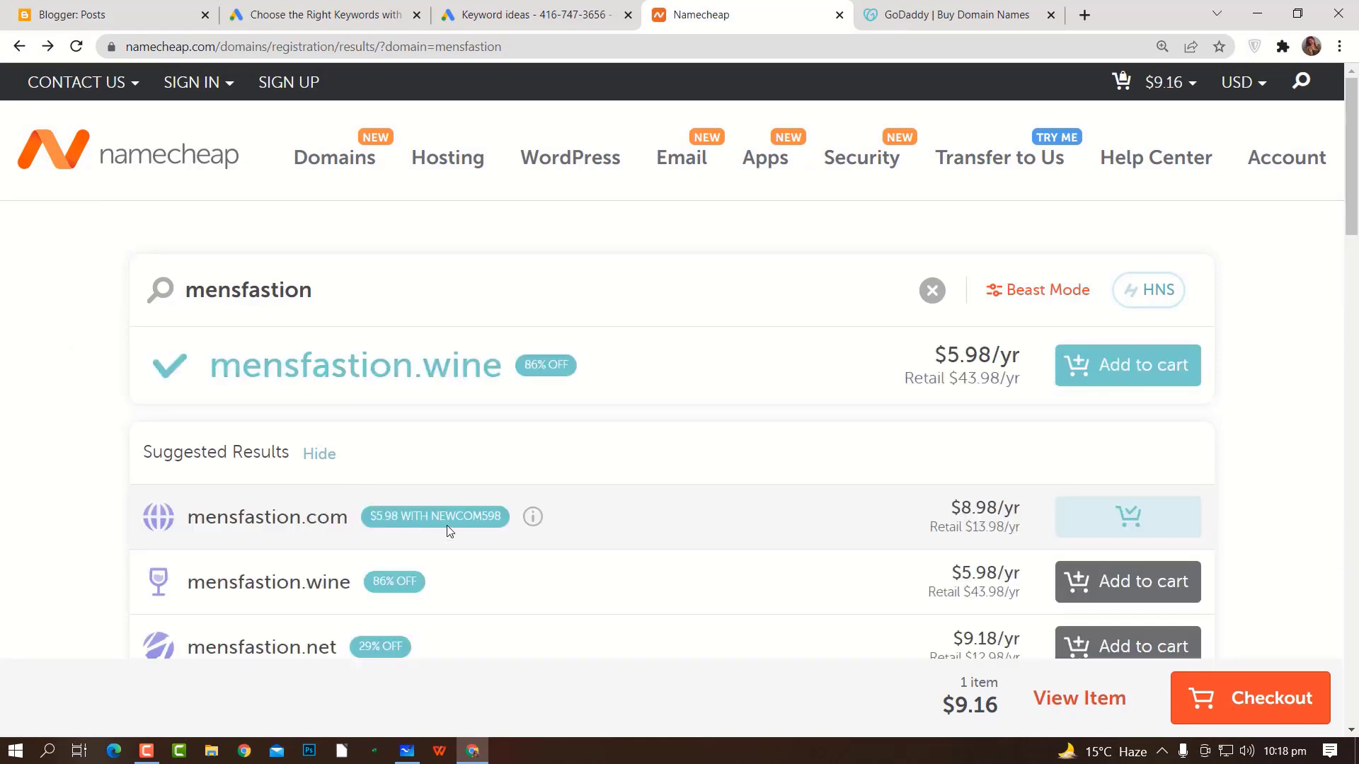
Copy the NEWCOM598 coupon code from the Namecheap page
{"action": "scroll", "coordinate": [448, 531], "scroll_direction": "up", "scroll_amount": 3}
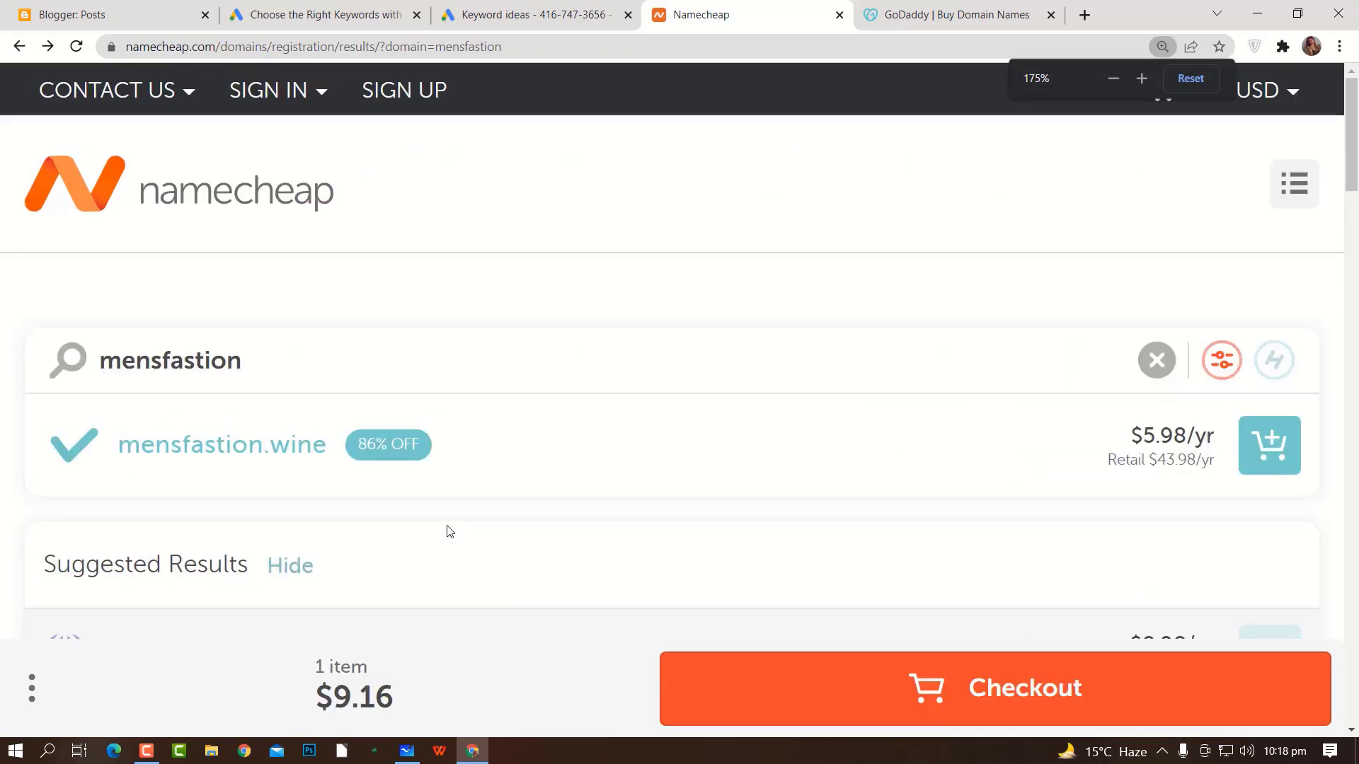
{"action": "scroll", "coordinate": [424, 527], "scroll_direction": "down", "scroll_amount": 6}
{"action": "scroll", "coordinate": [439, 511], "scroll_direction": "up", "scroll_amount": 2}
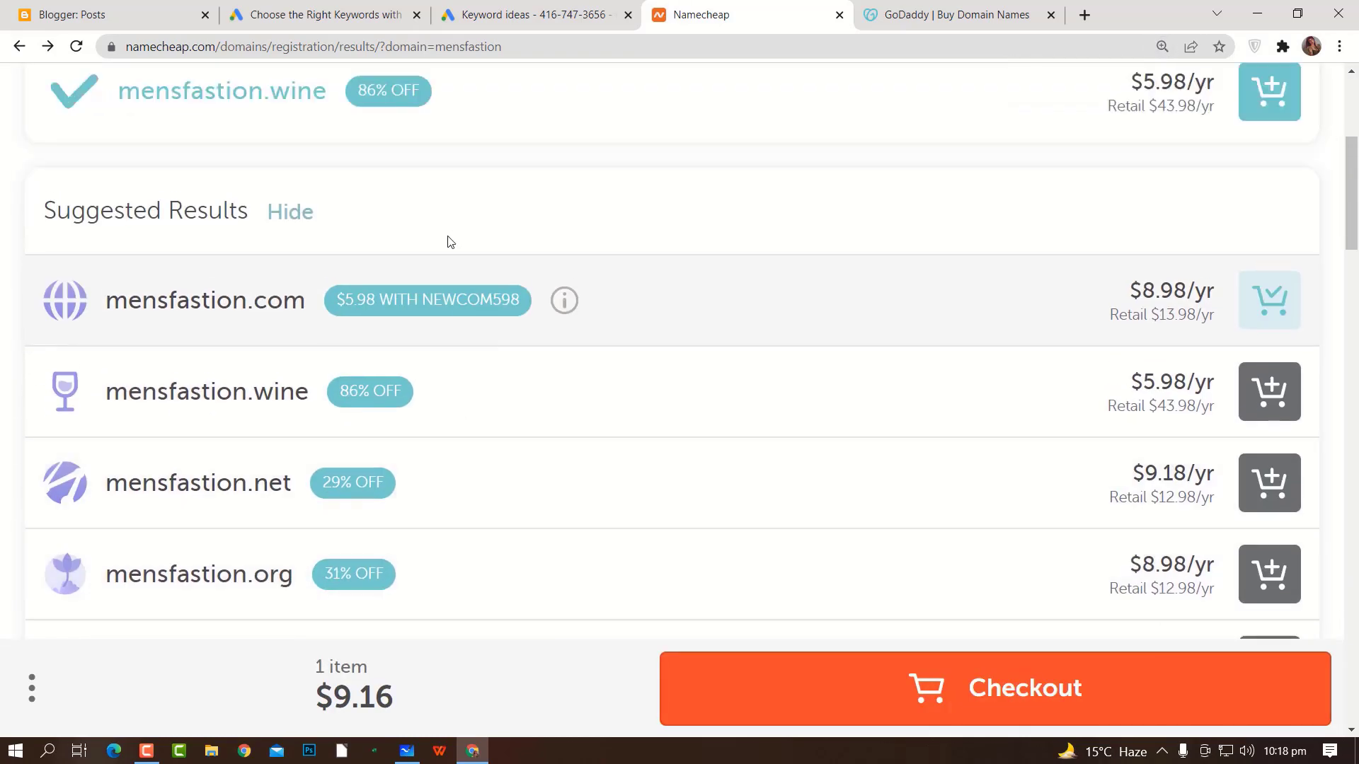
{"action": "double_click", "coordinate": [464, 300]}
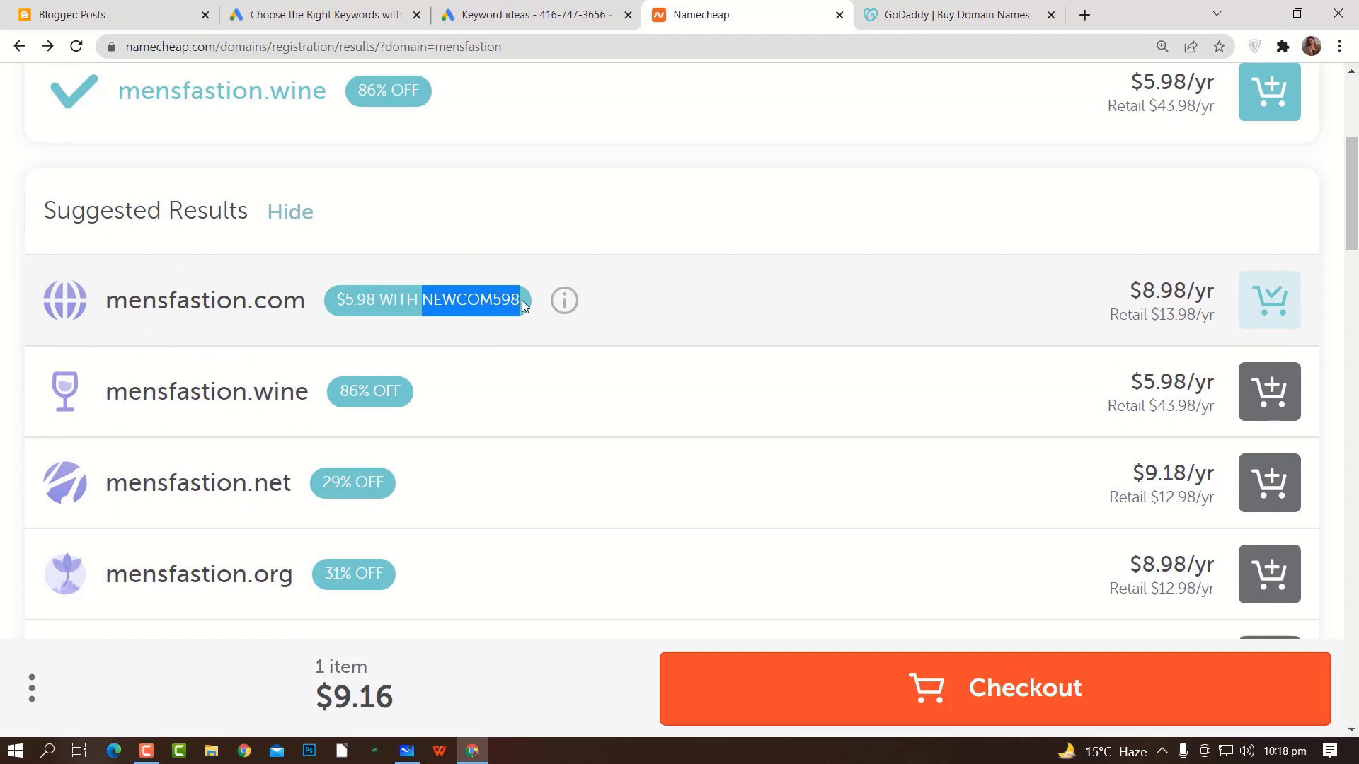
{"action": "right_click", "coordinate": [502, 303]}
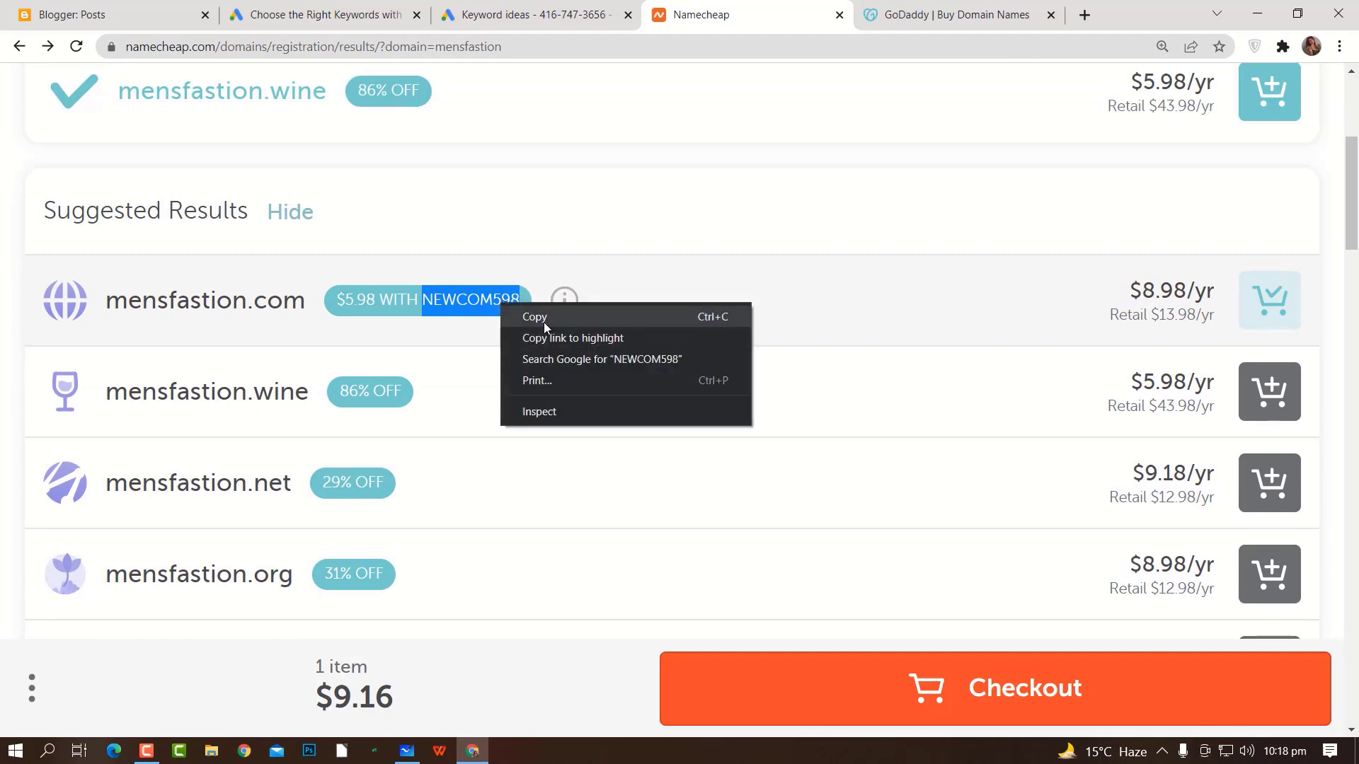
{"action": "left_click", "coordinate": [542, 323]}
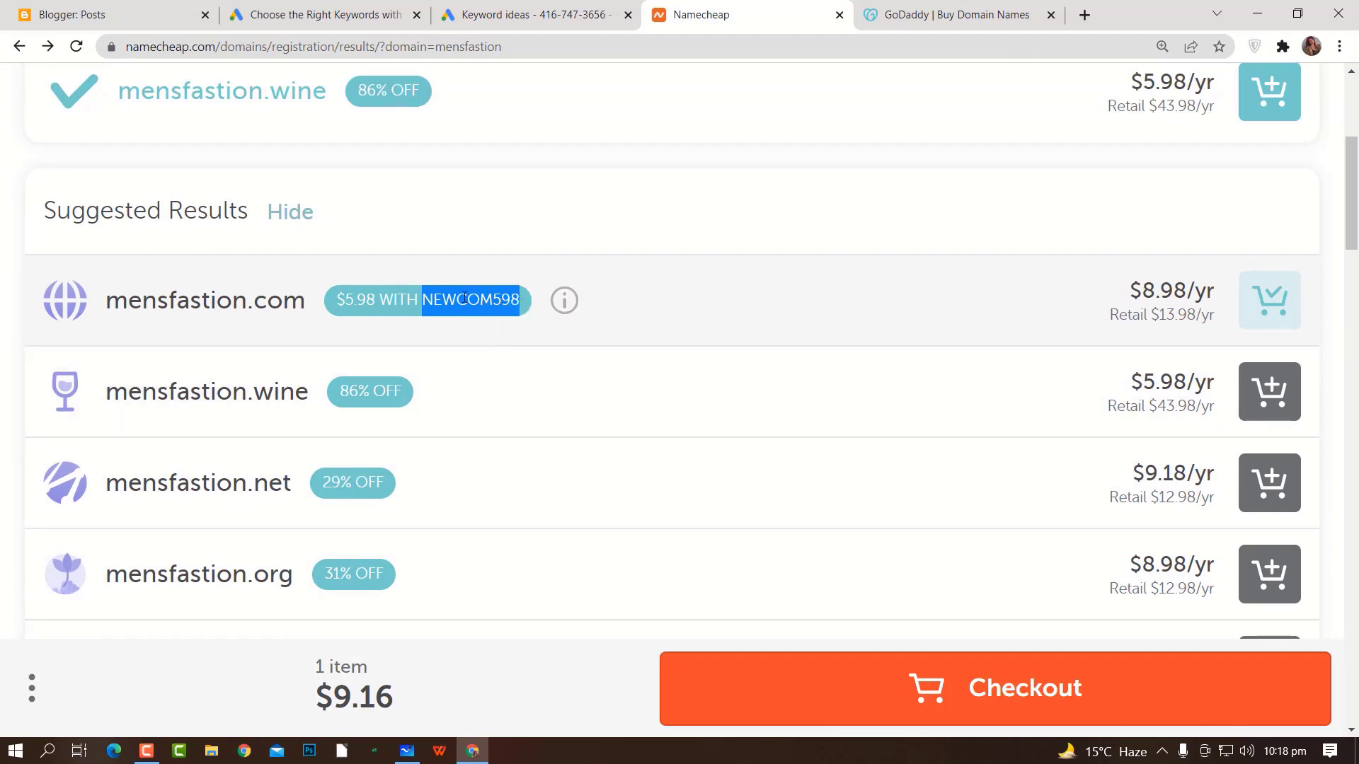
Zoom the page out and copy the domain name mensfastion.com from the results
{"action": "key", "text": "ctrl+minus"}
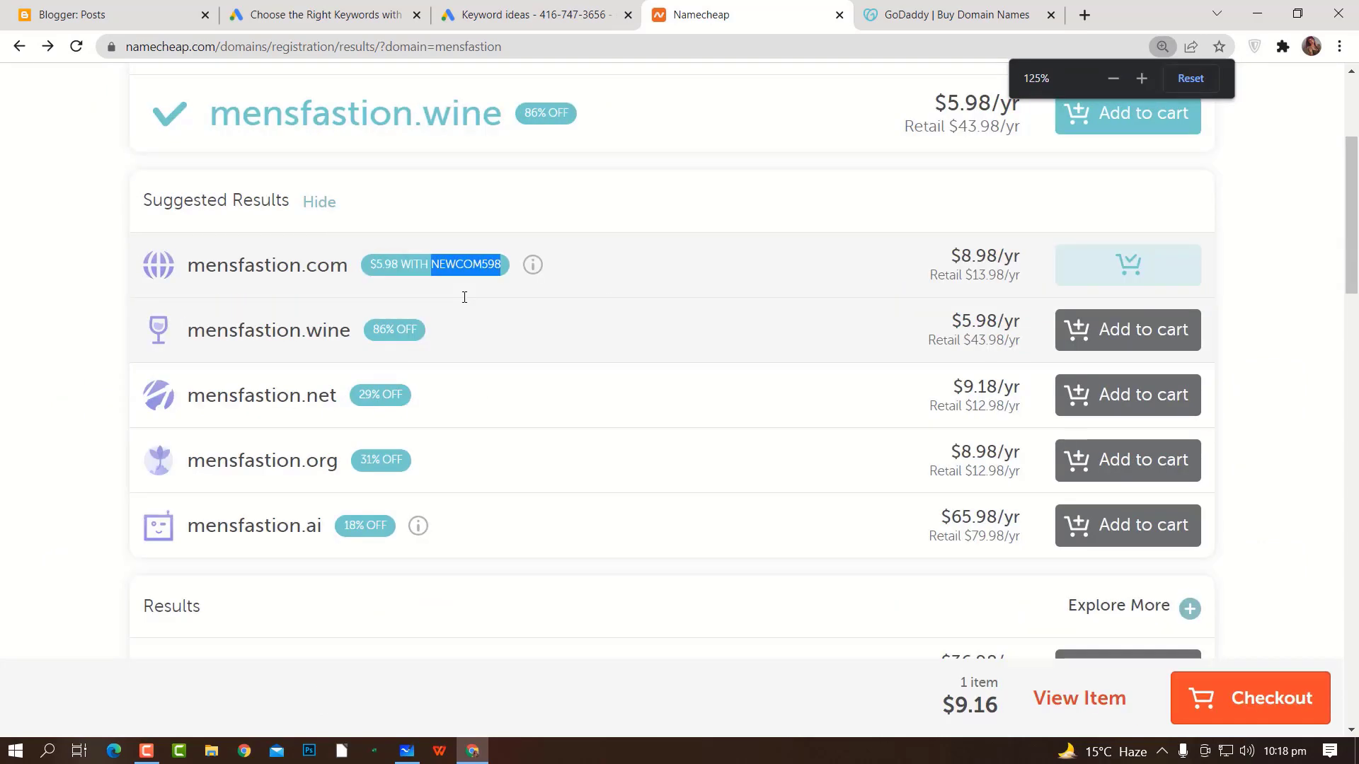
{"action": "scroll", "coordinate": [629, 224], "scroll_direction": "up", "scroll_amount": 3}
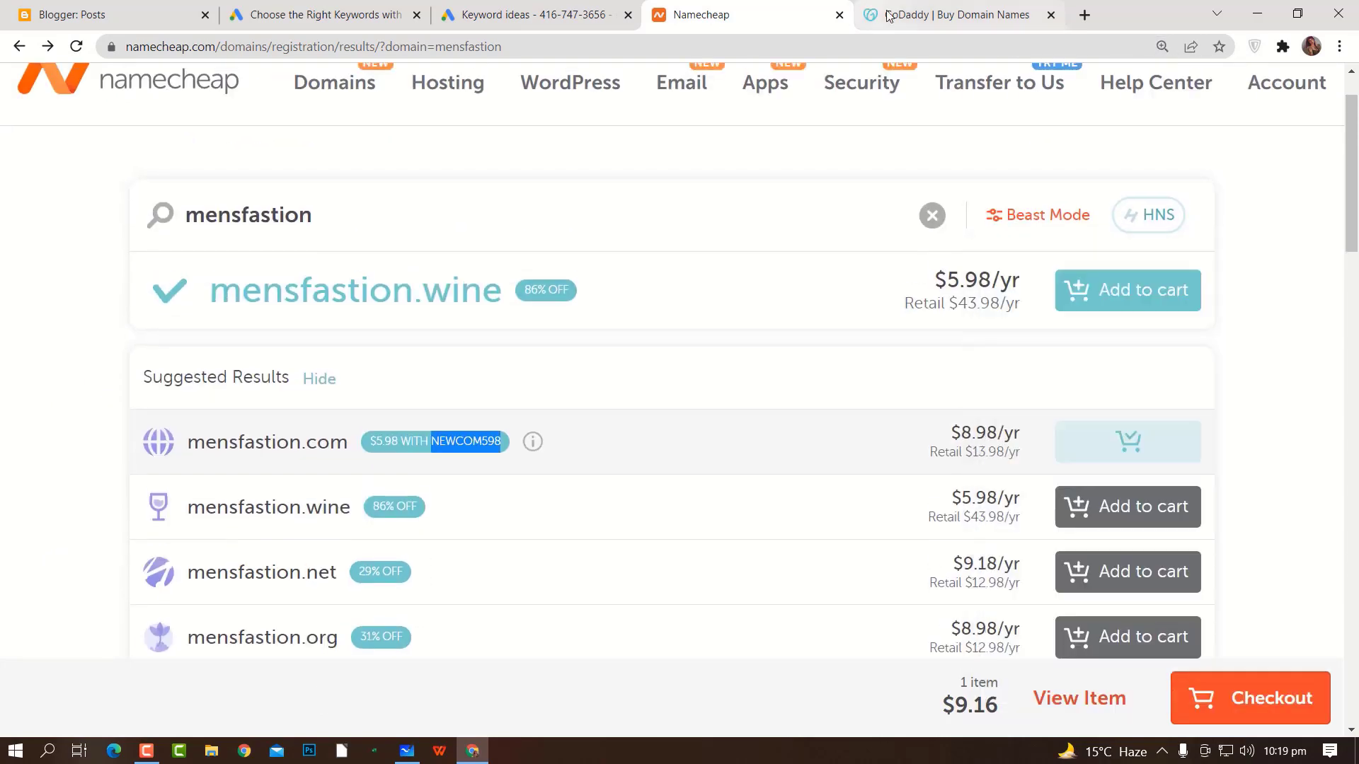
{"action": "left_click", "coordinate": [906, 29]}
{"action": "left_click", "coordinate": [762, 12]}
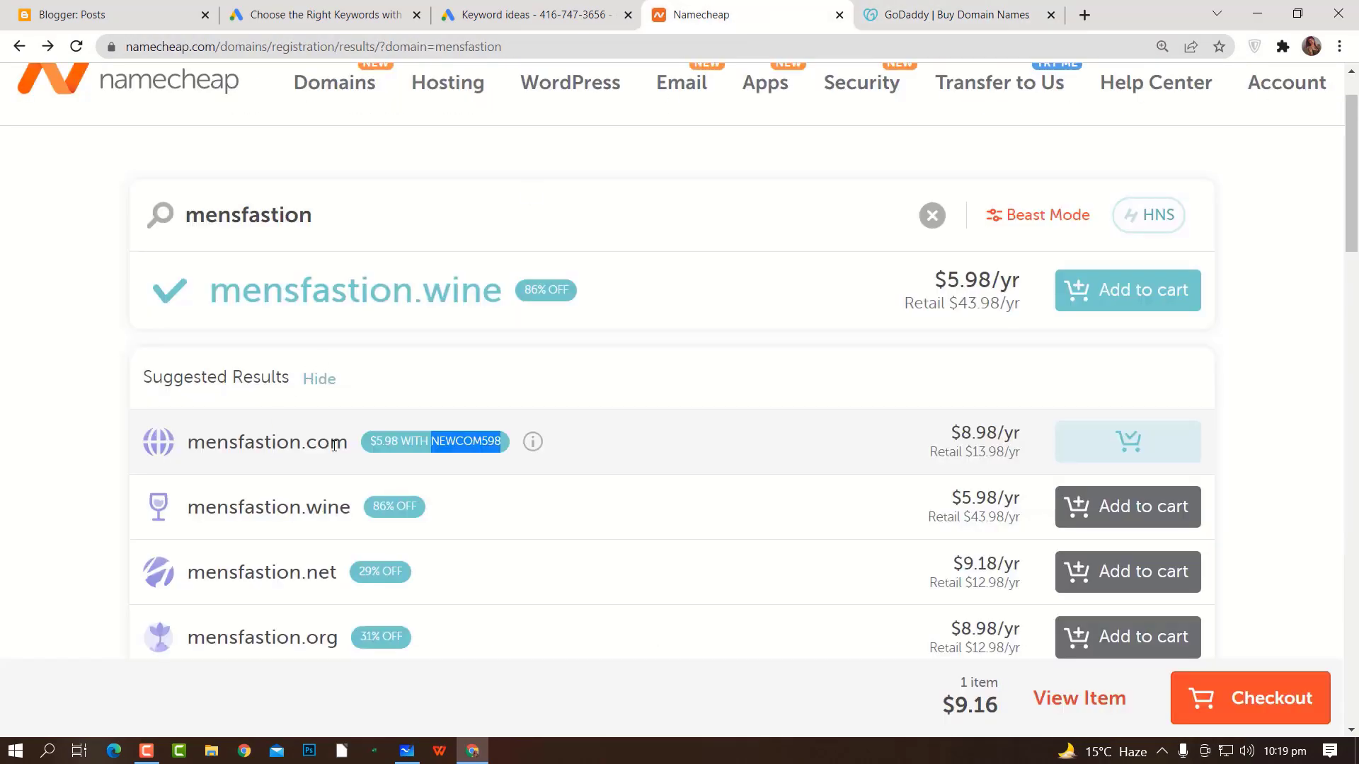
{"action": "left_click_drag", "start_coordinate": [345, 444], "coordinate": [174, 453]}
{"action": "right_click", "coordinate": [264, 440]}
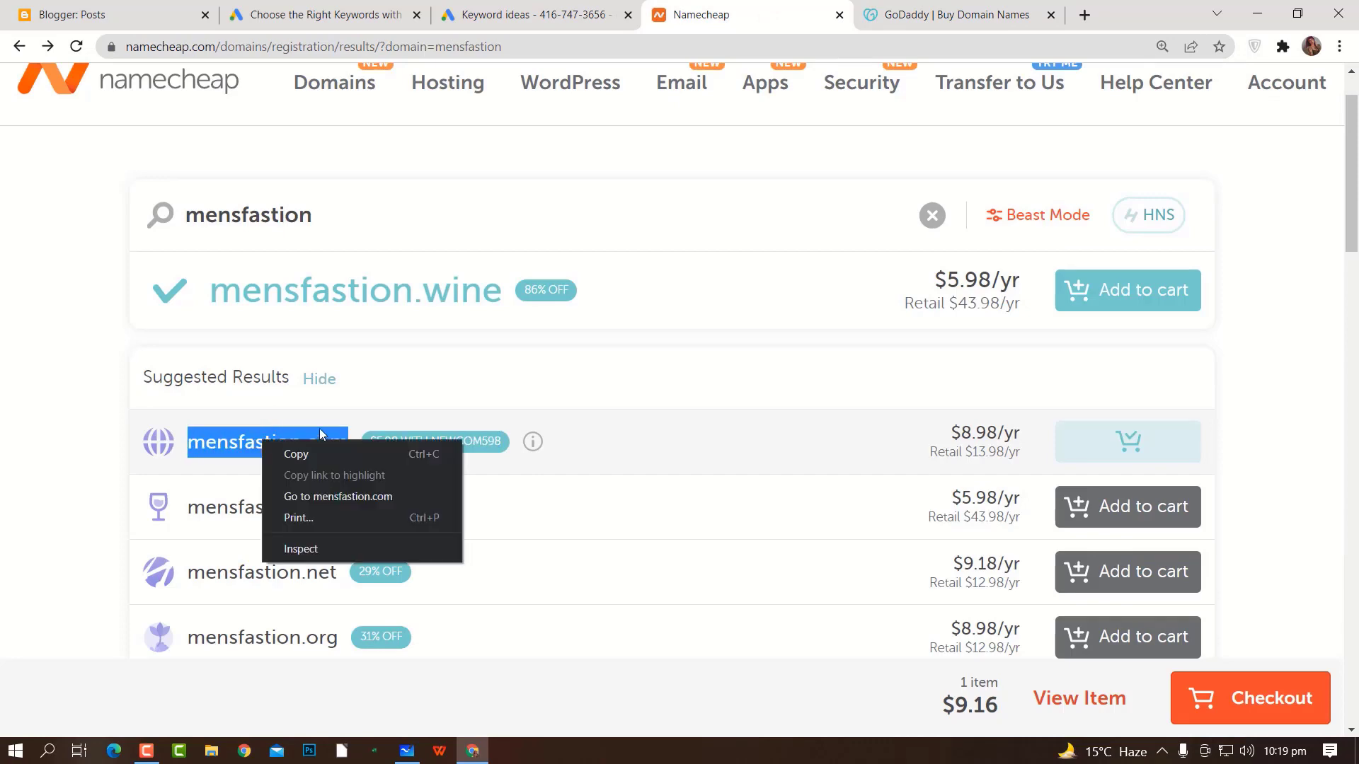
{"action": "left_click", "coordinate": [317, 451]}
Search mensfastion.com on GoDaddy and confirm it's available at Rs760/yr for the first year
{"action": "left_click", "coordinate": [941, 14]}
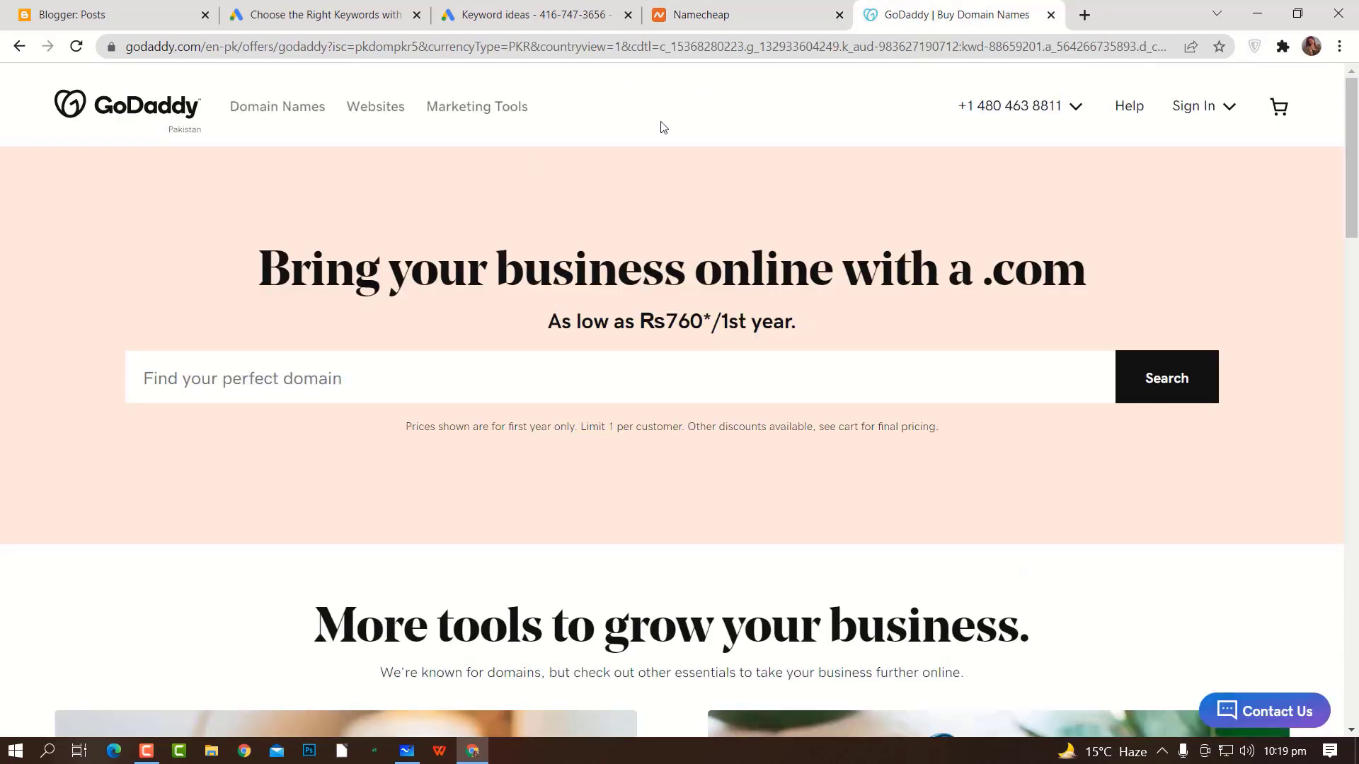
{"action": "right_click", "coordinate": [380, 375]}
{"action": "left_click", "coordinate": [444, 512]}
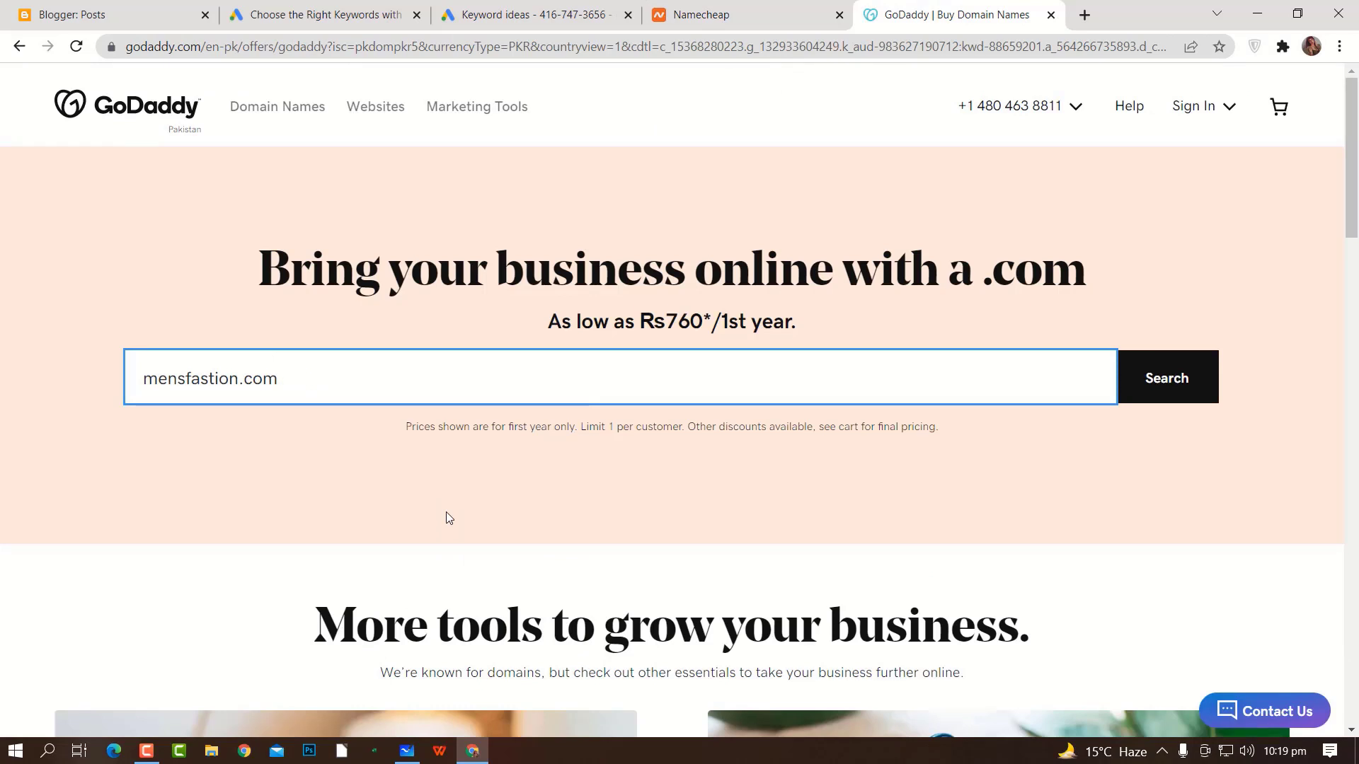
{"action": "key", "text": "Return"}
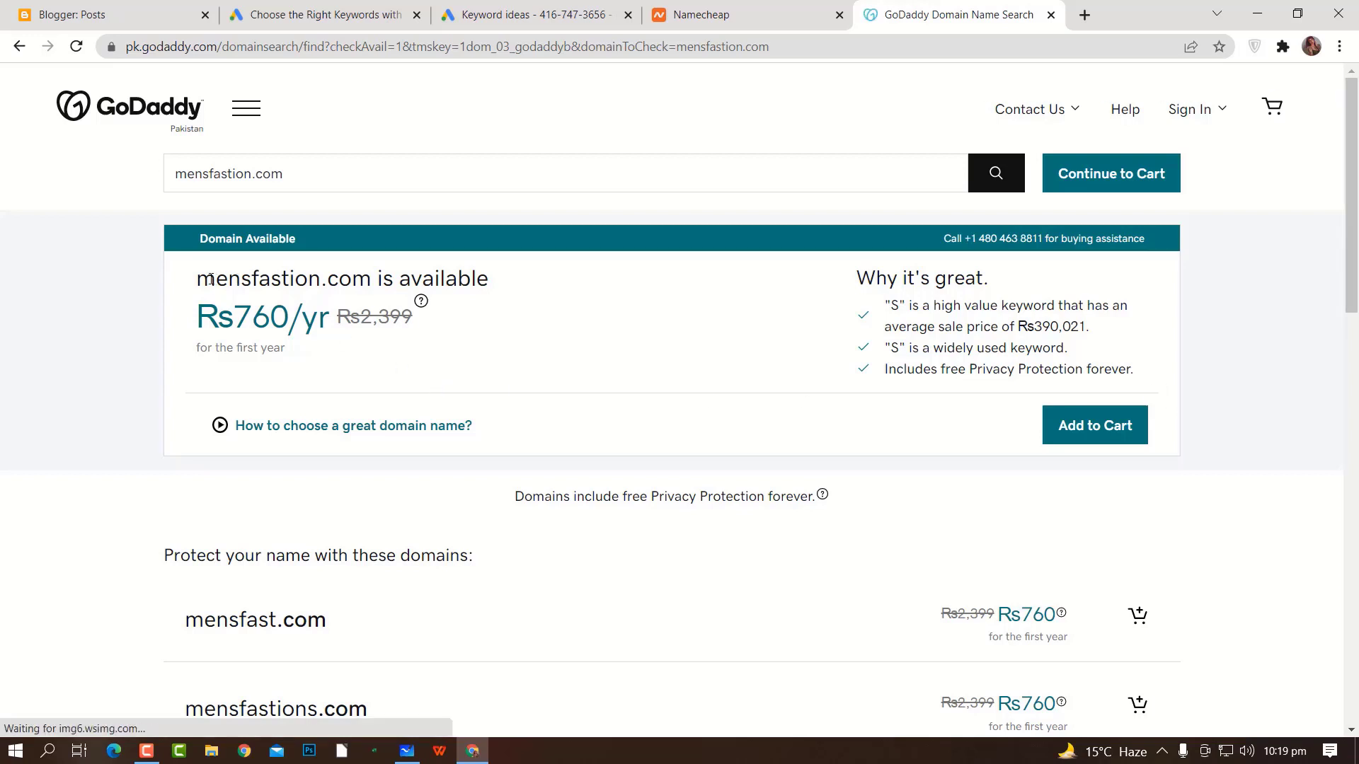
{"action": "left_click_drag", "start_coordinate": [214, 278], "coordinate": [370, 276]}
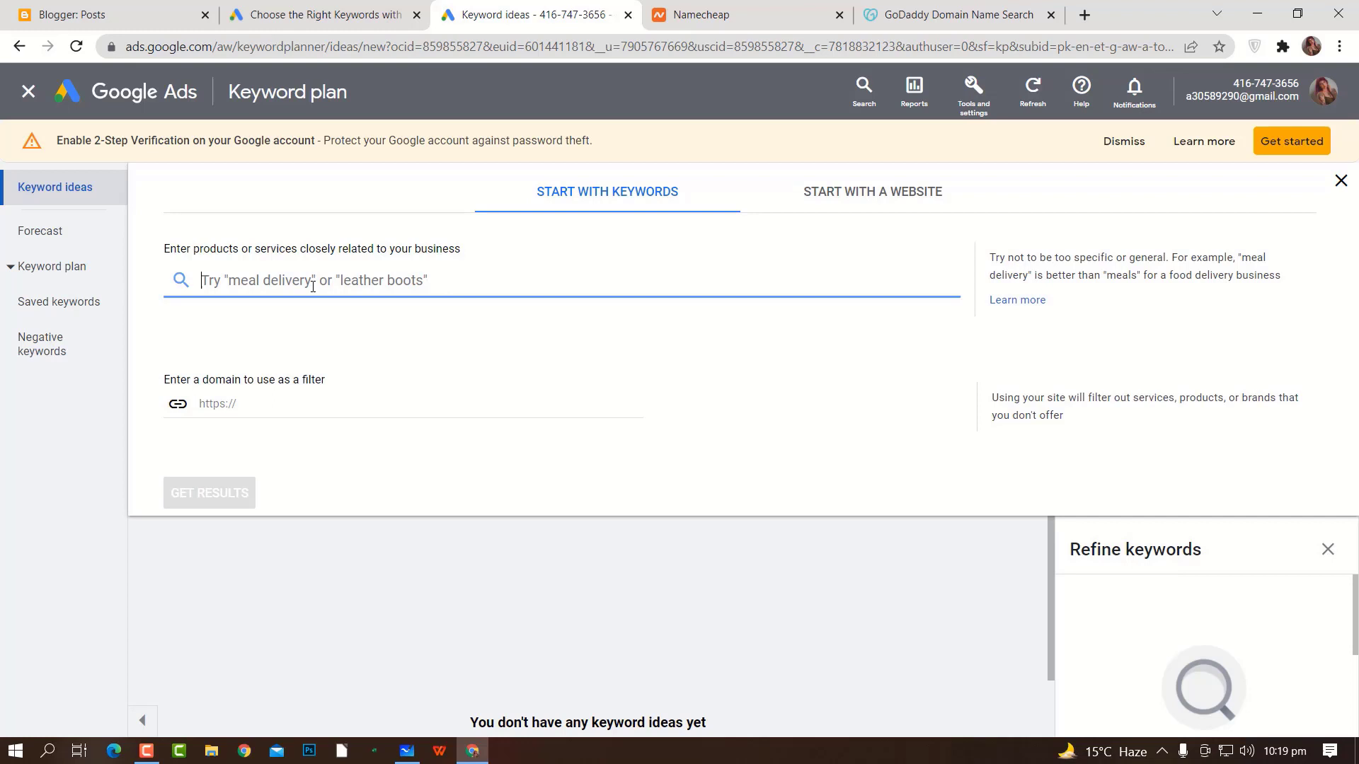
Get Keyword Planner ideas for 'food', which shows 100K–1M monthly searches and 2,310 ideas
{"action": "type", "text": "food"}
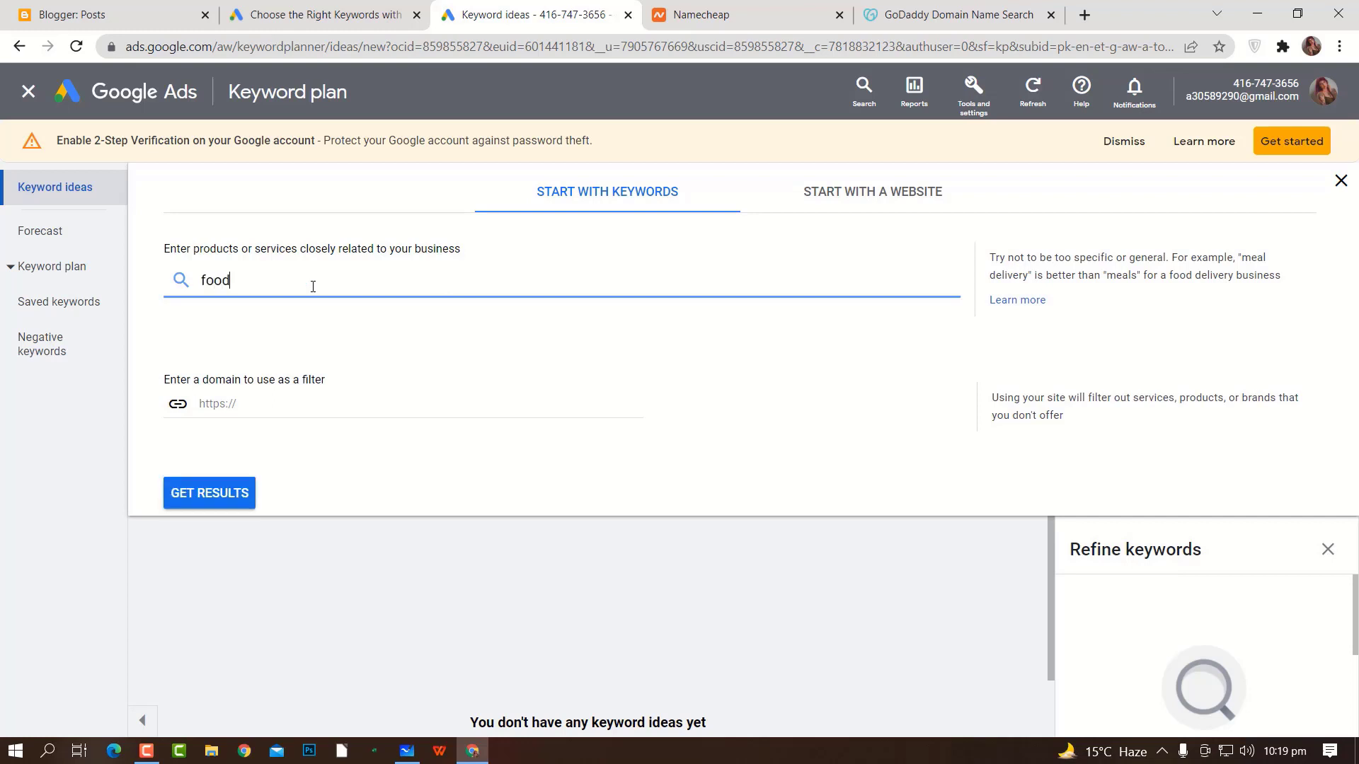
{"action": "key", "text": "Return"}
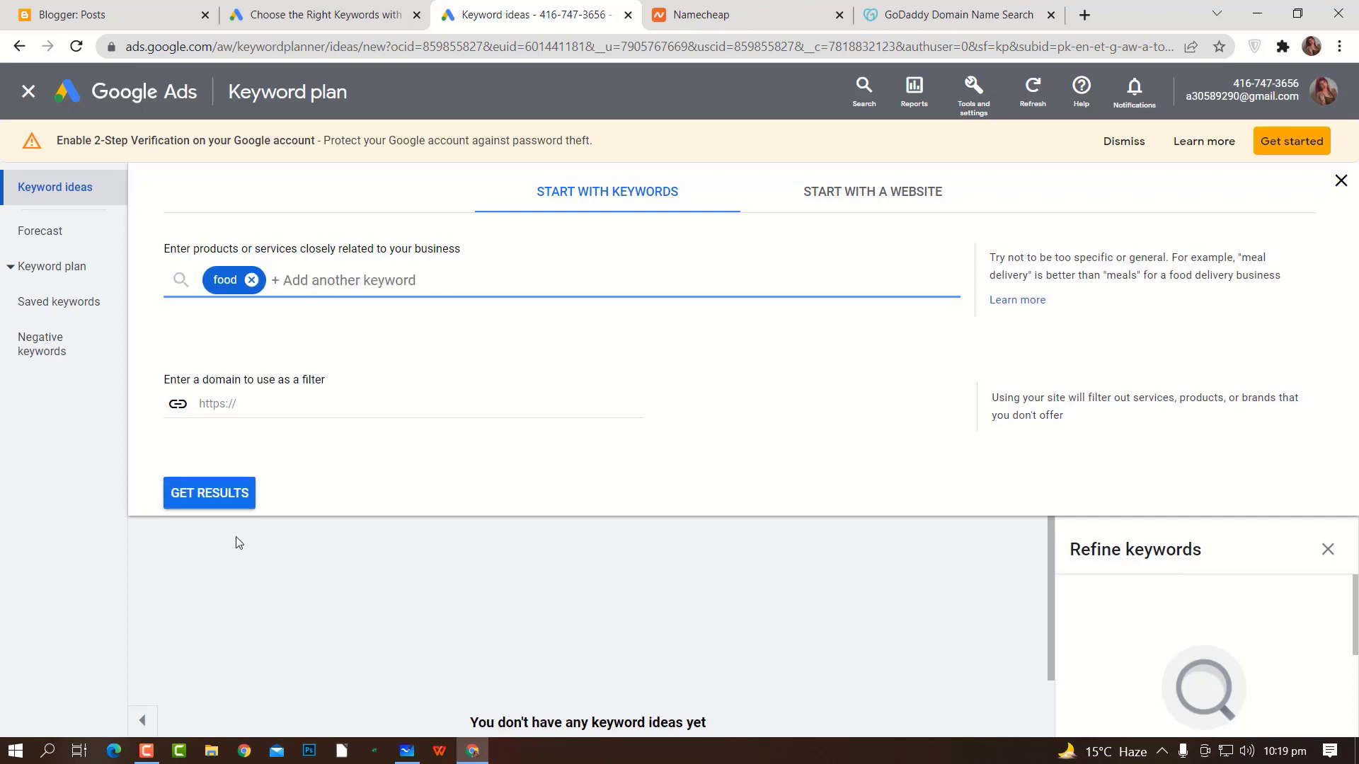
{"action": "left_click", "coordinate": [211, 494]}
{"action": "mouse_move", "coordinate": [598, 364]}
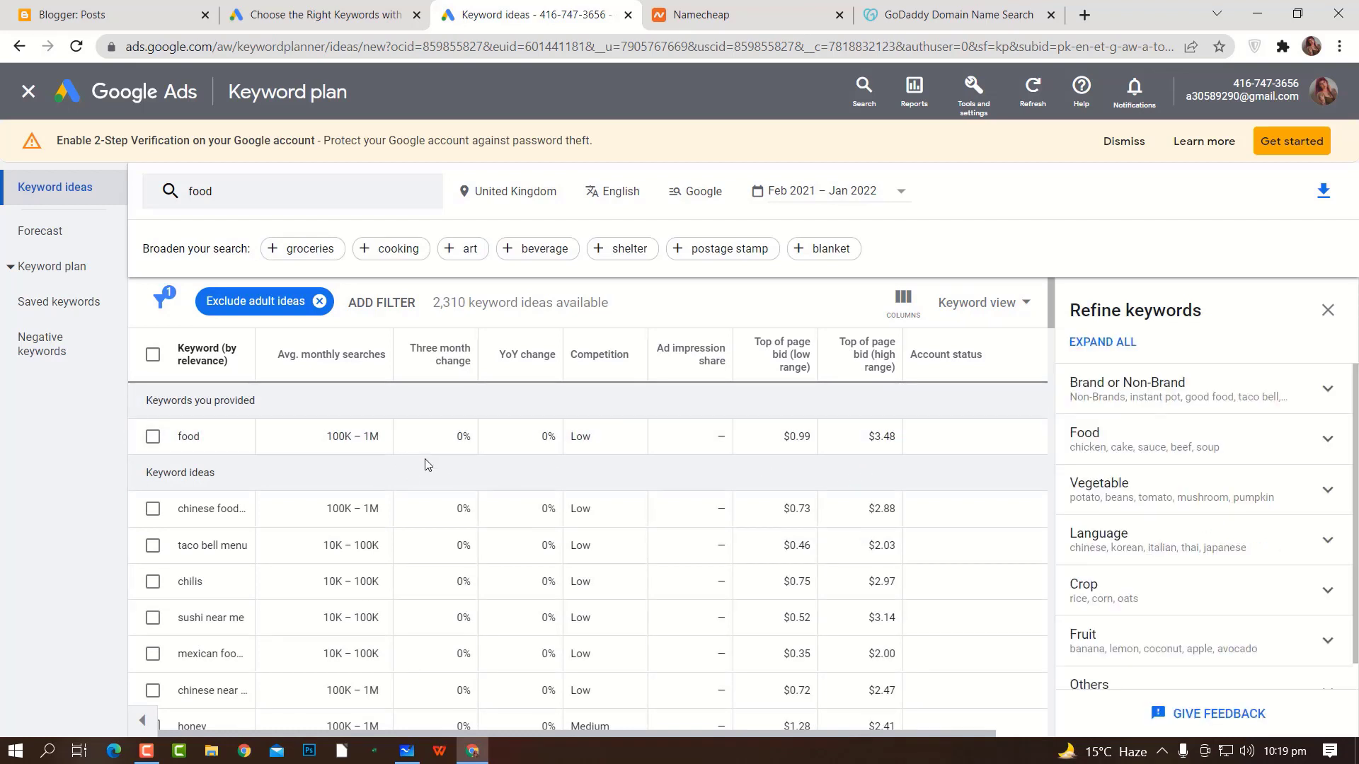
{"action": "left_click_drag", "start_coordinate": [329, 437], "coordinate": [380, 442]}
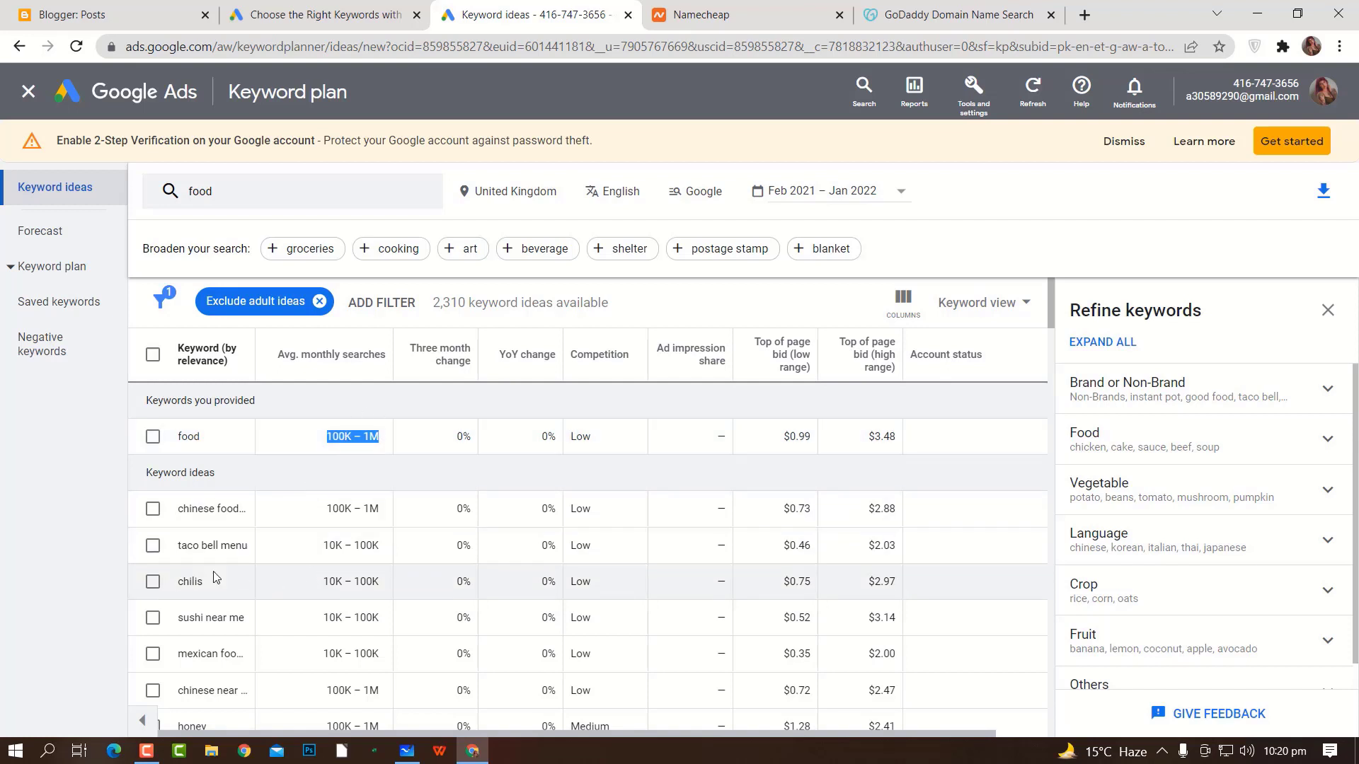
Copy the 'mexican food' keyword from further down the results table
{"action": "scroll", "coordinate": [212, 577], "scroll_direction": "down", "scroll_amount": 2}
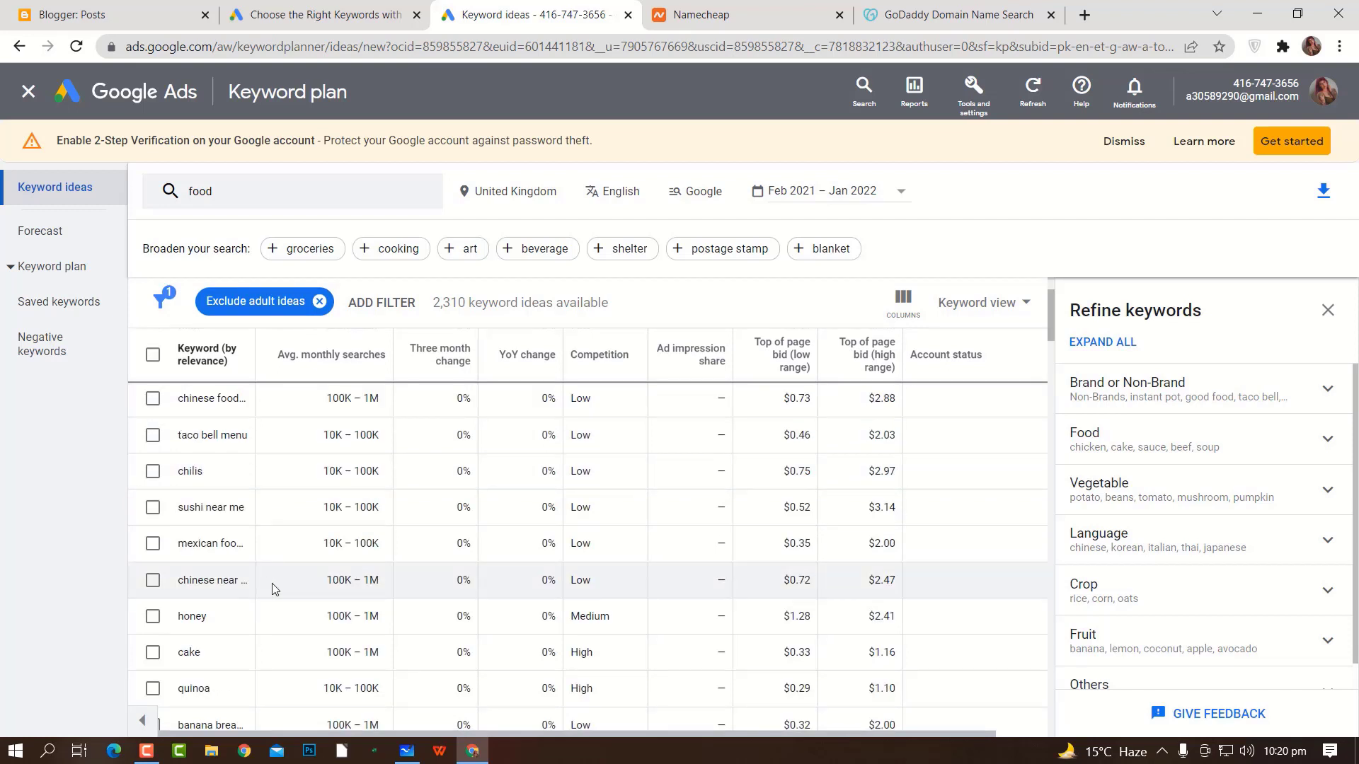
{"action": "scroll", "coordinate": [272, 588], "scroll_direction": "down", "scroll_amount": 2}
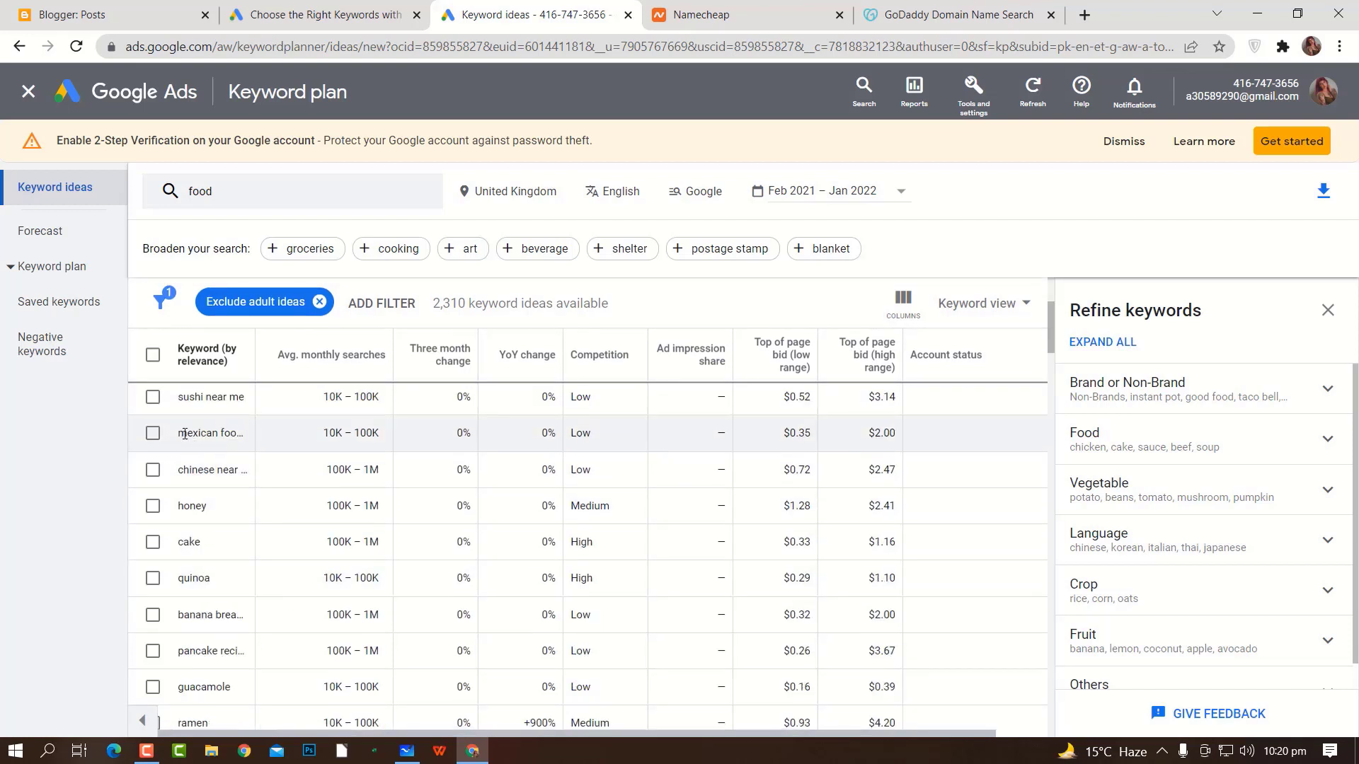
{"action": "left_click_drag", "start_coordinate": [181, 434], "coordinate": [257, 440]}
{"action": "right_click", "coordinate": [224, 434]}
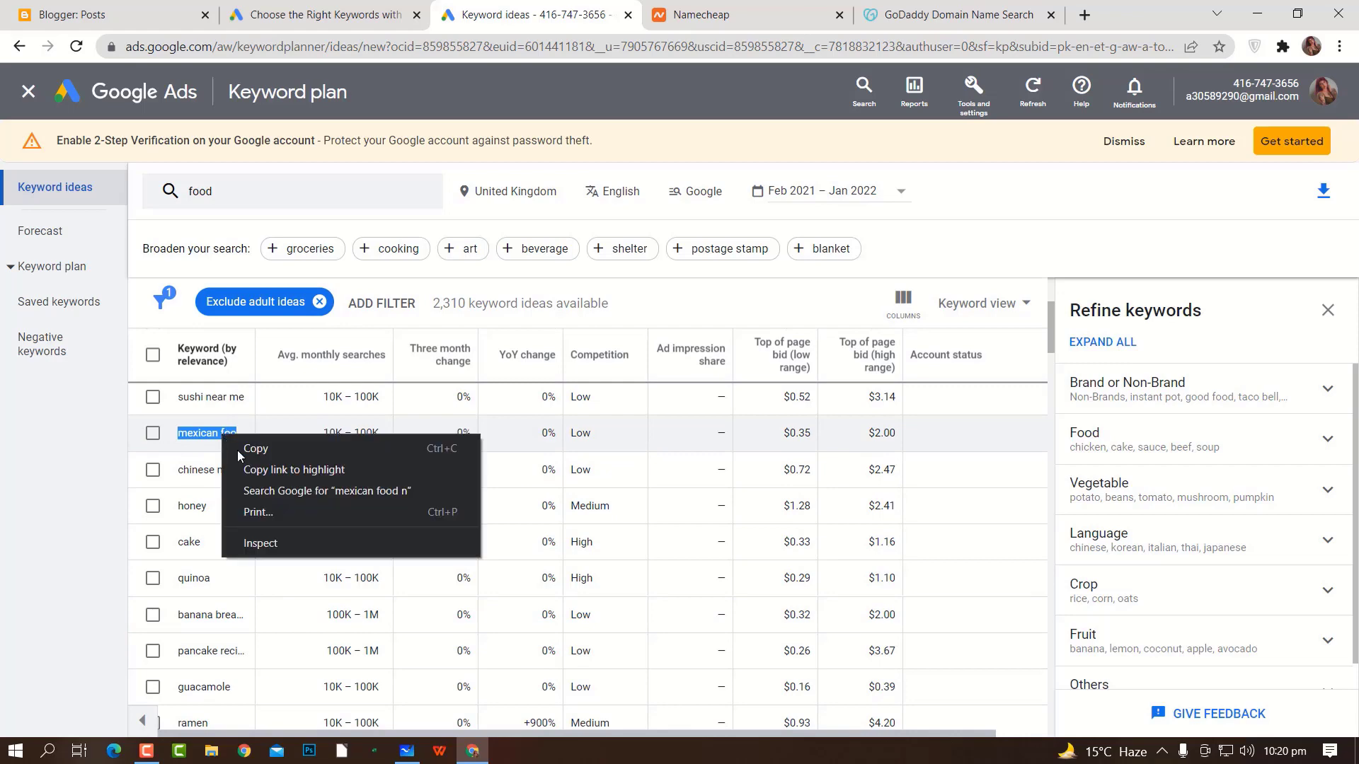
{"action": "left_click", "coordinate": [250, 451]}
Replace the Namecheap search term with 'mexicanfood' by pasting and removing the stray characters
{"action": "left_click", "coordinate": [701, 14]}
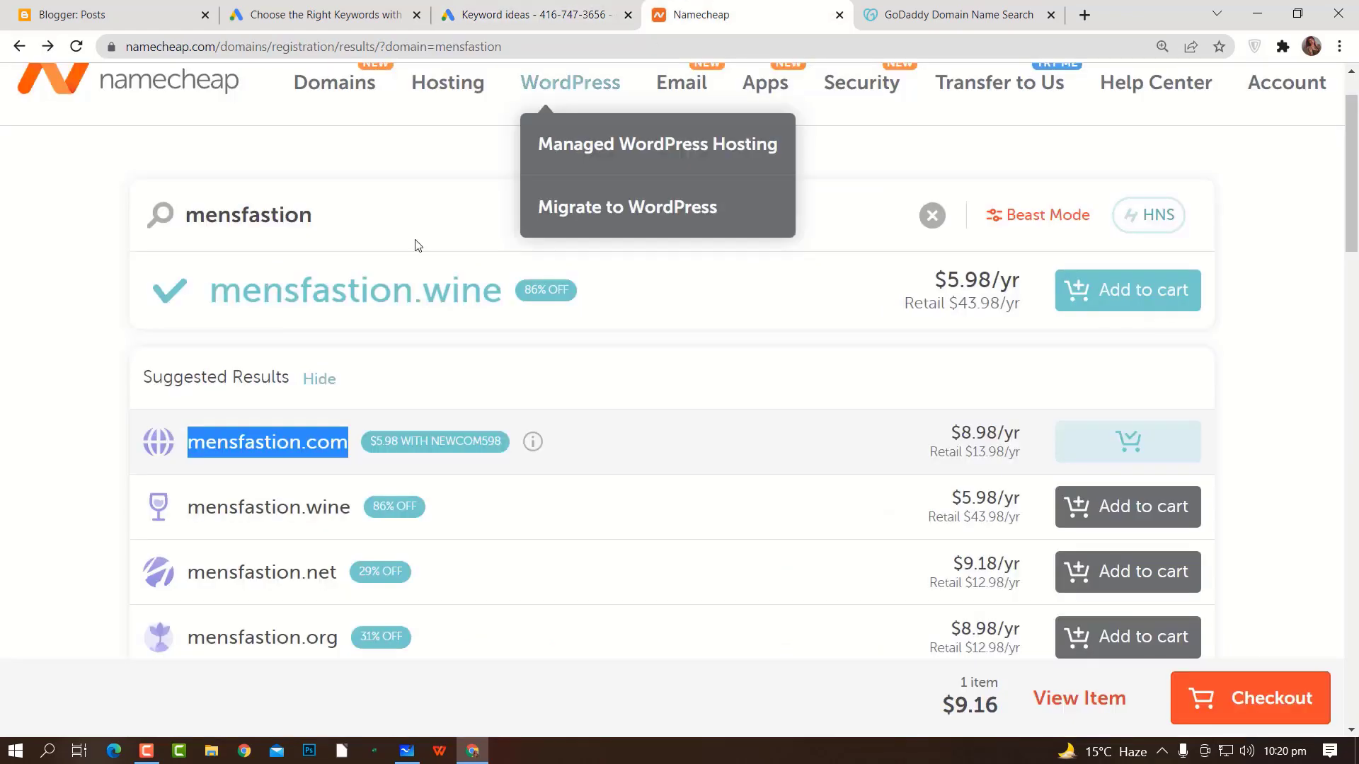
{"action": "double_click", "coordinate": [330, 225]}
{"action": "right_click", "coordinate": [329, 225]}
{"action": "left_click", "coordinate": [394, 353]}
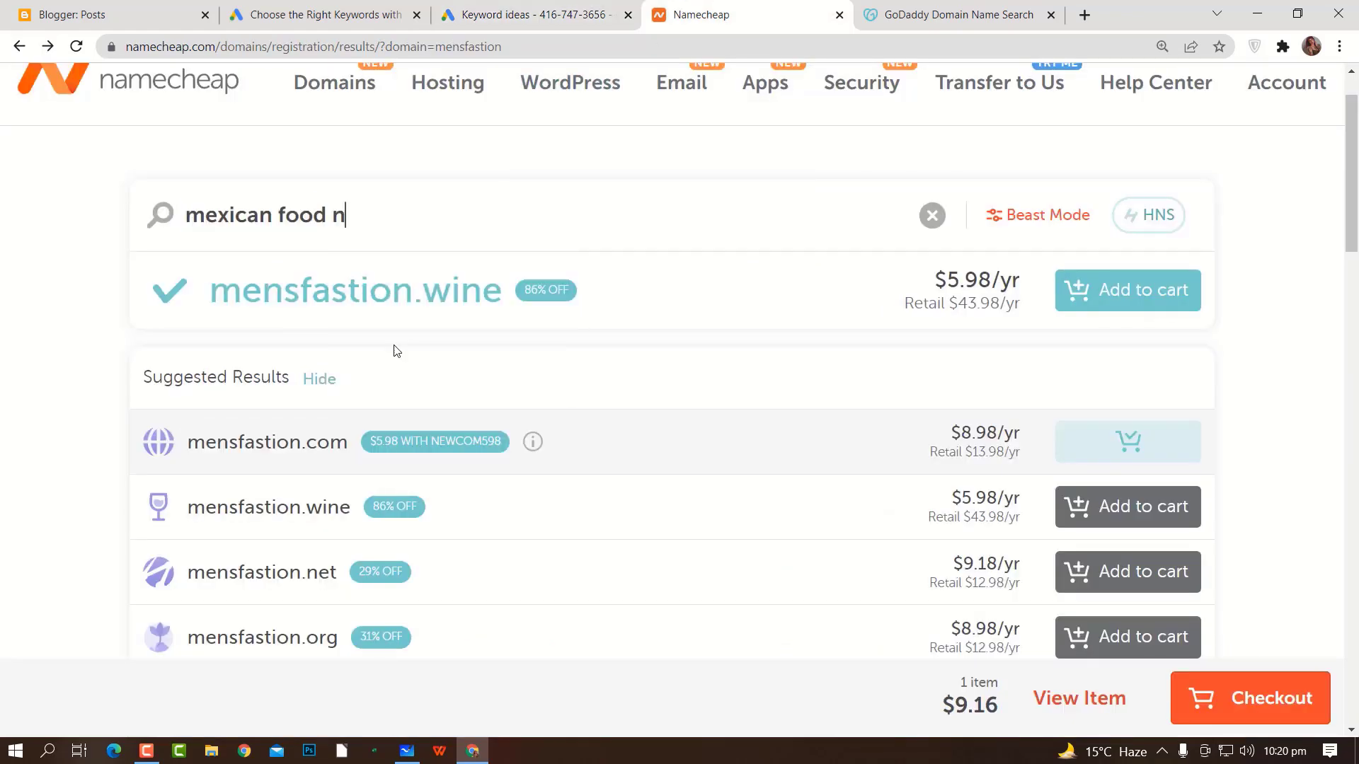
{"action": "key", "text": "BackSpace"}
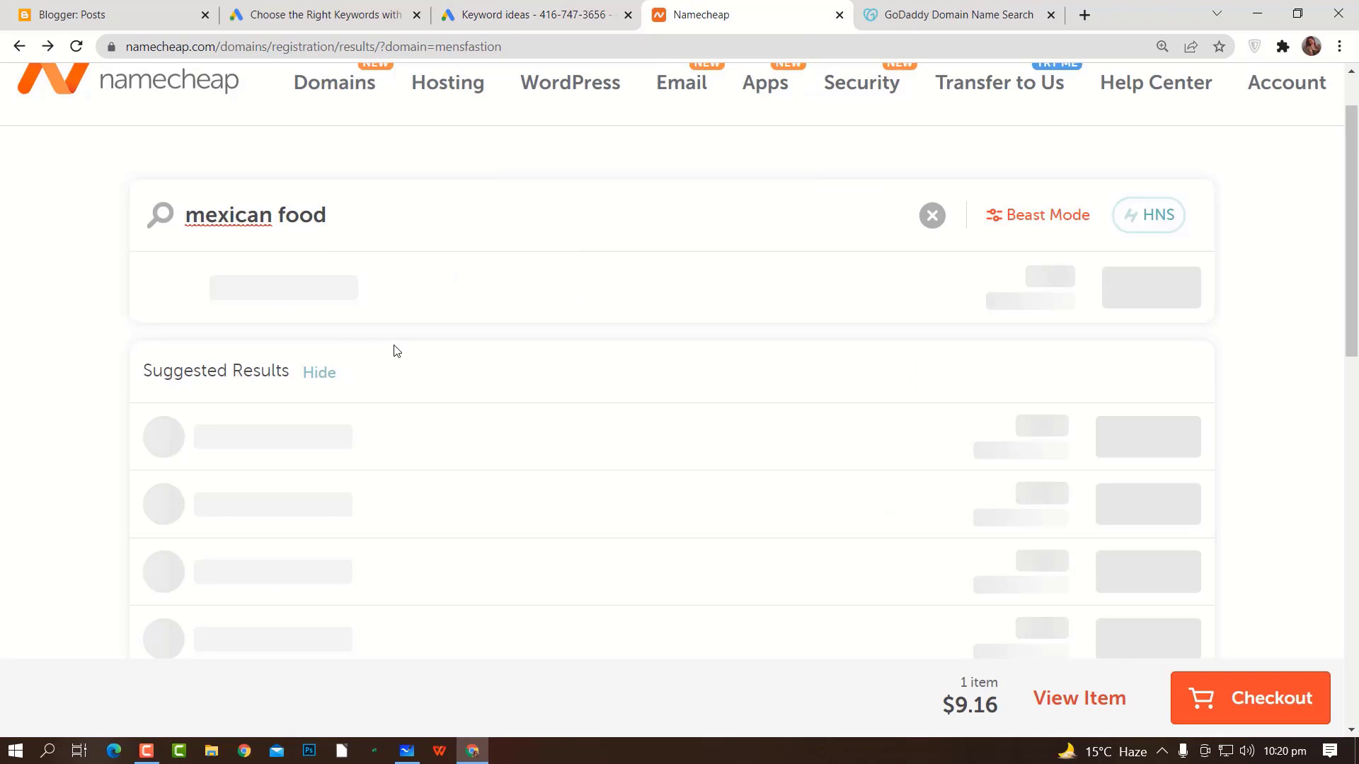
{"action": "left_click", "coordinate": [279, 219]}
{"action": "key", "text": "BackSpace"}
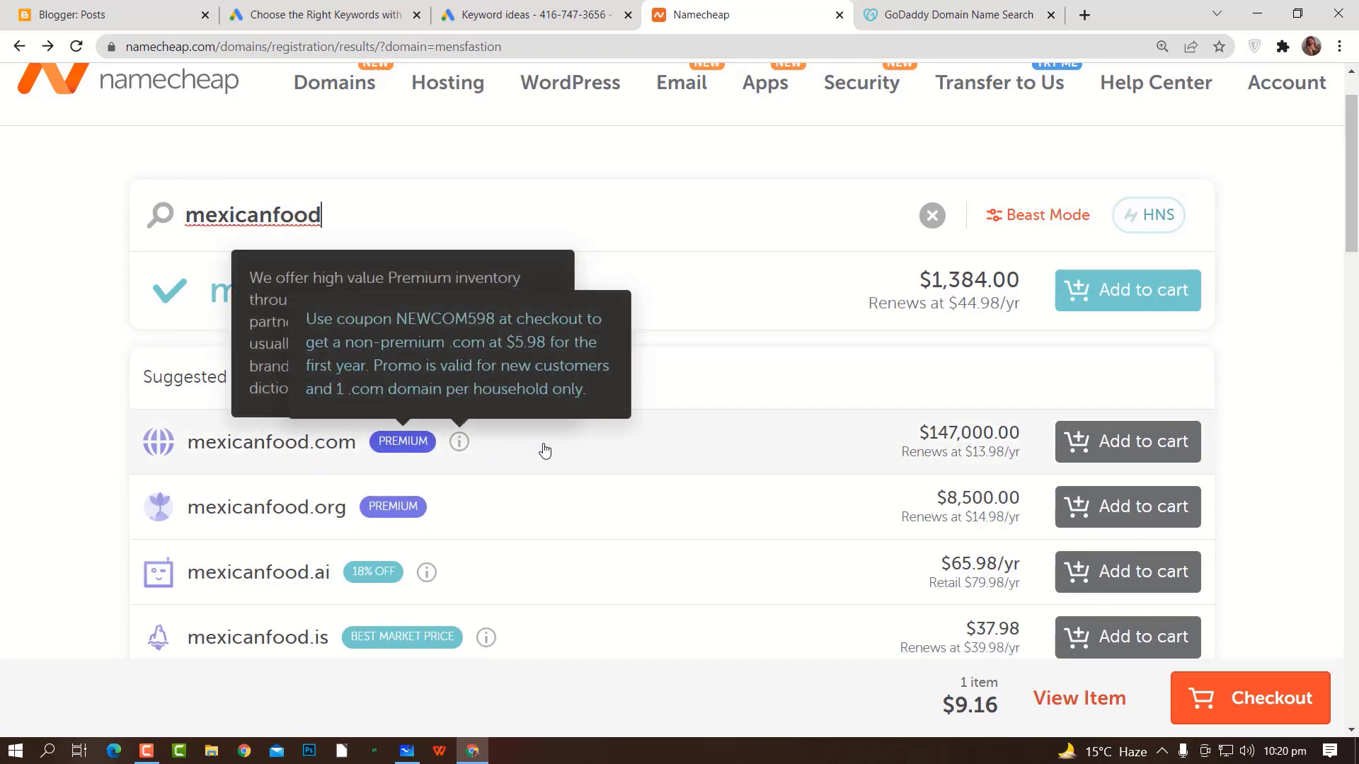
Note mexicanfood.com's premium $147,000.00 price, then compare against the keyword list and GoDaddy tabs
{"action": "left_click_drag", "start_coordinate": [929, 433], "coordinate": [1008, 433]}
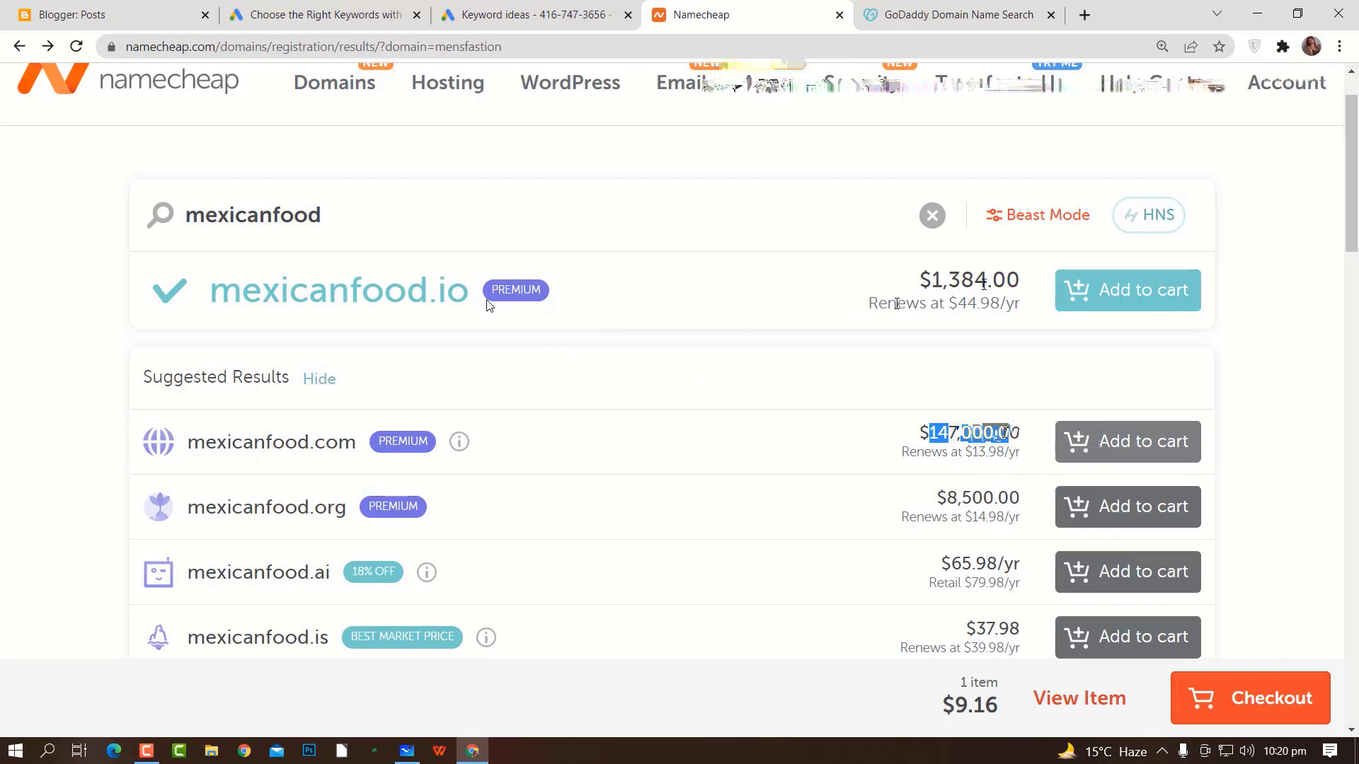
{"action": "left_click", "coordinate": [577, 10]}
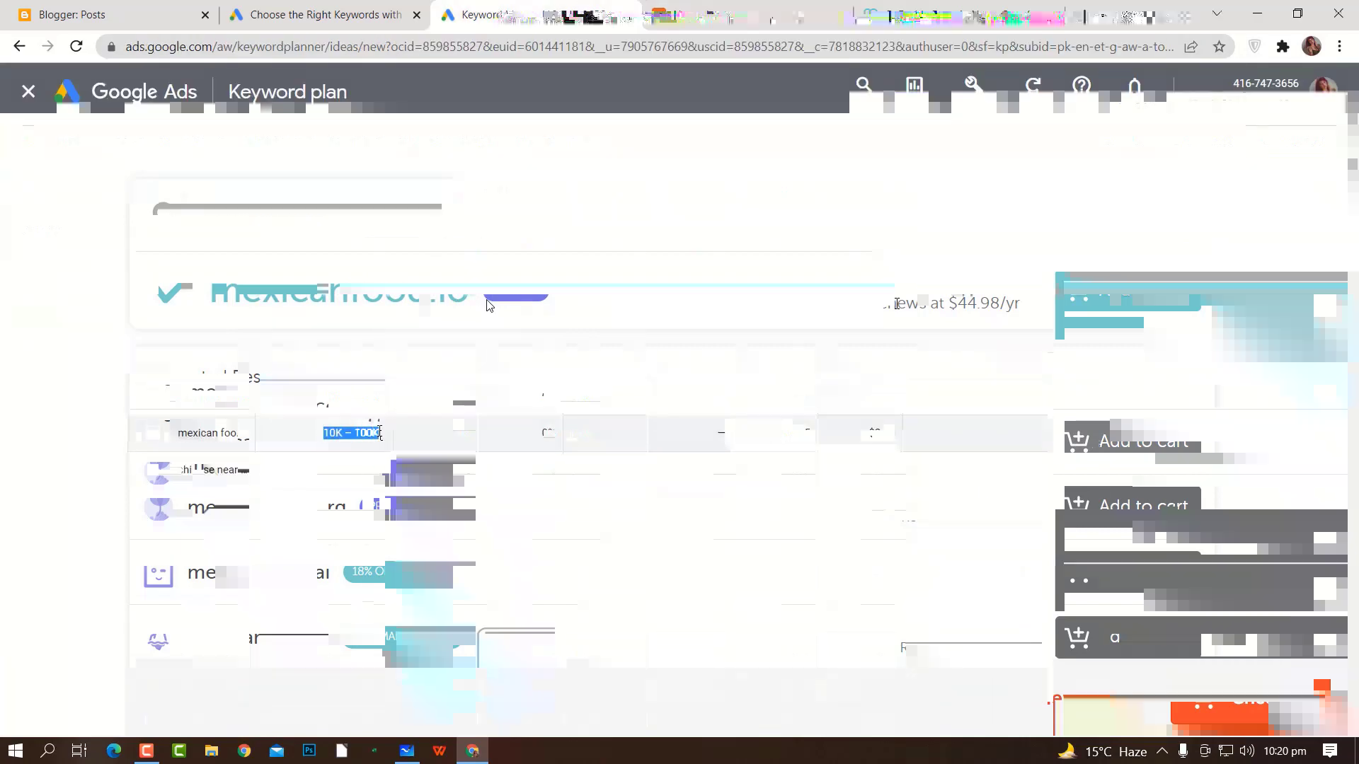
{"action": "left_click", "coordinate": [945, 13]}
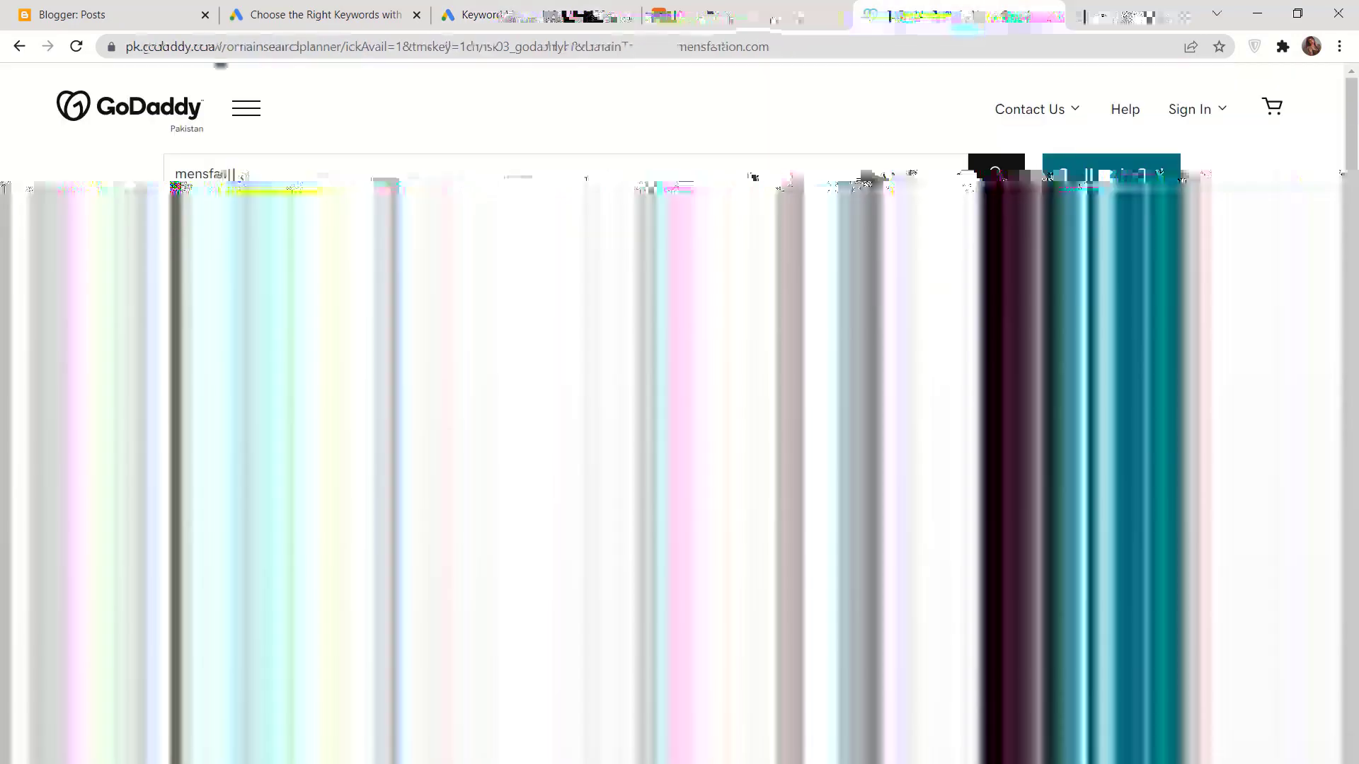
{"action": "left_click", "coordinate": [778, 15]}
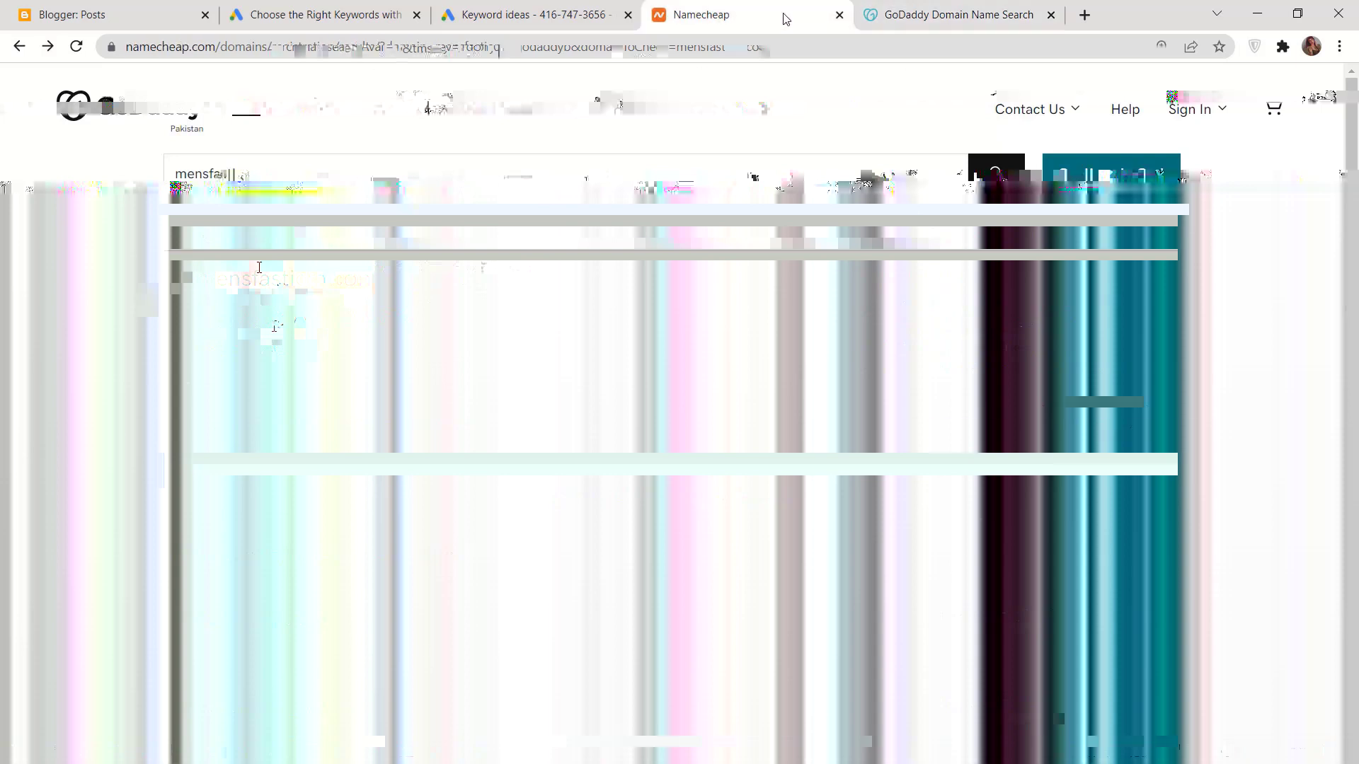
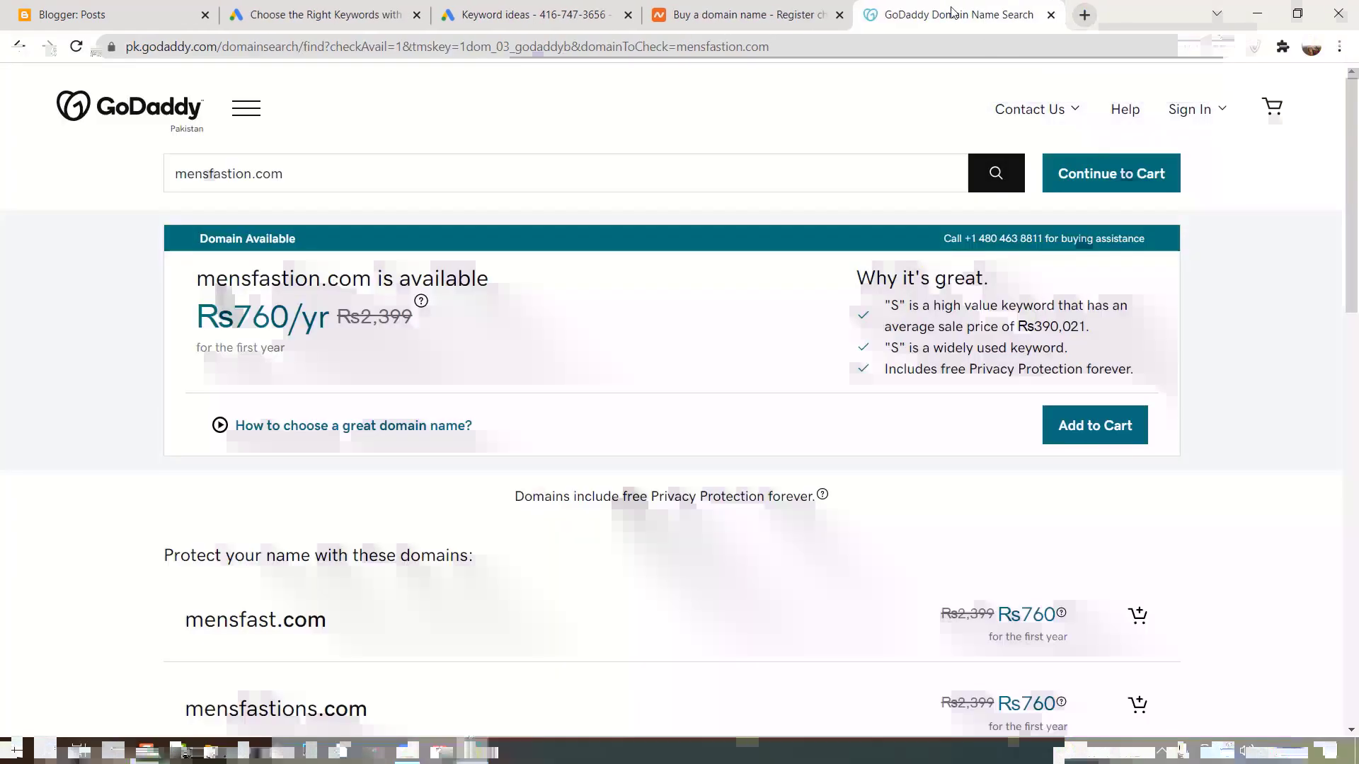
Compare the Namecheap page, then copy the searched domain mensfastion.com from GoDaddy's results
{"action": "left_click", "coordinate": [708, 14]}
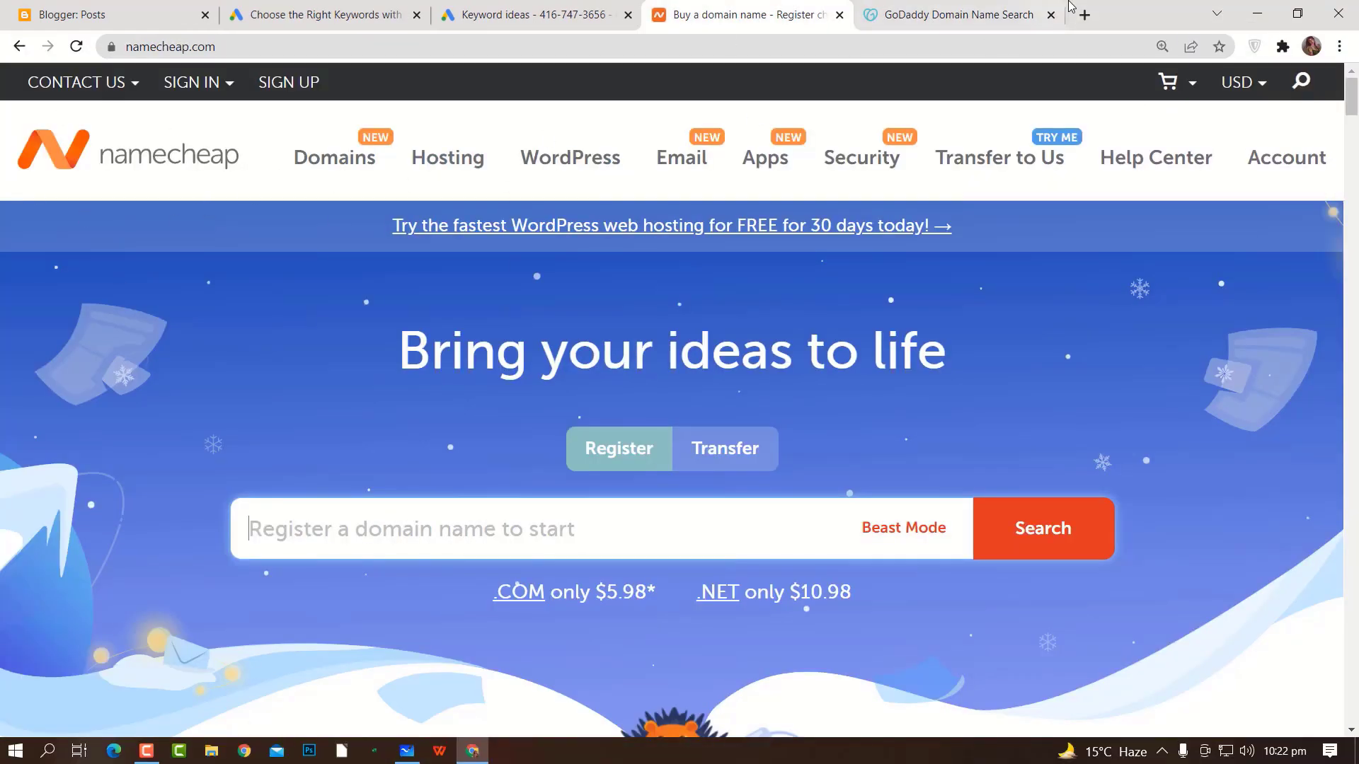
{"action": "left_click", "coordinate": [945, 15]}
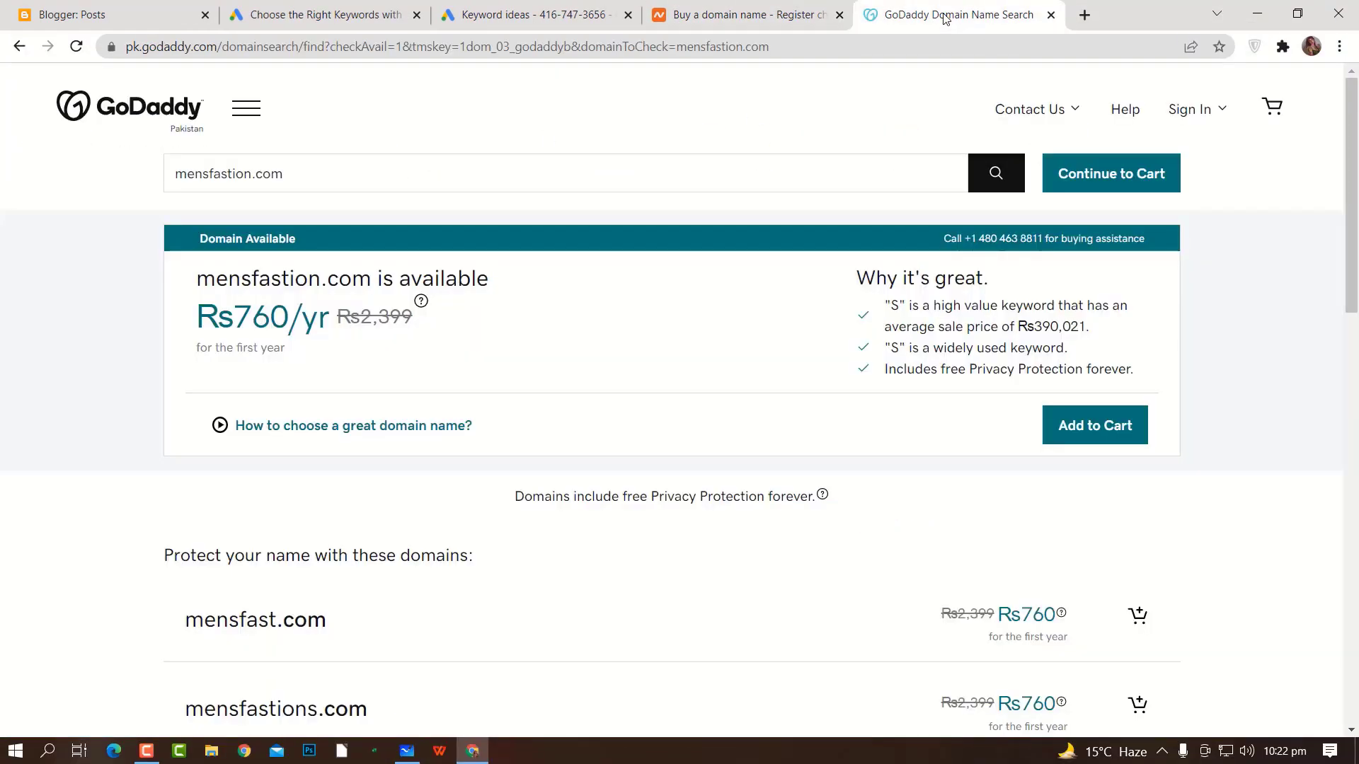
{"action": "left_click", "coordinate": [784, 21]}
{"action": "left_click", "coordinate": [863, 18]}
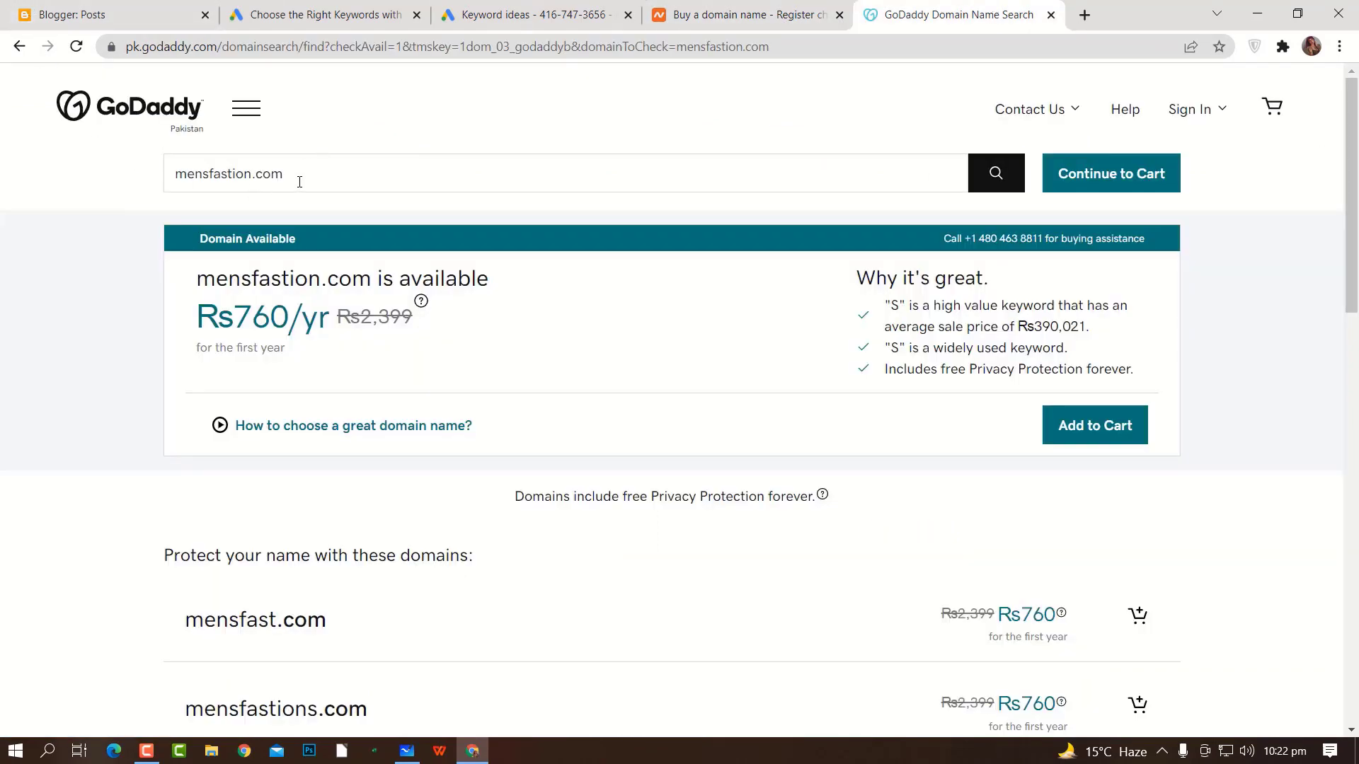
{"action": "left_click_drag", "start_coordinate": [174, 173], "coordinate": [327, 172]}
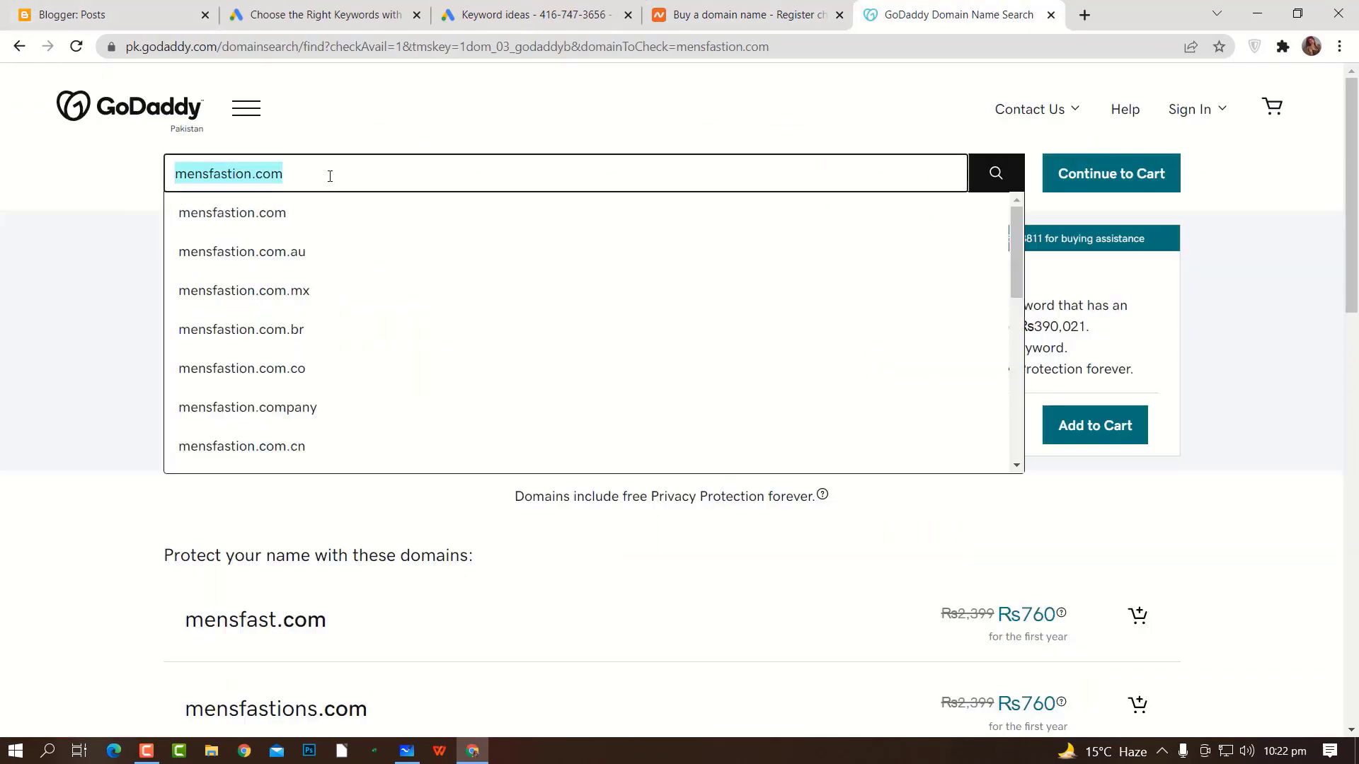
{"action": "right_click", "coordinate": [252, 184]}
{"action": "left_click", "coordinate": [301, 249]}
Add mensfastion.com to the GoDaddy cart with a 1 Year term, lowering the subtotal to Rs760
{"action": "left_click", "coordinate": [1108, 417]}
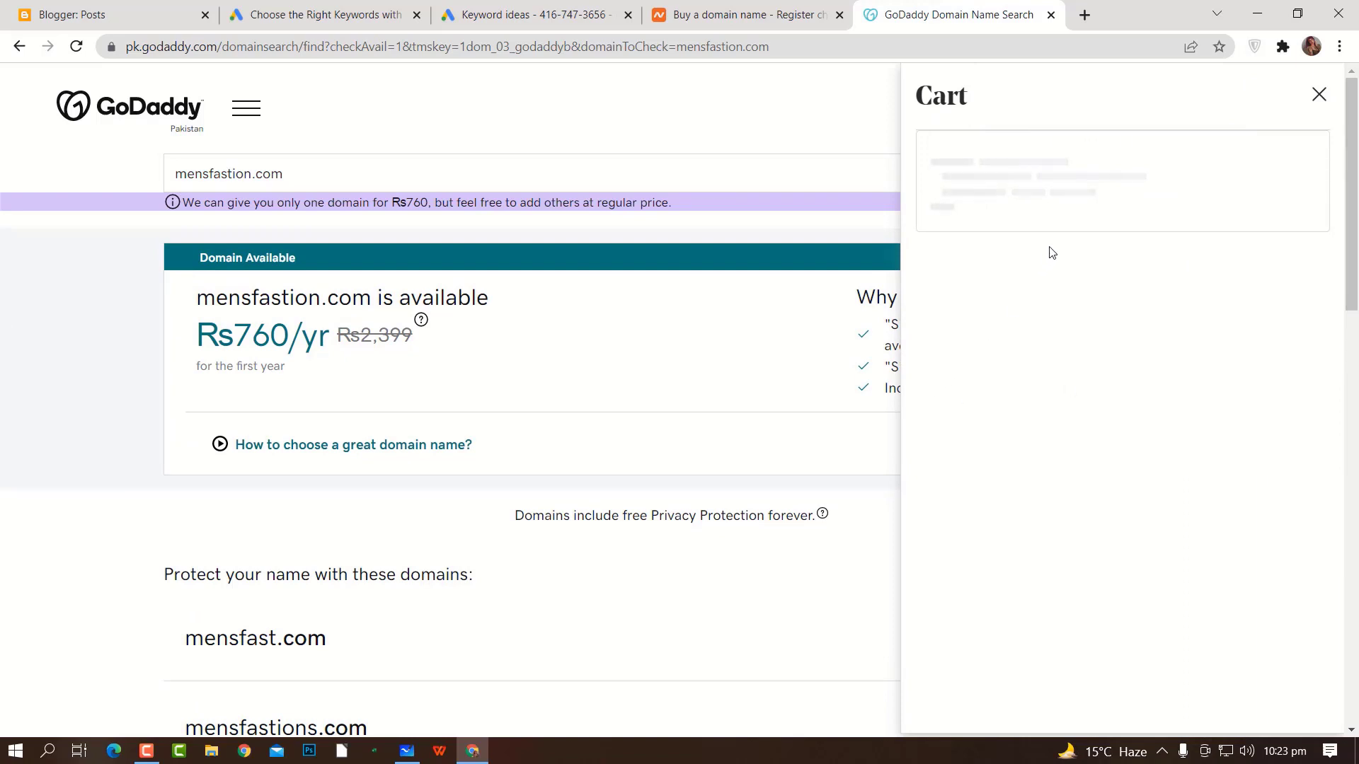
{"action": "left_click", "coordinate": [1007, 273]}
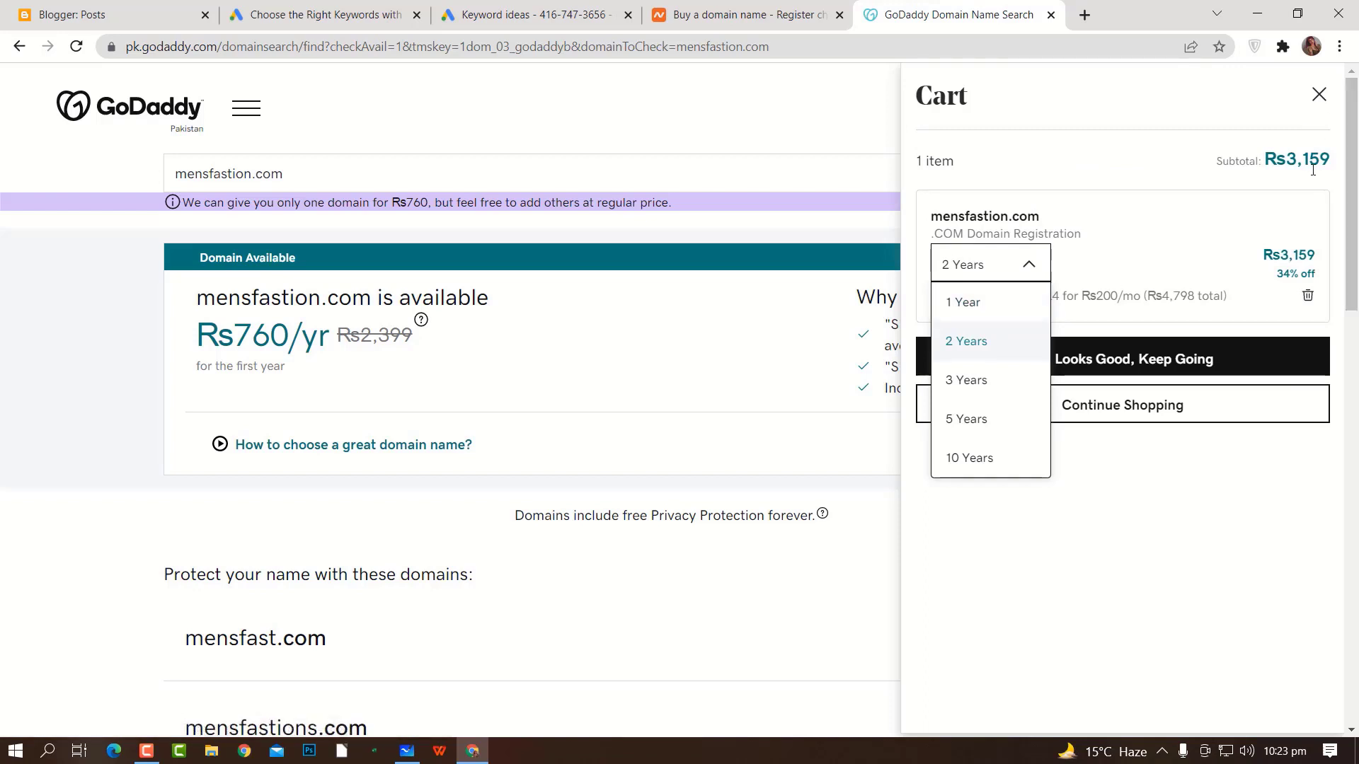
{"action": "left_click", "coordinate": [981, 302]}
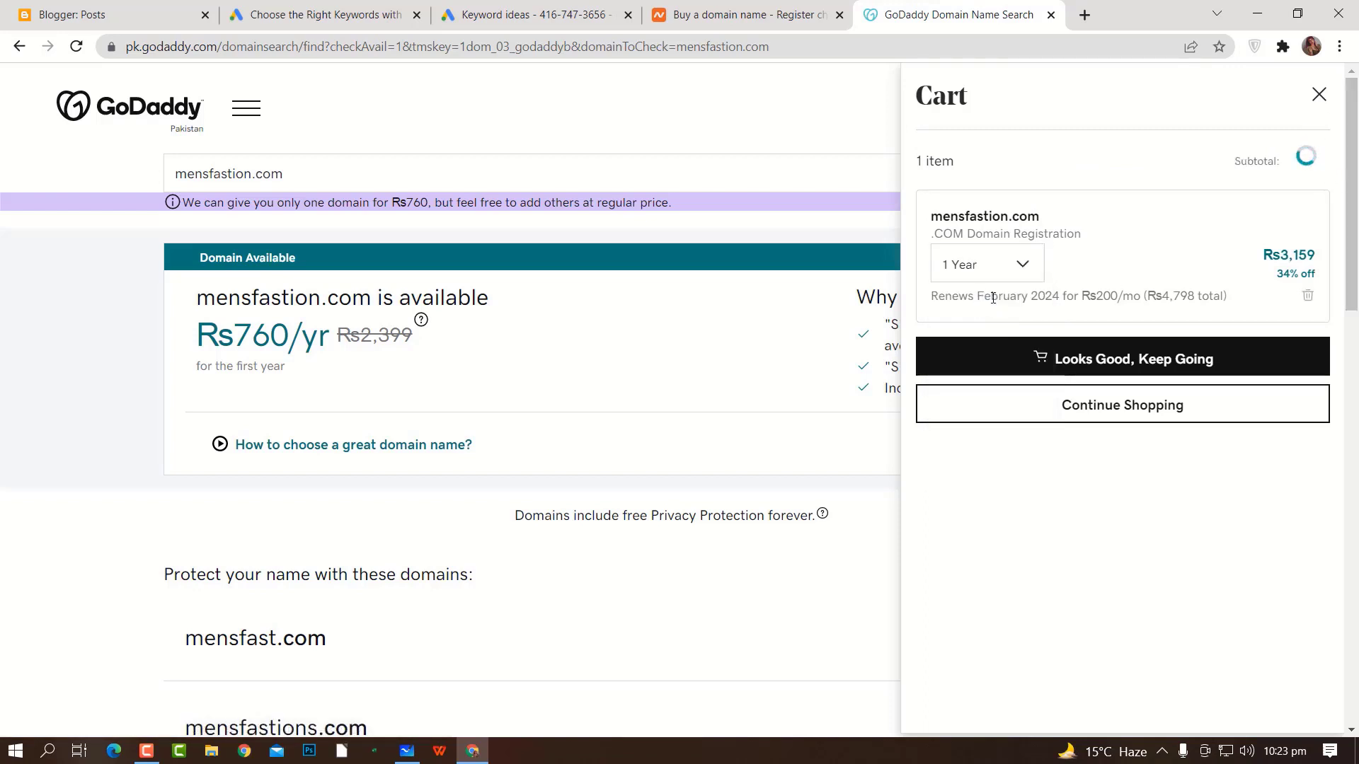
{"action": "left_click_drag", "start_coordinate": [1303, 167], "coordinate": [1333, 168]}
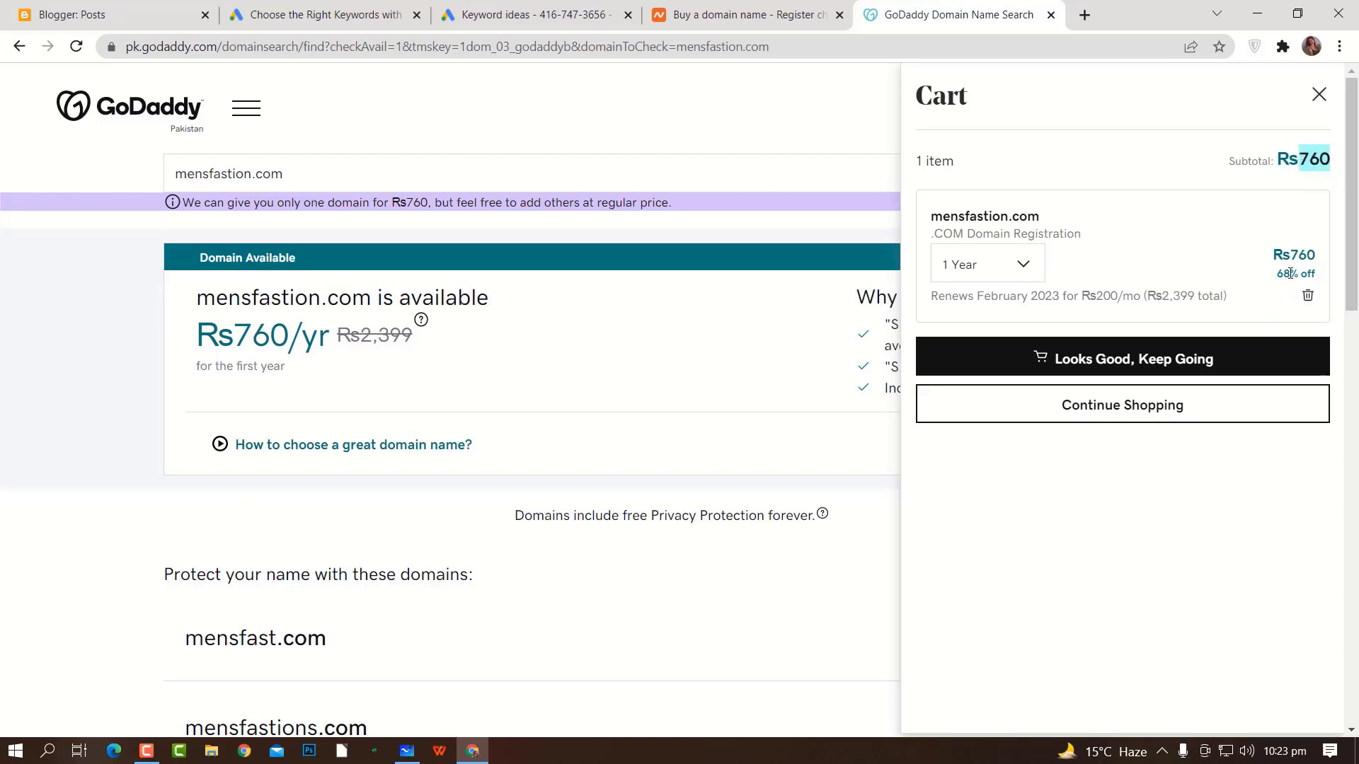
Google 'godaddy coupon' in a new tab and open the 87% Off GoDaddy Promo Code result
{"action": "left_click", "coordinate": [1083, 15]}
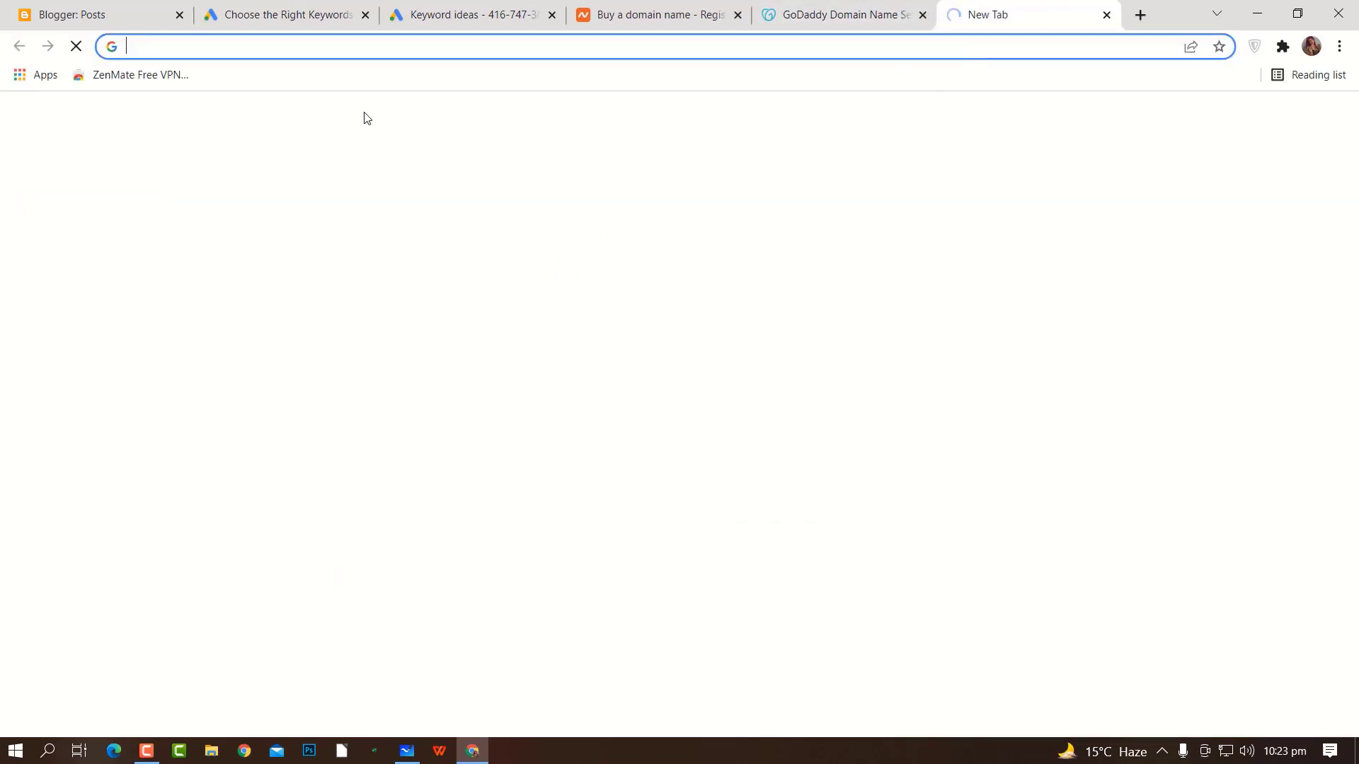
{"action": "type", "text": "goda"}
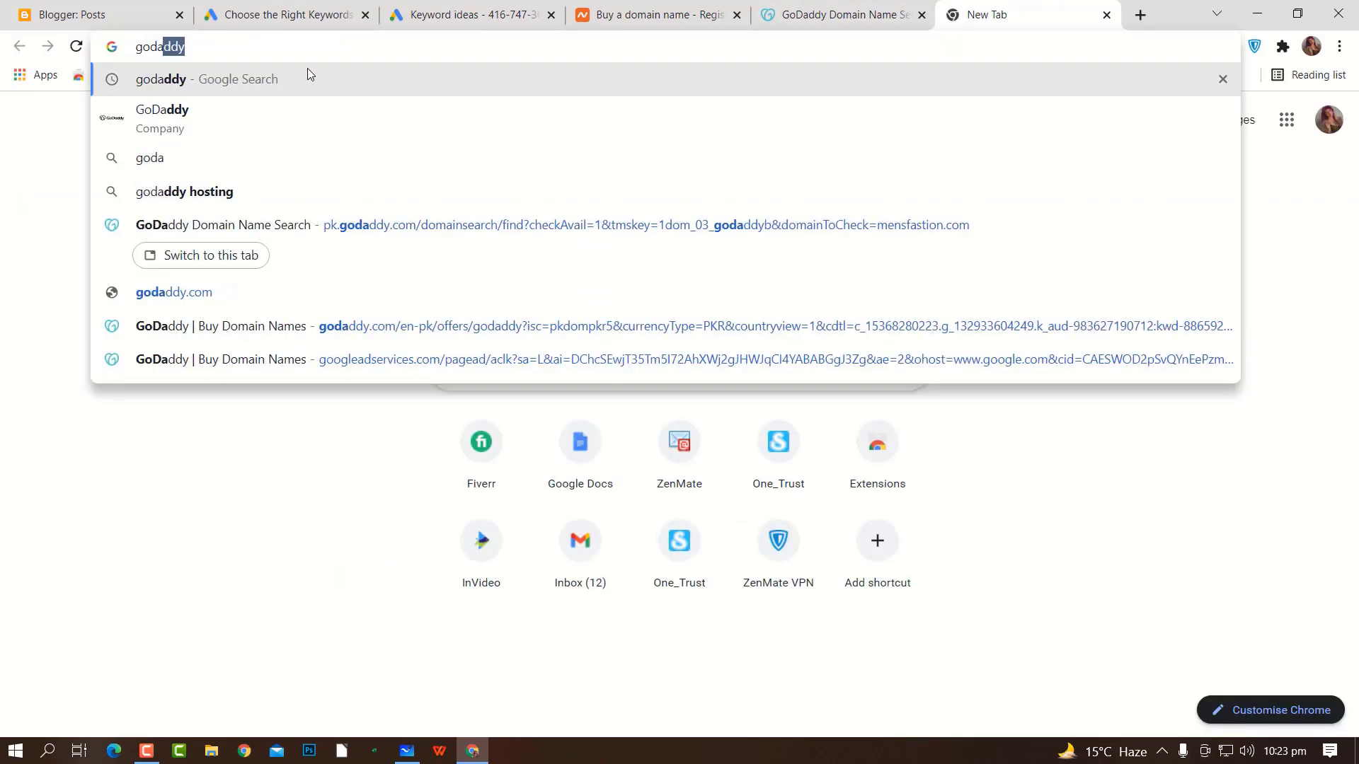
{"action": "key", "text": "Down"}
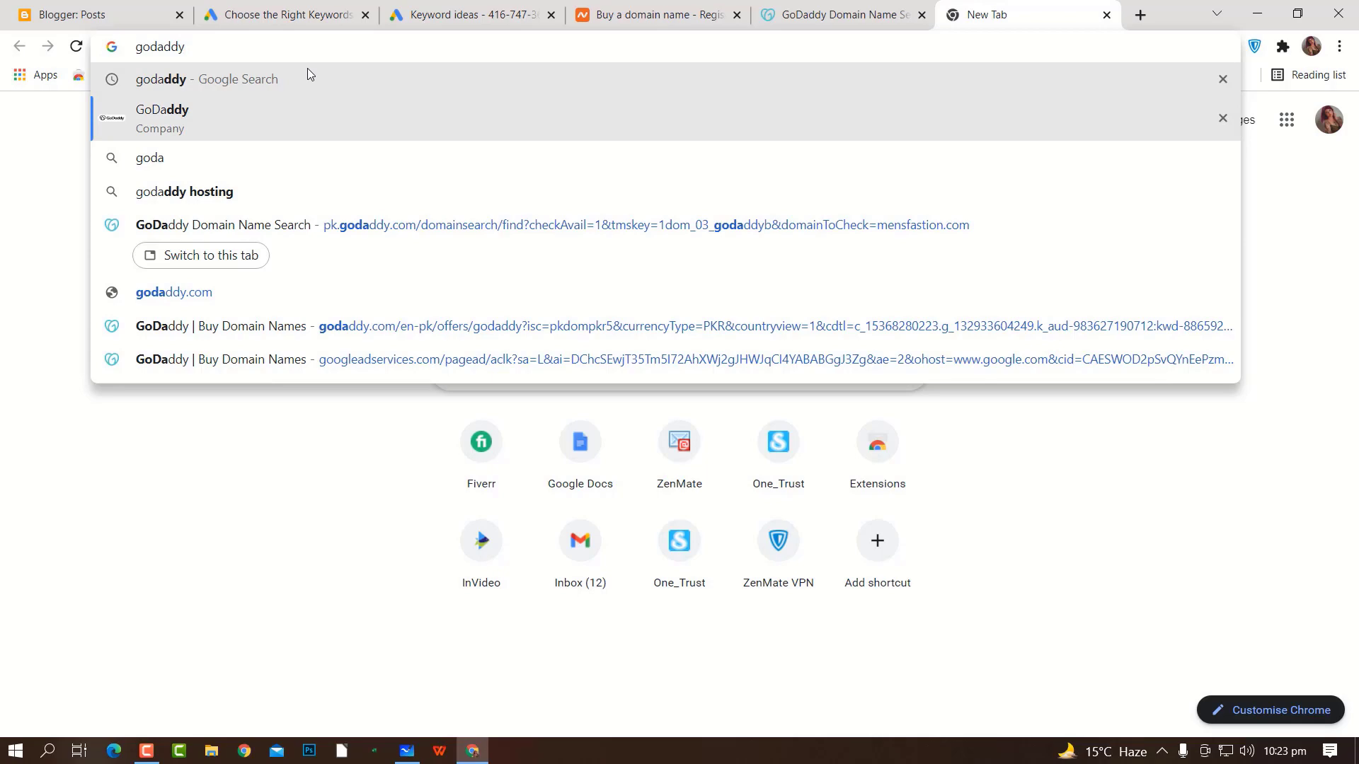
{"action": "type", "text": "c"}
{"action": "key", "text": "Down"}
{"action": "key", "text": "Down"}
{"action": "key", "text": "Down"}
{"action": "key", "text": "Return"}
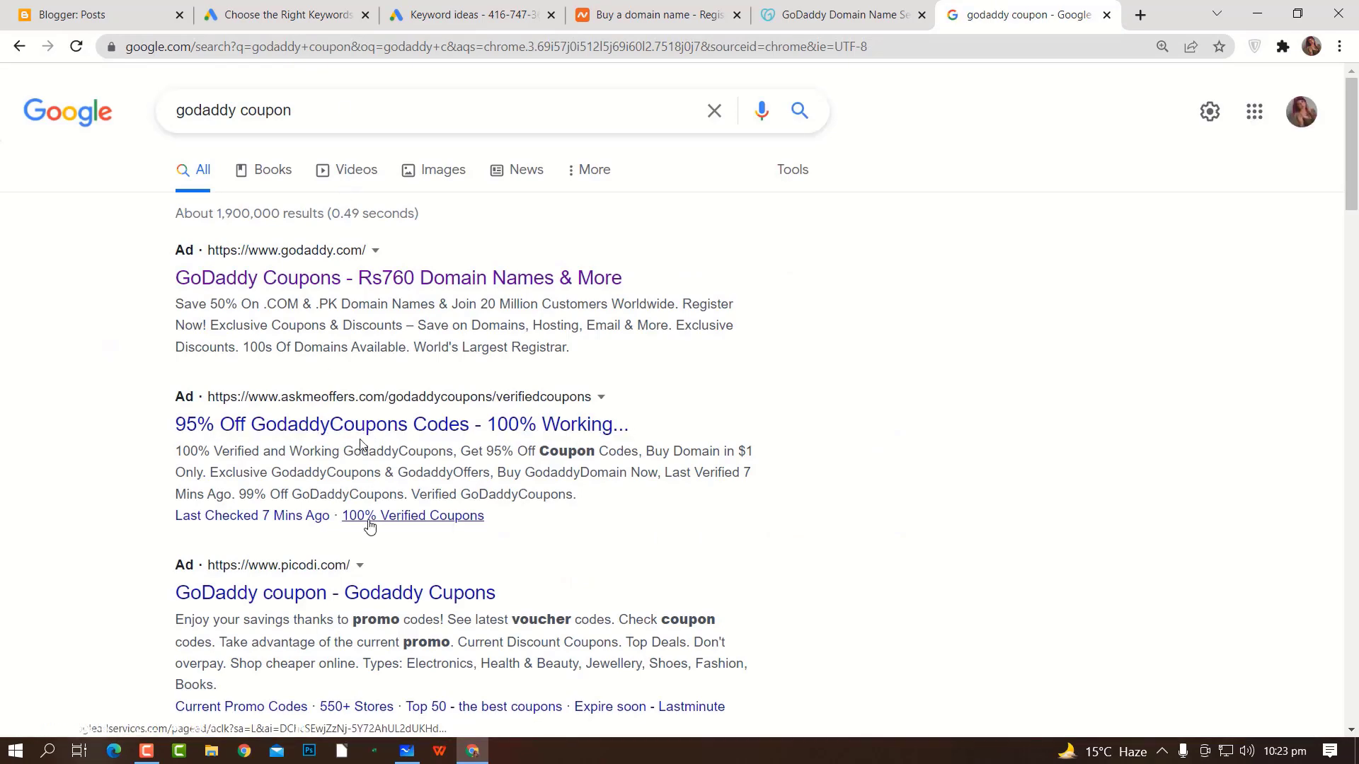
{"action": "scroll", "coordinate": [364, 481], "scroll_direction": "down", "scroll_amount": 3}
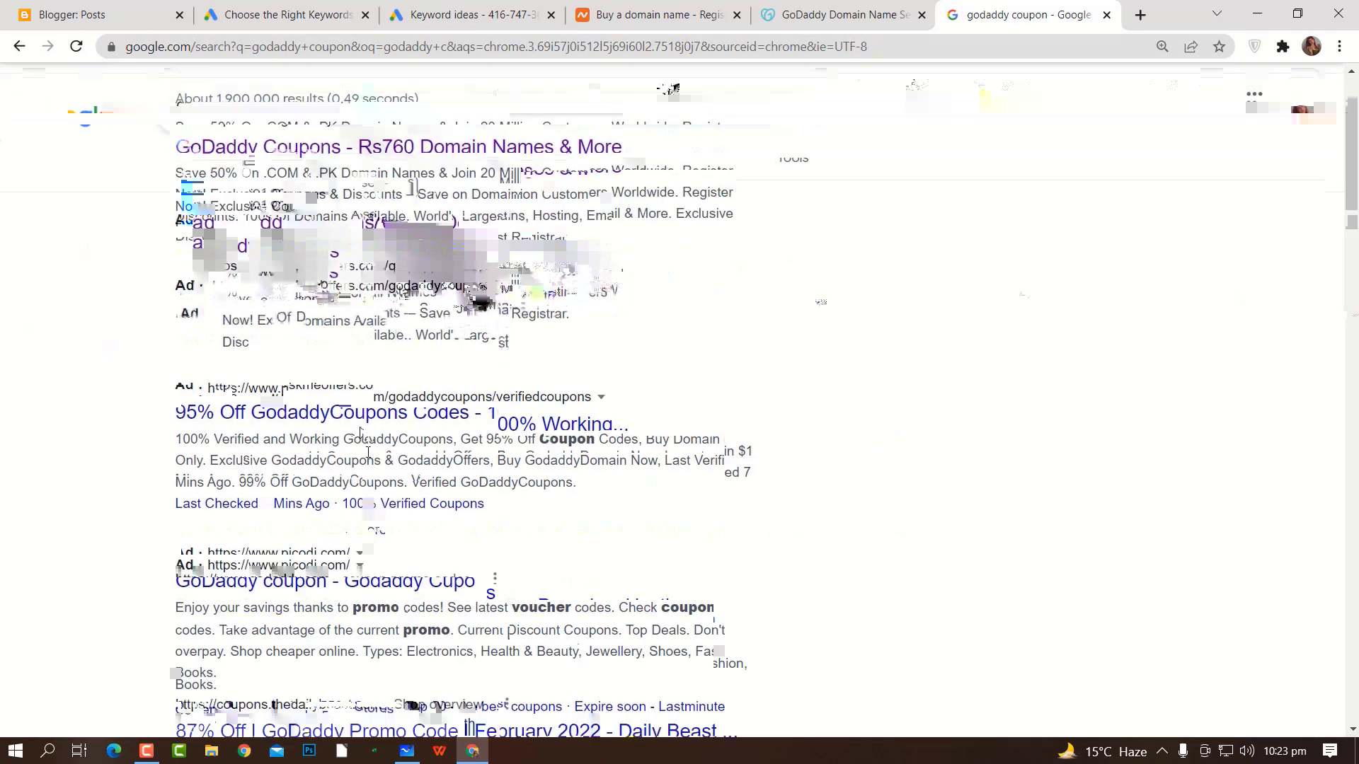
{"action": "scroll", "coordinate": [361, 433], "scroll_direction": "down", "scroll_amount": 5}
{"action": "left_click", "coordinate": [315, 557]}
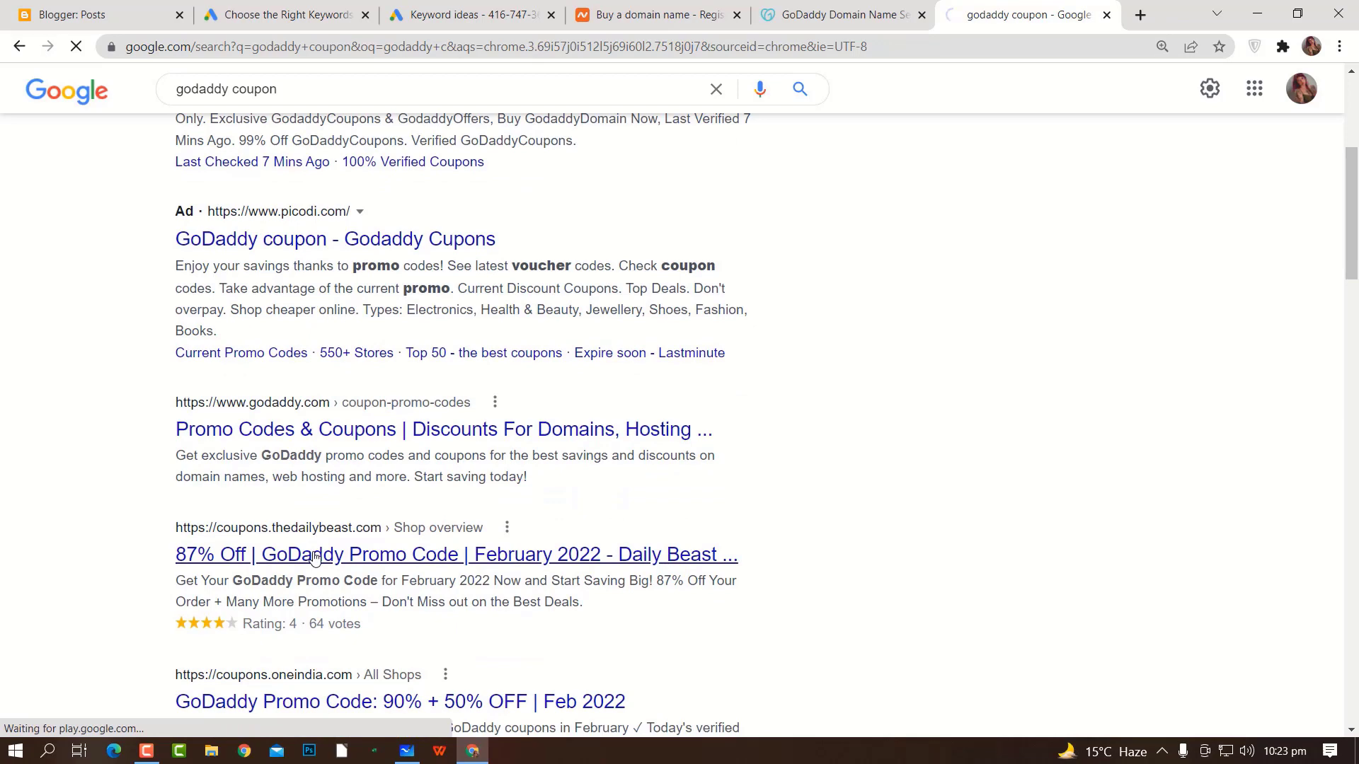
Check the GoDaddy cart, then close the GoDaddy and promo code tabs
{"action": "left_click", "coordinate": [881, 15]}
{"action": "scroll", "coordinate": [1012, 501], "scroll_direction": "down", "scroll_amount": 10}
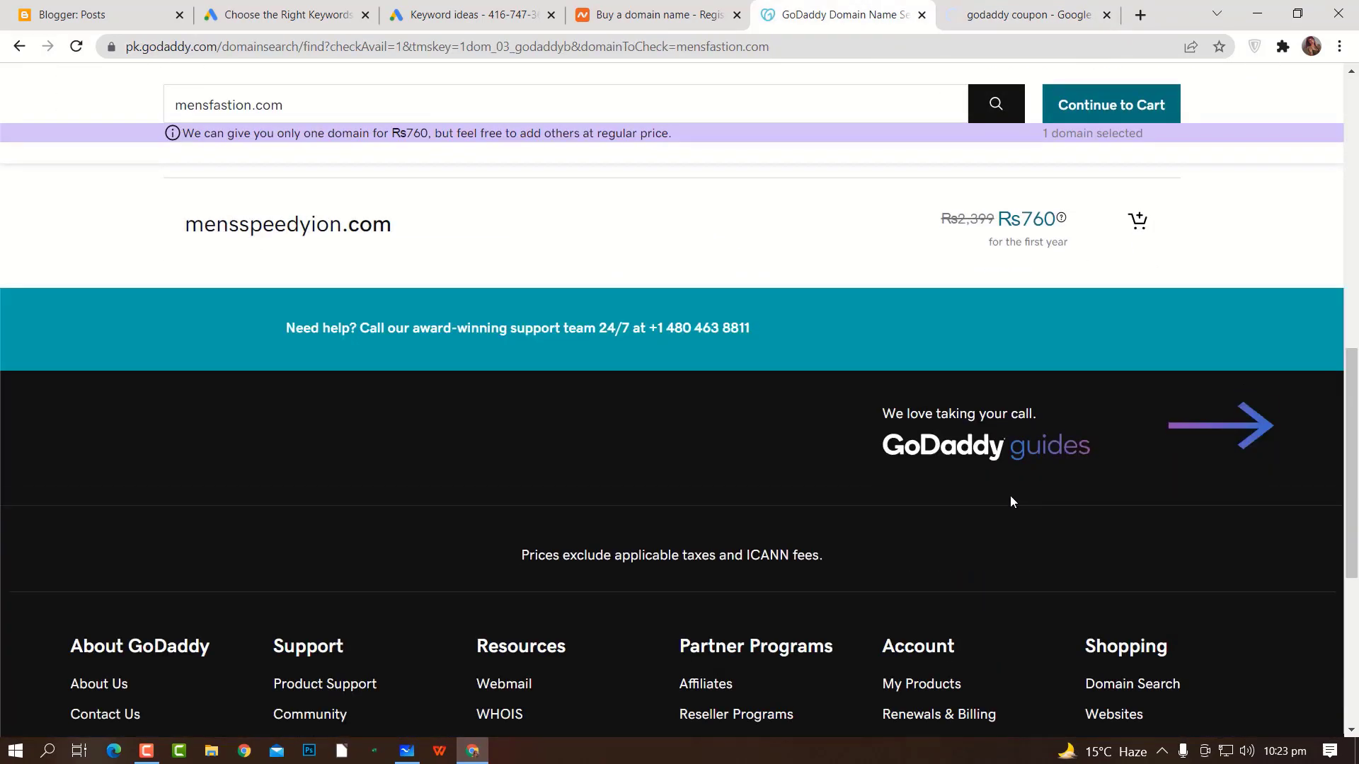
{"action": "scroll", "coordinate": [1009, 495], "scroll_direction": "up", "scroll_amount": 9}
{"action": "scroll", "coordinate": [996, 255], "scroll_direction": "up", "scroll_amount": 2}
{"action": "left_click", "coordinate": [1028, 15]}
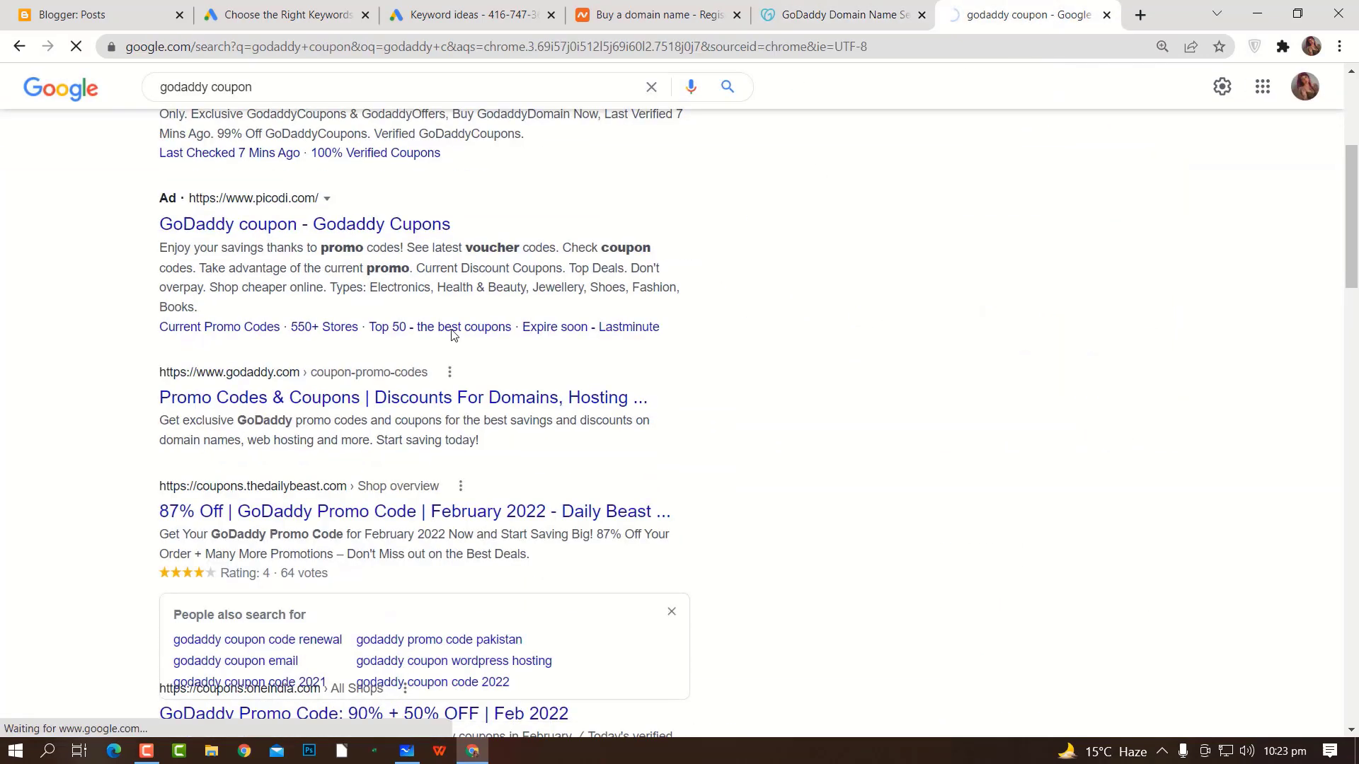
{"action": "left_click", "coordinate": [627, 14]}
{"action": "left_click", "coordinate": [839, 15]}
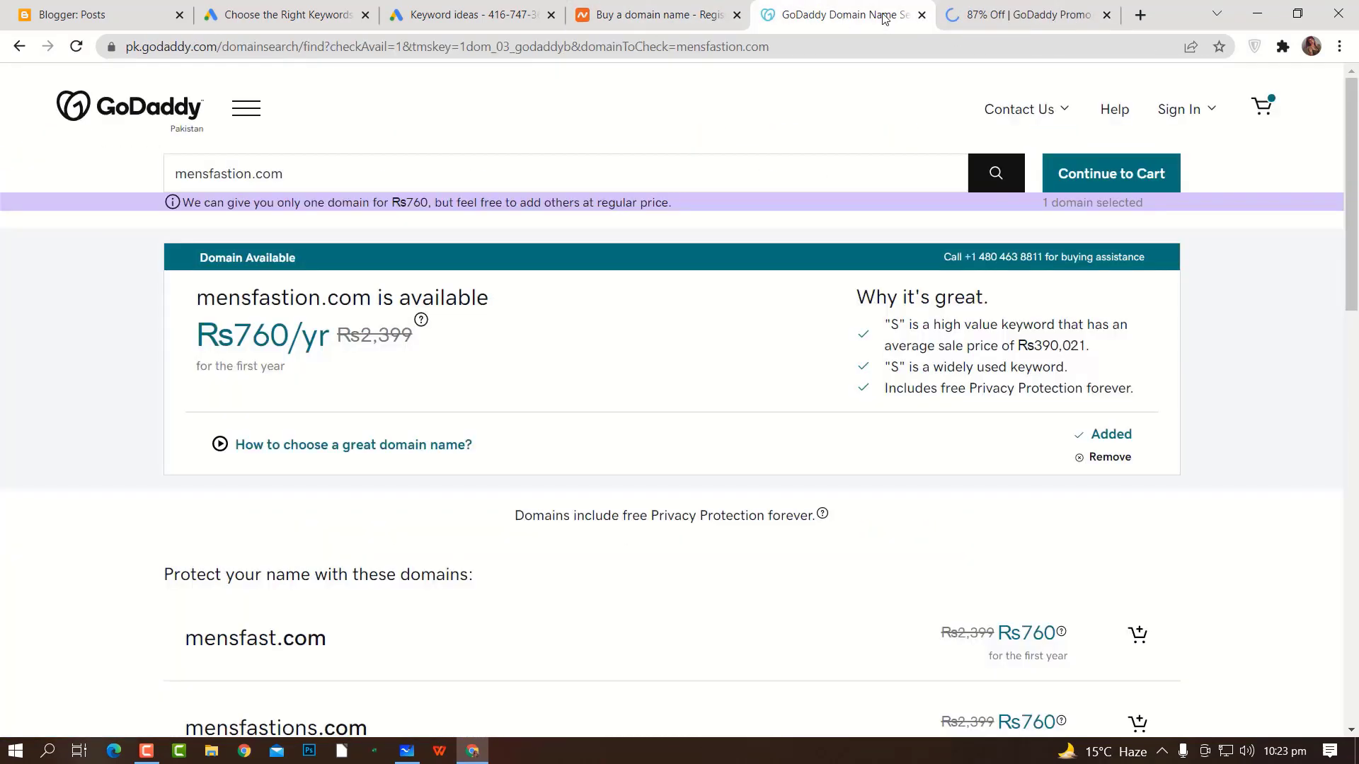
{"action": "scroll", "coordinate": [856, 409], "scroll_direction": "down", "scroll_amount": 1}
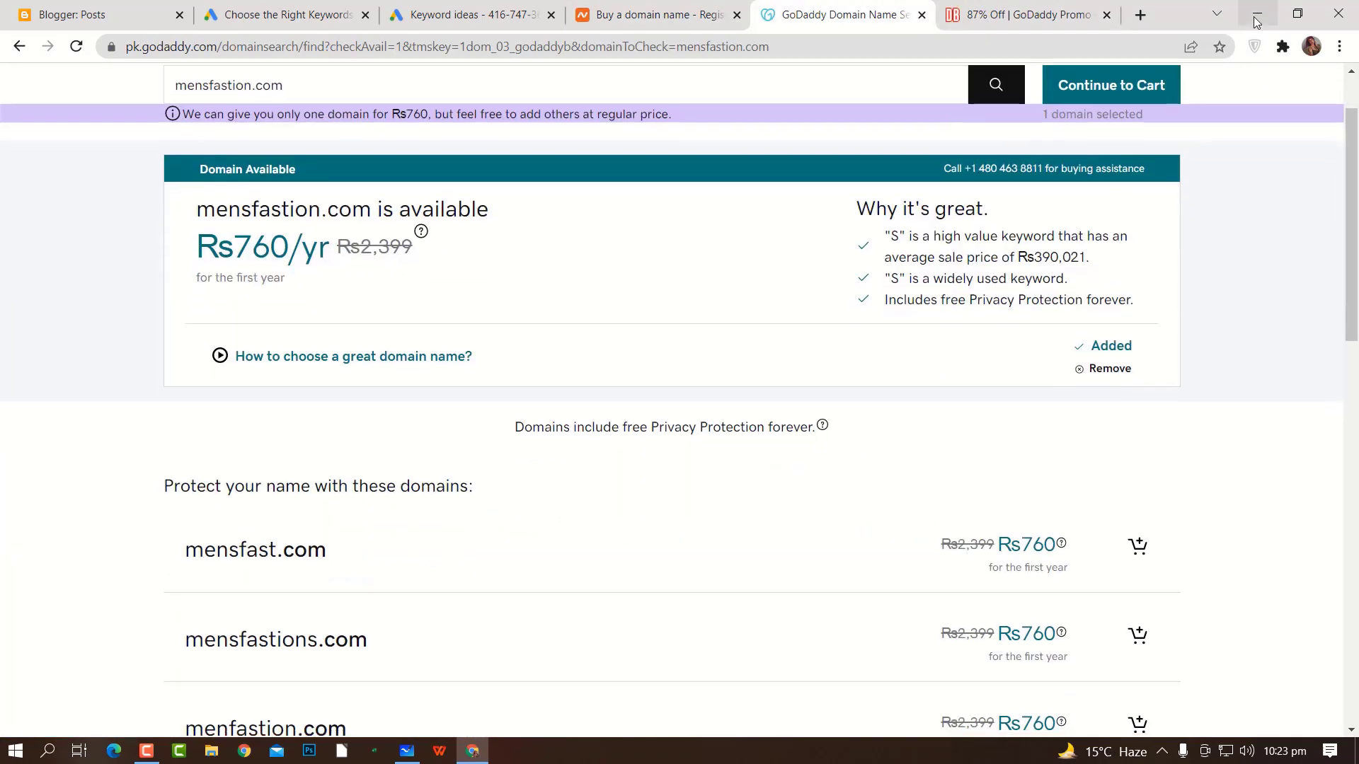
{"action": "left_click", "coordinate": [1142, 103]}
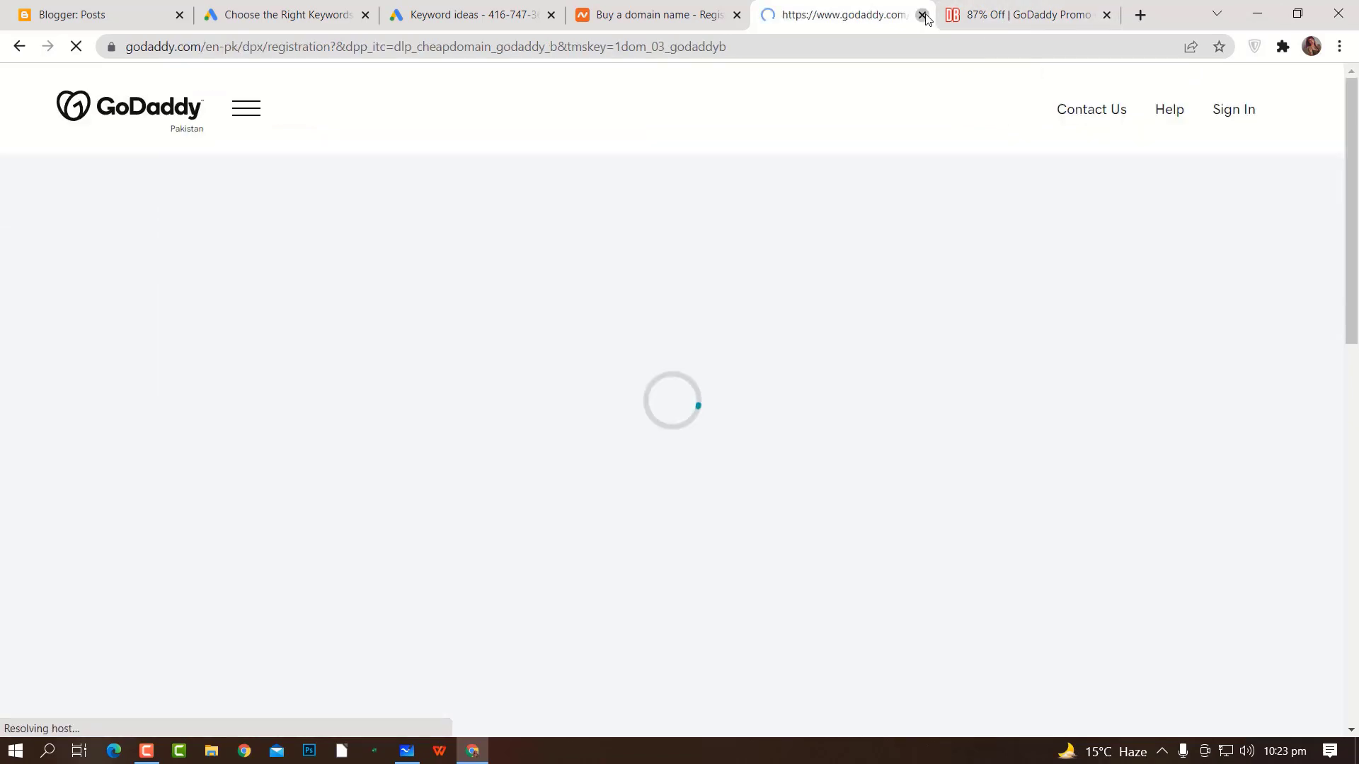
{"action": "left_click", "coordinate": [921, 15]}
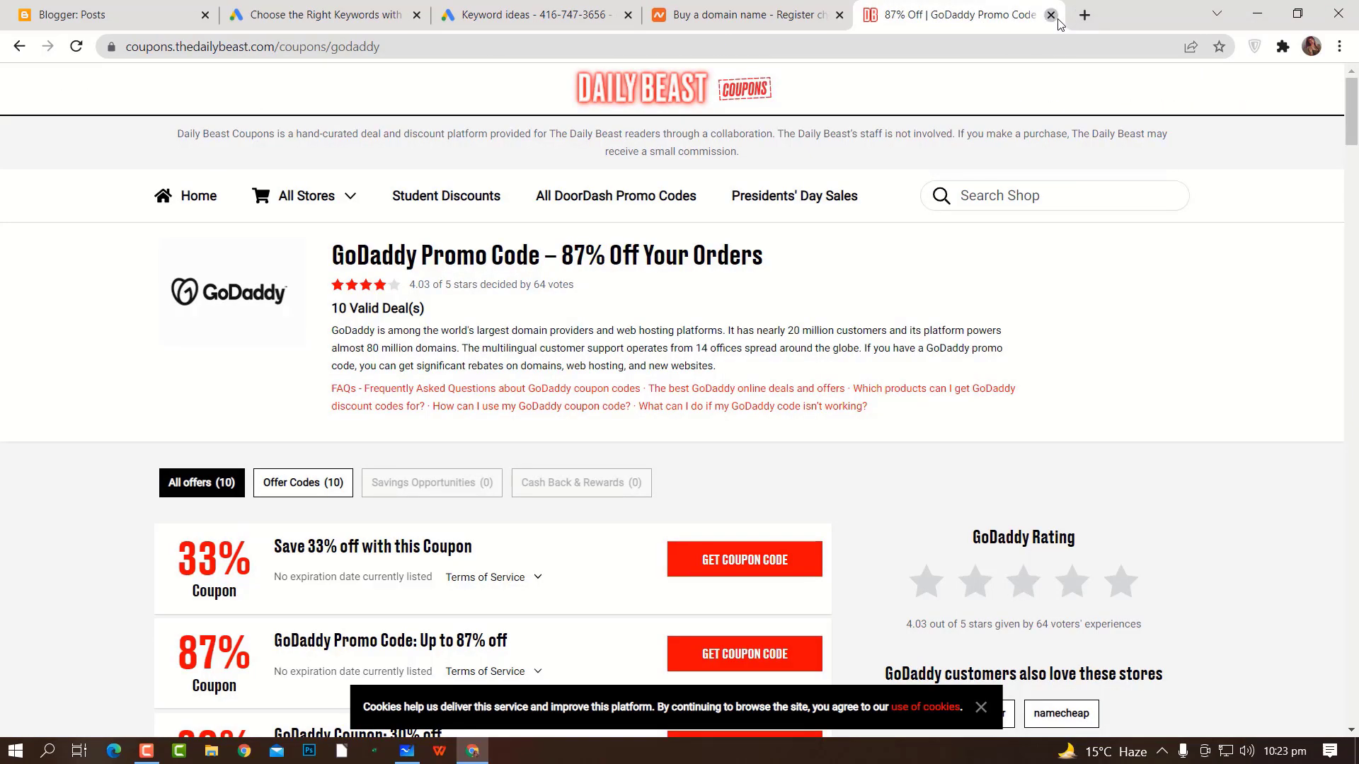
{"action": "left_click", "coordinate": [1051, 15]}
Search Namecheap for 'butterchicken' and add butterchicken.com to the cart
{"action": "scroll", "coordinate": [570, 507], "scroll_direction": "down", "scroll_amount": 3}
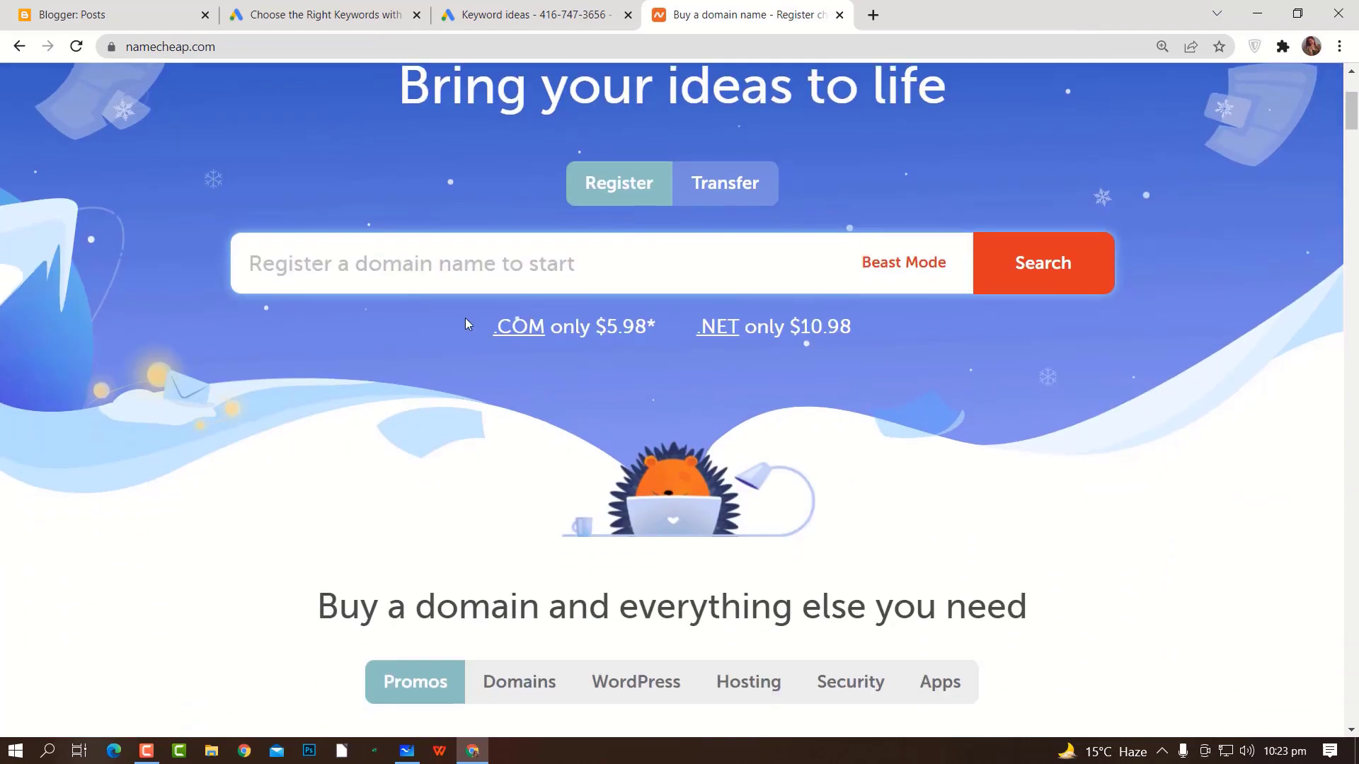
{"action": "right_click", "coordinate": [453, 274]}
{"action": "left_click", "coordinate": [512, 416]}
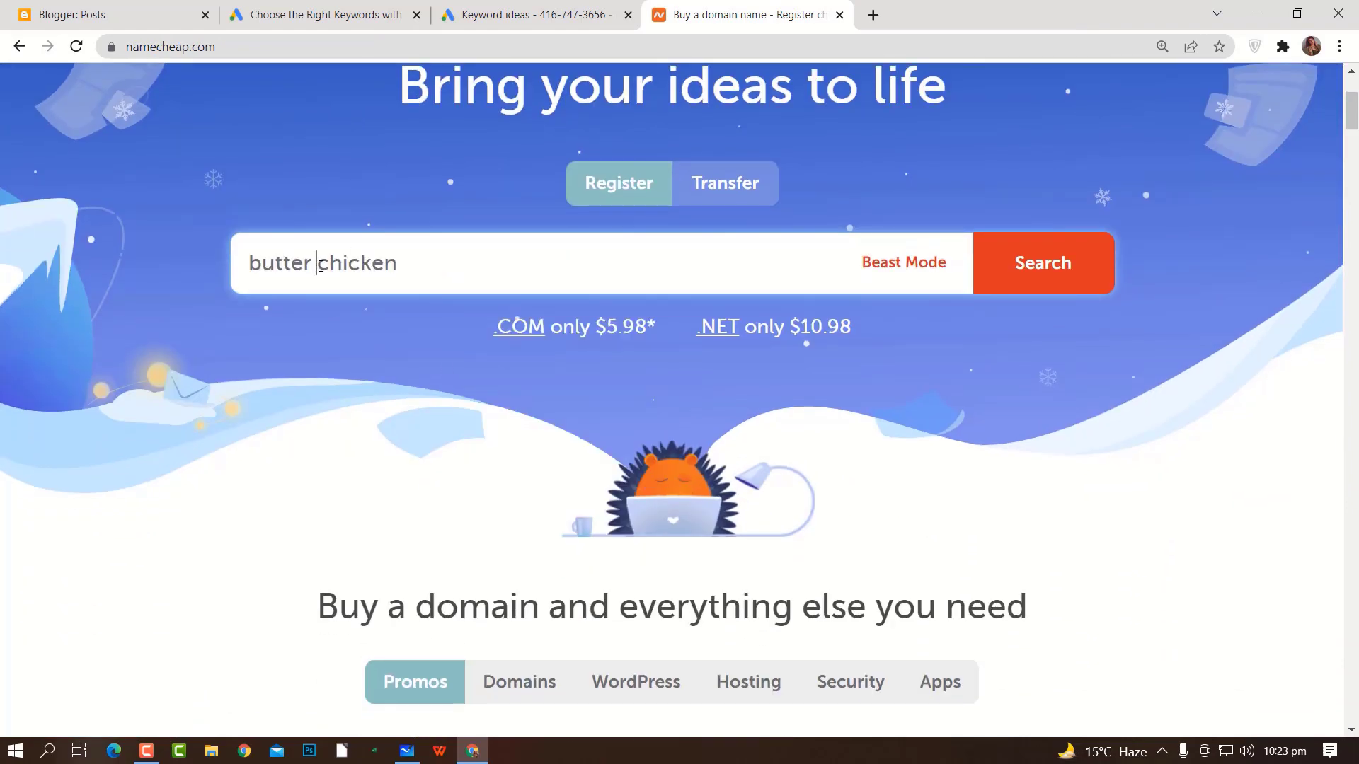
{"action": "key", "text": "BackSpace"}
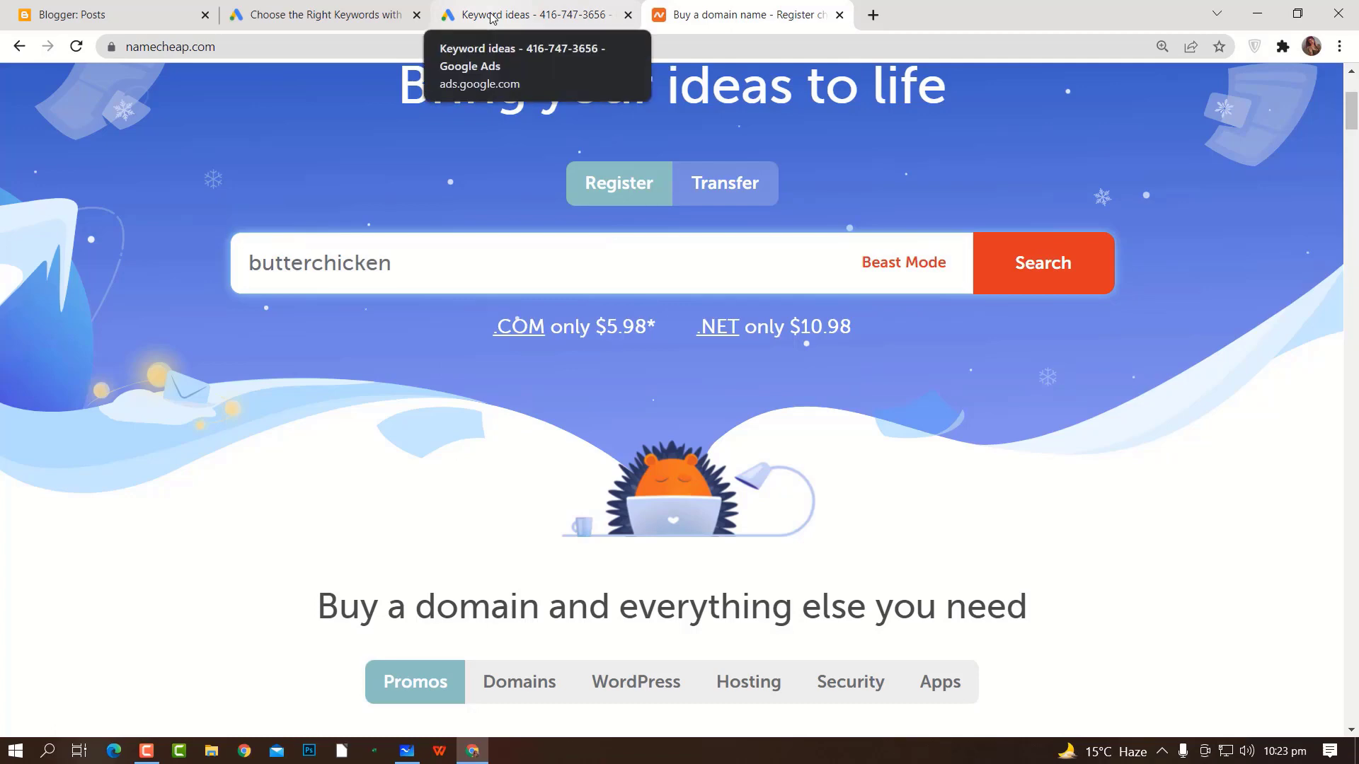
{"action": "left_click", "coordinate": [1091, 266]}
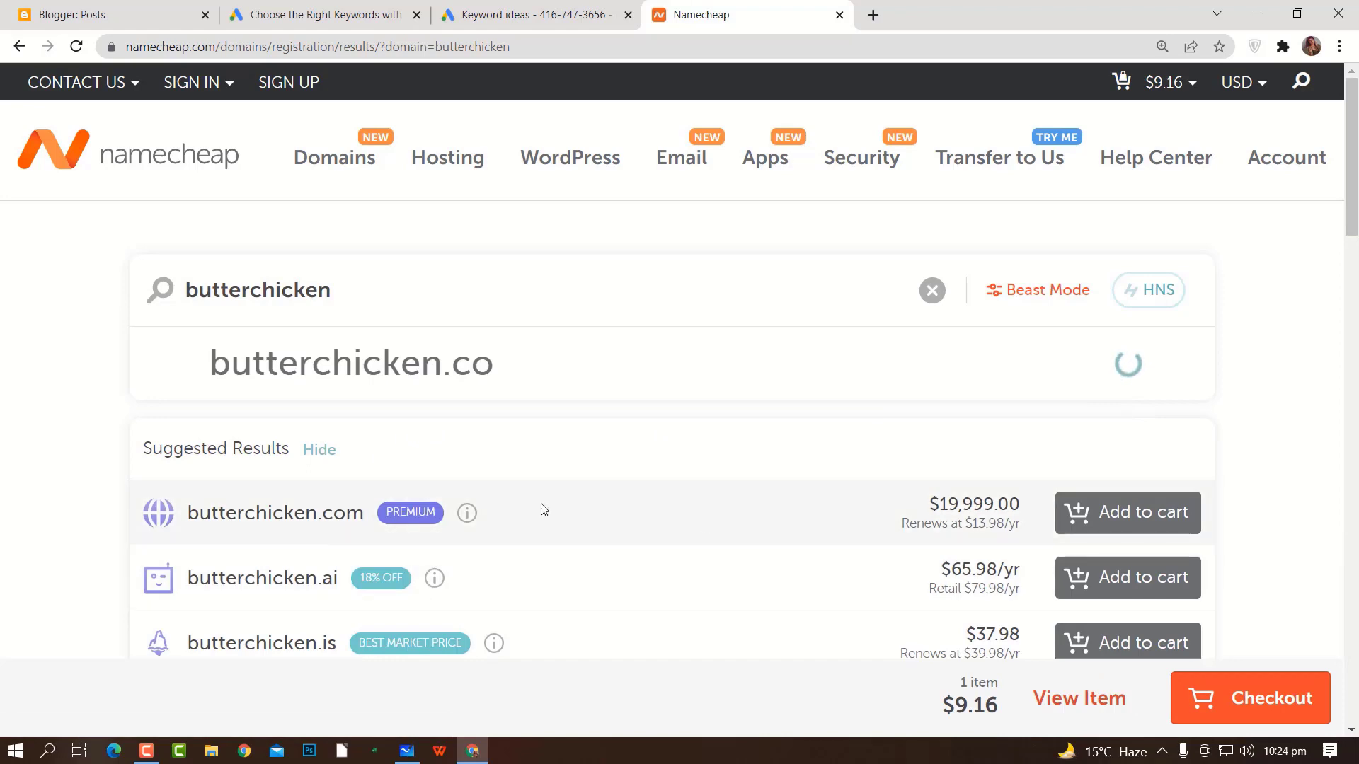
{"action": "left_click", "coordinate": [1135, 520]}
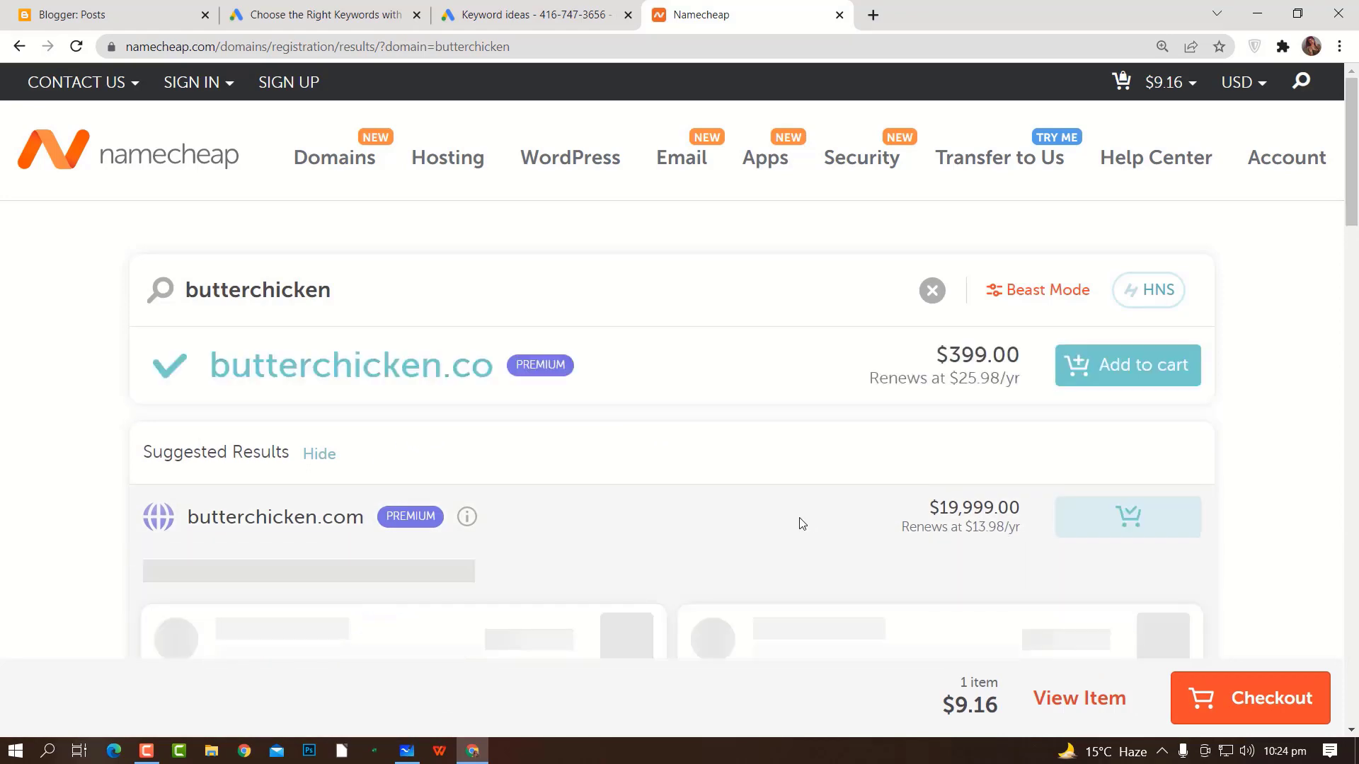
Shorten the search to 'butterchicke' and add butterchicke.com to the cart
{"action": "scroll", "coordinate": [965, 427], "scroll_direction": "down", "scroll_amount": 5}
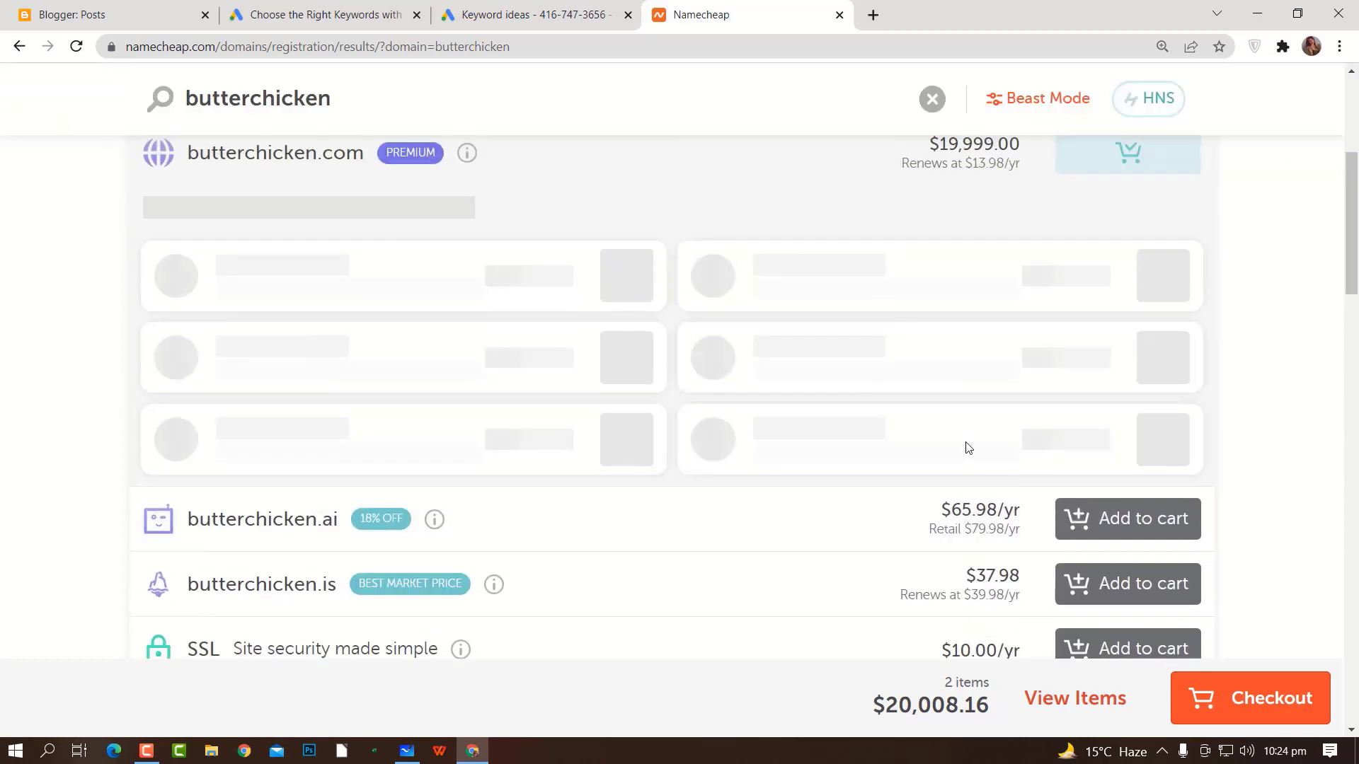
{"action": "scroll", "coordinate": [470, 271], "scroll_direction": "up", "scroll_amount": 5}
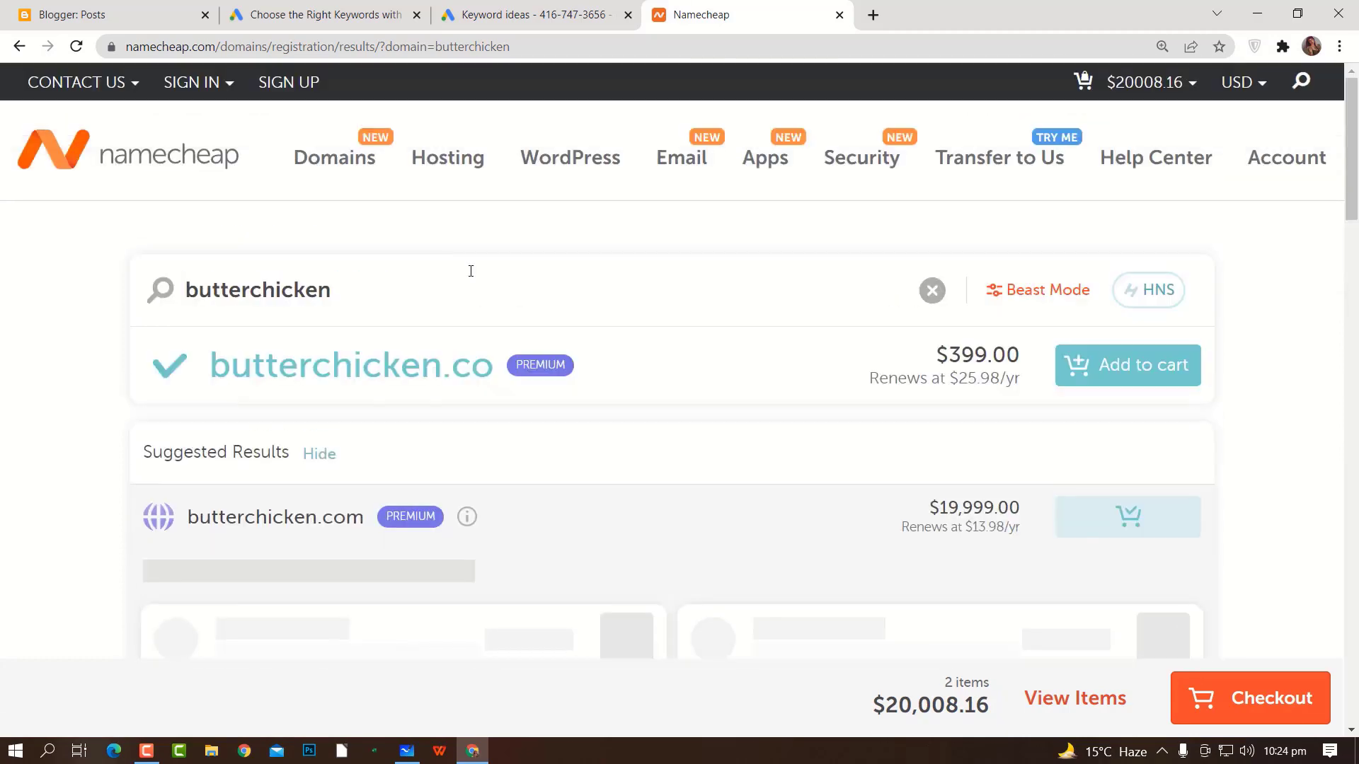
{"action": "left_click", "coordinate": [340, 299]}
{"action": "key", "text": "BackSpace"}
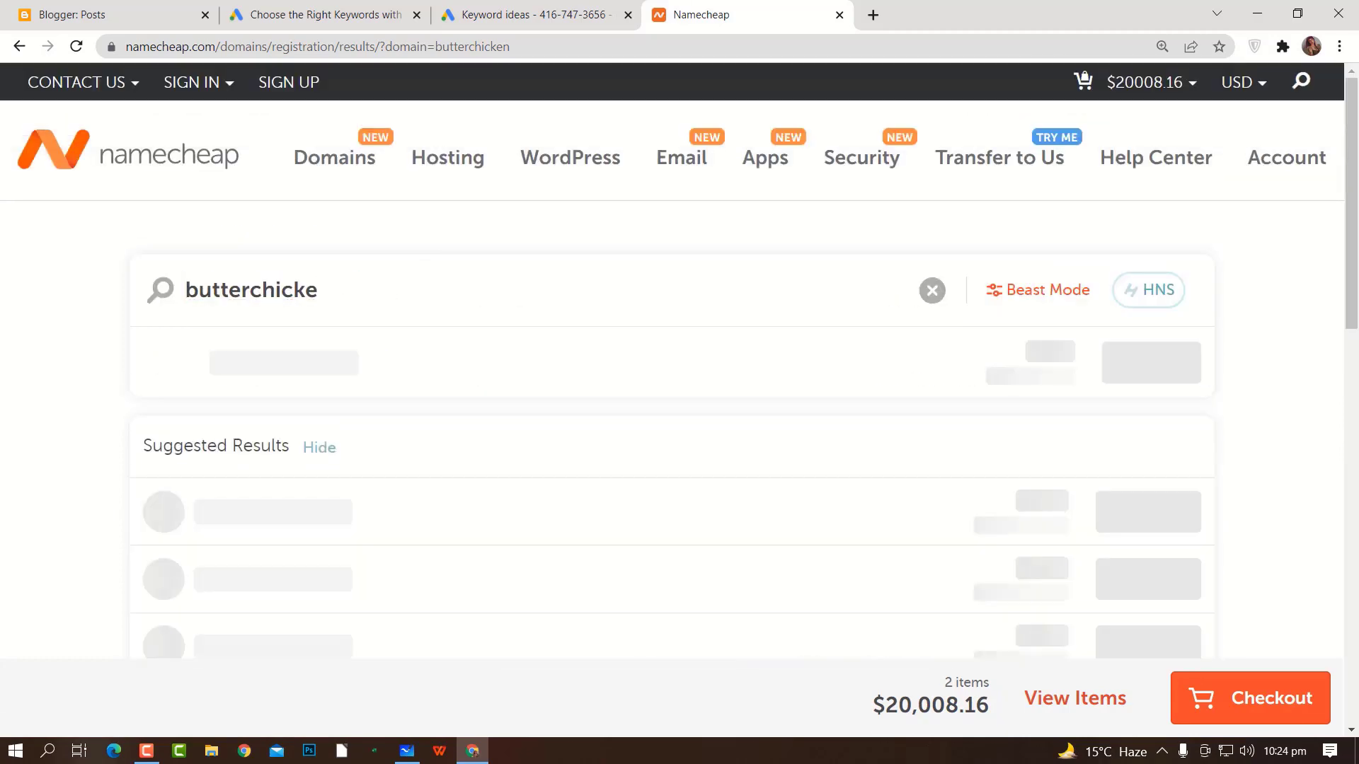
{"action": "left_click", "coordinate": [516, 7]}
{"action": "left_click", "coordinate": [760, 6]}
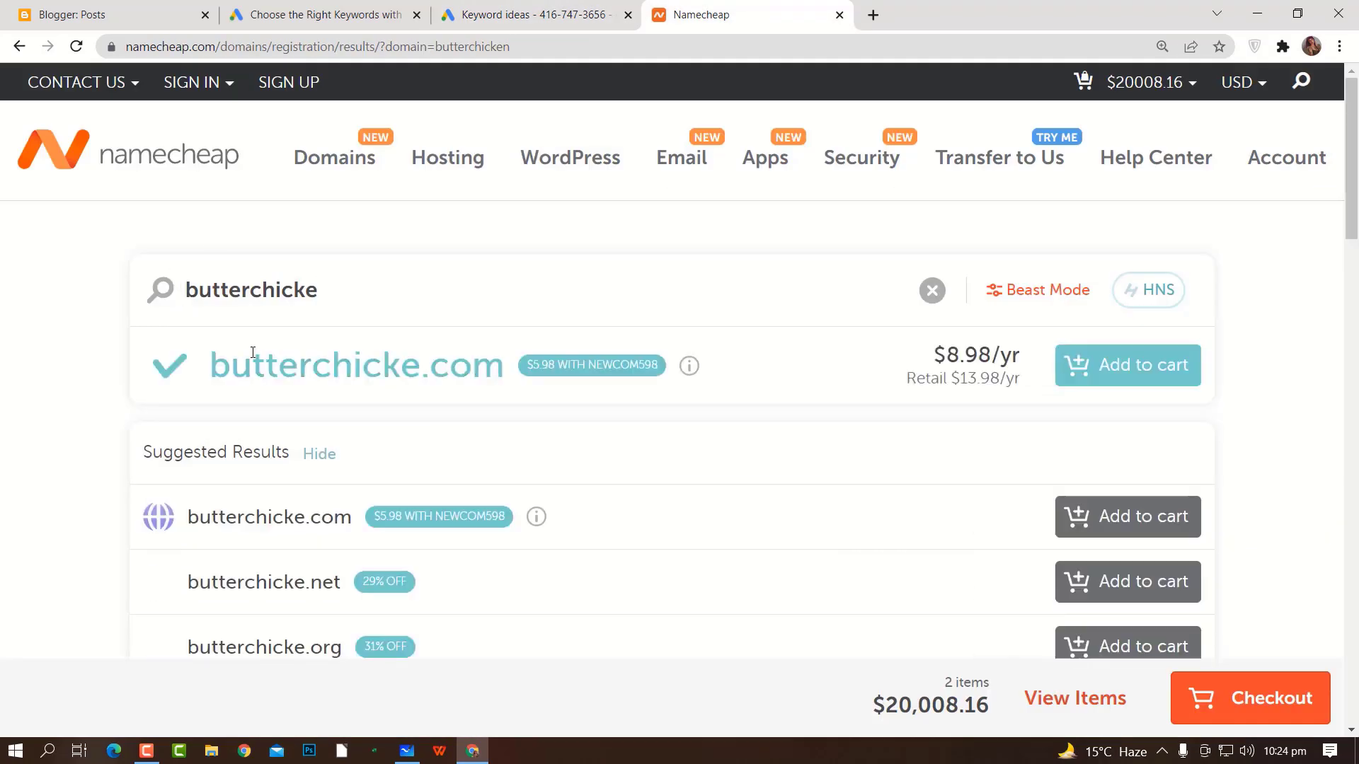
{"action": "key", "text": "Return"}
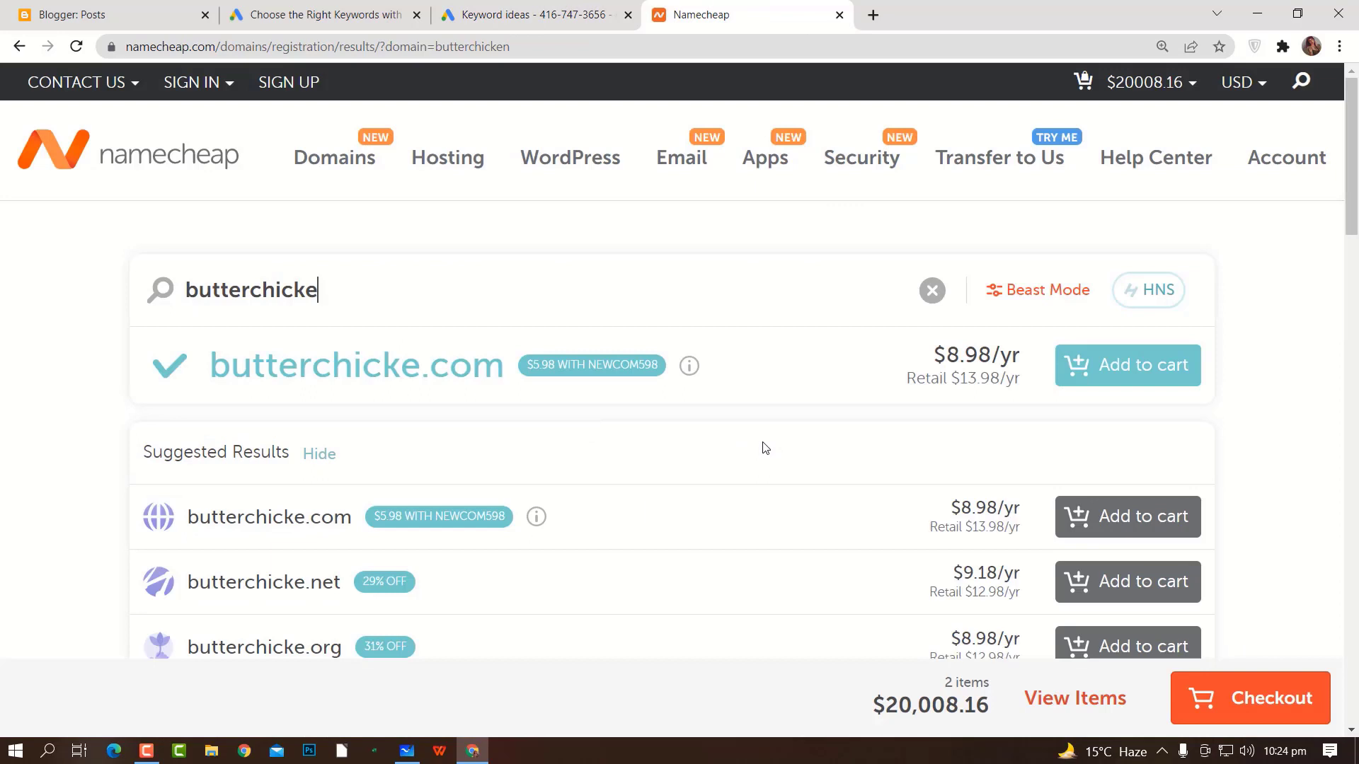
{"action": "left_click", "coordinate": [1161, 366]}
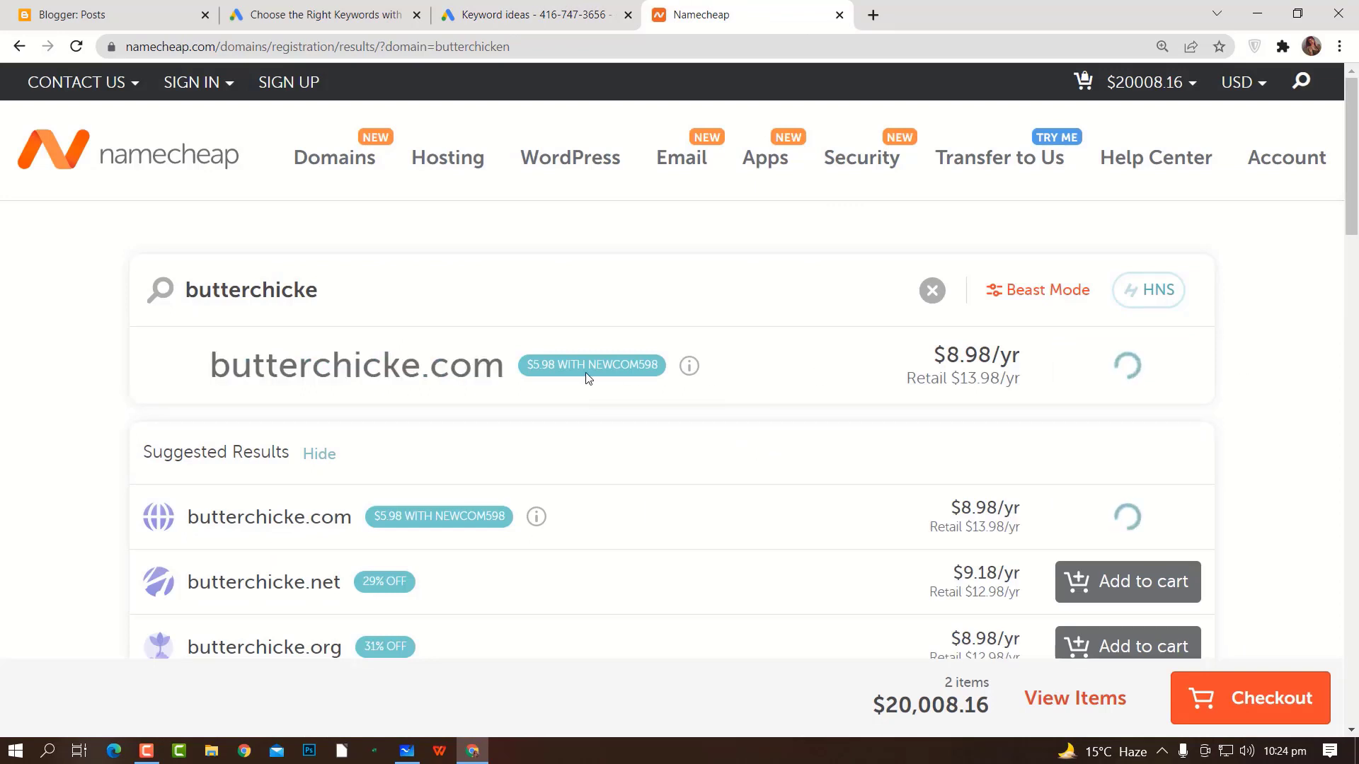
Copy the NEWCOM598 promo code and proceed to the shopping cart
{"action": "left_click_drag", "start_coordinate": [589, 367], "coordinate": [665, 366]}
{"action": "right_click", "coordinate": [647, 368]}
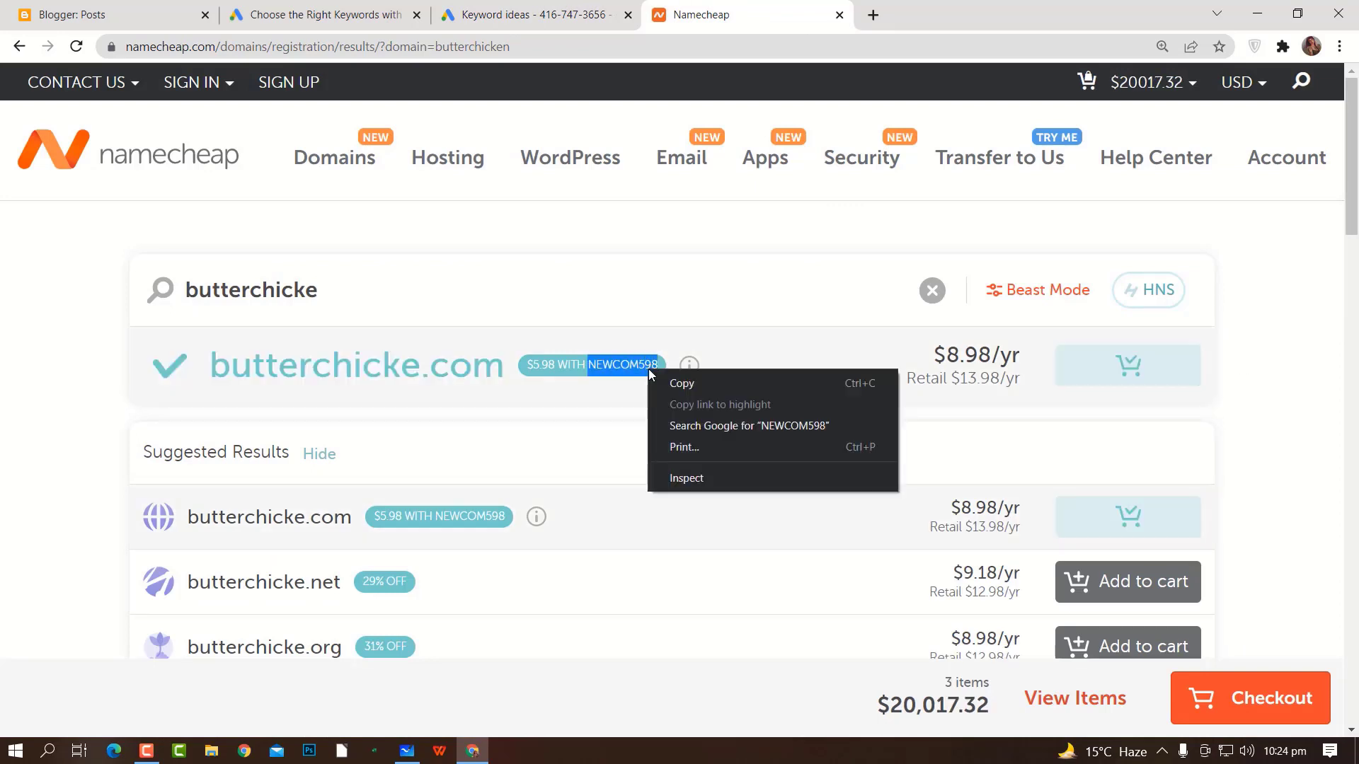
{"action": "left_click", "coordinate": [697, 386]}
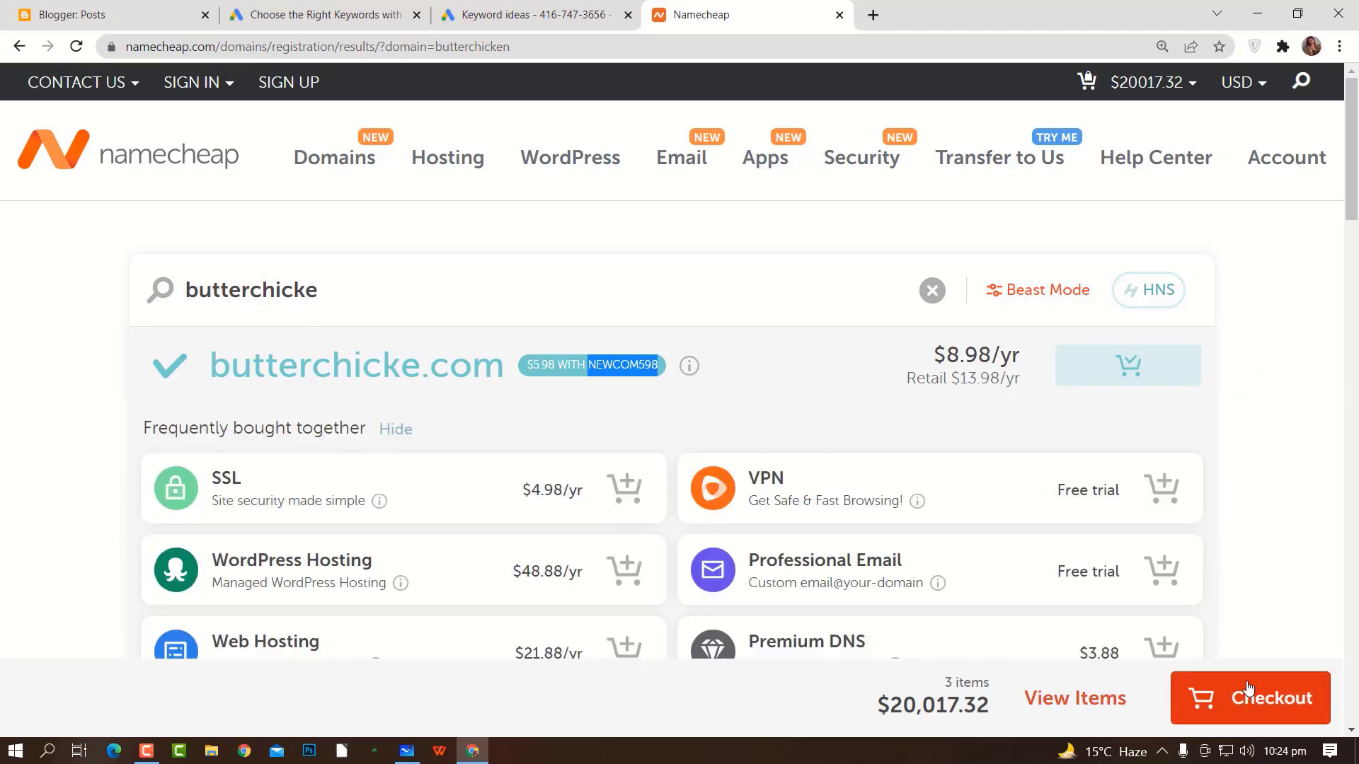
{"action": "left_click", "coordinate": [1242, 696]}
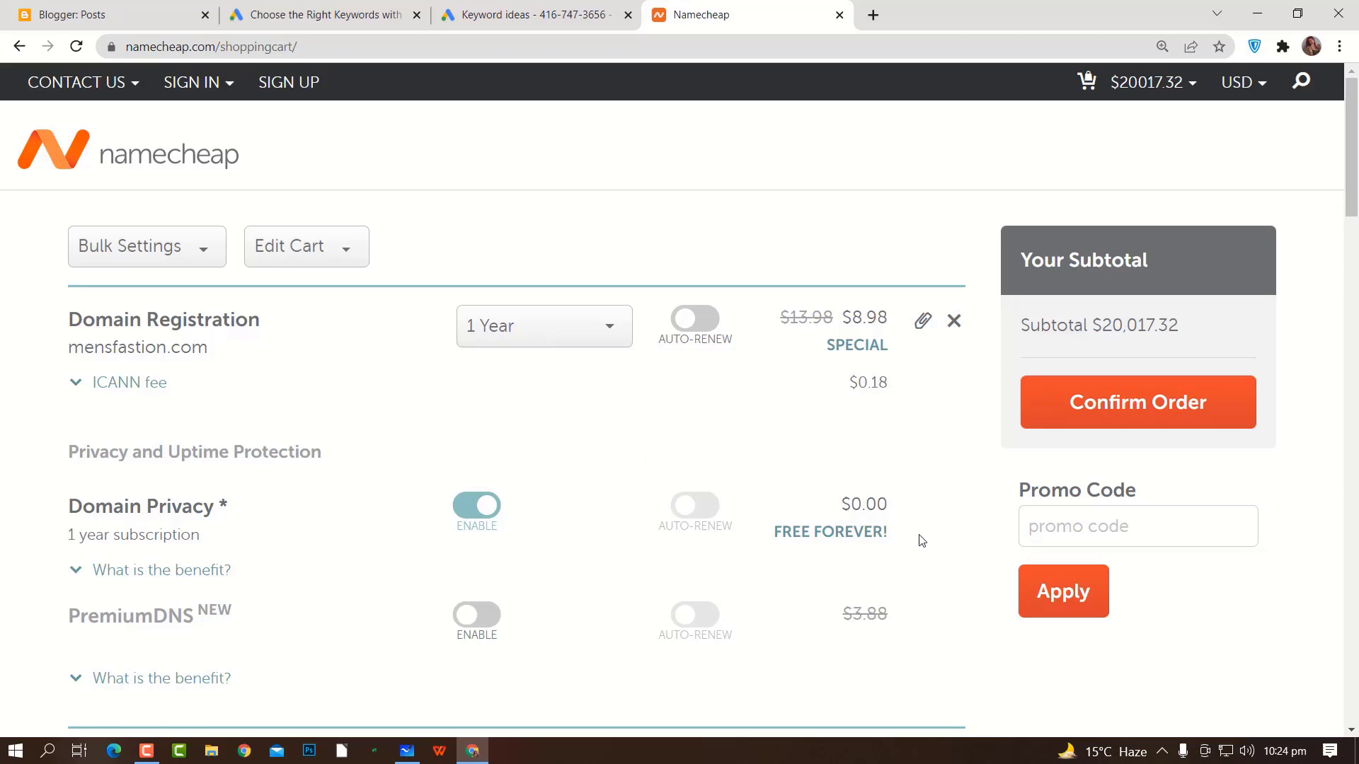
Remove butterchicken.com and butterchicke.com from the Namecheap cart
{"action": "scroll", "coordinate": [938, 535], "scroll_direction": "down", "scroll_amount": 4}
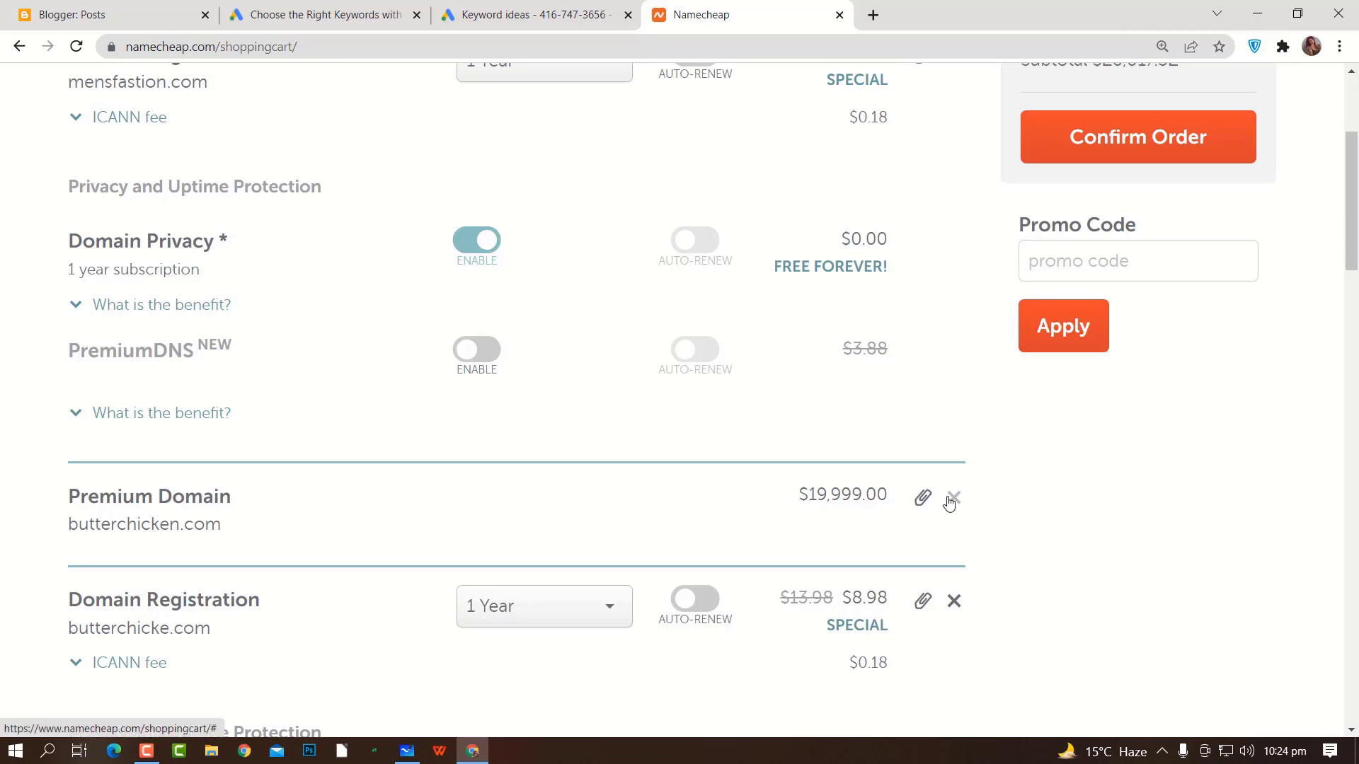
{"action": "left_click", "coordinate": [948, 500]}
{"action": "left_click", "coordinate": [961, 501]}
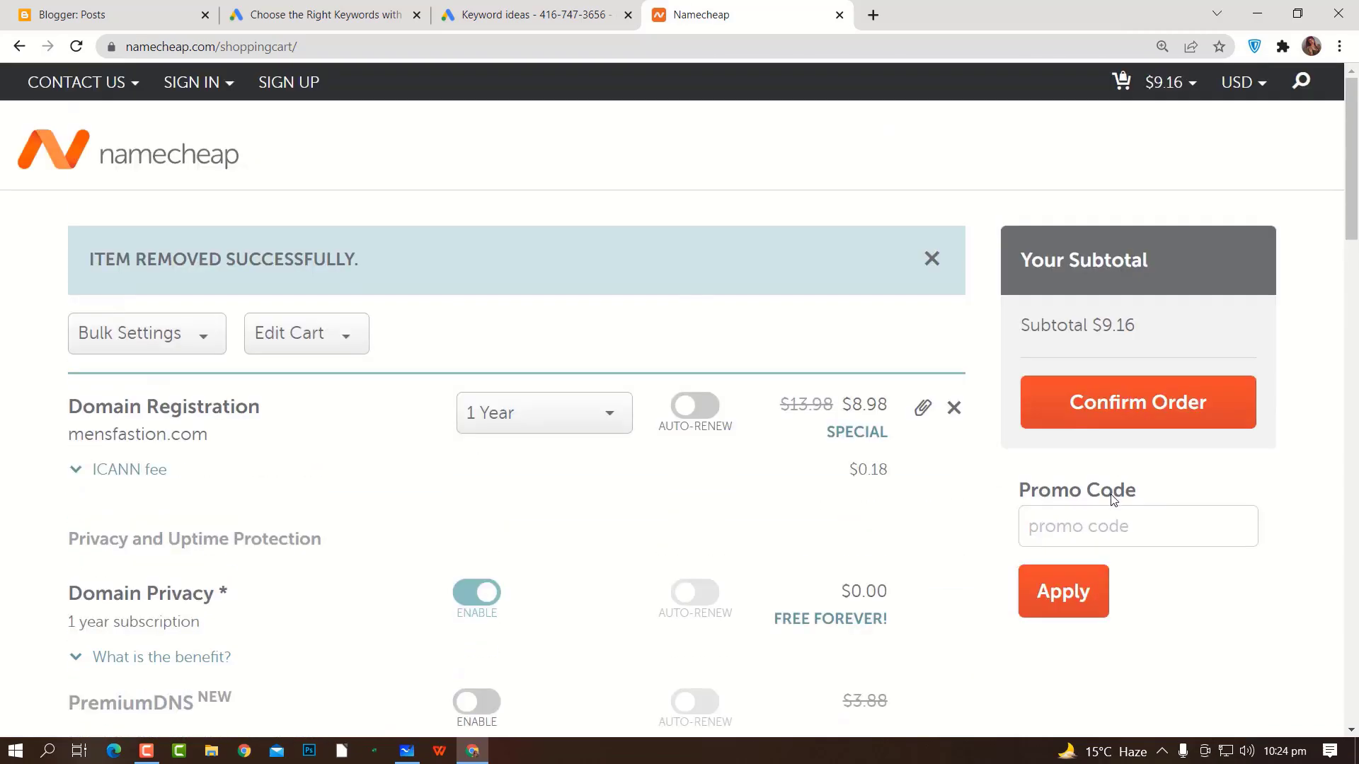
Apply the NEWCOM598 promo code and dismiss the resulting coupon error
{"action": "left_click", "coordinate": [1105, 510]}
{"action": "right_click", "coordinate": [1099, 526]}
{"action": "left_click", "coordinate": [1139, 387]}
{"action": "left_click", "coordinate": [1100, 610]}
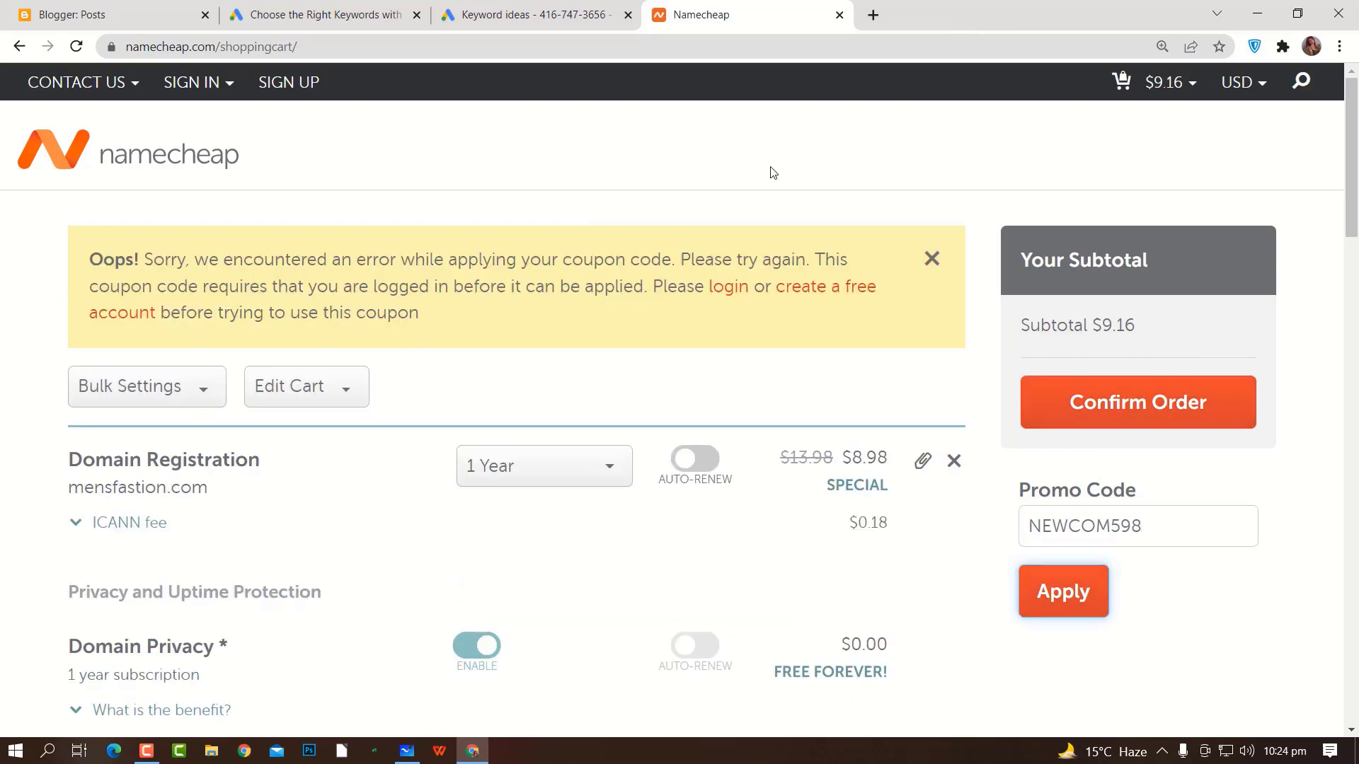
{"action": "left_click", "coordinate": [932, 257]}
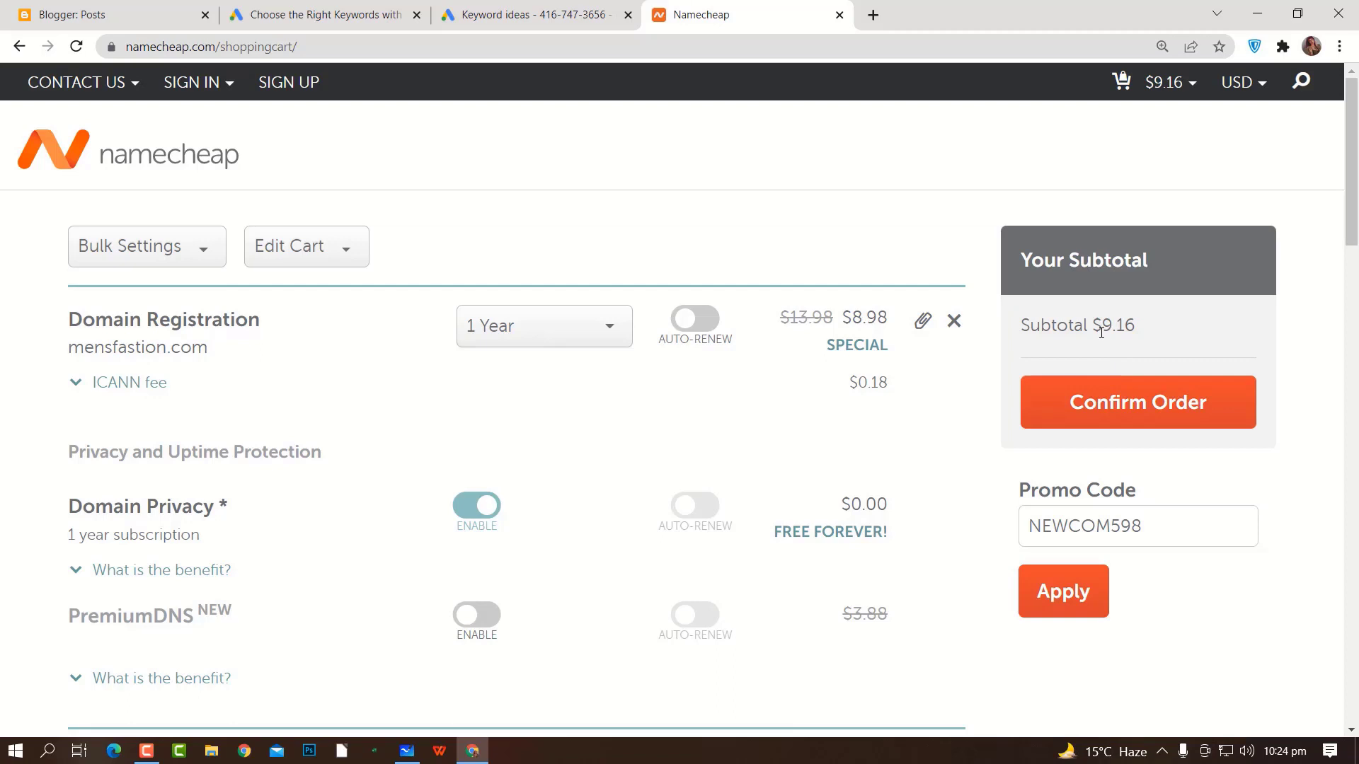
Review the $9.16 subtotal and the SSL offer, then start a new browser tab
{"action": "left_click_drag", "start_coordinate": [1101, 327], "coordinate": [1154, 336]}
{"action": "scroll", "coordinate": [617, 477], "scroll_direction": "down", "scroll_amount": 5}
{"action": "scroll", "coordinate": [1104, 269], "scroll_direction": "up", "scroll_amount": 5}
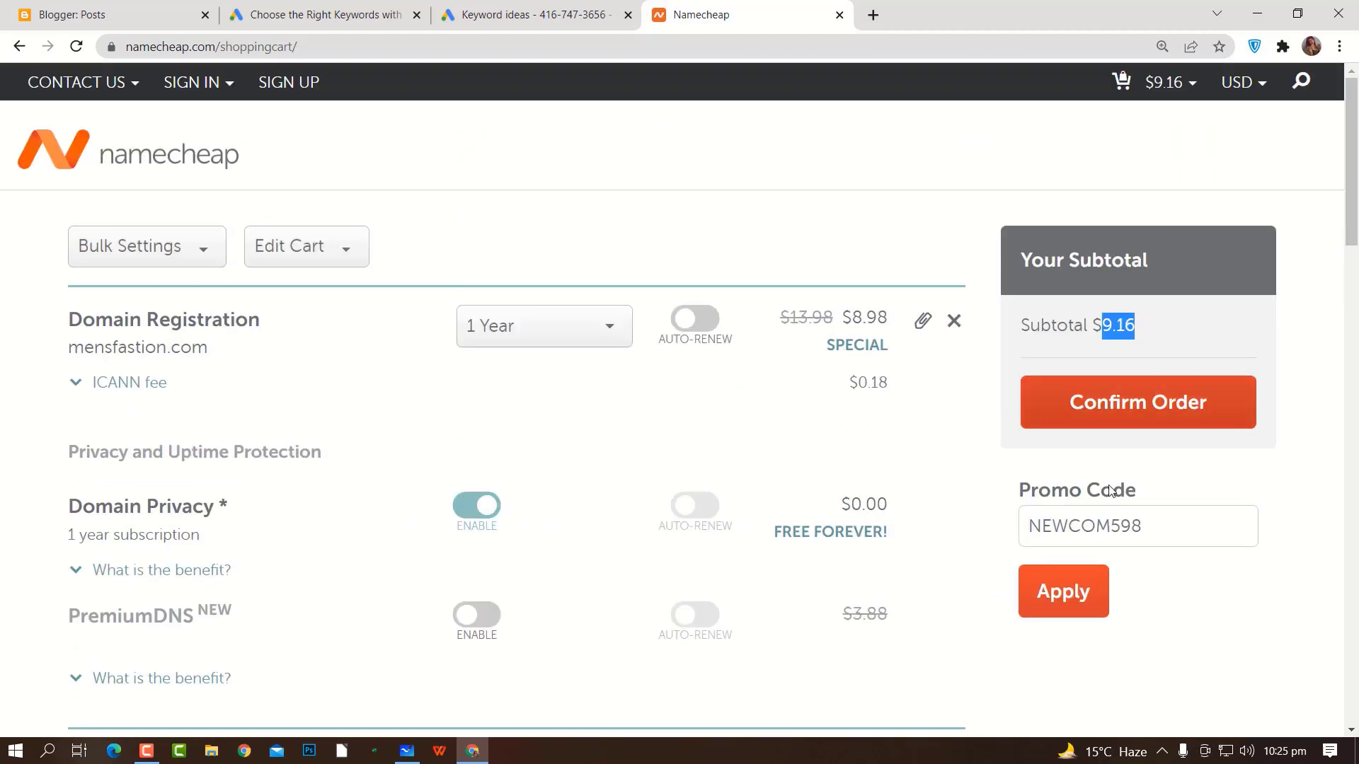
{"action": "scroll", "coordinate": [865, 494], "scroll_direction": "down", "scroll_amount": 3}
{"action": "scroll", "coordinate": [865, 494], "scroll_direction": "down", "scroll_amount": 5}
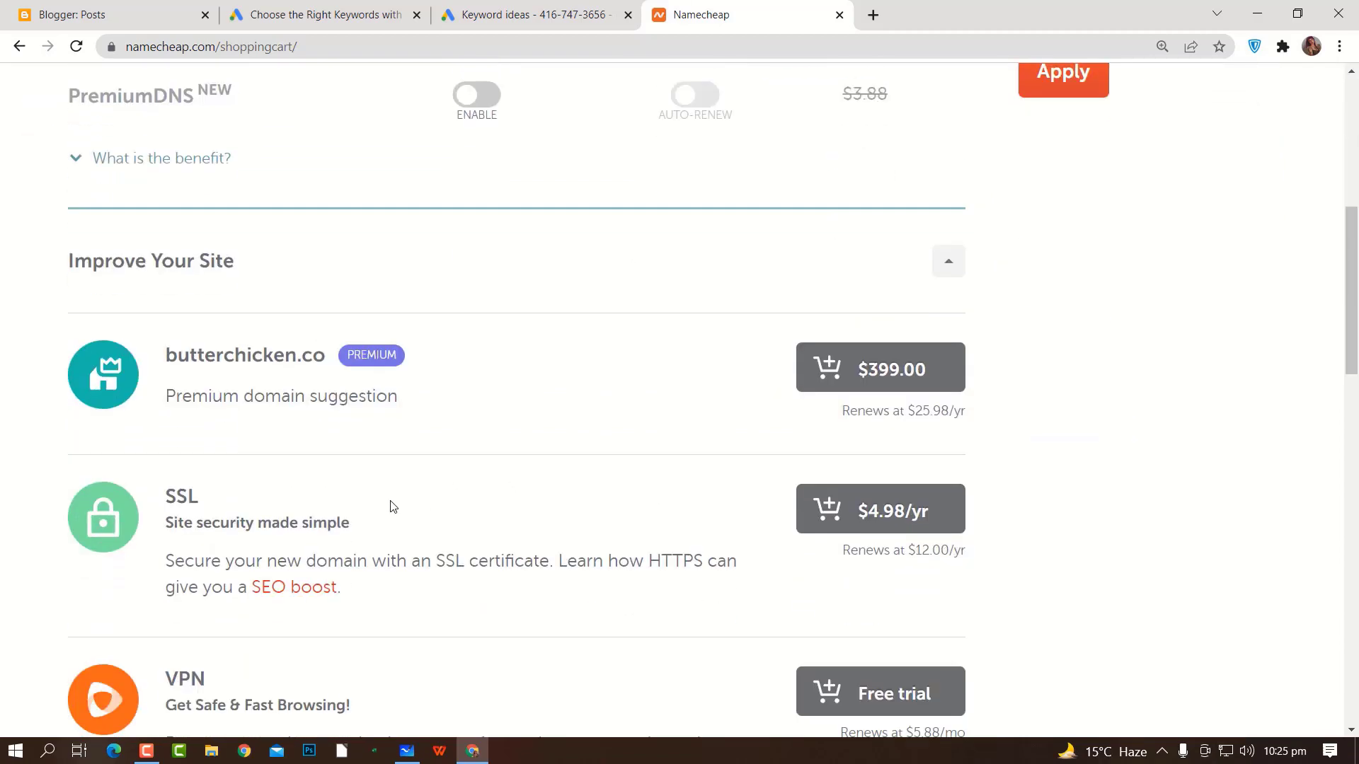
{"action": "left_click_drag", "start_coordinate": [167, 485], "coordinate": [209, 491]}
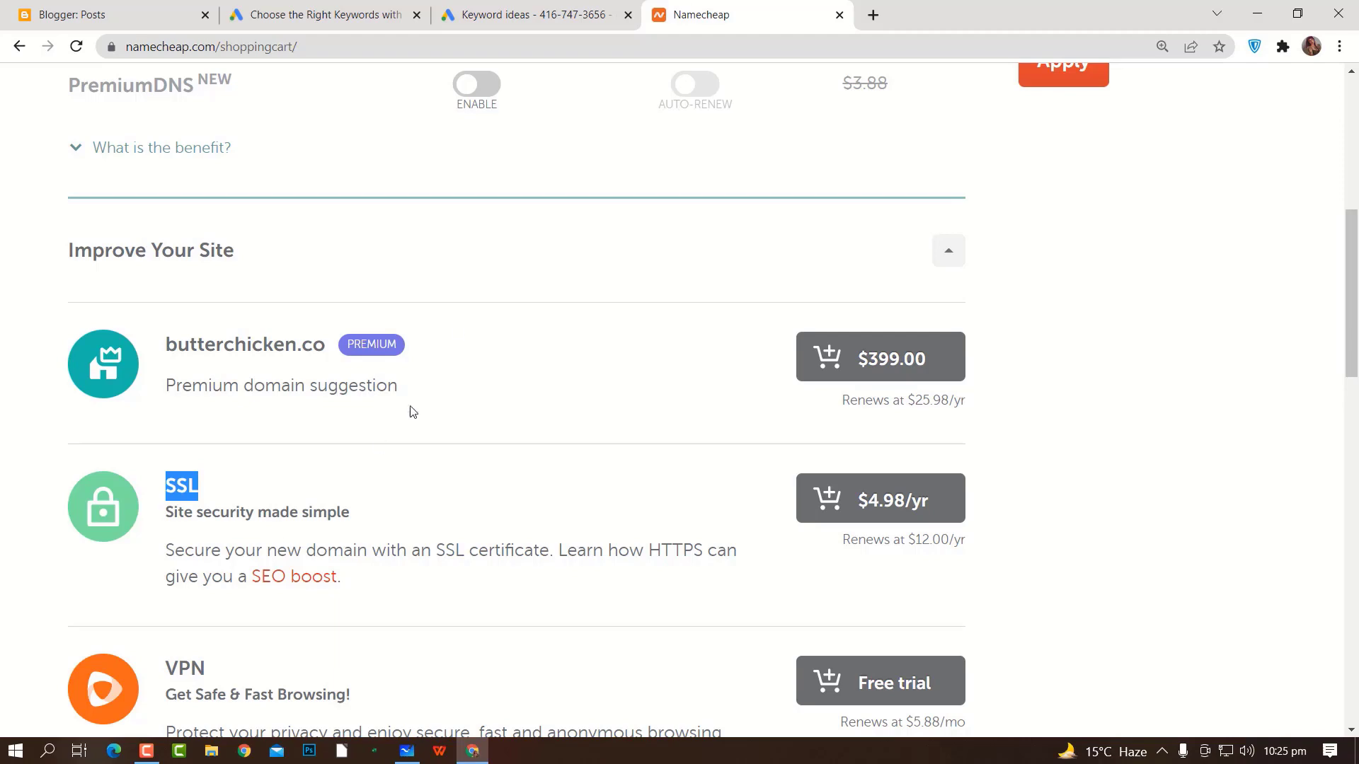
{"action": "left_click", "coordinate": [872, 14]}
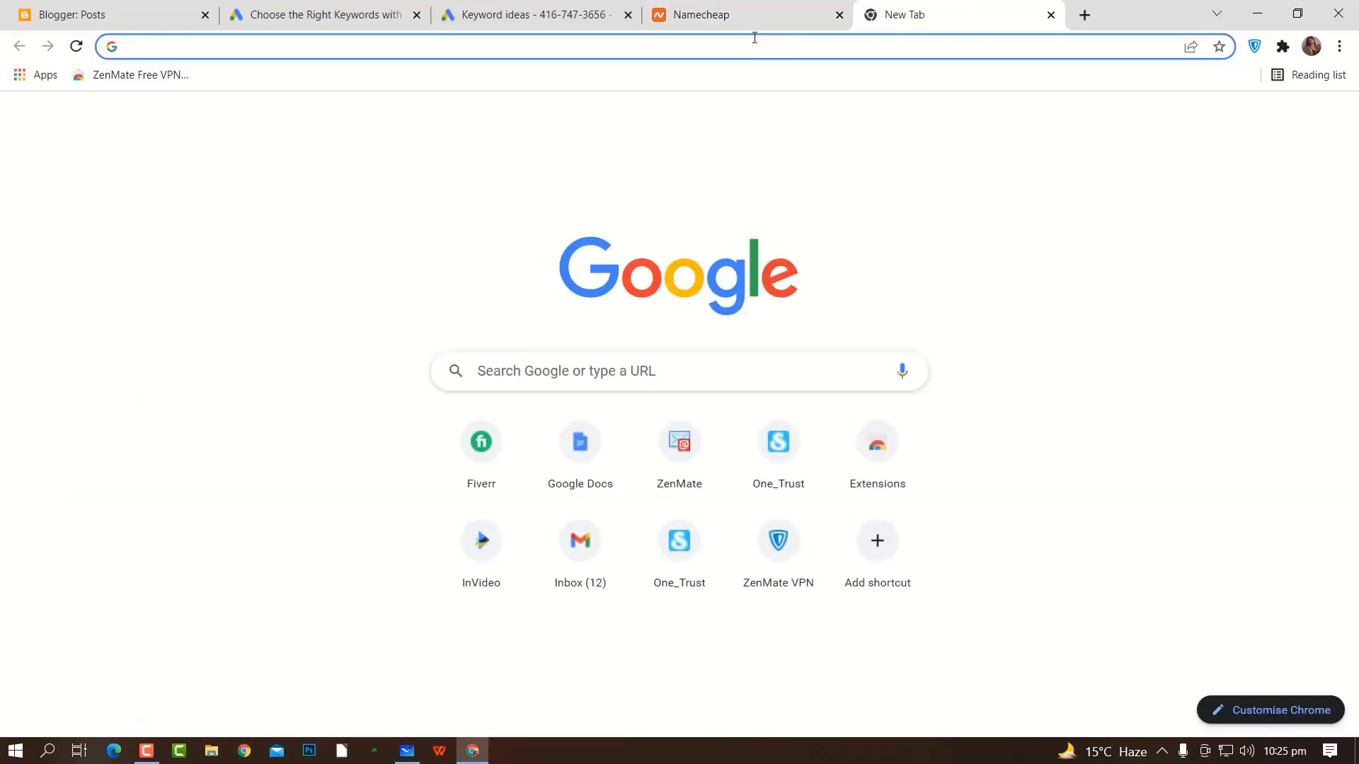
Load the express.pk website
{"action": "type", "text": "exp"}
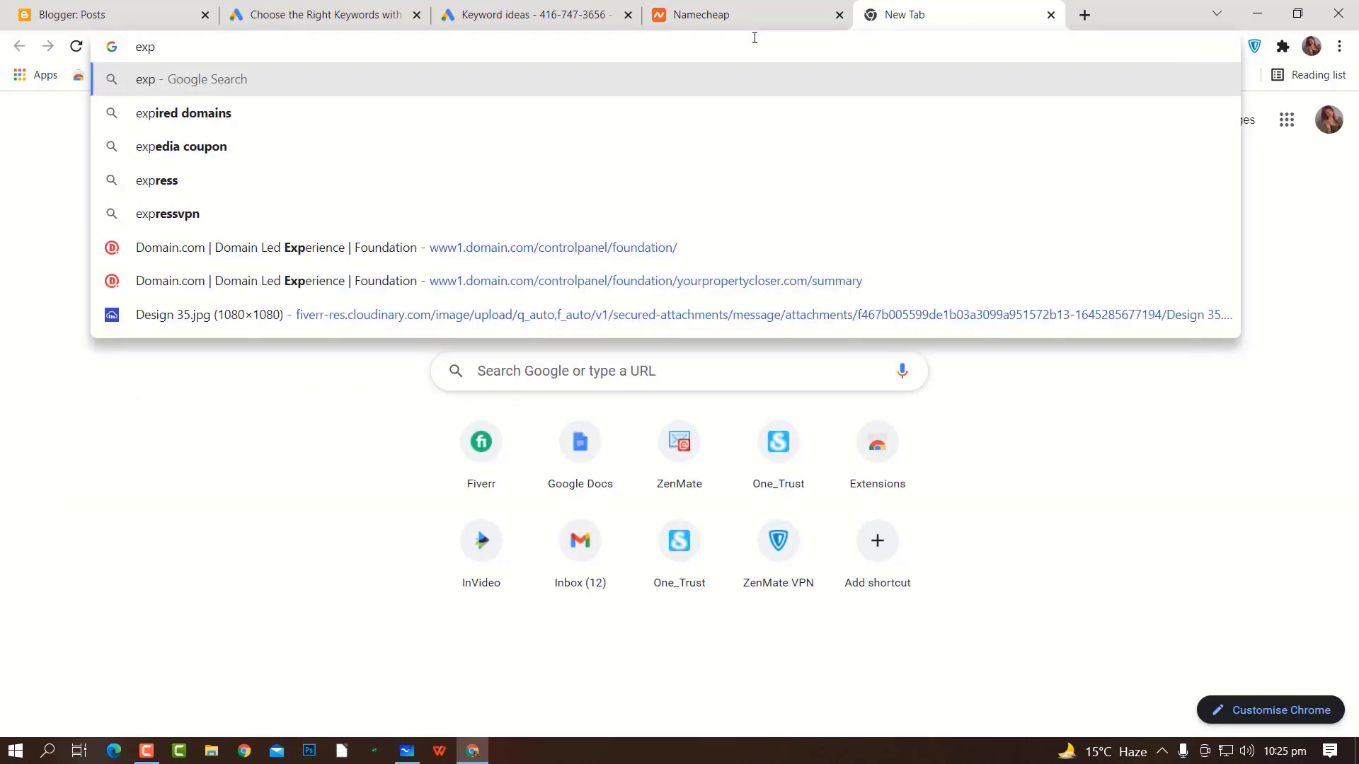
{"action": "key", "text": "Down"}
{"action": "key", "text": "Down"}
{"action": "key", "text": "Down"}
{"action": "type", "text": ".pk"}
{"action": "key", "text": "Return"}
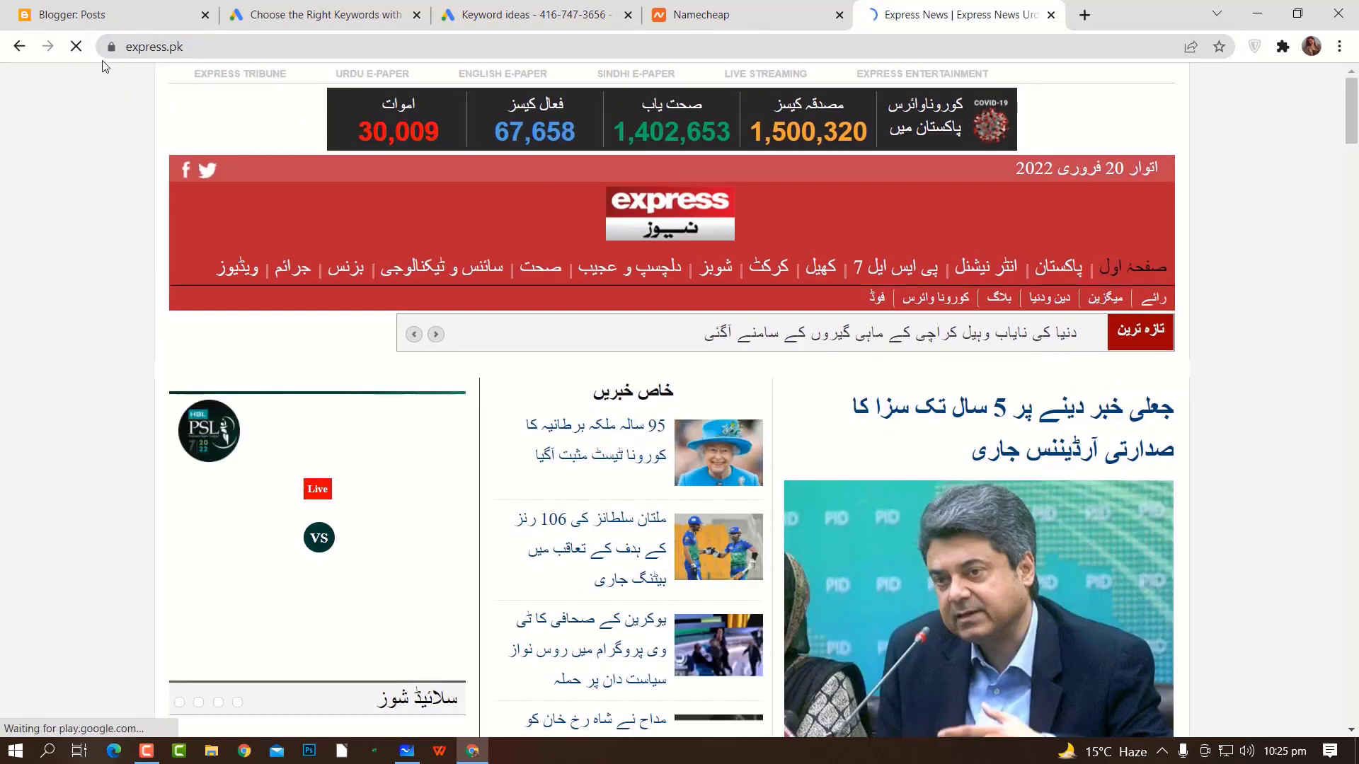
Zoom express.pk to 200% and view its site information and permission settings
{"action": "left_click", "coordinate": [110, 48]}
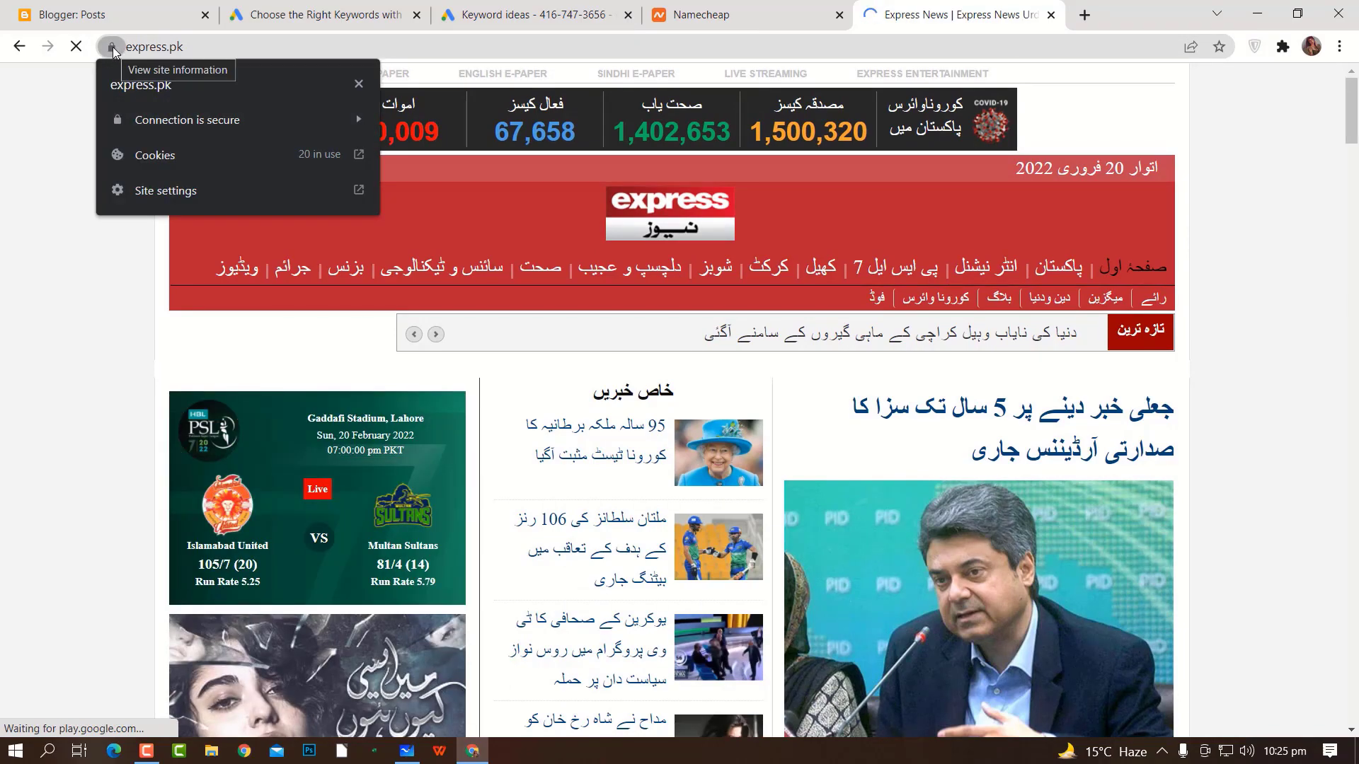
{"action": "key", "text": "ctrl+plus"}
{"action": "key", "text": "ctrl+plus"}
{"action": "key", "text": "ctrl+plus"}
{"action": "key", "text": "ctrl+plus"}
{"action": "key", "text": "ctrl+plus"}
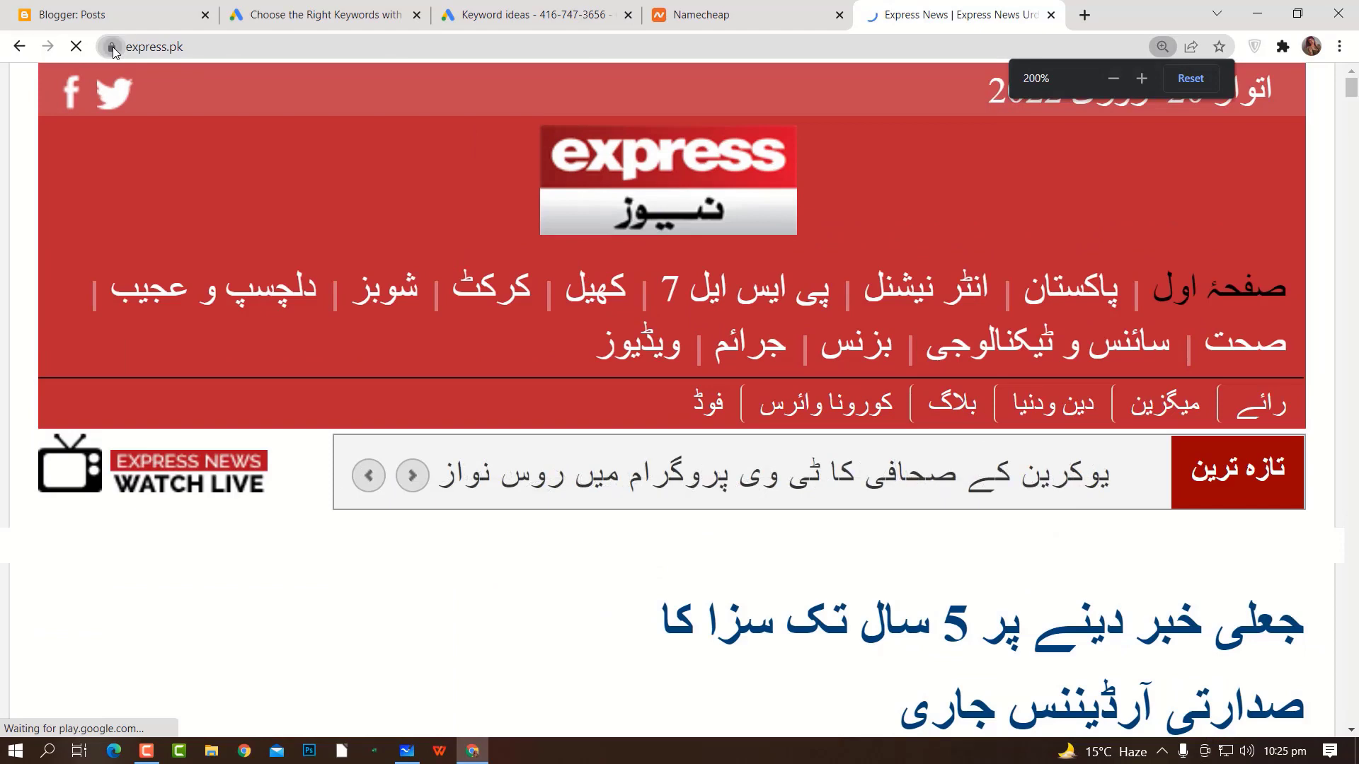
{"action": "left_click", "coordinate": [113, 47]}
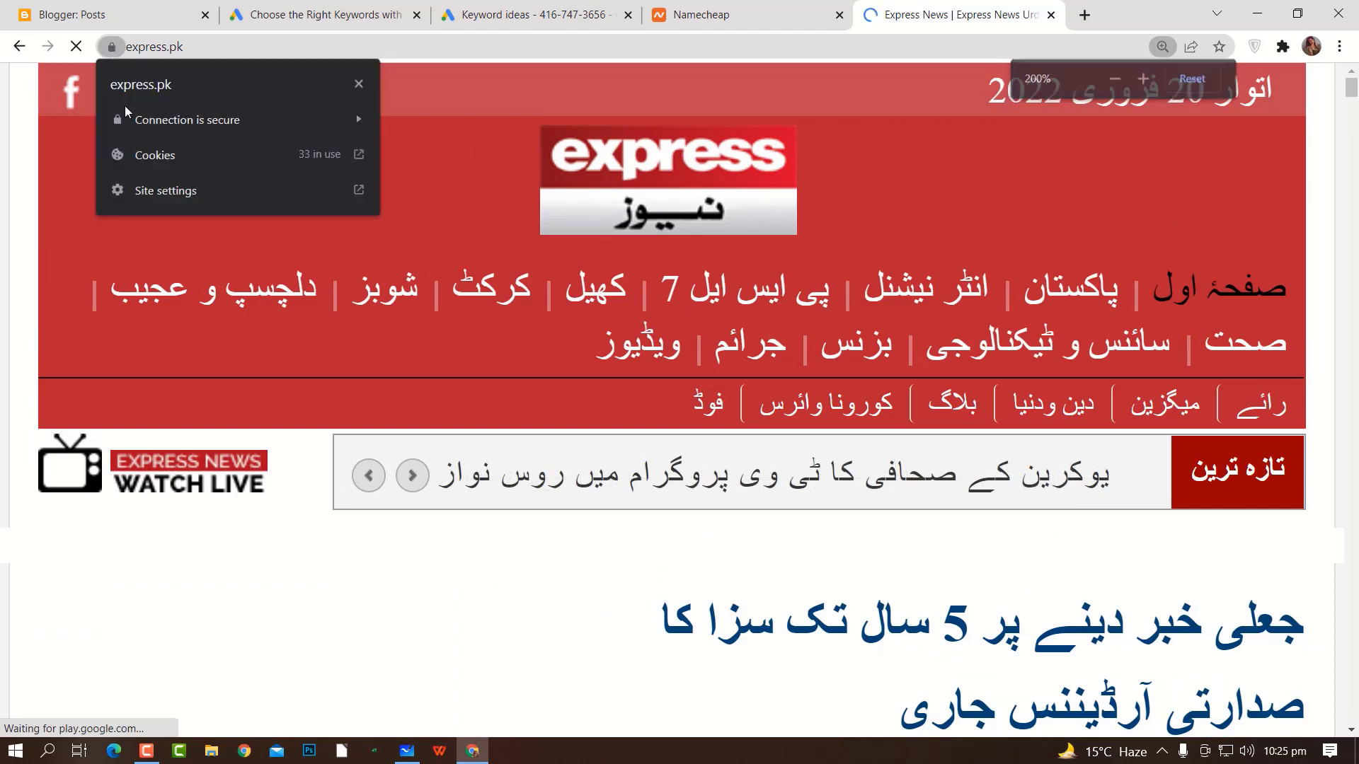
{"action": "left_click", "coordinate": [183, 189]}
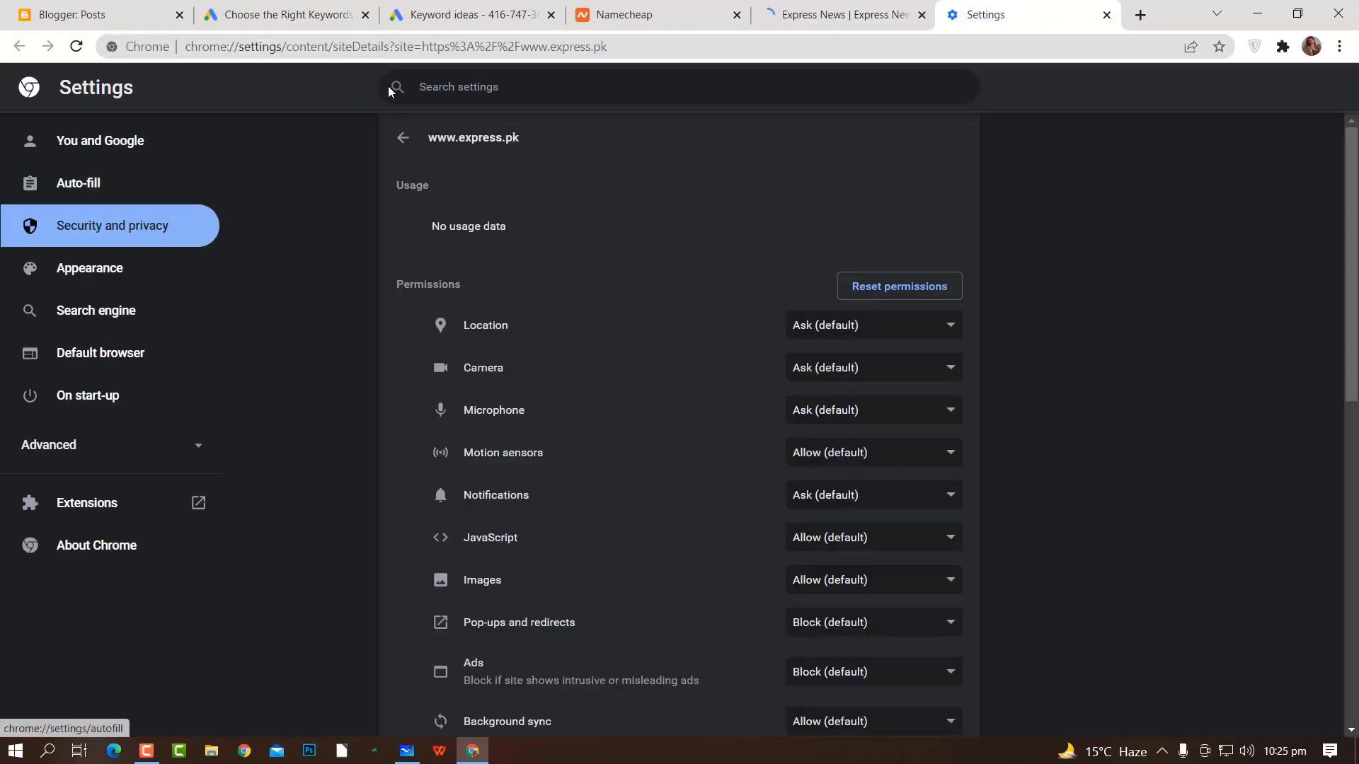
{"action": "left_click", "coordinate": [1106, 14]}
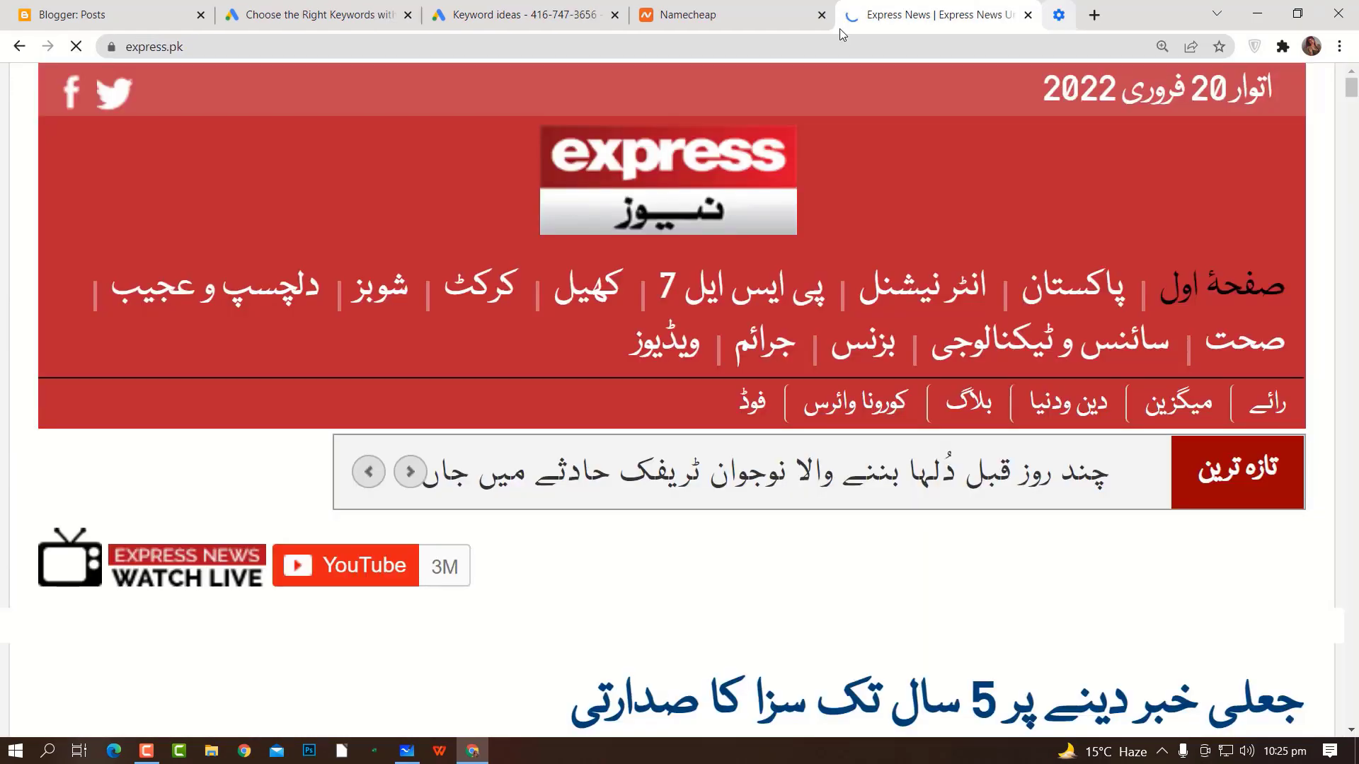
Inspect express.pk's valid certificate details and issuer chain, then return to the Namecheap cart
{"action": "left_click", "coordinate": [112, 47]}
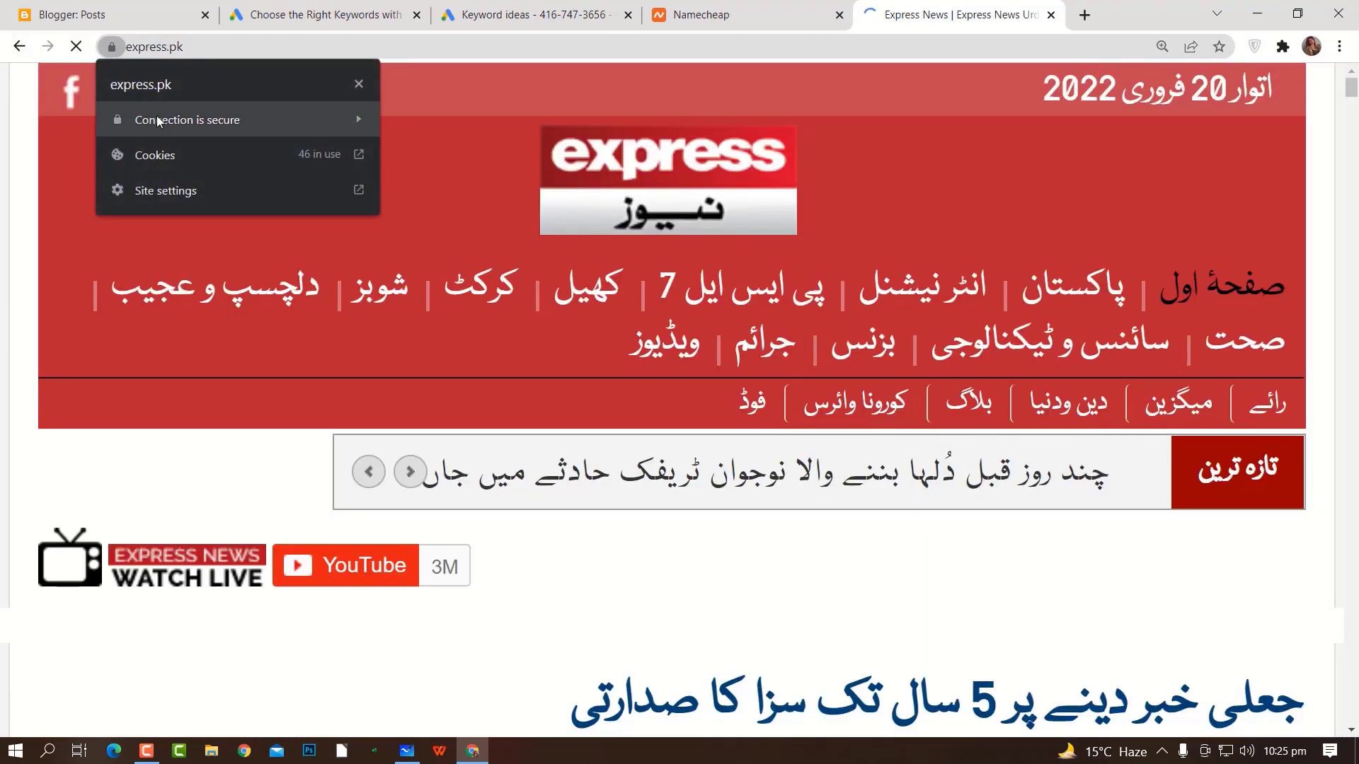
{"action": "left_click", "coordinate": [166, 121]}
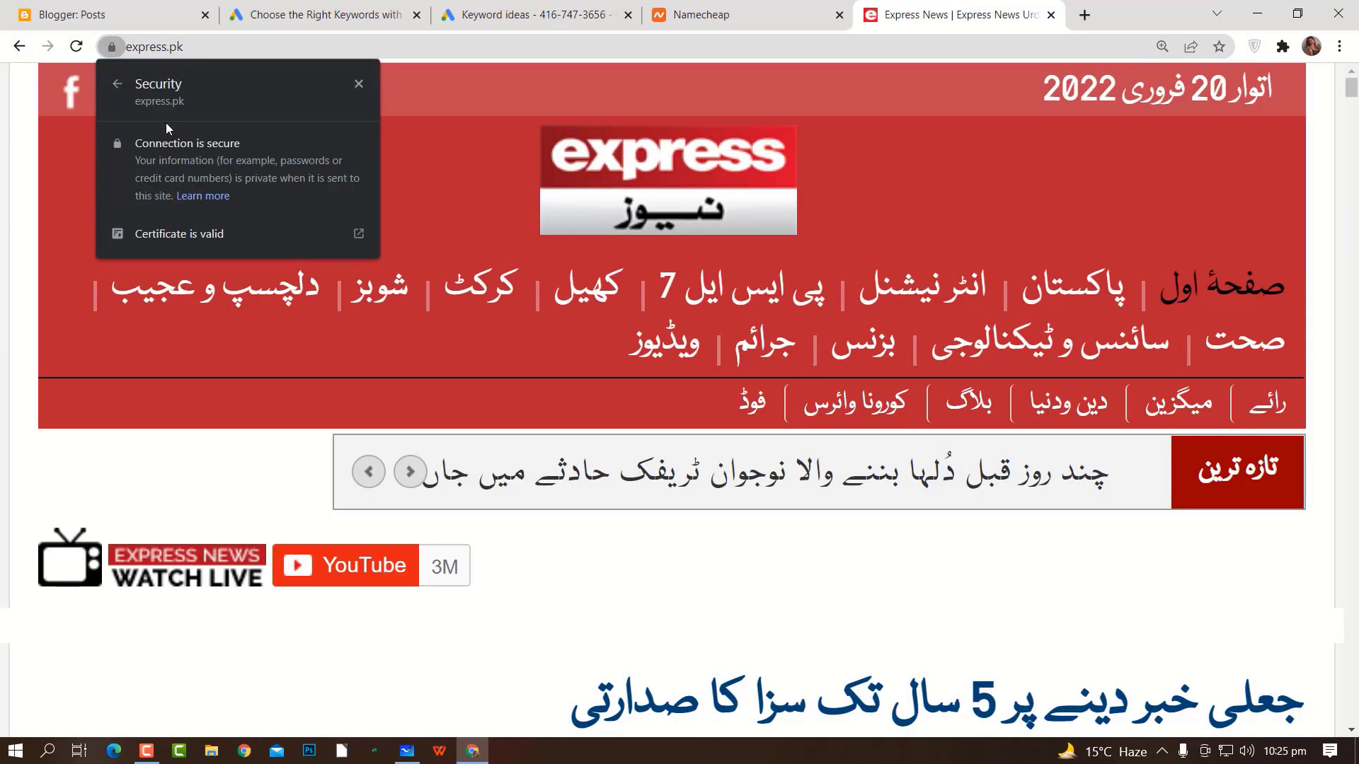
{"action": "left_click", "coordinate": [185, 240]}
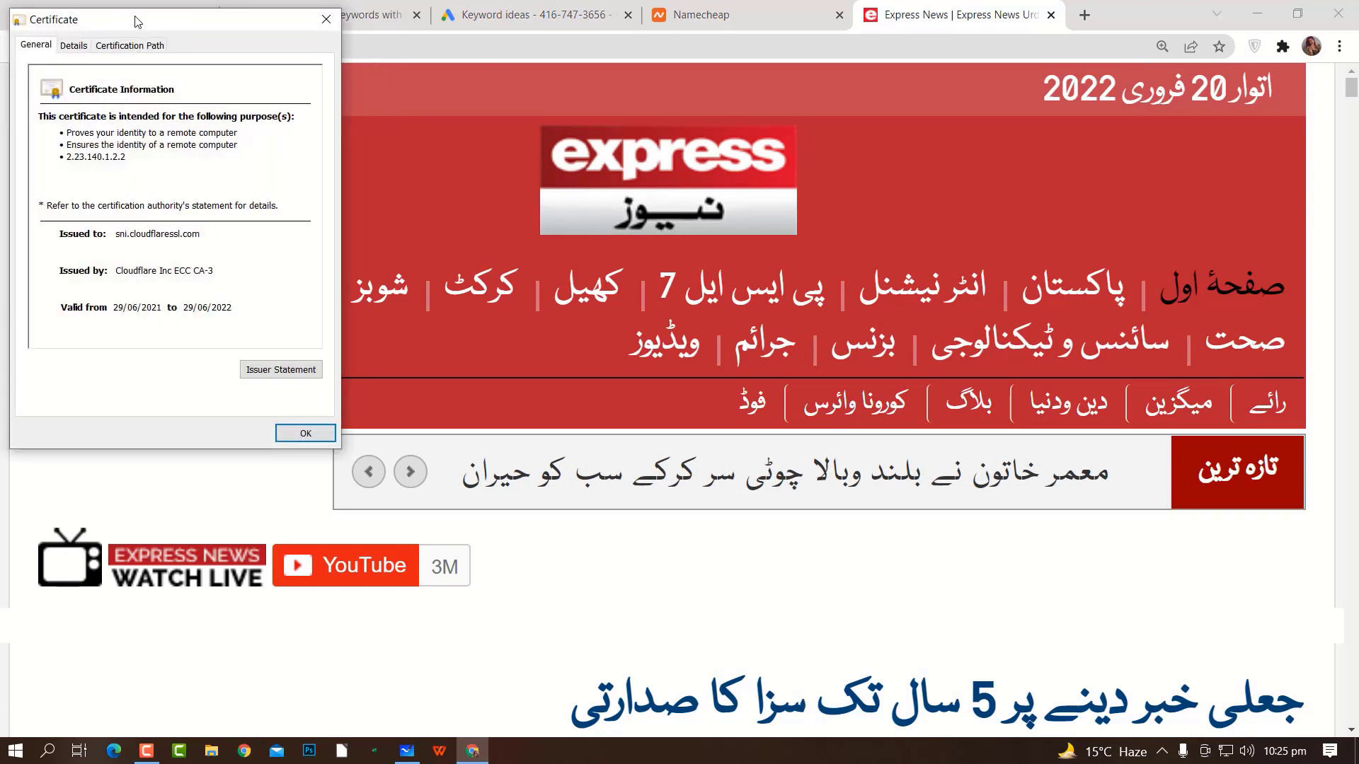
{"action": "left_click_drag", "start_coordinate": [144, 28], "coordinate": [696, 154]}
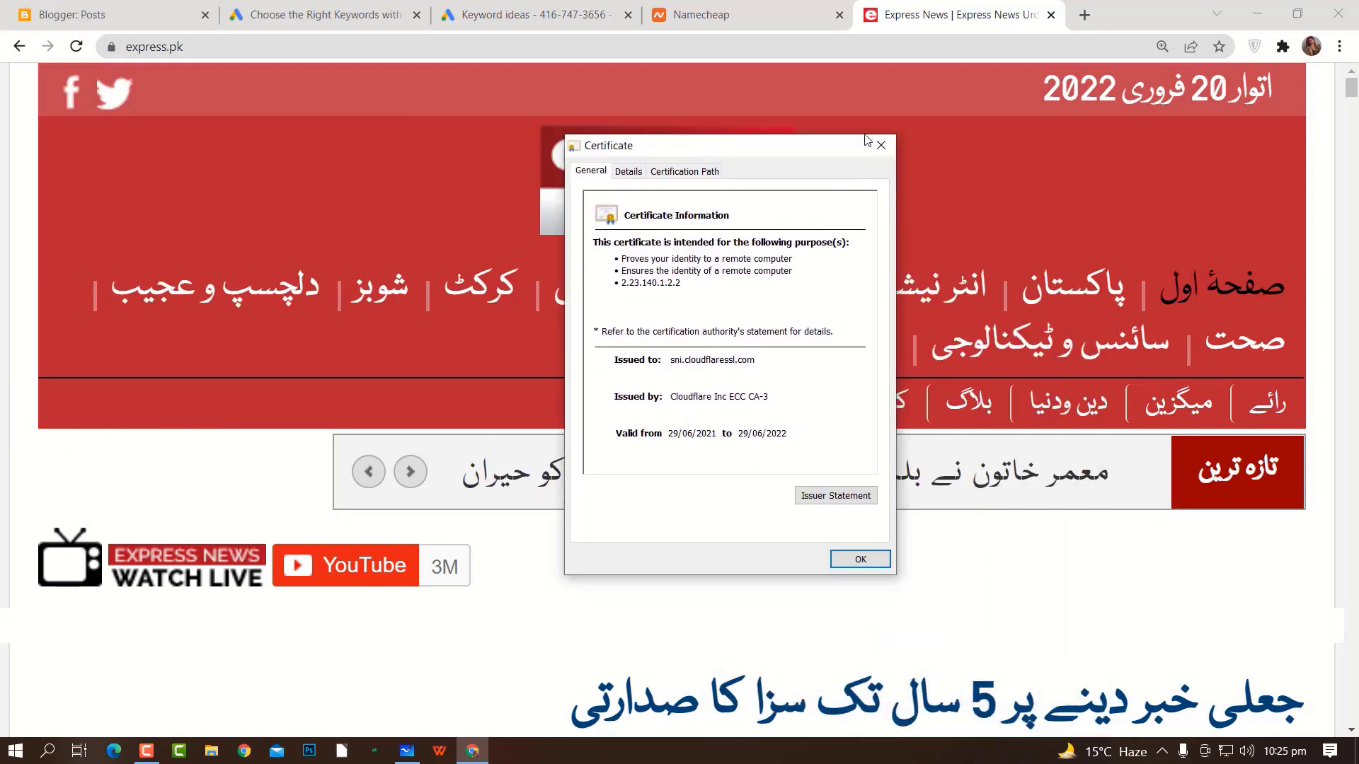
{"action": "left_click", "coordinate": [628, 171]}
{"action": "left_click", "coordinate": [697, 173]}
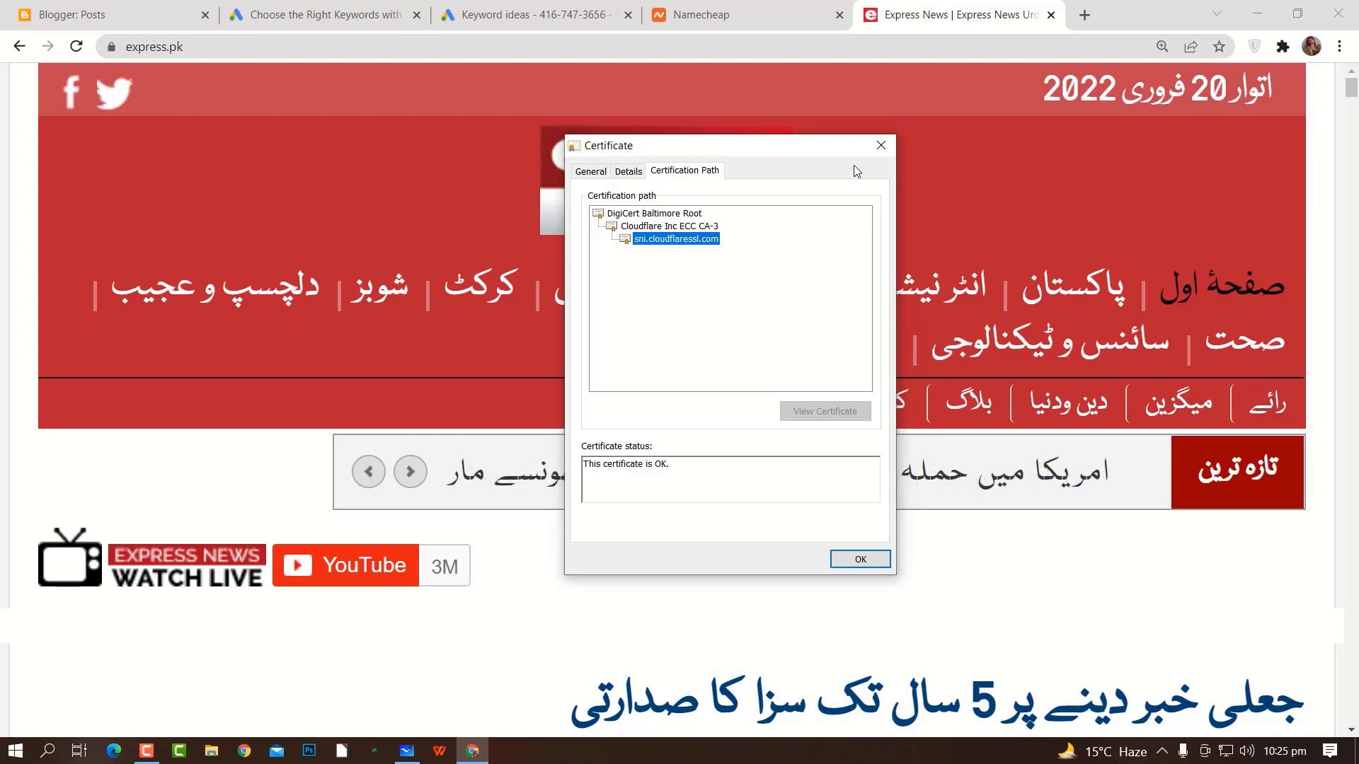
{"action": "left_click", "coordinate": [881, 145]}
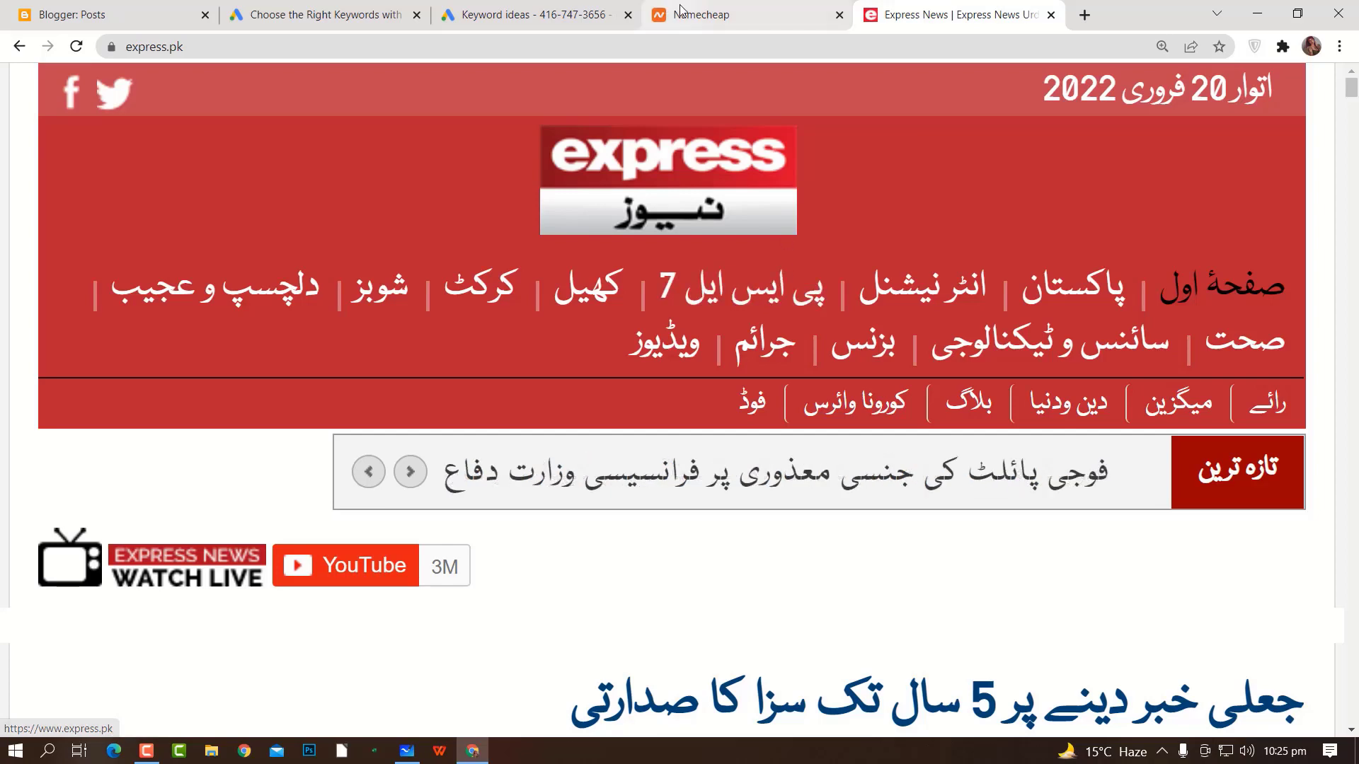
{"action": "left_click", "coordinate": [707, 15]}
Reset the zoom to 100% and check out the $9.16 mensfastion.com order
{"action": "left_click", "coordinate": [175, 487]}
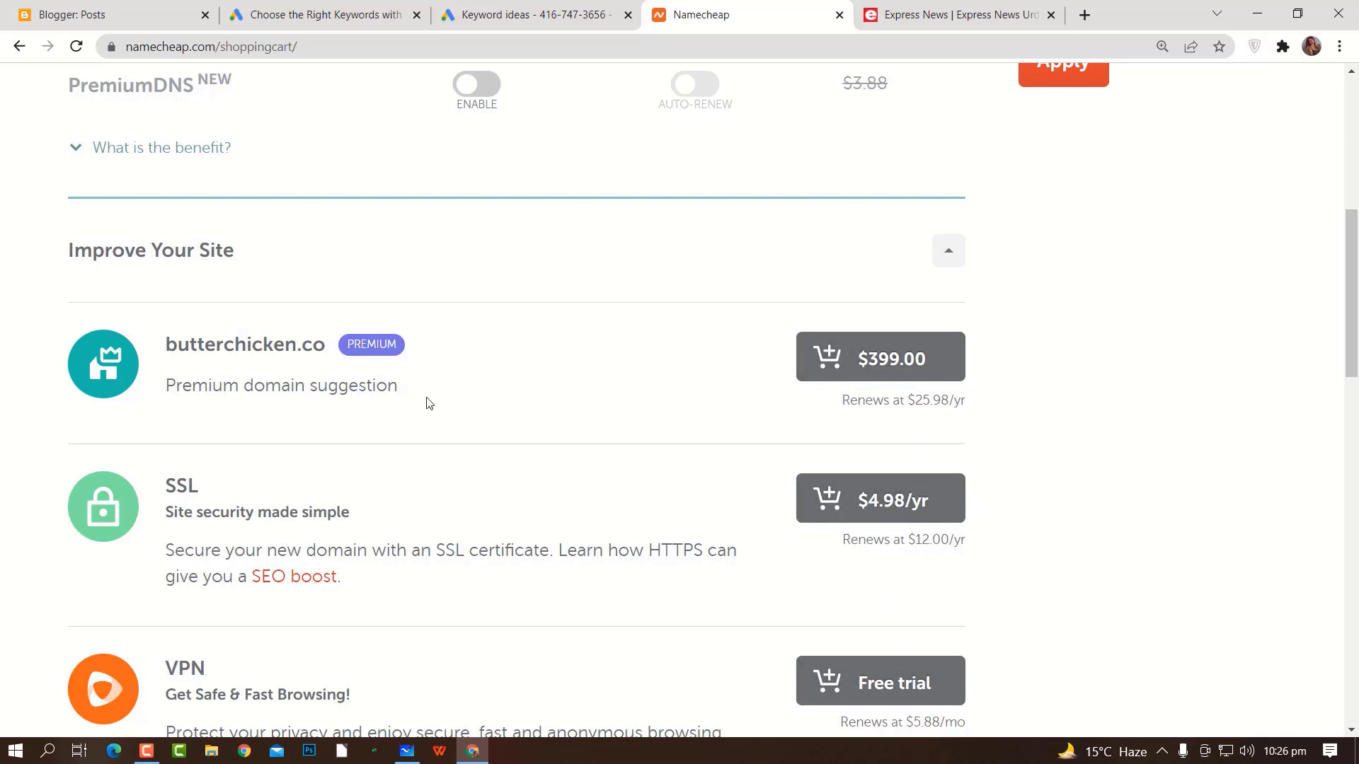
{"action": "key", "text": "ctrl+minus"}
{"action": "key", "text": "ctrl+minus"}
{"action": "key", "text": "ctrl+minus"}
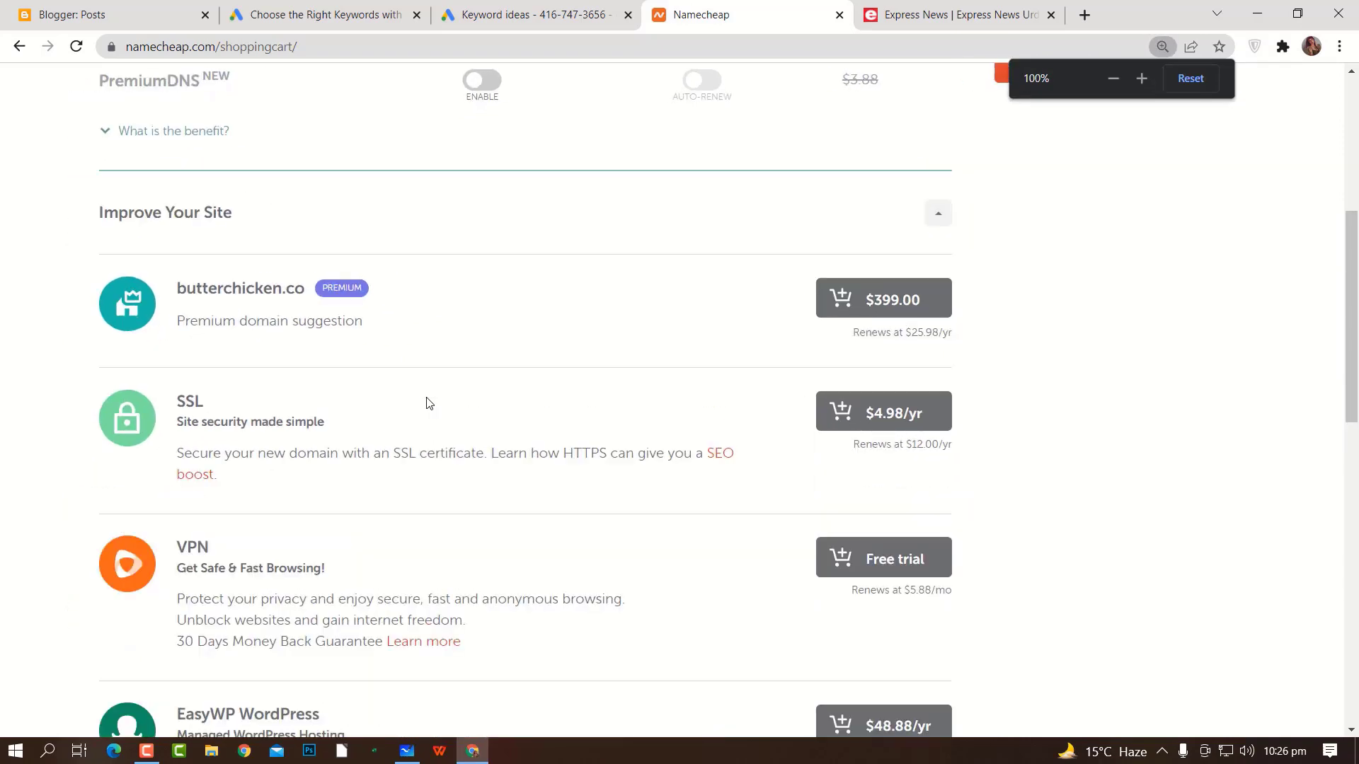
{"action": "scroll", "coordinate": [426, 399], "scroll_direction": "up", "scroll_amount": 5}
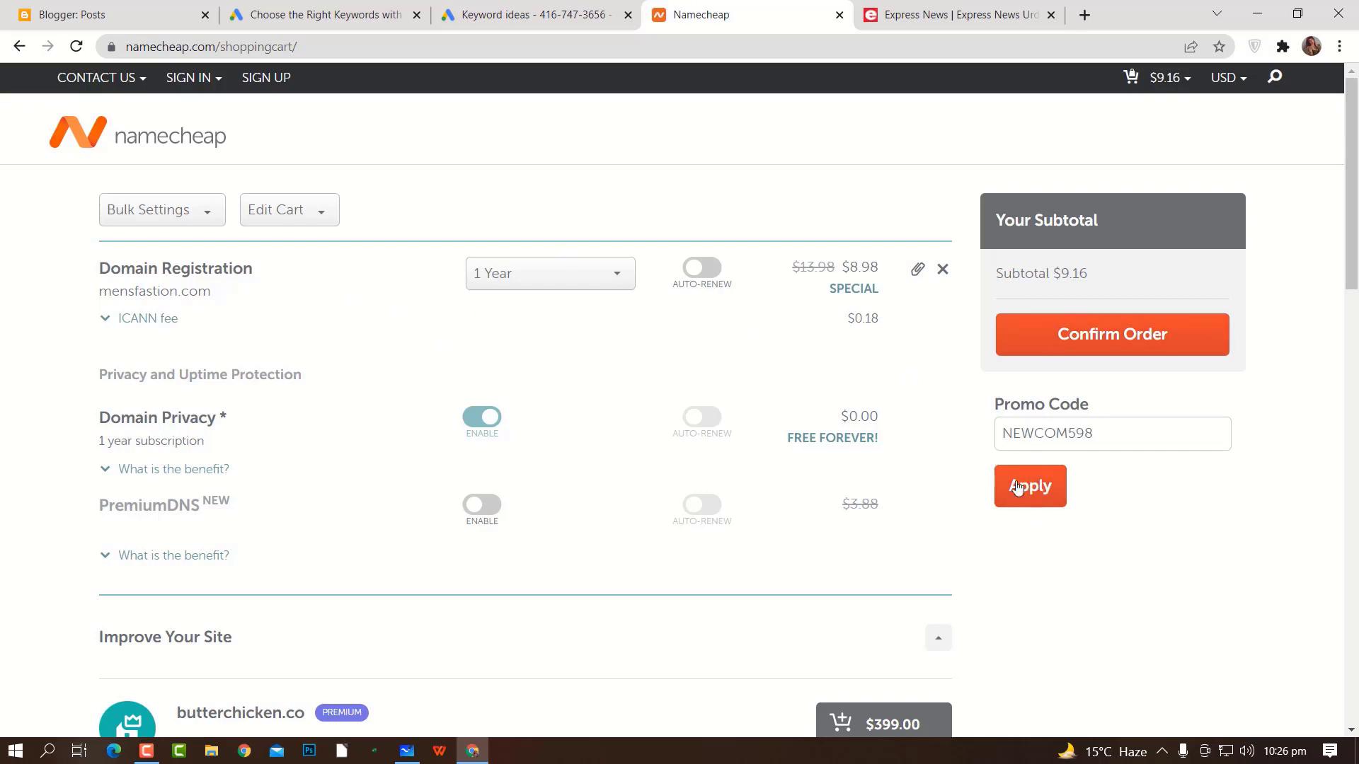
{"action": "left_click", "coordinate": [1119, 345]}
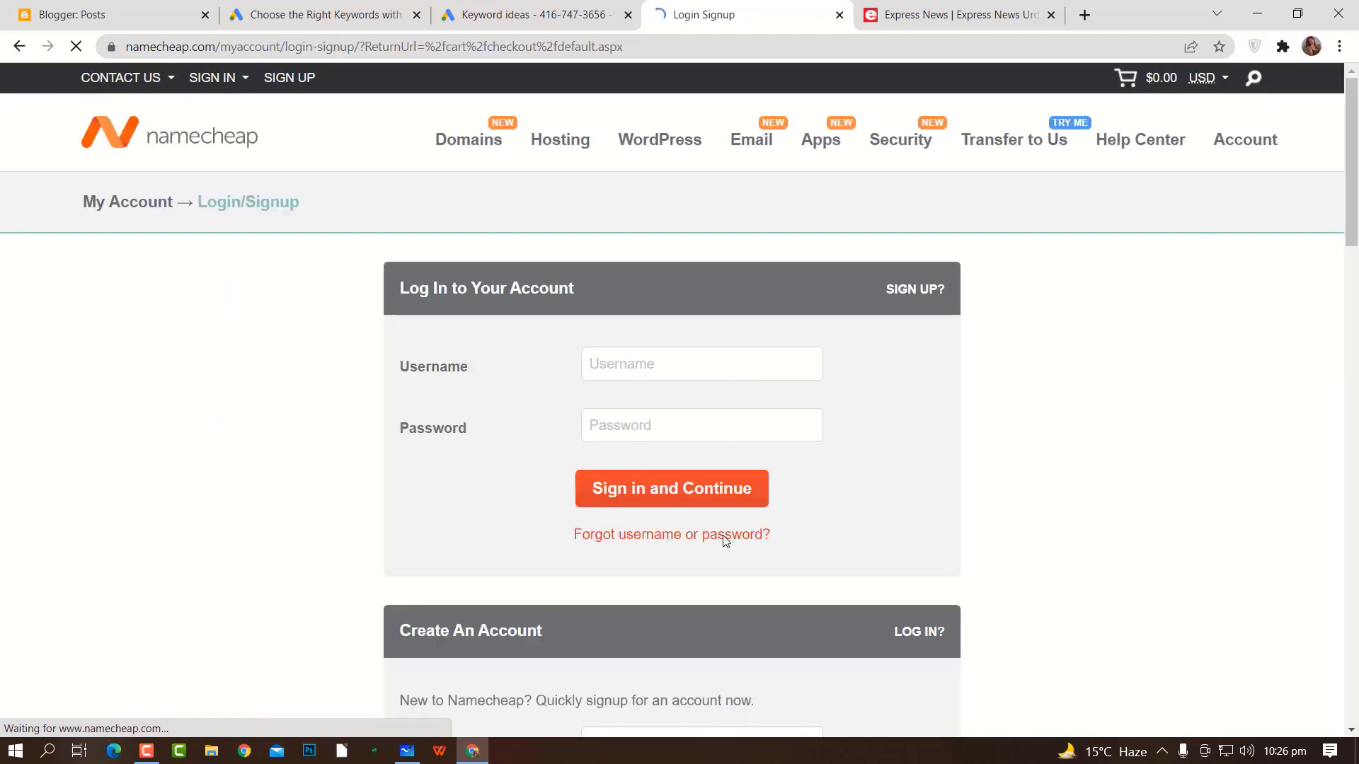
Trim the address to namecheap.com, load the homepage and go to the Account login page
{"action": "scroll", "coordinate": [732, 334], "scroll_direction": "down", "scroll_amount": 4}
{"action": "scroll", "coordinate": [986, 285], "scroll_direction": "up", "scroll_amount": 1}
{"action": "scroll", "coordinate": [986, 285], "scroll_direction": "up", "scroll_amount": 3}
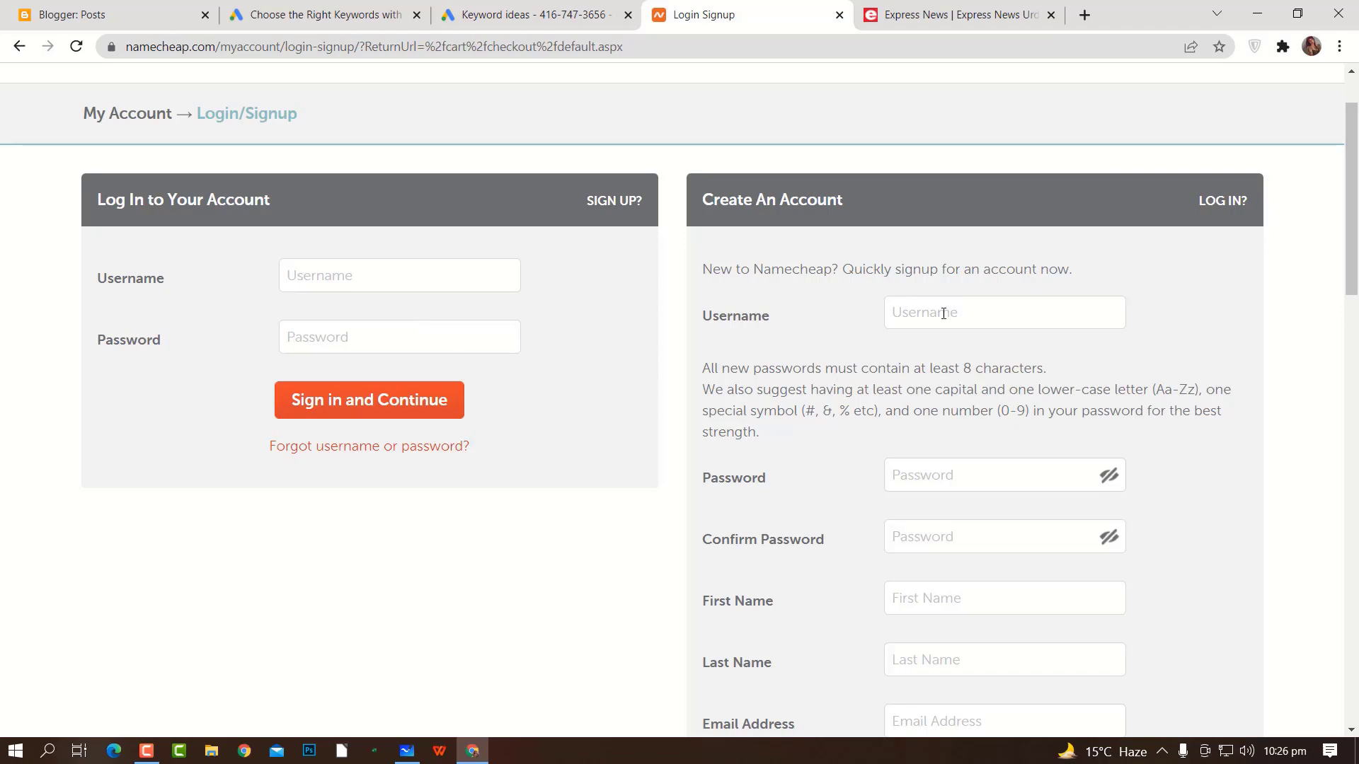
{"action": "scroll", "coordinate": [949, 598], "scroll_direction": "down", "scroll_amount": 2}
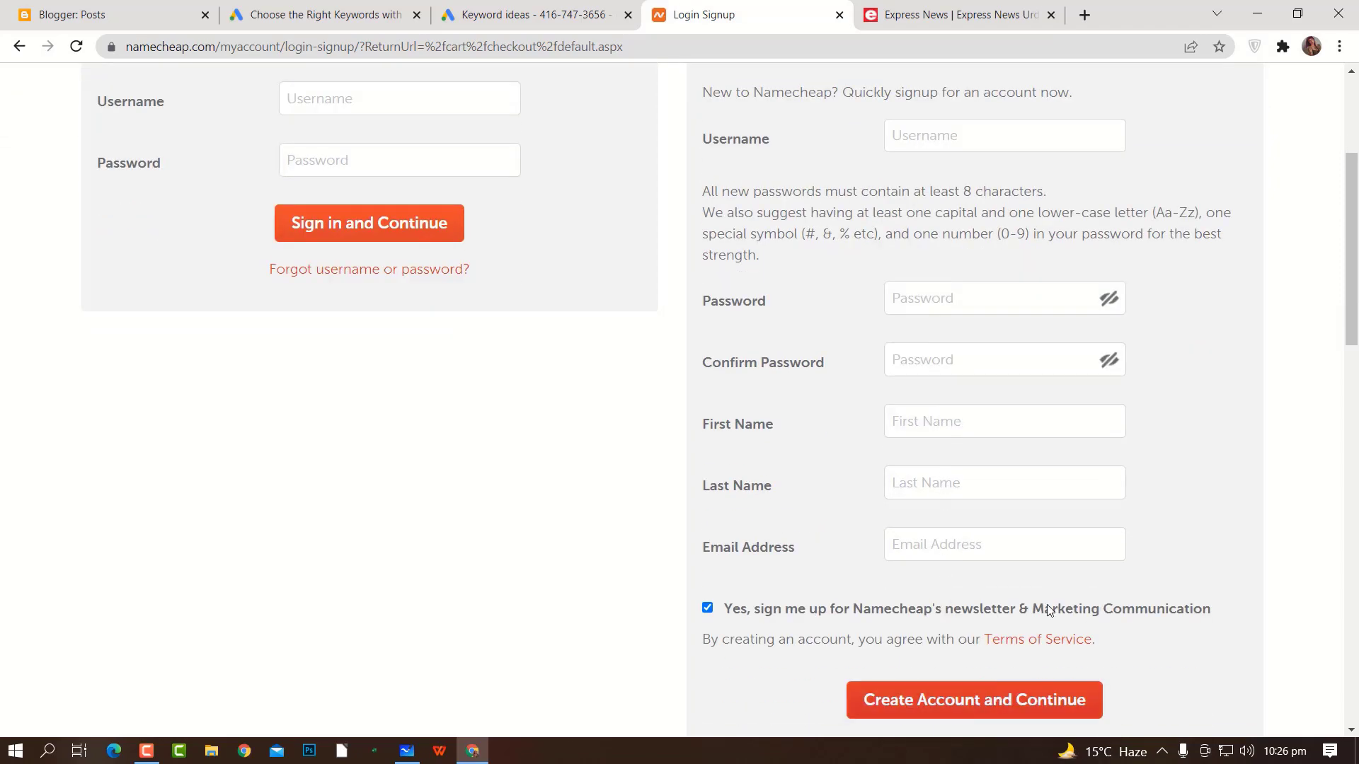
{"action": "scroll", "coordinate": [1128, 394], "scroll_direction": "up", "scroll_amount": 4}
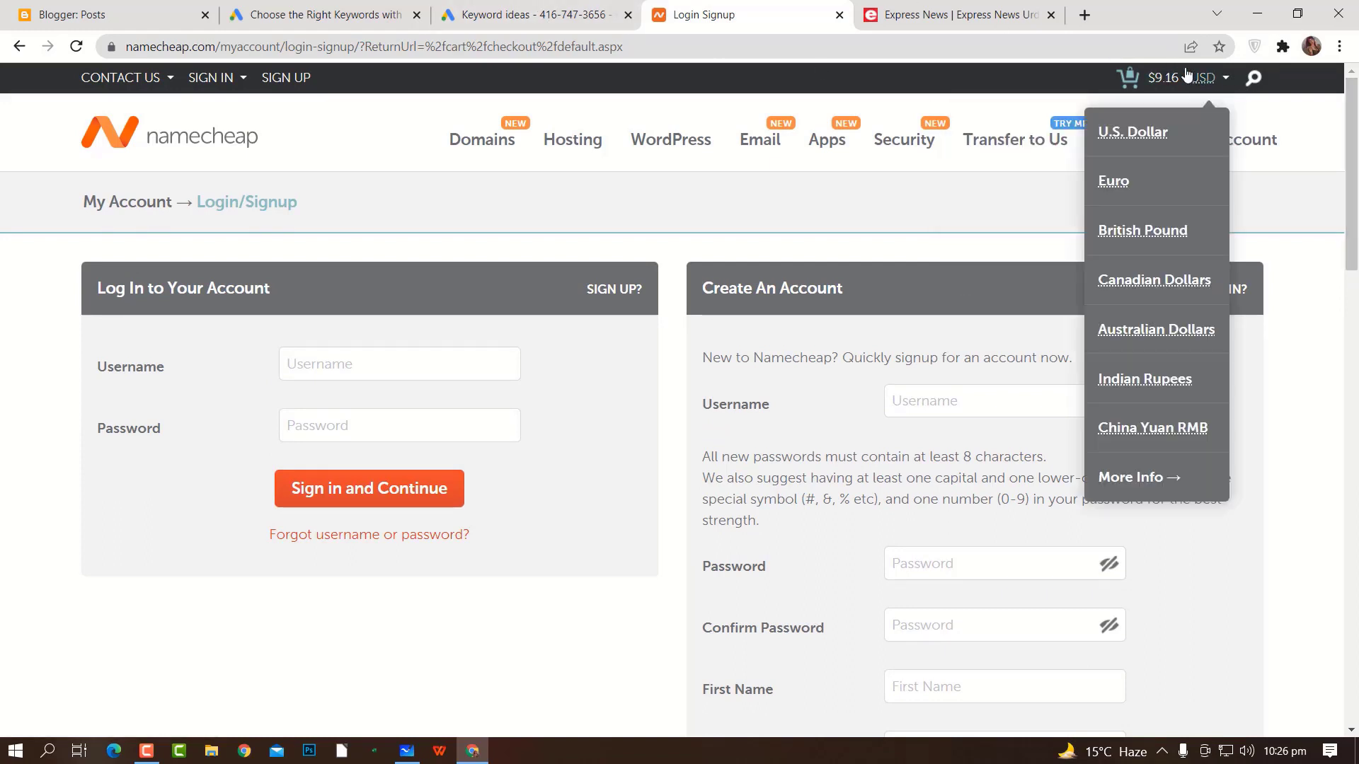
{"action": "left_click_drag", "start_coordinate": [221, 48], "coordinate": [980, 54]}
{"action": "key", "text": "BackSpace"}
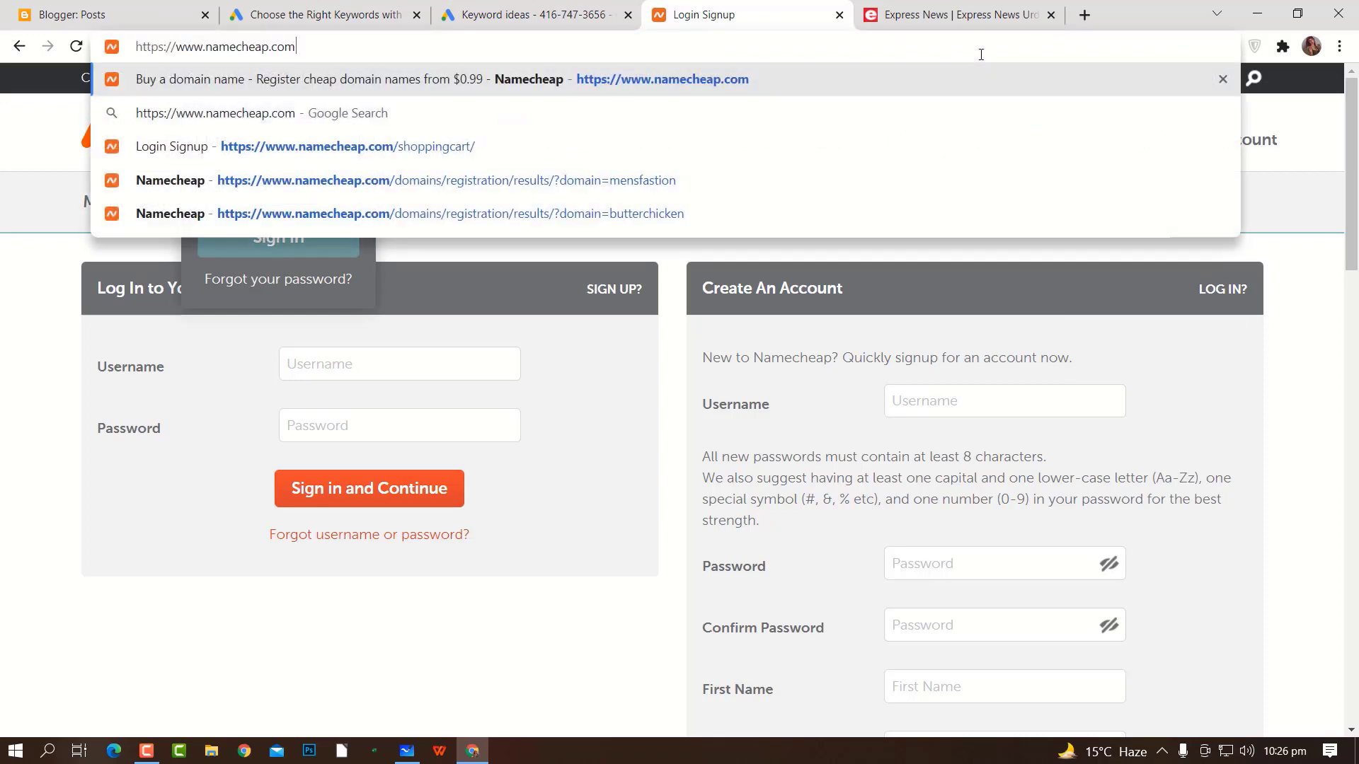
{"action": "key", "text": "Return"}
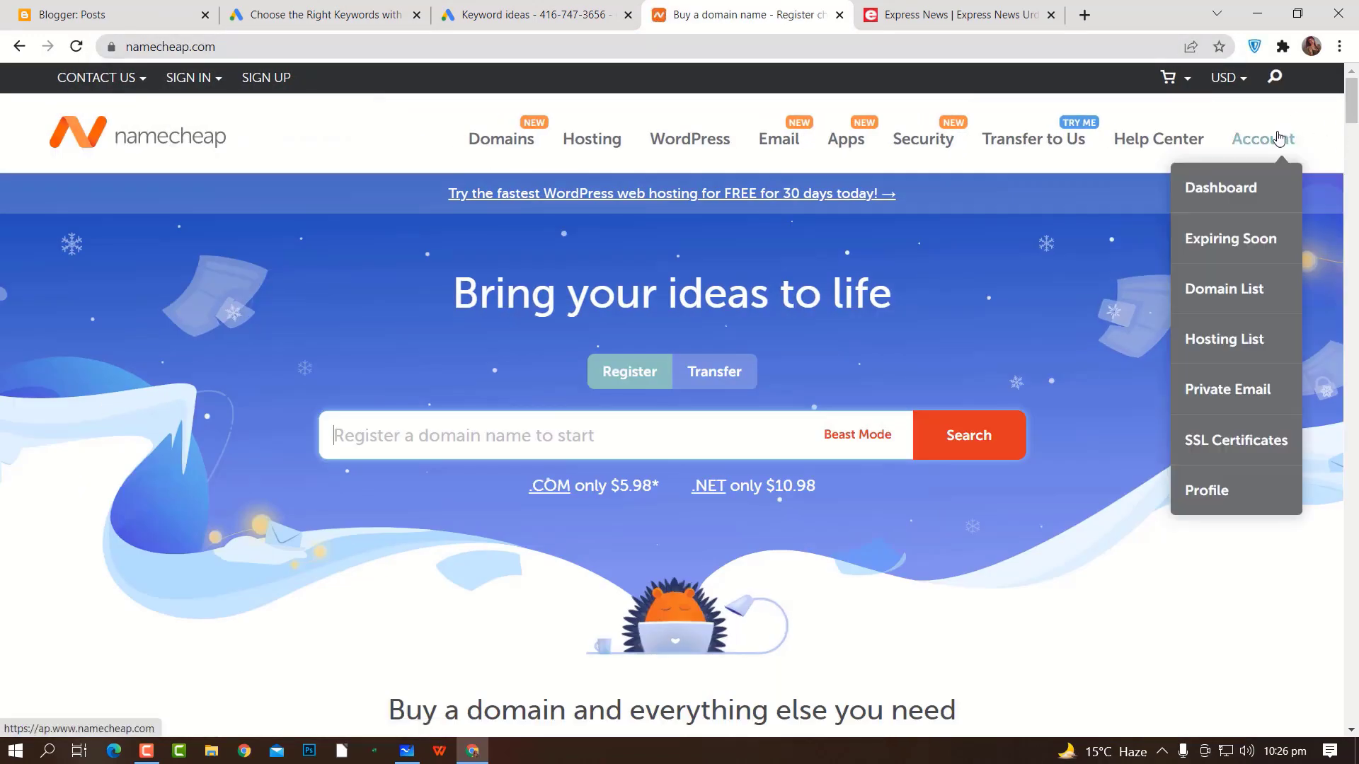
{"action": "left_click", "coordinate": [1244, 149]}
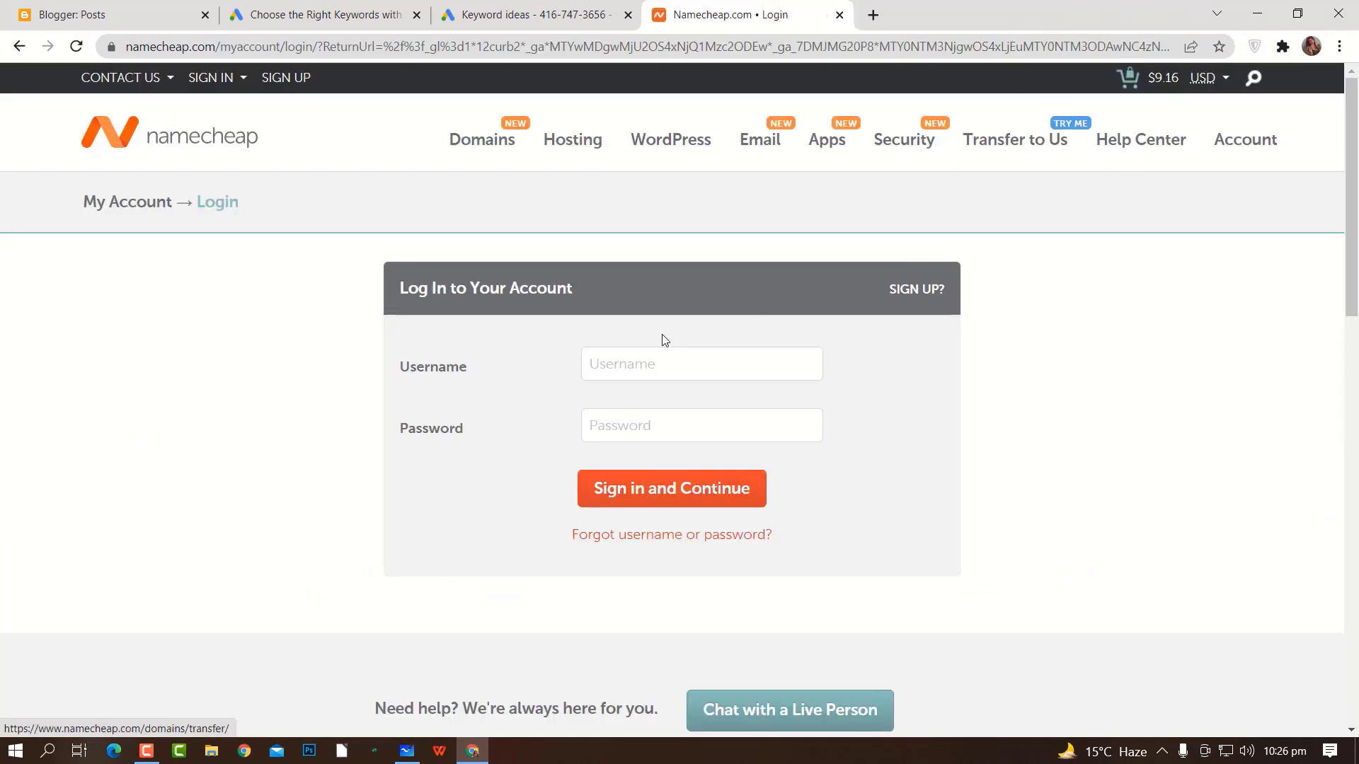
Enter the account username and password and submit the login
{"action": "left_click", "coordinate": [653, 361]}
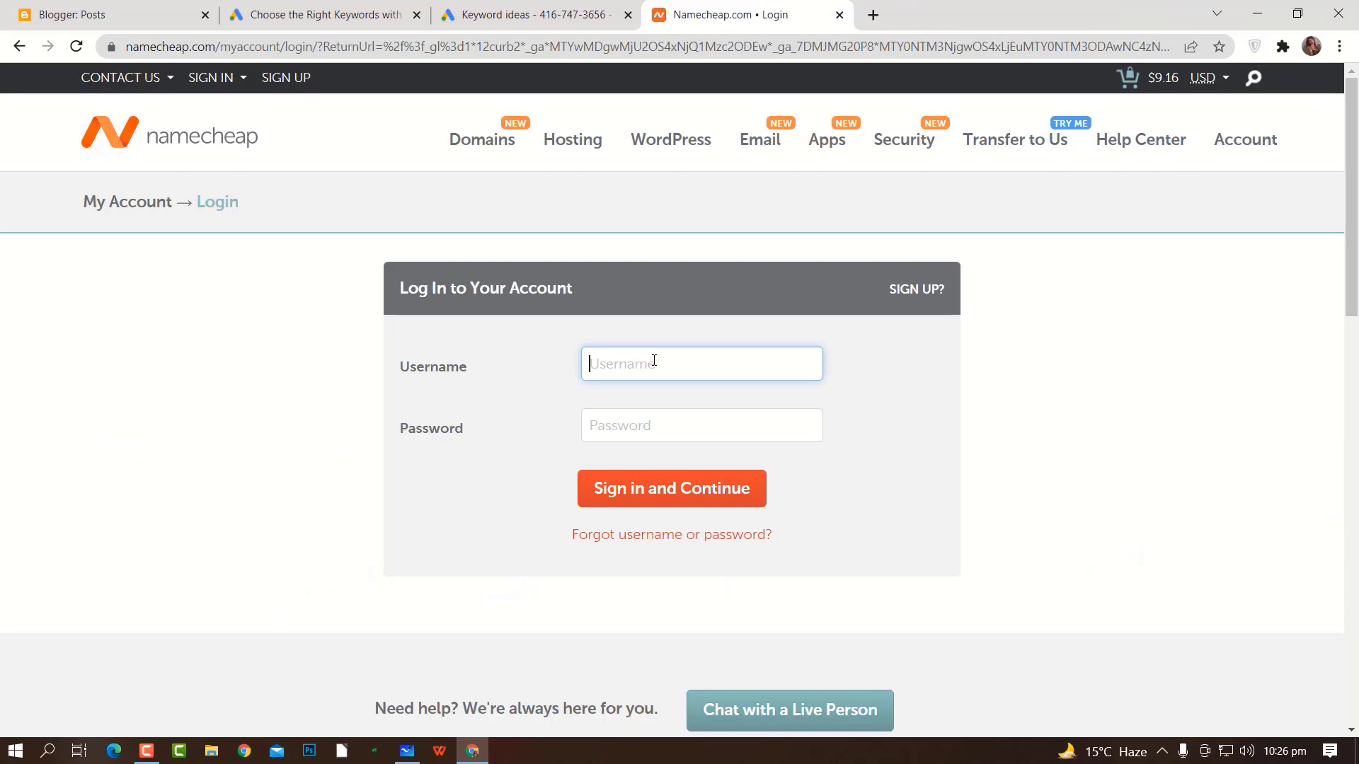
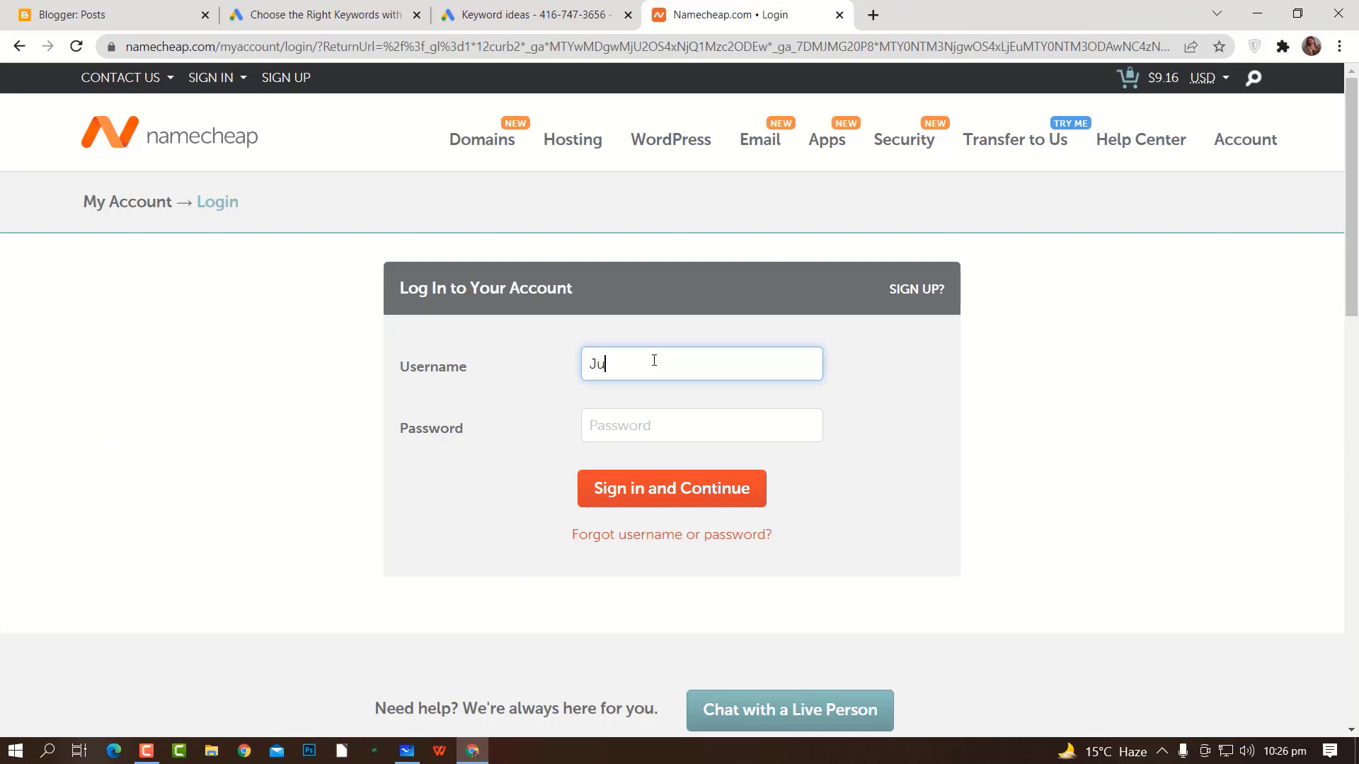
{"action": "left_click", "coordinate": [665, 424]}
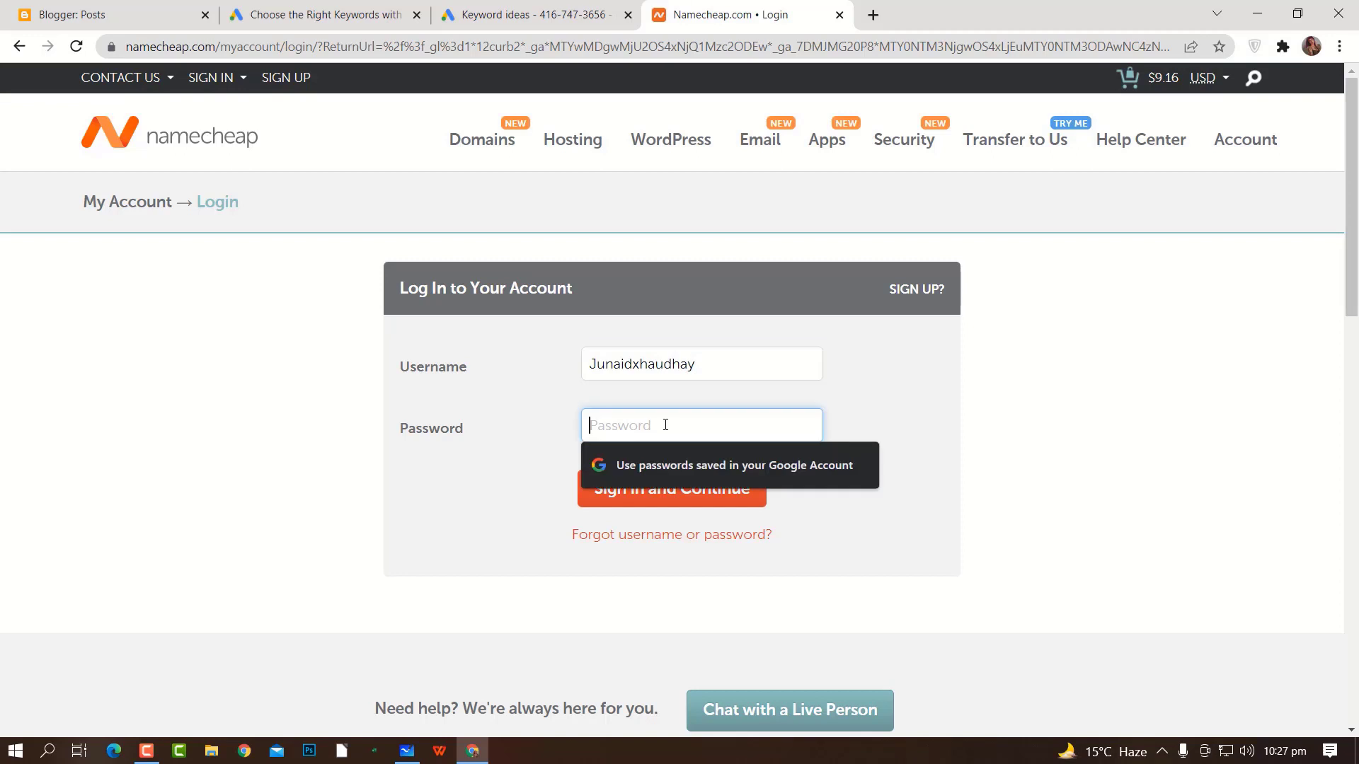
{"action": "type", "text": "********"}
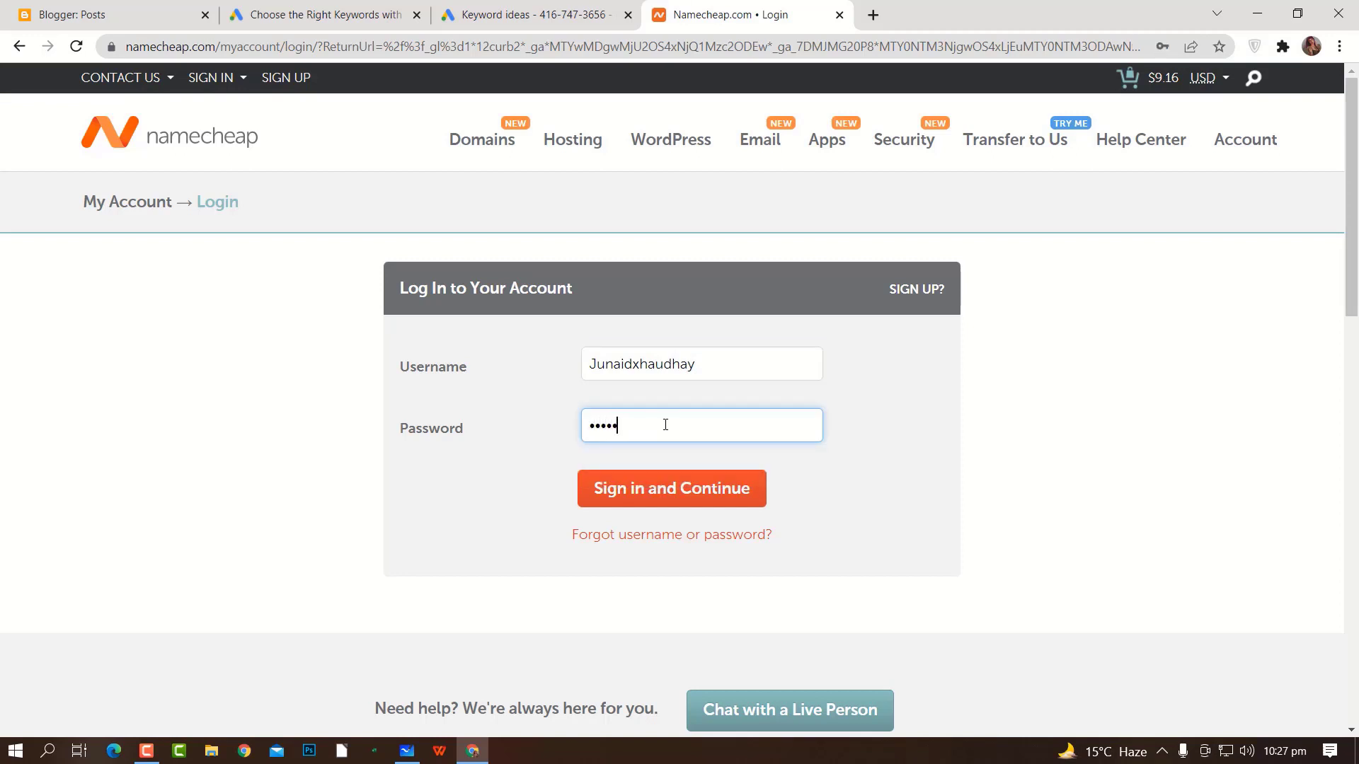
{"action": "type", "text": "******"}
{"action": "key", "text": "Return"}
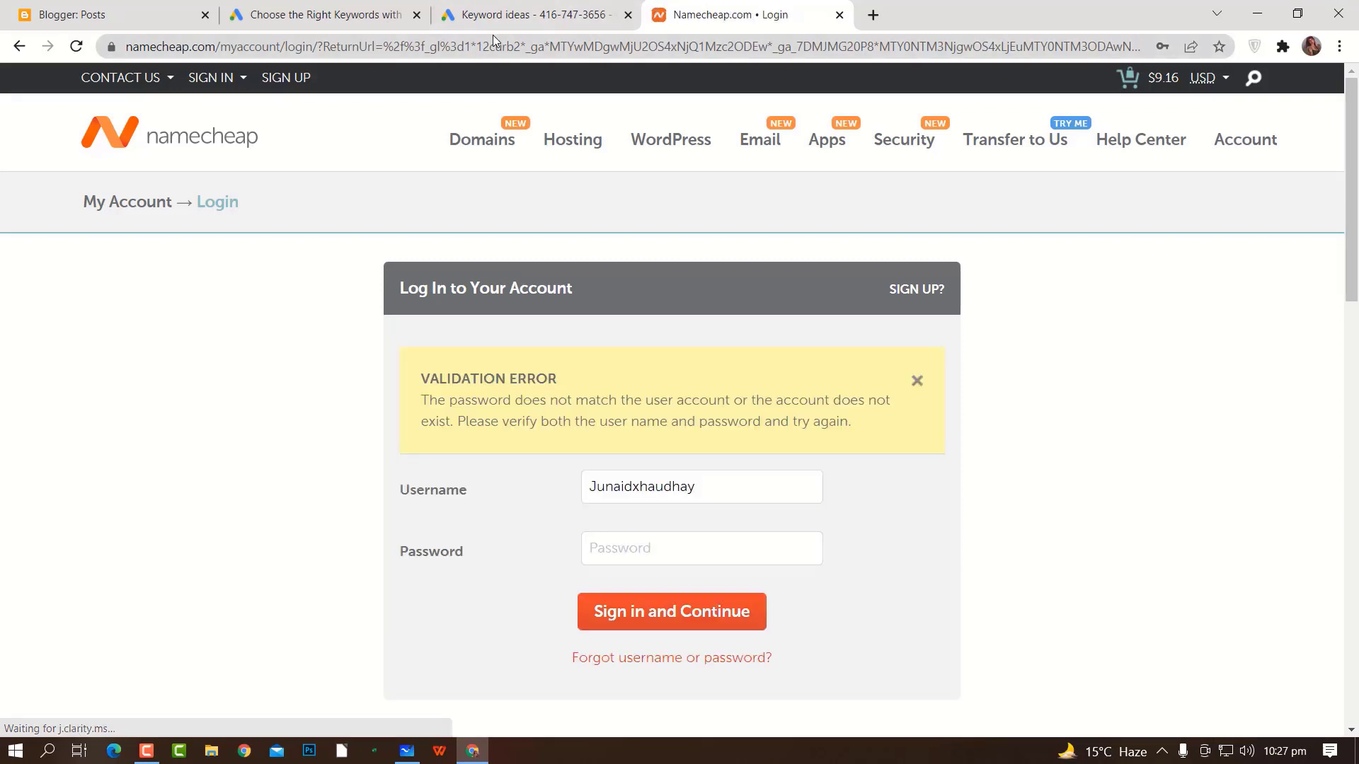
Correct the mistyped end of the username, re-enter the password and sign in again
{"action": "left_click", "coordinate": [680, 551]}
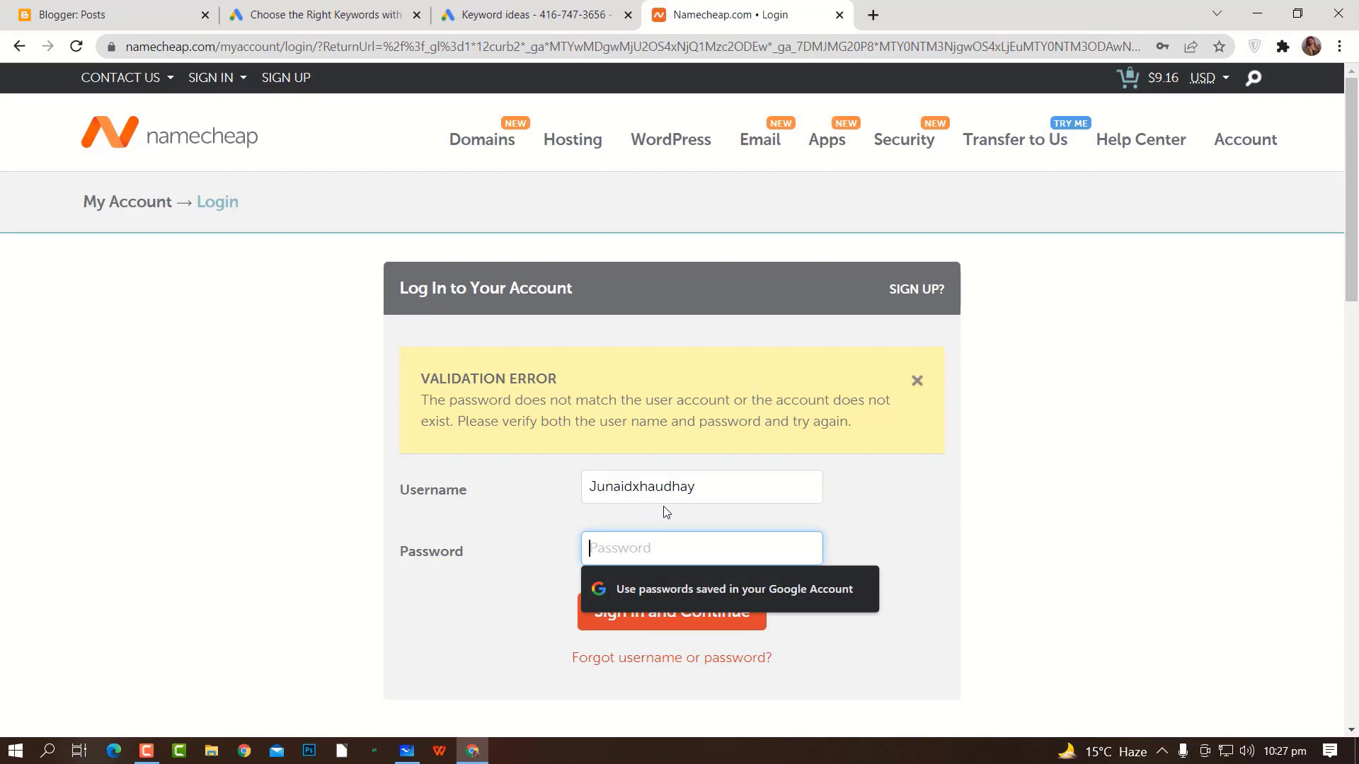
{"action": "left_click", "coordinate": [686, 488]}
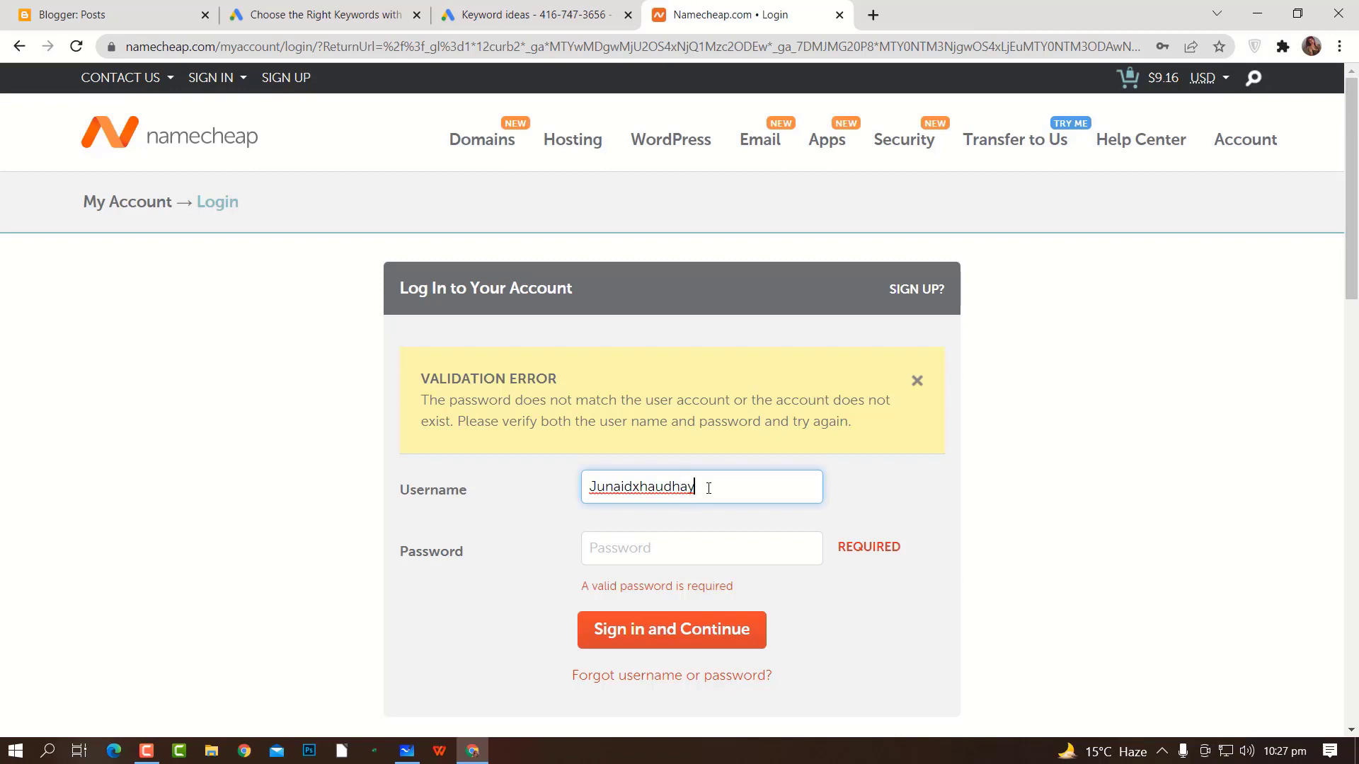
{"action": "key", "text": "BackSpace"}
{"action": "key", "text": "BackSpace"}
{"action": "type", "text": "ary"}
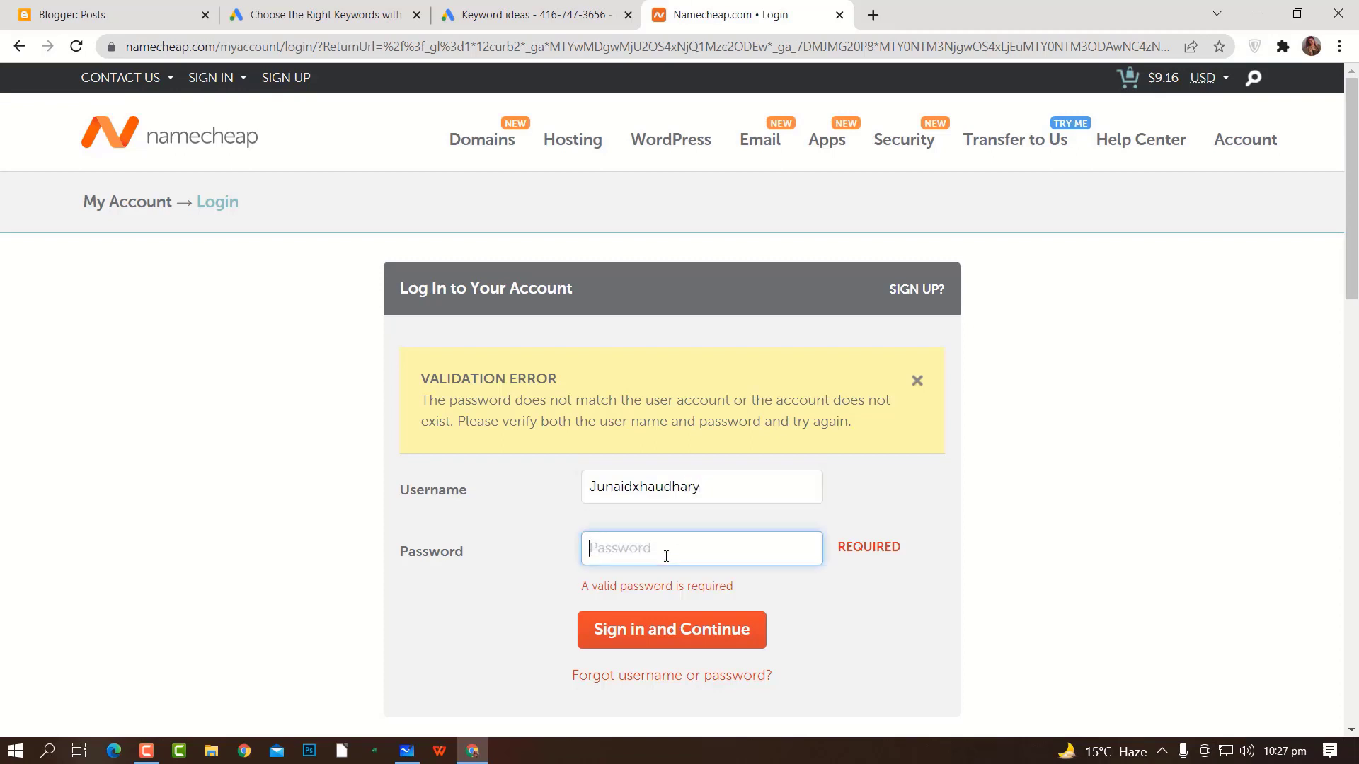
{"action": "left_click", "coordinate": [665, 556]}
{"action": "type", "text": "j******"}
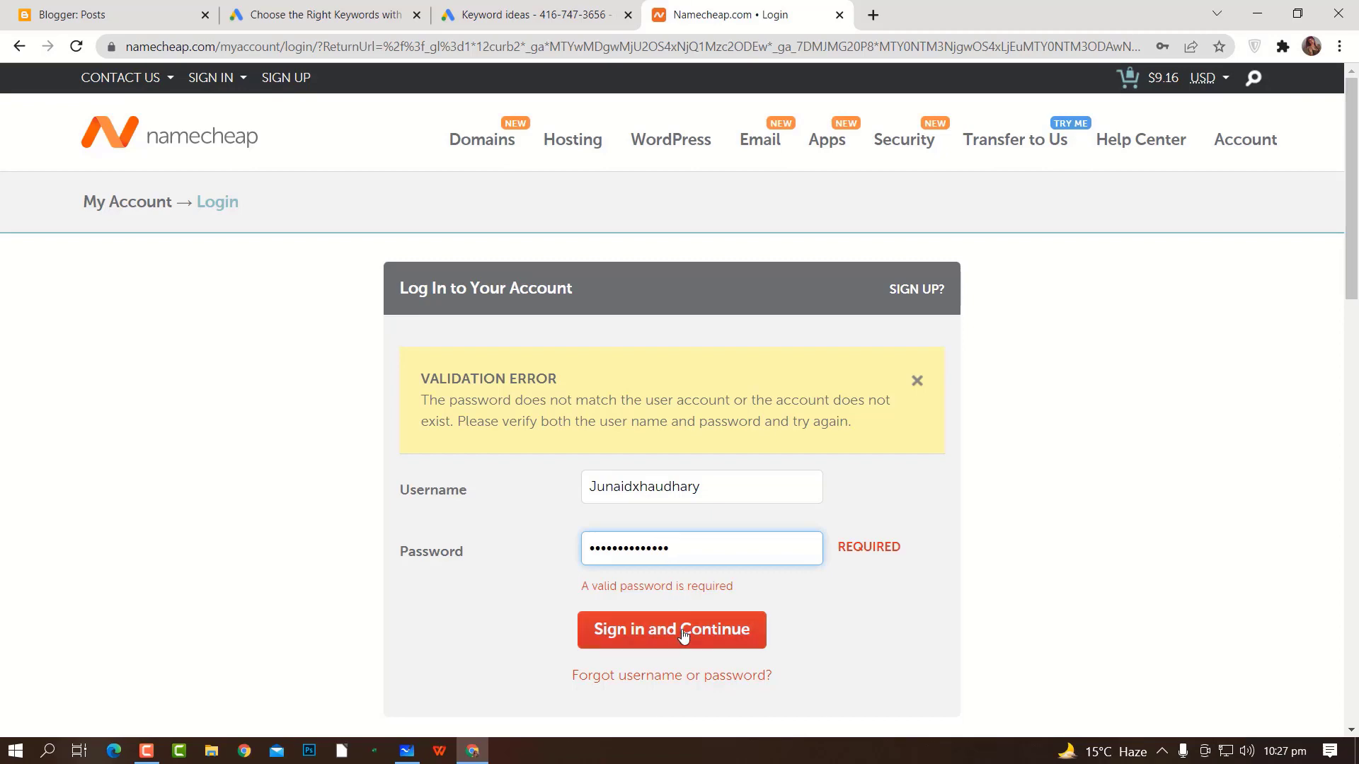
{"action": "left_click", "coordinate": [682, 630]}
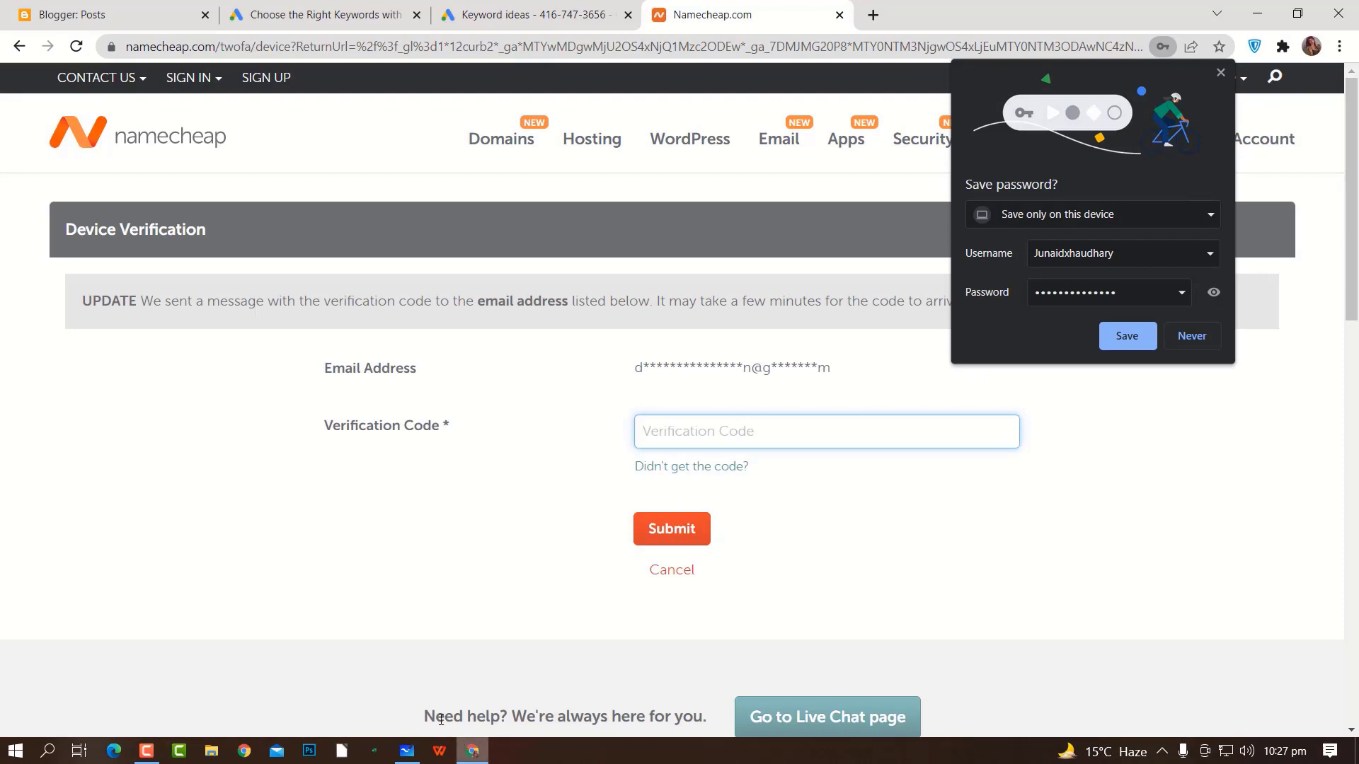
Minimize Chrome, open and close Opera, then restore the Device Verification page
{"action": "left_click", "coordinate": [1257, 14]}
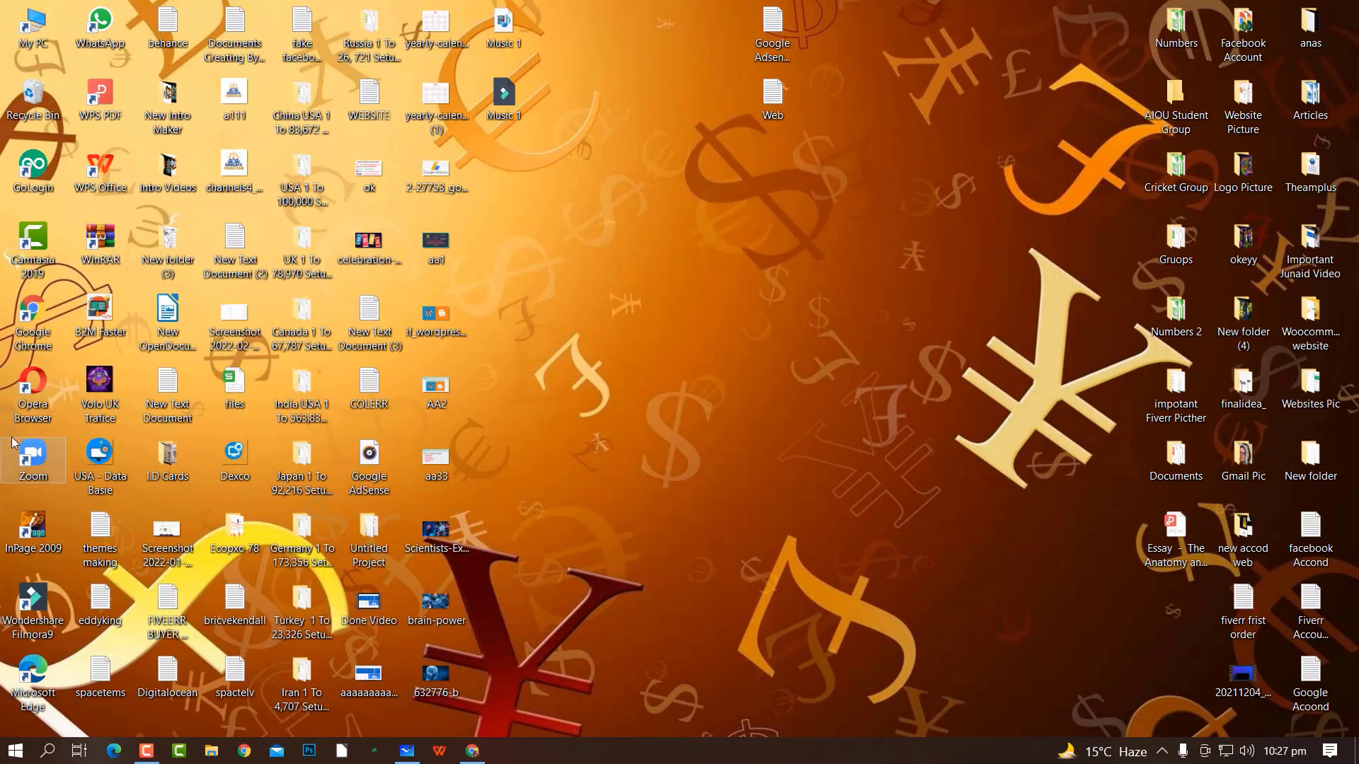
{"action": "double_click", "coordinate": [34, 392]}
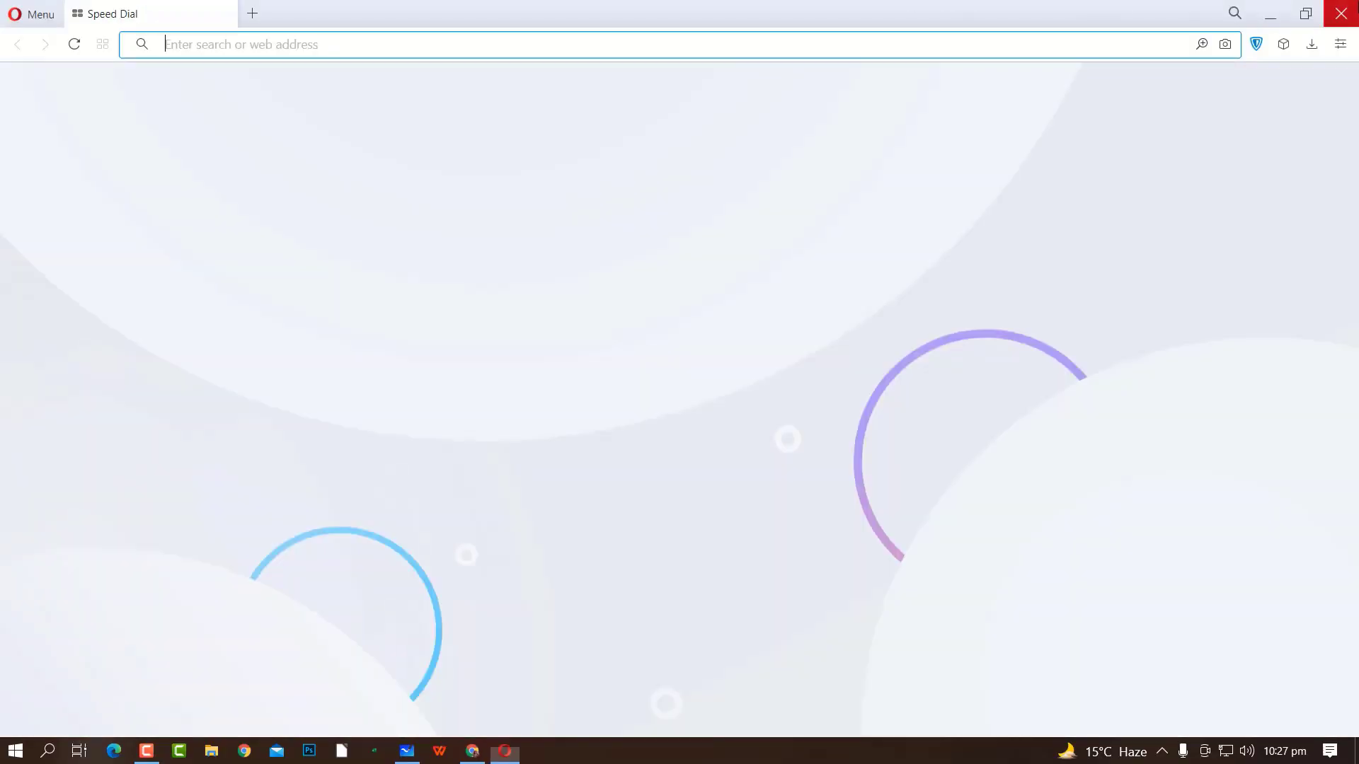
{"action": "left_click", "coordinate": [1344, 10]}
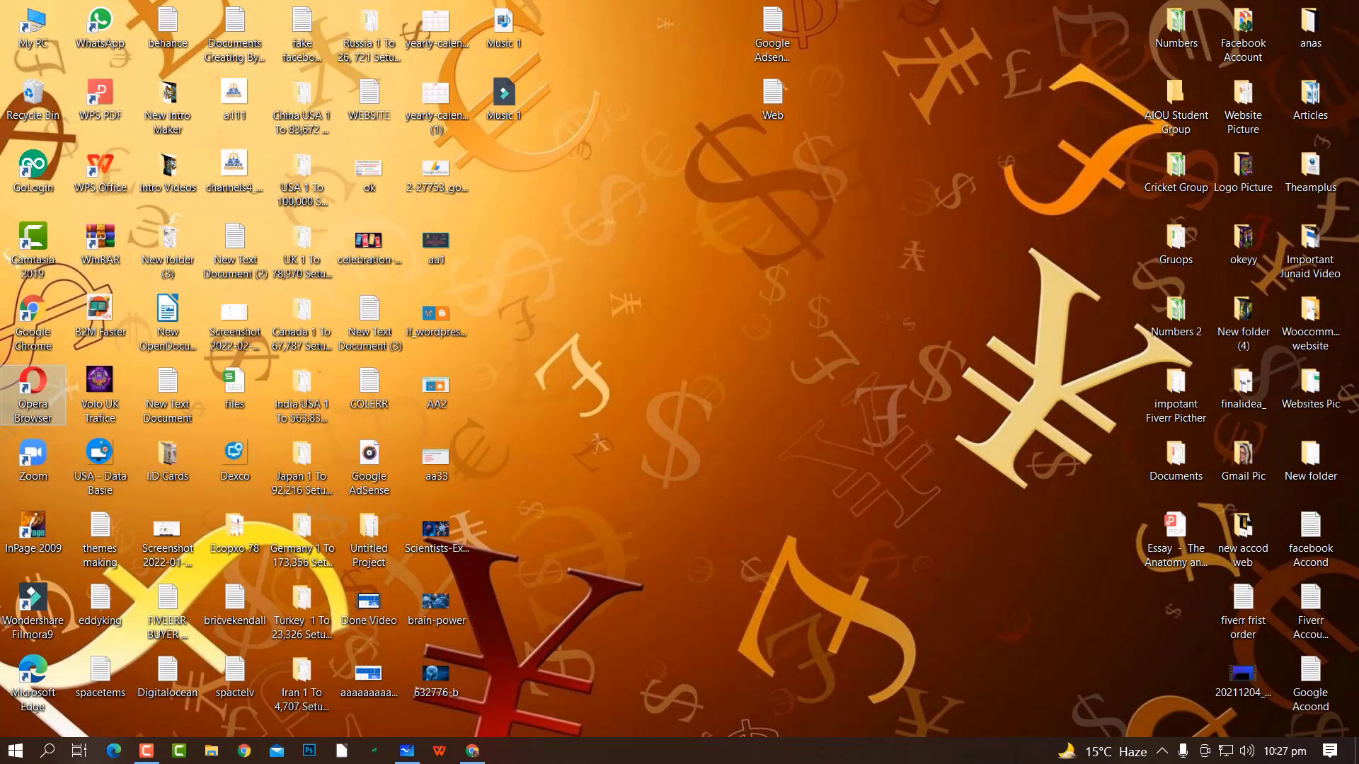
{"action": "left_click", "coordinate": [474, 752]}
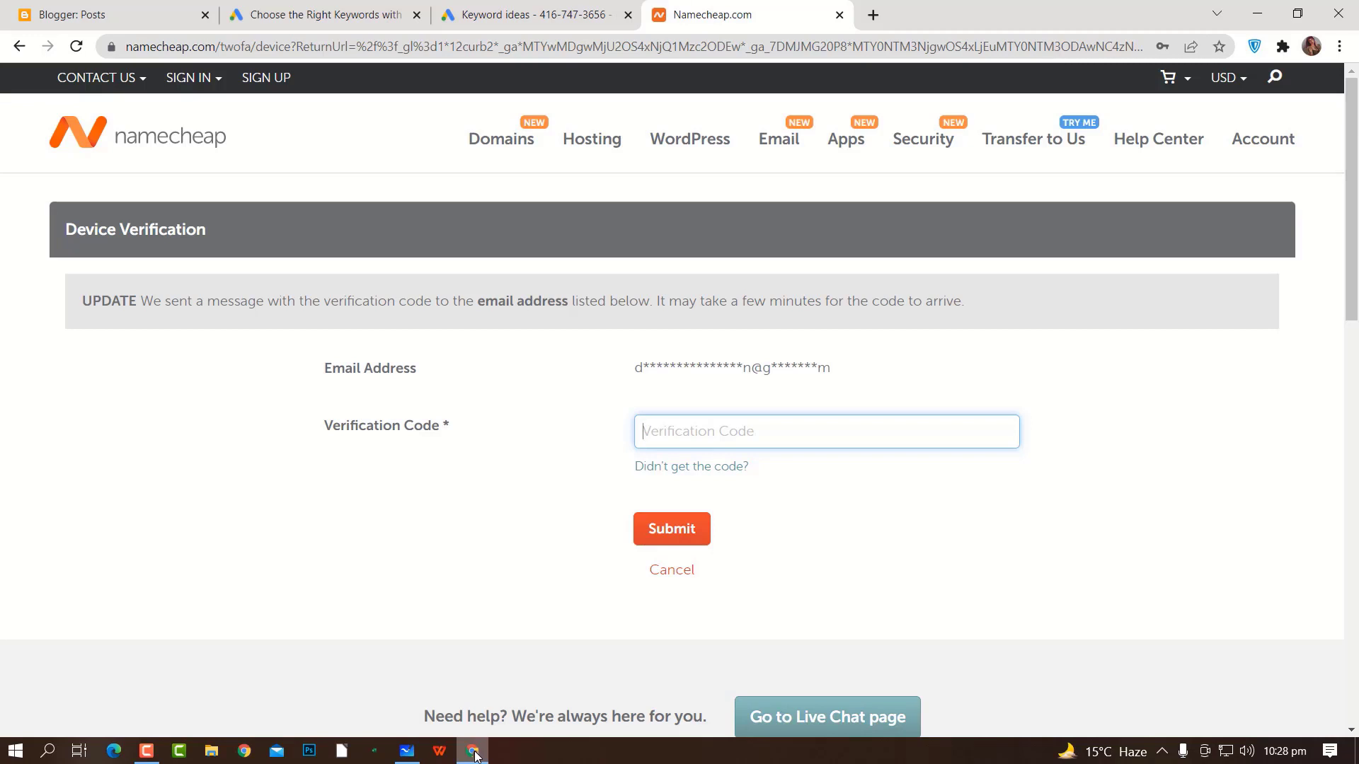
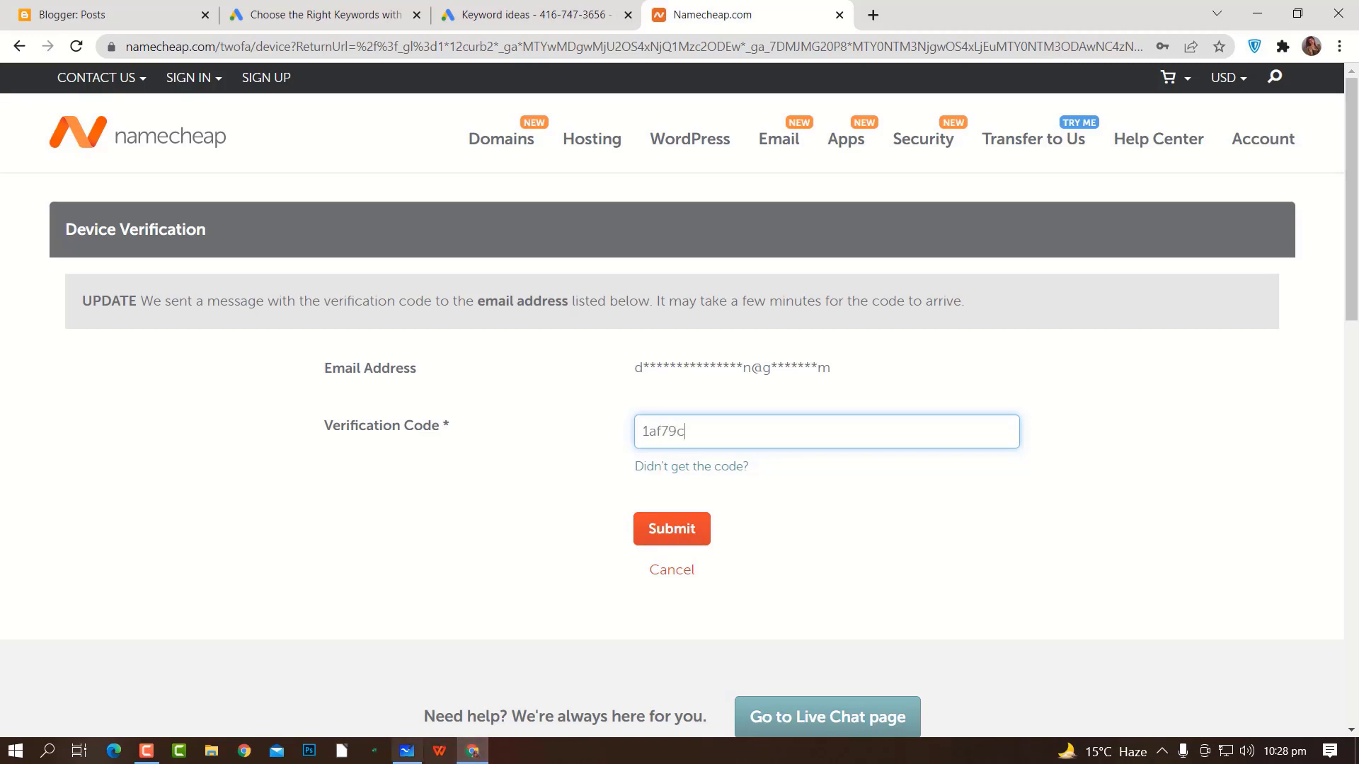
Enter the emailed verification code and submit it
{"action": "left_click", "coordinate": [692, 542]}
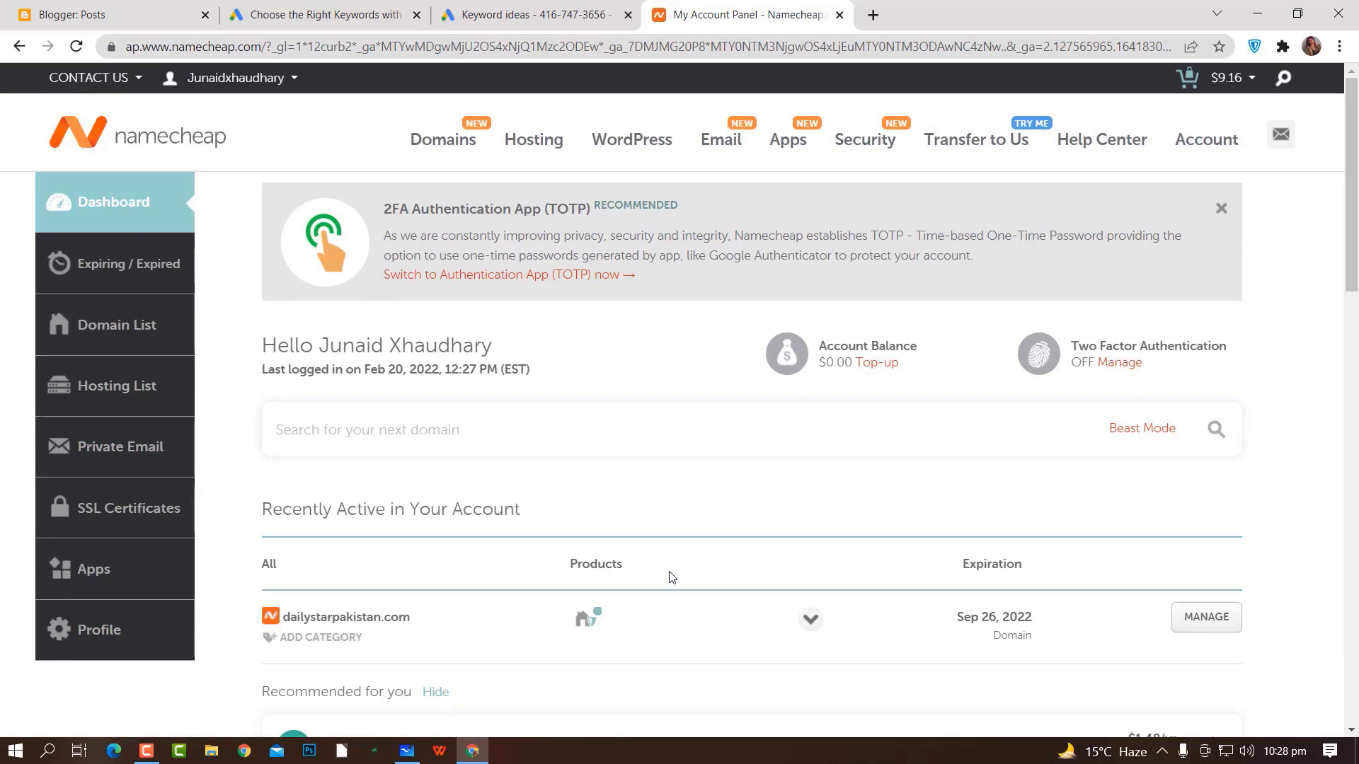
Review the Hosting List and canceled SSL certificate, then open the Domain List with dailystarpakistan.com
{"action": "left_click", "coordinate": [176, 401]}
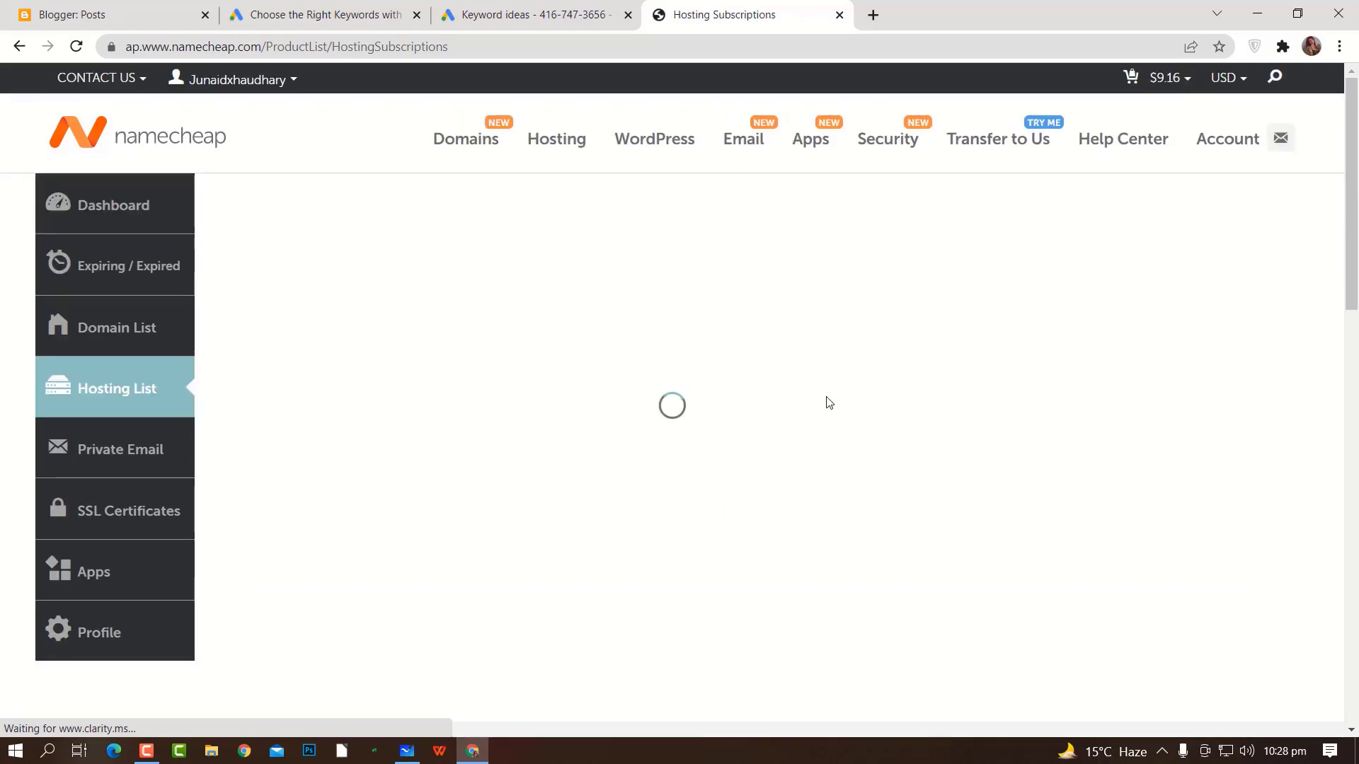
{"action": "scroll", "coordinate": [701, 463], "scroll_direction": "down", "scroll_amount": 2}
{"action": "scroll", "coordinate": [907, 557], "scroll_direction": "down", "scroll_amount": 2}
{"action": "scroll", "coordinate": [902, 488], "scroll_direction": "up", "scroll_amount": 3}
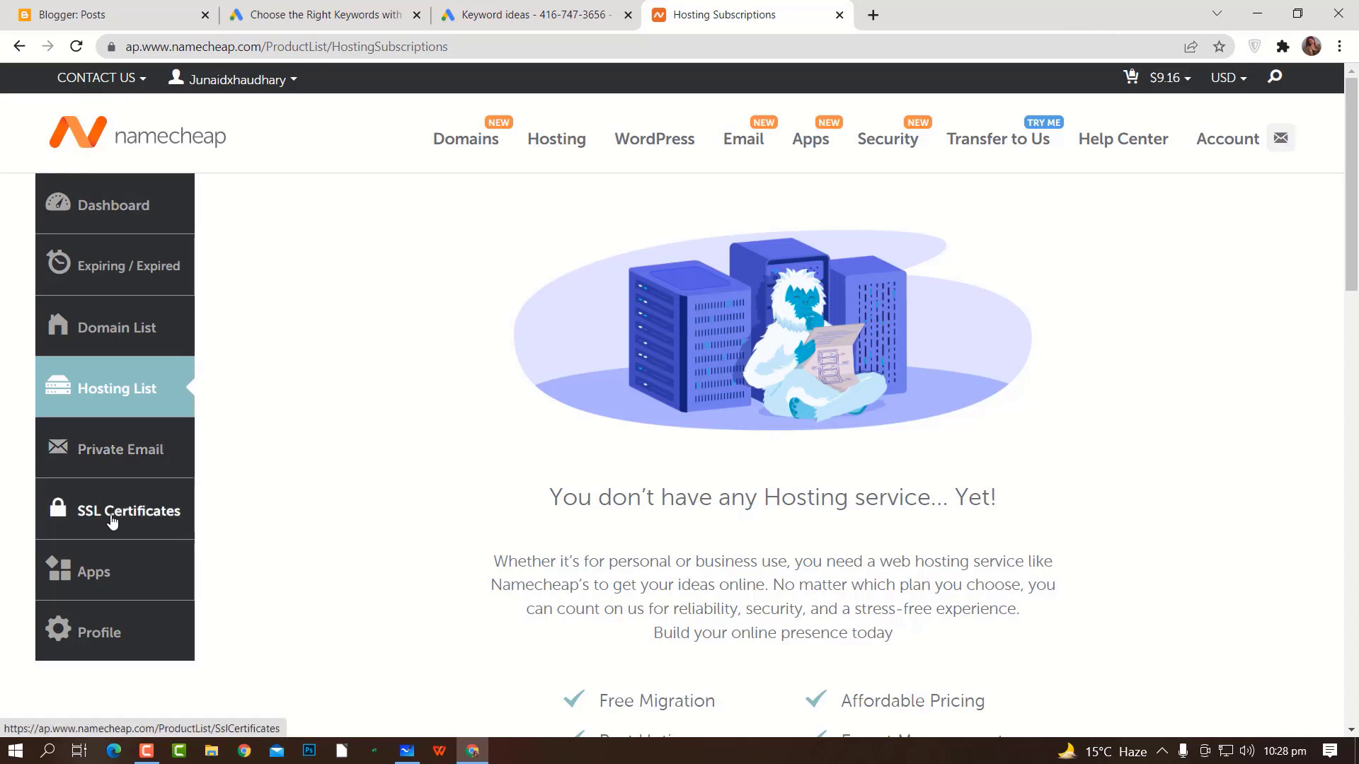
{"action": "left_click", "coordinate": [112, 521]}
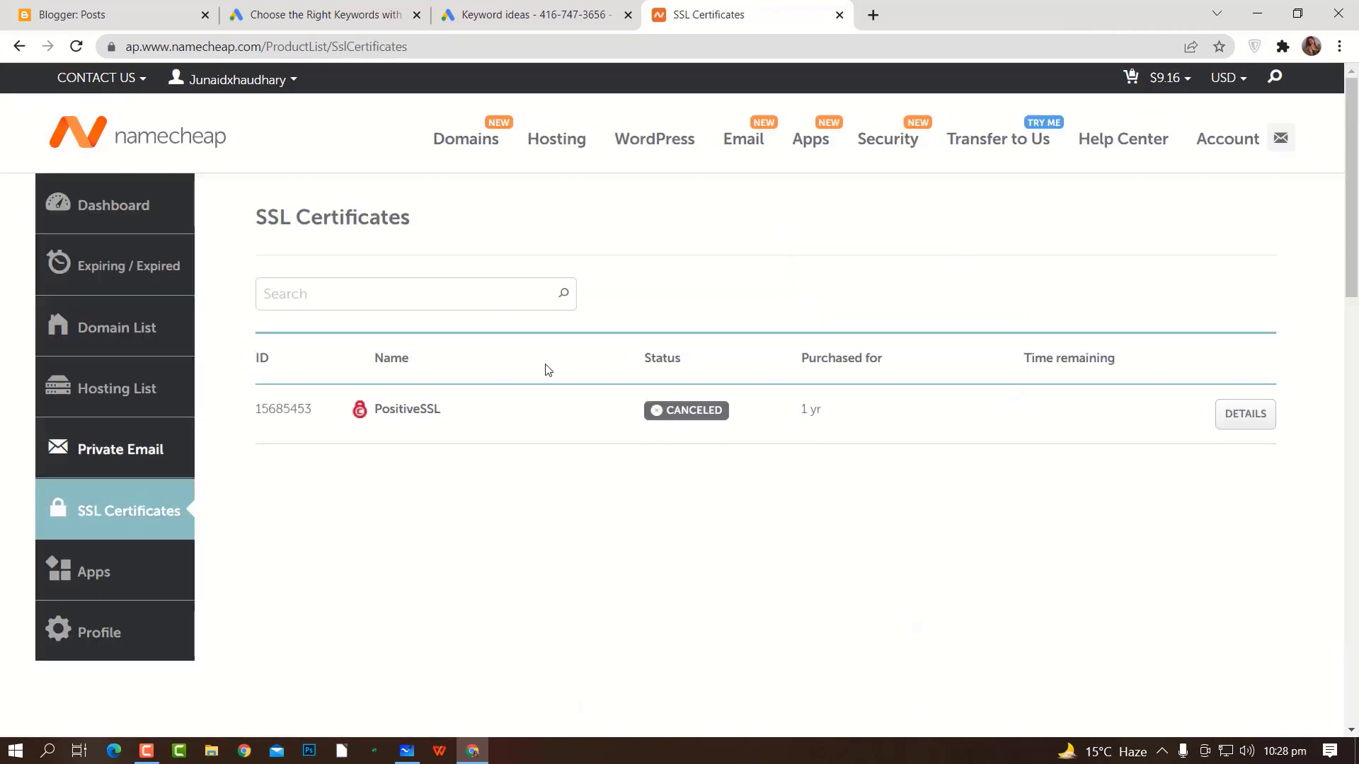
{"action": "double_click", "coordinate": [696, 413]}
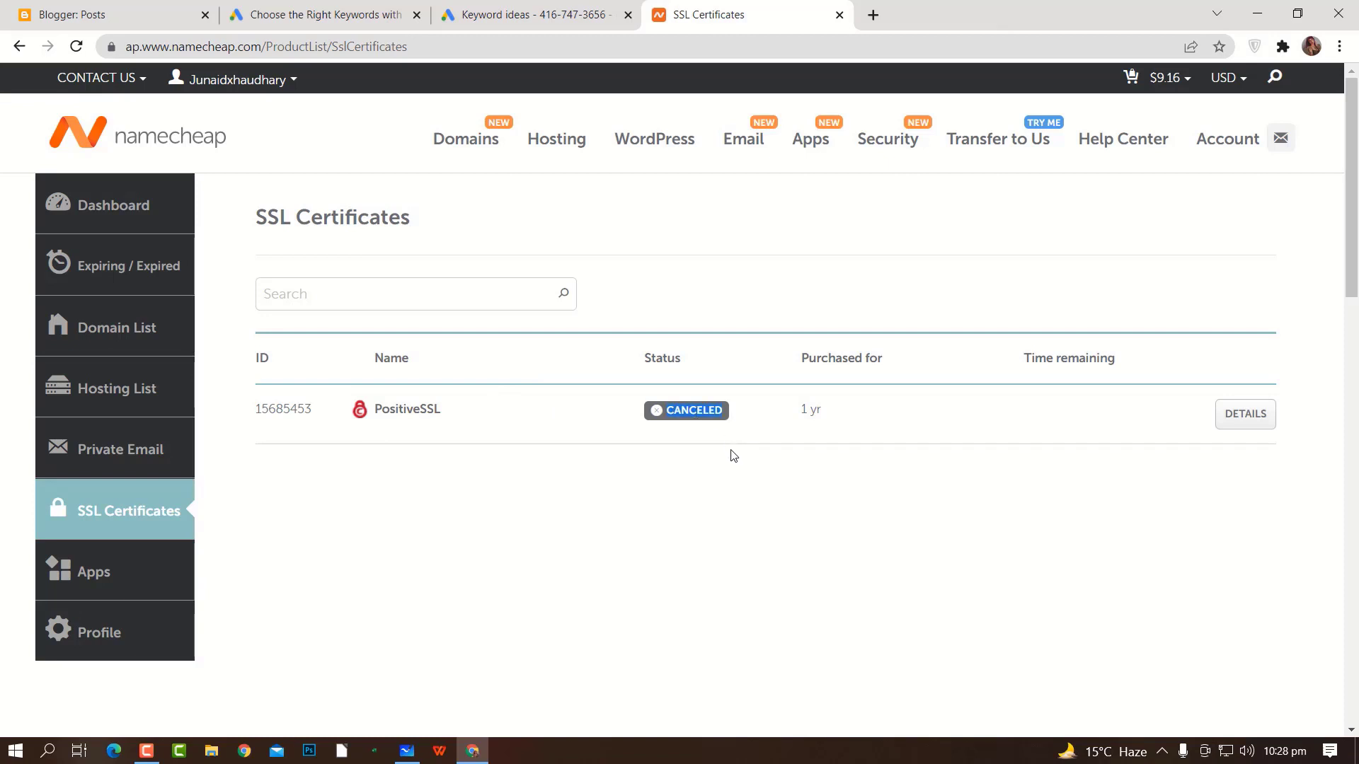
{"action": "left_click", "coordinate": [128, 351]}
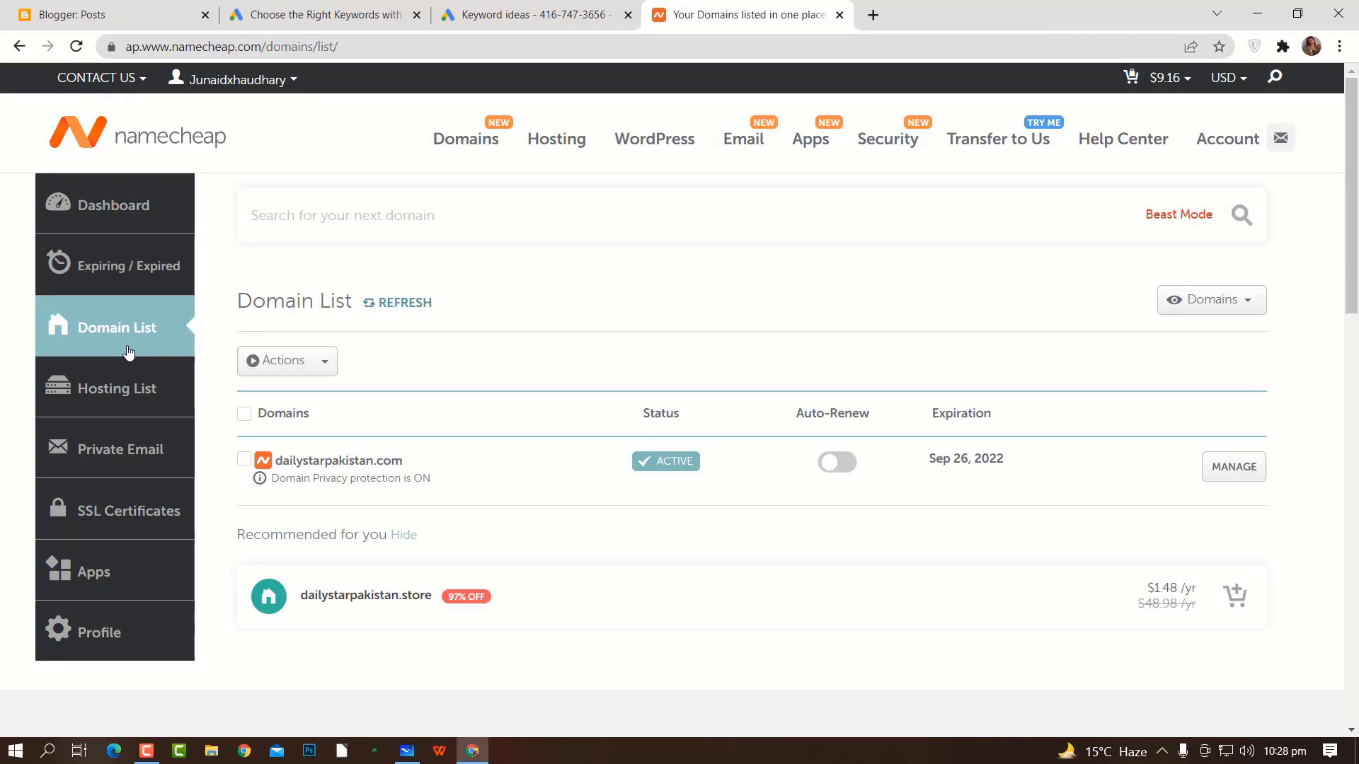
Check dailystarpakistan.com's Advanced DNS www CNAME to ghs.google.com in Namecheap, then return to Domain List
{"action": "left_click", "coordinate": [873, 16]}
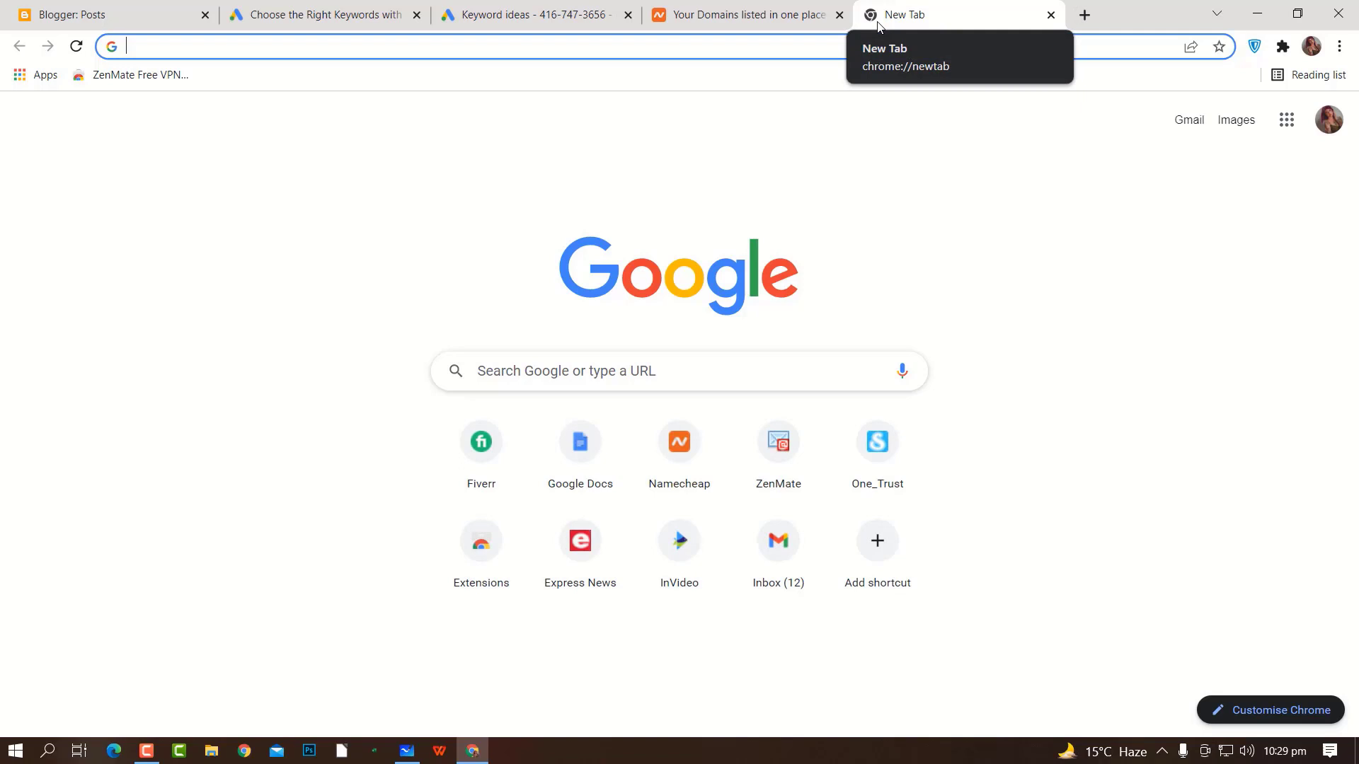
{"action": "left_click", "coordinate": [774, 7]}
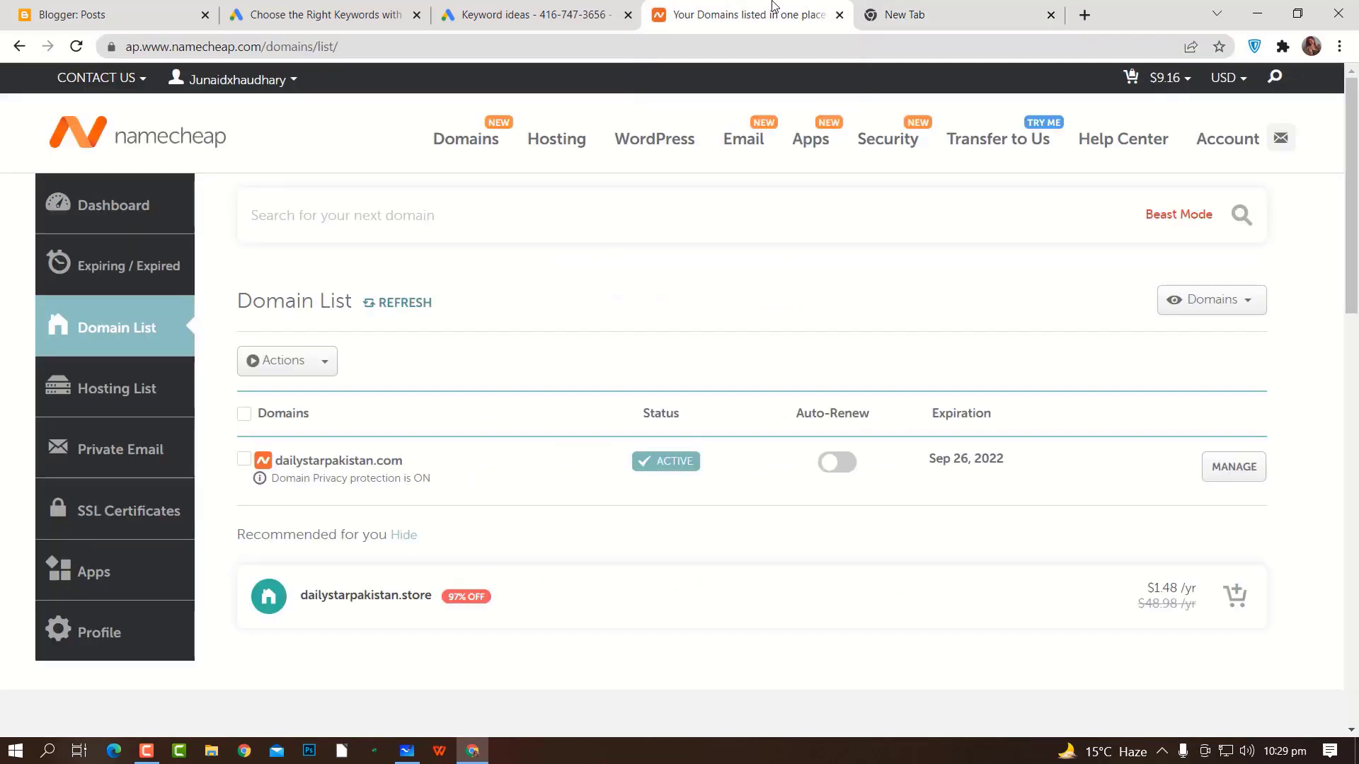
{"action": "mouse_move", "coordinate": [681, 136]}
{"action": "left_click", "coordinate": [1227, 487]}
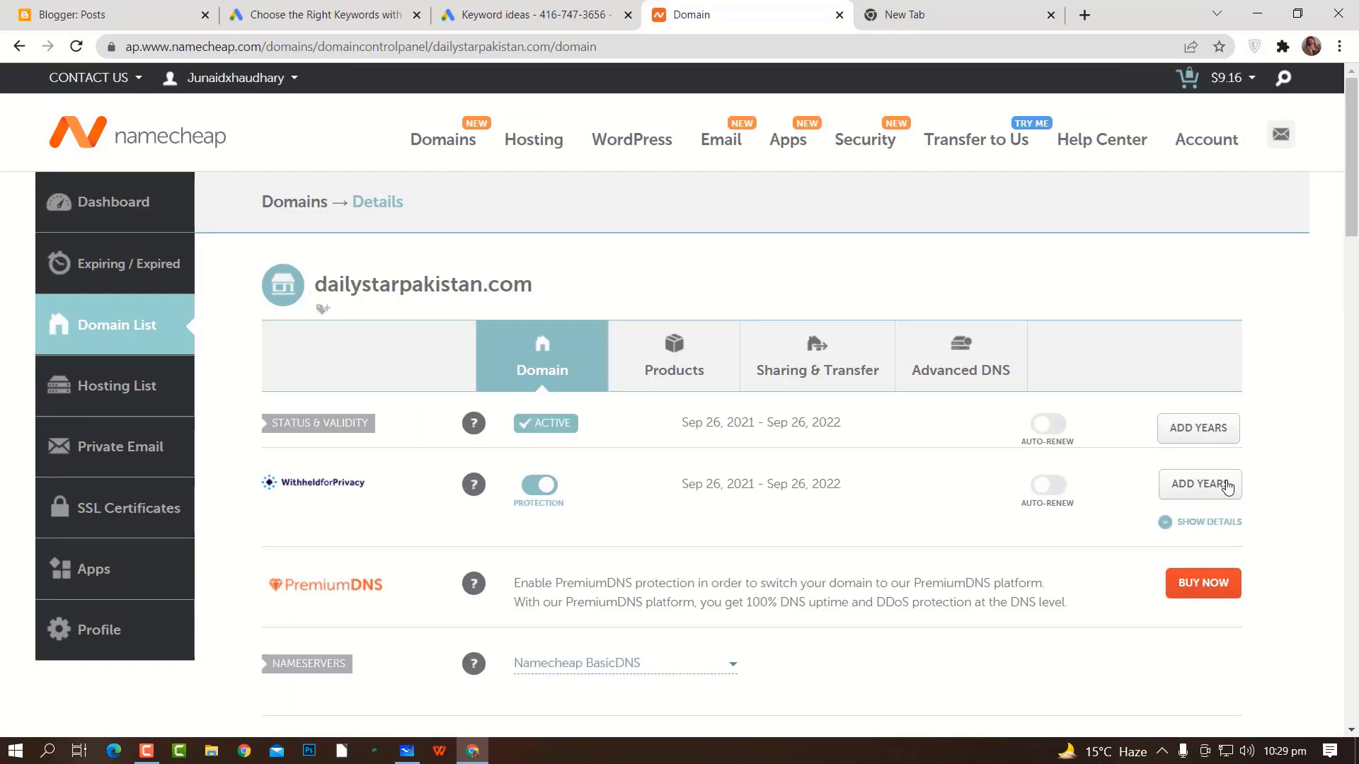
{"action": "left_click", "coordinate": [1003, 368]}
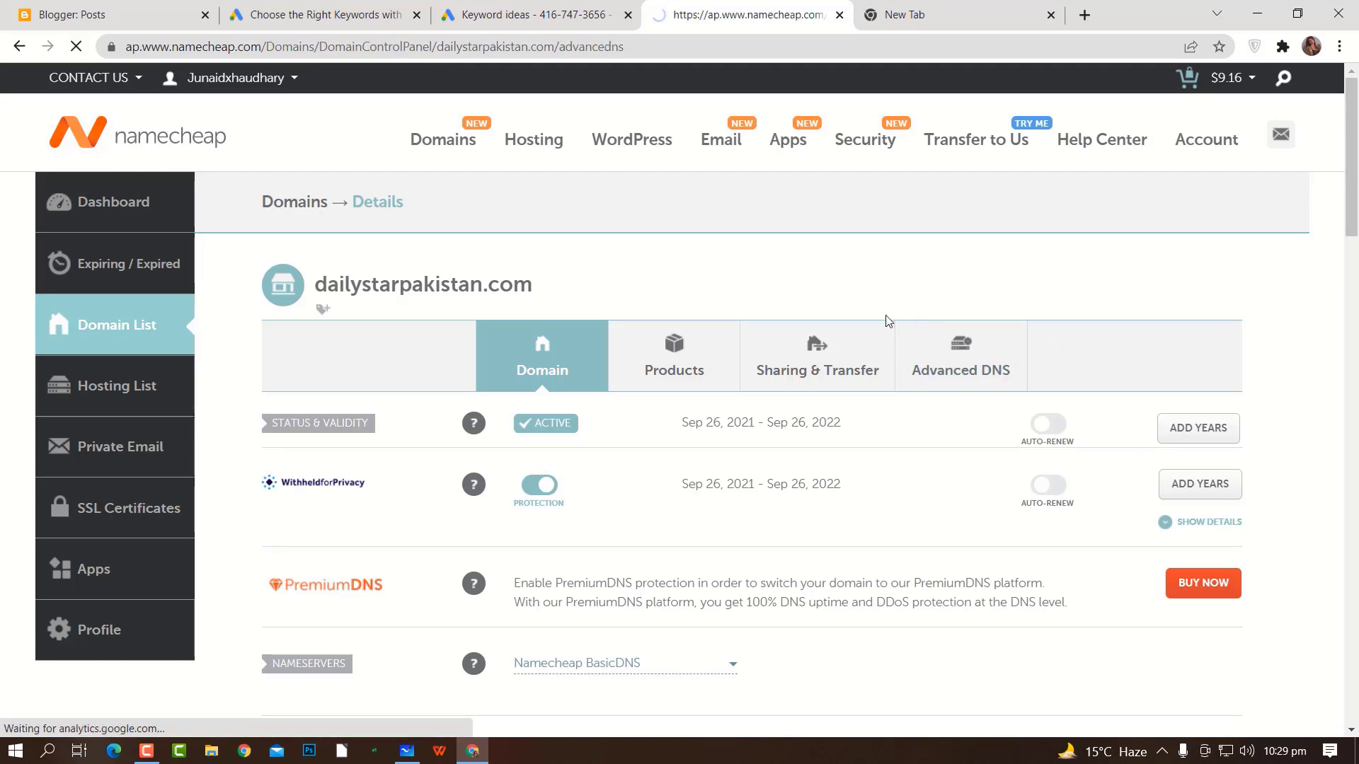
{"action": "left_click", "coordinate": [116, 326]}
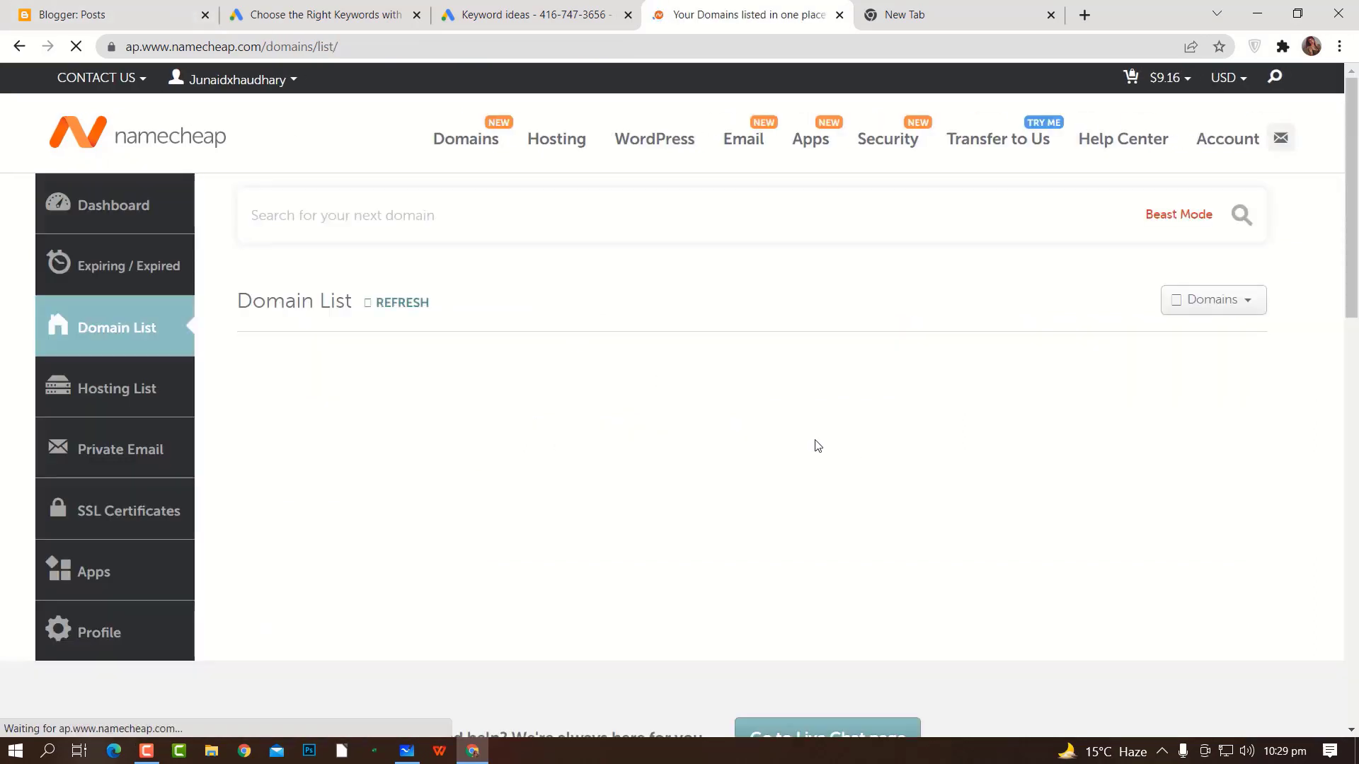
Enter 'Daily Star Pakistan' as the new blog's title
{"action": "left_click_drag", "start_coordinate": [90, 18], "coordinate": [515, 23]}
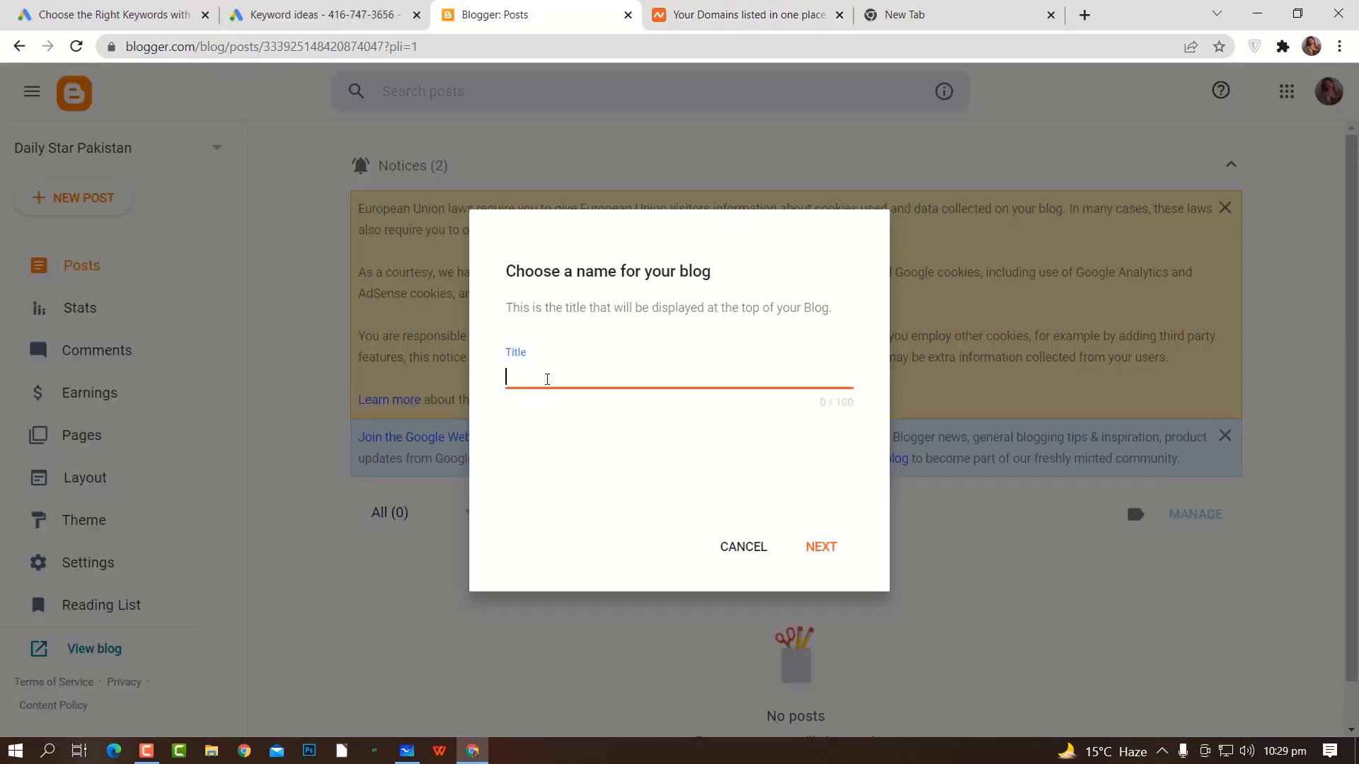
{"action": "type", "text": "Daily Sta"}
{"action": "key", "text": "BackSpace"}
{"action": "key", "text": "BackSpace"}
{"action": "type", "text": "tar Pakistan"}
{"action": "left_click", "coordinate": [819, 548]}
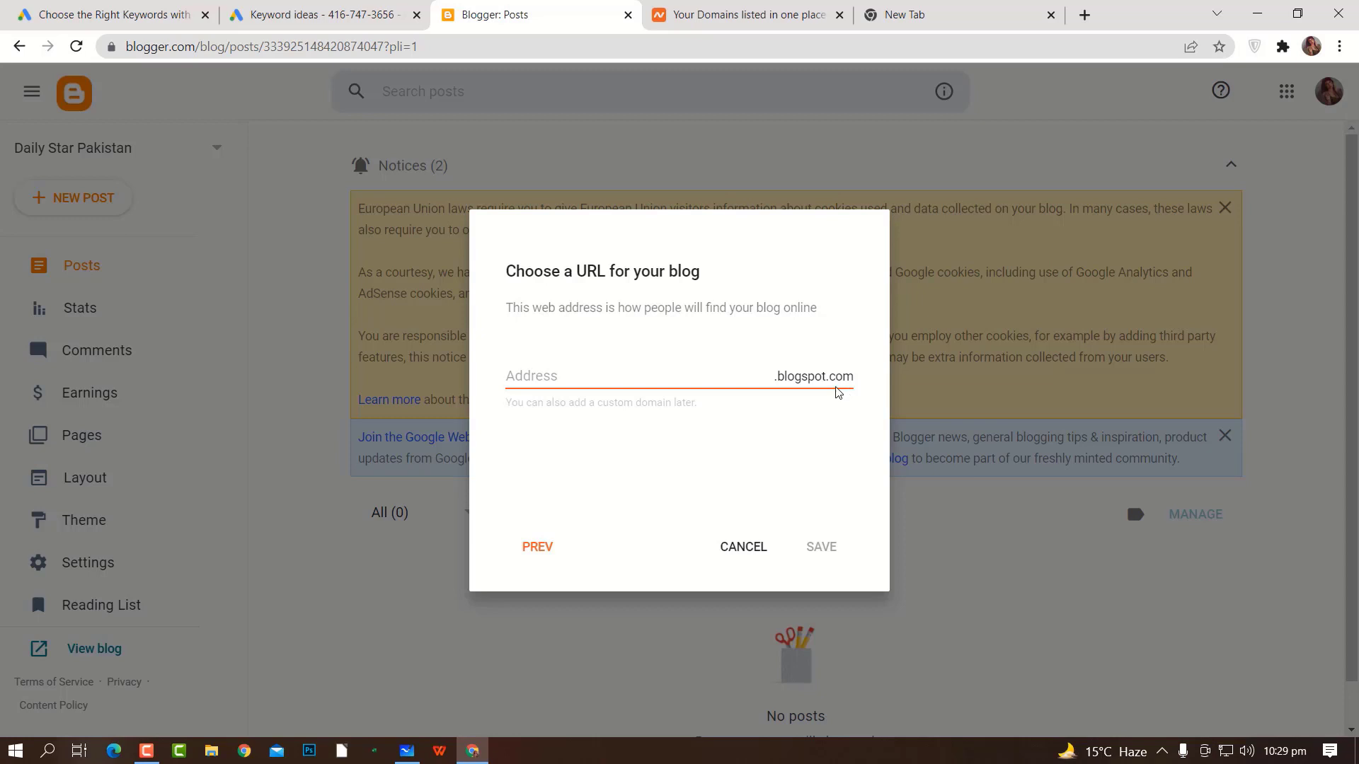
Set the blog address to dailystarpakistan1 and save the new blog
{"action": "left_click", "coordinate": [718, 373]}
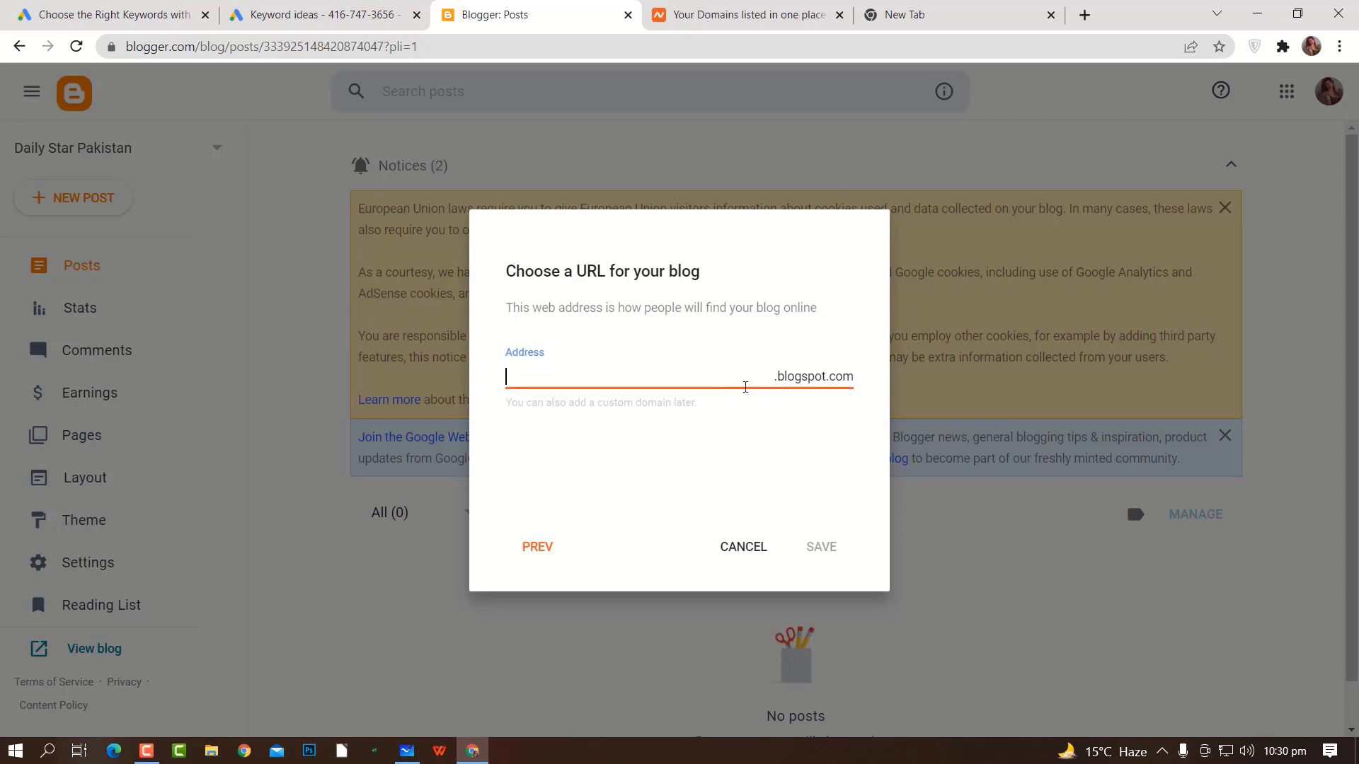
{"action": "left_click", "coordinate": [789, 381]}
{"action": "left_click", "coordinate": [586, 381]}
{"action": "type", "text": "dailystarpakistan"}
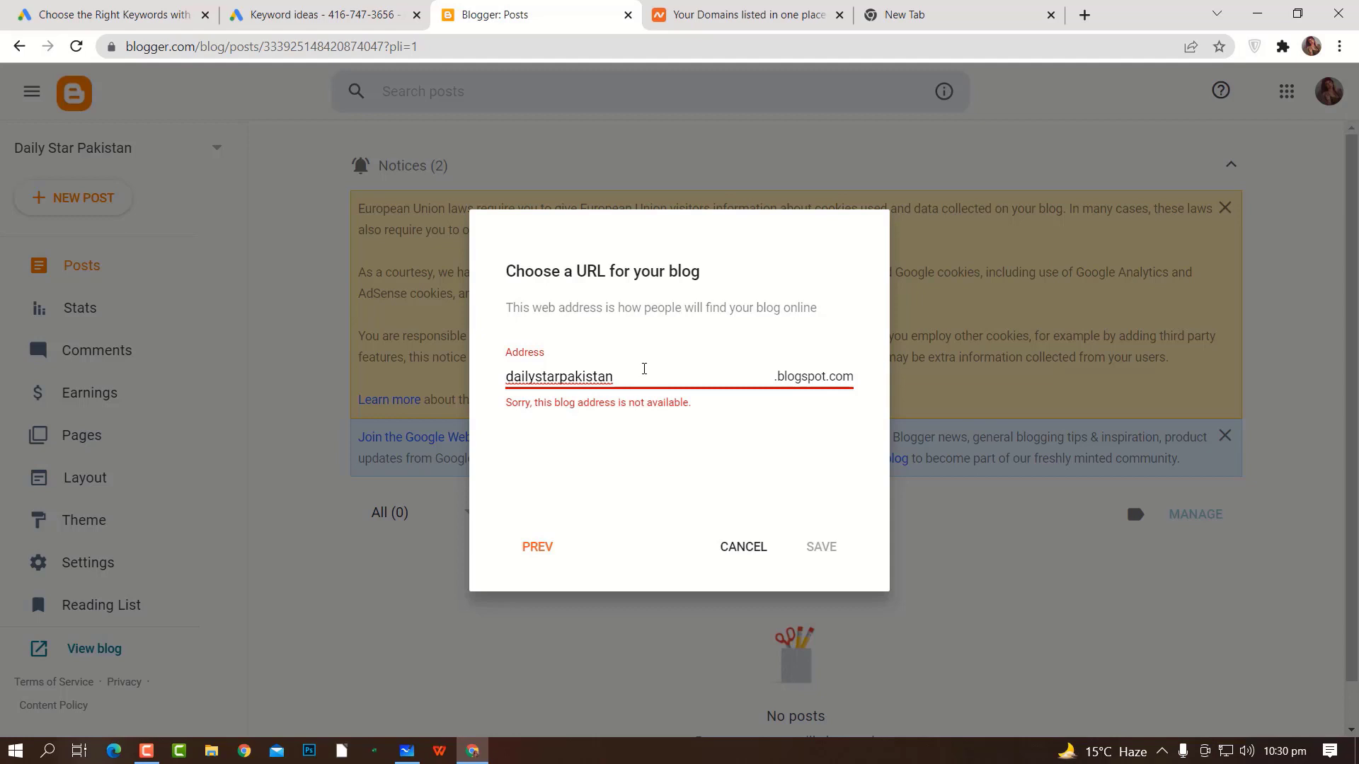
{"action": "type", "text": "1"}
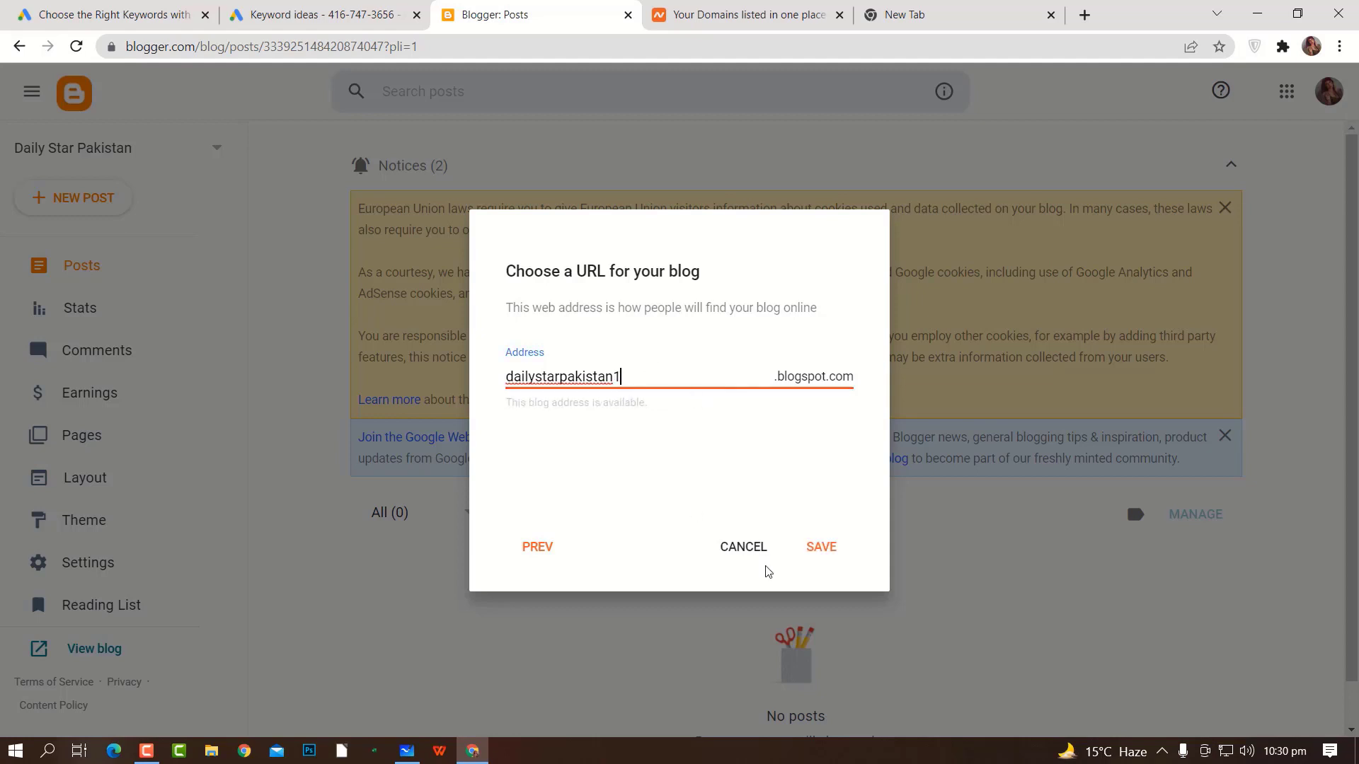
{"action": "left_click", "coordinate": [821, 547]}
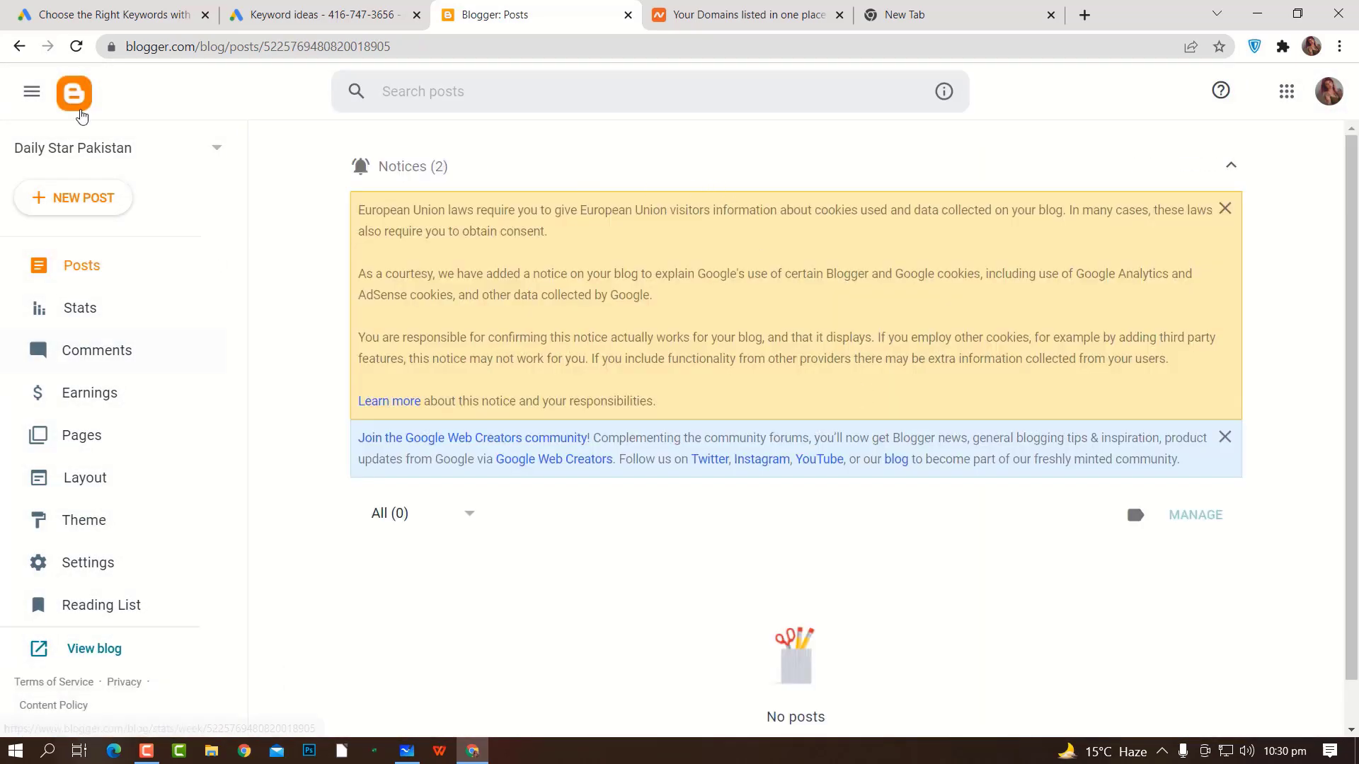
Open the live Daily Star Pakistan blog at dailystarpakistan1.blogspot.com in a new tab
{"action": "left_click", "coordinate": [109, 150]}
{"action": "left_click", "coordinate": [295, 183]}
{"action": "scroll", "coordinate": [1040, 524], "scroll_direction": "down", "scroll_amount": 1}
{"action": "left_click", "coordinate": [95, 654]}
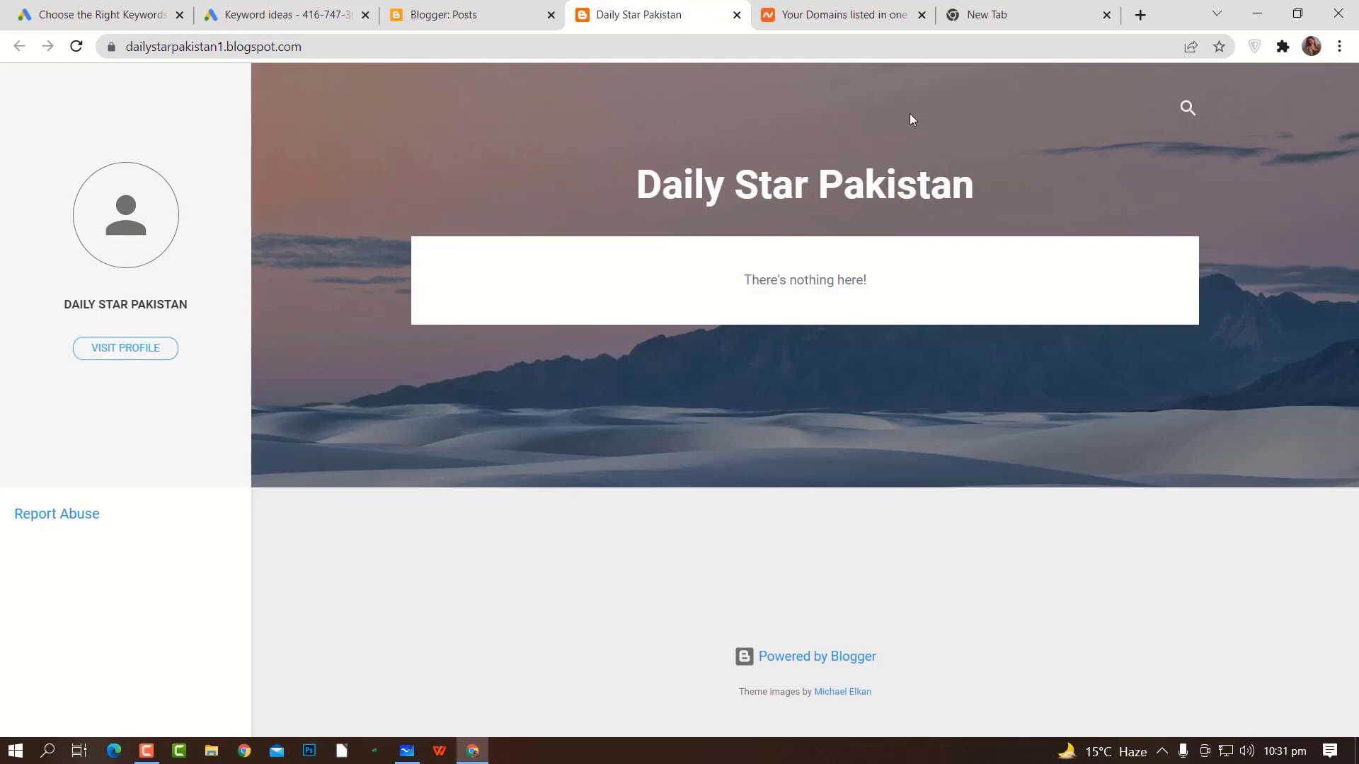
Inspect the dailystarpakistan1.blogspot.com address on the live blog, then return to Namecheap's domain list
{"action": "left_click", "coordinate": [815, 6]}
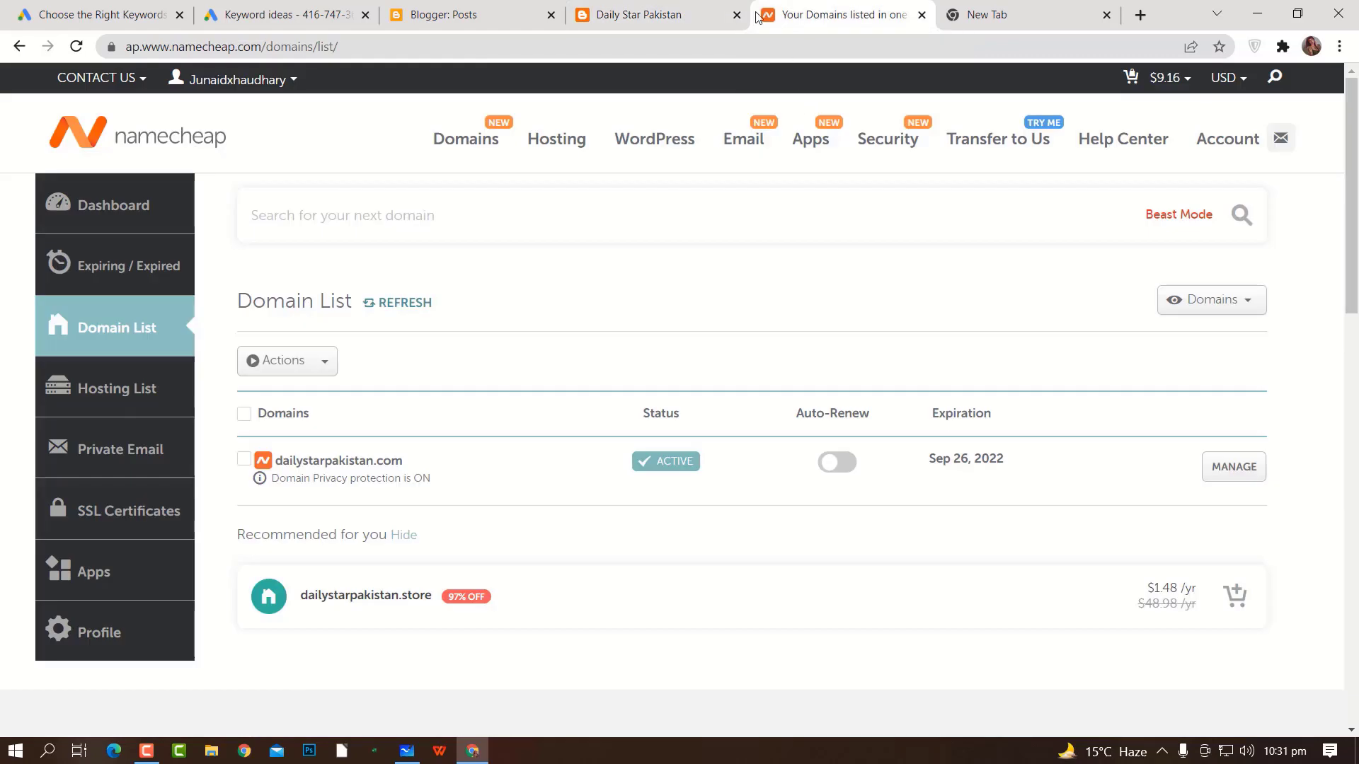
{"action": "left_click", "coordinate": [647, 14]}
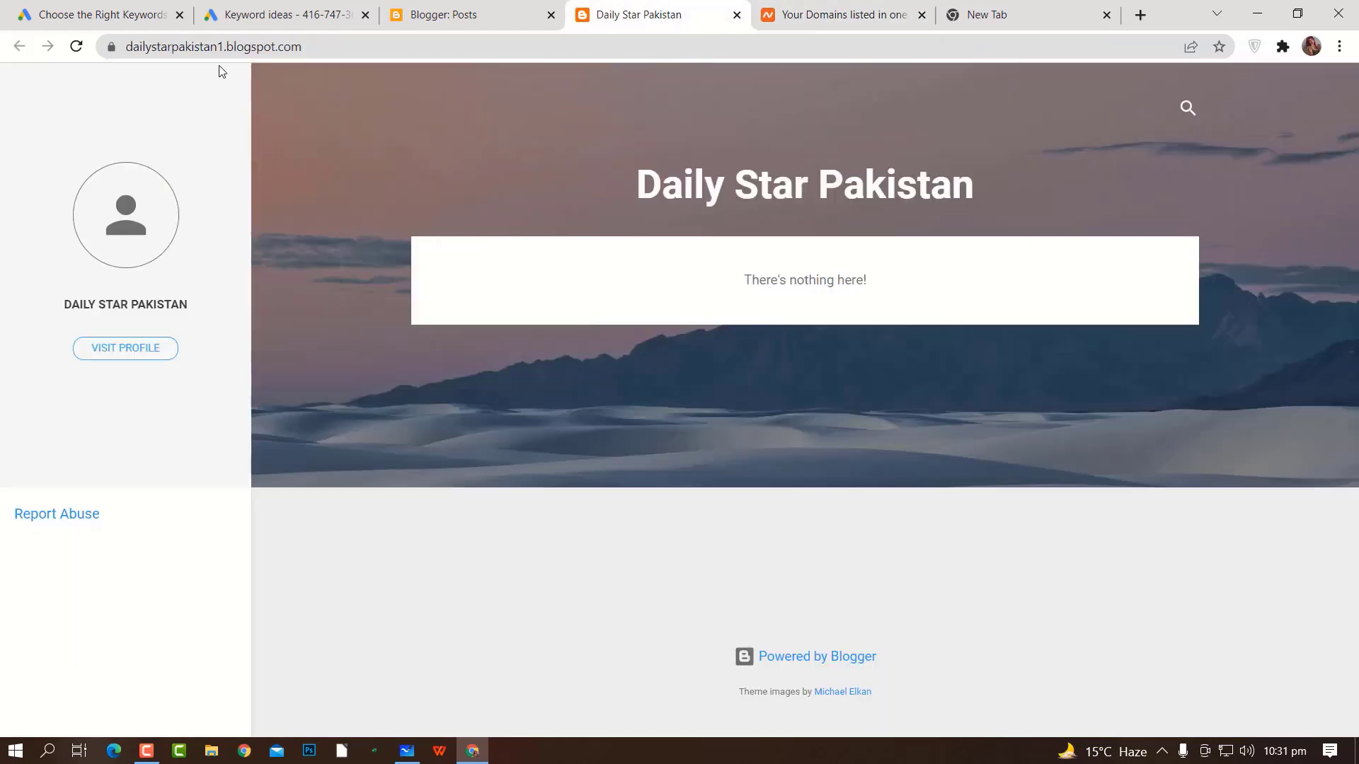
{"action": "left_click_drag", "start_coordinate": [227, 47], "coordinate": [304, 46]}
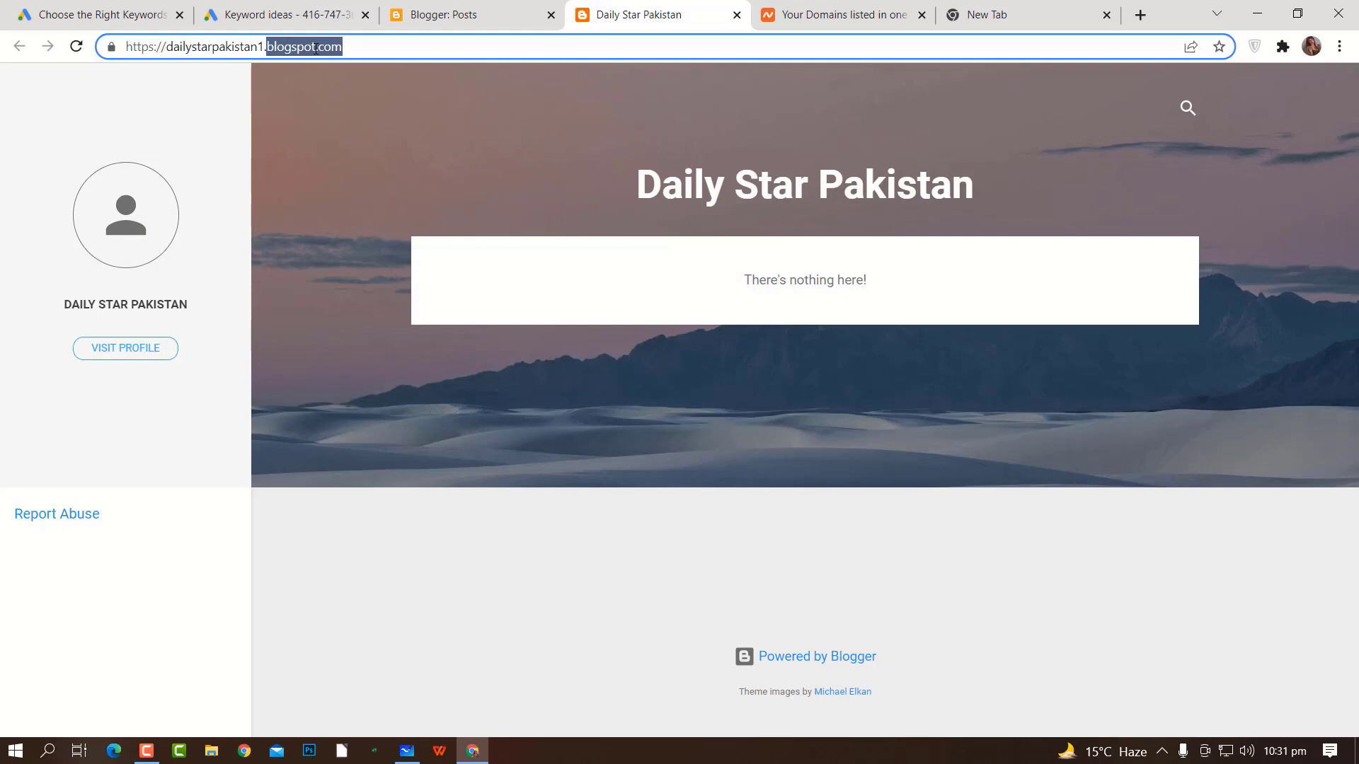
{"action": "key", "text": "ctrl+plus"}
{"action": "key", "text": "ctrl+plus"}
{"action": "key", "text": "ctrl+plus"}
{"action": "key", "text": "ctrl+plus"}
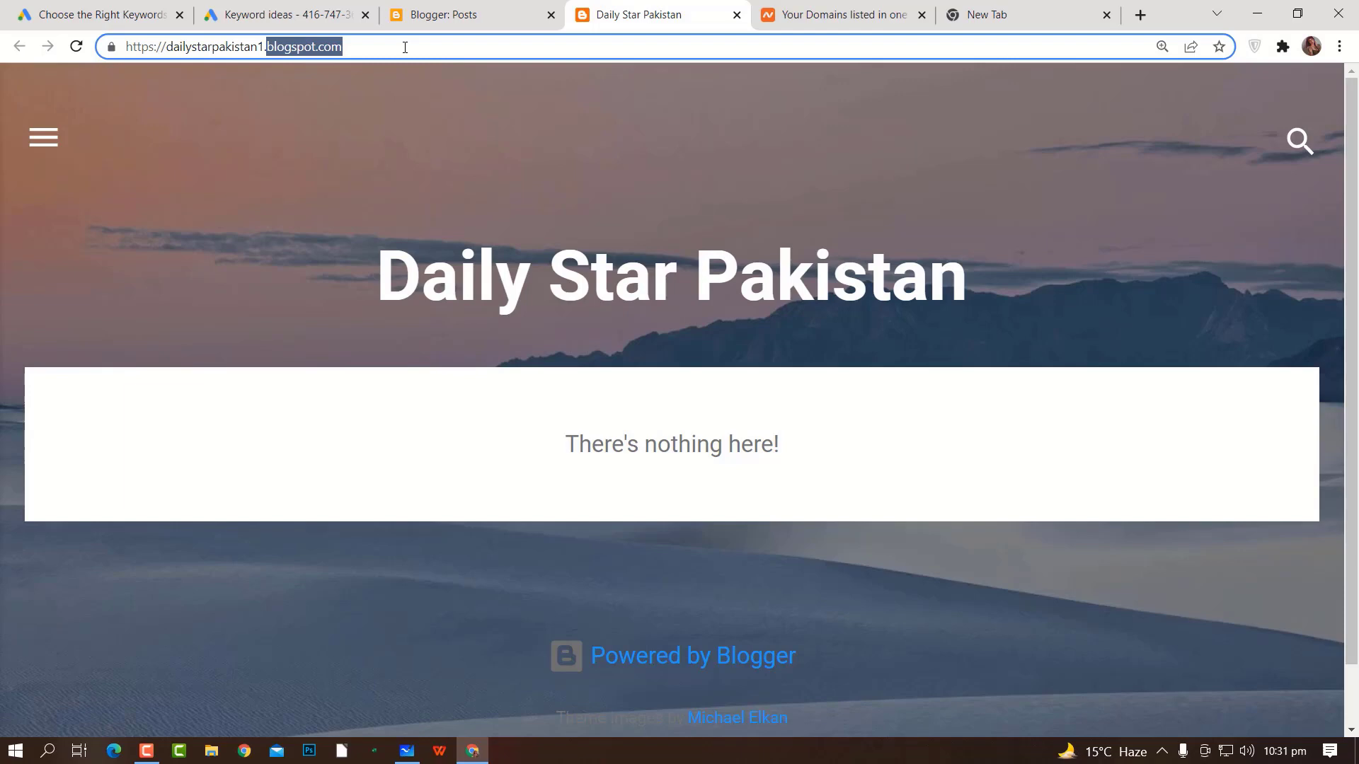
{"action": "left_click", "coordinate": [374, 47]}
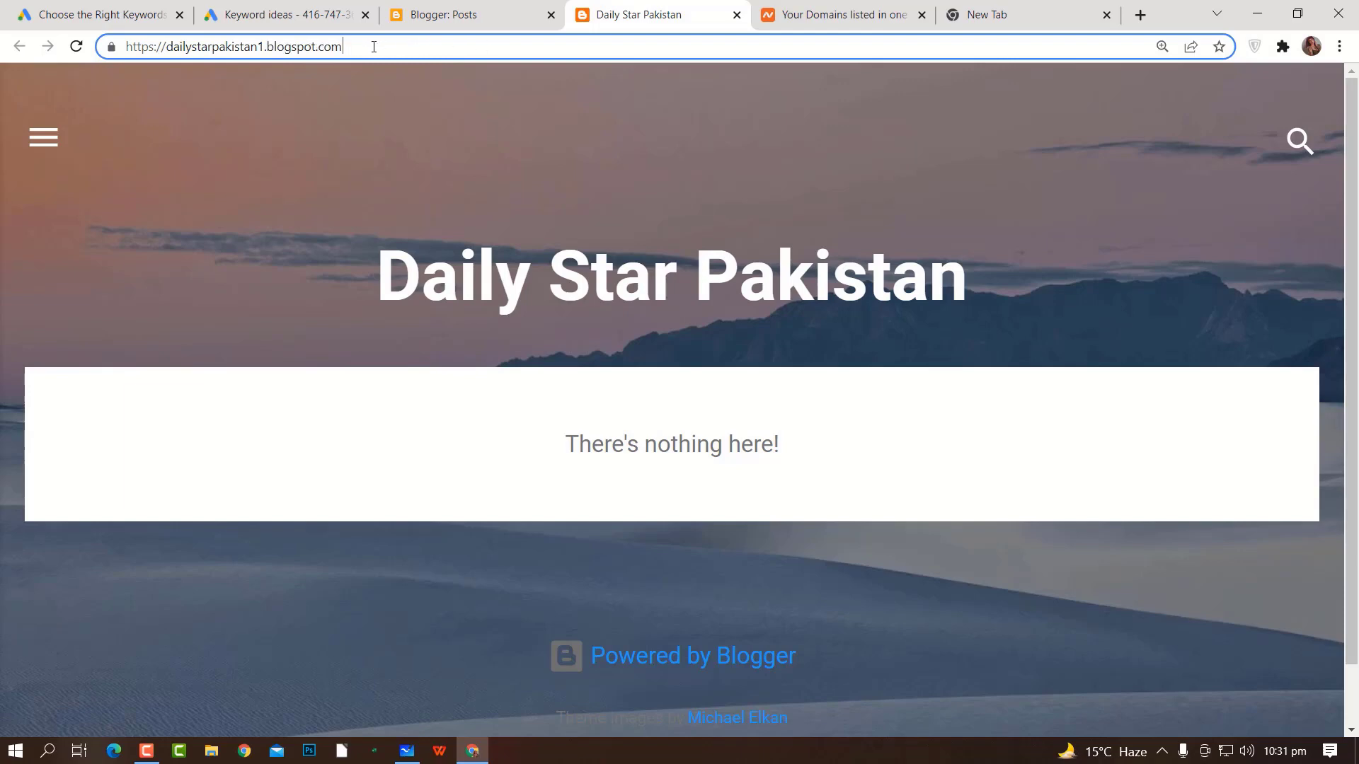
{"action": "left_click_drag", "start_coordinate": [371, 46], "coordinate": [132, 48]}
{"action": "left_click", "coordinate": [349, 46]}
{"action": "key", "text": "ctrl+minus"}
{"action": "key", "text": "ctrl+minus"}
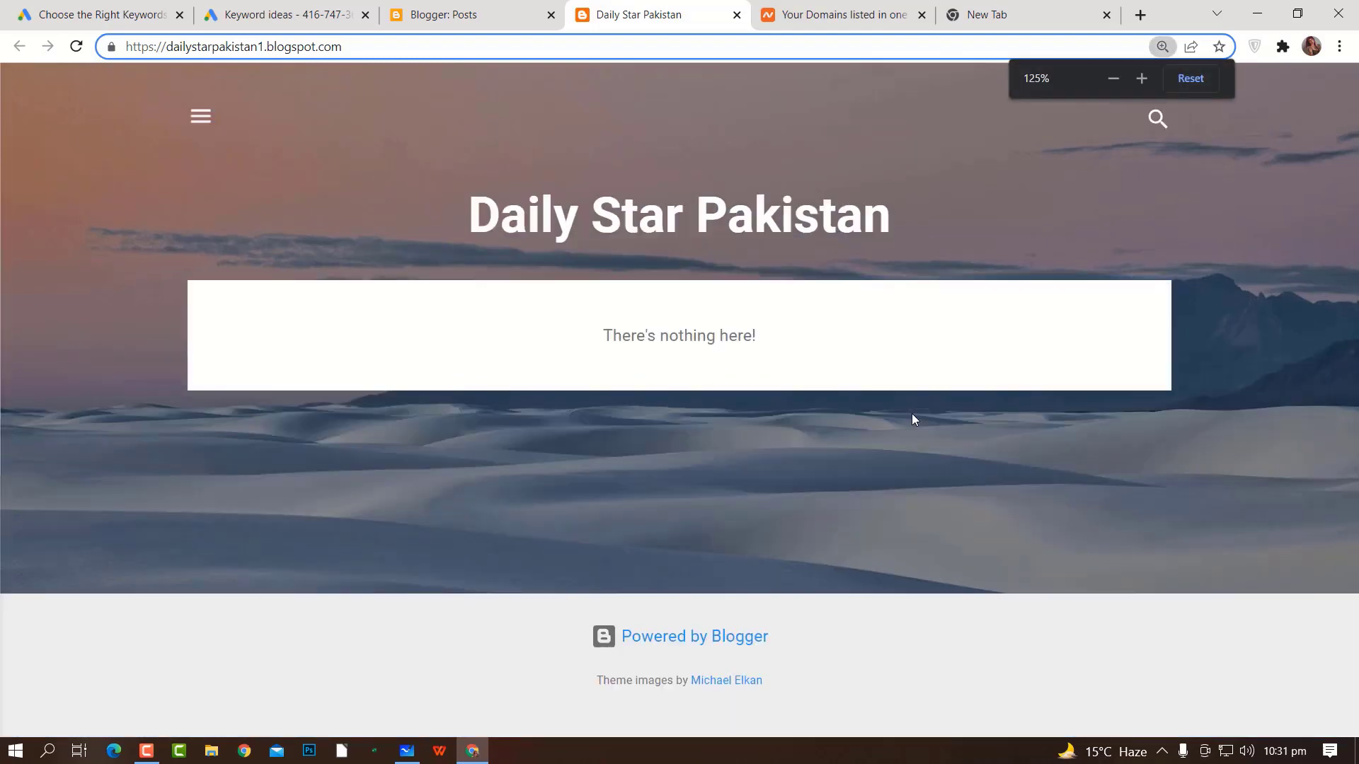
{"action": "key", "text": "ctrl+plus"}
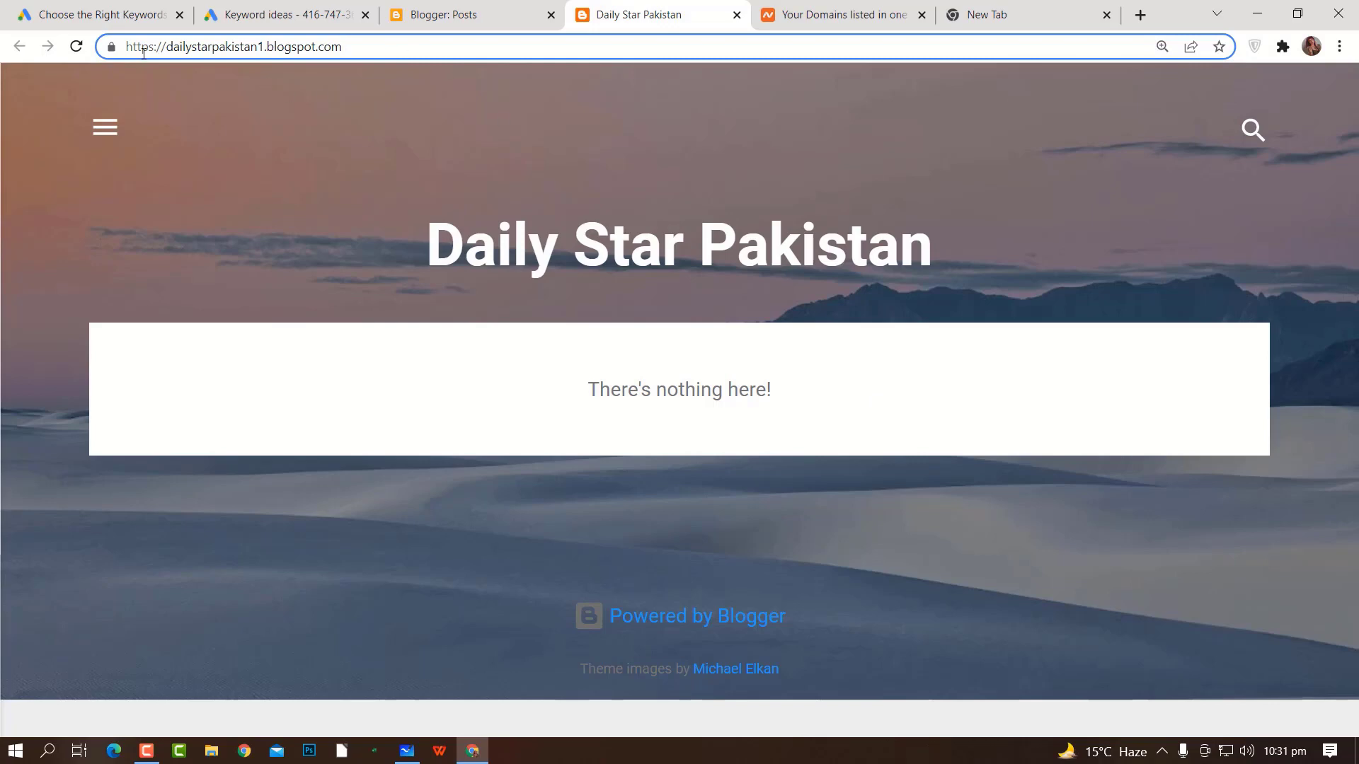
{"action": "left_click_drag", "start_coordinate": [171, 48], "coordinate": [347, 47]}
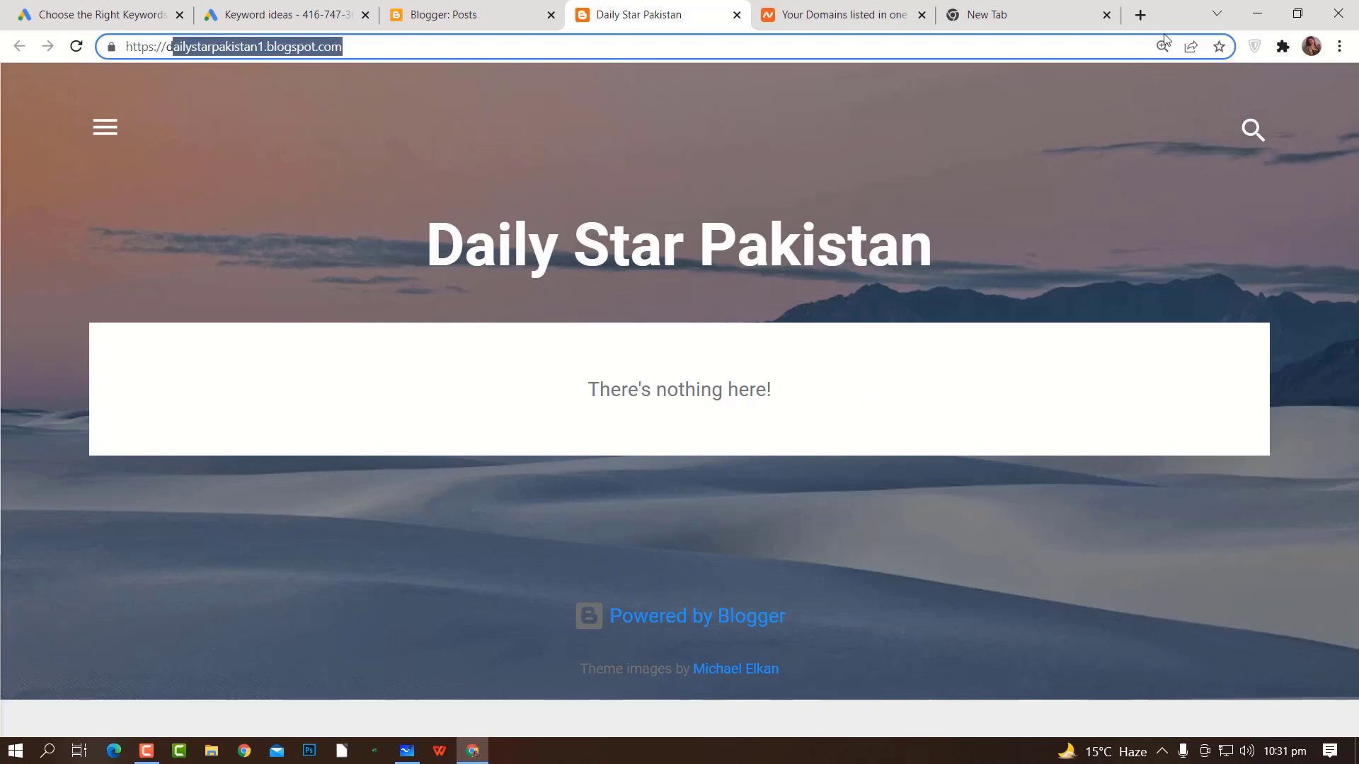
{"action": "left_click", "coordinate": [867, 9]}
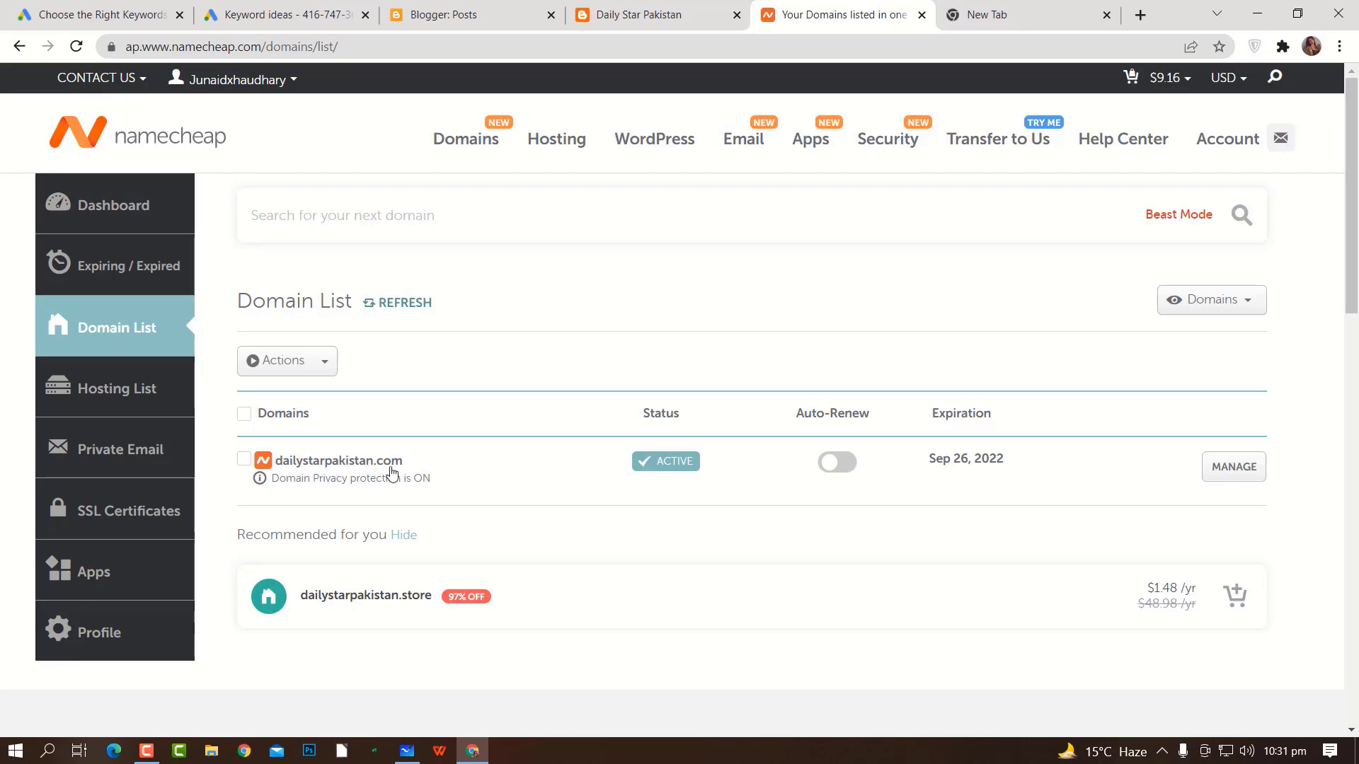
Open the Advanced DNS host records for dailystarpakistan.com in Namecheap
{"action": "left_click_drag", "start_coordinate": [409, 461], "coordinate": [274, 467]}
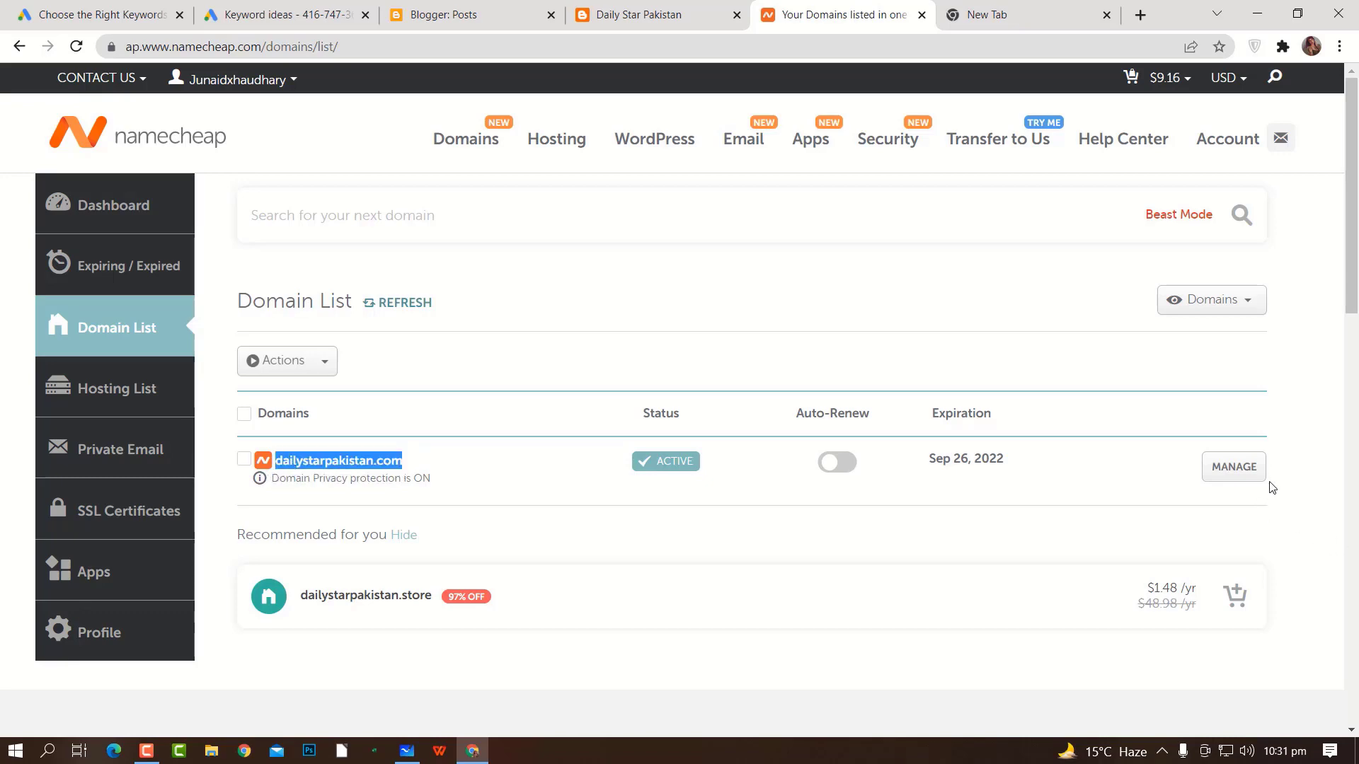
{"action": "left_click", "coordinate": [1230, 470]}
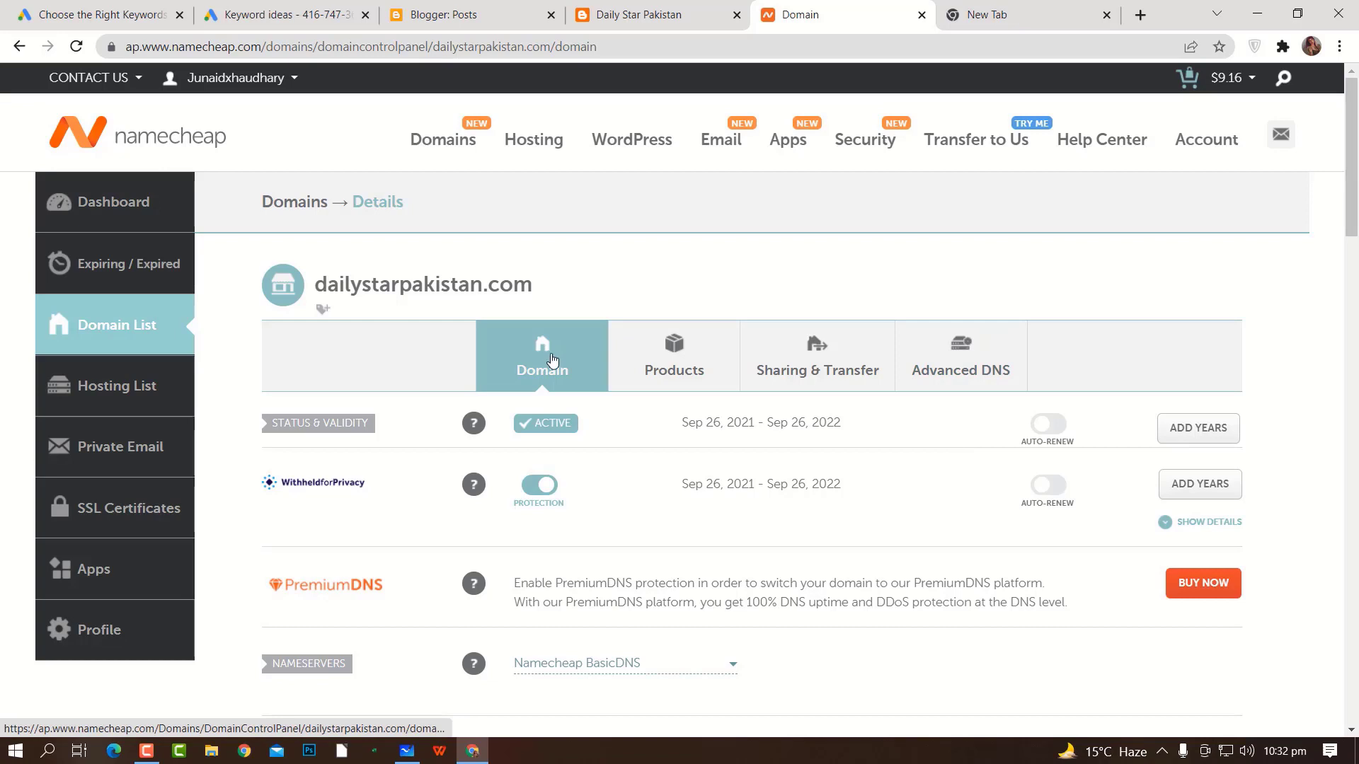
{"action": "left_click", "coordinate": [993, 380]}
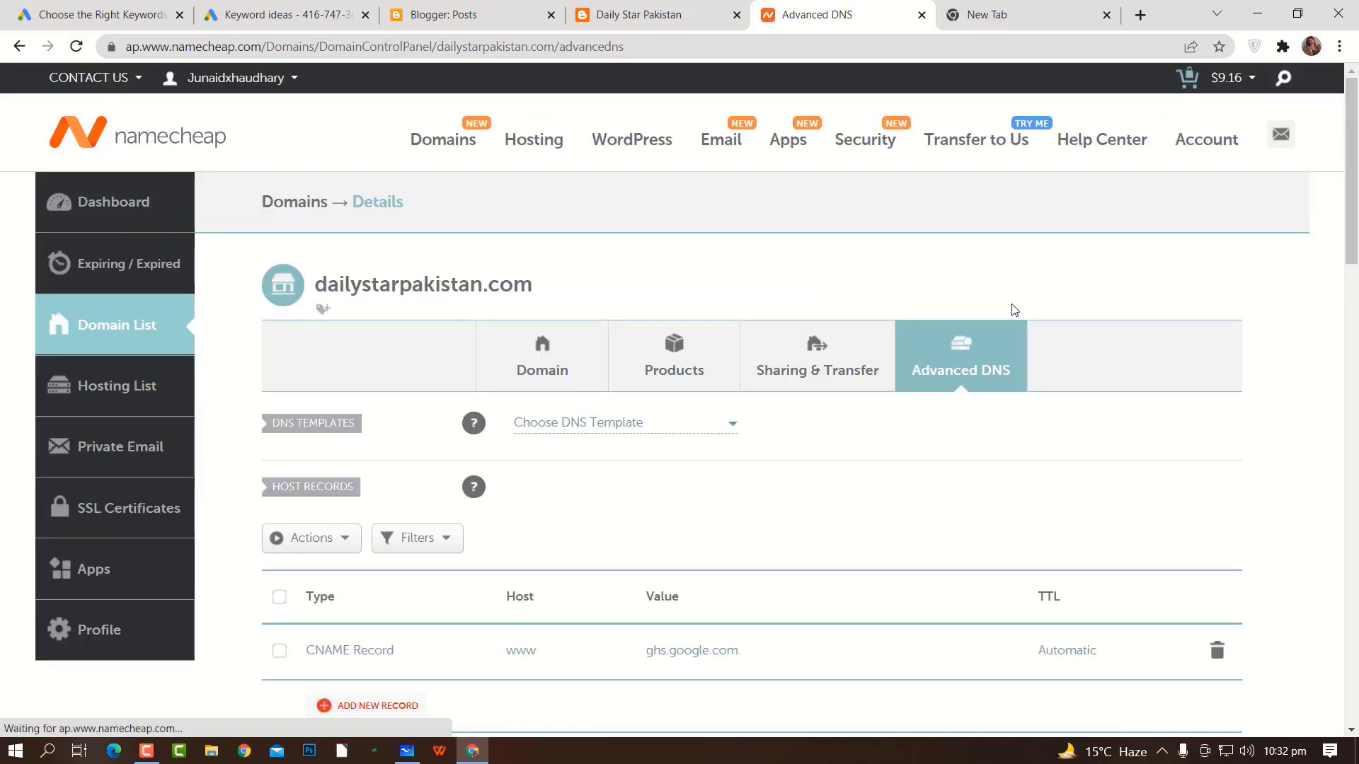
{"action": "scroll", "coordinate": [892, 362], "scroll_direction": "down", "scroll_amount": 3}
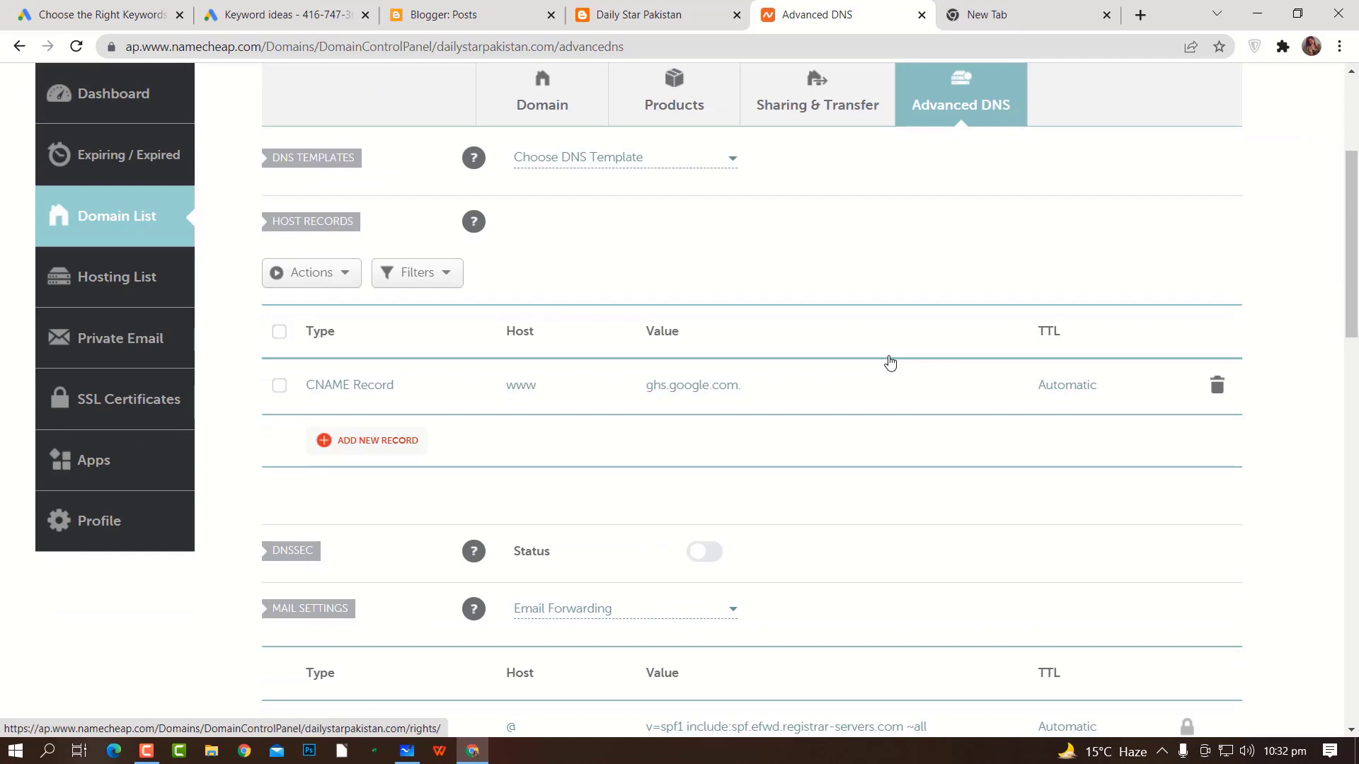
Close the live blog tab and go back to the Blogger dashboard
{"action": "left_click", "coordinate": [641, 16]}
{"action": "left_click", "coordinate": [736, 15]}
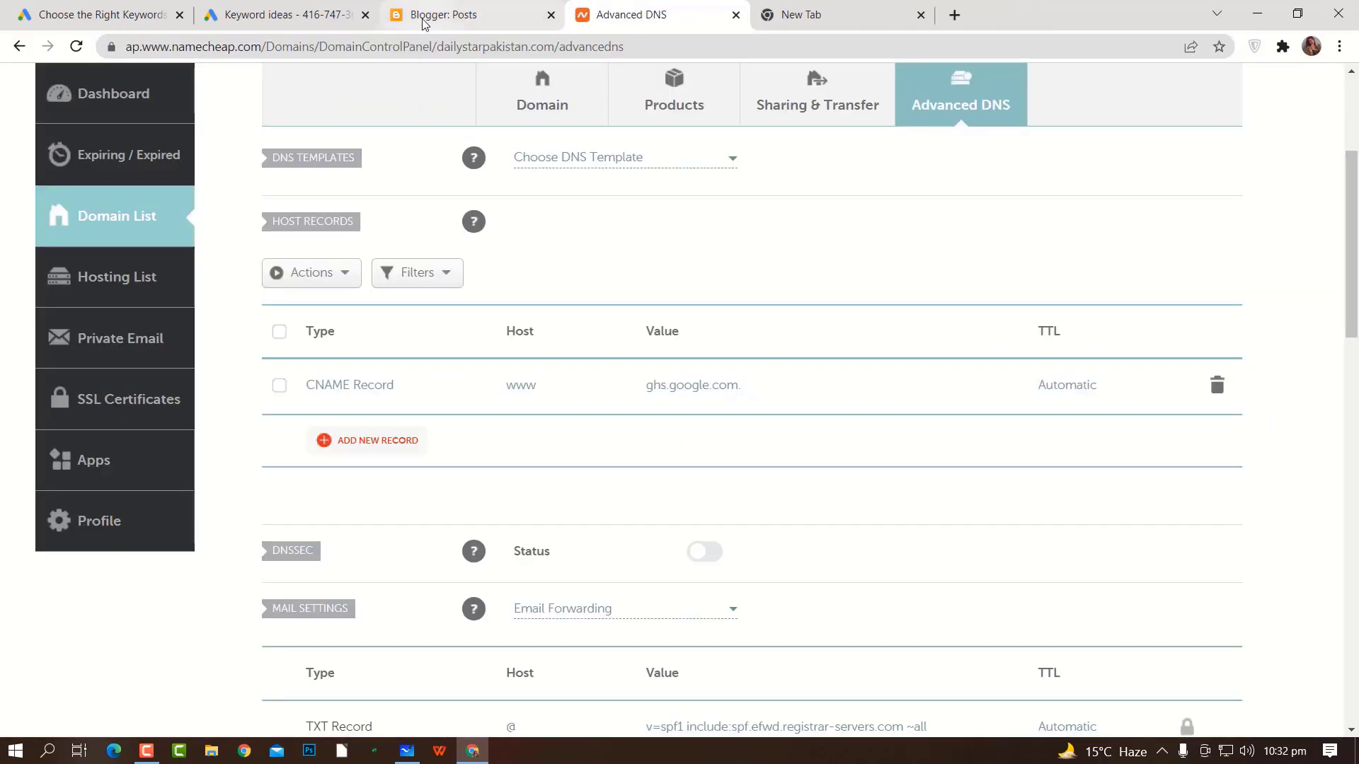
{"action": "left_click", "coordinate": [426, 26]}
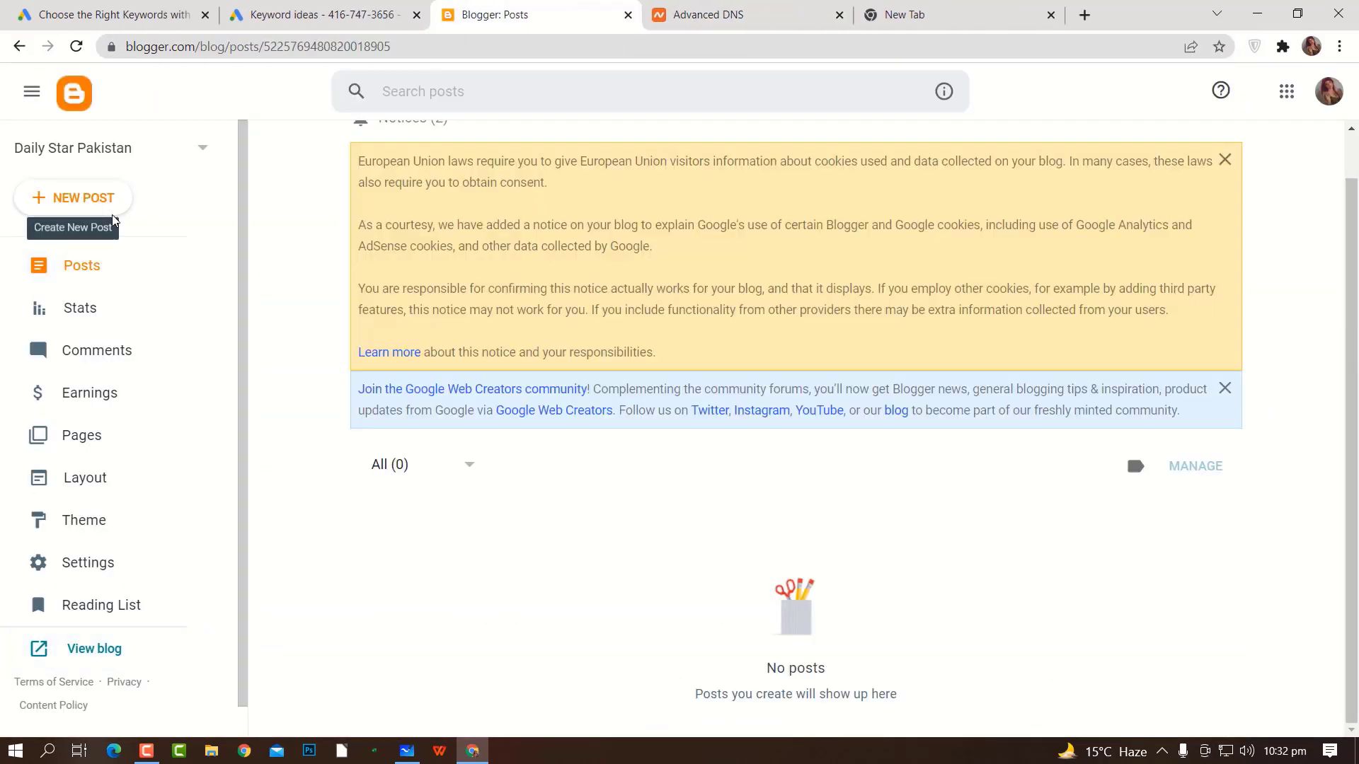
Open Daily Star Pakistan's Settings and bring up the empty Description editor under Basic
{"action": "key", "text": "ctrl+plus"}
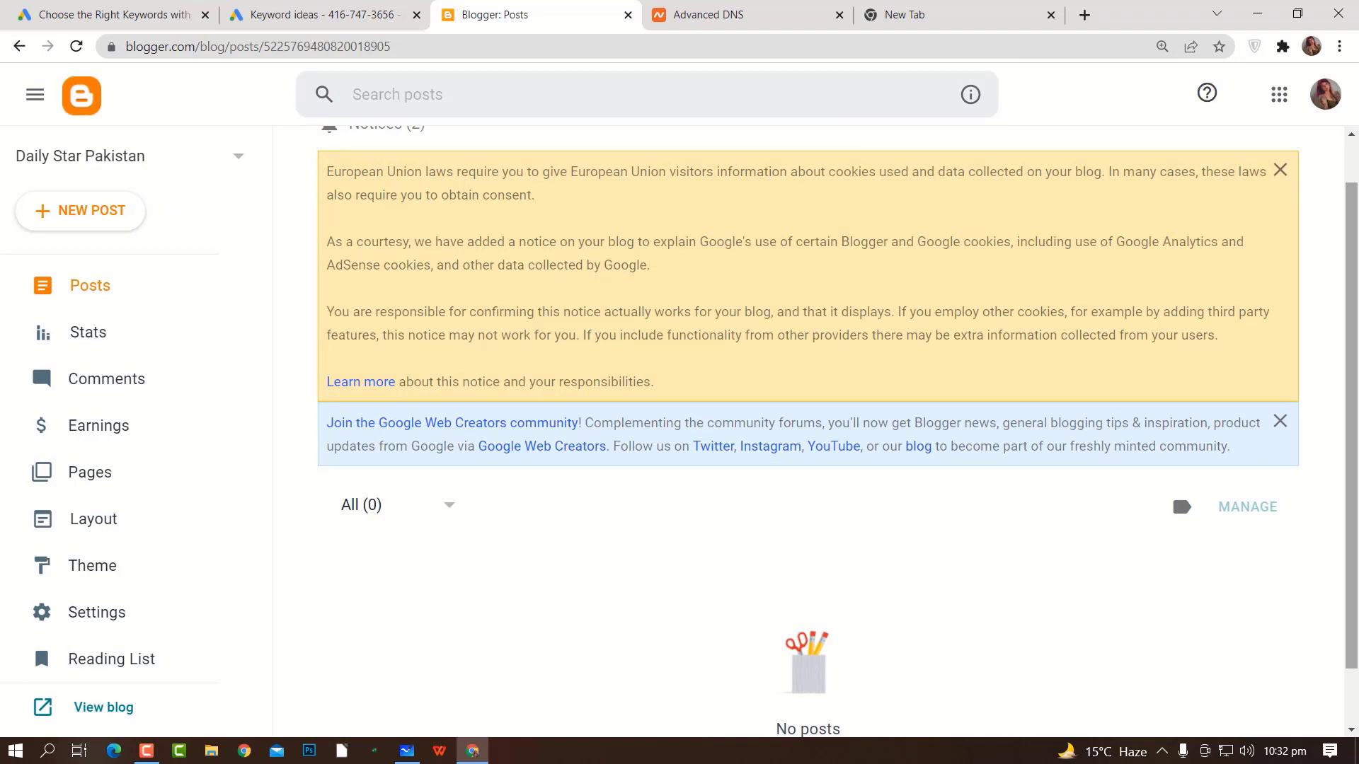
{"action": "scroll", "coordinate": [542, 419], "scroll_direction": "down", "scroll_amount": 1}
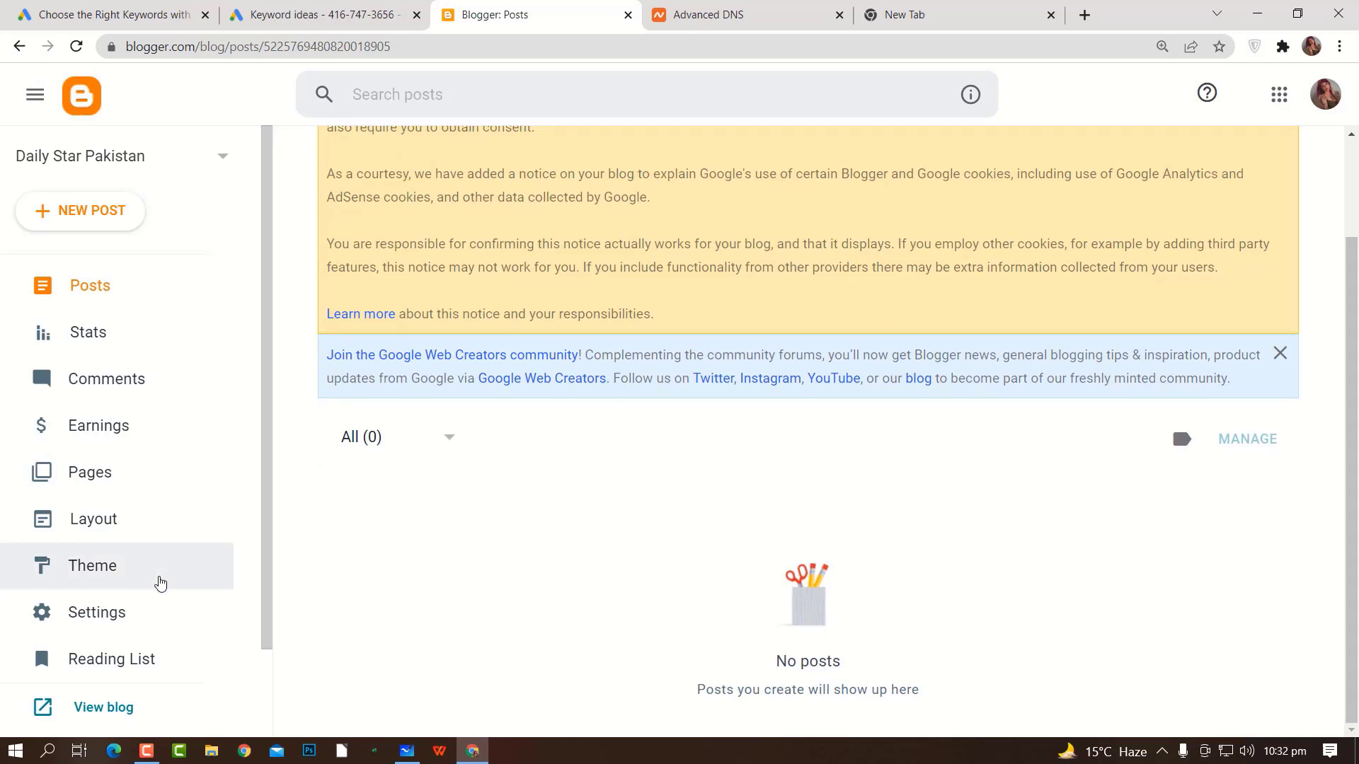
{"action": "left_click", "coordinate": [129, 613]}
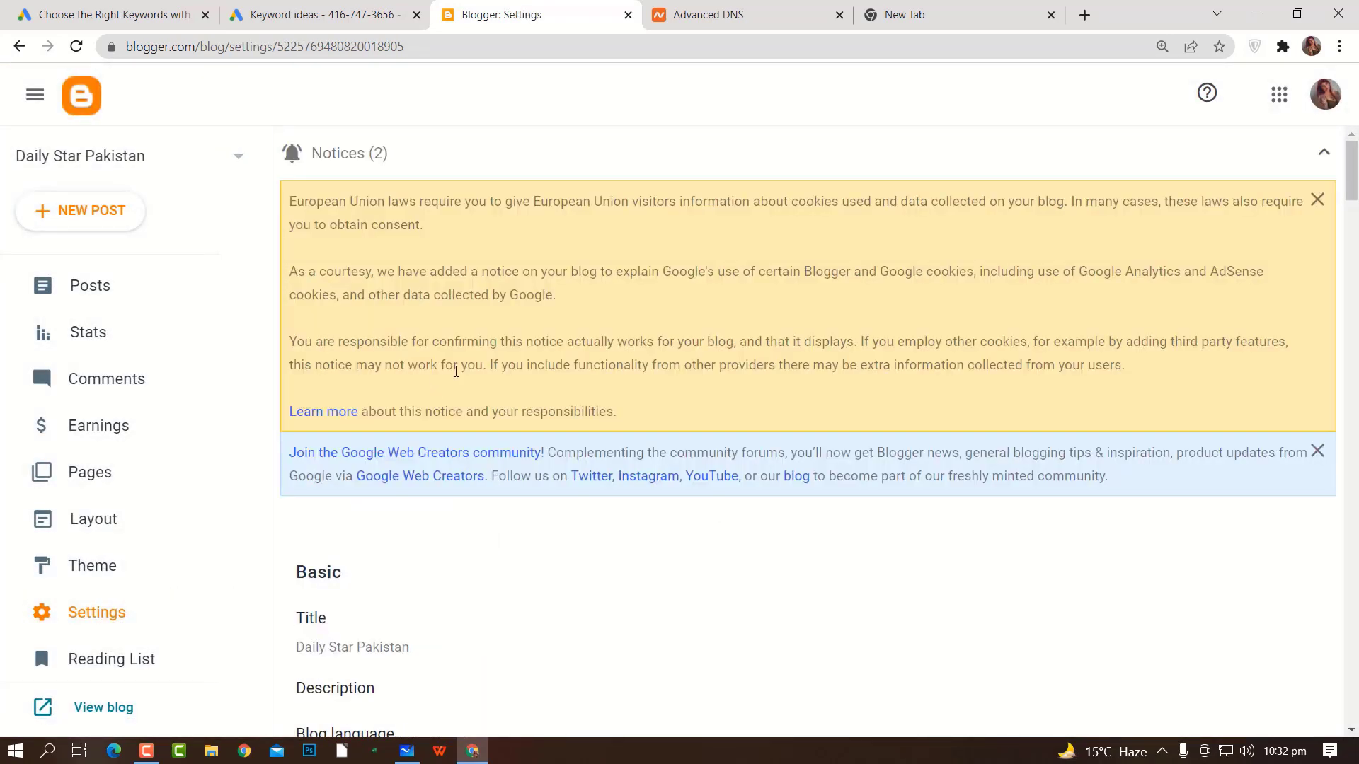
{"action": "scroll", "coordinate": [418, 371], "scroll_direction": "down", "scroll_amount": 5}
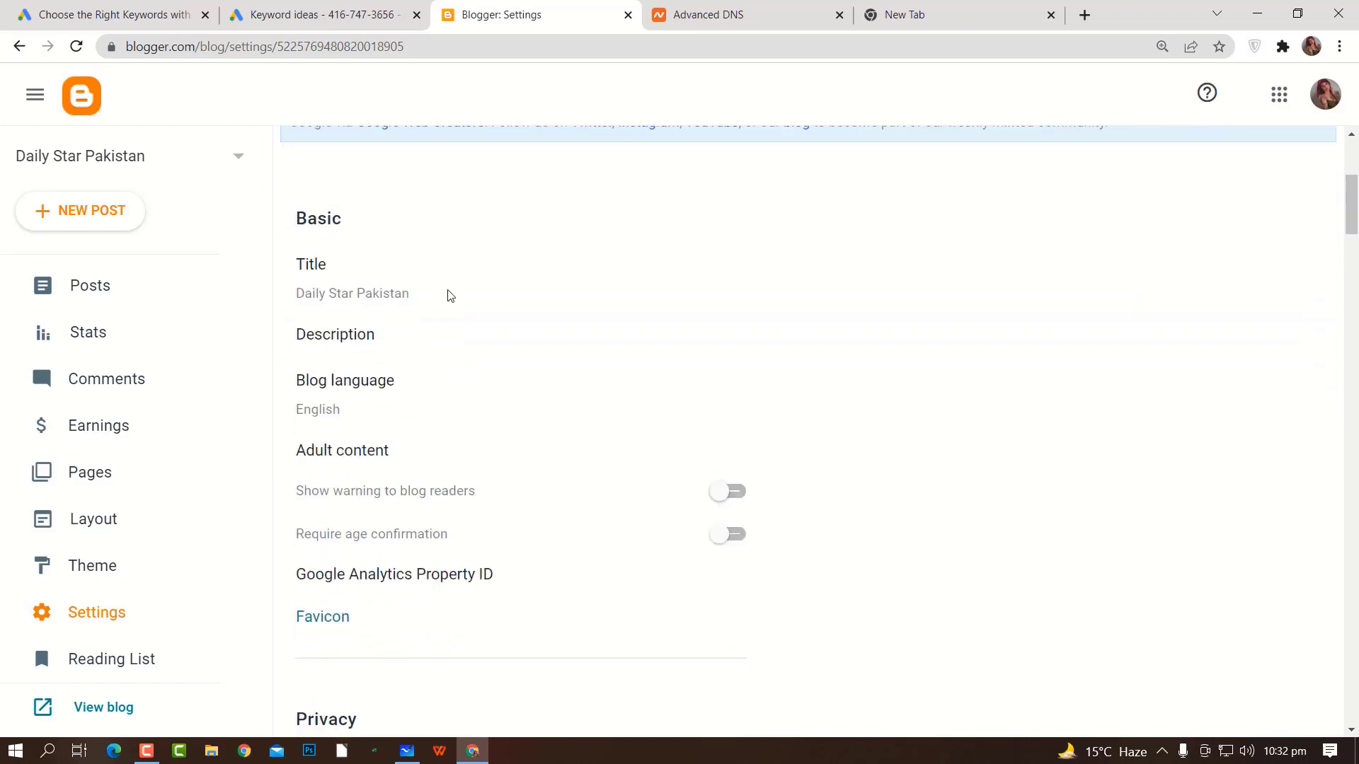
{"action": "left_click", "coordinate": [346, 347]}
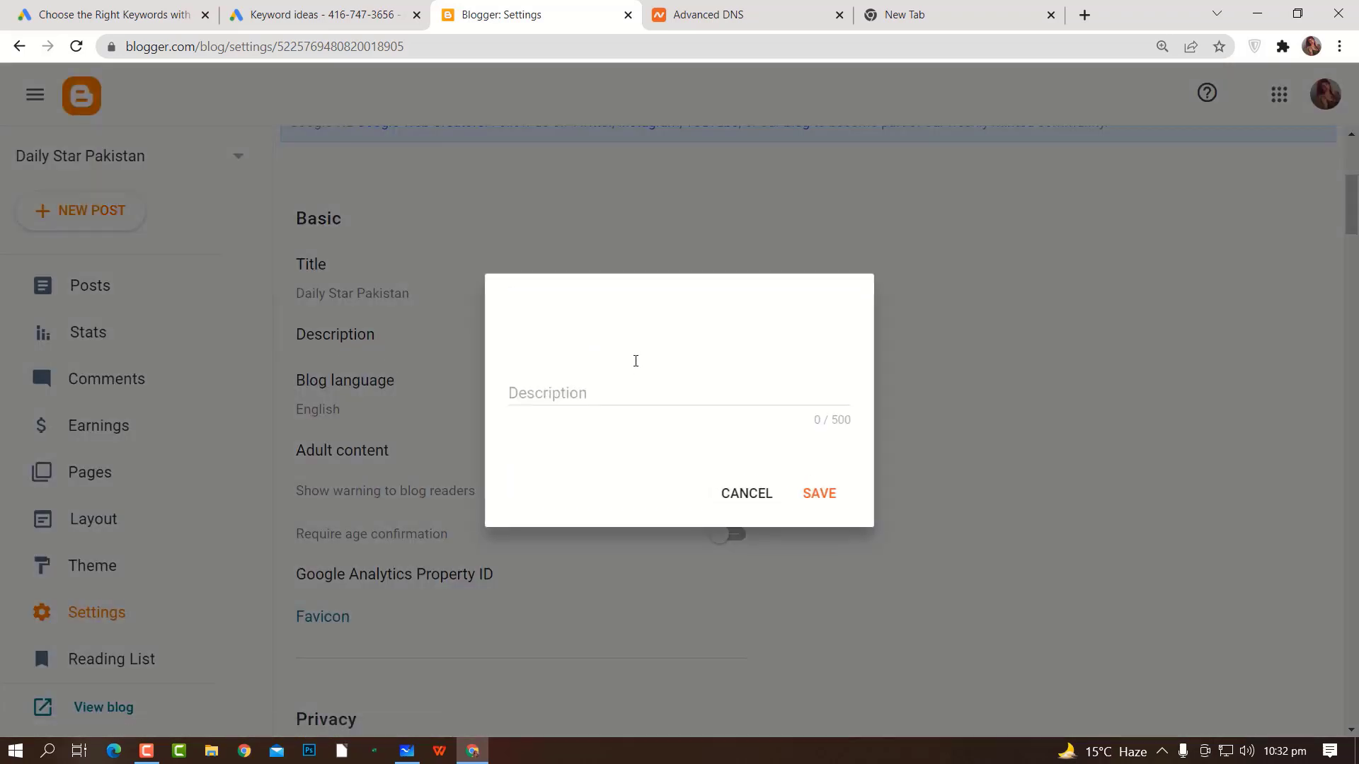
Copy all text from the Google Adsense Course notes in Notepad for the description
{"action": "left_click", "coordinate": [1256, 14]}
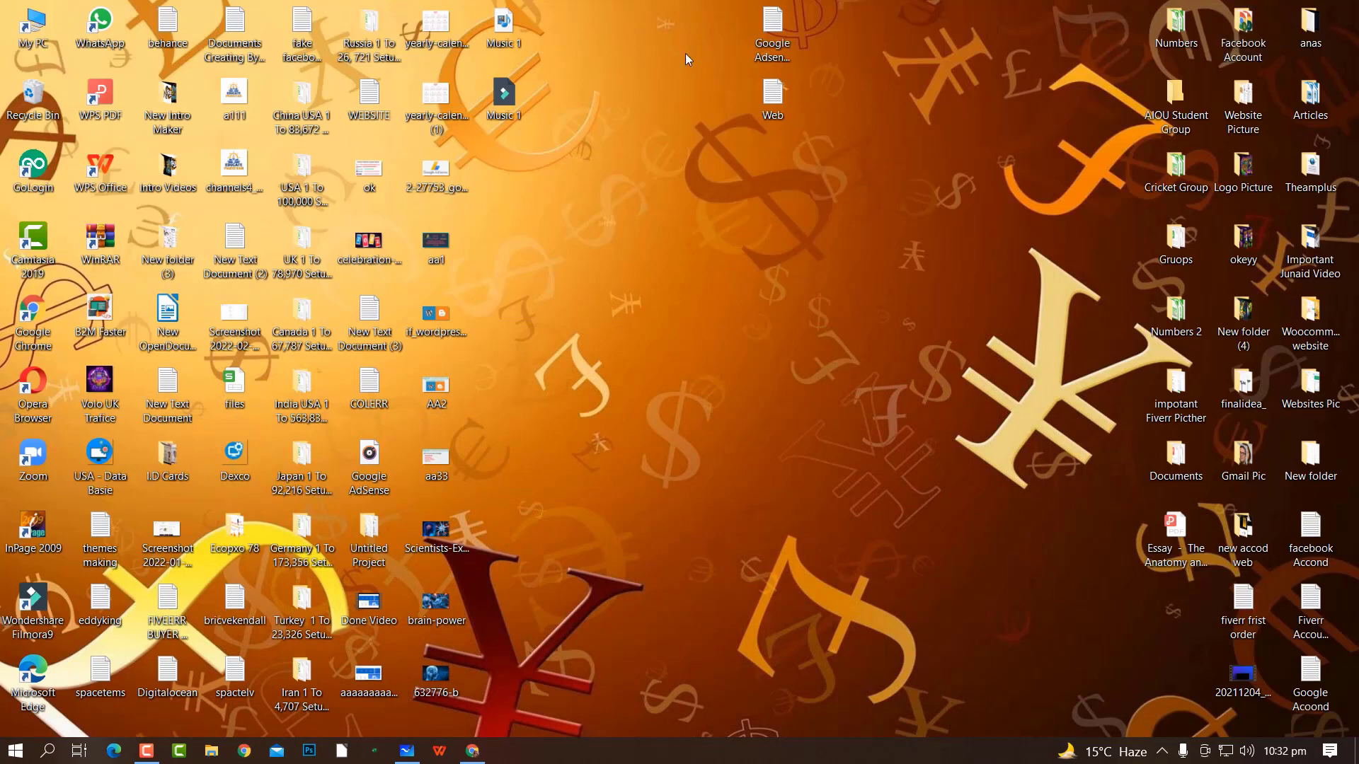
{"action": "double_click", "coordinate": [775, 96]}
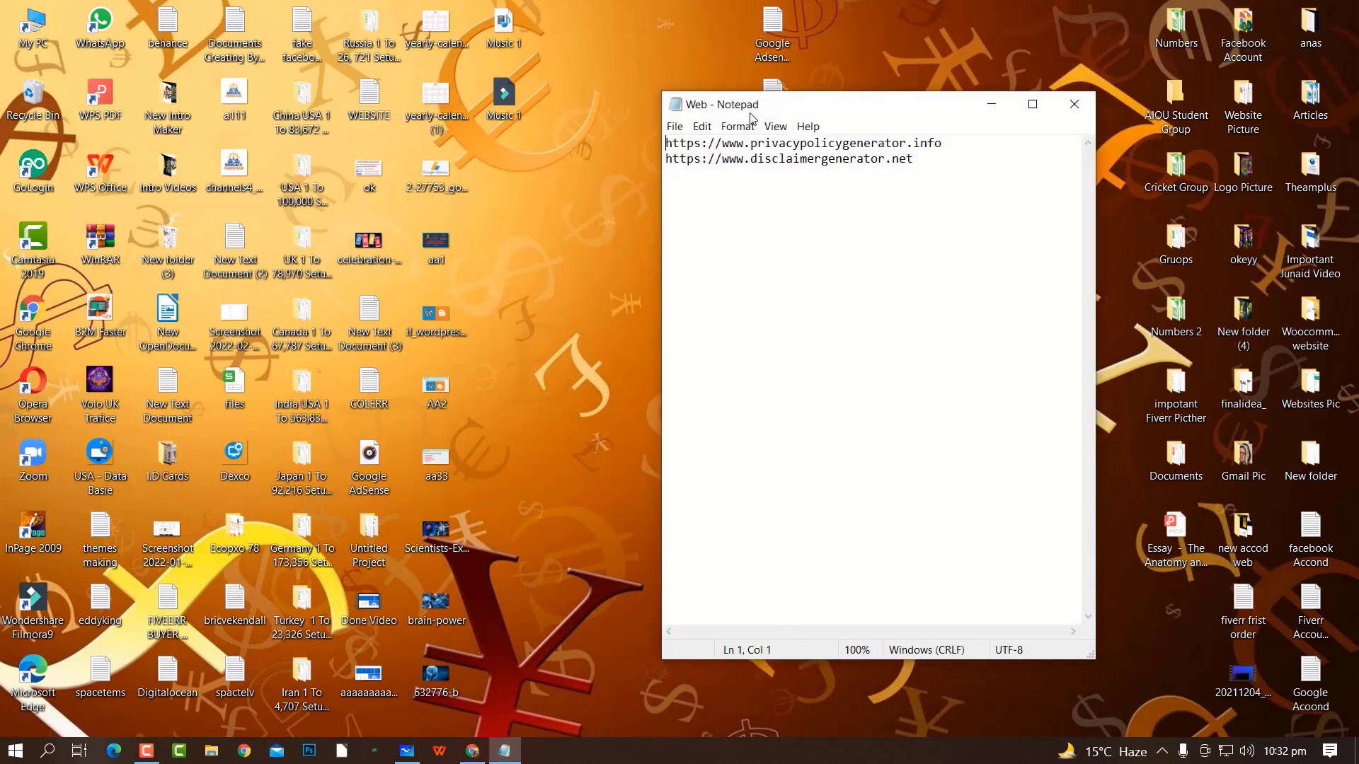
{"action": "double_click", "coordinate": [772, 31]}
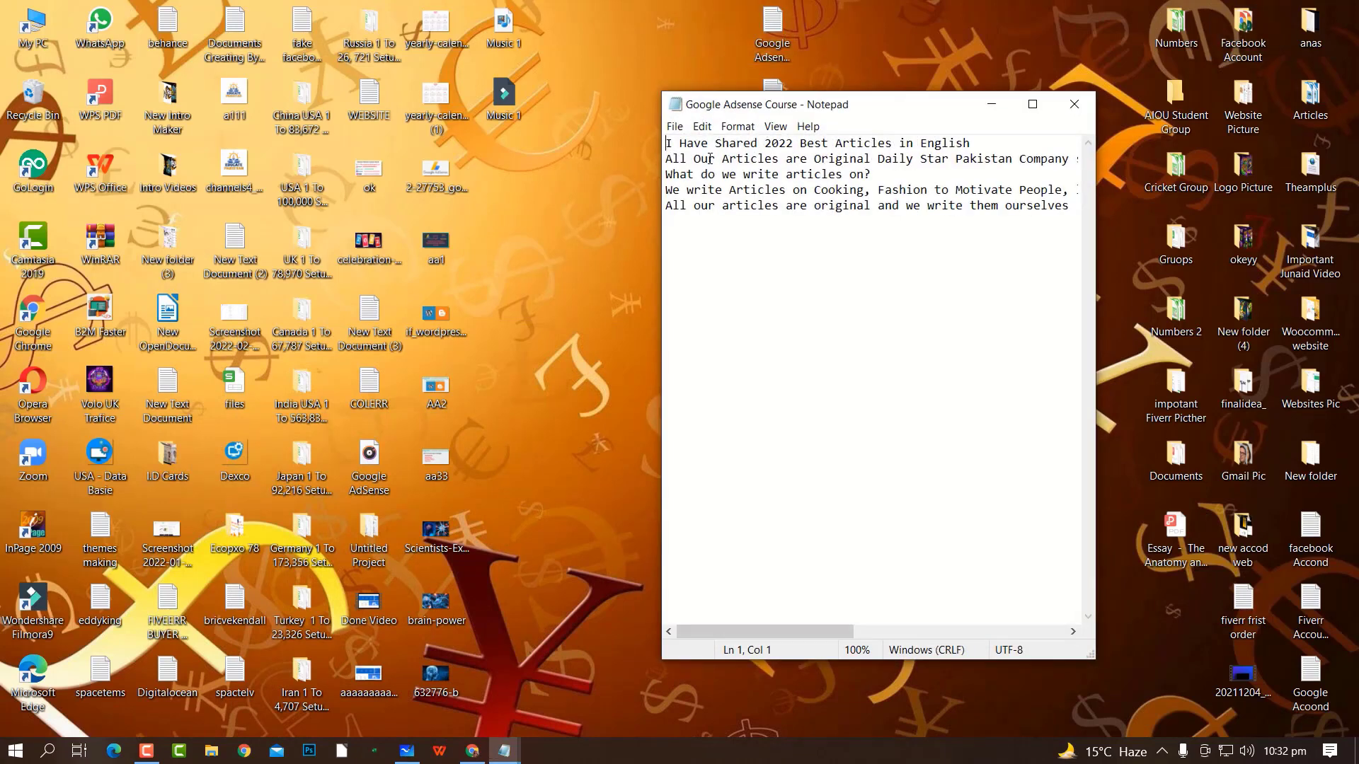
{"action": "key", "text": "ctrl+a"}
{"action": "right_click", "coordinate": [814, 147]}
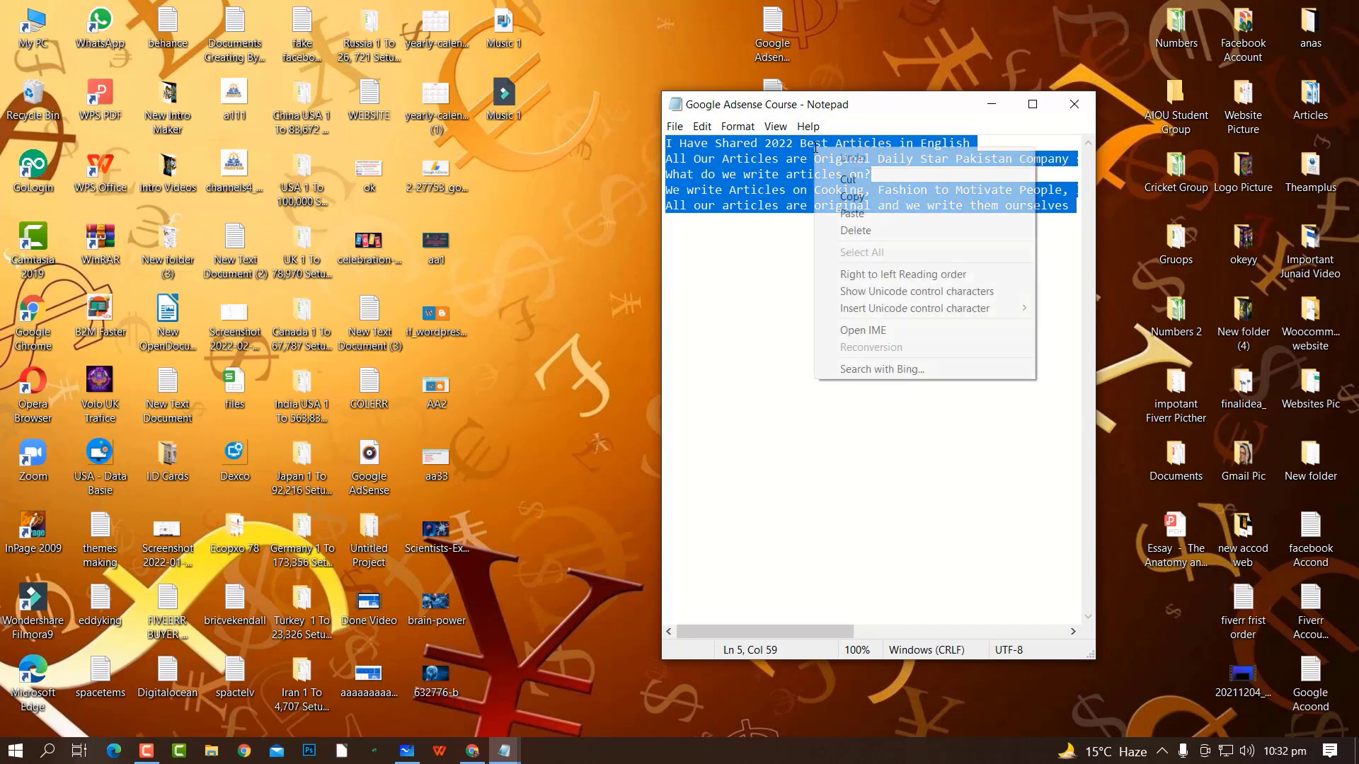
{"action": "left_click", "coordinate": [853, 196]}
{"action": "left_click_drag", "start_coordinate": [796, 634], "coordinate": [552, 736]}
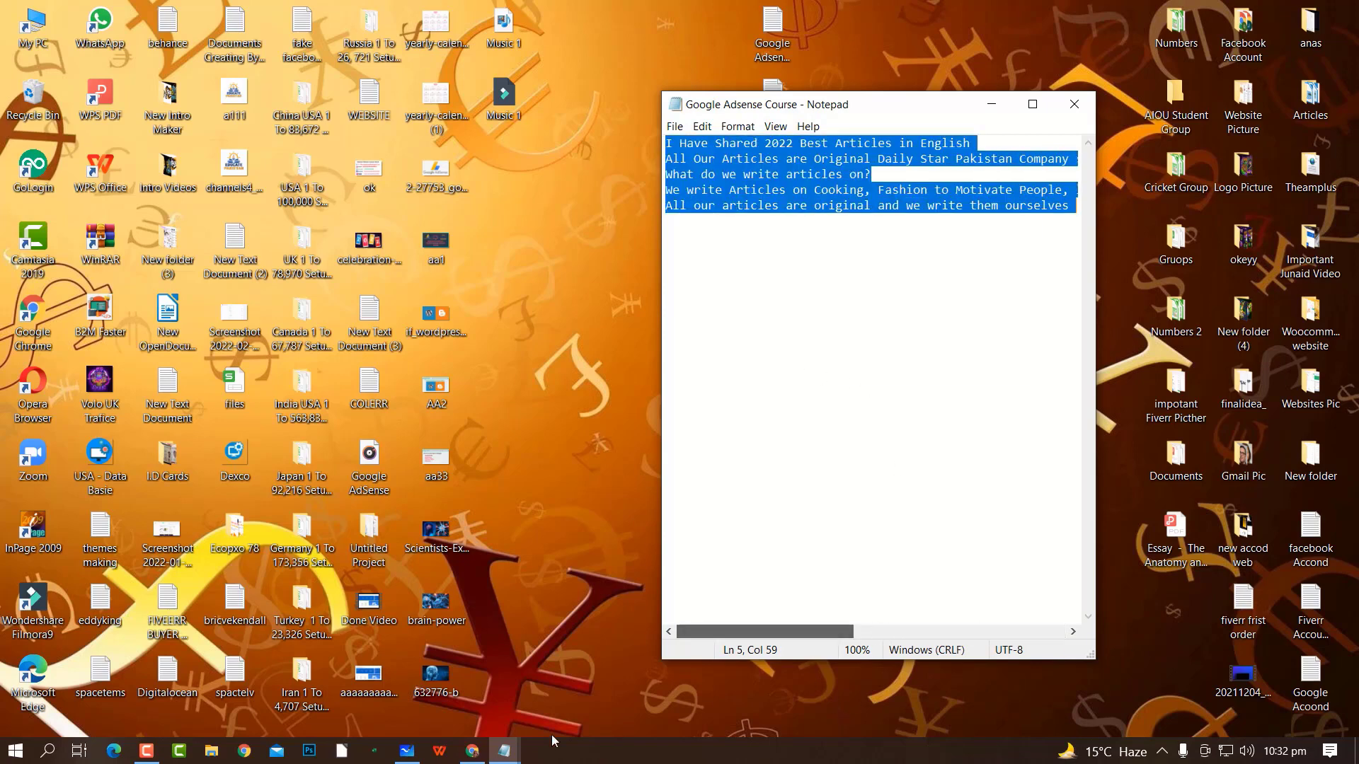
{"action": "left_click", "coordinate": [474, 752]}
{"action": "left_click", "coordinate": [595, 395]}
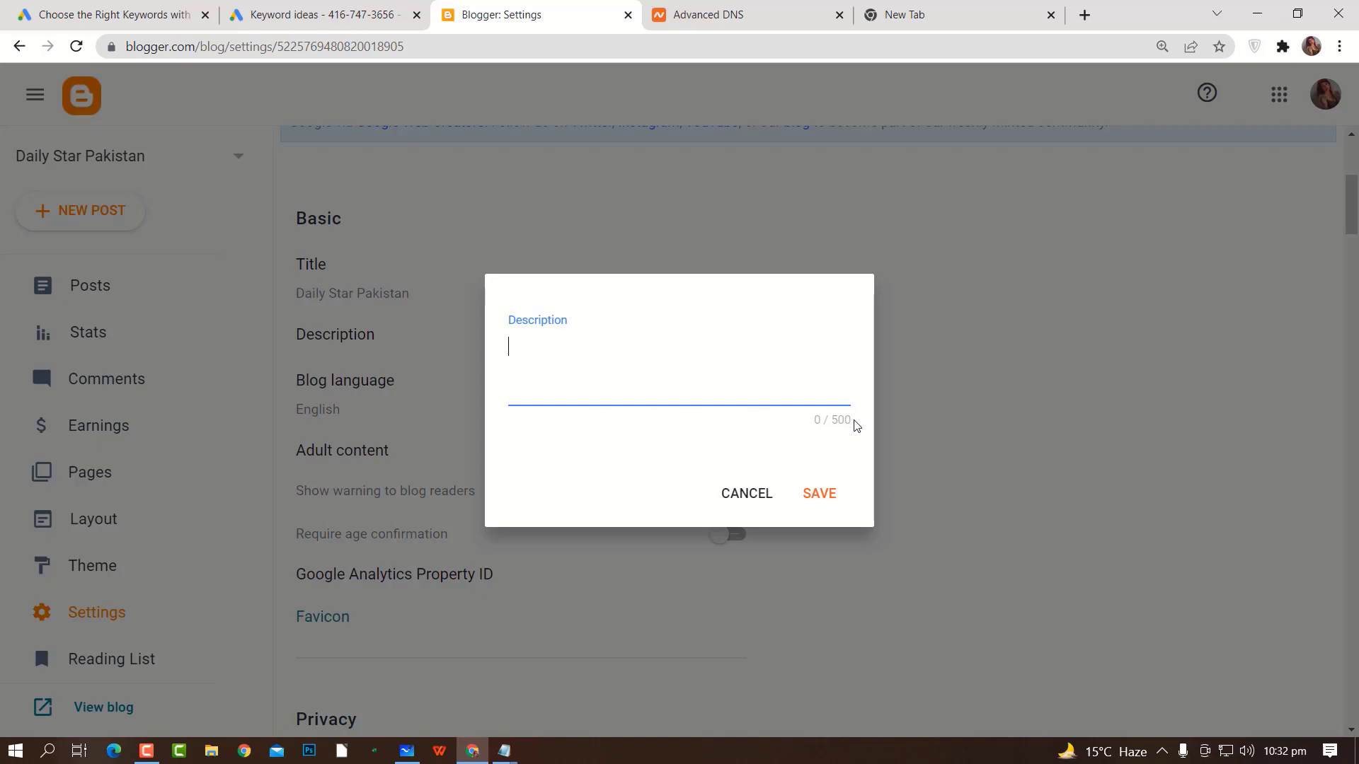
Paste the 365-character description starting 'I Have Shared 2022 Best Articles in English' and save
{"action": "right_click", "coordinate": [518, 342]}
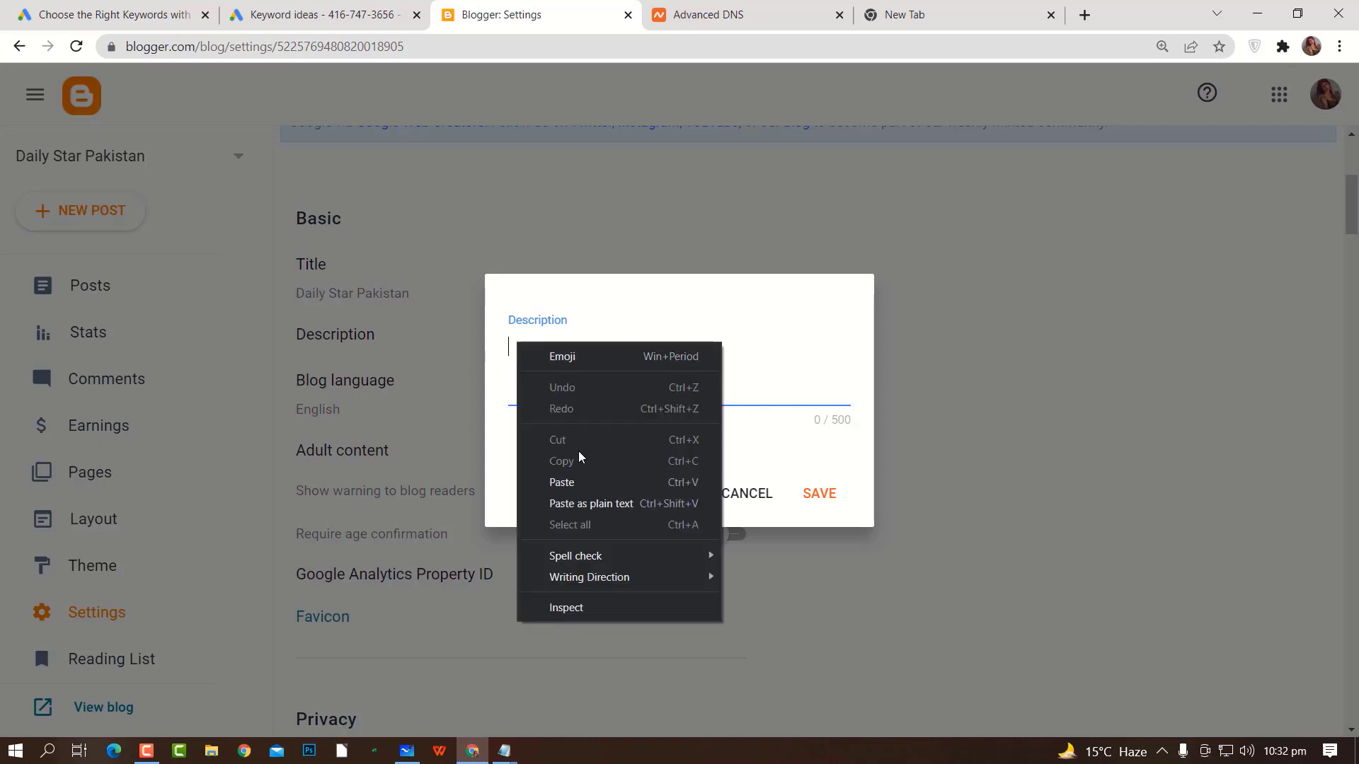
{"action": "left_click", "coordinate": [573, 481]}
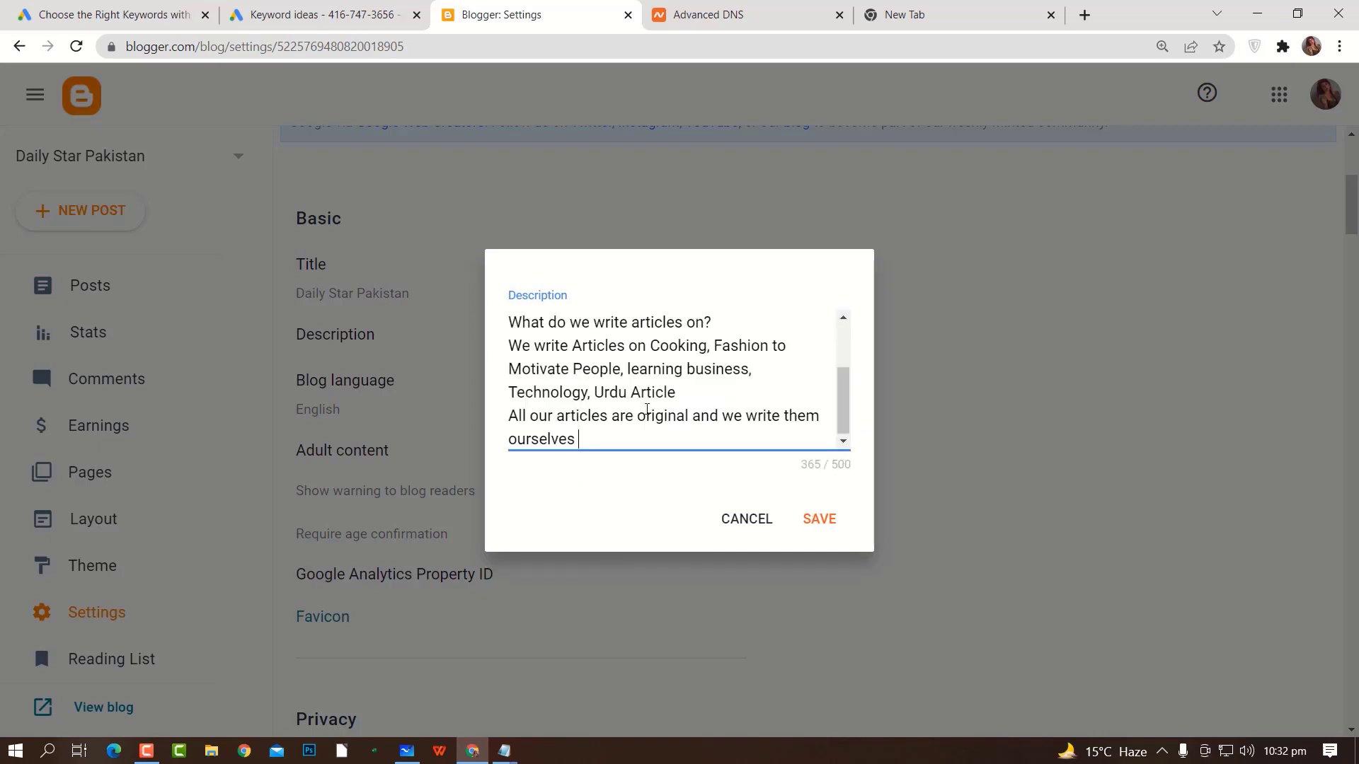
{"action": "scroll", "coordinate": [601, 375], "scroll_direction": "up", "scroll_amount": 3}
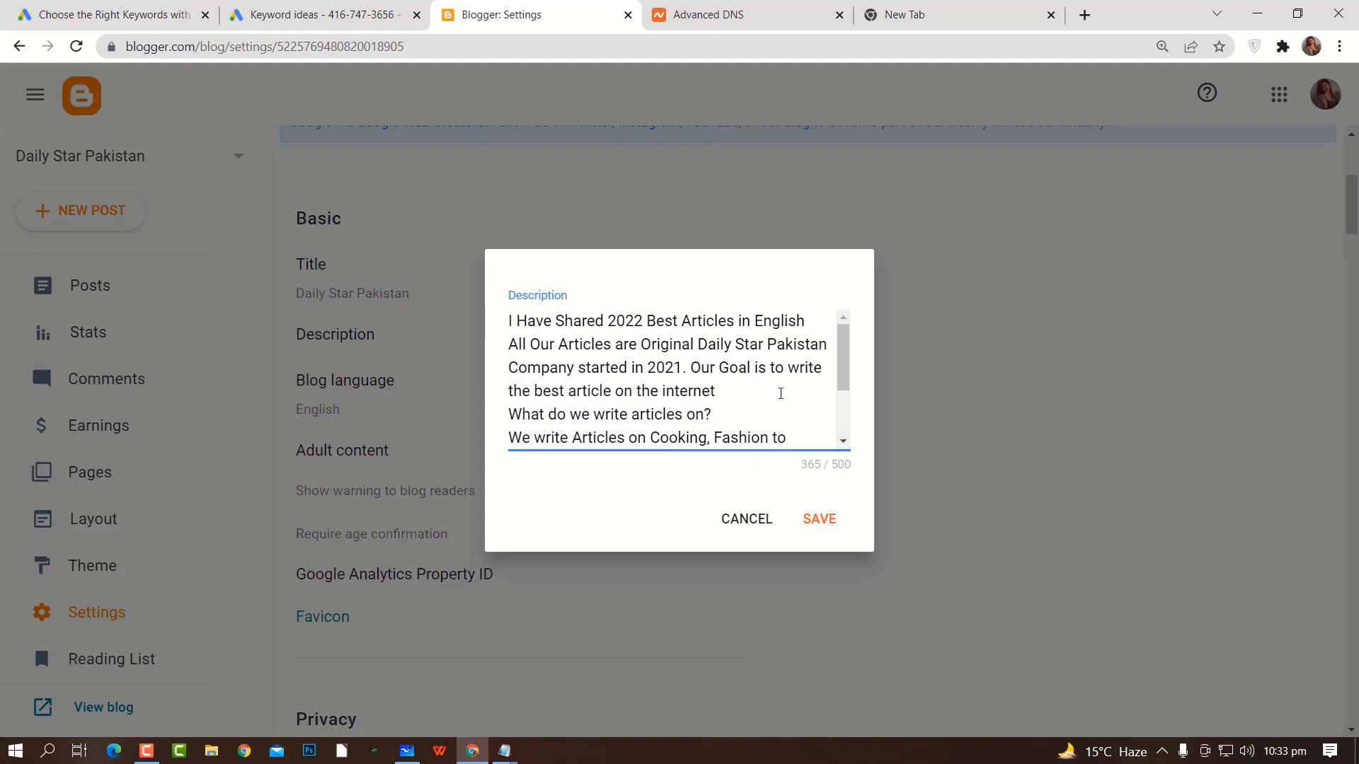
{"action": "scroll", "coordinate": [780, 393], "scroll_direction": "down", "scroll_amount": 3}
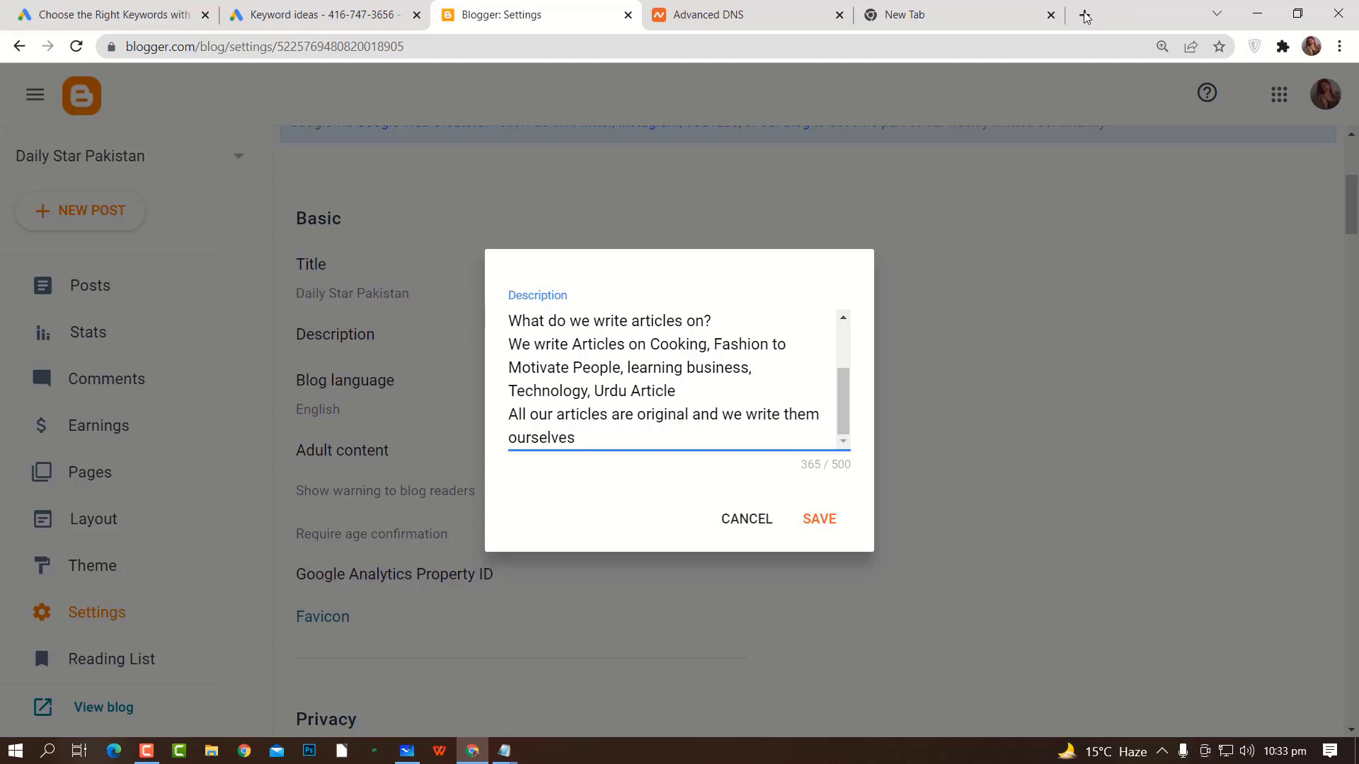
{"action": "left_click", "coordinate": [819, 518]}
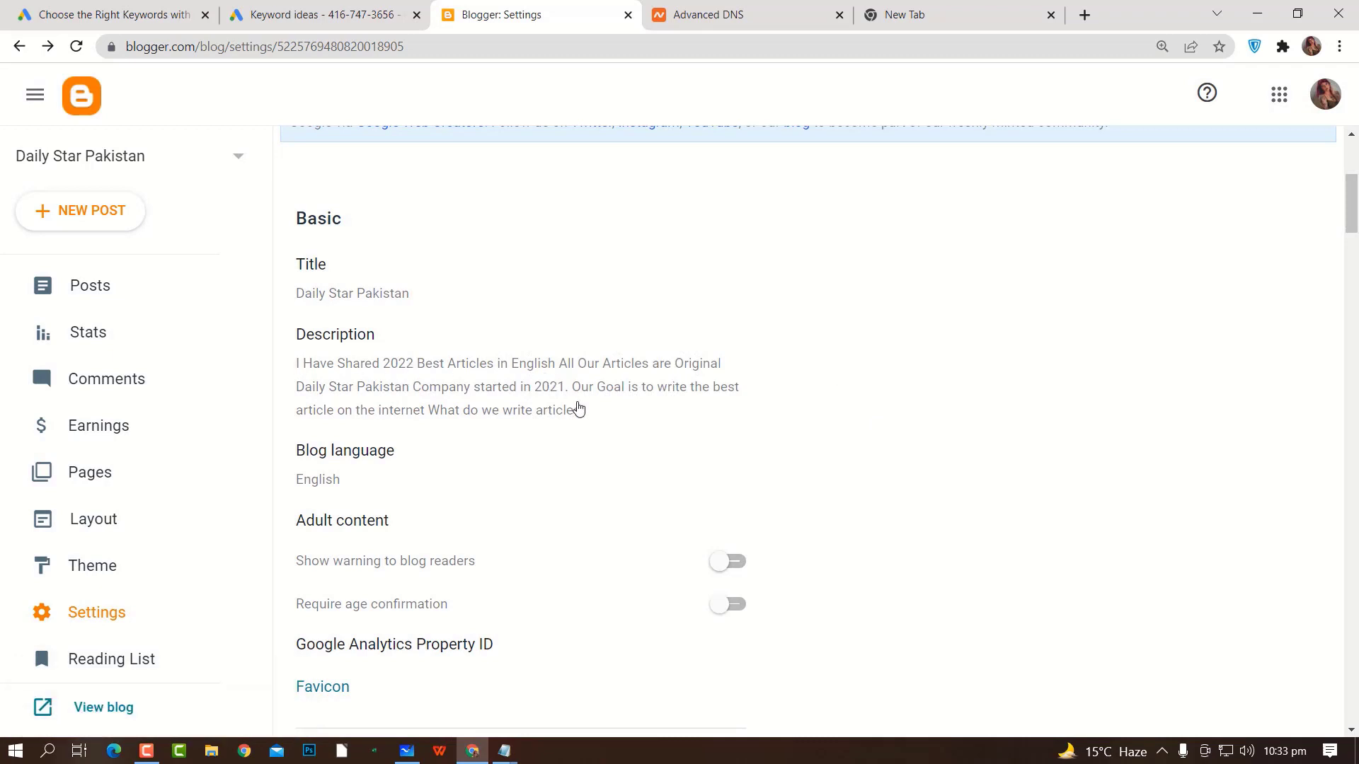
Toggle the adult-content warning on and back off, leaving it disabled
{"action": "scroll", "coordinate": [390, 334], "scroll_direction": "down", "scroll_amount": 1}
{"action": "scroll", "coordinate": [391, 336], "scroll_direction": "down", "scroll_amount": 3}
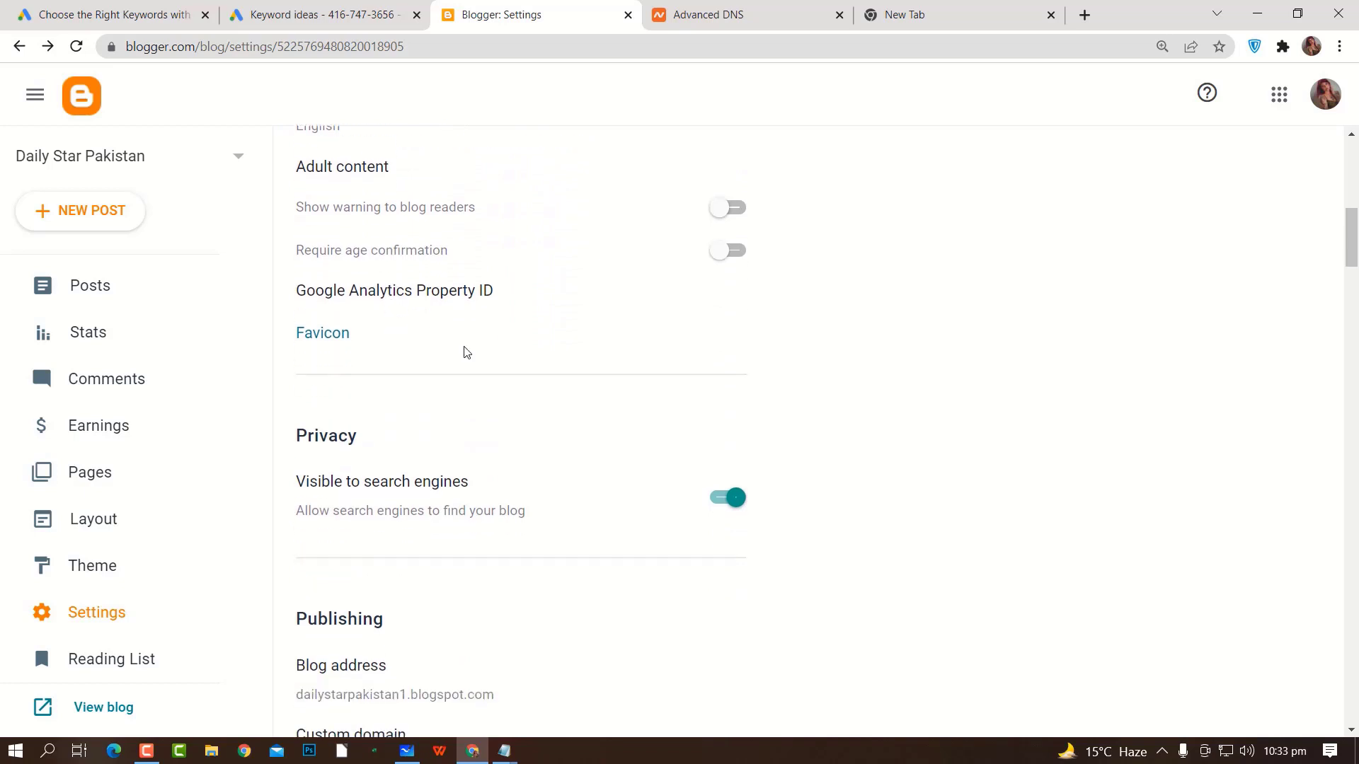
{"action": "scroll", "coordinate": [494, 362], "scroll_direction": "down", "scroll_amount": 2}
{"action": "scroll", "coordinate": [683, 193], "scroll_direction": "up", "scroll_amount": 4}
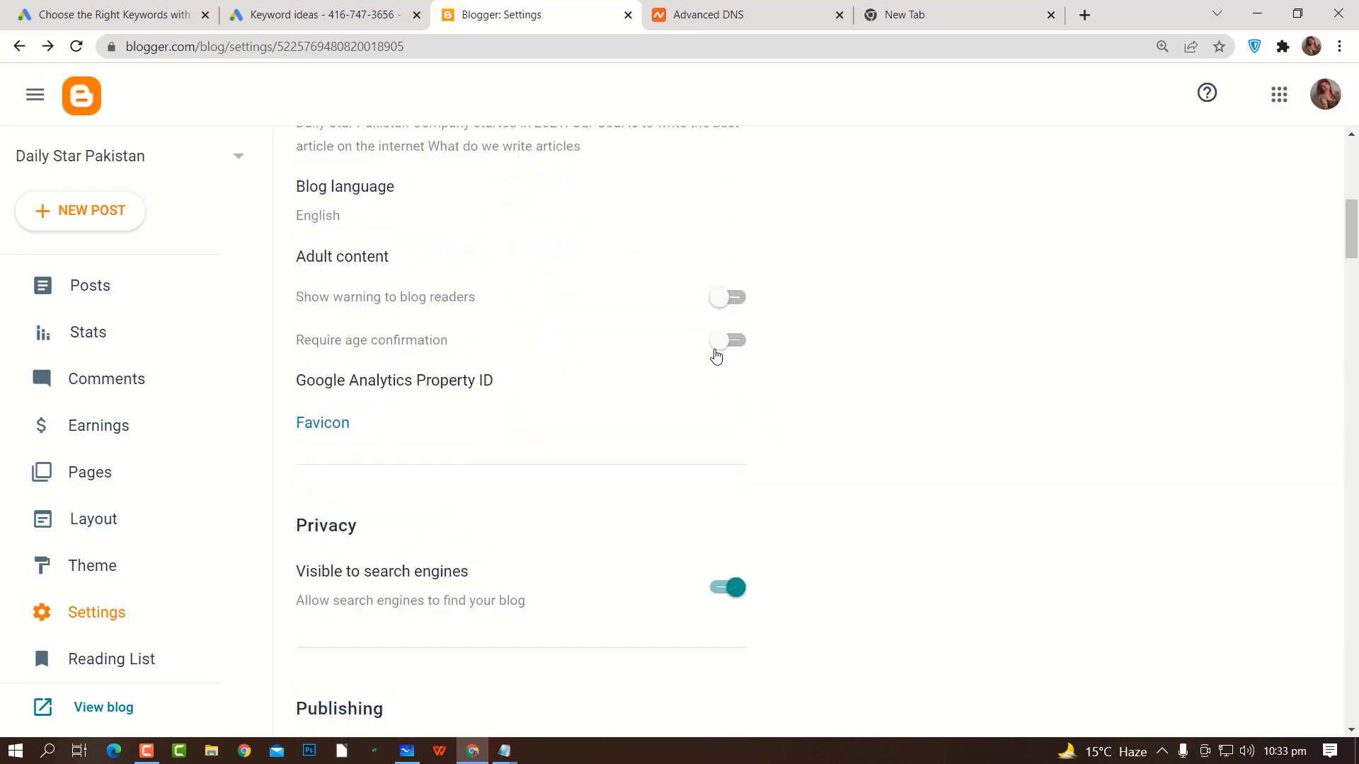
{"action": "left_click", "coordinate": [732, 396]}
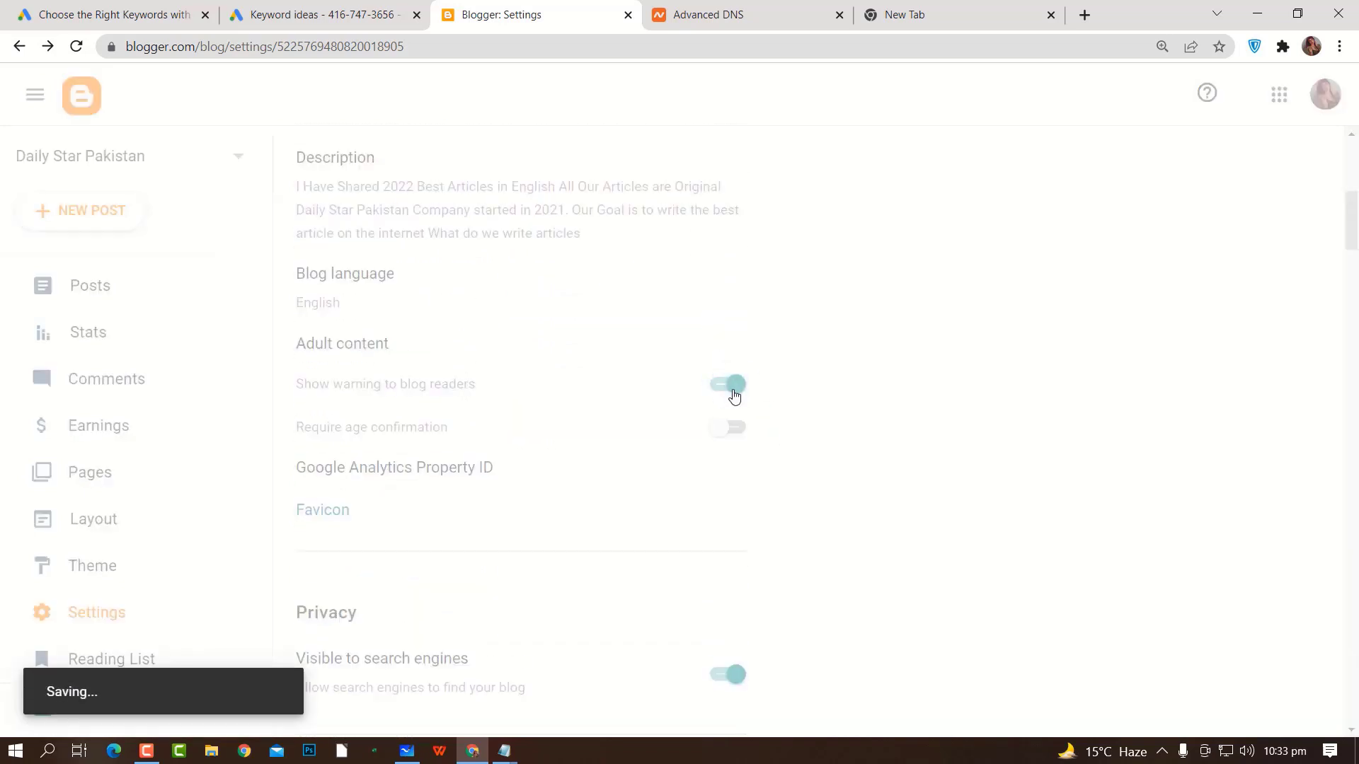
{"action": "left_click", "coordinate": [733, 389]}
Toggle HTTPS redirect off and back on, then scroll down to the Formatting settings
{"action": "scroll", "coordinate": [716, 431], "scroll_direction": "down", "scroll_amount": 5}
{"action": "scroll", "coordinate": [716, 431], "scroll_direction": "down", "scroll_amount": 2}
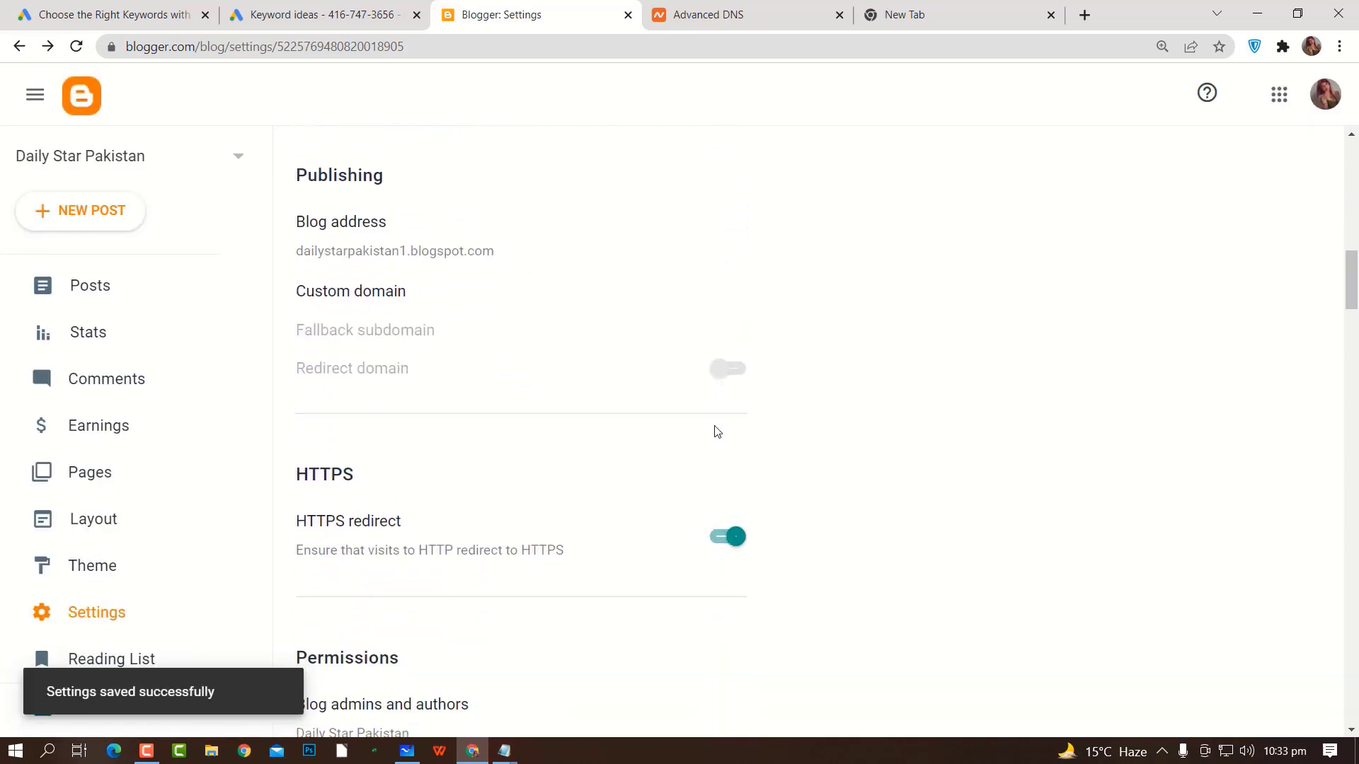
{"action": "scroll", "coordinate": [716, 431], "scroll_direction": "down", "scroll_amount": 1}
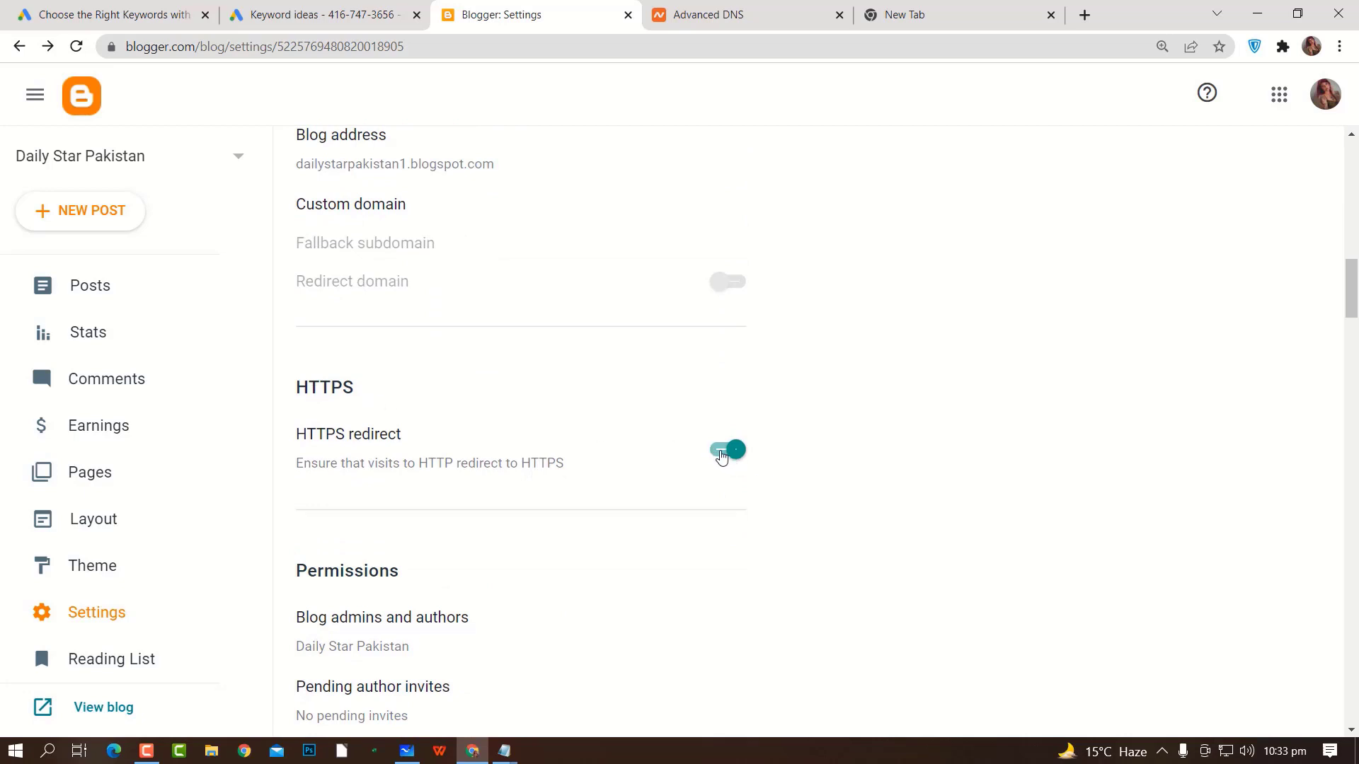
{"action": "left_click", "coordinate": [721, 455]}
{"action": "left_click", "coordinate": [732, 453]}
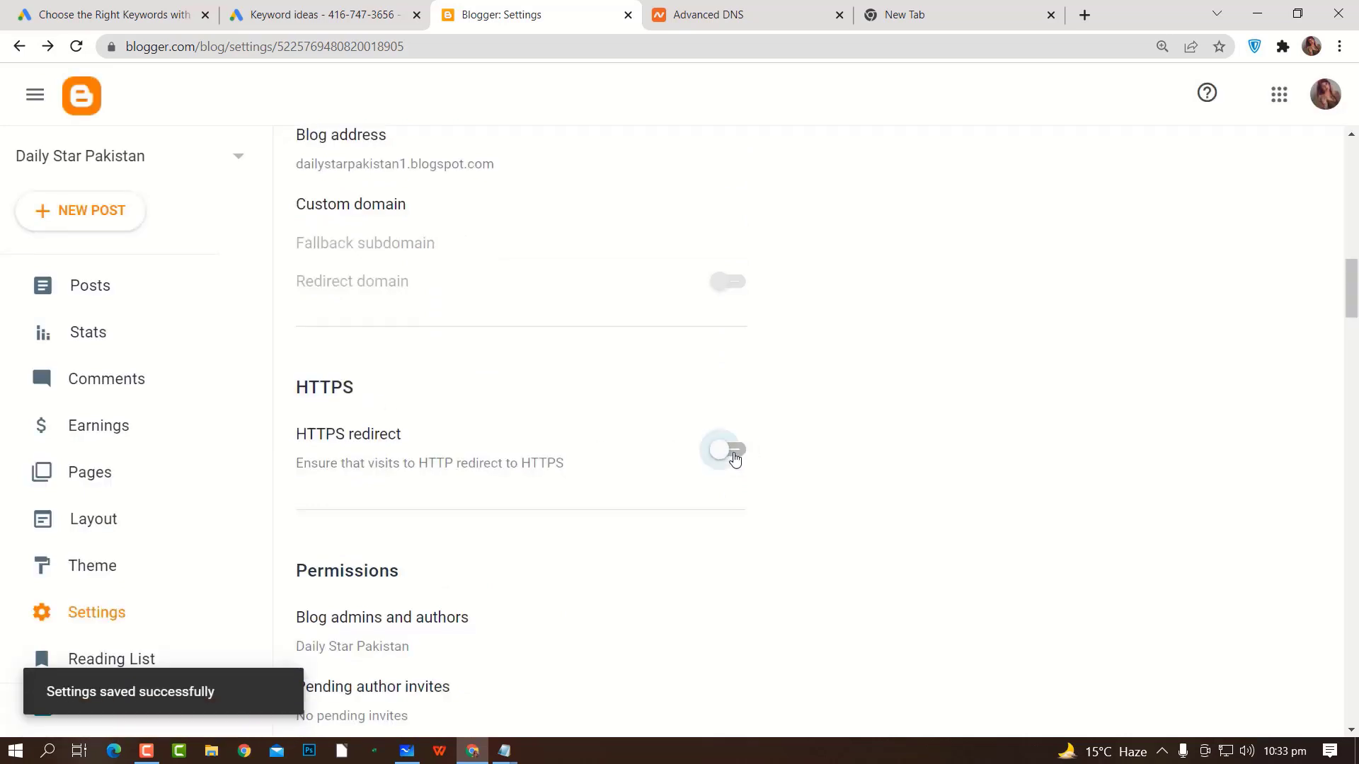
{"action": "scroll", "coordinate": [735, 460], "scroll_direction": "down", "scroll_amount": 3}
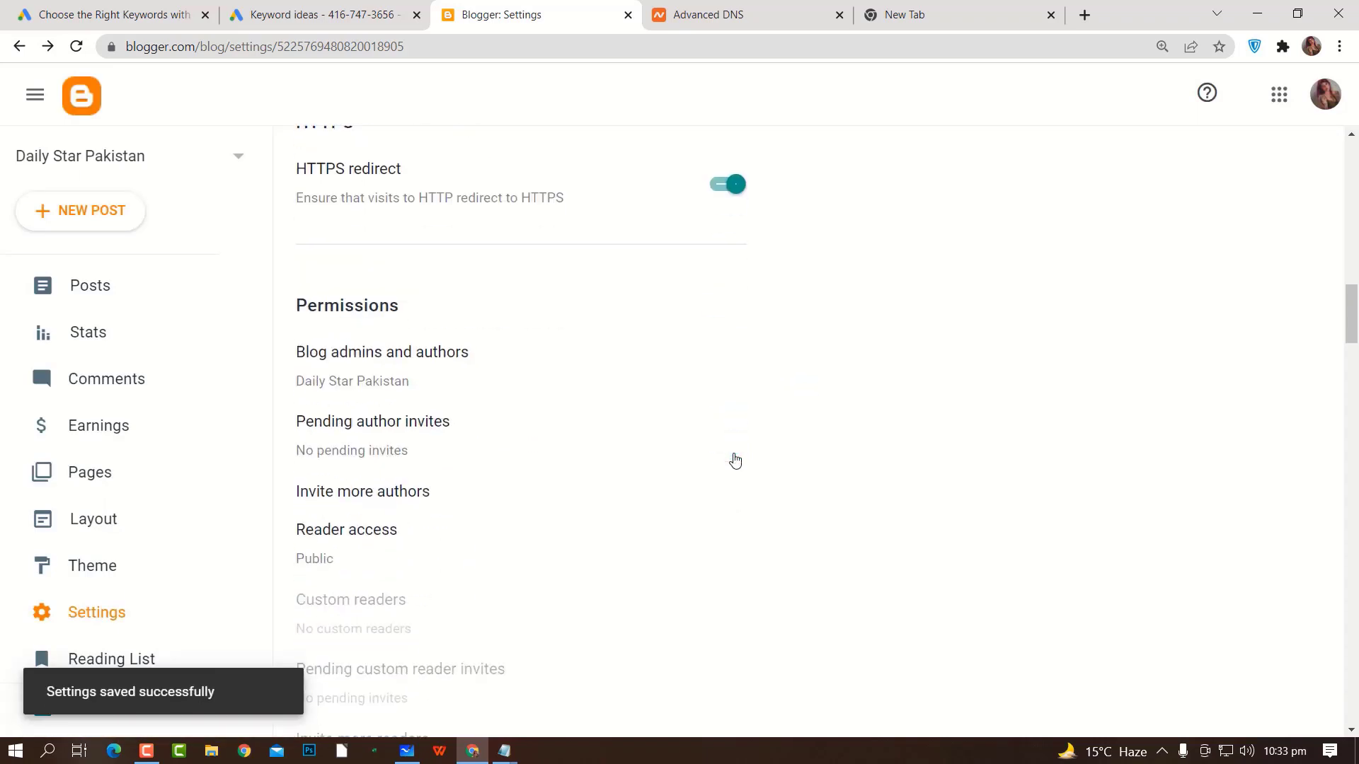
{"action": "scroll", "coordinate": [594, 429], "scroll_direction": "down", "scroll_amount": 1}
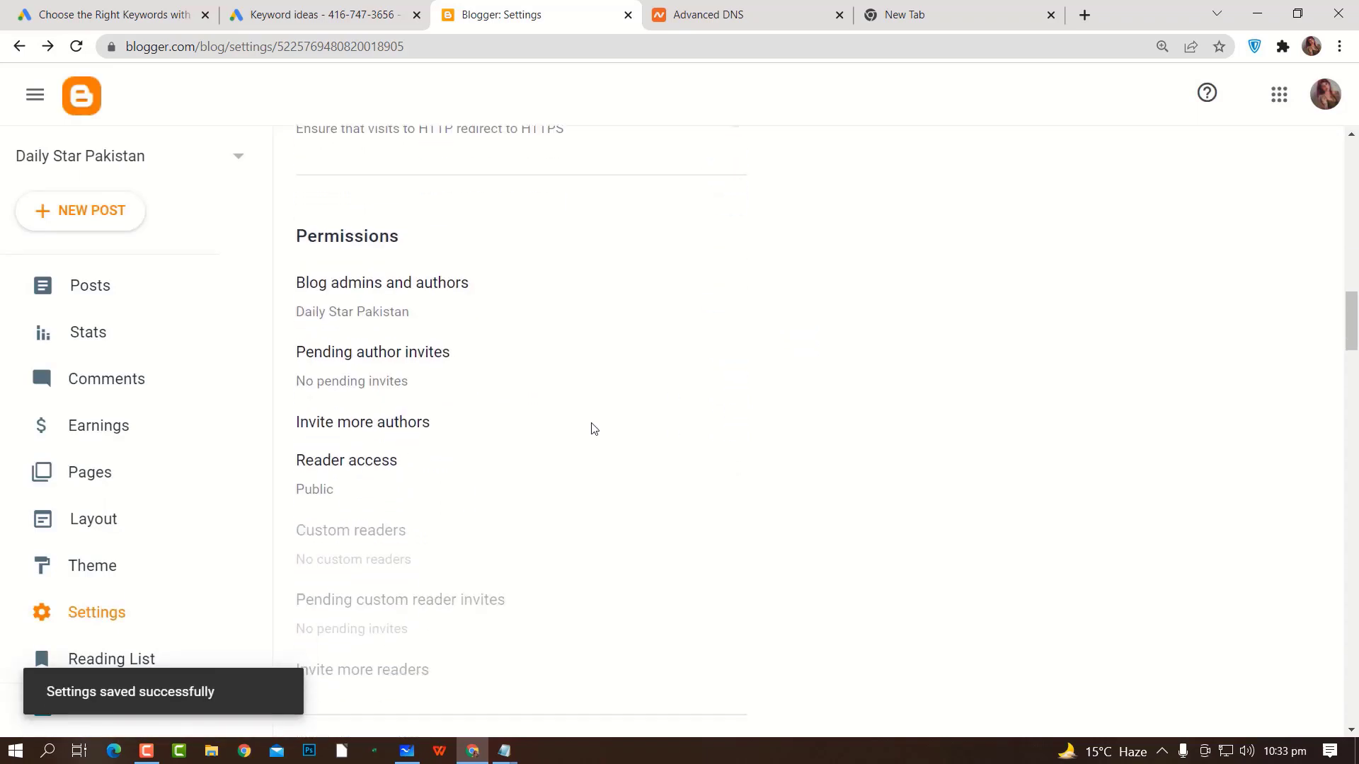
{"action": "scroll", "coordinate": [594, 429], "scroll_direction": "down", "scroll_amount": 7}
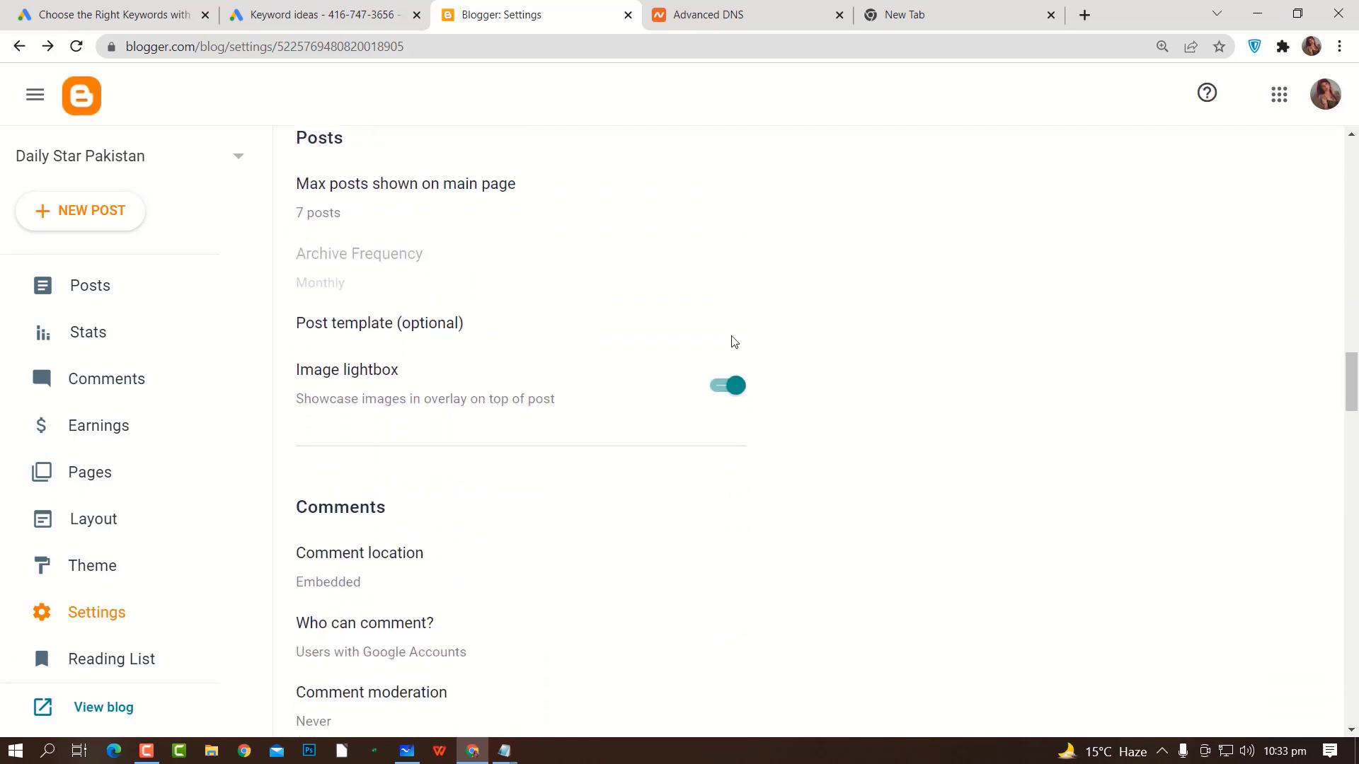
{"action": "scroll", "coordinate": [737, 382], "scroll_direction": "down", "scroll_amount": 4}
{"action": "scroll", "coordinate": [740, 382], "scroll_direction": "down", "scroll_amount": 4}
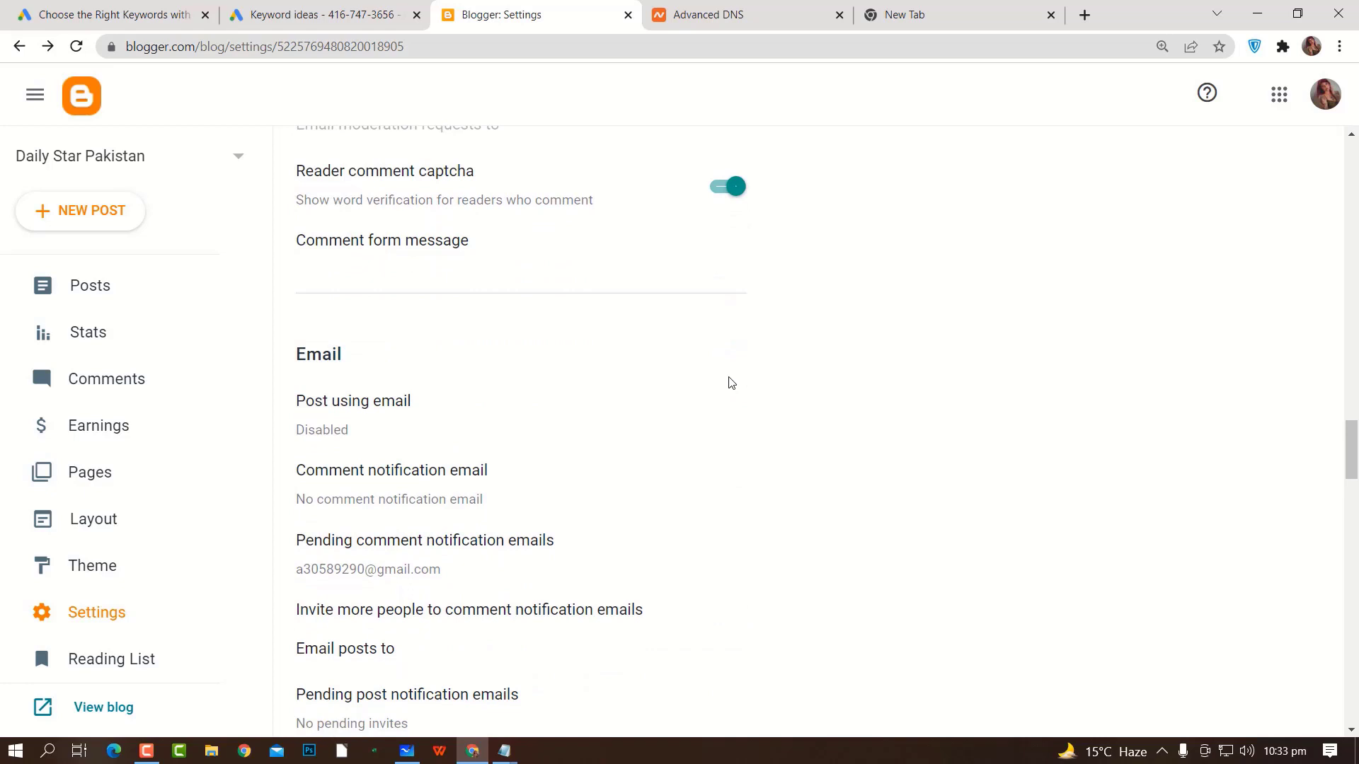
{"action": "scroll", "coordinate": [731, 382], "scroll_direction": "down", "scroll_amount": 6}
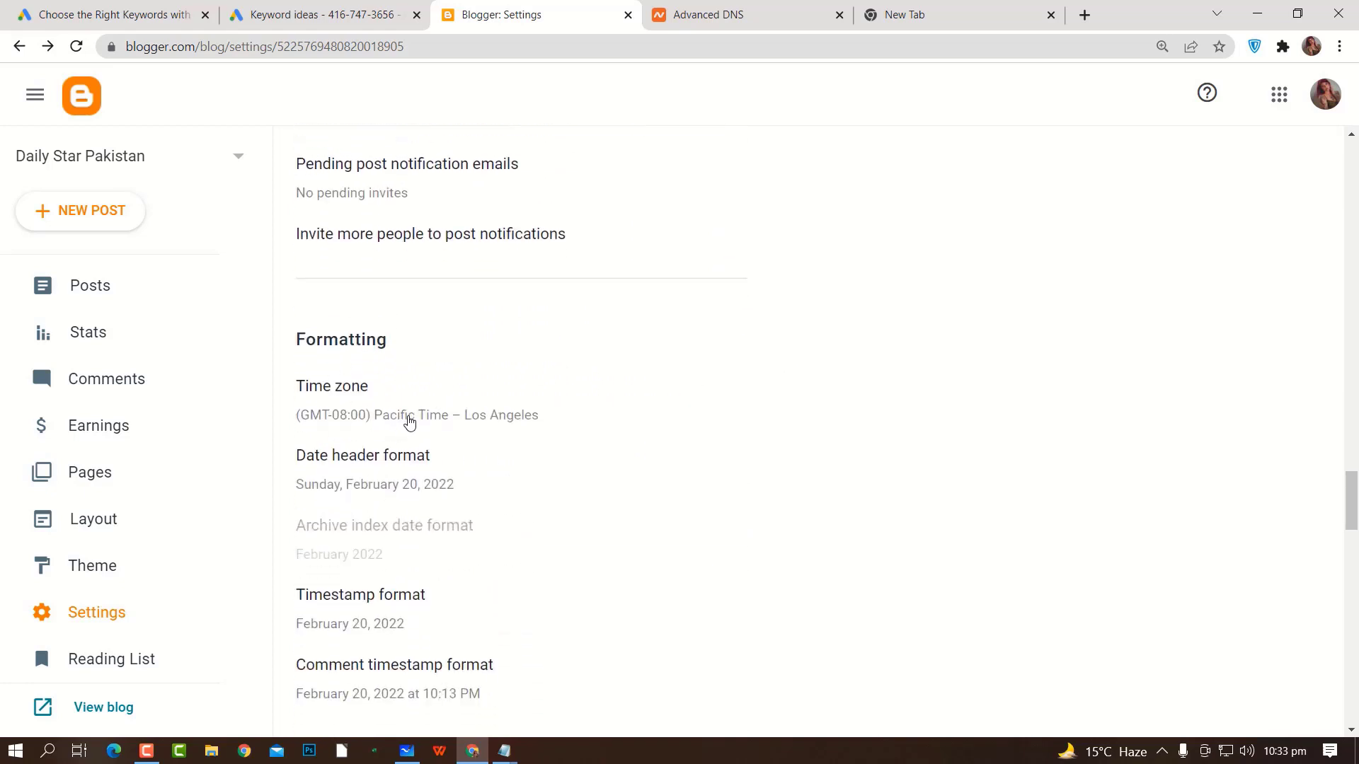
Choose (GMT+05:00) Pakistan Standard Time – Karachi as the blog's time zone and save
{"action": "left_click", "coordinate": [429, 417]}
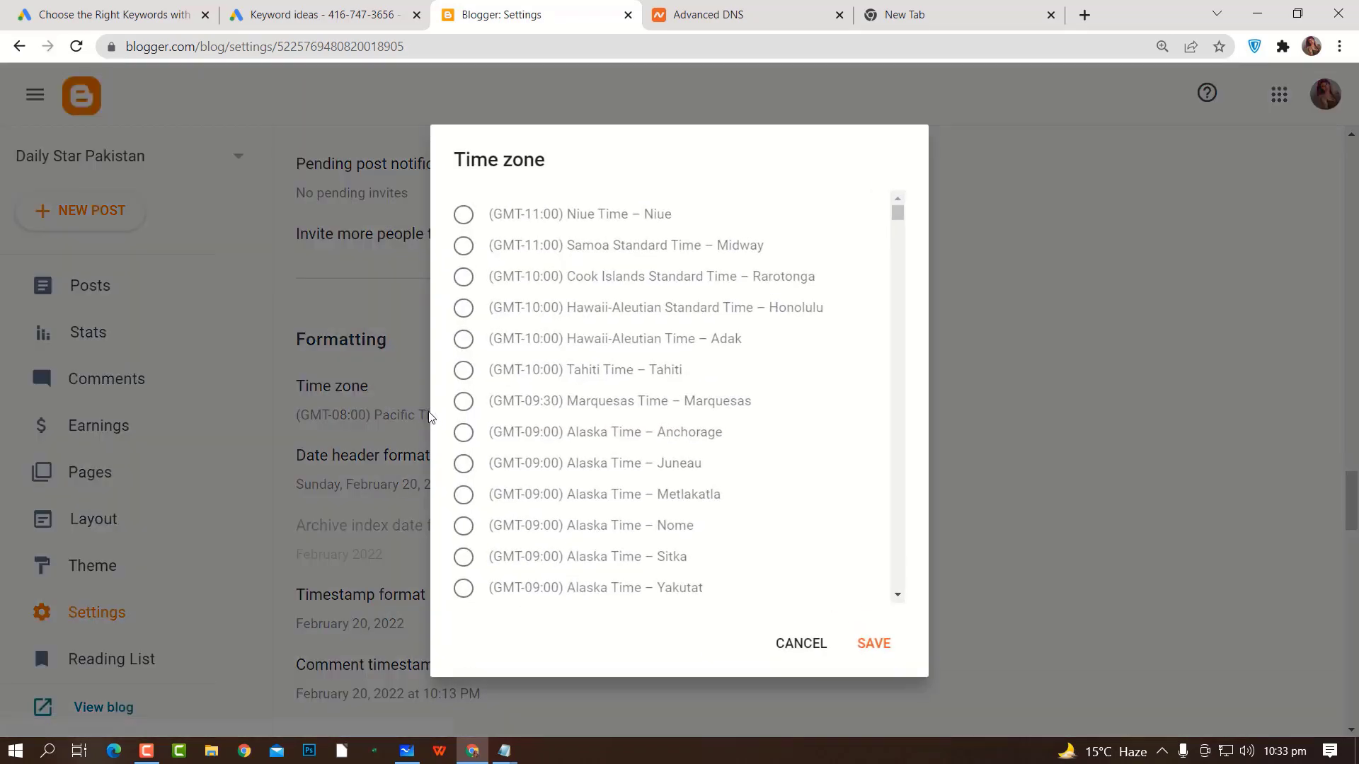
{"action": "scroll", "coordinate": [897, 251], "scroll_direction": "down", "scroll_amount": 1}
{"action": "left_click_drag", "start_coordinate": [897, 251], "coordinate": [907, 479]}
{"action": "left_click", "coordinate": [623, 440]}
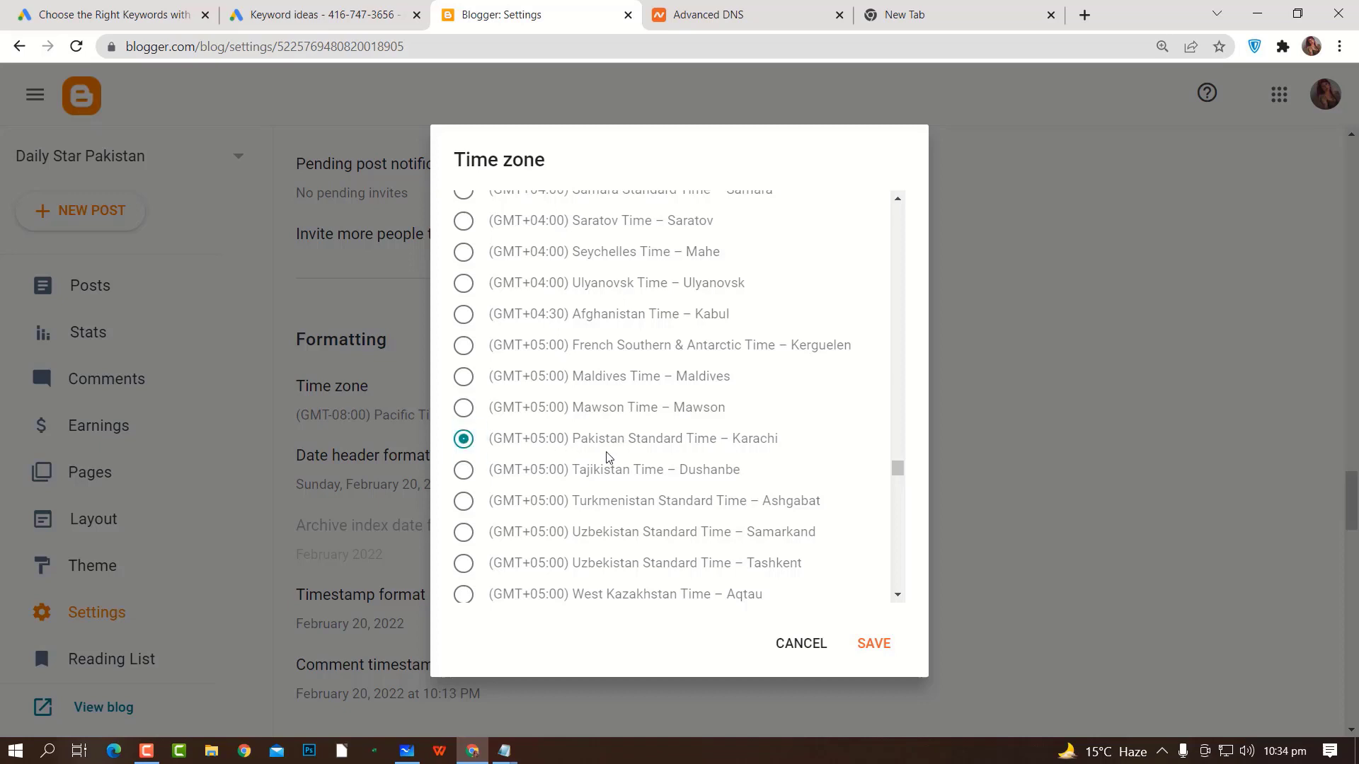
{"action": "left_click", "coordinate": [876, 649]}
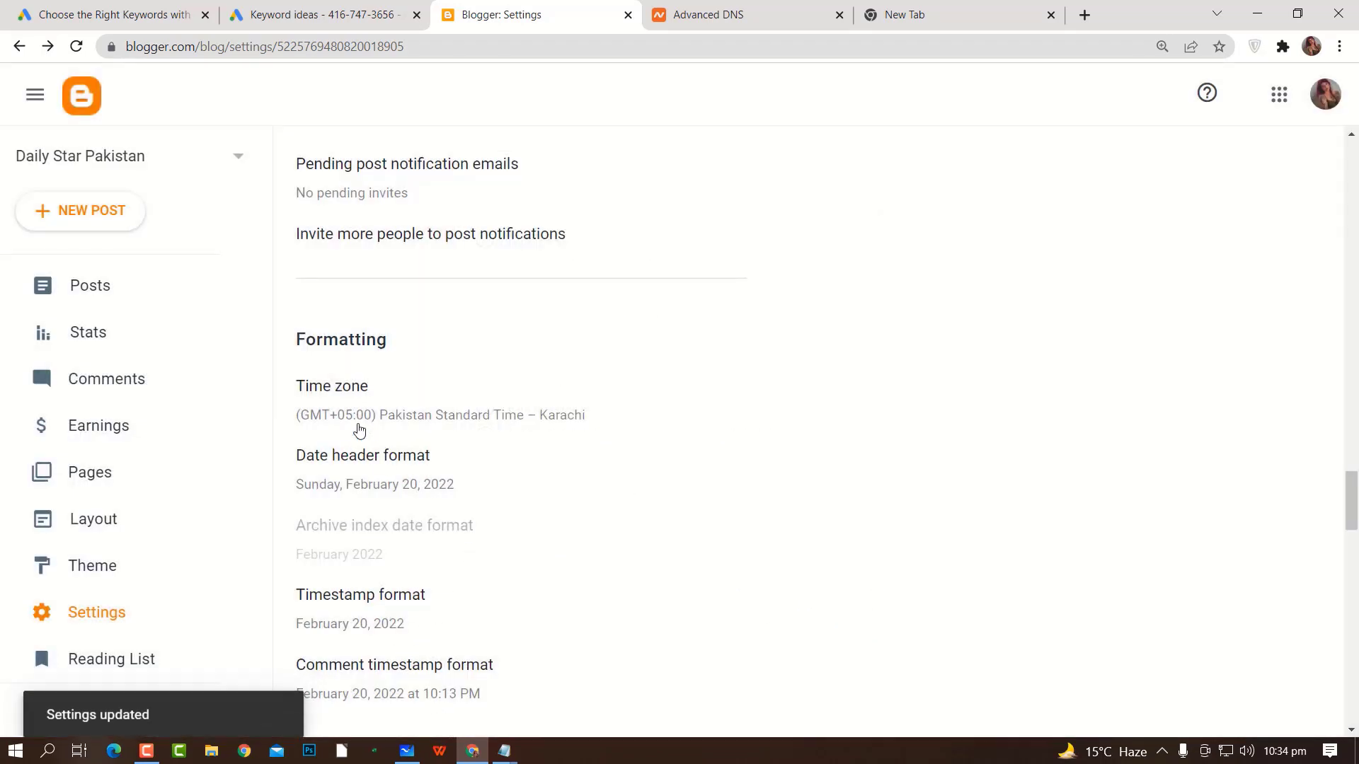
Review Blogger's basic settings, selecting and then deselecting the blog description text
{"action": "scroll", "coordinate": [434, 424], "scroll_direction": "down", "scroll_amount": 4}
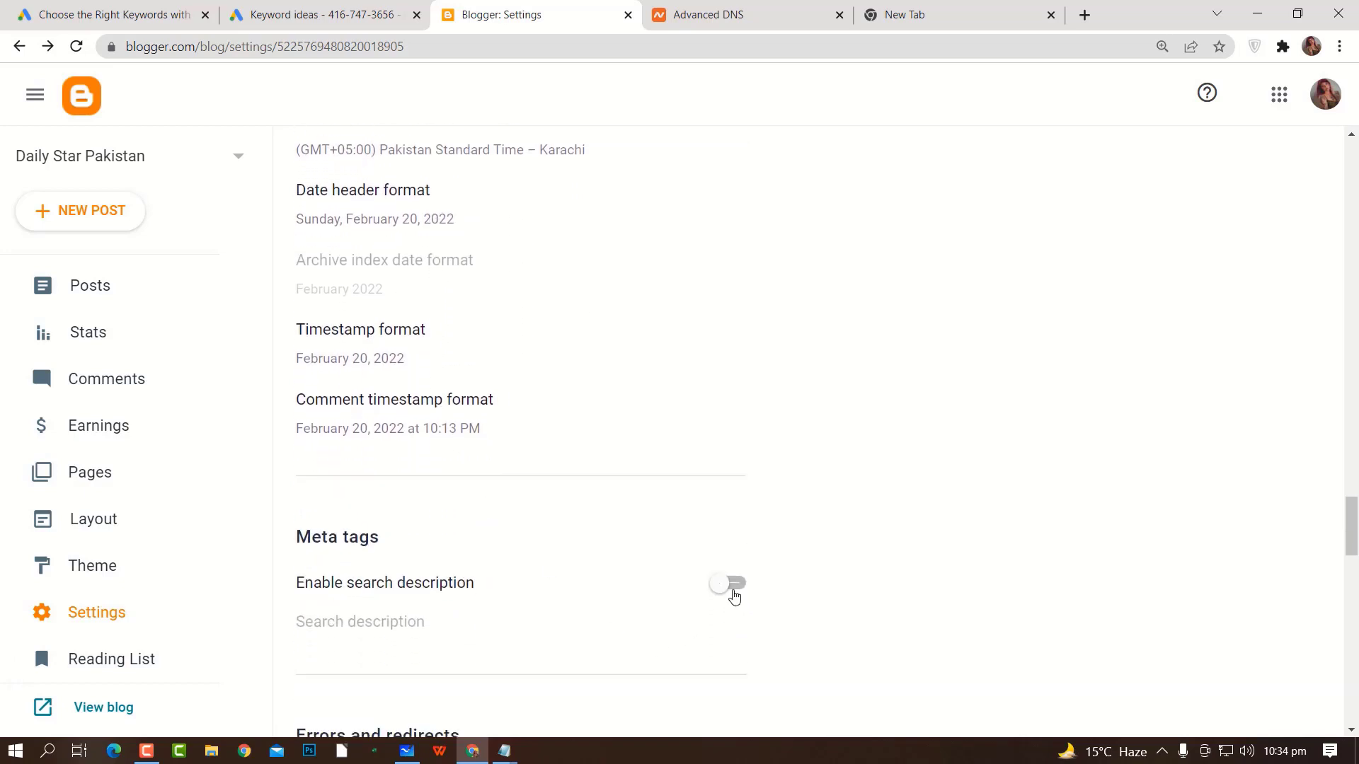
{"action": "left_click", "coordinate": [729, 586]}
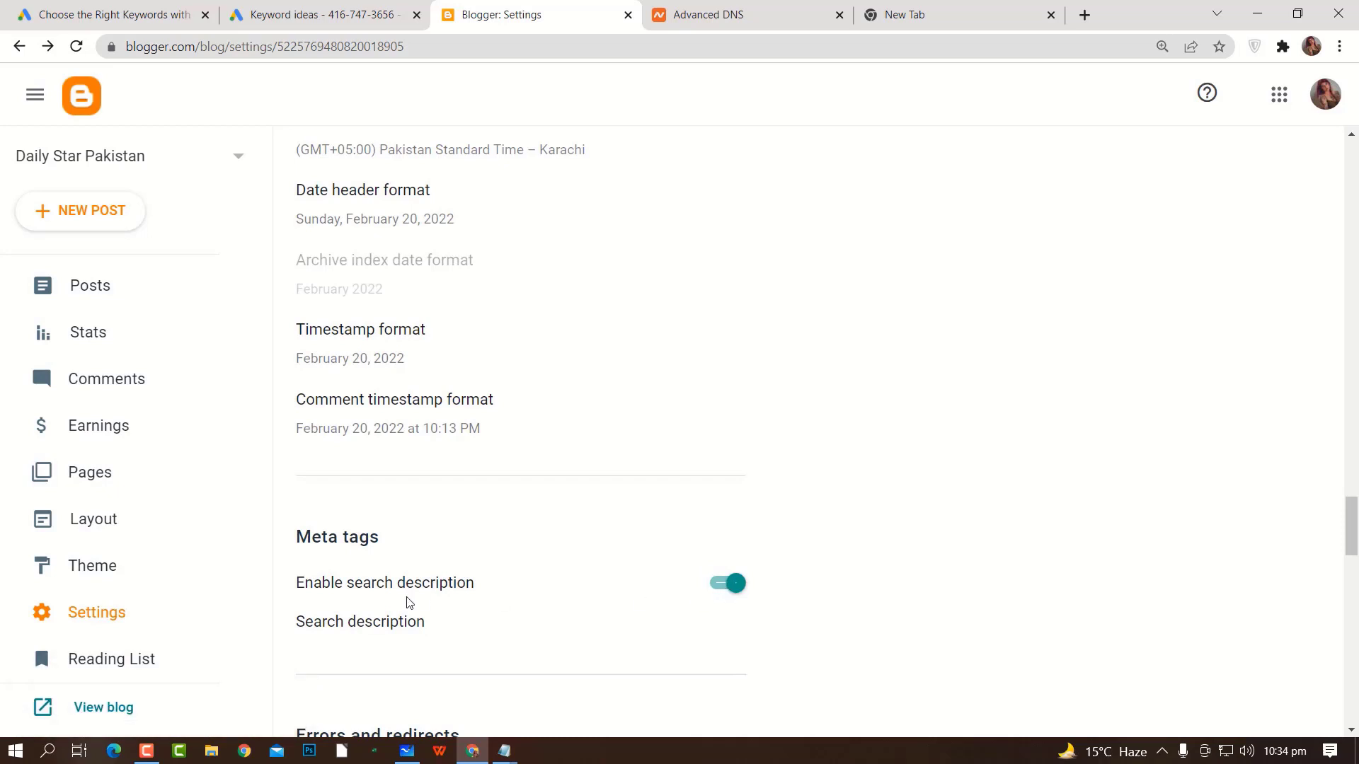
{"action": "scroll", "coordinate": [546, 344], "scroll_direction": "up", "scroll_amount": 20}
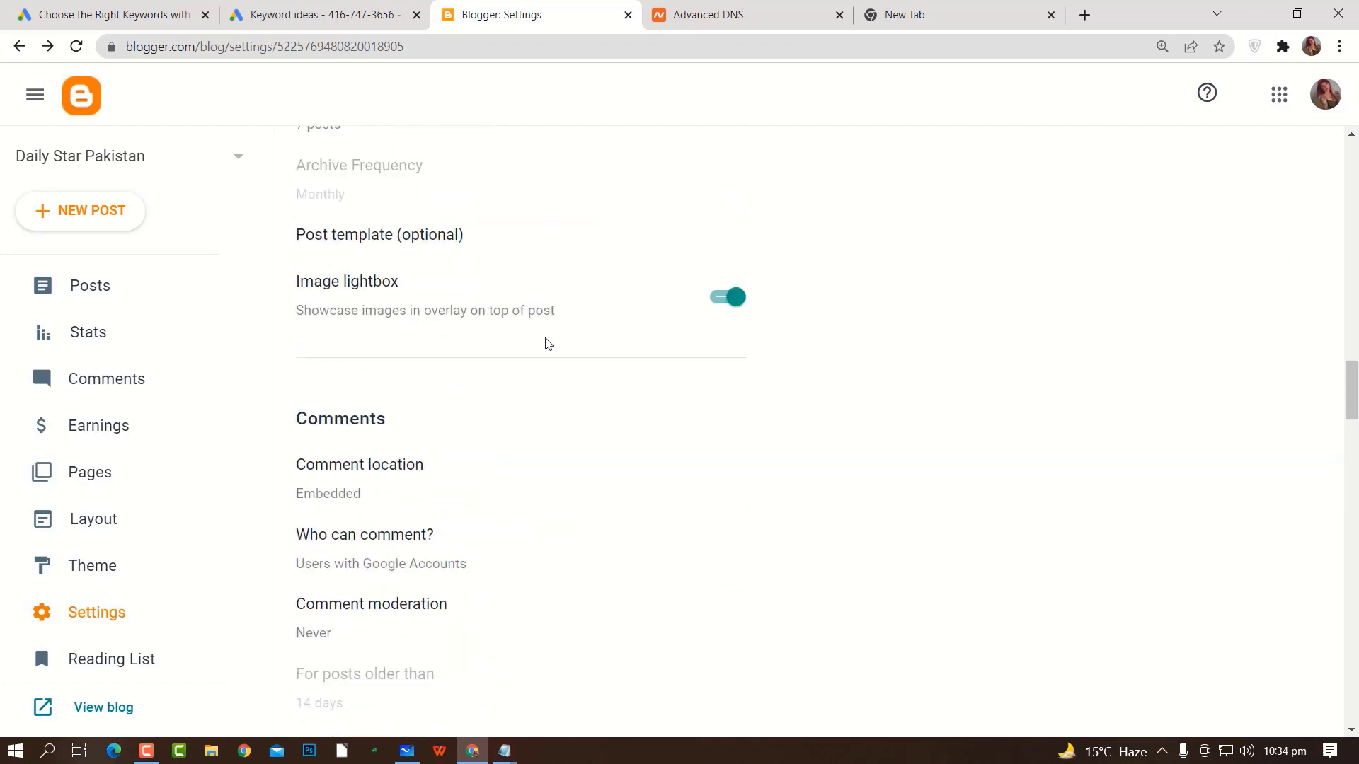
{"action": "scroll", "coordinate": [564, 352], "scroll_direction": "up", "scroll_amount": 12}
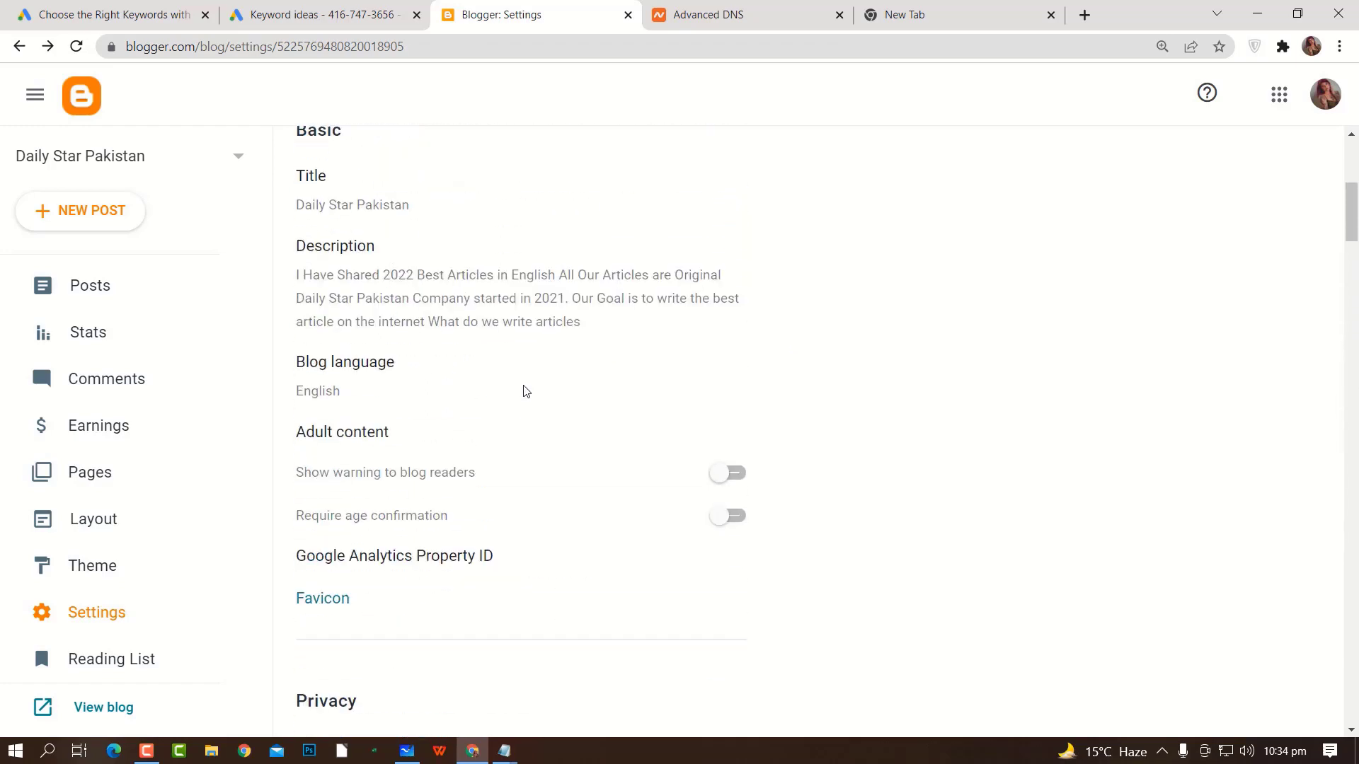
{"action": "left_click_drag", "start_coordinate": [584, 595], "coordinate": [296, 550]}
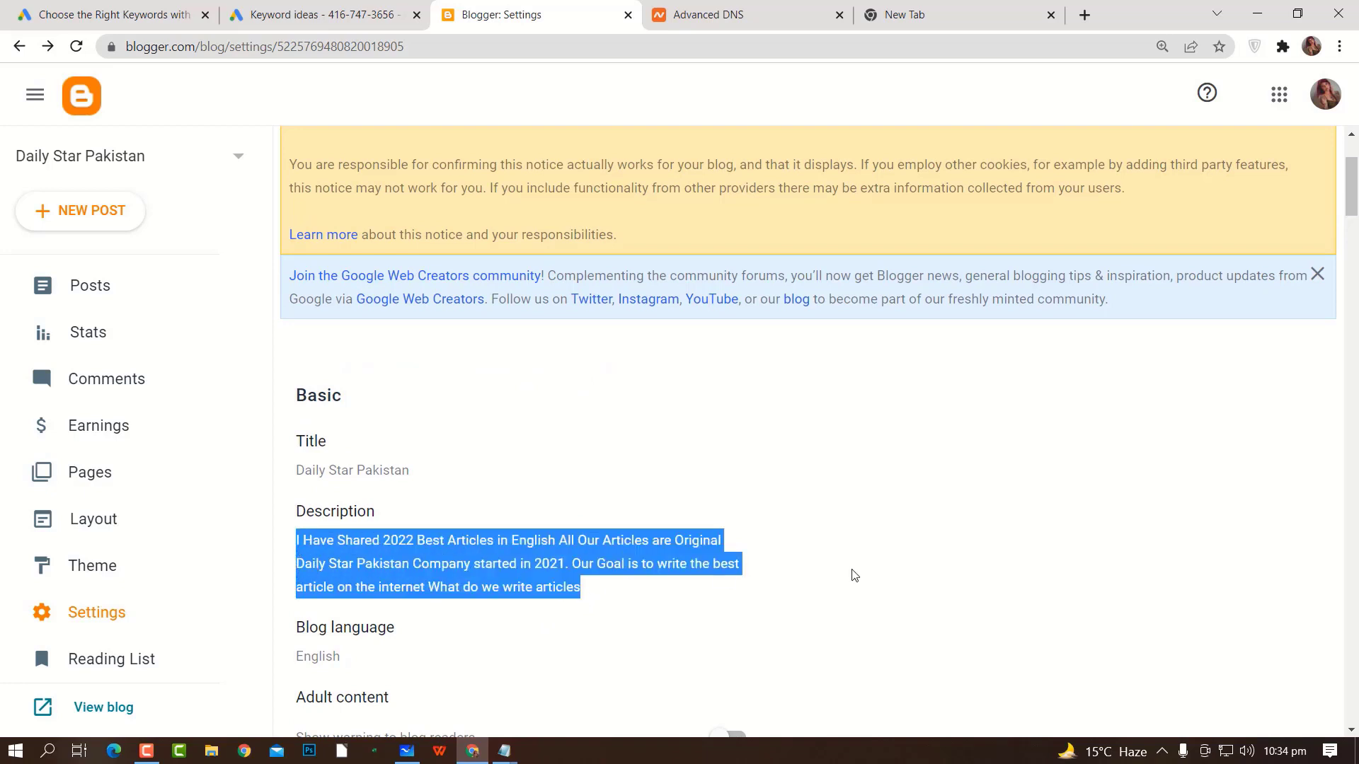
{"action": "left_click", "coordinate": [813, 579]}
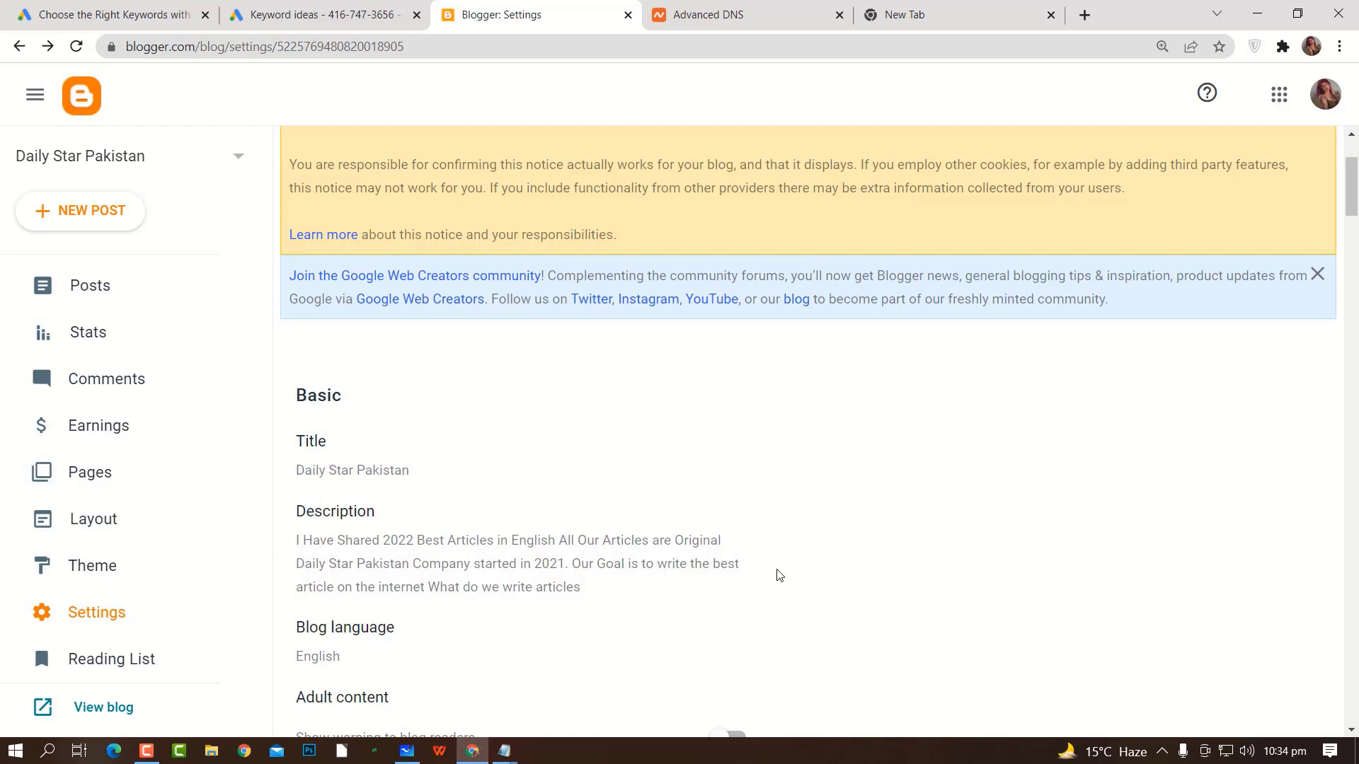
Scroll through the posts and comment settings, then move to the new browser tab
{"action": "scroll", "coordinate": [656, 566], "scroll_direction": "down", "scroll_amount": 15}
{"action": "scroll", "coordinate": [656, 566], "scroll_direction": "down", "scroll_amount": 12}
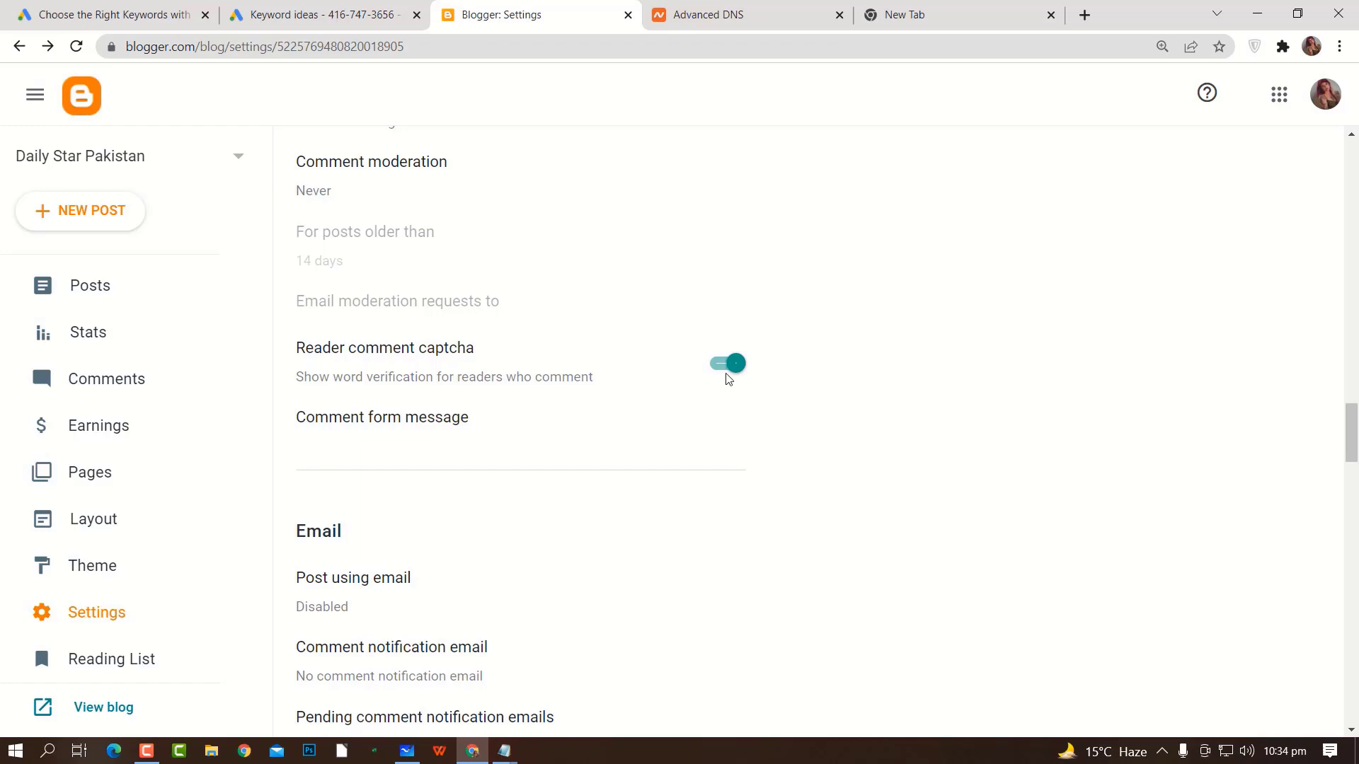
{"action": "left_click", "coordinate": [947, 10]}
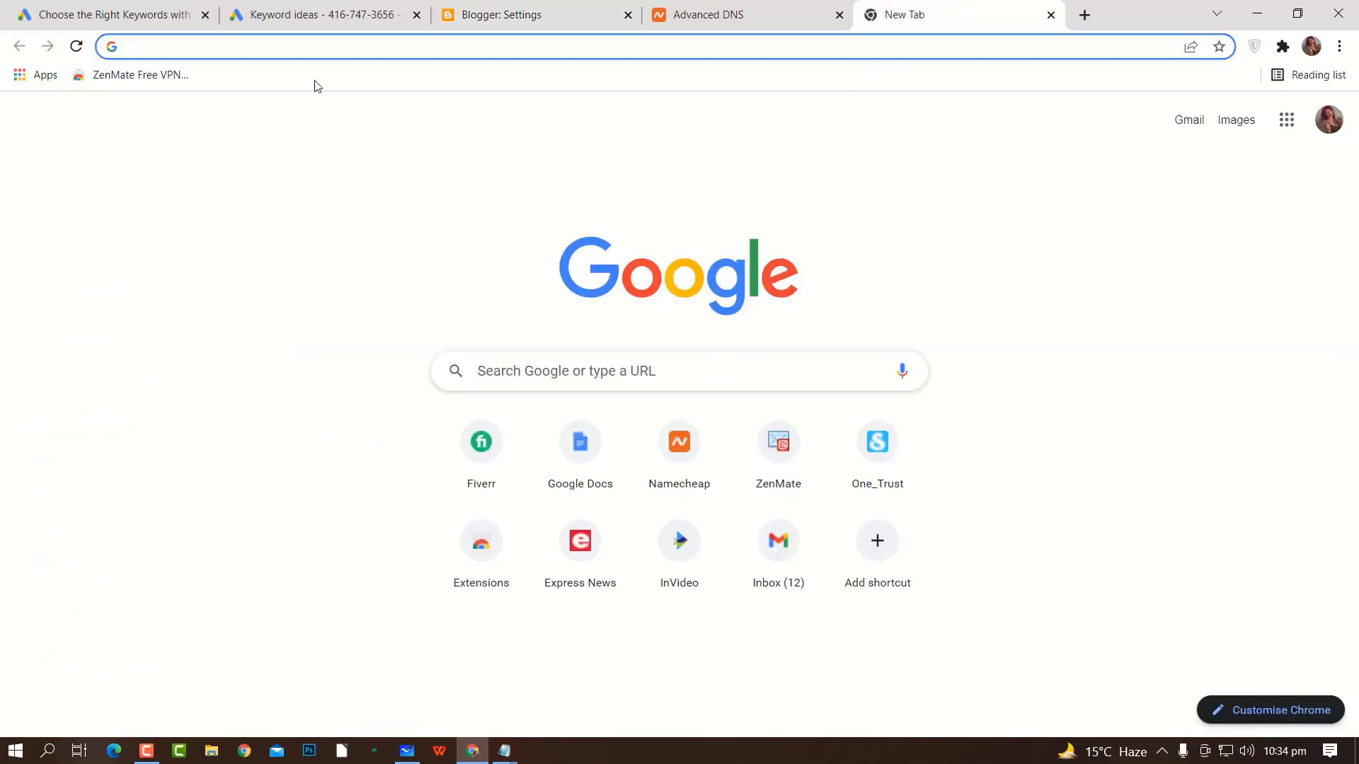
Search Google for 'food' and dismiss the location permission request
{"action": "type", "text": "food"}
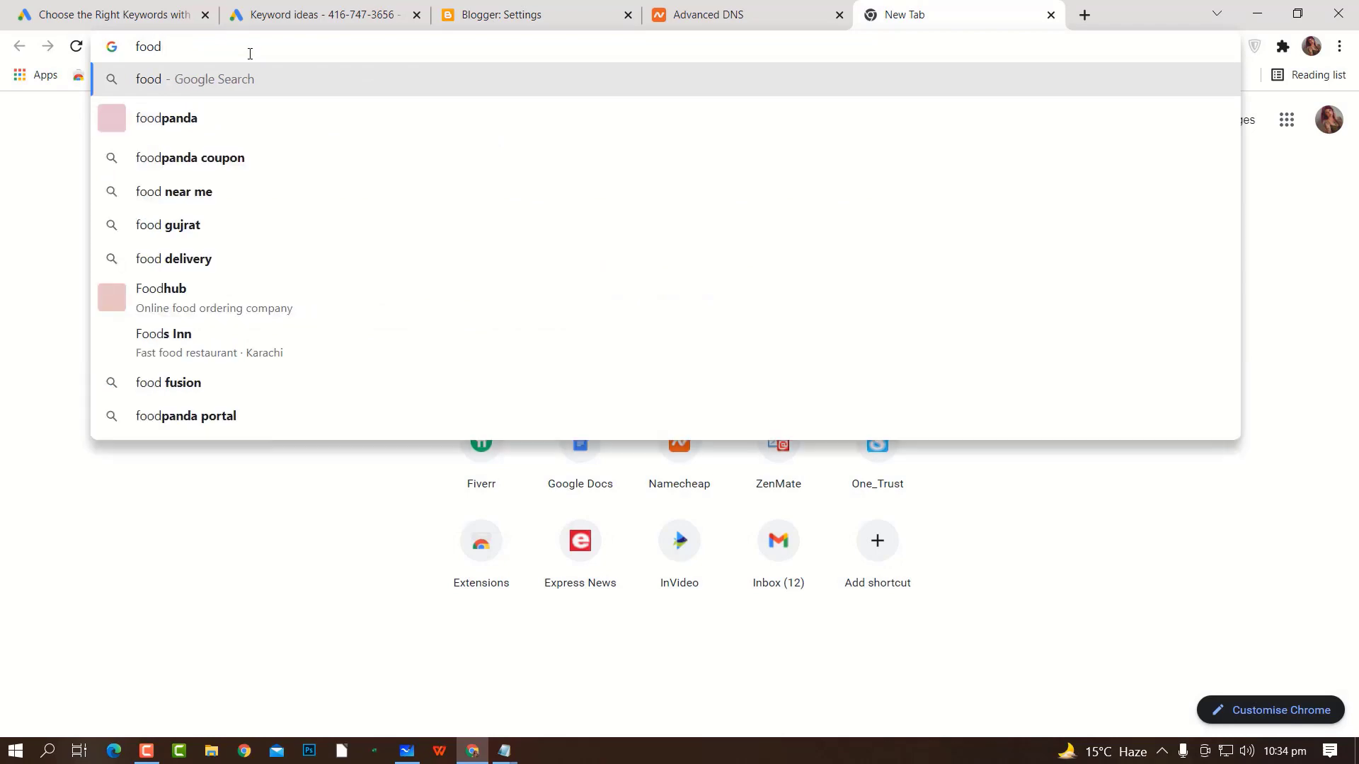
{"action": "key", "text": "Return"}
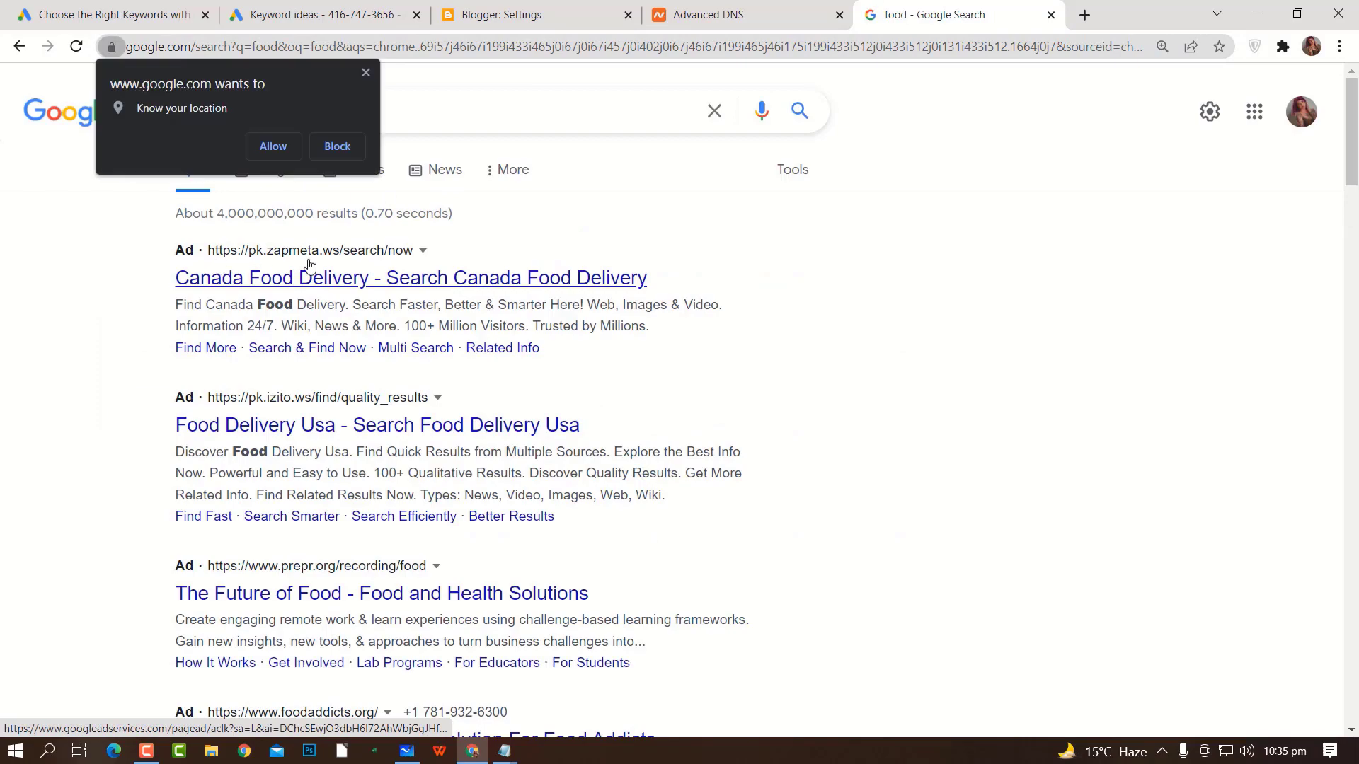
{"action": "scroll", "coordinate": [259, 474], "scroll_direction": "down", "scroll_amount": 2}
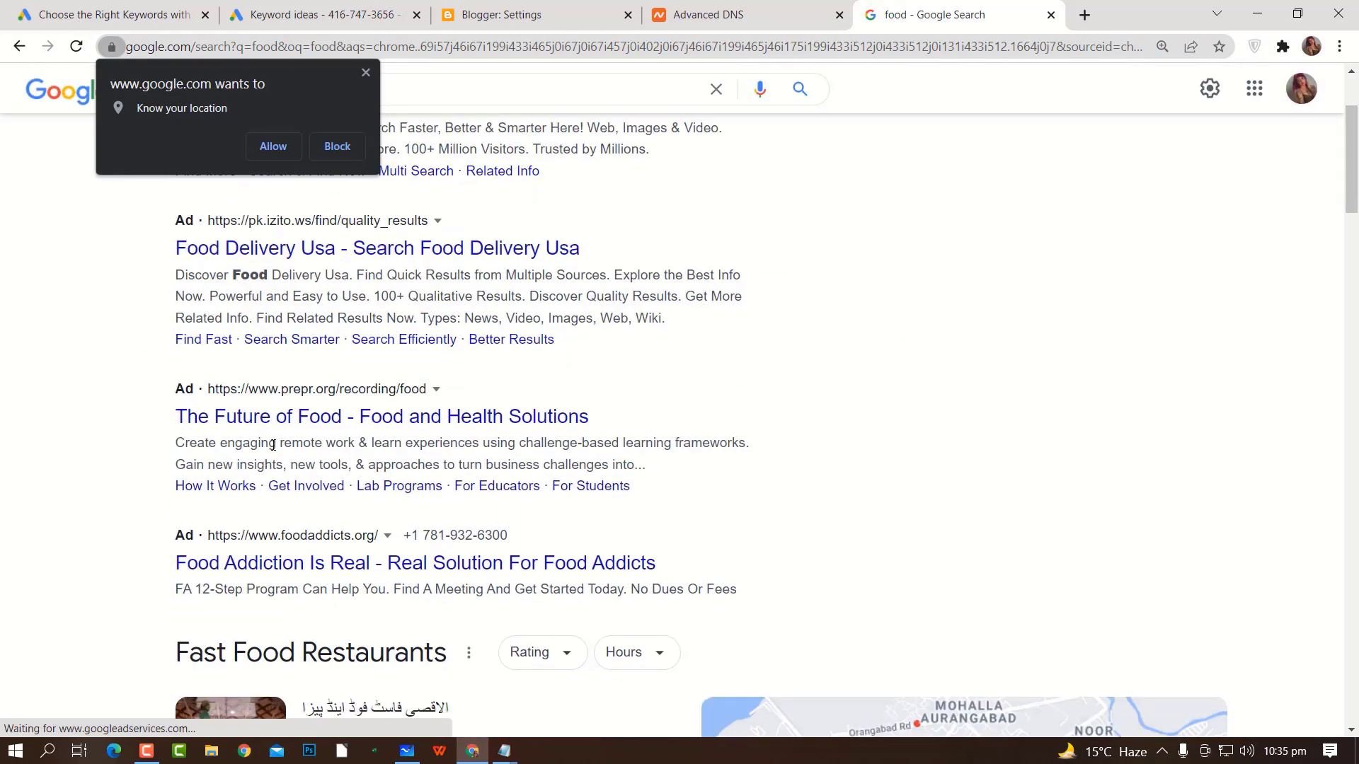
{"action": "scroll", "coordinate": [273, 445], "scroll_direction": "down", "scroll_amount": 8}
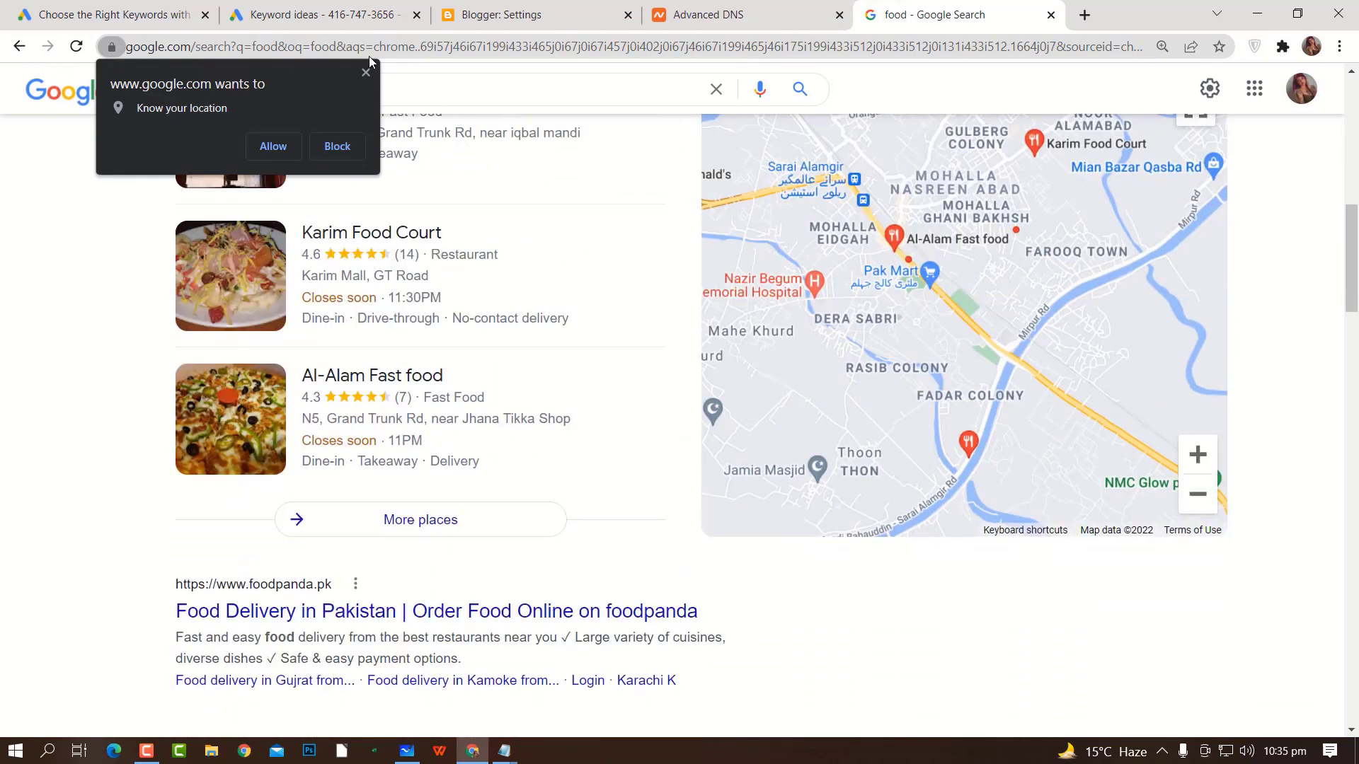
{"action": "left_click", "coordinate": [364, 71]}
Refine the search to 'food article' and open the HelpGuide Healthy Eating result
{"action": "left_click", "coordinate": [331, 90]}
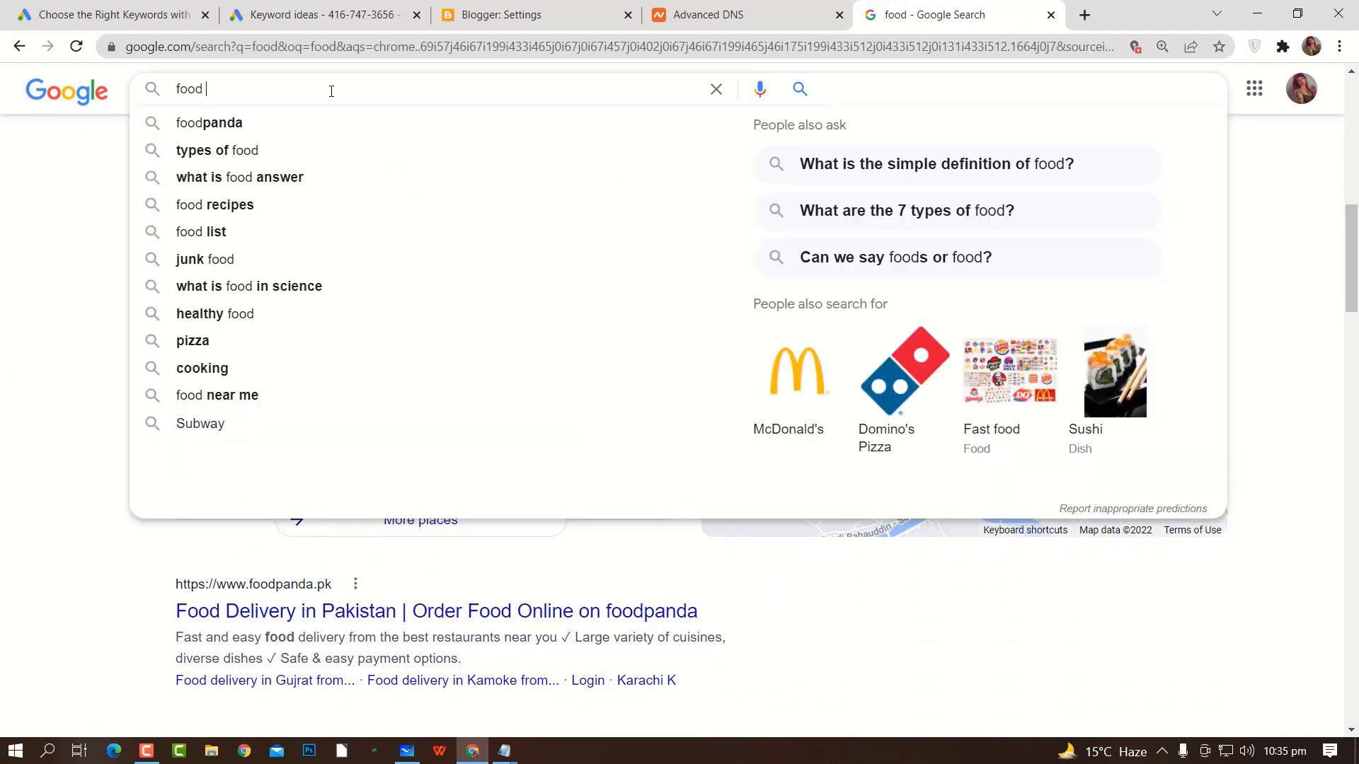
{"action": "type", "text": "art"}
{"action": "key", "text": "Down"}
{"action": "key", "text": "Down"}
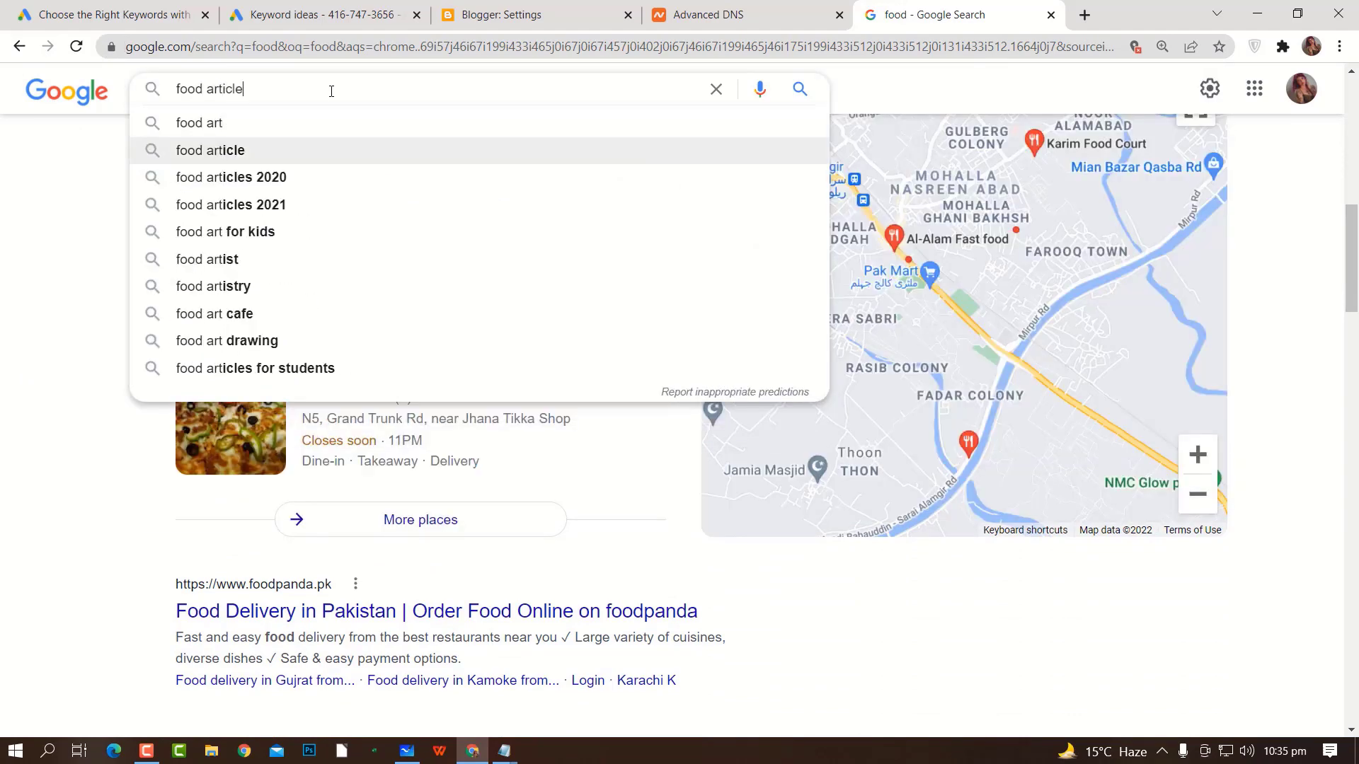
{"action": "key", "text": "Return"}
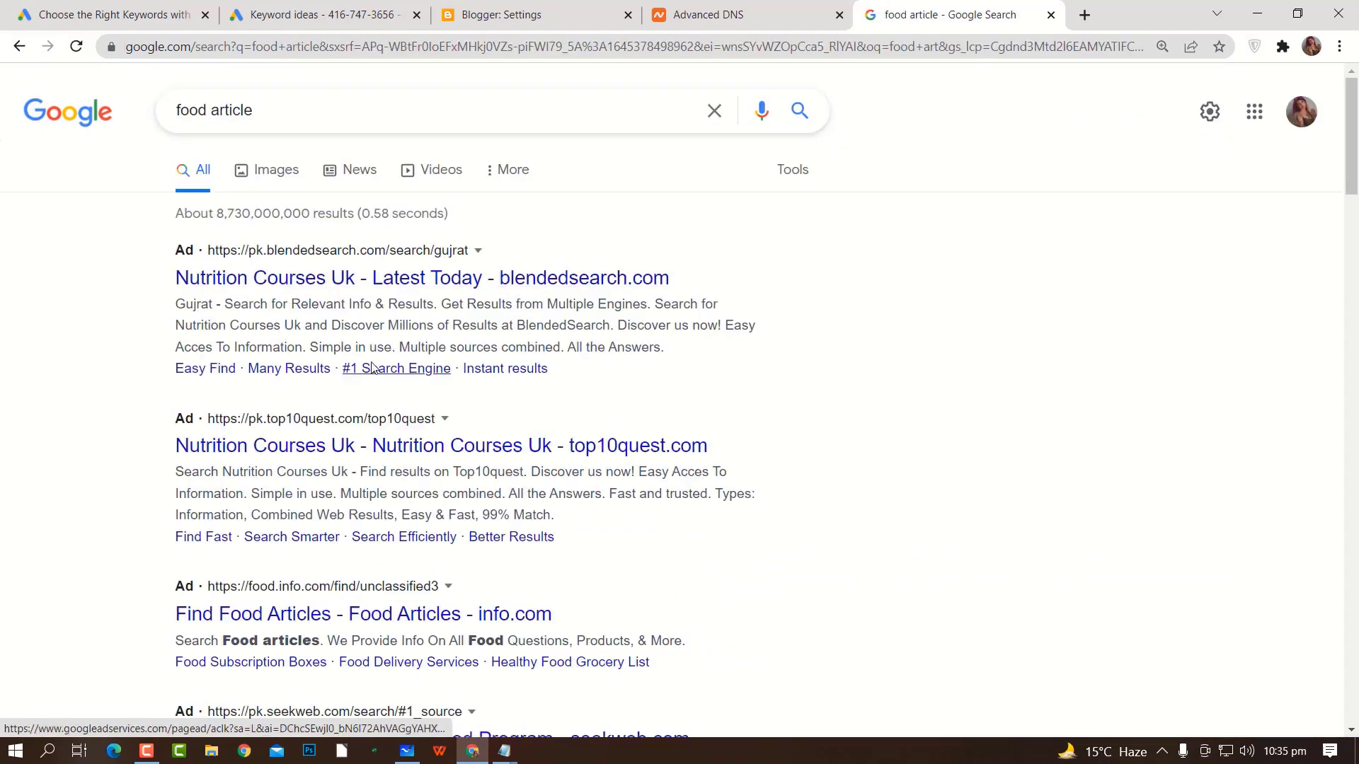
{"action": "scroll", "coordinate": [375, 438], "scroll_direction": "down", "scroll_amount": 6}
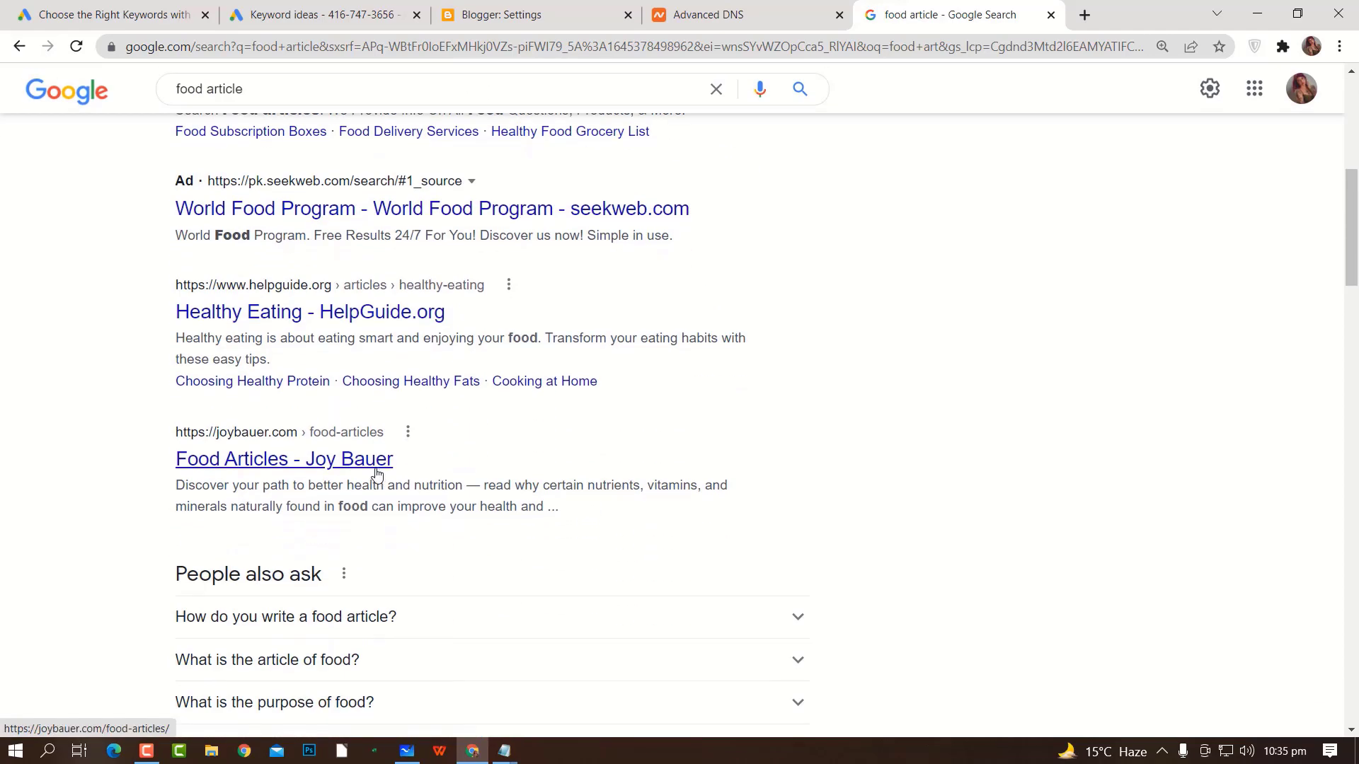
{"action": "mouse_move", "coordinate": [188, 283]}
{"action": "left_mouse_down"}
{"action": "mouse_move", "coordinate": [168, 289]}
{"action": "mouse_move", "coordinate": [293, 286]}
{"action": "left_mouse_up"}
{"action": "left_click", "coordinate": [290, 291]}
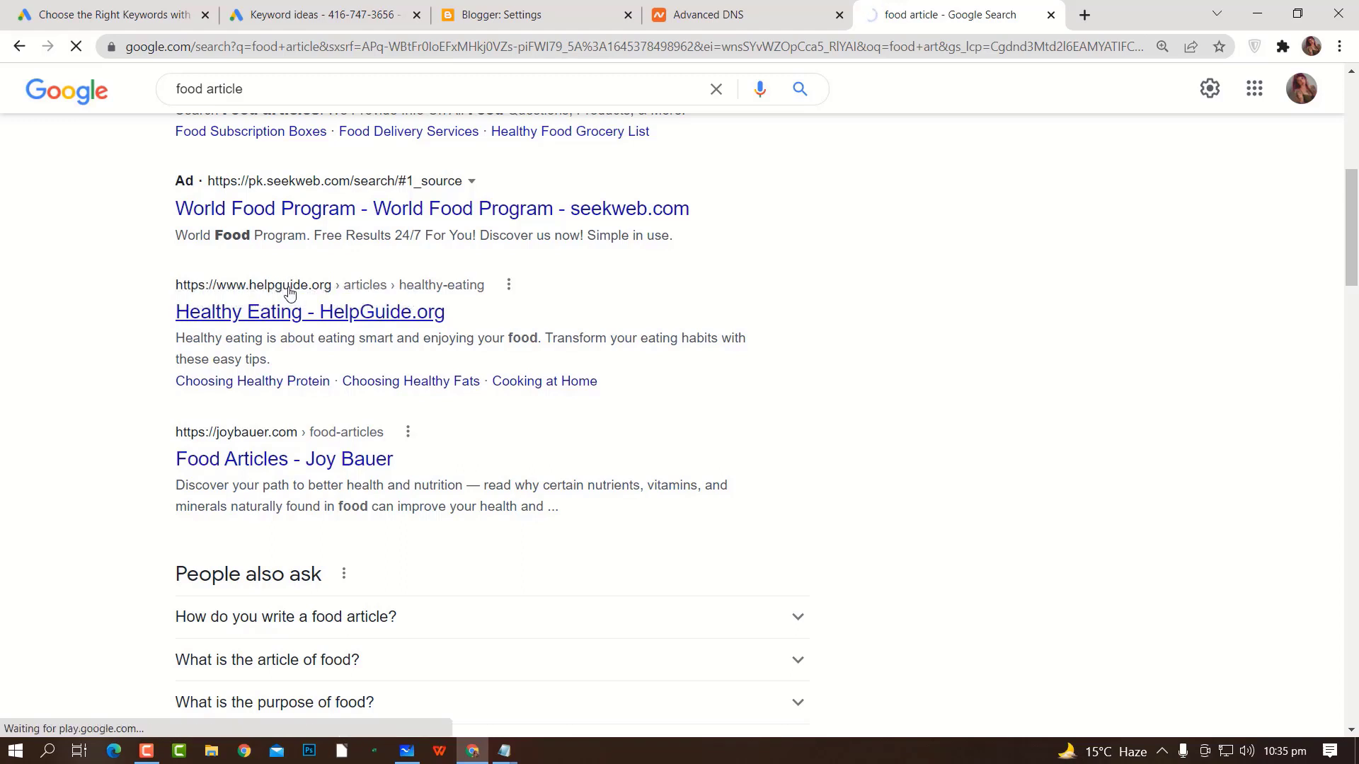
Copy the HelpGuide site address from the address bar and return to the results
{"action": "left_click_drag", "start_coordinate": [204, 48], "coordinate": [127, 49]}
{"action": "right_click", "coordinate": [177, 45]}
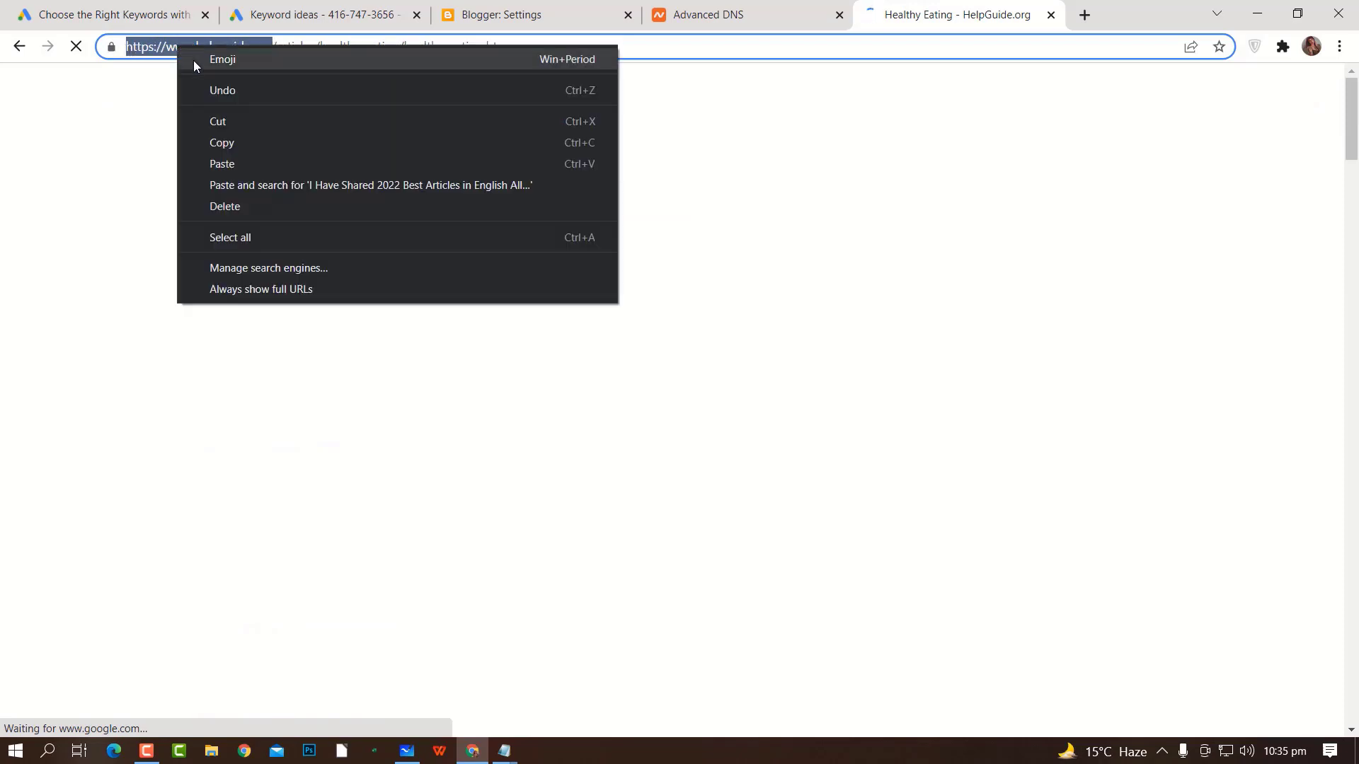
{"action": "left_click", "coordinate": [218, 142]}
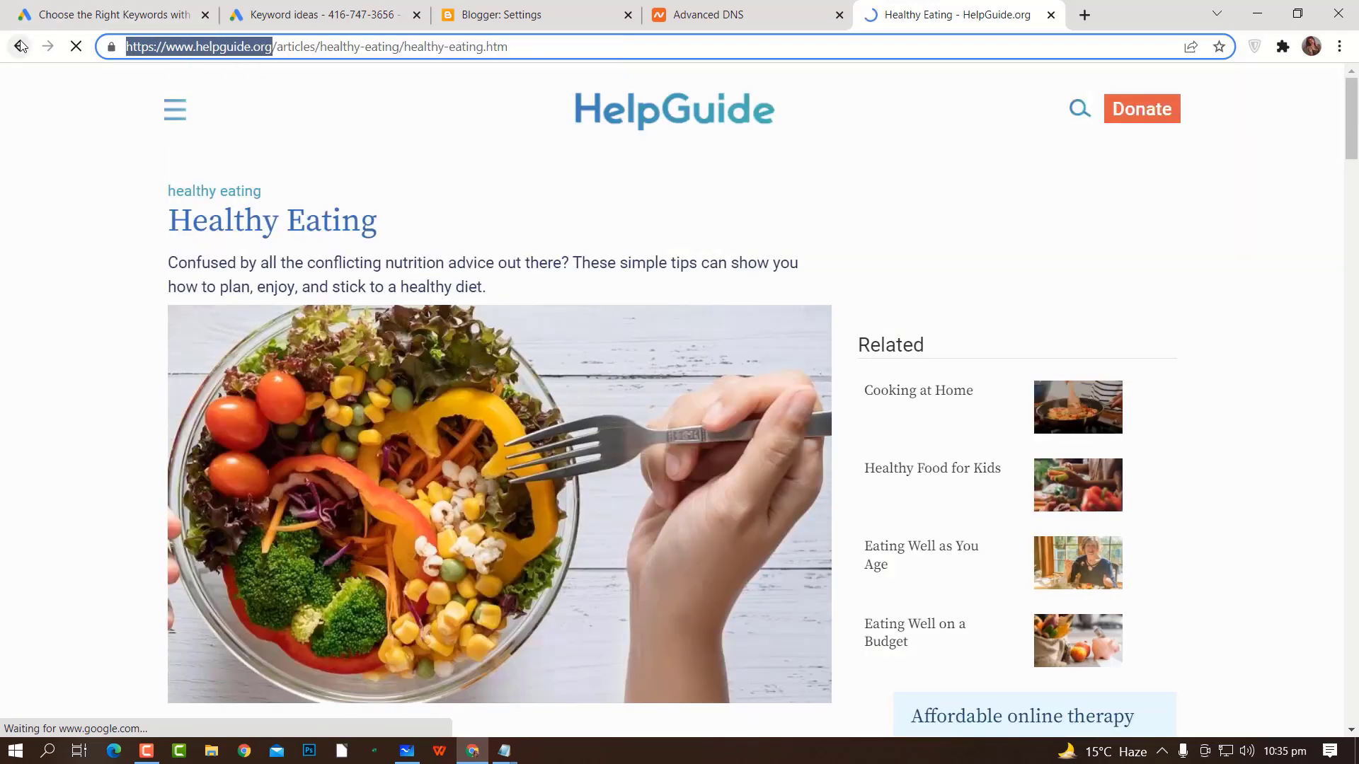
{"action": "left_click", "coordinate": [20, 46]}
{"action": "scroll", "coordinate": [339, 229], "scroll_direction": "up", "scroll_amount": 7}
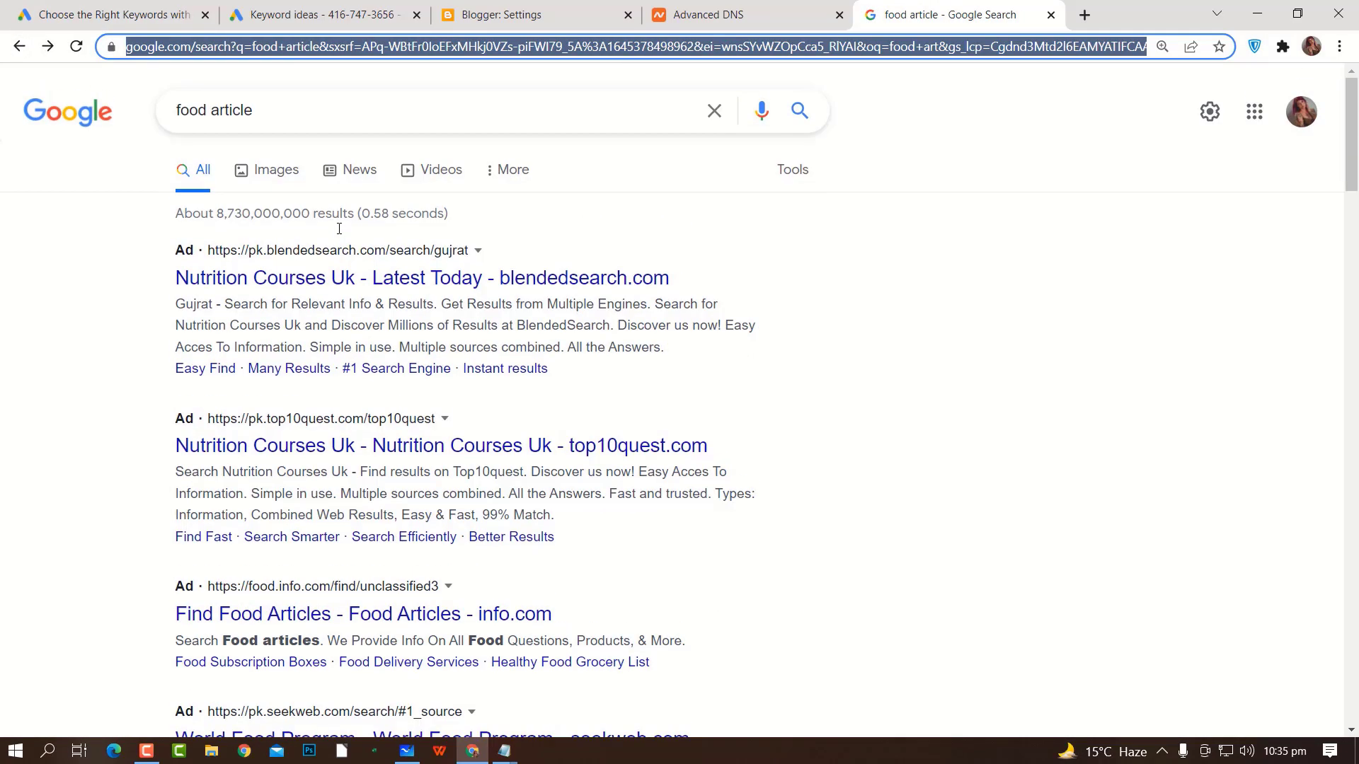
Search Google for the pasted HelpGuide address, trimmed down to helpguide.org
{"action": "triple_click", "coordinate": [211, 106]}
{"action": "right_click", "coordinate": [211, 105]}
{"action": "left_click", "coordinate": [275, 196]}
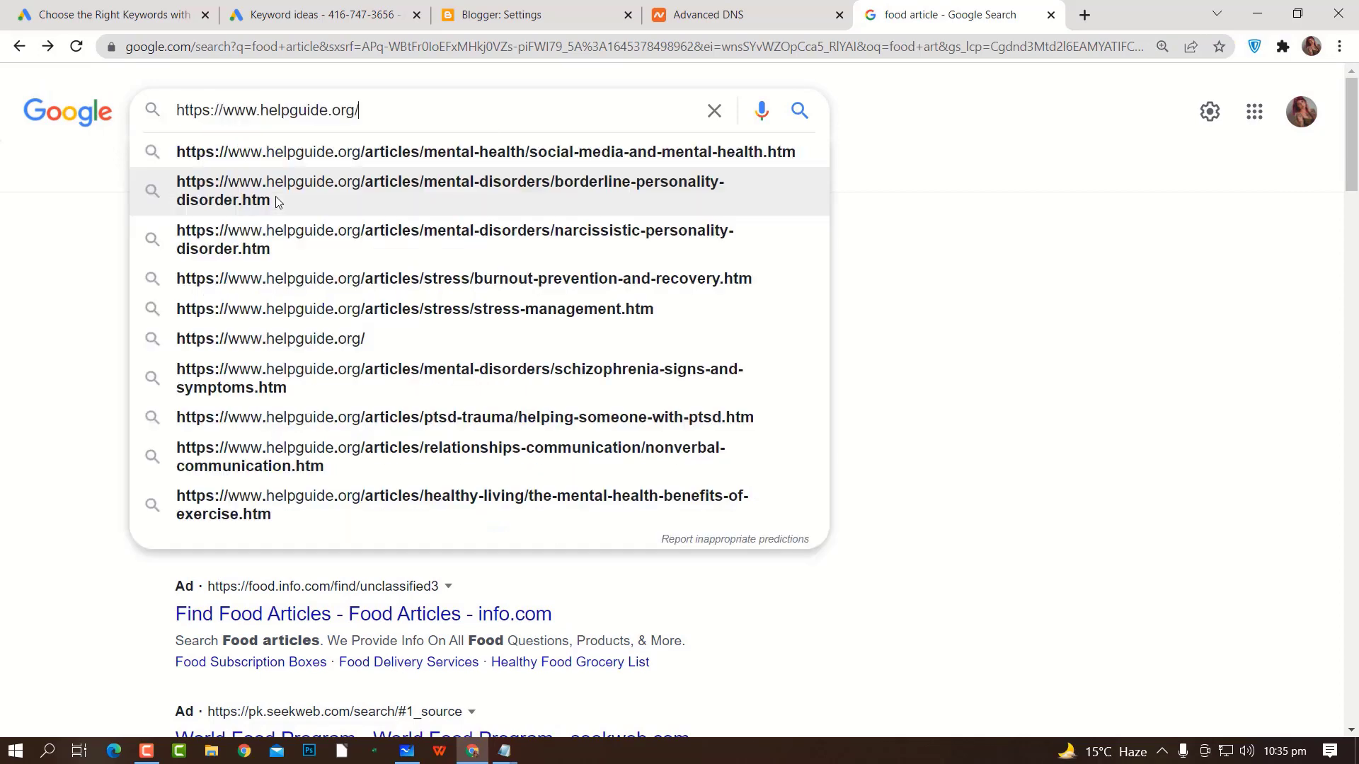
{"action": "key", "text": "Return"}
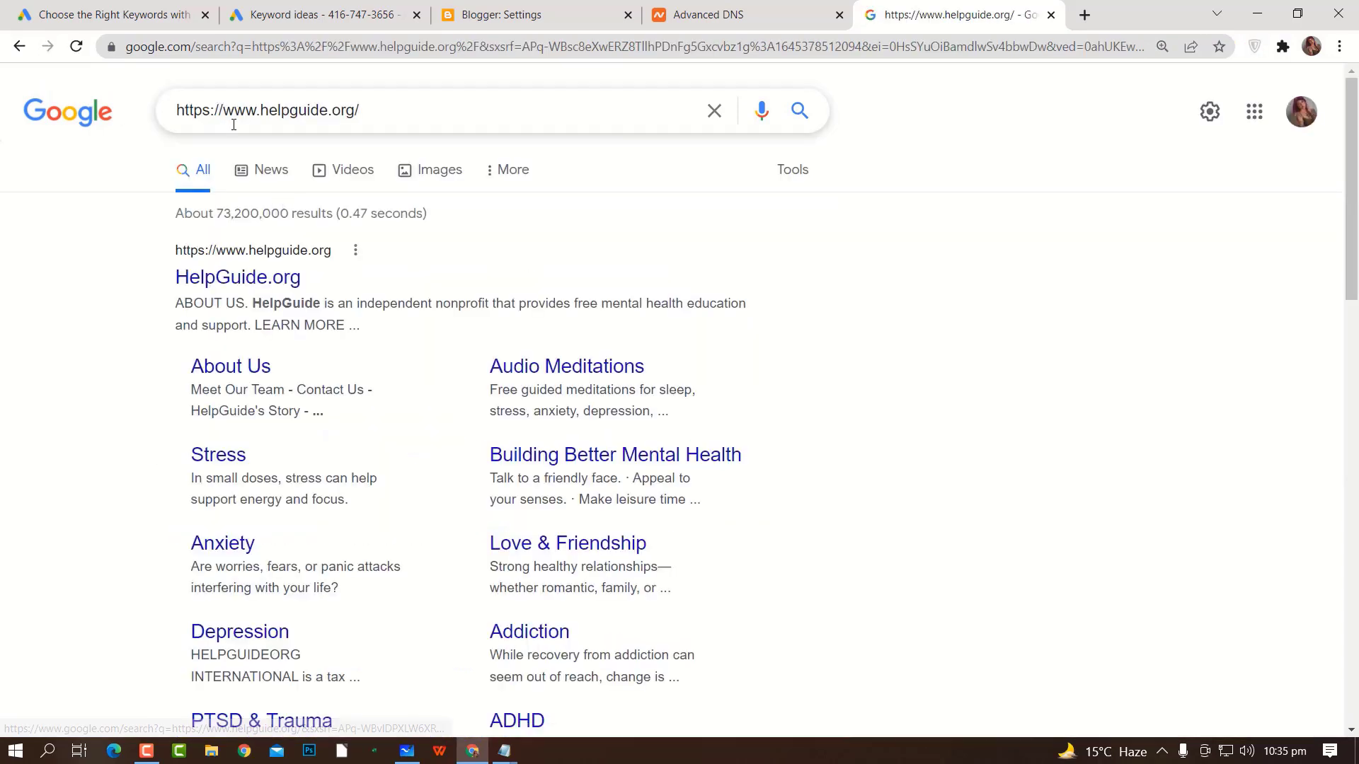
{"action": "left_click_drag", "start_coordinate": [261, 114], "coordinate": [157, 120]}
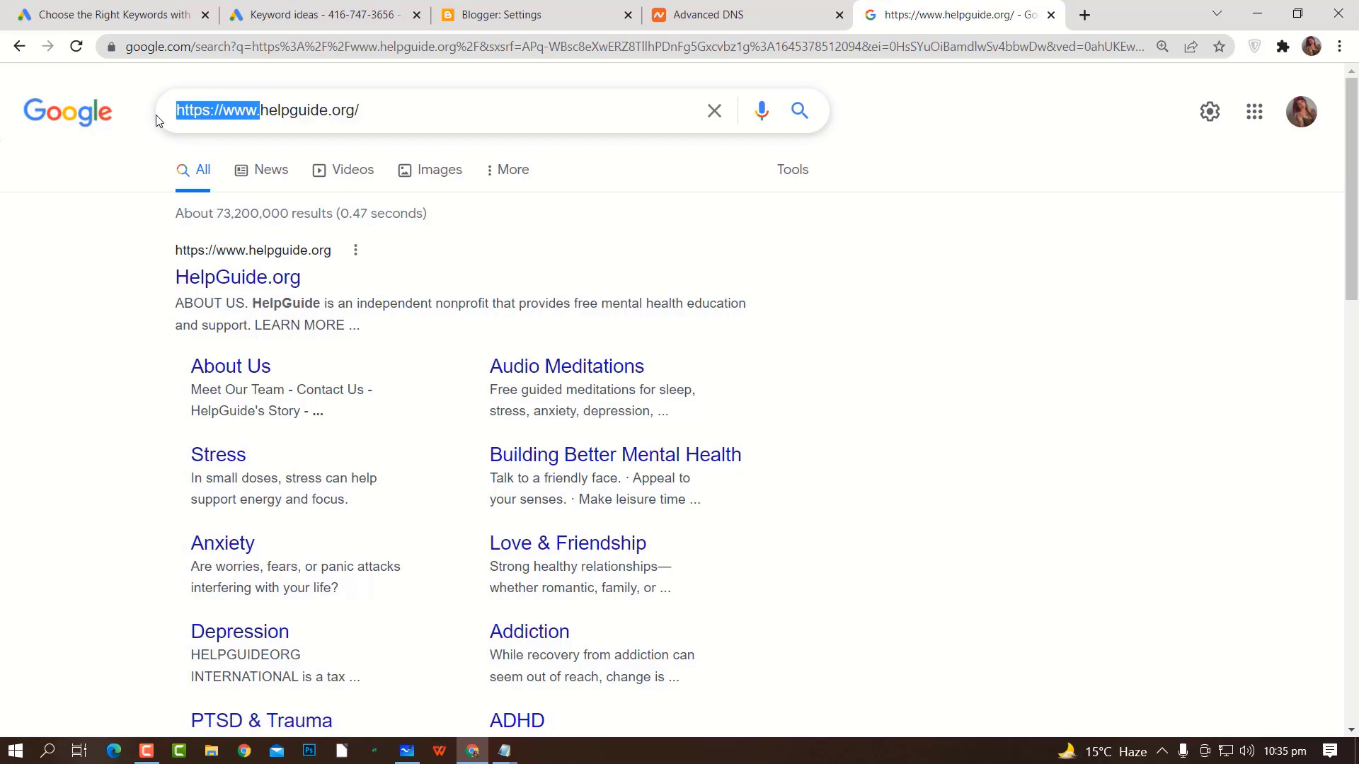
{"action": "key", "text": "BackSpace"}
{"action": "key", "text": "Return"}
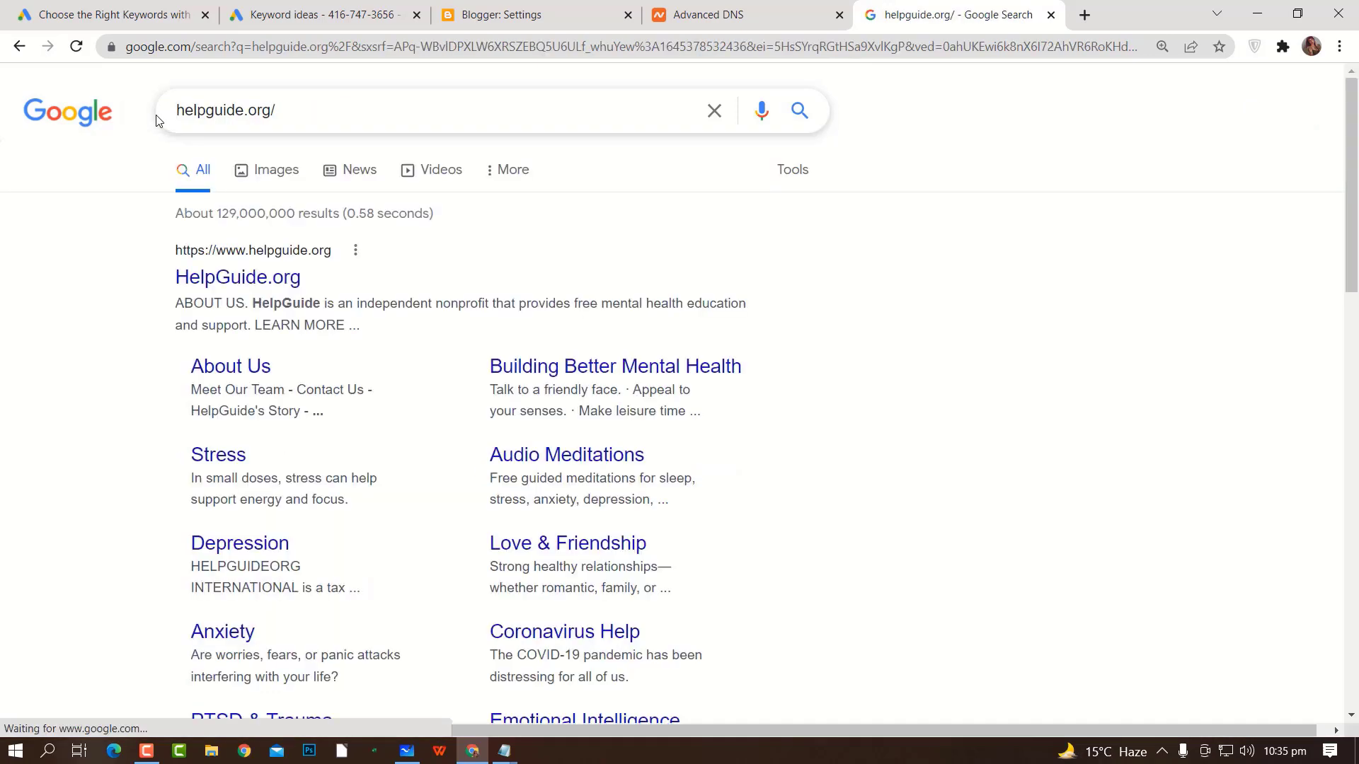
{"action": "left_click", "coordinate": [352, 108]}
{"action": "key", "text": "BackSpace"}
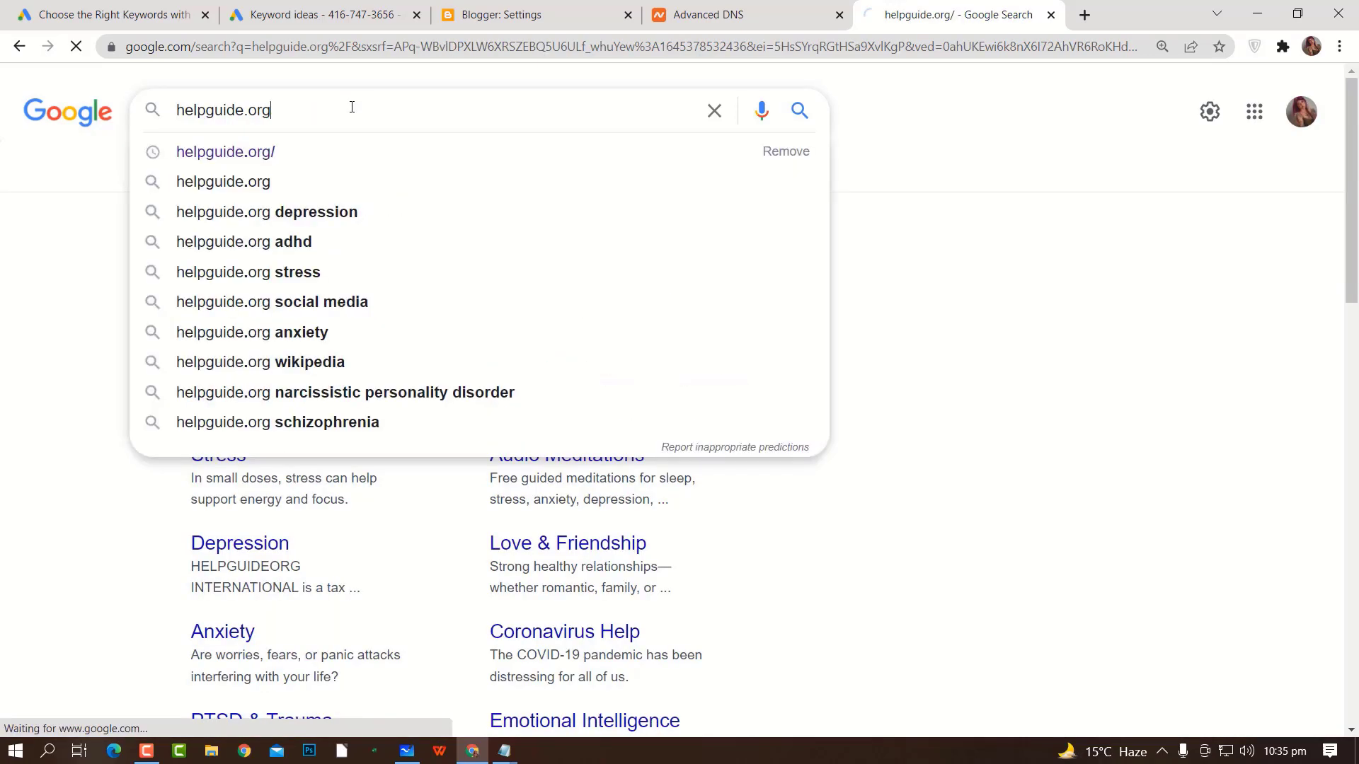
{"action": "key", "text": "Return"}
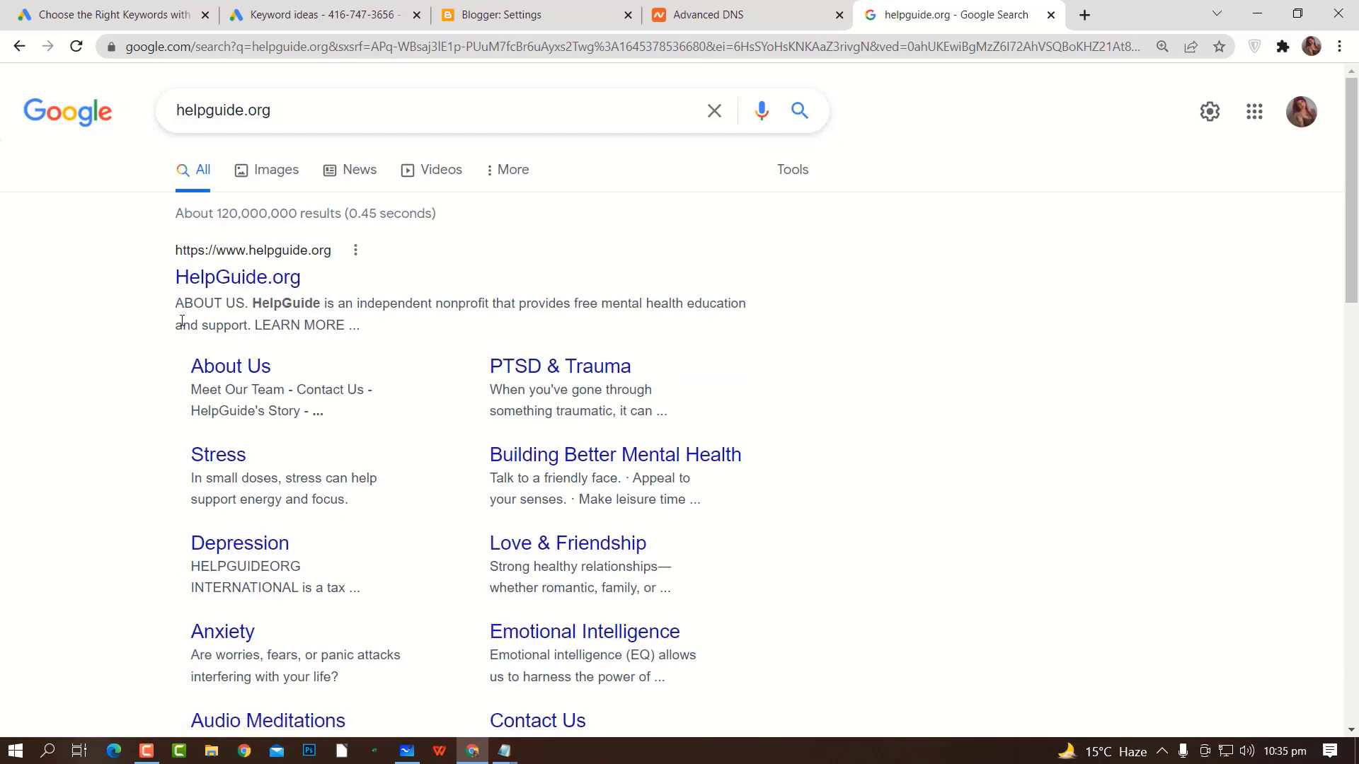
Select and then deselect the HelpGuide.org result description
{"action": "left_click_drag", "start_coordinate": [176, 303], "coordinate": [377, 334]}
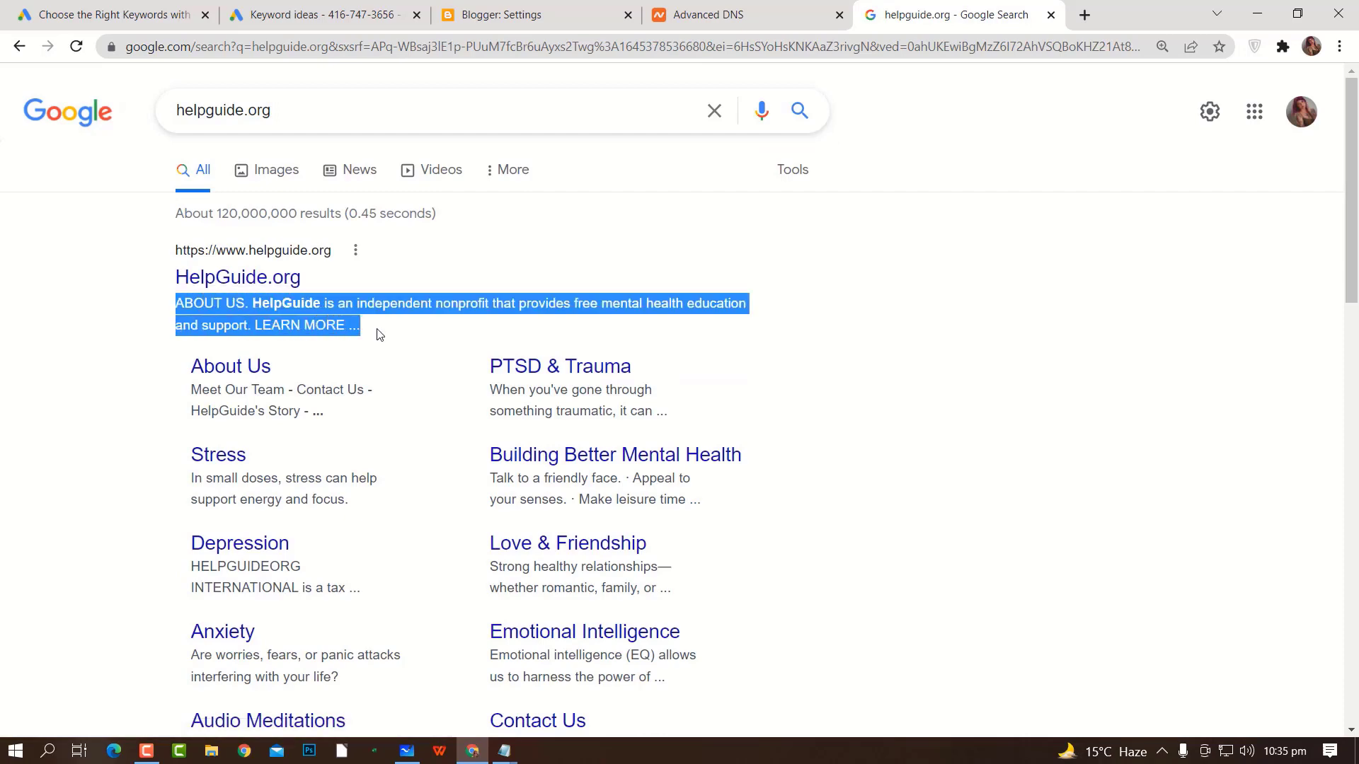
{"action": "scroll", "coordinate": [397, 388], "scroll_direction": "down", "scroll_amount": 20}
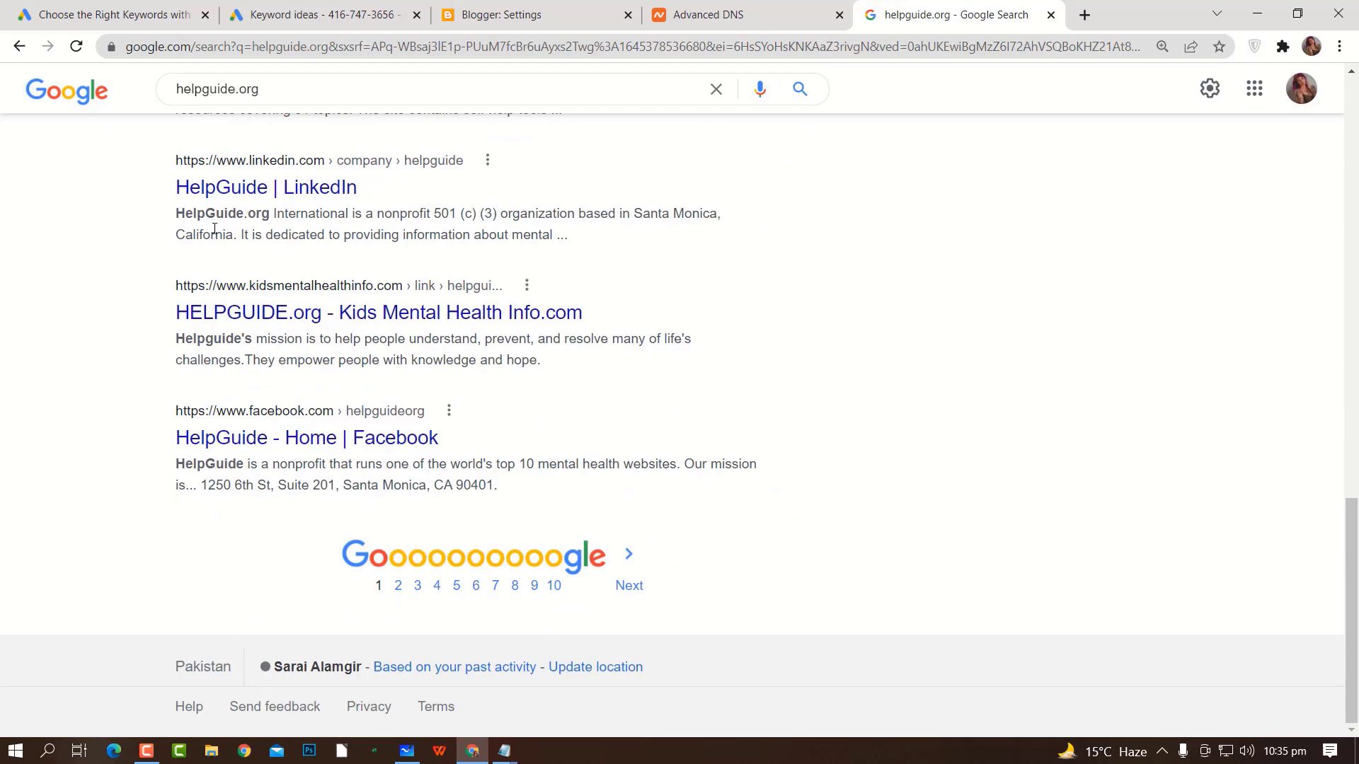
{"action": "scroll", "coordinate": [215, 228], "scroll_direction": "up", "scroll_amount": 20}
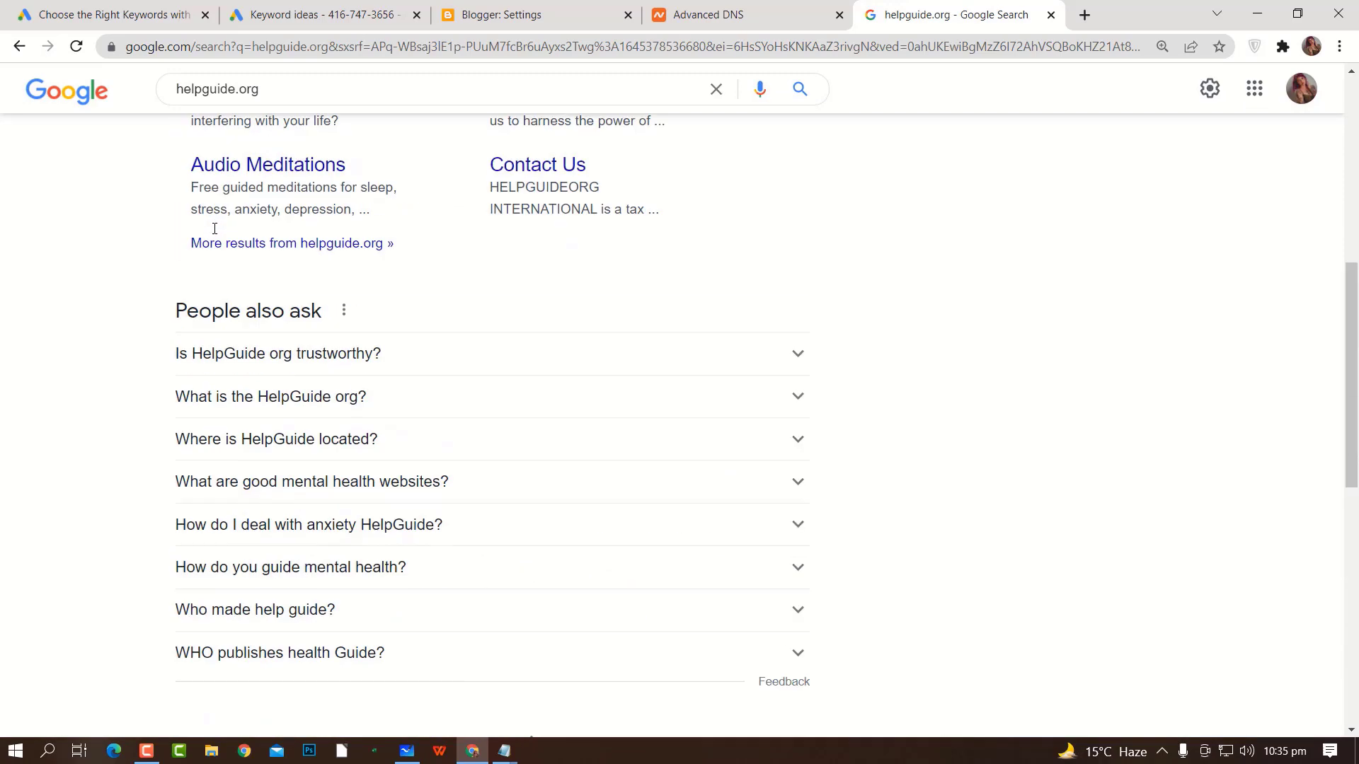
{"action": "left_click_drag", "start_coordinate": [177, 304], "coordinate": [368, 332]}
{"action": "left_click", "coordinate": [372, 333]}
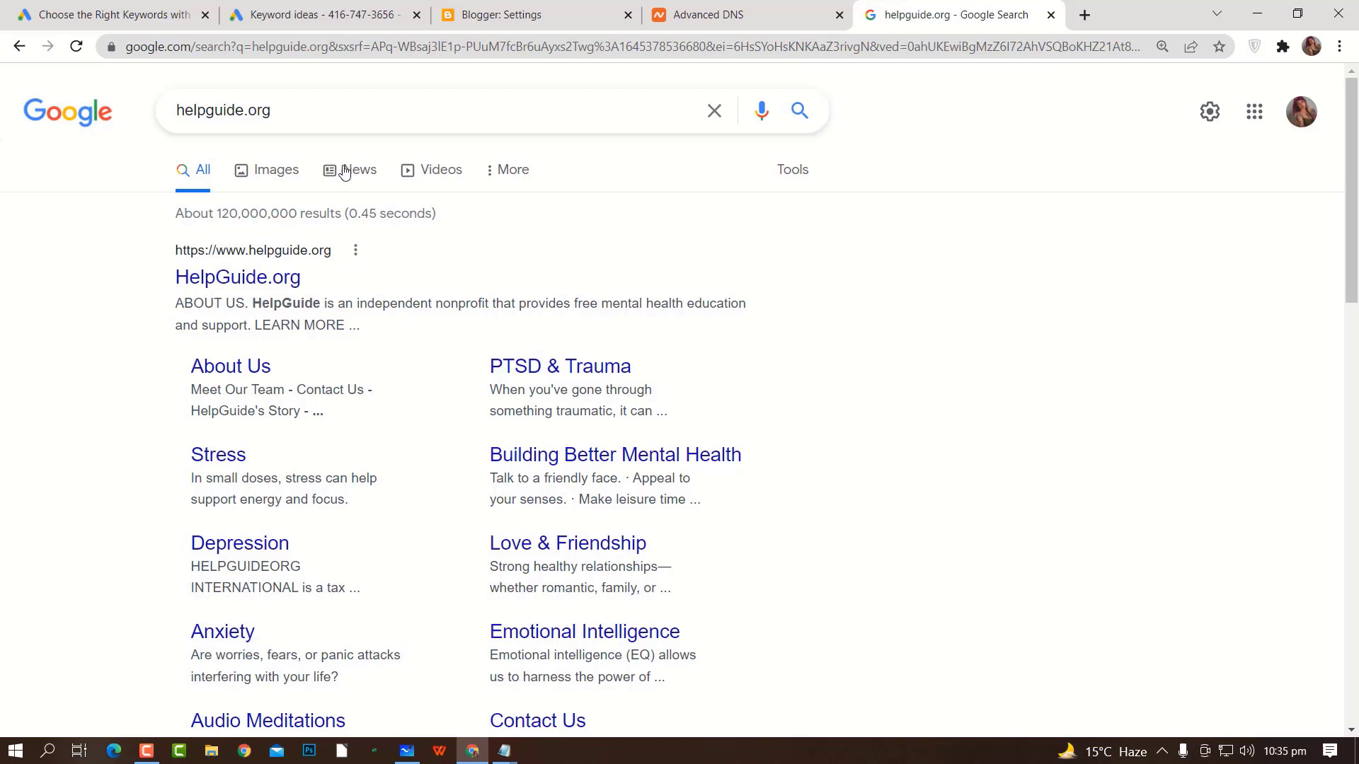
Return to the 'food article' results, glancing briefly at the Blogger settings tab
{"action": "left_click", "coordinate": [19, 48]}
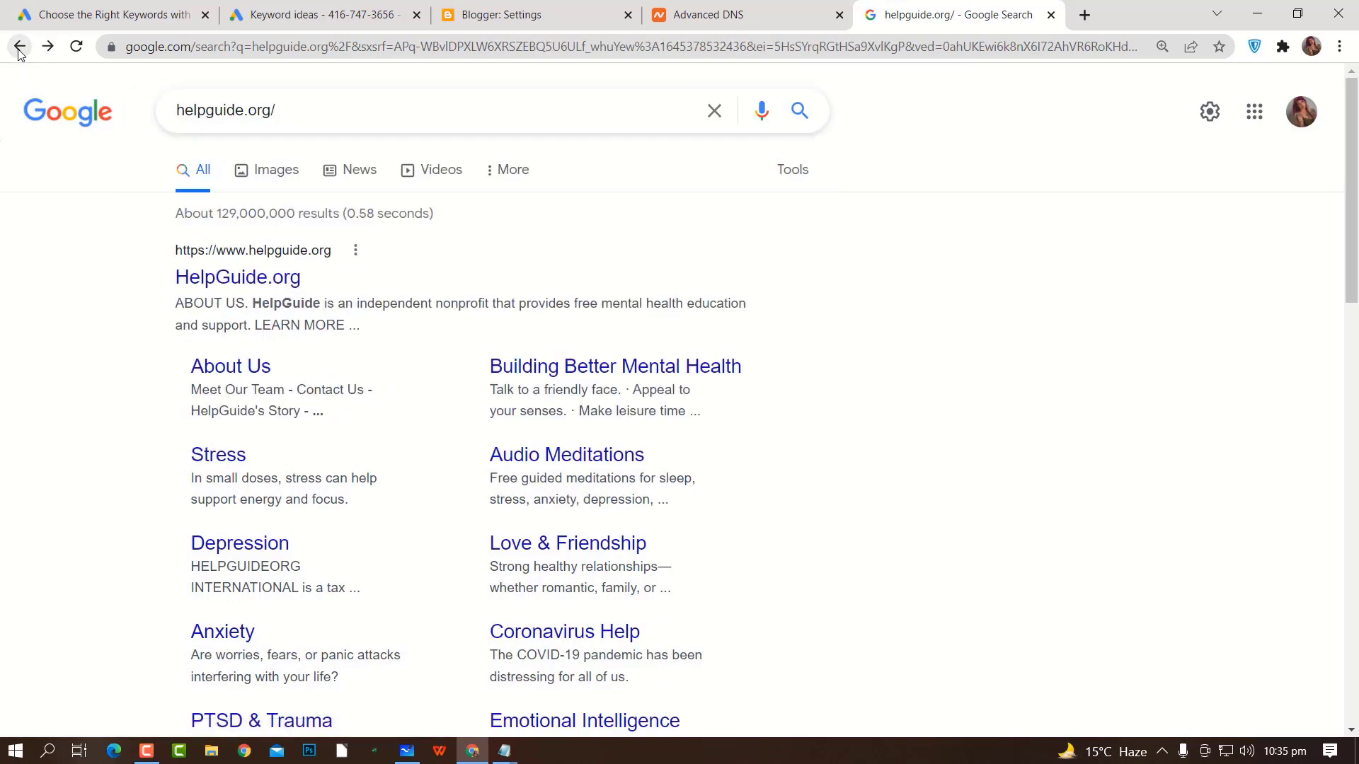
{"action": "left_click", "coordinate": [19, 48]}
{"action": "left_click", "coordinate": [19, 48]}
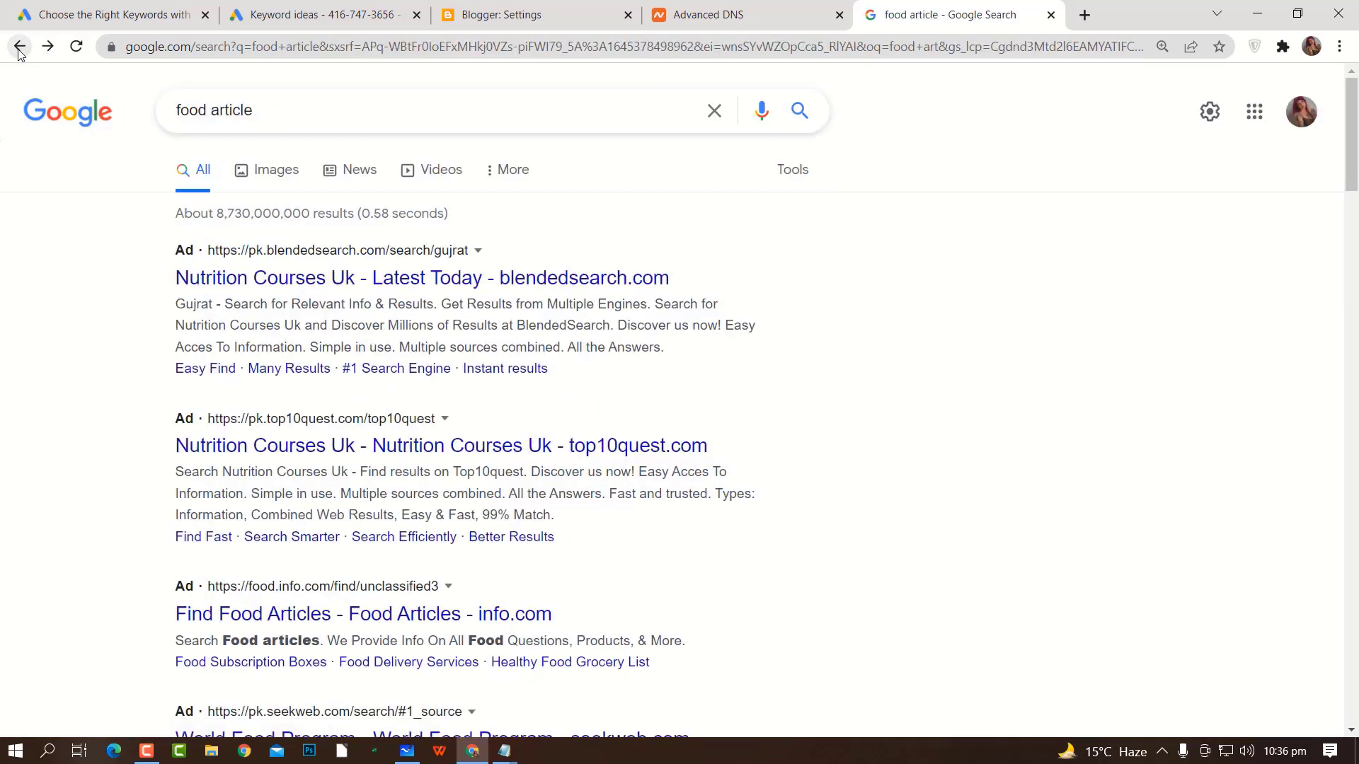
{"action": "left_click", "coordinate": [19, 48]}
{"action": "left_click", "coordinate": [47, 46]}
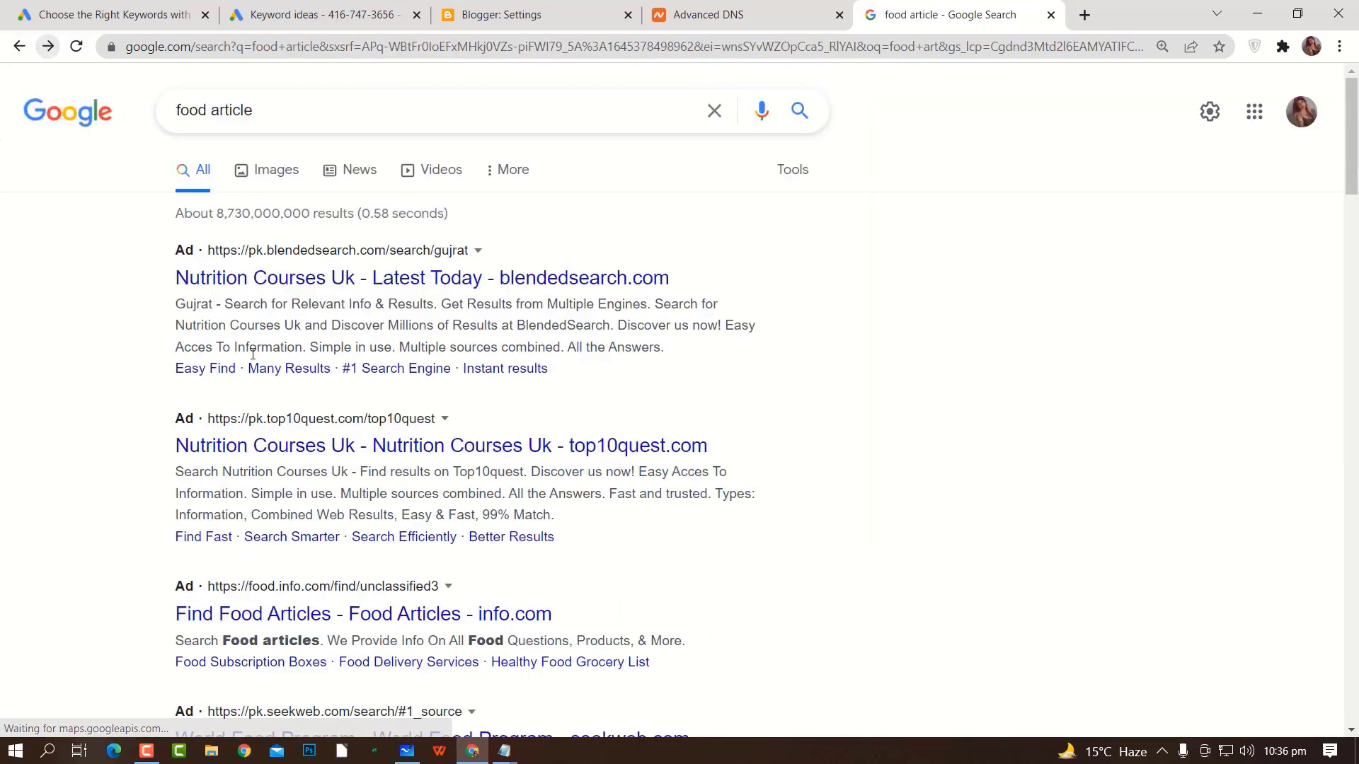
{"action": "triple_click", "coordinate": [250, 110]}
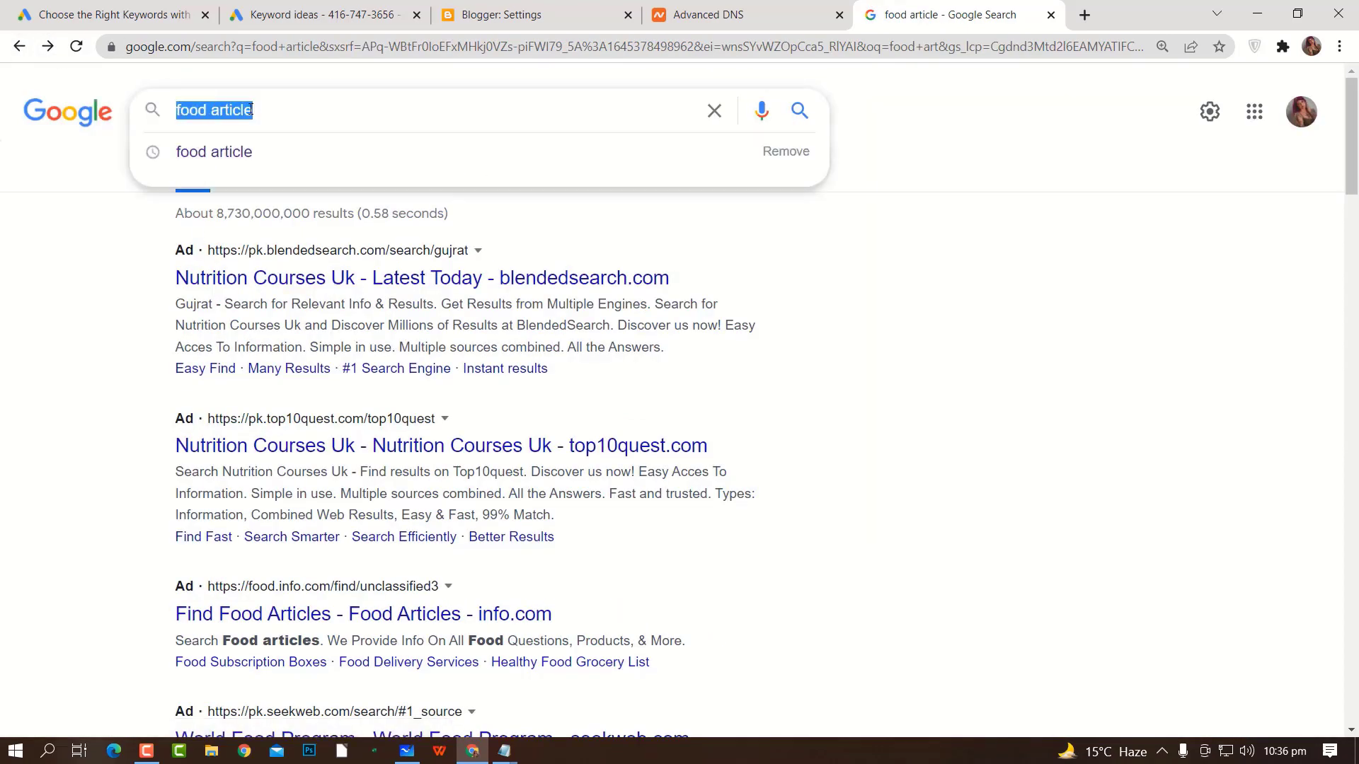
{"action": "left_click", "coordinate": [506, 17]}
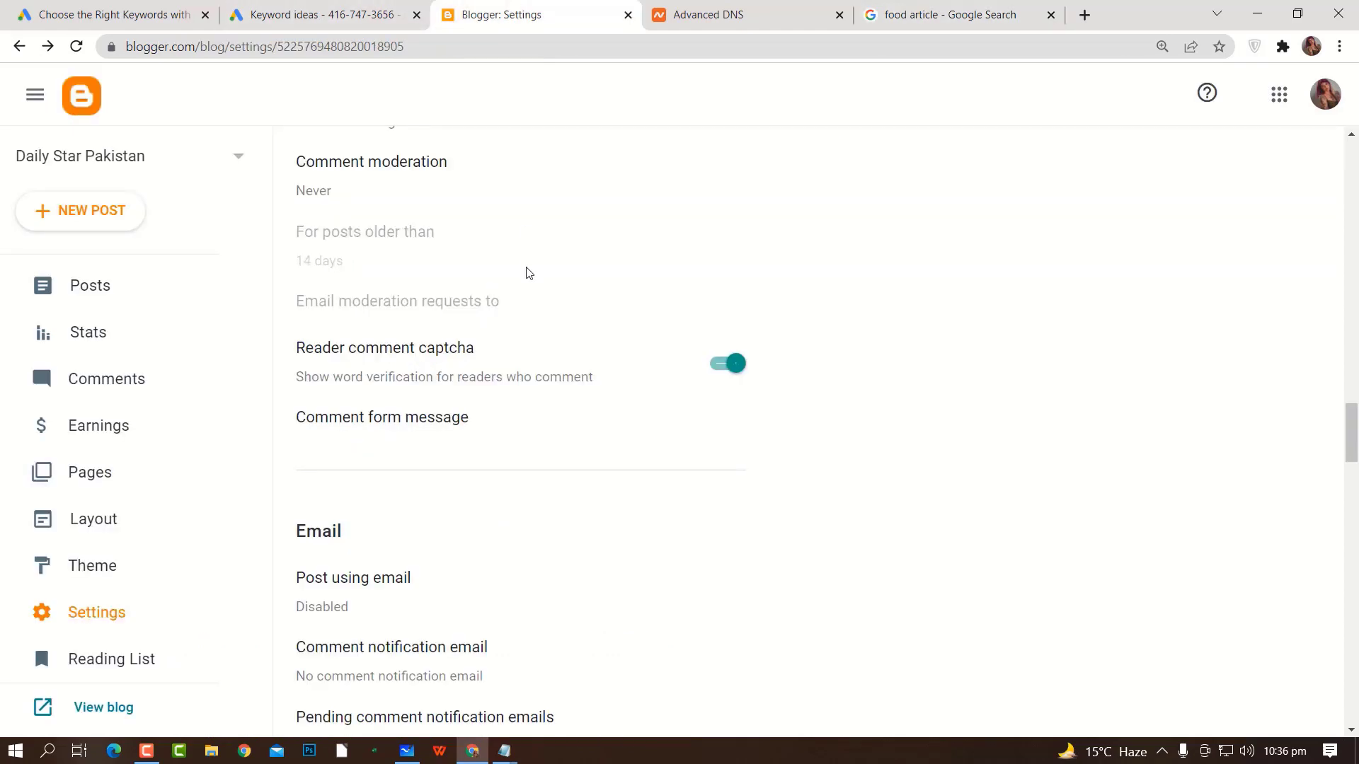
{"action": "left_click", "coordinate": [980, 10]}
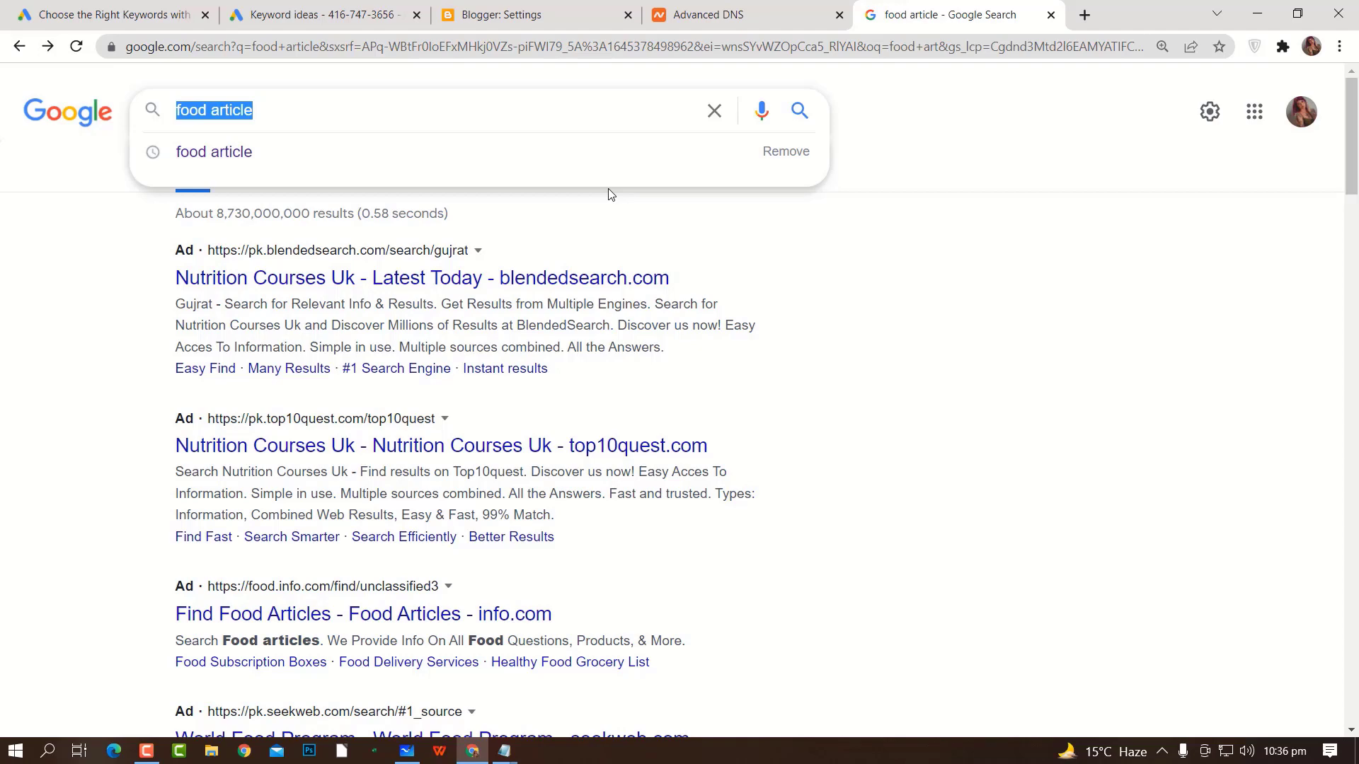
Search Google for 'dailypakistan' and zoom the results page to 125%
{"action": "key", "text": "BackSpace"}
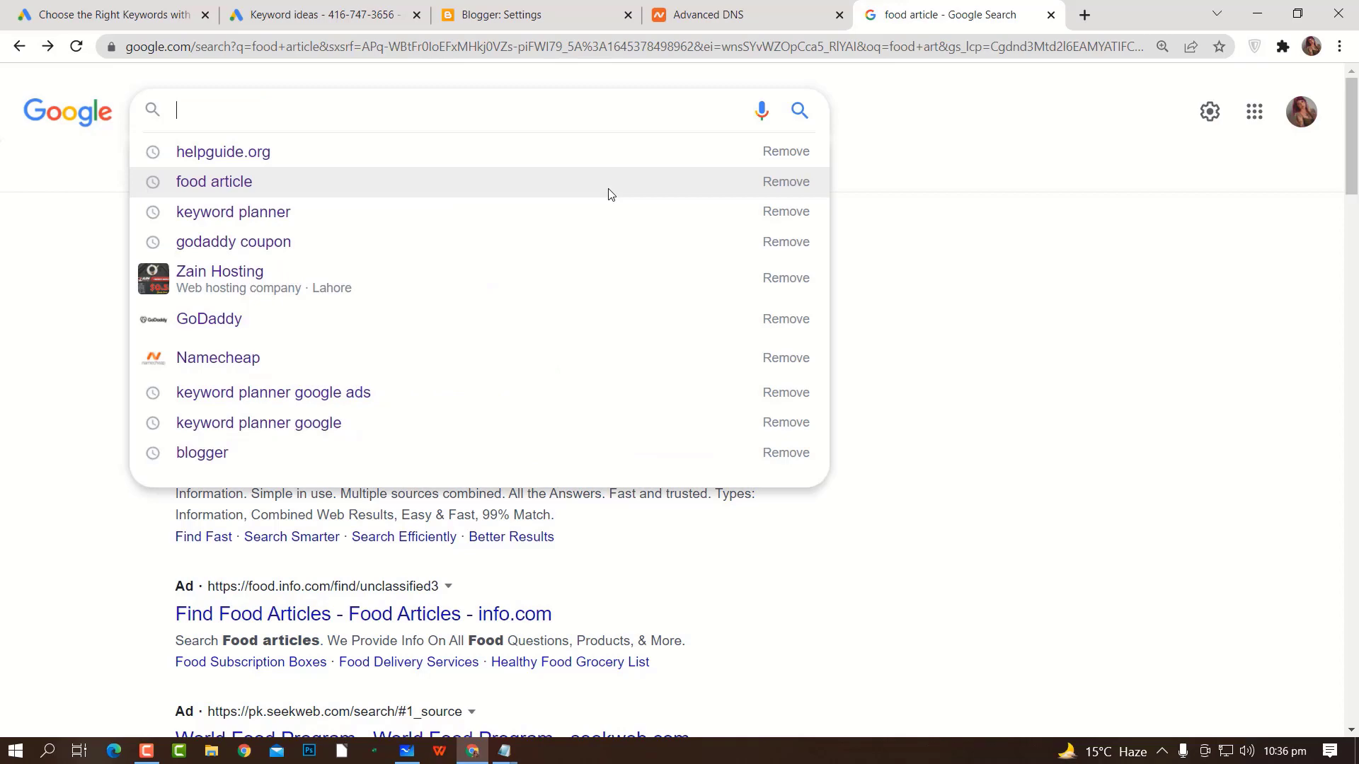
{"action": "type", "text": "daily"}
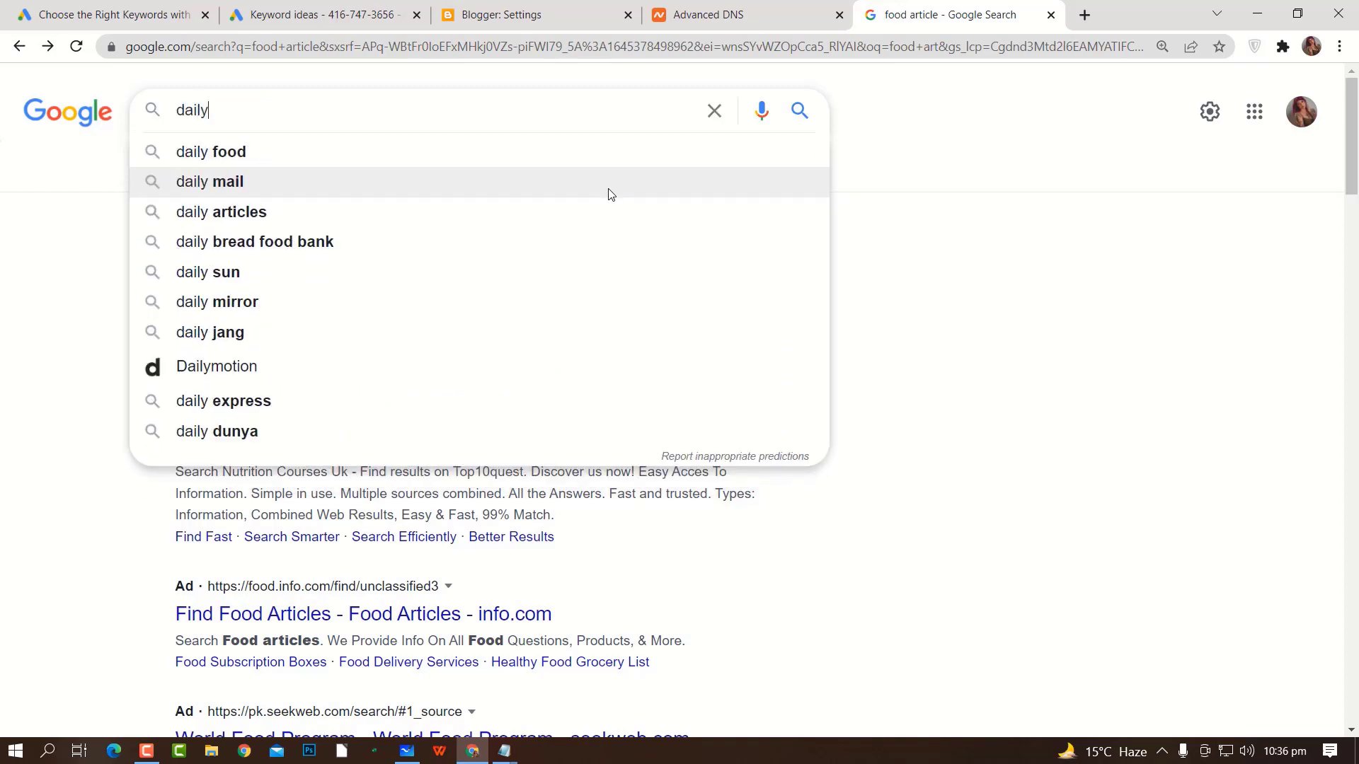
{"action": "type", "text": "pak"}
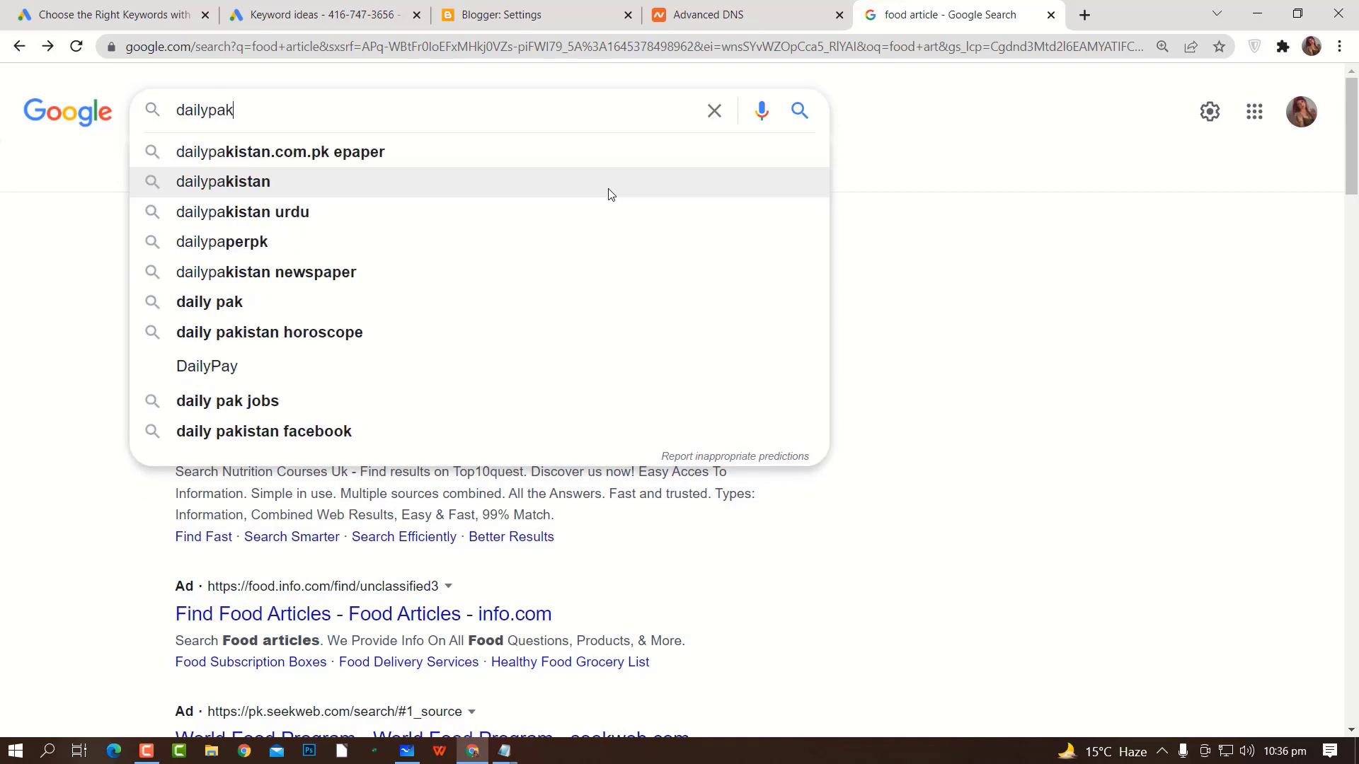
{"action": "type", "text": "istan"}
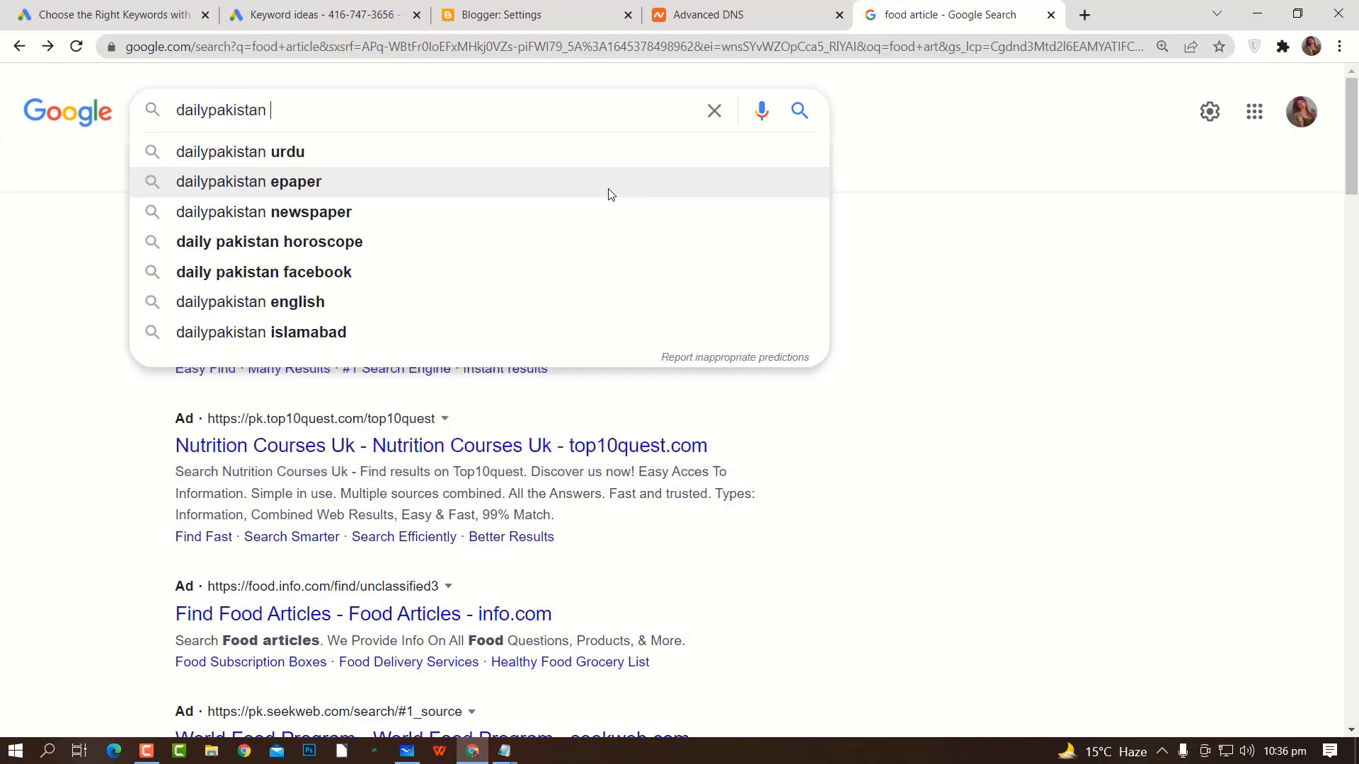
{"action": "key", "text": "Return"}
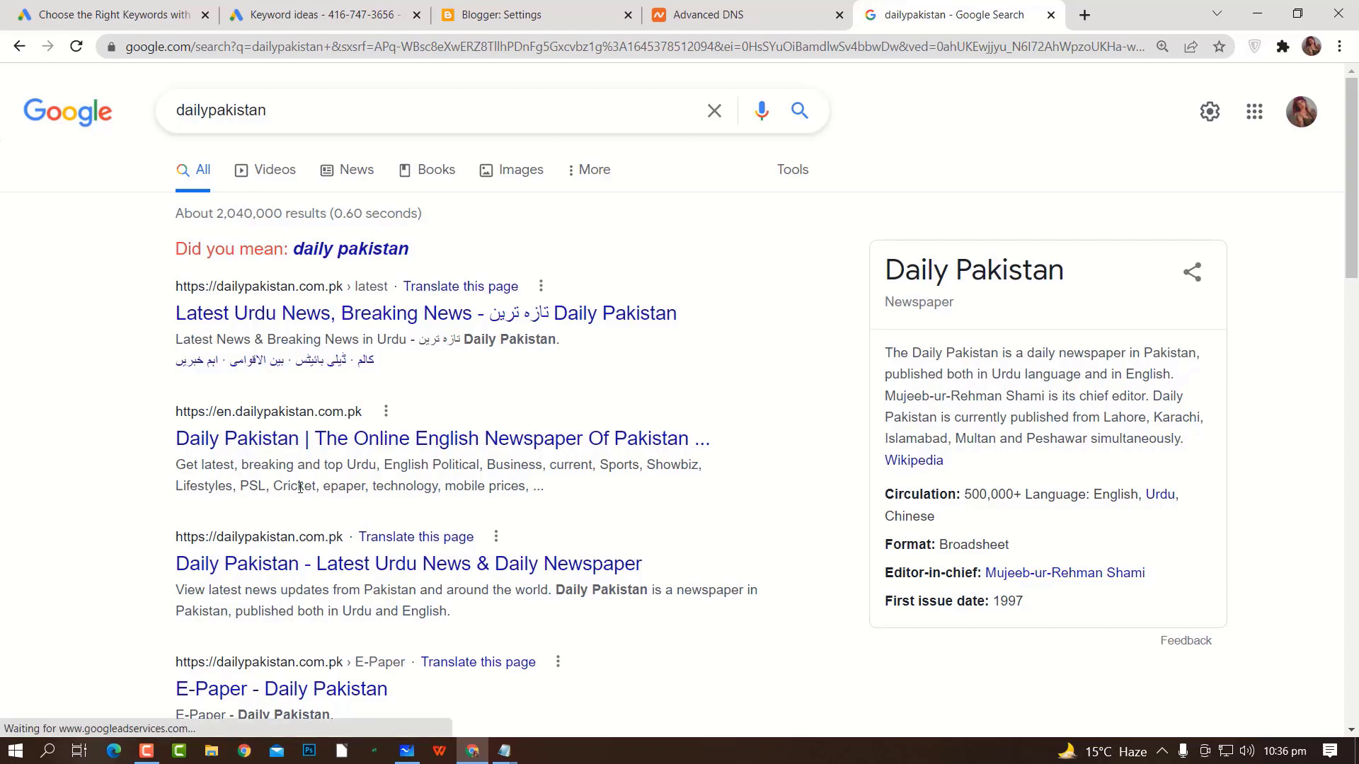
{"action": "key", "text": "ctrl+plus"}
{"action": "key", "text": "ctrl+plus"}
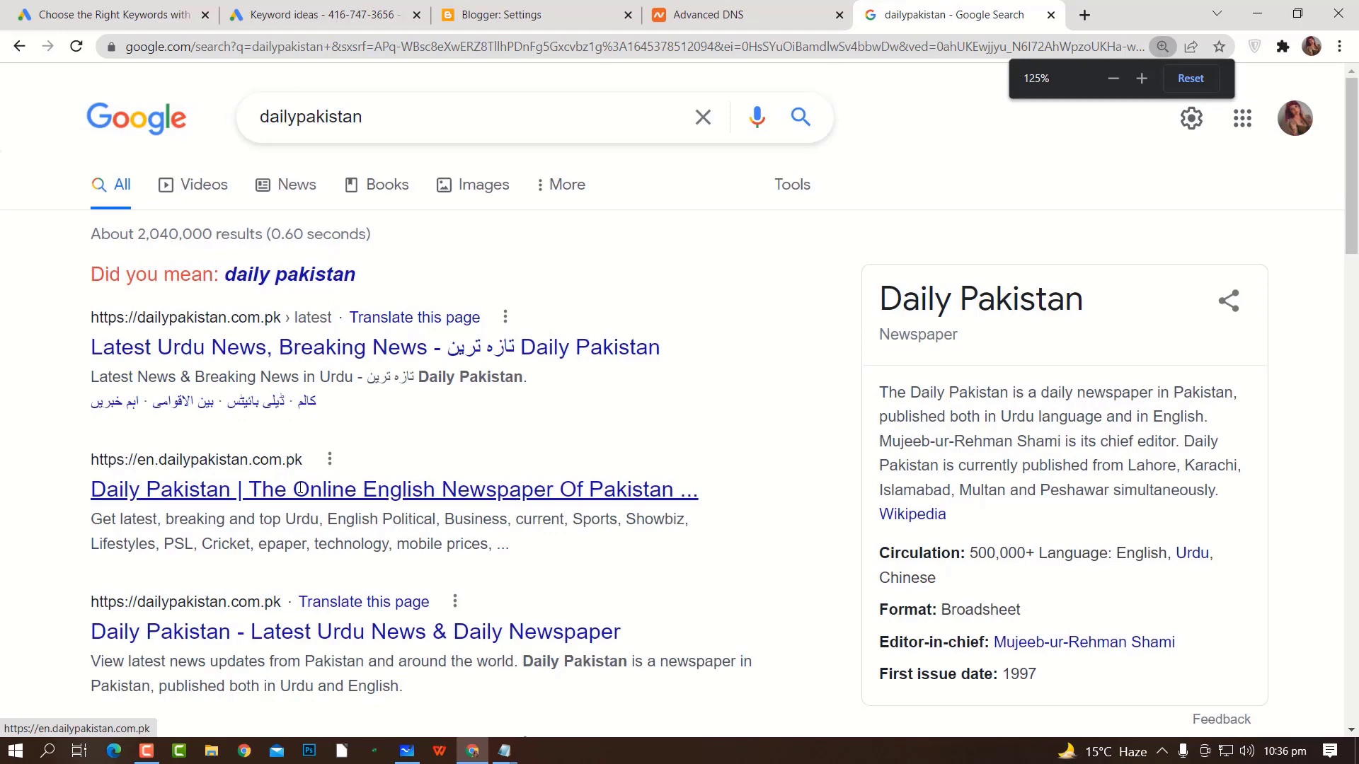
Select the second Daily Pakistan result's description and bring up its copy menu
{"action": "scroll", "coordinate": [201, 542], "scroll_direction": "down", "scroll_amount": 1}
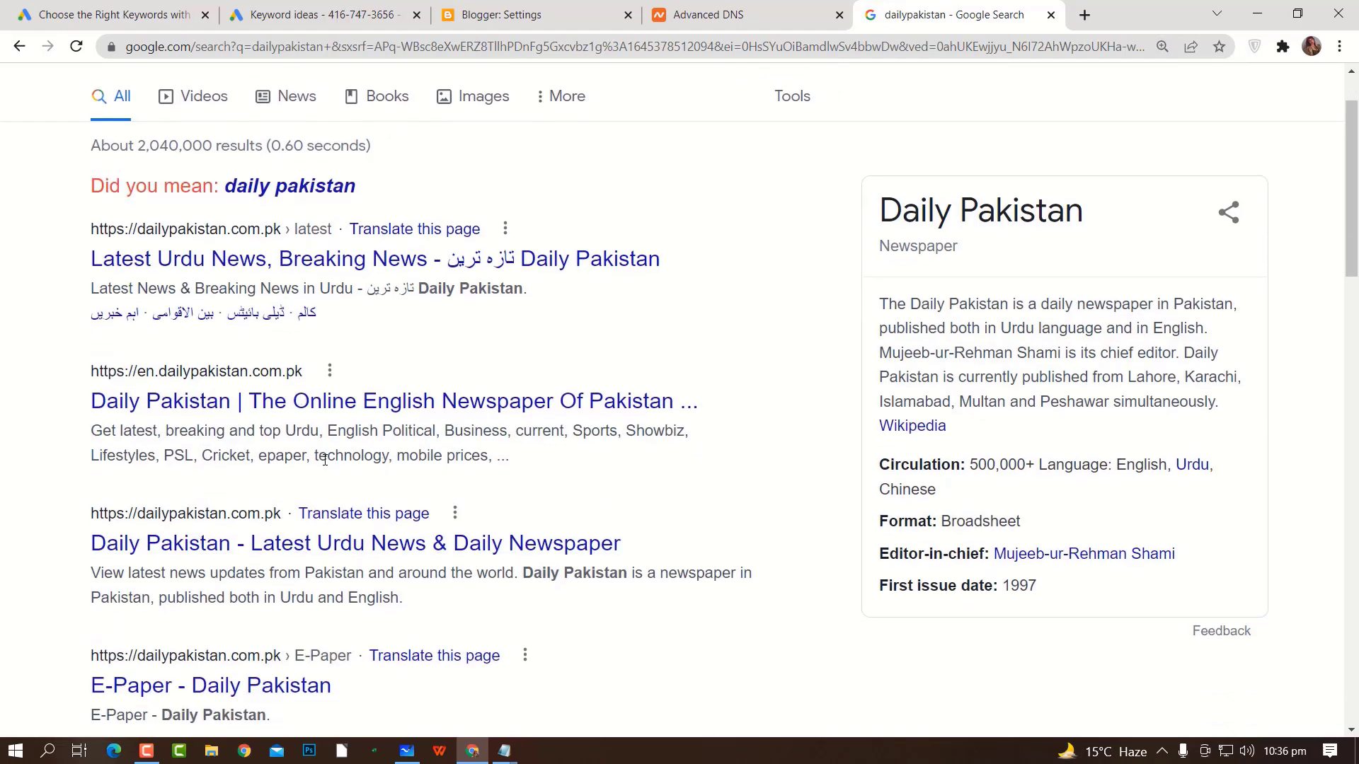
{"action": "left_click_drag", "start_coordinate": [325, 460], "coordinate": [382, 460]}
{"action": "left_click_drag", "start_coordinate": [204, 457], "coordinate": [239, 458]}
{"action": "mouse_move", "coordinate": [92, 457]}
{"action": "left_mouse_down"}
{"action": "mouse_move", "coordinate": [524, 461]}
{"action": "mouse_move", "coordinate": [95, 440]}
{"action": "left_mouse_up"}
{"action": "left_click", "coordinate": [86, 431]}
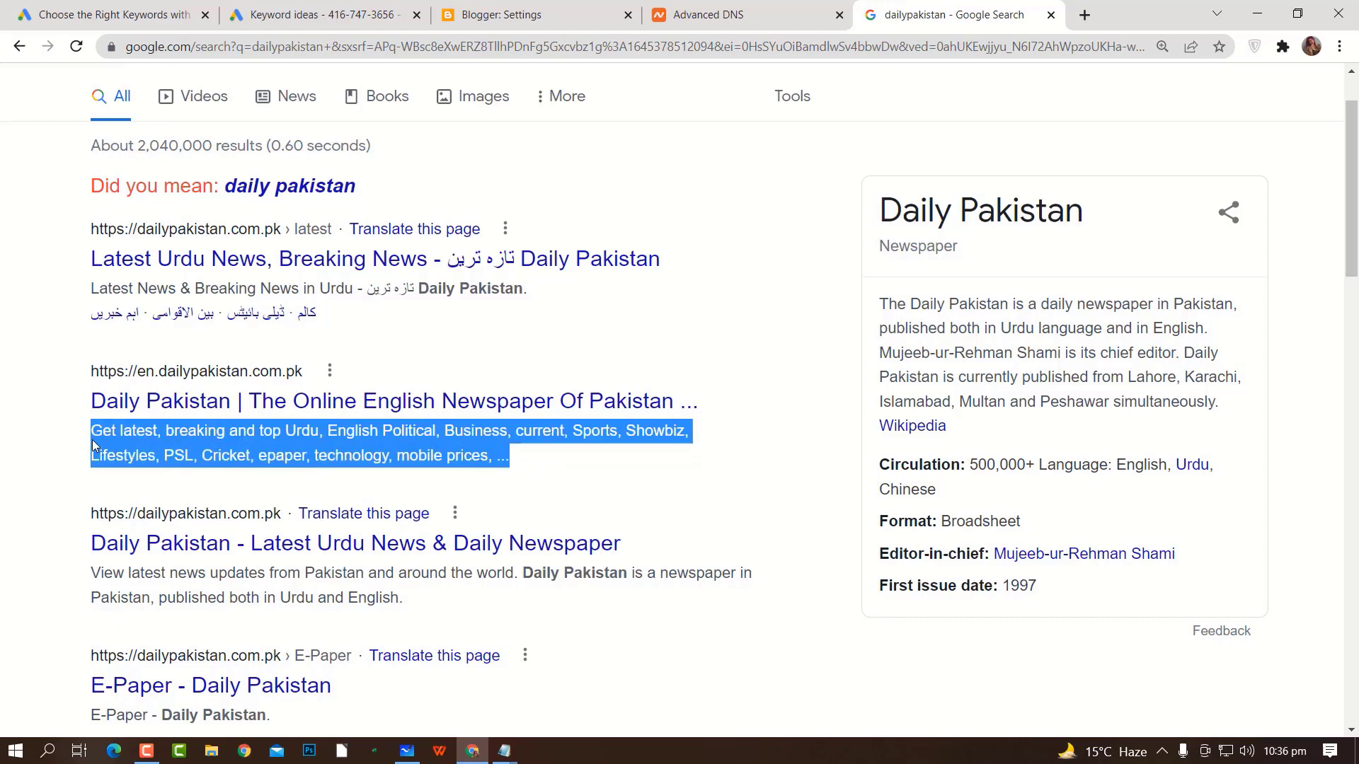
{"action": "right_click", "coordinate": [151, 444]}
Copy the Daily Pakistan snippet and find the Meta tags section in Blogger Settings
{"action": "left_click", "coordinate": [187, 460]}
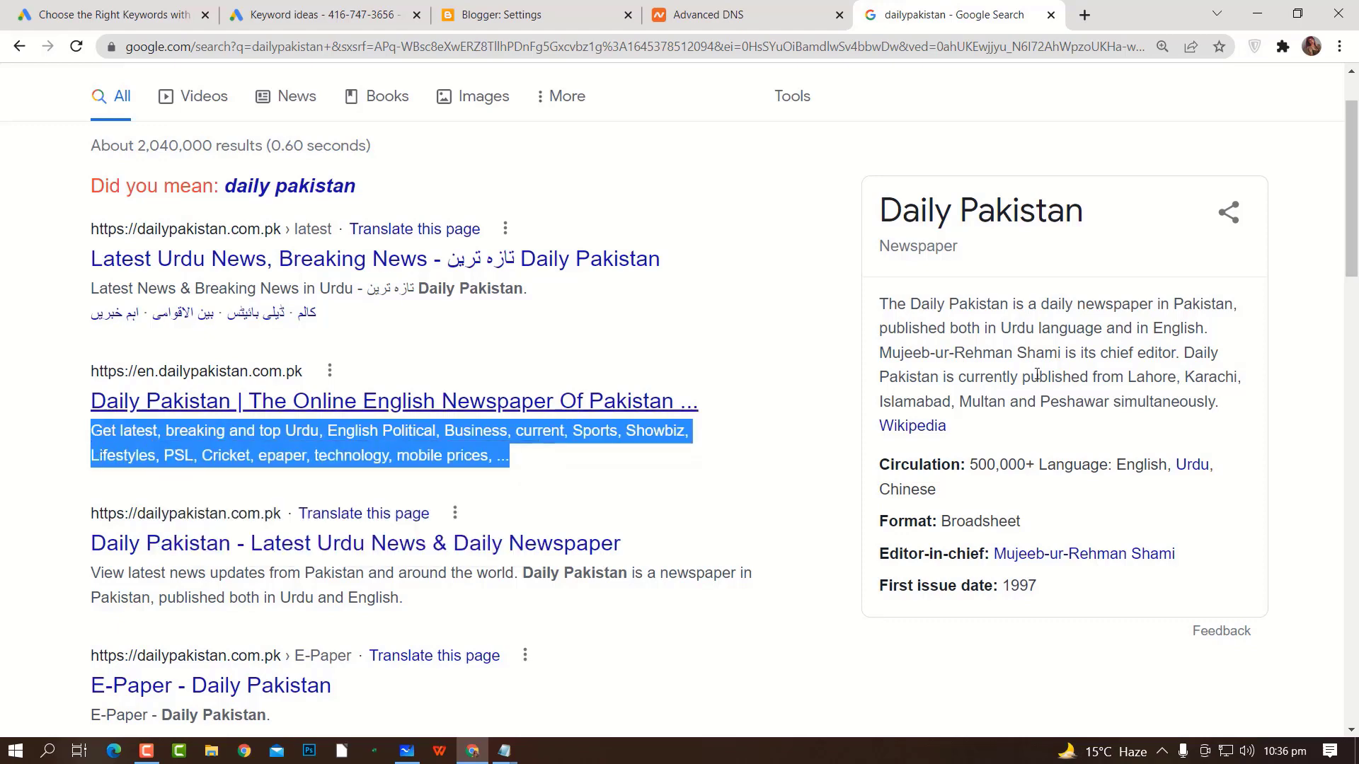
{"action": "left_click", "coordinate": [490, 15]}
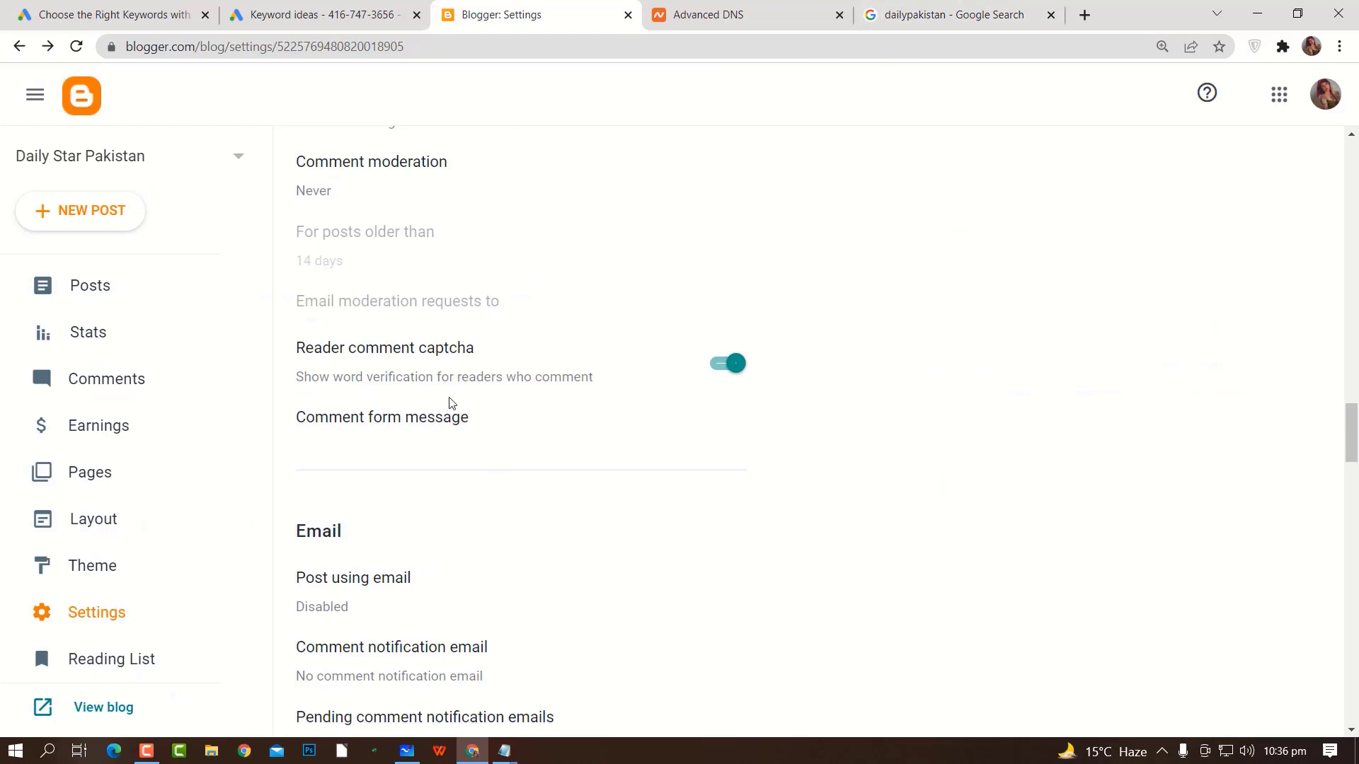
{"action": "scroll", "coordinate": [665, 485], "scroll_direction": "down", "scroll_amount": 1}
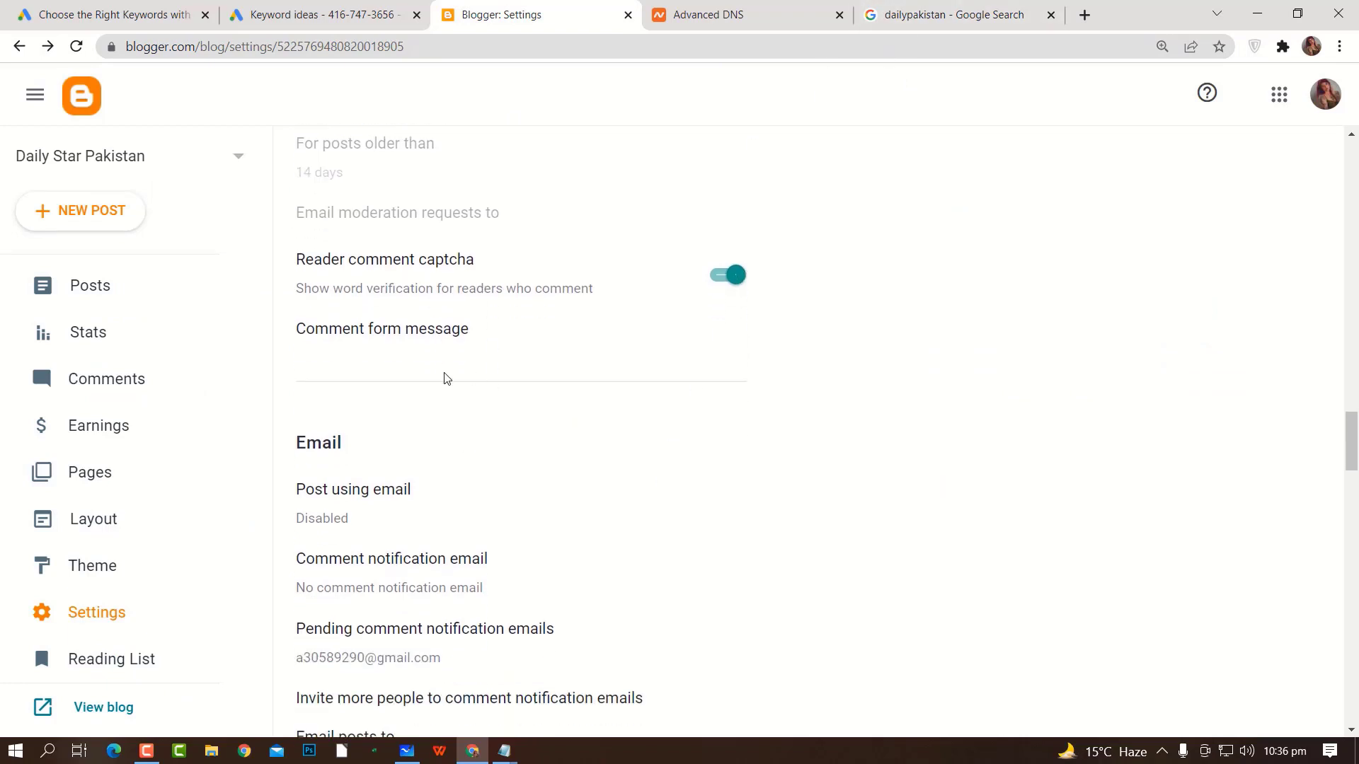
{"action": "scroll", "coordinate": [445, 382], "scroll_direction": "up", "scroll_amount": 2}
{"action": "scroll", "coordinate": [445, 384], "scroll_direction": "down", "scroll_amount": 3}
{"action": "scroll", "coordinate": [447, 387], "scroll_direction": "up", "scroll_amount": 5}
{"action": "scroll", "coordinate": [446, 386], "scroll_direction": "up", "scroll_amount": 12}
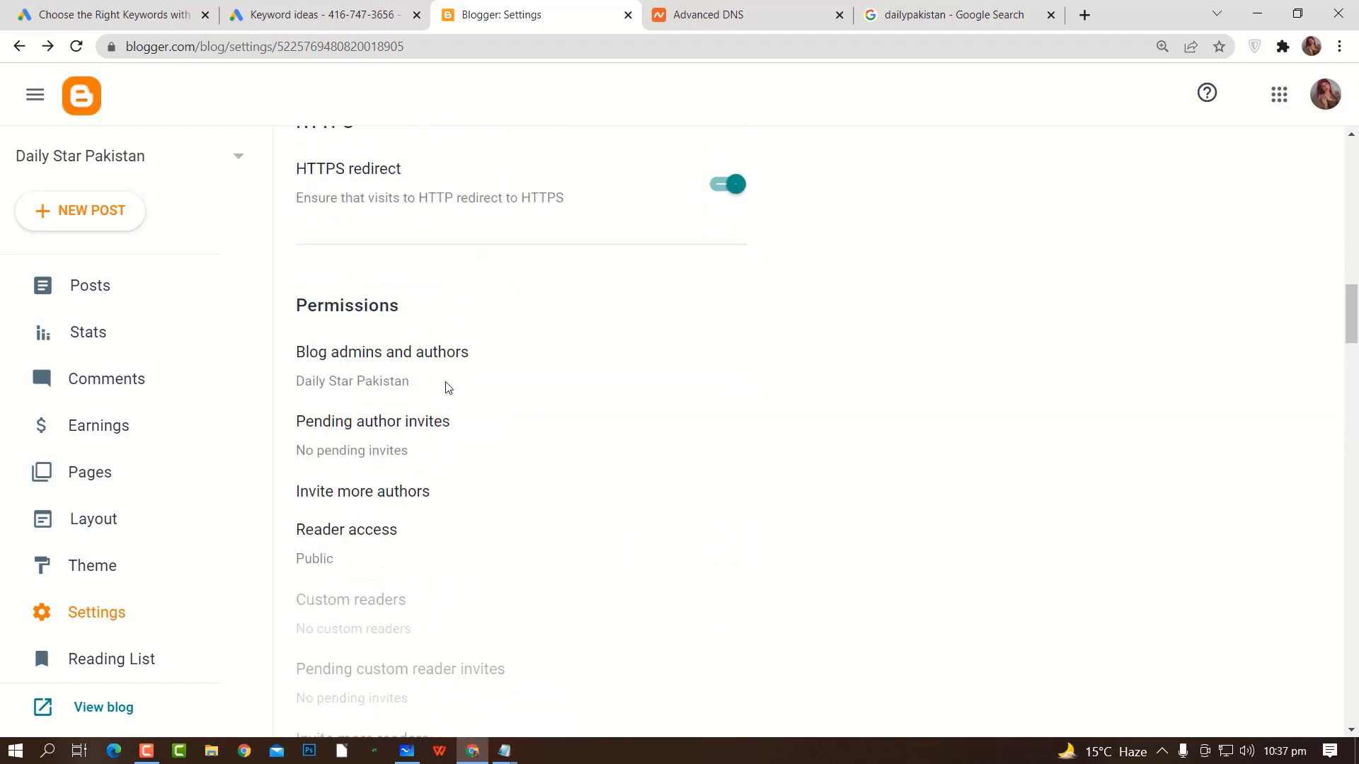
{"action": "scroll", "coordinate": [448, 389], "scroll_direction": "up", "scroll_amount": 6}
{"action": "scroll", "coordinate": [450, 396], "scroll_direction": "down", "scroll_amount": 14}
{"action": "scroll", "coordinate": [452, 398], "scroll_direction": "down", "scroll_amount": 20}
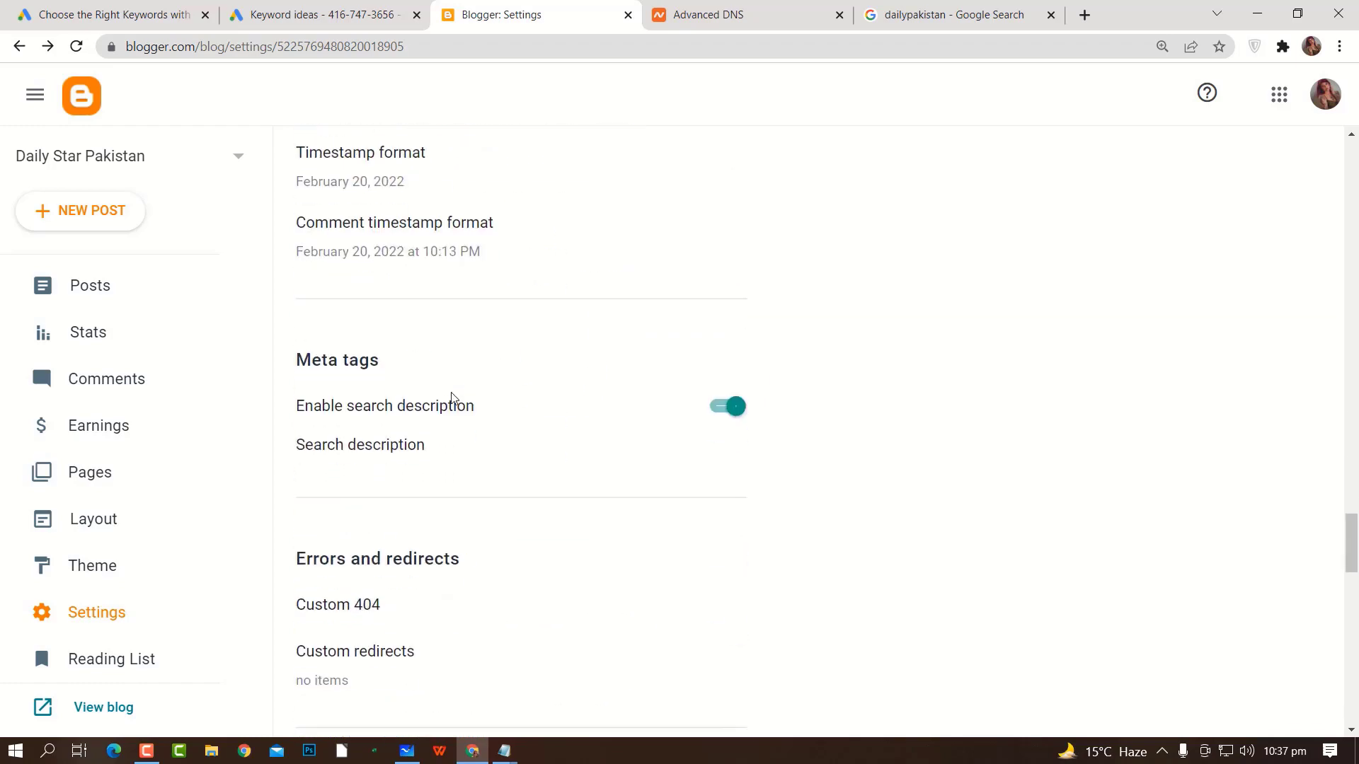
Paste the snippet as the search description, removing the trailing comma and 'breaking and top Urdu'
{"action": "left_click", "coordinate": [409, 449]}
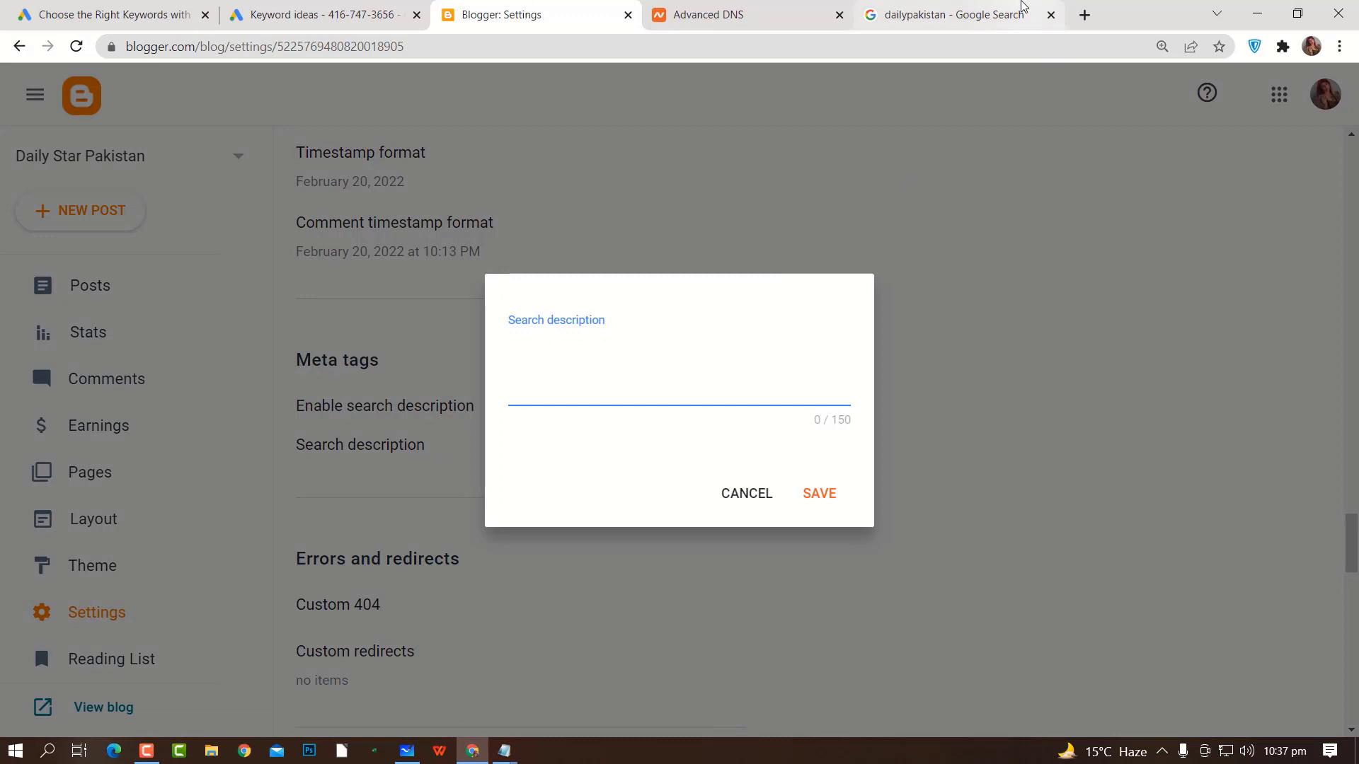
{"action": "right_click", "coordinate": [532, 355]}
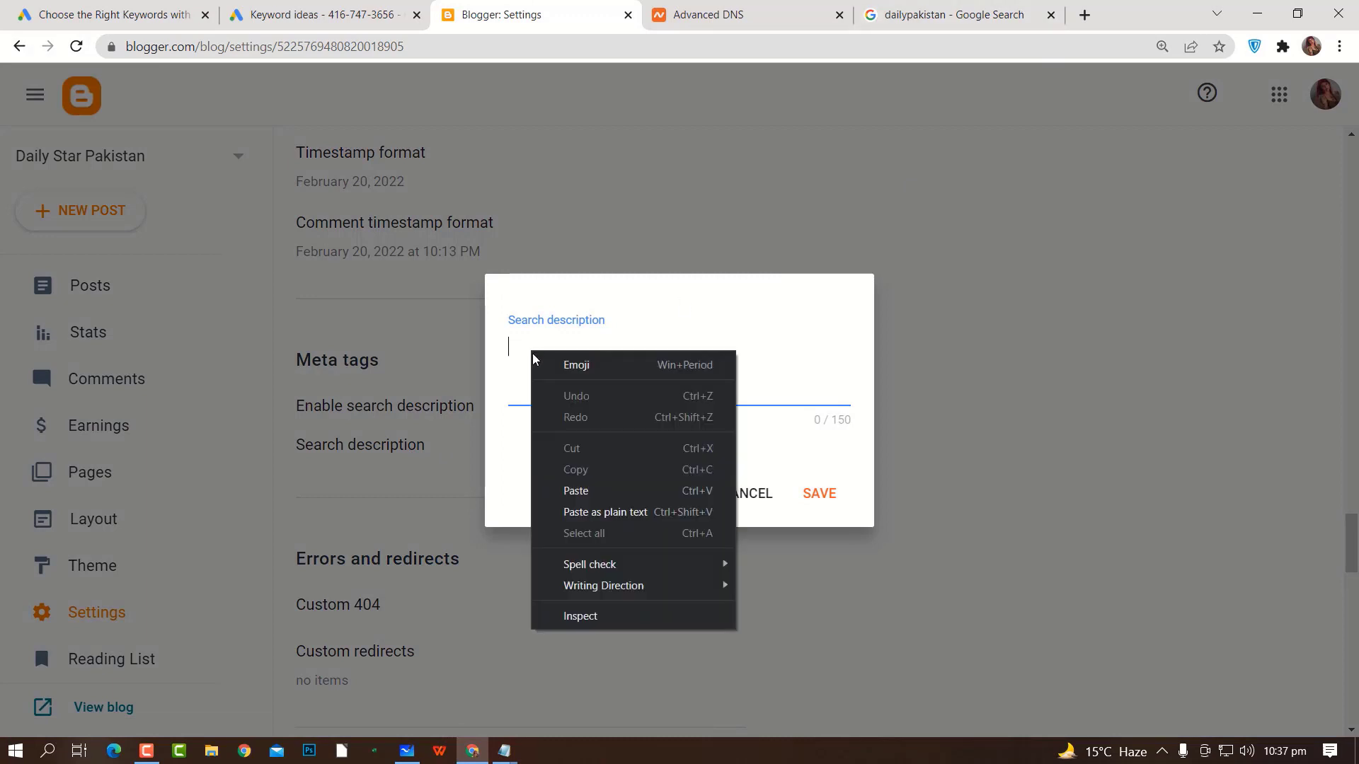
{"action": "left_click", "coordinate": [580, 490]}
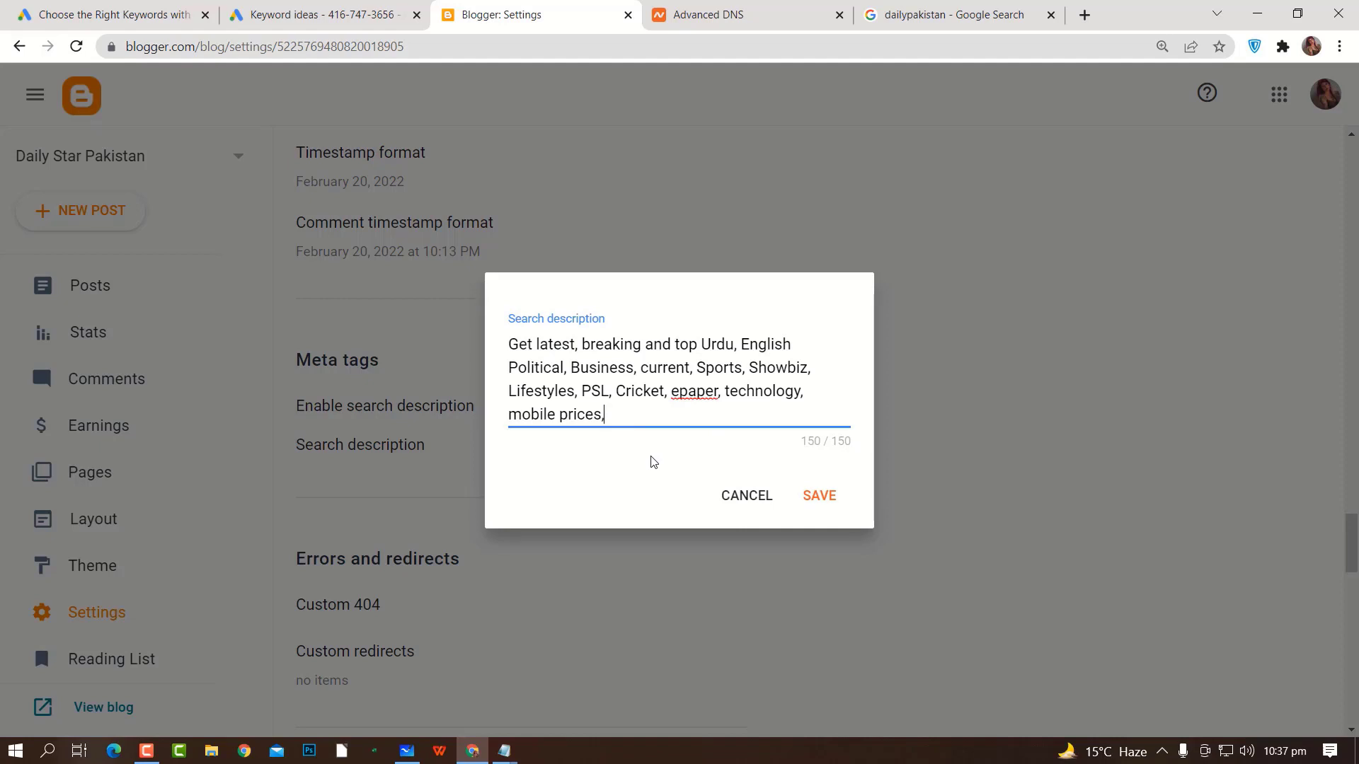
{"action": "key", "text": "BackSpace"}
{"action": "left_click_drag", "start_coordinate": [734, 346], "coordinate": [580, 354]}
{"action": "key", "text": "BackSpace"}
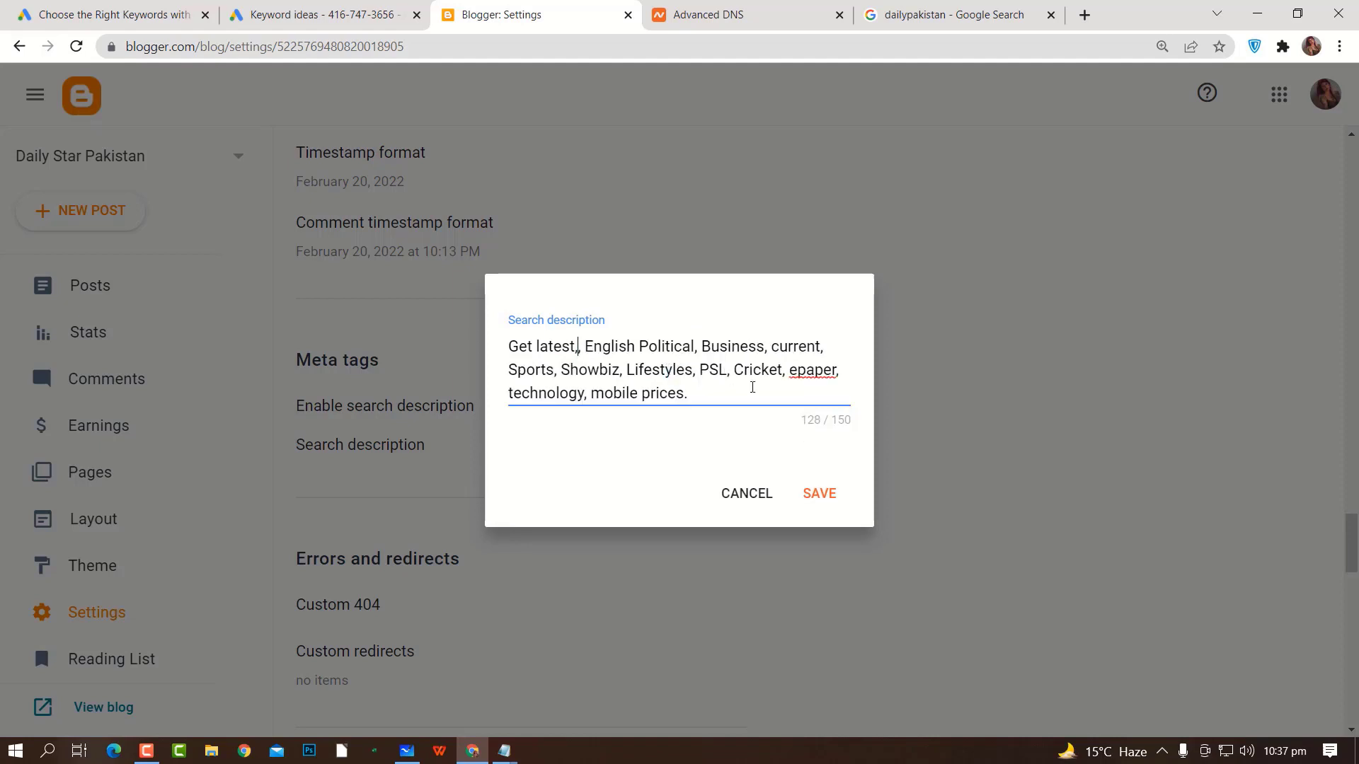
Correct the 'epaper' word and save the search description
{"action": "key", "text": "BackSpace"}
{"action": "type", "text": "E"}
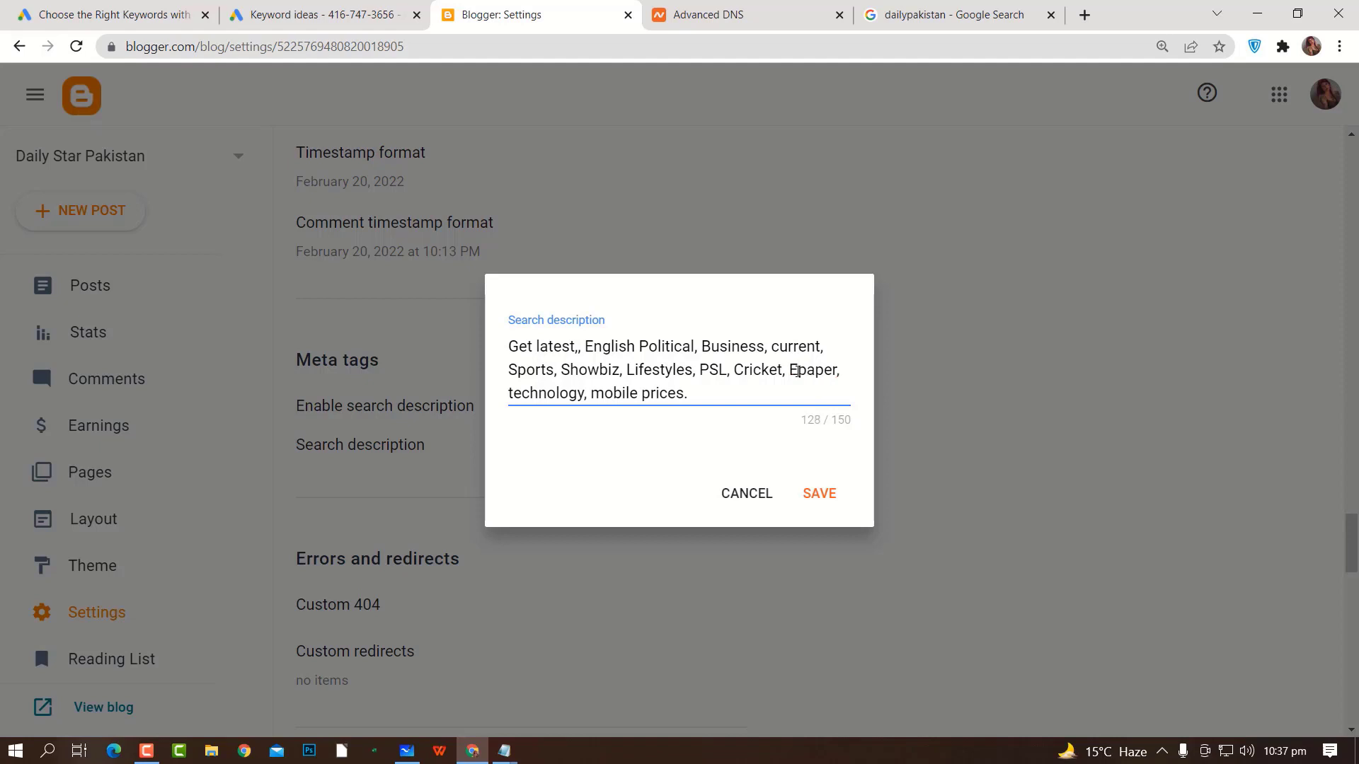
{"action": "left_click", "coordinate": [873, 399]}
{"action": "left_click", "coordinate": [801, 371]}
{"action": "key", "text": "BackSpace"}
{"action": "type", "text": "e"}
{"action": "left_click", "coordinate": [812, 501]}
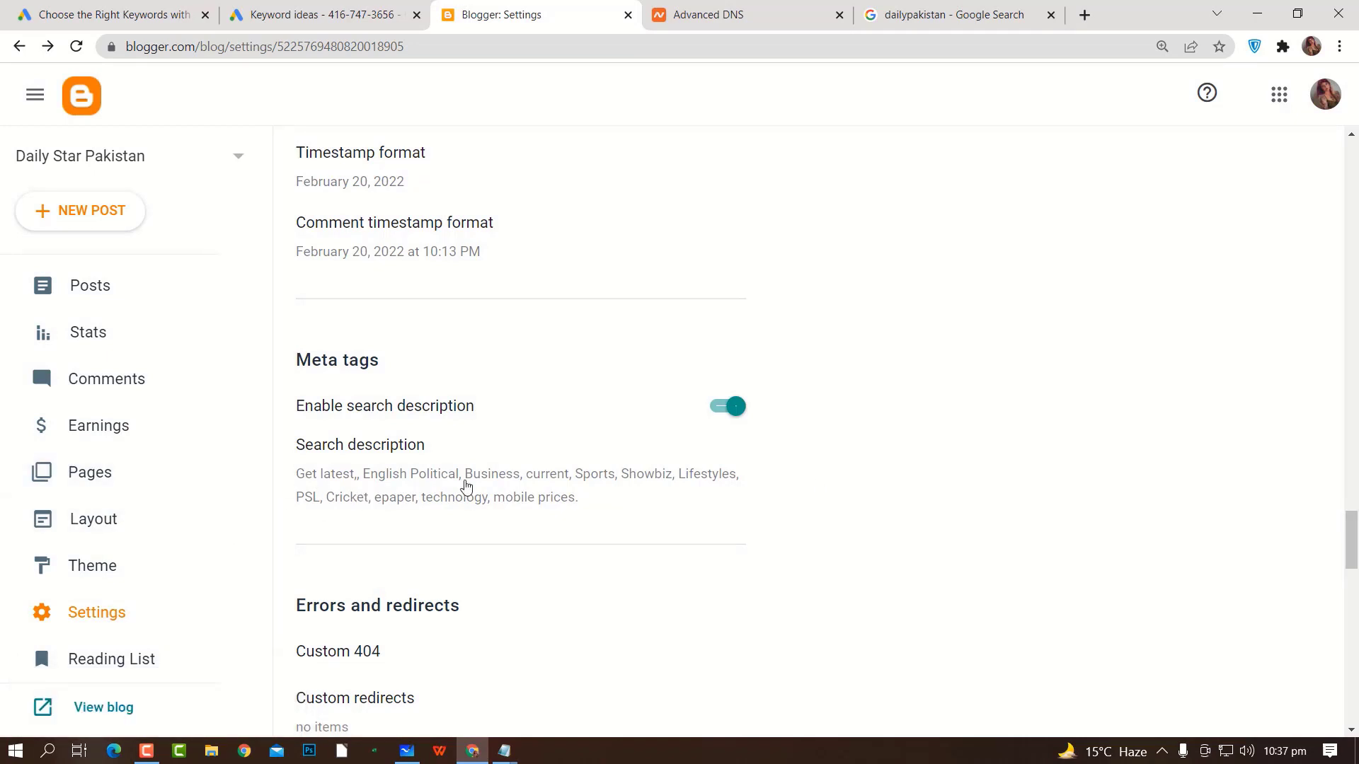
Turn on custom robots.txt and custom robots header tags under Crawlers and indexing
{"action": "scroll", "coordinate": [467, 492], "scroll_direction": "down", "scroll_amount": 5}
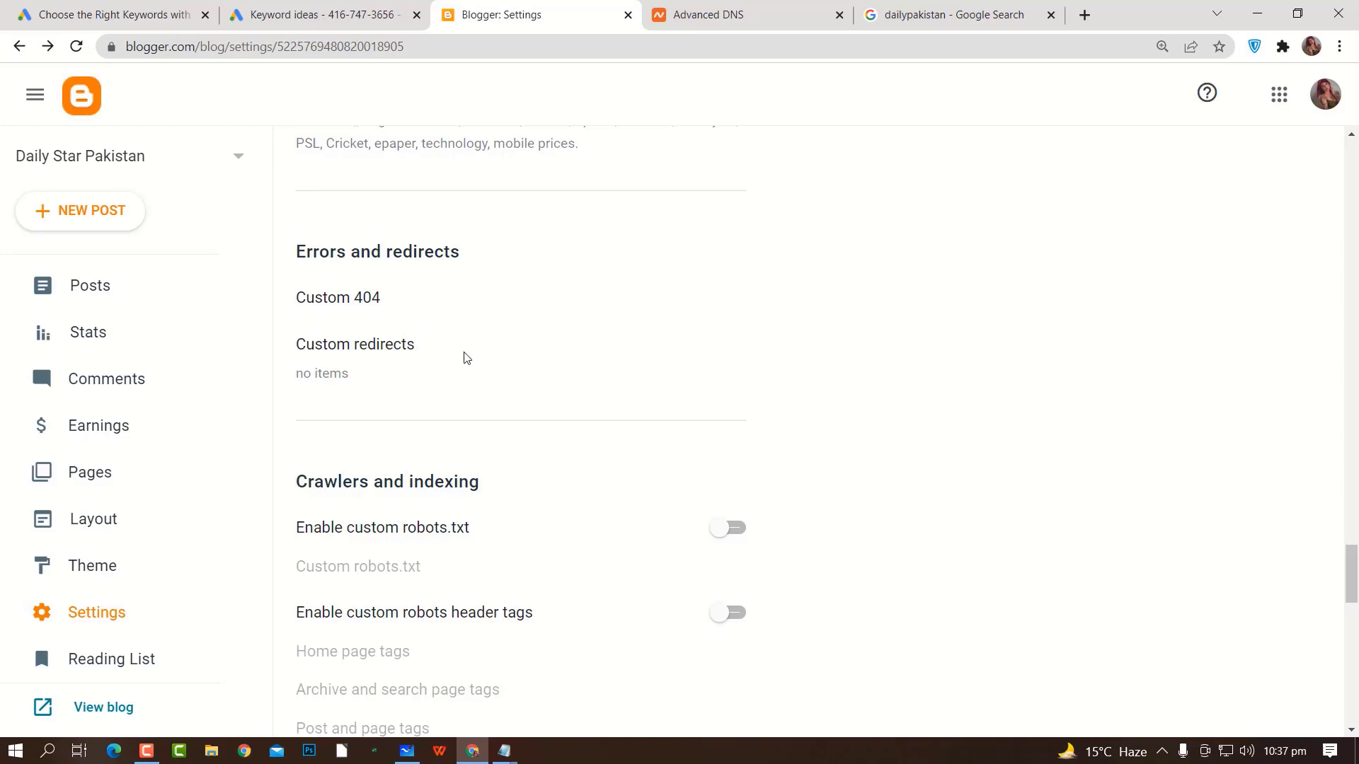
{"action": "scroll", "coordinate": [681, 455], "scroll_direction": "down", "scroll_amount": 1}
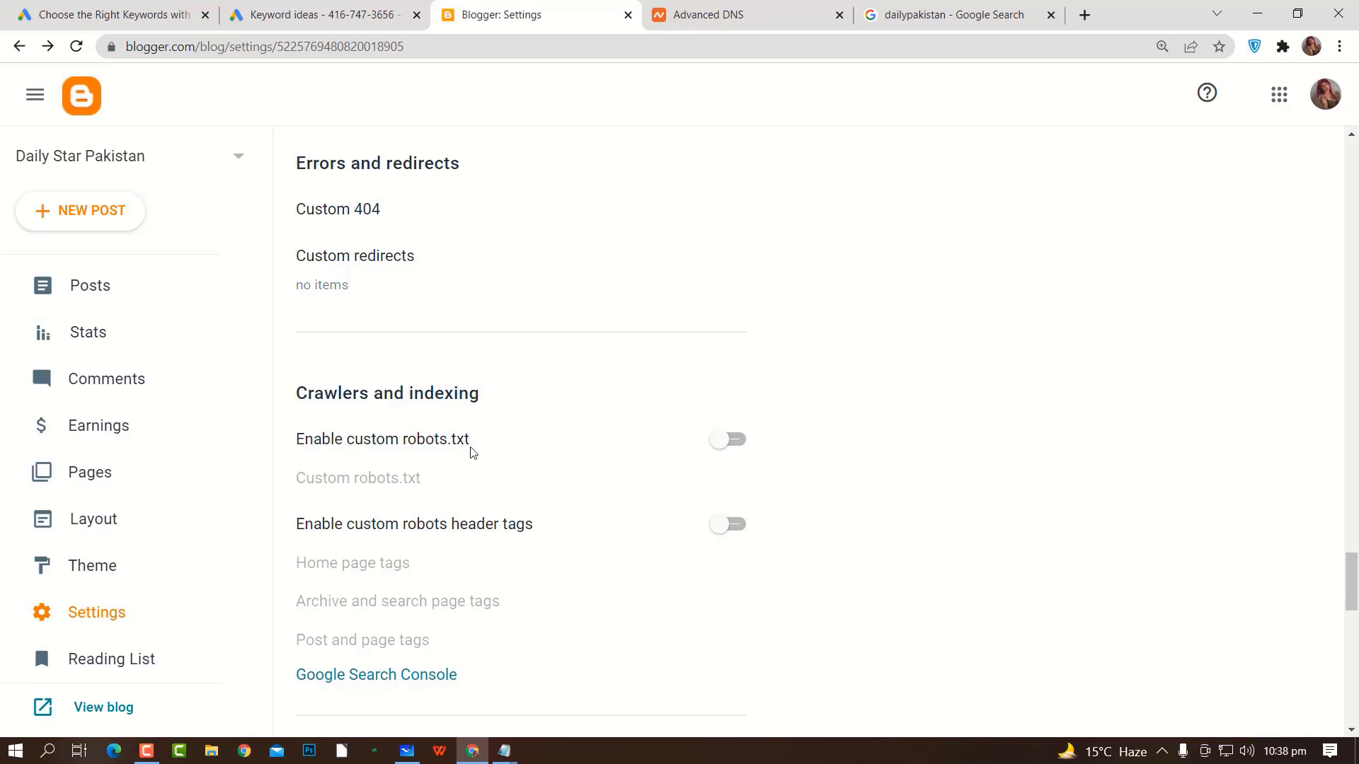
{"action": "left_click", "coordinate": [736, 441]}
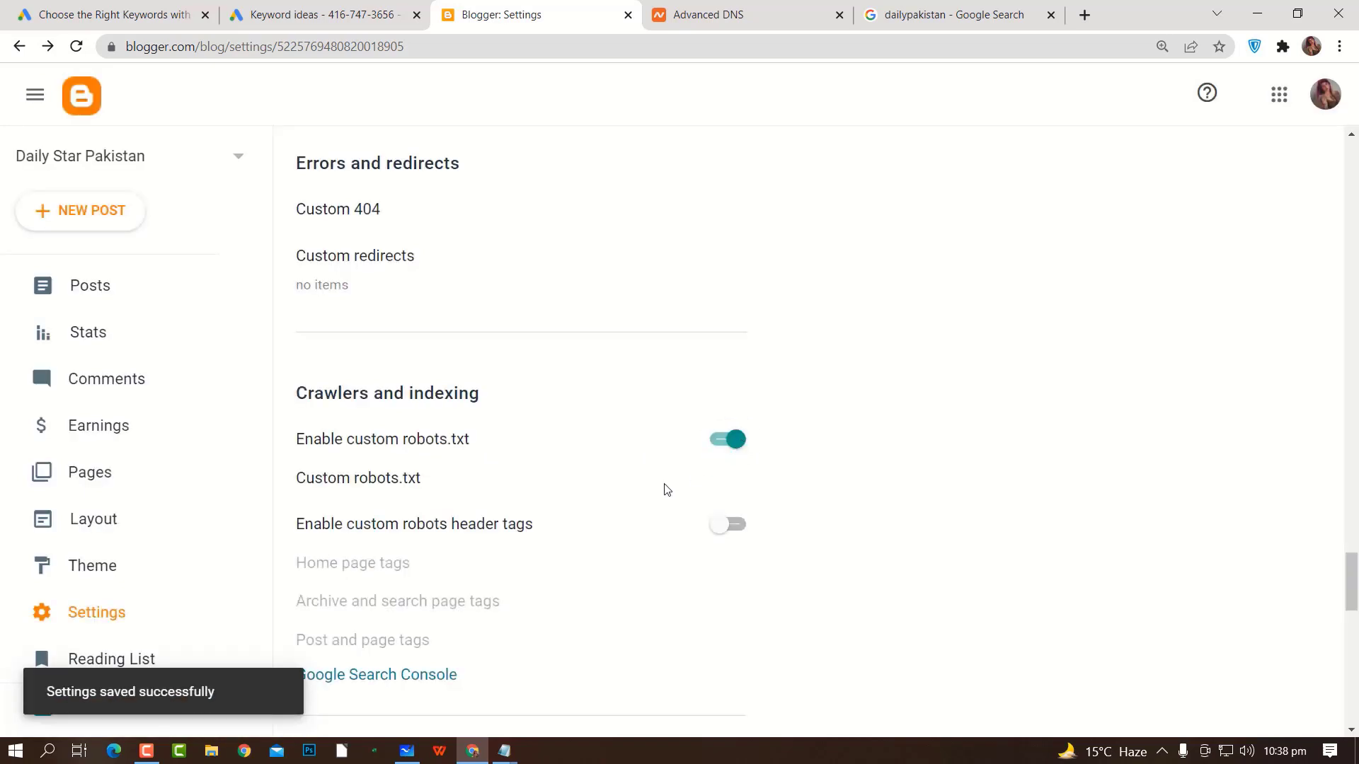
{"action": "left_click", "coordinate": [721, 531]}
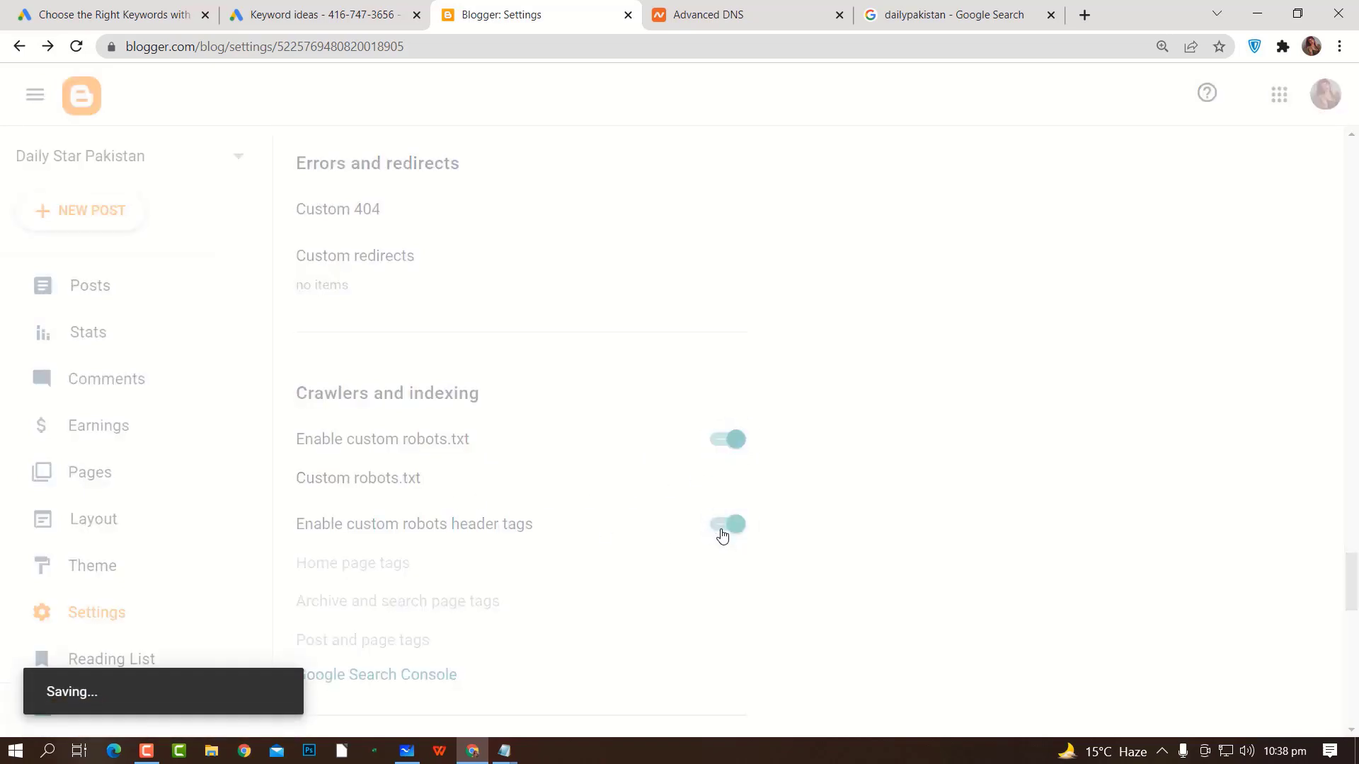
{"action": "scroll", "coordinate": [721, 533], "scroll_direction": "down", "scroll_amount": 2}
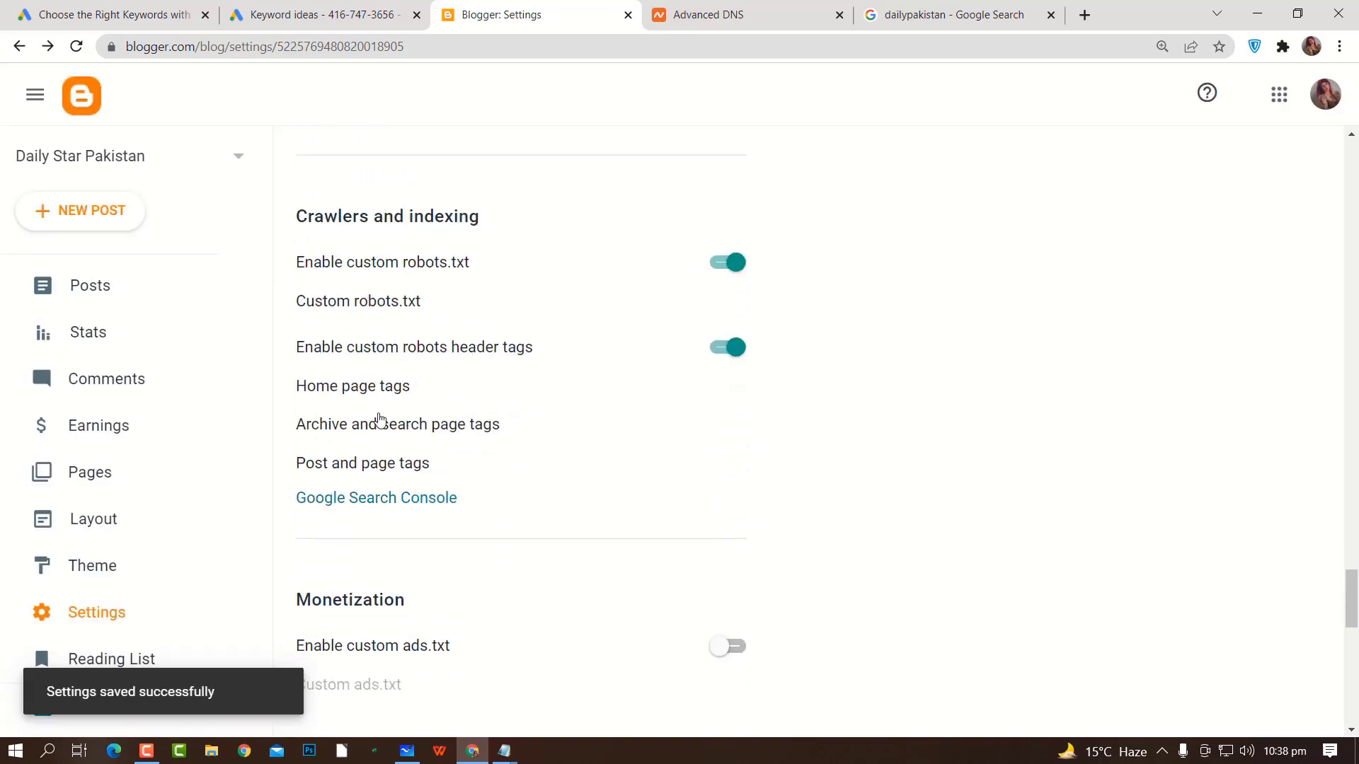
Give the home page and archive/search pages the noindex and noodp robot tags
{"action": "left_click", "coordinate": [378, 388]}
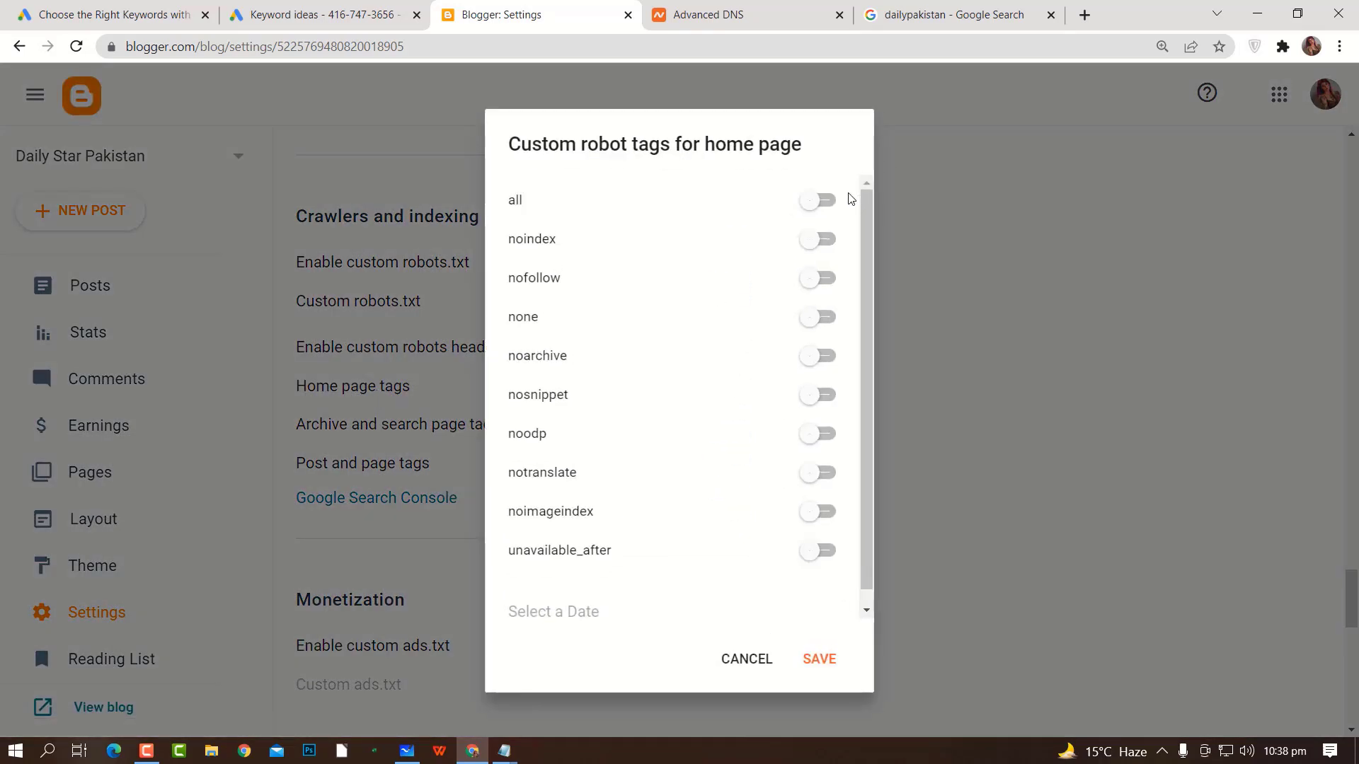
{"action": "left_click", "coordinate": [819, 237]}
{"action": "left_click", "coordinate": [815, 439]}
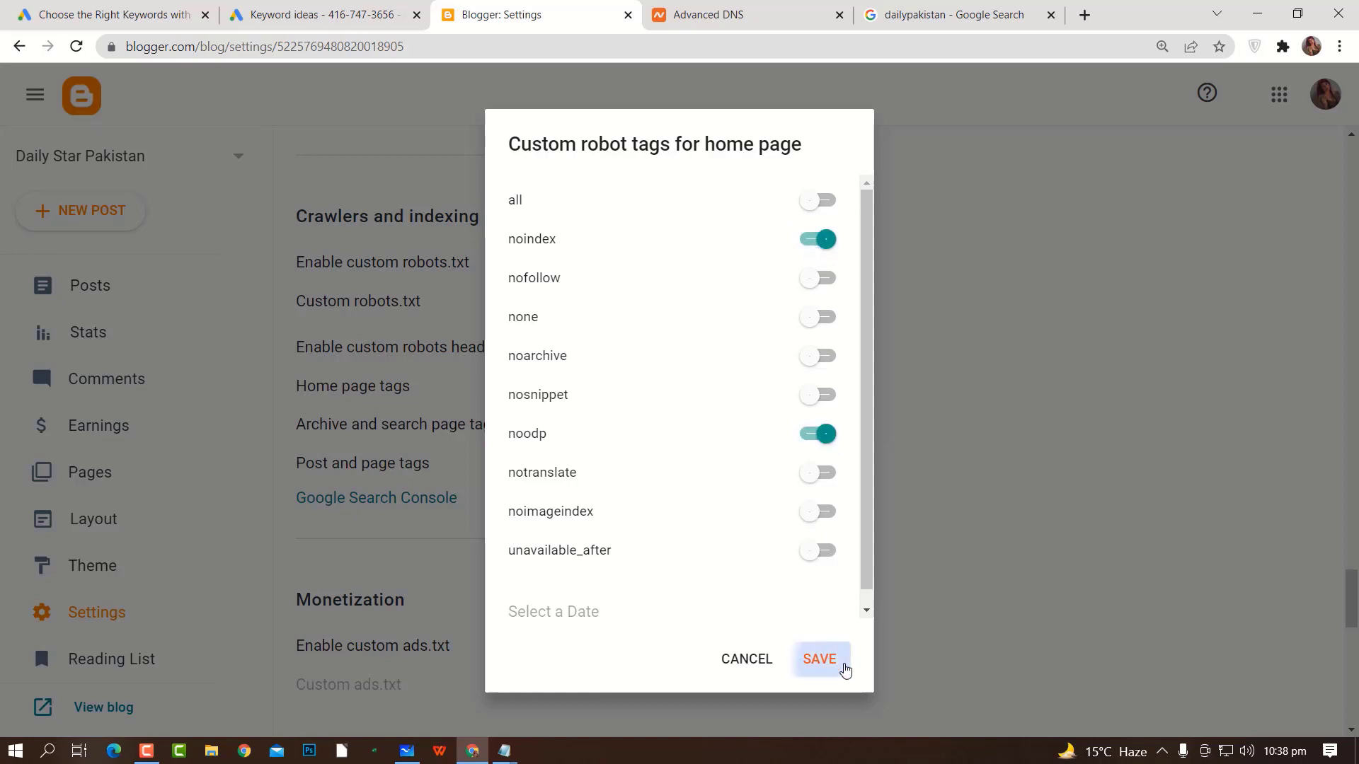
{"action": "left_click", "coordinate": [842, 664]}
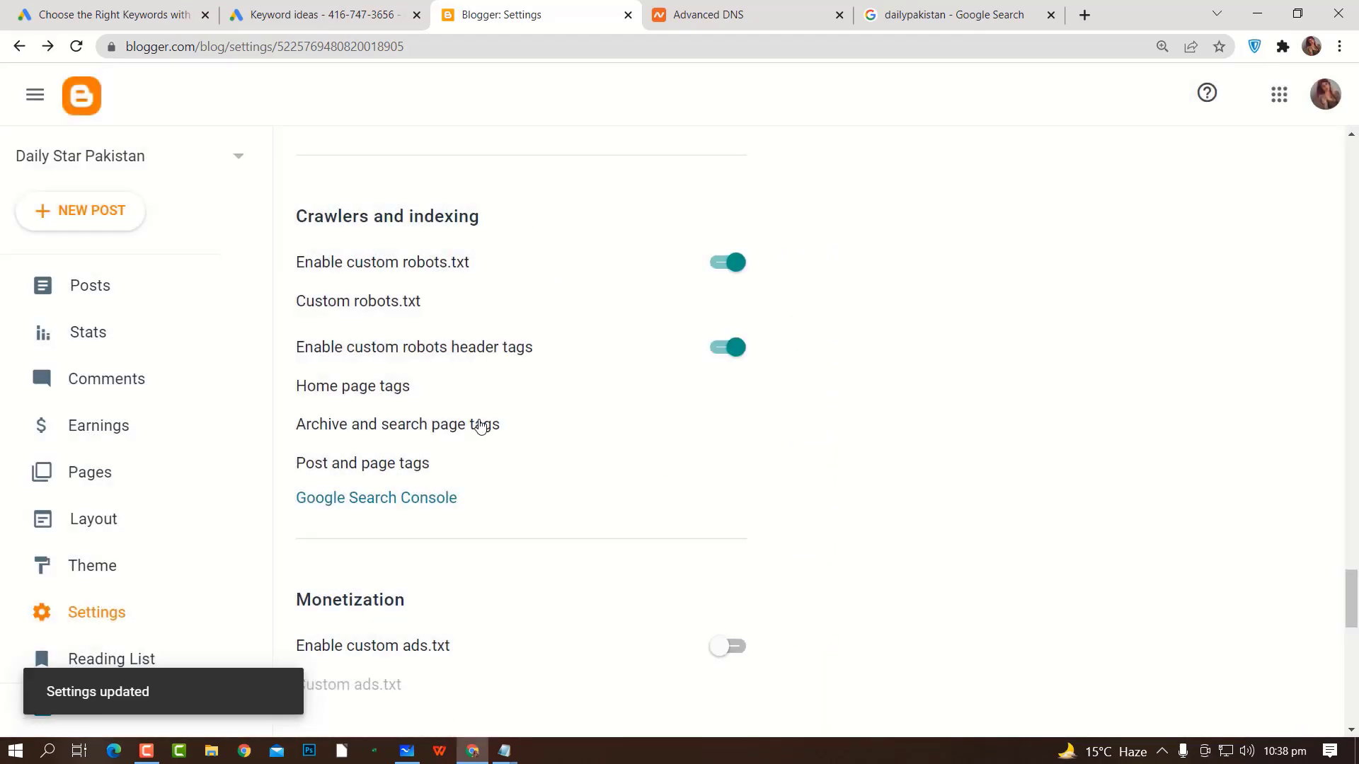
{"action": "left_click", "coordinate": [486, 423]}
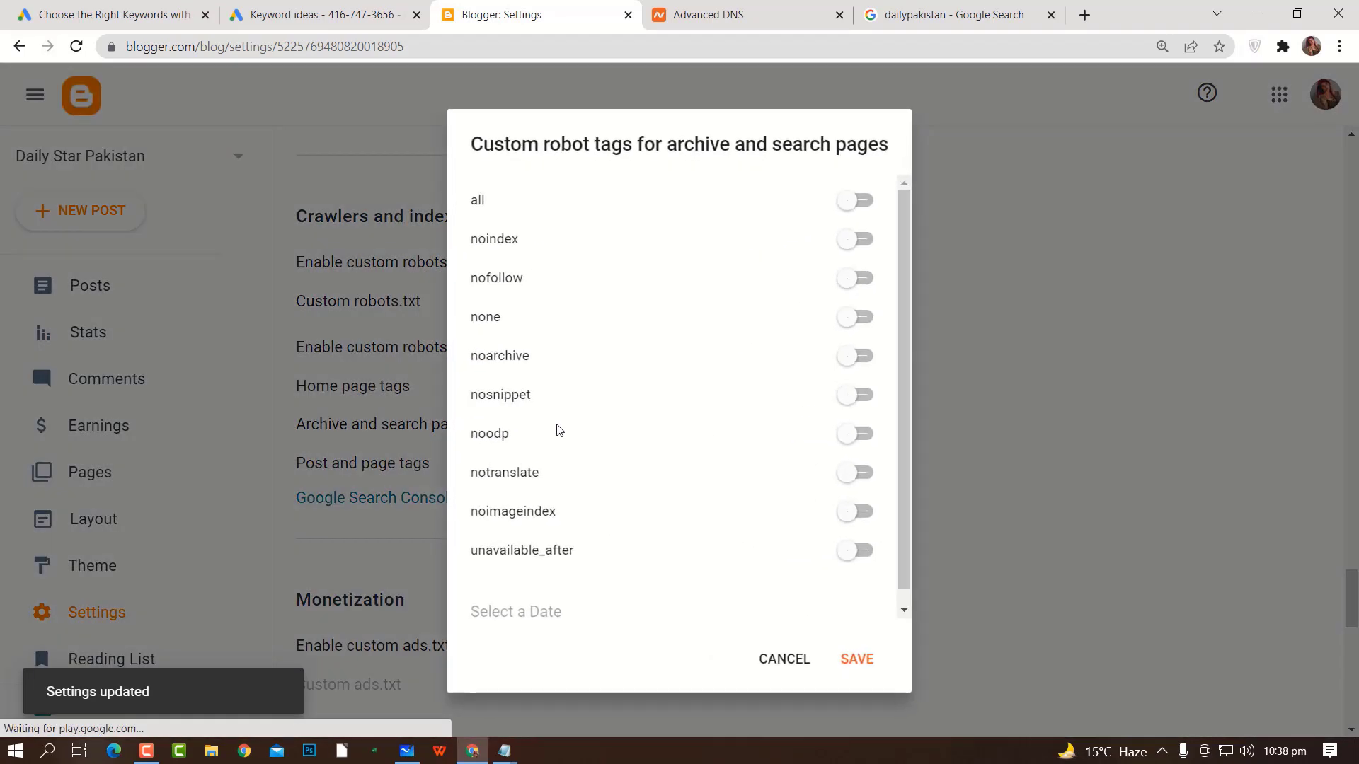
{"action": "left_click", "coordinate": [861, 240]}
{"action": "left_click", "coordinate": [858, 434]}
{"action": "left_click", "coordinate": [857, 659]}
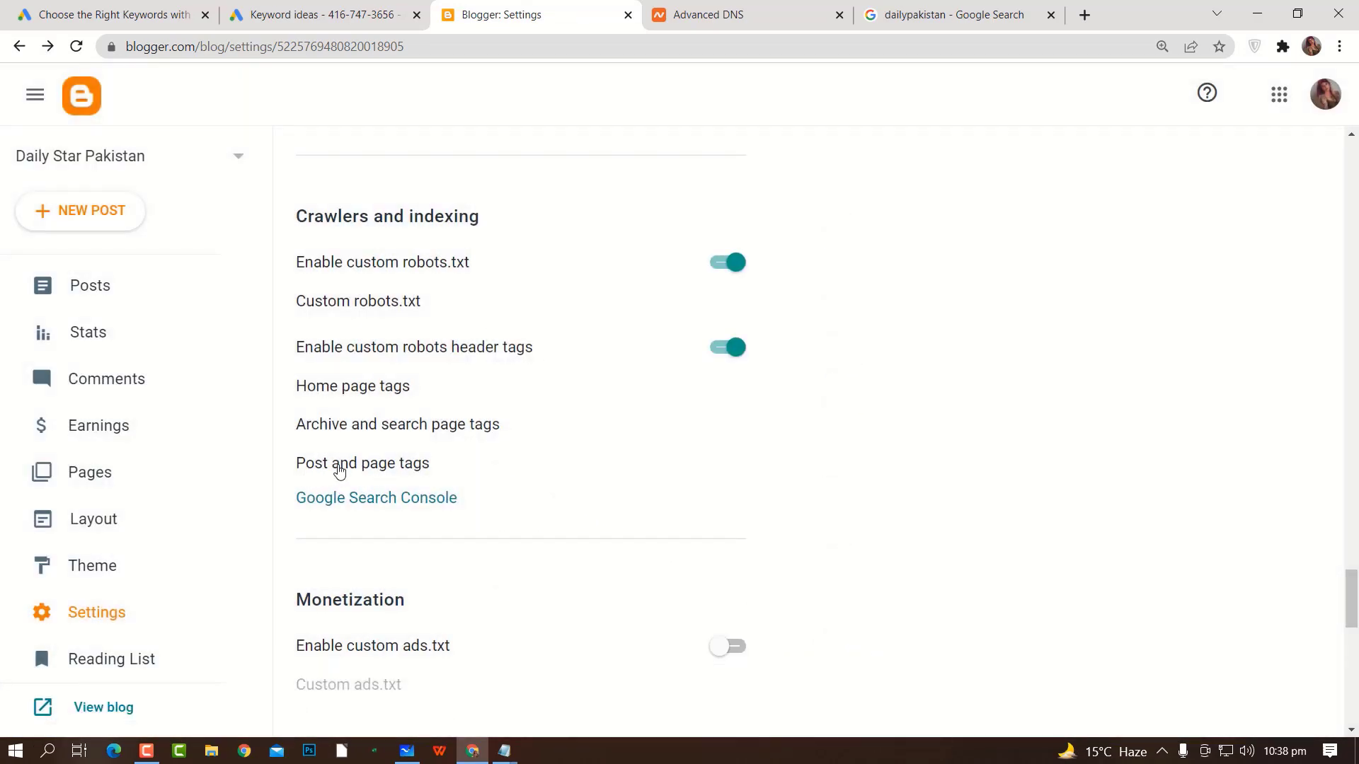
Set the post and page robot tags to all and noodp
{"action": "left_click", "coordinate": [340, 464]}
{"action": "left_click", "coordinate": [826, 205]}
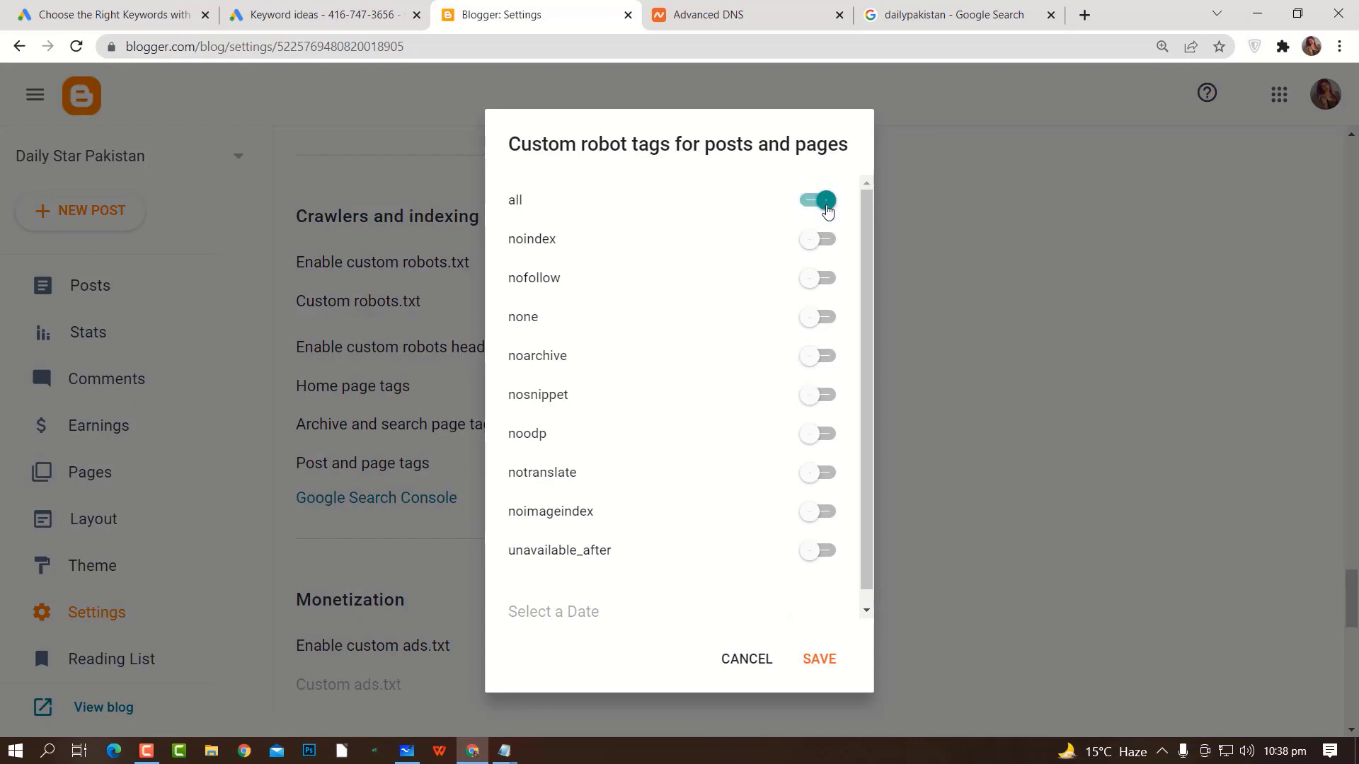
{"action": "left_click", "coordinate": [832, 440]}
{"action": "left_click", "coordinate": [818, 660]}
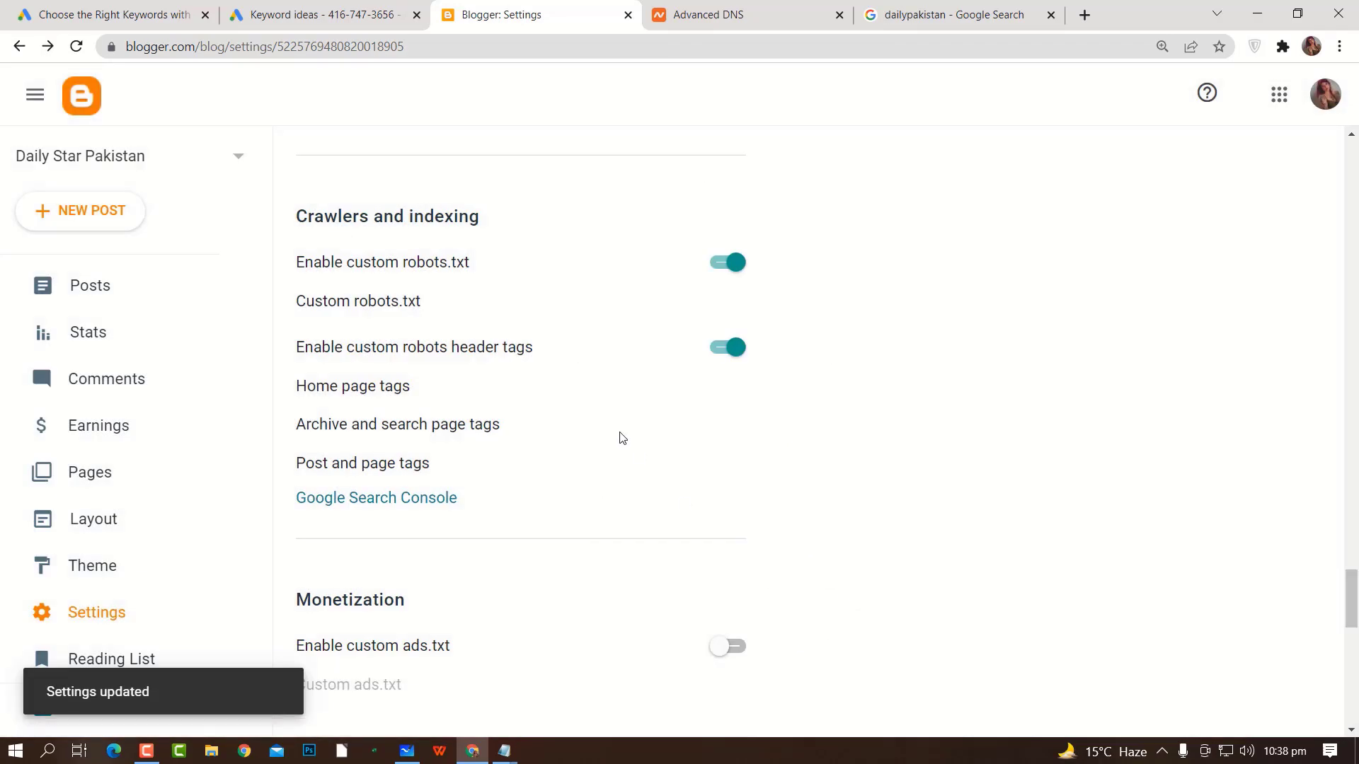
Recheck all three robot tag groups and resave the post and page tags
{"action": "left_click", "coordinate": [388, 388]}
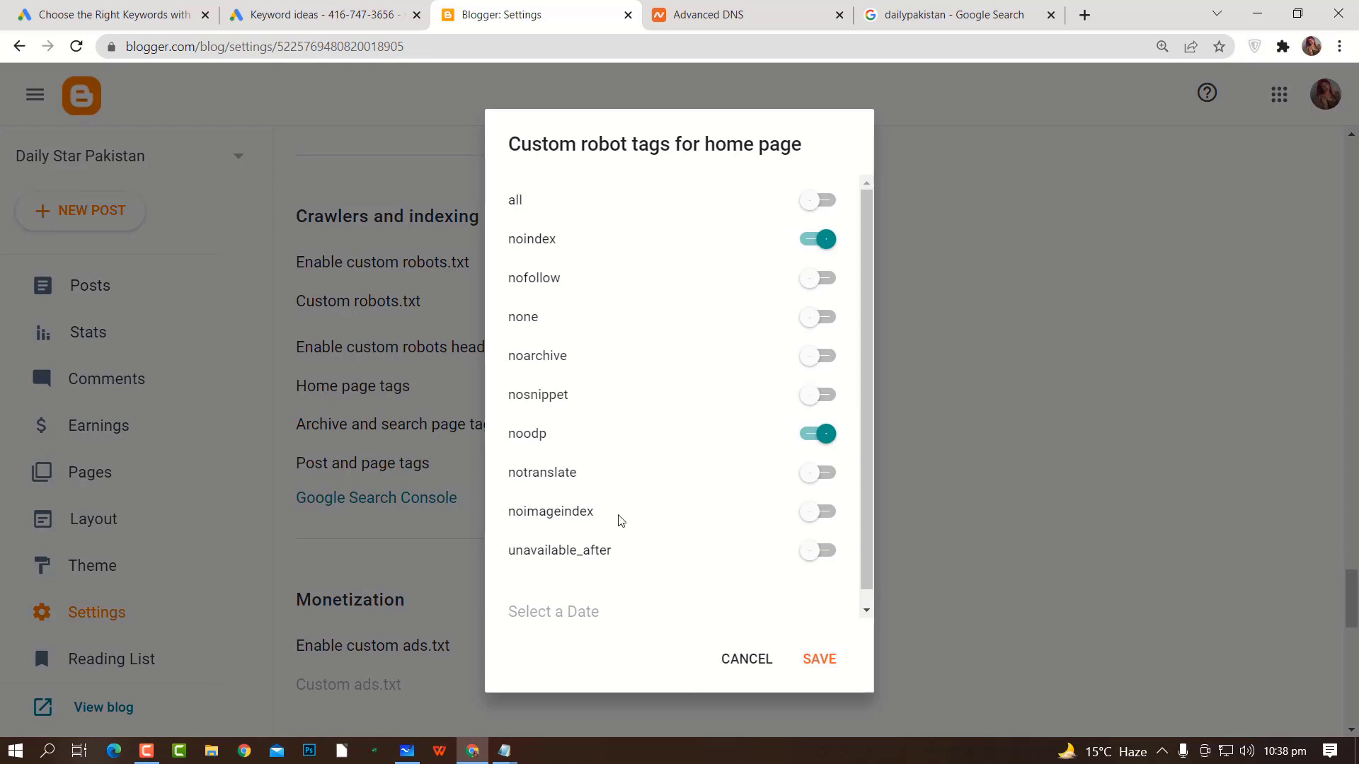
{"action": "left_click", "coordinate": [750, 661]}
{"action": "left_click", "coordinate": [393, 437]}
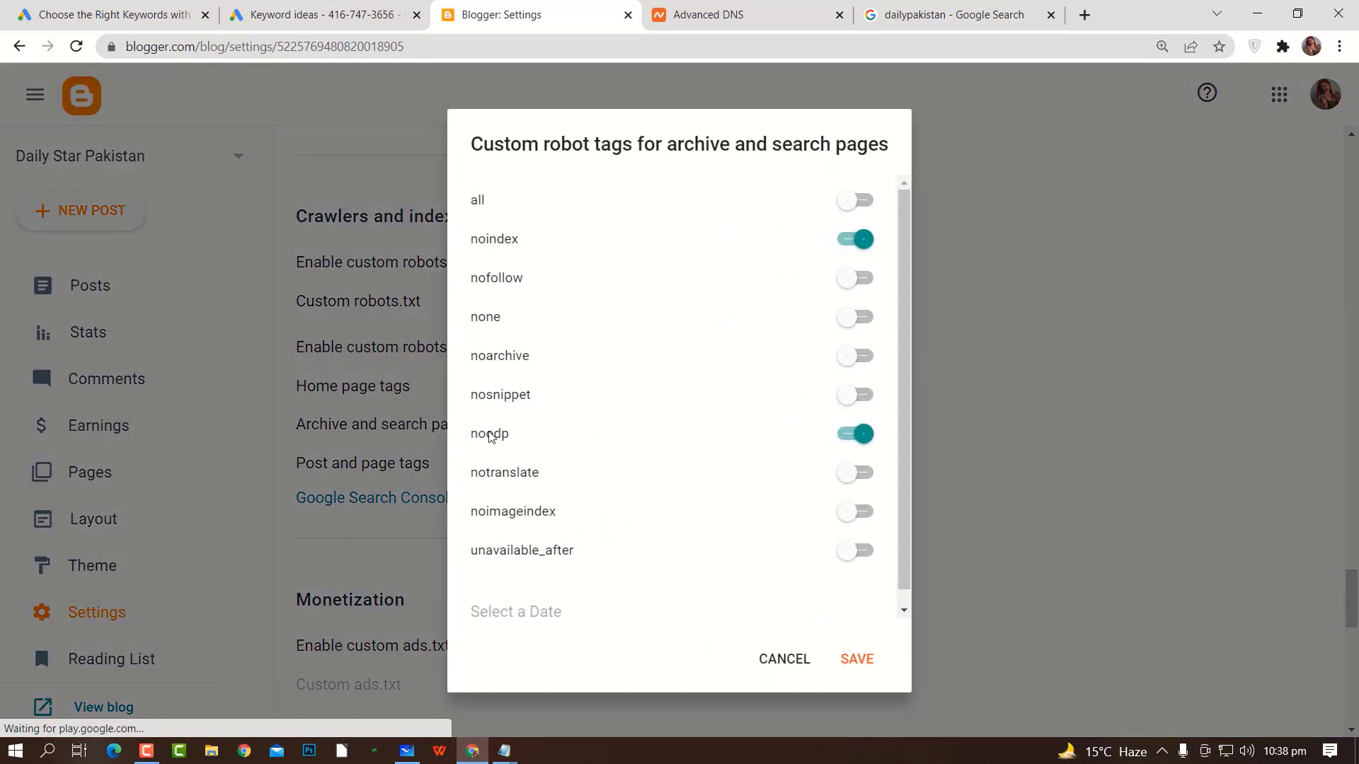
{"action": "left_click", "coordinate": [761, 671]}
{"action": "left_click", "coordinate": [375, 464]}
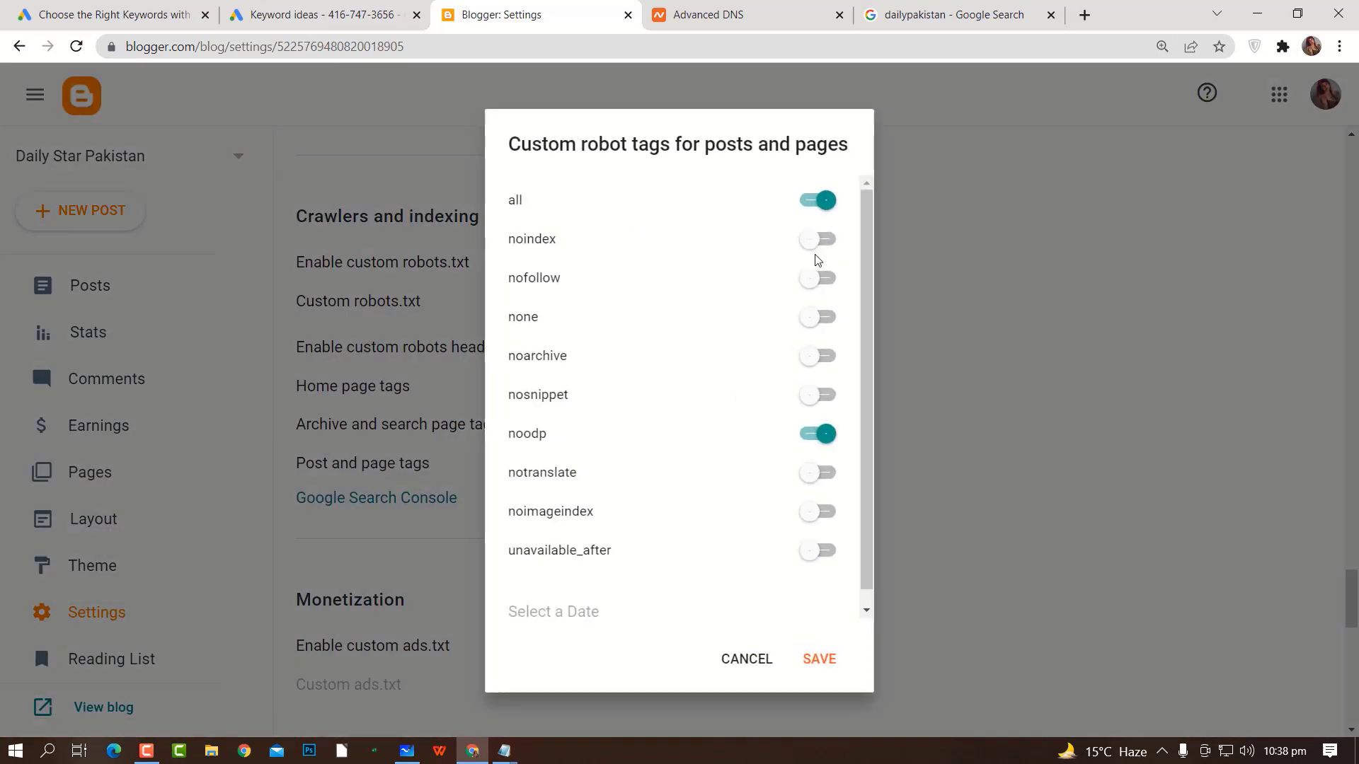
{"action": "left_click", "coordinate": [819, 662]}
{"action": "scroll", "coordinate": [701, 481], "scroll_direction": "down", "scroll_amount": 4}
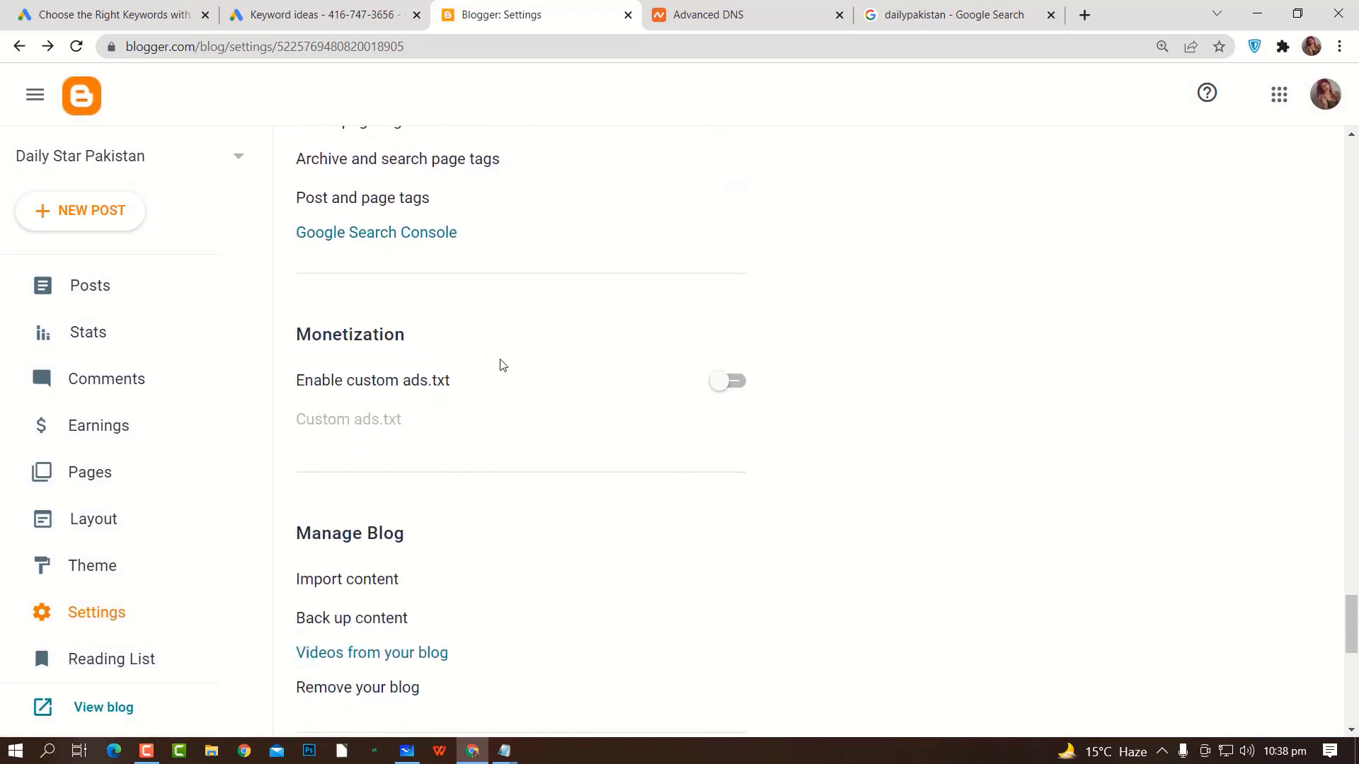
Open Blogger's Custom domain box under Publishing, then bring Namecheap's Advanced DNS page forward
{"action": "scroll", "coordinate": [500, 382], "scroll_direction": "down", "scroll_amount": 3}
{"action": "scroll", "coordinate": [499, 409], "scroll_direction": "up", "scroll_amount": 7}
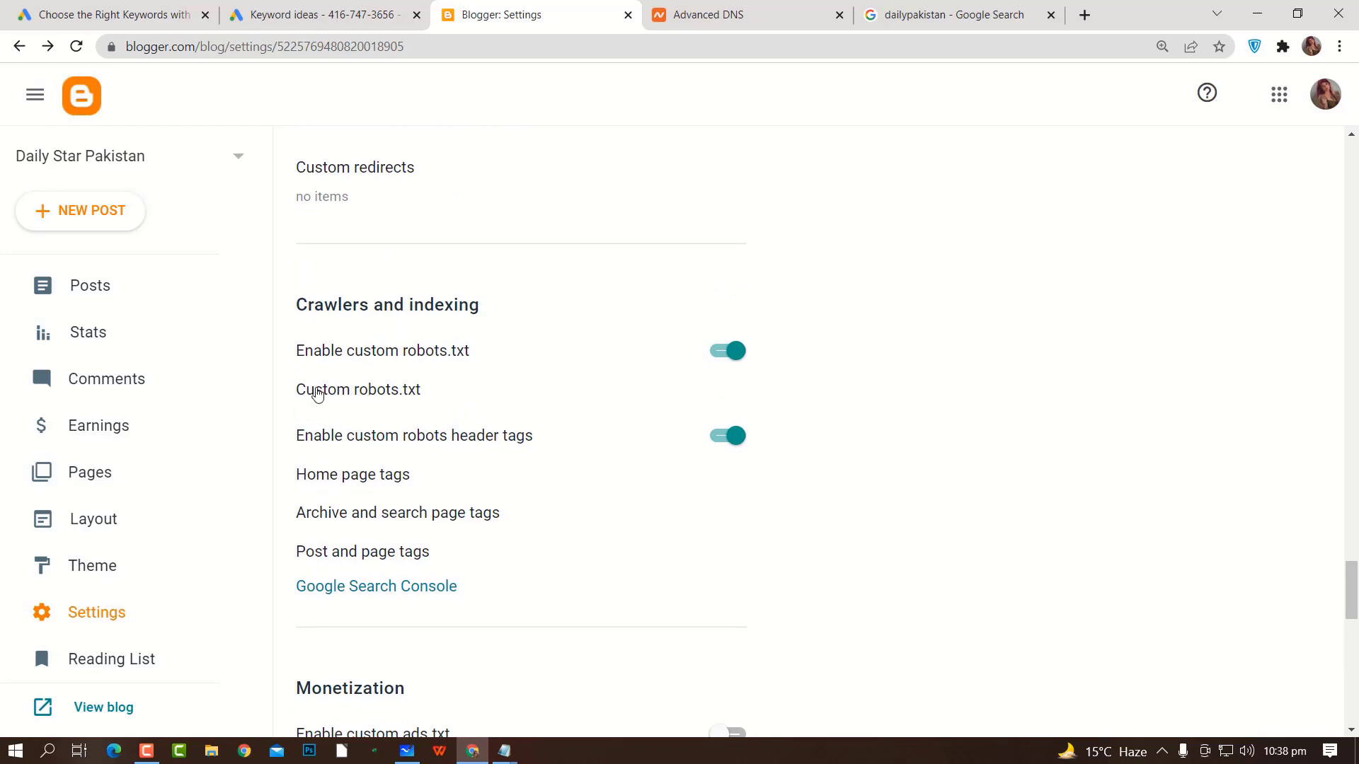
{"action": "scroll", "coordinate": [416, 420], "scroll_direction": "up", "scroll_amount": 20}
{"action": "scroll", "coordinate": [416, 420], "scroll_direction": "up", "scroll_amount": 20}
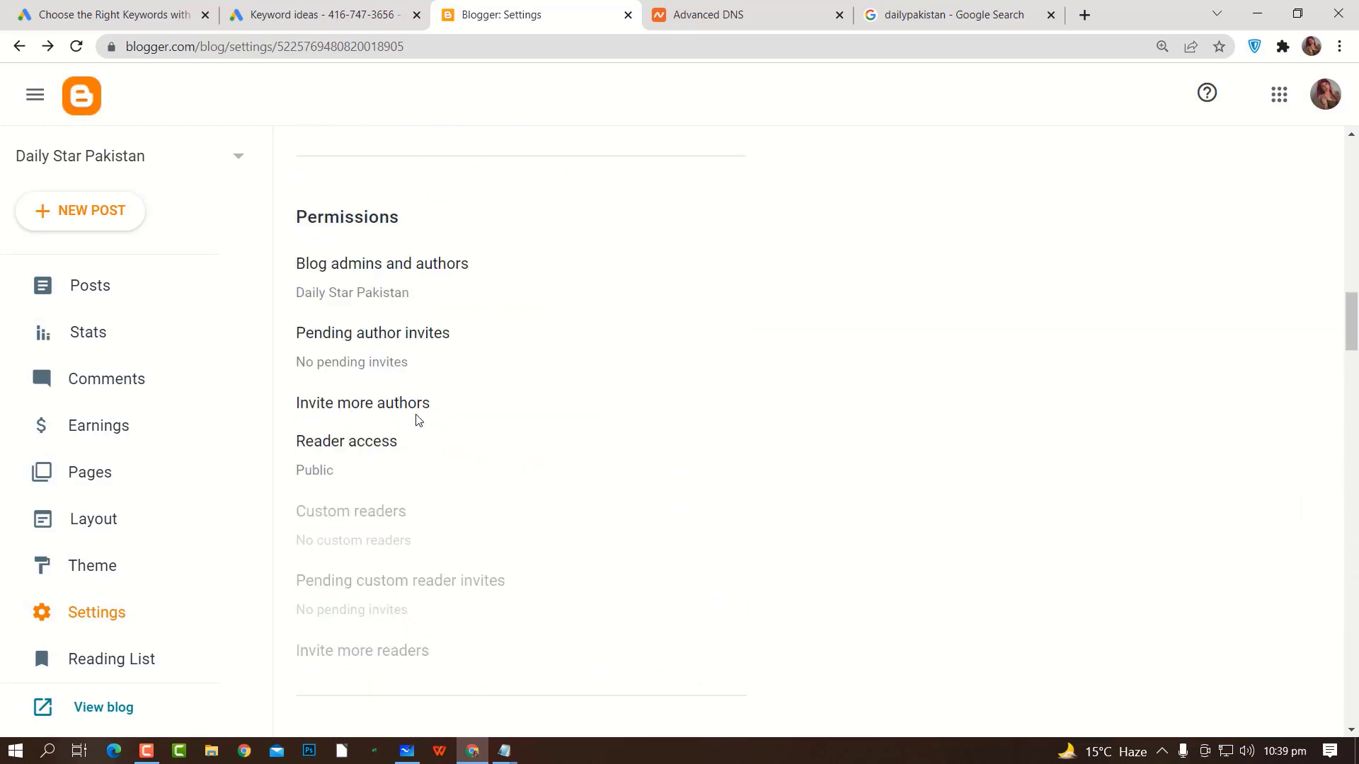
{"action": "scroll", "coordinate": [416, 421], "scroll_direction": "down", "scroll_amount": 4}
{"action": "scroll", "coordinate": [416, 420], "scroll_direction": "down", "scroll_amount": 9}
{"action": "scroll", "coordinate": [416, 424], "scroll_direction": "up", "scroll_amount": 1}
{"action": "scroll", "coordinate": [416, 425], "scroll_direction": "down", "scroll_amount": 1}
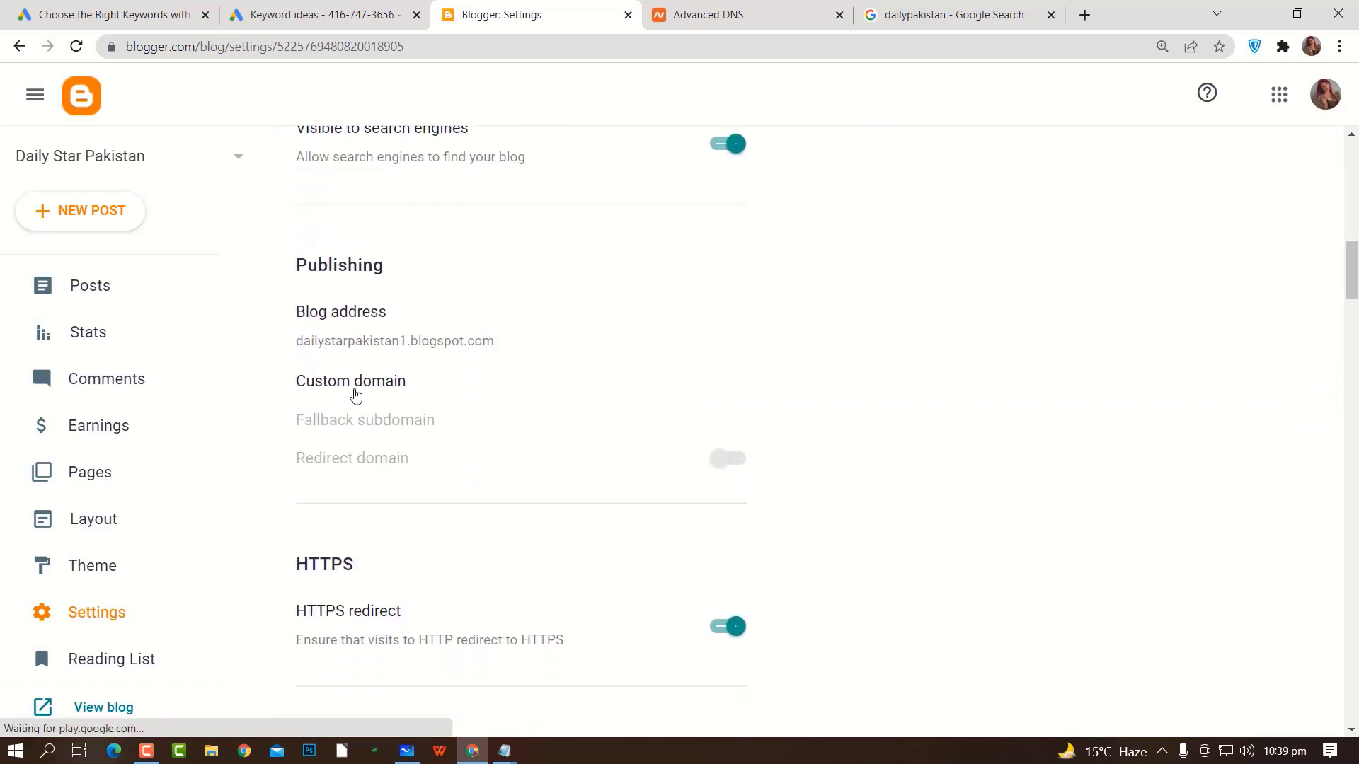
{"action": "left_click", "coordinate": [354, 394]}
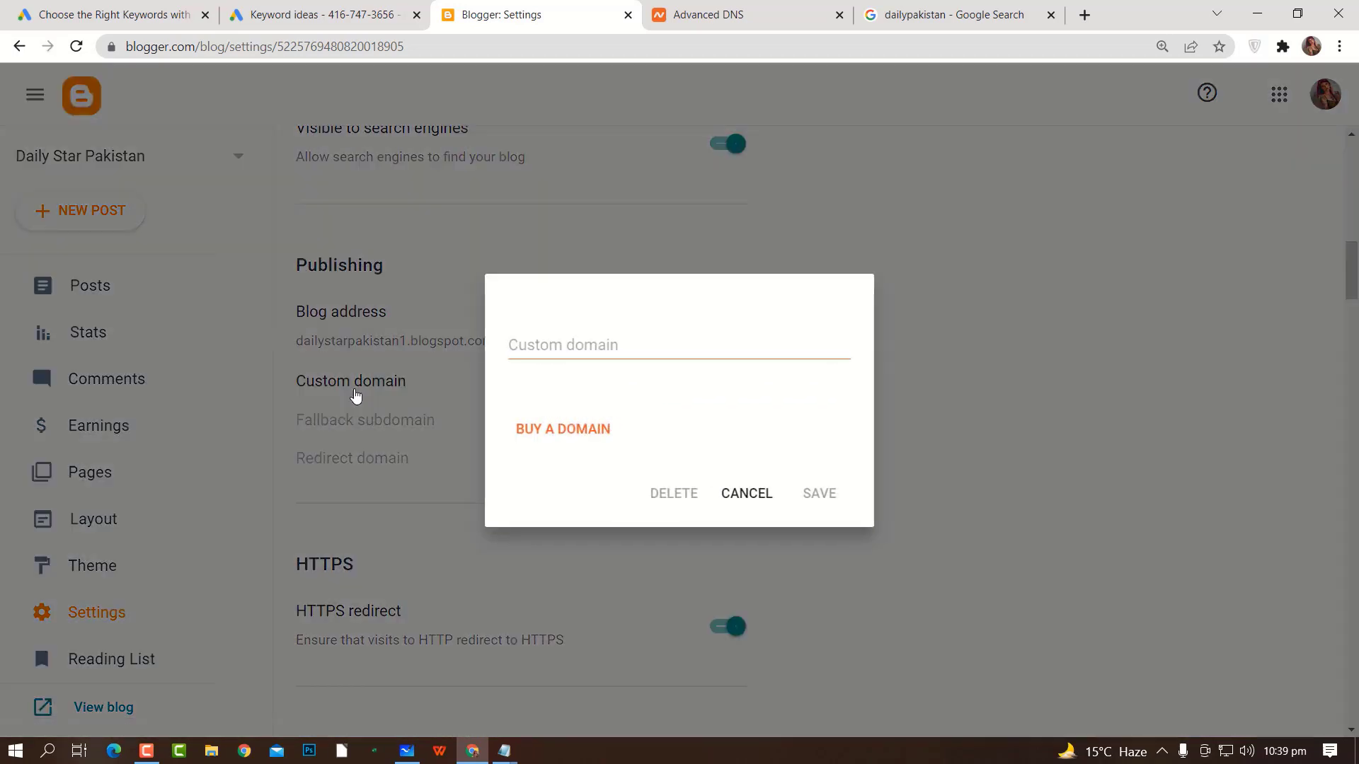
{"action": "left_click", "coordinate": [715, 14]}
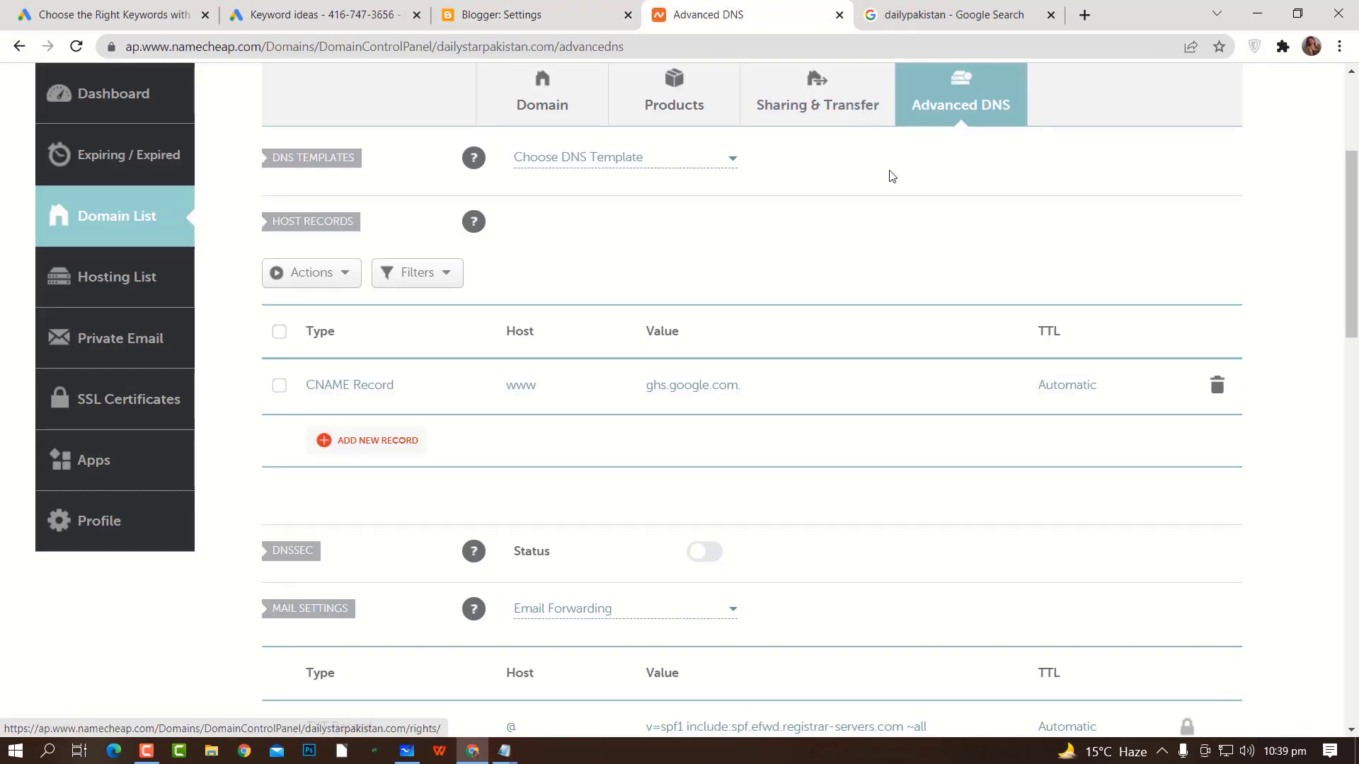
Review dailystarpakistan.com's Advanced DNS records from Namecheap's Domain List, then return to Blogger
{"action": "scroll", "coordinate": [960, 275], "scroll_direction": "up", "scroll_amount": 2}
{"action": "left_click", "coordinate": [138, 234]}
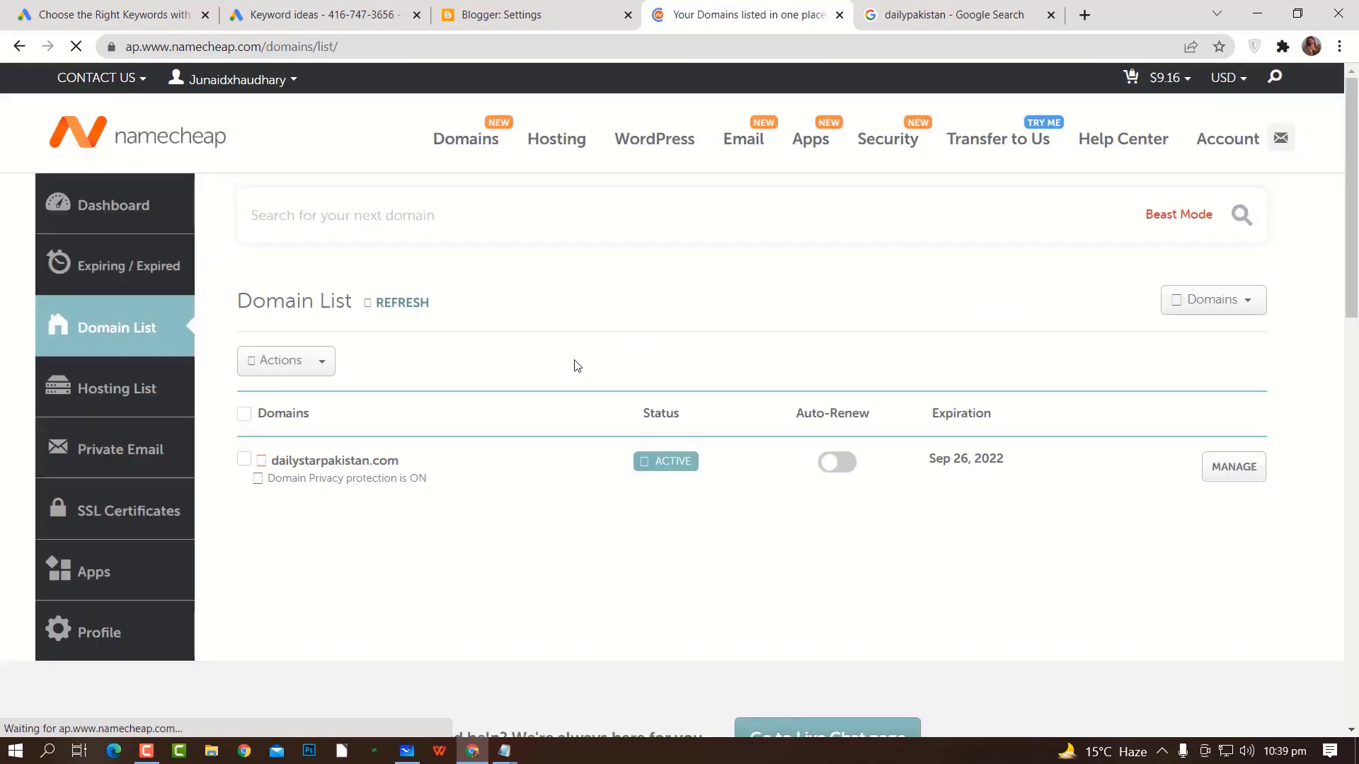
{"action": "left_click", "coordinate": [1239, 465]}
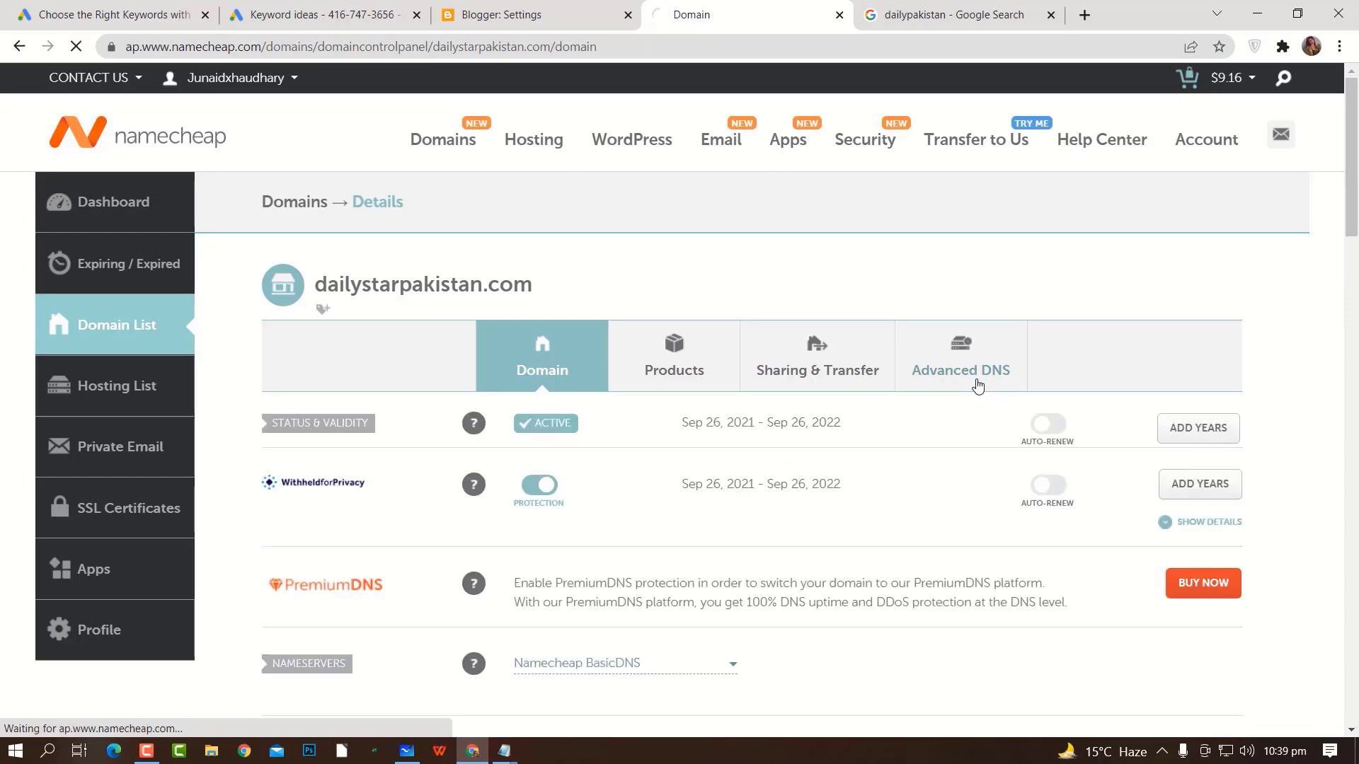
{"action": "left_click", "coordinate": [977, 386]}
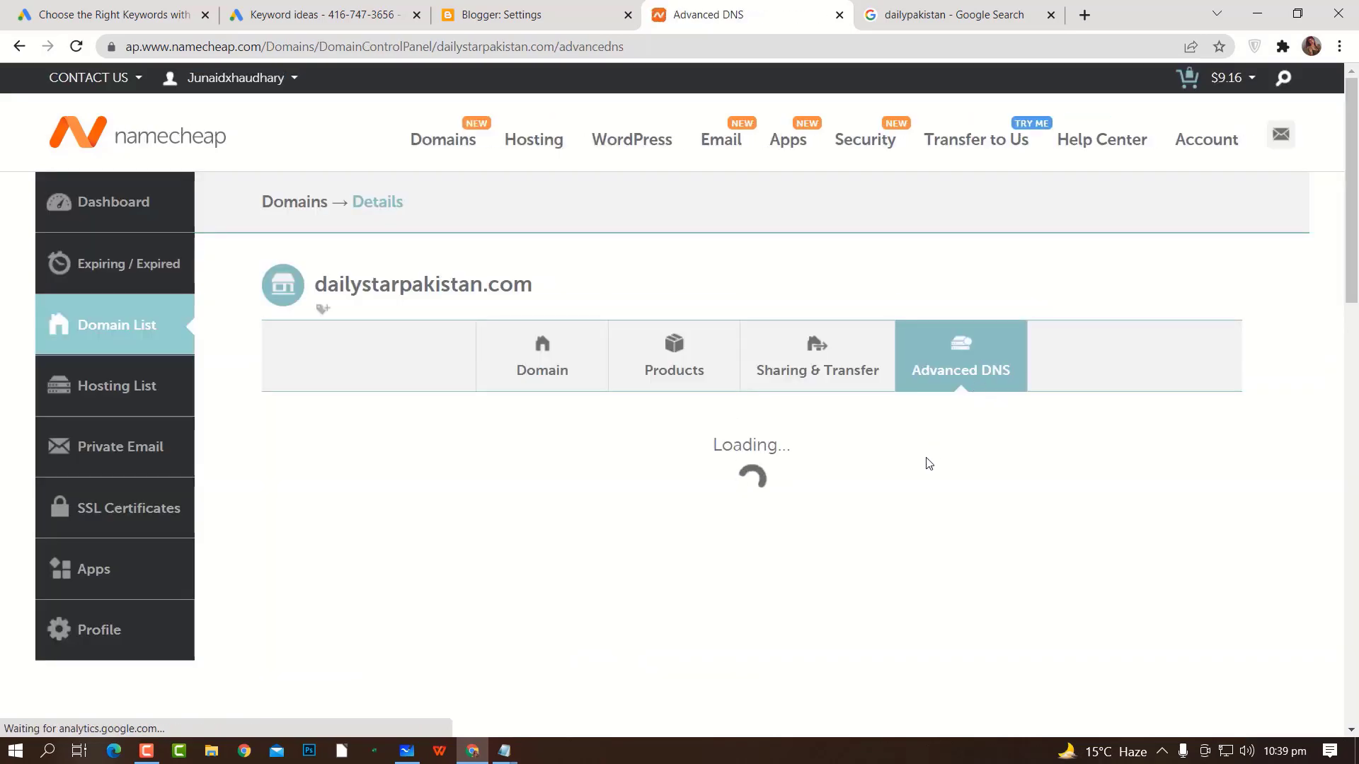
{"action": "scroll", "coordinate": [931, 464], "scroll_direction": "down", "scroll_amount": 4}
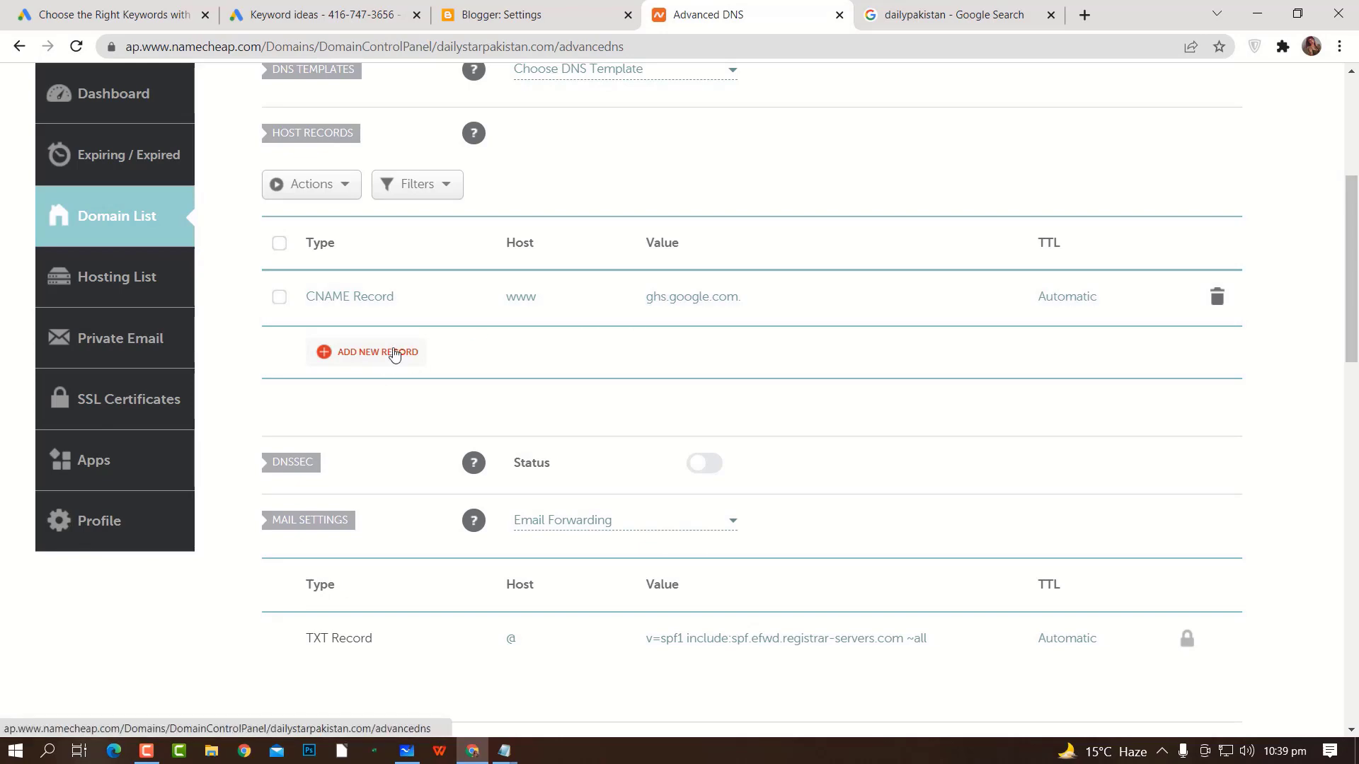
{"action": "scroll", "coordinate": [522, 438], "scroll_direction": "up", "scroll_amount": 1}
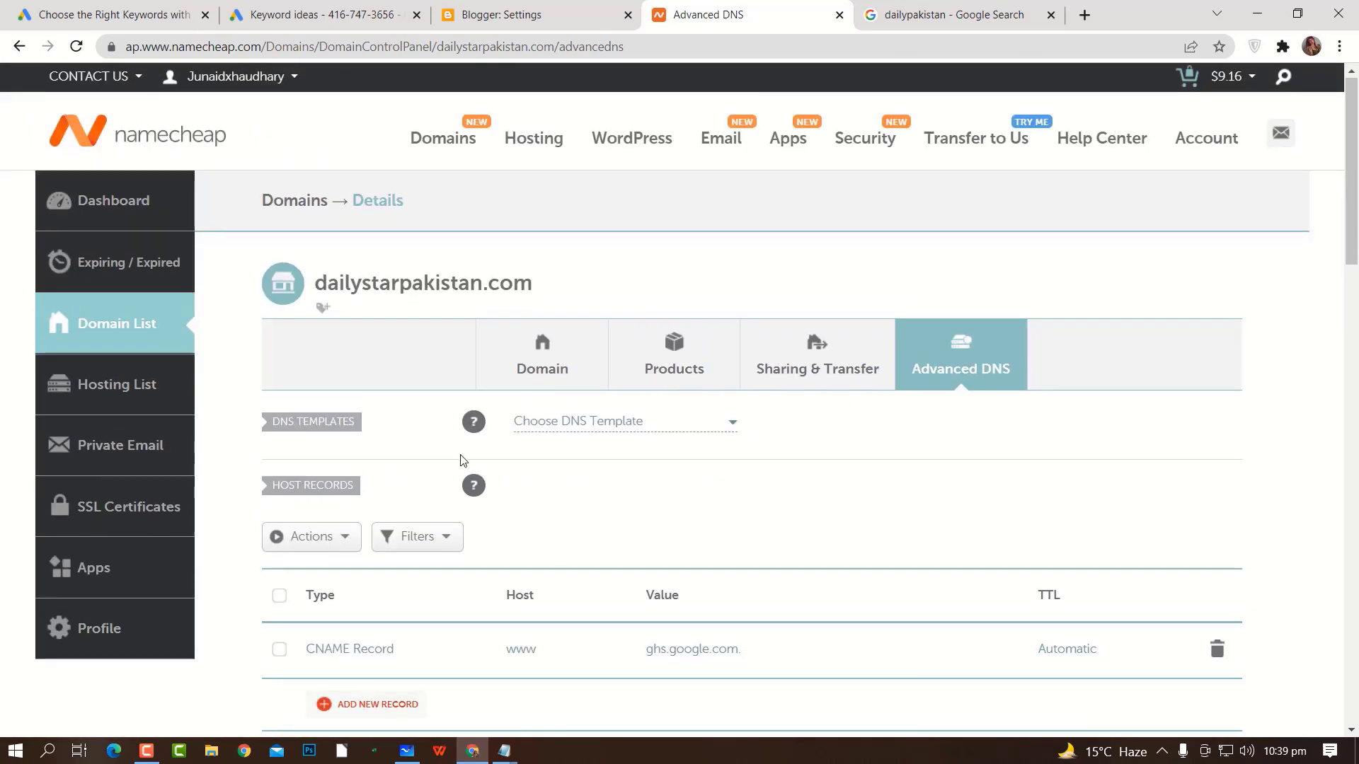
{"action": "scroll", "coordinate": [710, 230], "scroll_direction": "down", "scroll_amount": 3}
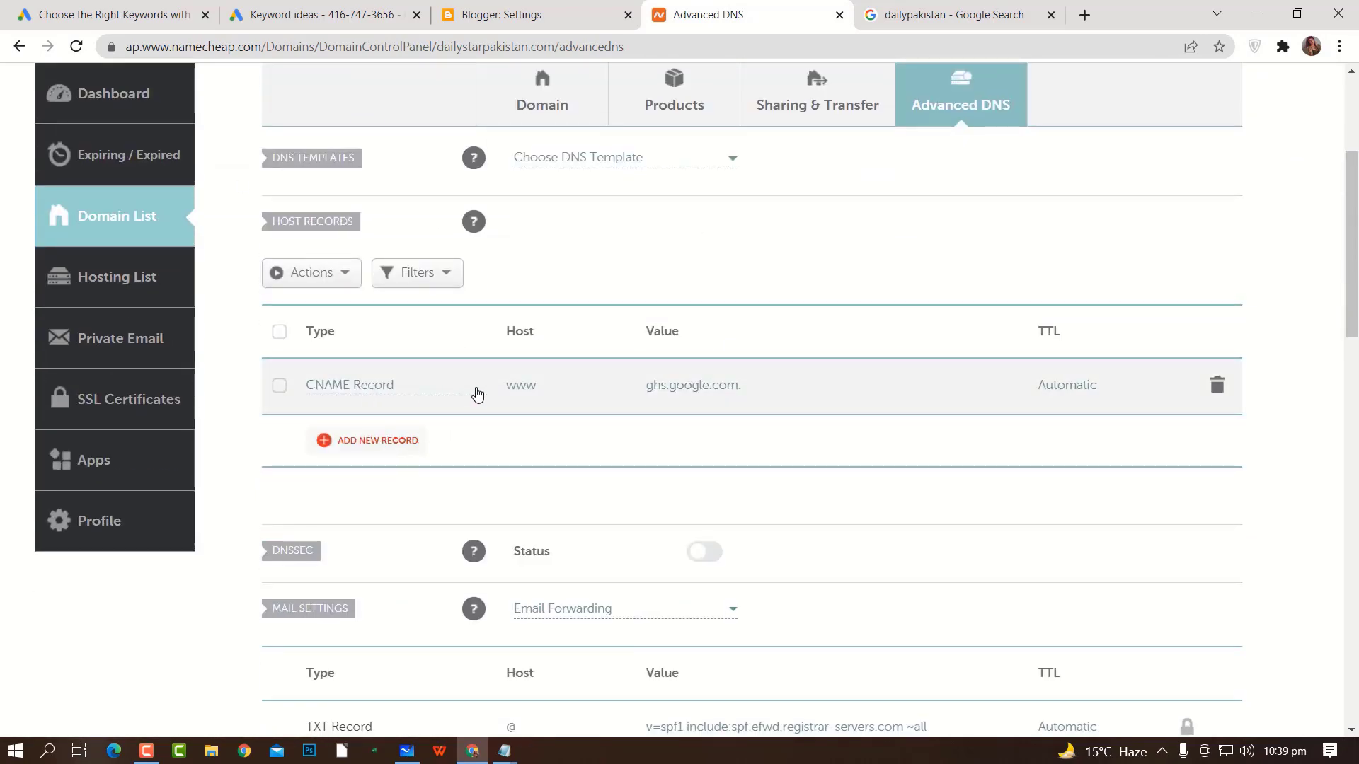
{"action": "left_click", "coordinate": [481, 10]}
{"action": "left_click", "coordinate": [605, 349]}
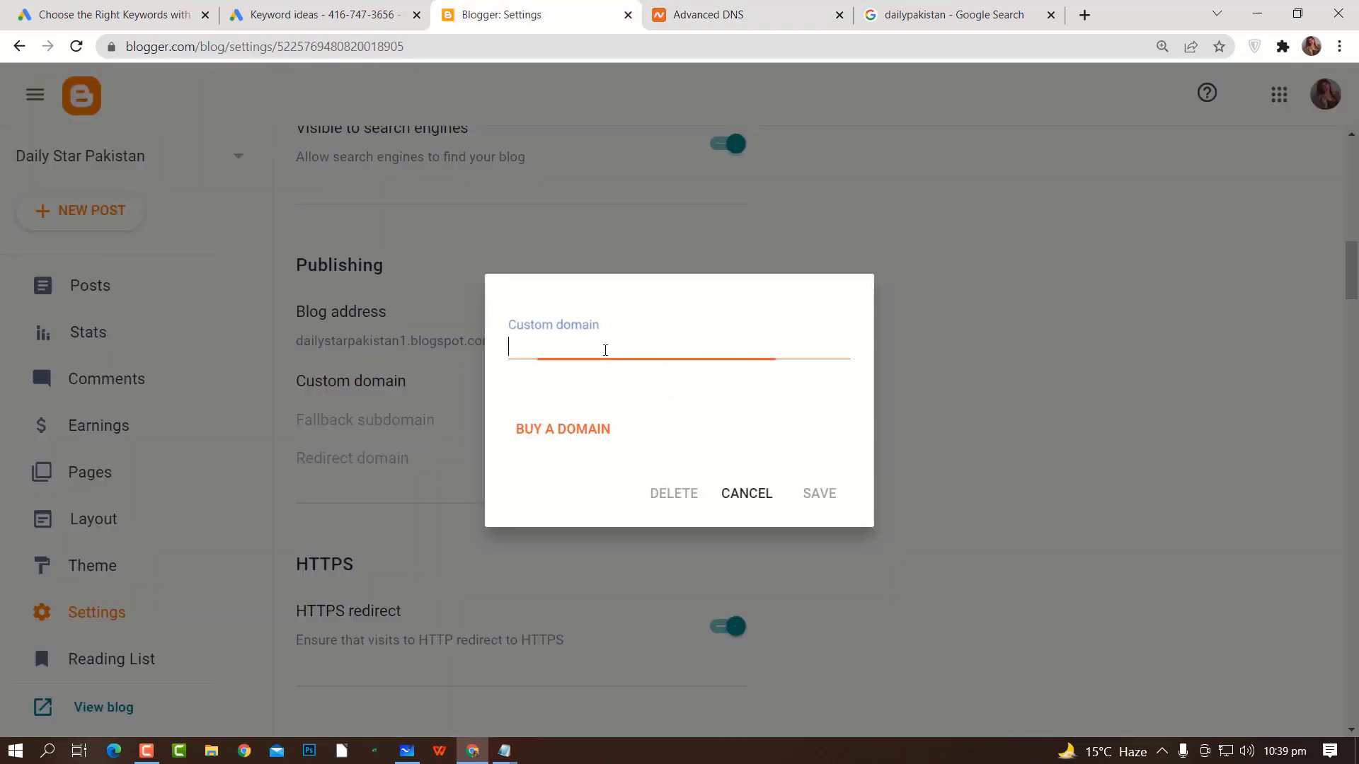
{"action": "type", "text": "www.dailystarpakista"}
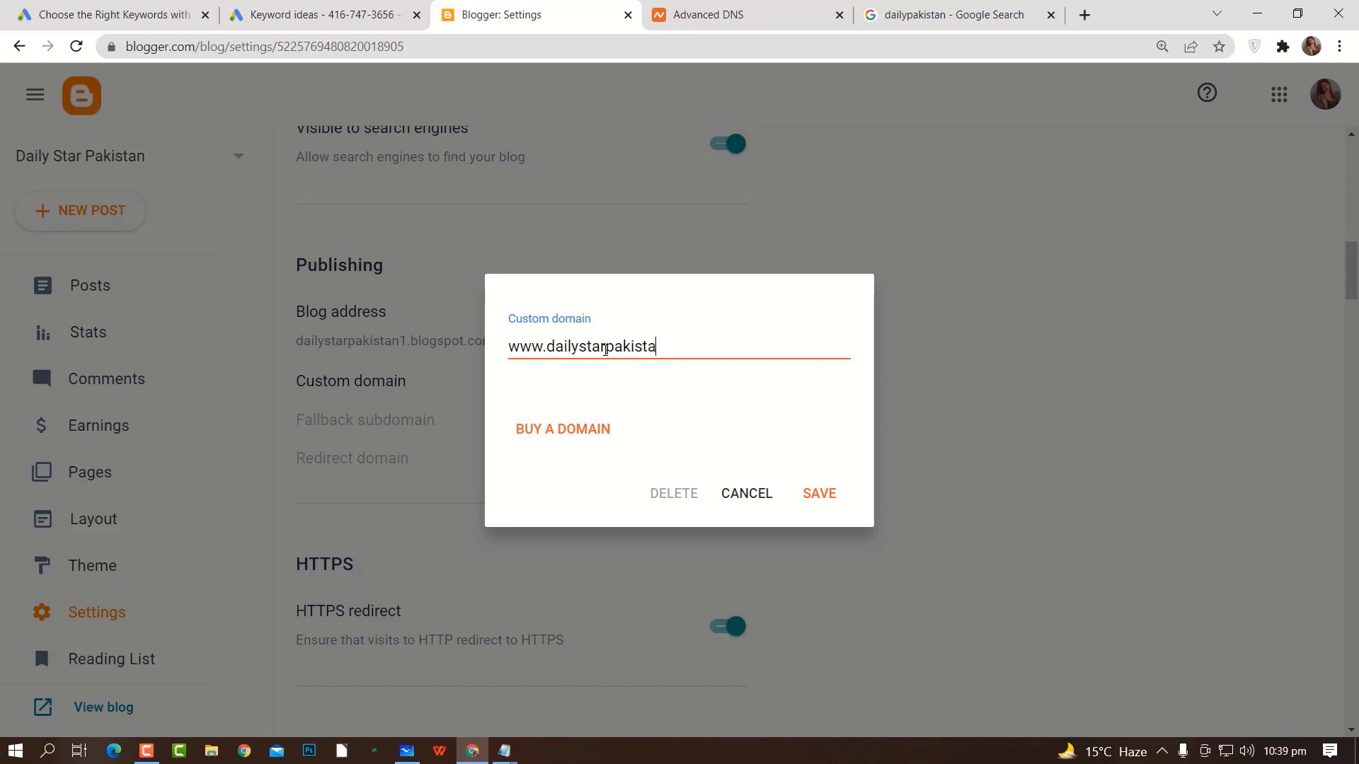
{"action": "type", "text": "om"}
{"action": "left_click", "coordinate": [846, 506]}
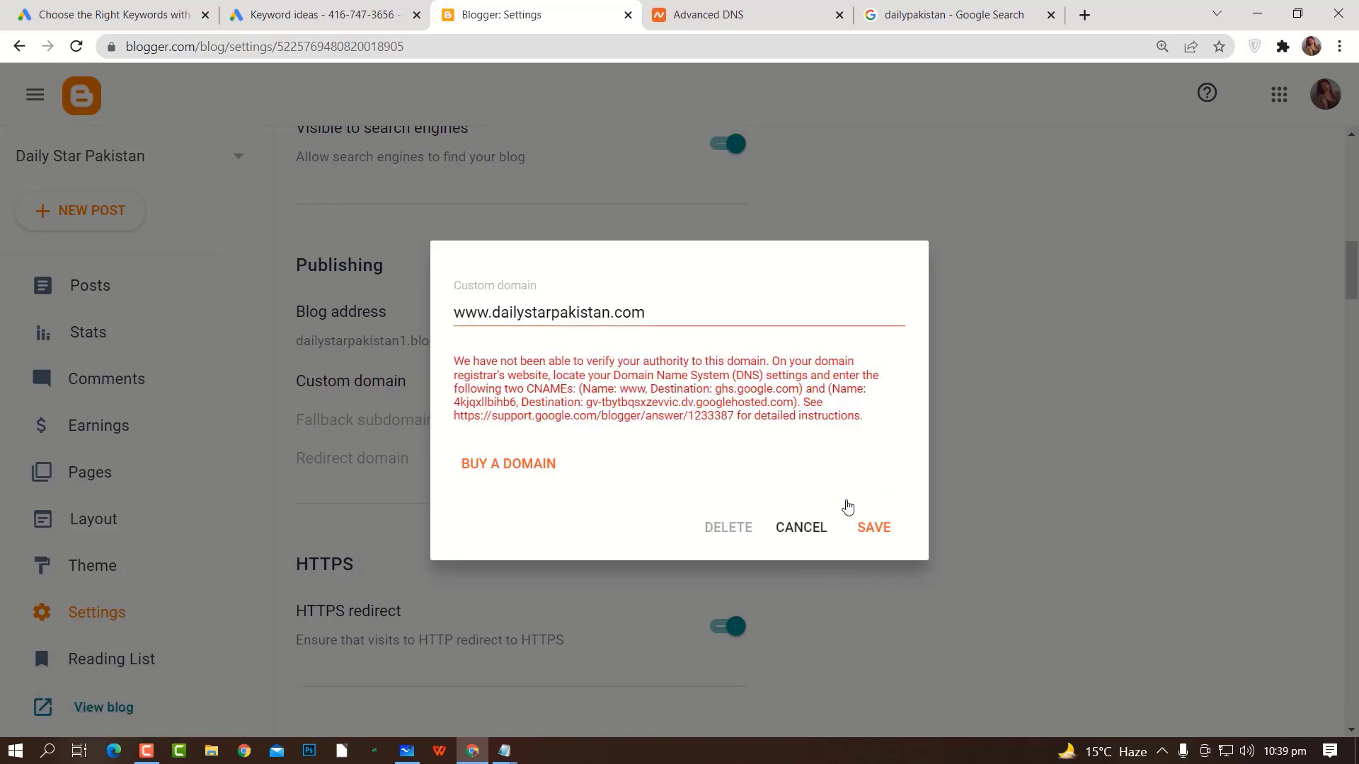
Copy 'www' from the CNAME verification error and go to Namecheap's DNS records
{"action": "left_click_drag", "start_coordinate": [450, 362], "coordinate": [812, 431]}
{"action": "left_click", "coordinate": [626, 382]}
{"action": "key", "text": "ctrl+plus"}
{"action": "key", "text": "ctrl+plus"}
{"action": "key", "text": "ctrl+plus"}
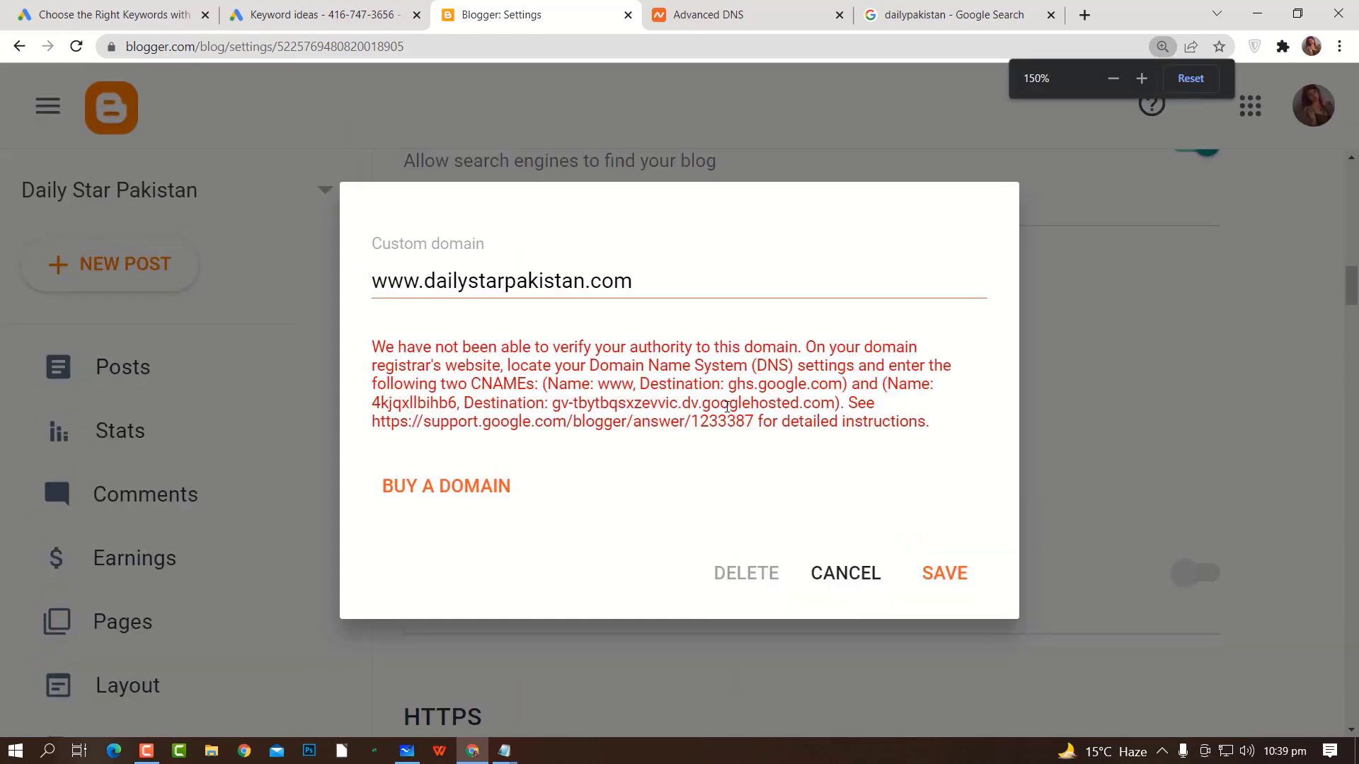
{"action": "double_click", "coordinate": [603, 382]}
{"action": "right_click", "coordinate": [602, 386]}
{"action": "left_click", "coordinate": [620, 401]}
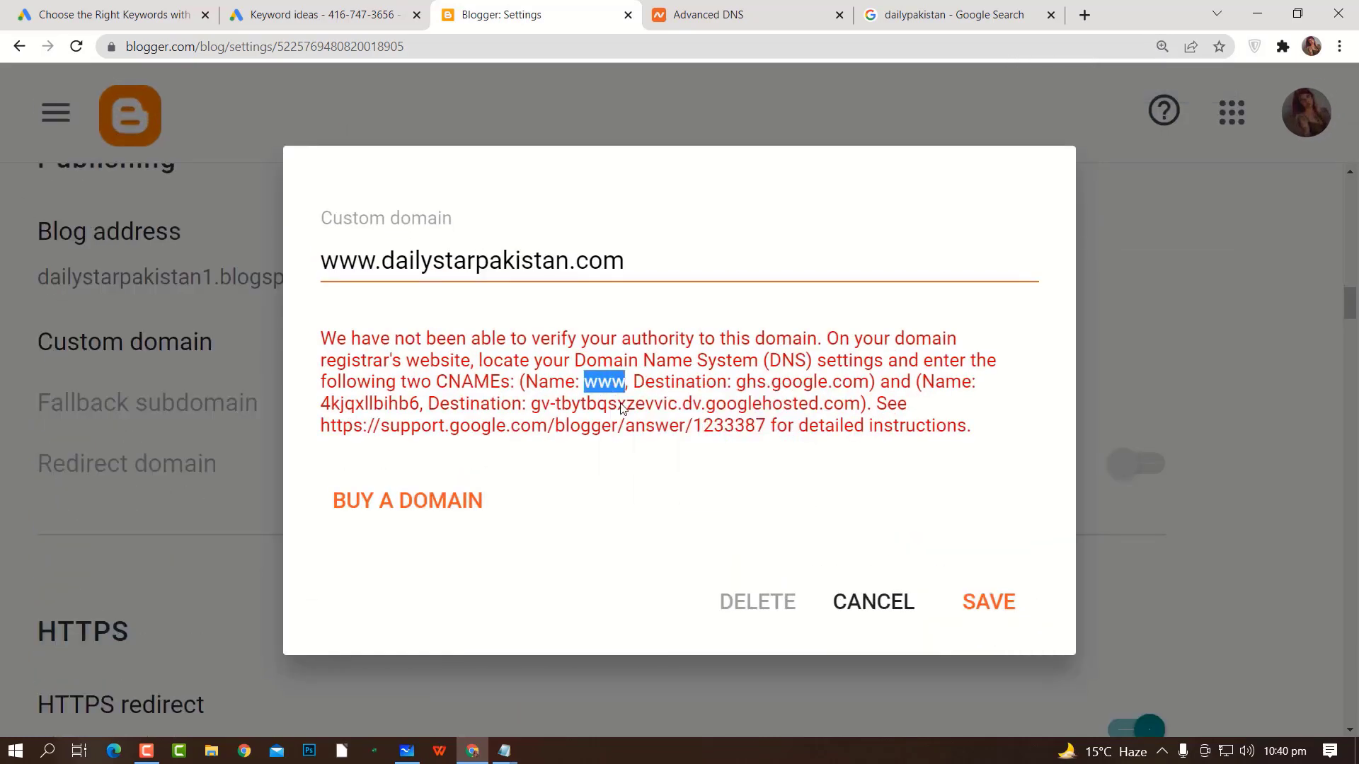
{"action": "left_click", "coordinate": [715, 15]}
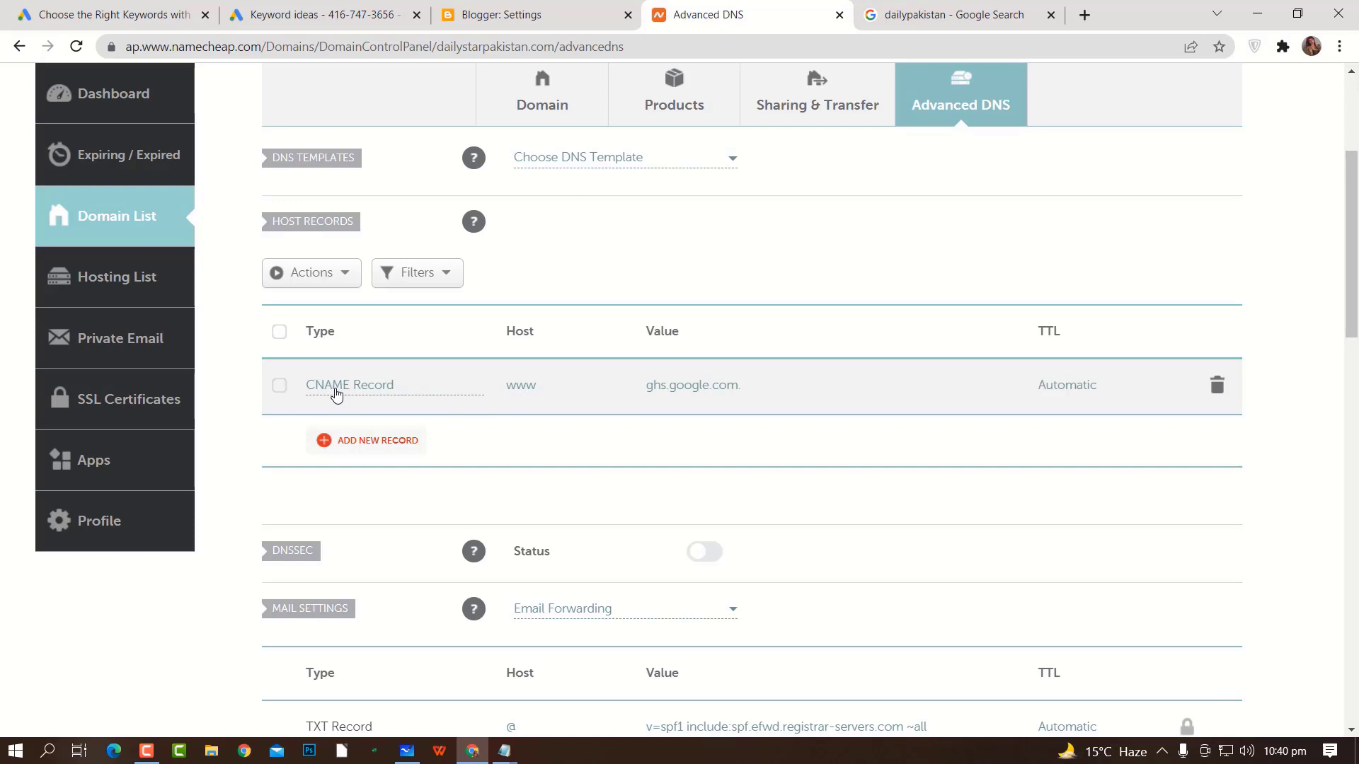
Check Blogger's required DNS records, then add a new CNAME Record row in Namecheap
{"action": "left_click", "coordinate": [632, 7]}
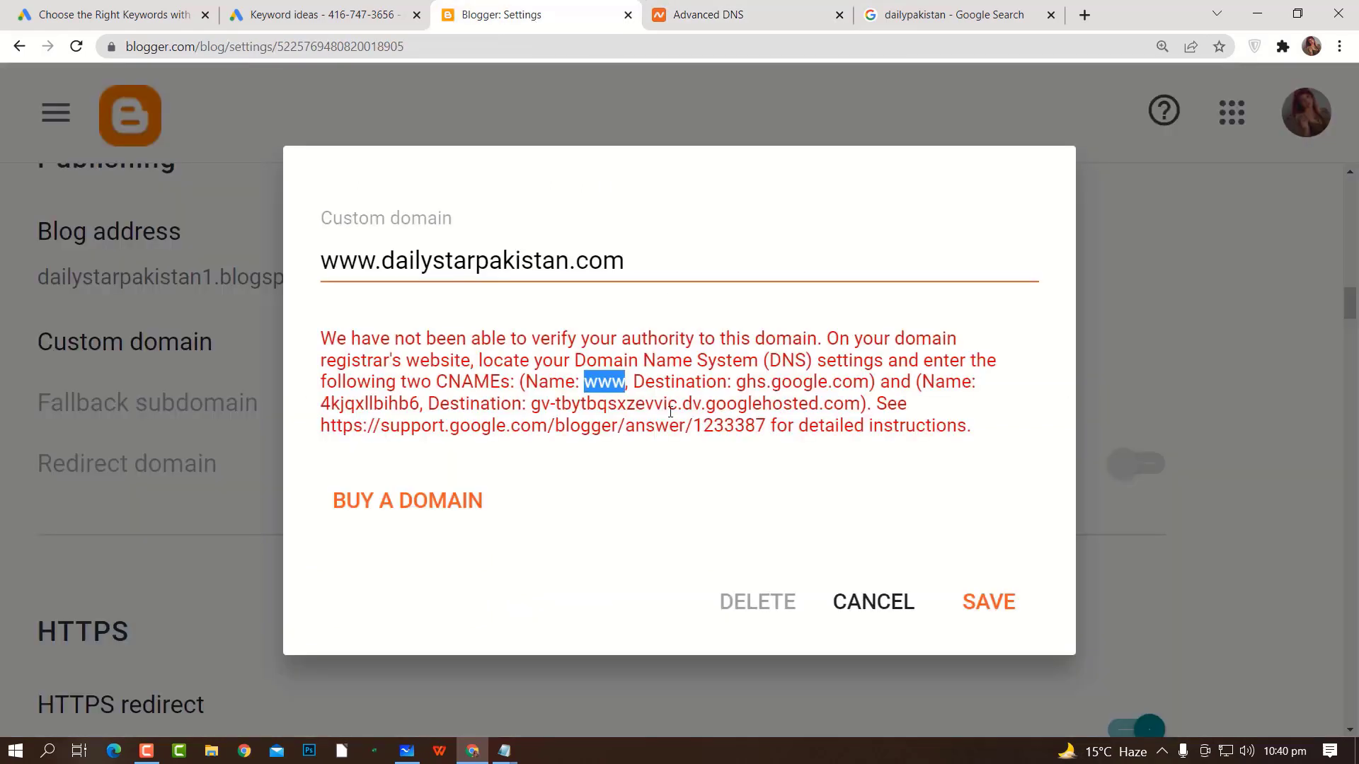
{"action": "left_click_drag", "start_coordinate": [741, 384], "coordinate": [869, 382]}
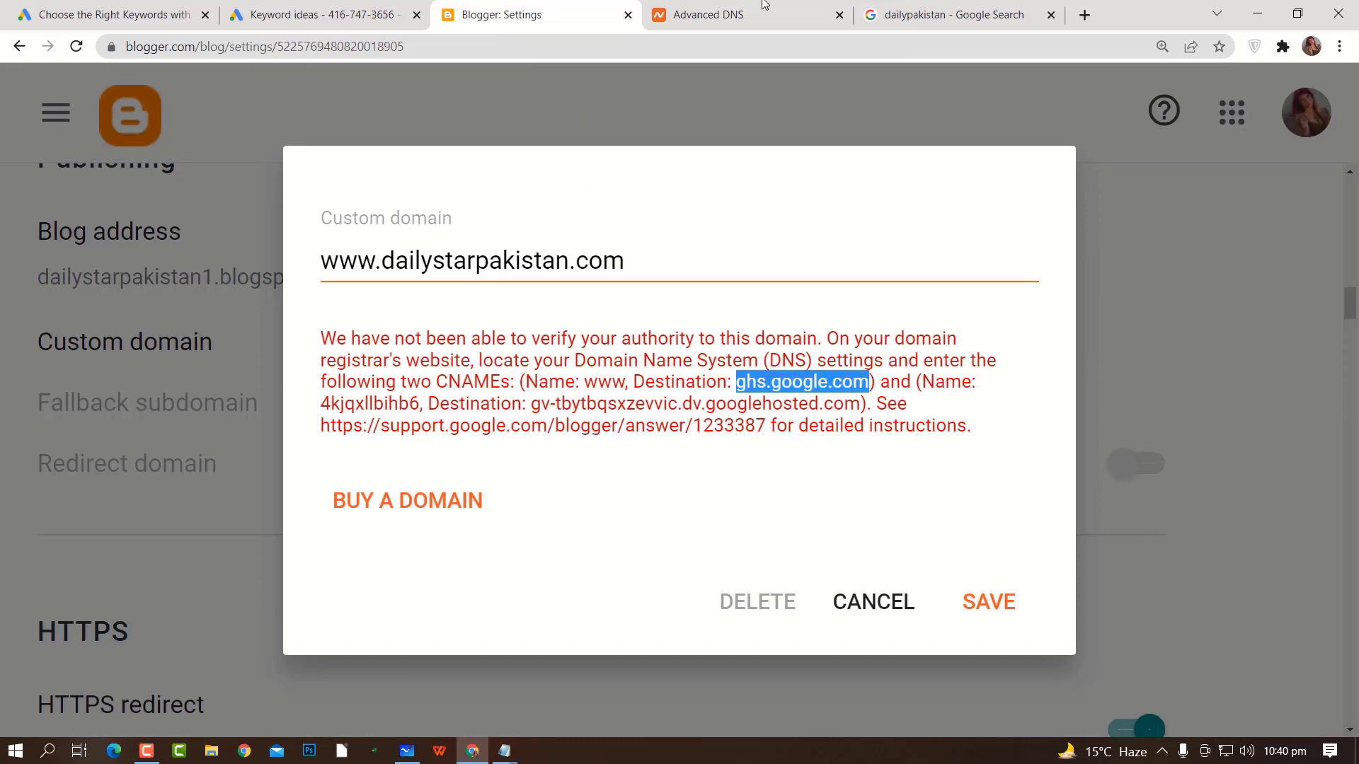
{"action": "left_click", "coordinate": [707, 14]}
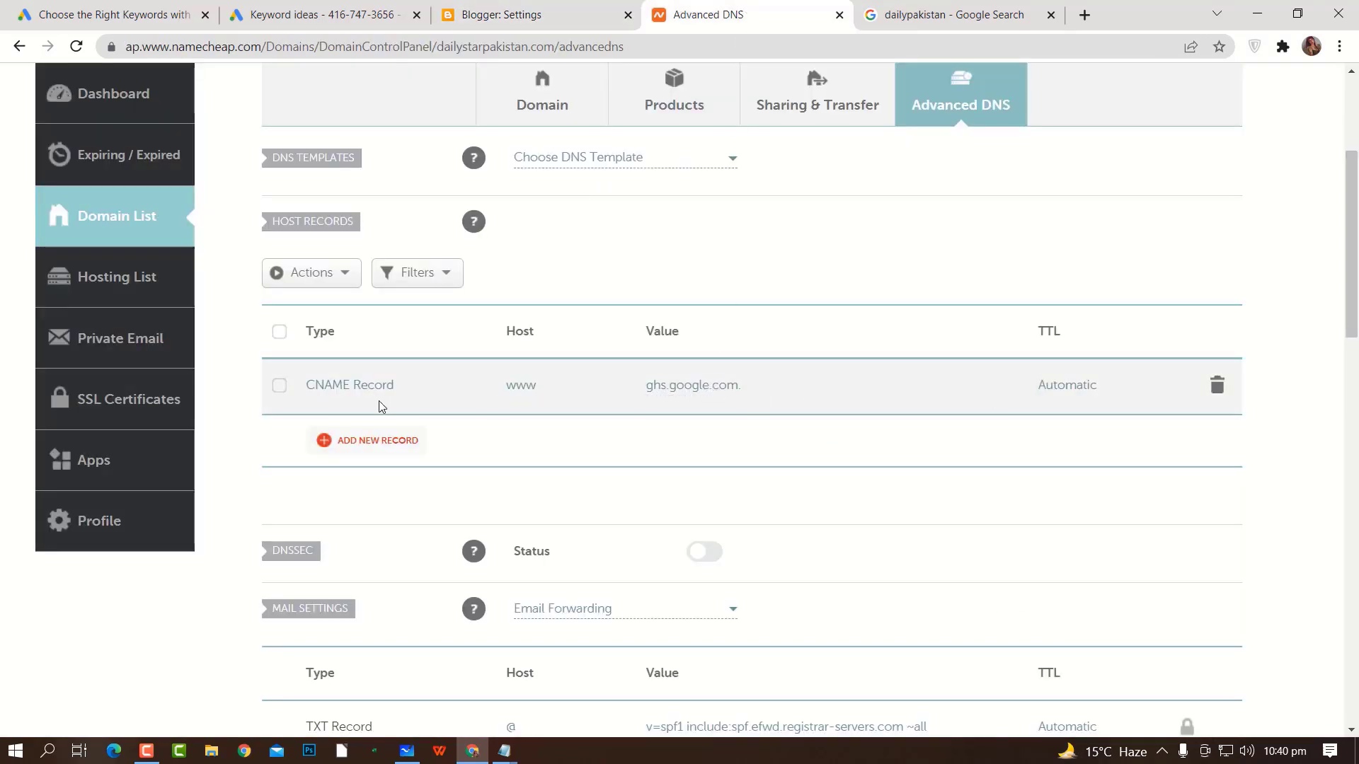
{"action": "left_click", "coordinate": [349, 441]}
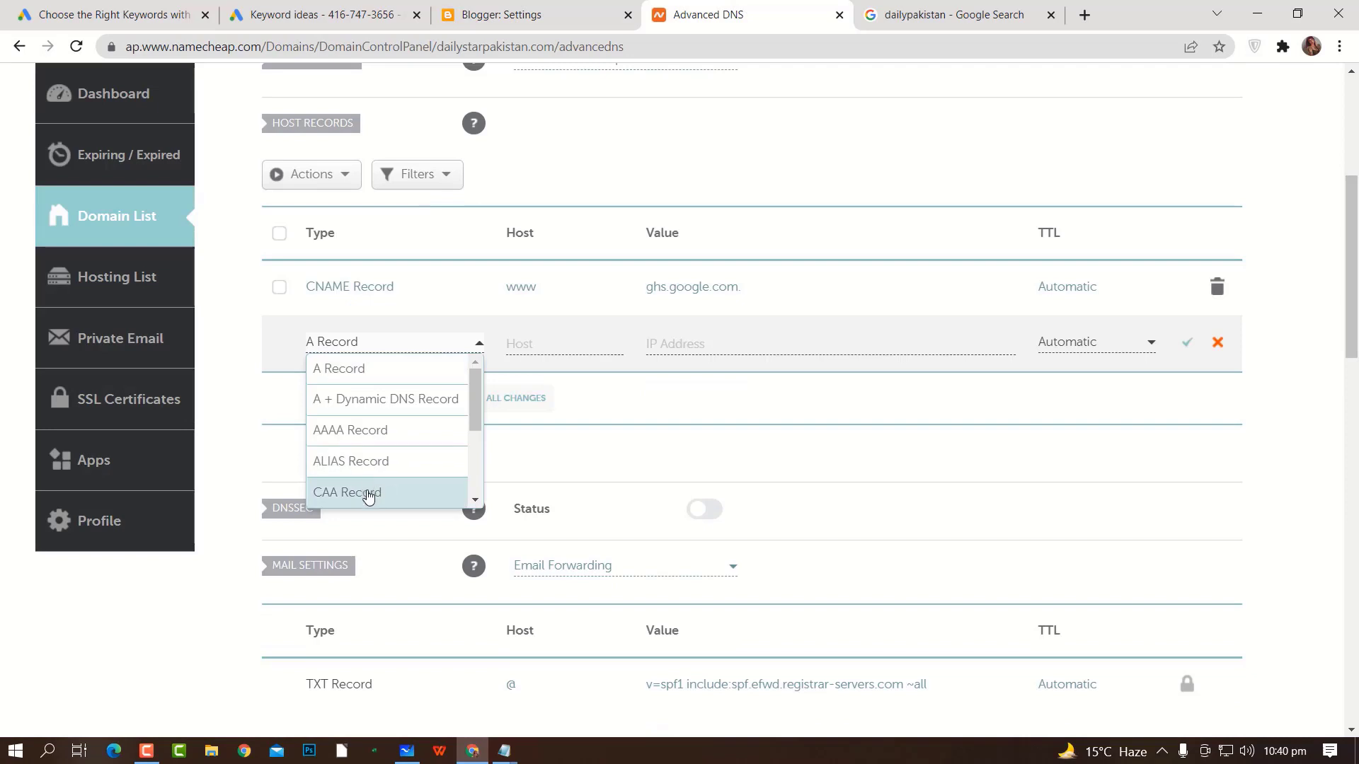
{"action": "scroll", "coordinate": [369, 496], "scroll_direction": "down", "scroll_amount": 3}
{"action": "scroll", "coordinate": [384, 493], "scroll_direction": "up", "scroll_amount": 1}
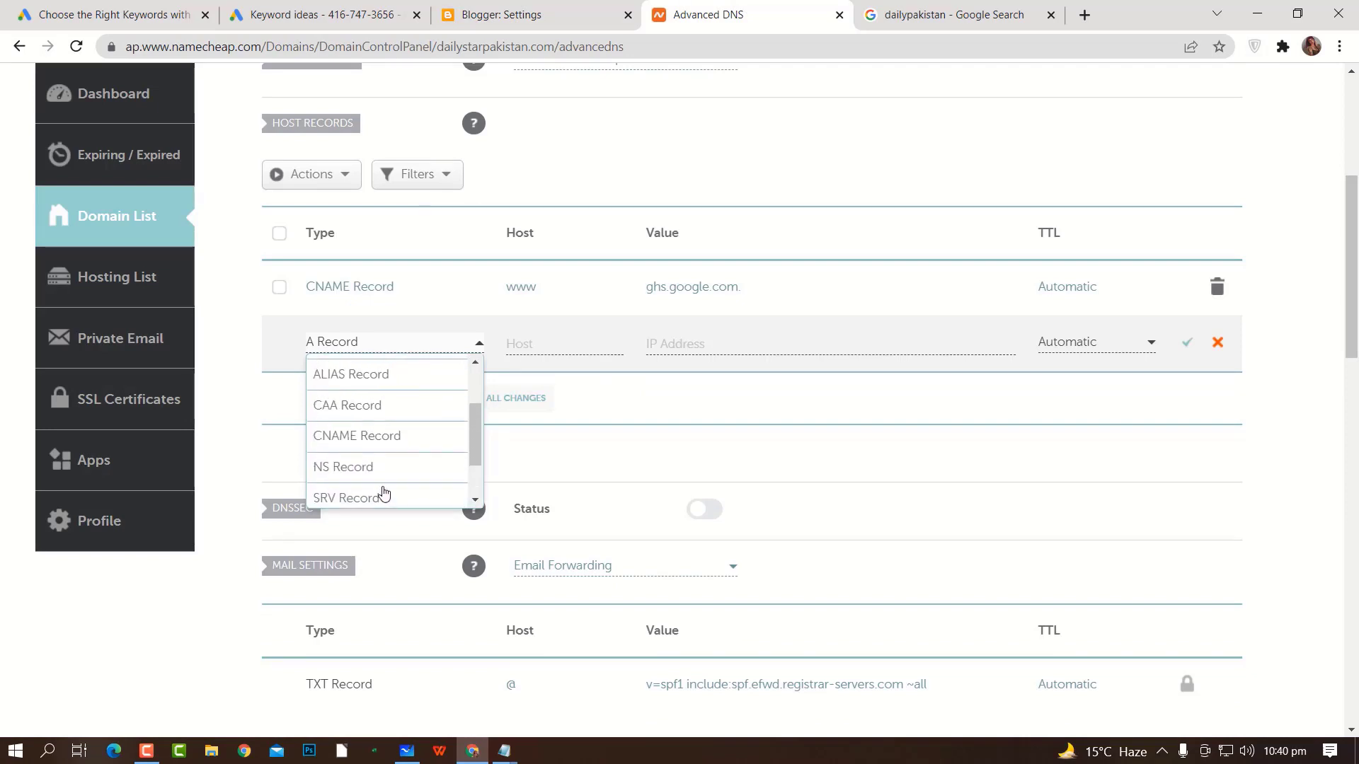
{"action": "scroll", "coordinate": [384, 493], "scroll_direction": "up", "scroll_amount": 1}
{"action": "left_click", "coordinate": [394, 460]}
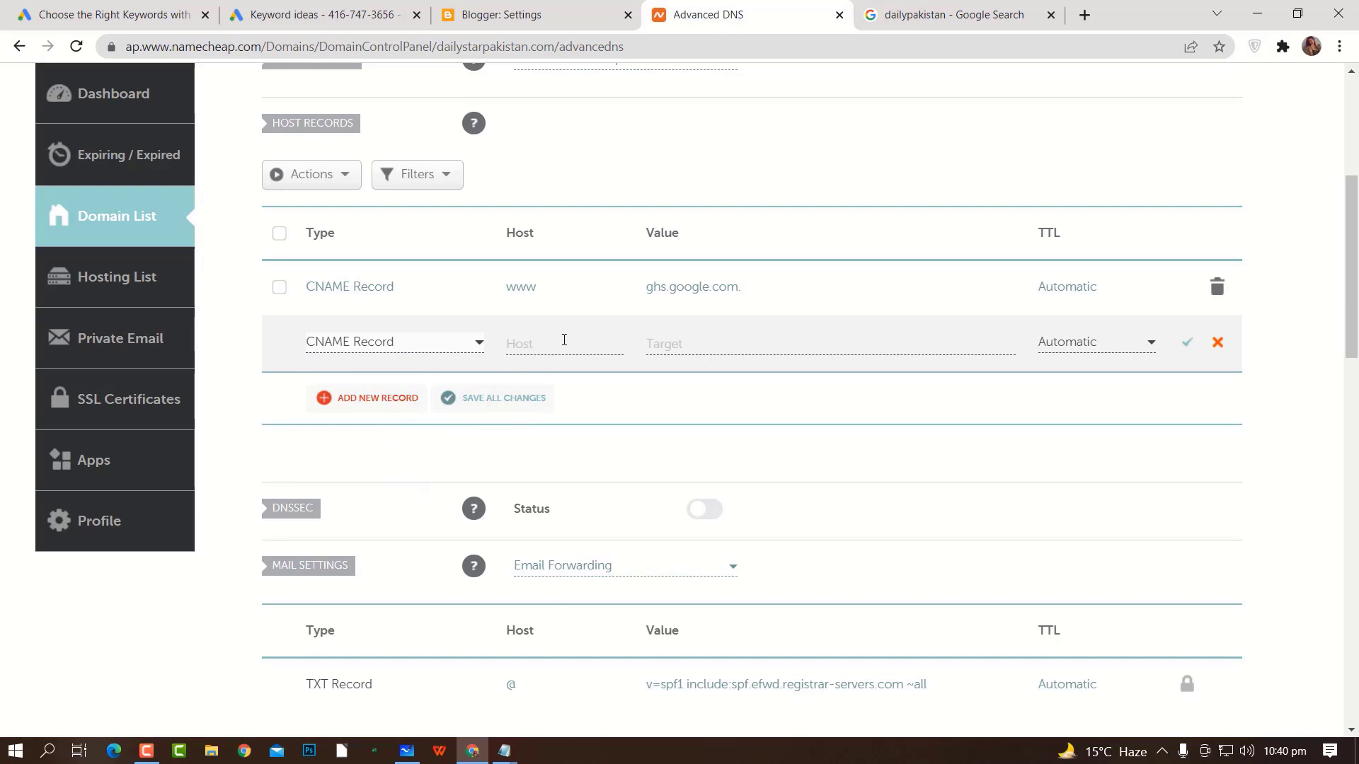
Copy Blogger's second record name and paste it as the new CNAME's Host
{"action": "left_click", "coordinate": [615, 8]}
{"action": "left_click_drag", "start_coordinate": [936, 386], "coordinate": [961, 386]}
{"action": "left_click", "coordinate": [330, 403]}
{"action": "left_click_drag", "start_coordinate": [323, 403], "coordinate": [420, 404]}
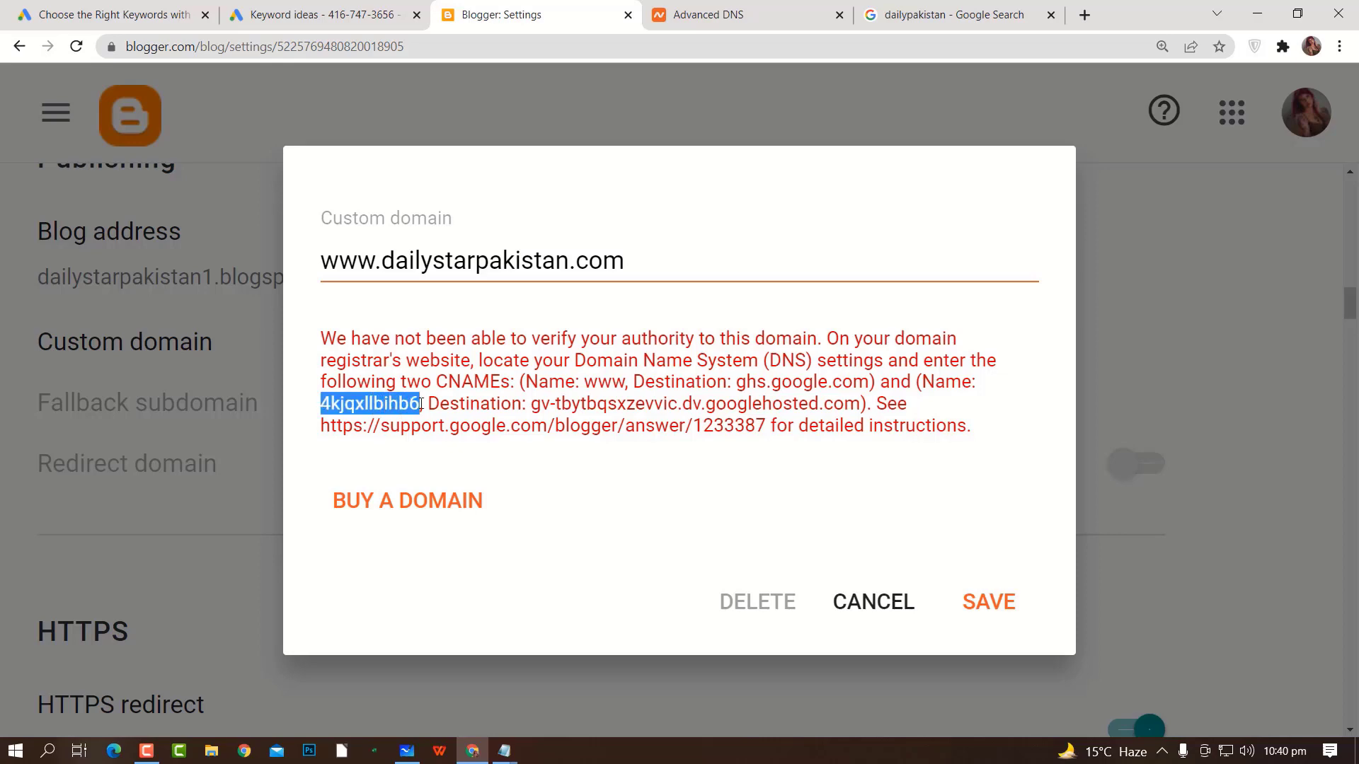
{"action": "right_click", "coordinate": [401, 404]}
{"action": "left_click", "coordinate": [424, 419]}
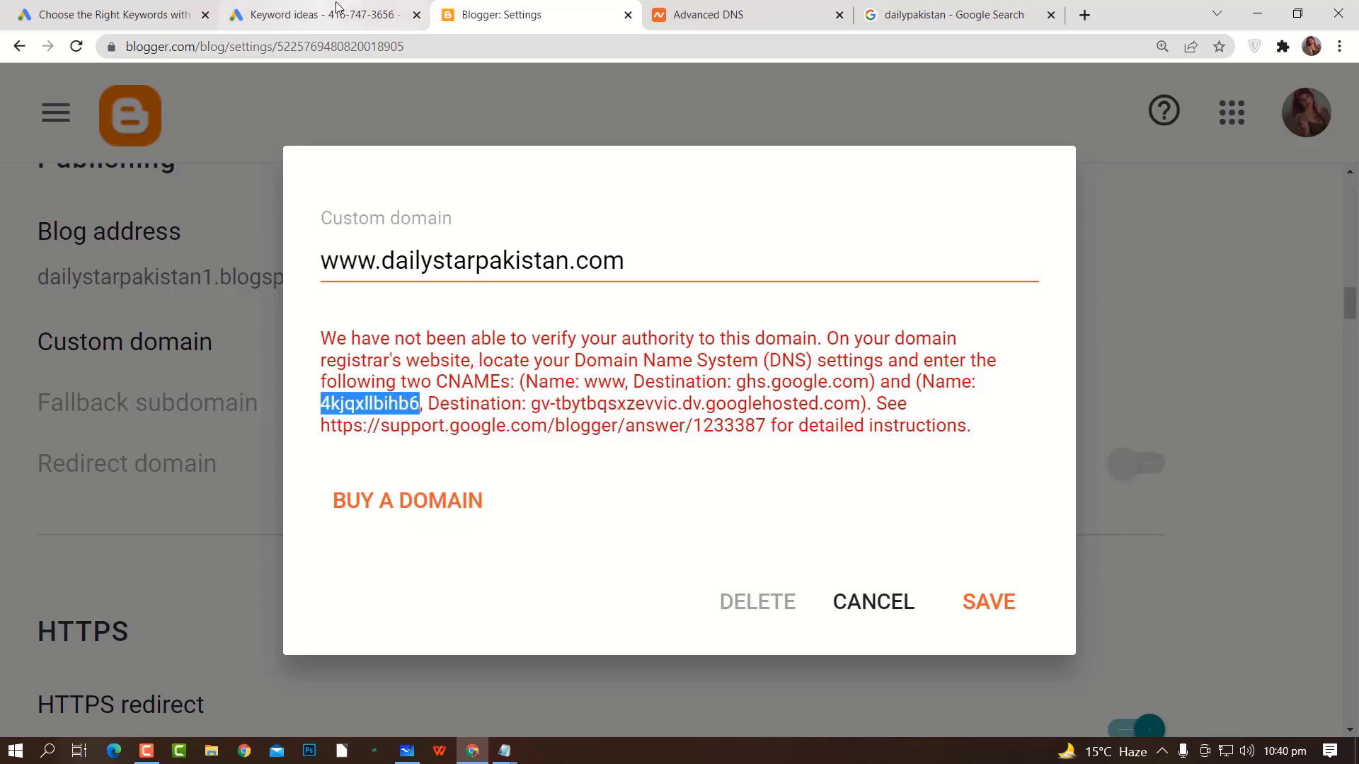
{"action": "left_click", "coordinate": [721, 16]}
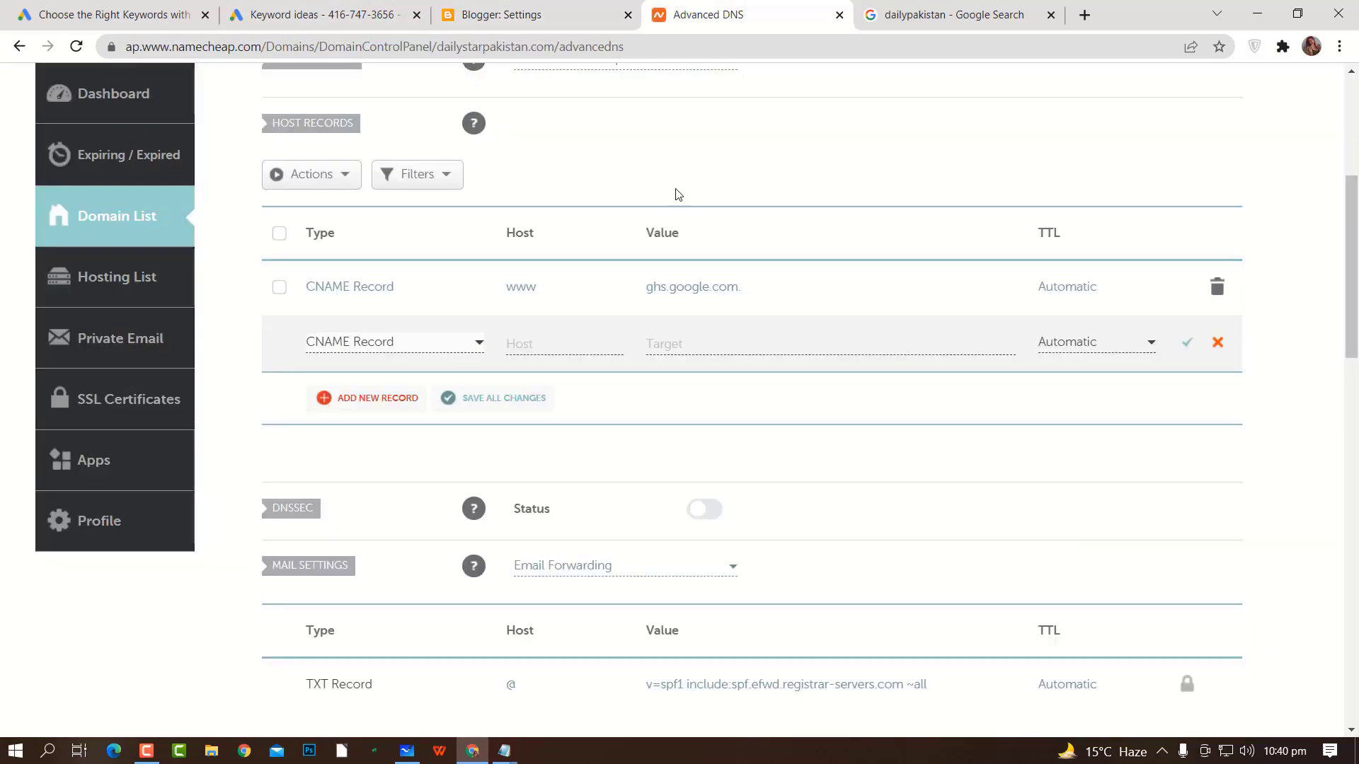
{"action": "right_click", "coordinate": [539, 348]}
{"action": "left_click", "coordinate": [598, 488]}
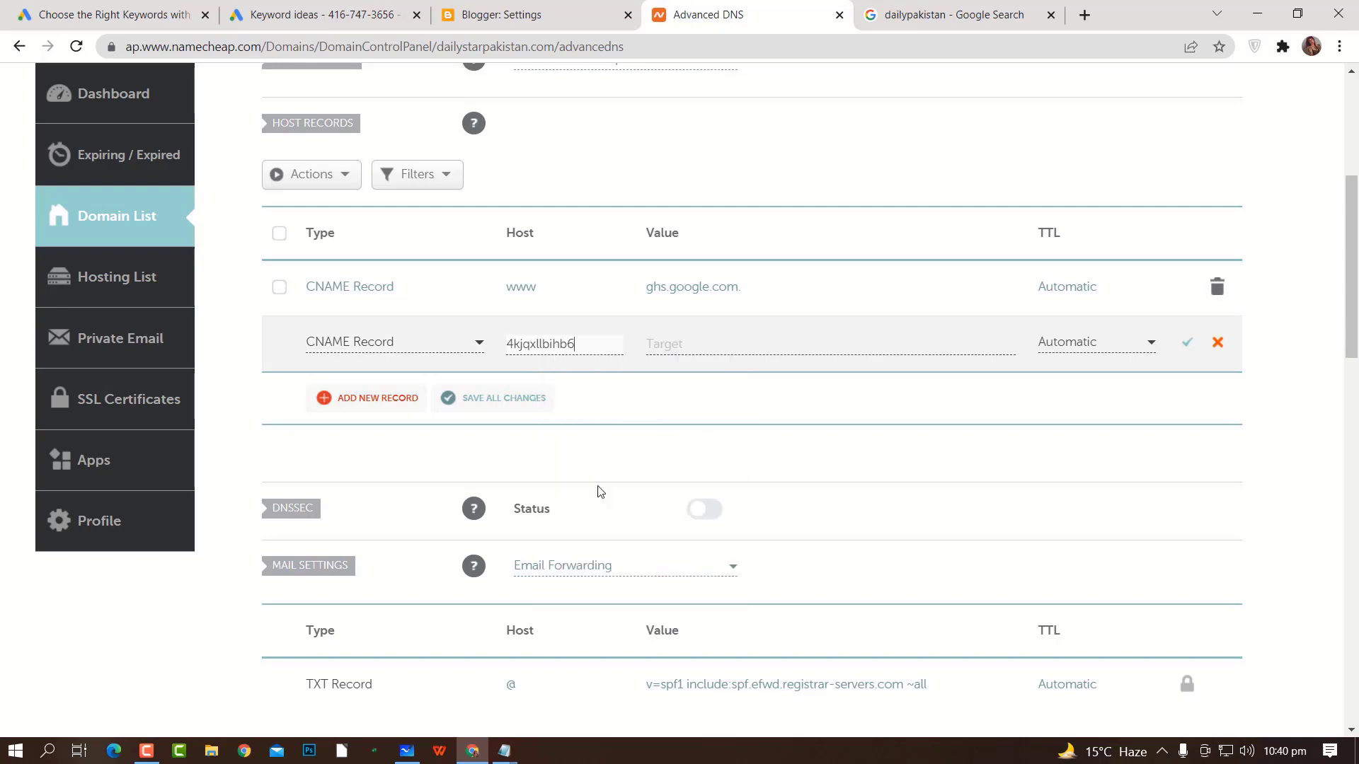
Paste the googlehosted.com destination as the CNAME Target and save the record
{"action": "left_click", "coordinate": [495, 14]}
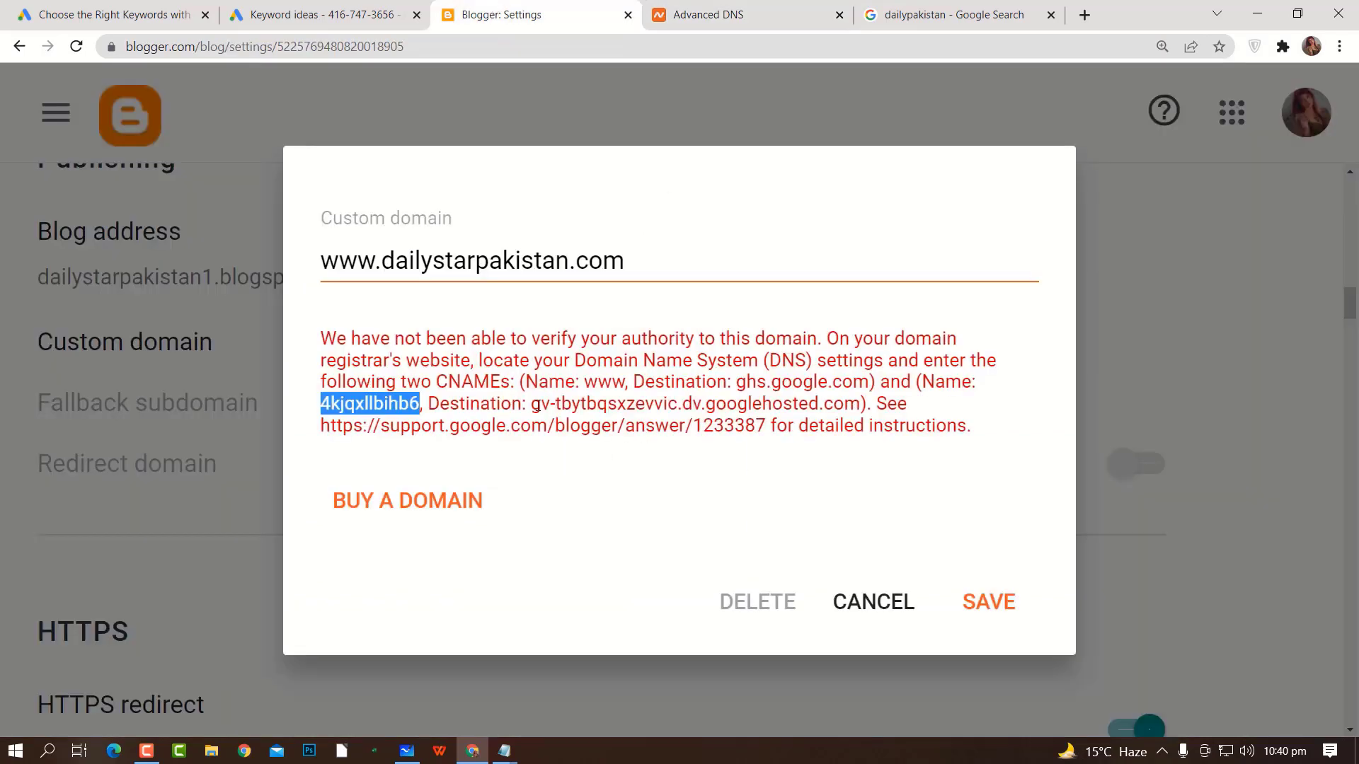
{"action": "left_click_drag", "start_coordinate": [532, 405], "coordinate": [861, 405]}
{"action": "right_click", "coordinate": [729, 405]}
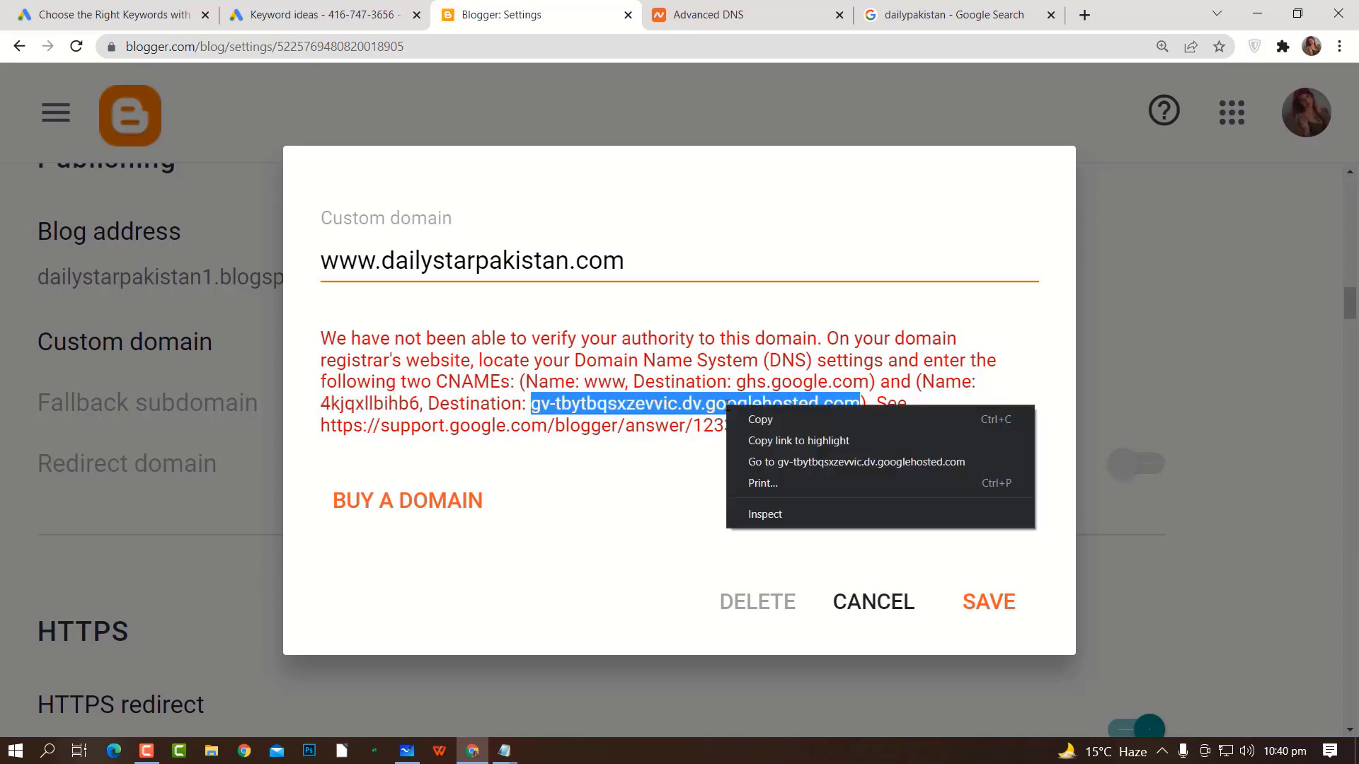
{"action": "left_click", "coordinate": [758, 425]}
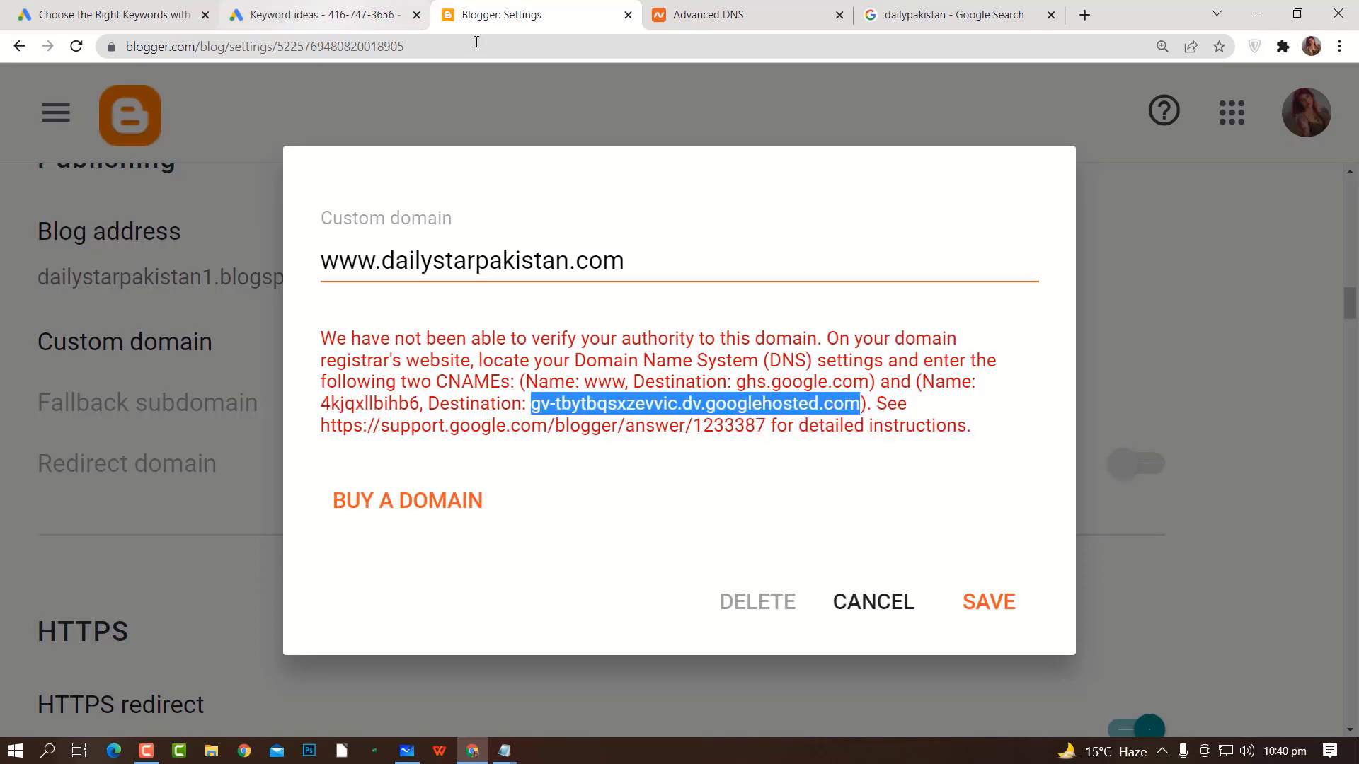
{"action": "left_click", "coordinate": [797, 13]}
{"action": "left_click", "coordinate": [719, 350]}
{"action": "right_click", "coordinate": [717, 347]}
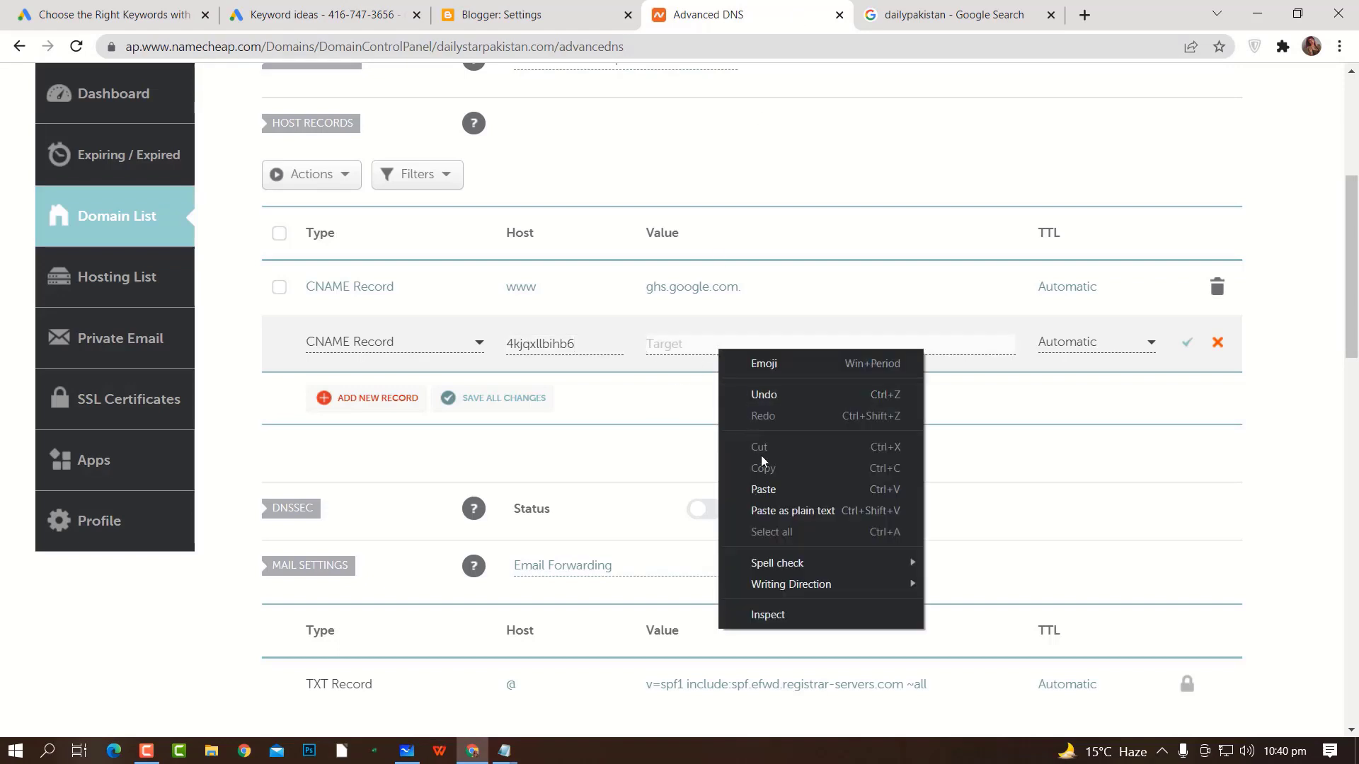
{"action": "left_click", "coordinate": [774, 490]}
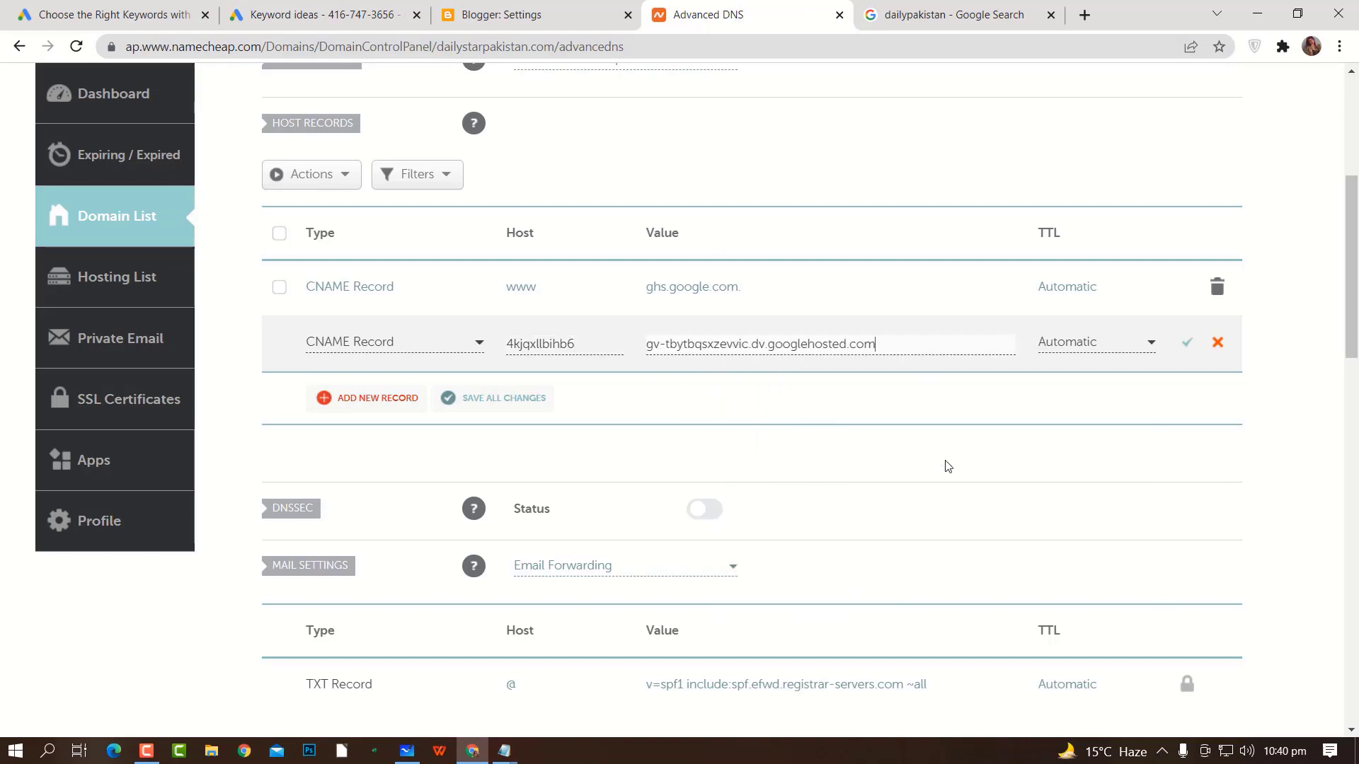
{"action": "left_click", "coordinate": [1186, 344]}
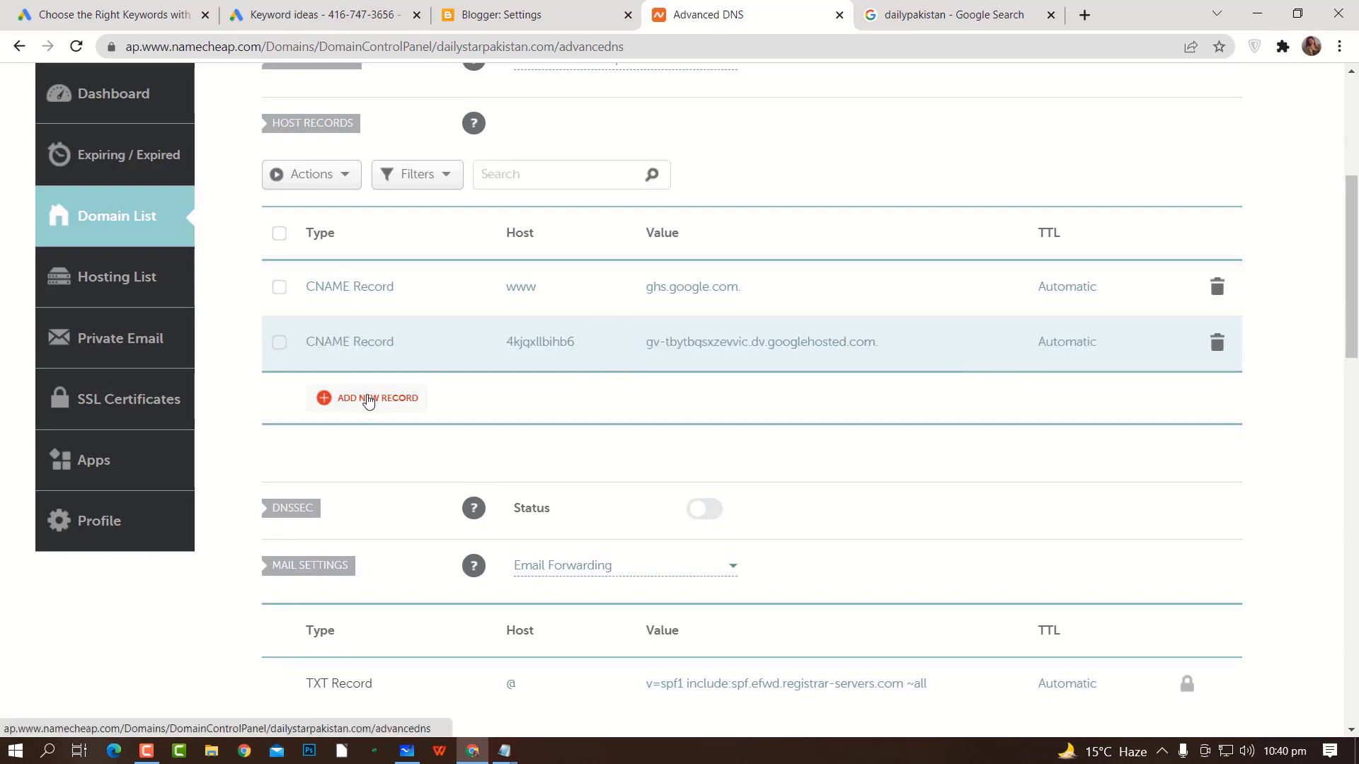
Open the support article link from Blogger's custom domain error in a new tab
{"action": "left_click", "coordinate": [506, 10]}
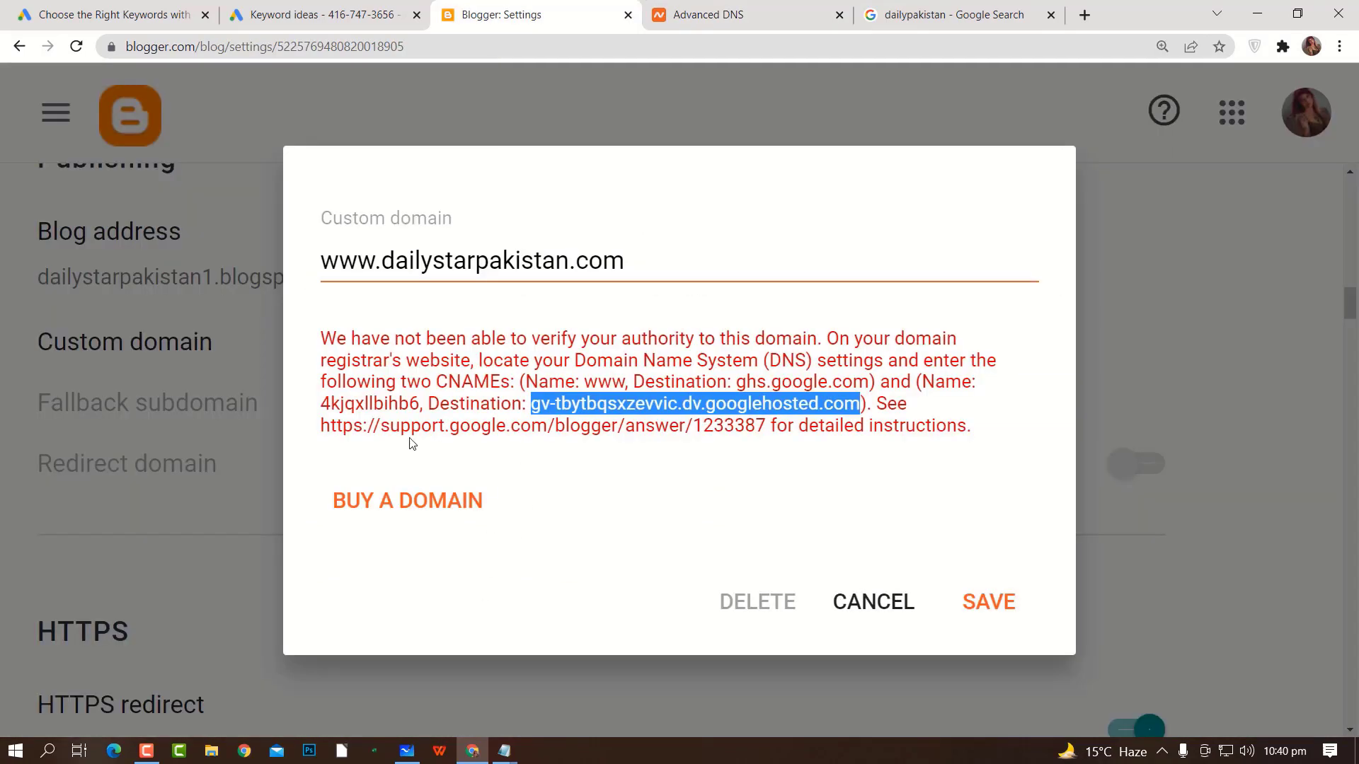
{"action": "left_click_drag", "start_coordinate": [326, 430], "coordinate": [783, 432]}
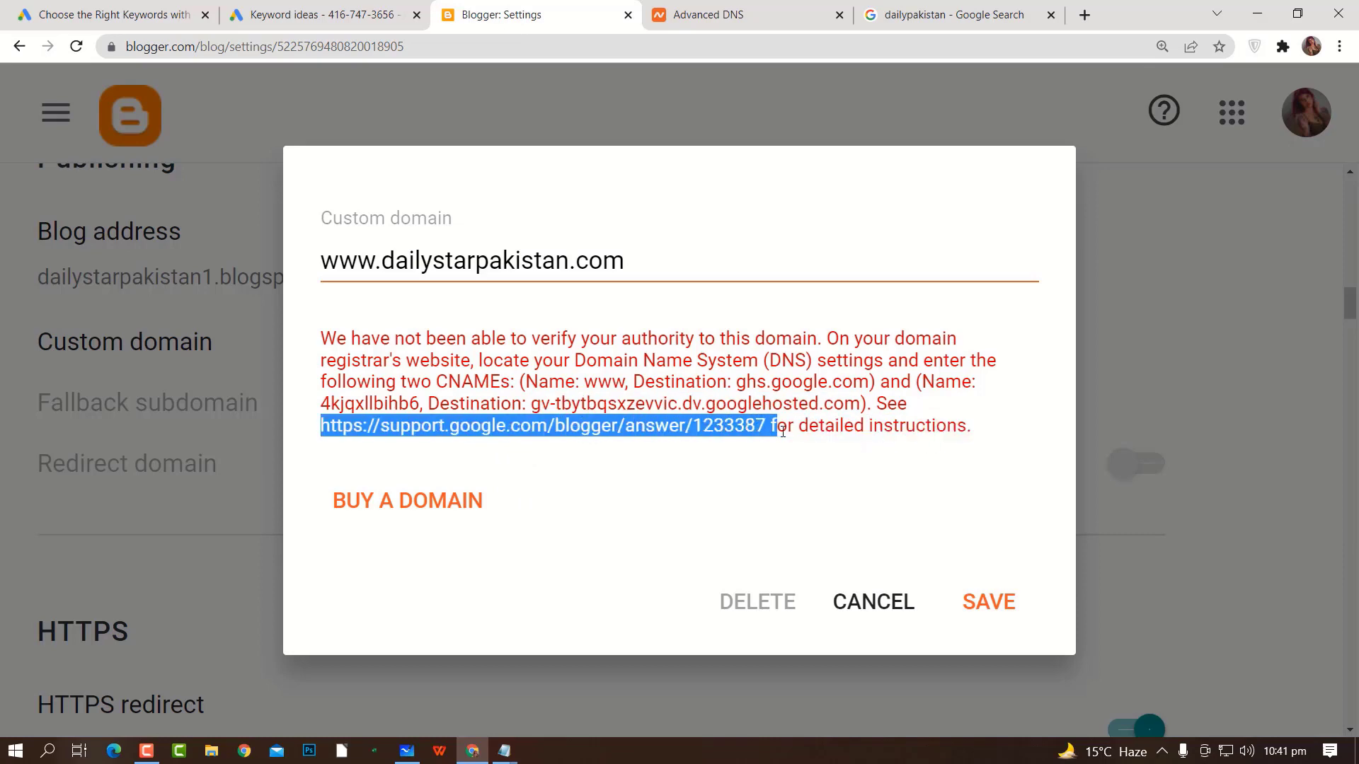
{"action": "right_click", "coordinate": [751, 426]}
{"action": "left_click", "coordinate": [748, 438]}
{"action": "left_click", "coordinate": [1083, 14]}
{"action": "right_click", "coordinate": [888, 44]}
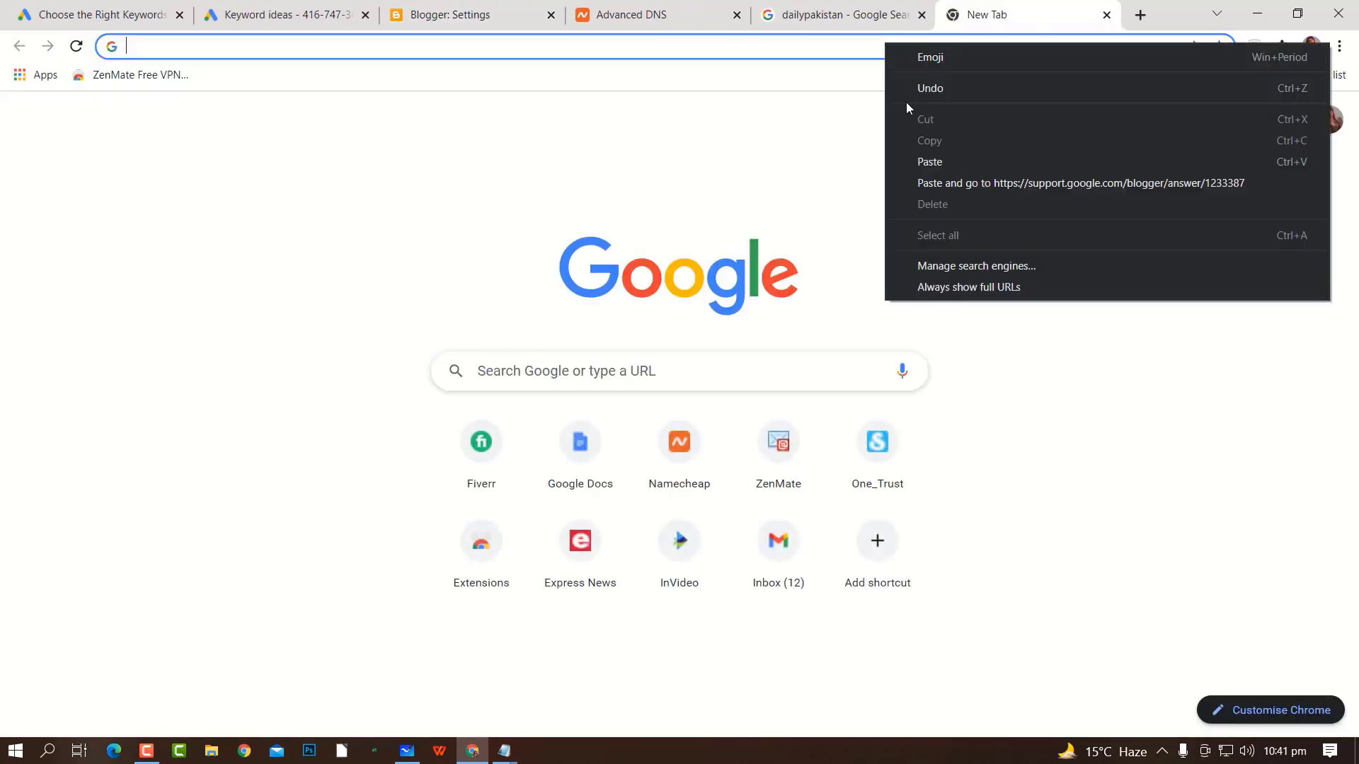
{"action": "left_click", "coordinate": [939, 162]}
{"action": "key", "text": "Return"}
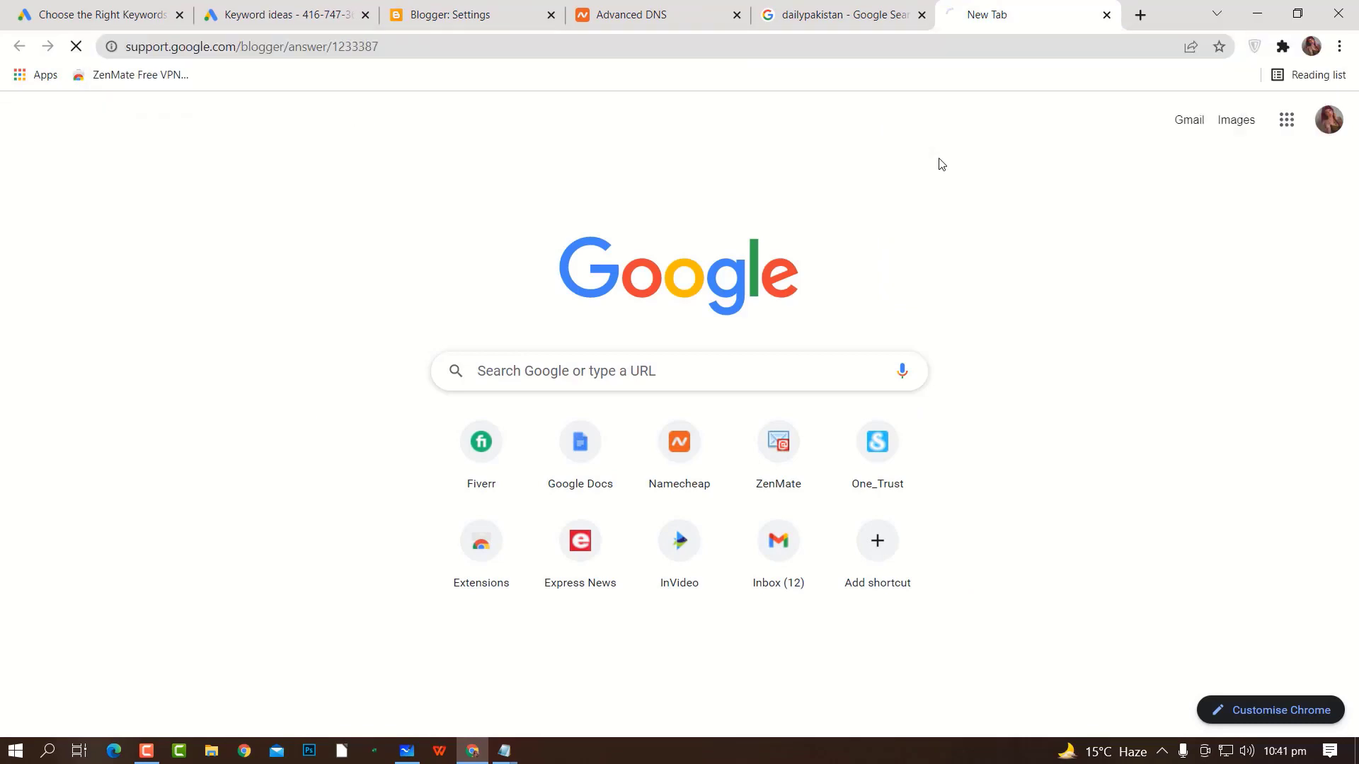
{"action": "left_click", "coordinate": [921, 14]}
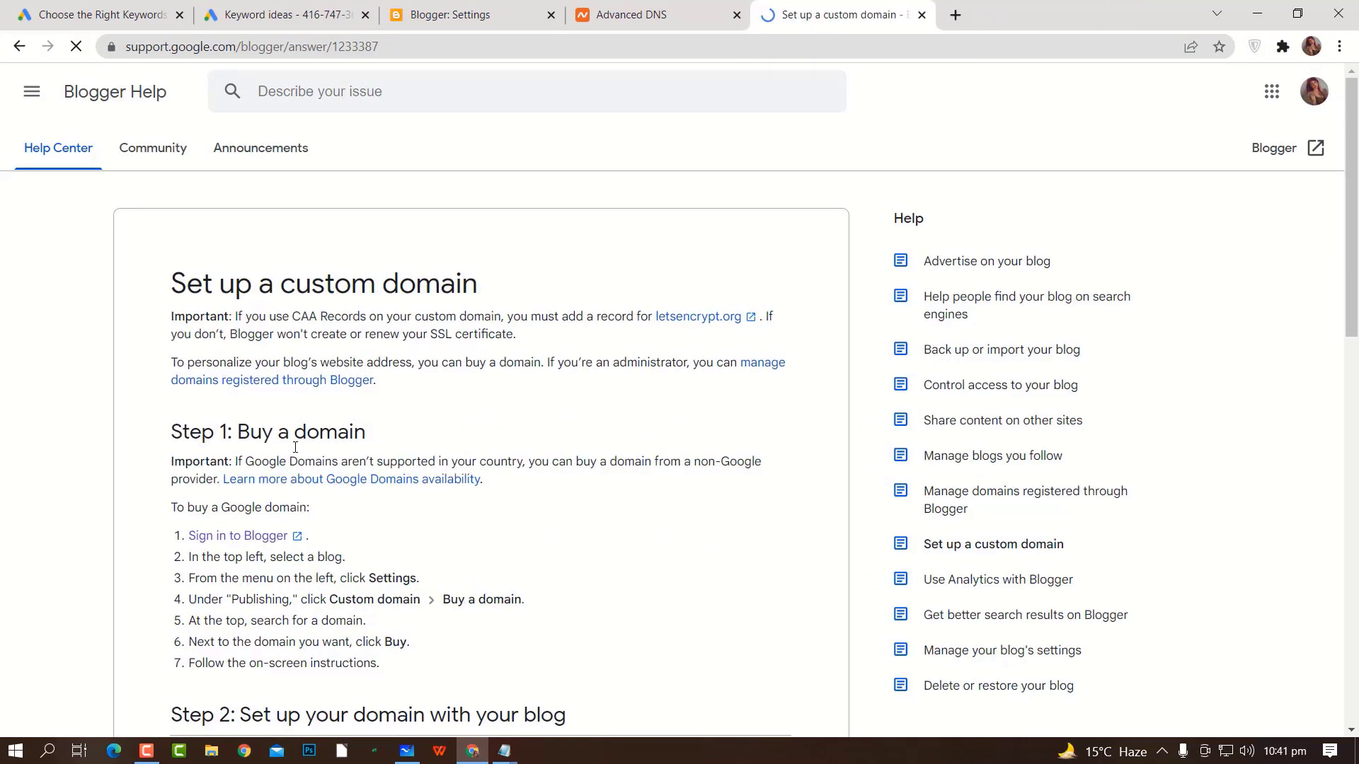
Find the four Google A-record IPs in the help article and copy 216.239.32.21
{"action": "scroll", "coordinate": [286, 452], "scroll_direction": "down", "scroll_amount": 10}
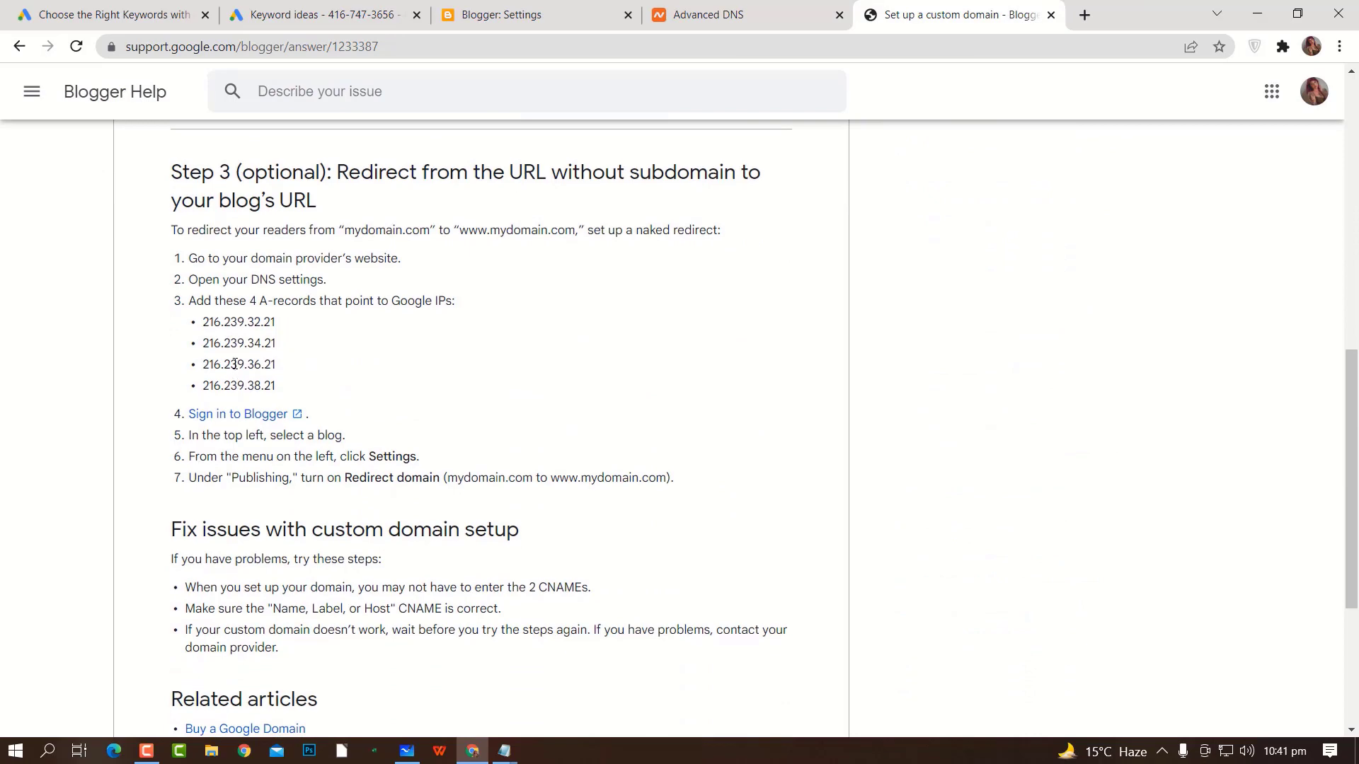
{"action": "scroll", "coordinate": [392, 468], "scroll_direction": "up", "scroll_amount": 7}
{"action": "left_click_drag", "start_coordinate": [539, 8], "coordinate": [736, 10]}
{"action": "left_click", "coordinate": [921, 8]}
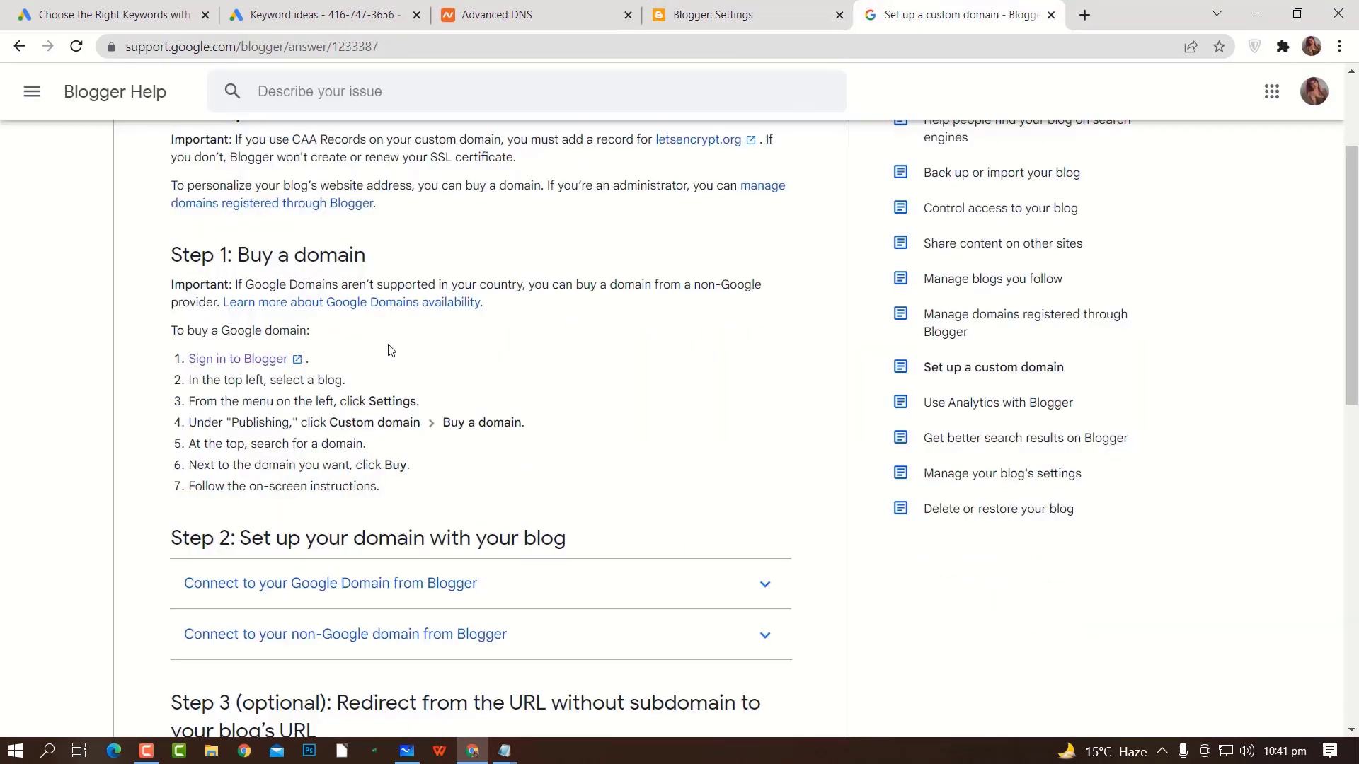
{"action": "scroll", "coordinate": [200, 423], "scroll_direction": "down", "scroll_amount": 5}
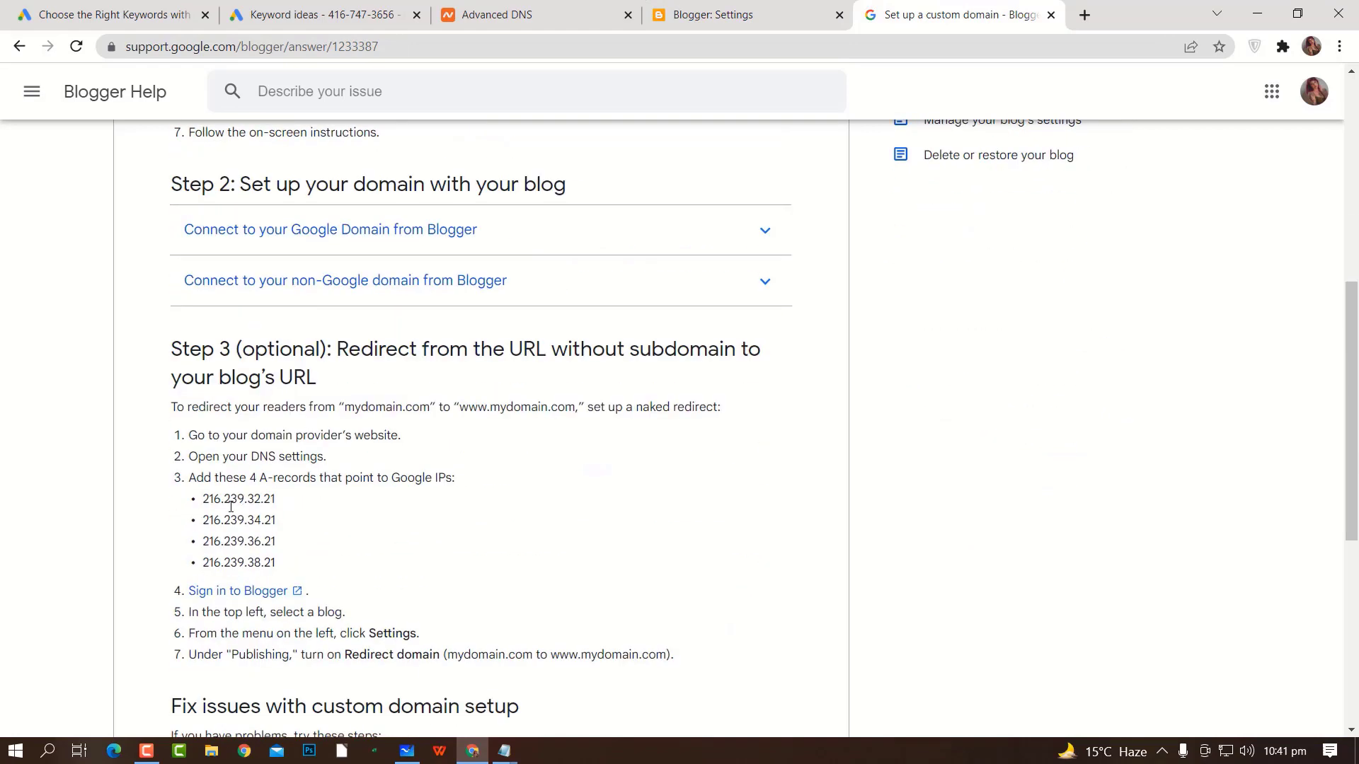
{"action": "left_click_drag", "start_coordinate": [206, 500], "coordinate": [275, 561]}
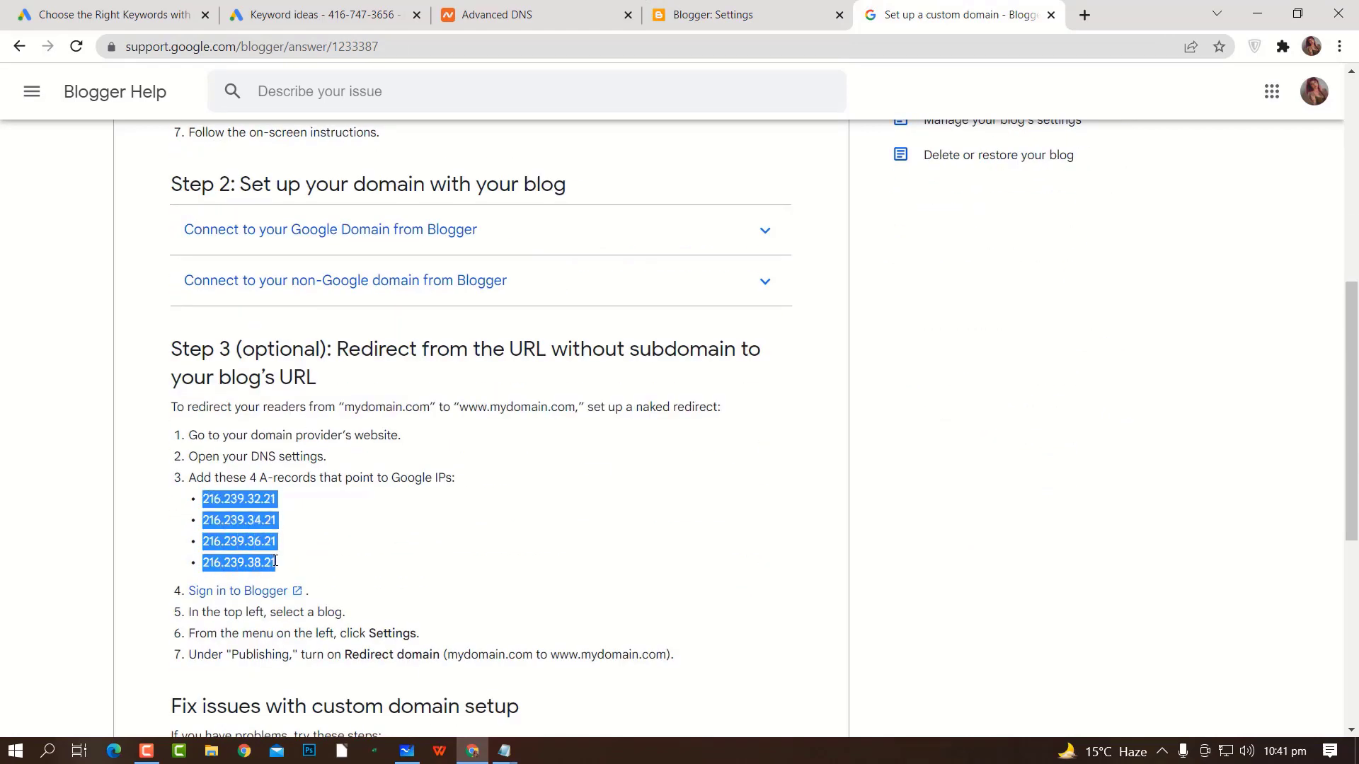
{"action": "left_click", "coordinate": [244, 500]}
{"action": "double_click", "coordinate": [244, 501]}
{"action": "right_click", "coordinate": [244, 501]}
{"action": "left_click", "coordinate": [287, 513]}
{"action": "left_click", "coordinate": [712, 14]}
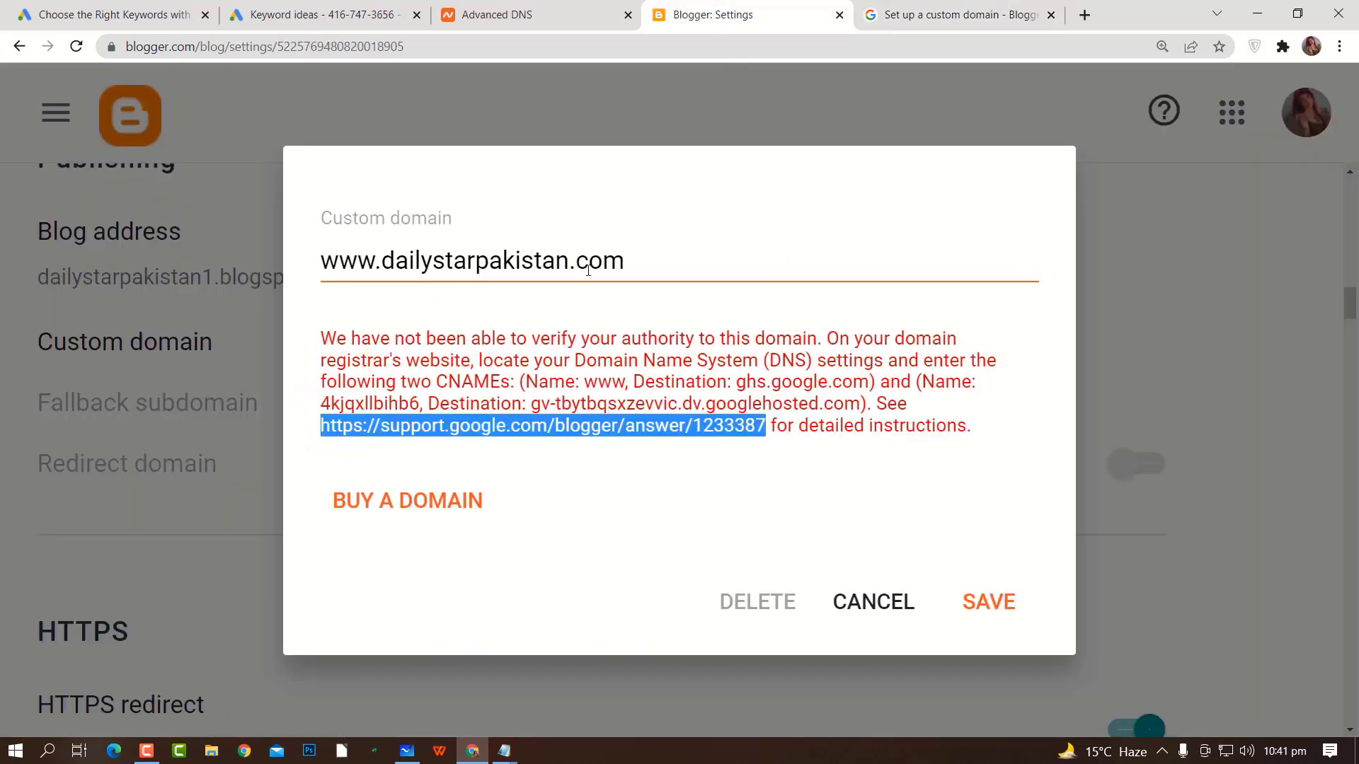
{"action": "left_click", "coordinate": [995, 9]}
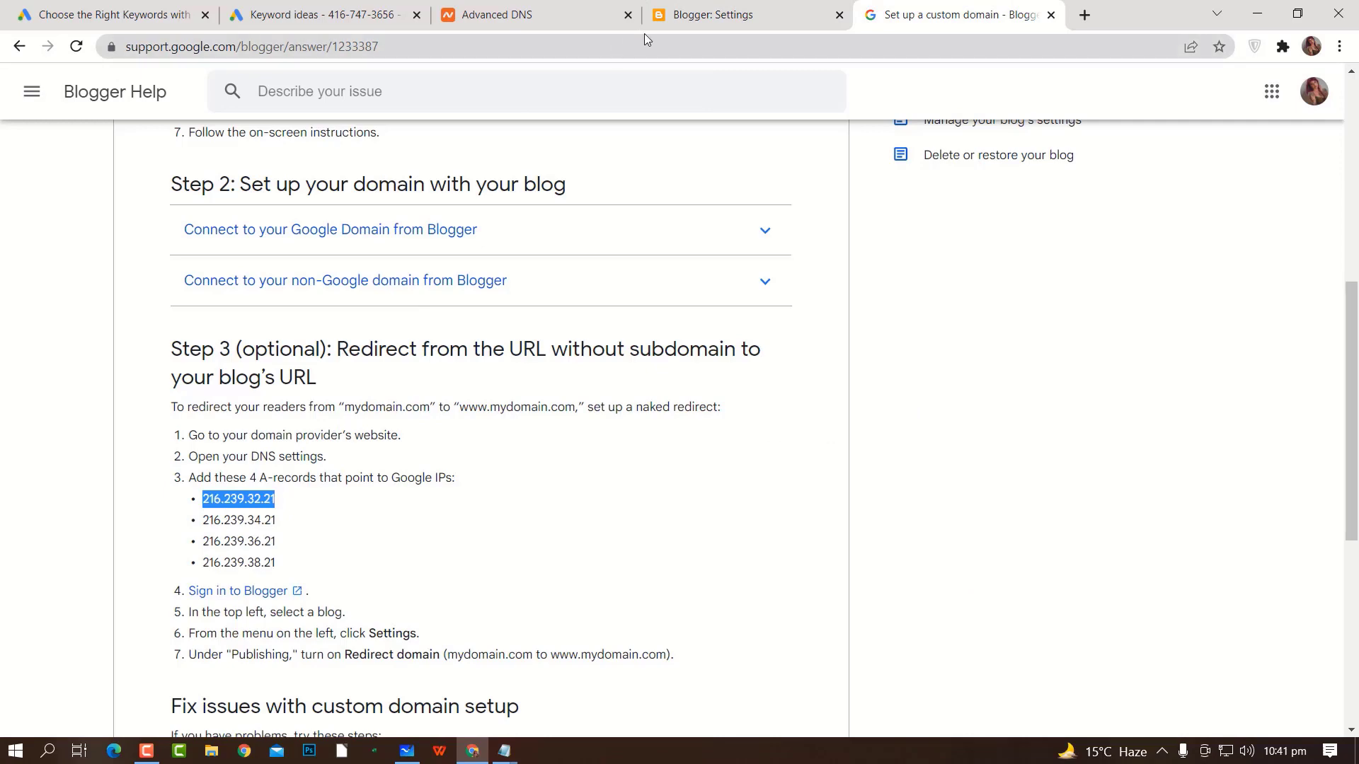
{"action": "left_click", "coordinate": [720, 22]}
Add a new A record in Namecheap with host @ and IP 216.239.32.21
{"action": "left_click", "coordinate": [550, 21]}
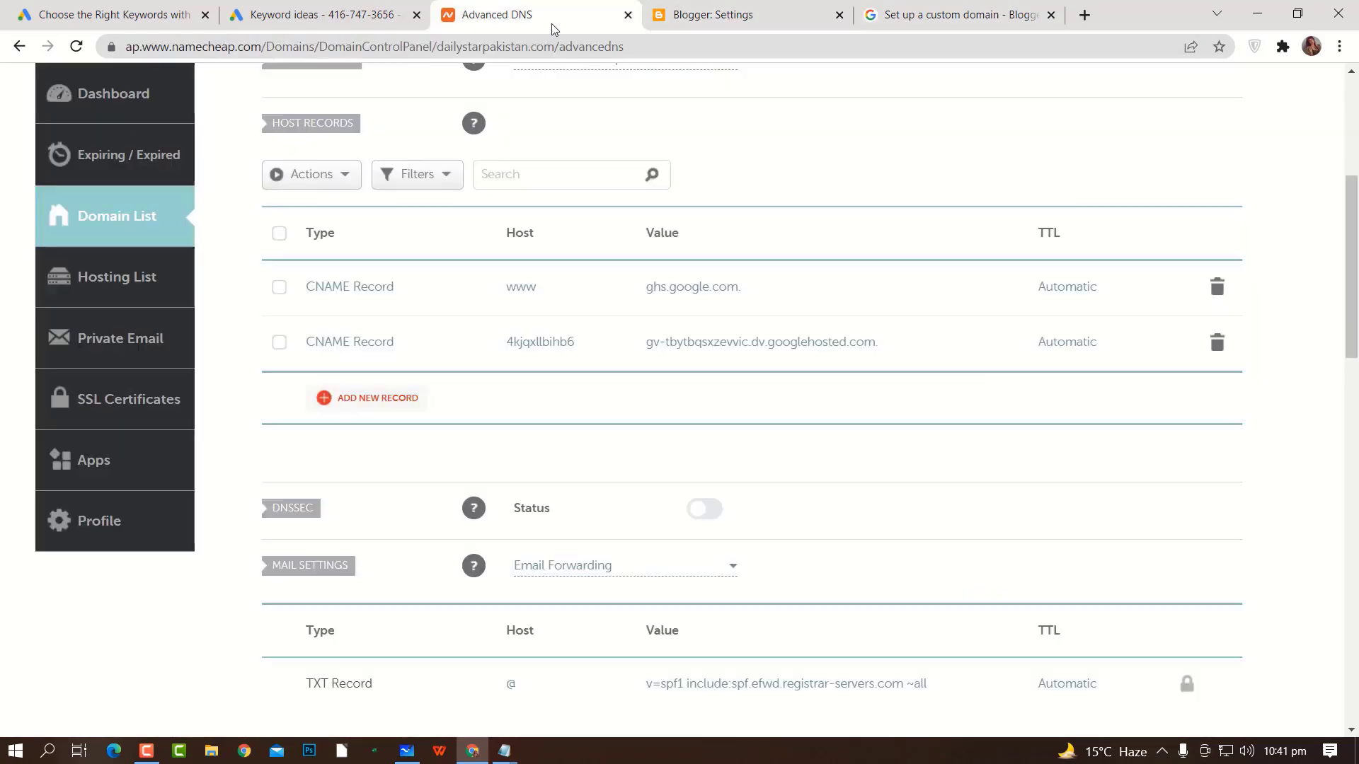
{"action": "scroll", "coordinate": [349, 564], "scroll_direction": "down", "scroll_amount": 3}
{"action": "scroll", "coordinate": [373, 508], "scroll_direction": "up", "scroll_amount": 2}
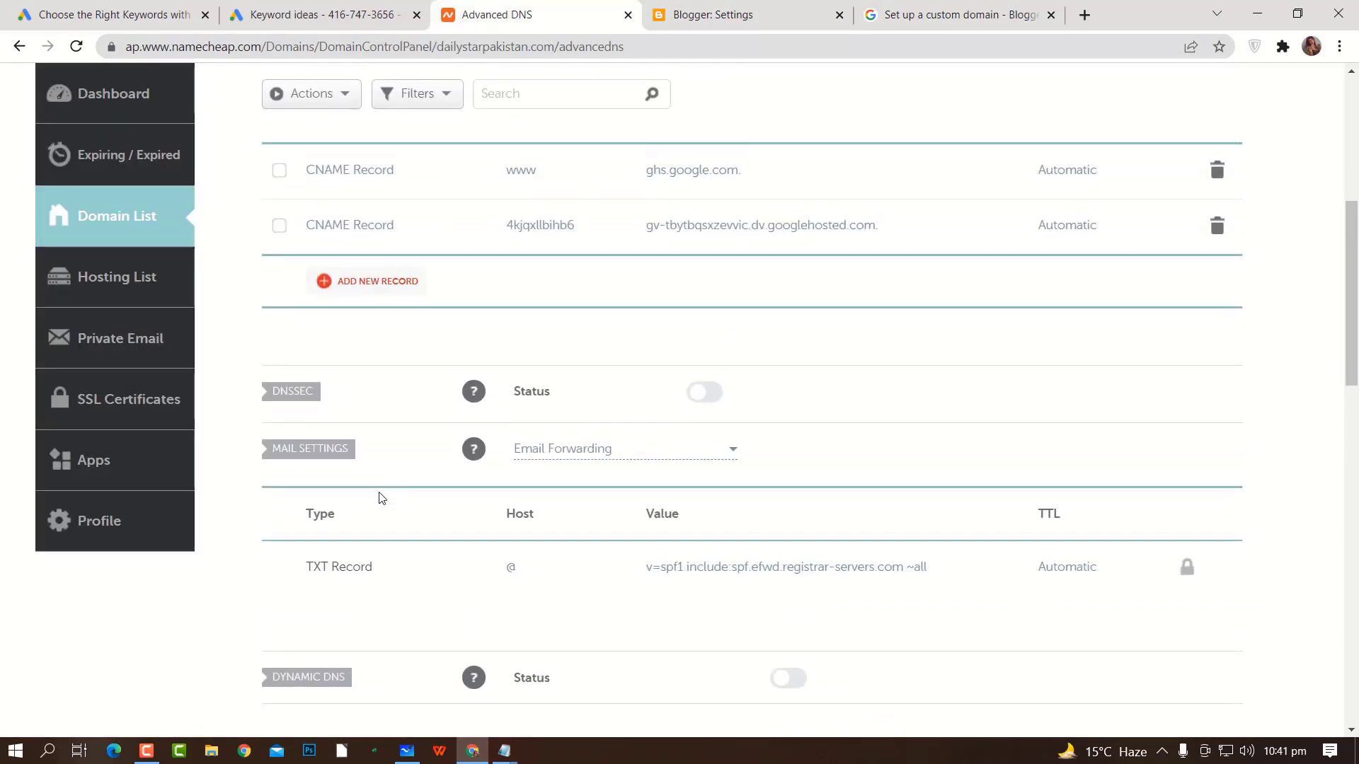
{"action": "left_click", "coordinate": [370, 397]}
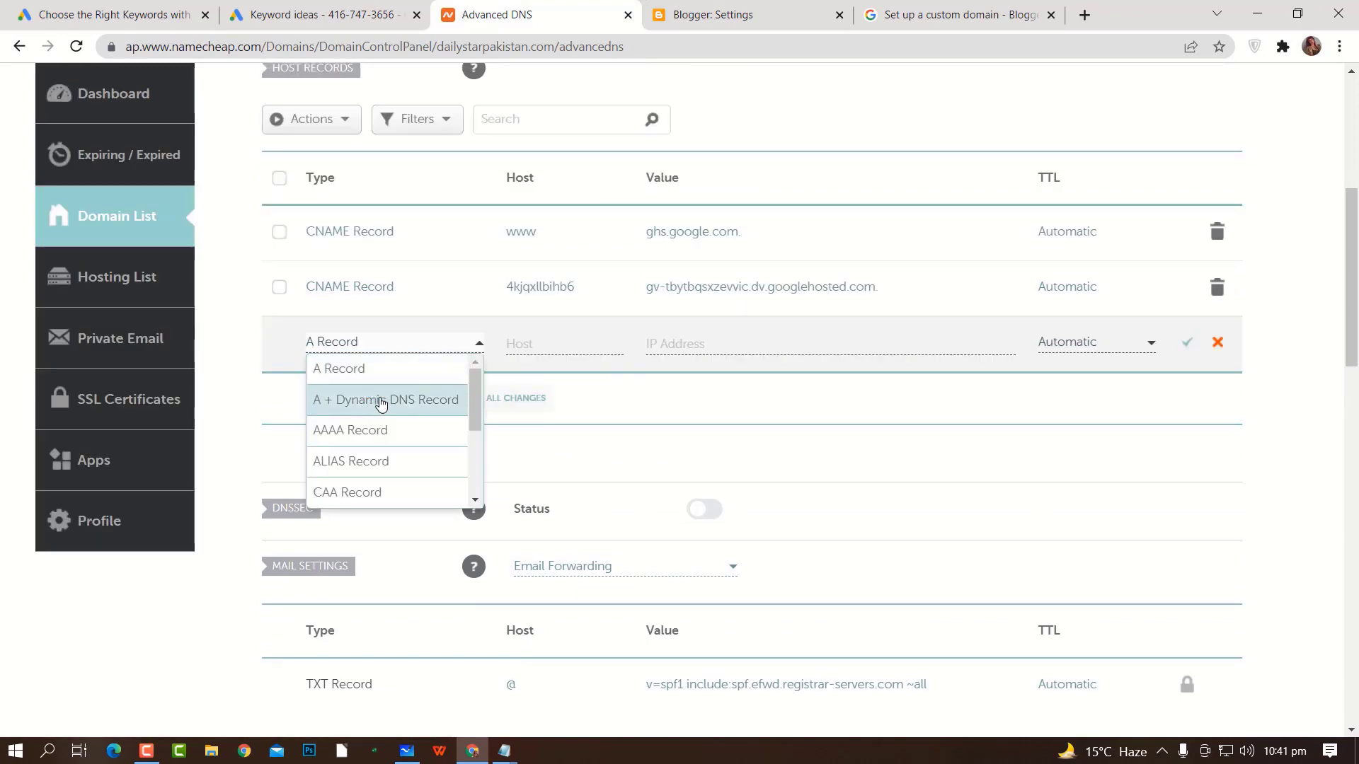
{"action": "left_click", "coordinate": [398, 370]}
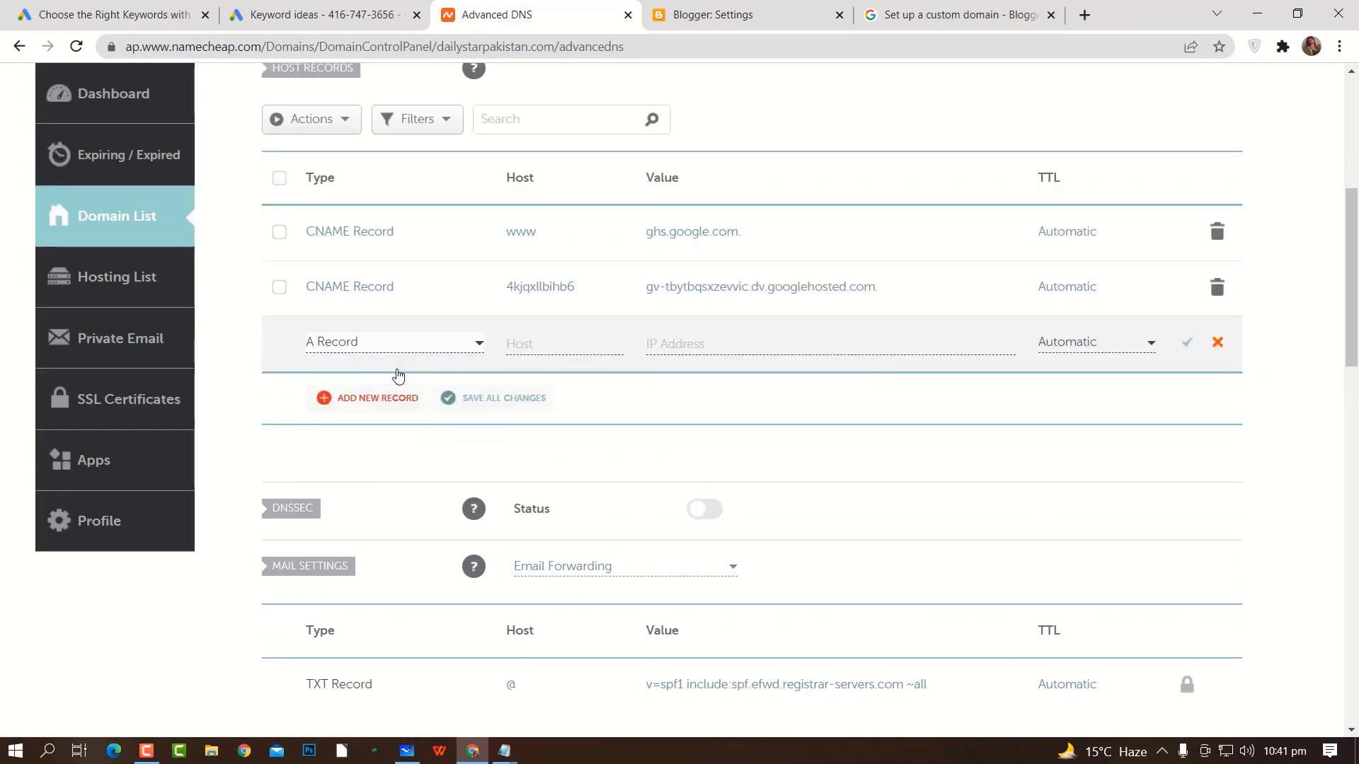
{"action": "left_click", "coordinate": [527, 343]}
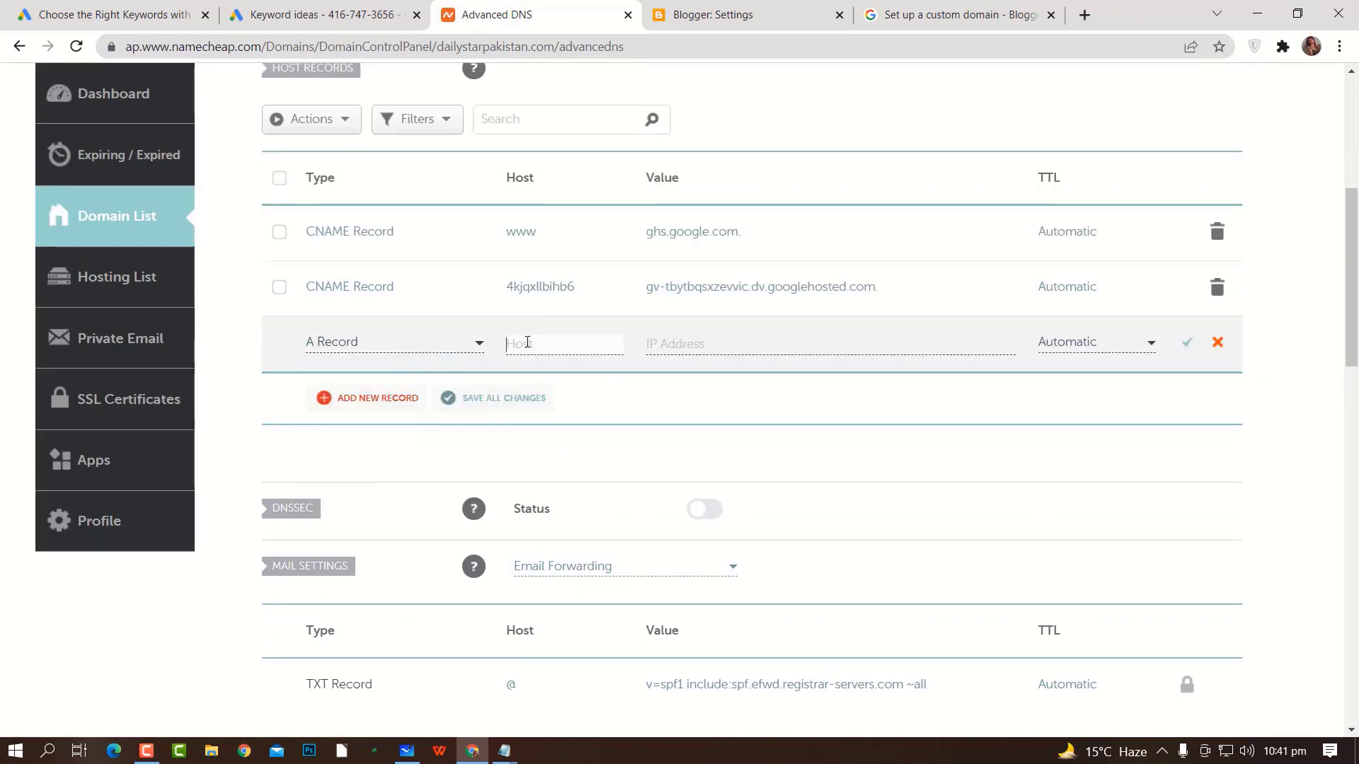
{"action": "key", "text": "ctrl+2"}
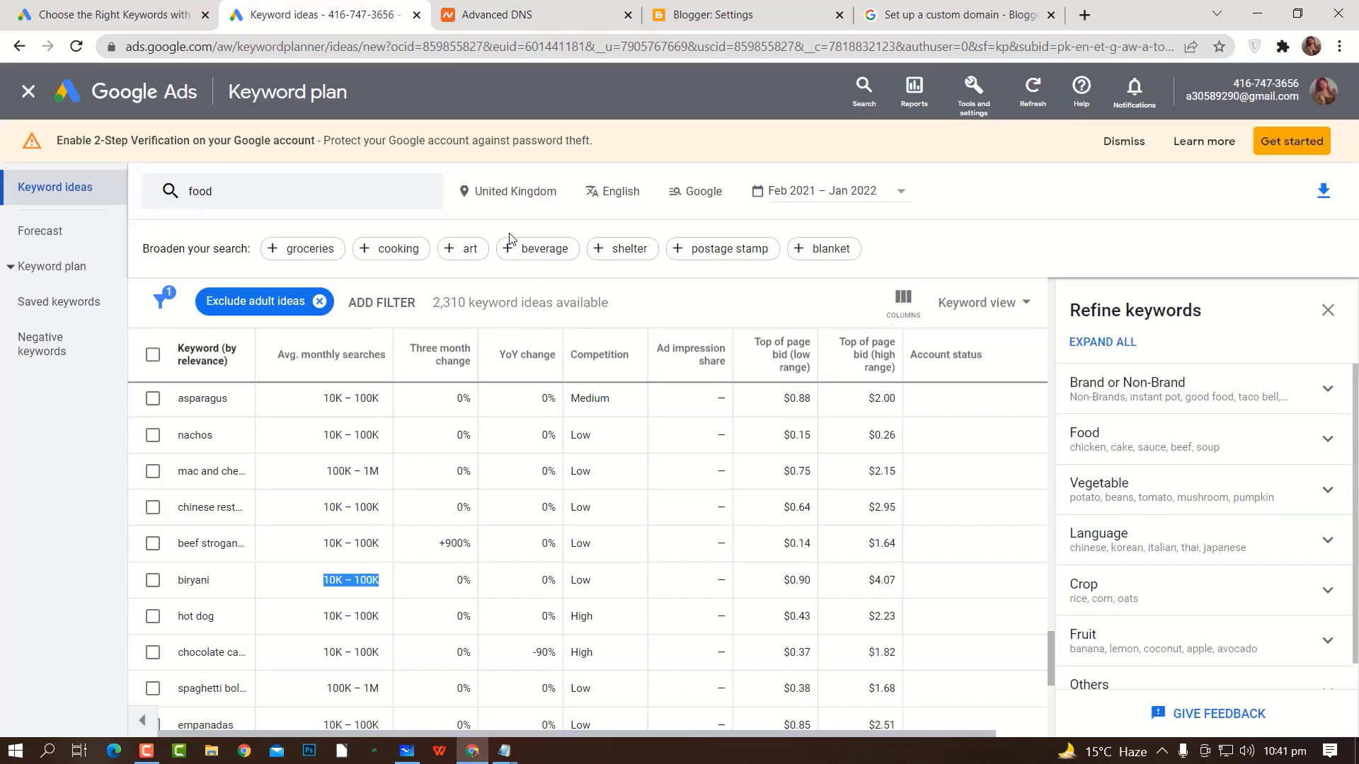
{"action": "left_click", "coordinate": [481, 16]}
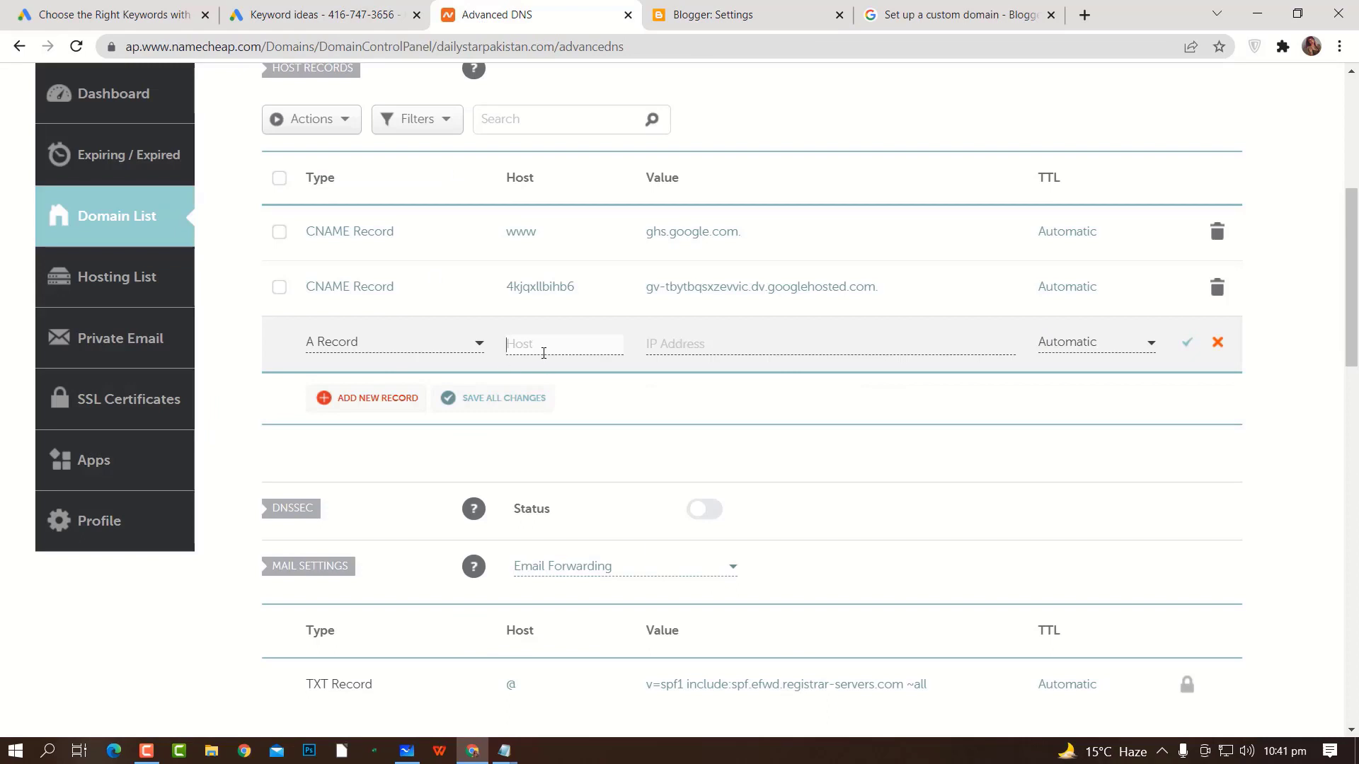
{"action": "type", "text": "@"}
{"action": "left_click", "coordinate": [689, 342]}
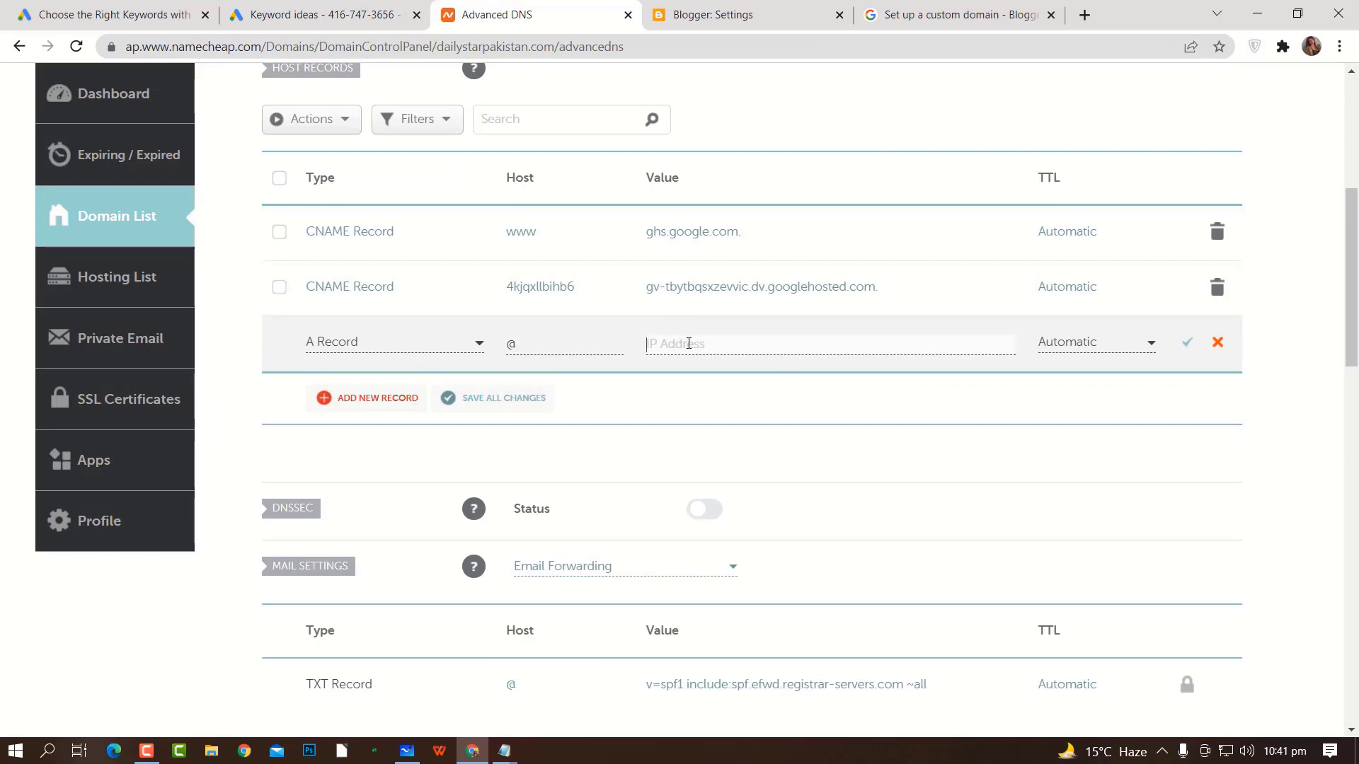
{"action": "right_click", "coordinate": [688, 342]}
{"action": "left_click", "coordinate": [762, 481]}
Copy 216.239.34.21 from the help page and save the first A record
{"action": "left_click", "coordinate": [970, 10]}
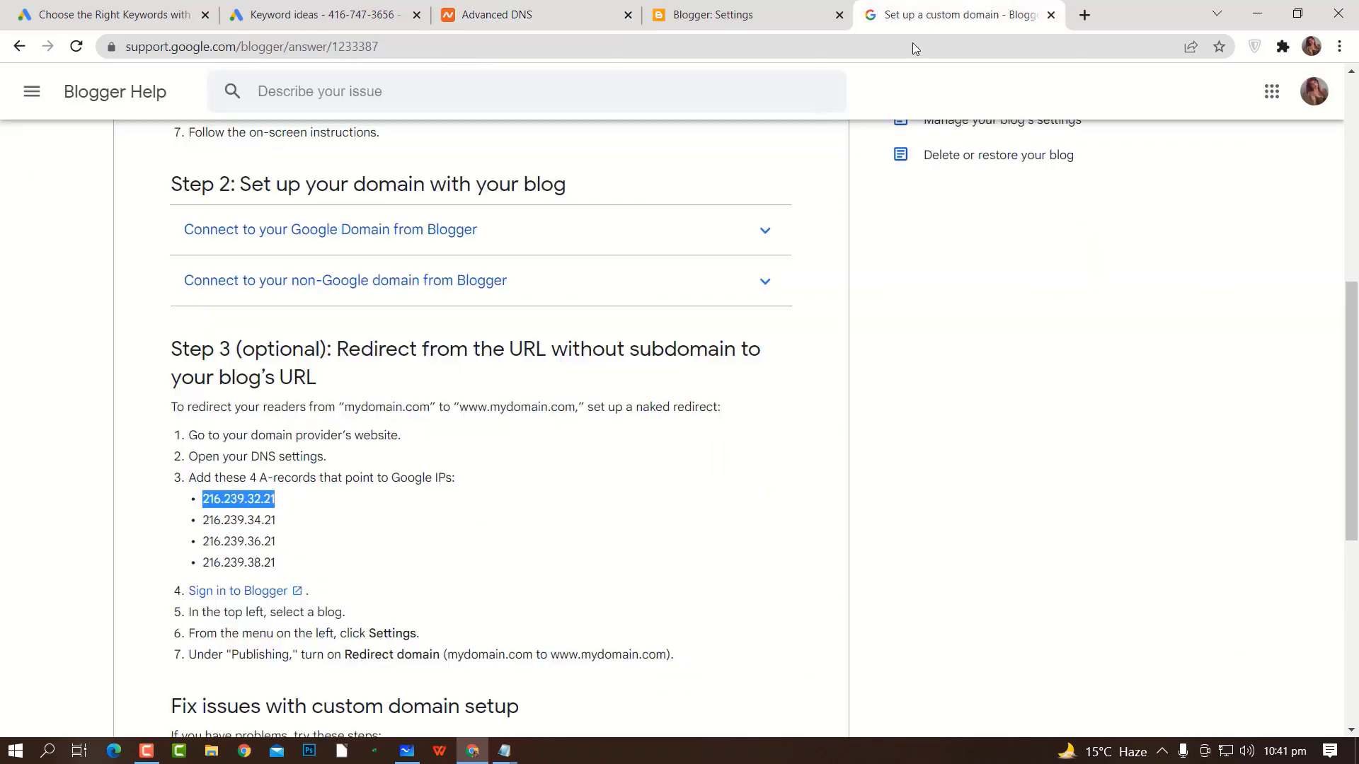
{"action": "double_click", "coordinate": [246, 520]}
{"action": "right_click", "coordinate": [246, 520]}
{"action": "left_click", "coordinate": [288, 537]}
{"action": "left_click_drag", "start_coordinate": [524, 10], "coordinate": [745, 12]}
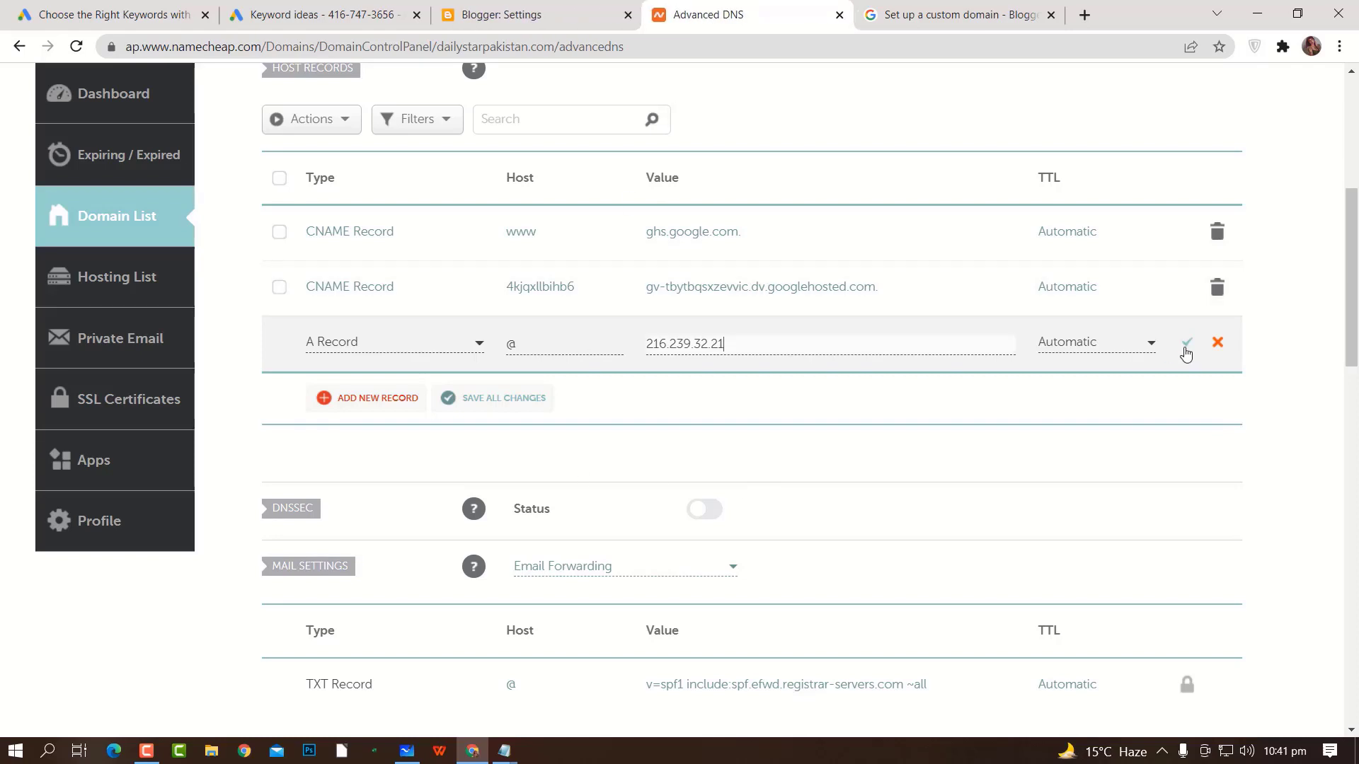
{"action": "left_click", "coordinate": [1185, 345]}
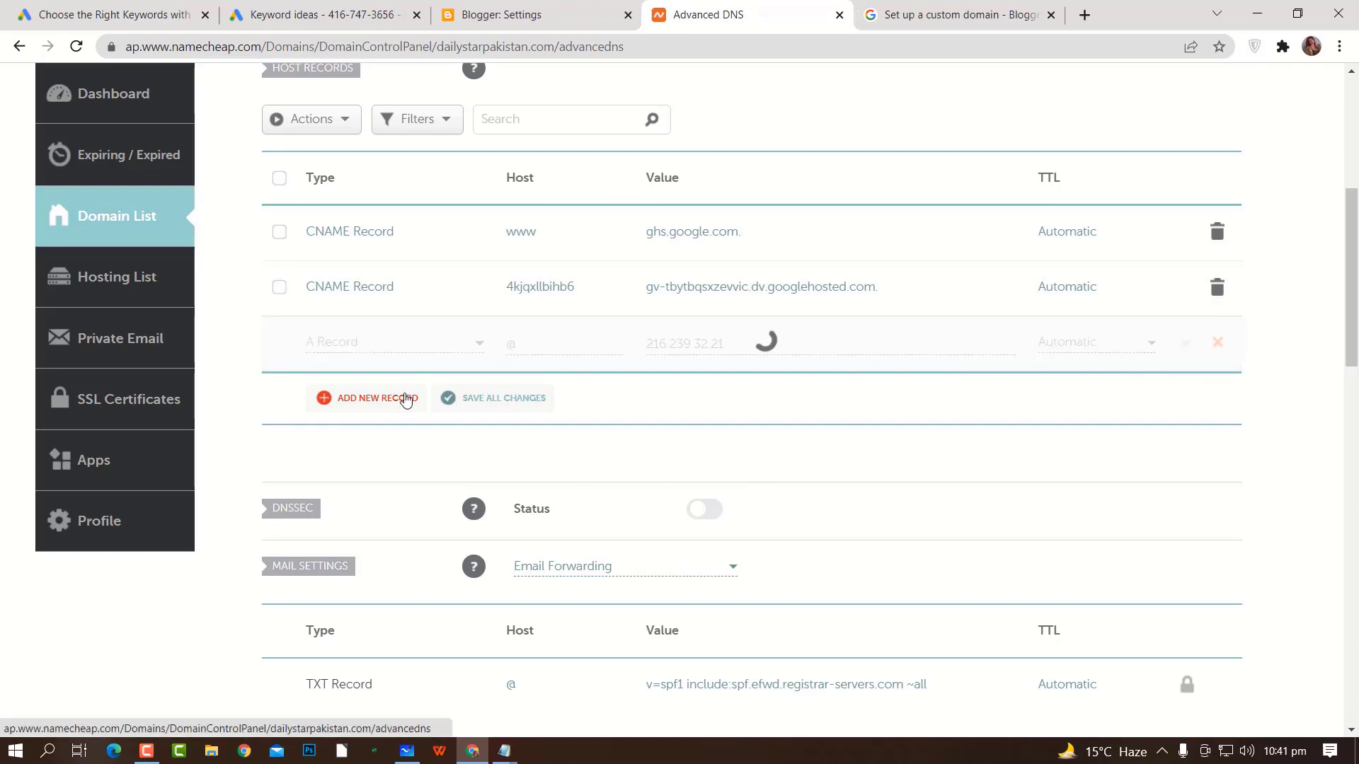
Add a second A record with host @ and IP 216.239.34.21
{"action": "left_click", "coordinate": [362, 402]}
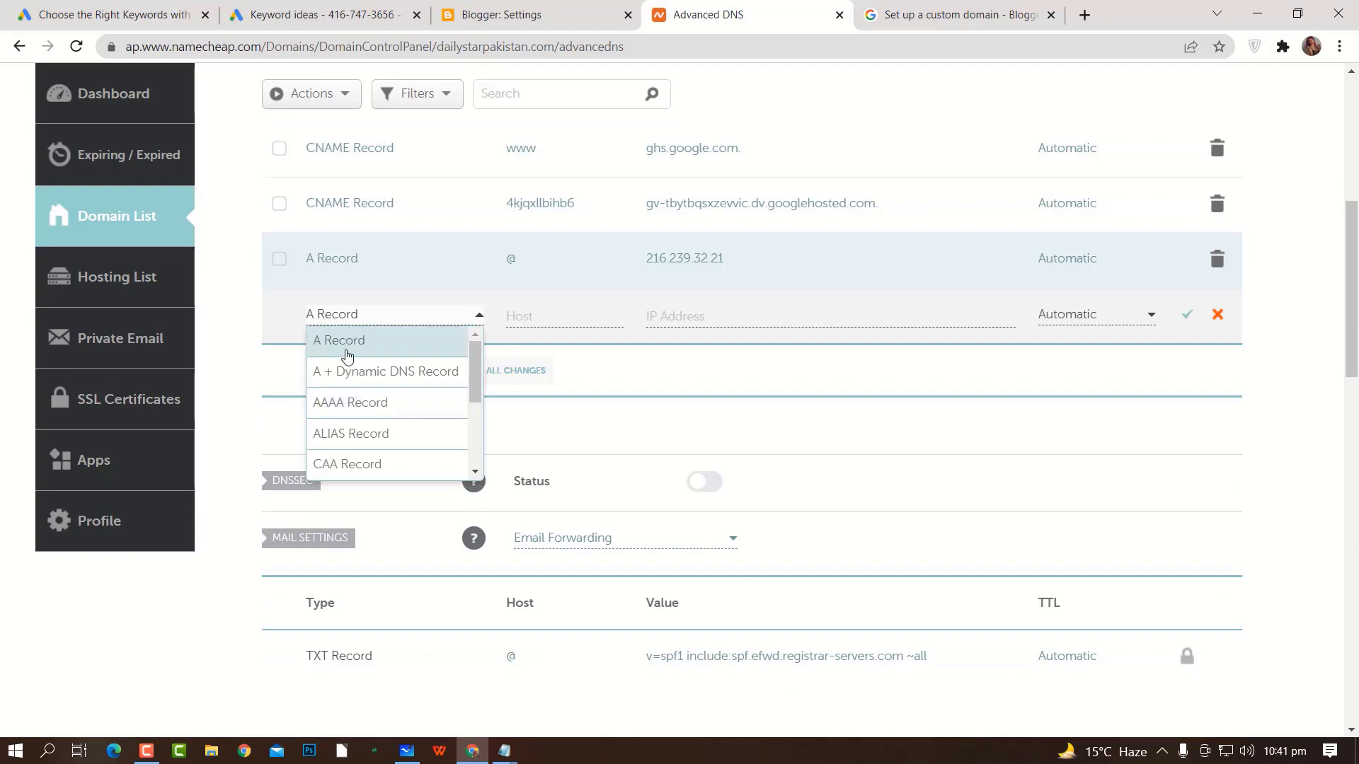
{"action": "left_click", "coordinate": [349, 345]}
{"action": "left_click", "coordinate": [528, 317]}
{"action": "type", "text": "@"}
{"action": "left_click", "coordinate": [647, 320]}
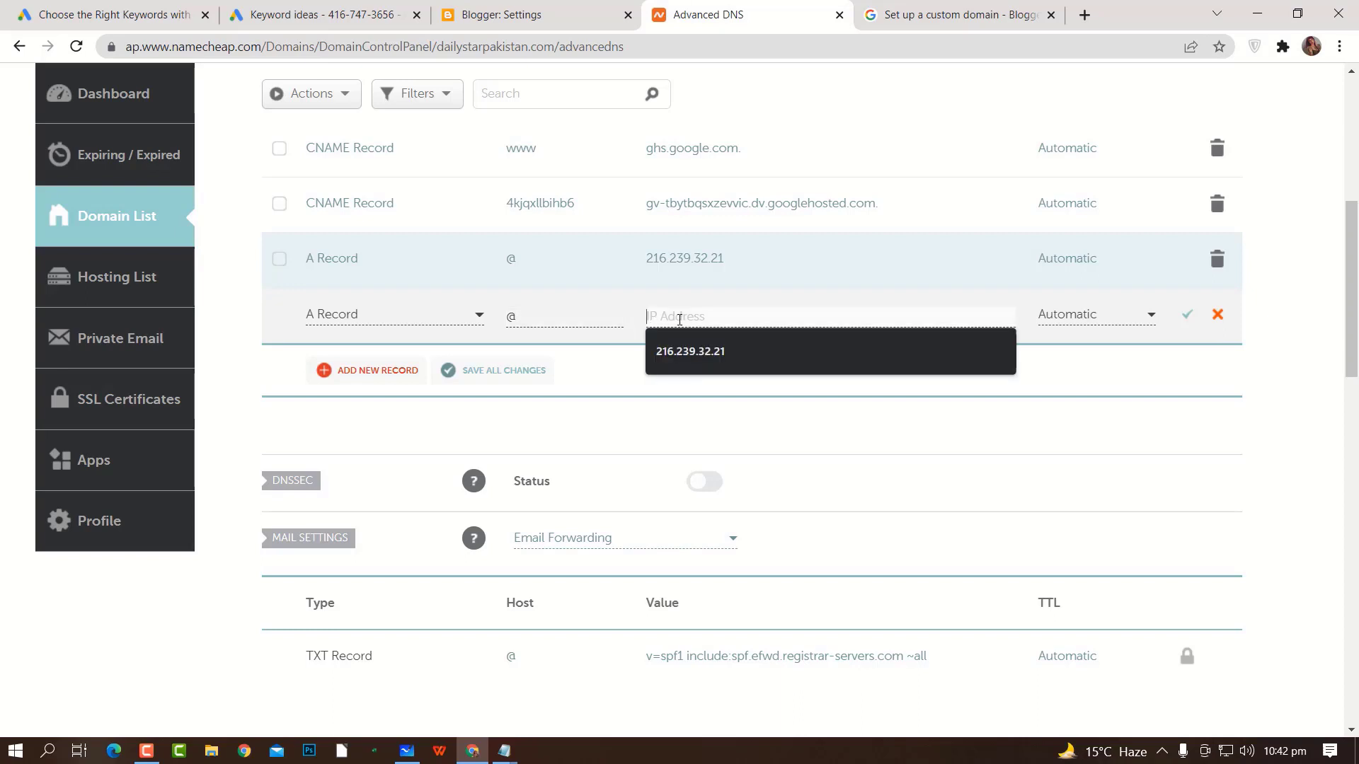
{"action": "right_click", "coordinate": [677, 320]}
{"action": "left_click", "coordinate": [740, 465]}
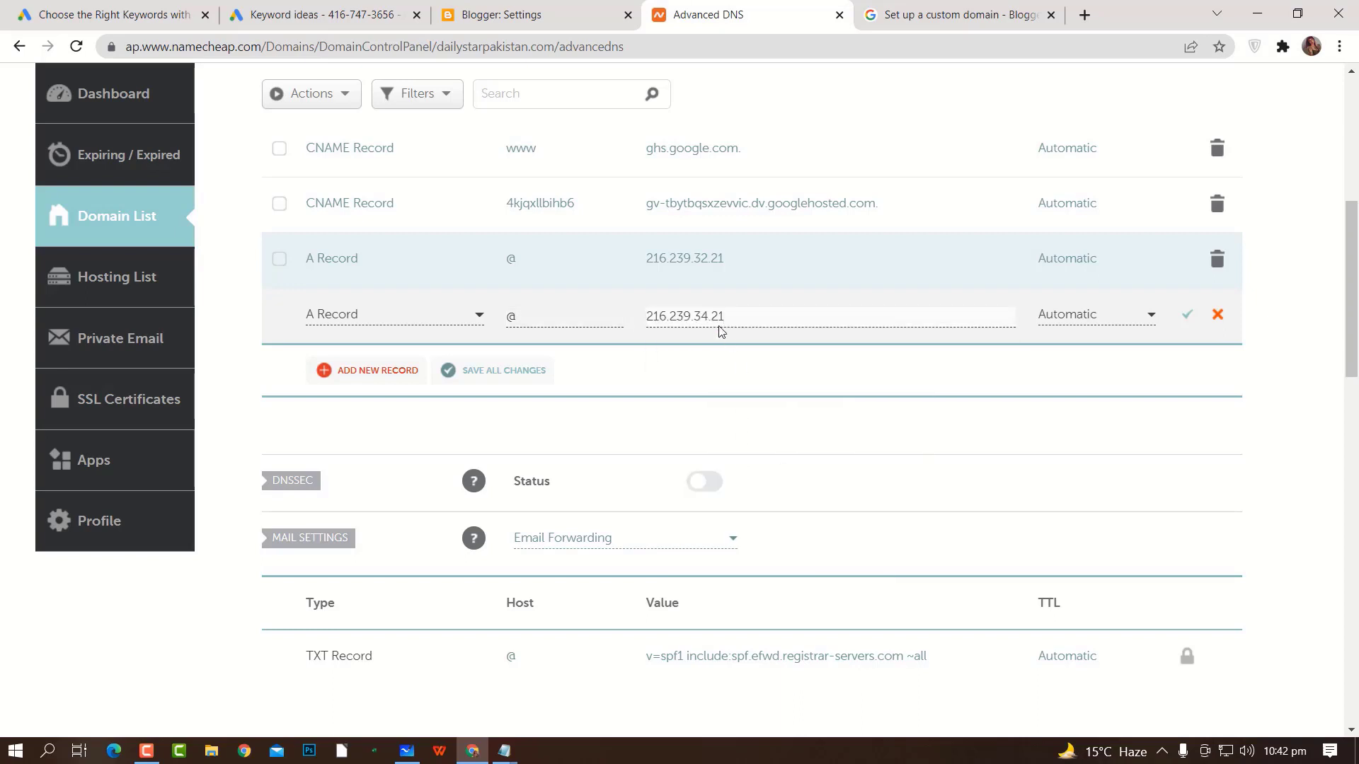
Copy 216.239.36.21 from the help page and save the second A record
{"action": "left_click", "coordinate": [955, 15]}
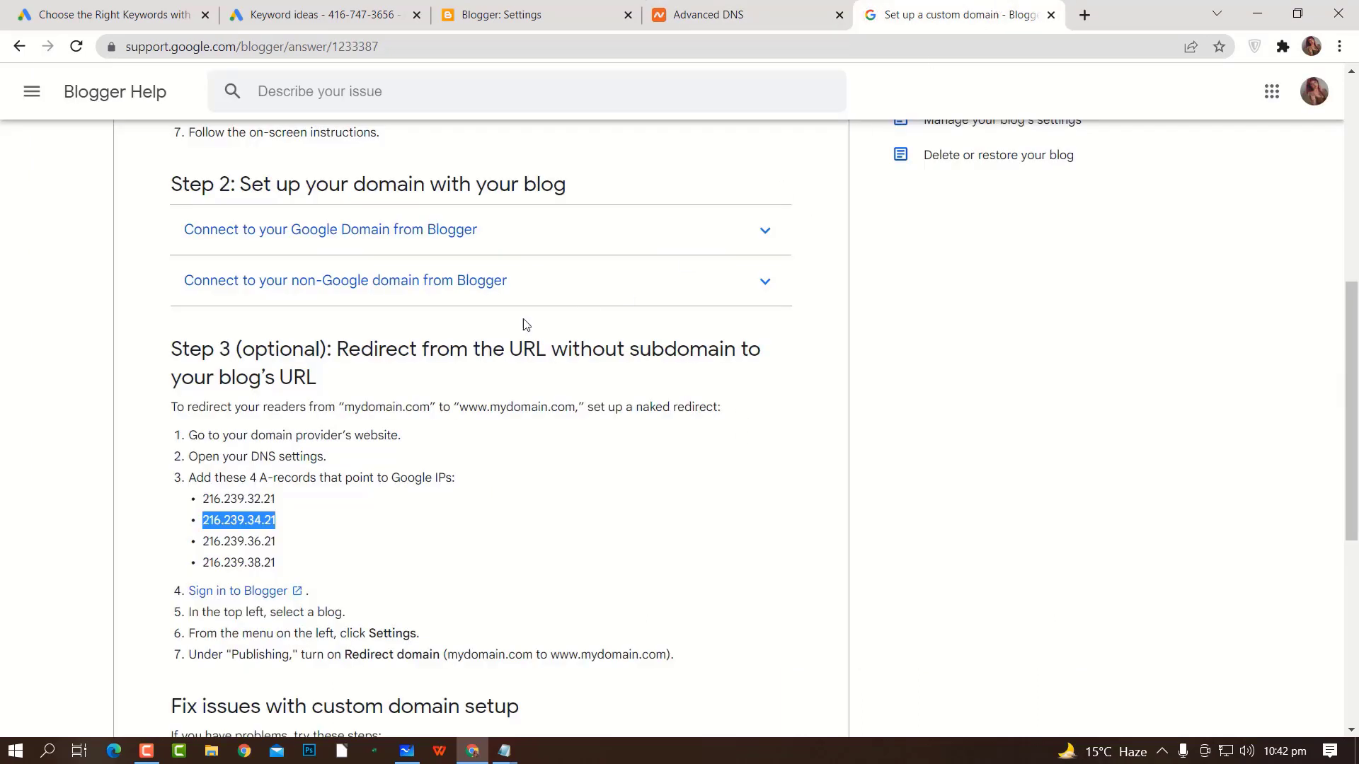
{"action": "double_click", "coordinate": [251, 540]}
{"action": "right_click", "coordinate": [249, 541]}
{"action": "left_click", "coordinate": [286, 555]}
{"action": "left_click", "coordinate": [746, 15]}
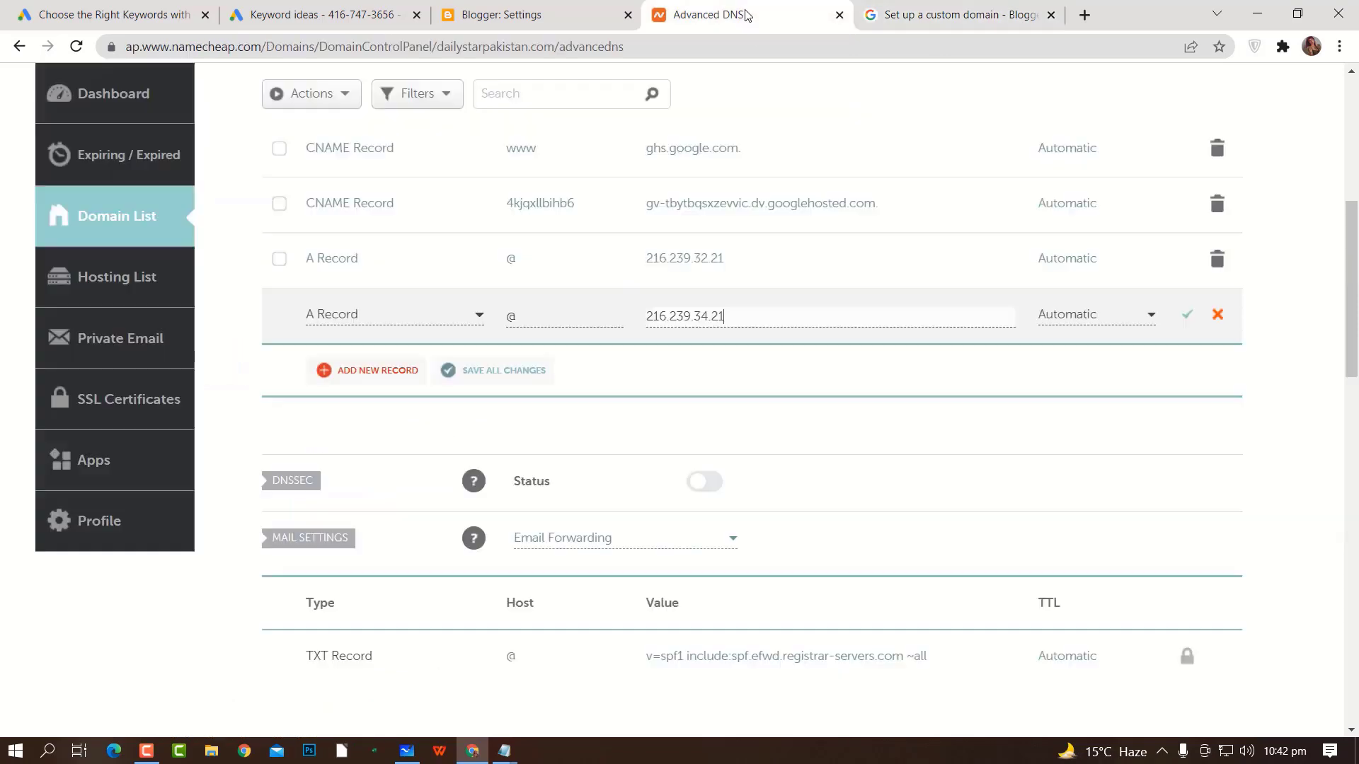
{"action": "left_click", "coordinate": [1185, 314]}
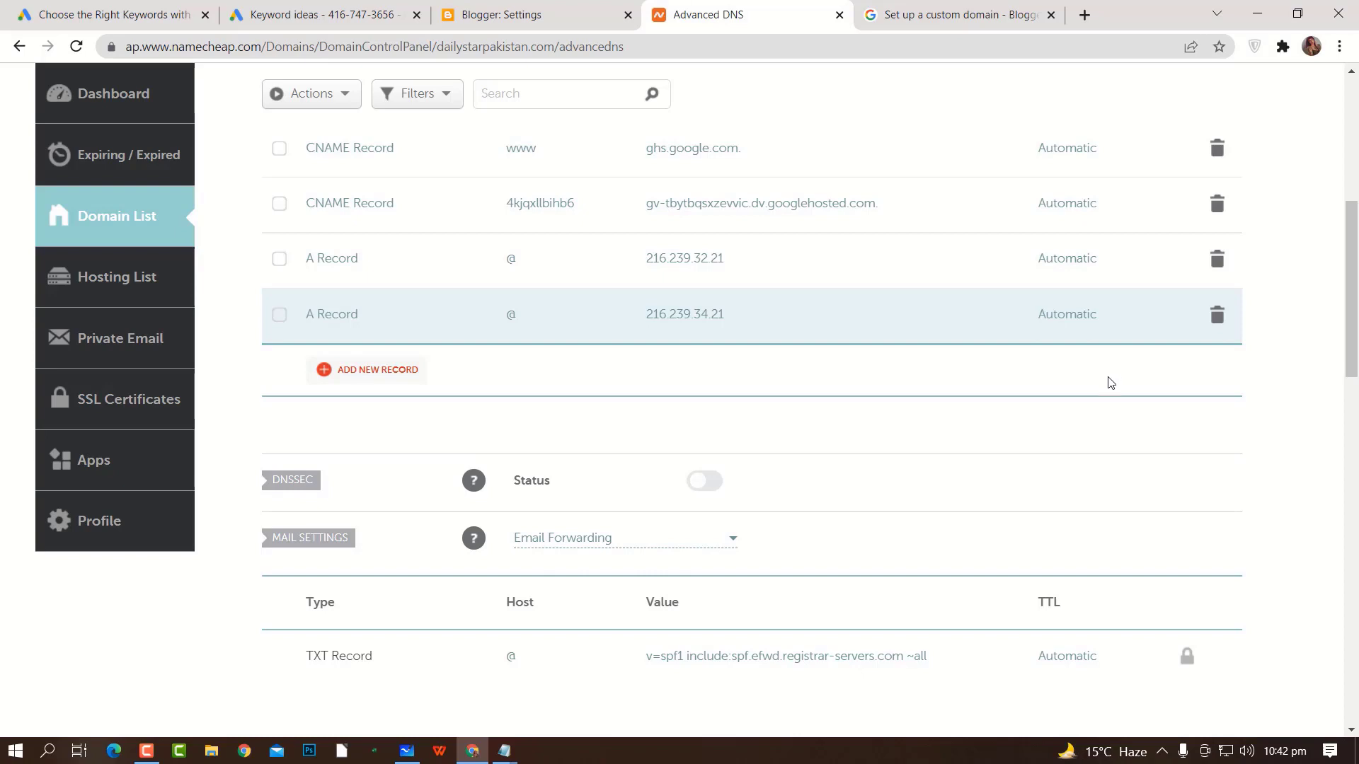
Add a third A record with host @ and IP 216.239.36.21
{"action": "left_click", "coordinate": [358, 370]}
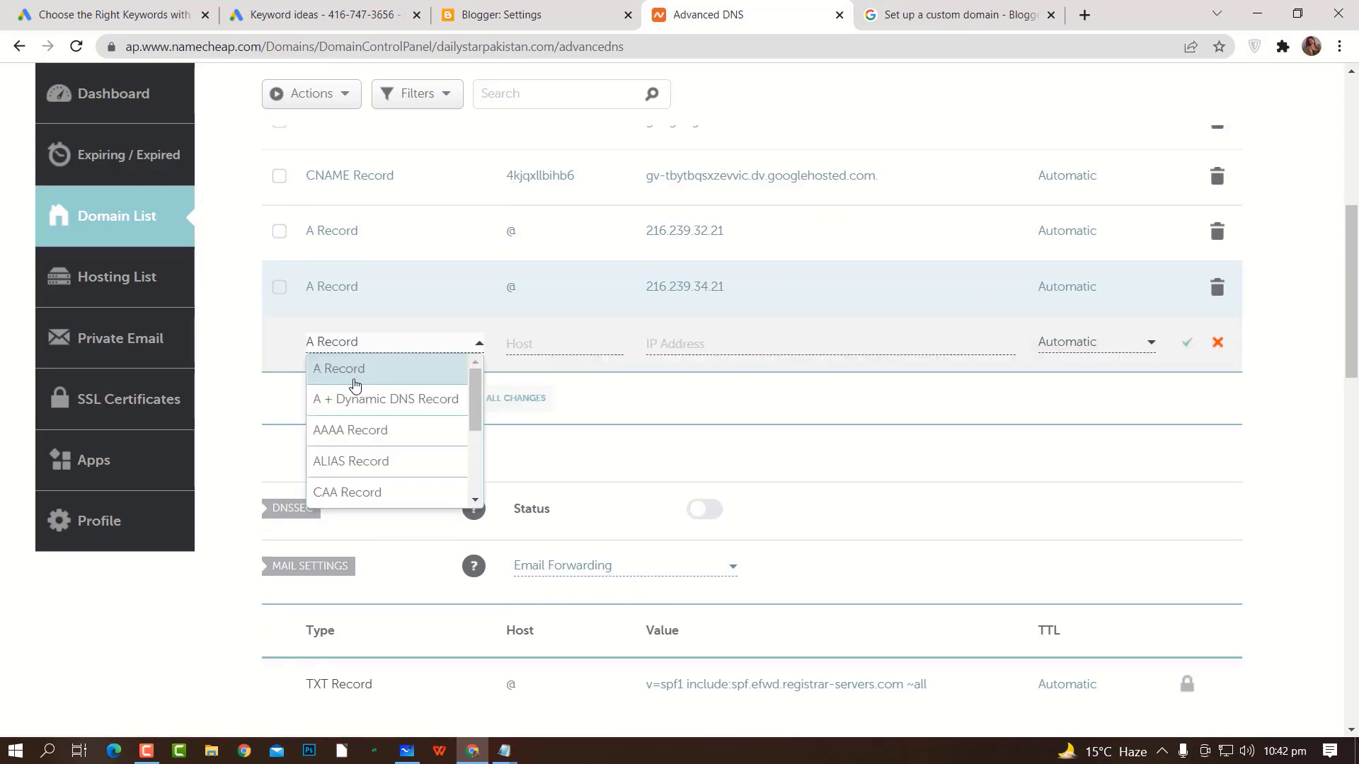
{"action": "left_click", "coordinate": [359, 383]}
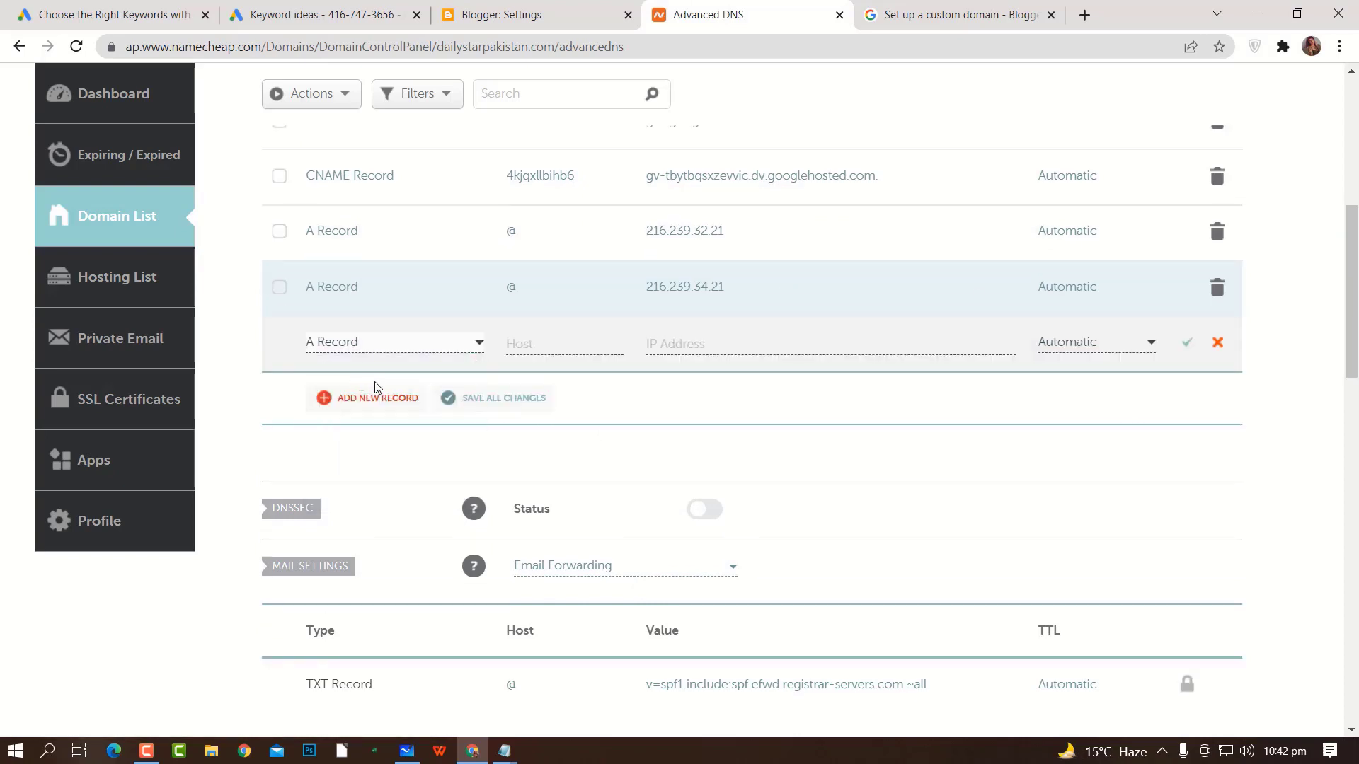
{"action": "left_click", "coordinate": [906, 15]}
{"action": "right_click", "coordinate": [251, 545]}
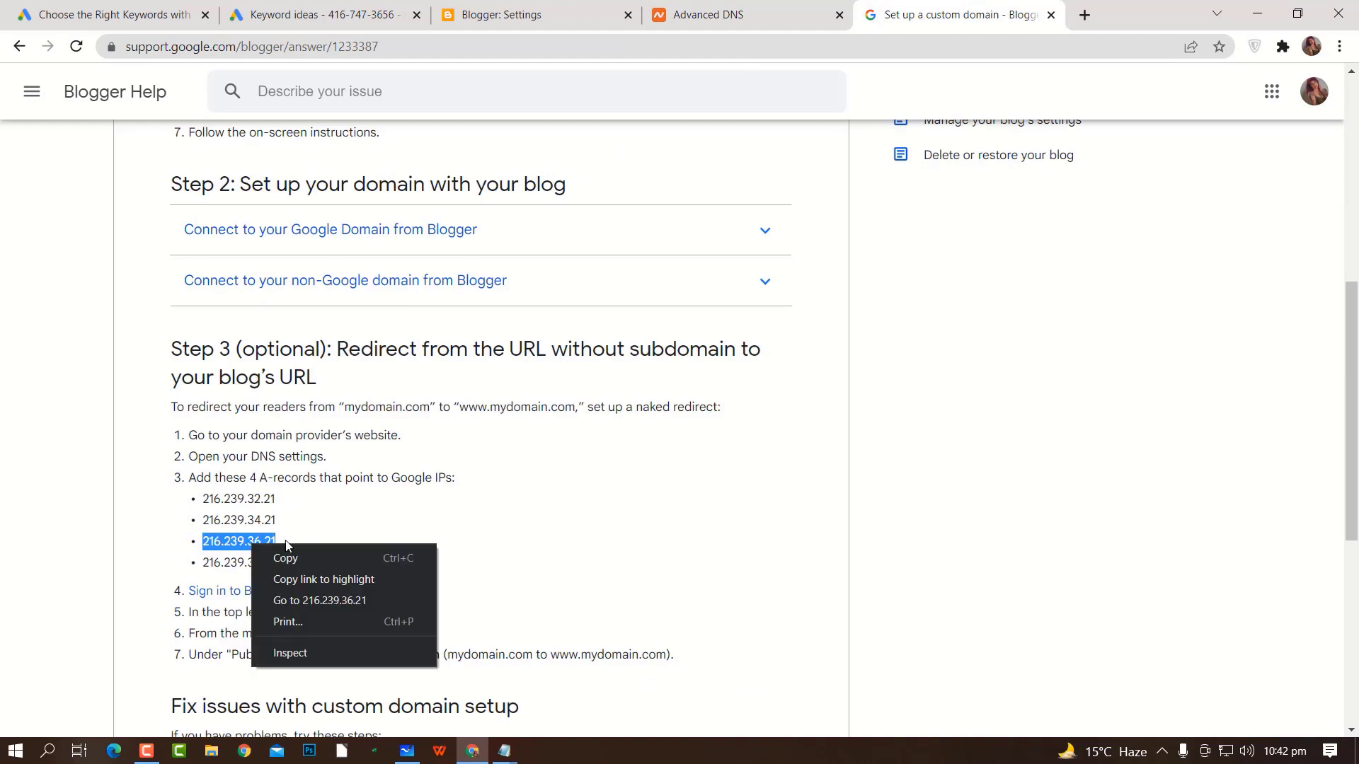
{"action": "left_click", "coordinate": [287, 558]}
{"action": "left_click", "coordinate": [708, 15]}
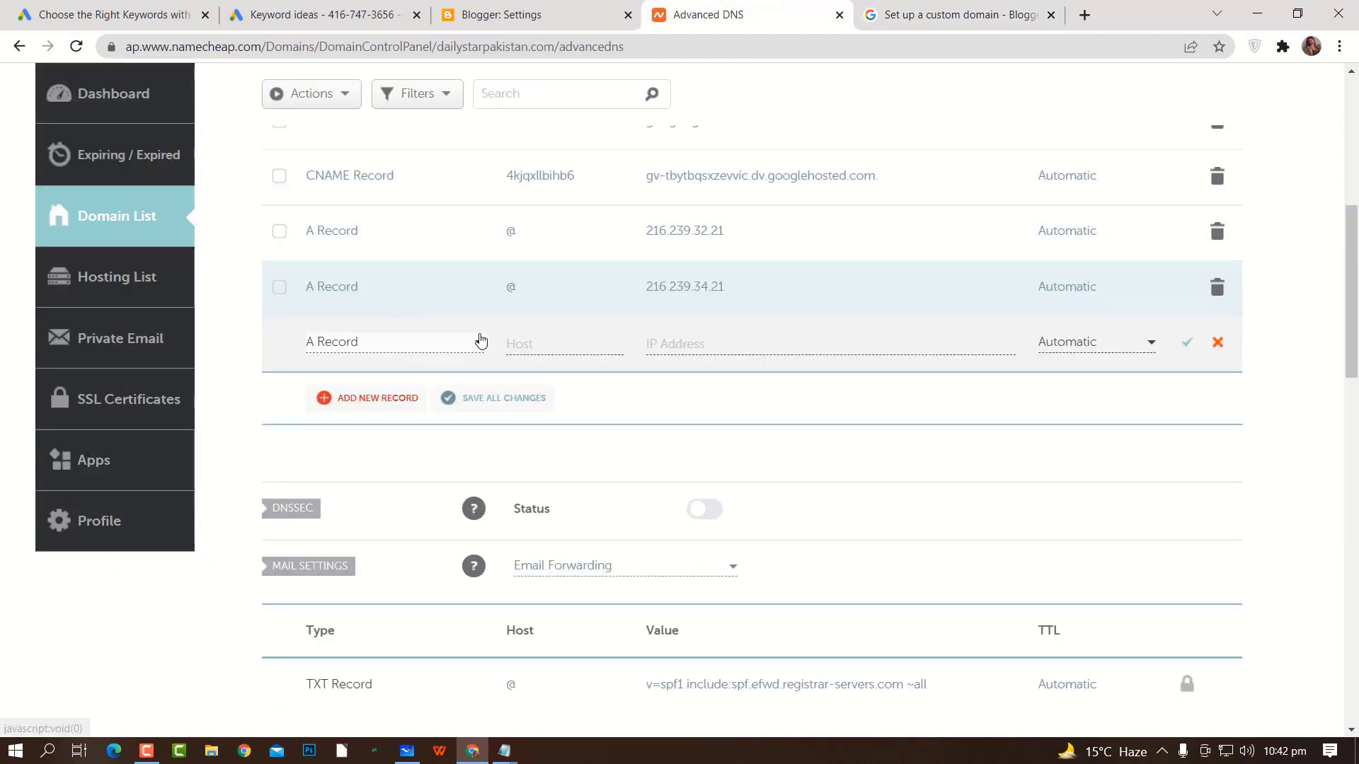
{"action": "left_click", "coordinate": [541, 345]}
{"action": "type", "text": "@"}
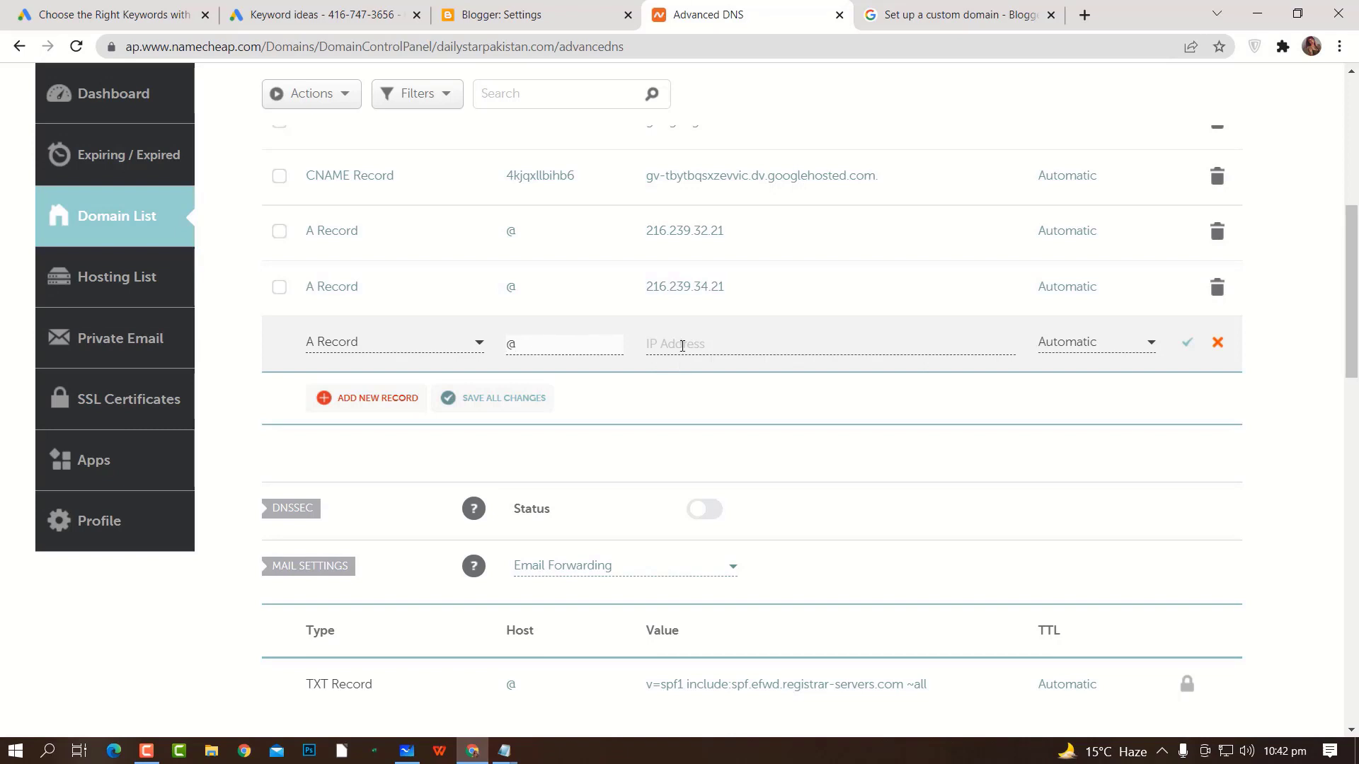
{"action": "right_click", "coordinate": [680, 357]}
{"action": "left_click", "coordinate": [749, 484]}
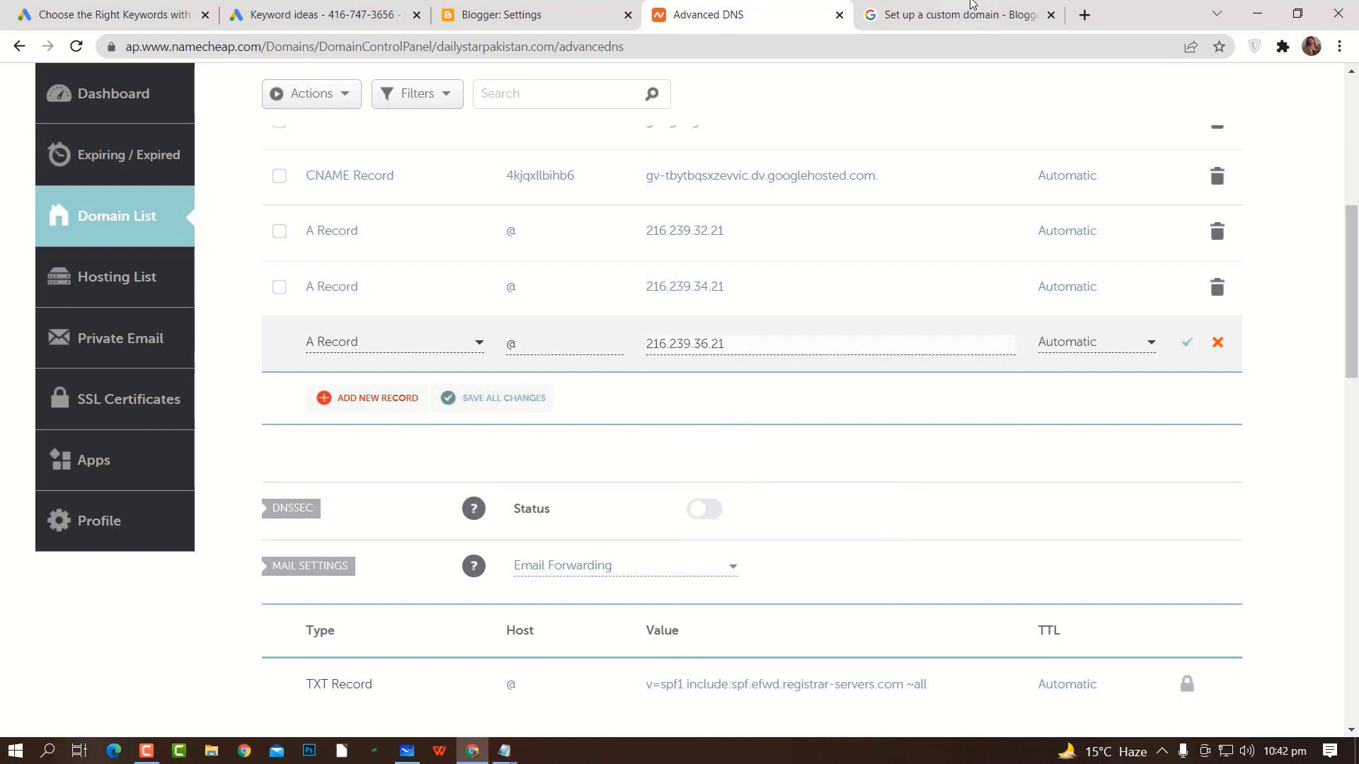
Copy 216.239.38.21 from the help page and save the third A record
{"action": "left_click", "coordinate": [972, 4]}
{"action": "double_click", "coordinate": [238, 563]}
{"action": "right_click", "coordinate": [235, 564]}
{"action": "left_click", "coordinate": [278, 578]}
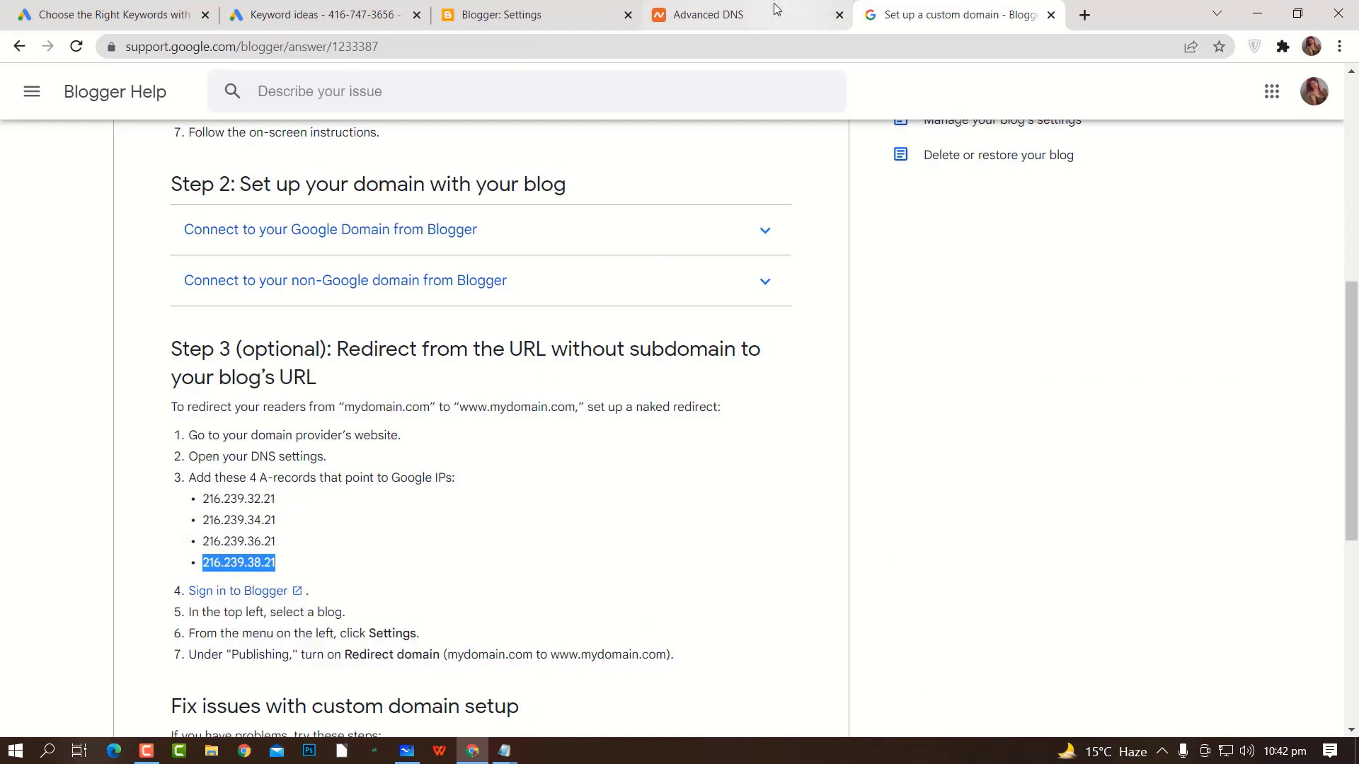
{"action": "left_click", "coordinate": [792, 15]}
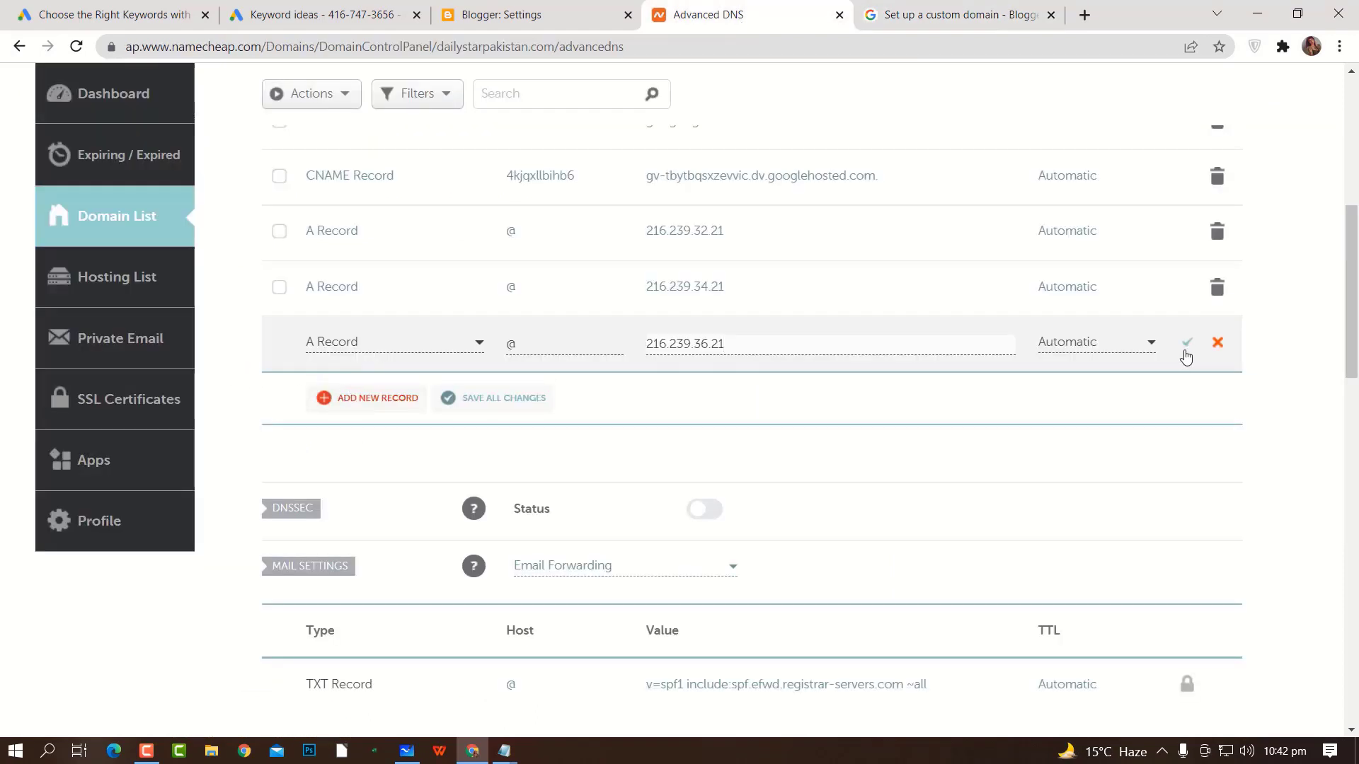
{"action": "left_click", "coordinate": [1187, 341]}
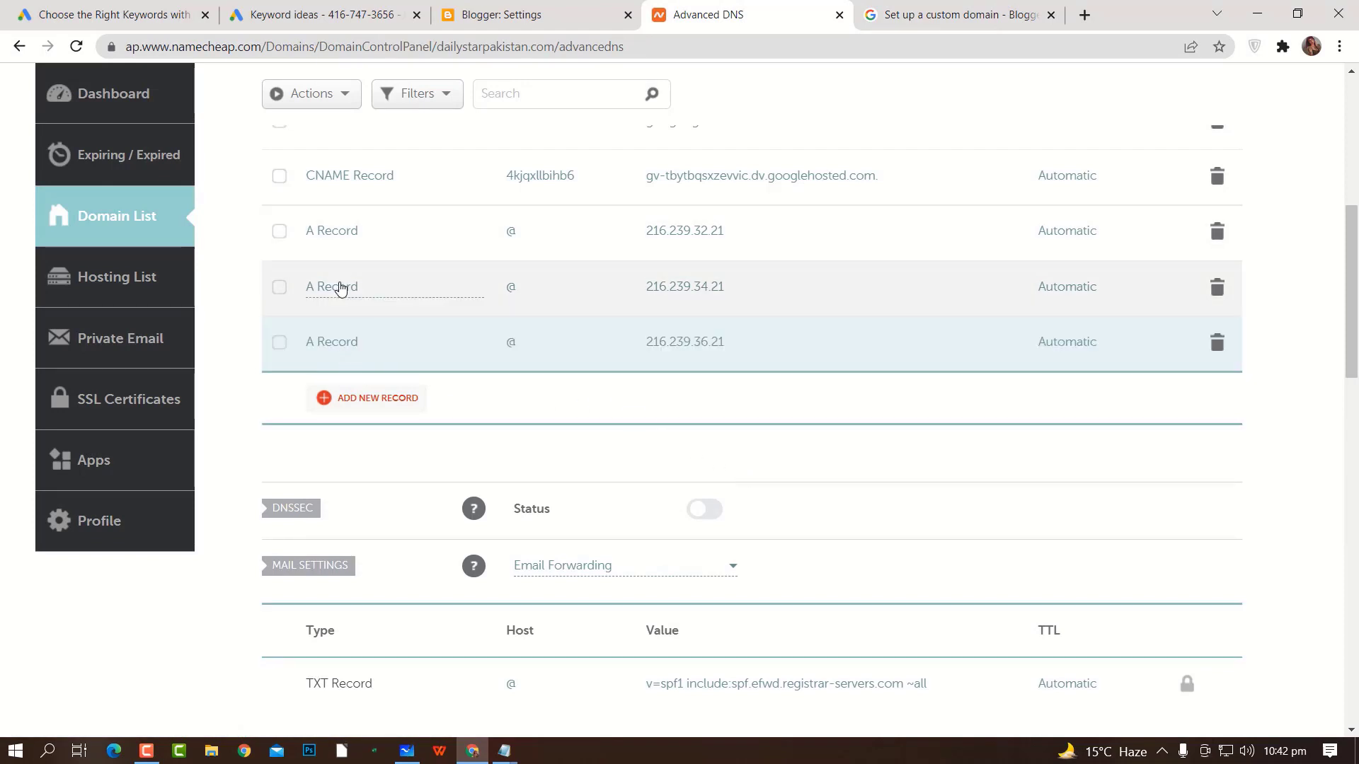
Add and save a fourth A record with host @ pointing to 216.239.38.21
{"action": "left_click", "coordinate": [376, 404]}
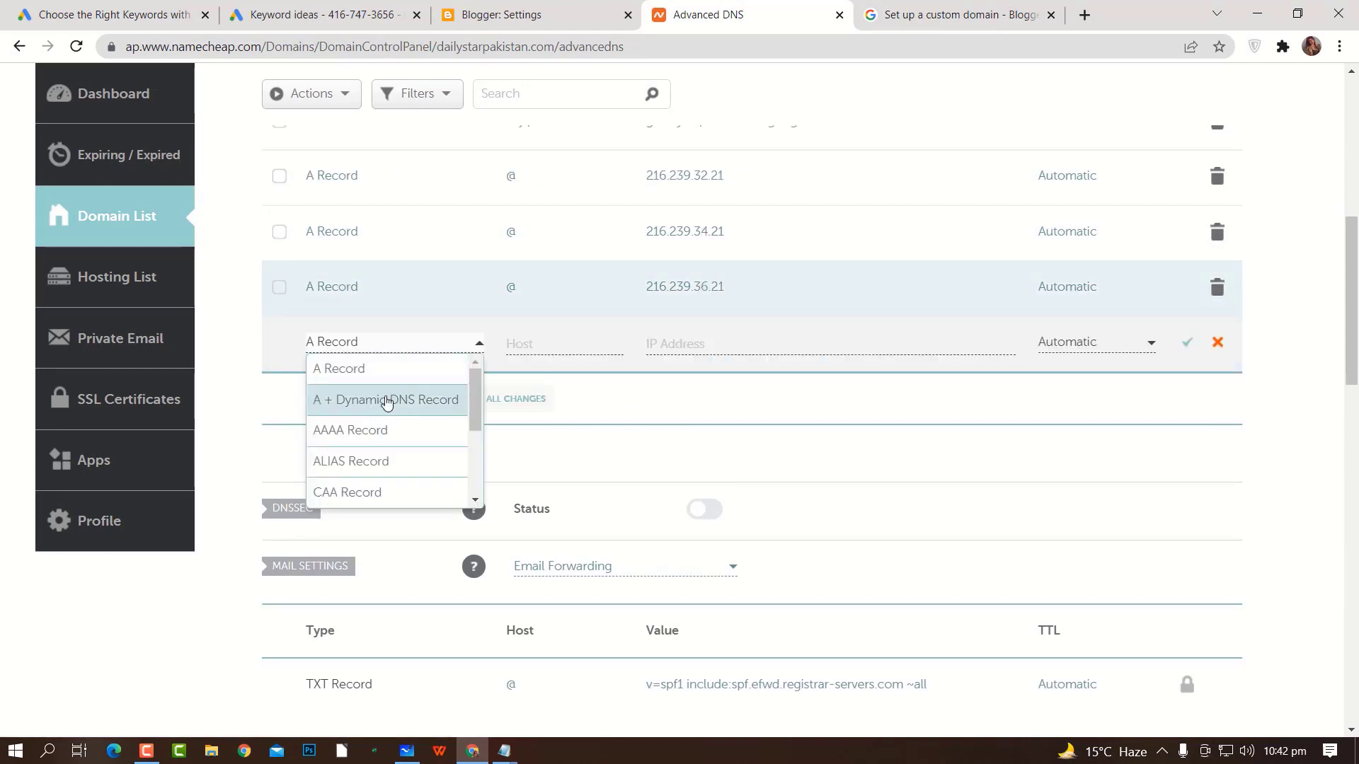
{"action": "left_click", "coordinate": [346, 367]}
{"action": "left_click", "coordinate": [570, 344]}
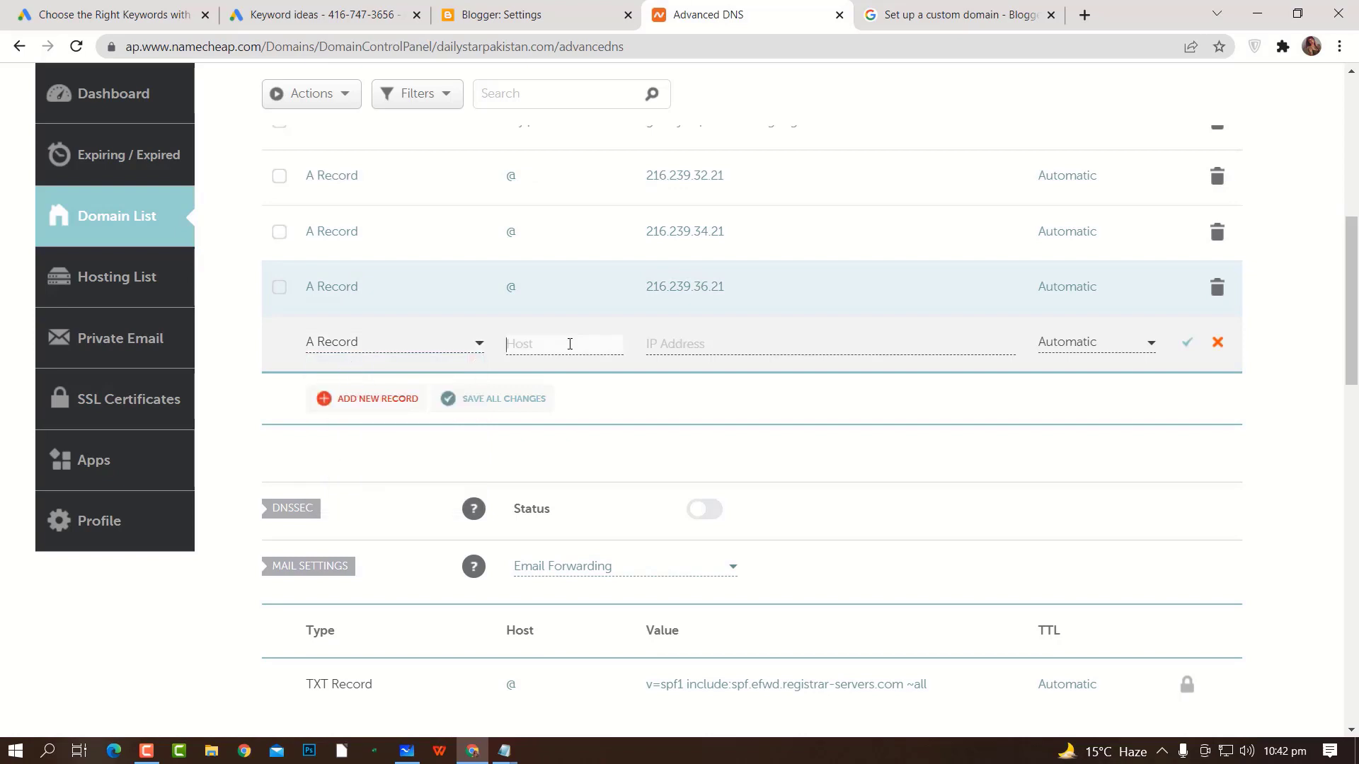
{"action": "type", "text": "@"}
{"action": "left_click", "coordinate": [658, 348]}
{"action": "right_click", "coordinate": [666, 347]}
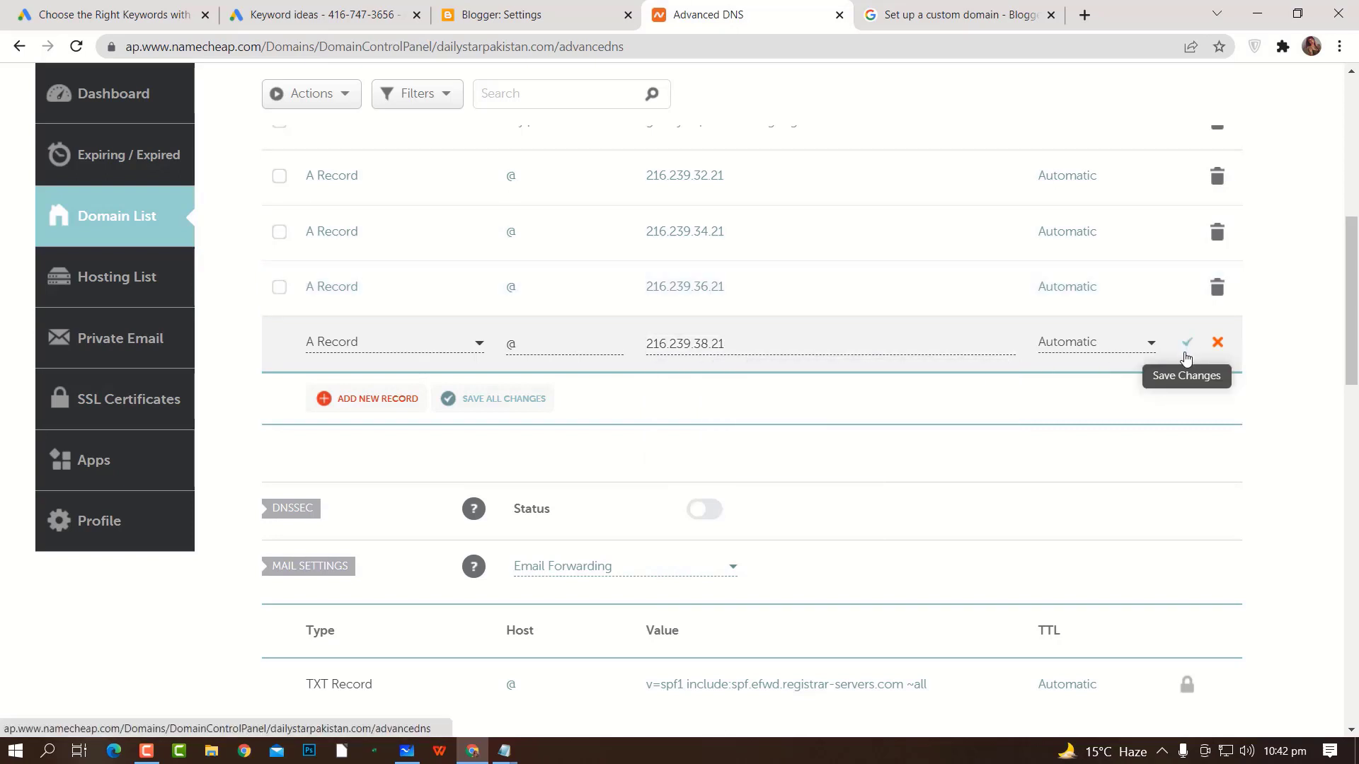
{"action": "left_click", "coordinate": [1186, 342]}
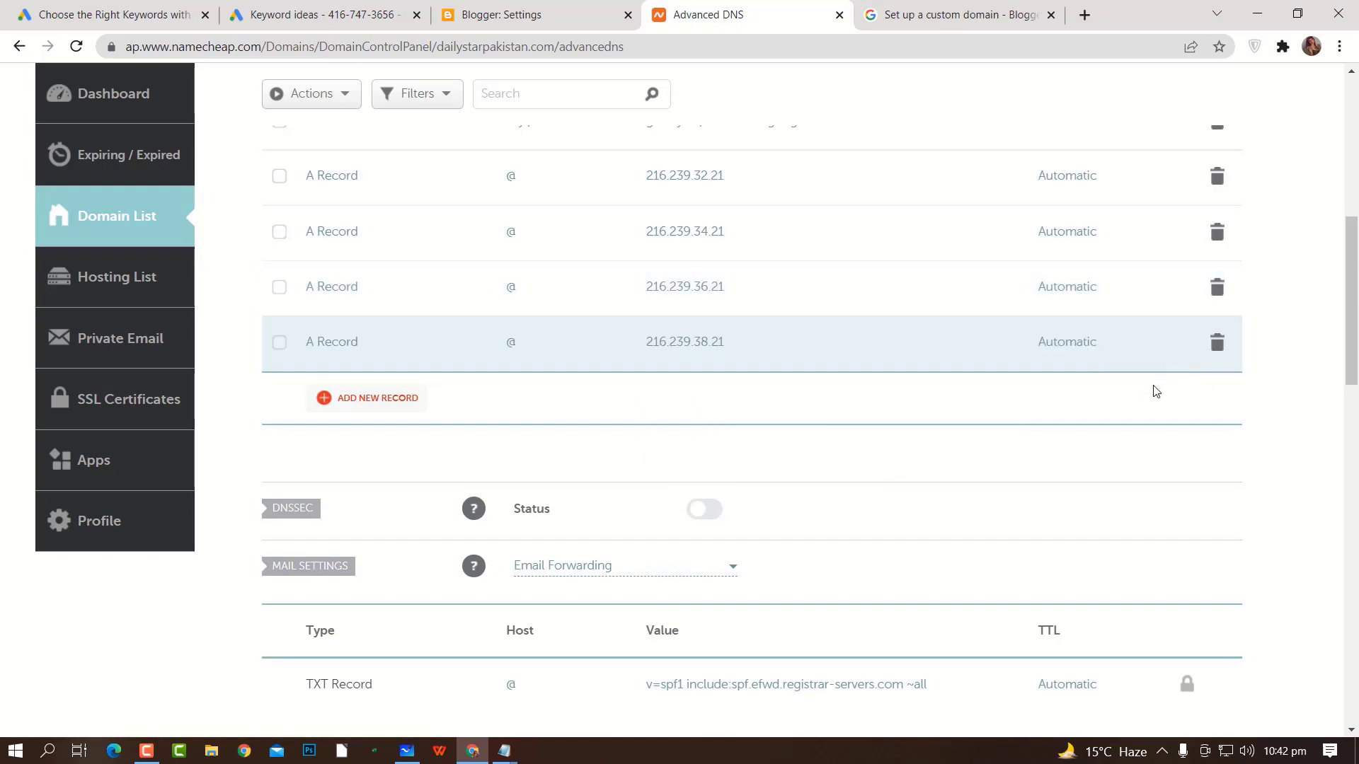
{"action": "scroll", "coordinate": [963, 422], "scroll_direction": "up", "scroll_amount": 7}
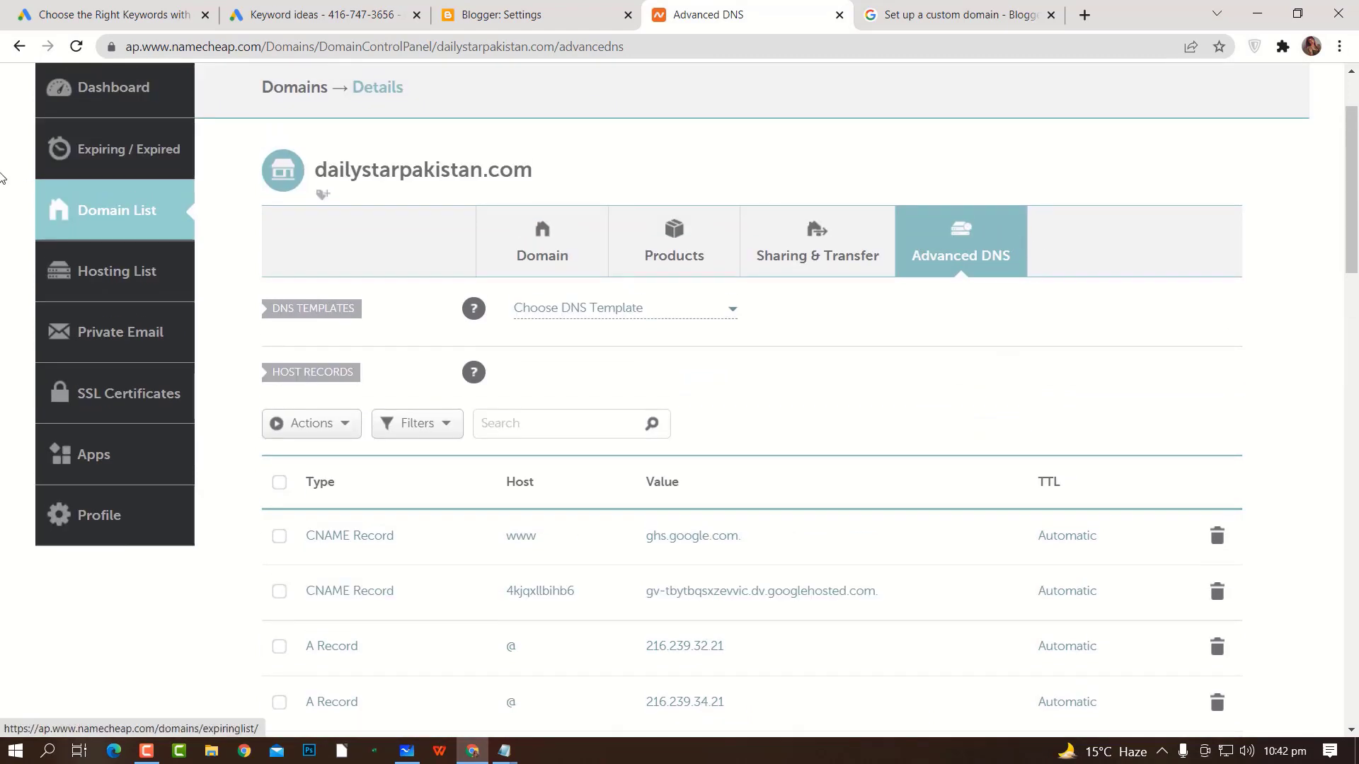
Reload dailystarpakistan.com's Advanced DNS from the Domain List to confirm the A records, then return to Blogger
{"action": "left_click", "coordinate": [84, 271]}
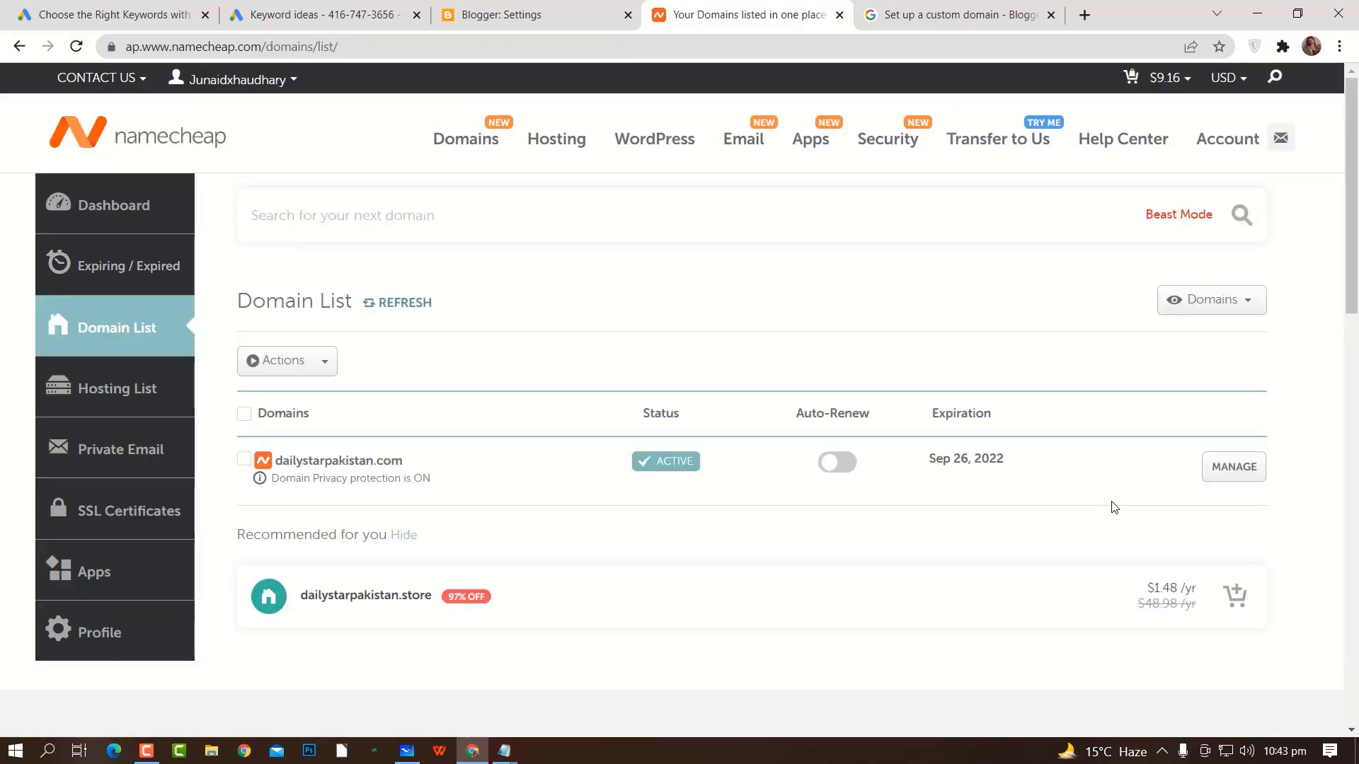
{"action": "left_click", "coordinate": [1234, 467]}
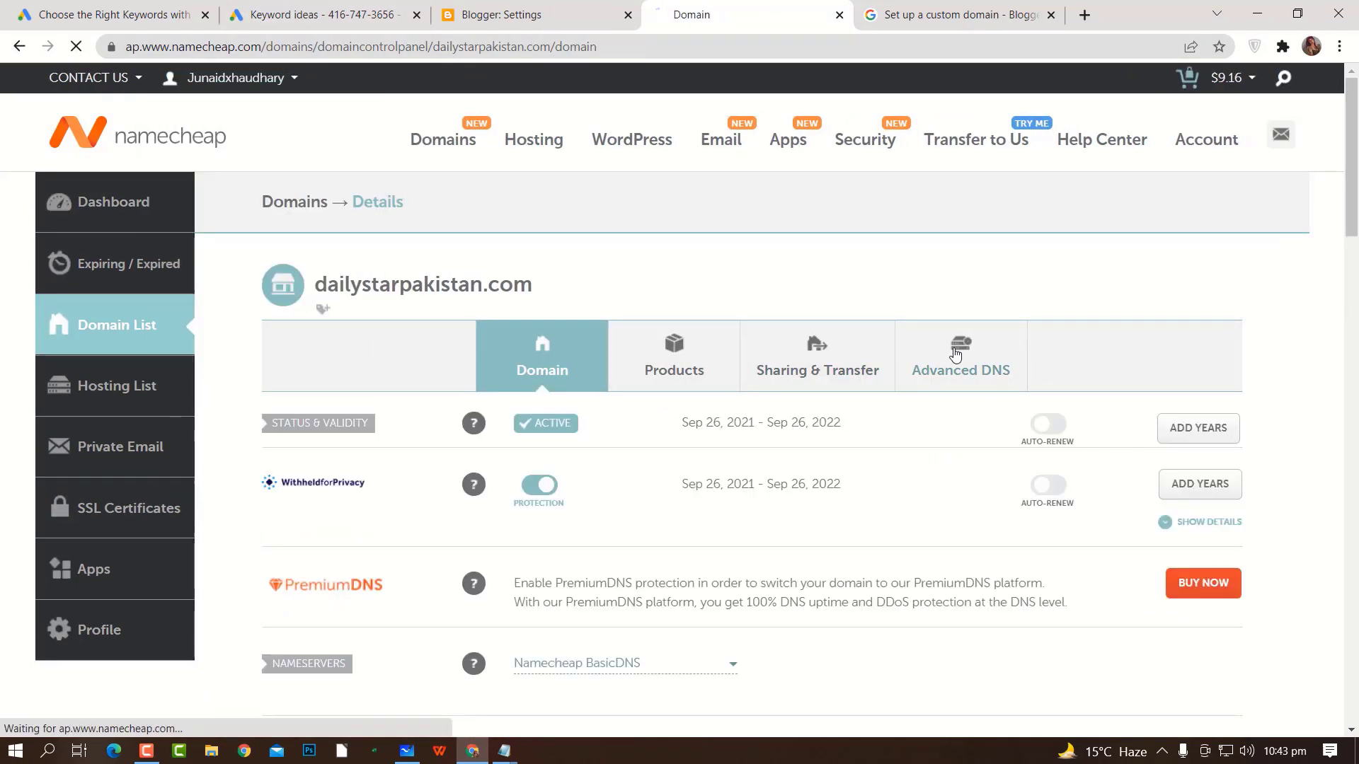
{"action": "left_click", "coordinate": [956, 353]}
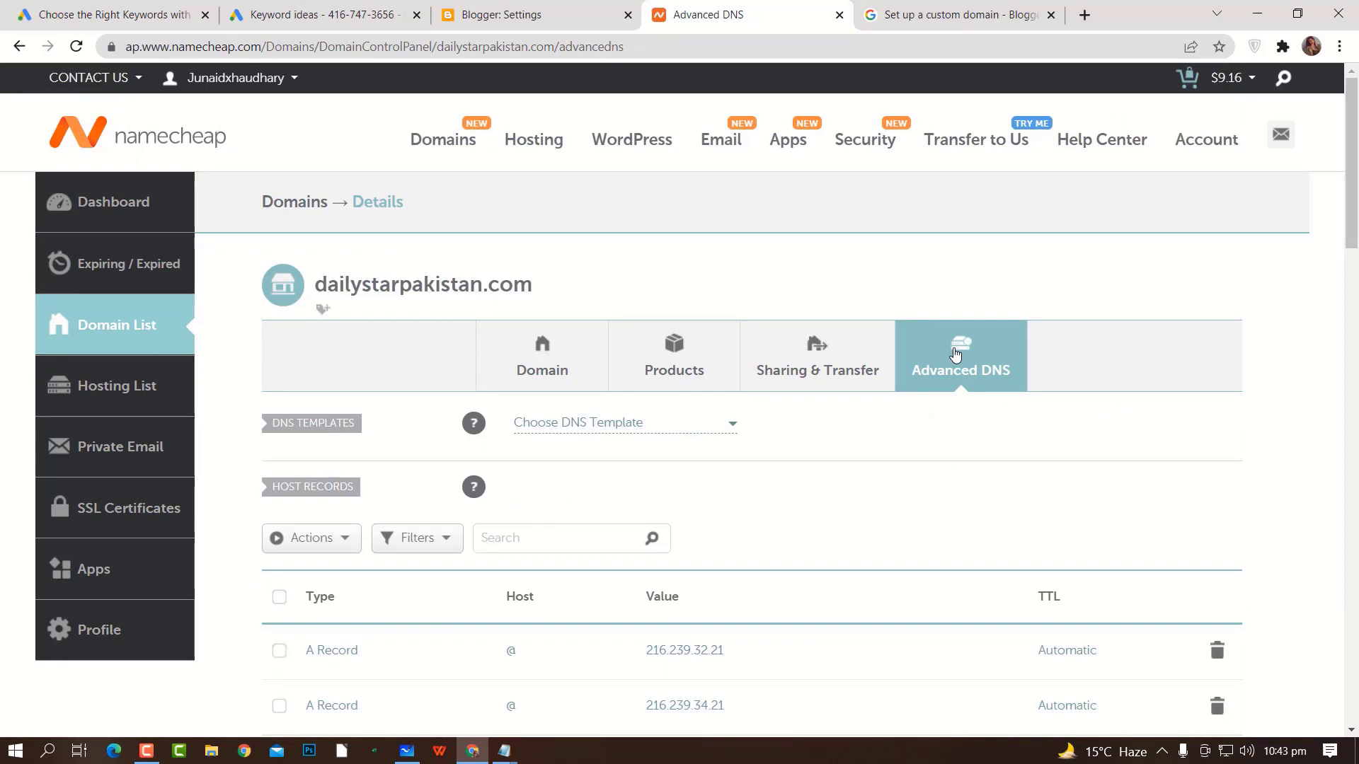
{"action": "scroll", "coordinate": [991, 349], "scroll_direction": "down", "scroll_amount": 5}
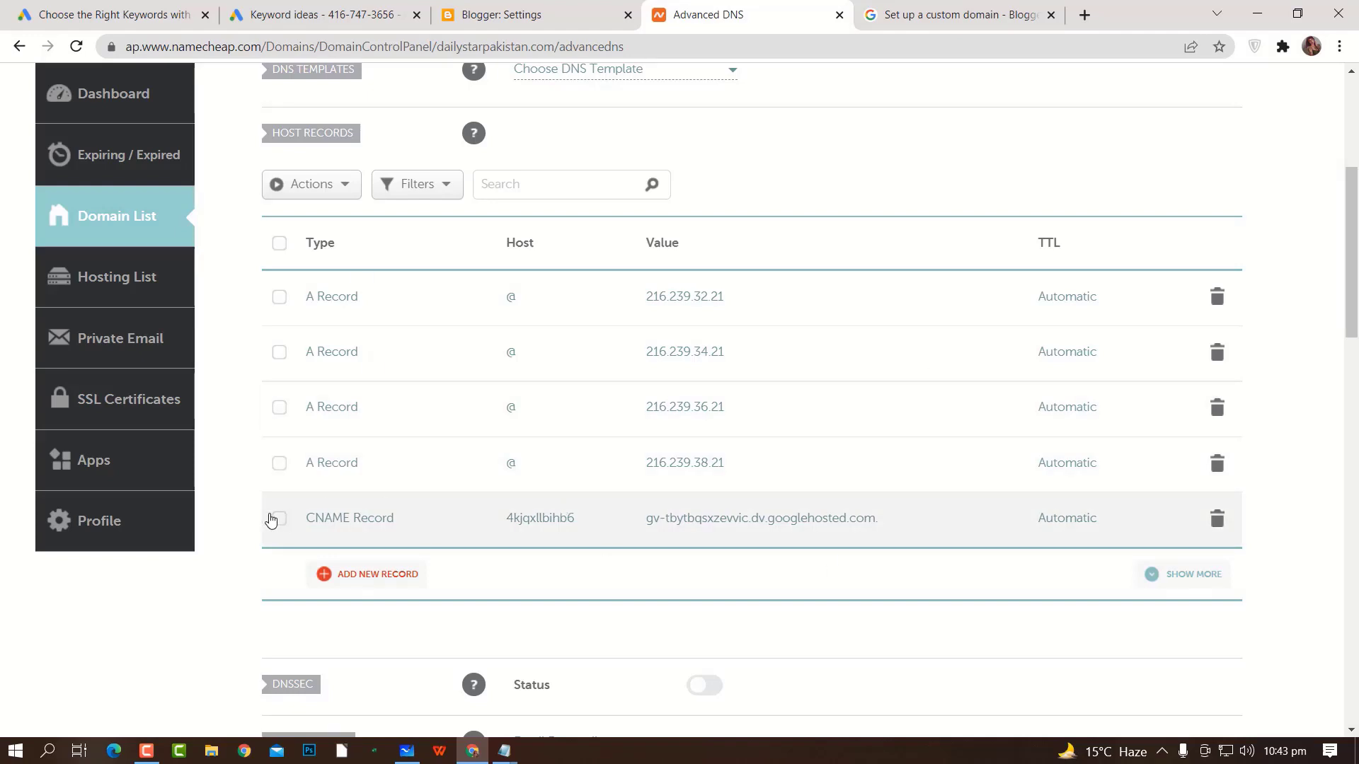
{"action": "left_click", "coordinate": [488, 10]}
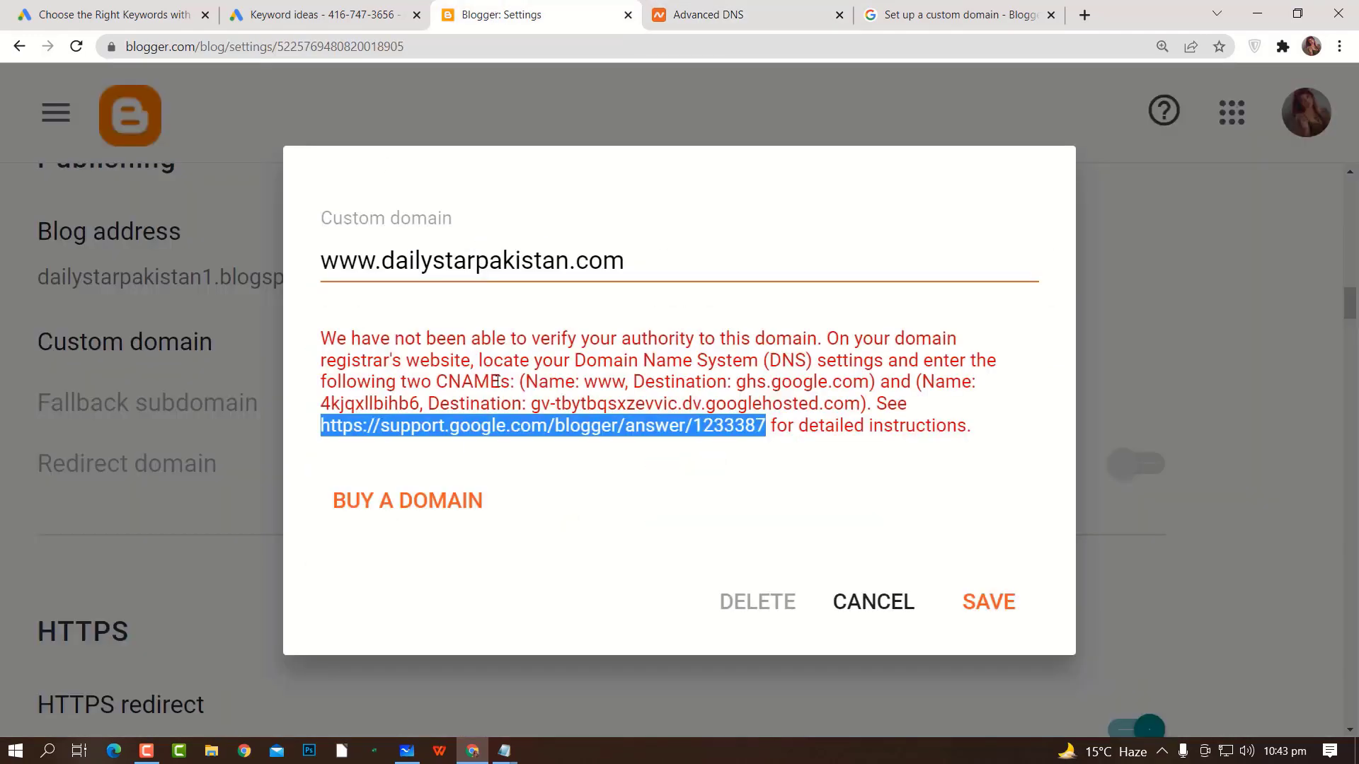
{"action": "left_click", "coordinate": [989, 607]}
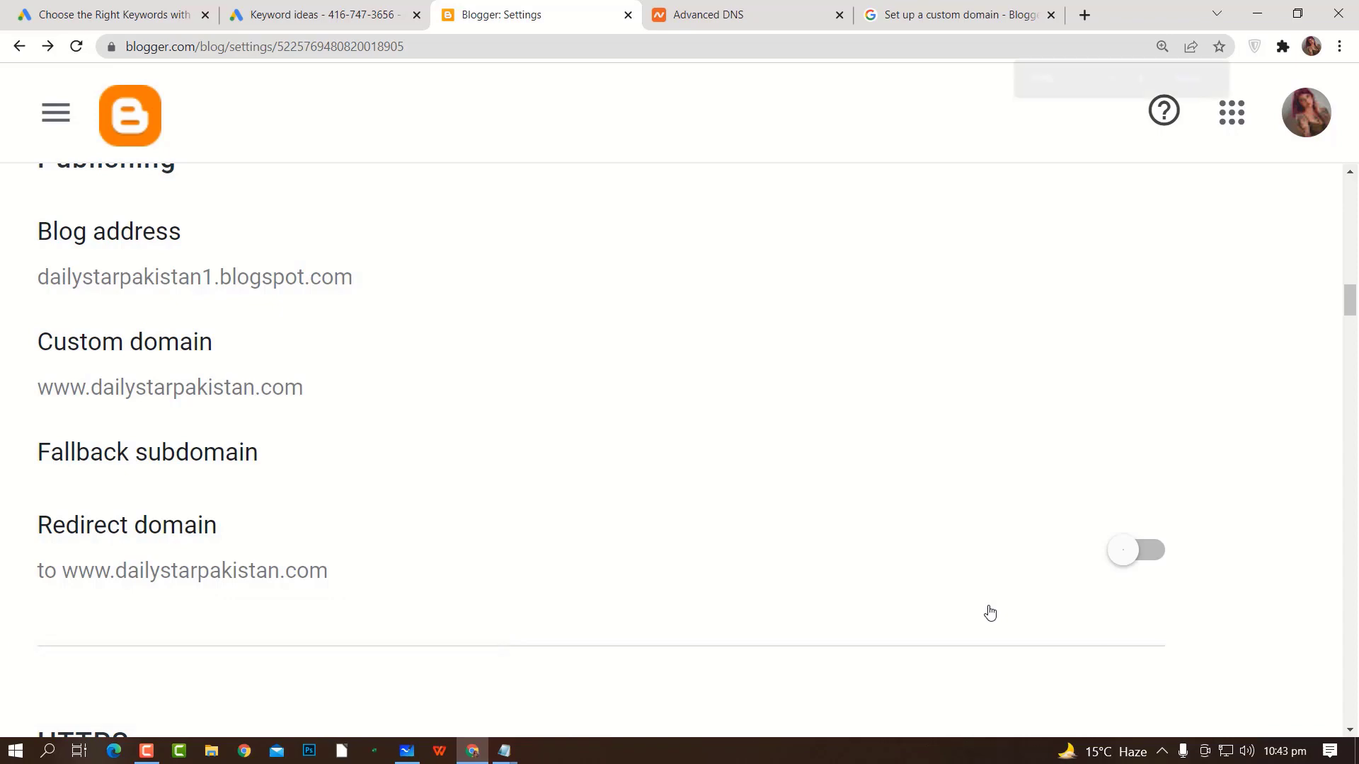
{"action": "key", "text": "ctrl+minus"}
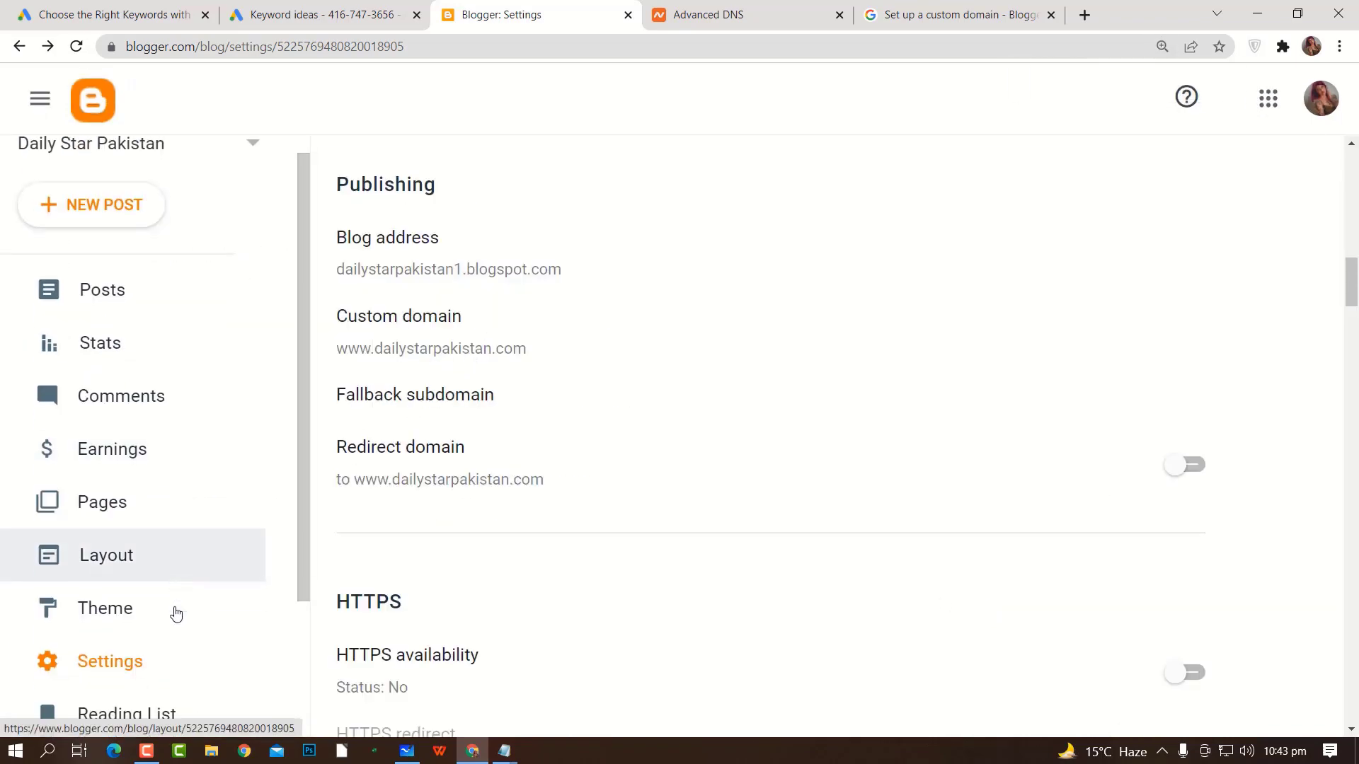
{"action": "scroll", "coordinate": [173, 613], "scroll_direction": "down", "scroll_amount": 3}
{"action": "left_click", "coordinate": [118, 587]}
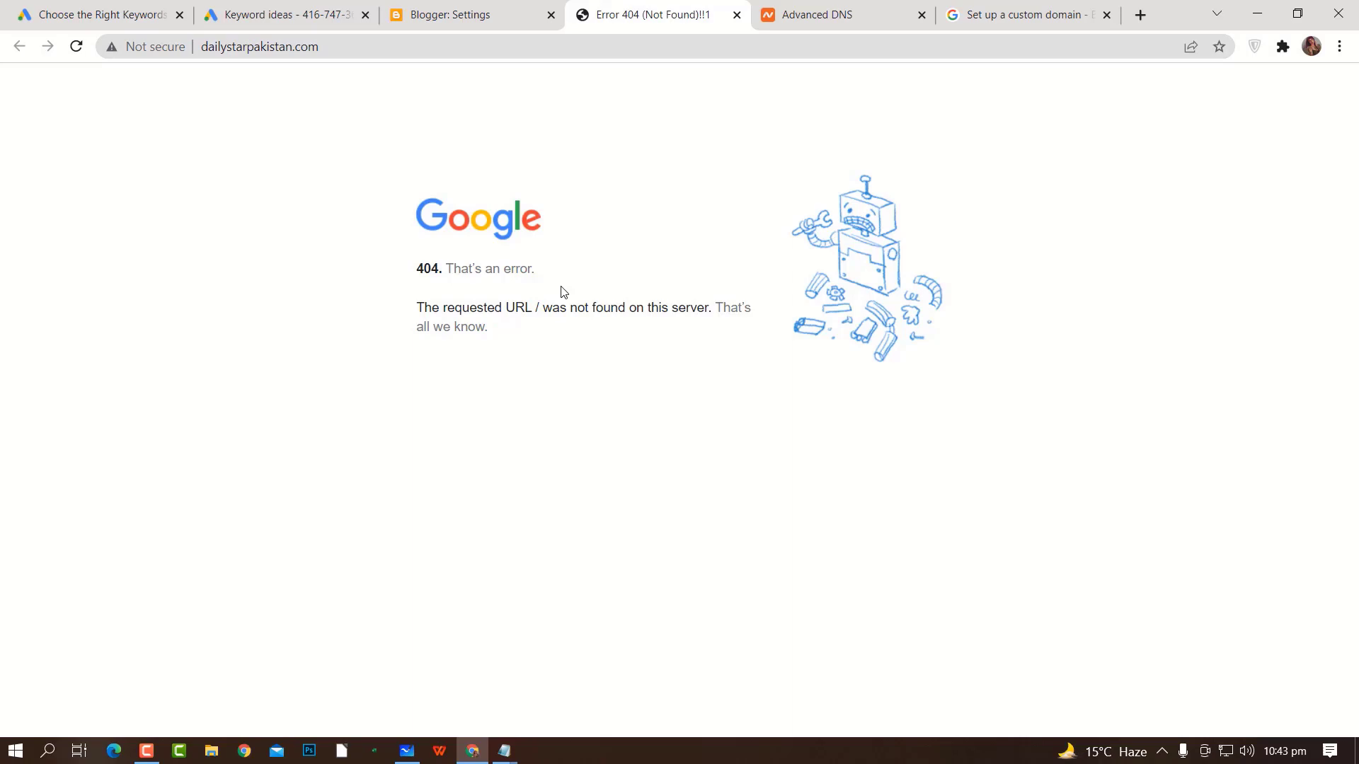
{"action": "left_click", "coordinate": [737, 15]}
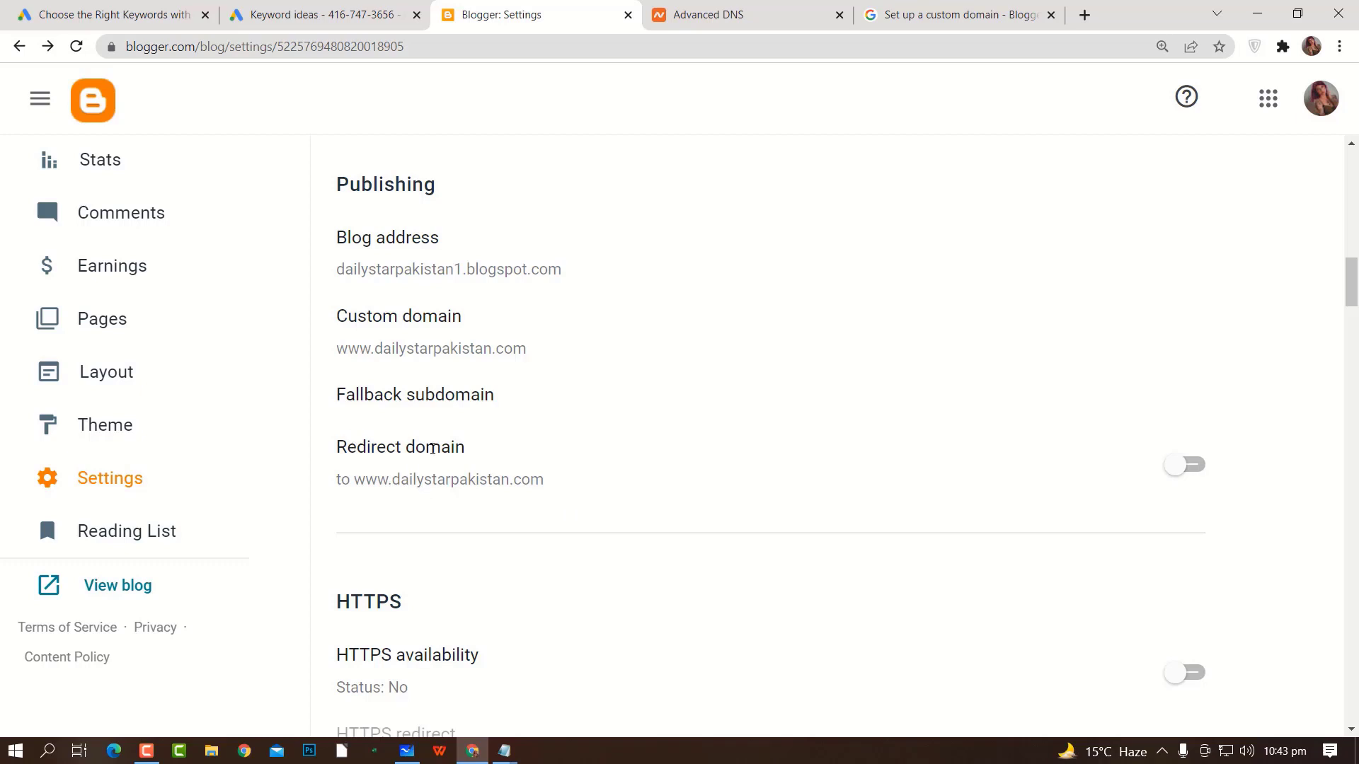
{"action": "left_click", "coordinate": [1178, 466]}
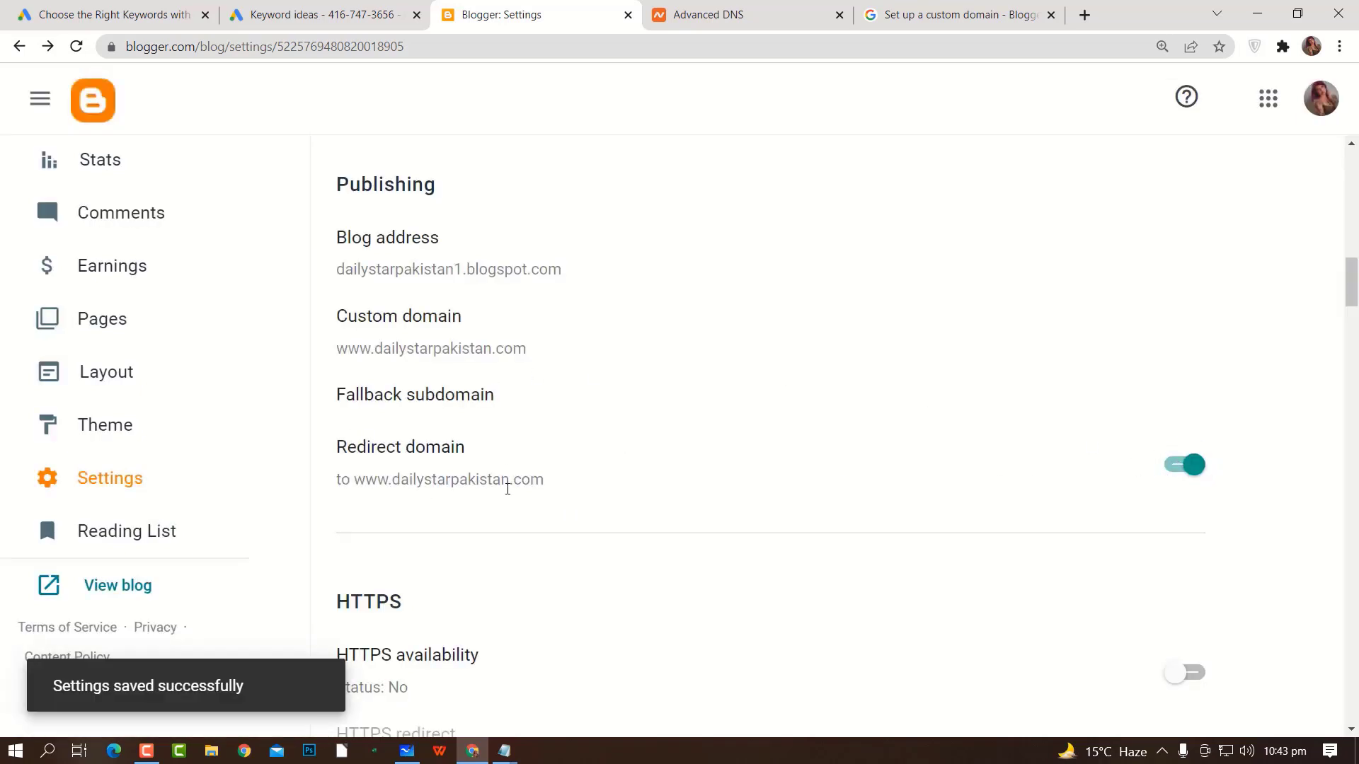
{"action": "left_click", "coordinate": [700, 22]}
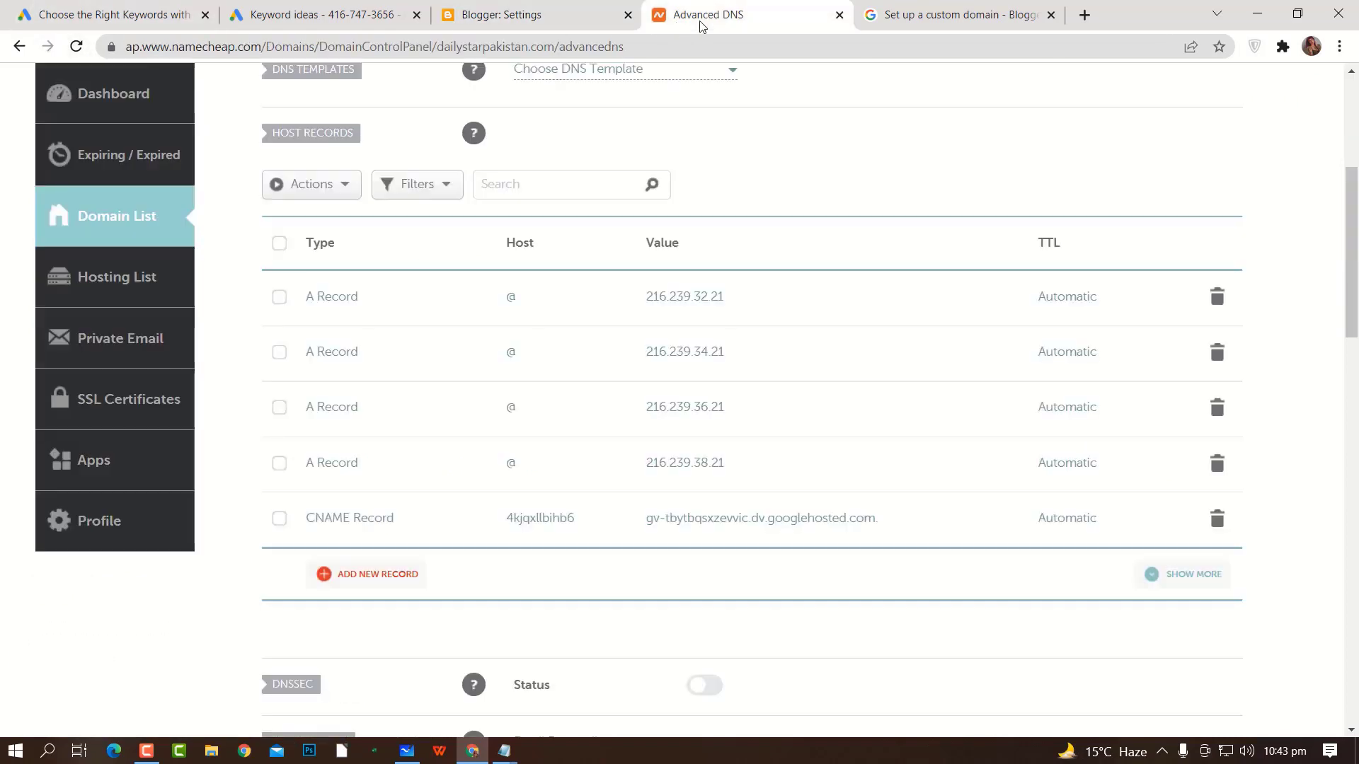
{"action": "left_click", "coordinate": [1083, 15]}
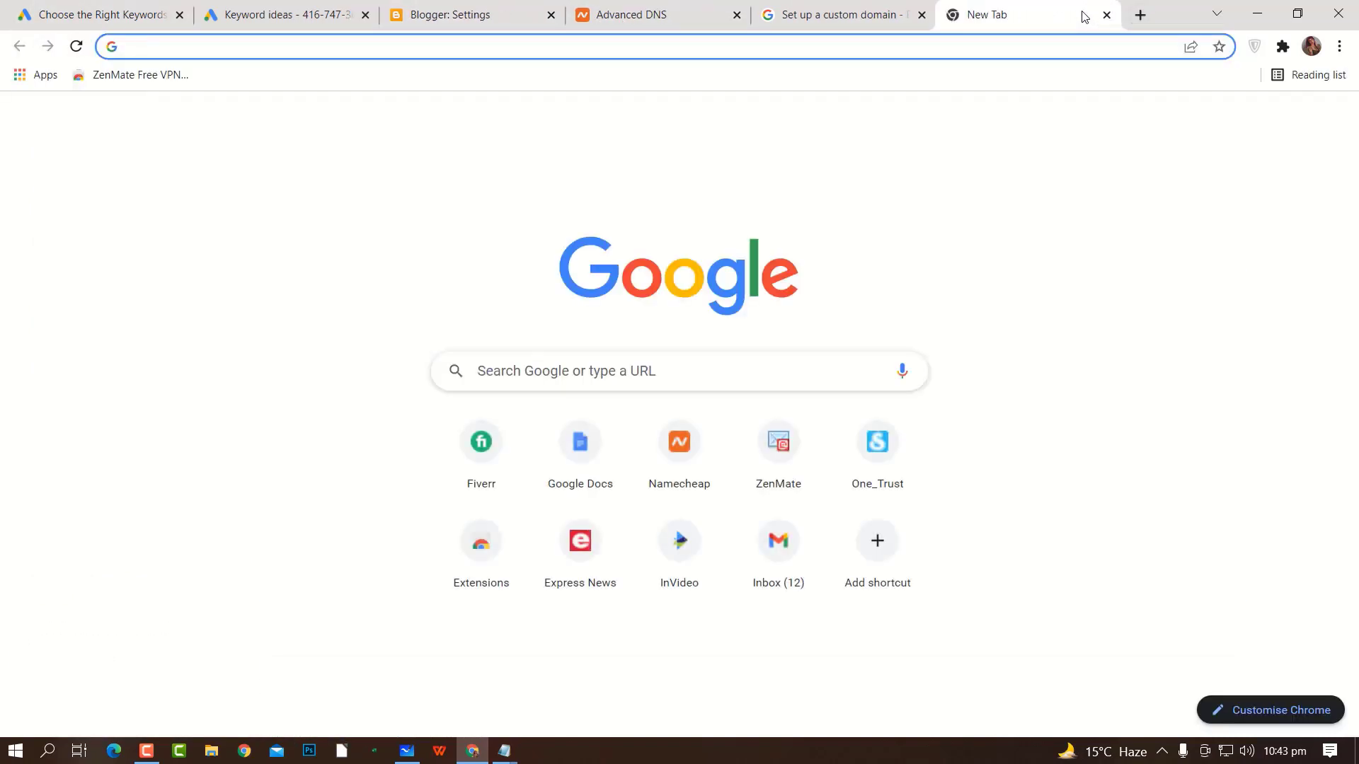
{"action": "type", "text": "d"}
Open the live blog again and copy its web address from the address bar
{"action": "left_click", "coordinate": [453, 14]}
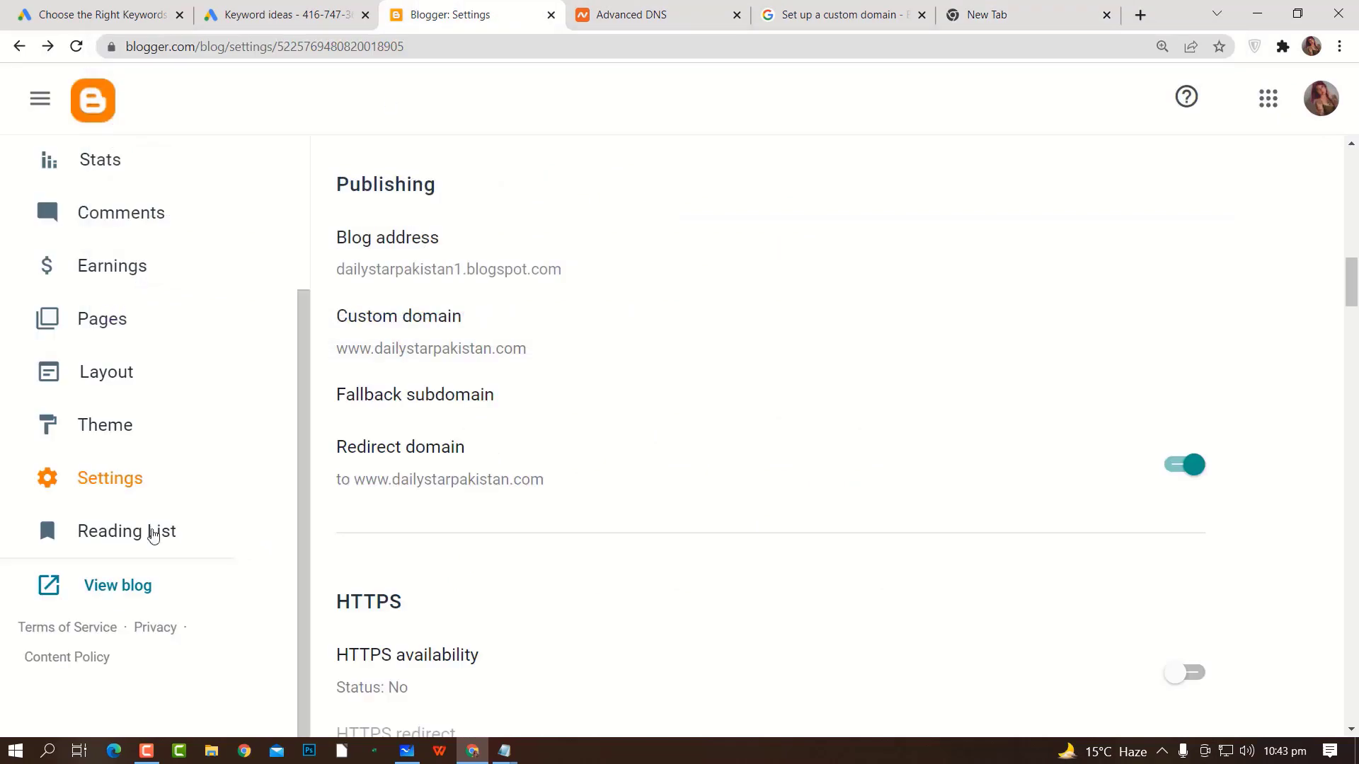
{"action": "left_click", "coordinate": [114, 584]}
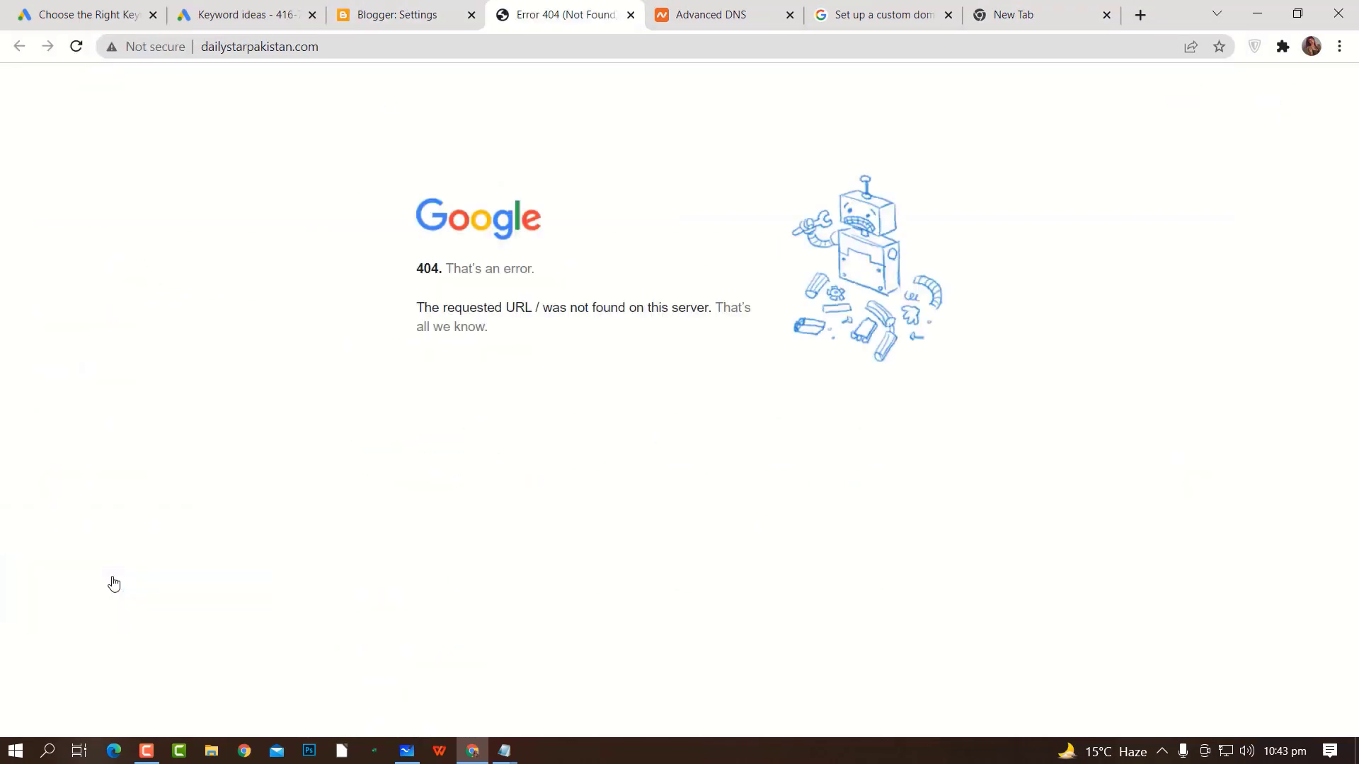
{"action": "left_click", "coordinate": [316, 46]}
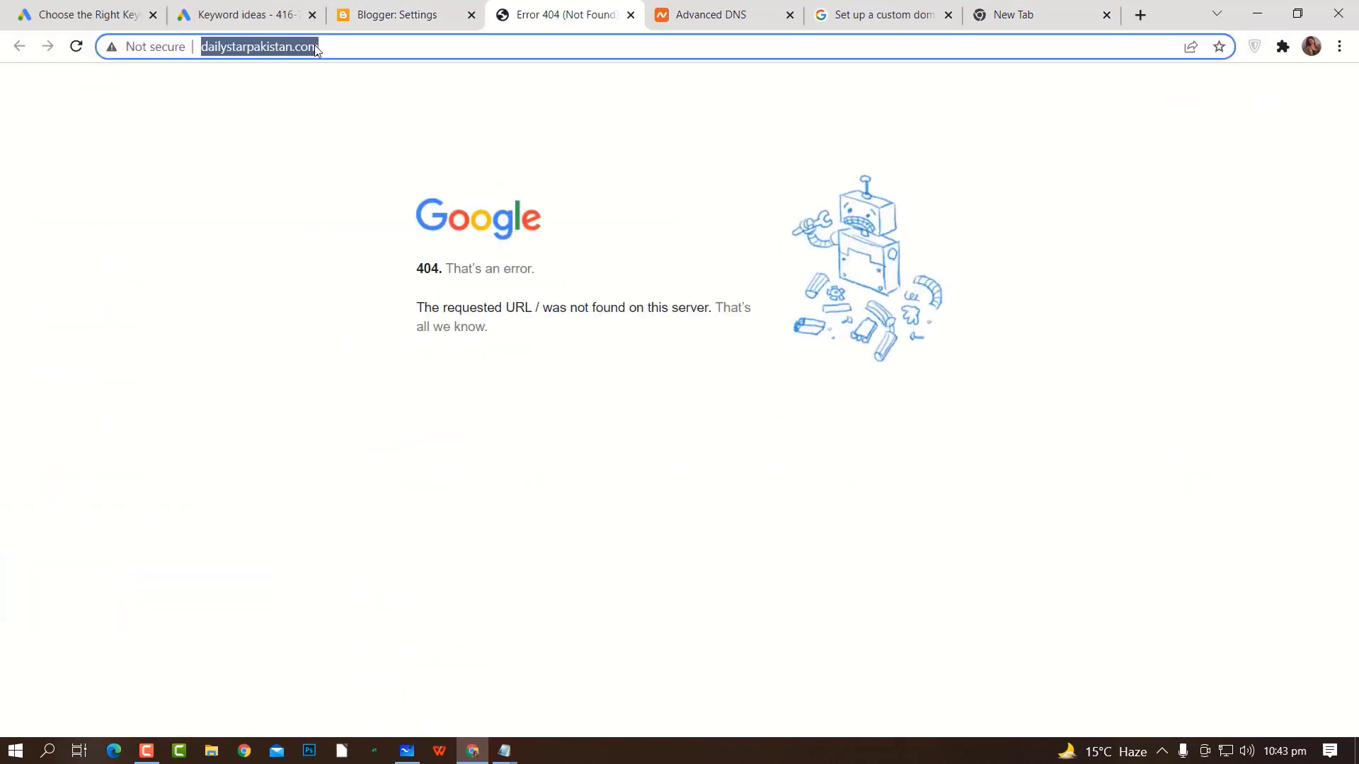
{"action": "right_click", "coordinate": [314, 45]}
{"action": "left_click", "coordinate": [375, 137]}
{"action": "left_click", "coordinate": [442, 7]}
{"action": "scroll", "coordinate": [545, 594], "scroll_direction": "down", "scroll_amount": 10}
Set Max posts shown on main page to 7, save, and scroll down to Meta tags
{"action": "scroll", "coordinate": [546, 601], "scroll_direction": "down", "scroll_amount": 6}
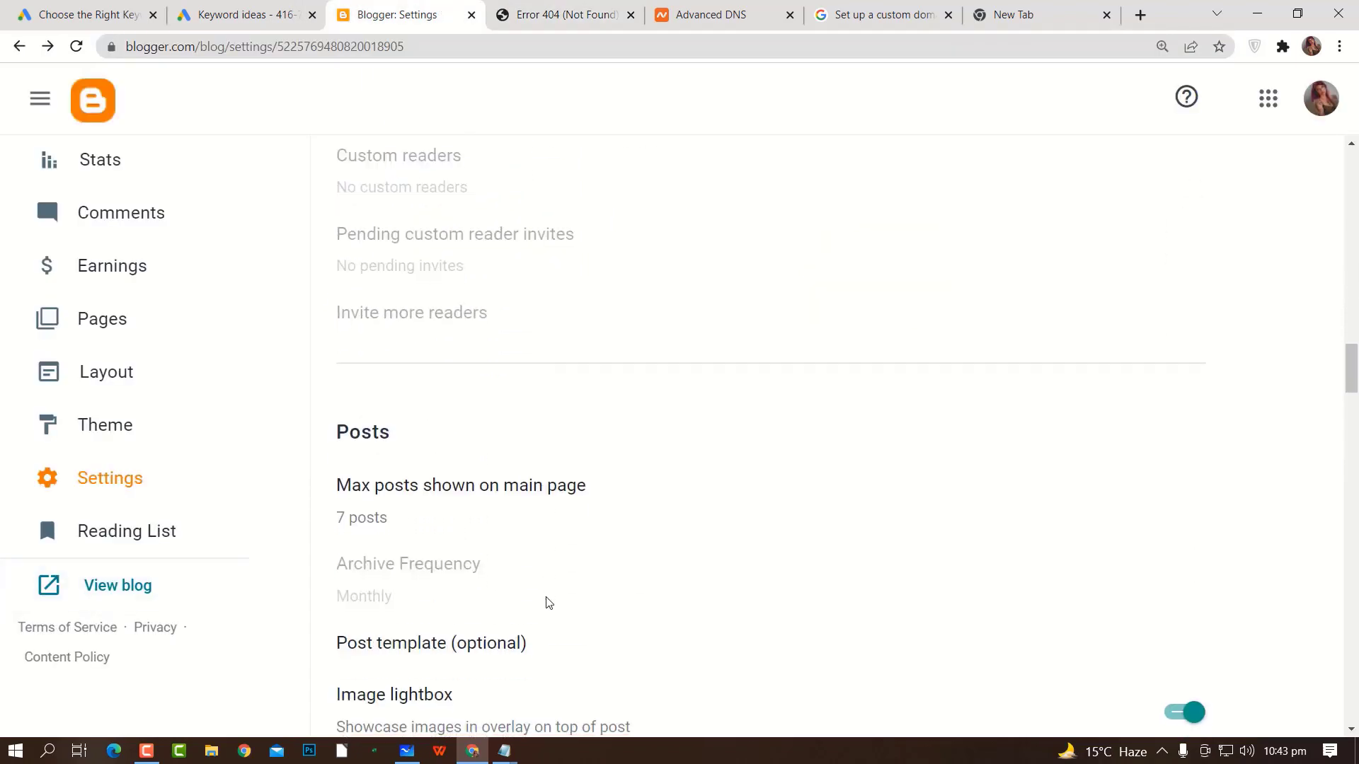
{"action": "left_click", "coordinate": [404, 256]}
{"action": "left_click", "coordinate": [529, 338]}
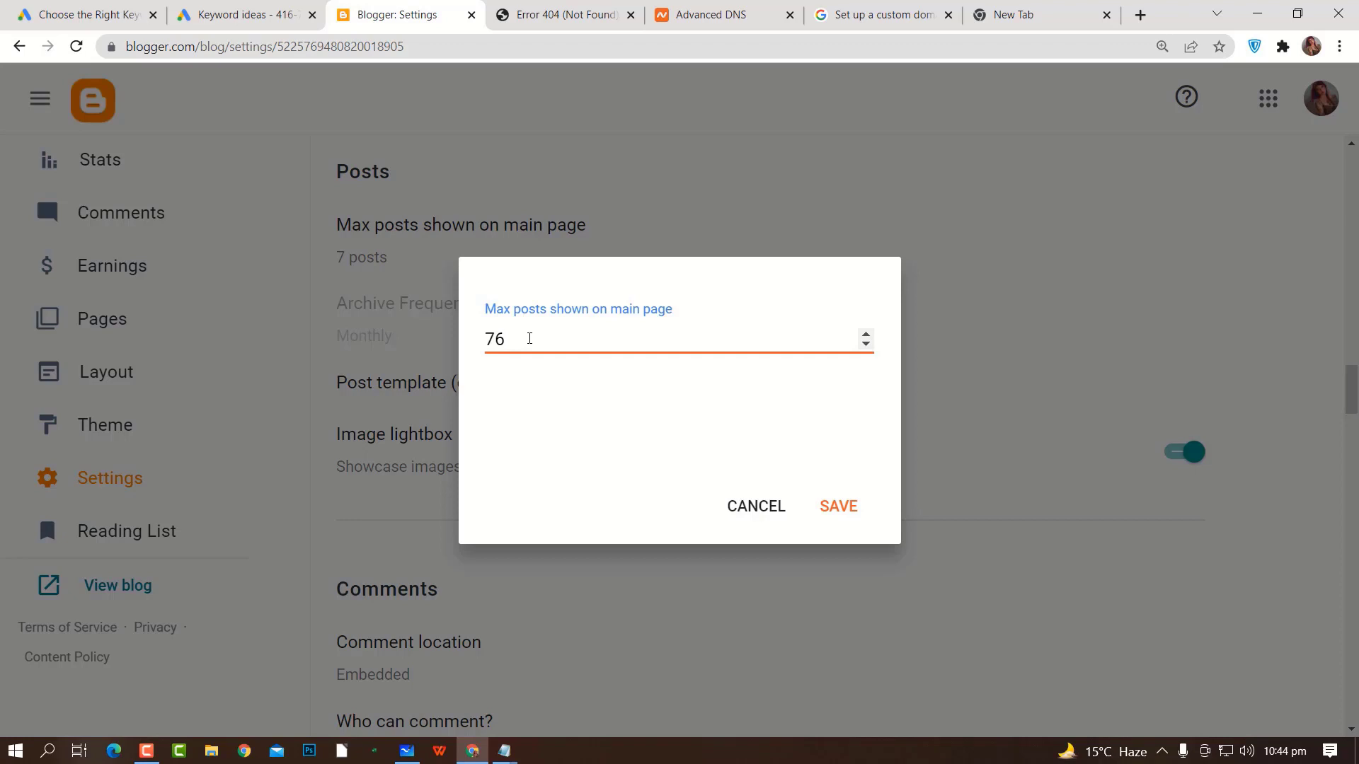
{"action": "left_click", "coordinate": [857, 504]}
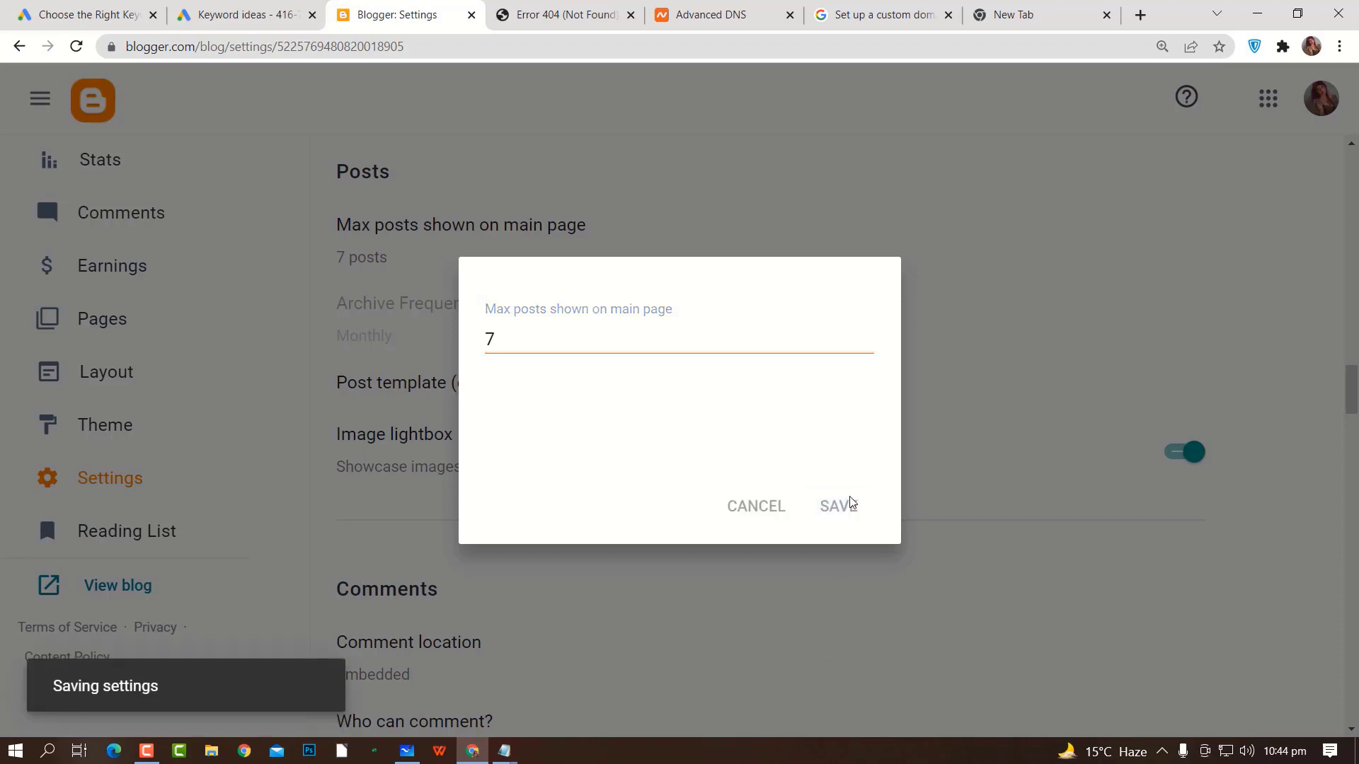
{"action": "scroll", "coordinate": [852, 502], "scroll_direction": "down", "scroll_amount": 5}
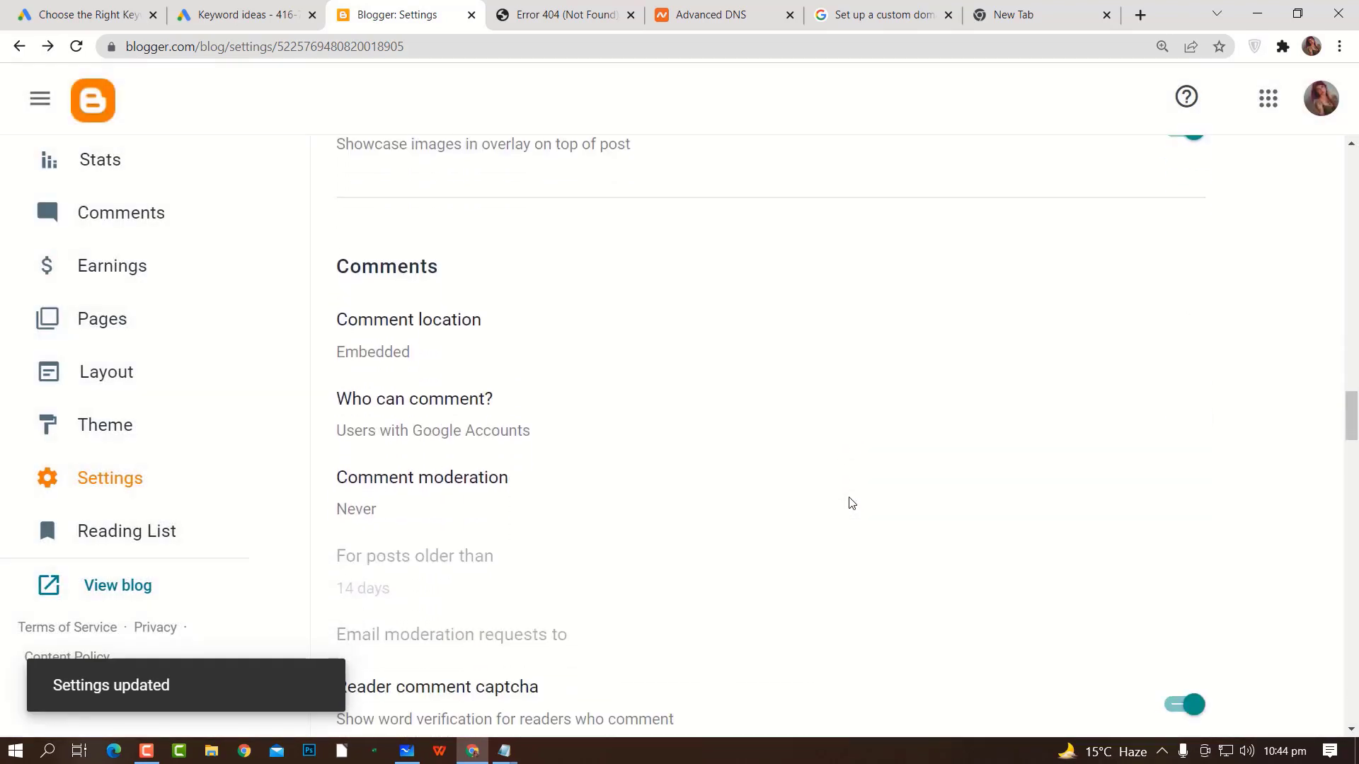
{"action": "scroll", "coordinate": [851, 503], "scroll_direction": "down", "scroll_amount": 3}
{"action": "scroll", "coordinate": [851, 502], "scroll_direction": "down", "scroll_amount": 6}
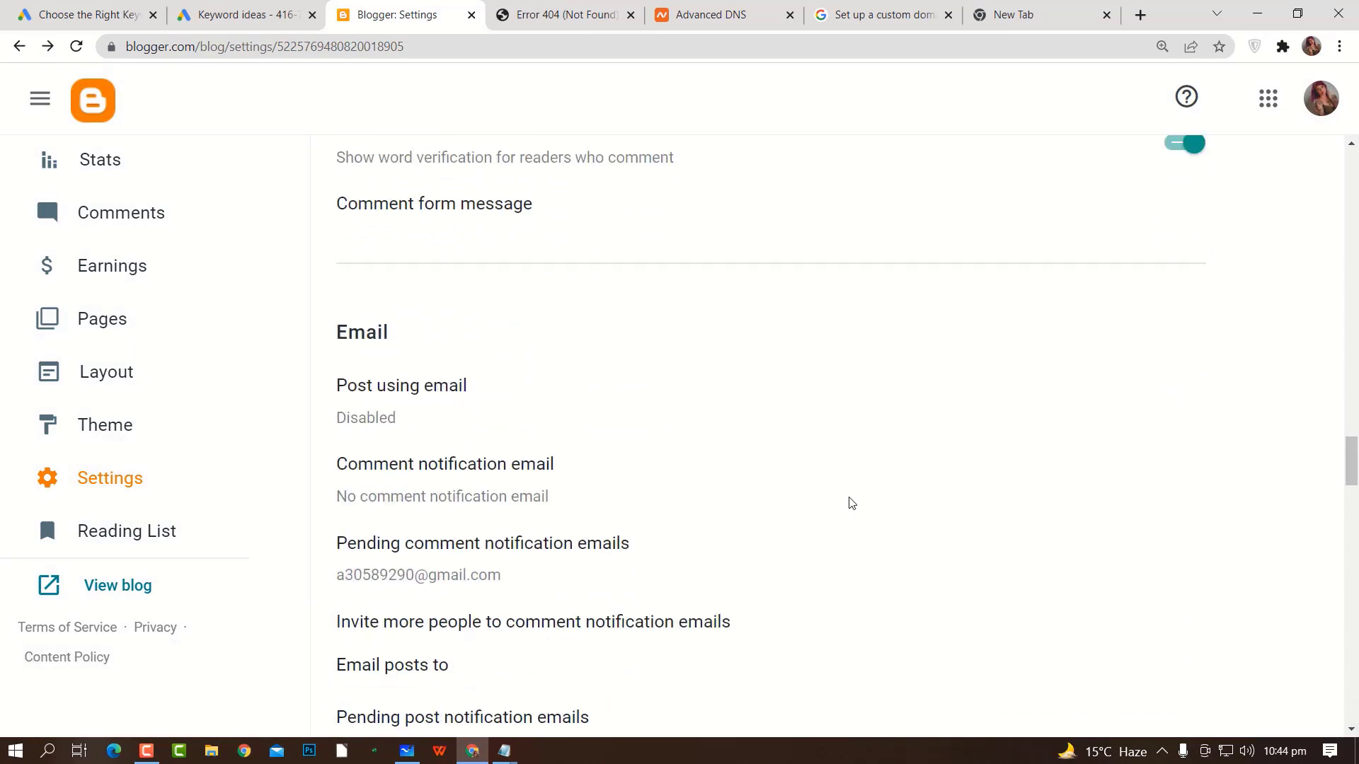
{"action": "scroll", "coordinate": [851, 503], "scroll_direction": "down", "scroll_amount": 4}
{"action": "scroll", "coordinate": [852, 503], "scroll_direction": "down", "scroll_amount": 3}
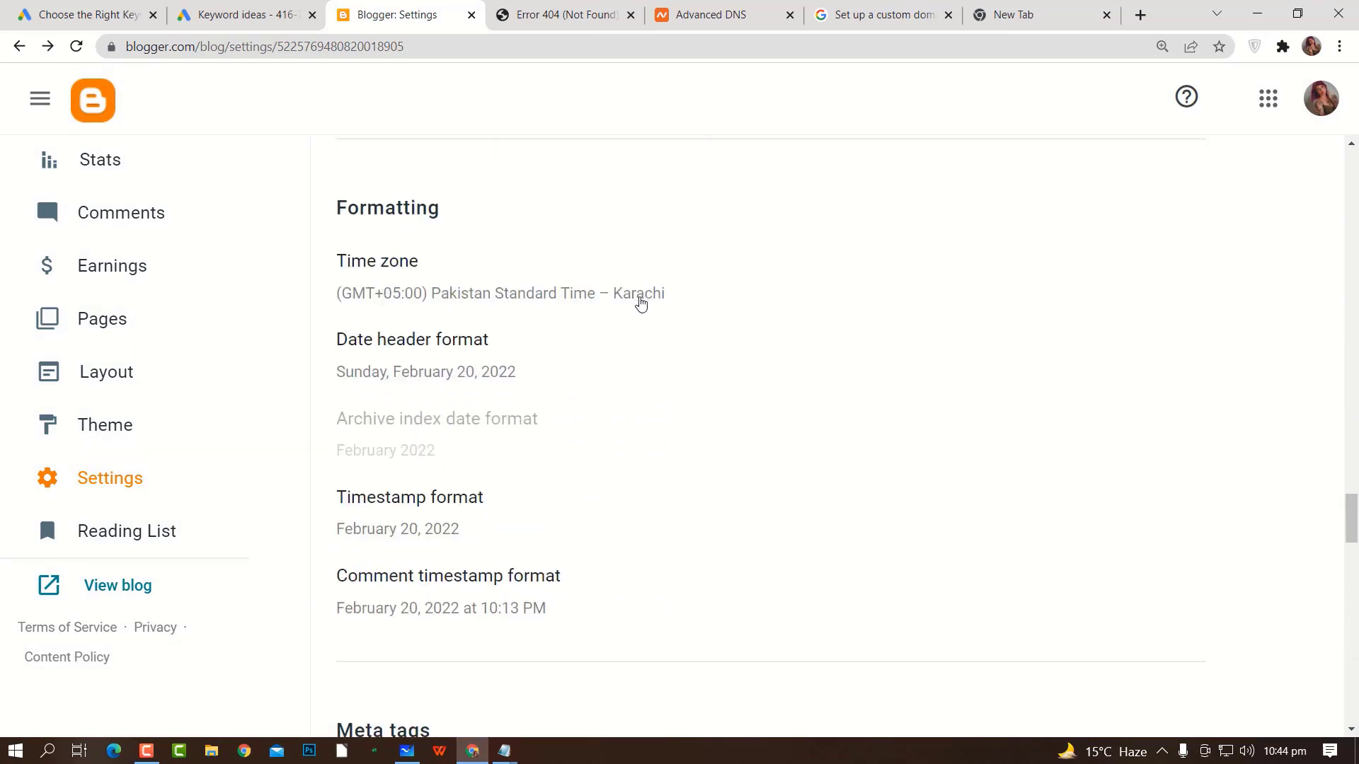
{"action": "scroll", "coordinate": [620, 550], "scroll_direction": "down", "scroll_amount": 5}
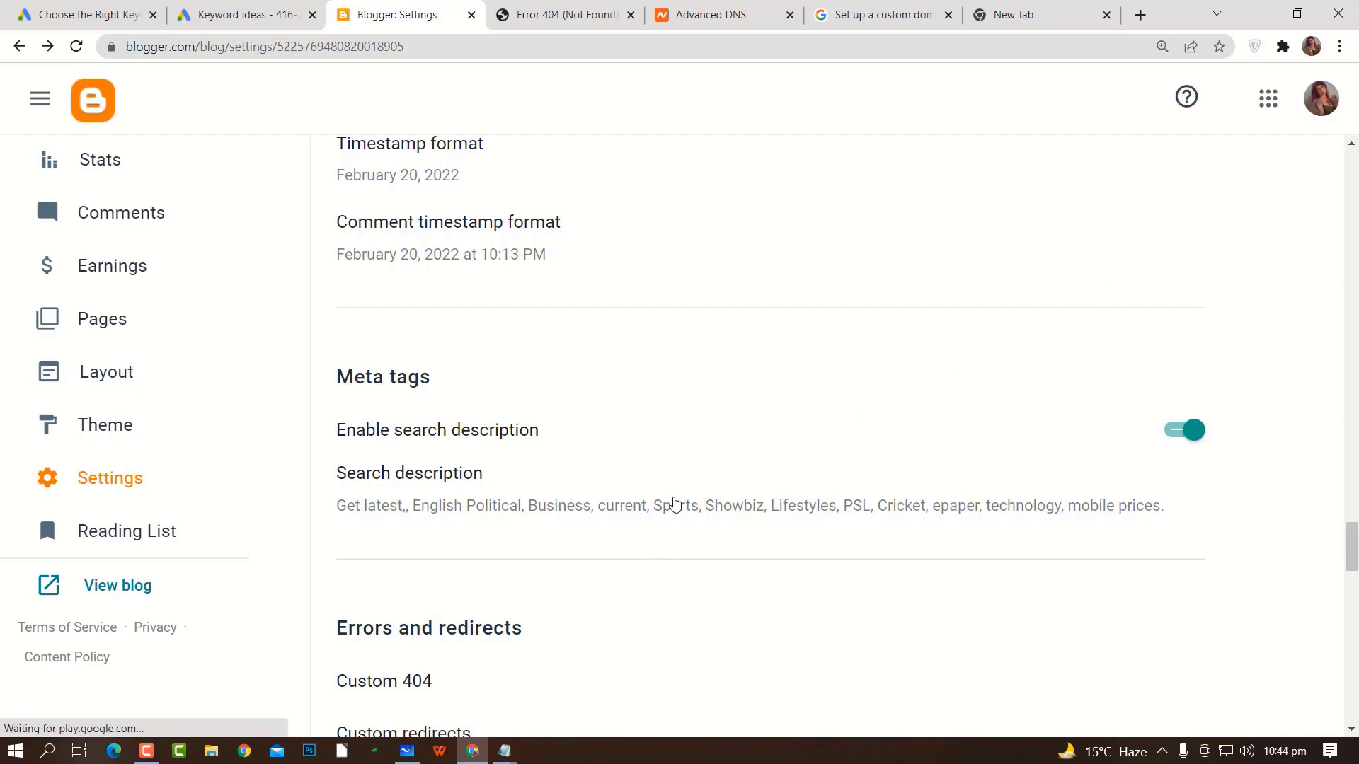
Turn custom robots.txt and custom robots header tags off and back on
{"action": "scroll", "coordinate": [672, 507], "scroll_direction": "down", "scroll_amount": 6}
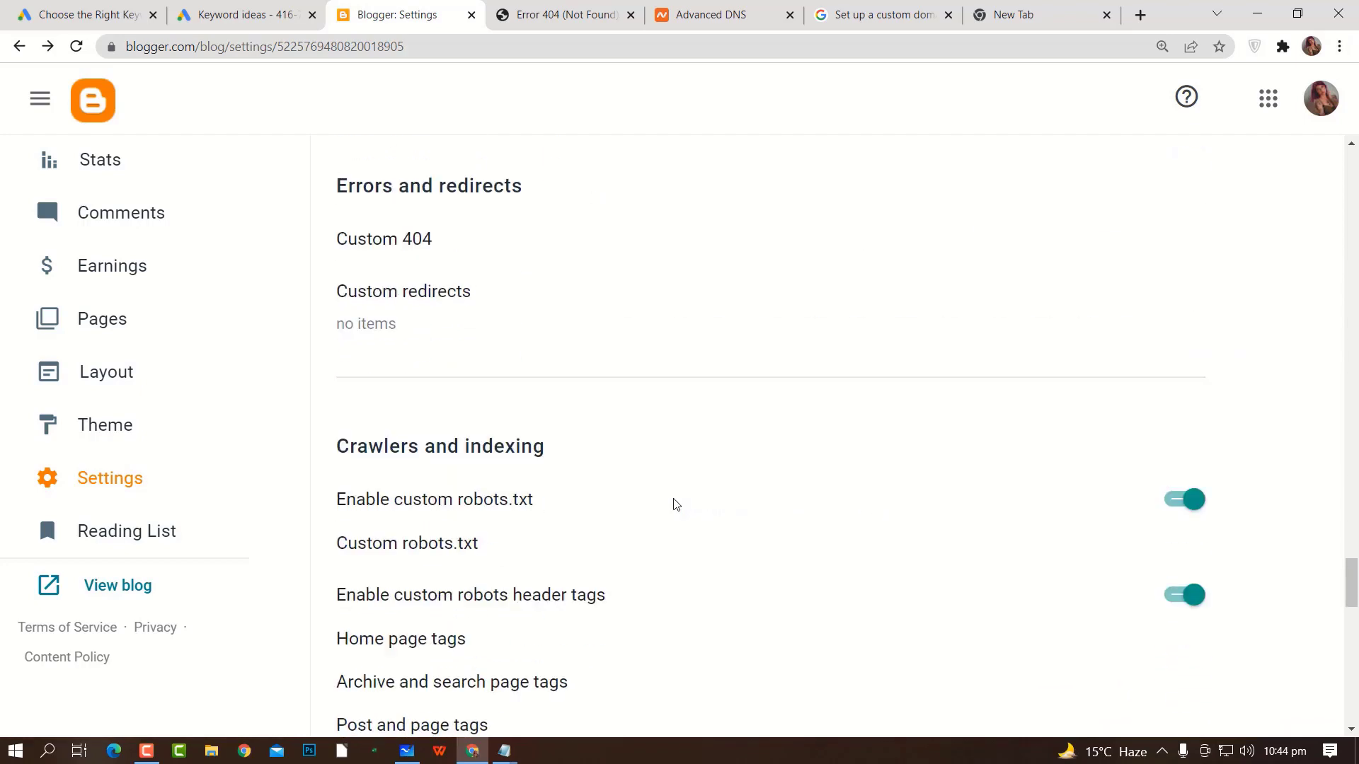
{"action": "scroll", "coordinate": [673, 505], "scroll_direction": "down", "scroll_amount": 2}
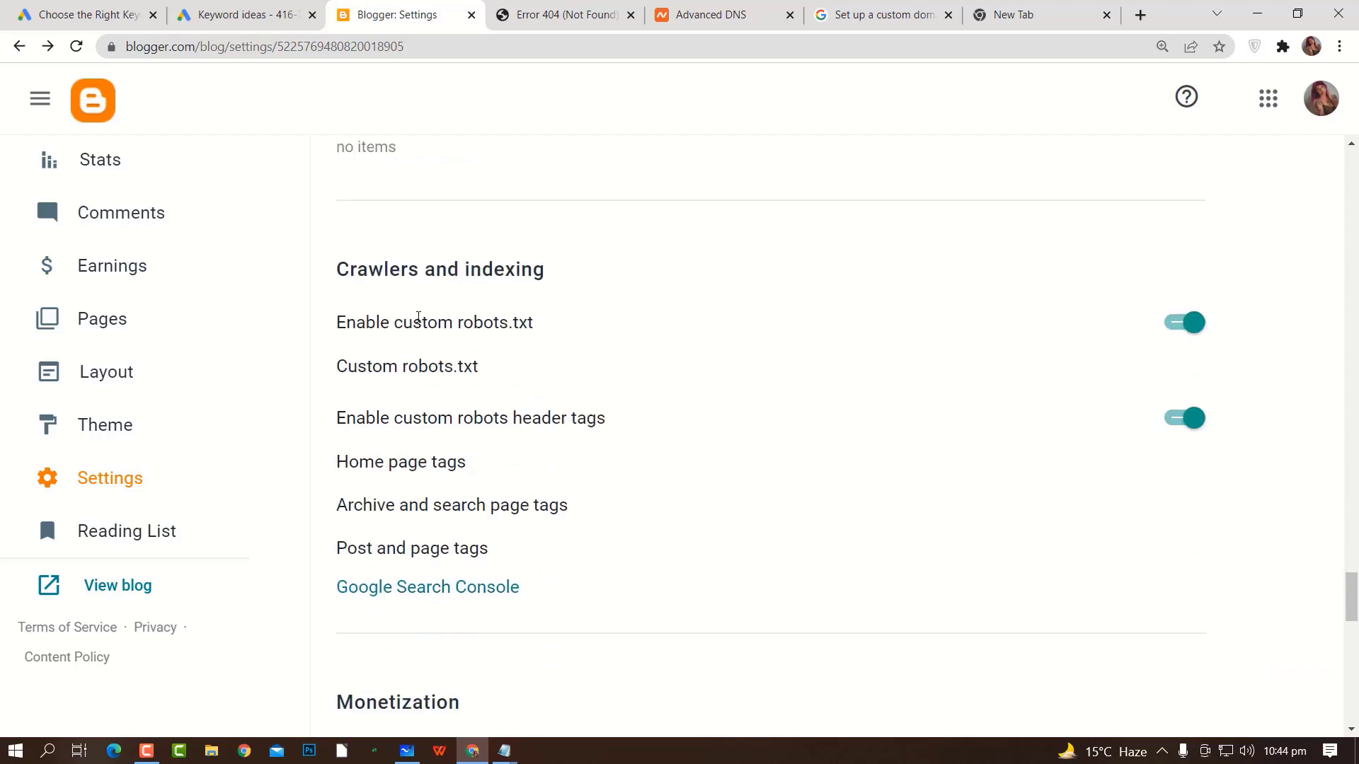
{"action": "left_click", "coordinate": [1180, 323]}
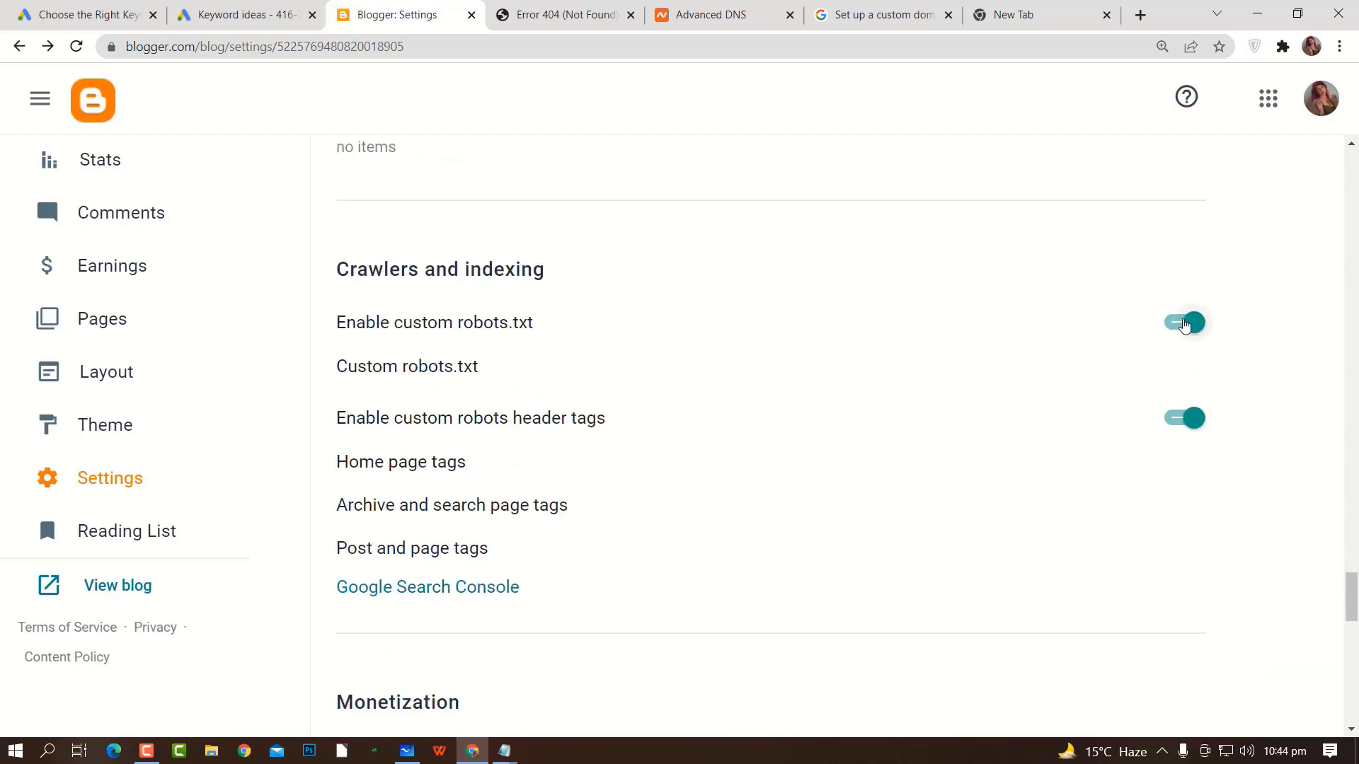
{"action": "left_click", "coordinate": [1195, 418]}
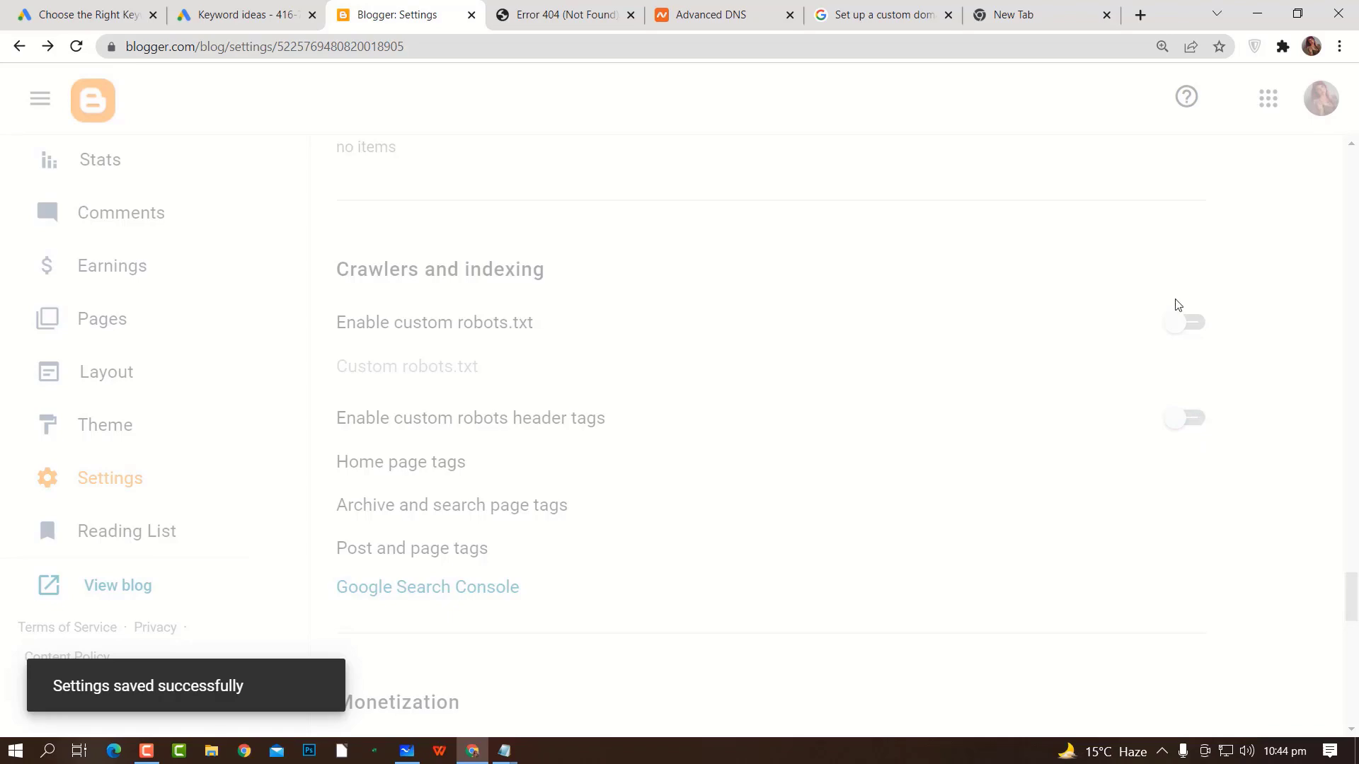
{"action": "left_click", "coordinate": [1189, 326]}
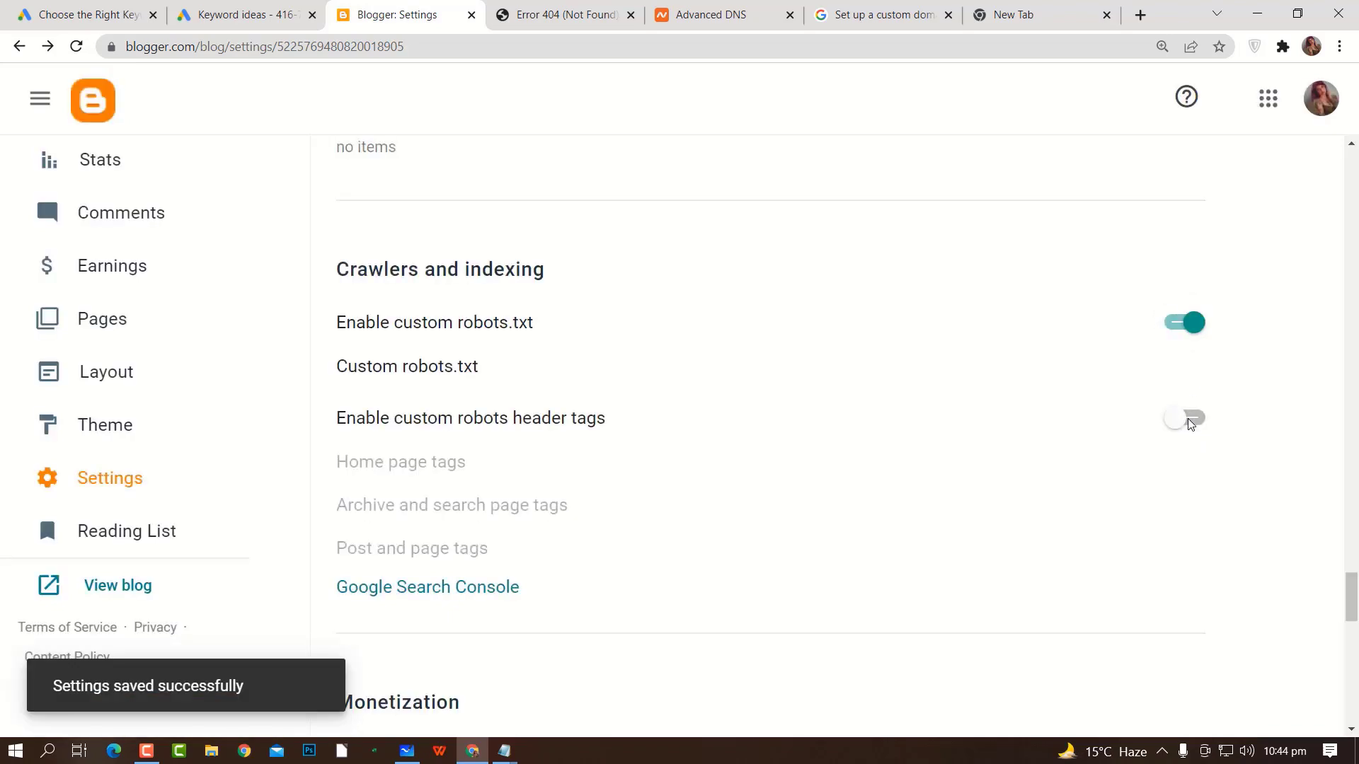
{"action": "left_click", "coordinate": [1189, 421]}
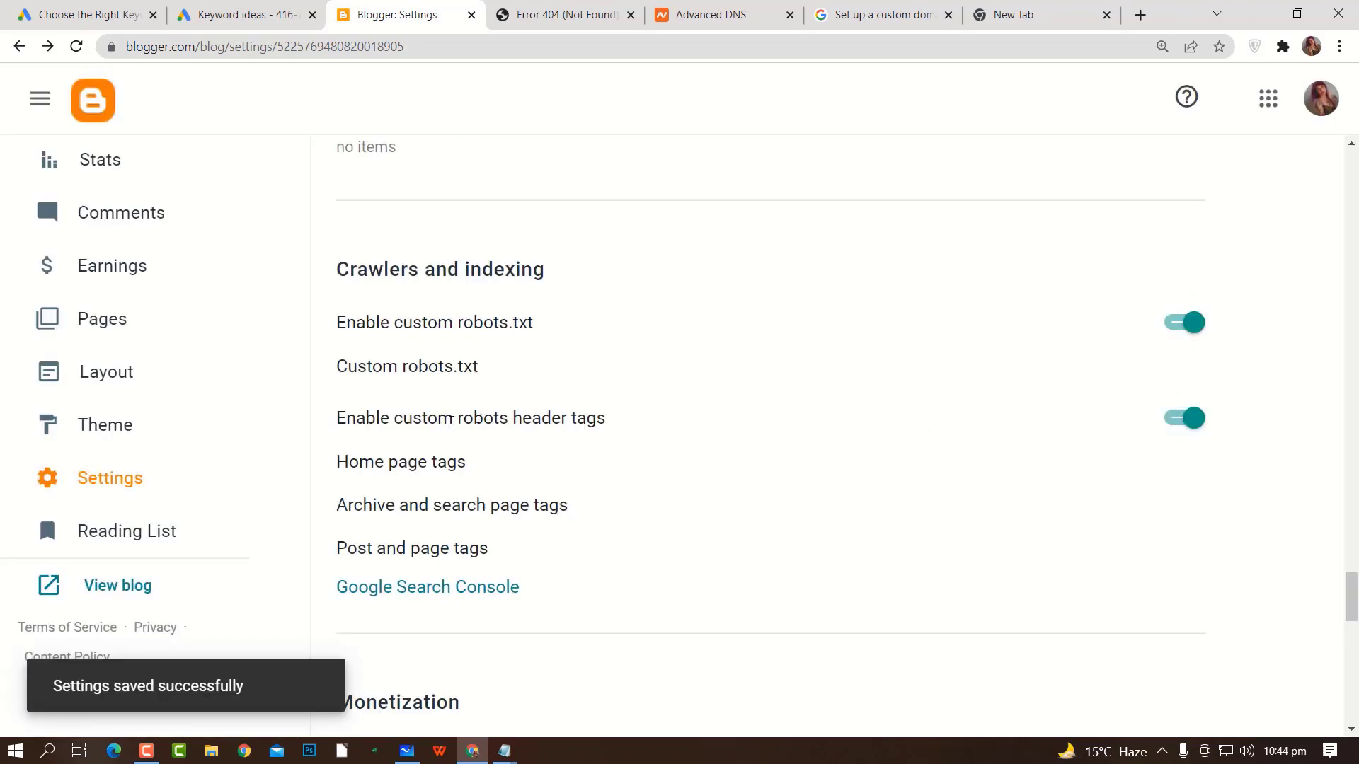
Save the home page, archive/search (noindex, noodp) and posts/pages (all, noodp) robot tags
{"action": "left_click", "coordinate": [428, 478]}
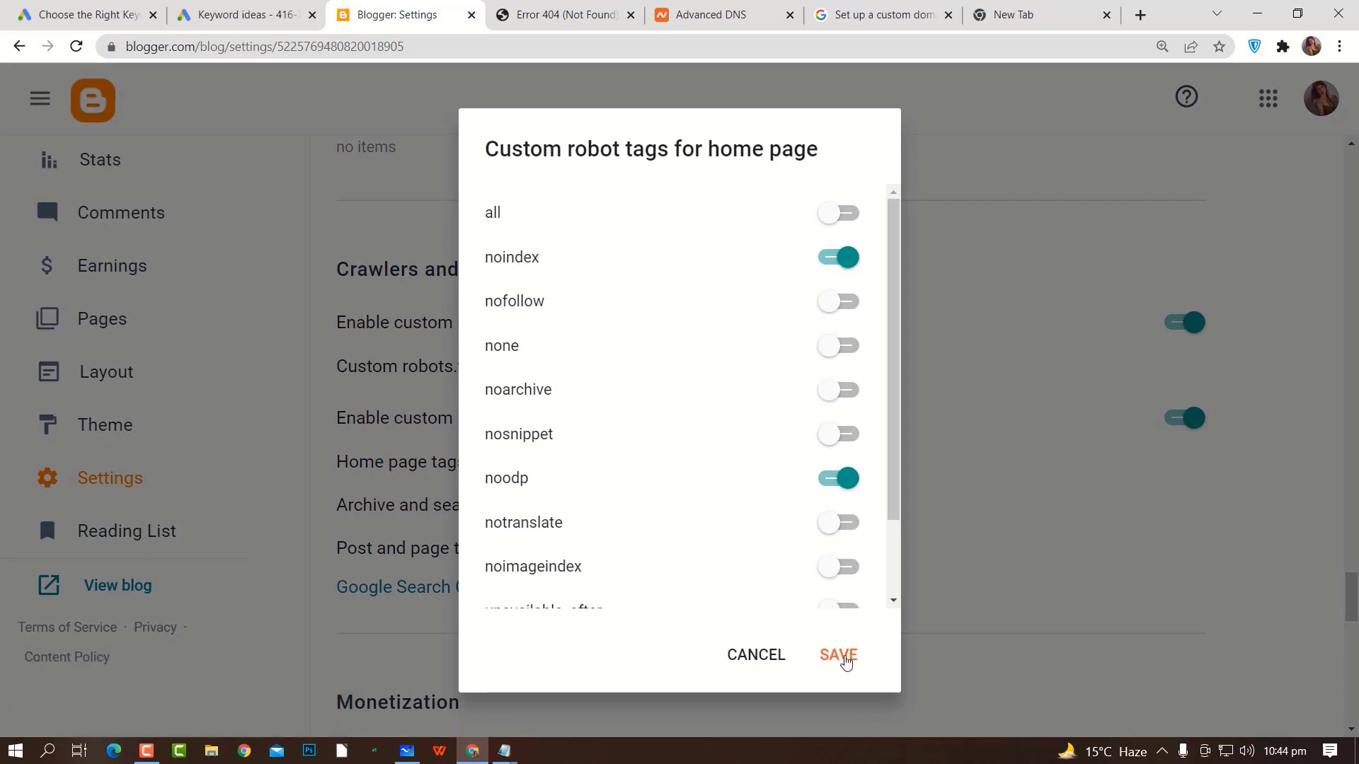
{"action": "left_click", "coordinate": [839, 655]}
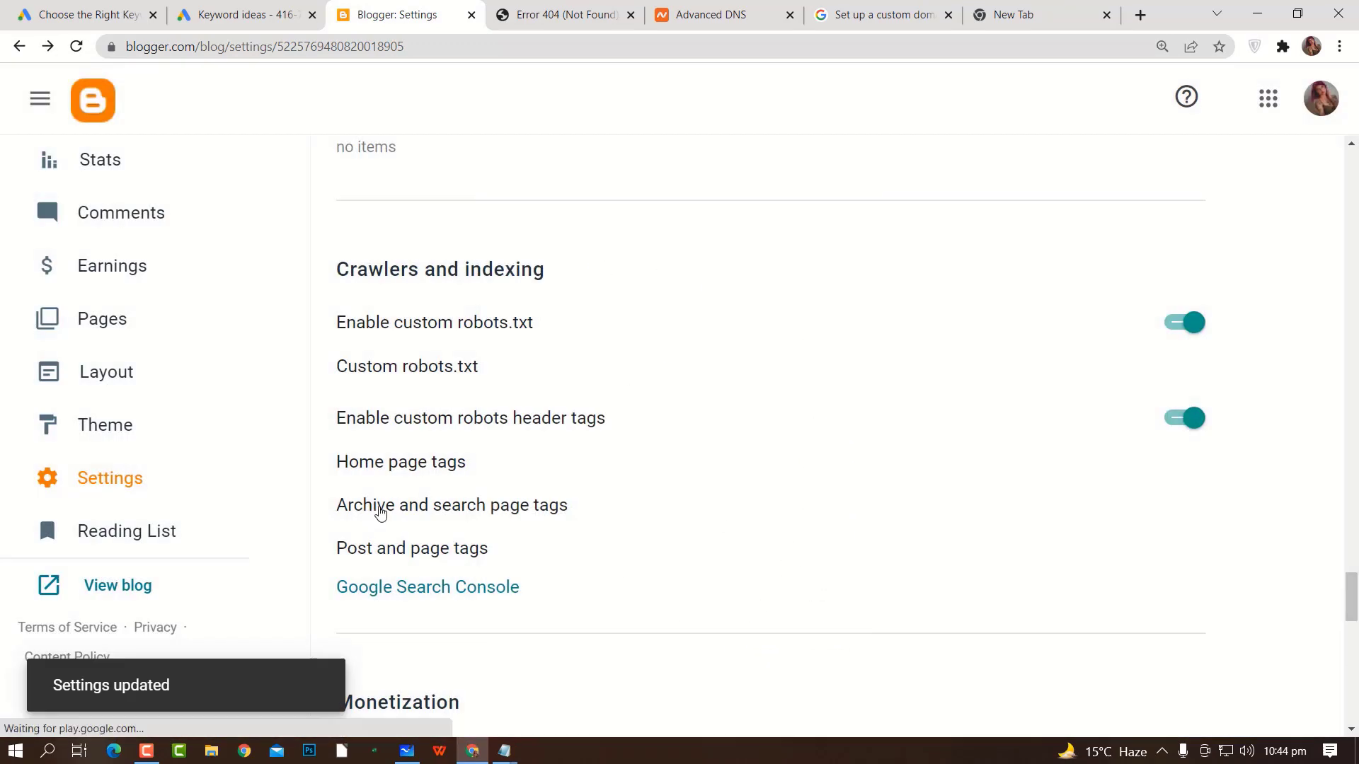
{"action": "left_click", "coordinate": [368, 506]}
{"action": "left_click", "coordinate": [881, 659]}
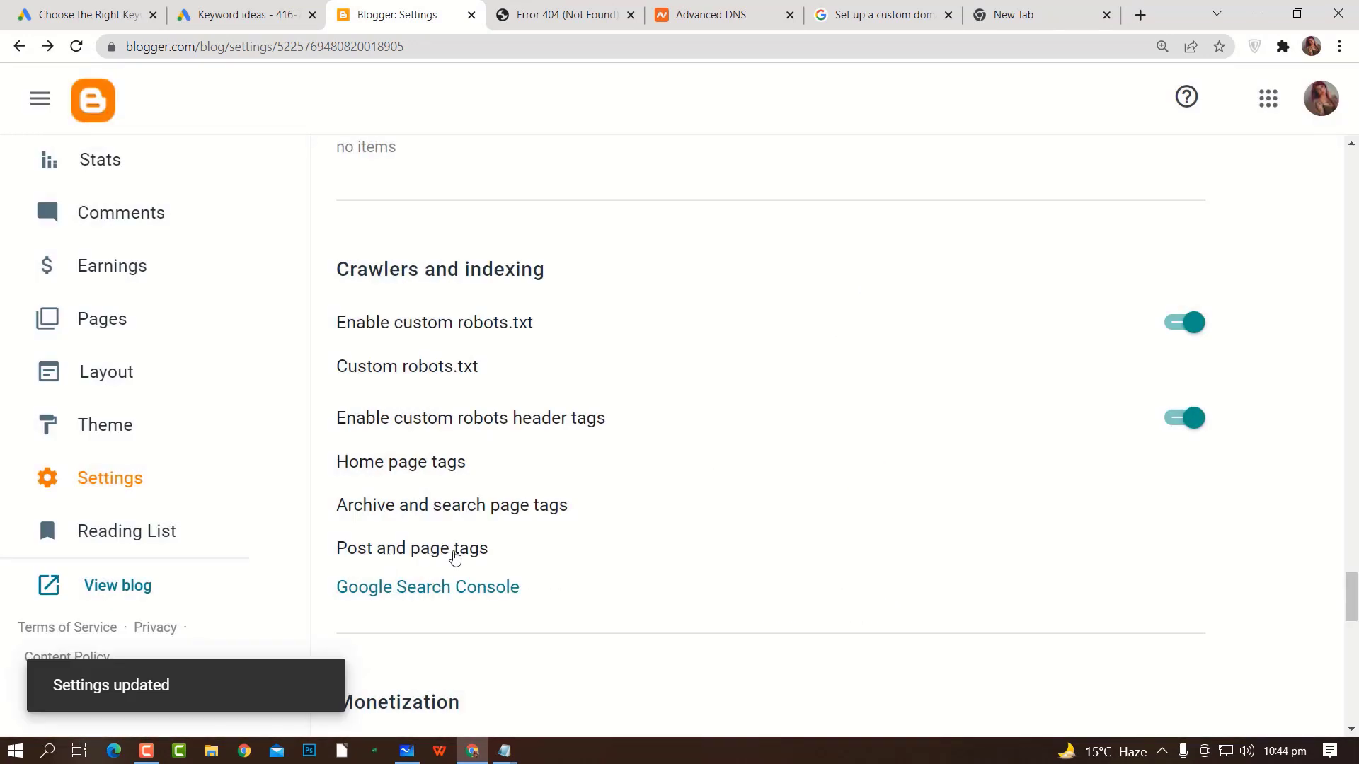
{"action": "left_click", "coordinate": [457, 550]}
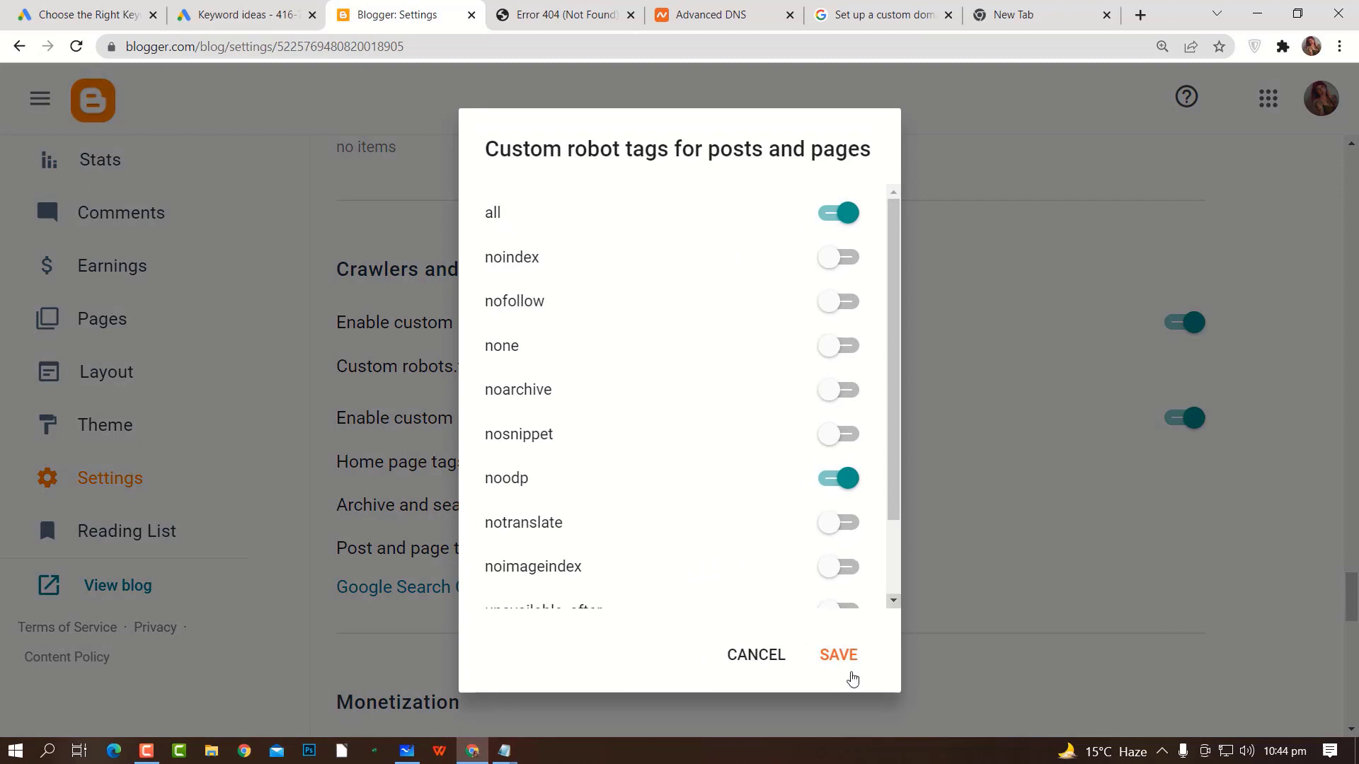
{"action": "left_click", "coordinate": [838, 656]}
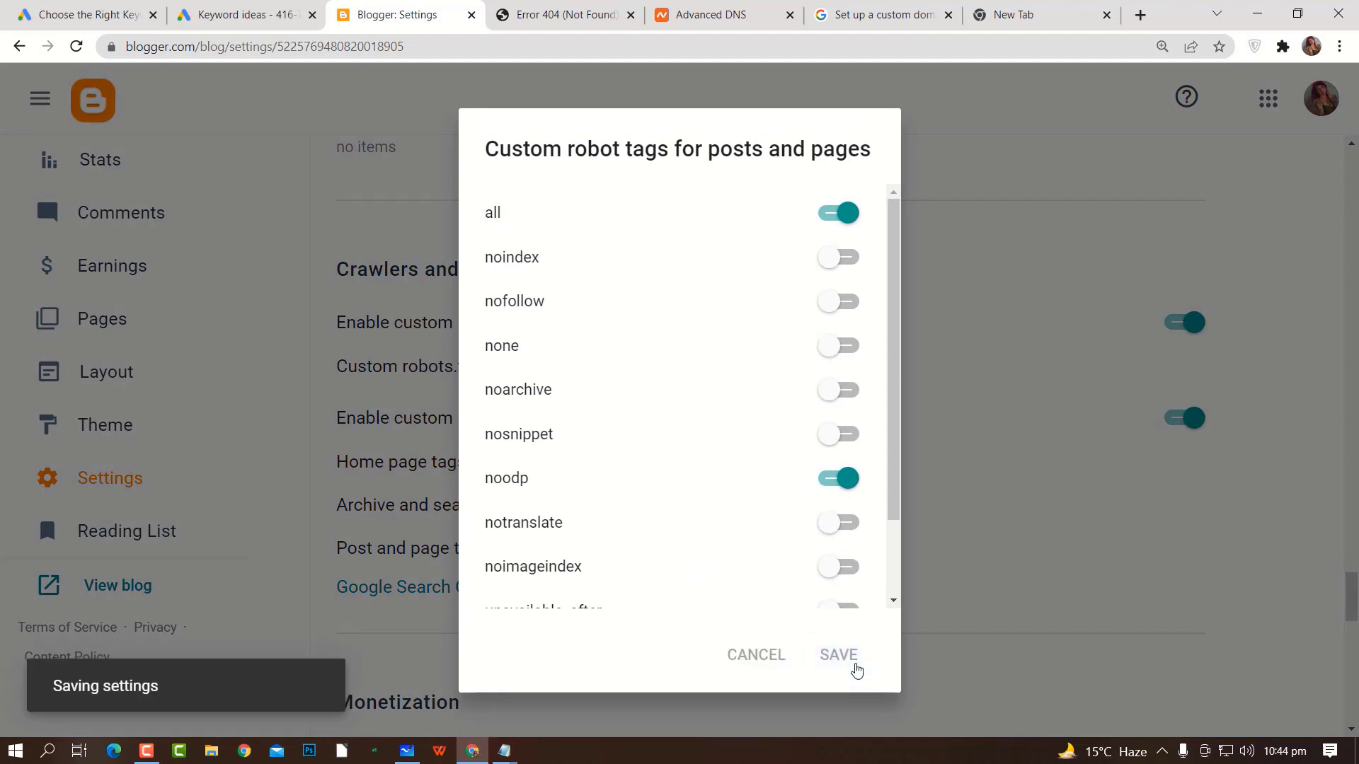
{"action": "scroll", "coordinate": [982, 491], "scroll_direction": "down", "scroll_amount": 5}
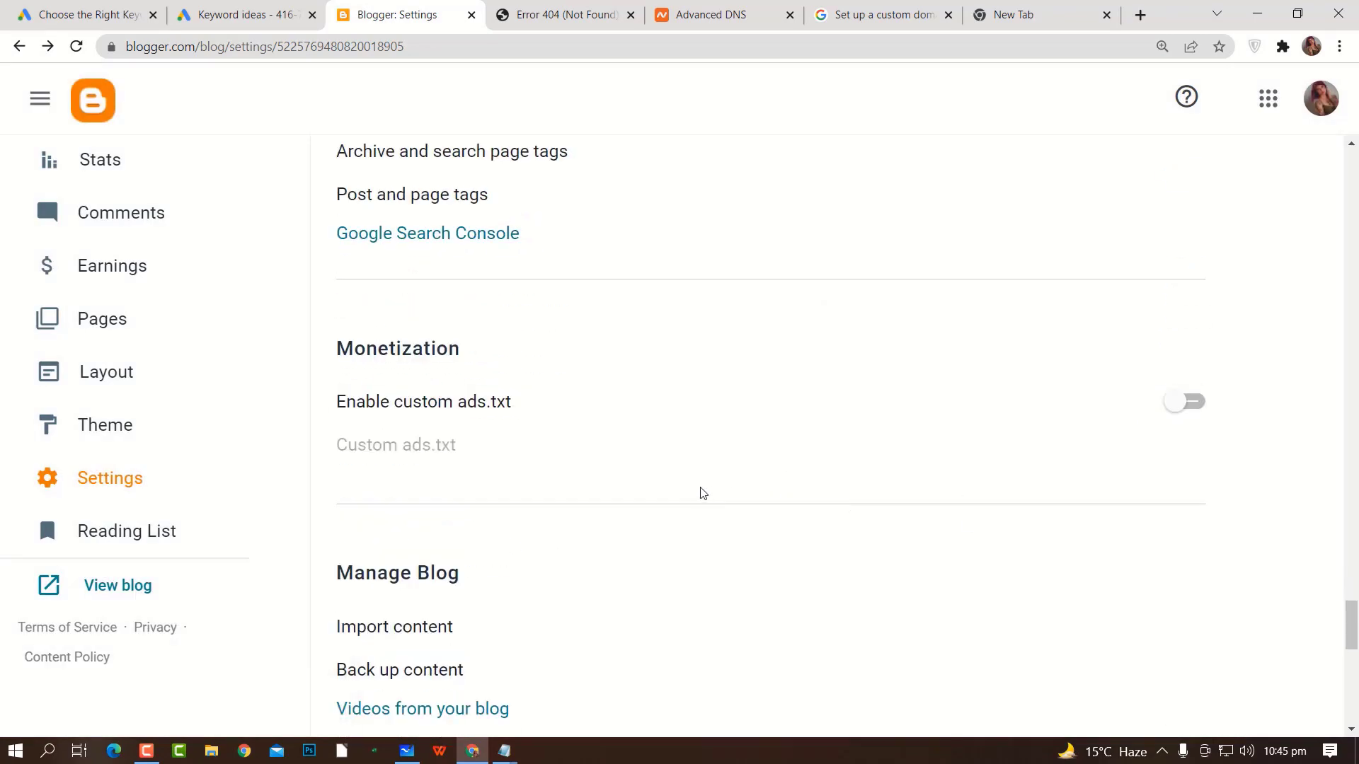
Load the blog on dailystarpakistan.com and reload the page
{"action": "scroll", "coordinate": [703, 493], "scroll_direction": "down", "scroll_amount": 1}
{"action": "scroll", "coordinate": [999, 418], "scroll_direction": "down", "scroll_amount": 3}
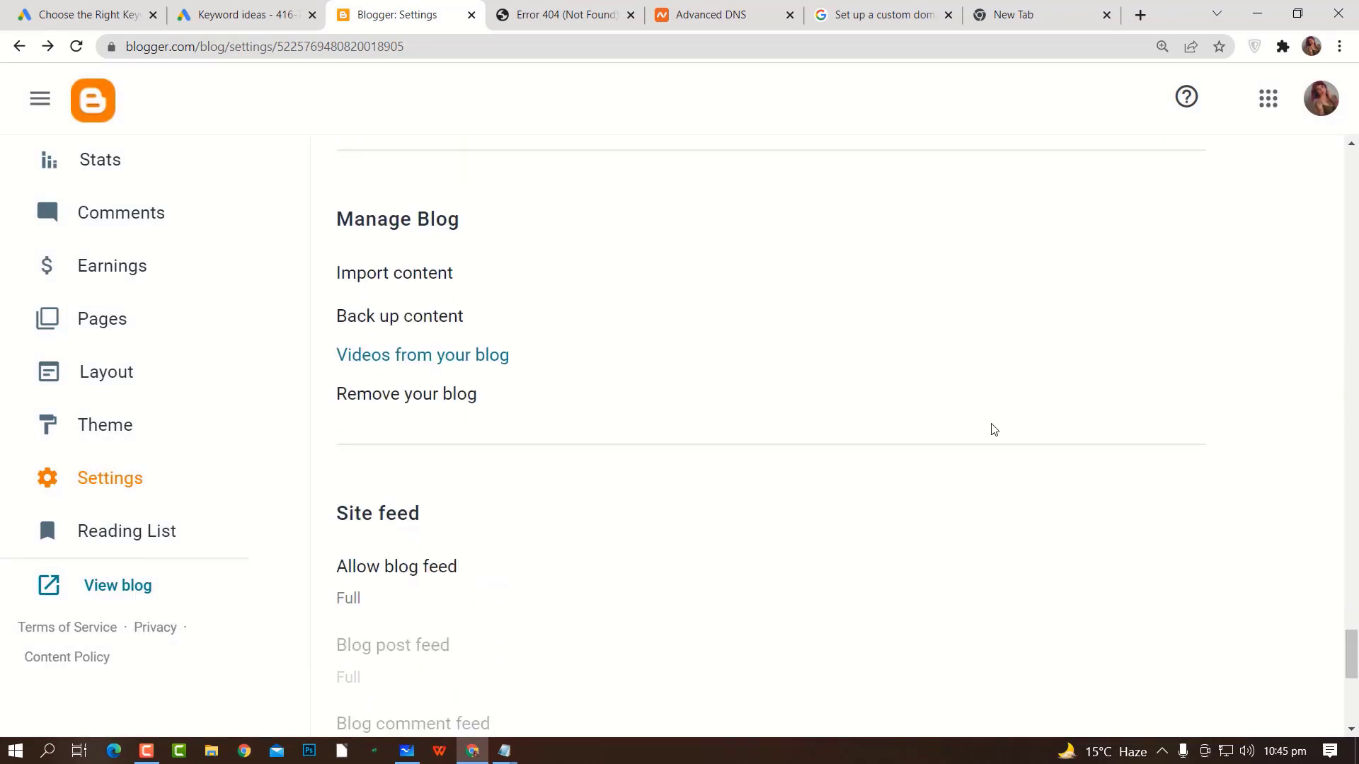
{"action": "scroll", "coordinate": [994, 430], "scroll_direction": "down", "scroll_amount": 6}
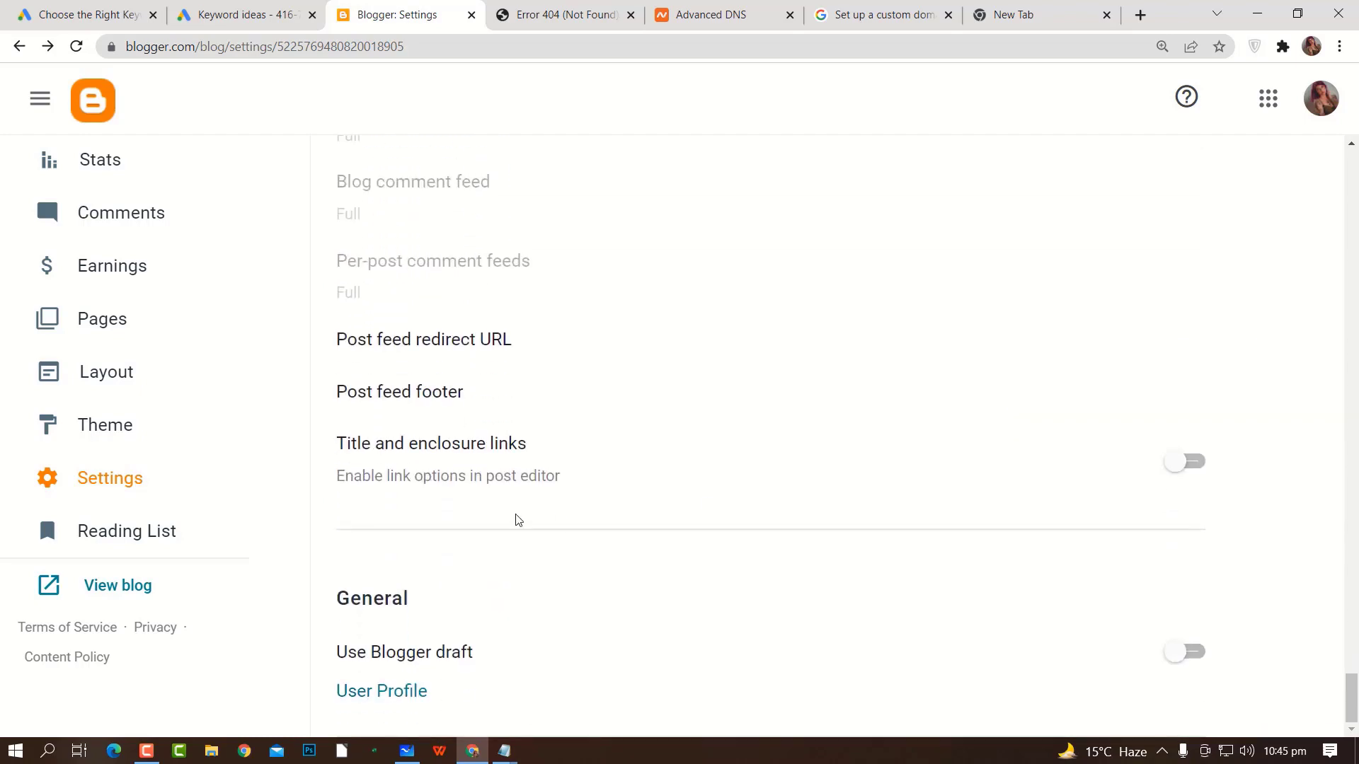
{"action": "scroll", "coordinate": [516, 521], "scroll_direction": "up", "scroll_amount": 20}
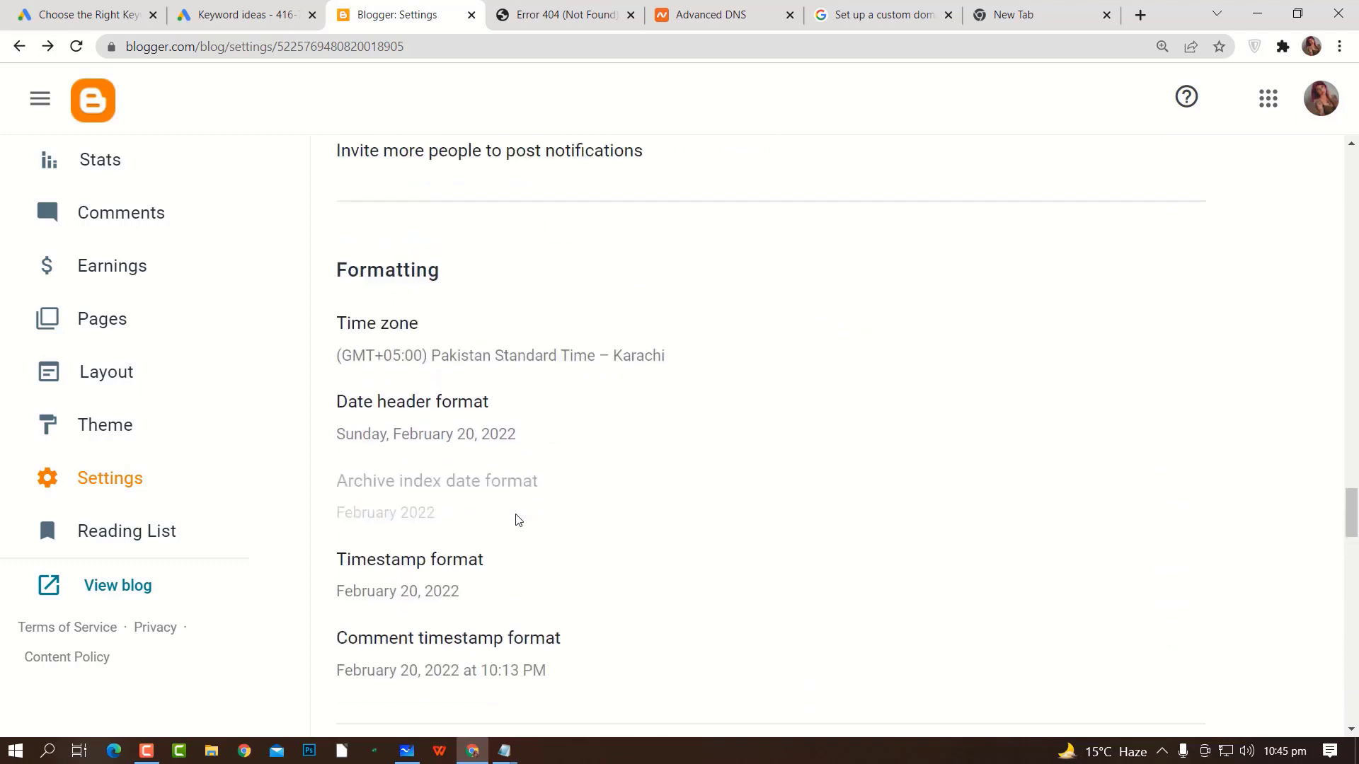
{"action": "left_click", "coordinate": [131, 583]}
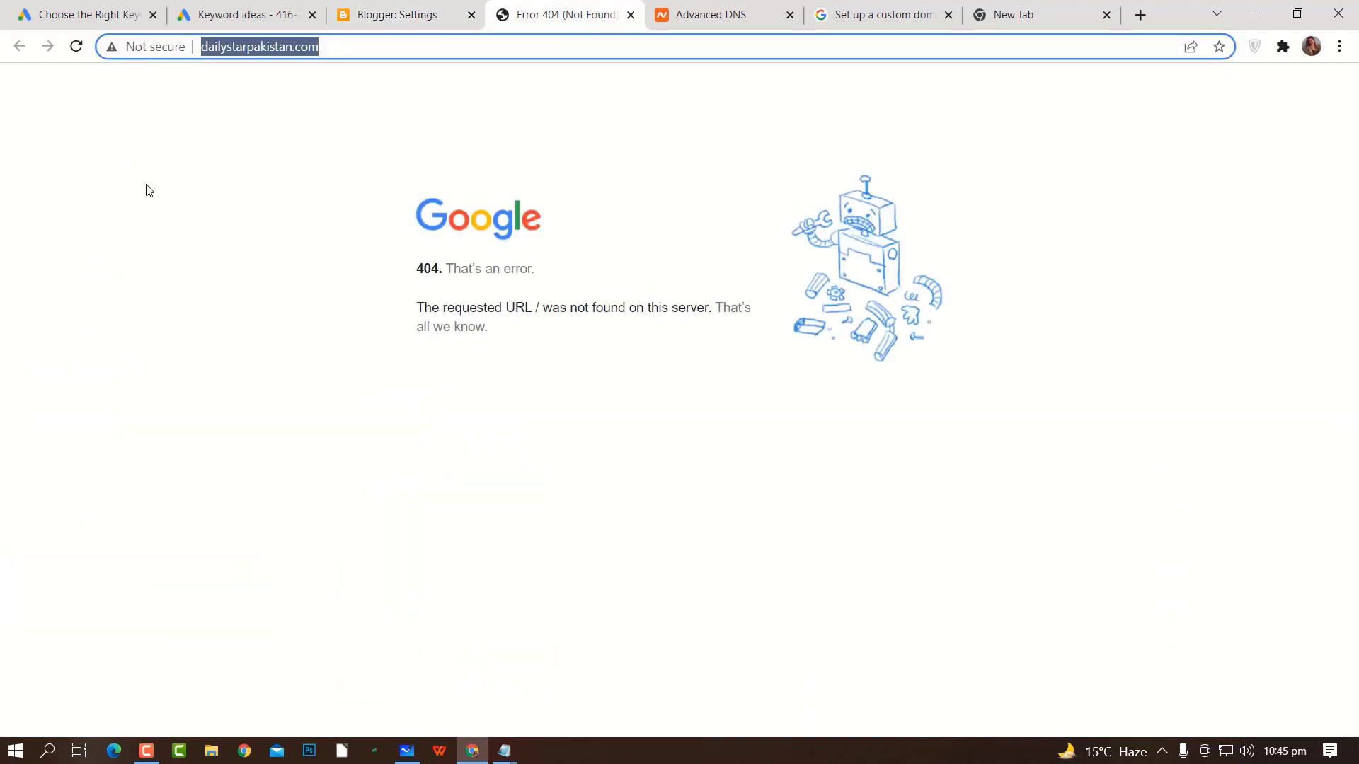
{"action": "left_click", "coordinate": [75, 46]}
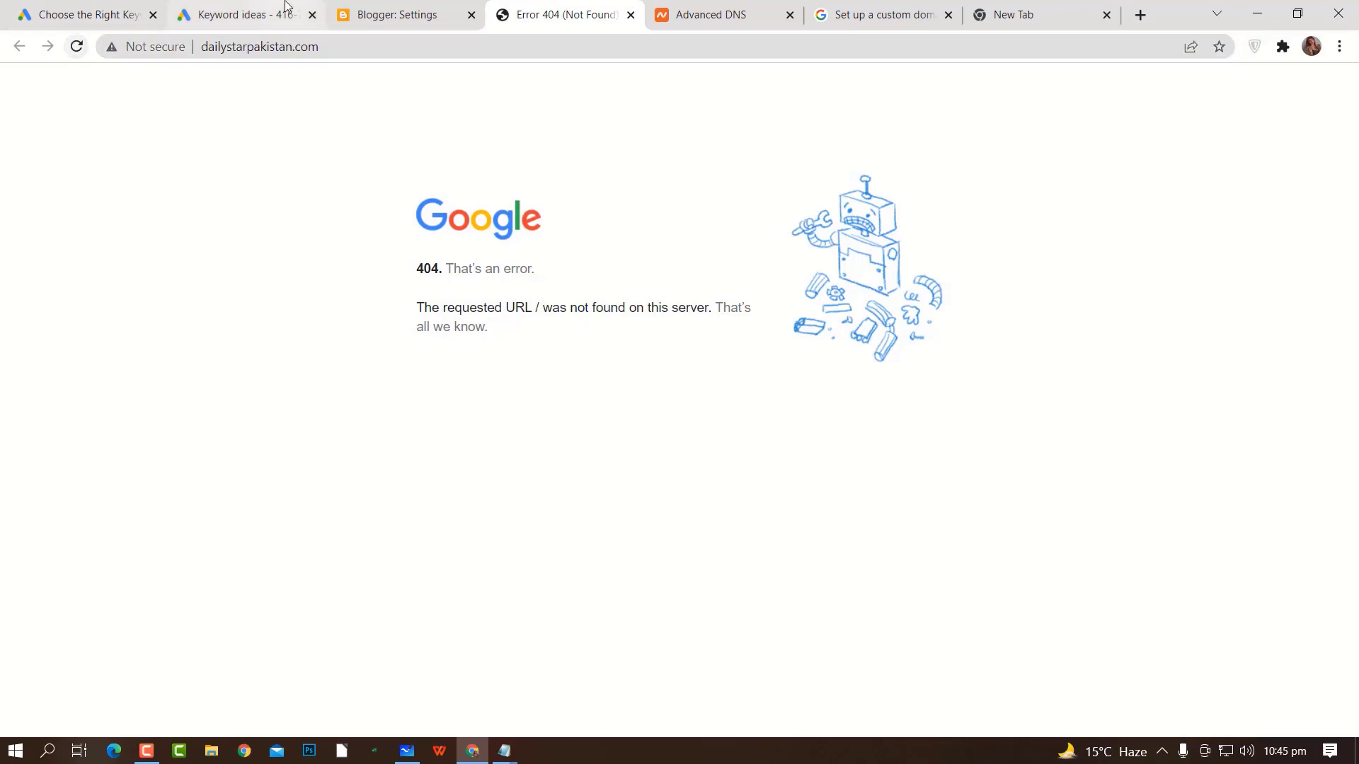
Return to the Blogger settings page and scroll to Crawlers and indexing
{"action": "left_click", "coordinate": [408, 21]}
{"action": "scroll", "coordinate": [742, 450], "scroll_direction": "up", "scroll_amount": 2}
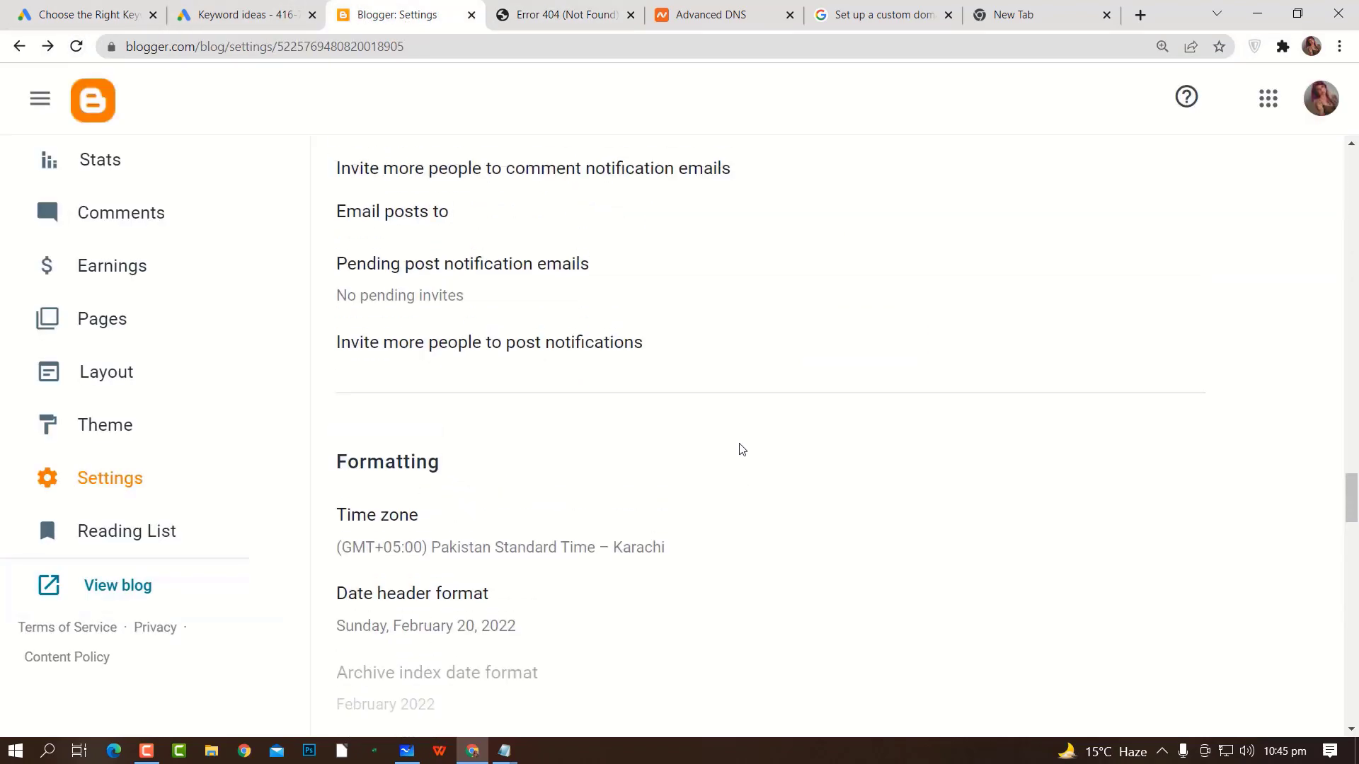
{"action": "scroll", "coordinate": [742, 449], "scroll_direction": "up", "scroll_amount": 5}
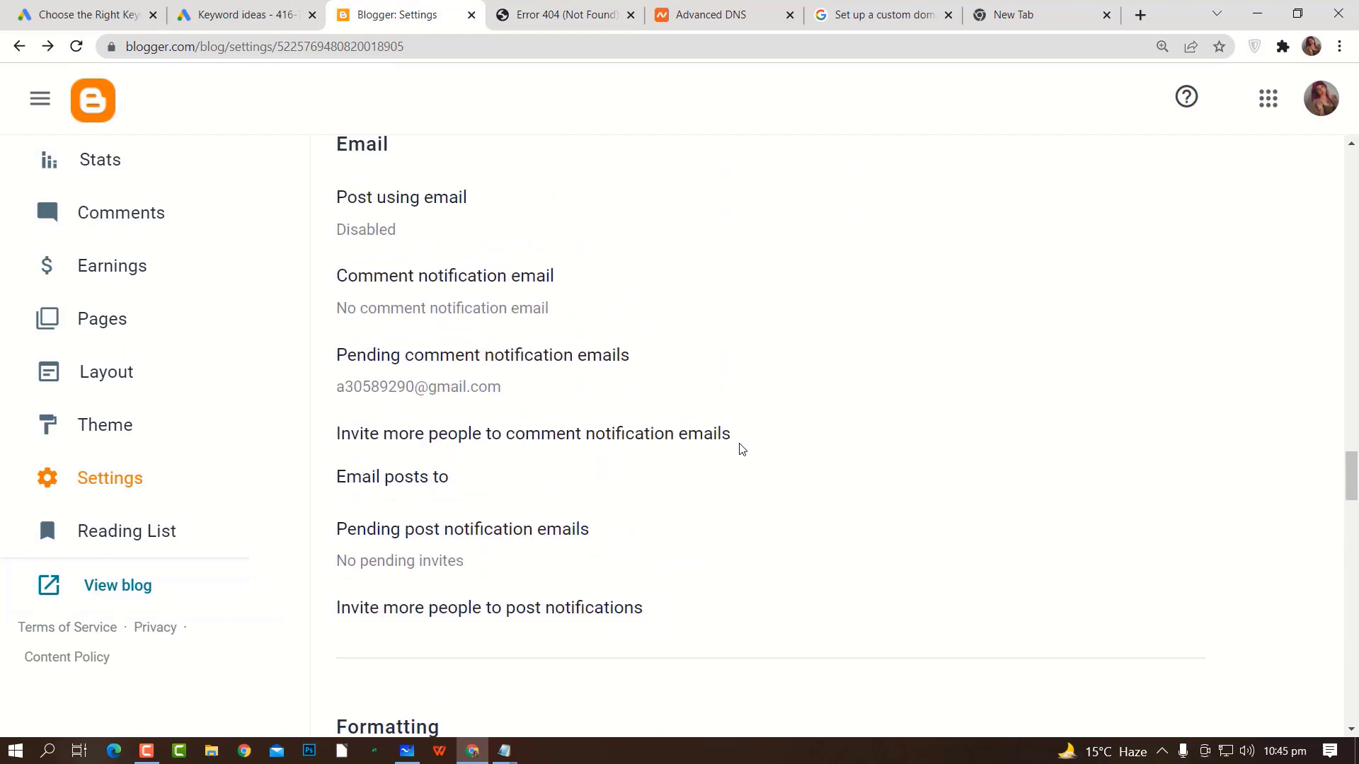
{"action": "scroll", "coordinate": [741, 449], "scroll_direction": "up", "scroll_amount": 10}
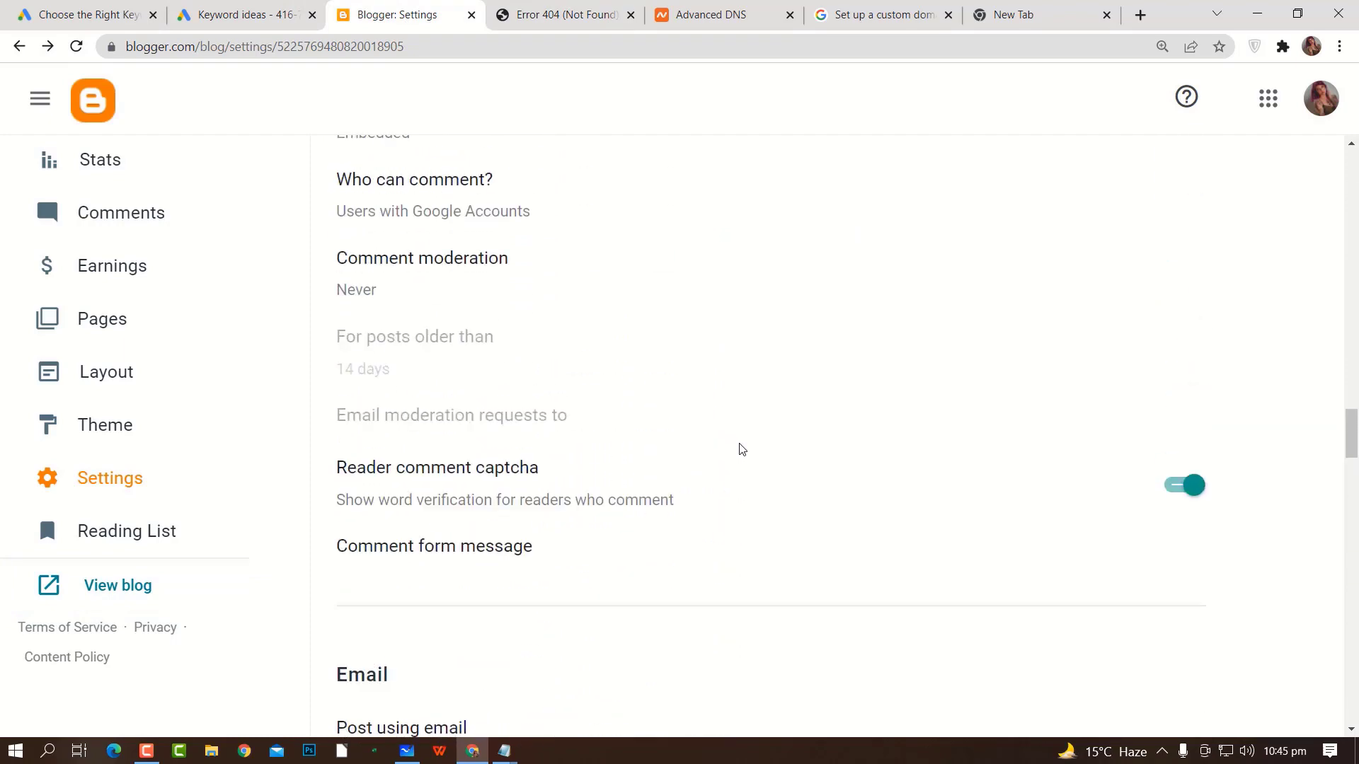
{"action": "scroll", "coordinate": [741, 449], "scroll_direction": "up", "scroll_amount": 3}
{"action": "left_click", "coordinate": [614, 10]}
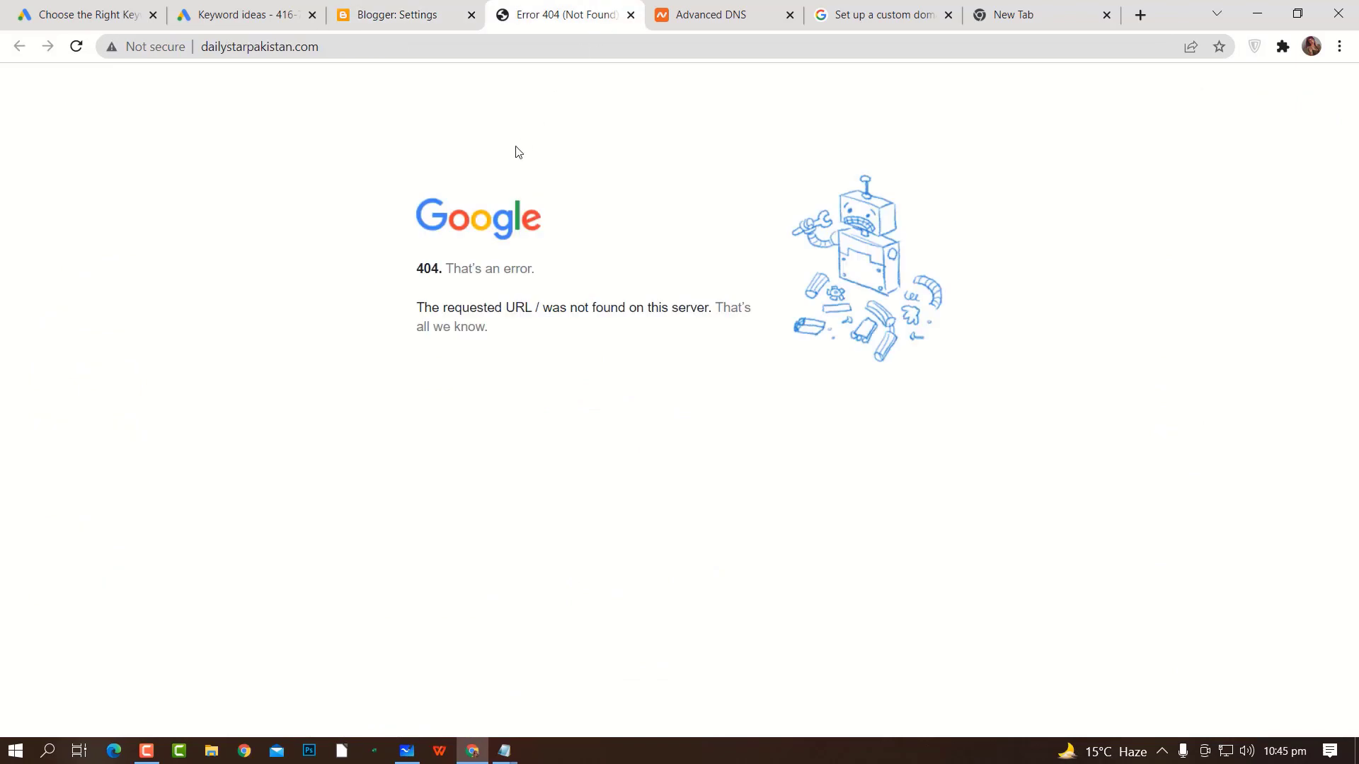
{"action": "left_click", "coordinate": [425, 10]}
{"action": "scroll", "coordinate": [476, 434], "scroll_direction": "up", "scroll_amount": 1}
{"action": "scroll", "coordinate": [478, 436], "scroll_direction": "down", "scroll_amount": 6}
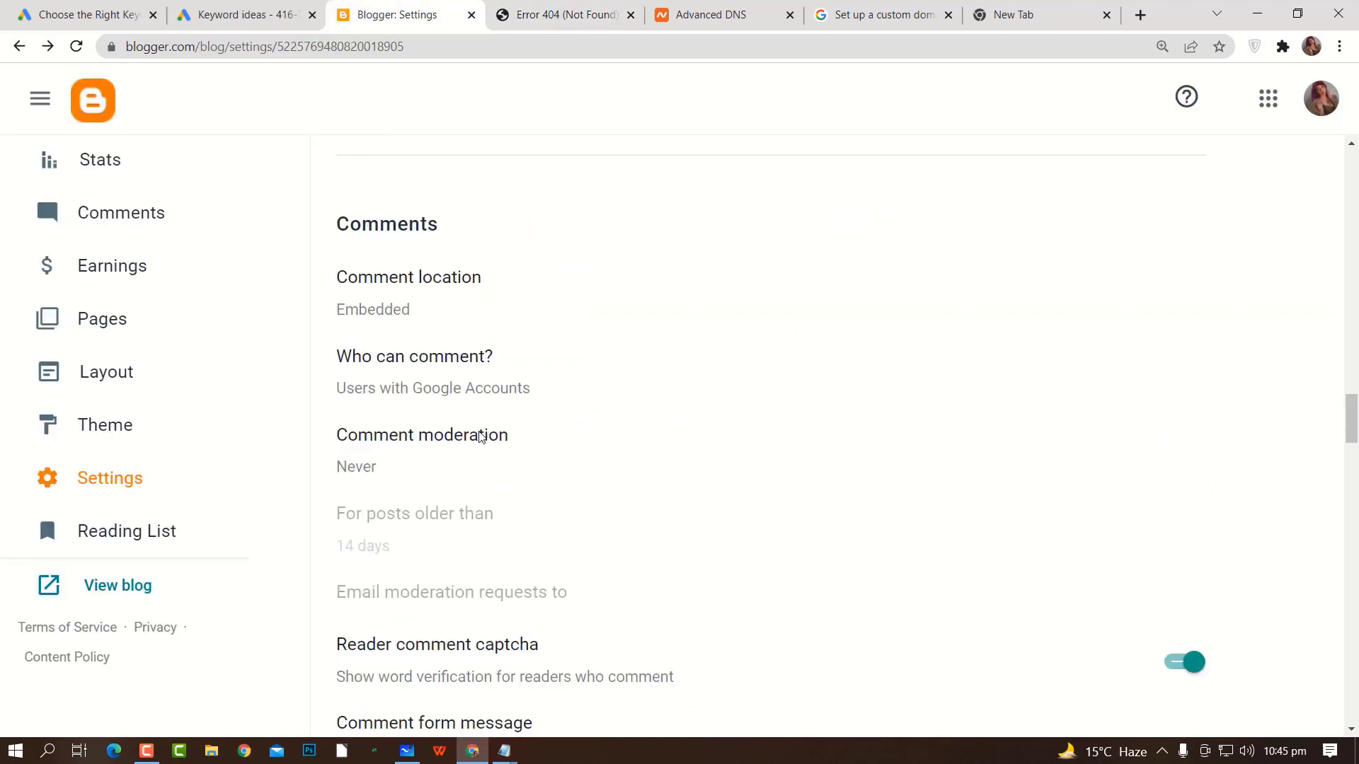
{"action": "scroll", "coordinate": [479, 435], "scroll_direction": "down", "scroll_amount": 9}
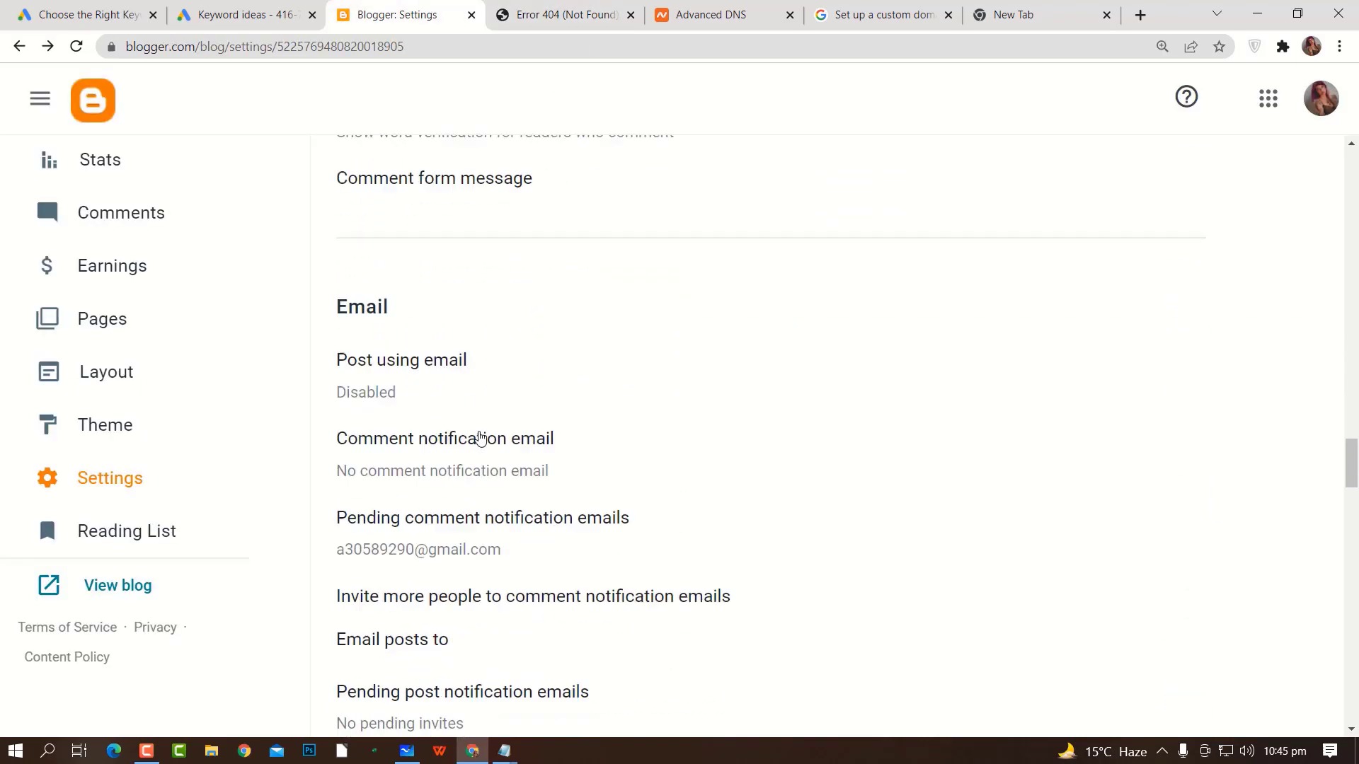
{"action": "scroll", "coordinate": [479, 436], "scroll_direction": "up", "scroll_amount": 10}
{"action": "scroll", "coordinate": [479, 436], "scroll_direction": "up", "scroll_amount": 20}
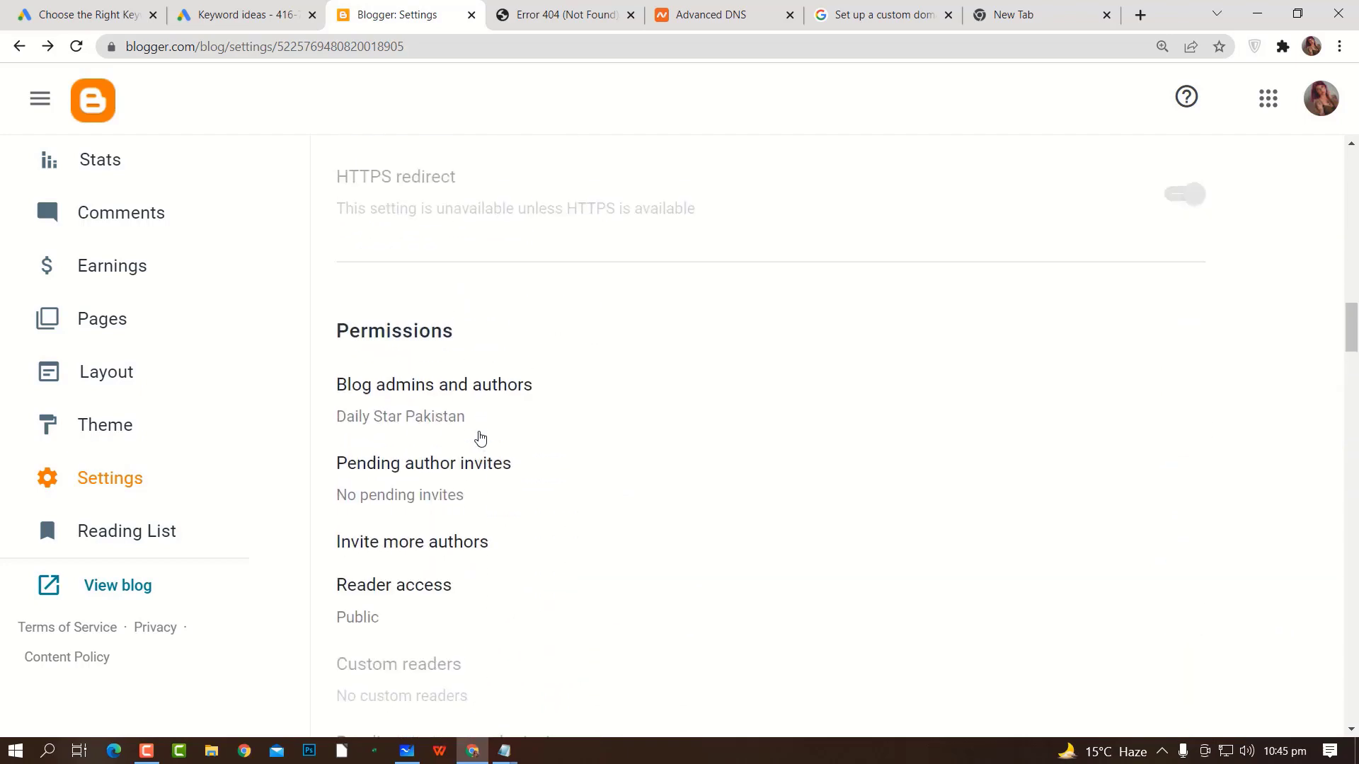
{"action": "scroll", "coordinate": [479, 436], "scroll_direction": "up", "scroll_amount": 4}
{"action": "scroll", "coordinate": [479, 437], "scroll_direction": "down", "scroll_amount": 20}
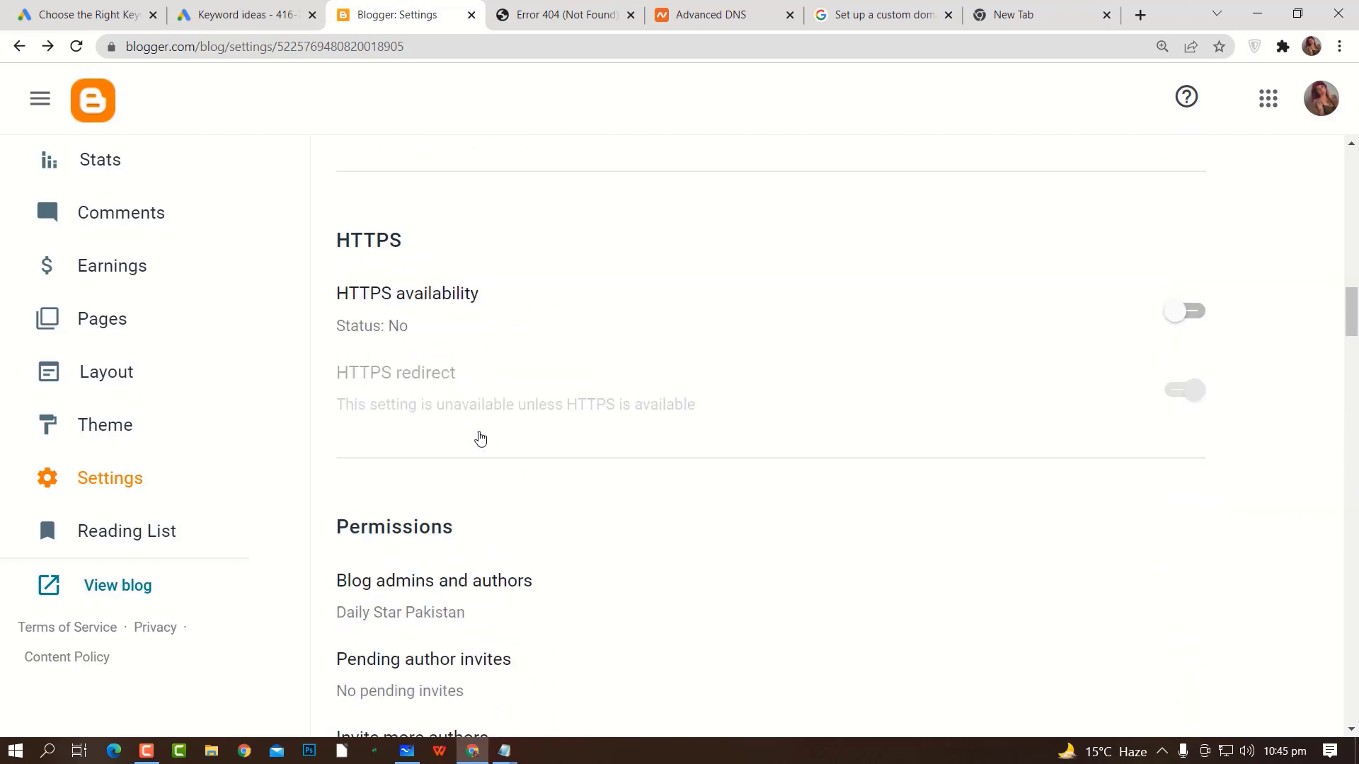
{"action": "scroll", "coordinate": [479, 439], "scroll_direction": "down", "scroll_amount": 9}
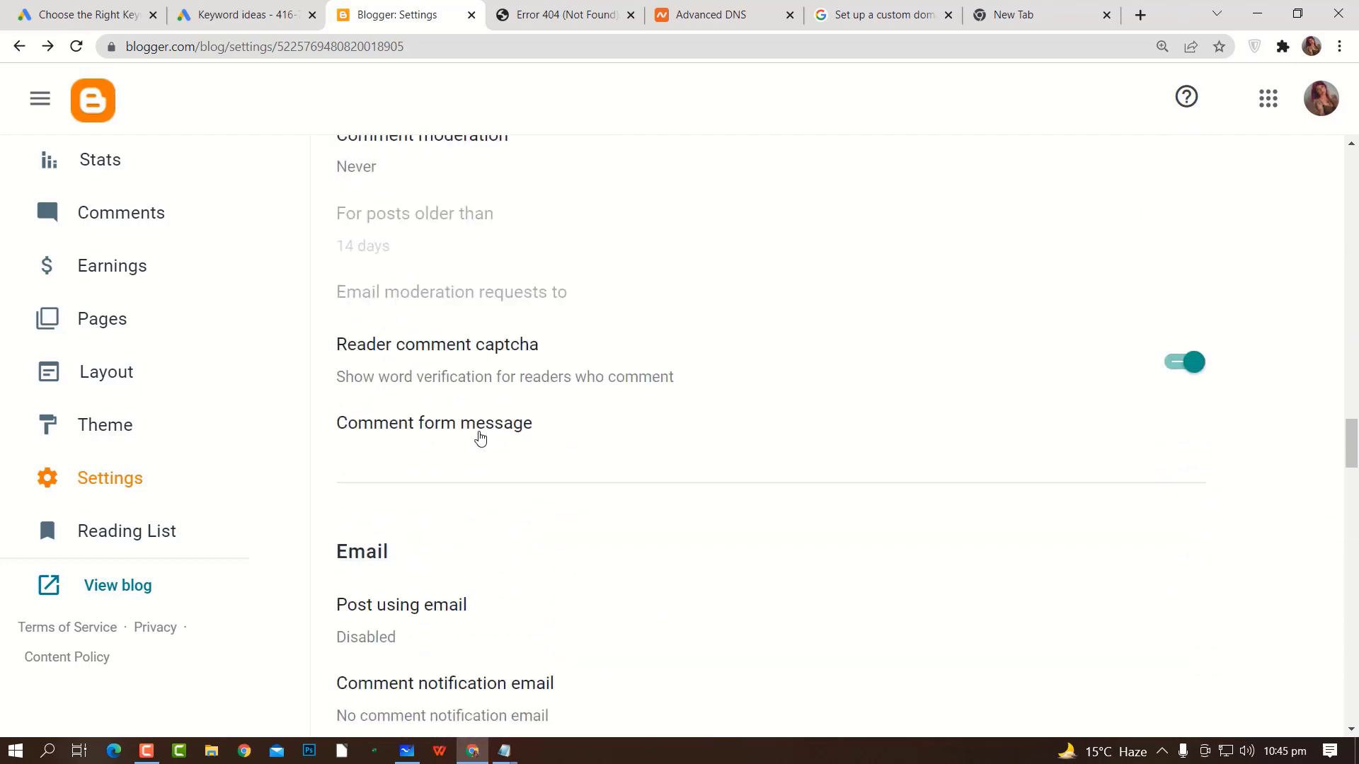
{"action": "scroll", "coordinate": [479, 437], "scroll_direction": "down", "scroll_amount": 18}
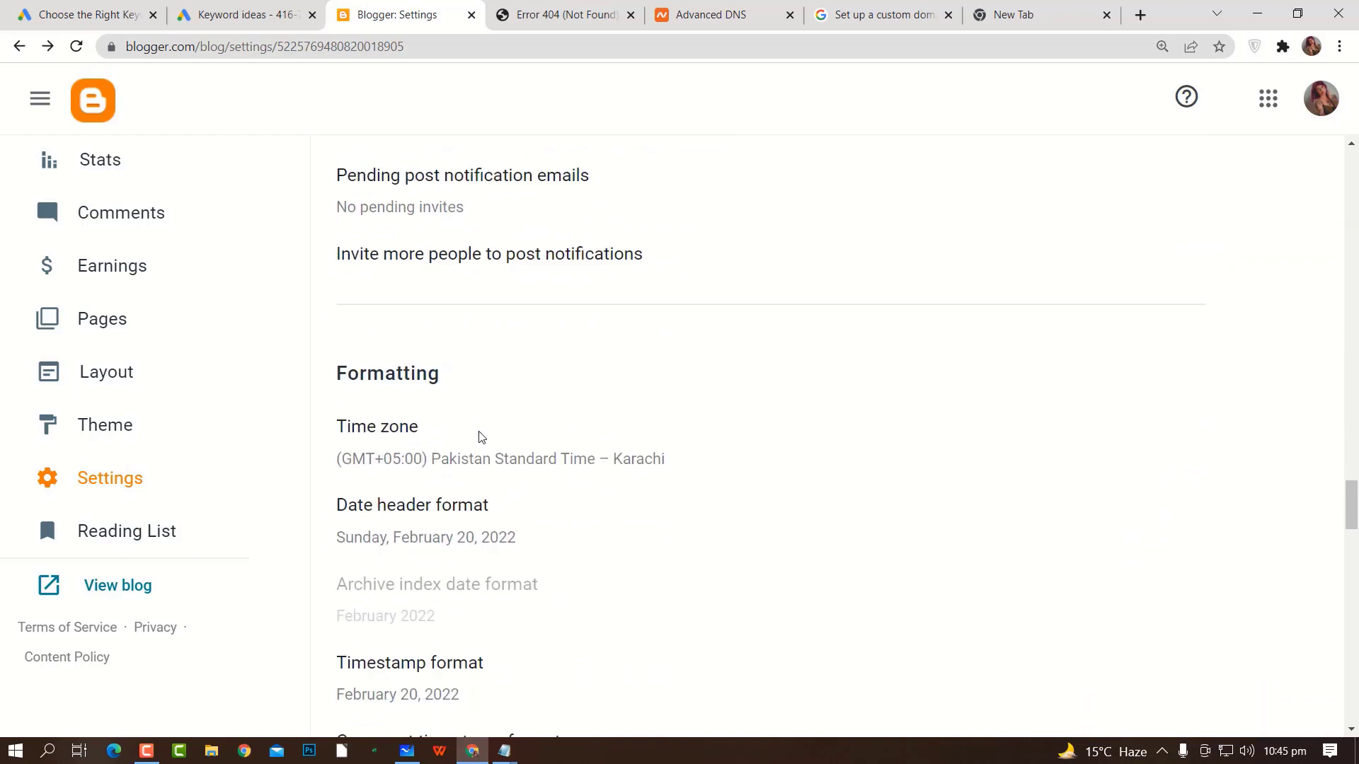
{"action": "scroll", "coordinate": [479, 436], "scroll_direction": "down", "scroll_amount": 6}
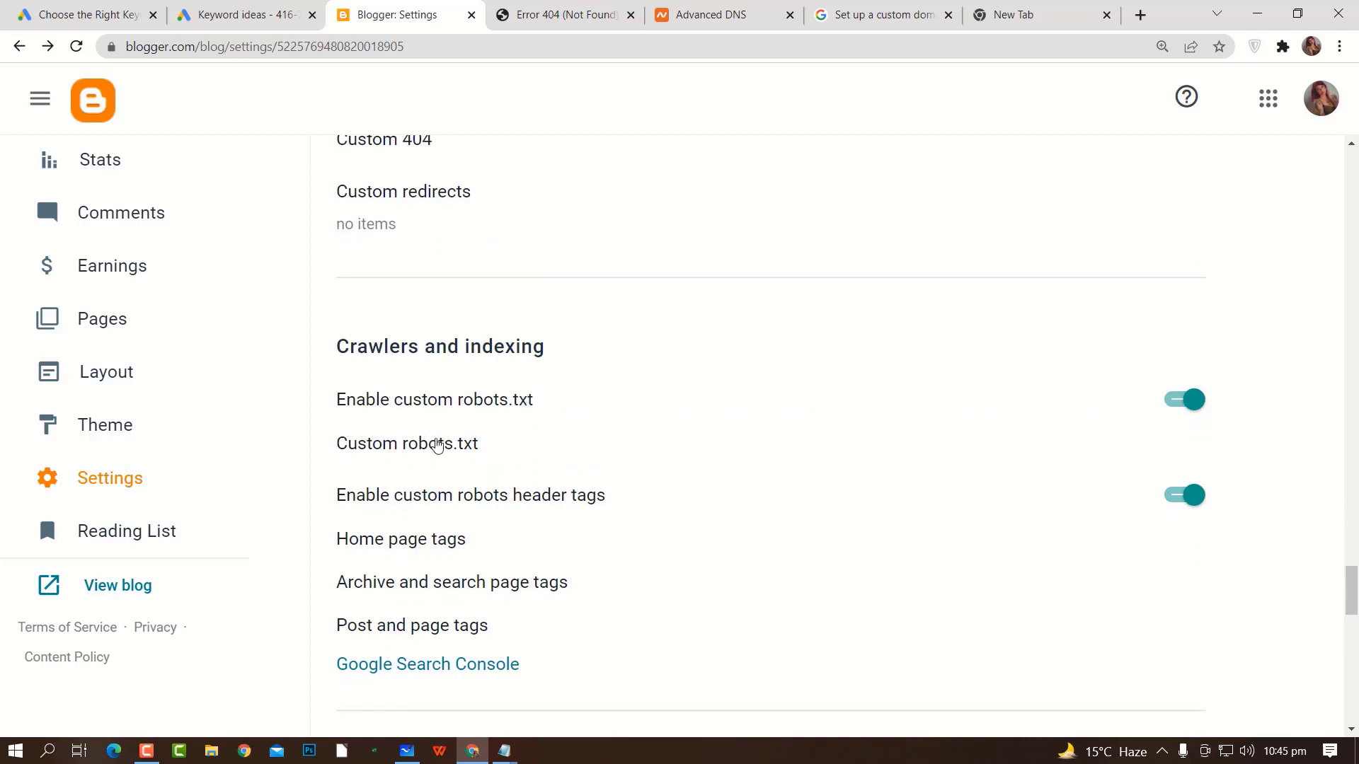
Open the empty Custom robots.txt editor, then start a fresh browser tab
{"action": "left_click", "coordinate": [437, 445]}
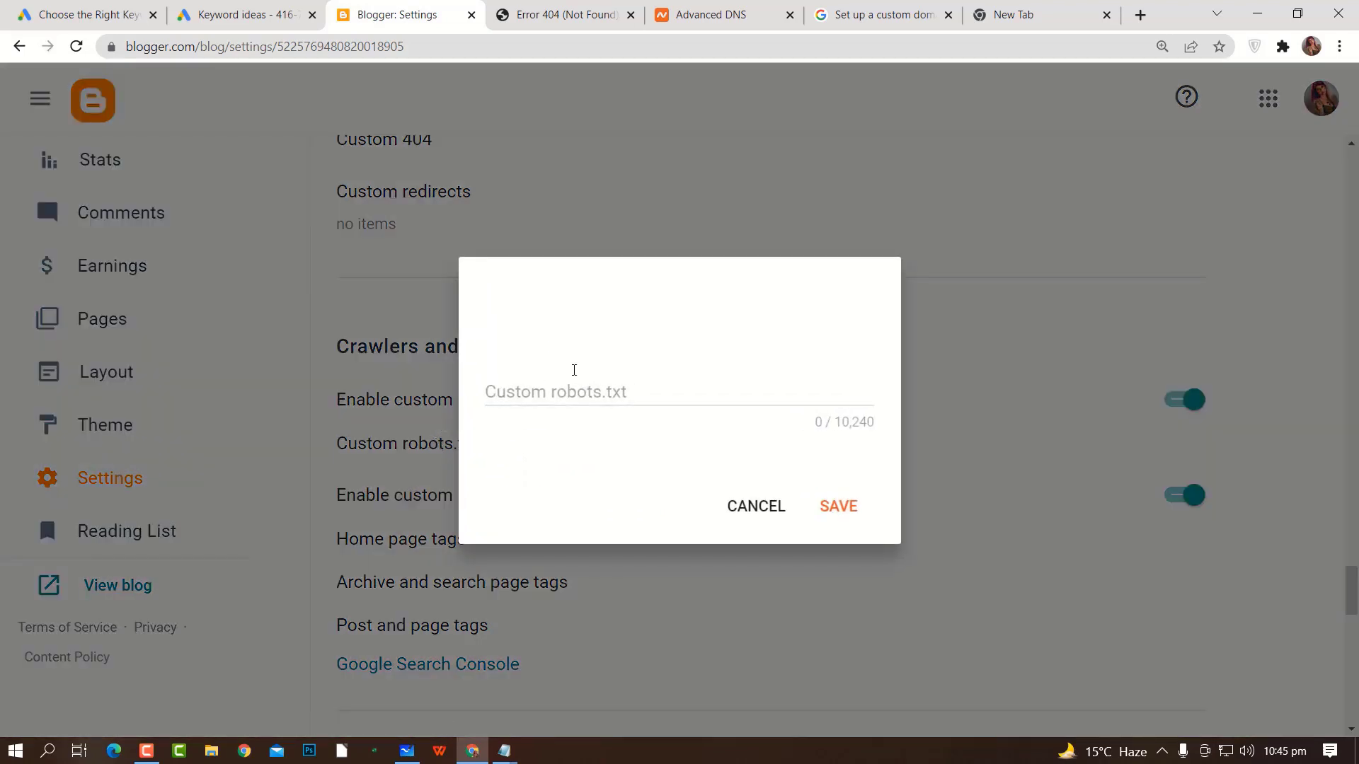
{"action": "left_click", "coordinate": [562, 392]}
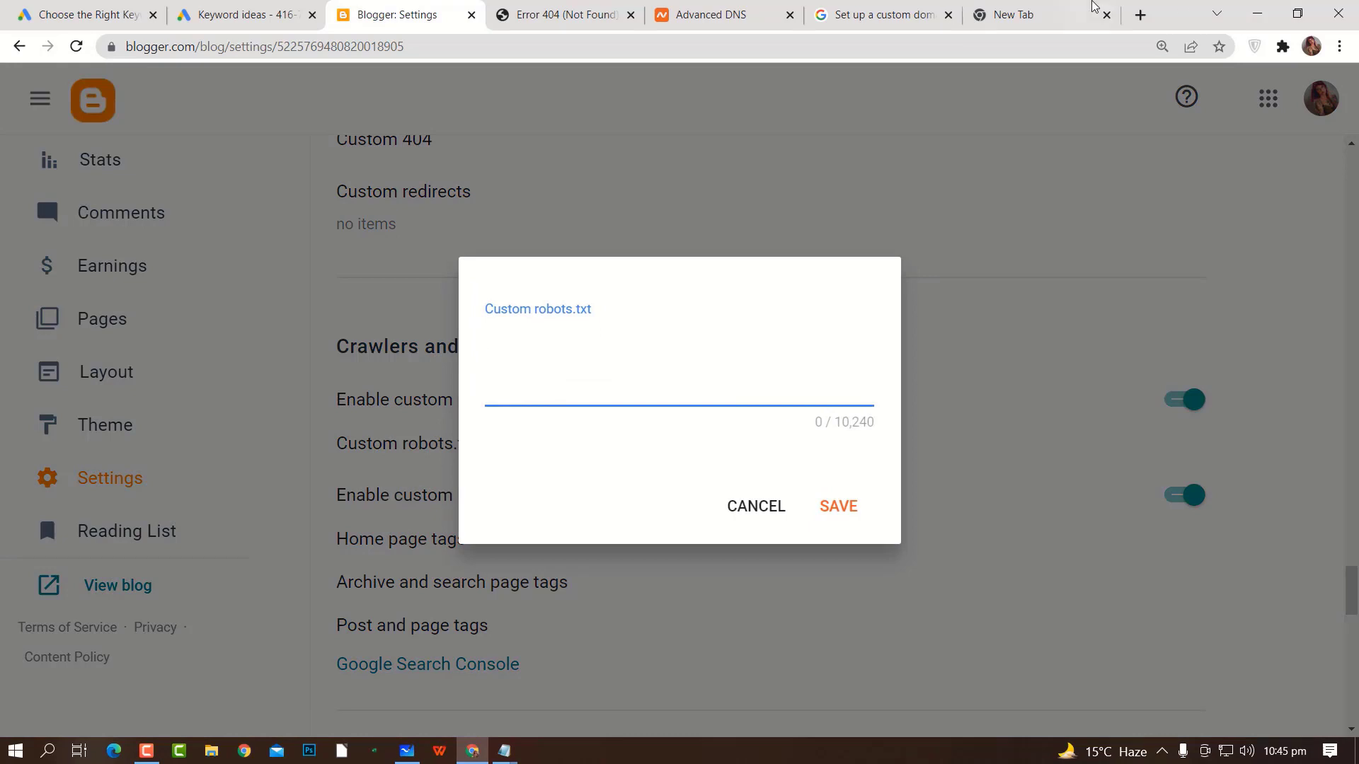
{"action": "left_click", "coordinate": [1082, 13]}
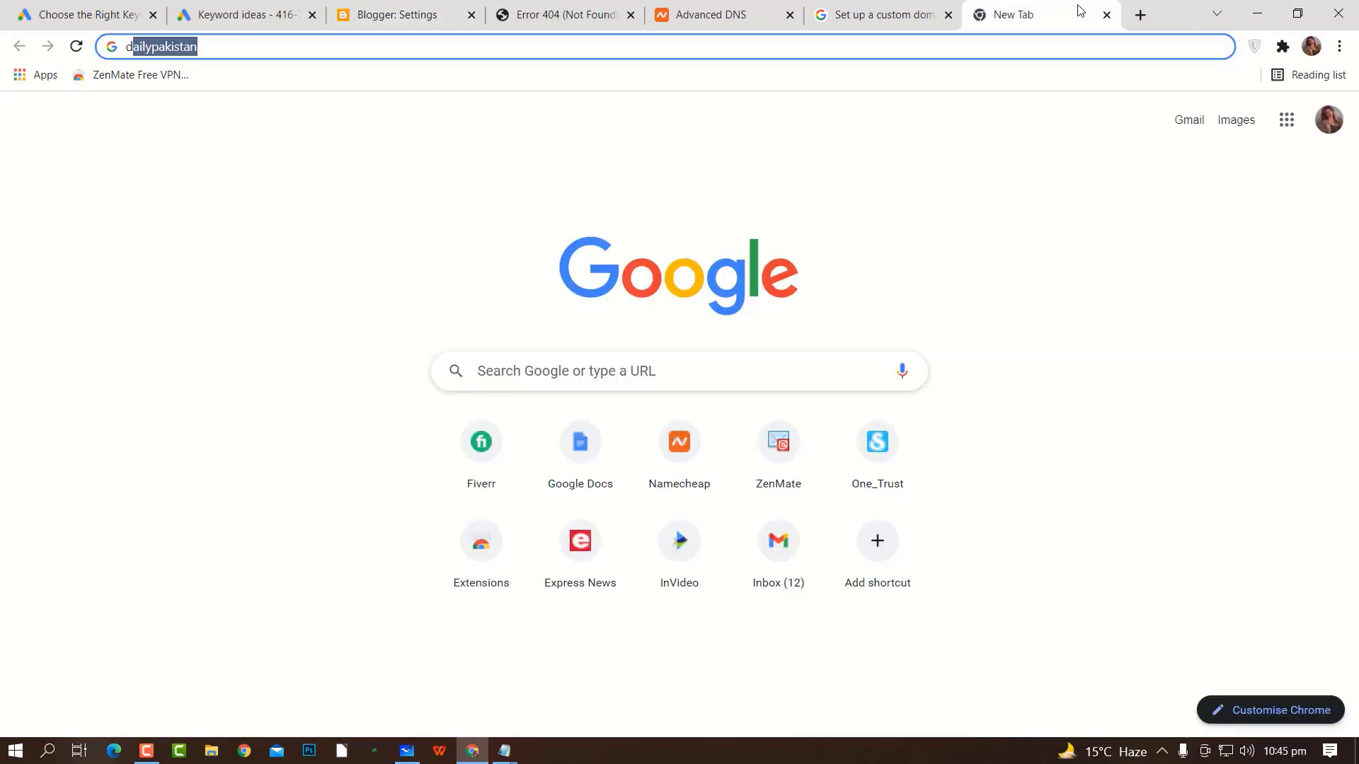
{"action": "left_click", "coordinate": [1140, 14]}
Move the Advanced DNS and Blogger: Settings tabs next to the new tab
{"action": "type", "text": "c"}
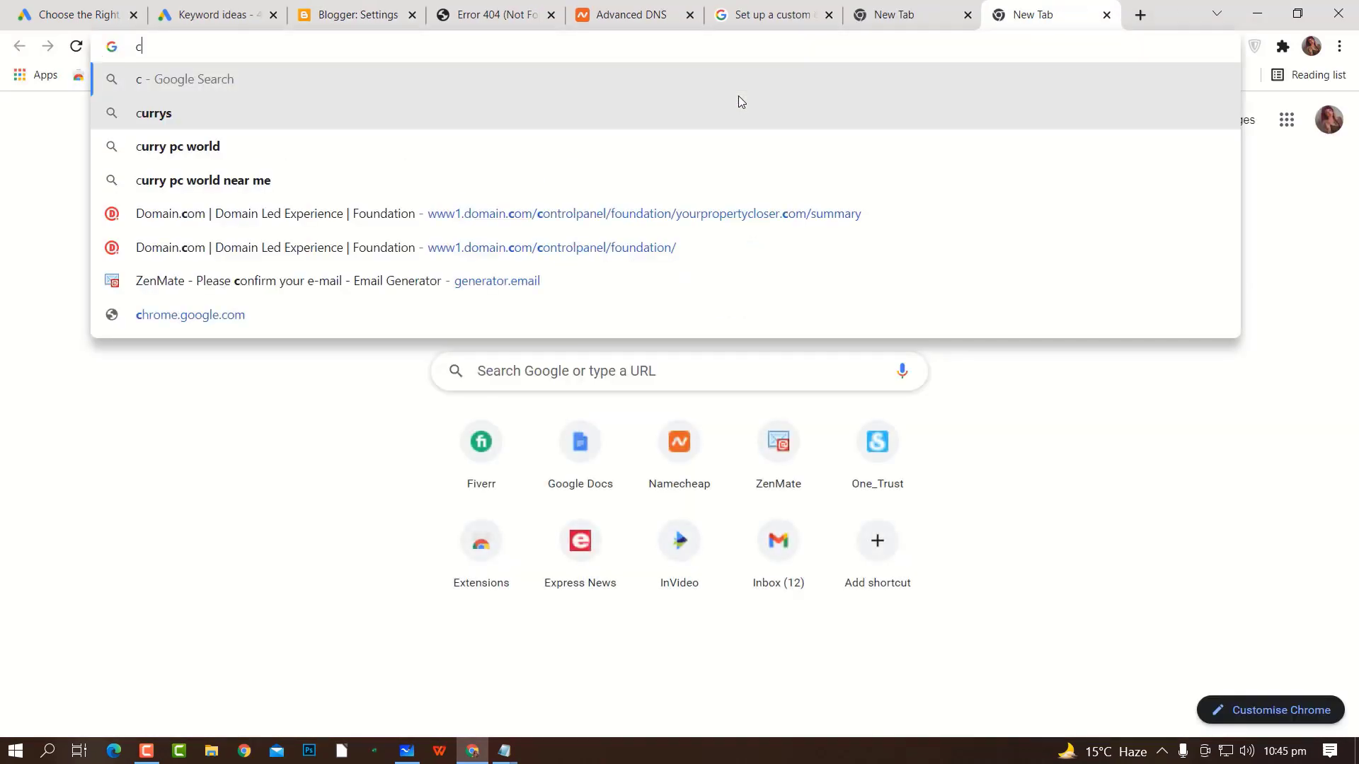
{"action": "type", "text": "o"}
{"action": "key", "text": "BackSpace"}
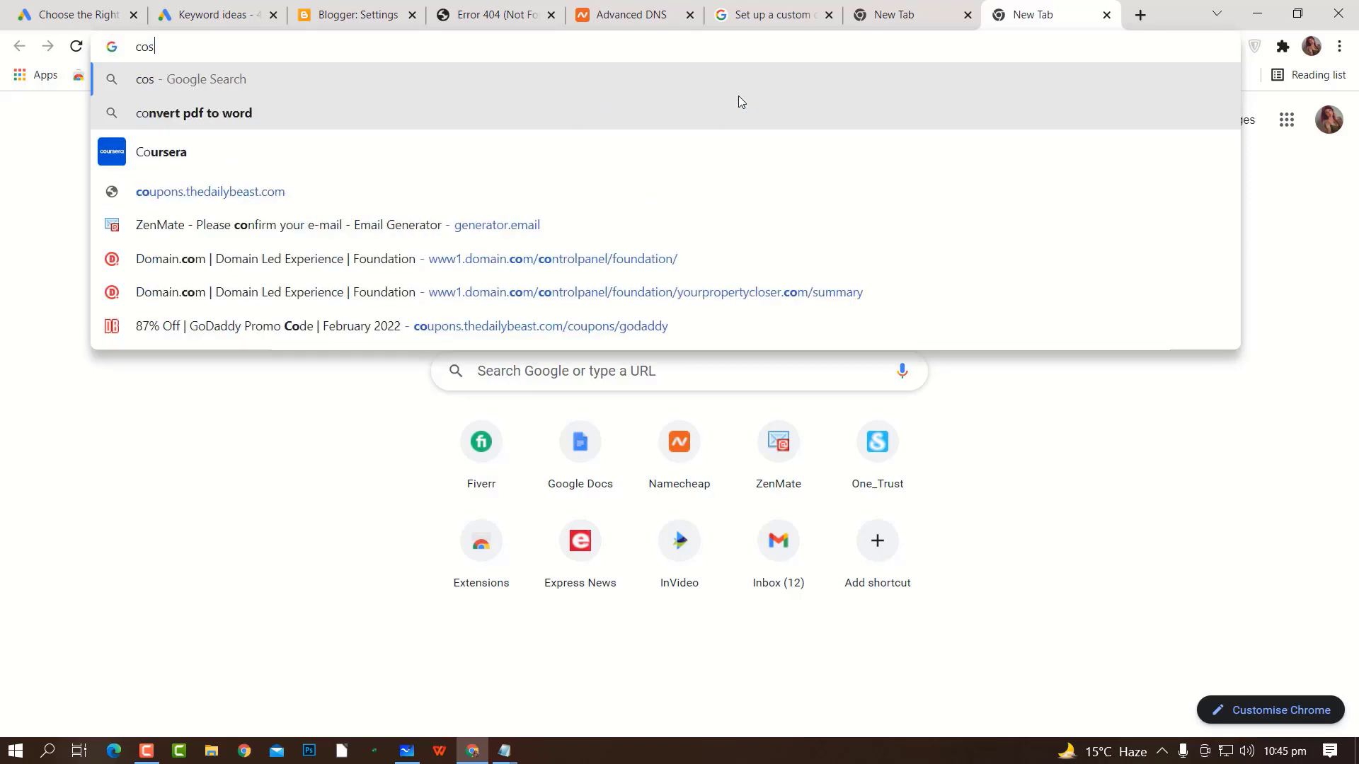
{"action": "type", "text": "u"}
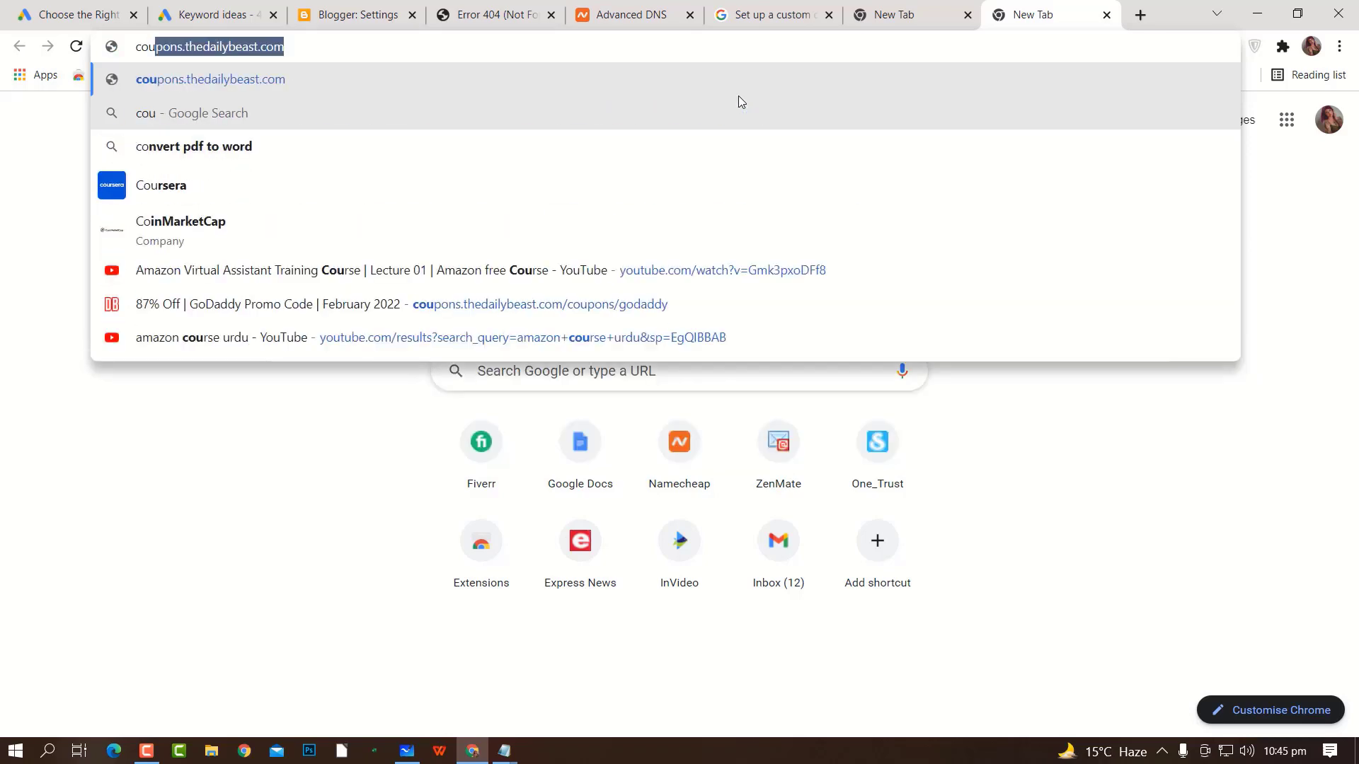
{"action": "key", "text": "BackSpace"}
{"action": "type", "text": "to"}
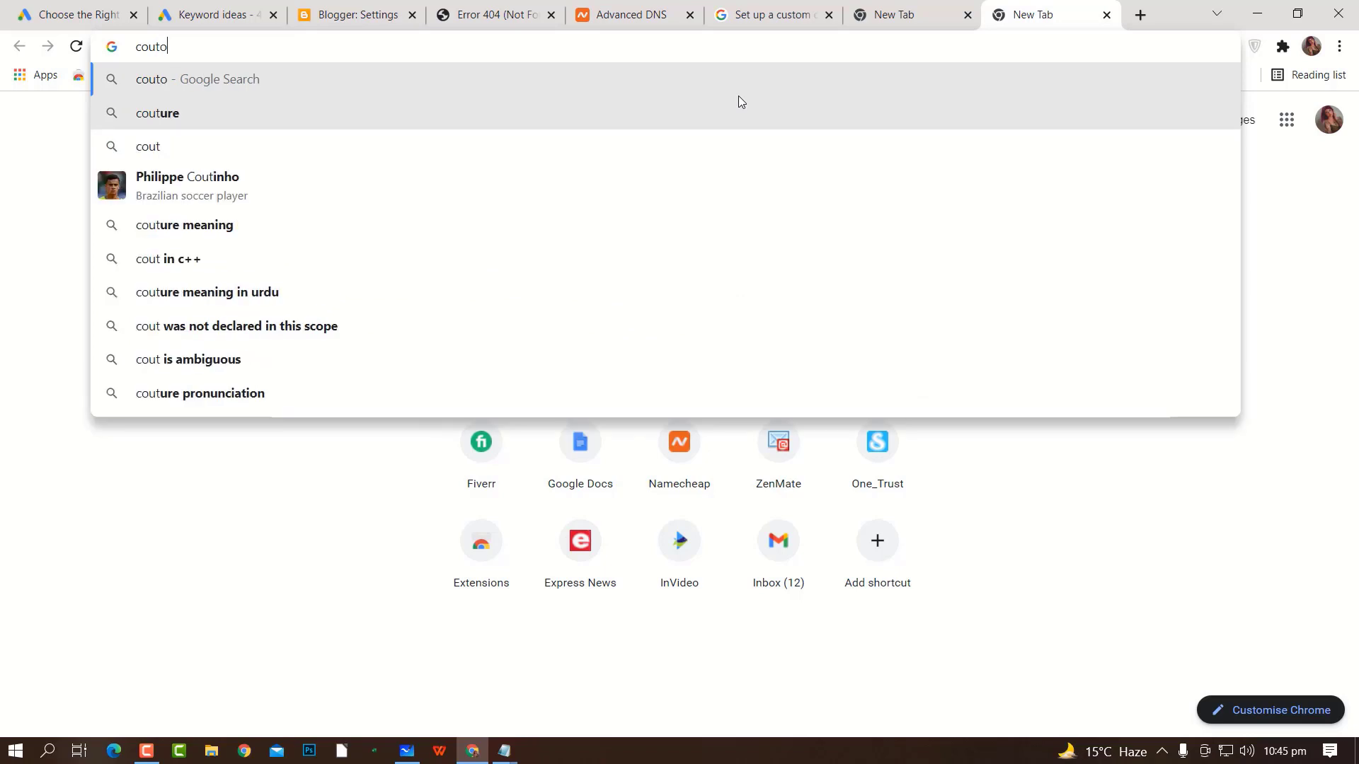
{"action": "left_click_drag", "start_coordinate": [630, 14], "coordinate": [941, 14]}
{"action": "left_click_drag", "start_coordinate": [353, 14], "coordinate": [957, 16]}
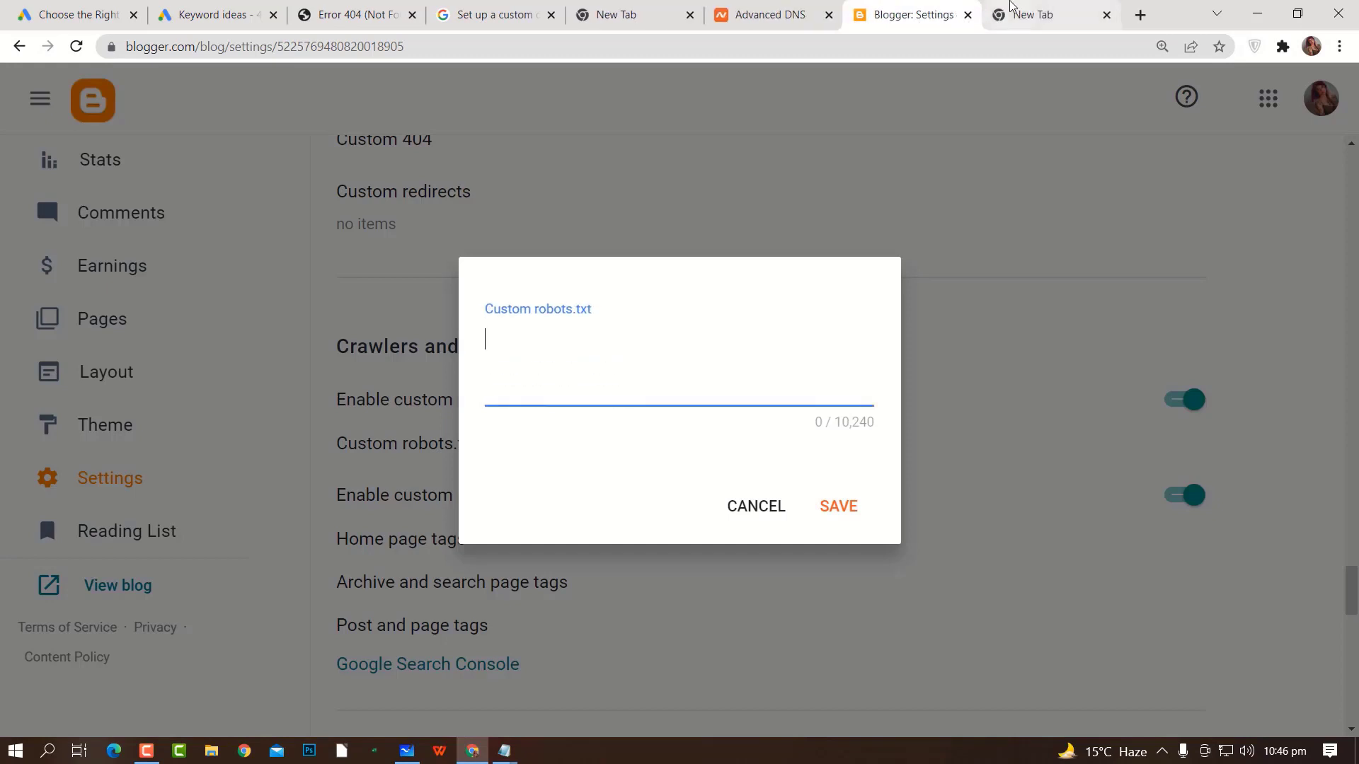
Search Google for 'custom robots.txt generator for blogger' and open the labnol sitemap result
{"action": "left_click", "coordinate": [1036, 6]}
{"action": "type", "text": "couto"}
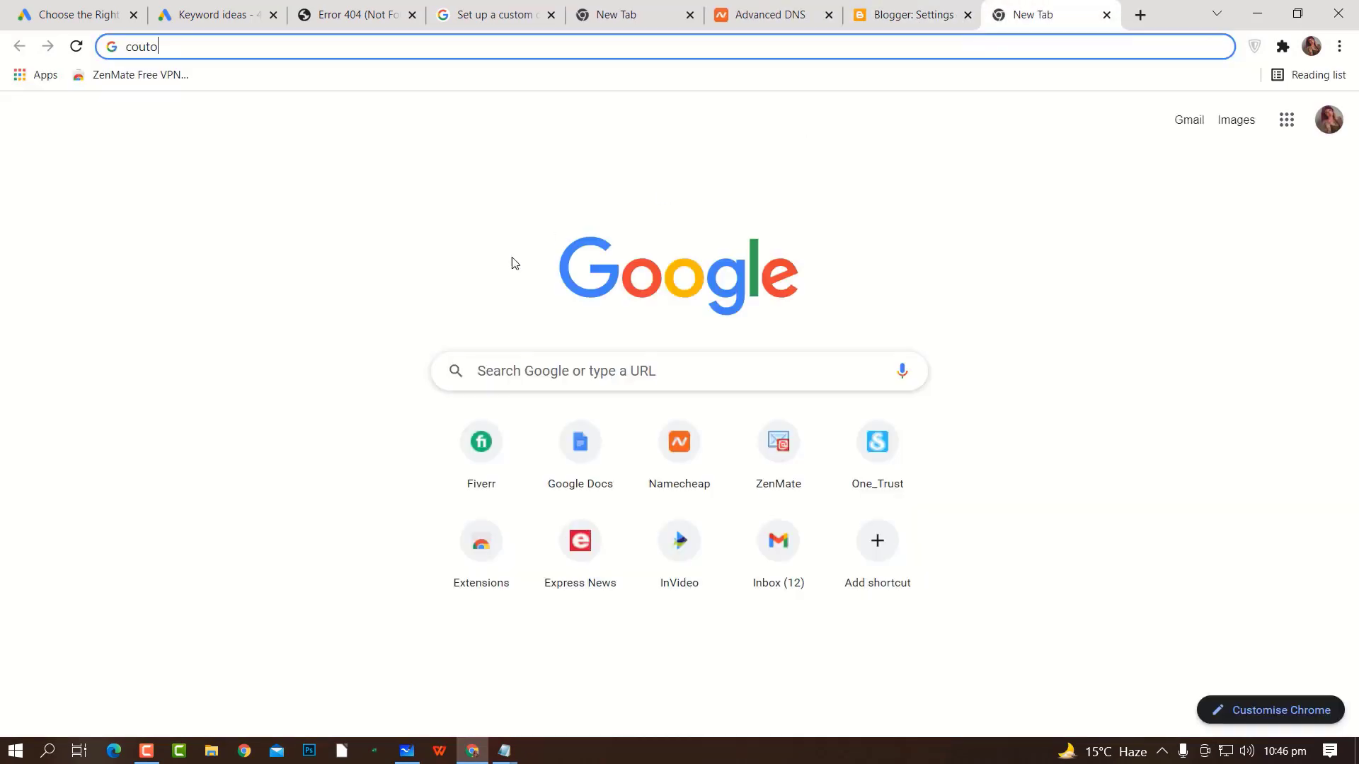
{"action": "key", "text": "ctrl+a"}
{"action": "type", "text": "cos"}
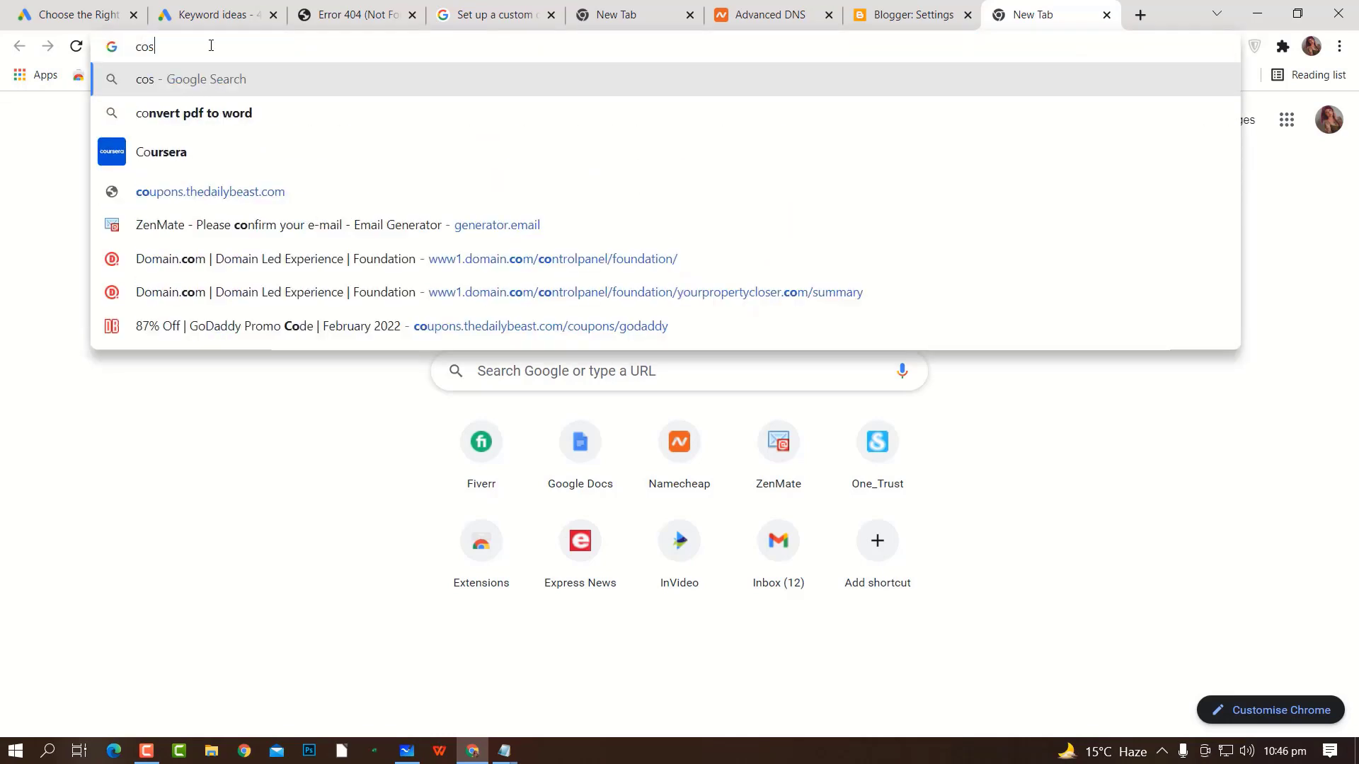
{"action": "type", "text": "tom r"}
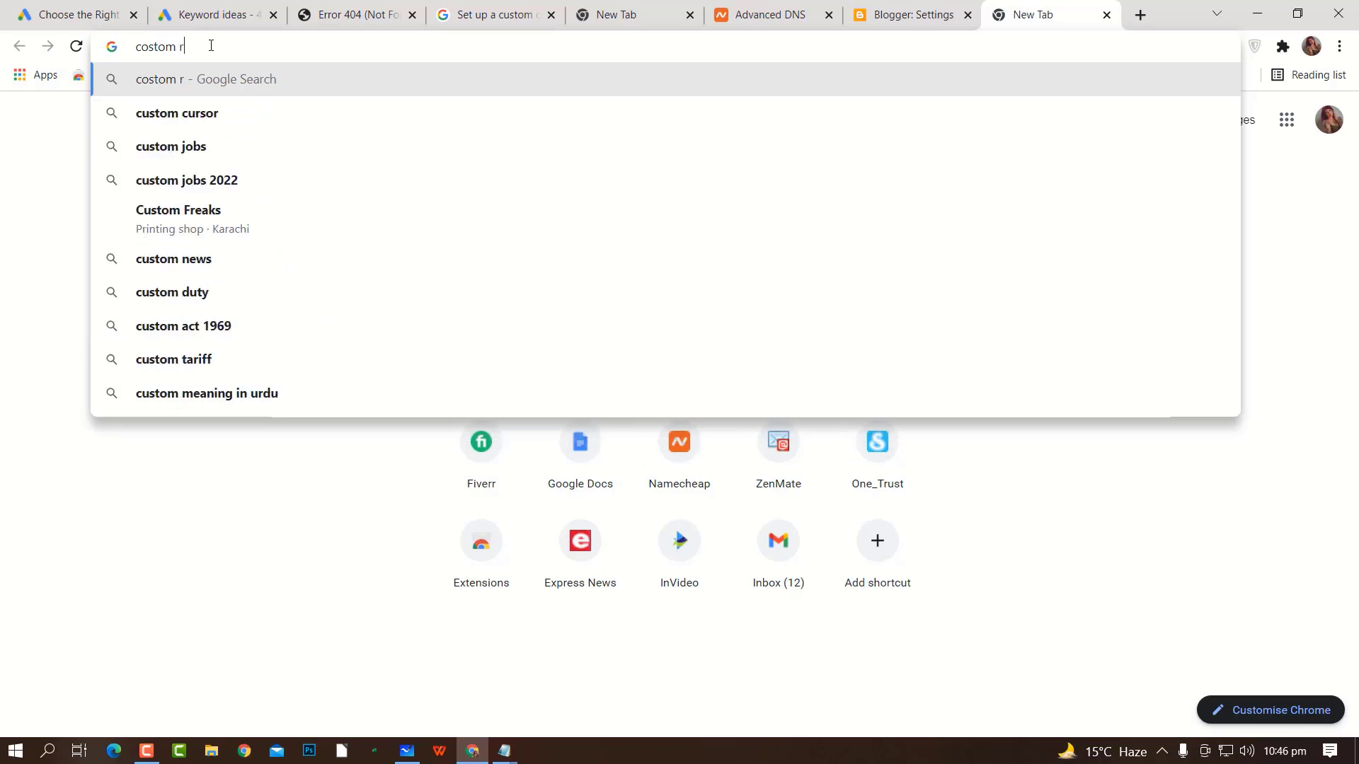
{"action": "type", "text": "o"}
{"action": "type", "text": "bo"}
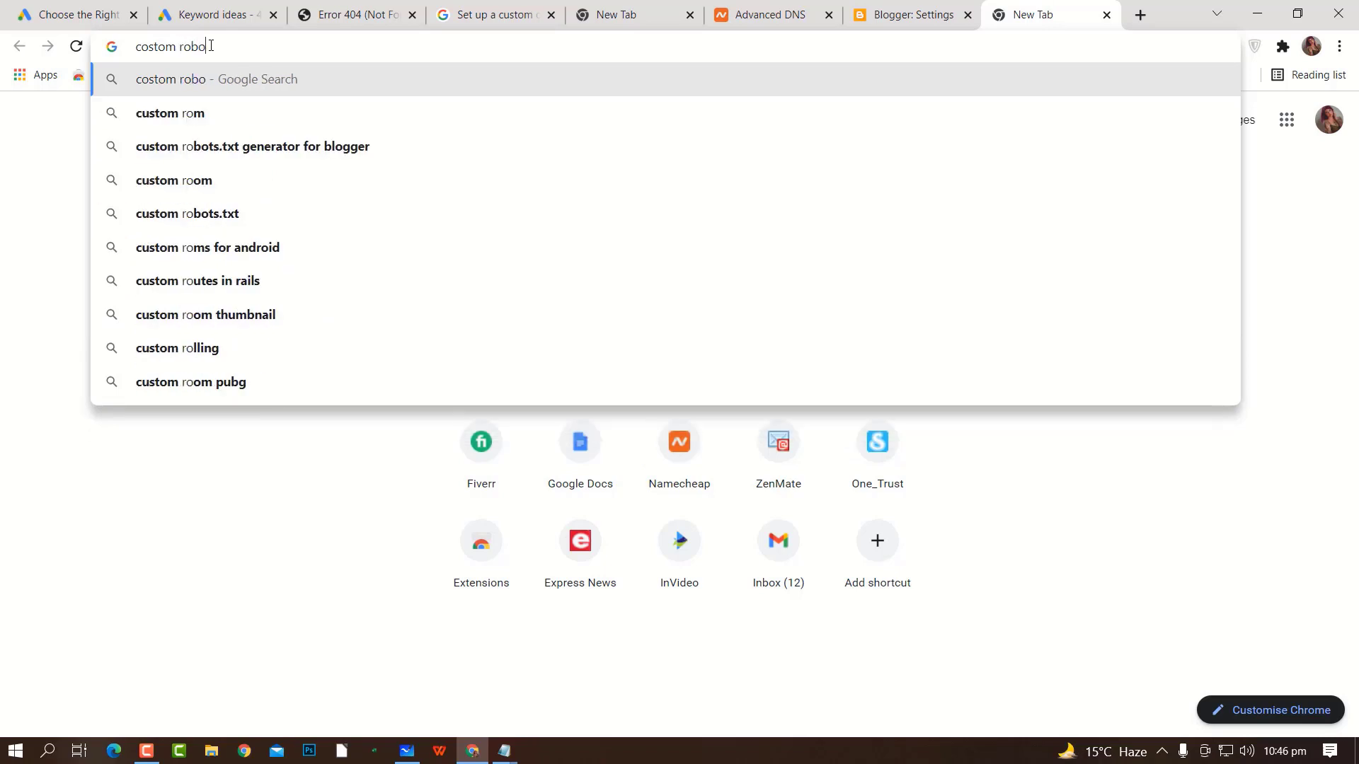
{"action": "key", "text": "Down"}
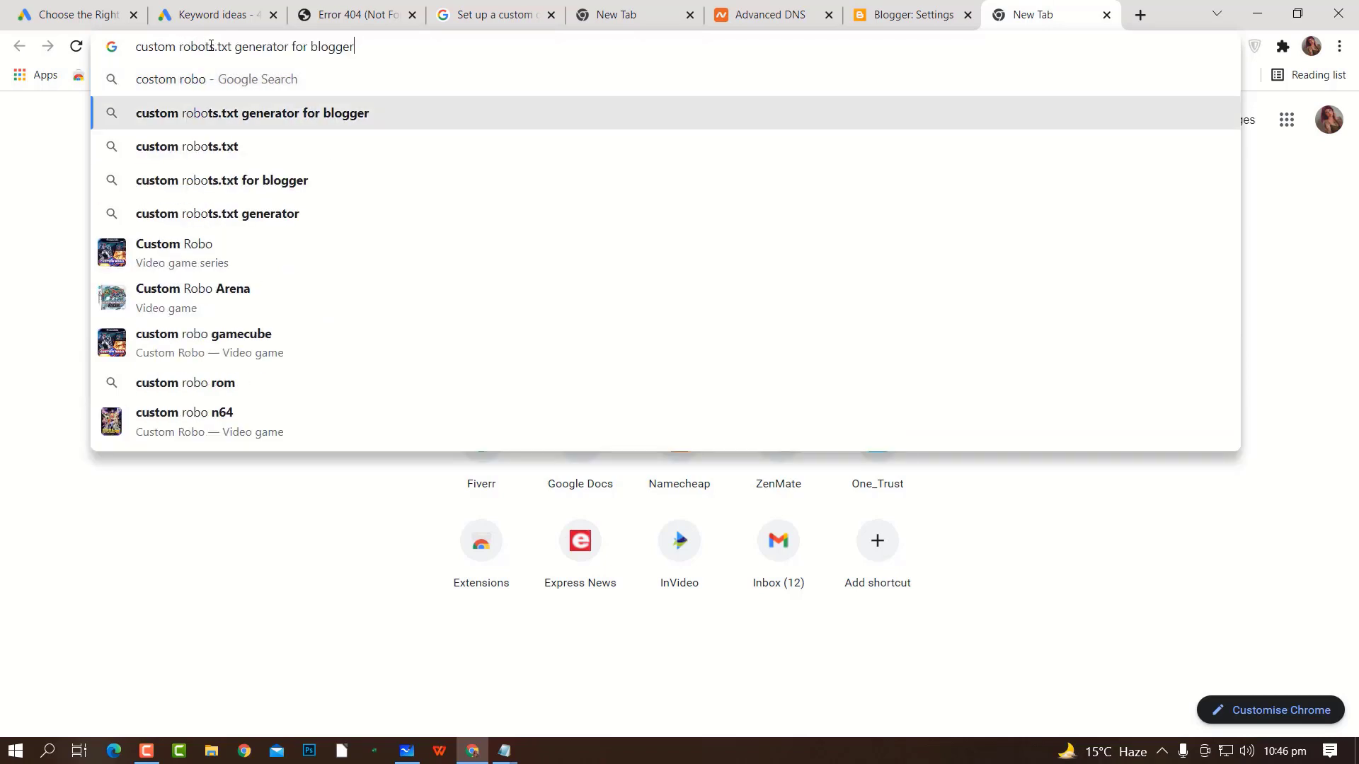
{"action": "key", "text": "Return"}
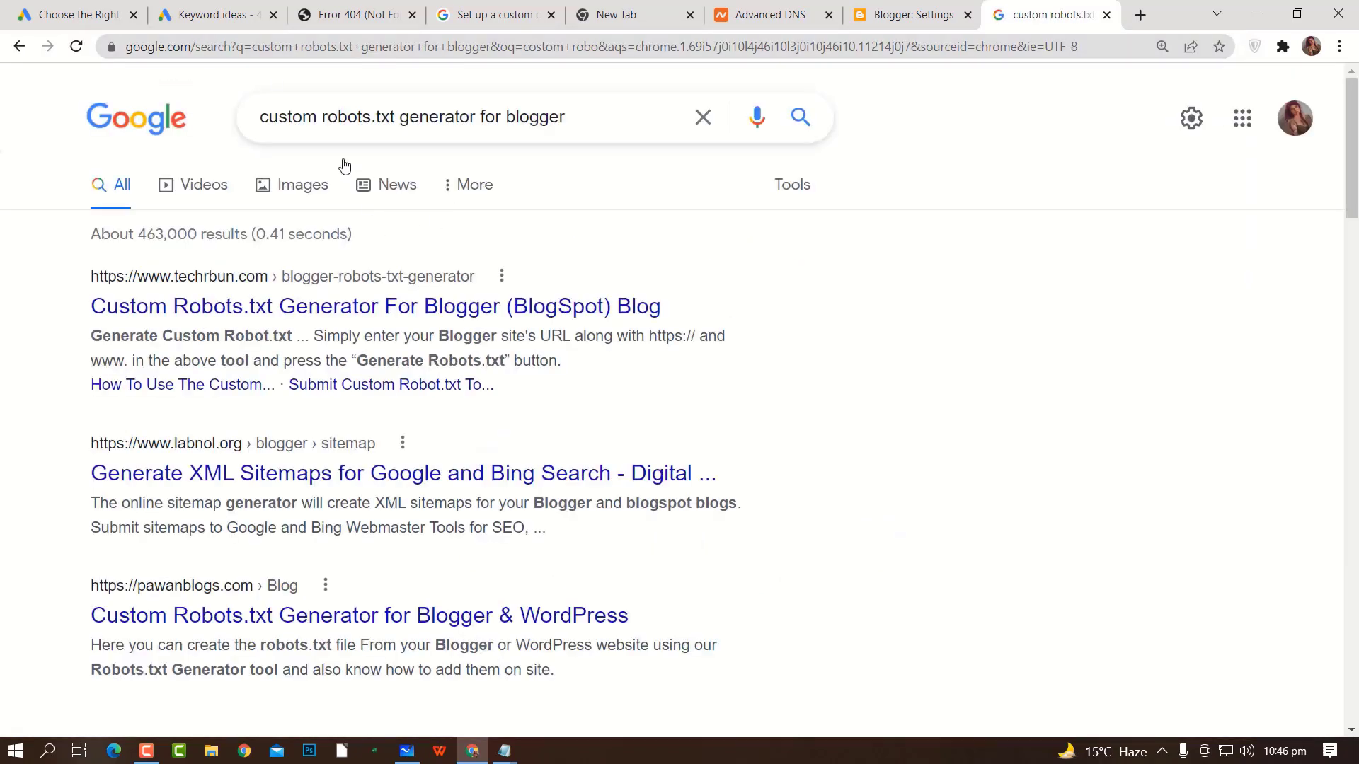
{"action": "scroll", "coordinate": [344, 165], "scroll_direction": "up", "scroll_amount": 5}
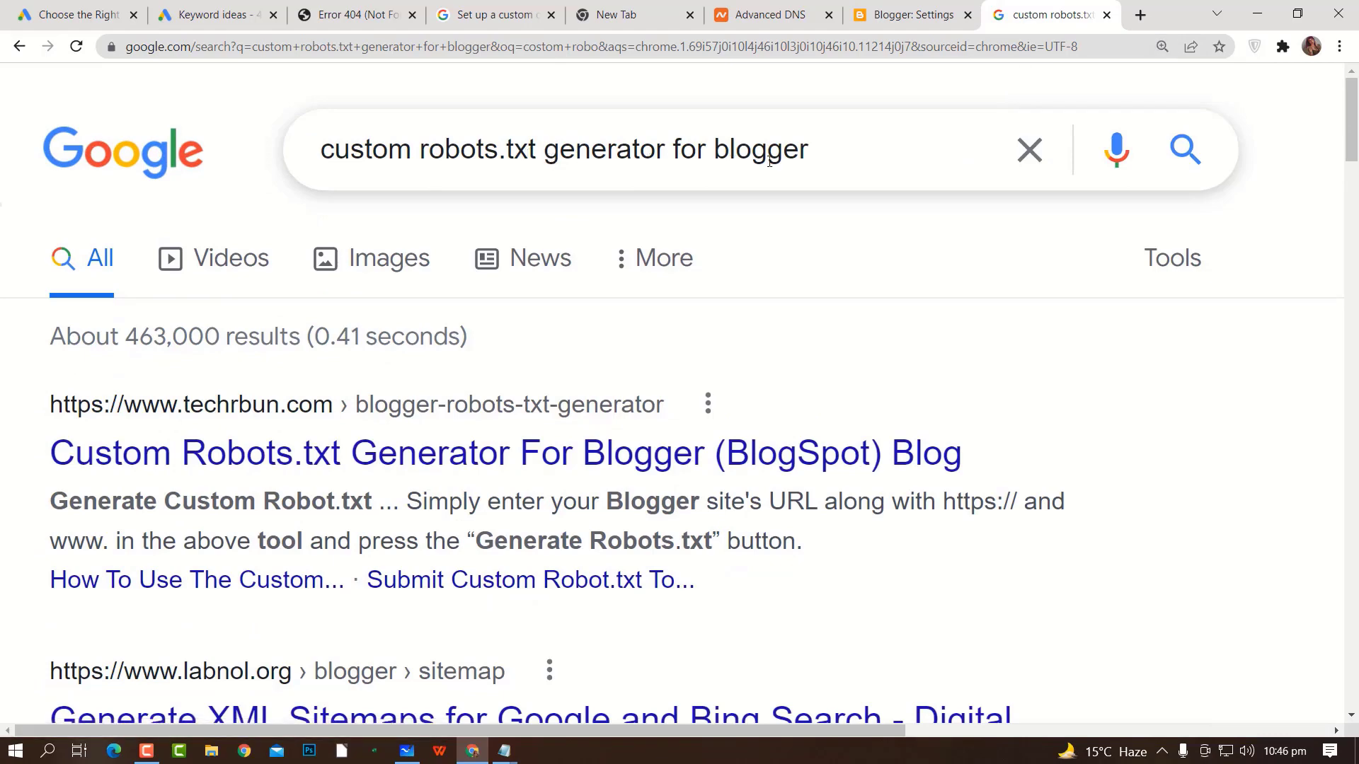
{"action": "scroll", "coordinate": [813, 162], "scroll_direction": "down", "scroll_amount": 2}
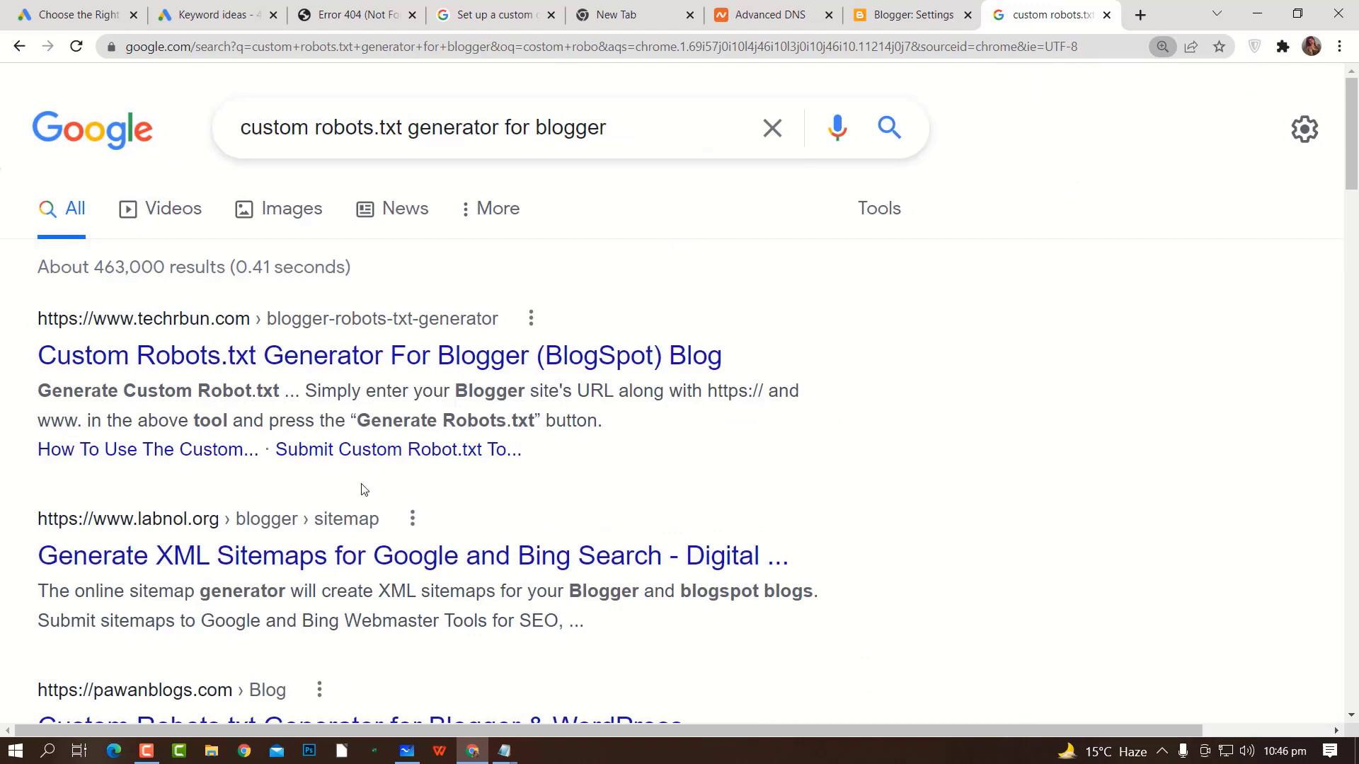
{"action": "left_click", "coordinate": [251, 554]}
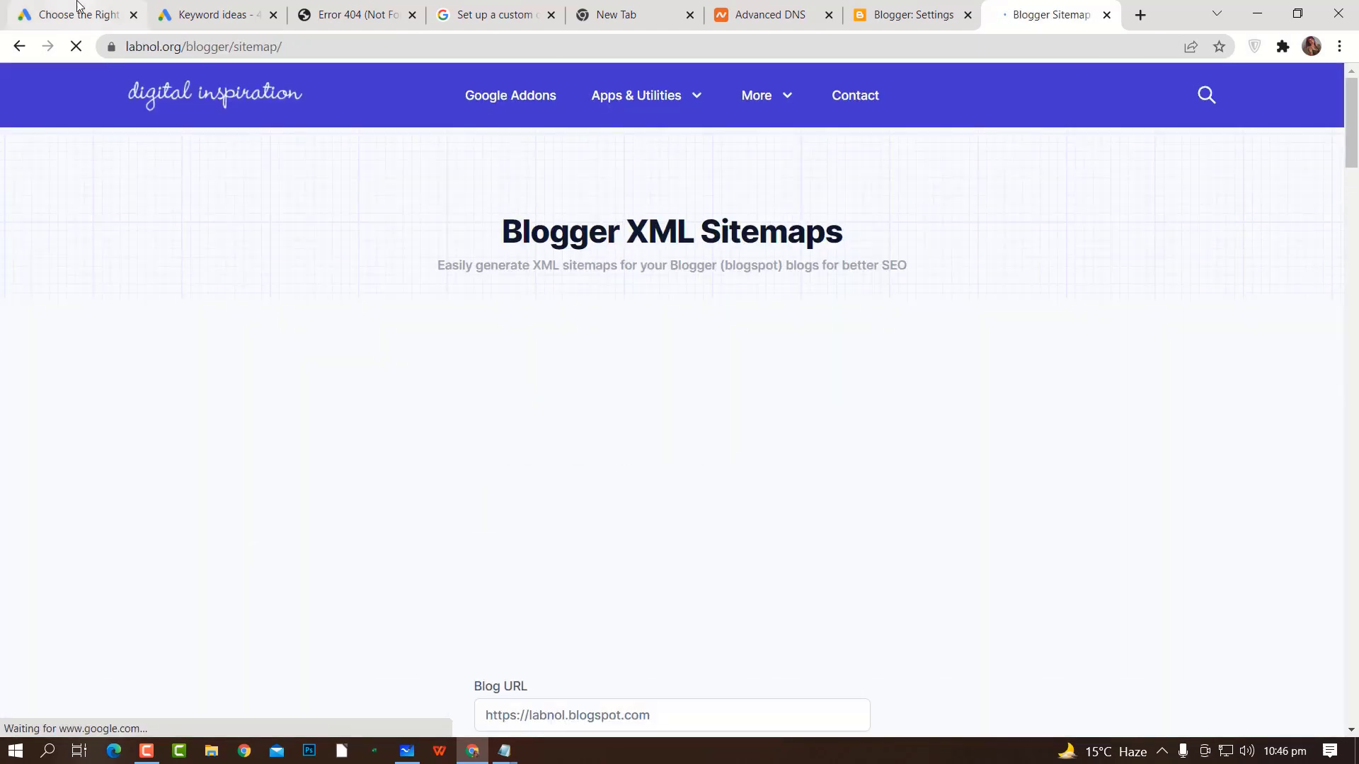
Reopen labnol's Blogger XML Sitemaps page and clear the sample Blog URL
{"action": "left_click", "coordinate": [19, 46]}
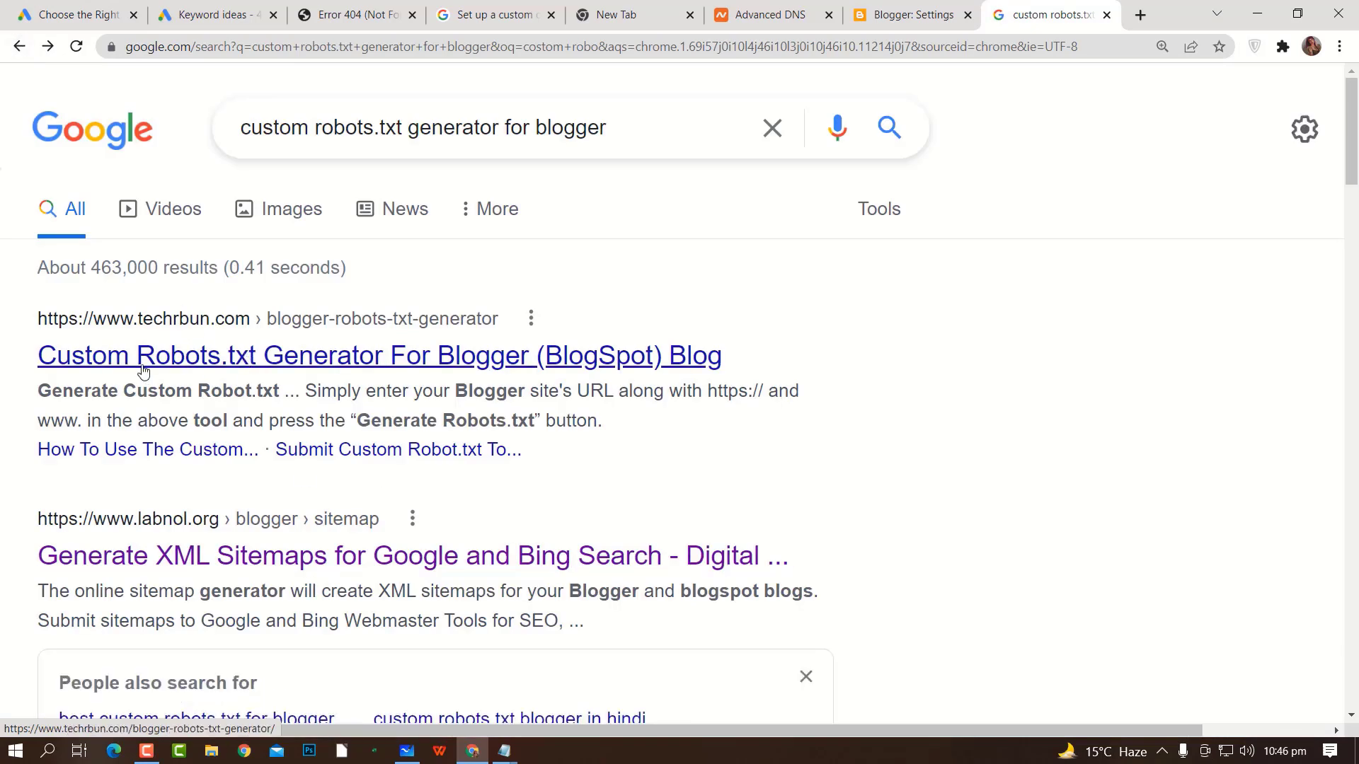
{"action": "left_click", "coordinate": [169, 556]}
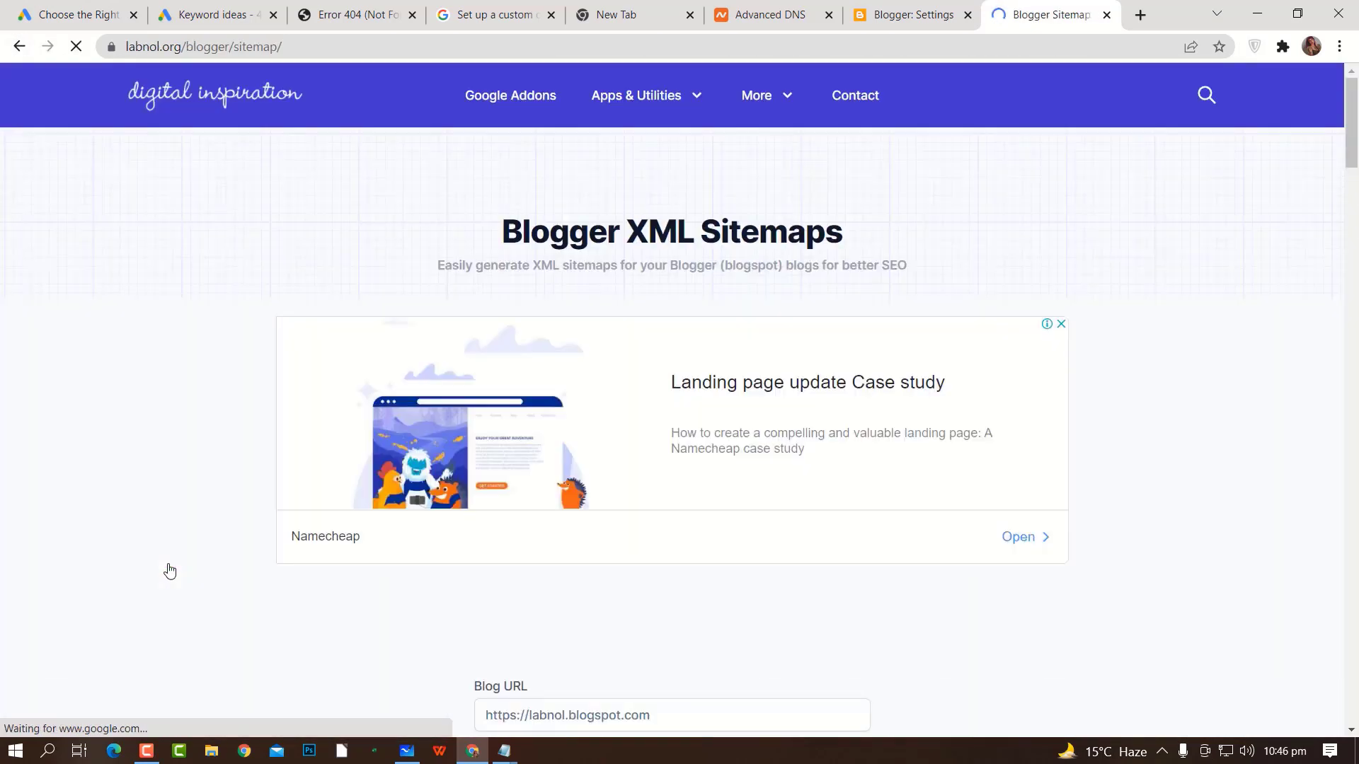
{"action": "left_click", "coordinate": [531, 716]}
{"action": "scroll", "coordinate": [658, 562], "scroll_direction": "down", "scroll_amount": 3}
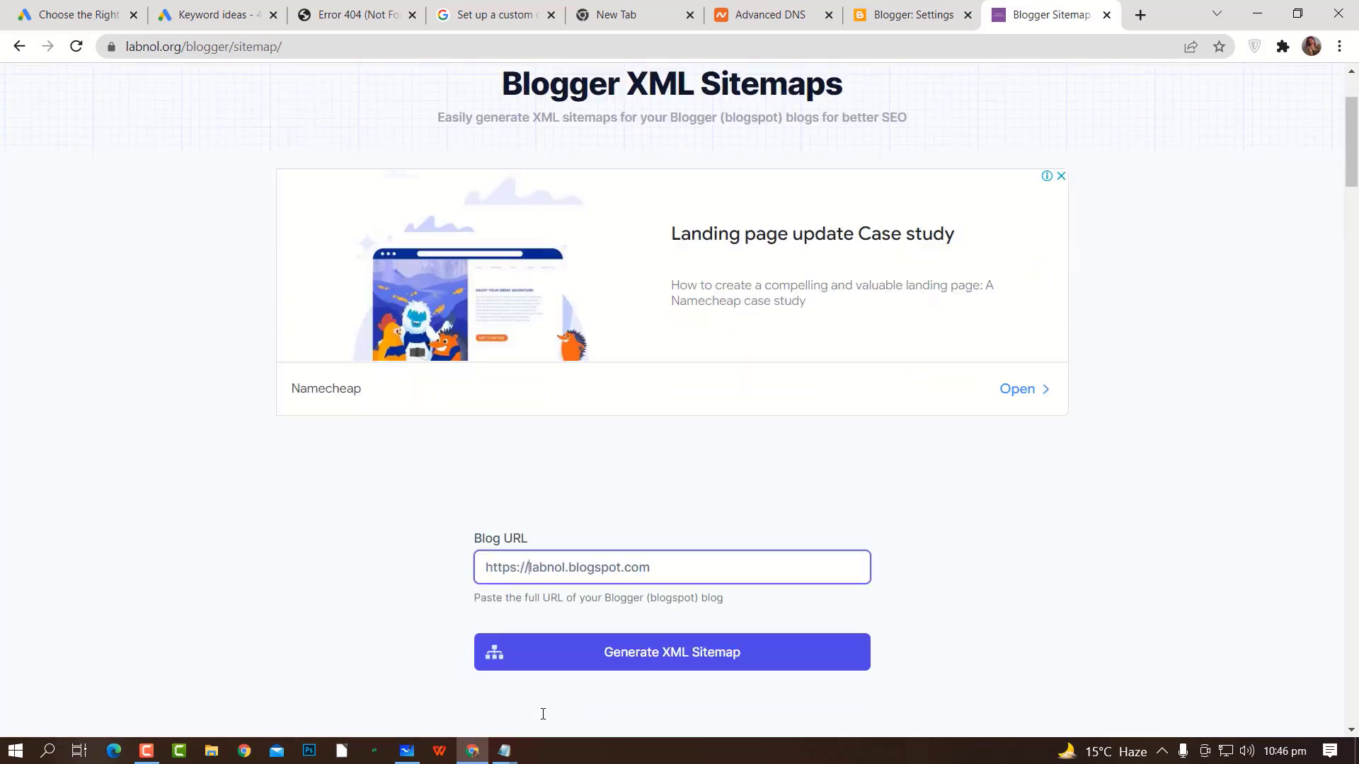
{"action": "triple_click", "coordinate": [654, 540]}
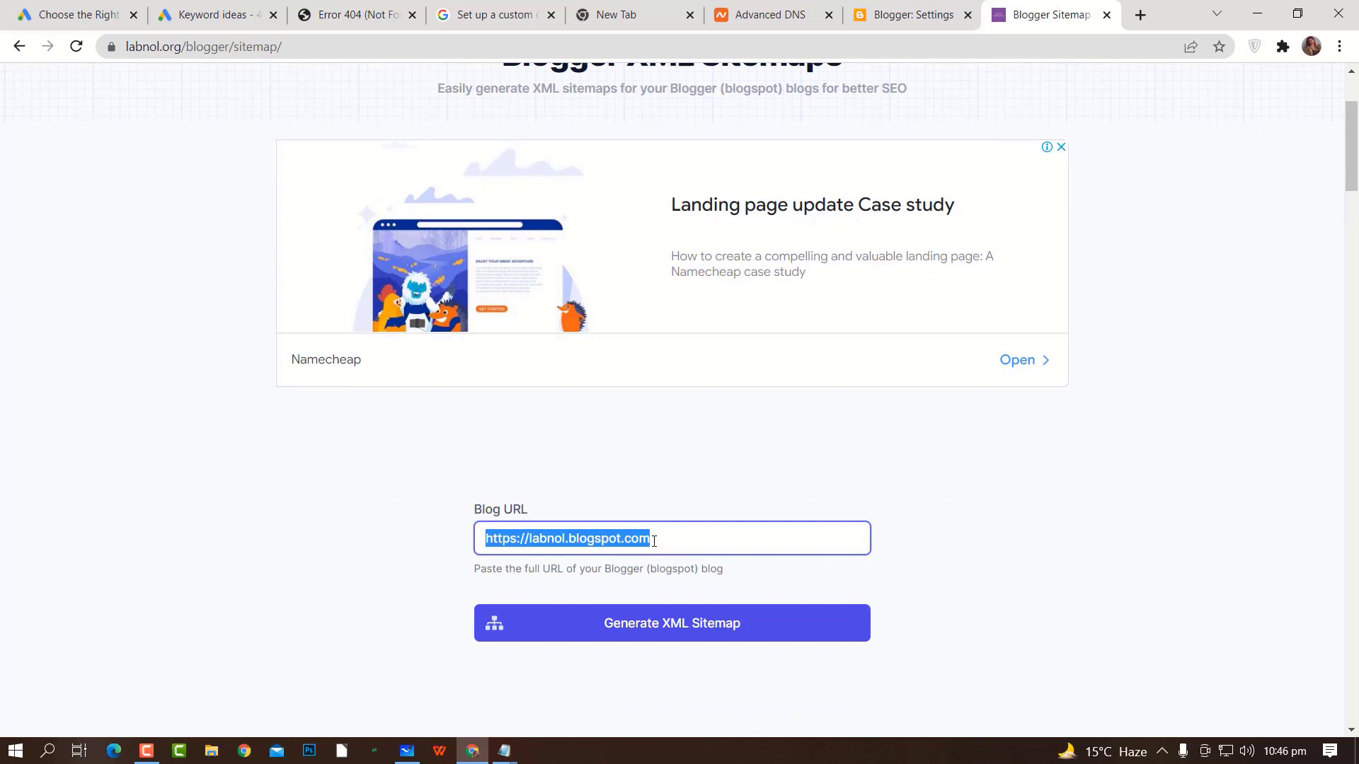
{"action": "key", "text": "BackSpace"}
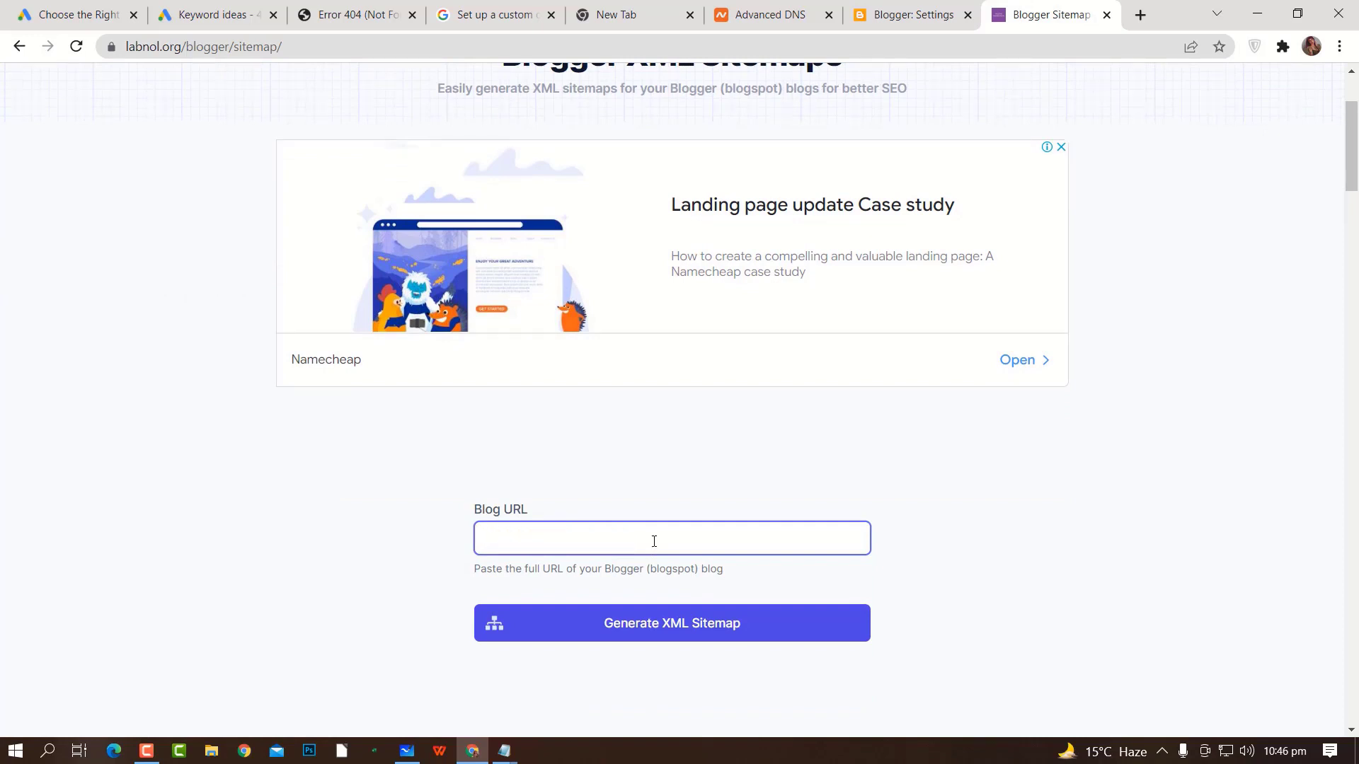
{"action": "left_click", "coordinate": [908, 19]}
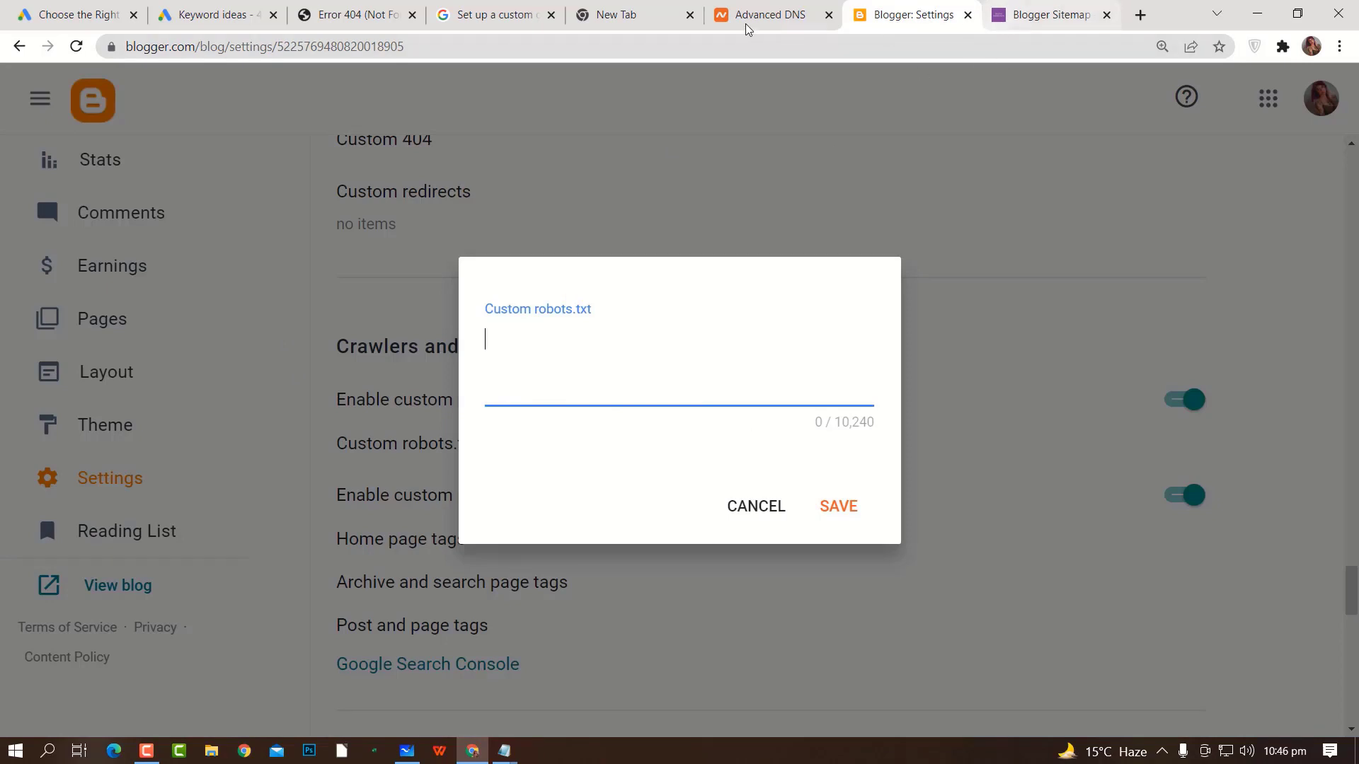
{"action": "left_click", "coordinate": [1019, 15]}
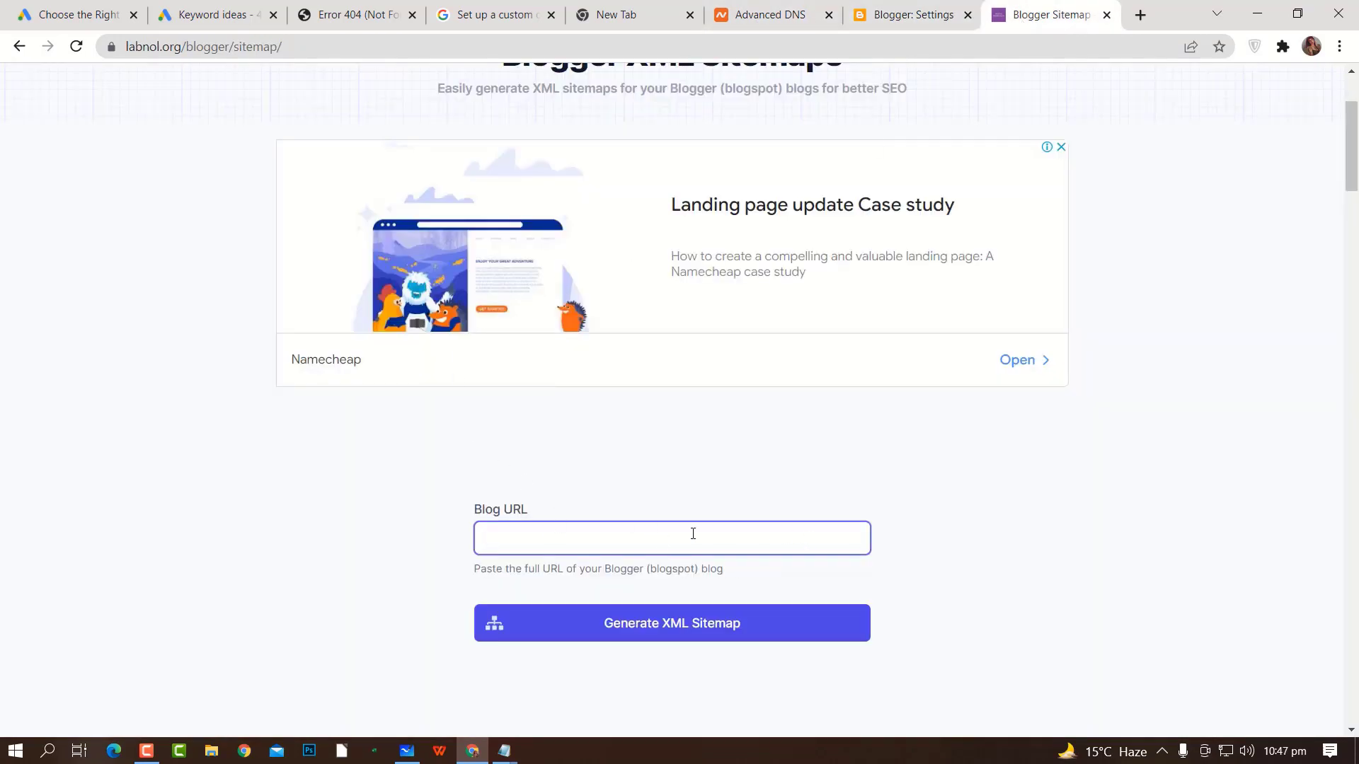
{"action": "type", "text": "www.dailystarpakistan.com"}
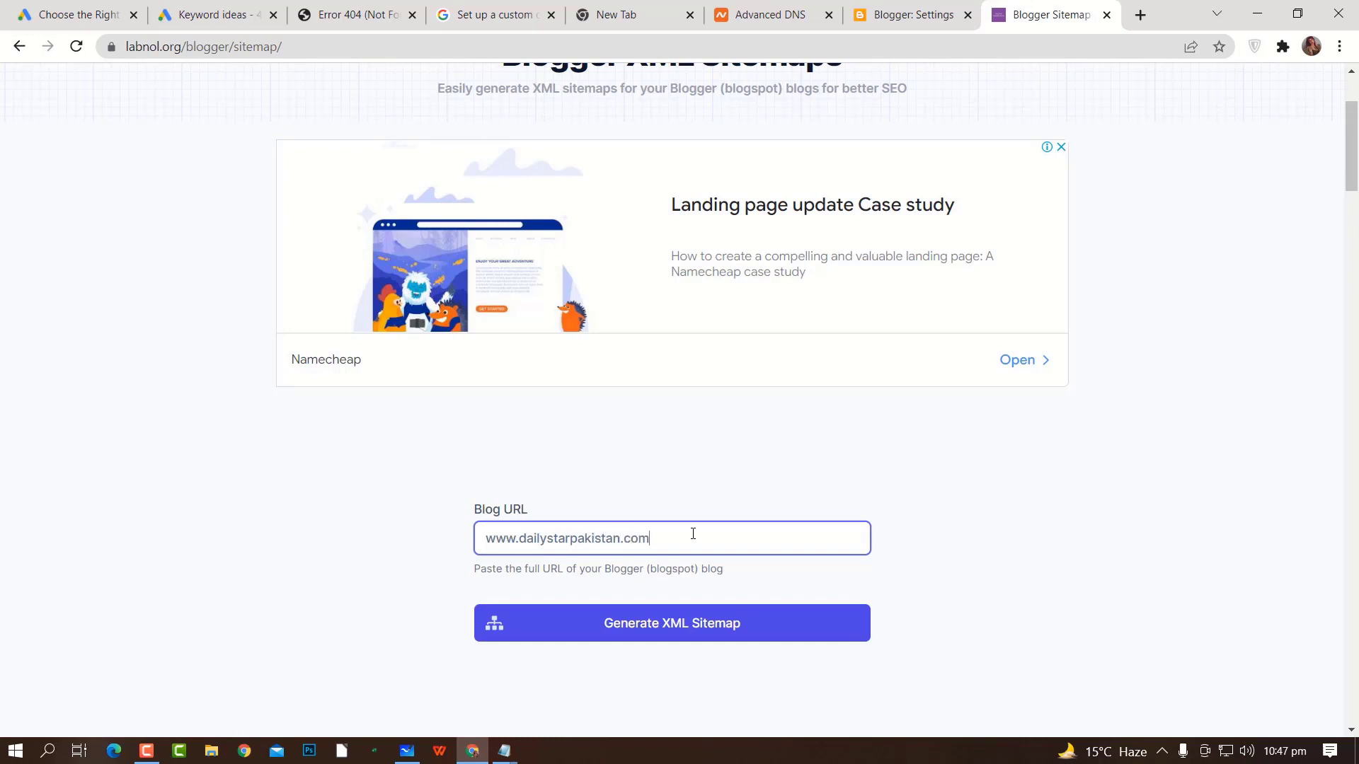
{"action": "key", "text": "Return"}
{"action": "left_click", "coordinate": [672, 629]}
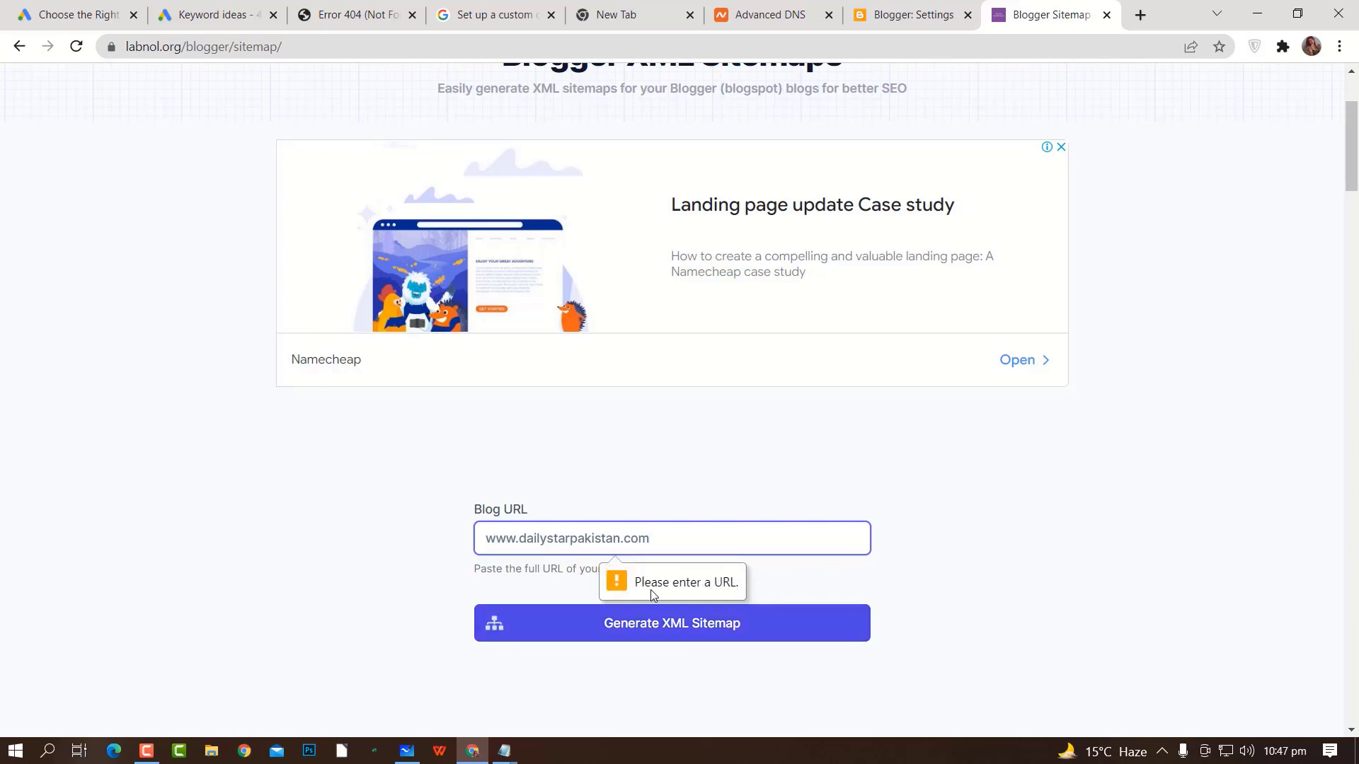
Check the DNS host records and close the Custom robots.txt editor without saving
{"action": "left_click", "coordinate": [940, 8]}
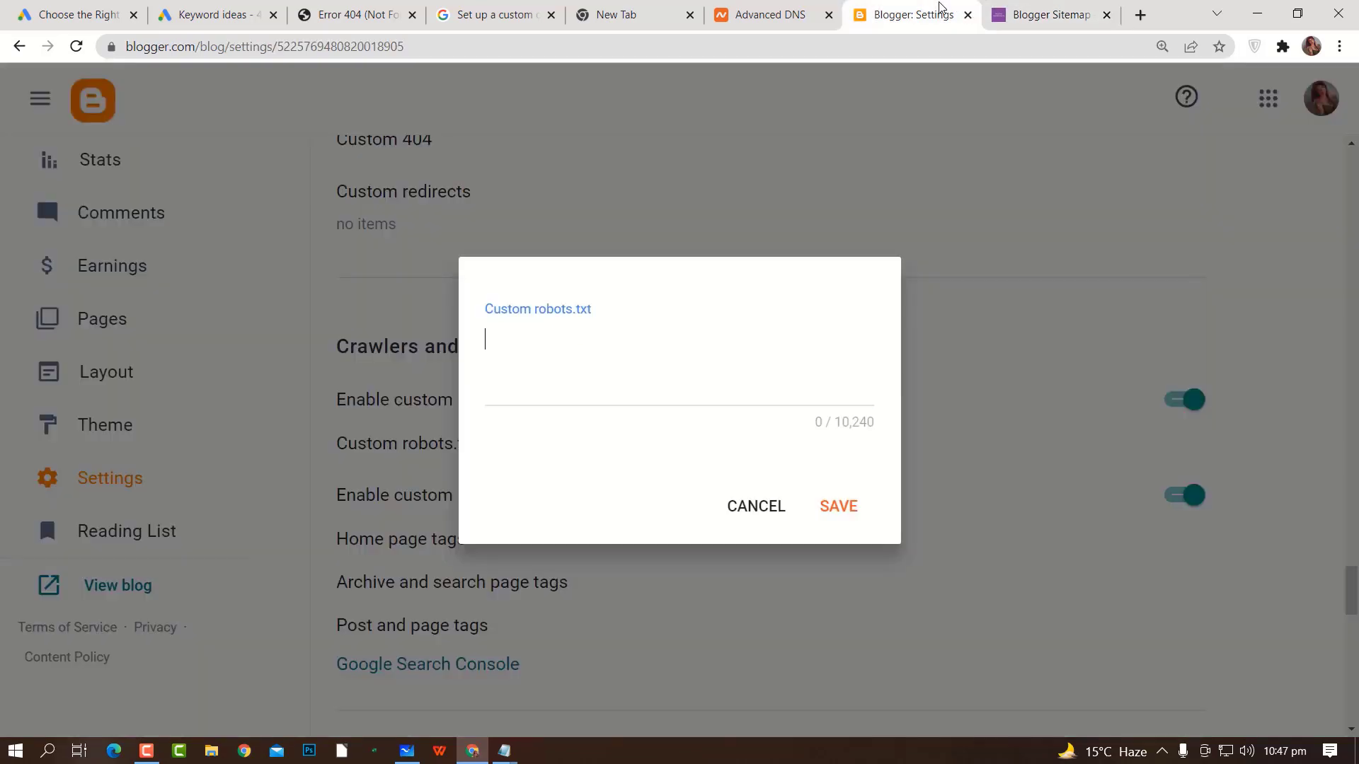
{"action": "left_click", "coordinate": [815, 22]}
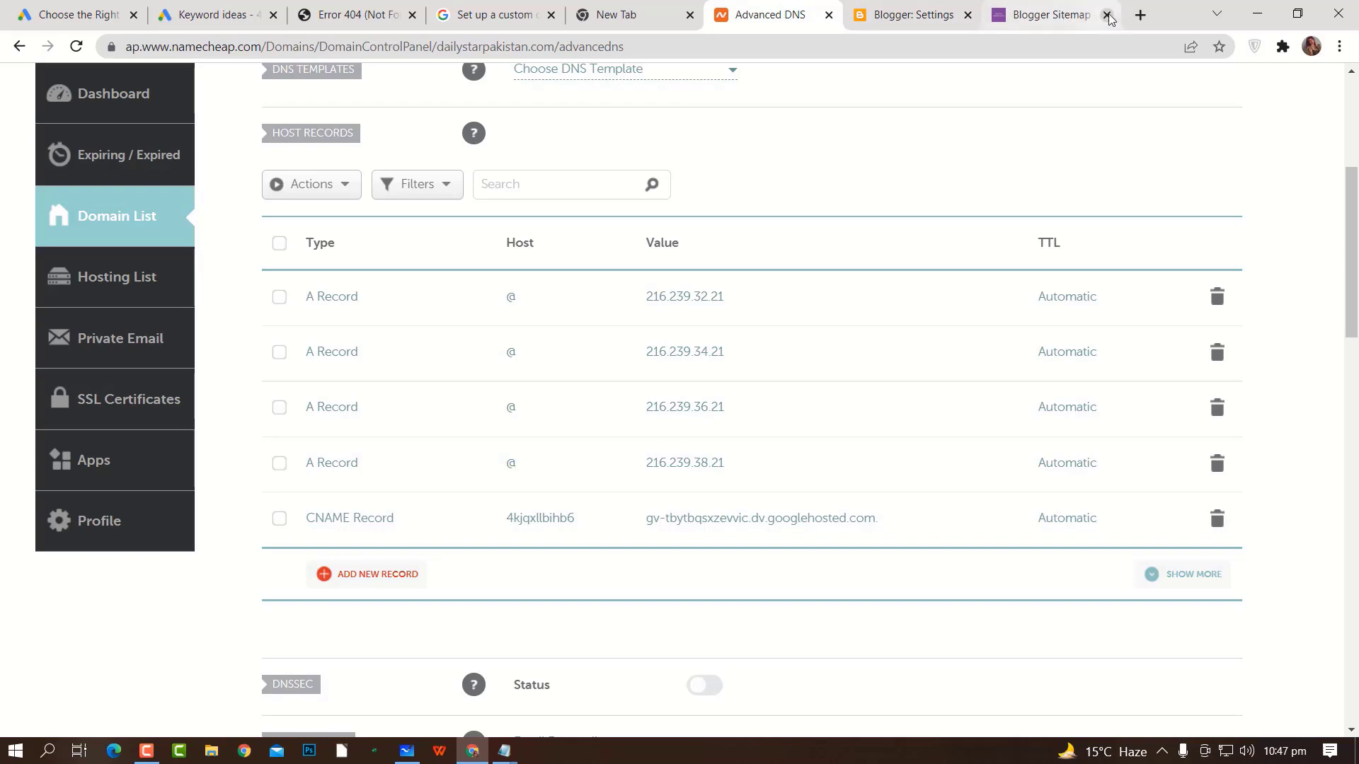
{"action": "left_click", "coordinate": [877, 7]}
{"action": "left_click", "coordinate": [726, 513]}
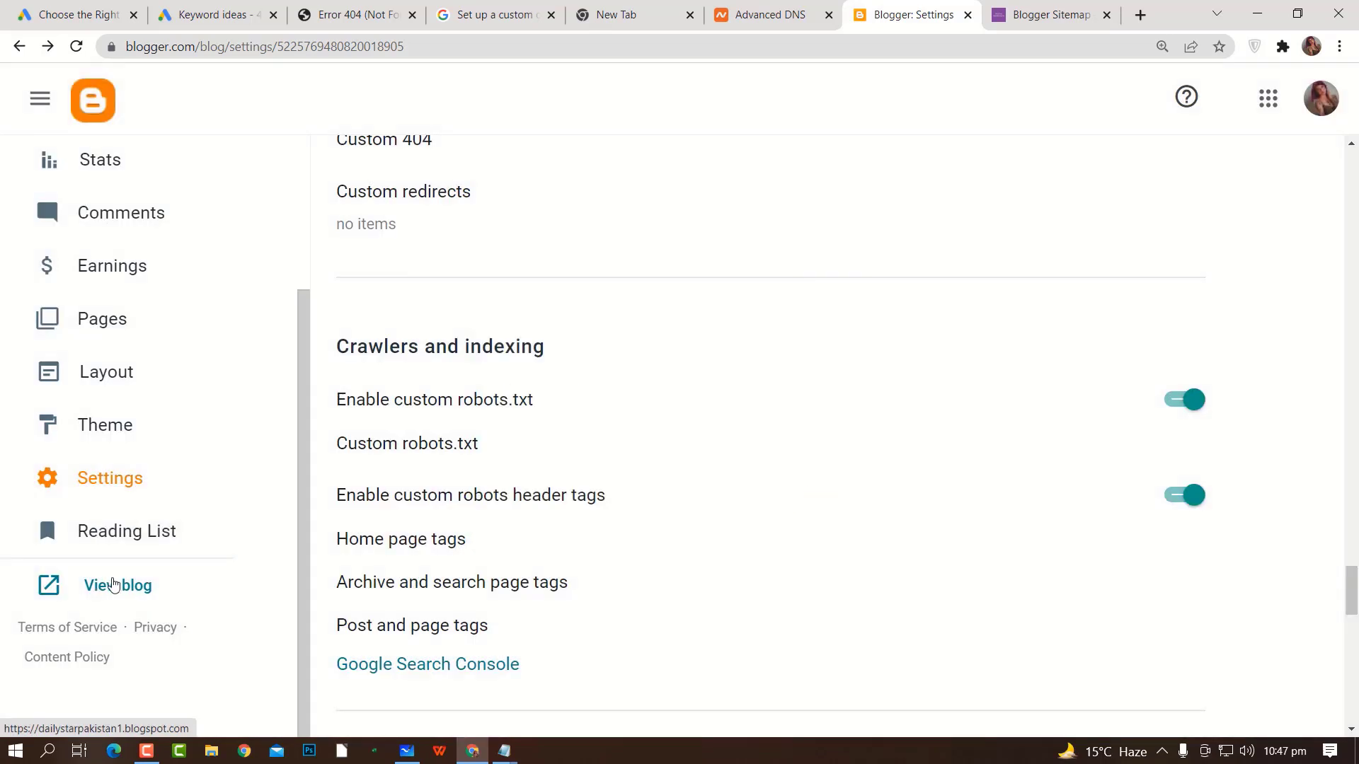
{"action": "left_click", "coordinate": [114, 585]}
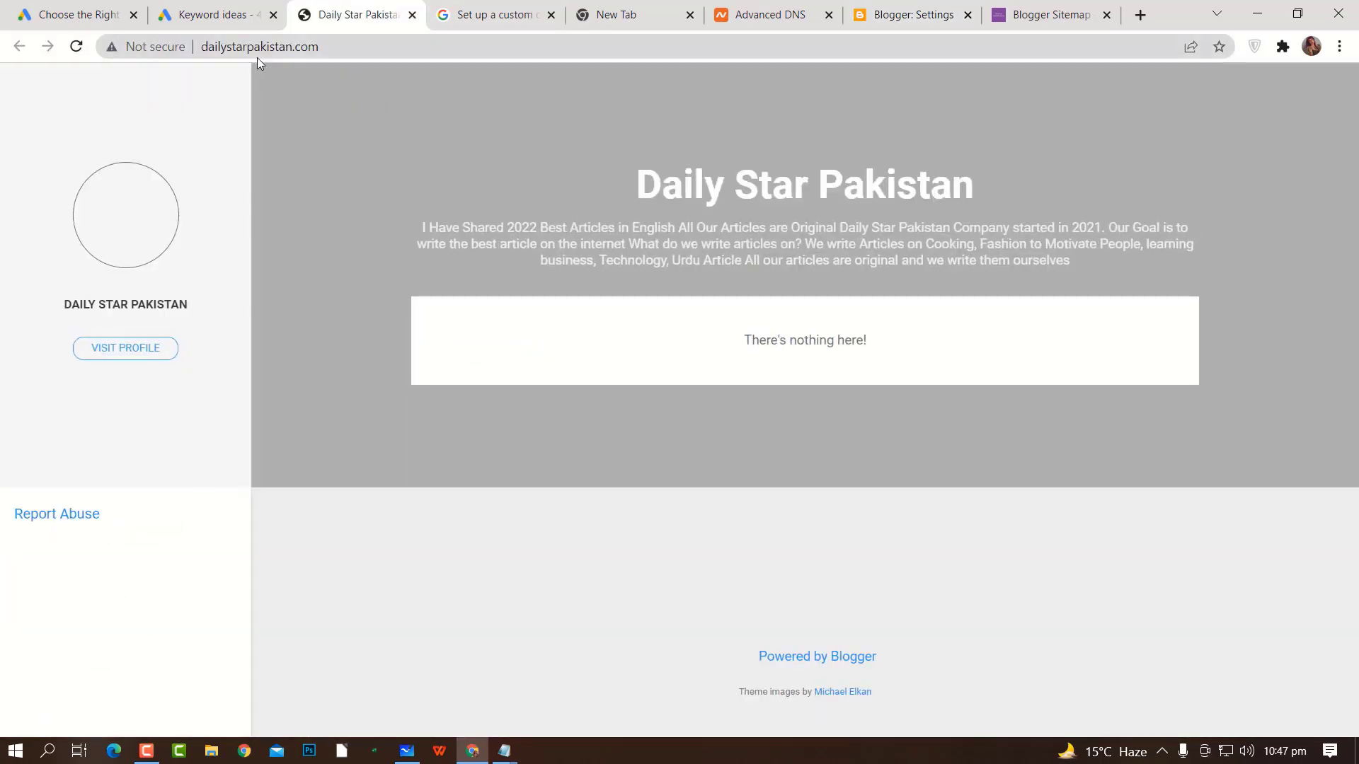
{"action": "right_click", "coordinate": [300, 47]}
{"action": "left_click", "coordinate": [378, 150]}
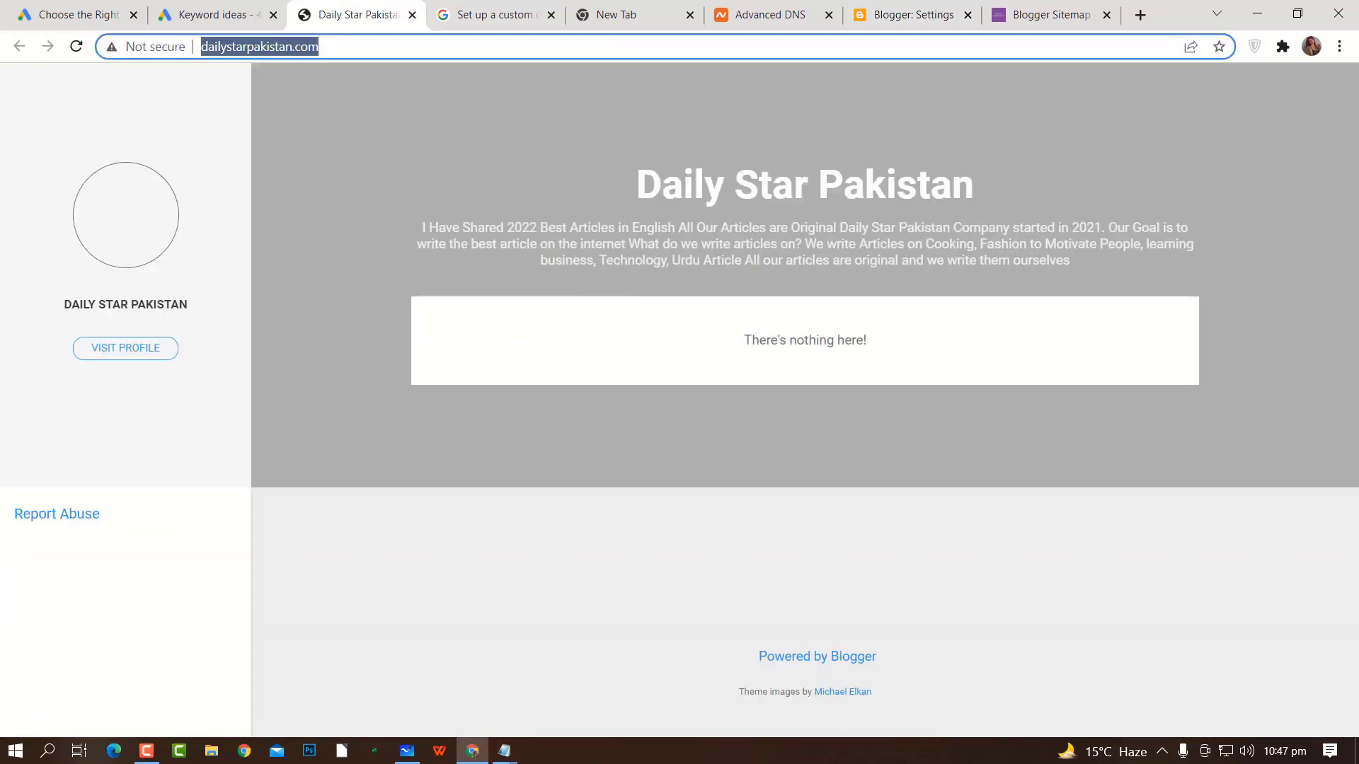
{"action": "left_click", "coordinate": [1044, 14]}
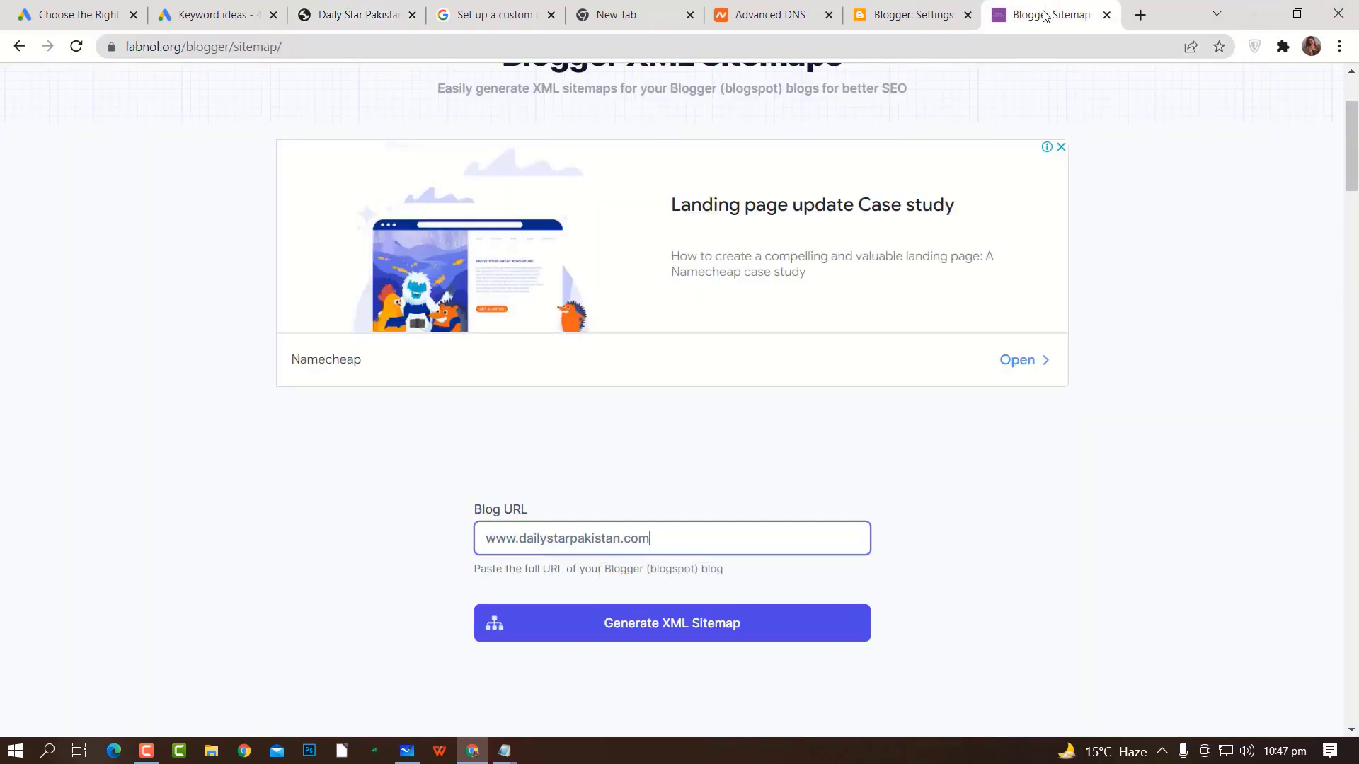
{"action": "triple_click", "coordinate": [594, 533]}
{"action": "right_click", "coordinate": [603, 540]}
{"action": "left_click", "coordinate": [664, 348]}
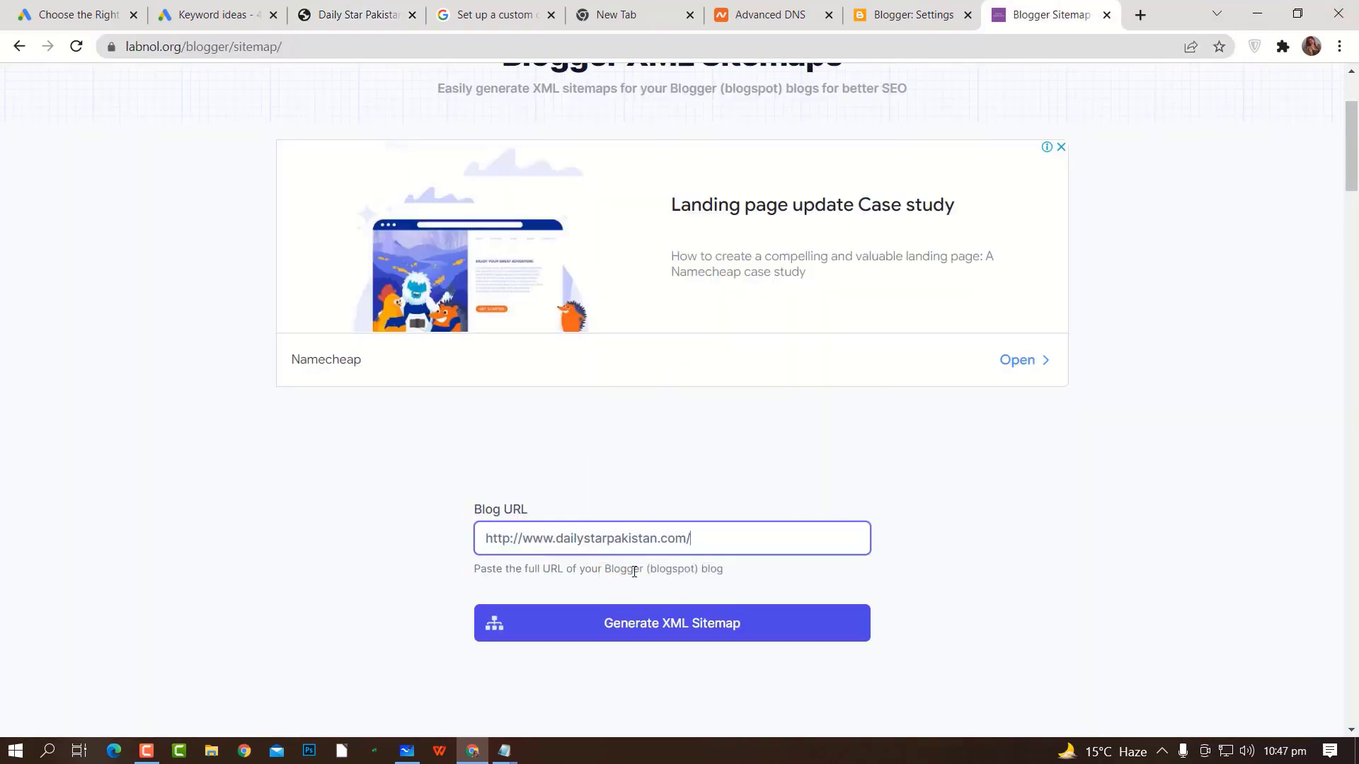
{"action": "left_click", "coordinate": [644, 623]}
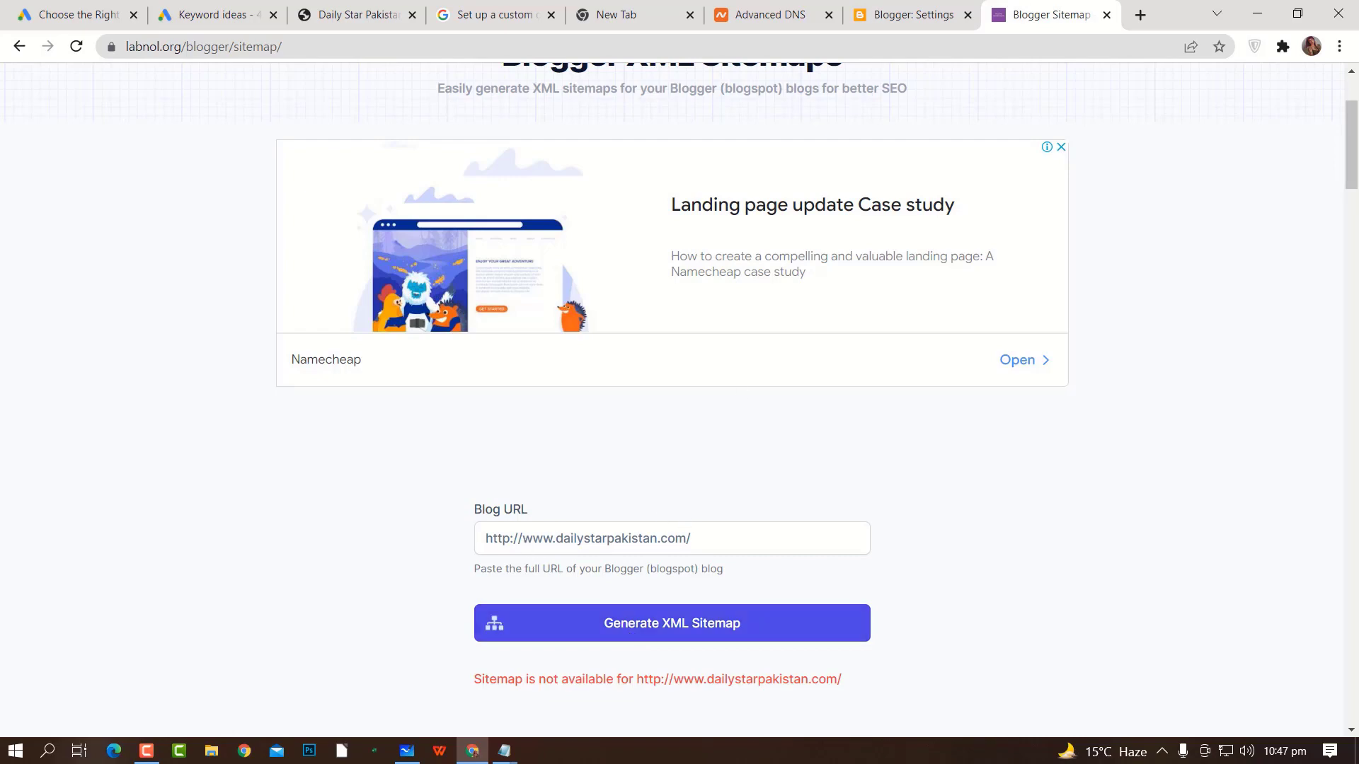
{"action": "left_click", "coordinate": [874, 14]}
Cancel the Custom robots.txt editor and copy the live blog's full address
{"action": "left_click", "coordinate": [421, 443]}
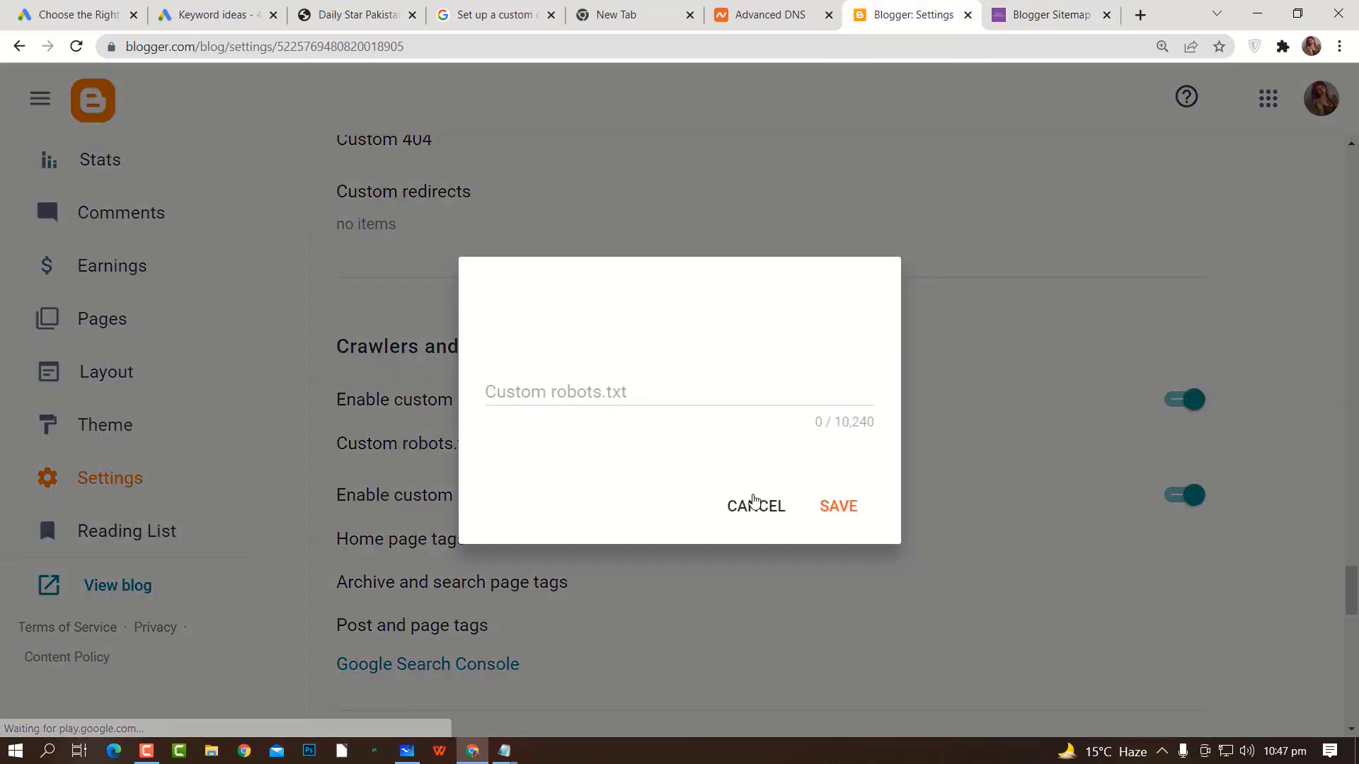
{"action": "left_click", "coordinate": [755, 505]}
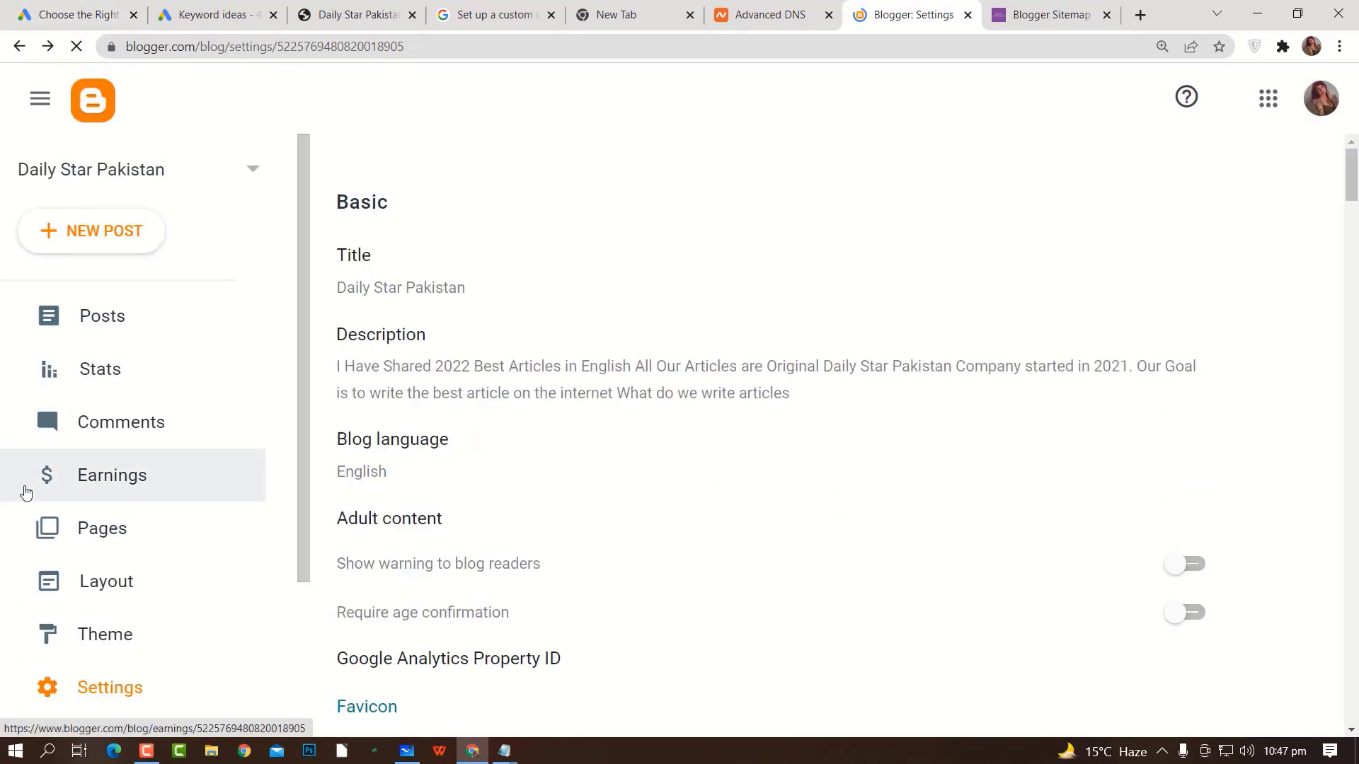
{"action": "scroll", "coordinate": [117, 640], "scroll_direction": "down", "scroll_amount": 3}
{"action": "left_click", "coordinate": [95, 589]}
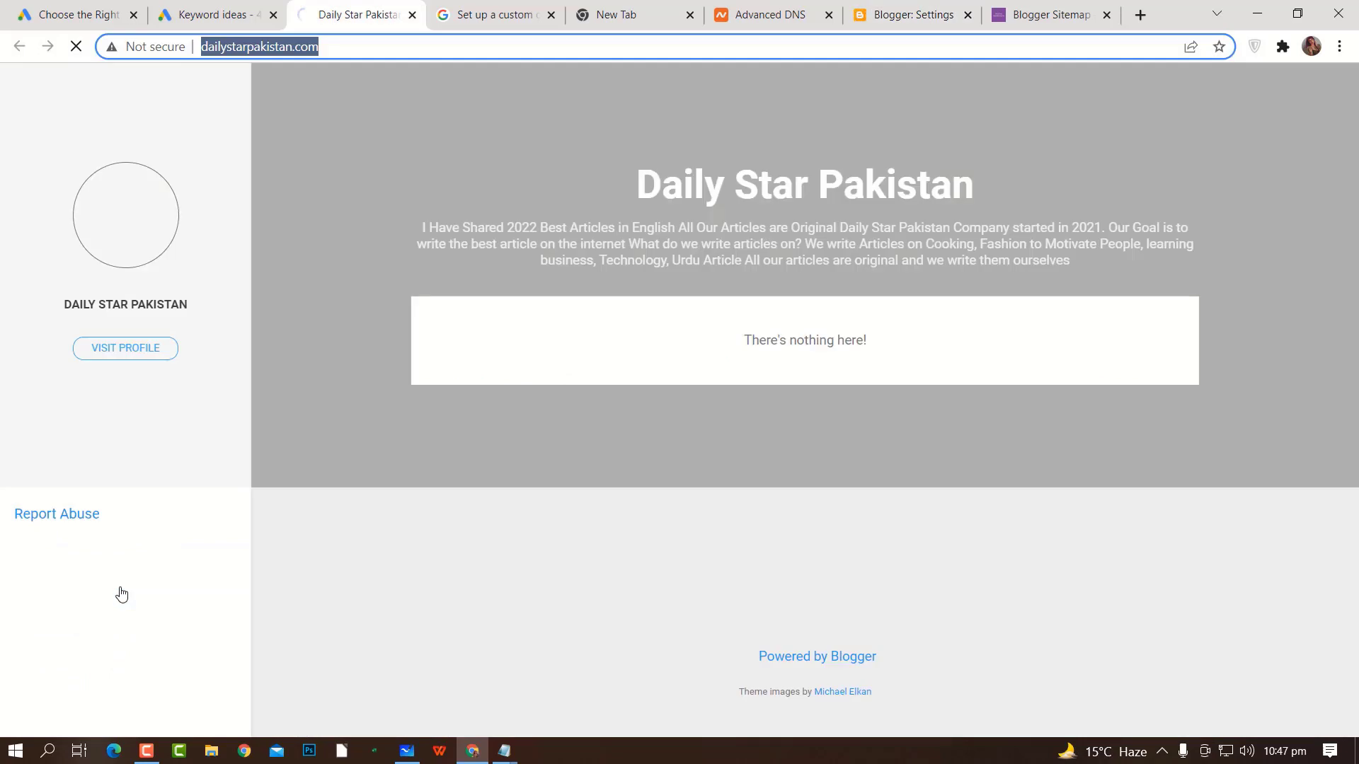
{"action": "right_click", "coordinate": [310, 49]}
{"action": "left_click", "coordinate": [265, 46]}
{"action": "triple_click", "coordinate": [264, 45]}
{"action": "right_click", "coordinate": [265, 44]}
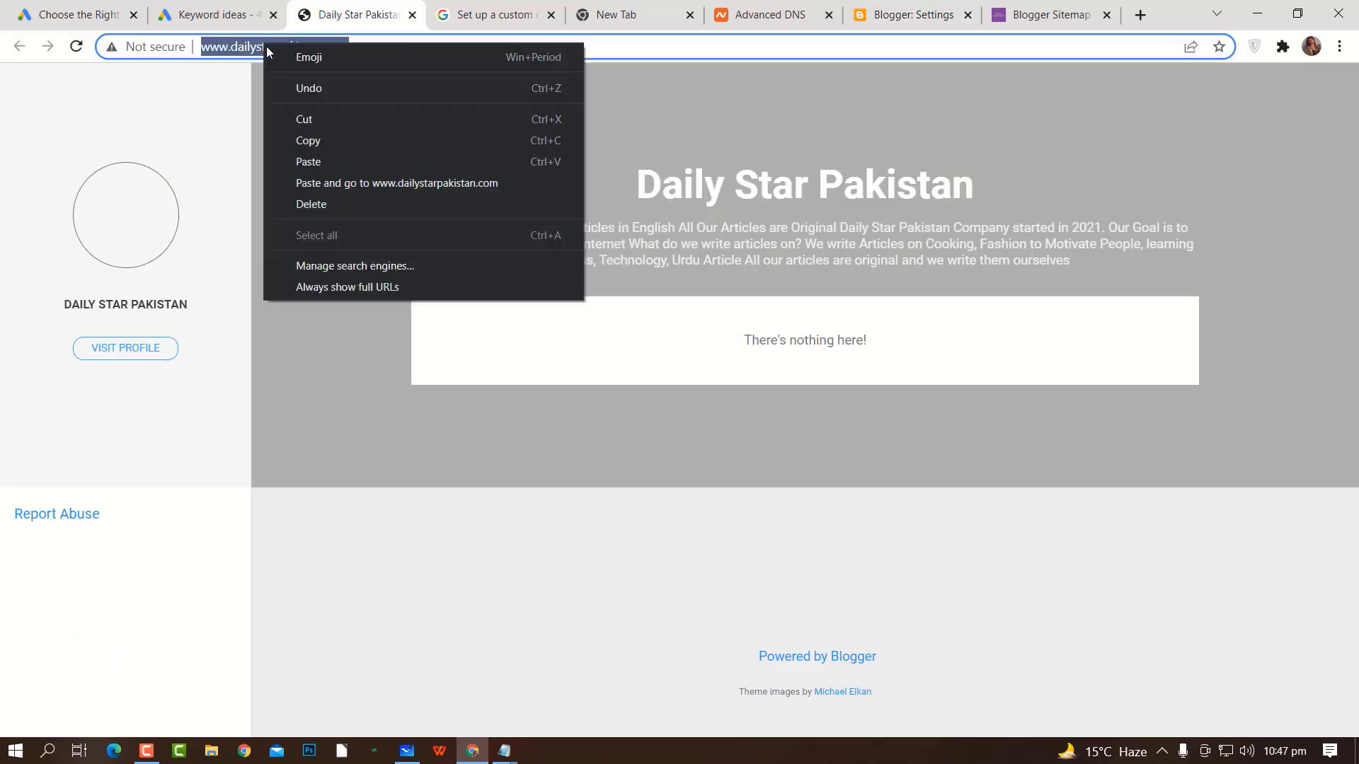
{"action": "left_click", "coordinate": [319, 139]}
Recheck the DNS records and the blog's Not secure connection details, then return to Blogger settings
{"action": "left_click", "coordinate": [920, 14]}
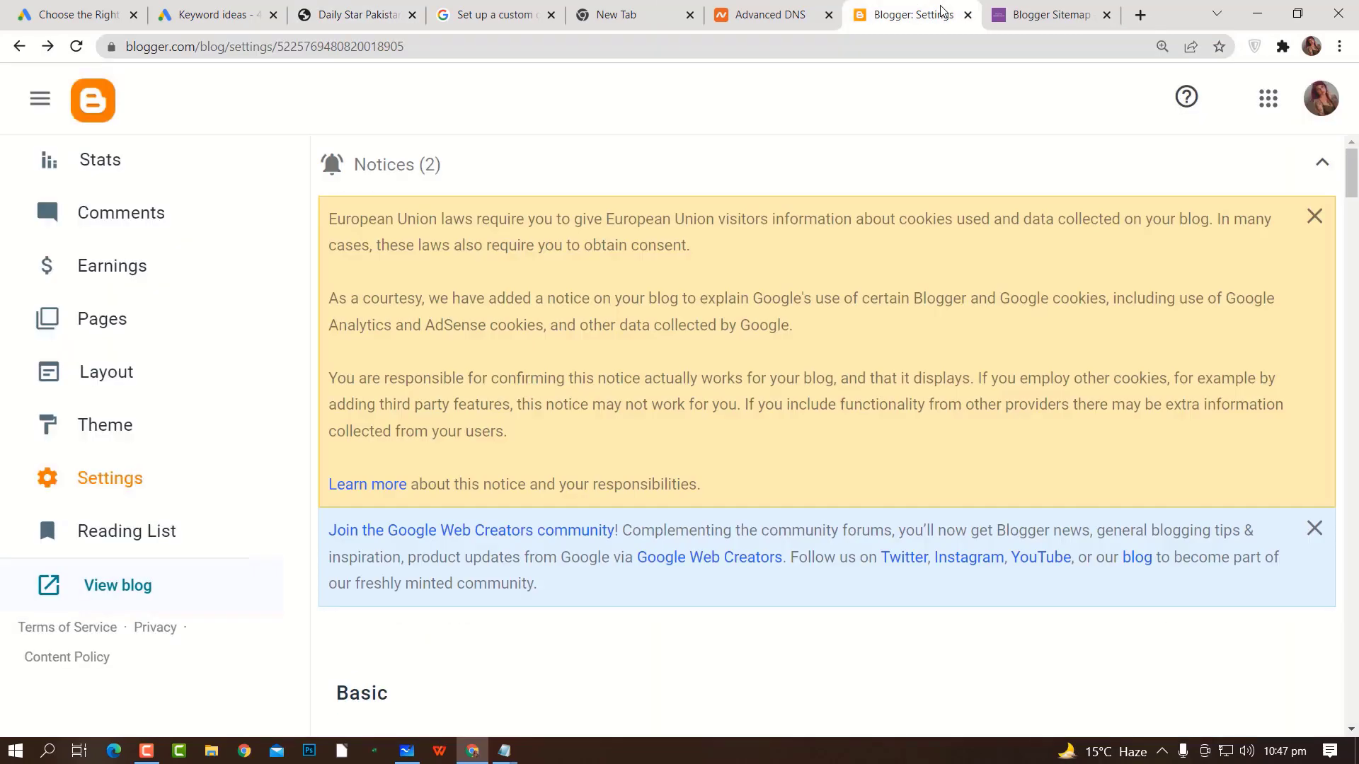
{"action": "left_click", "coordinate": [772, 14]}
{"action": "left_click", "coordinate": [912, 14]}
{"action": "left_click", "coordinate": [820, 15]}
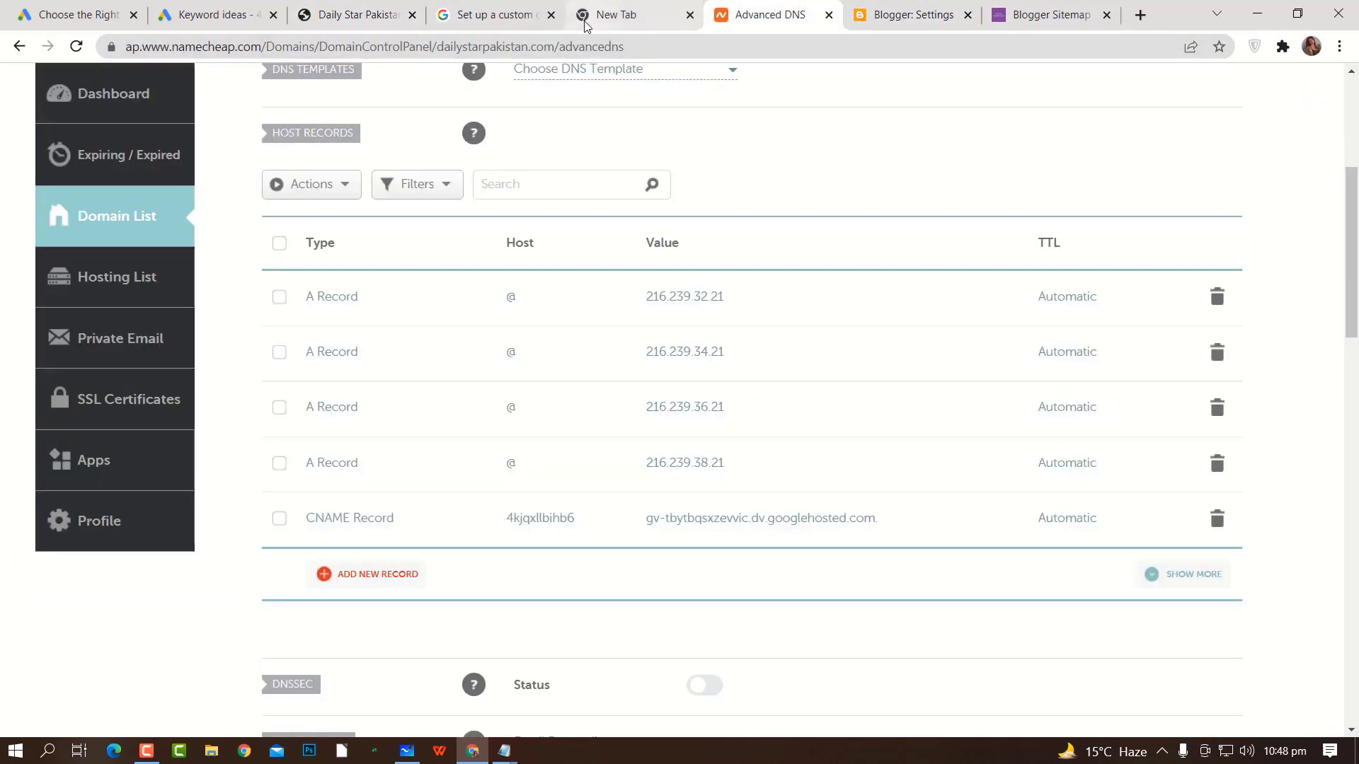
{"action": "left_click", "coordinate": [913, 14]}
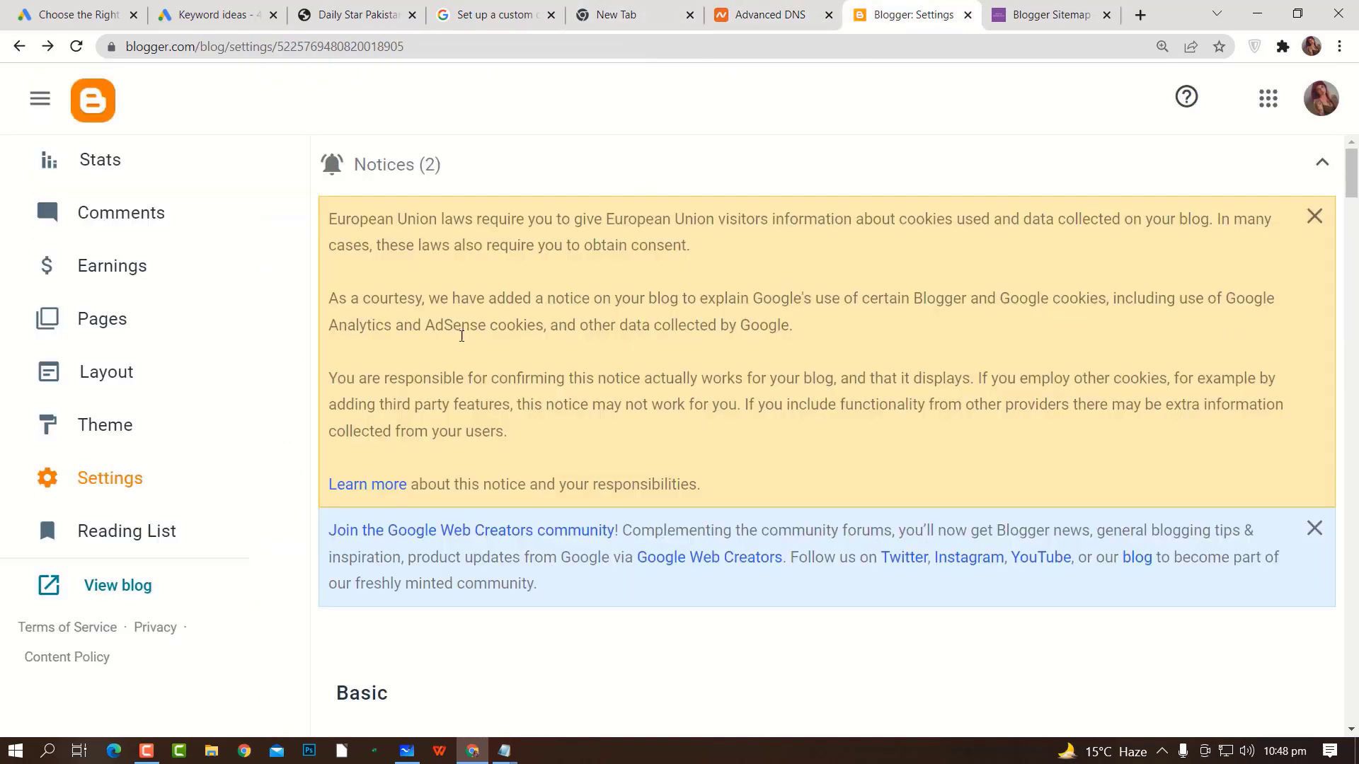
{"action": "left_click", "coordinate": [146, 584]}
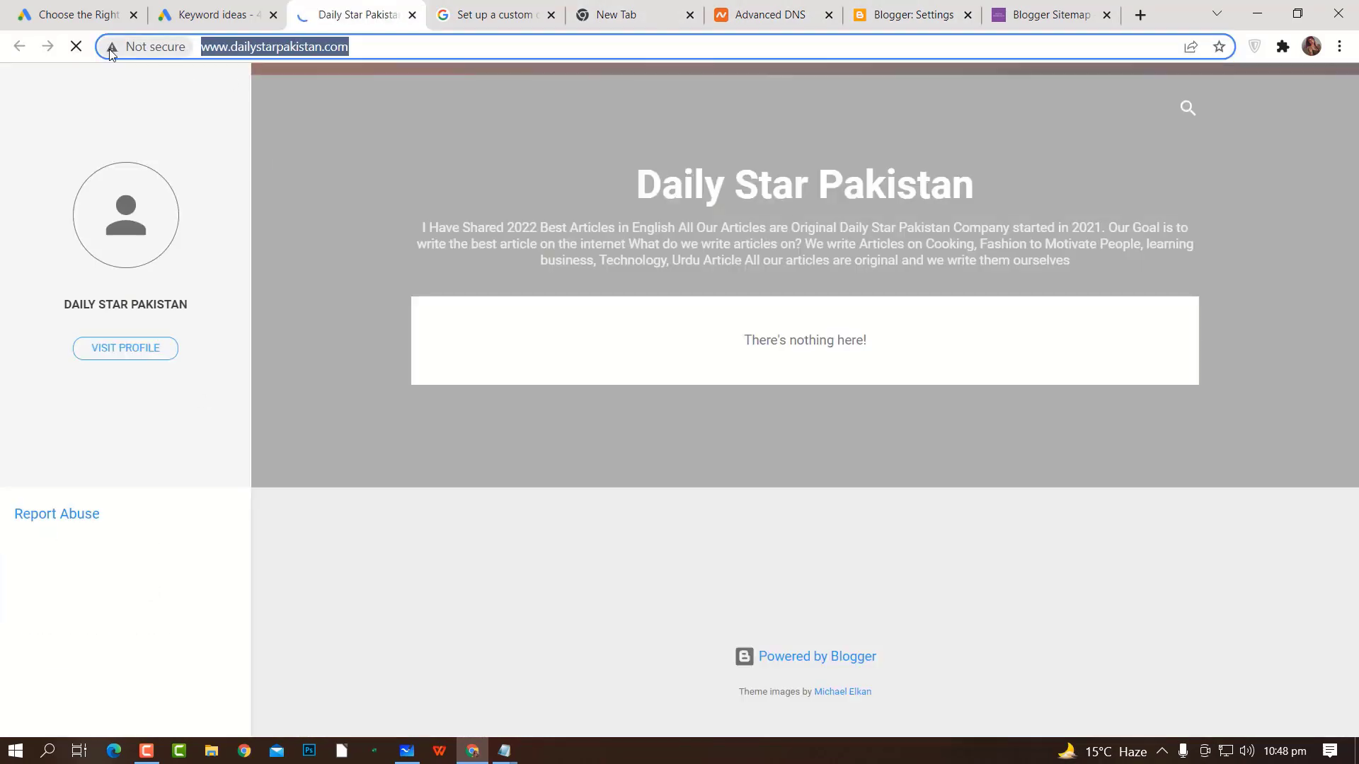
{"action": "left_click", "coordinate": [108, 49]}
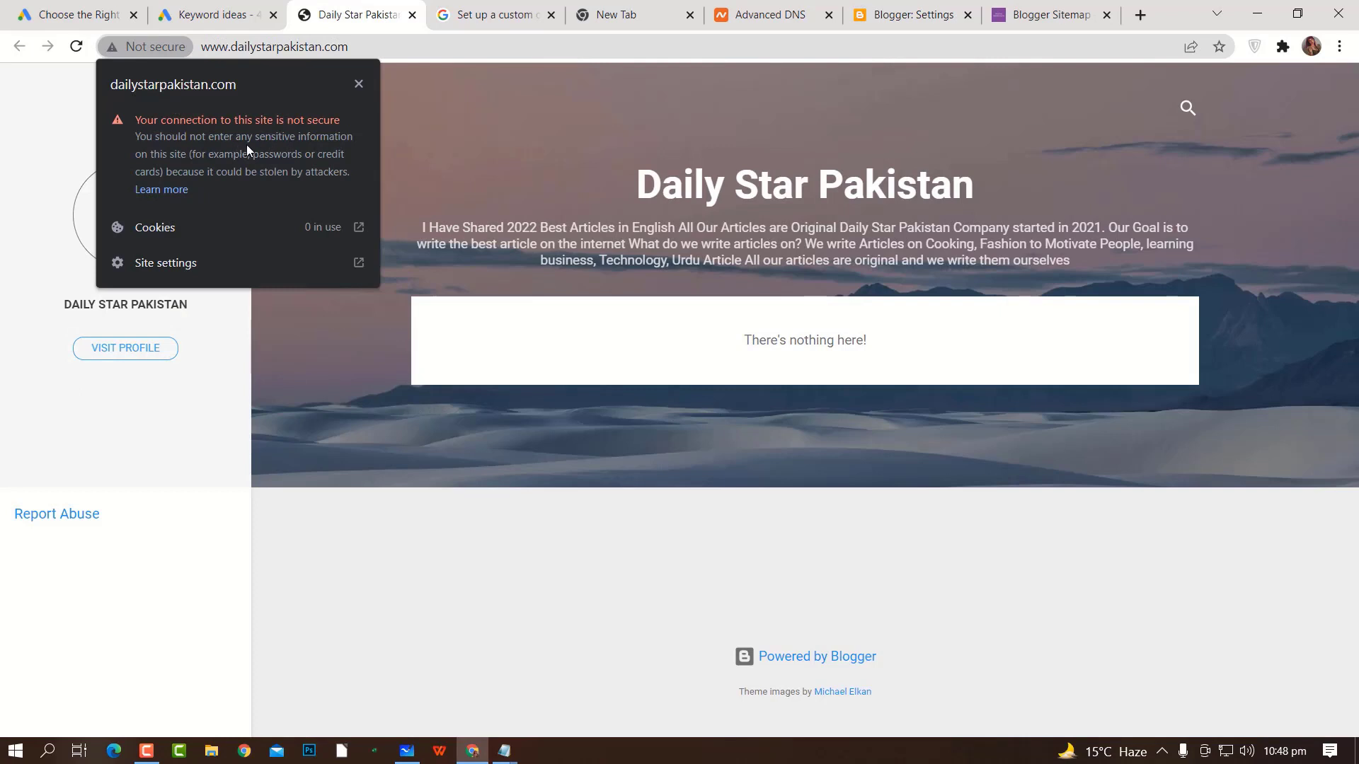
{"action": "left_click", "coordinate": [744, 78]}
{"action": "left_click", "coordinate": [1052, 15]}
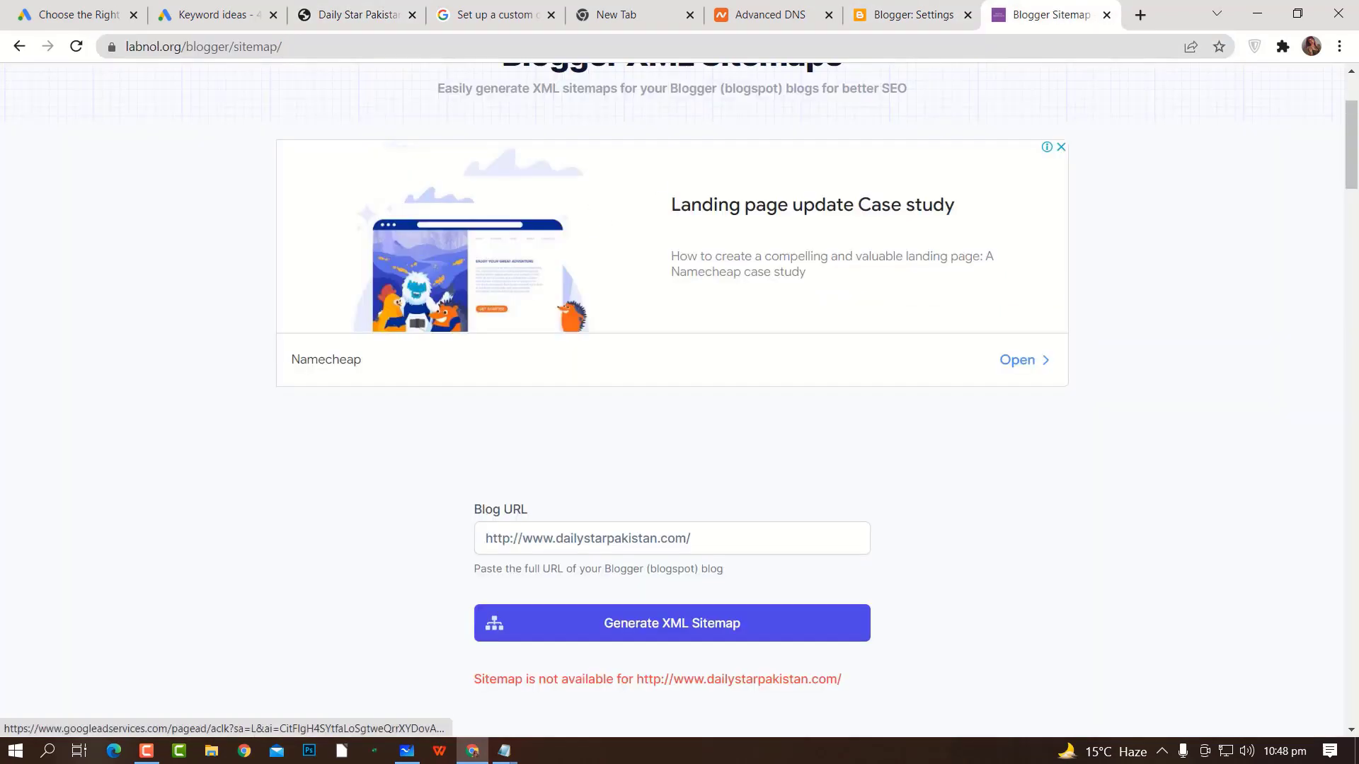
{"action": "left_click", "coordinate": [913, 15]}
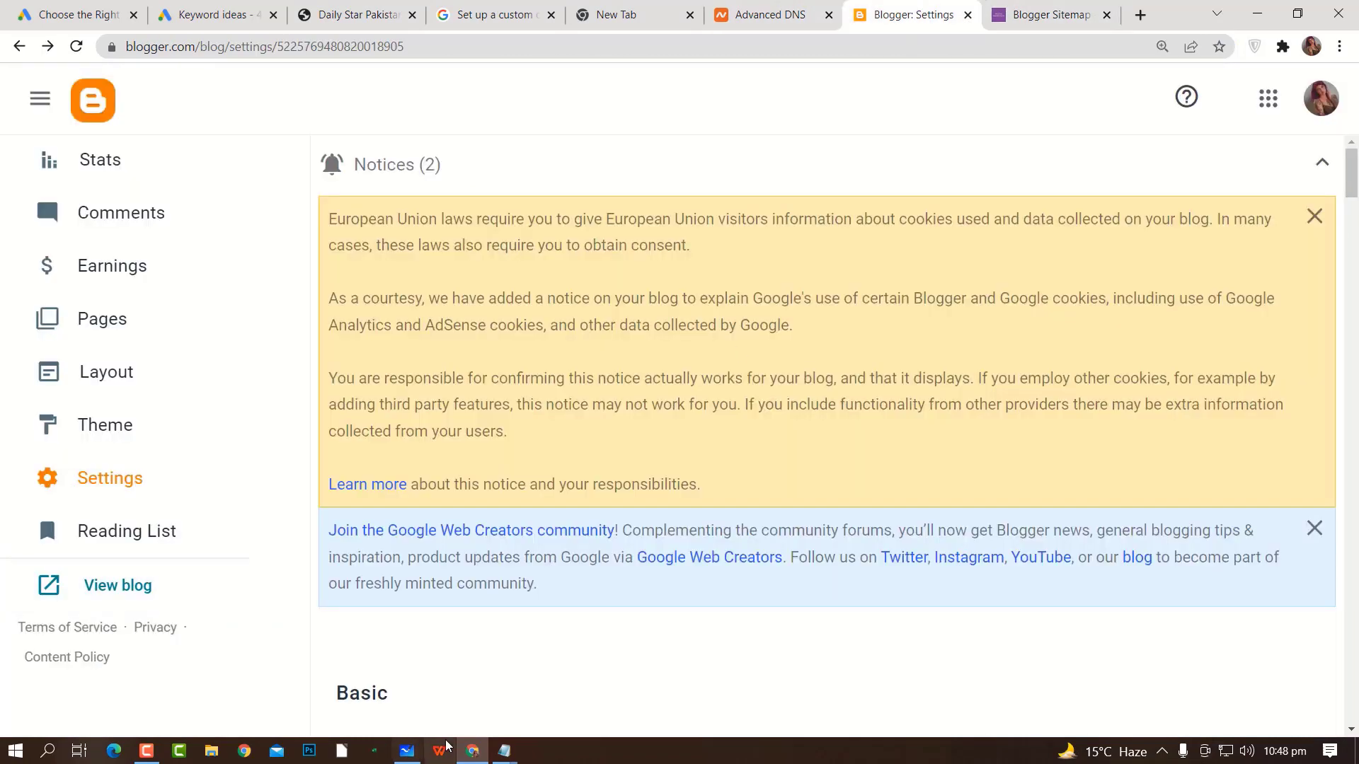
{"action": "scroll", "coordinate": [155, 217], "scroll_direction": "up", "scroll_amount": 3}
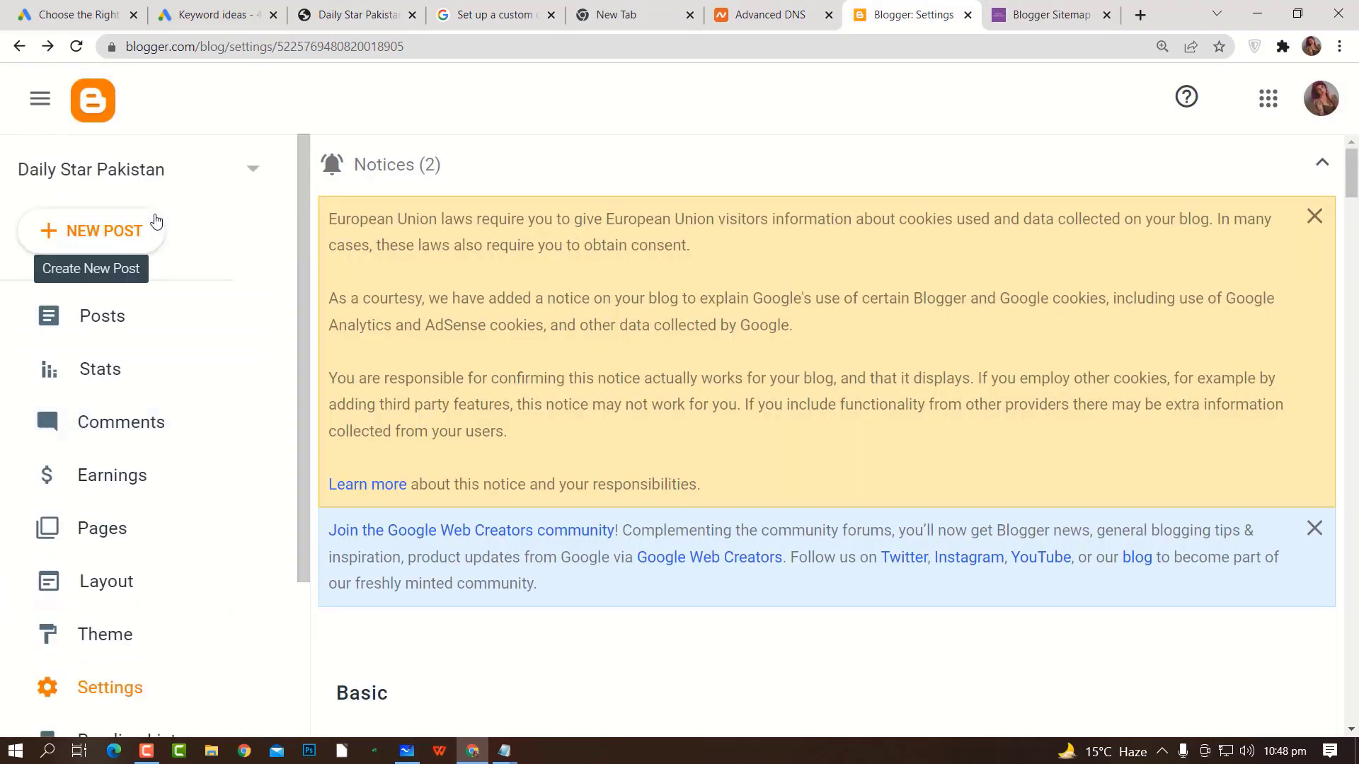
{"action": "left_click", "coordinate": [146, 752]}
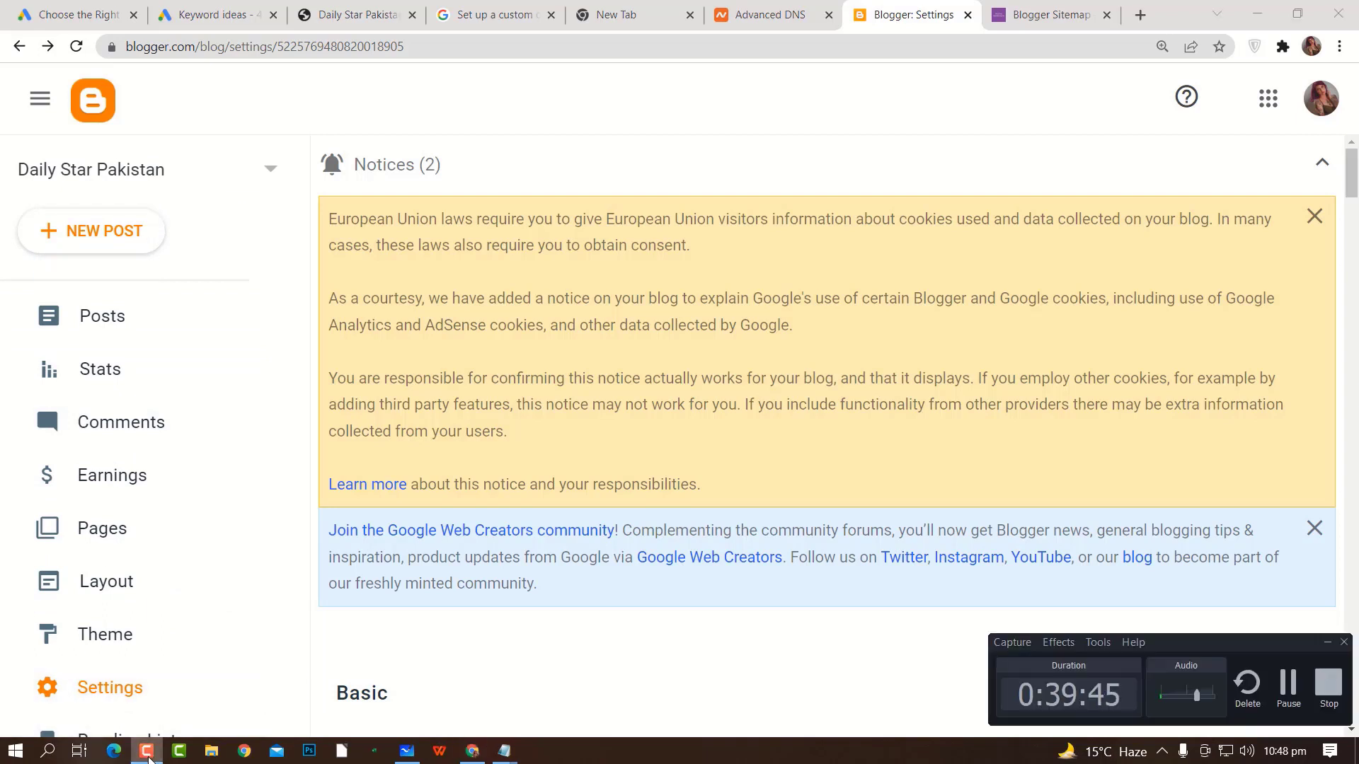
{"action": "left_click", "coordinate": [147, 752]}
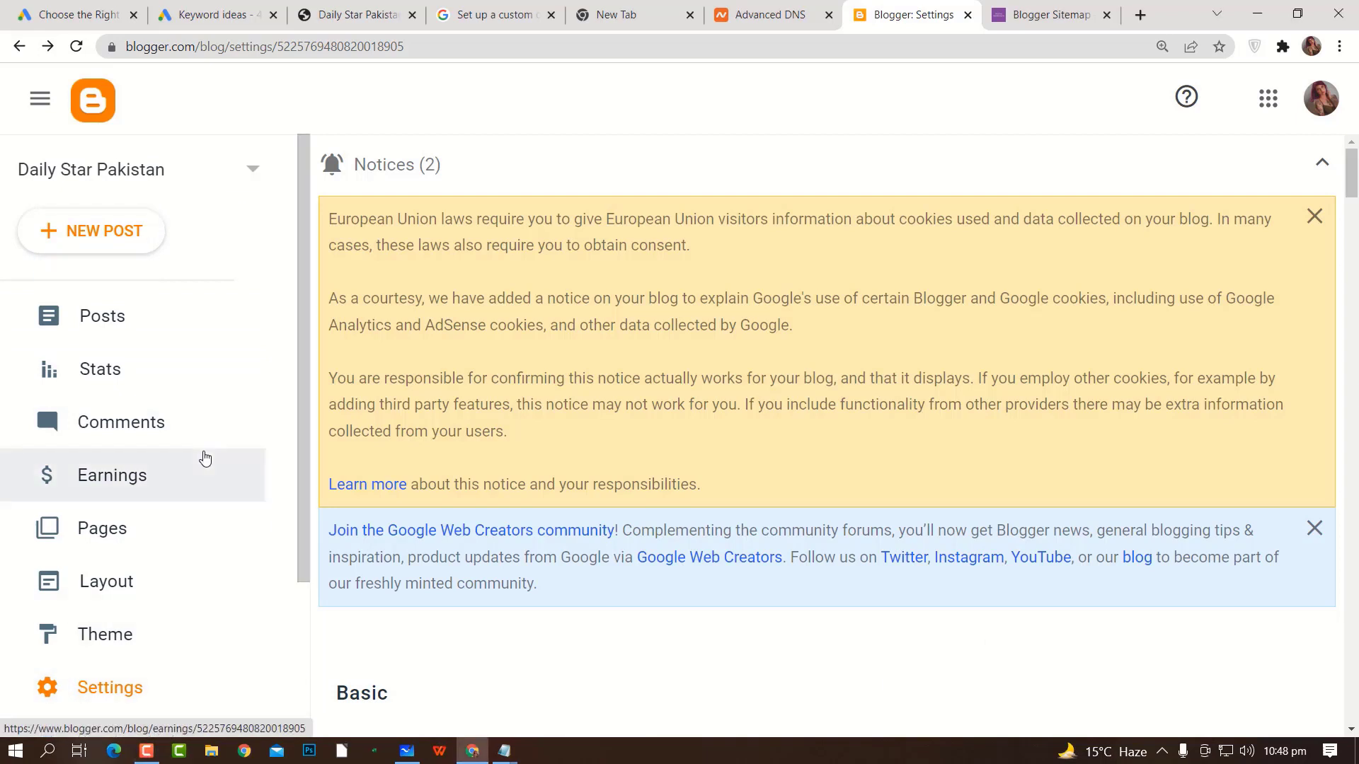
On the next whiteboard slide, underline 'How to Create Pages in Blogger' in red and tick About Us
{"action": "left_click", "coordinate": [407, 750]}
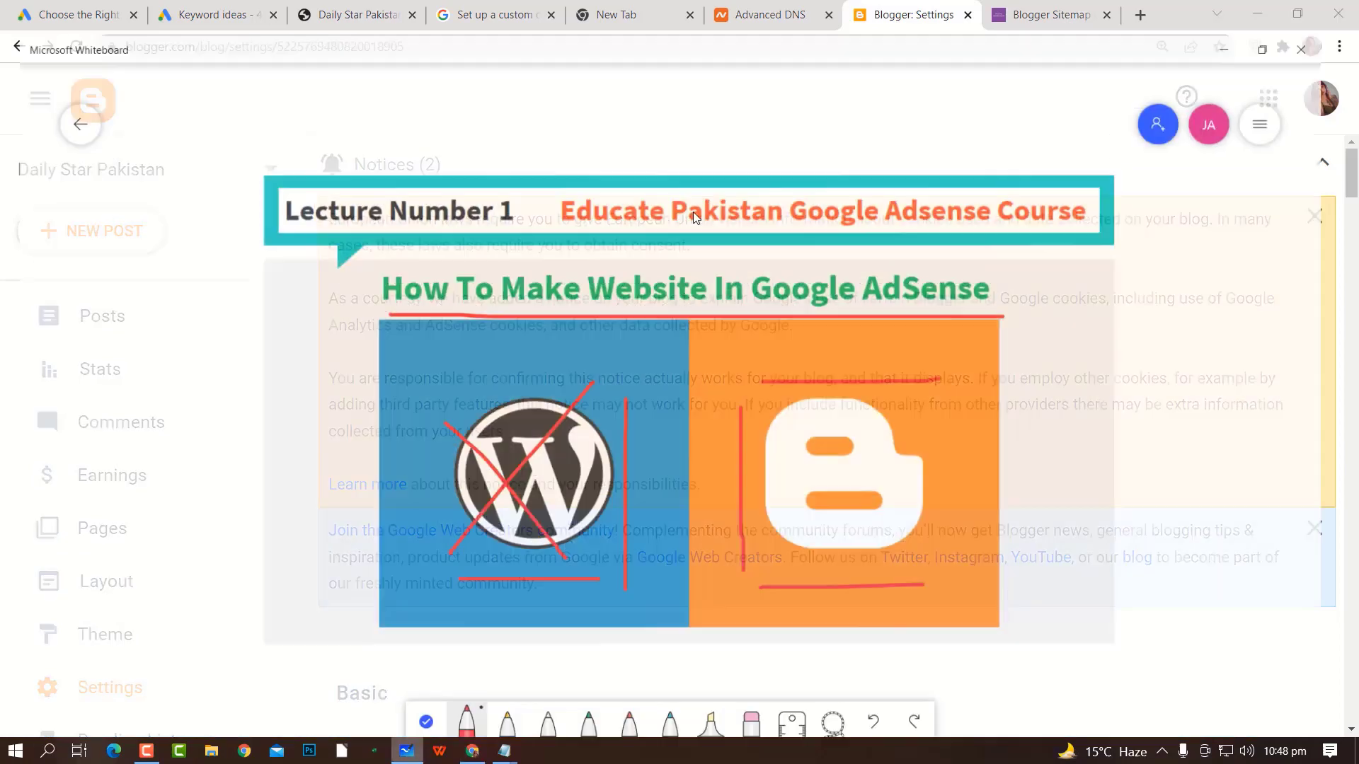
{"action": "left_click", "coordinate": [428, 711]}
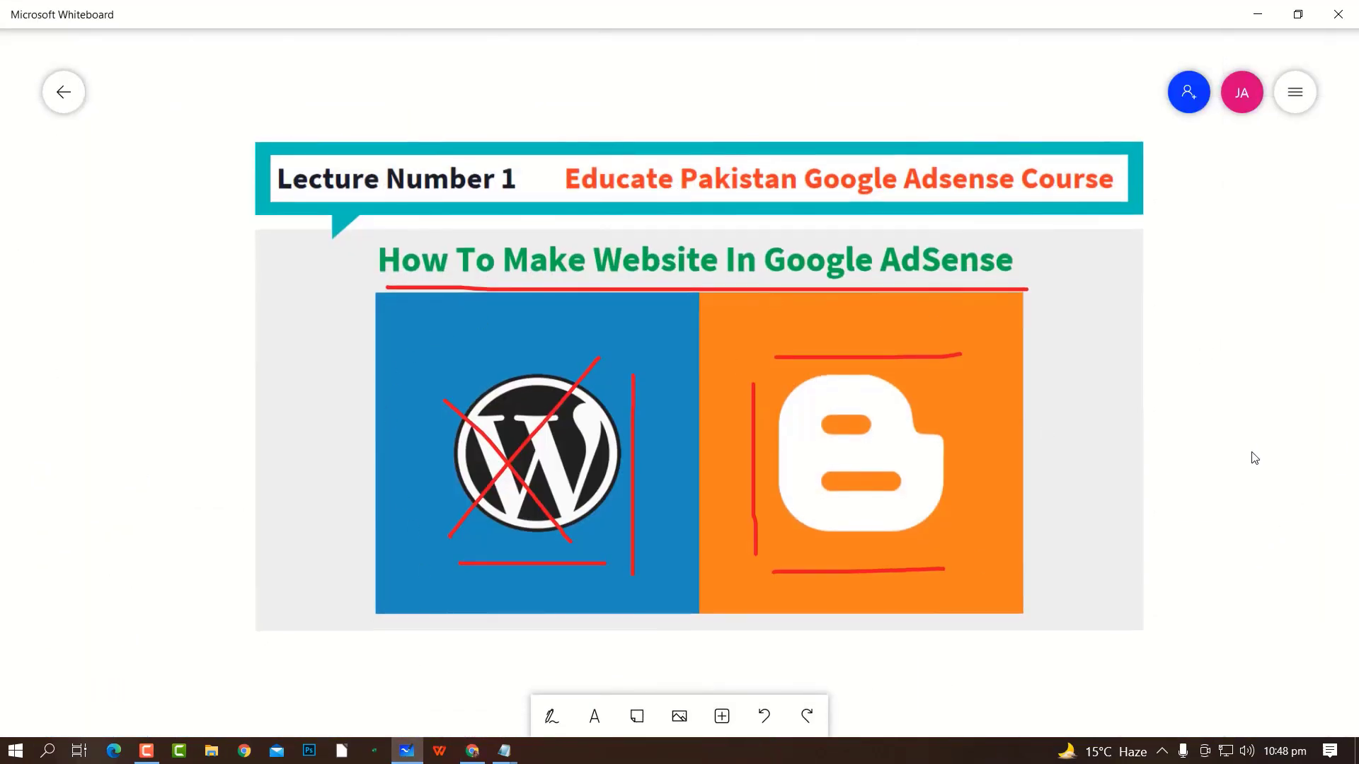
{"action": "scroll", "coordinate": [1205, 348], "scroll_direction": "down", "scroll_amount": 5}
{"action": "scroll", "coordinate": [1210, 422], "scroll_direction": "down", "scroll_amount": 6}
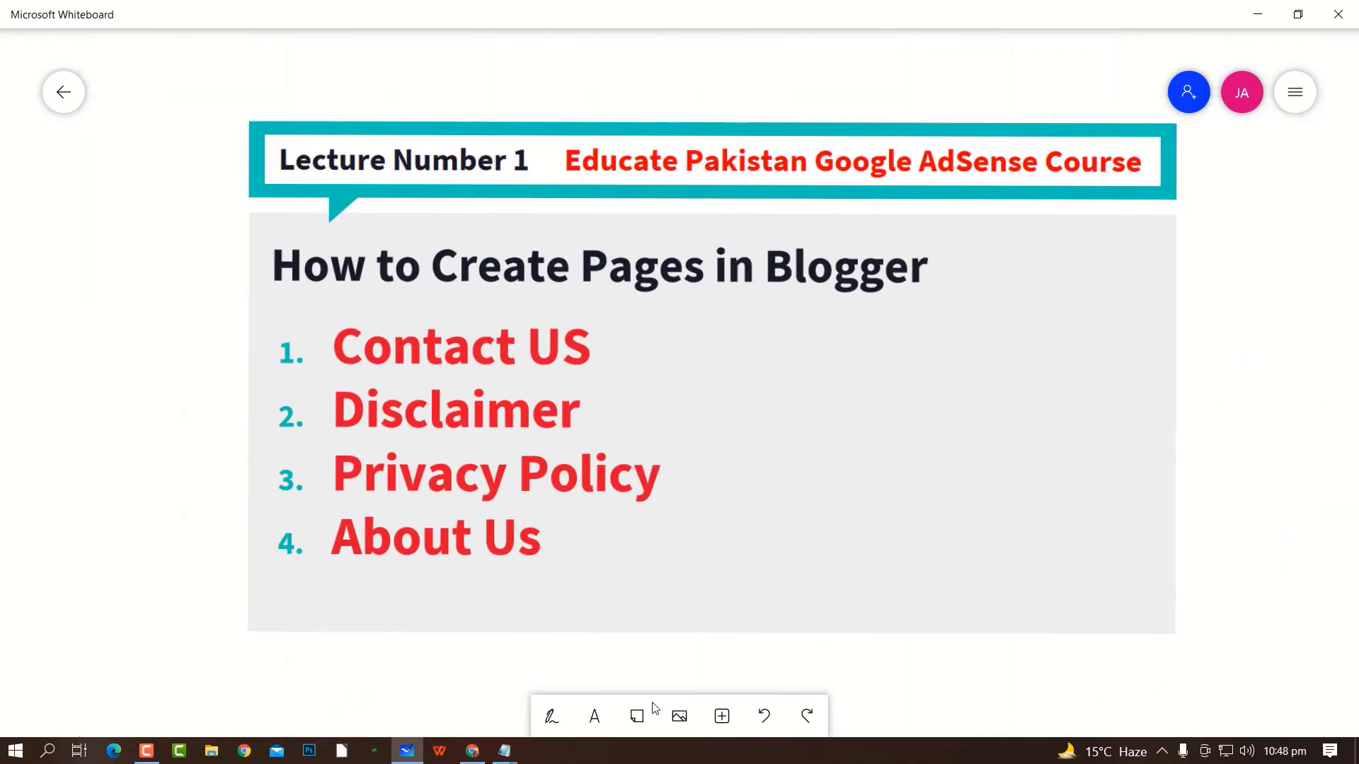
{"action": "left_click", "coordinate": [553, 716]}
{"action": "left_click_drag", "start_coordinate": [281, 295], "coordinate": [962, 308]}
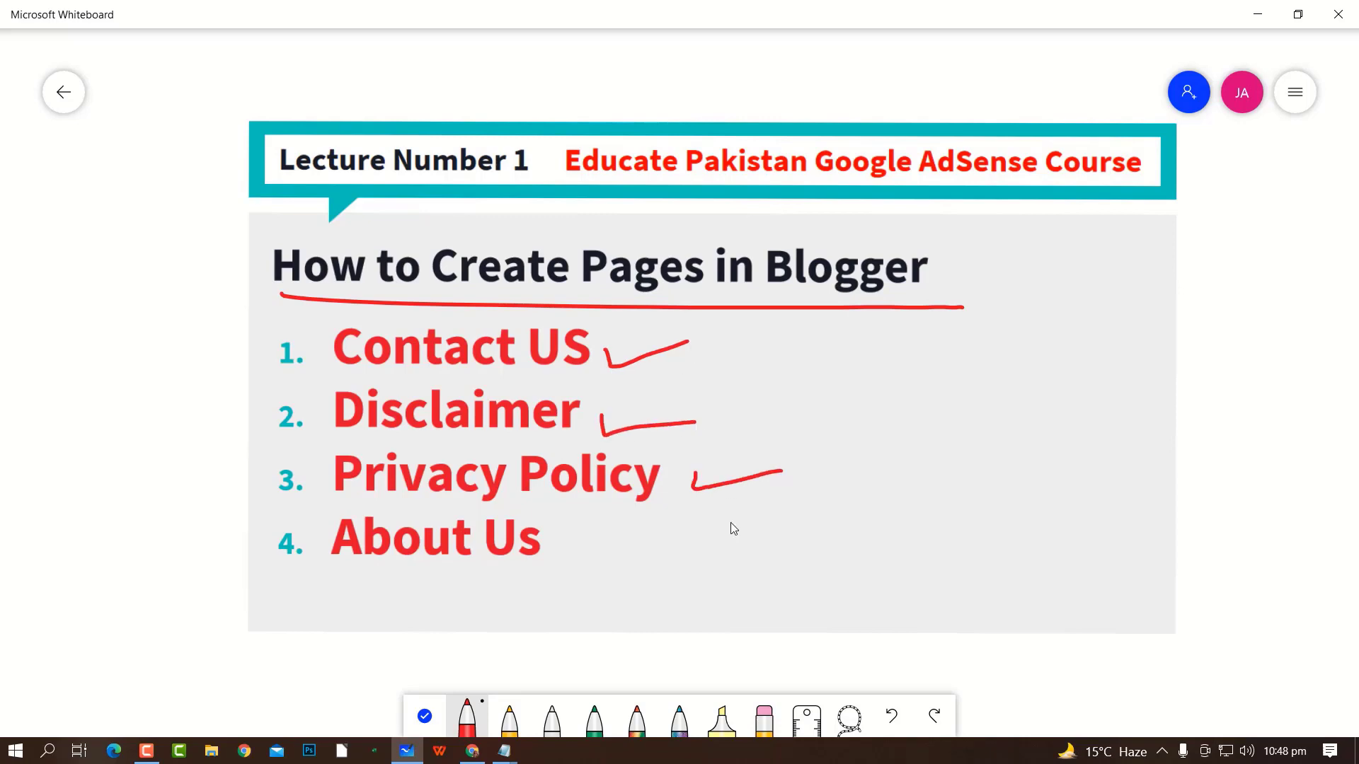
{"action": "mouse_move", "coordinate": [583, 544]}
{"action": "left_mouse_down"}
{"action": "mouse_move", "coordinate": [656, 550]}
{"action": "mouse_move", "coordinate": [717, 526]}
{"action": "left_mouse_up"}
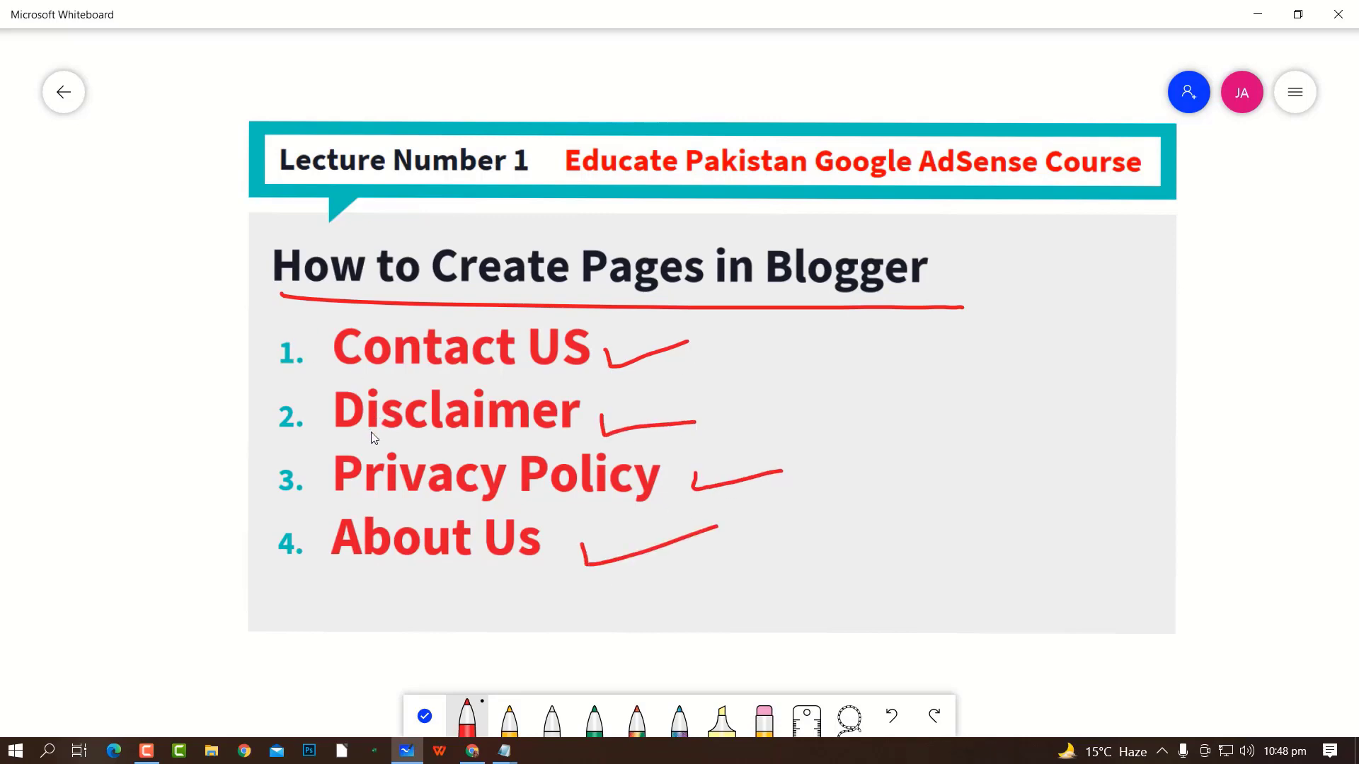
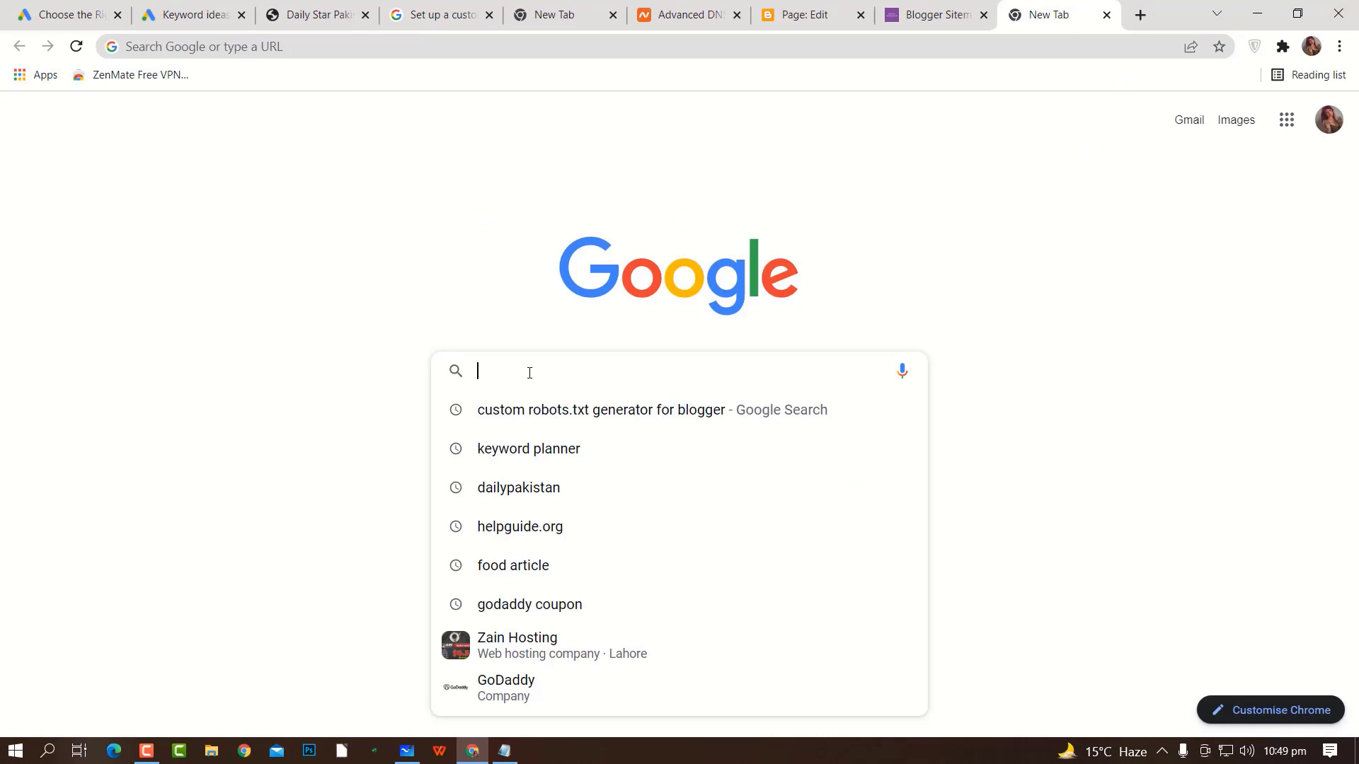
Open Google Docs from the apps grid, then go through Sheets to Google Forms
{"action": "left_click", "coordinate": [1328, 120]}
{"action": "left_click", "coordinate": [1281, 202]}
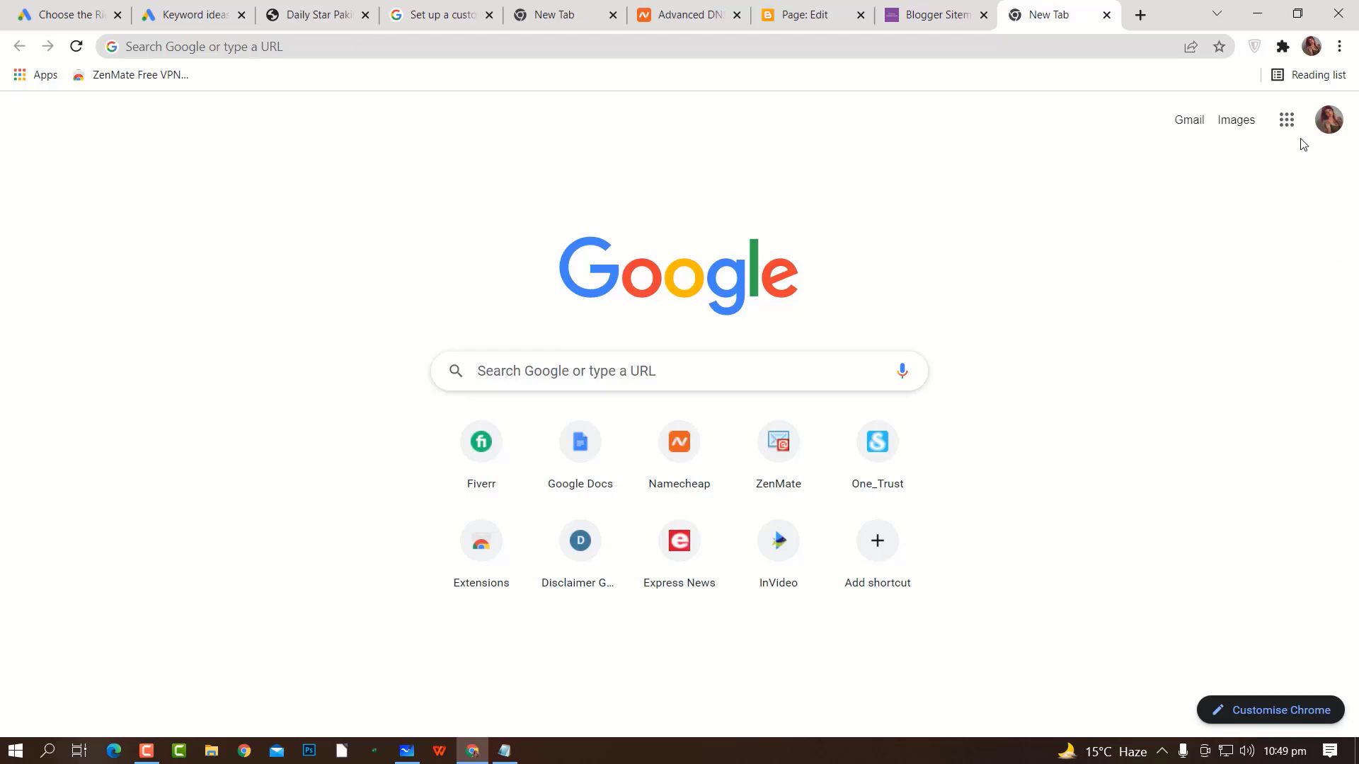
{"action": "left_click", "coordinate": [1294, 120]}
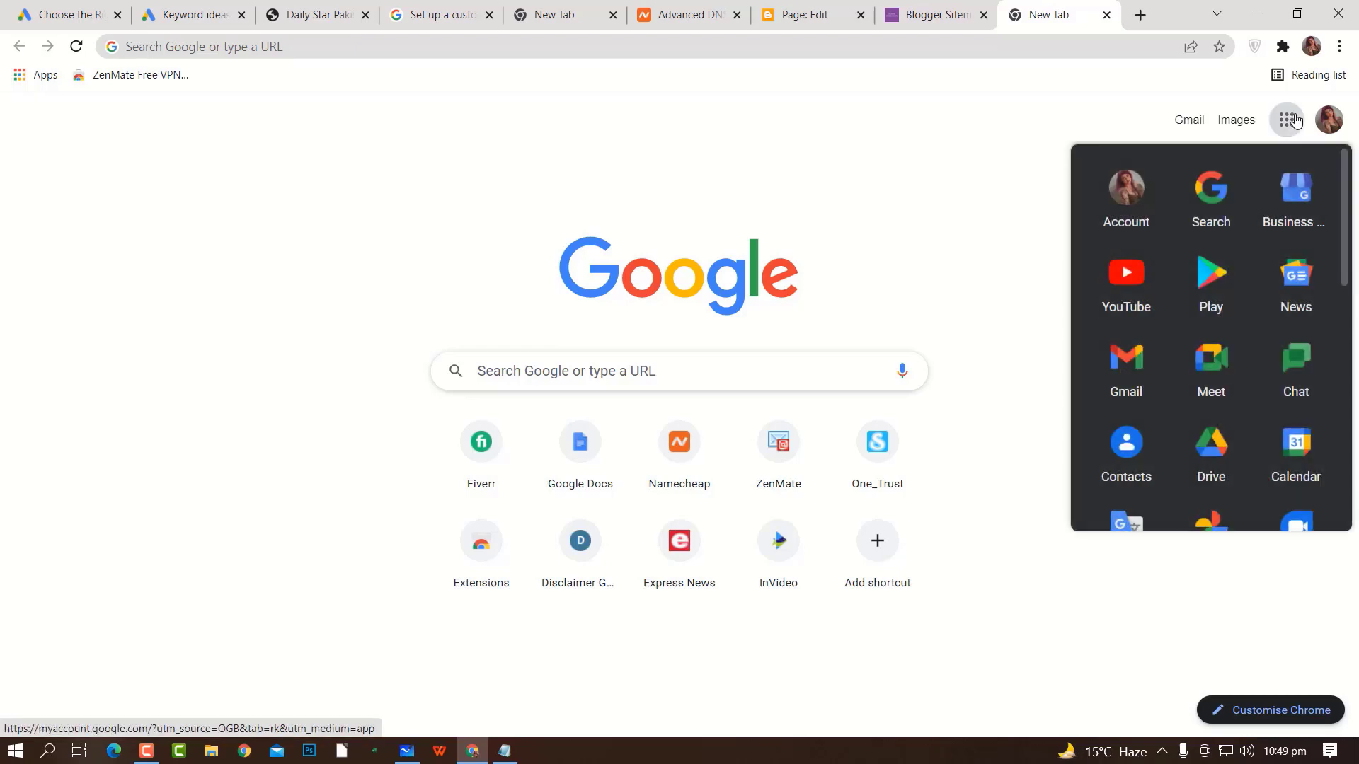
{"action": "scroll", "coordinate": [1235, 280], "scroll_direction": "down", "scroll_amount": 3}
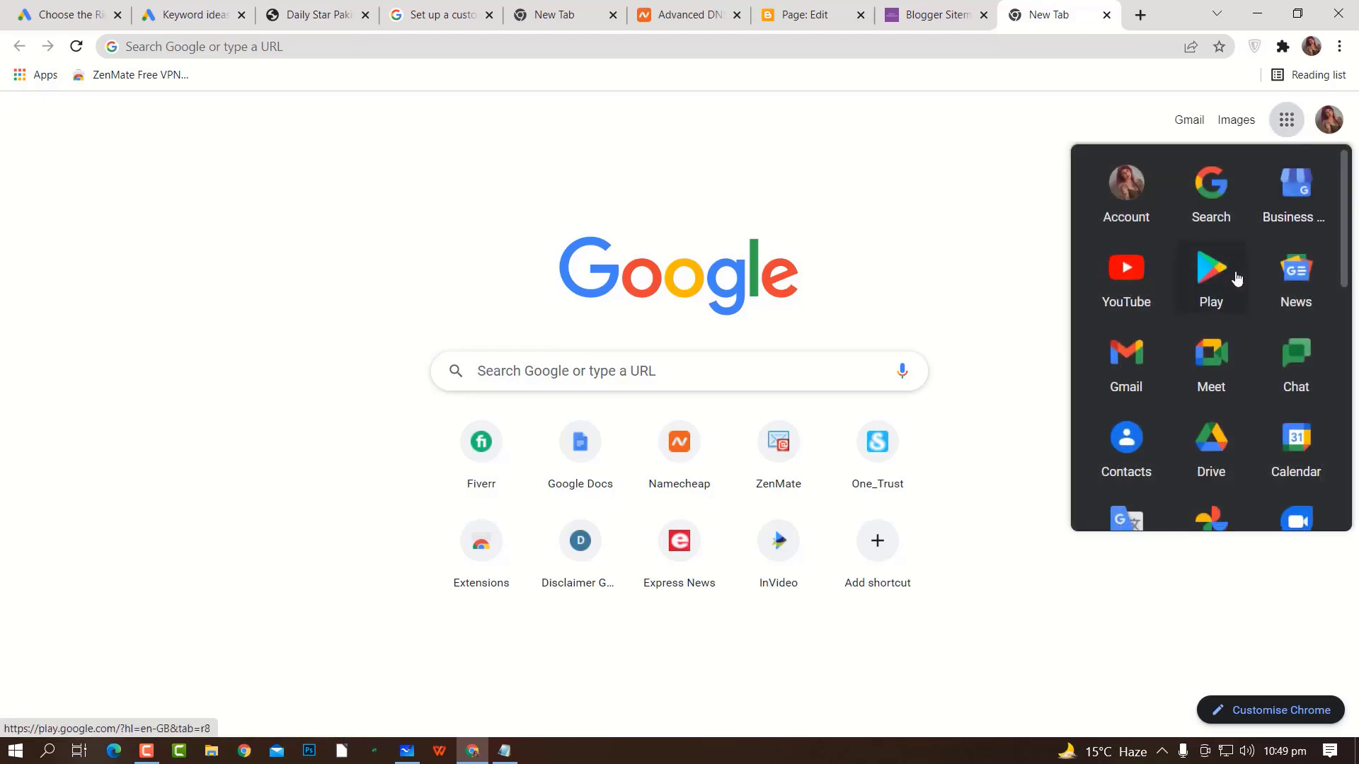
{"action": "scroll", "coordinate": [1235, 290], "scroll_direction": "down", "scroll_amount": 1}
{"action": "left_click", "coordinate": [1217, 357]}
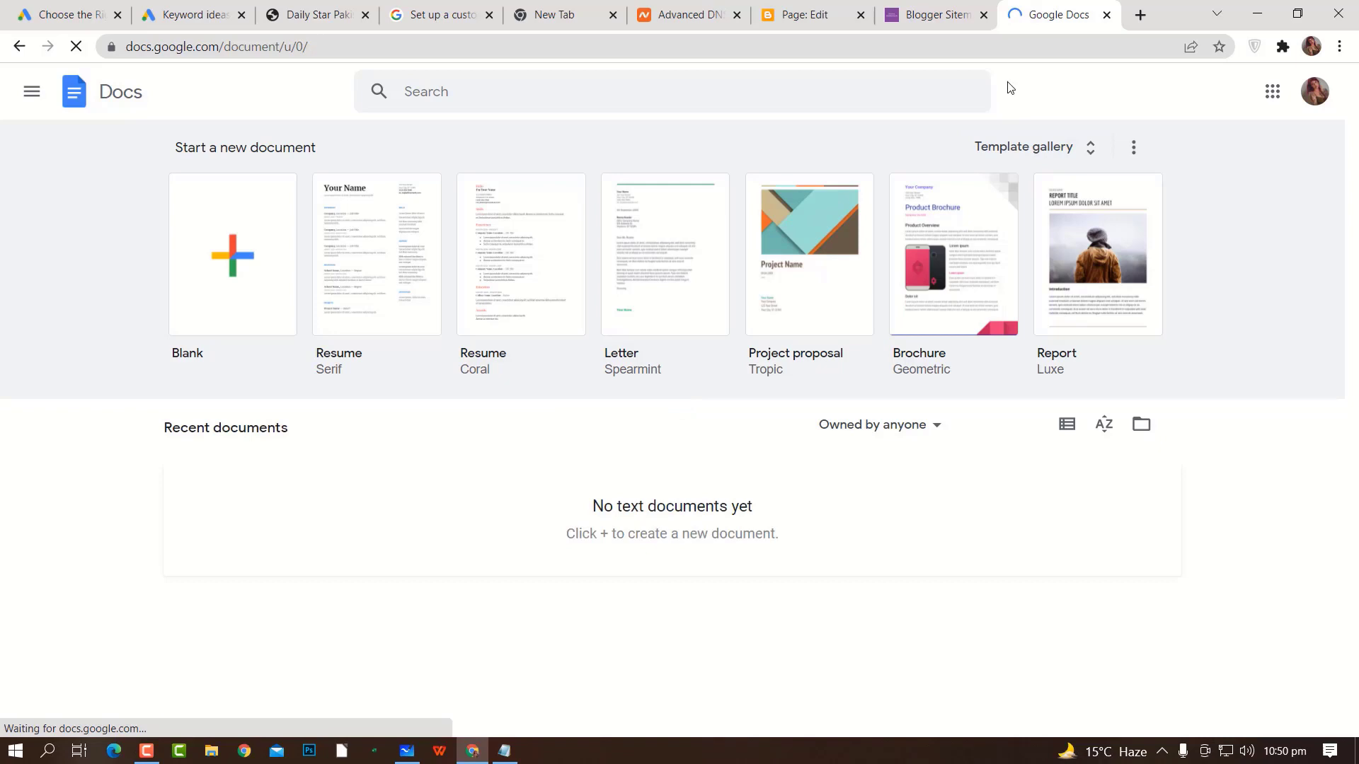
{"action": "left_click", "coordinate": [26, 99]}
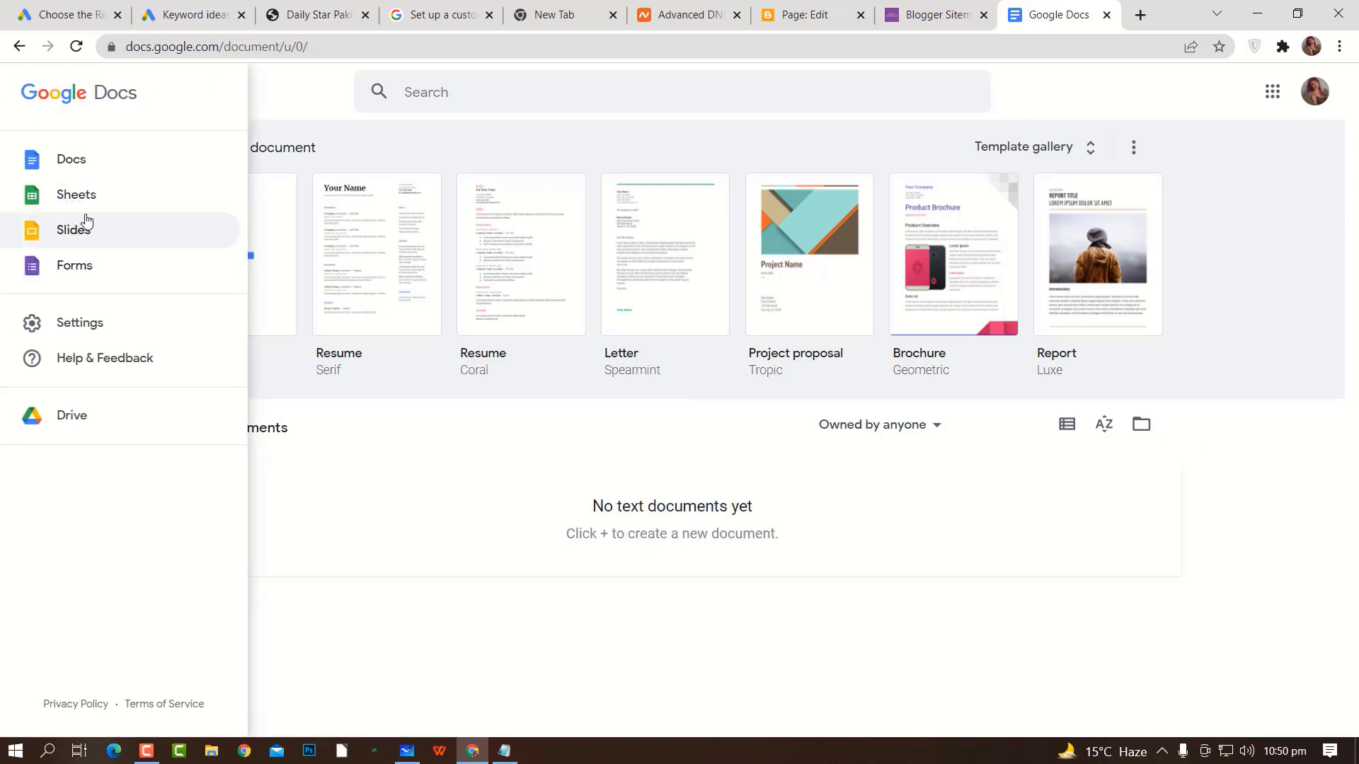
{"action": "left_click", "coordinate": [81, 206]}
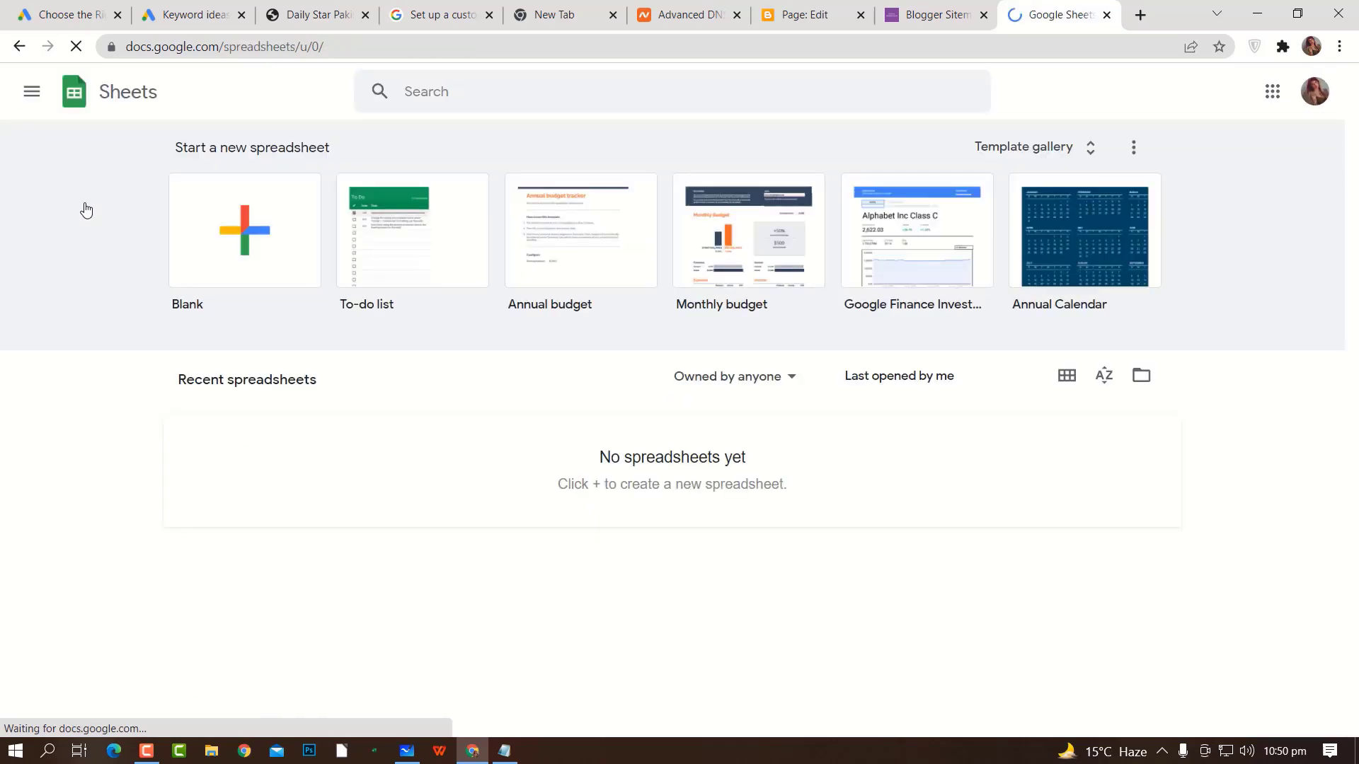
{"action": "left_click", "coordinate": [31, 91]}
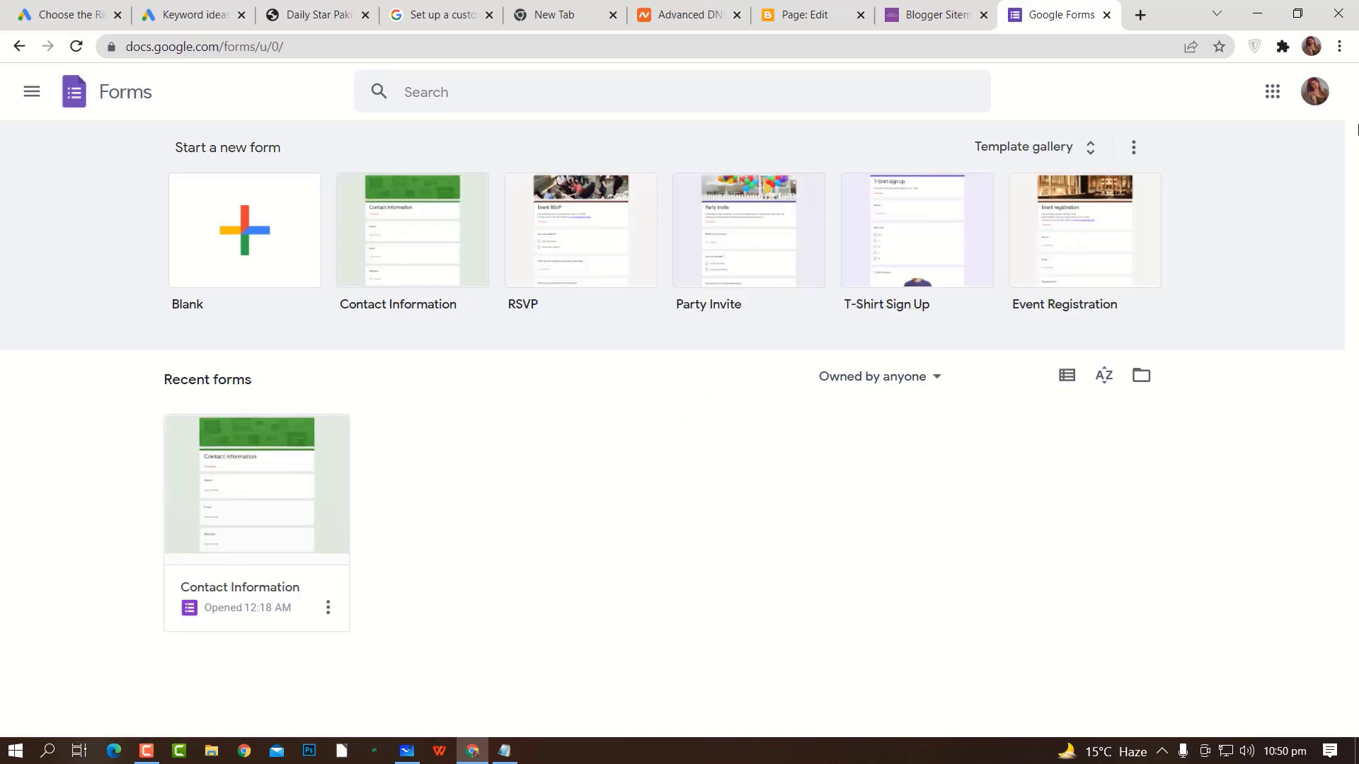
Open Google Docs from the Google apps grid in a new browser tab
{"action": "left_click", "coordinate": [1140, 15]}
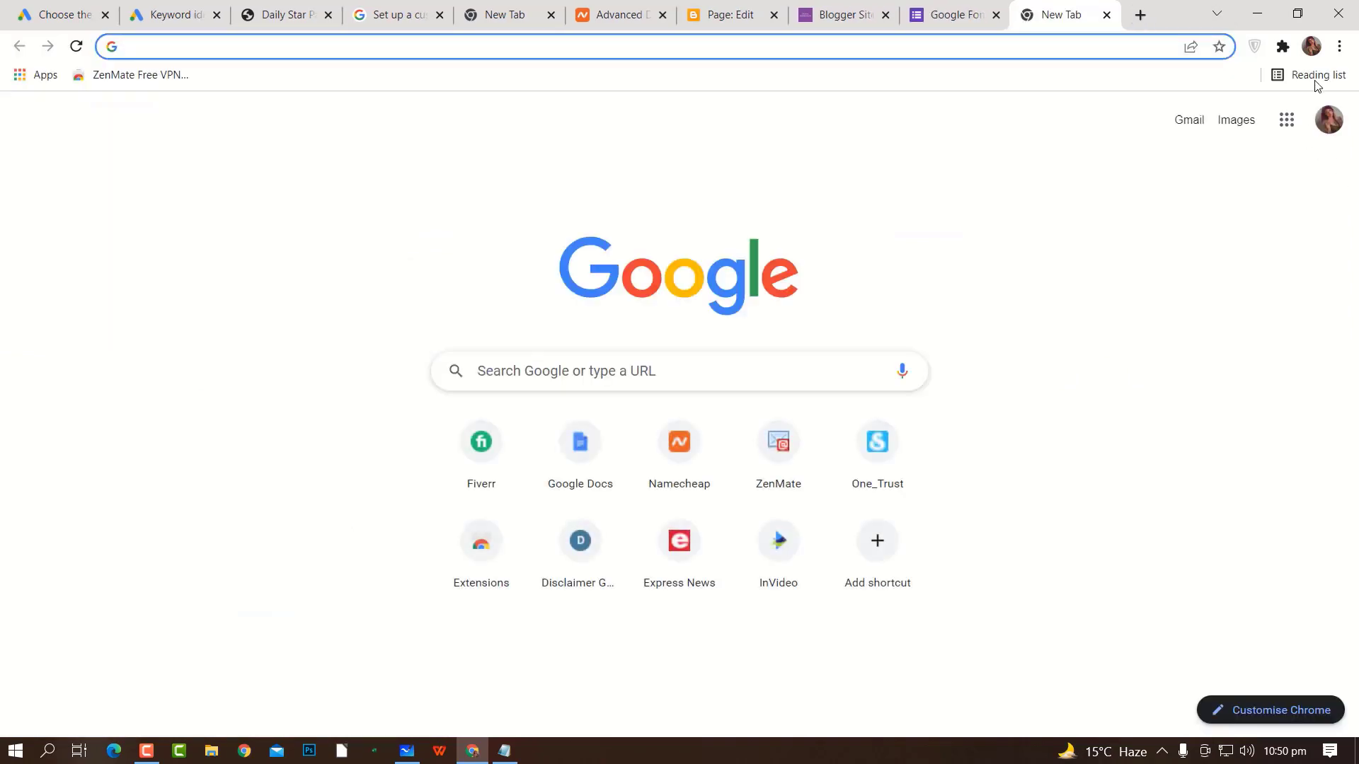
{"action": "left_click", "coordinate": [1328, 126]}
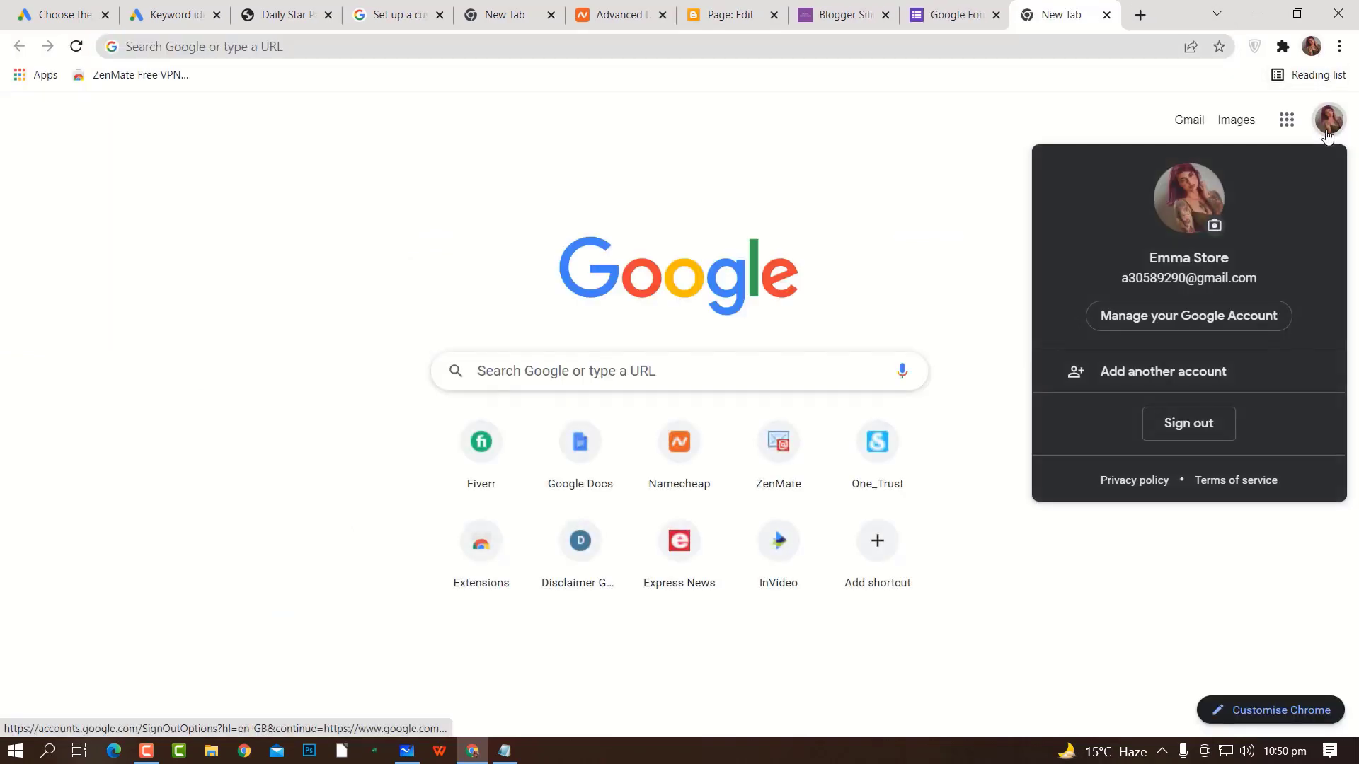
{"action": "left_click", "coordinate": [1287, 121]}
{"action": "scroll", "coordinate": [1274, 177], "scroll_direction": "down", "scroll_amount": 3}
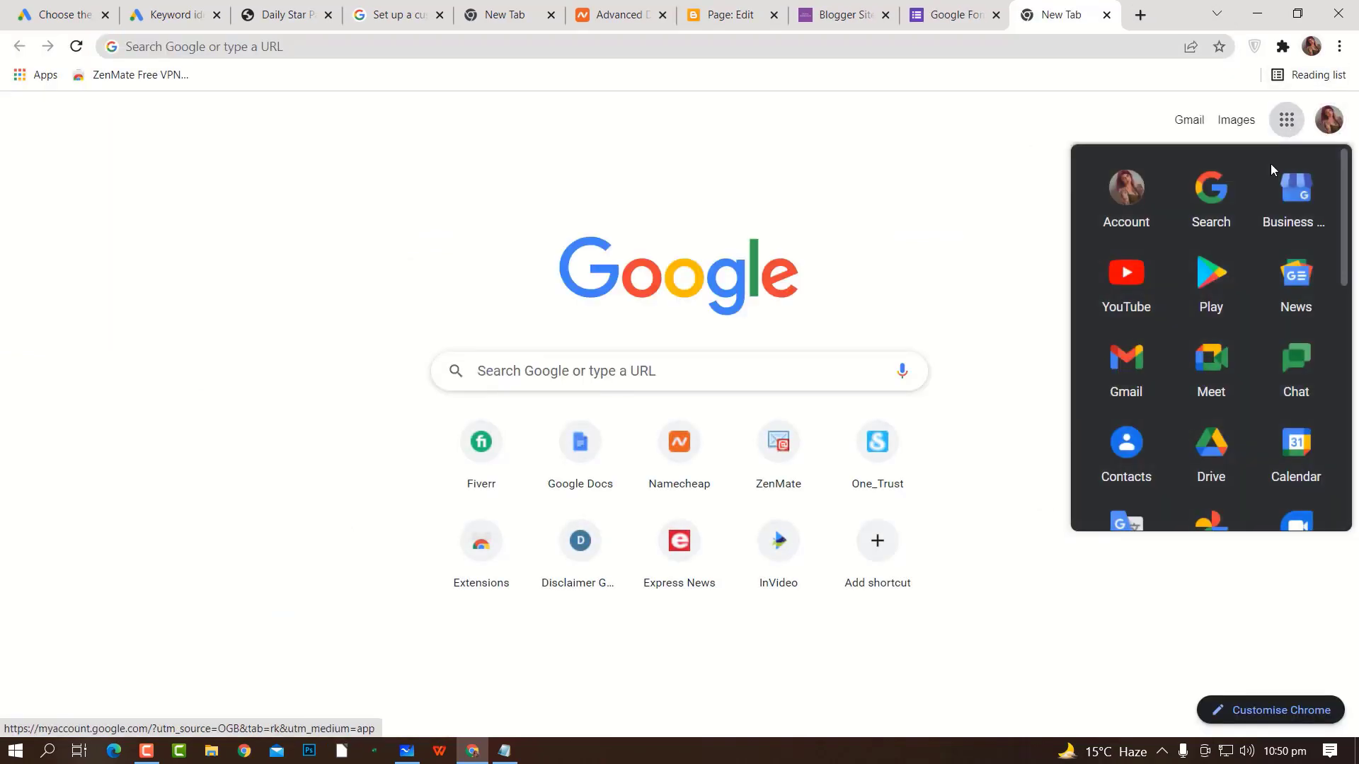
{"action": "scroll", "coordinate": [1274, 198], "scroll_direction": "up", "scroll_amount": 1}
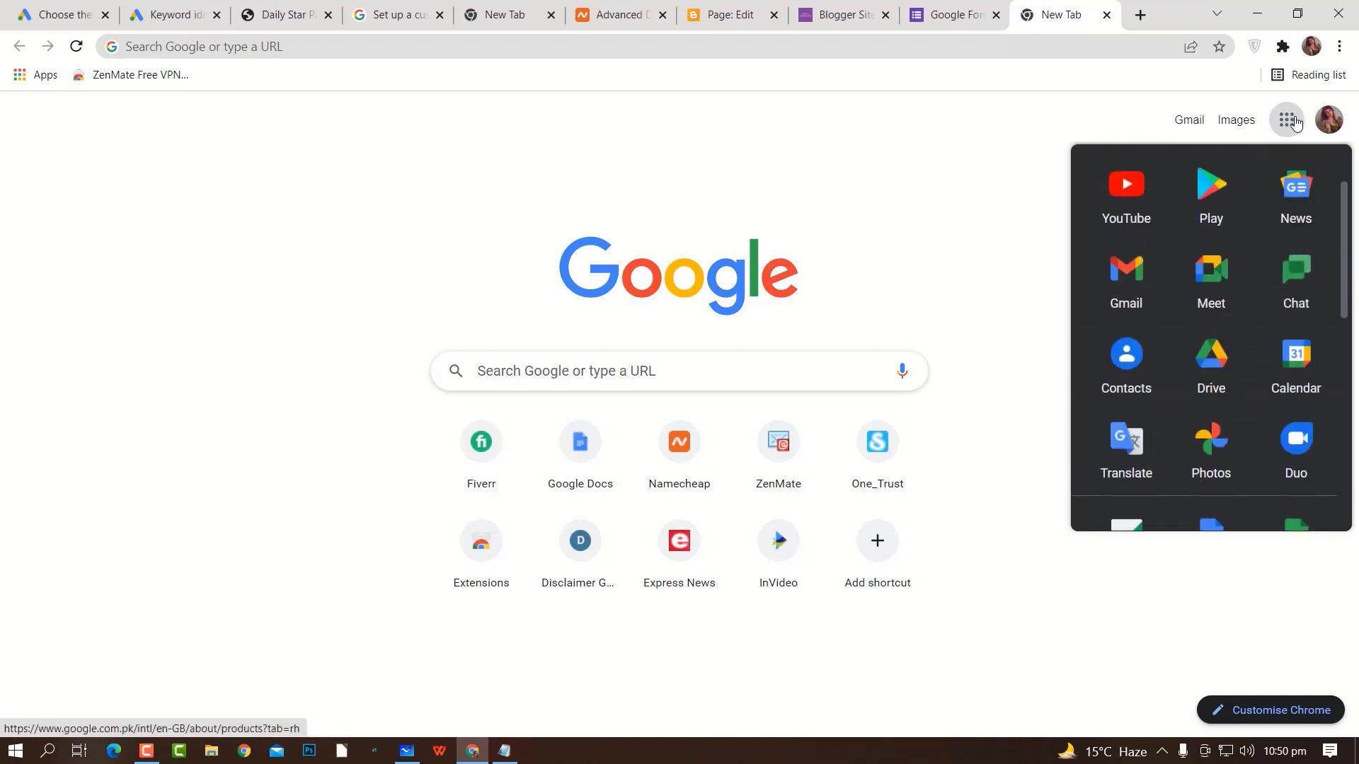
{"action": "scroll", "coordinate": [1266, 375], "scroll_direction": "down", "scroll_amount": 3}
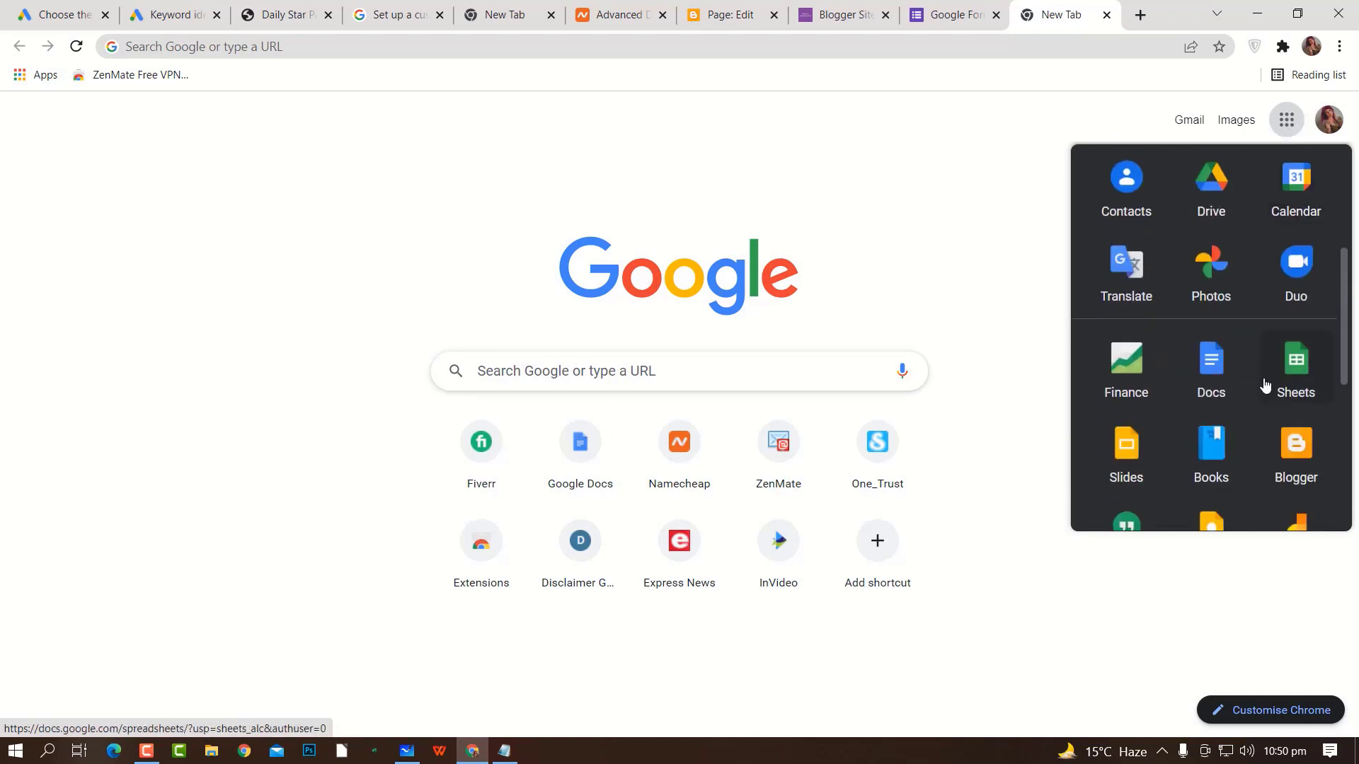
{"action": "left_click", "coordinate": [1221, 312]}
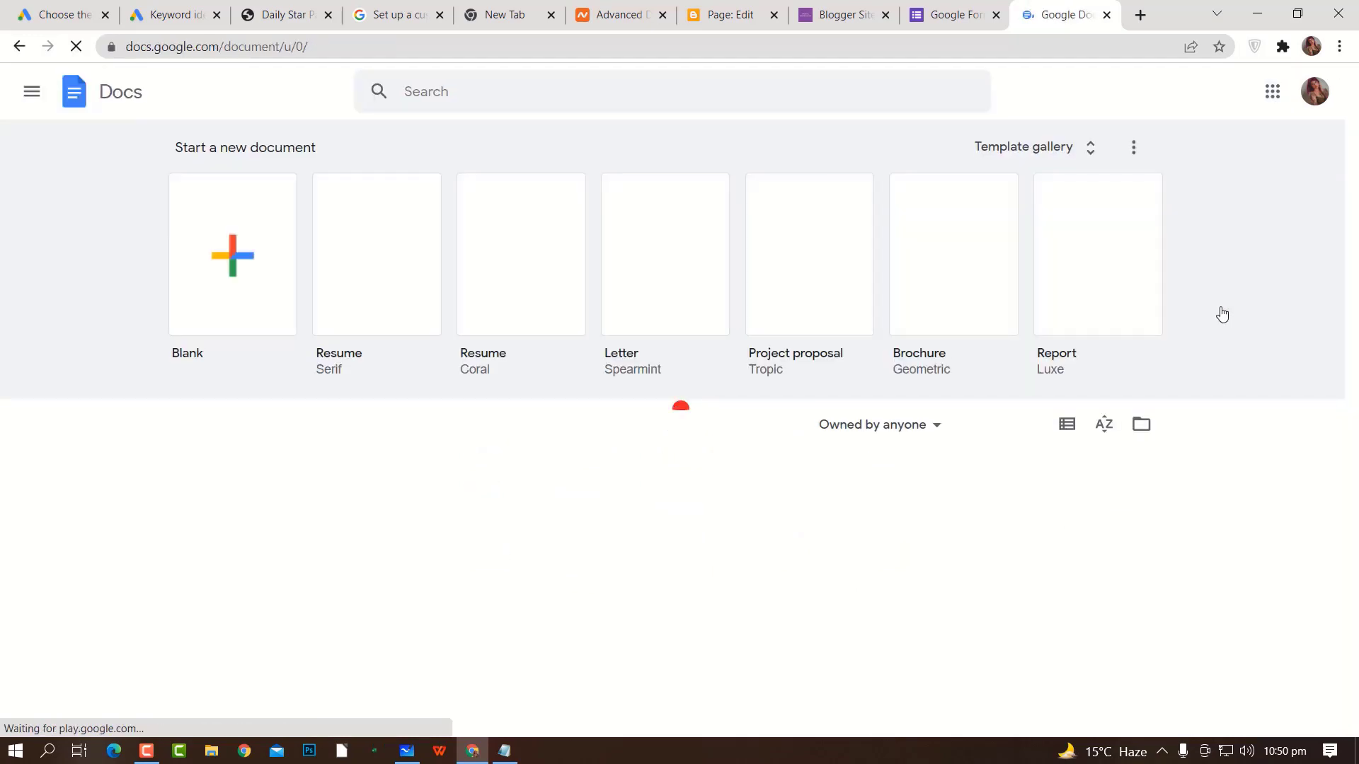
Go to Google Forms from the Docs menu and open the Contact Information form
{"action": "left_click", "coordinate": [31, 94]}
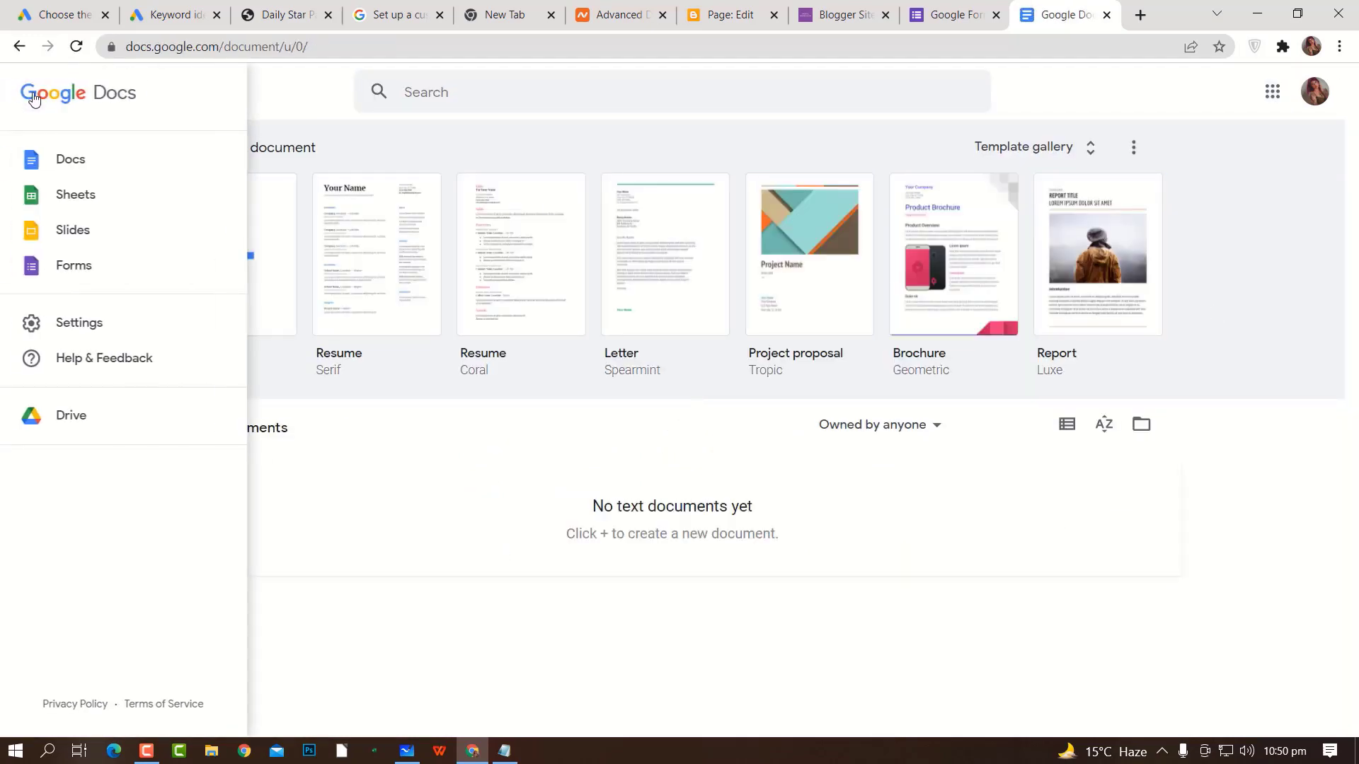
{"action": "left_click", "coordinate": [63, 278]}
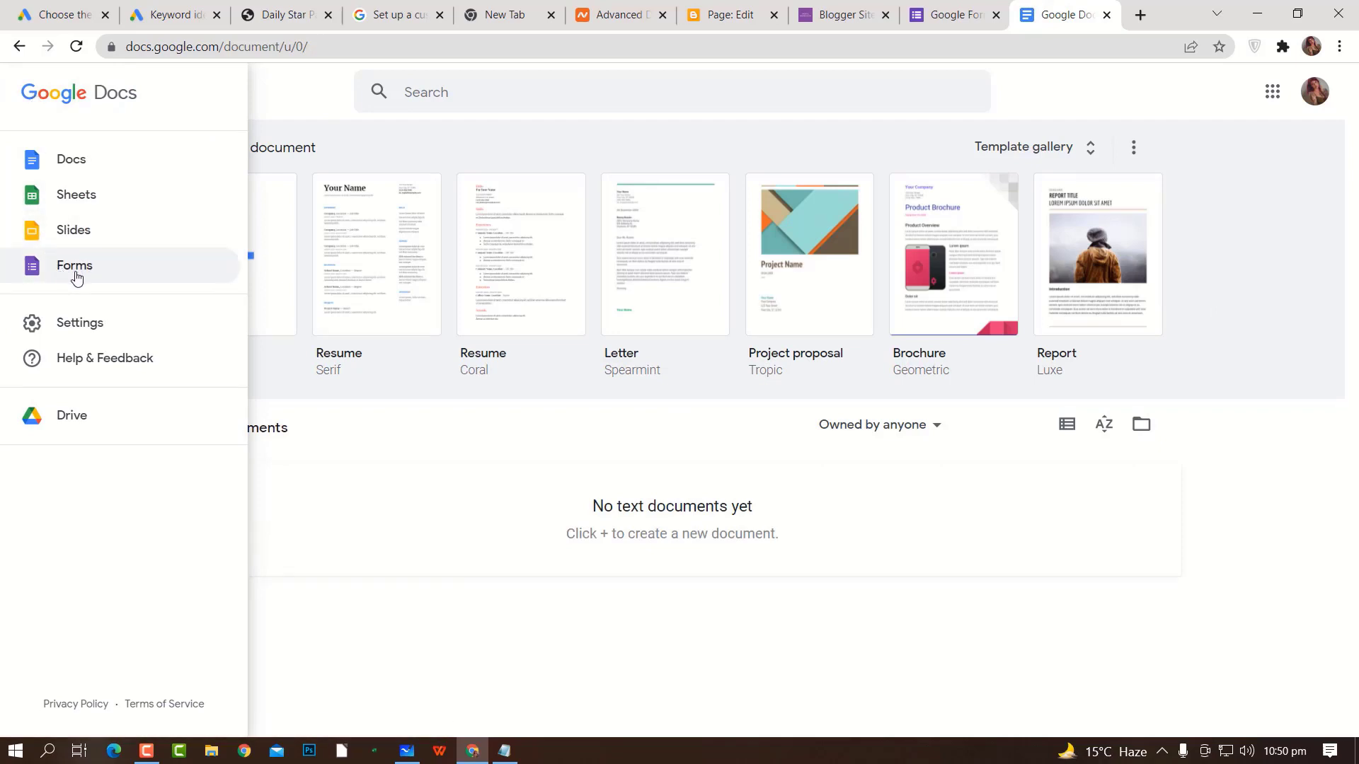
{"action": "left_click", "coordinate": [84, 276]}
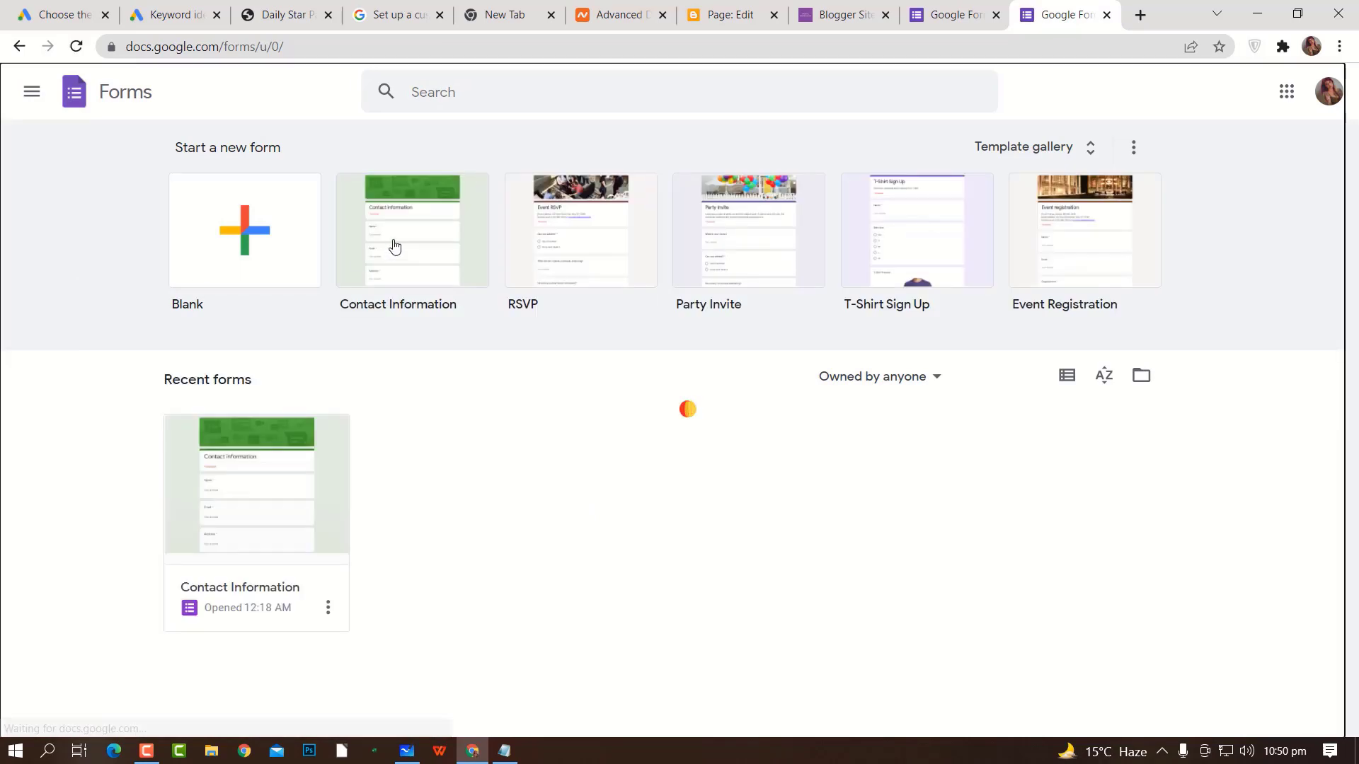
{"action": "left_click", "coordinate": [394, 245]}
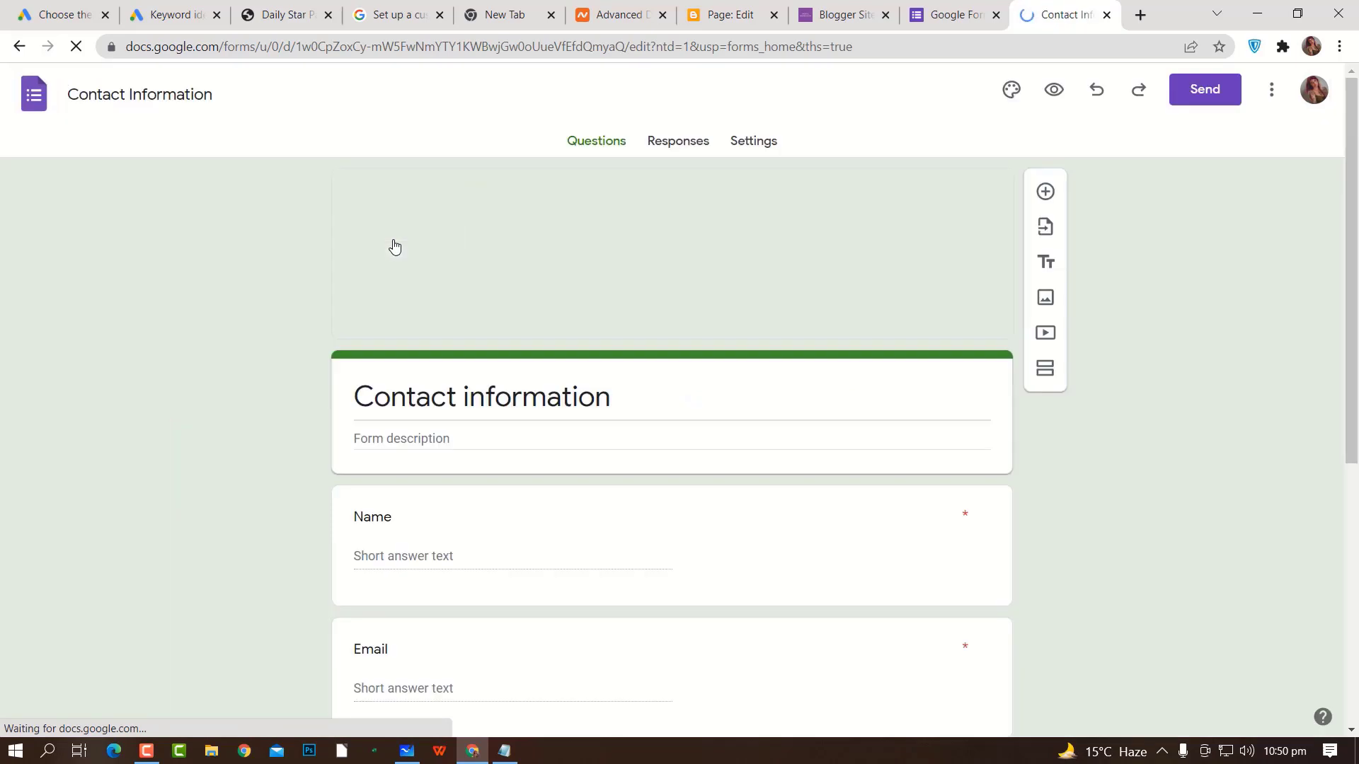
Copy the word 'Contact' from the form's title
{"action": "left_click_drag", "start_coordinate": [457, 396], "coordinate": [353, 396]}
{"action": "right_click", "coordinate": [357, 399]}
{"action": "left_click", "coordinate": [417, 465]}
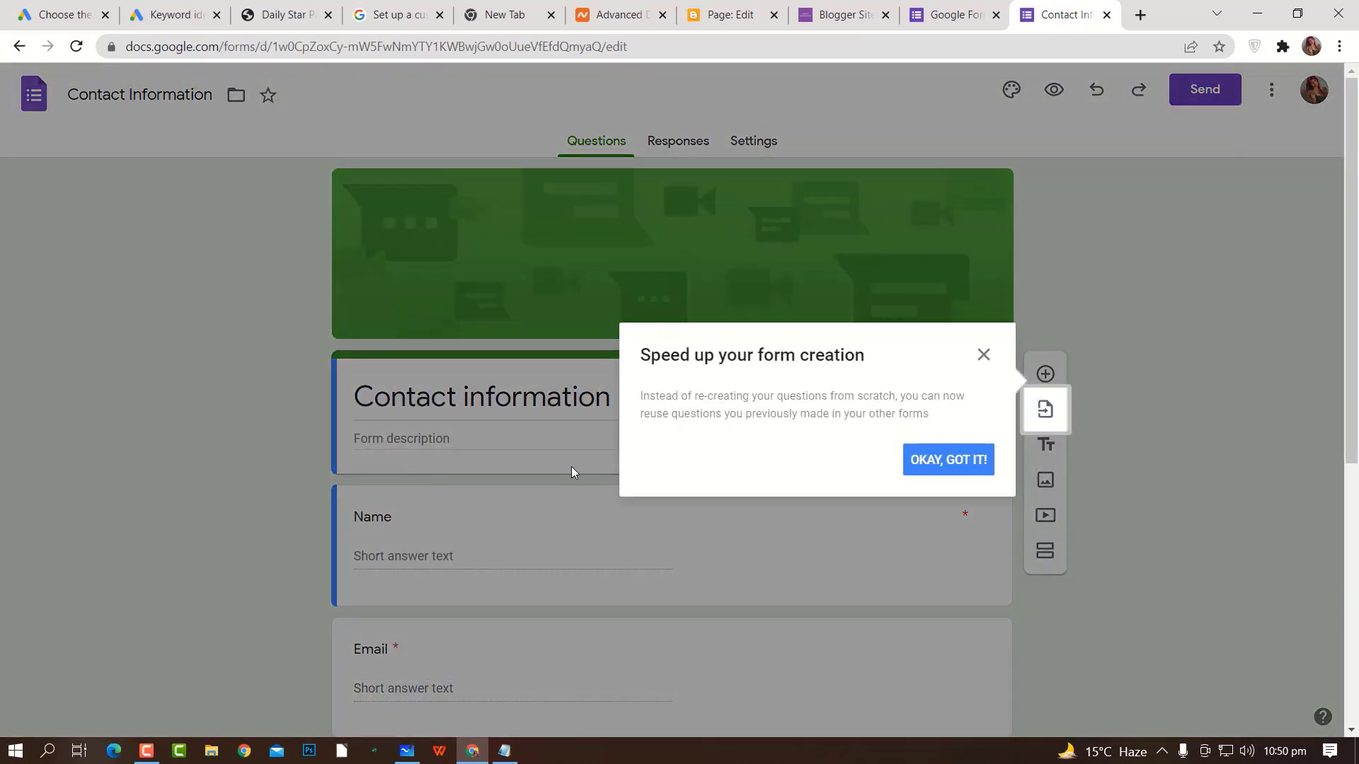
{"action": "left_click", "coordinate": [984, 356]}
{"action": "left_click_drag", "start_coordinate": [355, 396], "coordinate": [463, 396]}
{"action": "right_click", "coordinate": [395, 389]}
{"action": "left_click", "coordinate": [453, 456]}
{"action": "left_click", "coordinate": [1110, 279]}
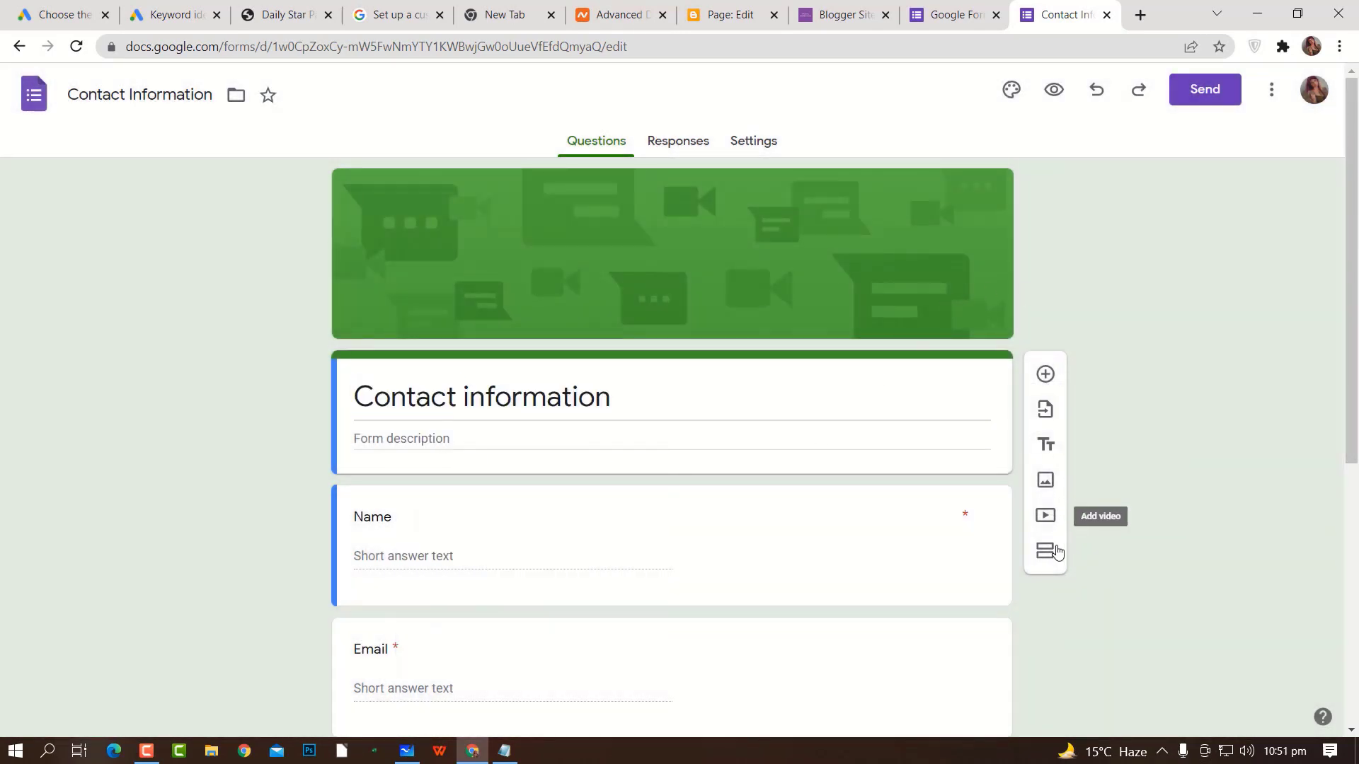
{"action": "scroll", "coordinate": [1052, 559], "scroll_direction": "down", "scroll_amount": 5}
{"action": "scroll", "coordinate": [1012, 619], "scroll_direction": "up", "scroll_amount": 6}
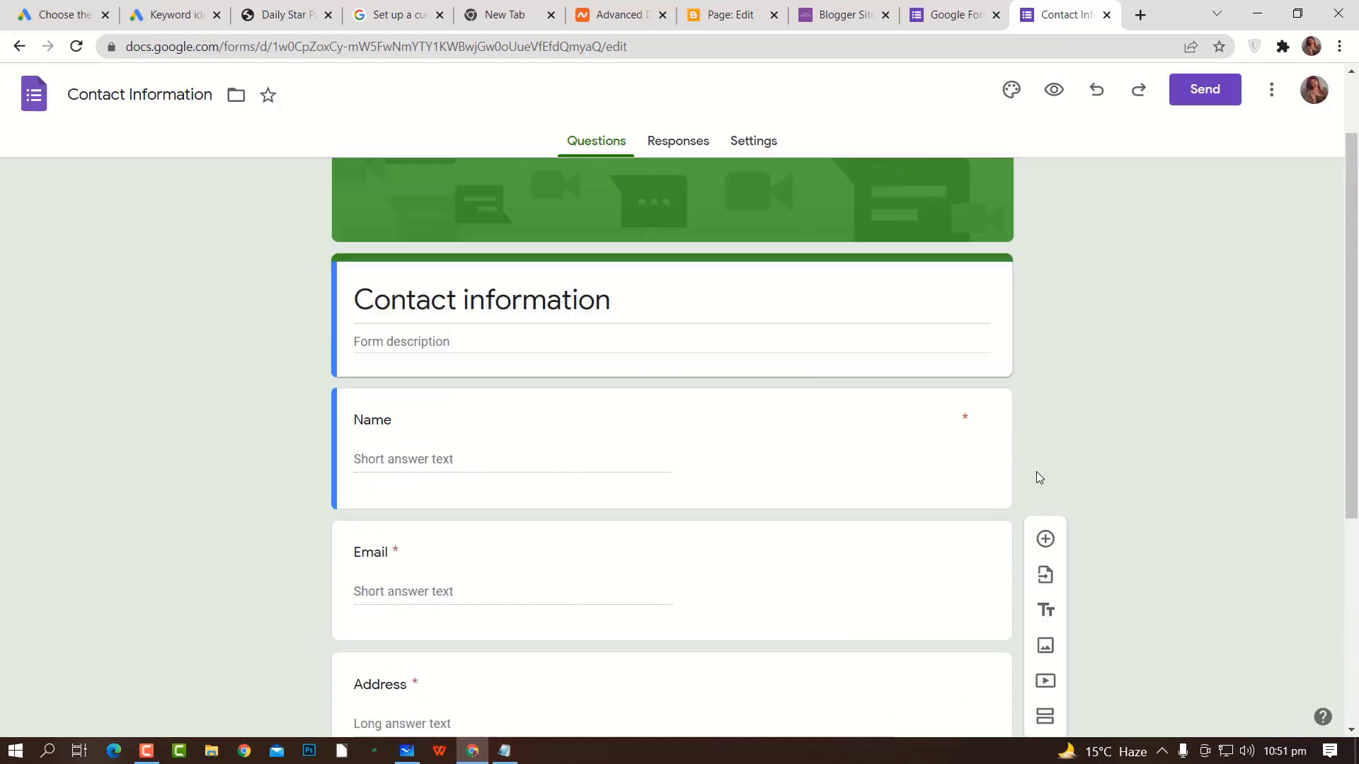
Show the form's Embed HTML code in the Send dialog, then return to Blogger
{"action": "left_click", "coordinate": [1216, 89]}
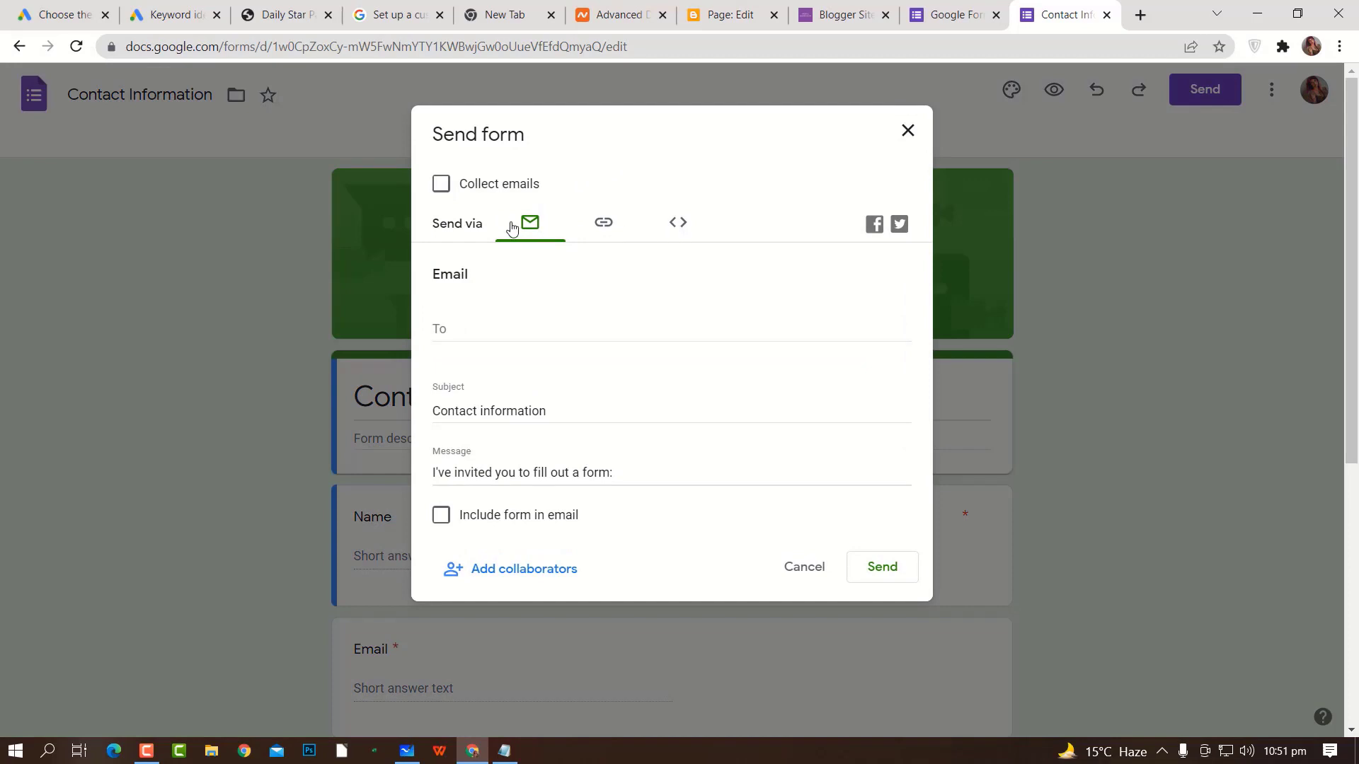
{"action": "left_click", "coordinate": [605, 225]}
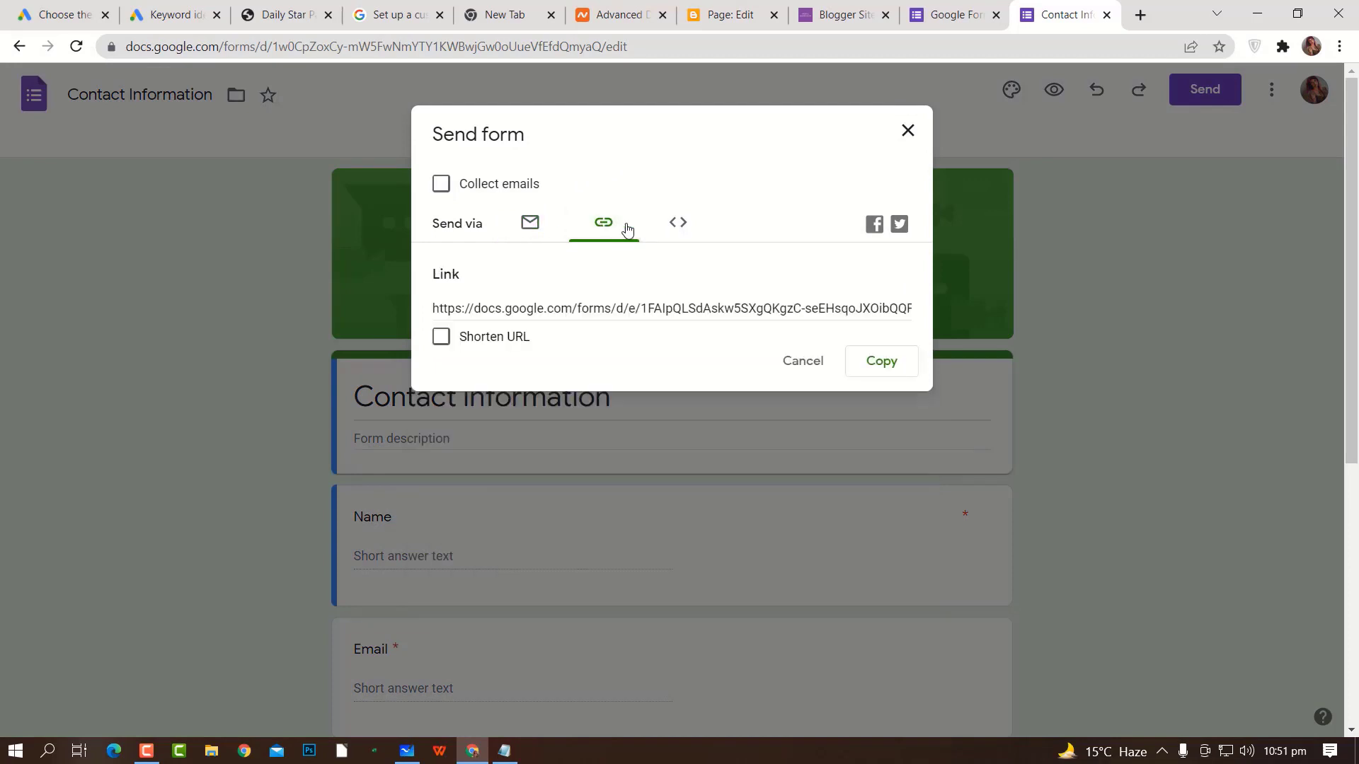
{"action": "left_click", "coordinate": [675, 229]}
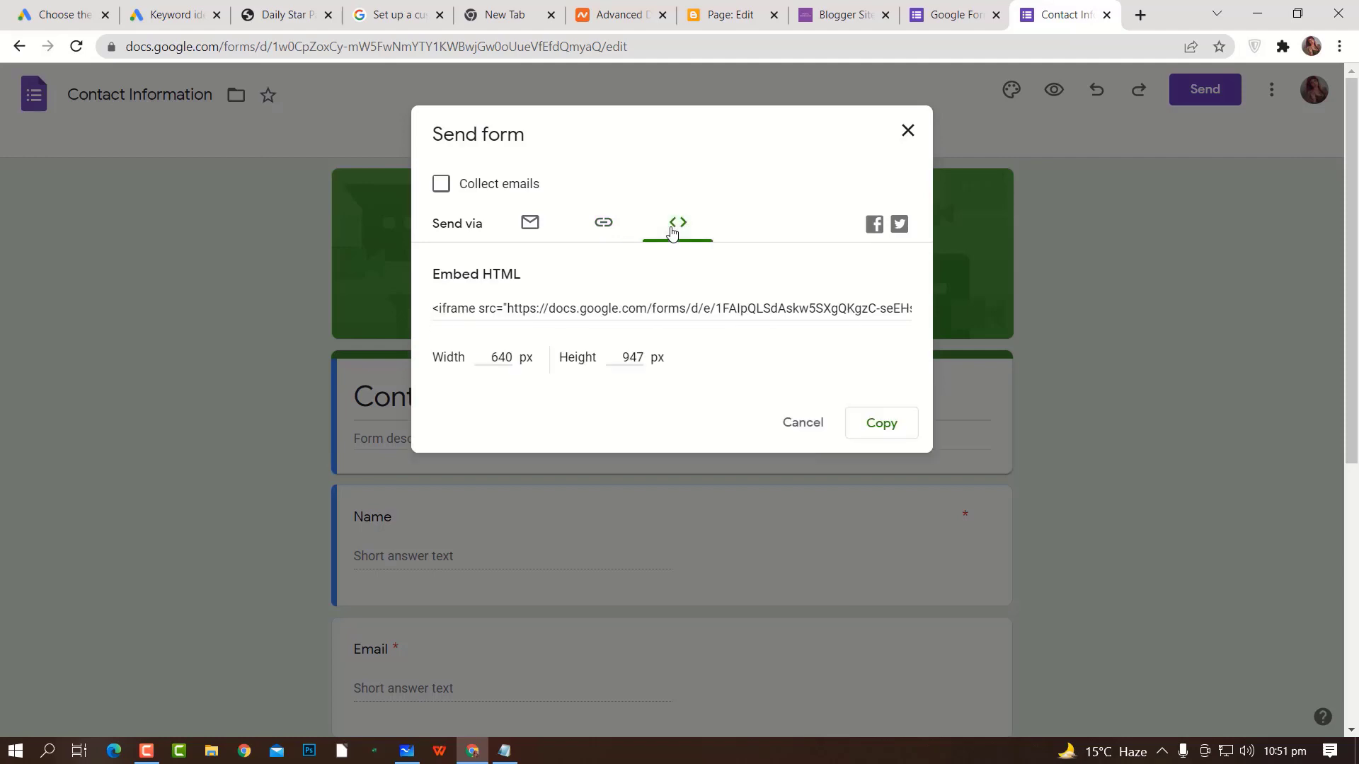
{"action": "left_click", "coordinate": [722, 12]}
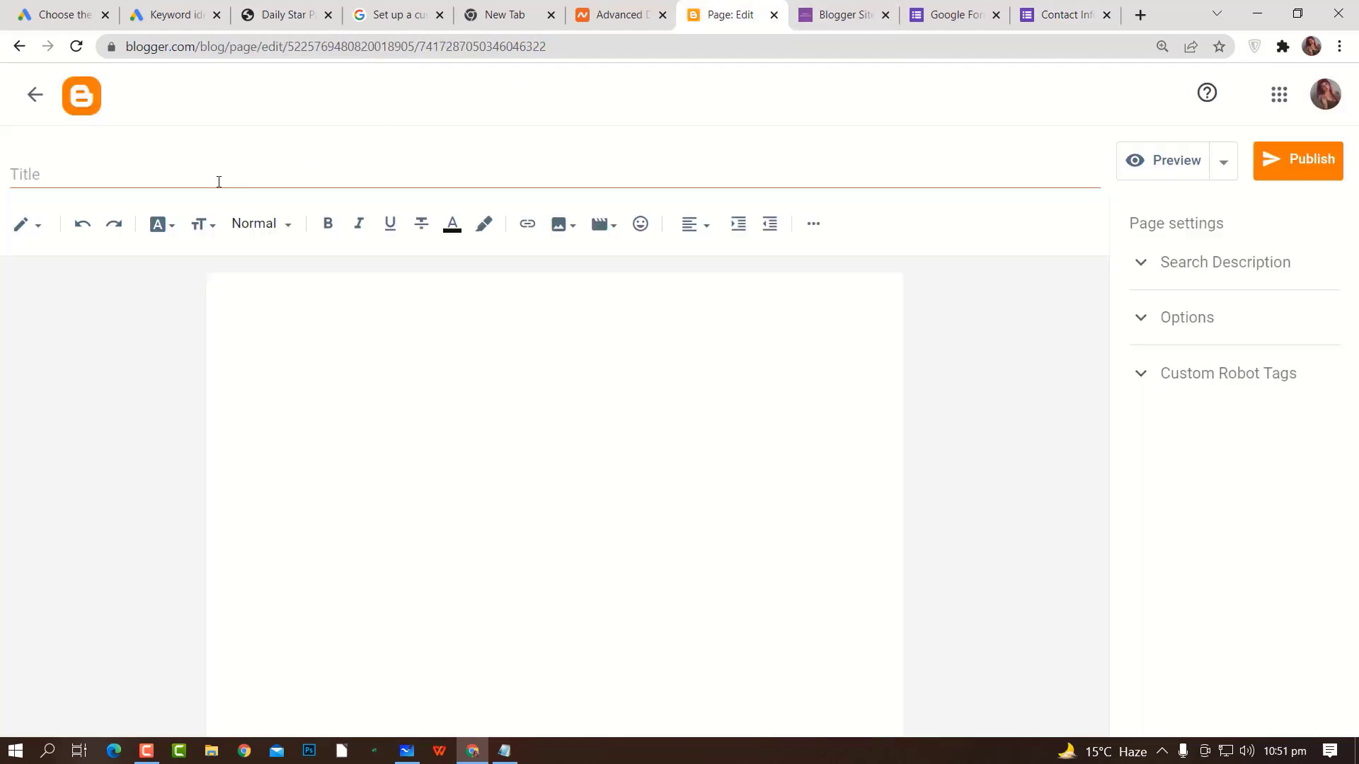
Paste 'Contact' as the Blogger page title
{"action": "left_click", "coordinate": [136, 174]}
{"action": "right_click", "coordinate": [136, 174]}
{"action": "left_click", "coordinate": [197, 317]}
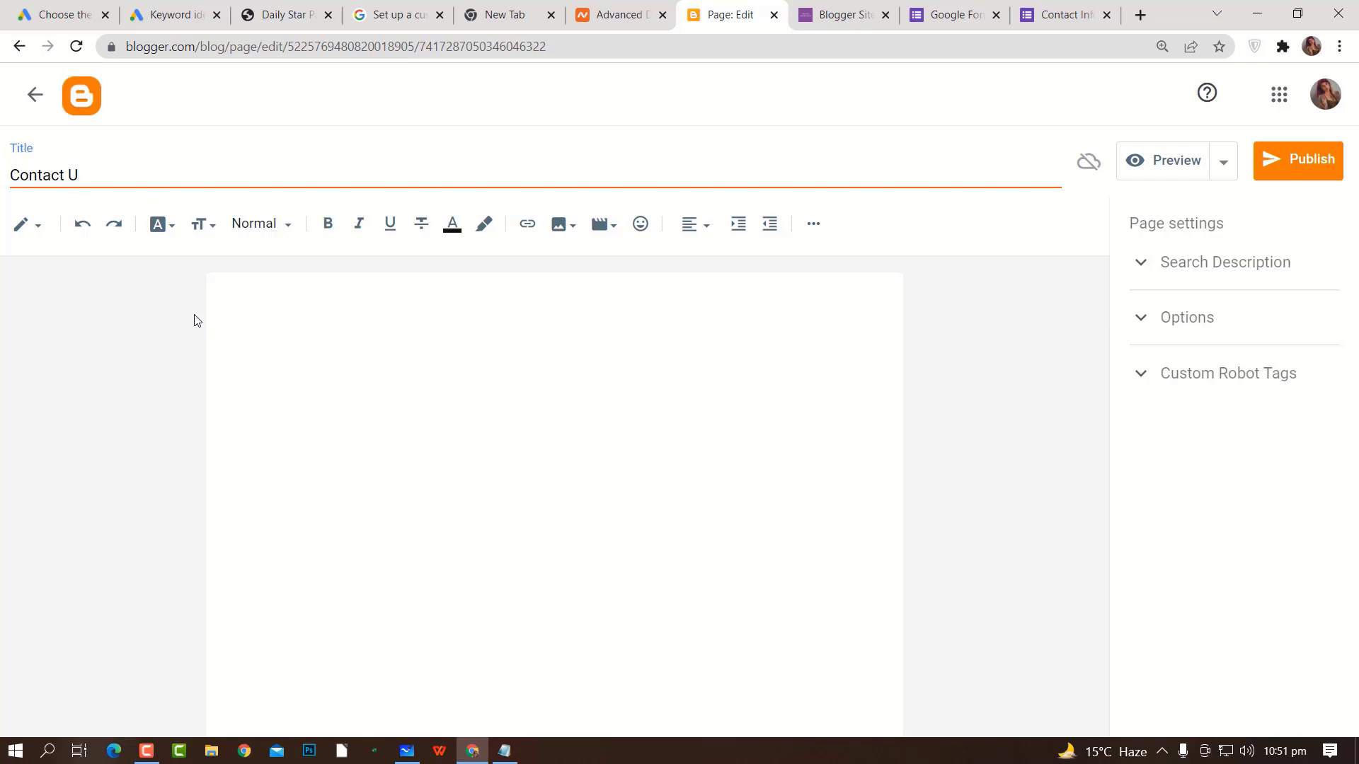
Open the insert-link dialog in the page body and close it without adding a link
{"action": "left_click", "coordinate": [288, 299]}
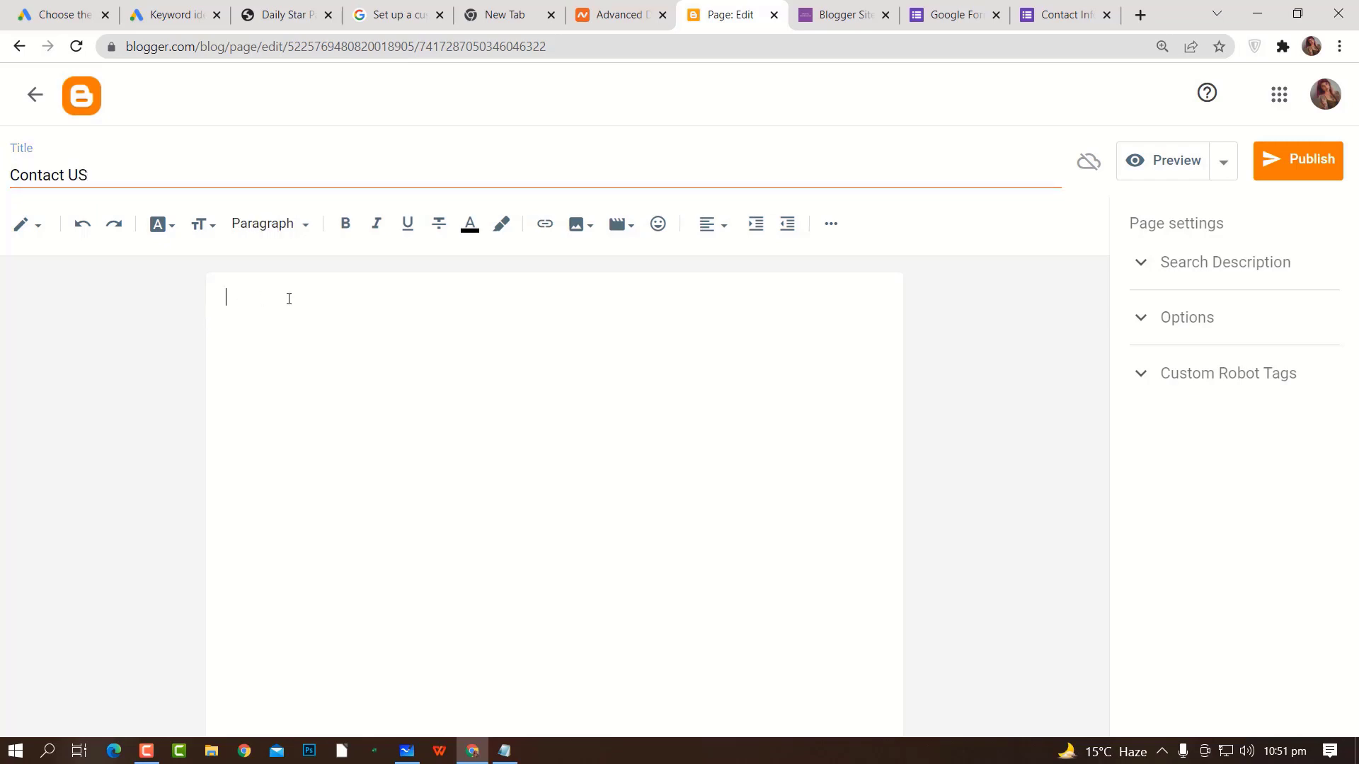
{"action": "key", "text": "ctrl+k"}
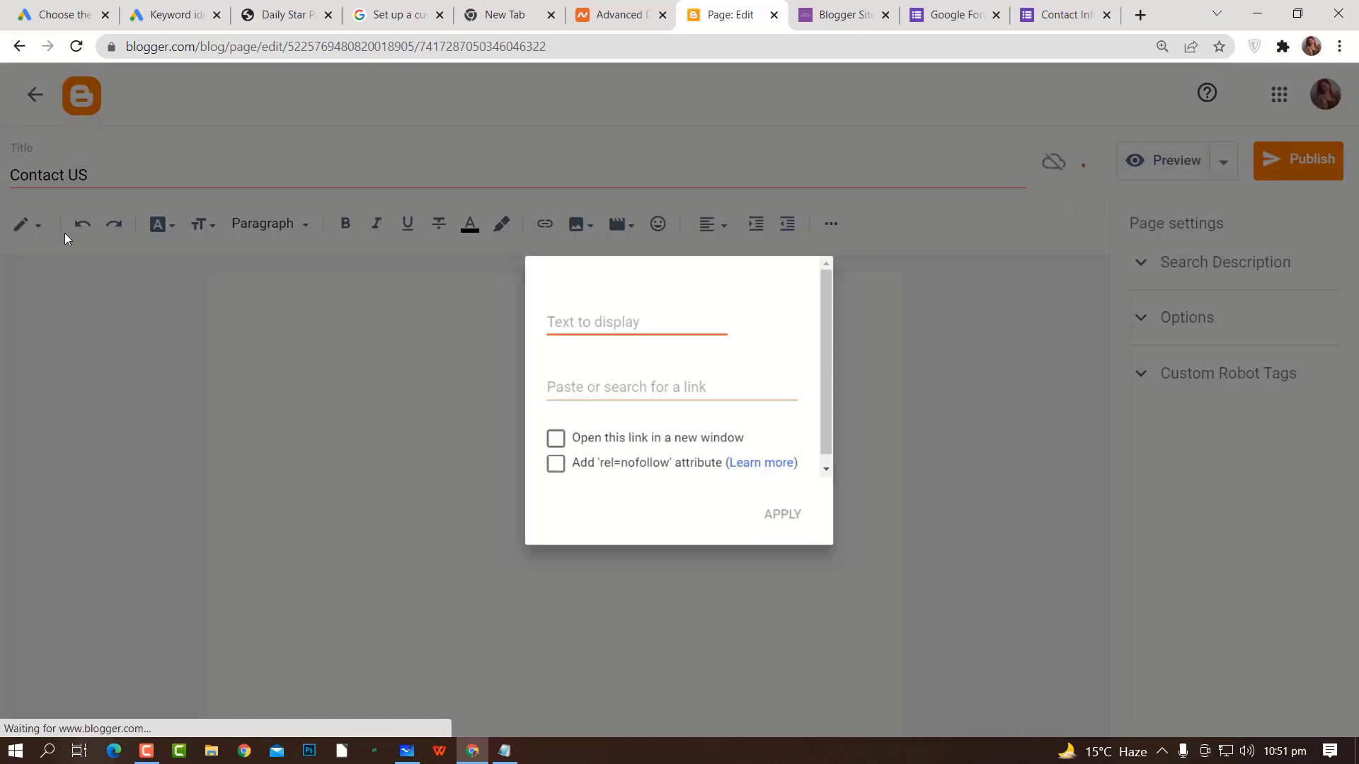
{"action": "key", "text": "ctrl+plus"}
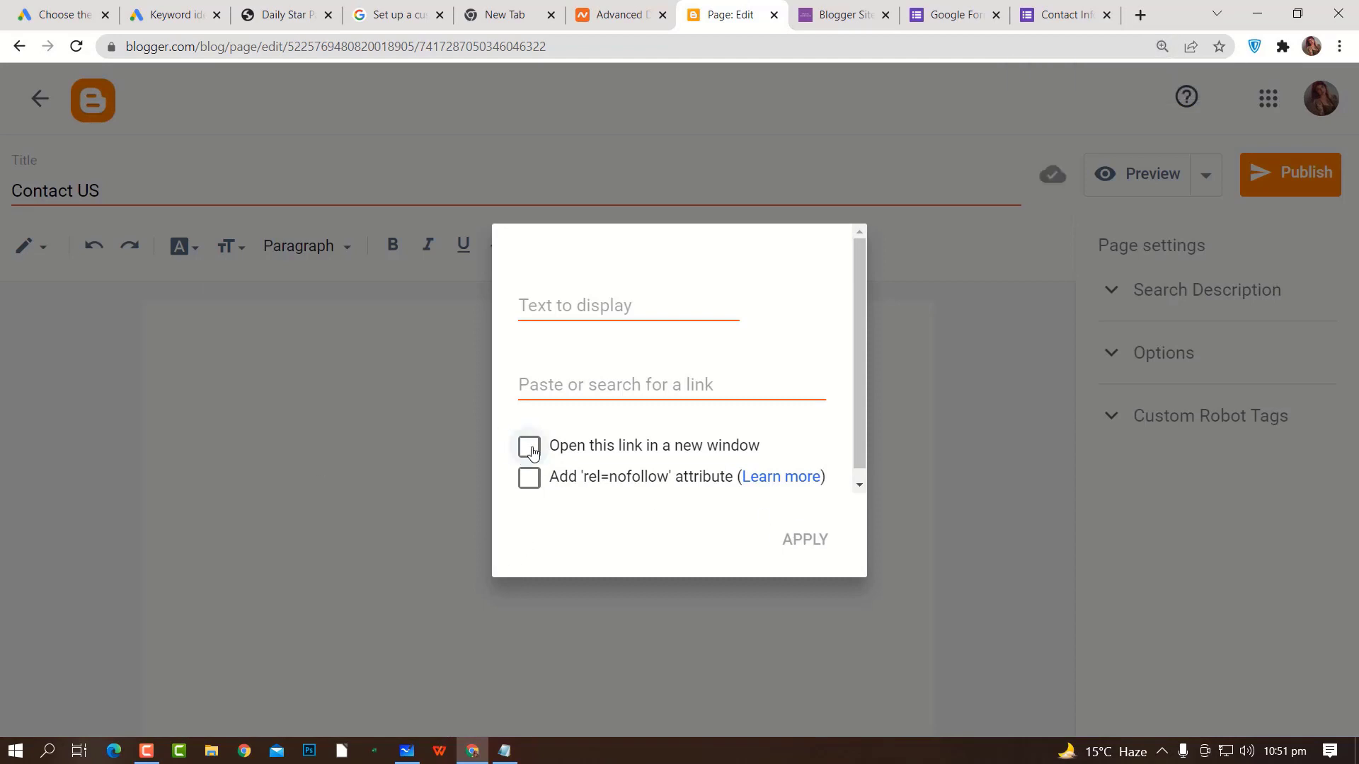
{"action": "left_click", "coordinate": [530, 446]}
{"action": "left_click", "coordinate": [531, 477]}
{"action": "key", "text": "Escape"}
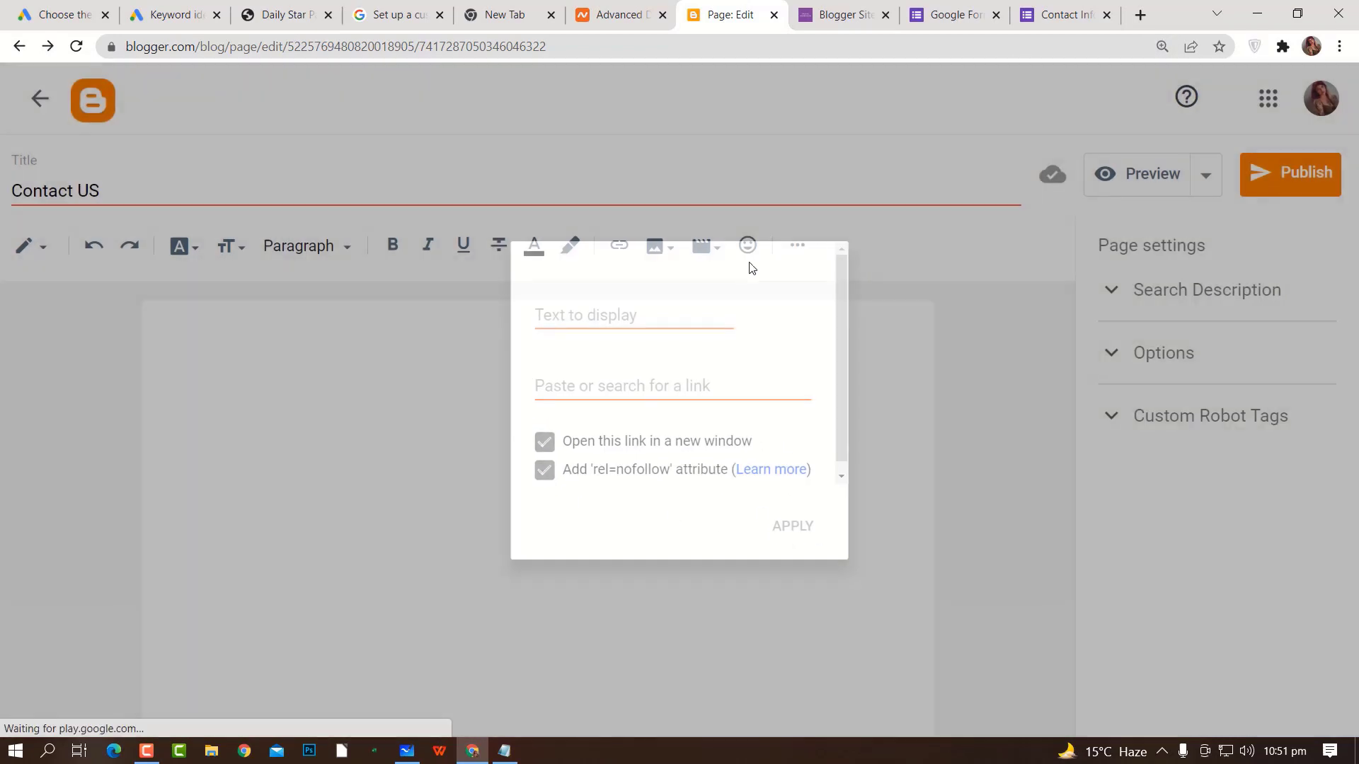
{"action": "key", "text": "ctrl+k"}
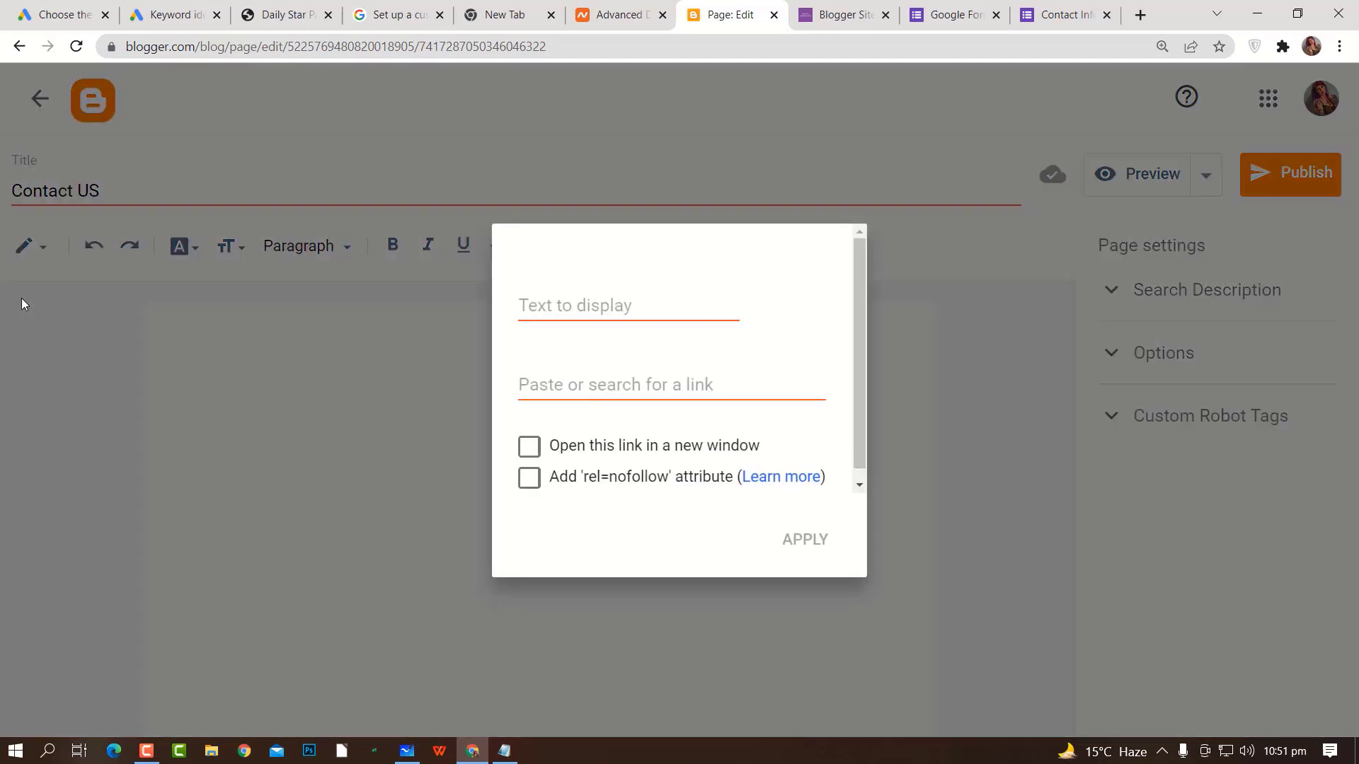
{"action": "left_click", "coordinate": [2, 458]}
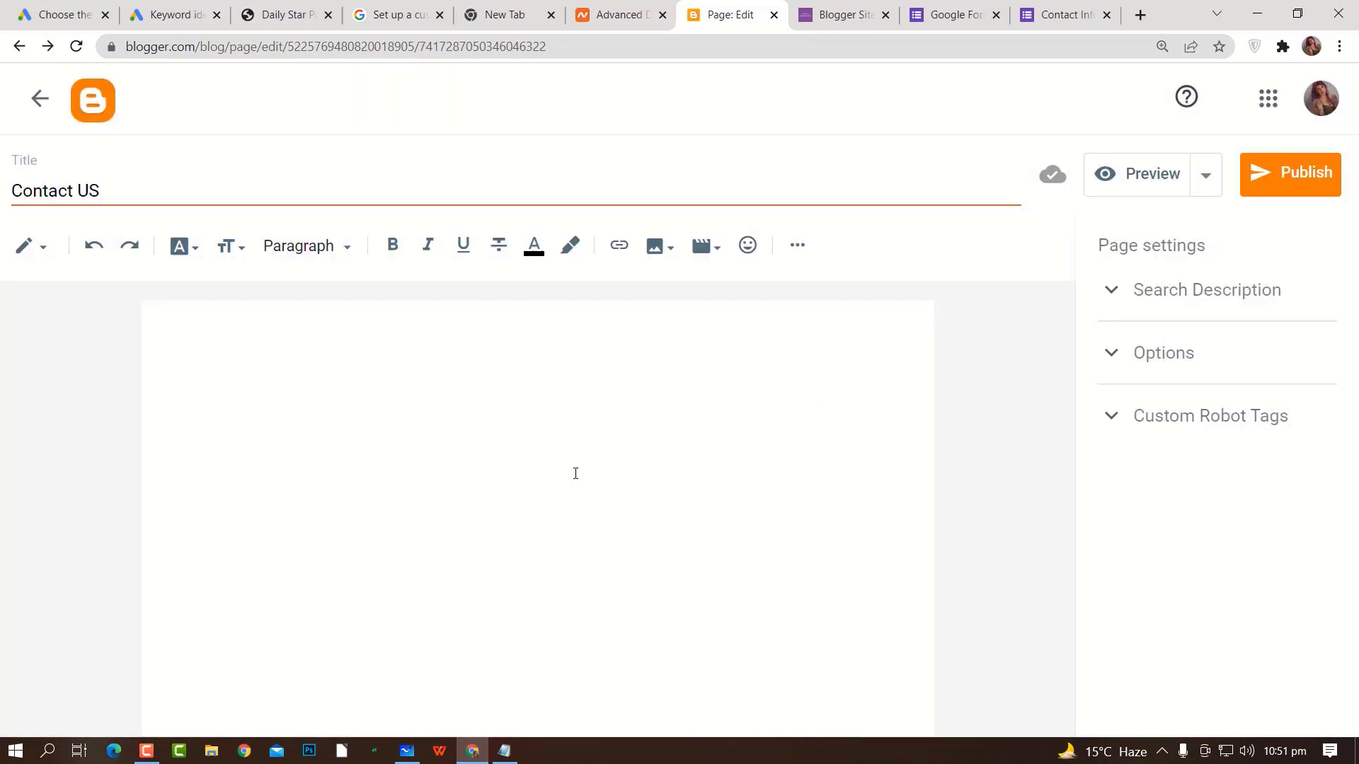
{"action": "key", "text": "ctrl+k"}
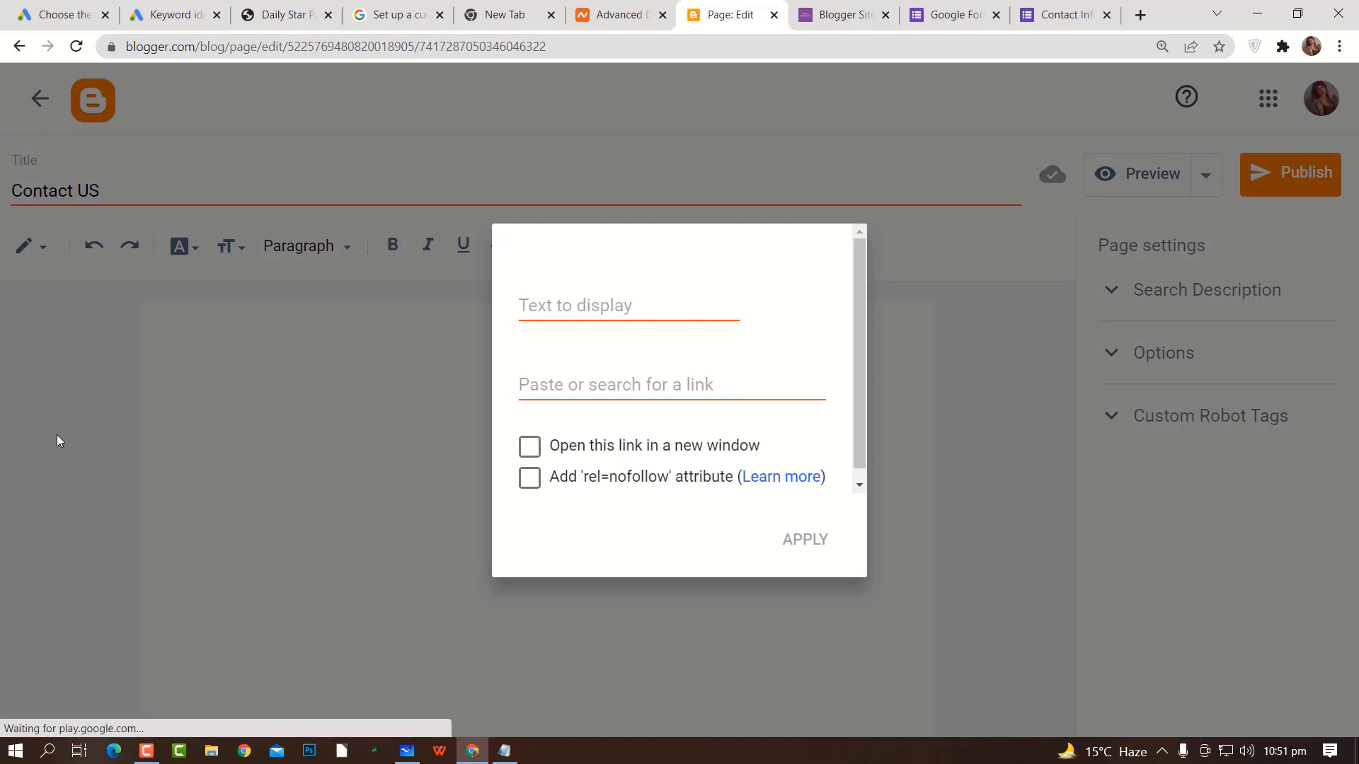
{"action": "left_click", "coordinate": [57, 440]}
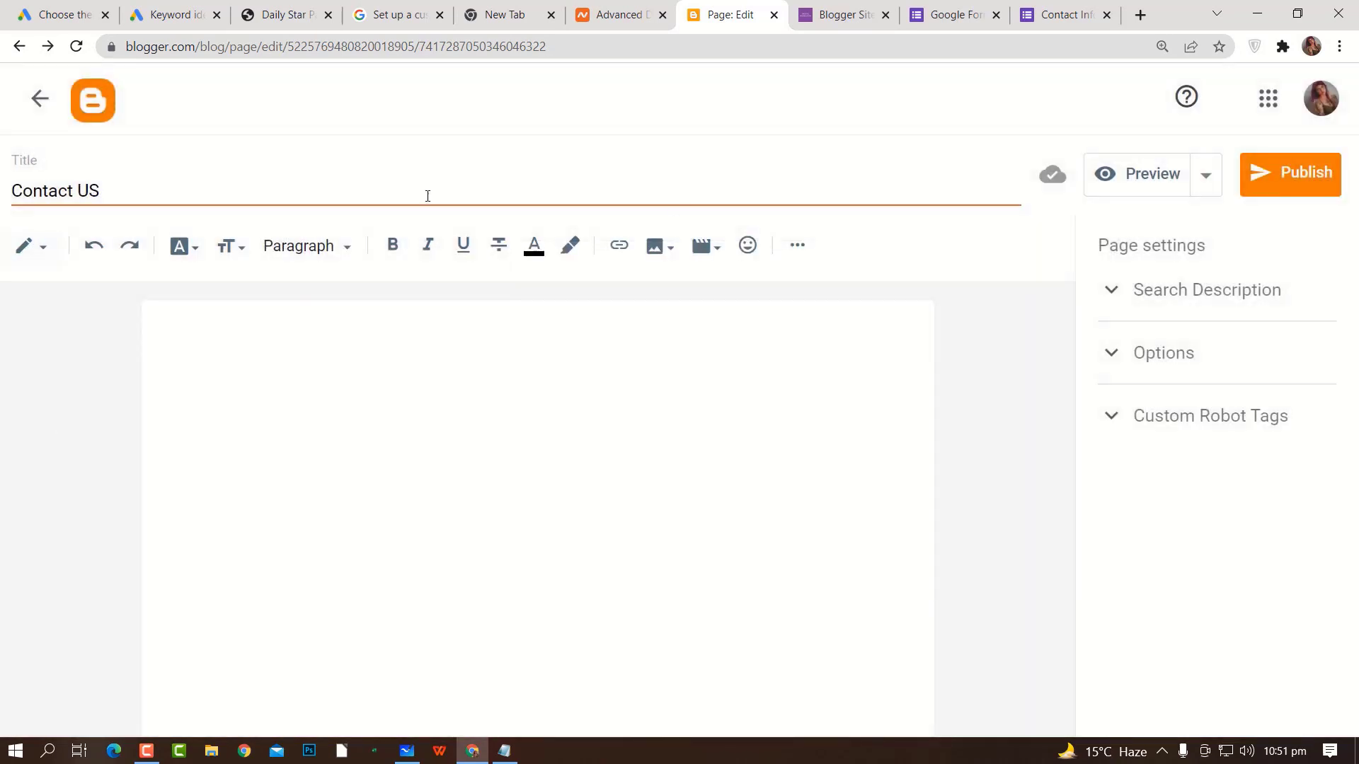
Switch the page editor to HTML view and return to the Contact Information form
{"action": "left_click", "coordinate": [1160, 46]}
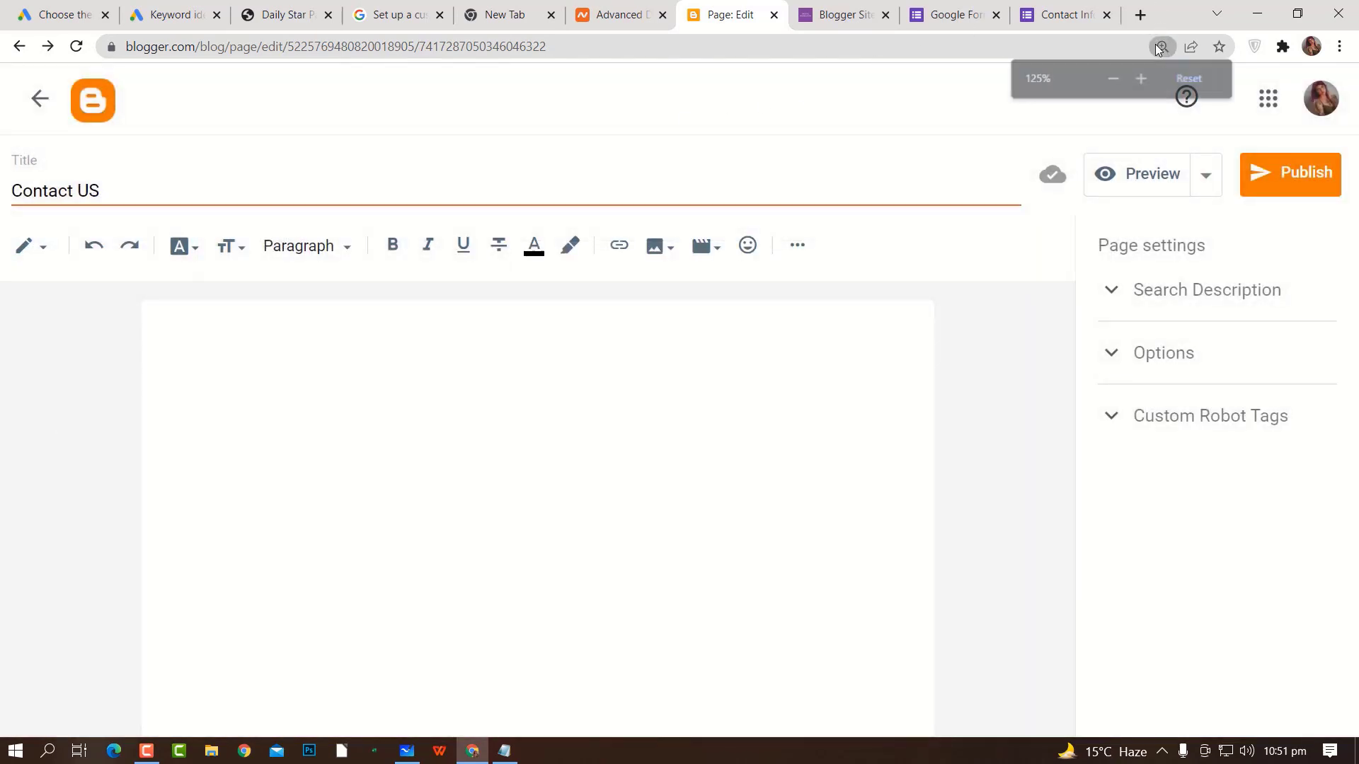
{"action": "left_click", "coordinate": [1140, 78]}
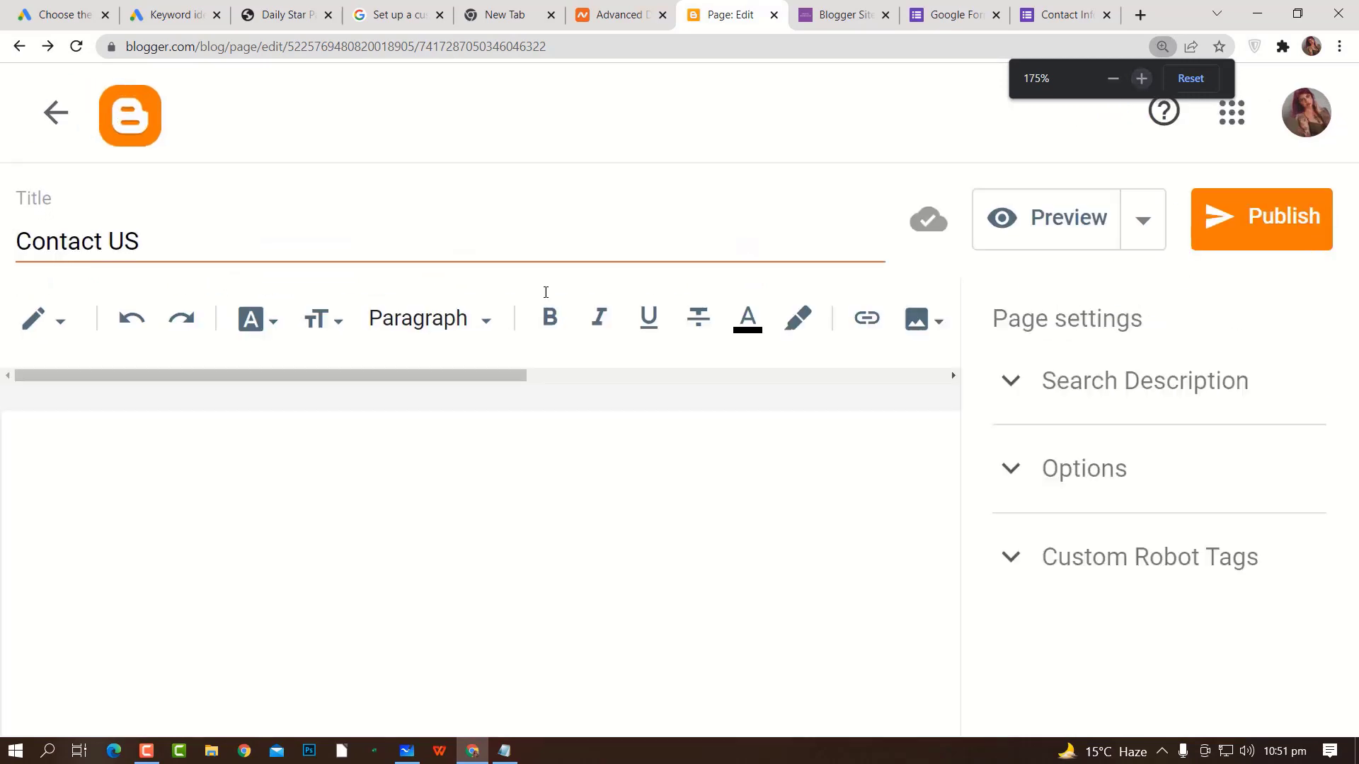
{"action": "left_click", "coordinate": [44, 333]}
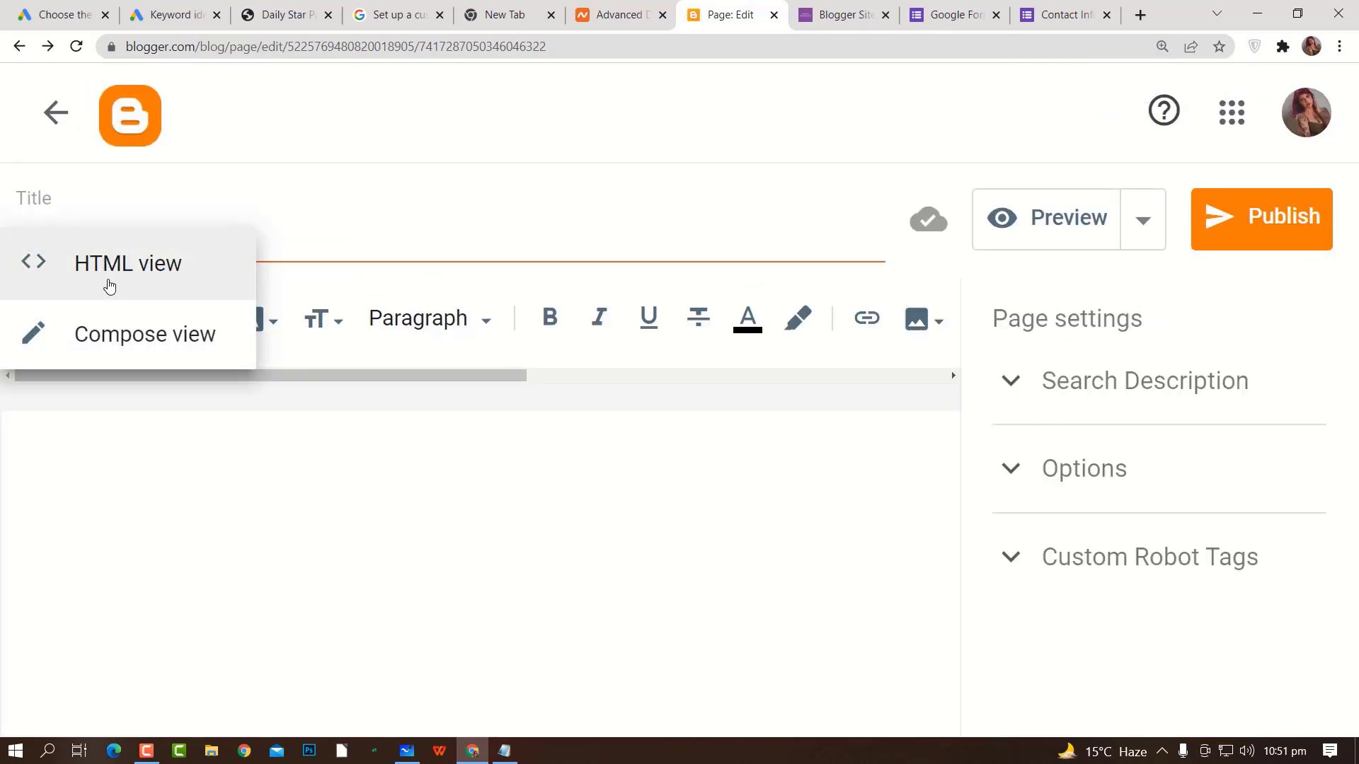
{"action": "left_click", "coordinate": [109, 286]}
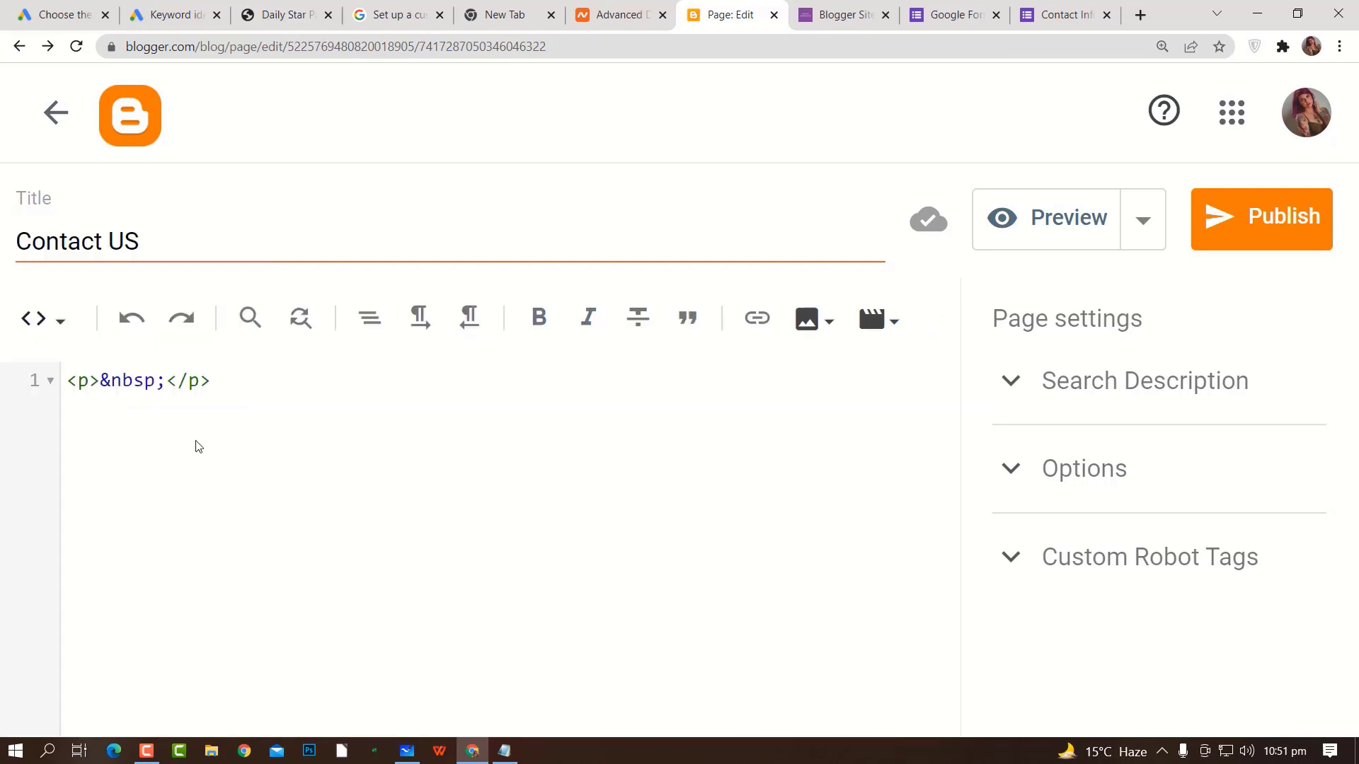
{"action": "key", "text": "ctrl+minus"}
{"action": "key", "text": "ctrl+minus"}
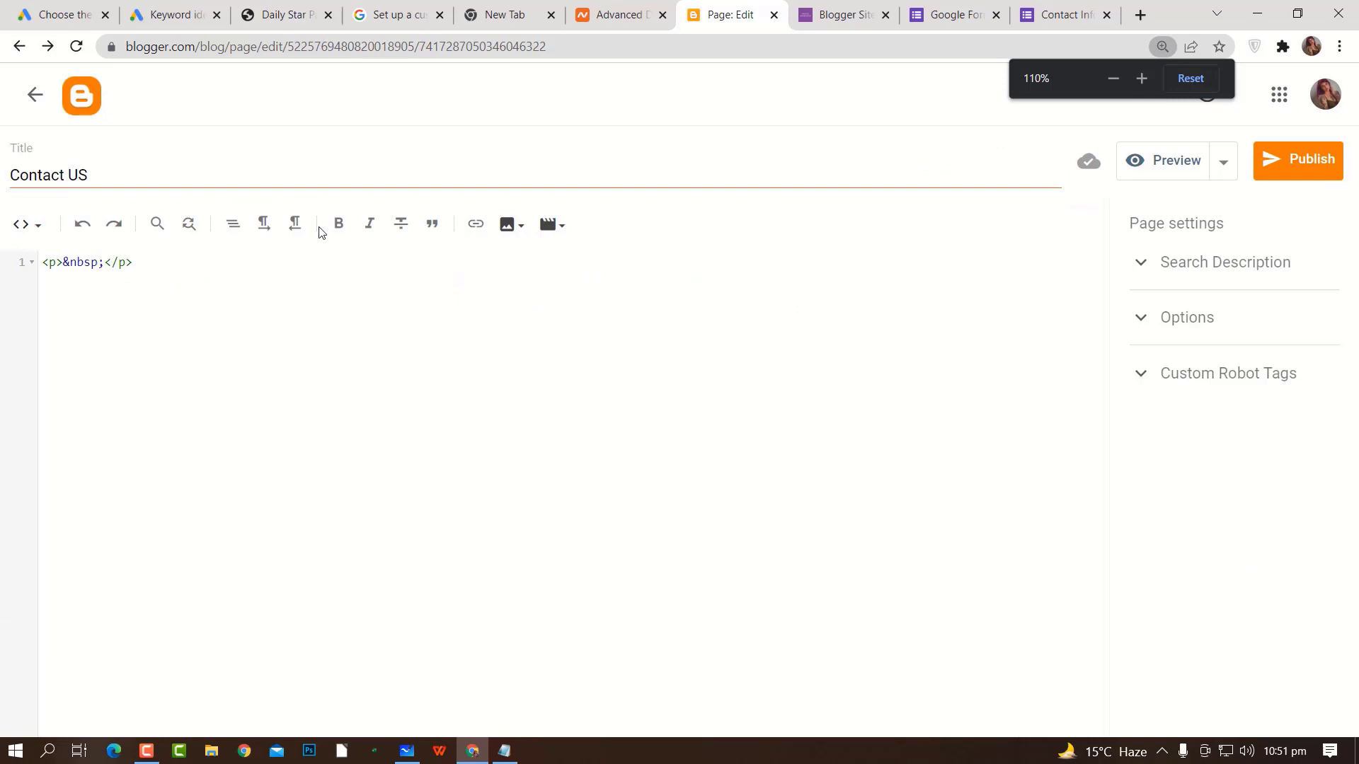
{"action": "left_click", "coordinate": [1062, 13]}
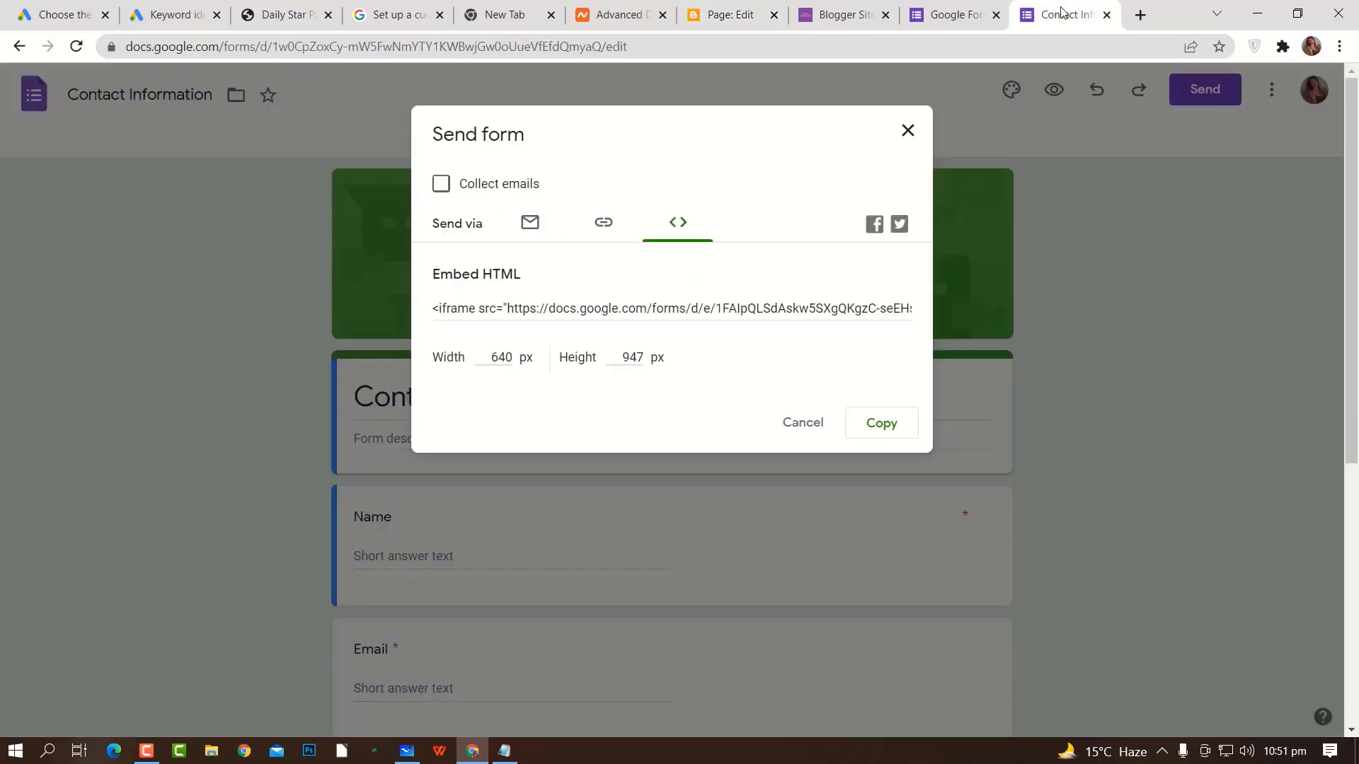
Copy the form's iframe embed code and paste it into the Contact US page HTML
{"action": "left_click", "coordinate": [698, 312]}
{"action": "right_click", "coordinate": [698, 312]}
{"action": "left_click", "coordinate": [715, 322]}
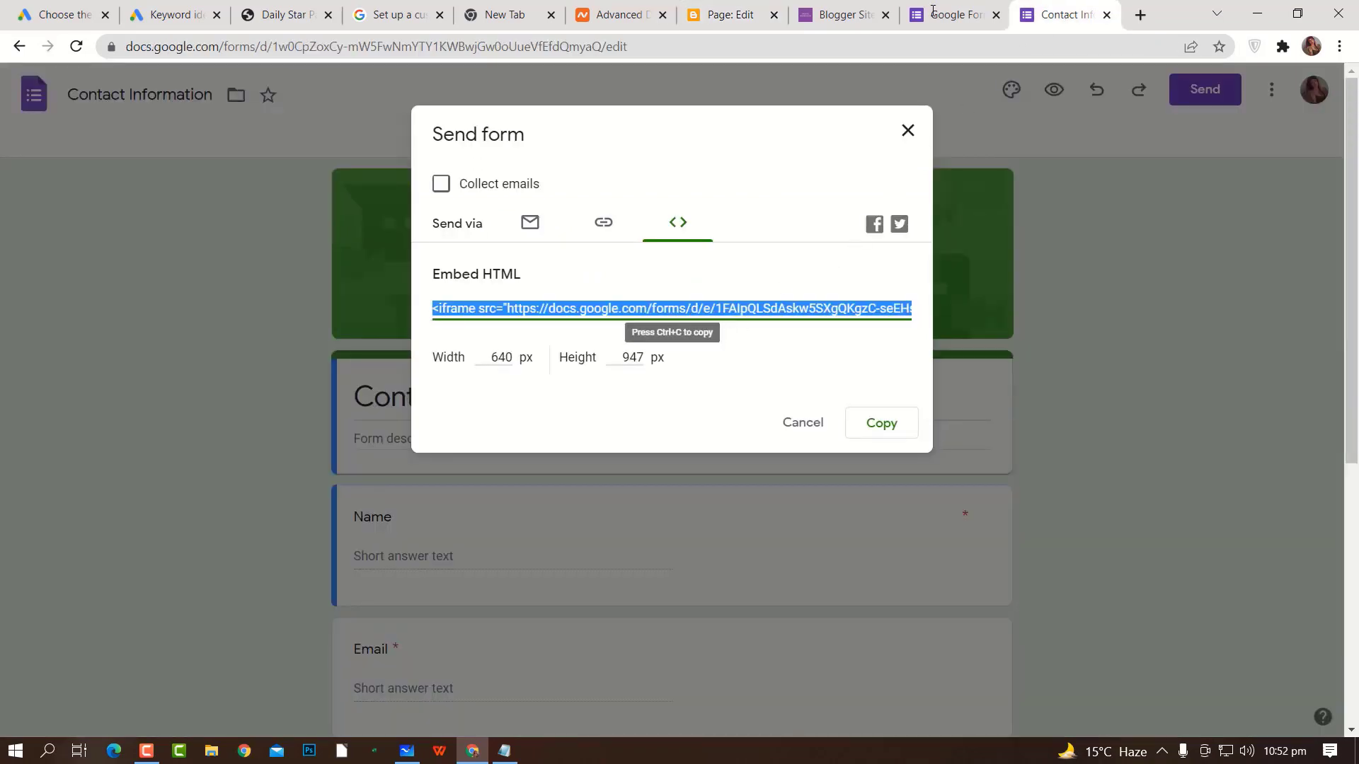
{"action": "left_click", "coordinate": [932, 10]}
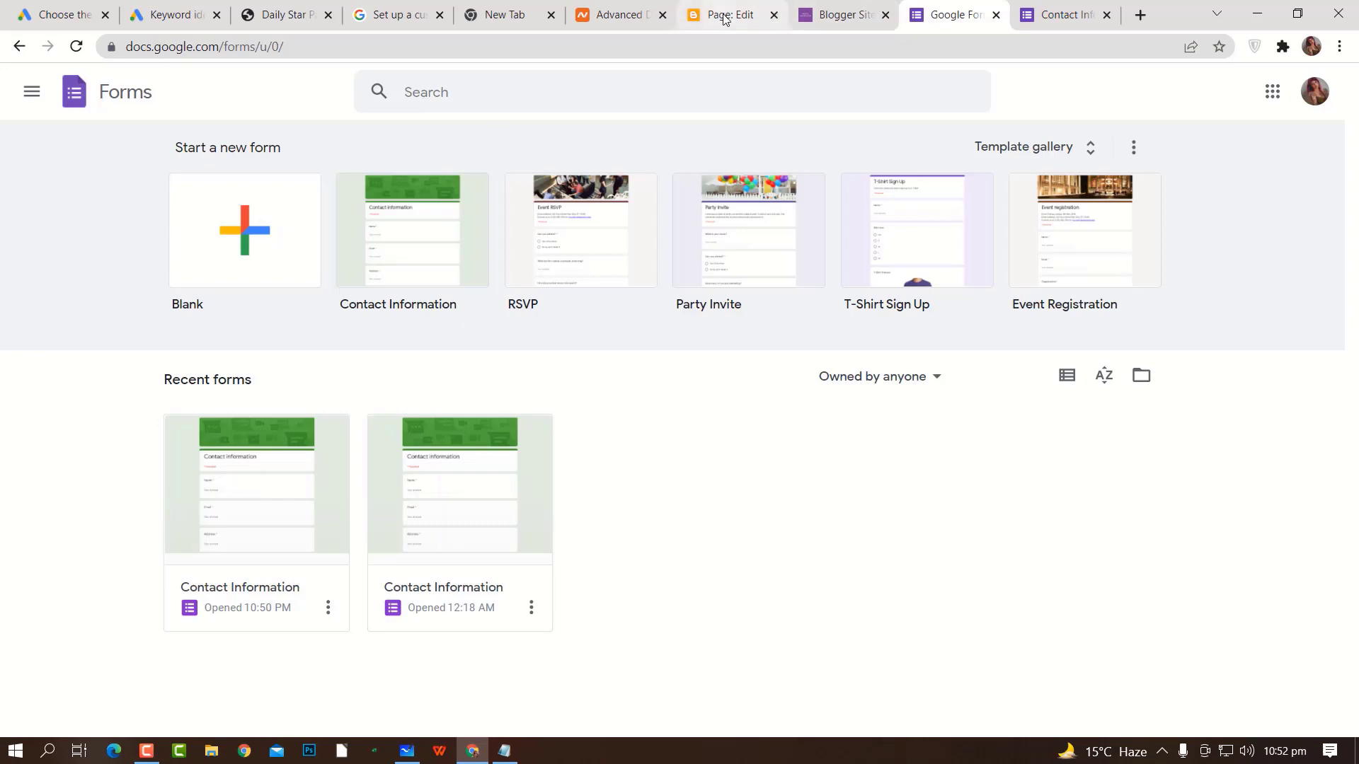
{"action": "left_click_drag", "start_coordinate": [725, 19], "coordinate": [948, 16]}
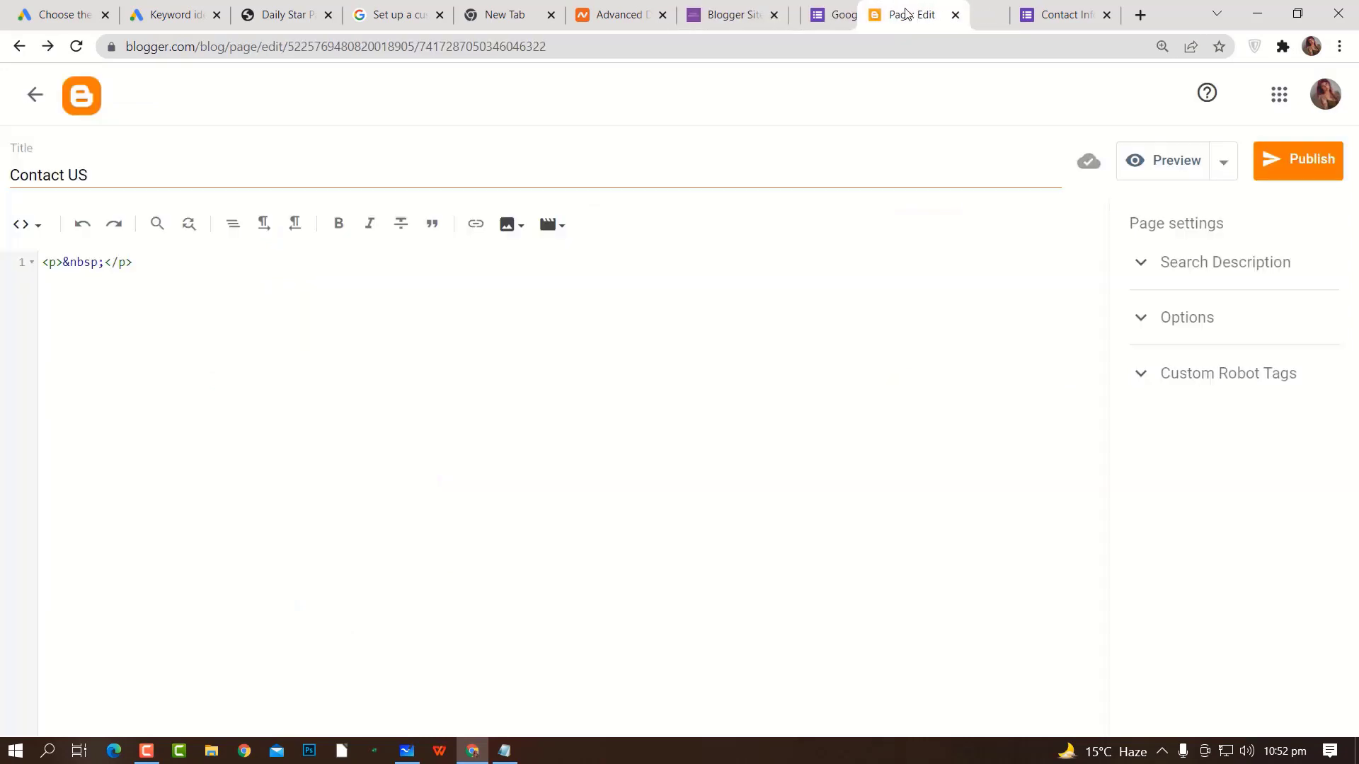
{"action": "right_click", "coordinate": [204, 264]}
{"action": "left_click", "coordinate": [274, 402]}
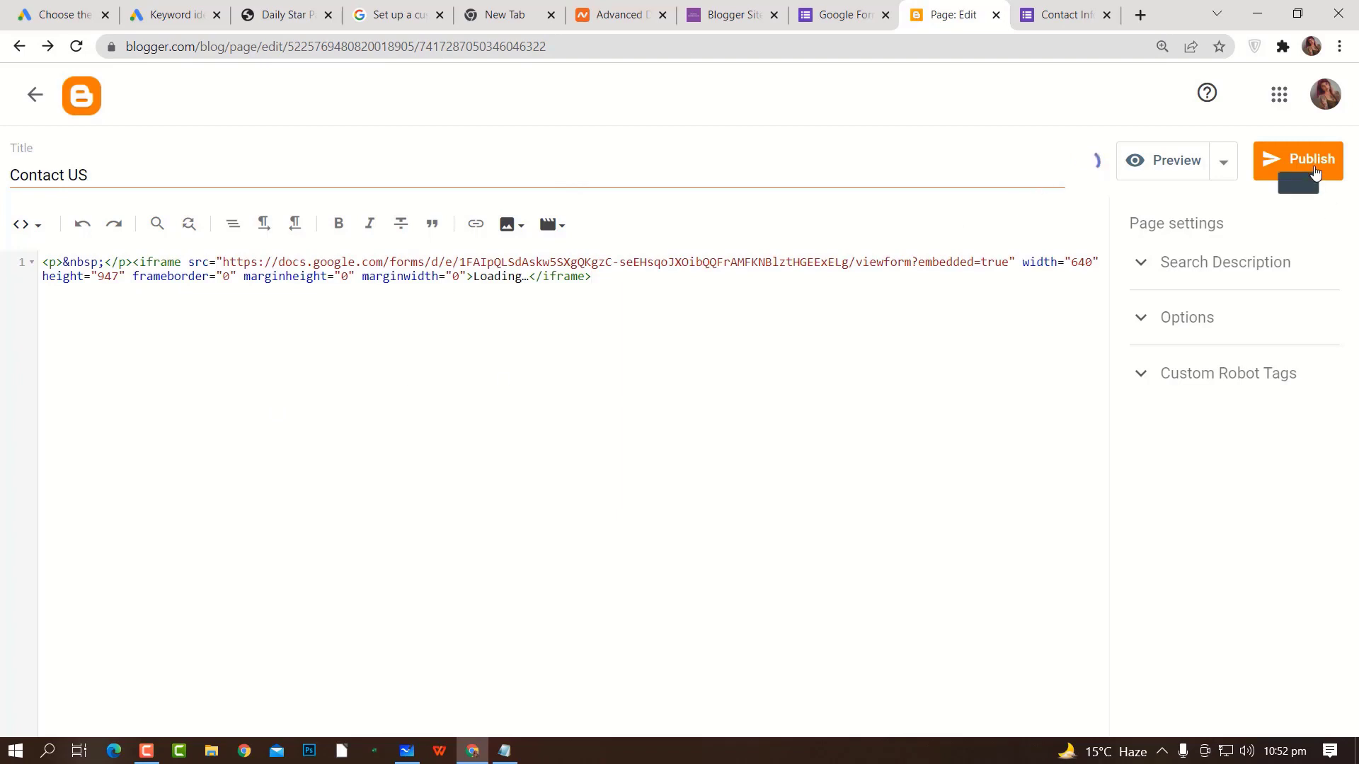
Go back to the Contact Information form and close its embed code dialog
{"action": "left_click", "coordinate": [1062, 15]}
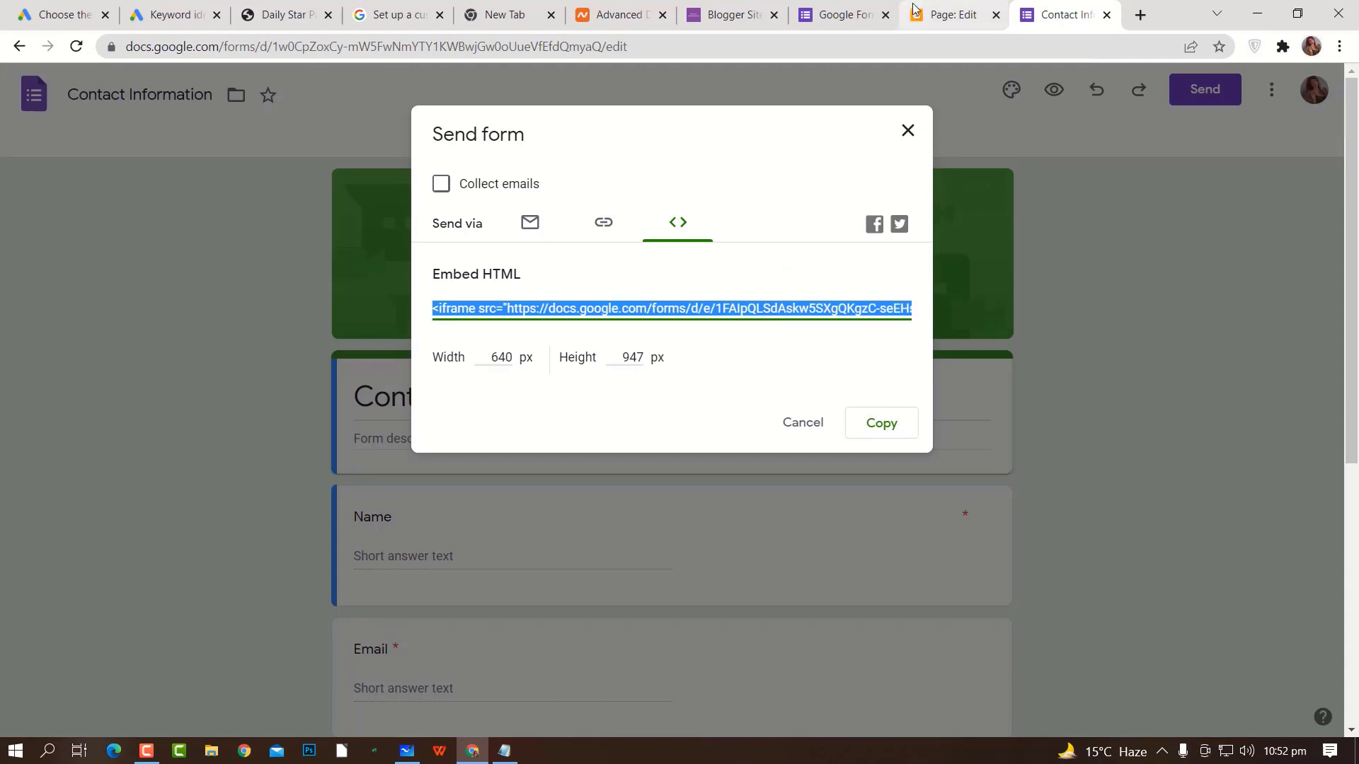
{"action": "left_click", "coordinate": [935, 5]}
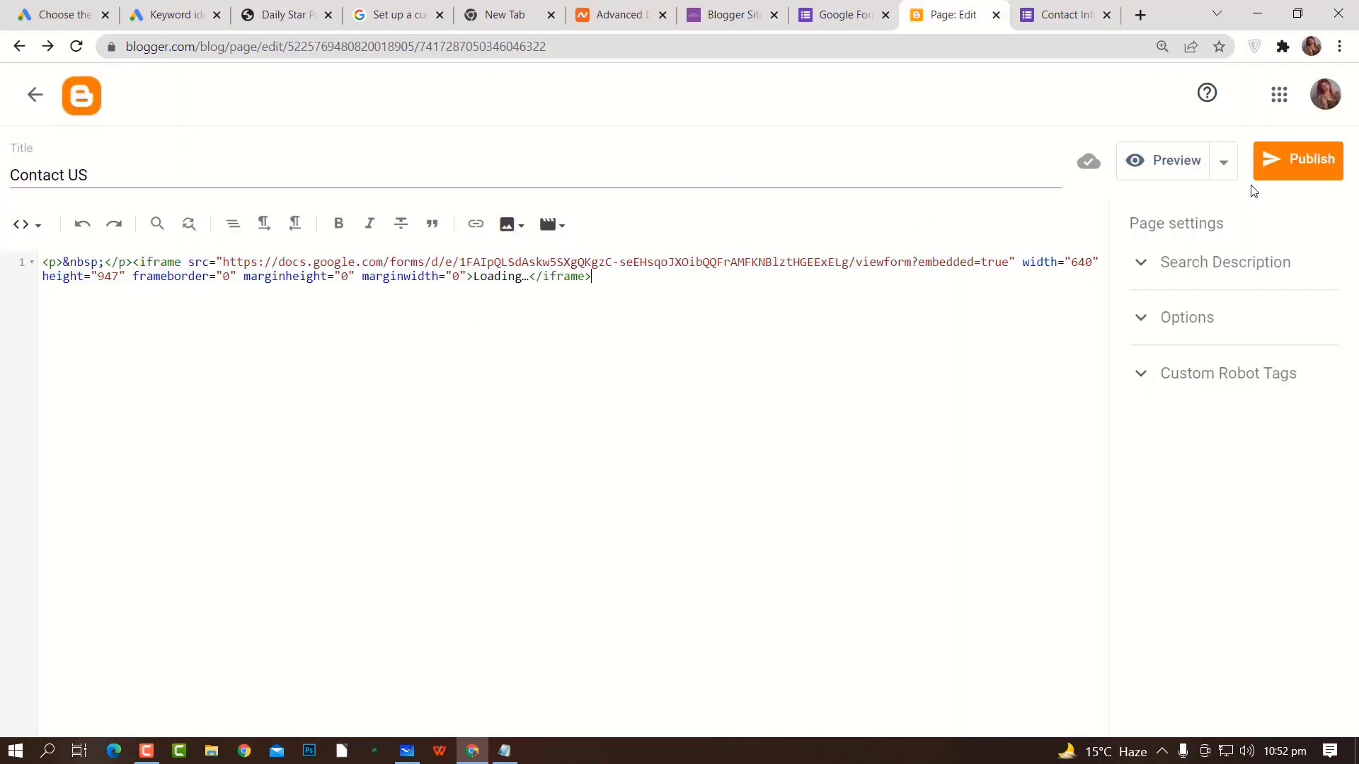
{"action": "left_click", "coordinate": [1061, 14]}
{"action": "left_click", "coordinate": [473, 485]}
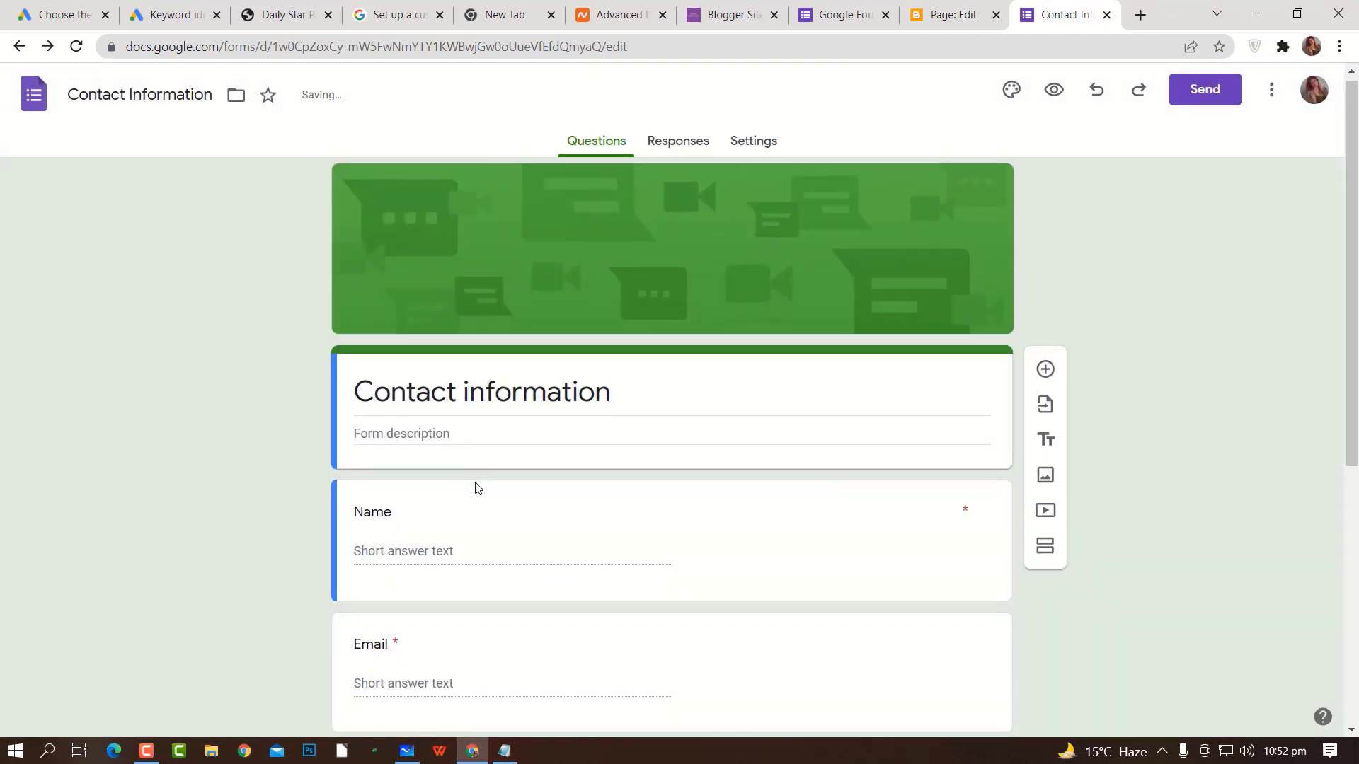
{"action": "scroll", "coordinate": [418, 455], "scroll_direction": "down", "scroll_amount": 4}
Publish and confirm the Contact US page, then view it live
{"action": "left_click", "coordinate": [385, 416]}
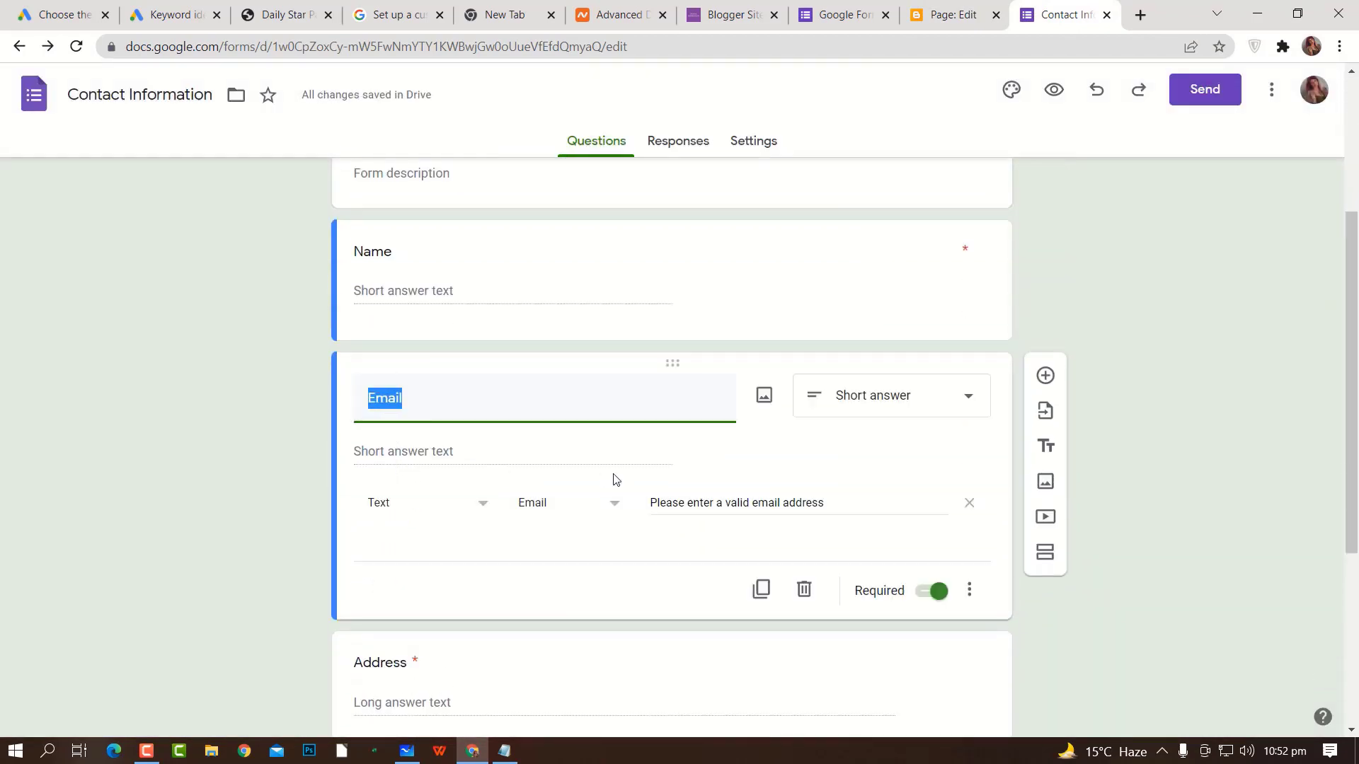
{"action": "left_click", "coordinate": [255, 450]}
{"action": "scroll", "coordinate": [558, 491], "scroll_direction": "down", "scroll_amount": 5}
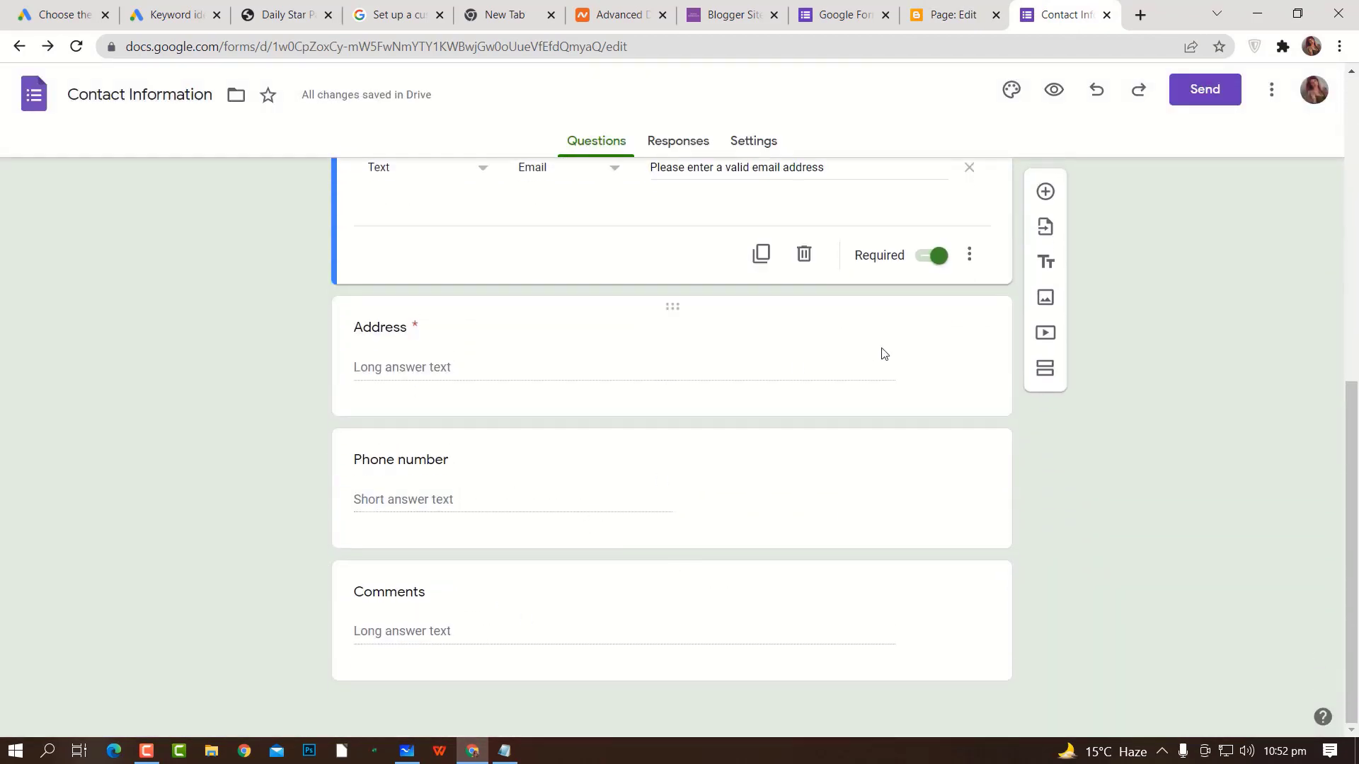
{"action": "left_click", "coordinate": [963, 12]}
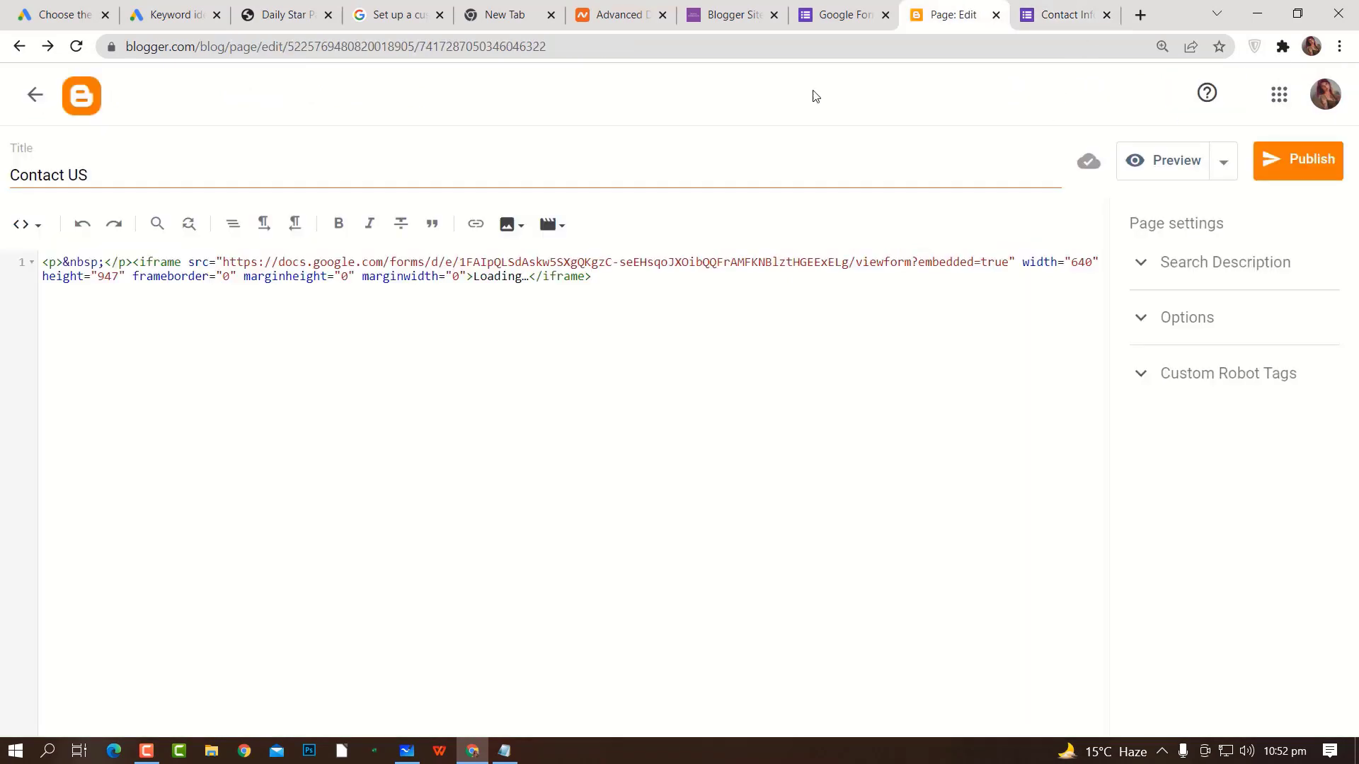
{"action": "left_click", "coordinate": [1312, 160]}
{"action": "left_click", "coordinate": [785, 446]}
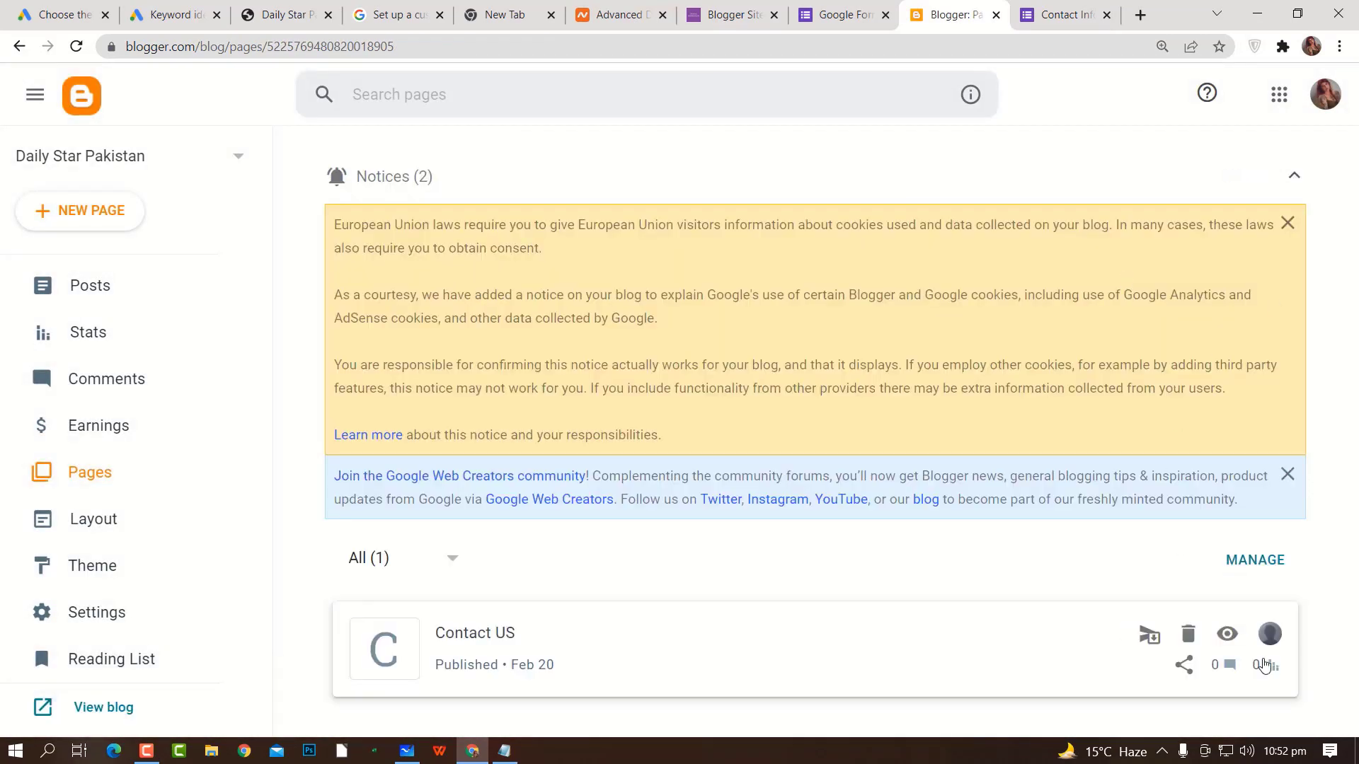
{"action": "left_click", "coordinate": [1226, 633]}
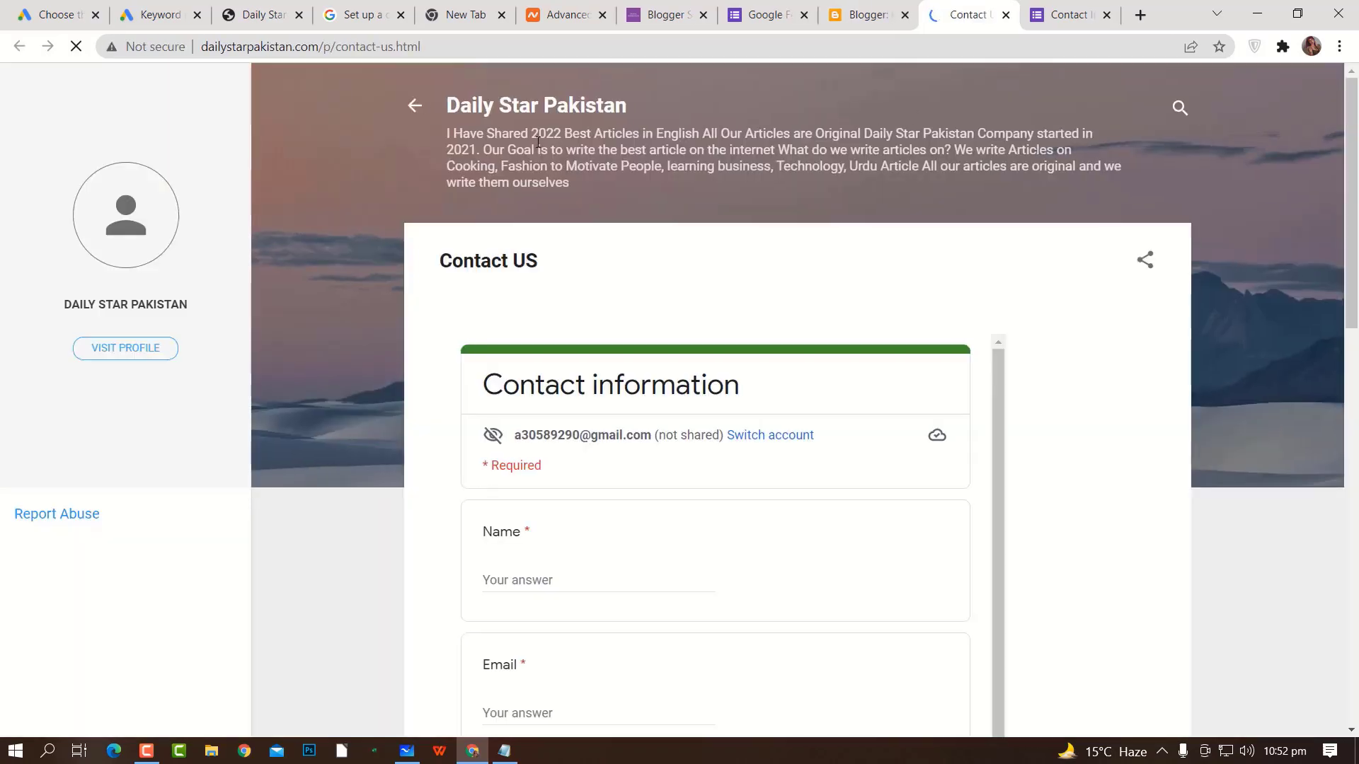
Enter test text in the live form's Name and Comments ('HGFGH') fields, then return to Blogger Pages
{"action": "scroll", "coordinate": [537, 252], "scroll_direction": "down", "scroll_amount": 5}
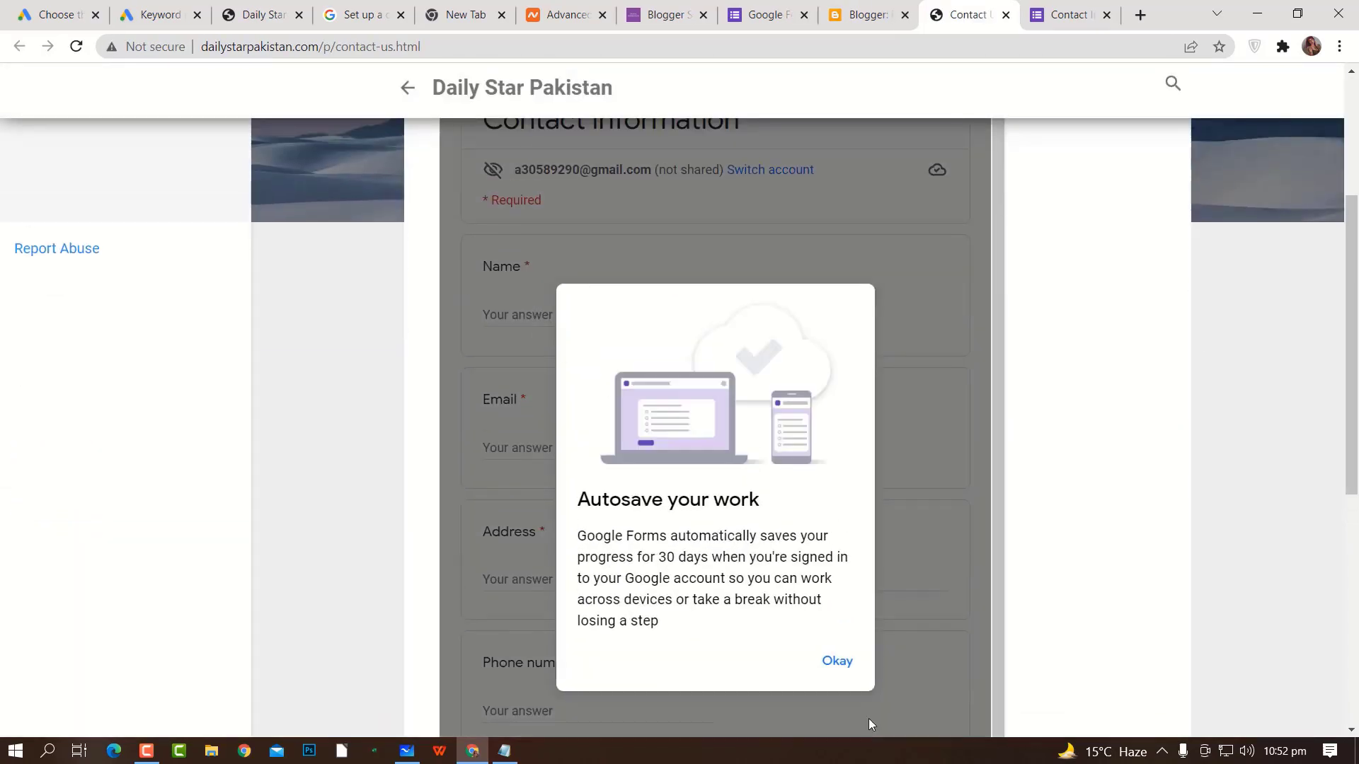
{"action": "left_click", "coordinate": [835, 662]}
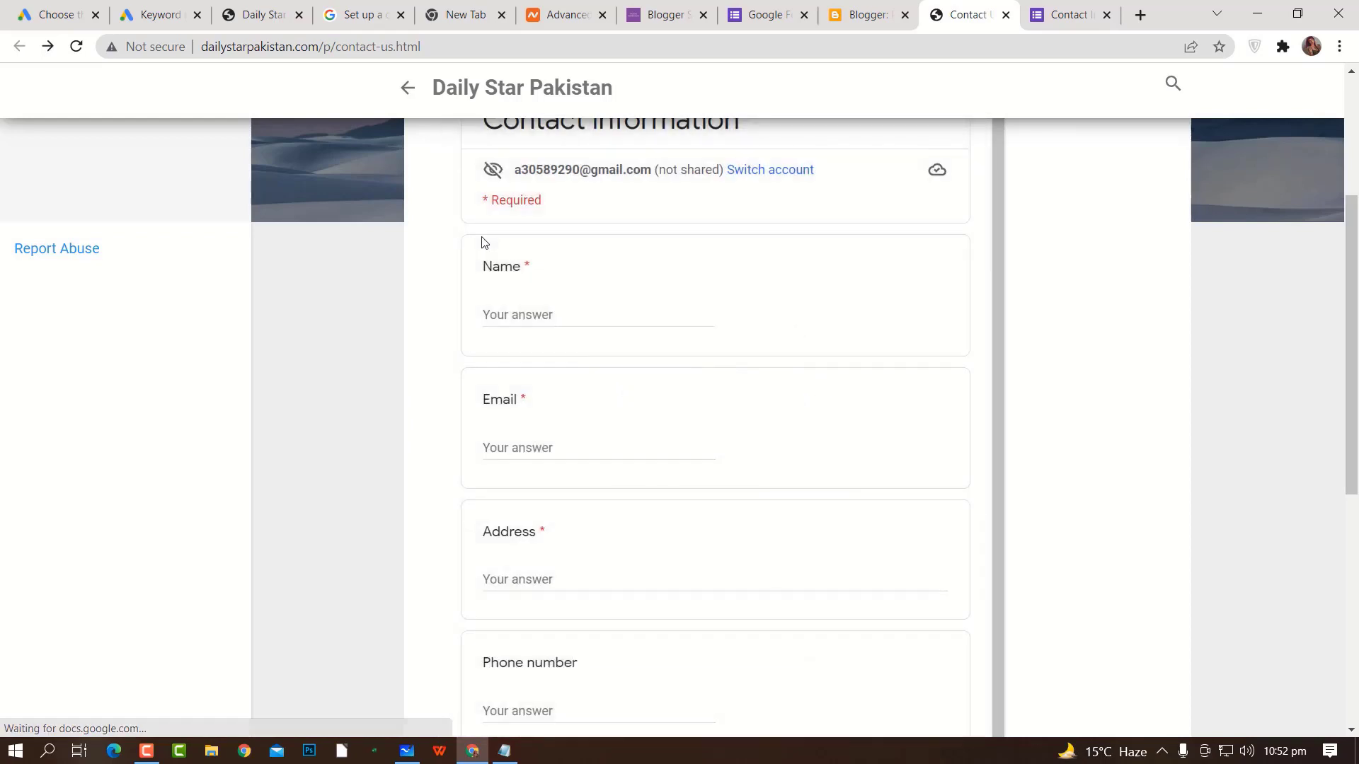
{"action": "left_click", "coordinate": [530, 310]}
{"action": "type", "text": "GHFHYGHJ,G"}
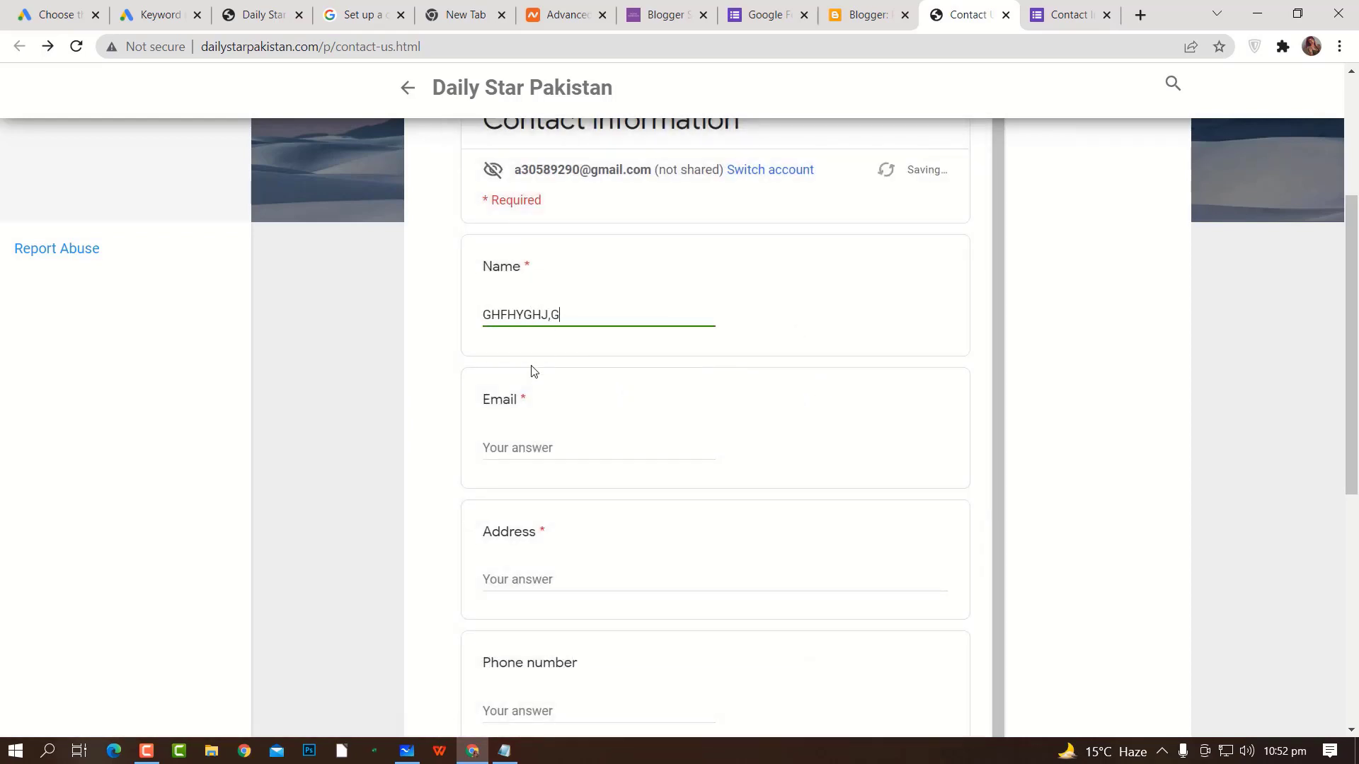
{"action": "type", "text": "UIGHYUJB"}
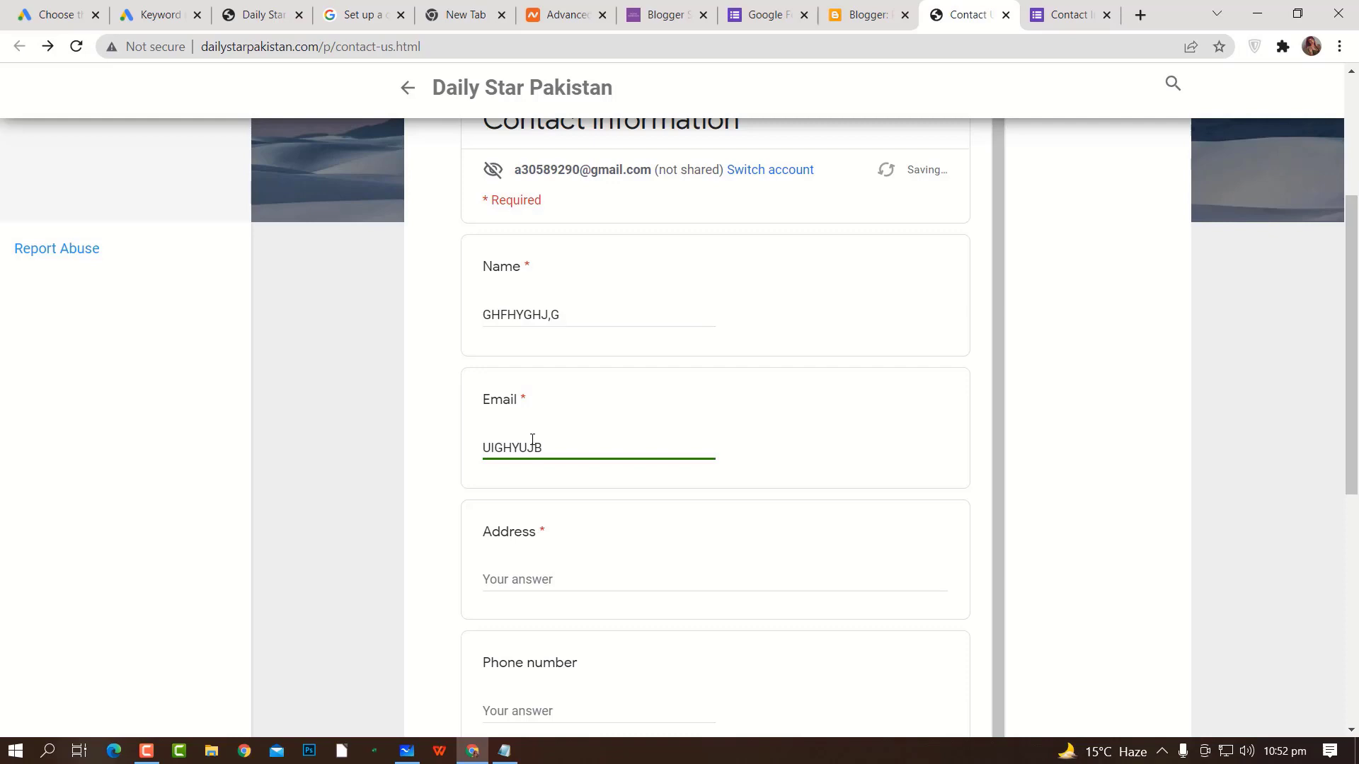
{"action": "left_click", "coordinate": [536, 571]}
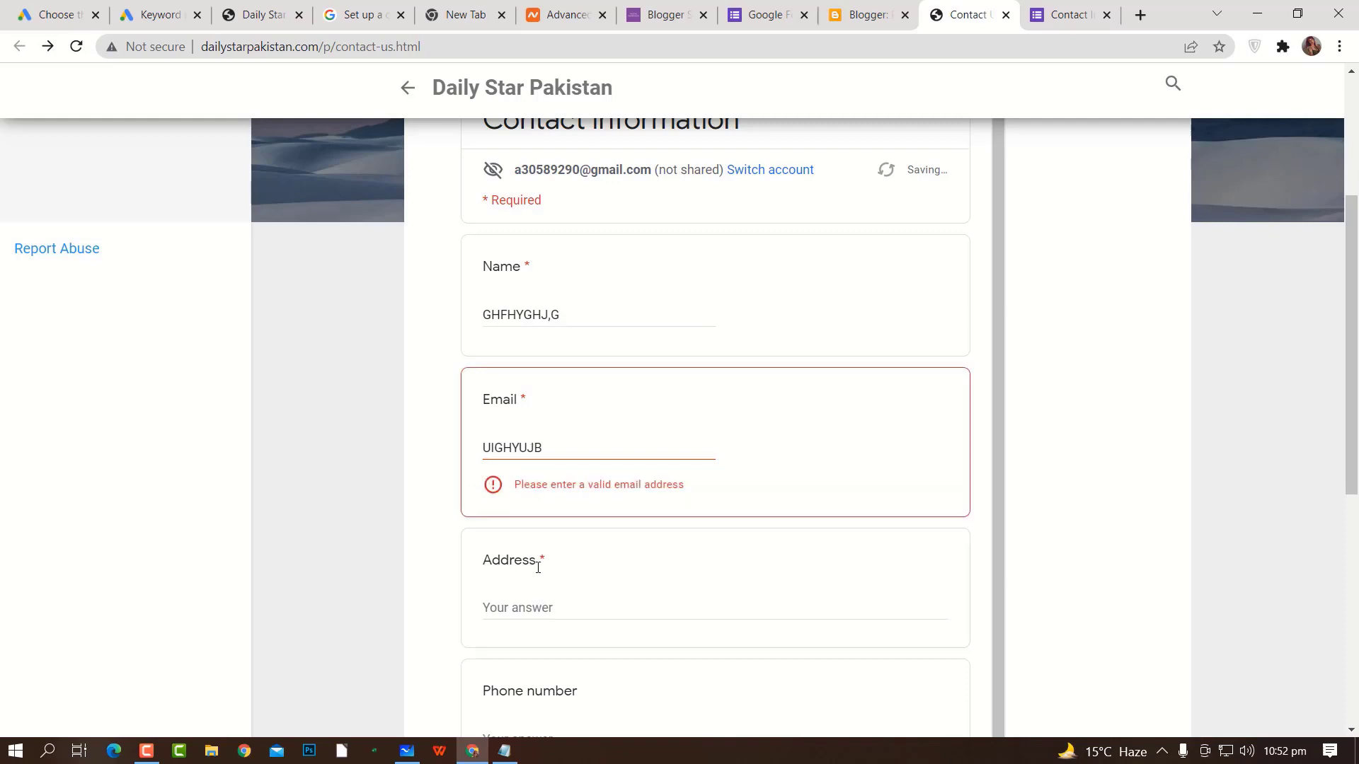
{"action": "scroll", "coordinate": [538, 567], "scroll_direction": "down", "scroll_amount": 5}
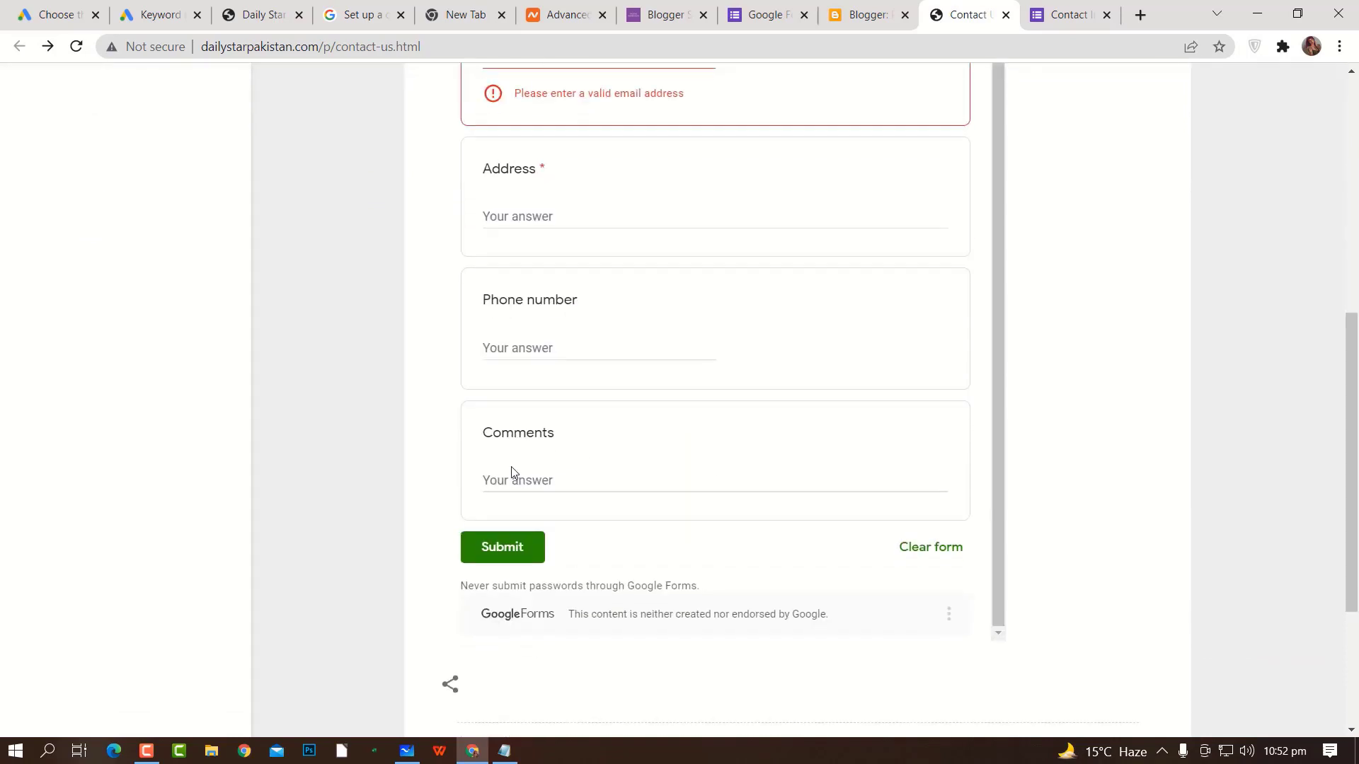
{"action": "left_click_drag", "start_coordinate": [490, 427], "coordinate": [607, 431]}
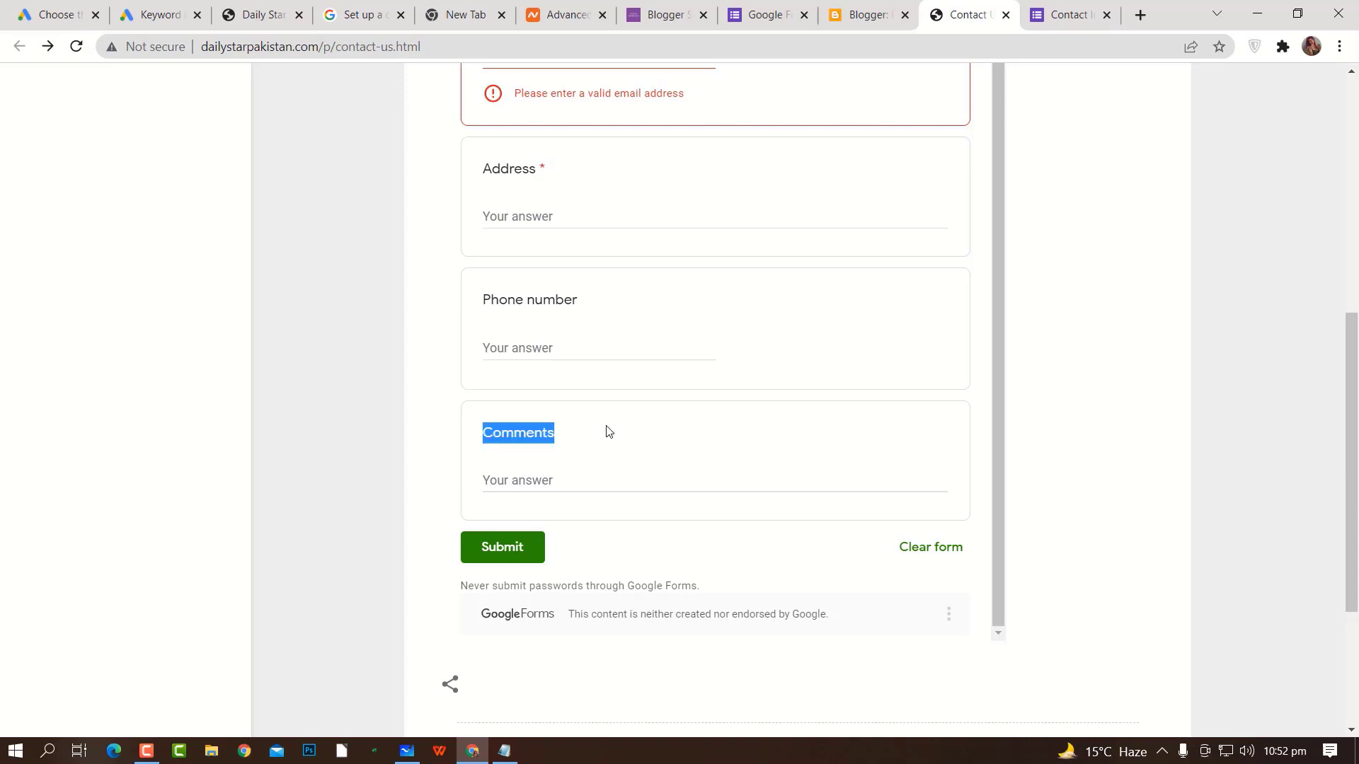
{"action": "left_click", "coordinate": [549, 482]}
{"action": "type", "text": "HGFGHFHL;"}
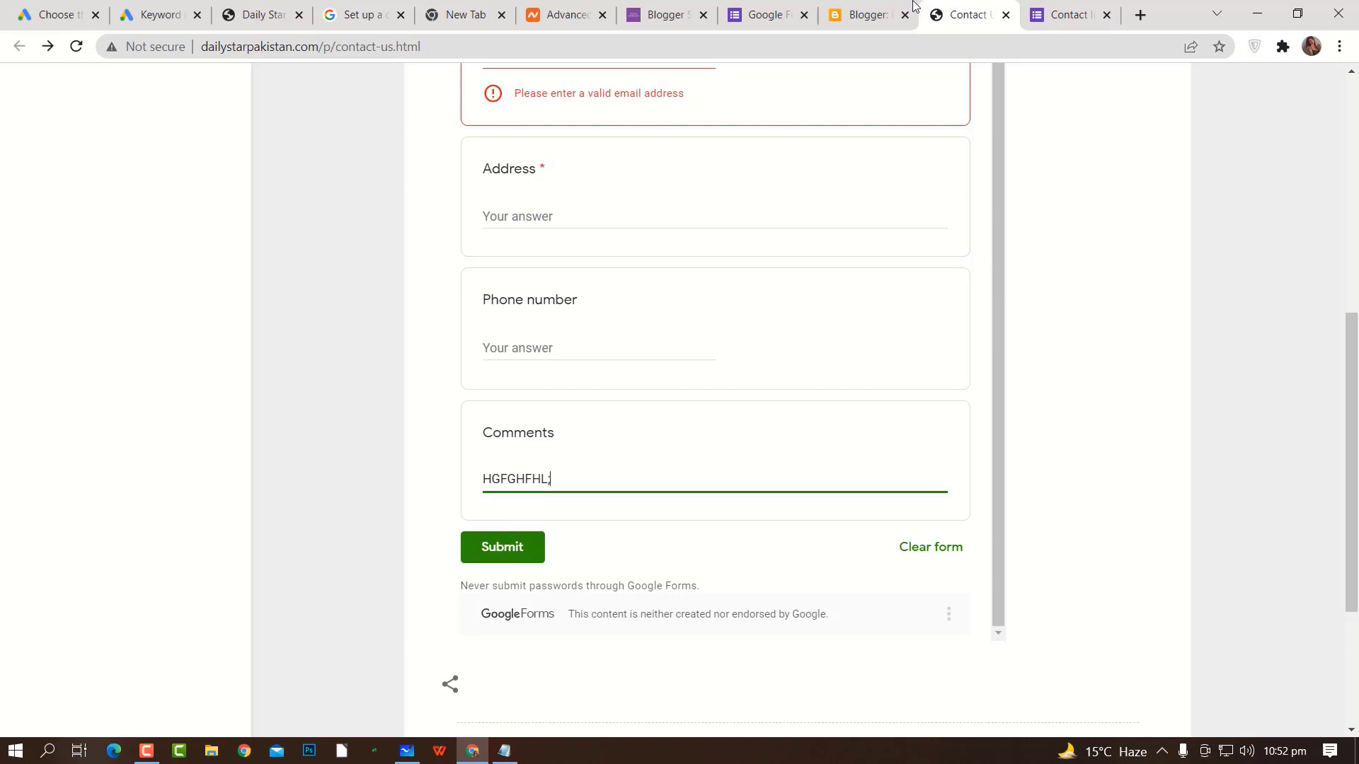
{"action": "left_click", "coordinate": [876, 7]}
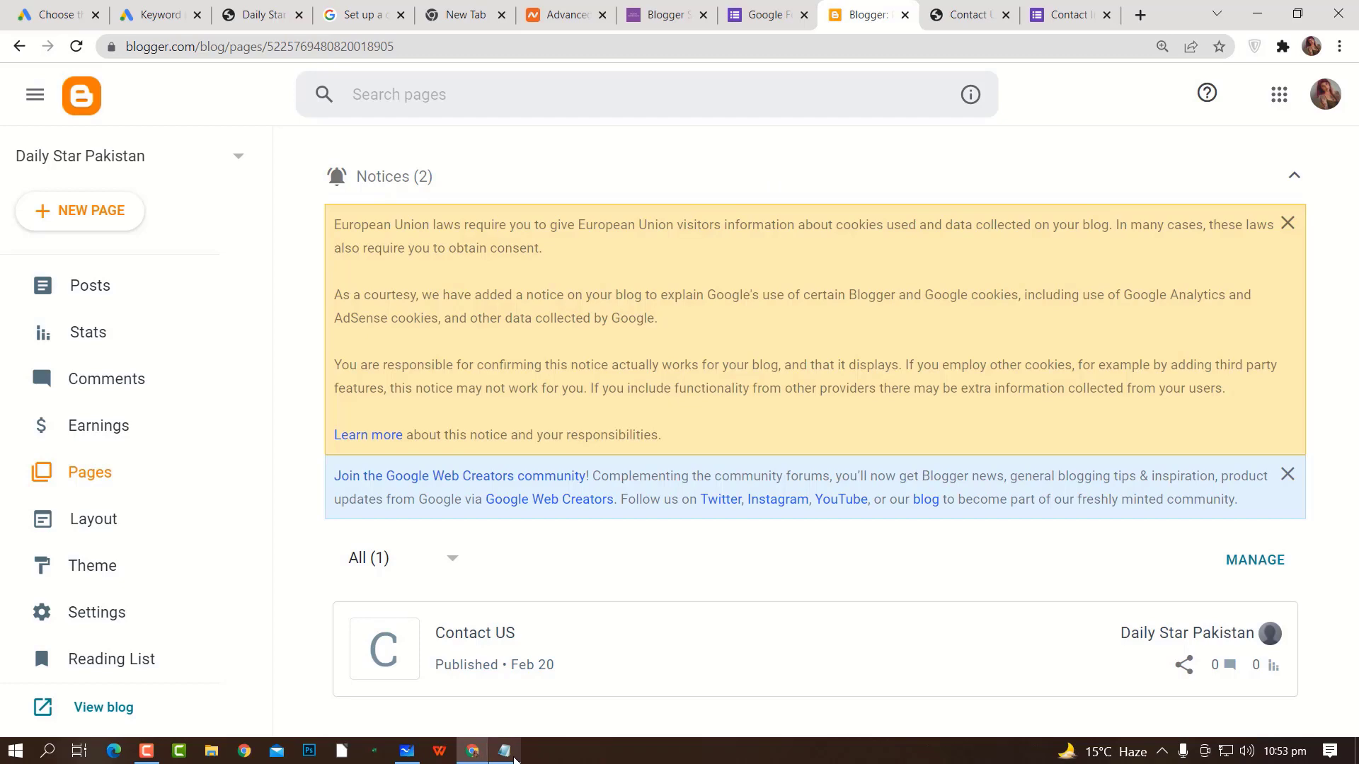
Check the whiteboard pages checklist and copy the disclaimergenerator.net address from Notepad
{"action": "left_click", "coordinate": [505, 751]}
{"action": "left_click", "coordinate": [407, 750]}
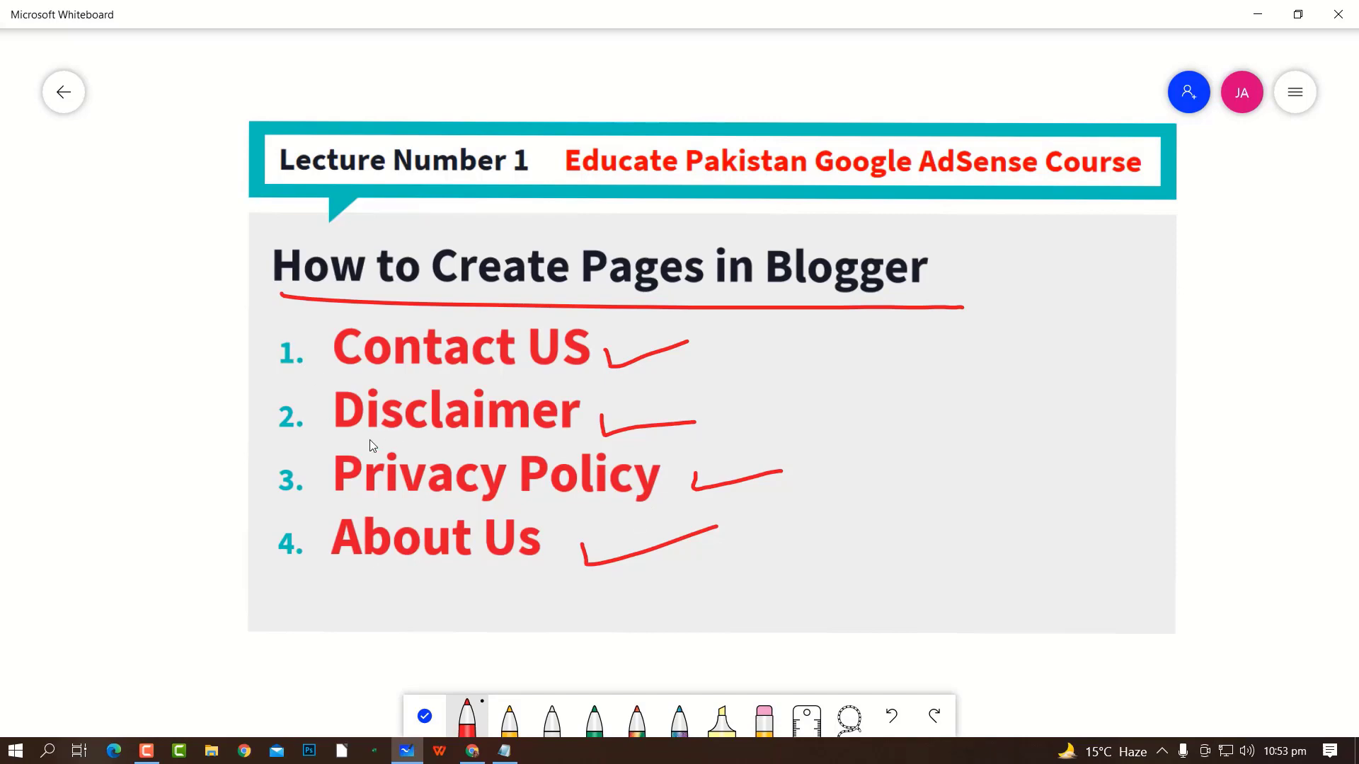
{"action": "left_click", "coordinate": [505, 750]}
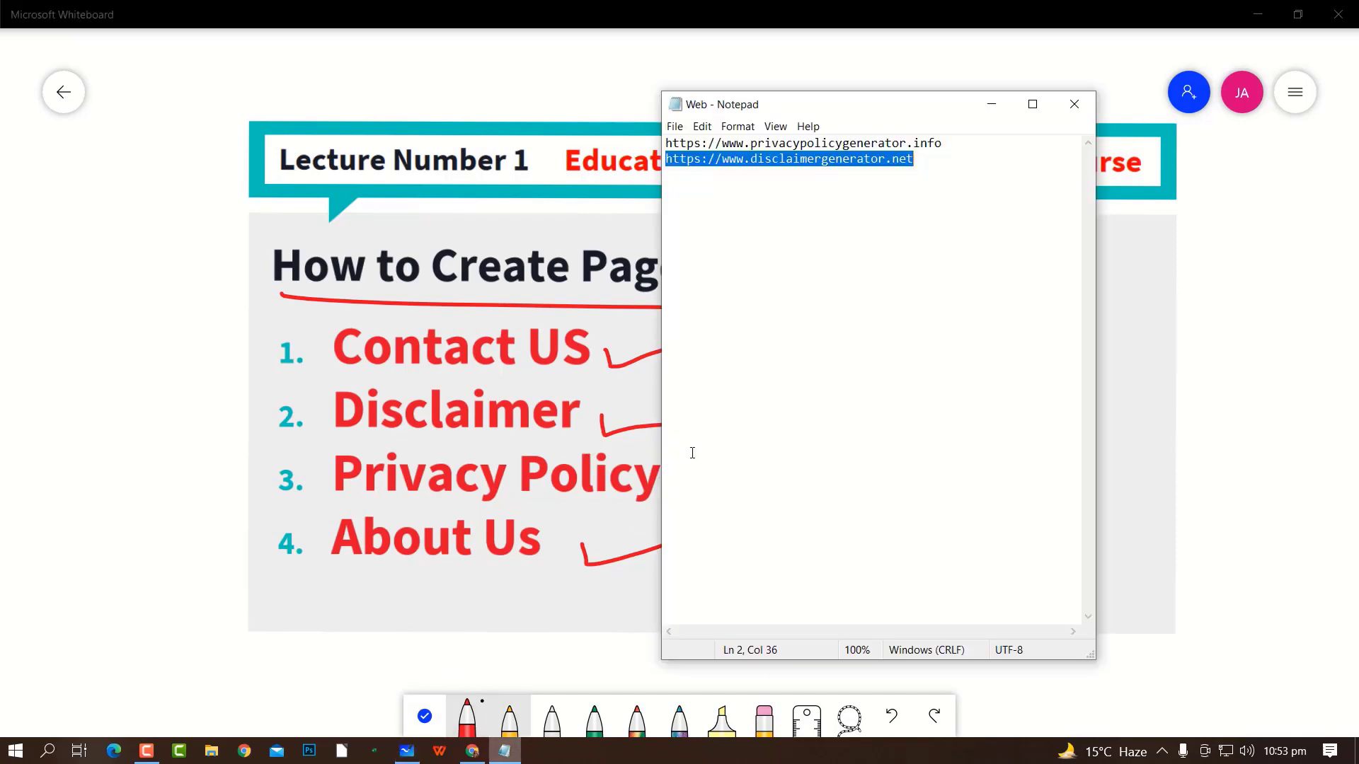
{"action": "right_click", "coordinate": [855, 159]}
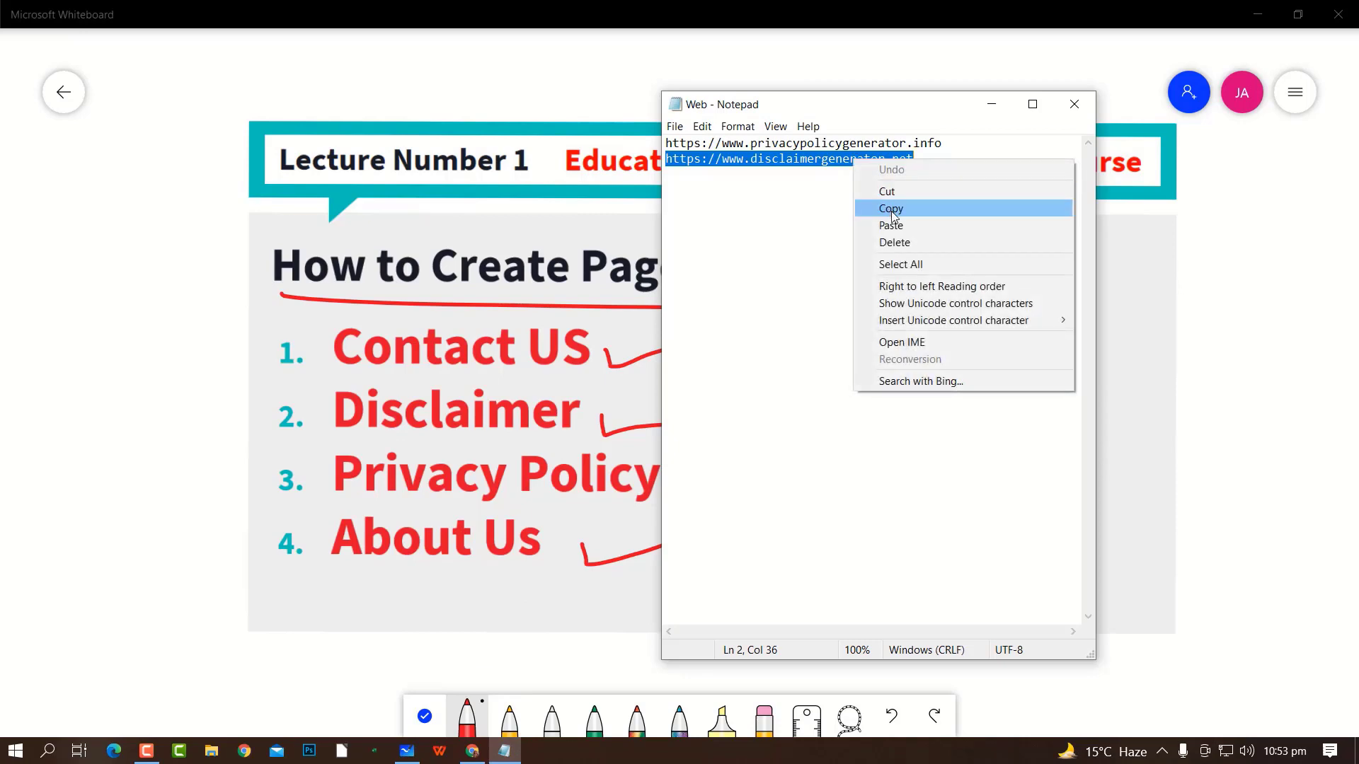
{"action": "left_click", "coordinate": [892, 209]}
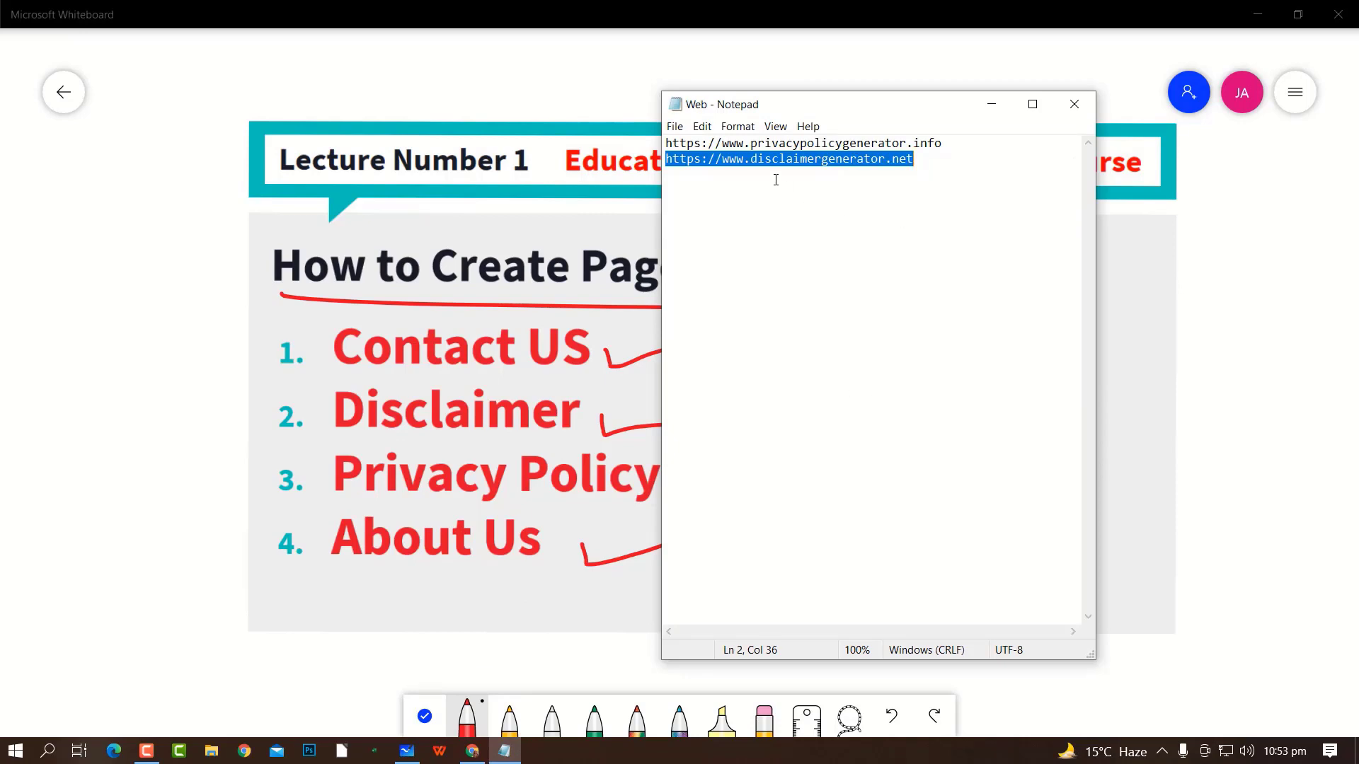
{"action": "left_click", "coordinate": [462, 758]}
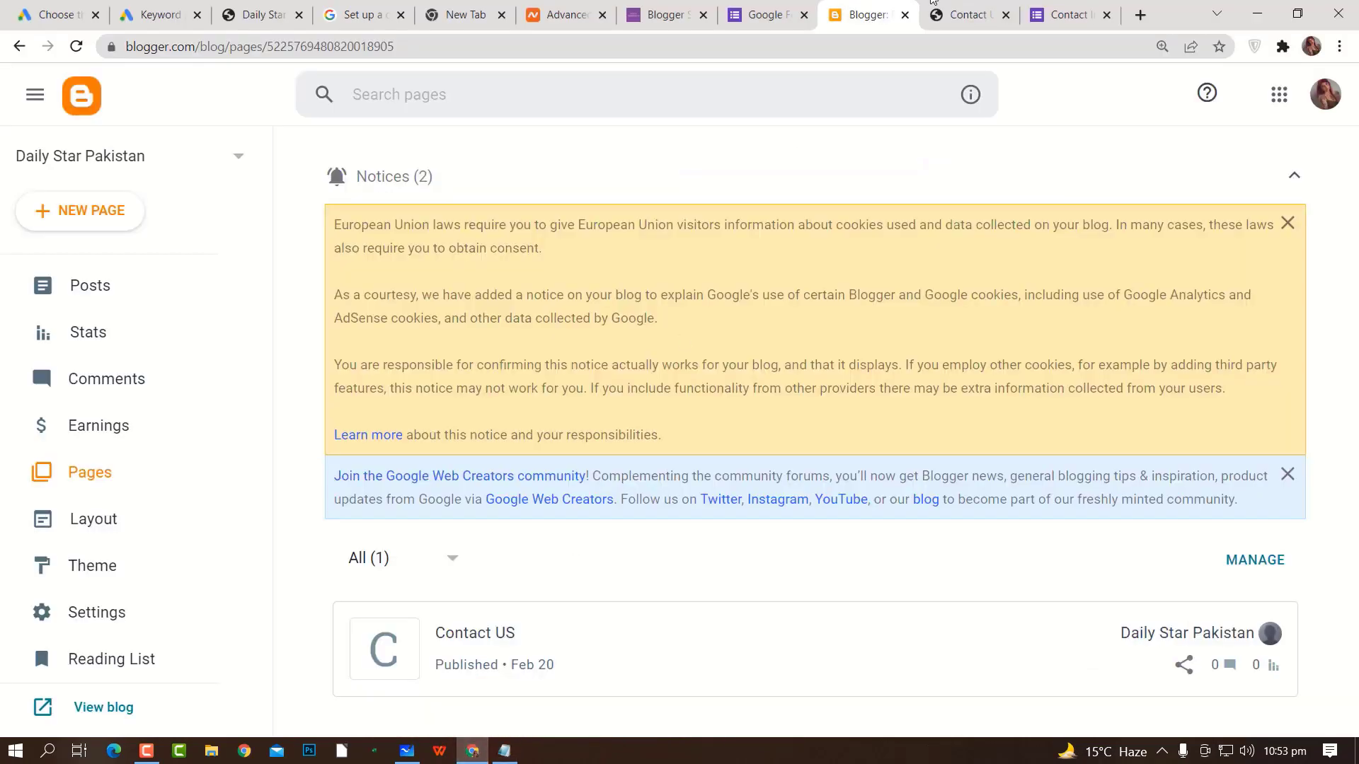
Open disclaimergenerator.net in a new tab from the copied address
{"action": "left_click", "coordinate": [1139, 15]}
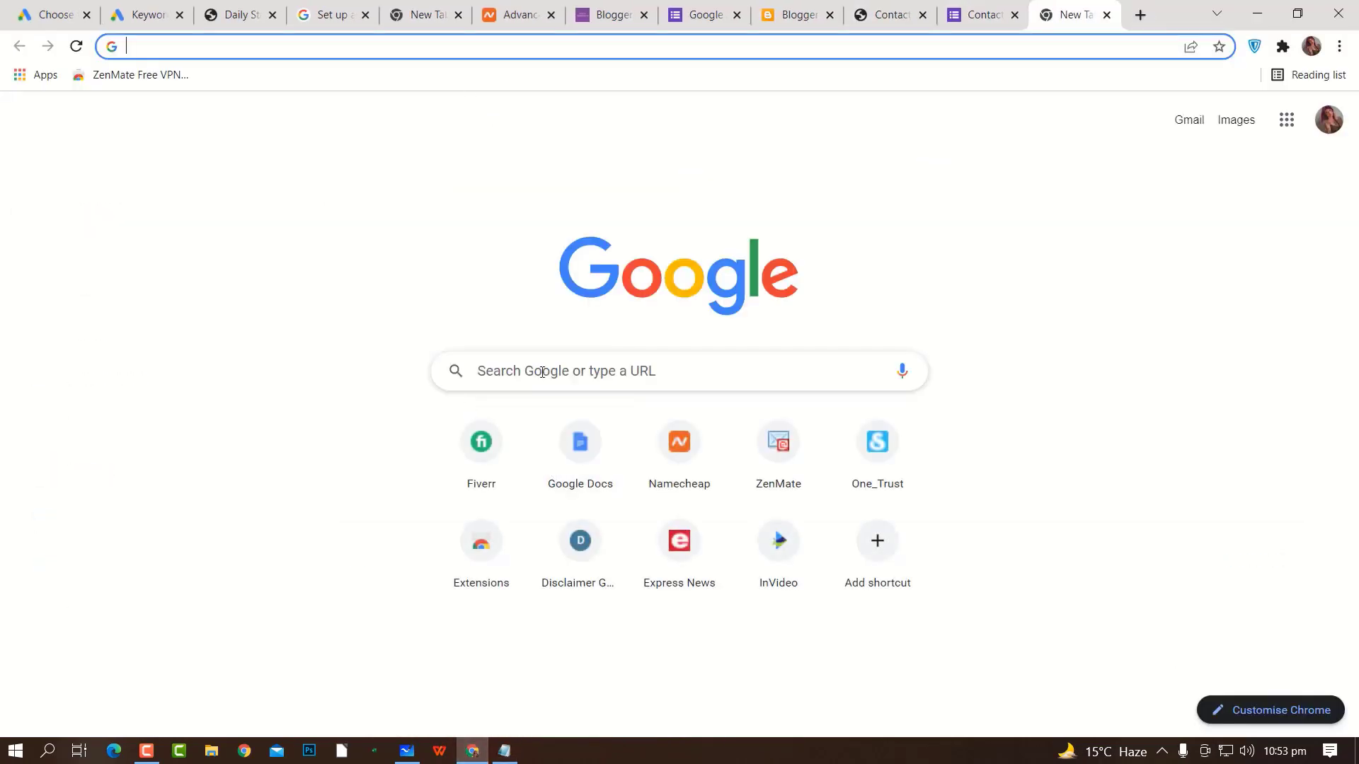
{"action": "right_click", "coordinate": [541, 368]}
{"action": "left_click", "coordinate": [617, 511]}
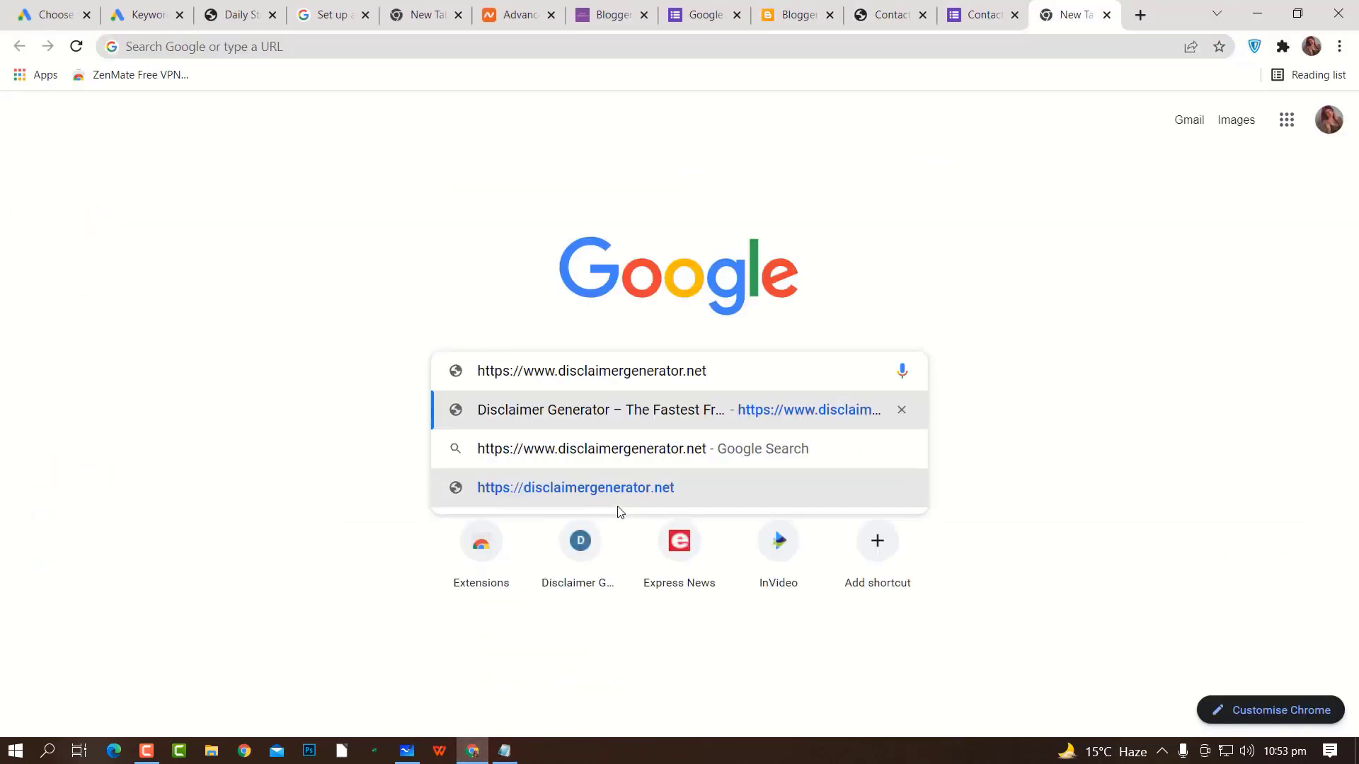
{"action": "key", "text": "Return"}
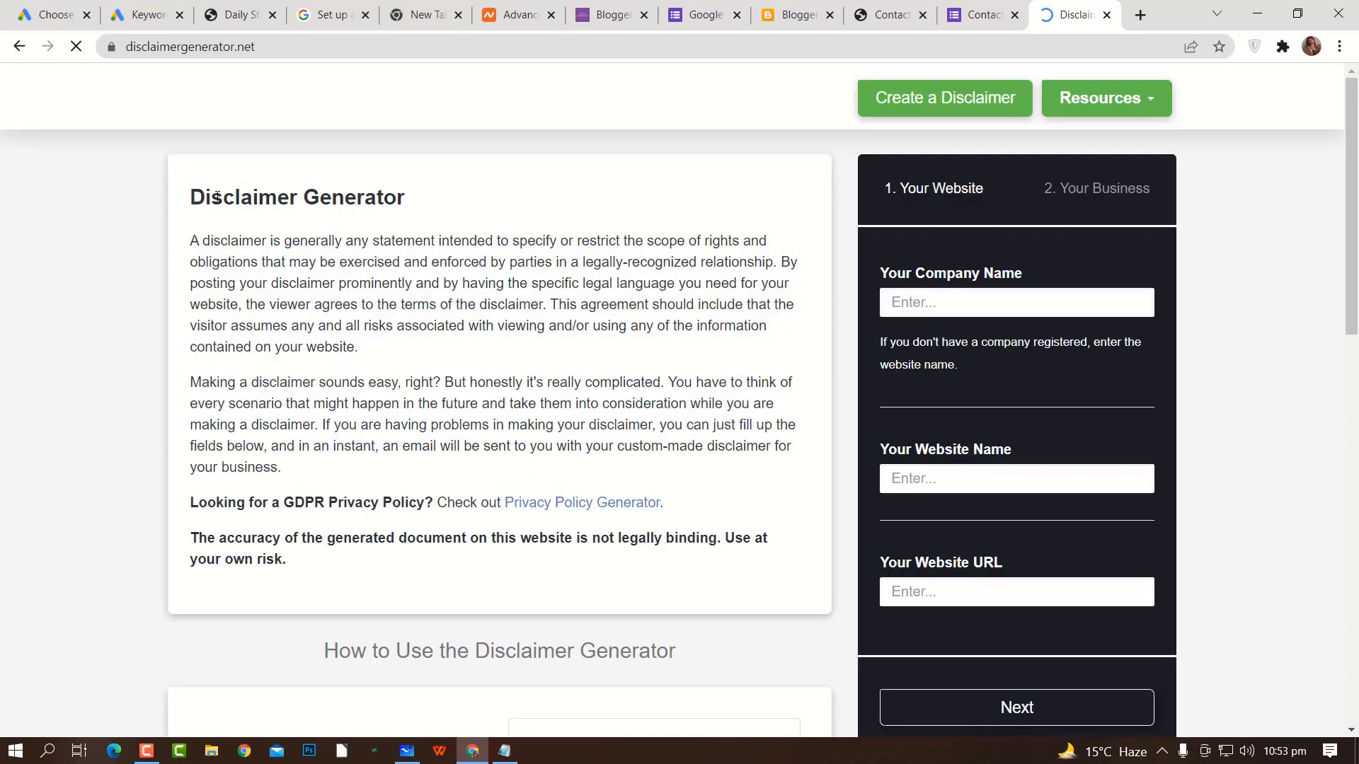
Copy the 'Disclaimer Generator' heading and search it on Google in another new tab
{"action": "left_click_drag", "start_coordinate": [190, 198], "coordinate": [298, 199]}
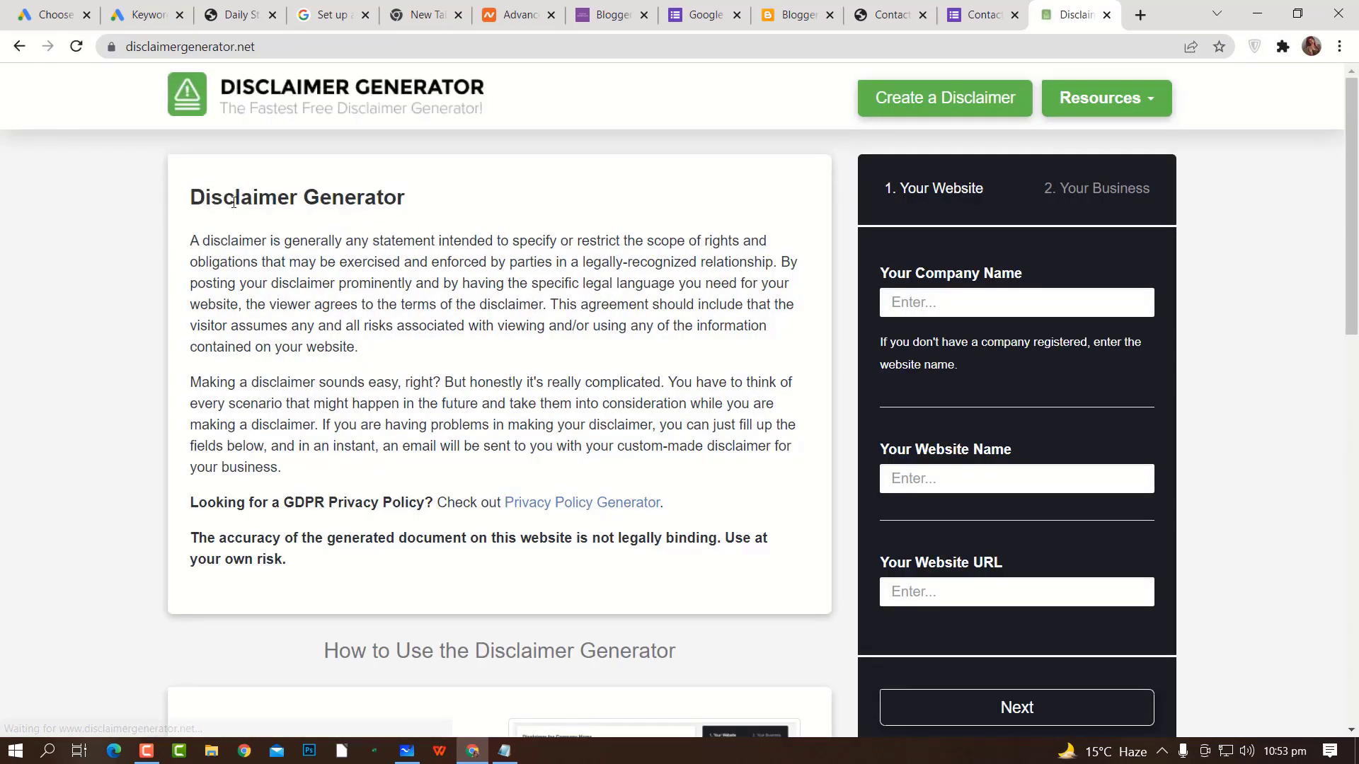
{"action": "triple_click", "coordinate": [234, 203]}
{"action": "right_click", "coordinate": [234, 203]}
{"action": "left_click", "coordinate": [268, 216]}
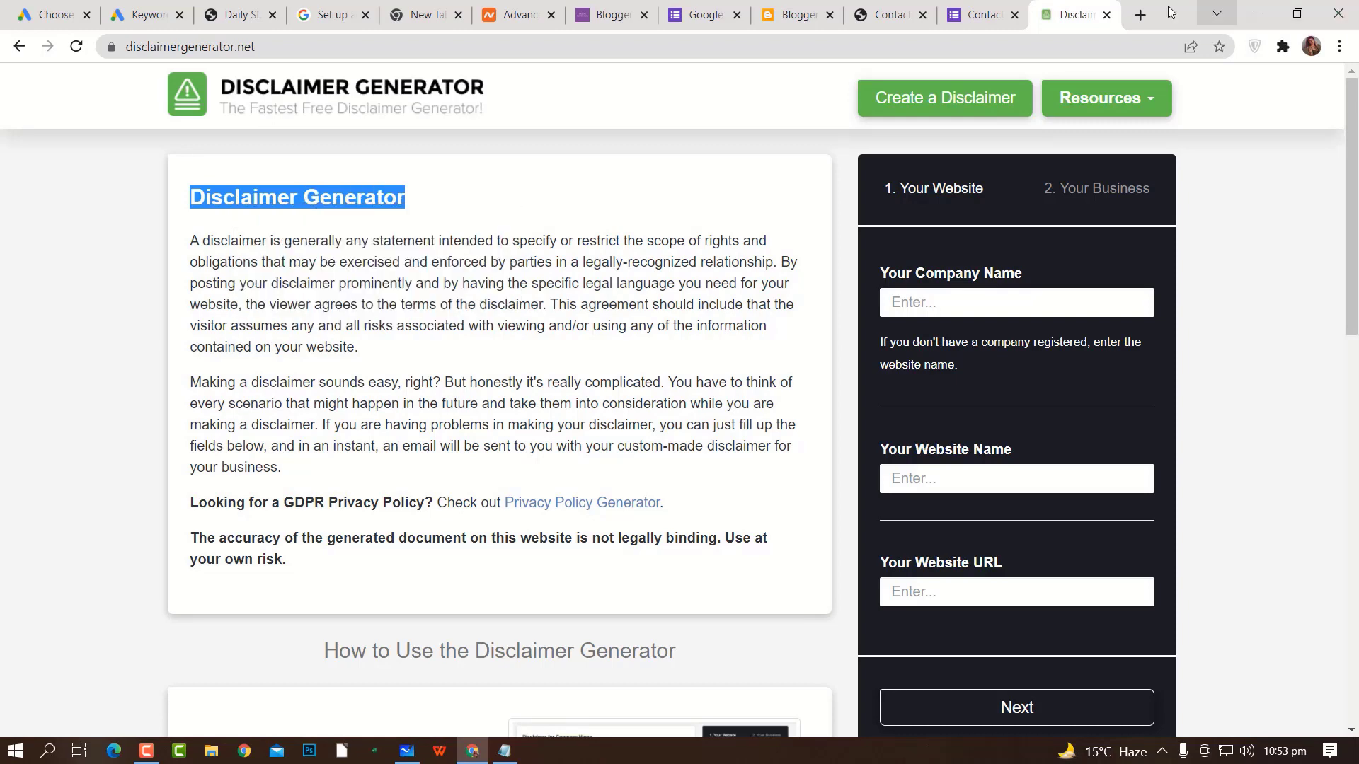
{"action": "left_click", "coordinate": [1140, 15]}
{"action": "right_click", "coordinate": [559, 367]}
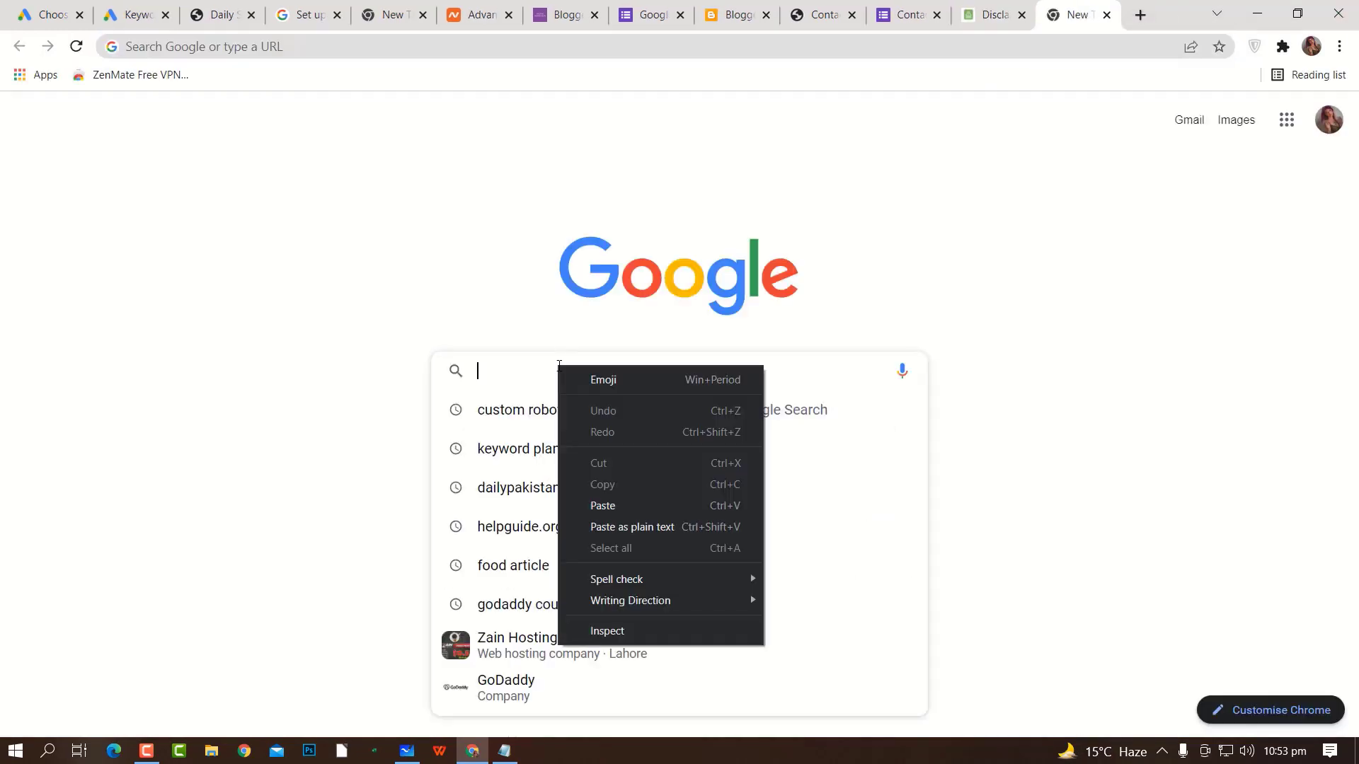
{"action": "left_click", "coordinate": [653, 504]}
{"action": "key", "text": "Return"}
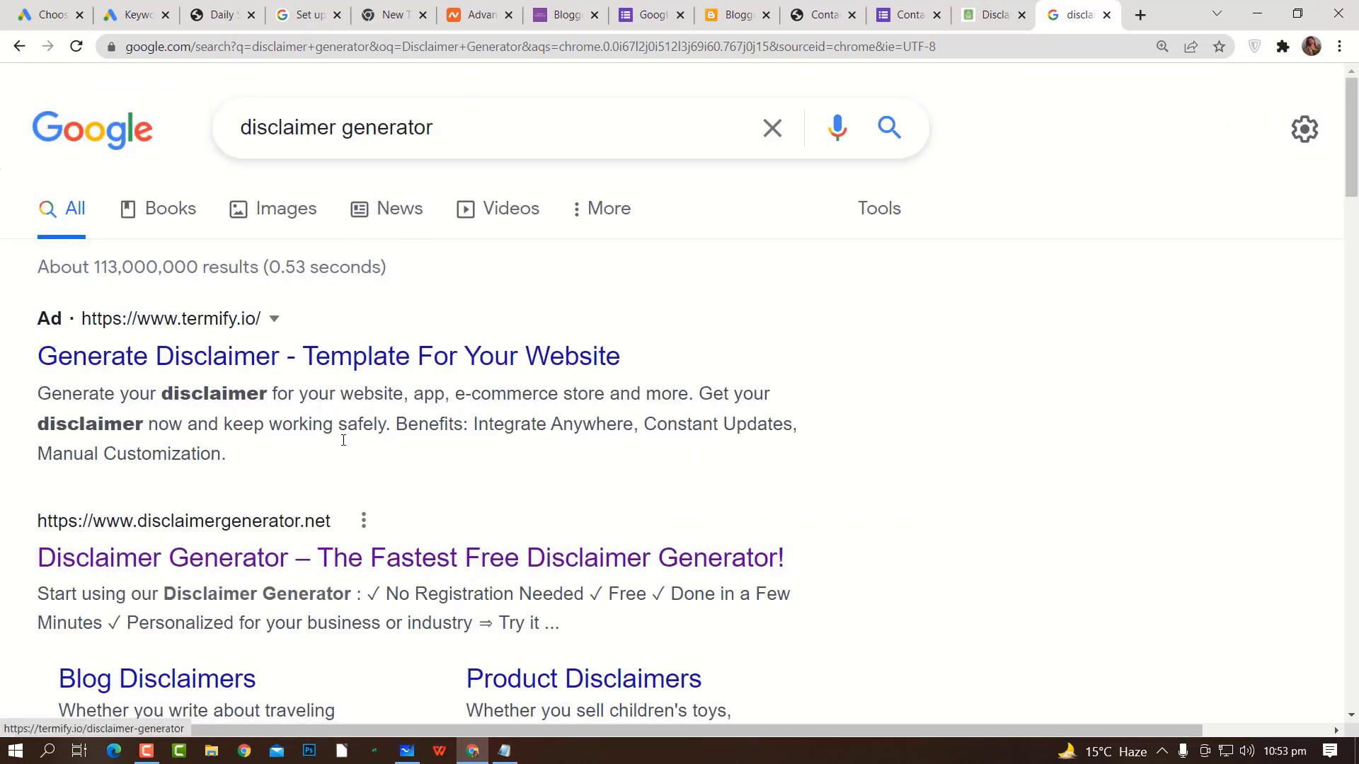
Review the disclaimergenerator.net page at adjusted zoom alongside the Google results
{"action": "scroll", "coordinate": [233, 405], "scroll_direction": "down", "scroll_amount": 2}
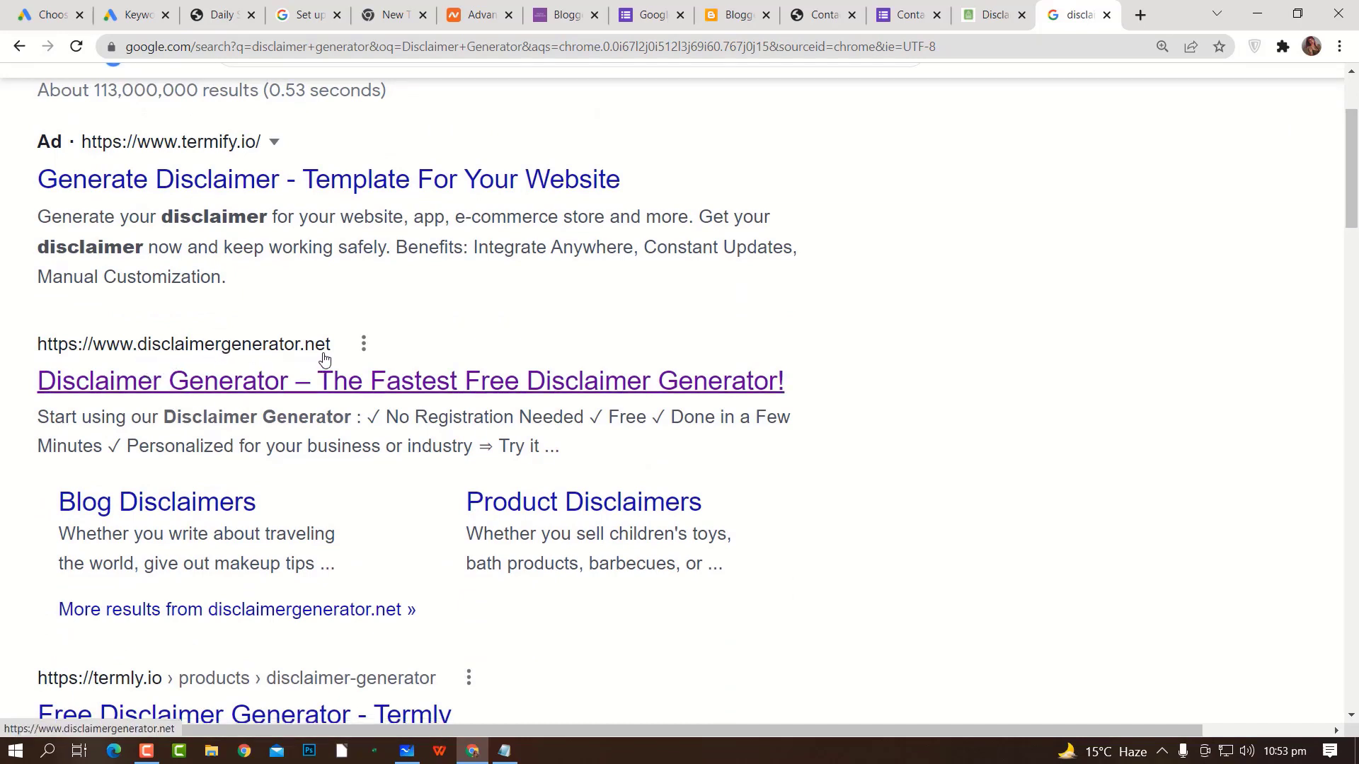
{"action": "key", "text": "Menu"}
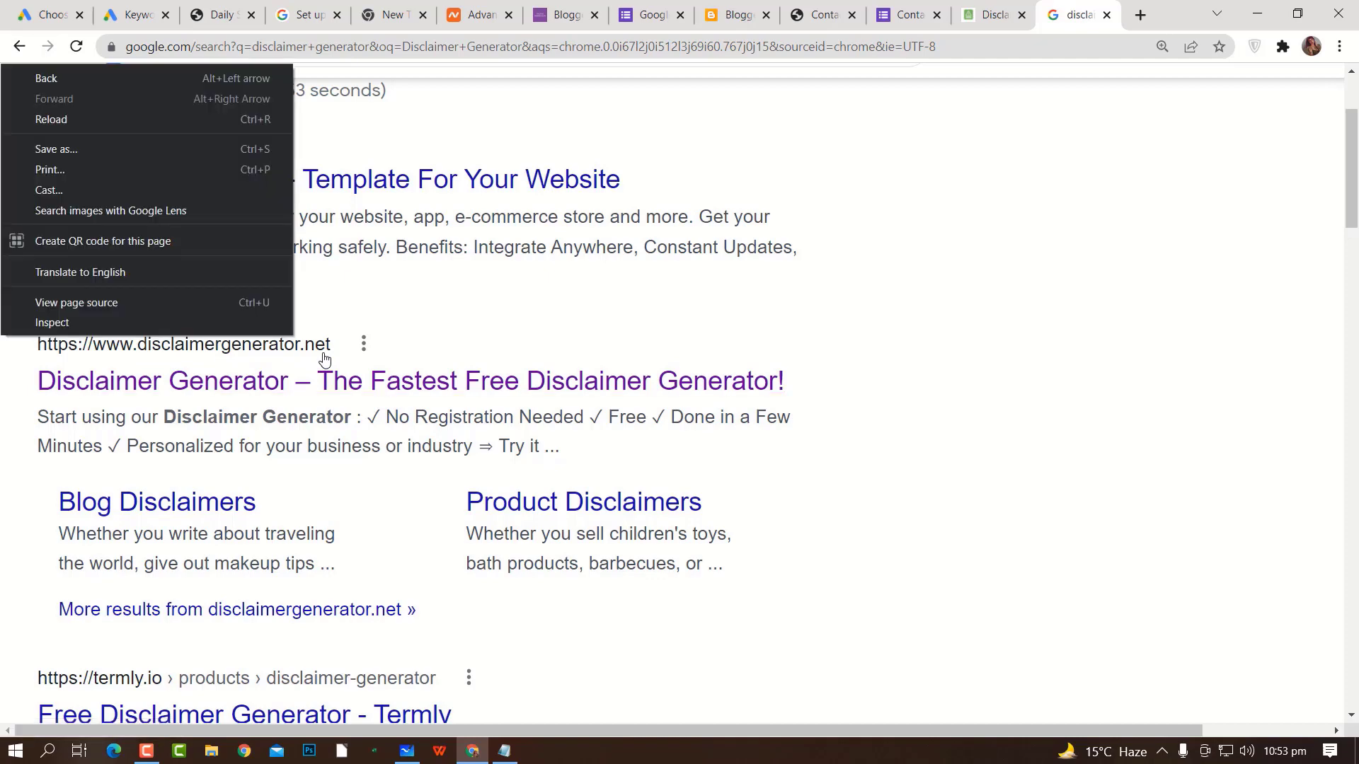
{"action": "left_click", "coordinate": [992, 6]}
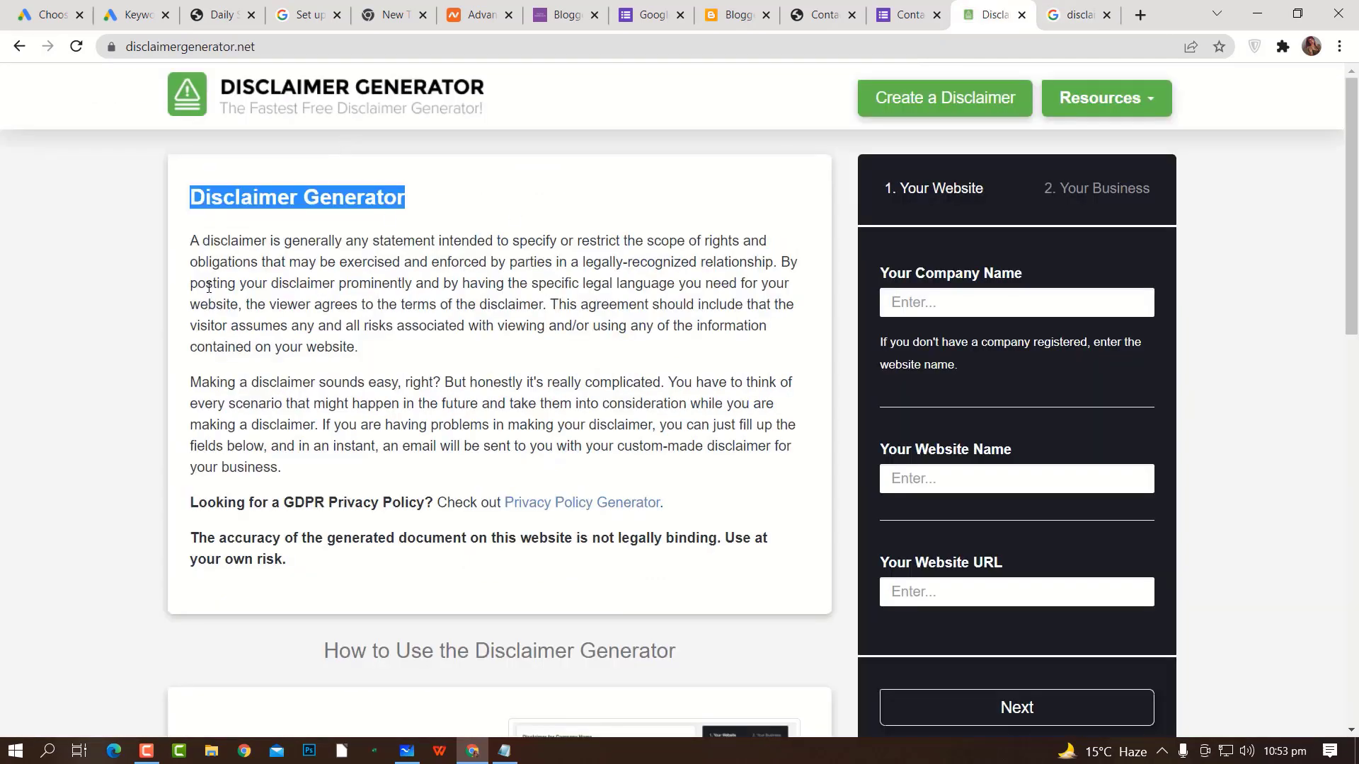
{"action": "key", "text": "ctrl+plus"}
{"action": "key", "text": "ctrl+plus"}
{"action": "key", "text": "ctrl+plus"}
{"action": "key", "text": "ctrl+plus"}
{"action": "key", "text": "ctrl+plus"}
{"action": "key", "text": "ctrl+plus"}
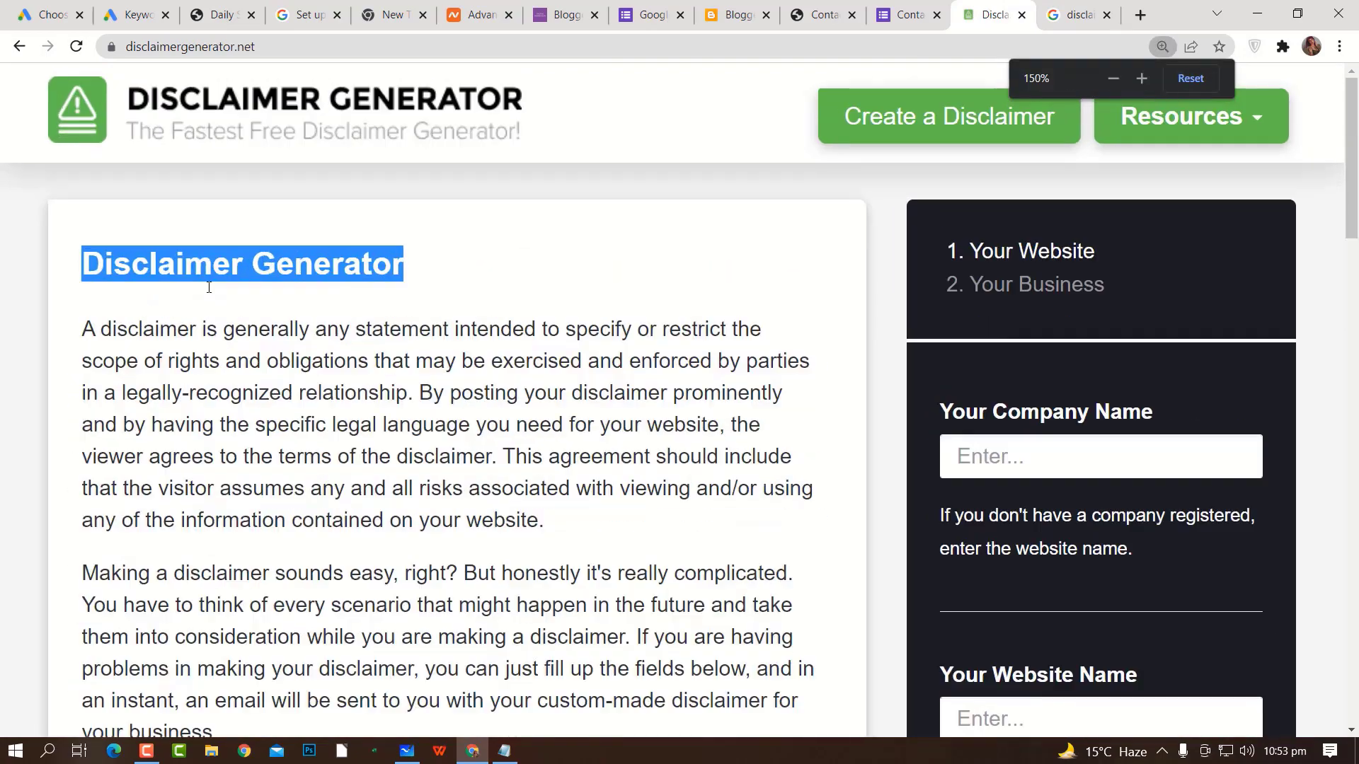
{"action": "key", "text": "ctrl+plus"}
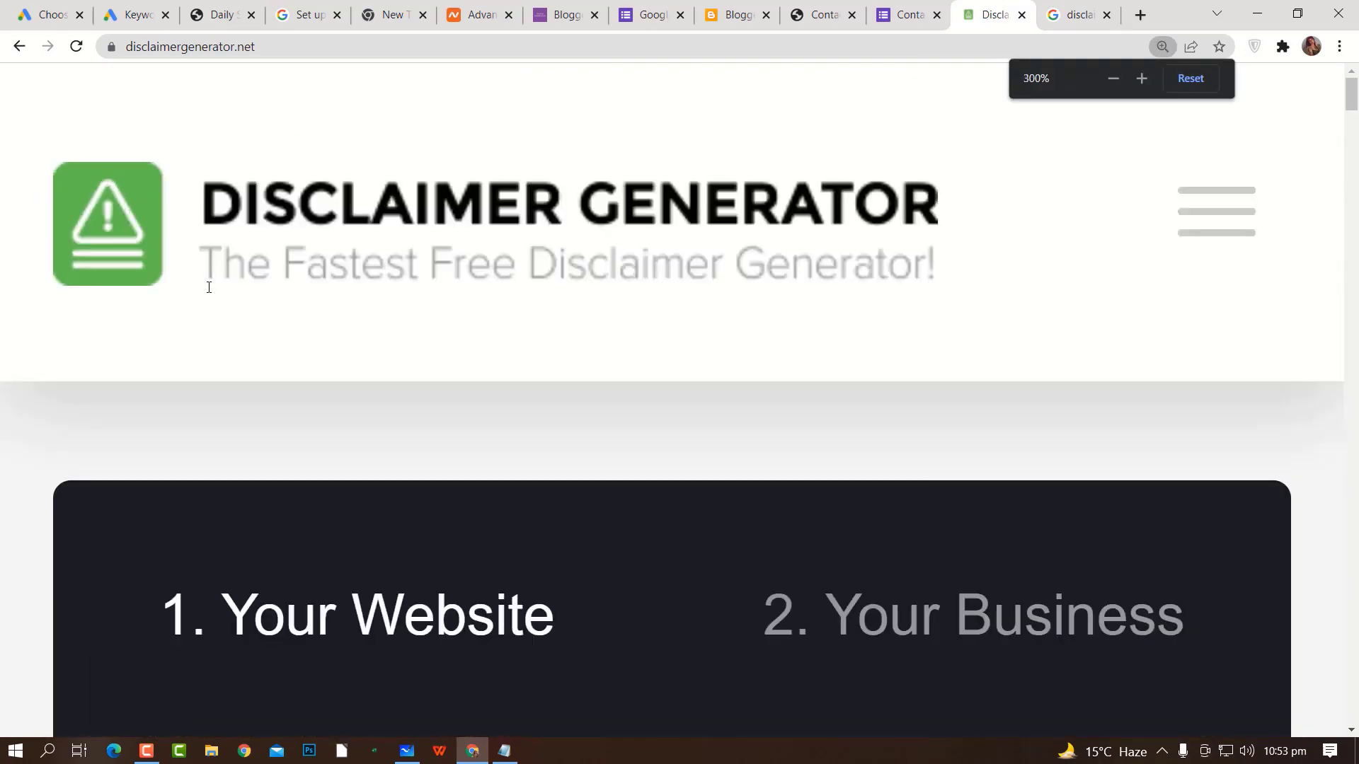
{"action": "key", "text": "ctrl+minus"}
{"action": "key", "text": "ctrl+minus"}
{"action": "key", "text": "ctrl+minus"}
{"action": "key", "text": "ctrl+minus"}
{"action": "key", "text": "ctrl+minus"}
{"action": "key", "text": "ctrl+minus"}
{"action": "key", "text": "ctrl+minus"}
{"action": "key", "text": "ctrl+minus"}
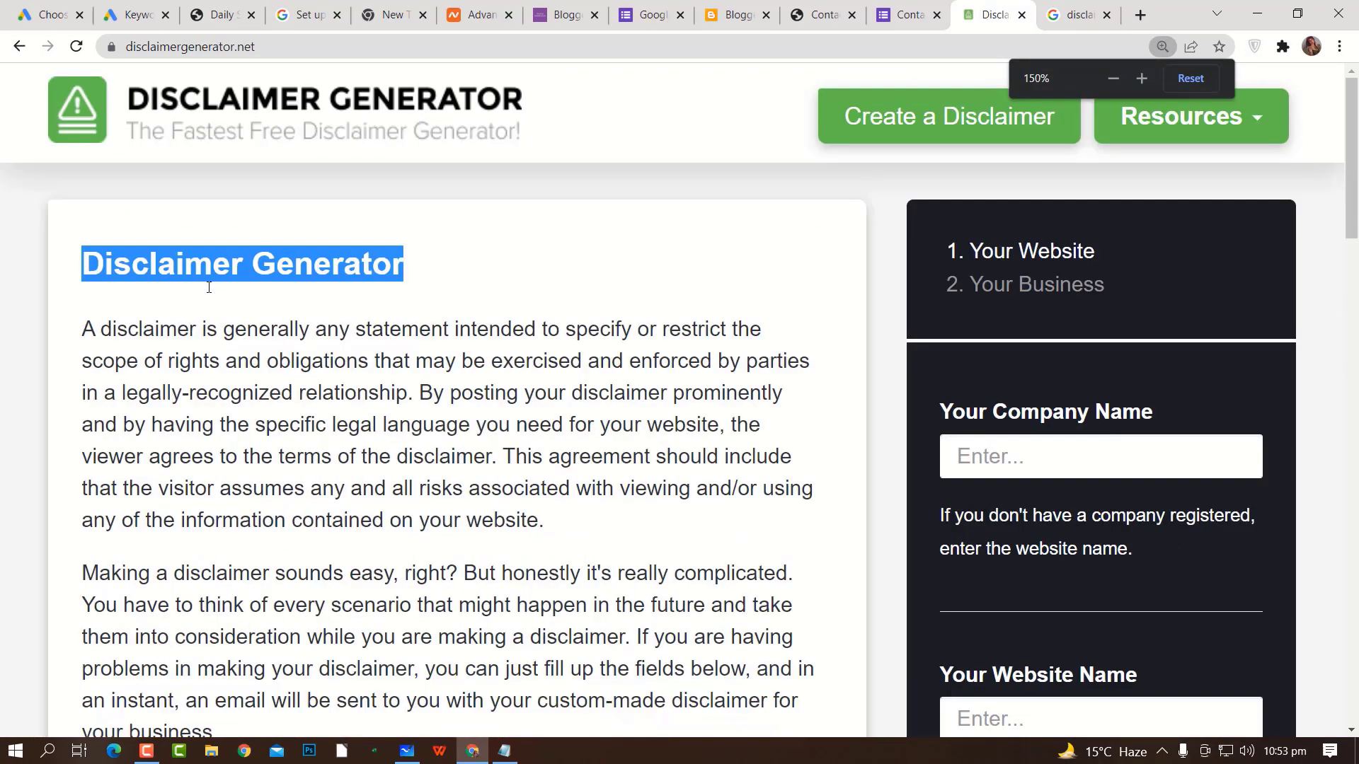
{"action": "key", "text": "ctrl+plus"}
{"action": "key", "text": "ctrl+plus"}
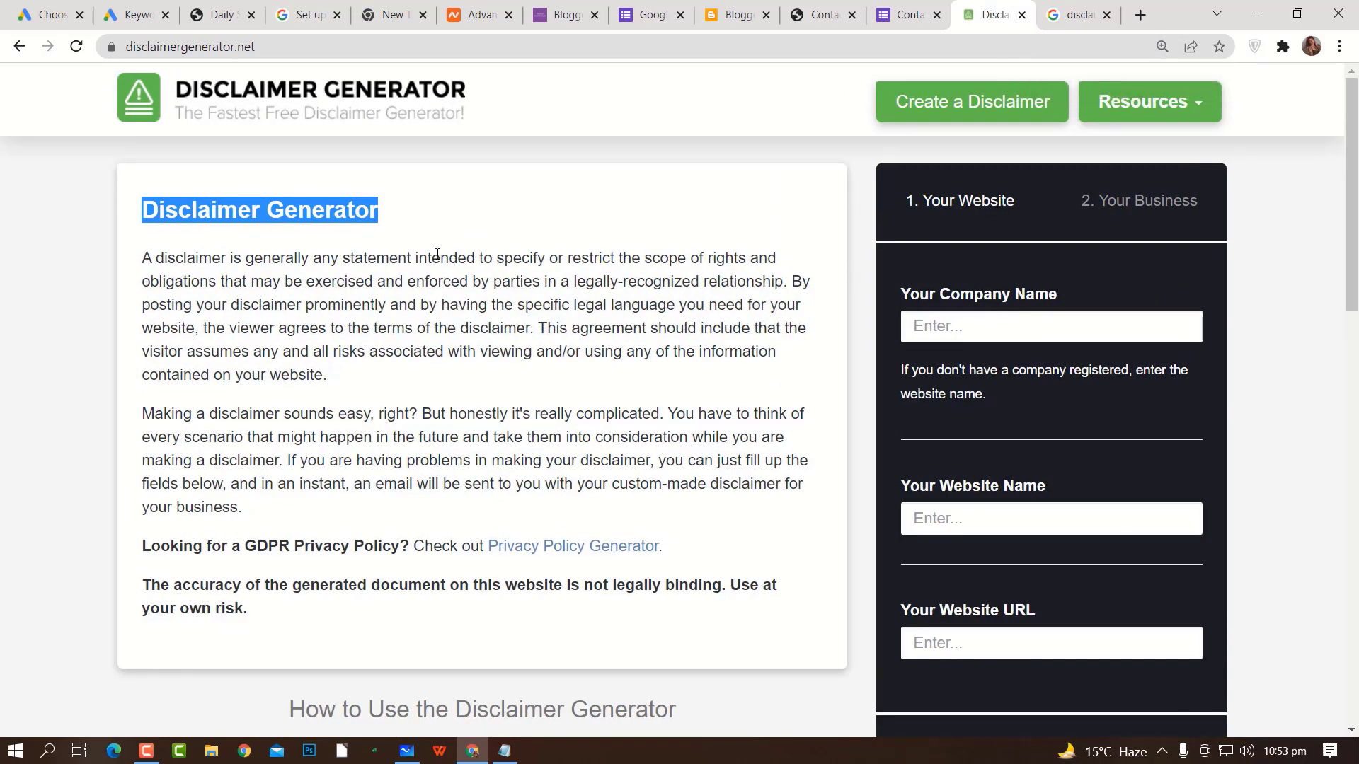
{"action": "left_click", "coordinate": [1080, 15]}
{"action": "scroll", "coordinate": [388, 385], "scroll_direction": "up", "scroll_amount": 3}
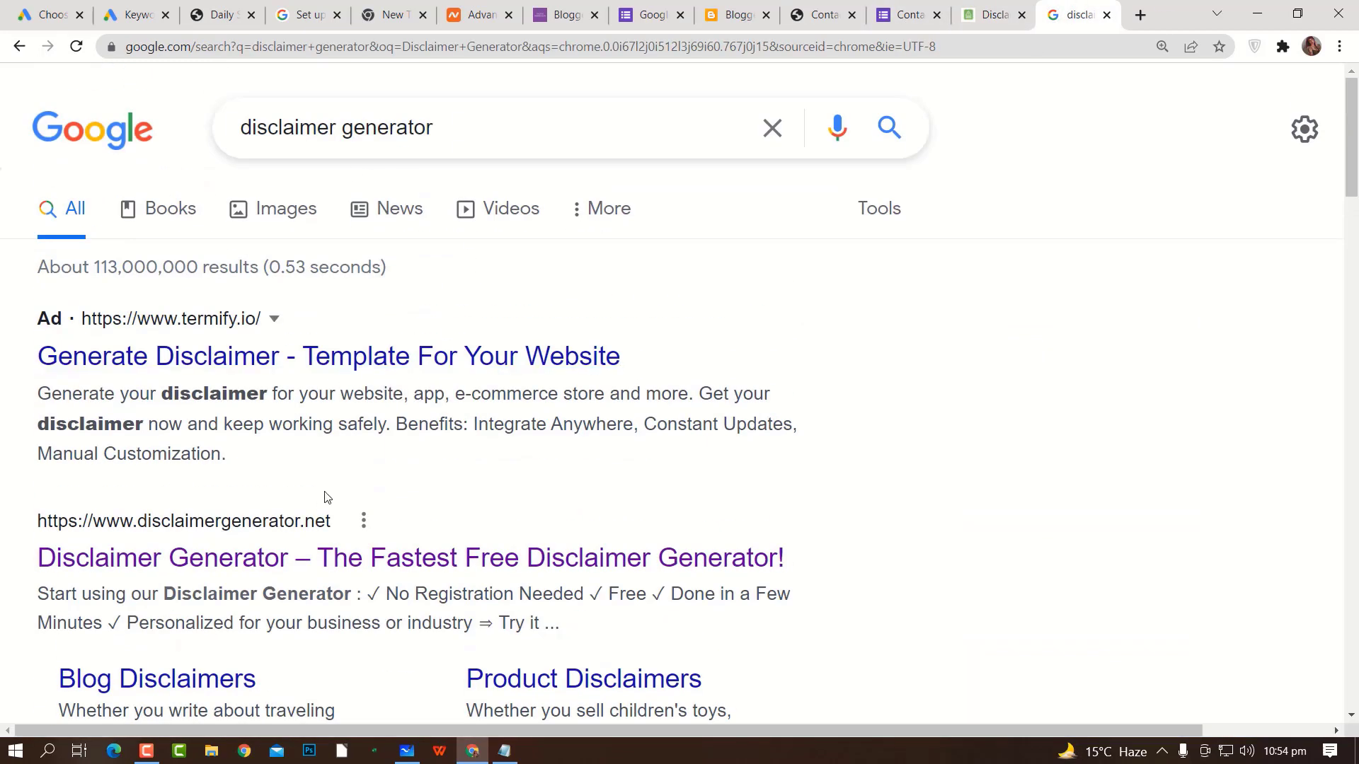
Enter 'Daily star pakistan' as the company name in Disclaimer Generator
{"action": "left_click", "coordinate": [990, 14]}
{"action": "left_click", "coordinate": [939, 329]}
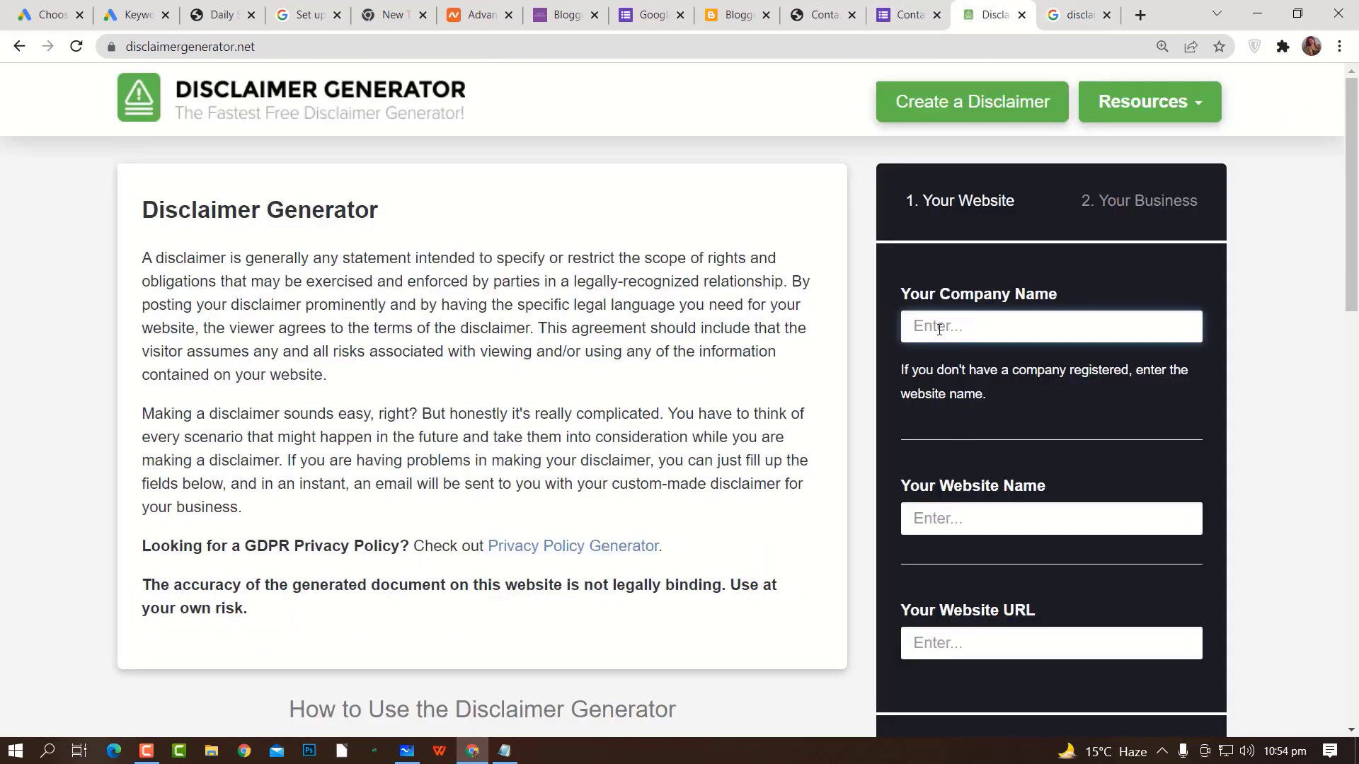
{"action": "type", "text": "dA"}
{"action": "key", "text": "BackSpace"}
{"action": "key", "text": "BackSpace"}
{"action": "type", "text": "D"}
{"action": "type", "text": "aily star pakistan"}
{"action": "left_click", "coordinate": [736, 15]}
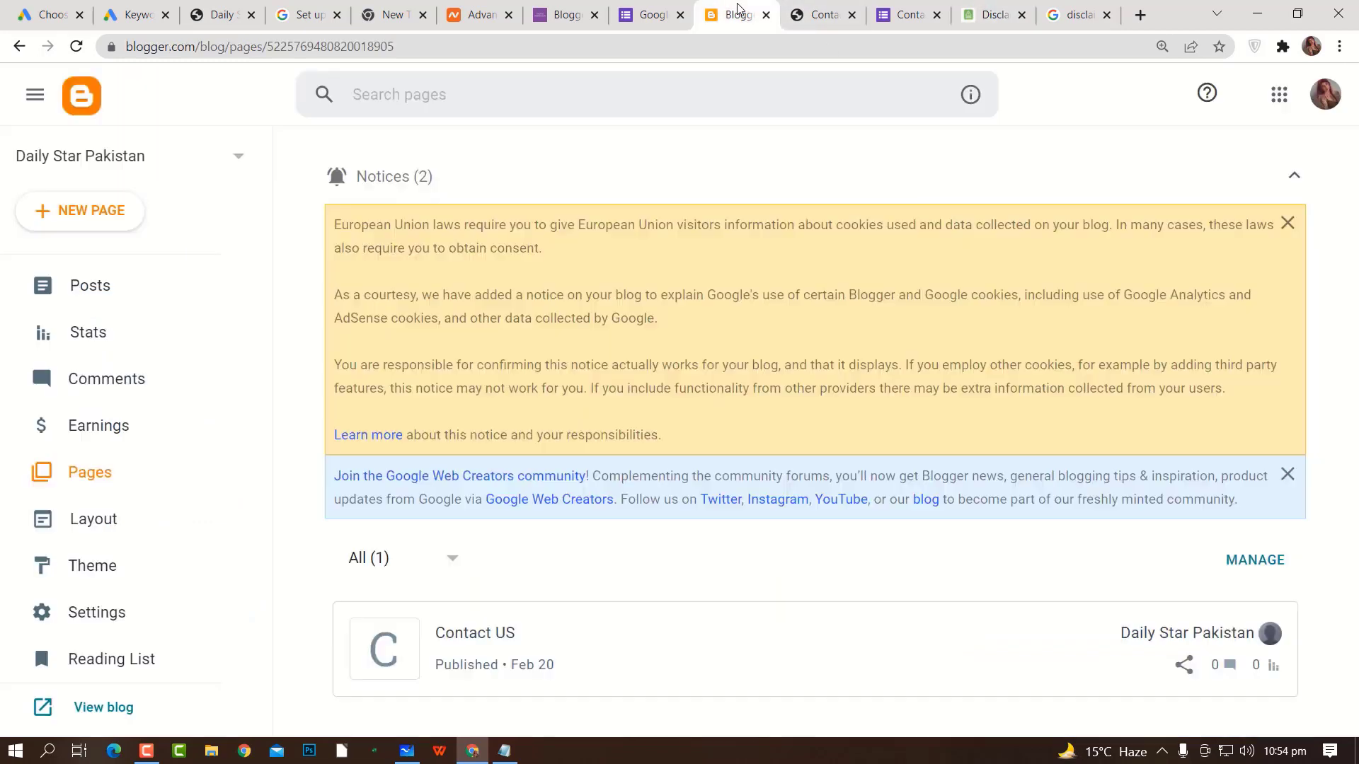
{"action": "left_click", "coordinate": [42, 708]}
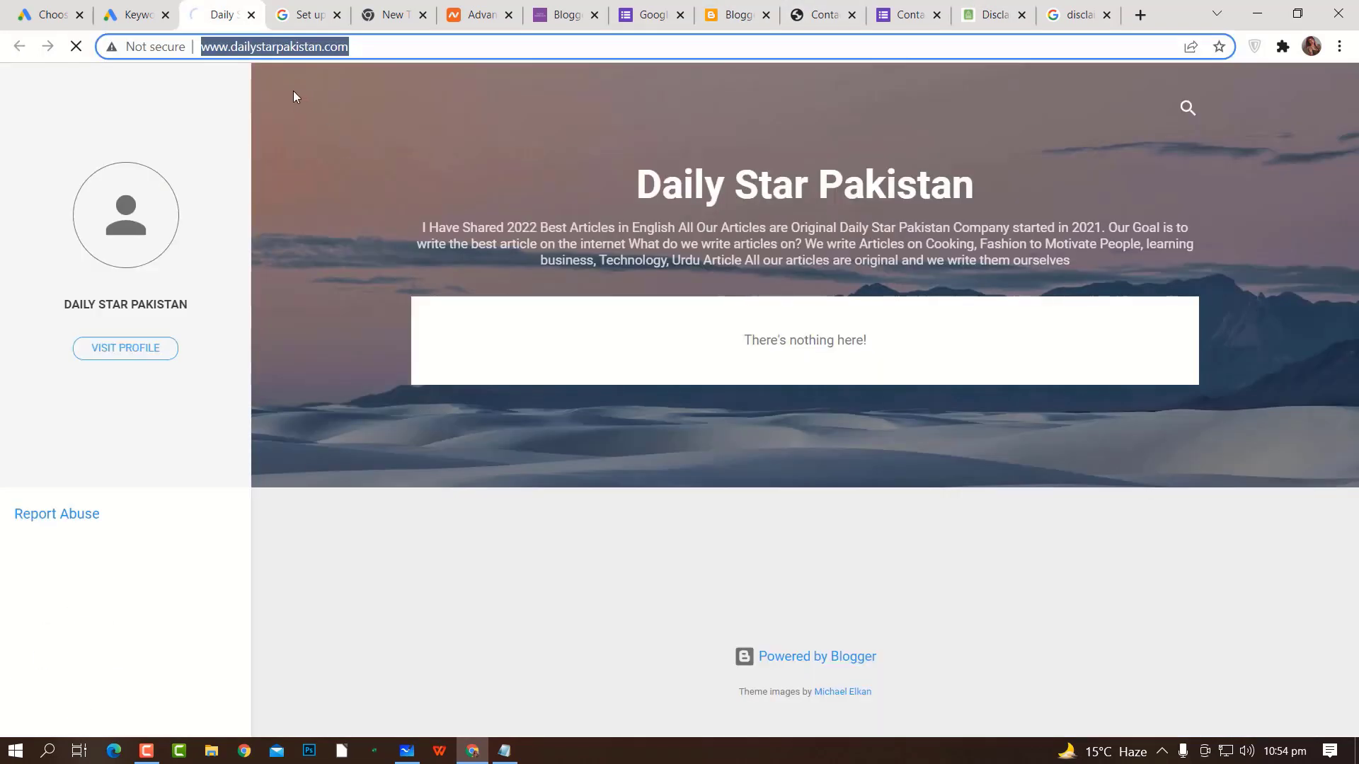
{"action": "right_click", "coordinate": [277, 45]}
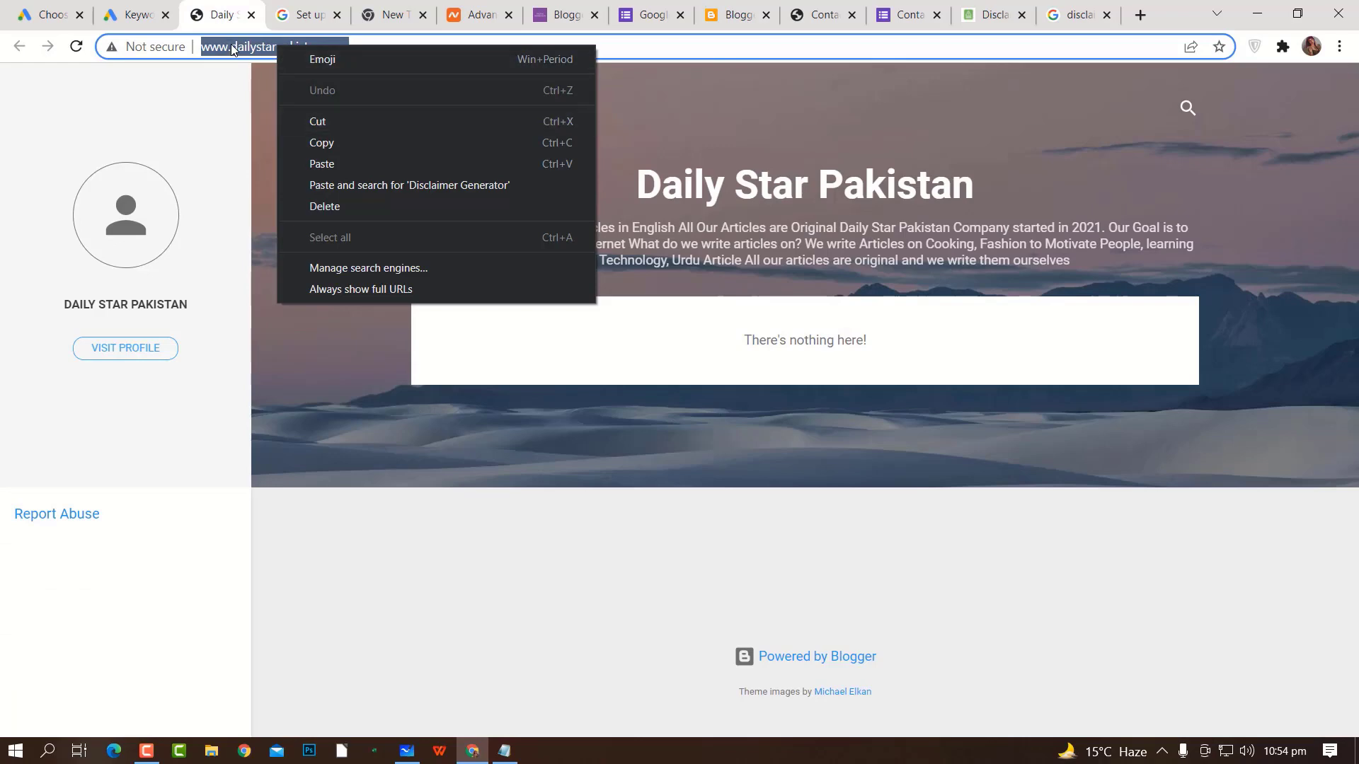
{"action": "left_click", "coordinate": [327, 142]}
{"action": "left_click", "coordinate": [987, 11]}
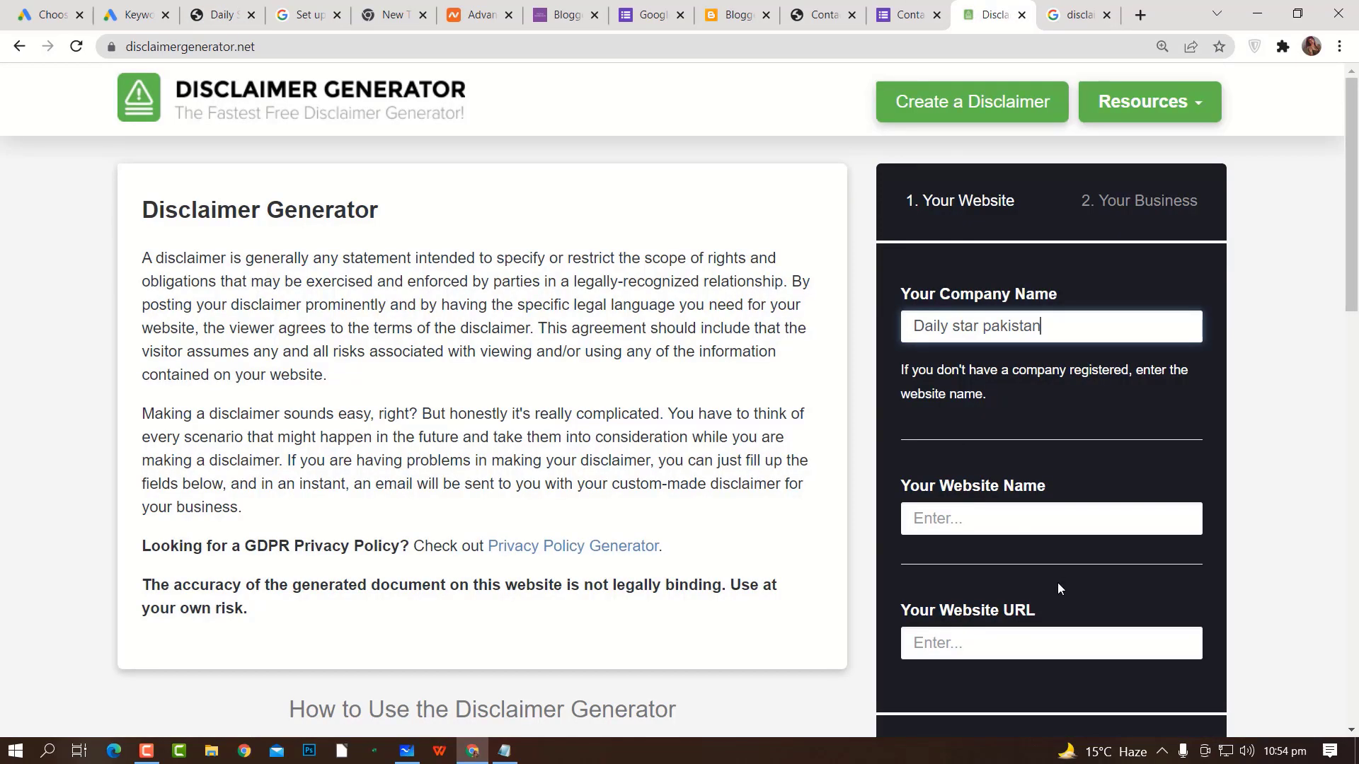
{"action": "left_click", "coordinate": [977, 530]}
{"action": "right_click", "coordinate": [977, 529]}
{"action": "left_click", "coordinate": [970, 642]}
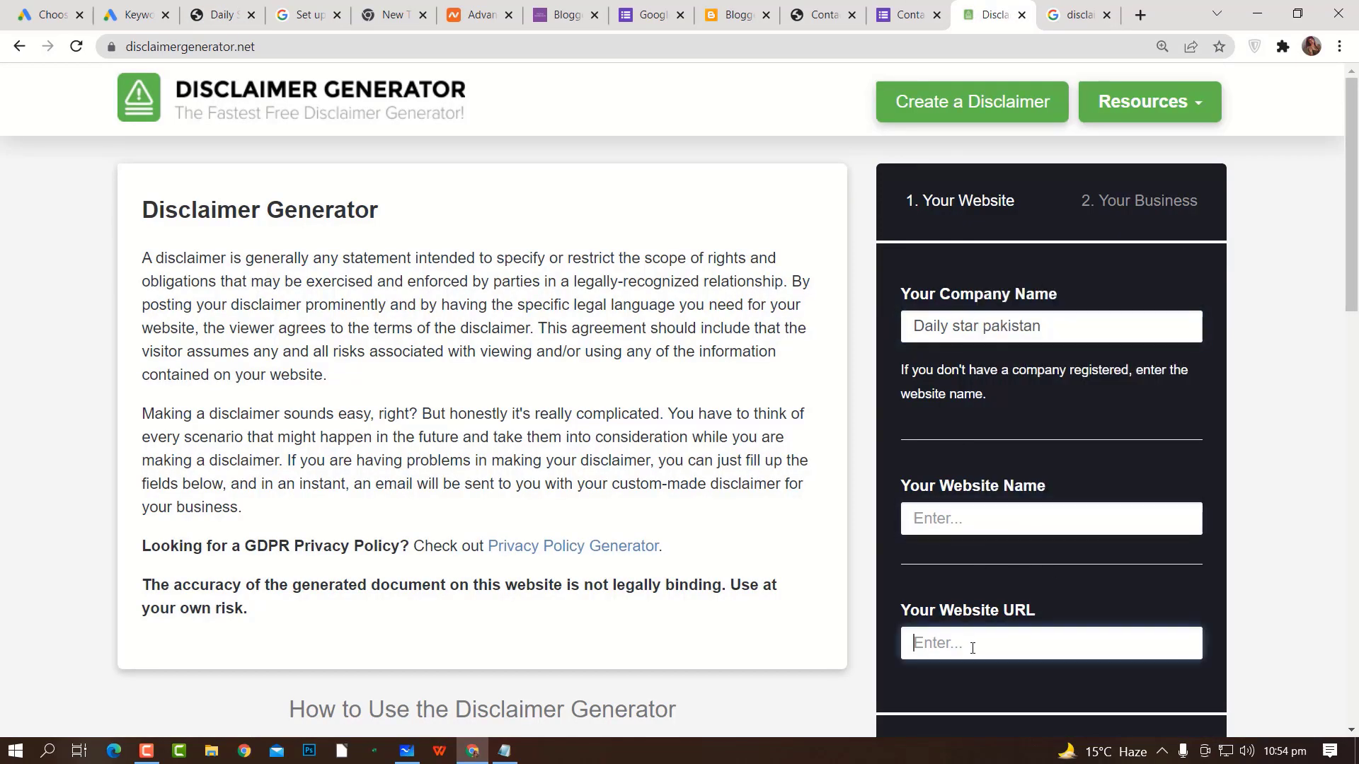
{"action": "right_click", "coordinate": [972, 644]}
{"action": "left_click", "coordinate": [1009, 508]}
Copy the company name and paste it as the Website Name
{"action": "left_click", "coordinate": [938, 524]}
{"action": "right_click", "coordinate": [938, 523]}
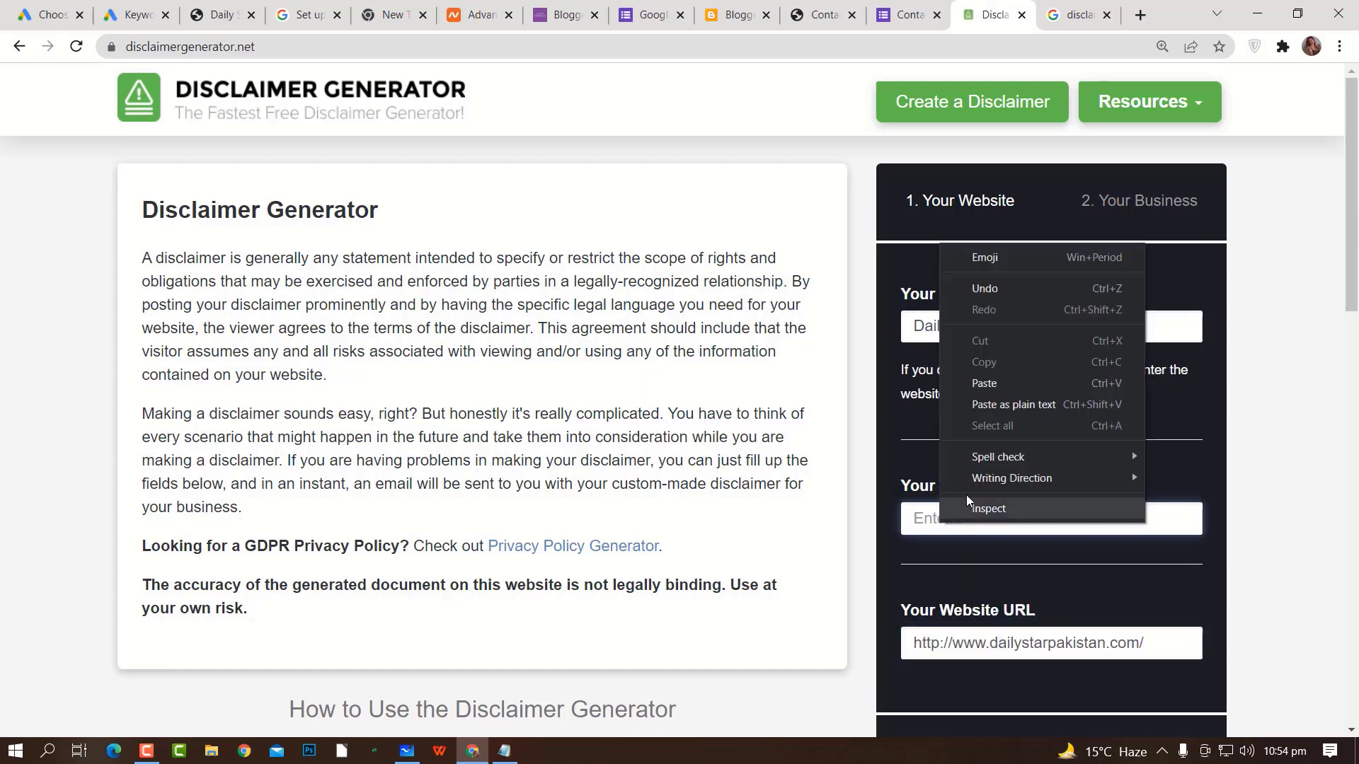
{"action": "left_click", "coordinate": [918, 527]}
{"action": "triple_click", "coordinate": [965, 326]}
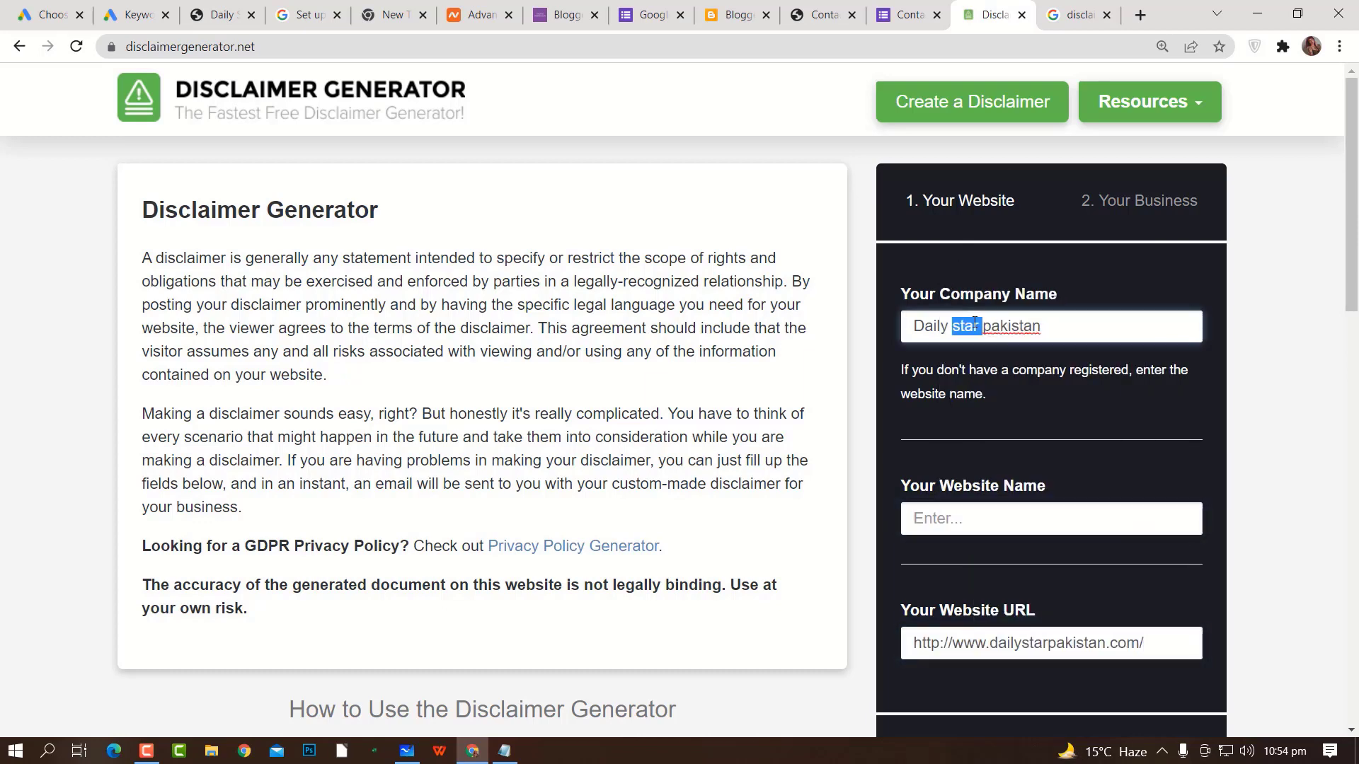
{"action": "right_click", "coordinate": [974, 322]}
{"action": "left_click", "coordinate": [1017, 387]}
{"action": "left_click", "coordinate": [958, 508]}
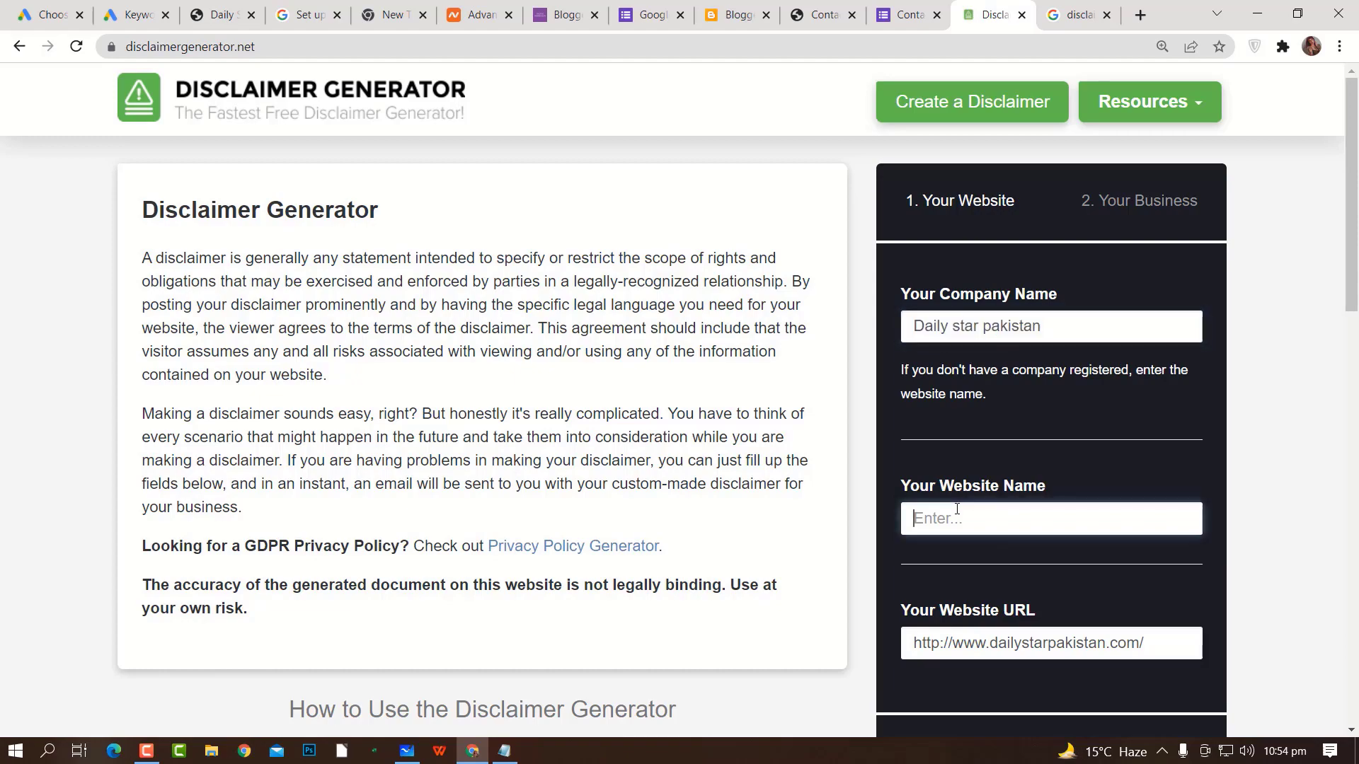
{"action": "right_click", "coordinate": [958, 512]}
{"action": "left_click", "coordinate": [1016, 345]}
Continue to the Your Business step and browse the Country list
{"action": "scroll", "coordinate": [1114, 446], "scroll_direction": "down", "scroll_amount": 5}
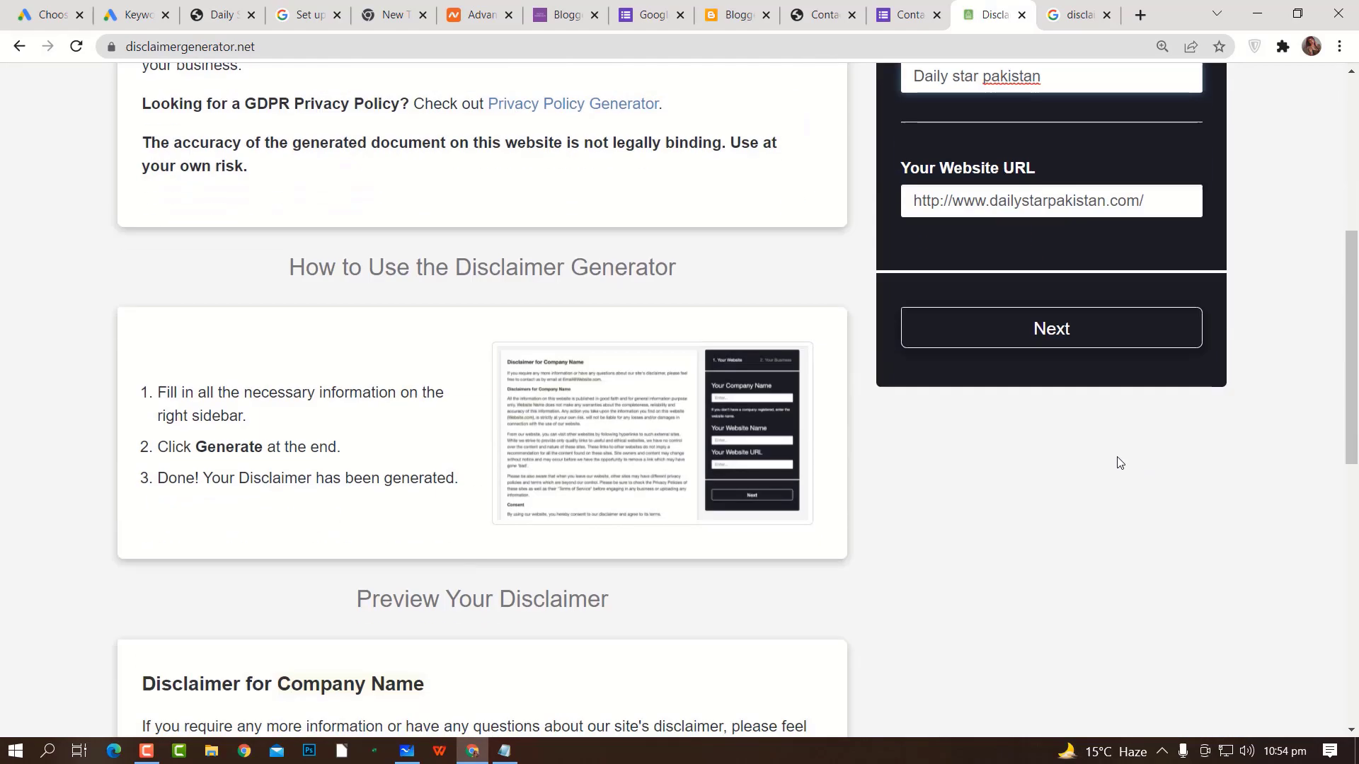
{"action": "left_click", "coordinate": [1047, 331]}
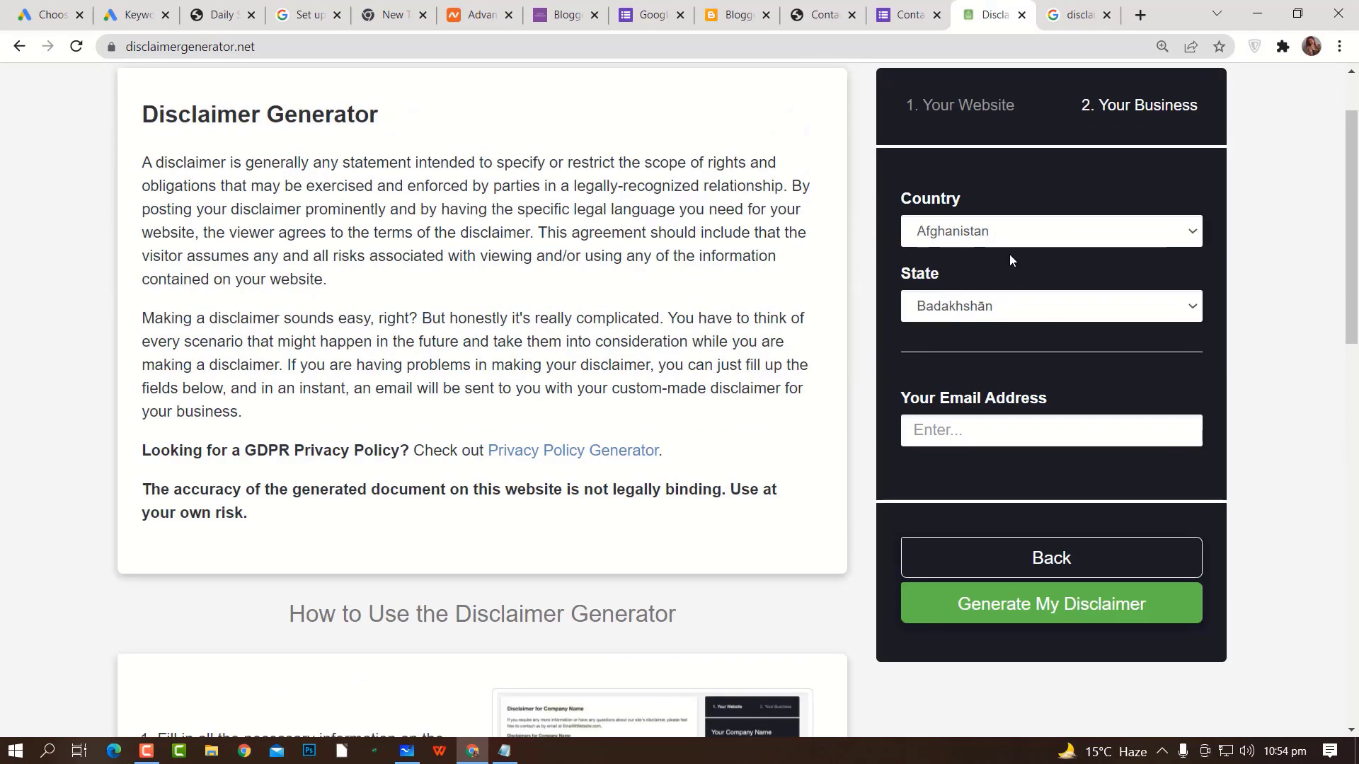
{"action": "left_click", "coordinate": [1010, 240]}
{"action": "scroll", "coordinate": [1013, 352], "scroll_direction": "down", "scroll_amount": 20}
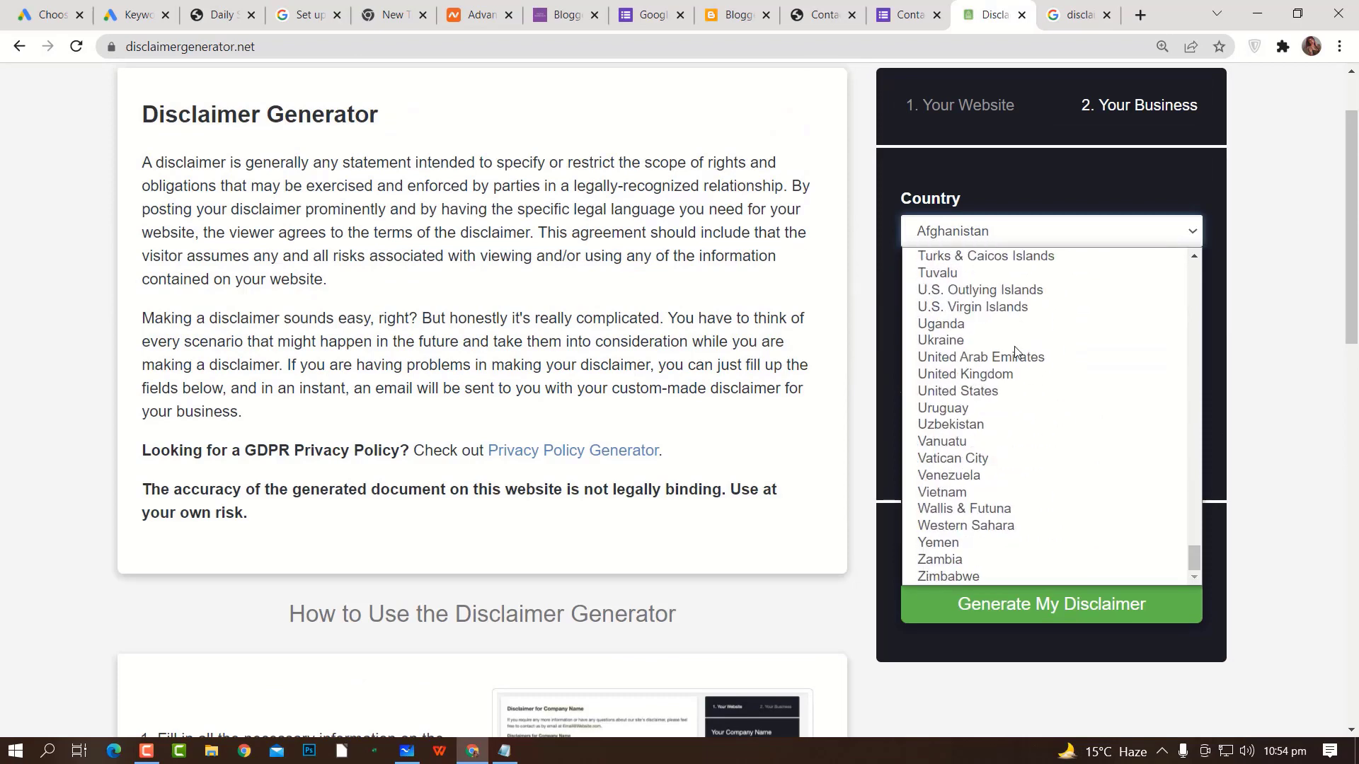
{"action": "scroll", "coordinate": [1018, 368], "scroll_direction": "up", "scroll_amount": 20}
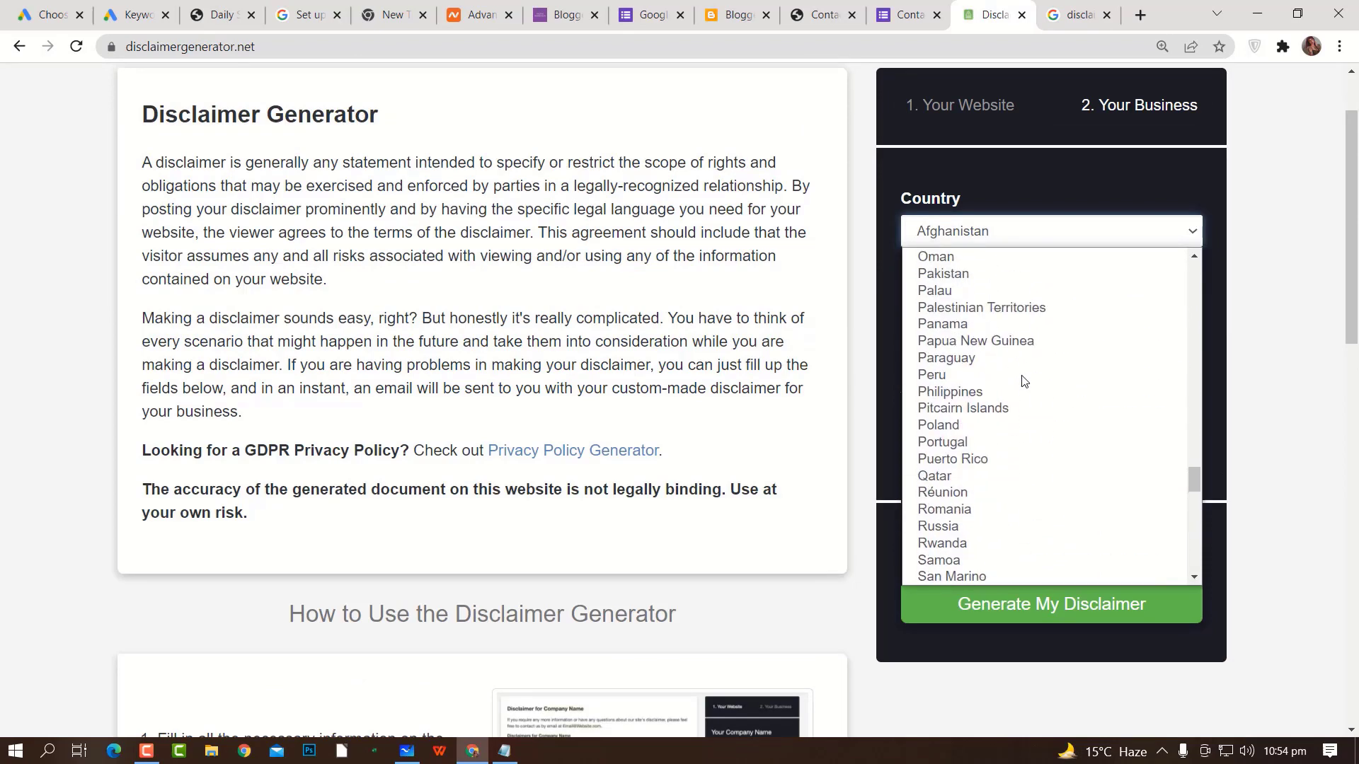
Choose Pakistan and Punjab, enter the contact e-mail, and generate the Daily star pakistan disclaimer
{"action": "scroll", "coordinate": [1021, 381], "scroll_direction": "up", "scroll_amount": 3}
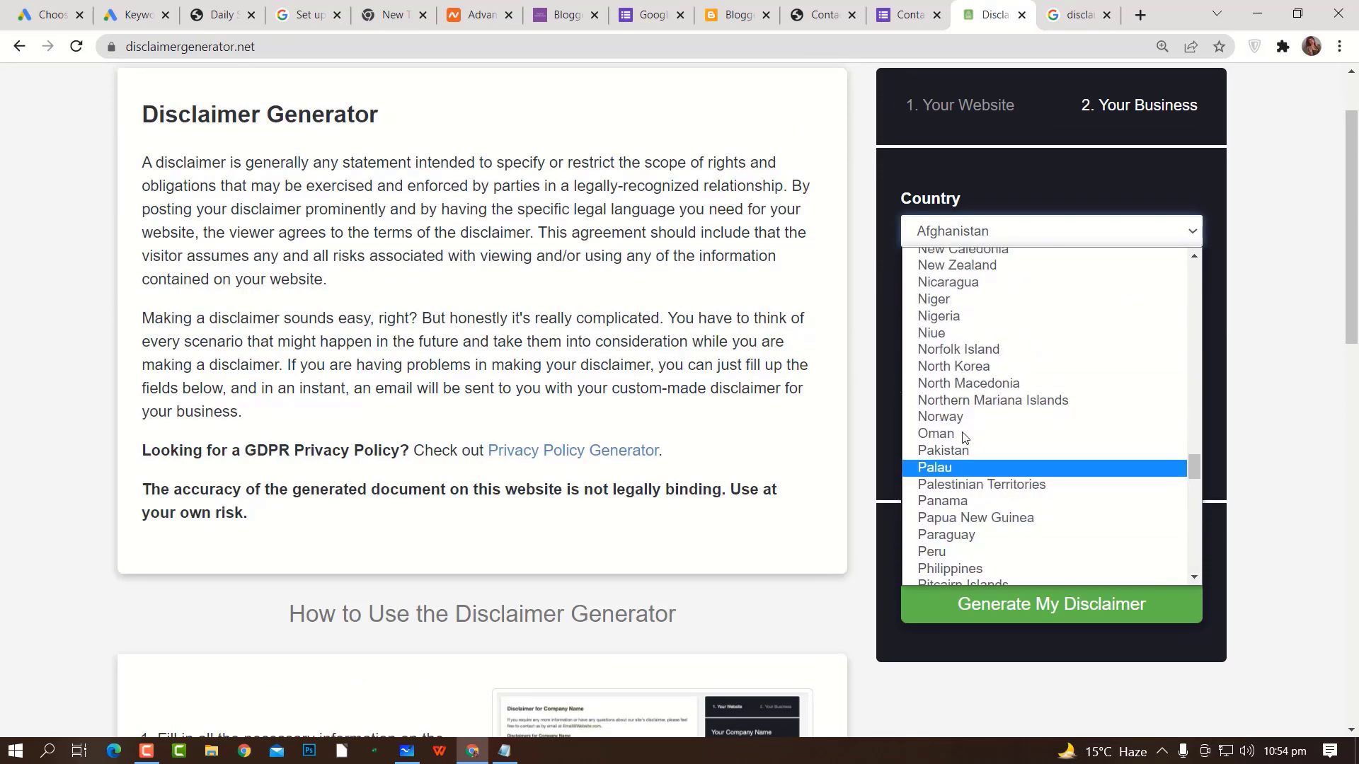
{"action": "left_click", "coordinate": [966, 450]}
{"action": "left_click", "coordinate": [1045, 311]}
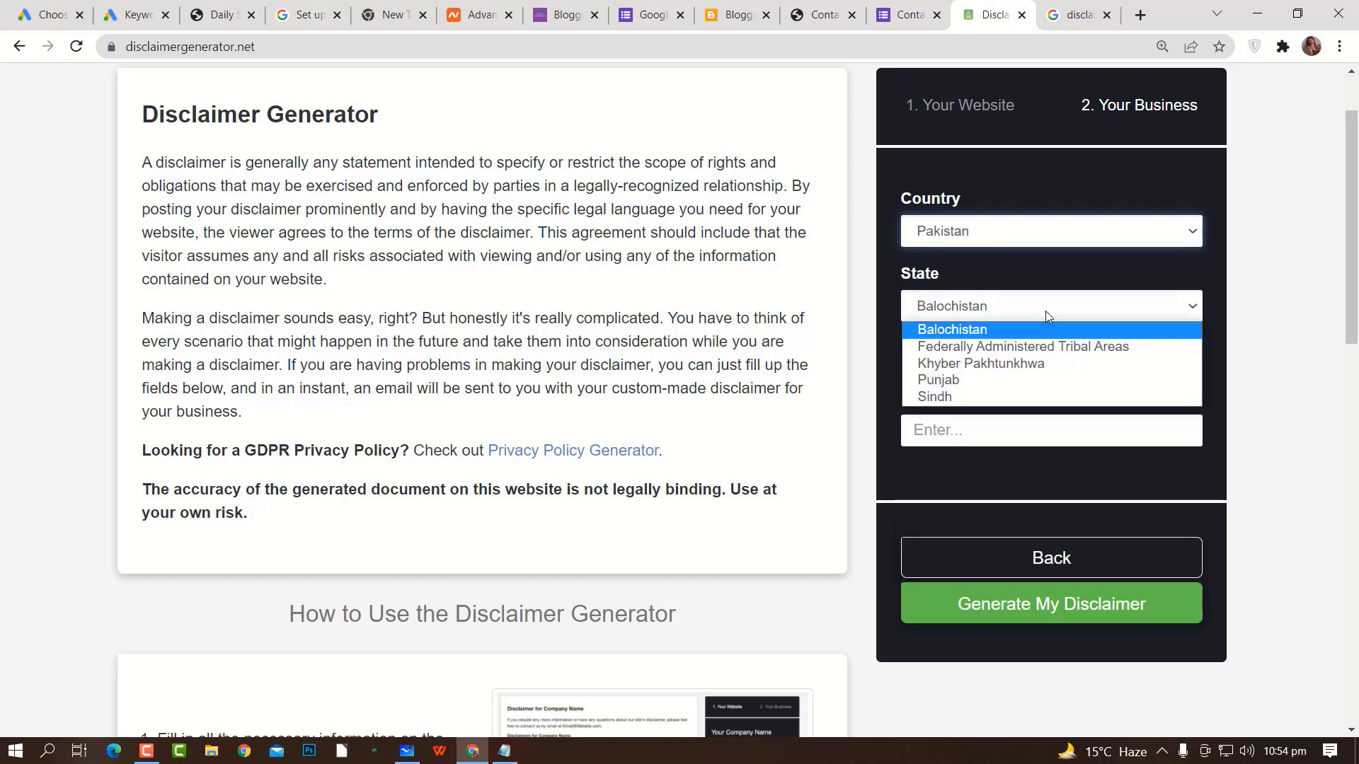
{"action": "left_click", "coordinate": [974, 382]}
{"action": "left_click", "coordinate": [992, 436]}
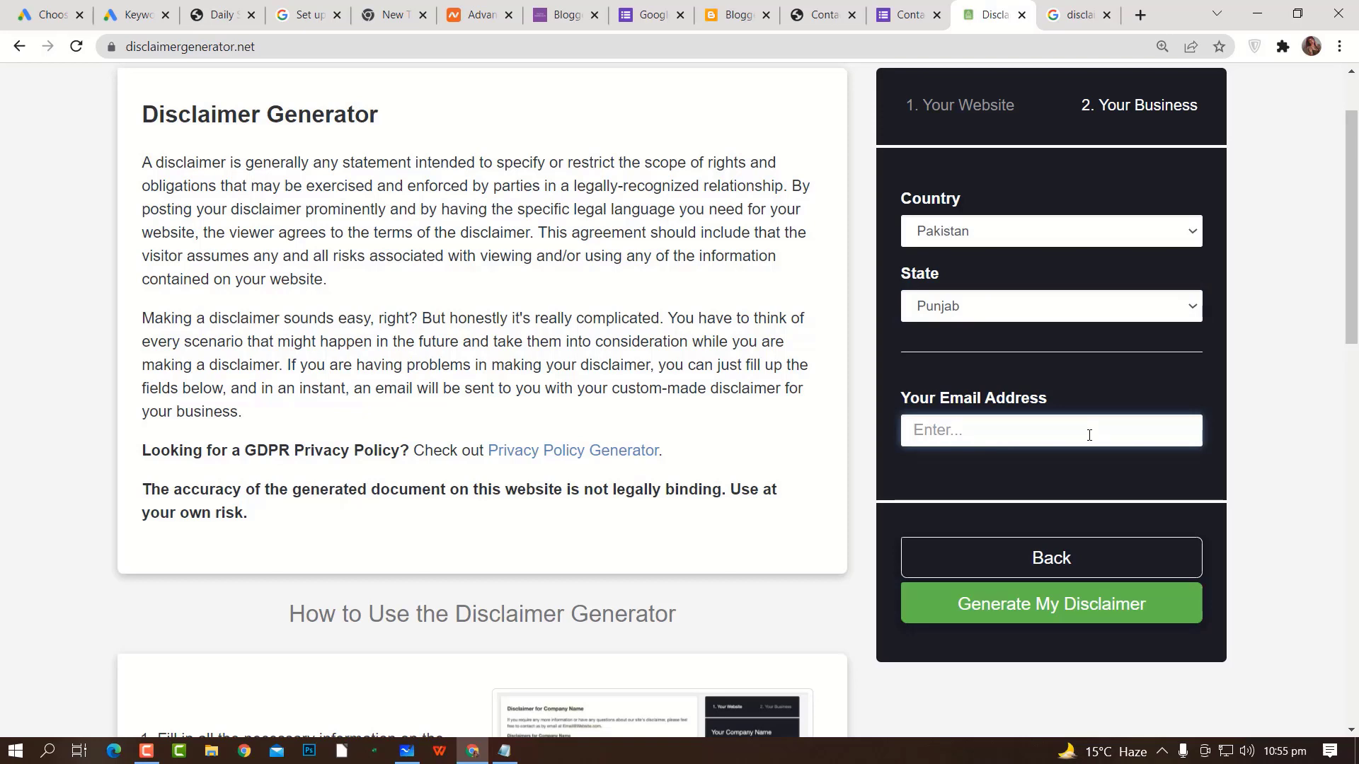
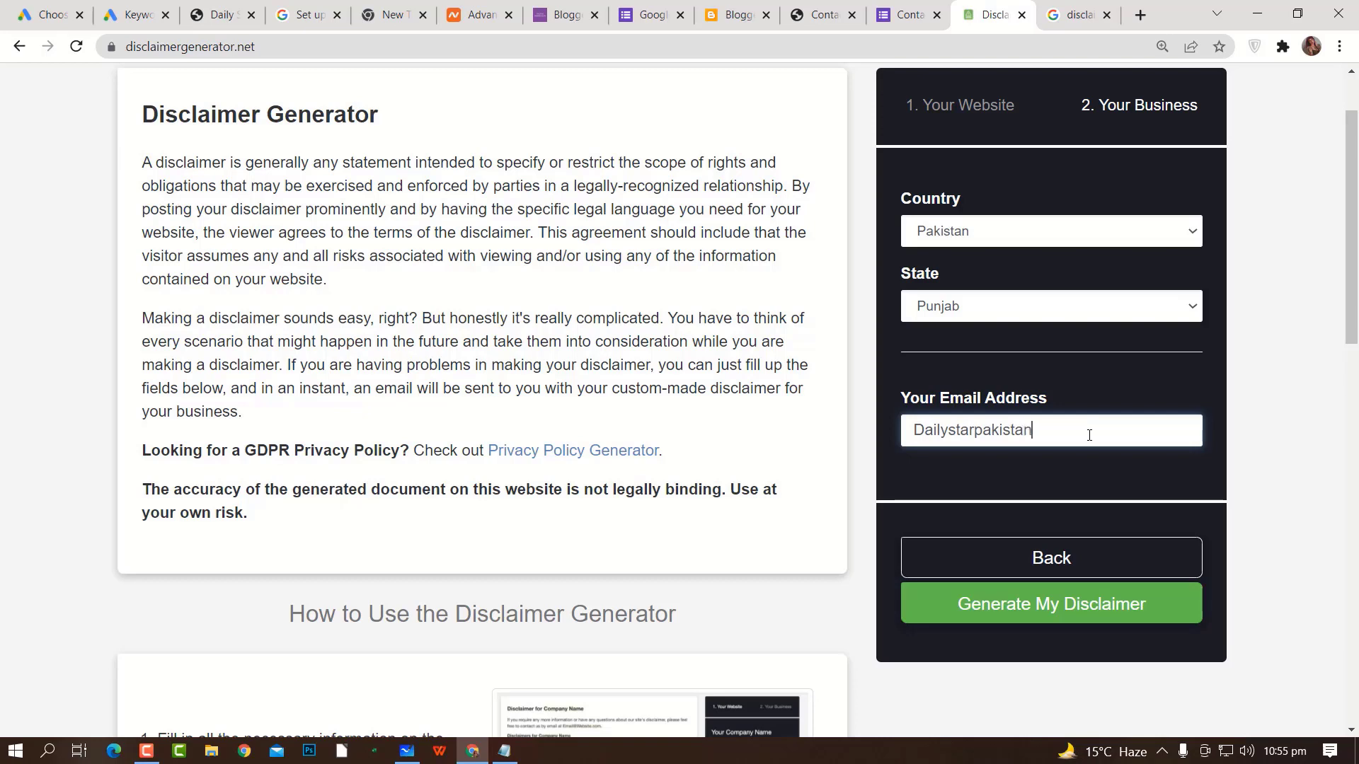
{"action": "left_click", "coordinate": [1066, 610]}
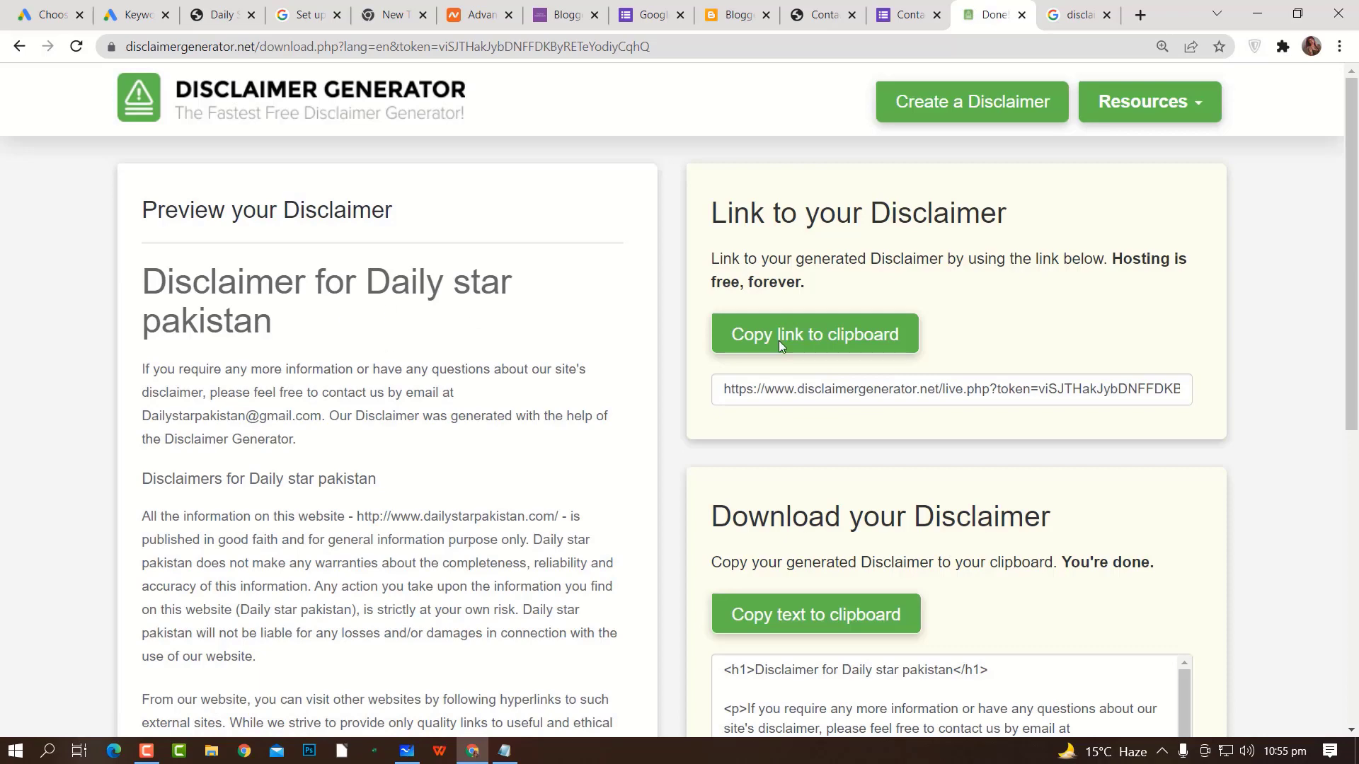
Copy the word 'Disclaimer' from the generator's result heading
{"action": "left_click_drag", "start_coordinate": [1010, 212], "coordinate": [872, 212]}
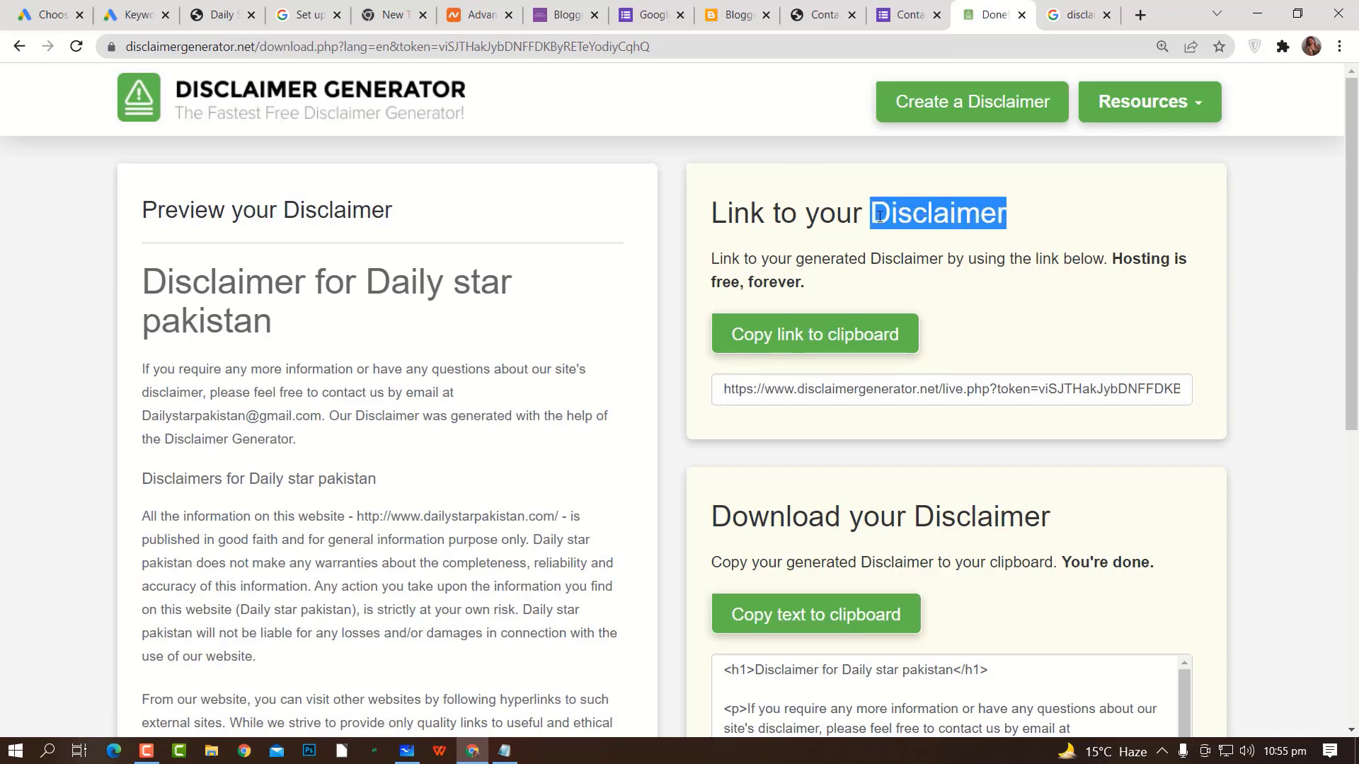
{"action": "right_click", "coordinate": [878, 217]}
{"action": "left_click", "coordinate": [926, 227]}
{"action": "left_click", "coordinate": [969, 216]}
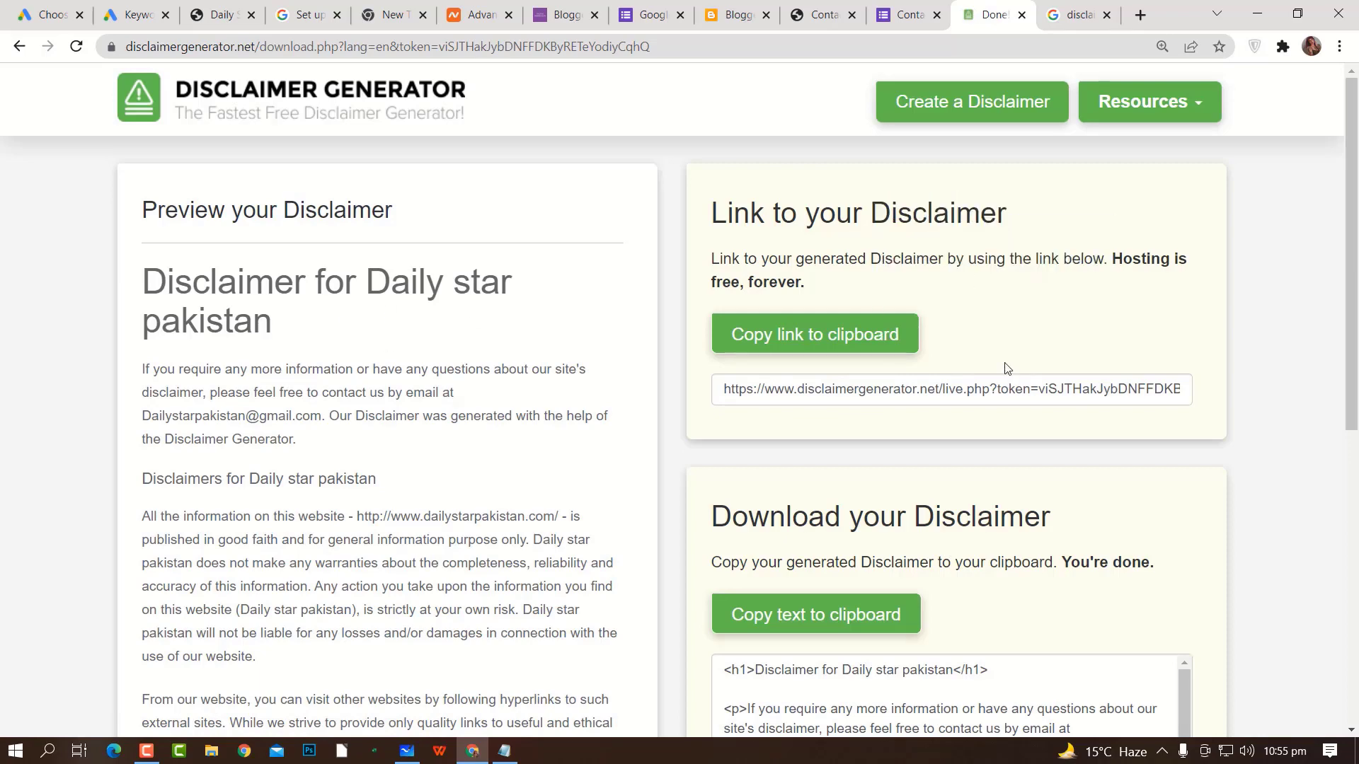
Return to the Blogger Pages list, which still holds only Contact US
{"action": "scroll", "coordinate": [1007, 368], "scroll_direction": "down", "scroll_amount": 5}
{"action": "scroll", "coordinate": [1007, 368], "scroll_direction": "up", "scroll_amount": 5}
{"action": "scroll", "coordinate": [796, 388], "scroll_direction": "down", "scroll_amount": 5}
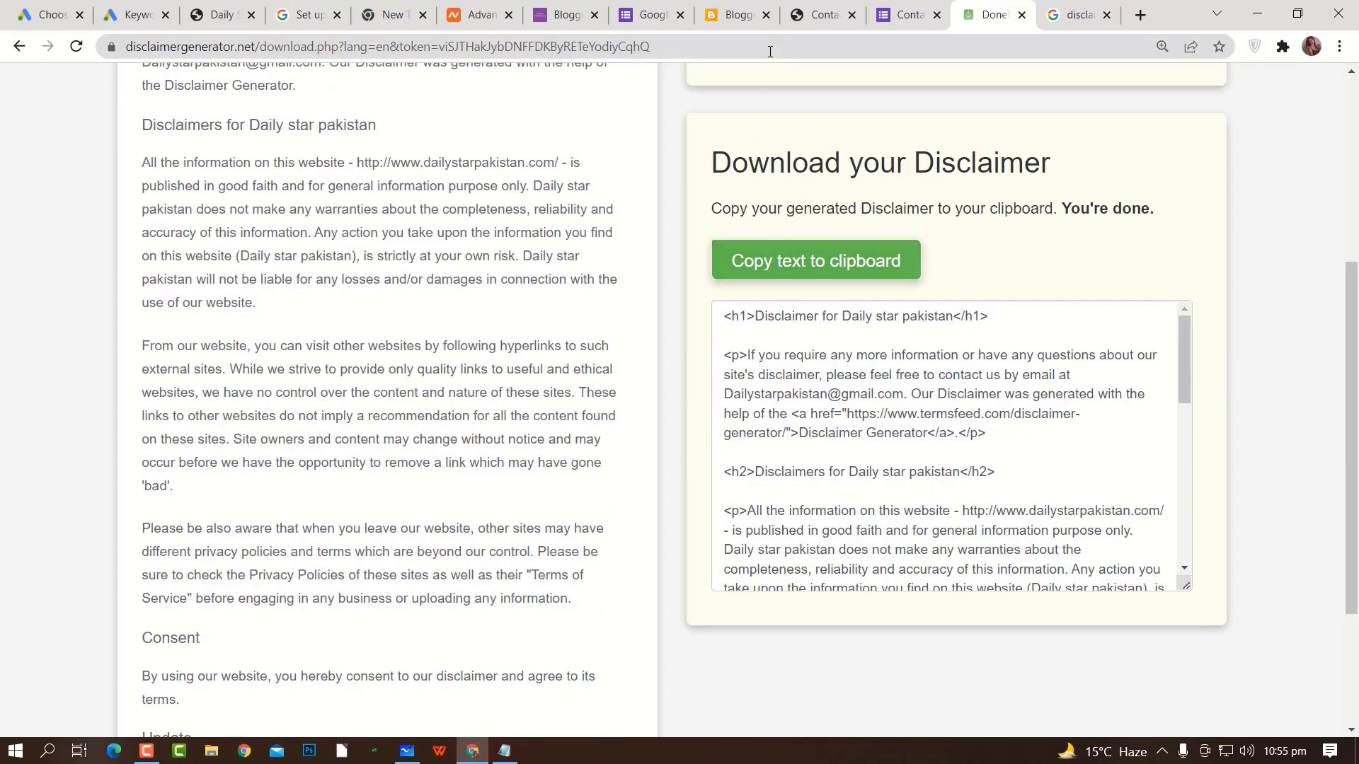
{"action": "left_click_drag", "start_coordinate": [735, 17], "coordinate": [896, 29]}
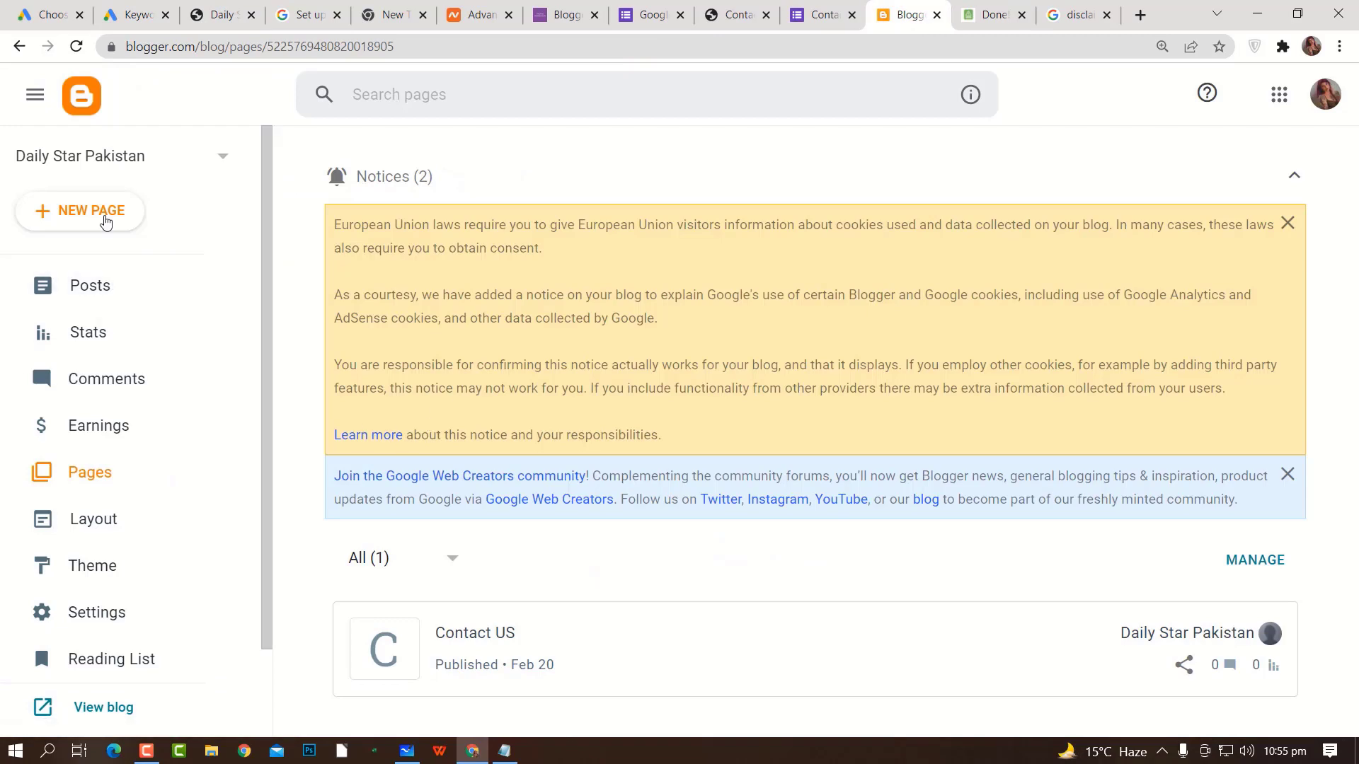
Create a new Blogger page titled 'Disclaimer' and switch it to HTML view
{"action": "left_click", "coordinate": [106, 222]}
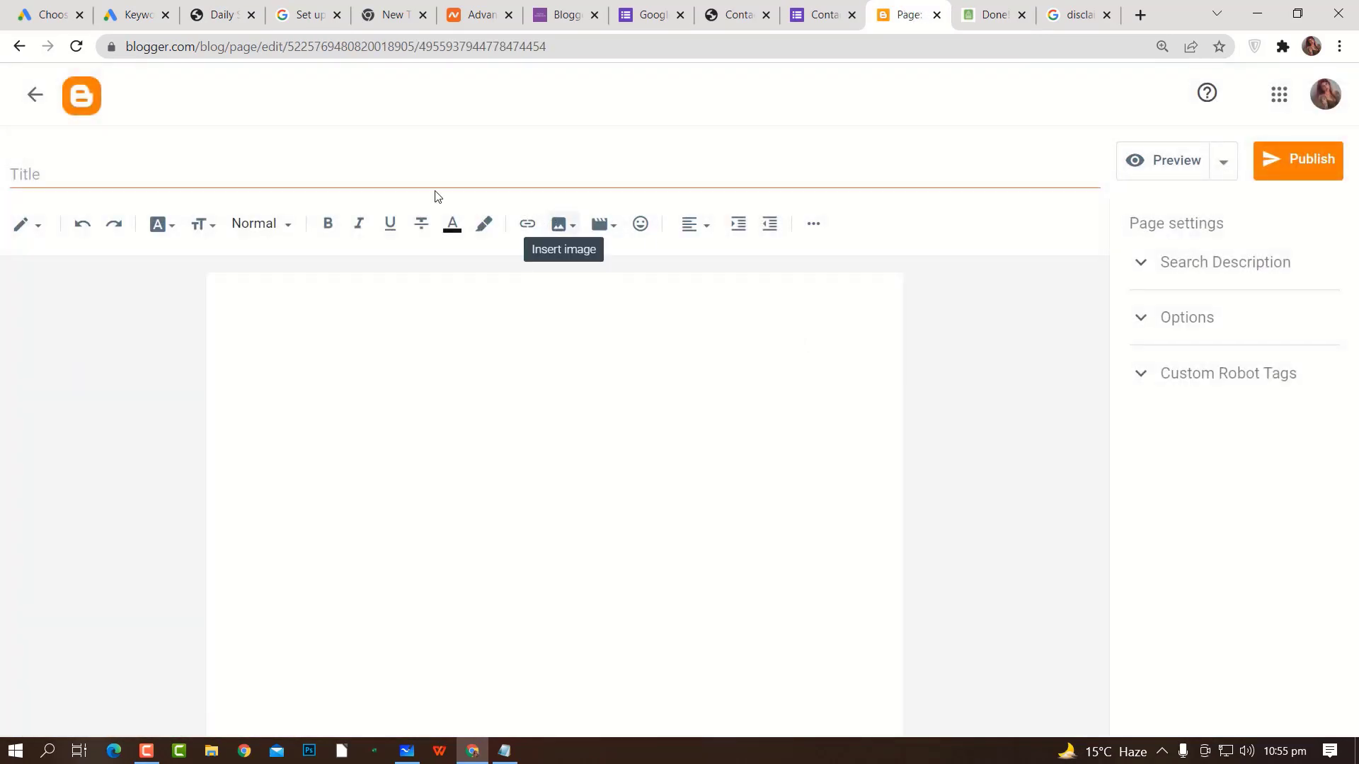
{"action": "right_click", "coordinate": [394, 182]}
{"action": "left_click", "coordinate": [447, 317]}
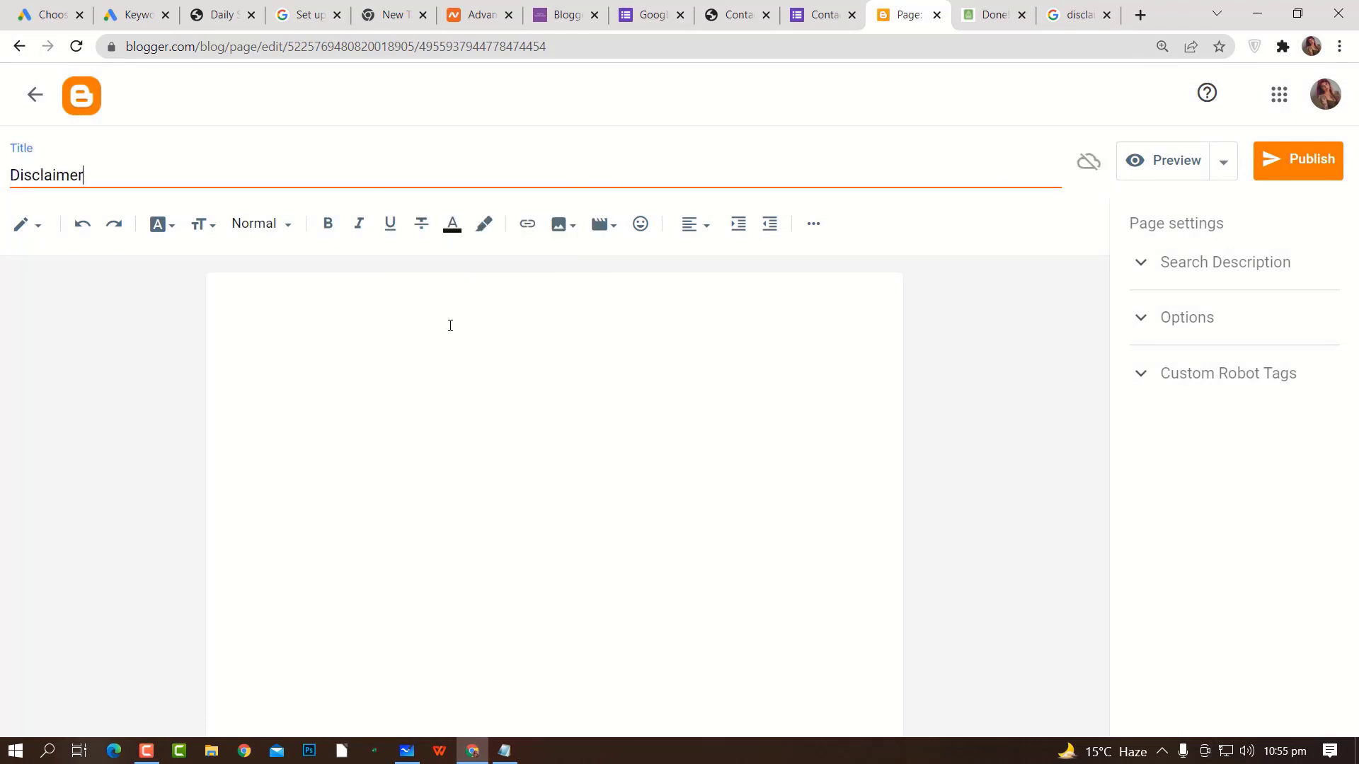
{"action": "left_click", "coordinate": [39, 230]}
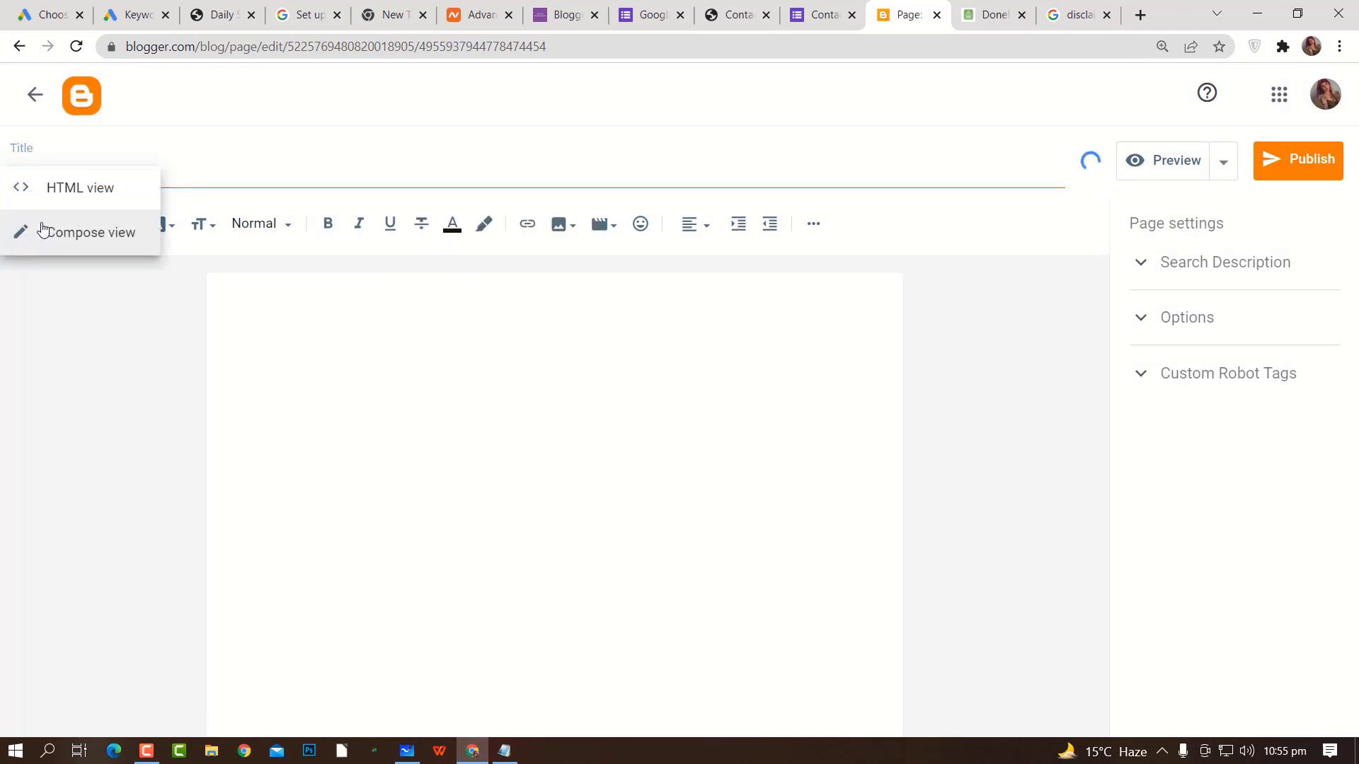
{"action": "left_click", "coordinate": [72, 199]}
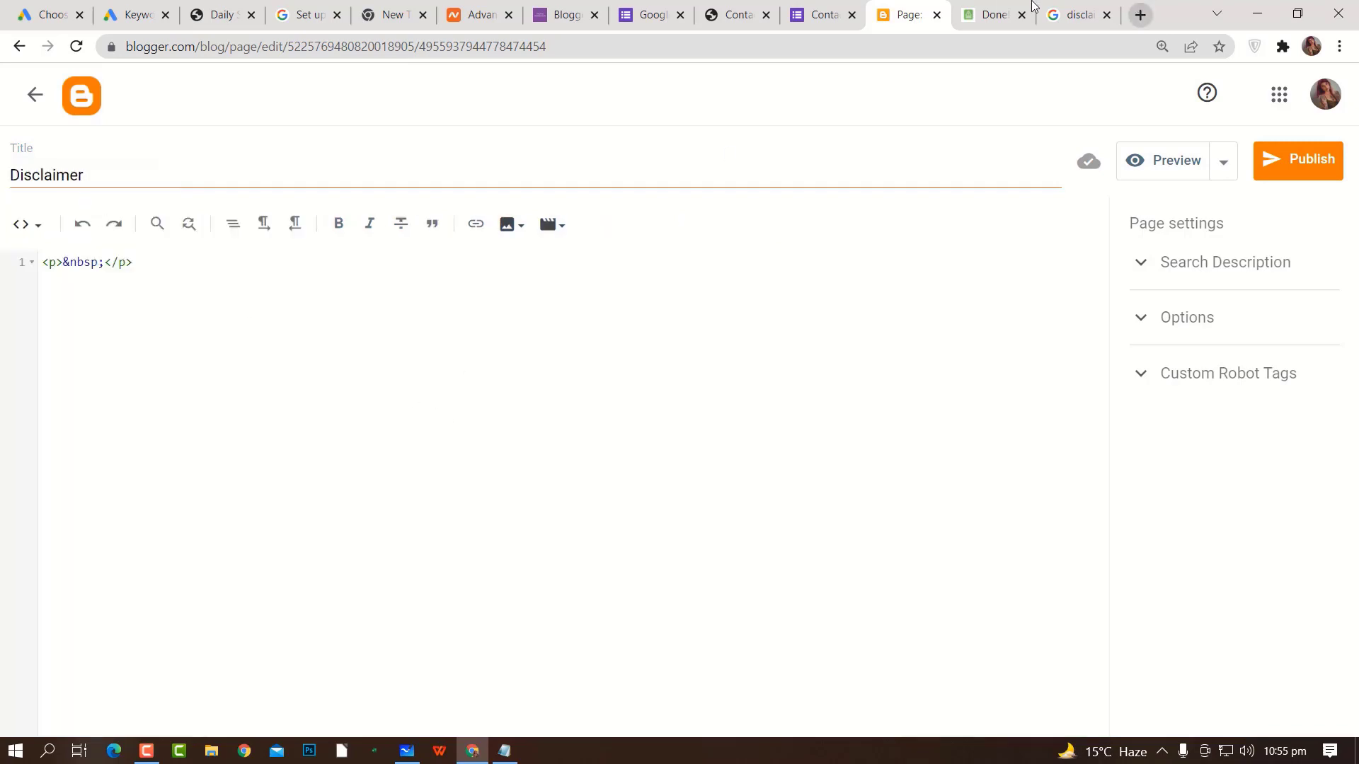
Copy the generated disclaimer HTML and paste it into the page's HTML editor
{"action": "left_click", "coordinate": [994, 15]}
{"action": "left_click", "coordinate": [842, 280]}
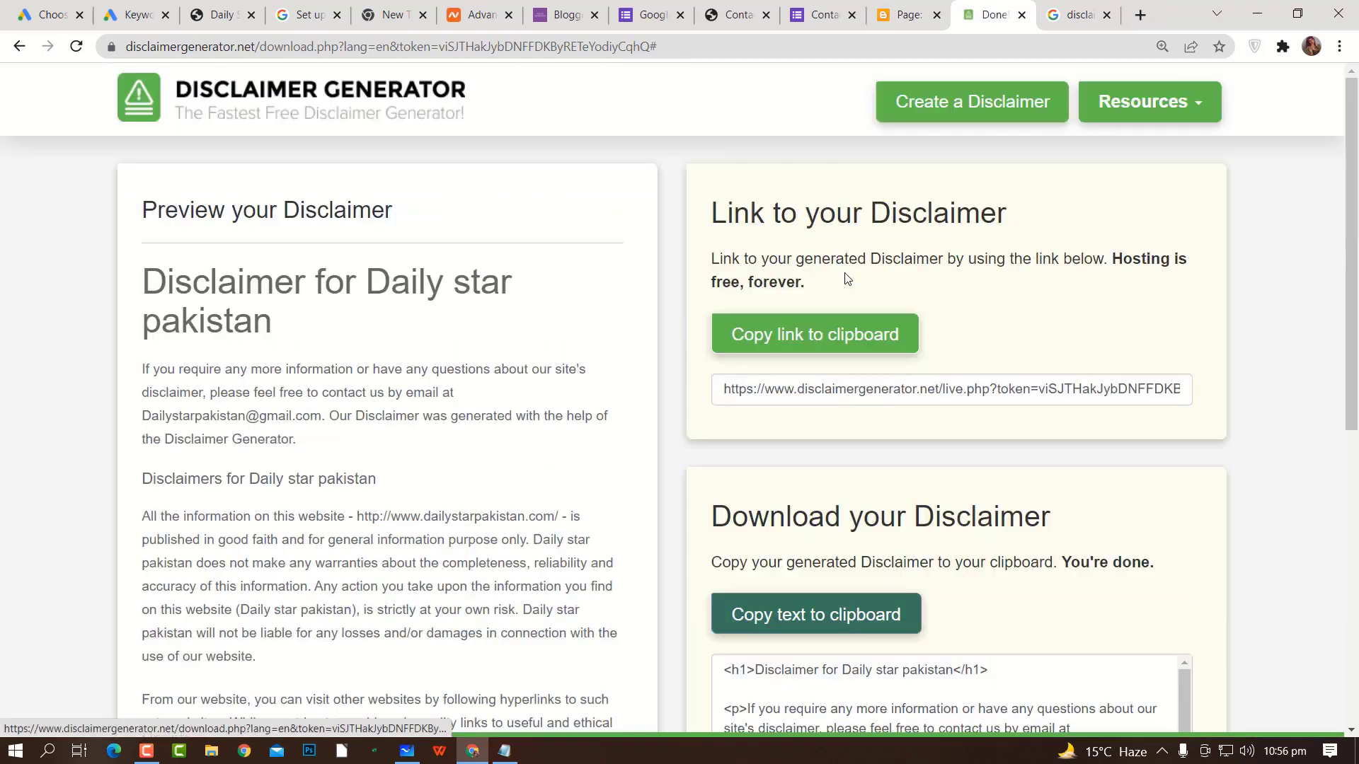
{"action": "scroll", "coordinate": [838, 354], "scroll_direction": "down", "scroll_amount": 3}
{"action": "left_click", "coordinate": [837, 440]}
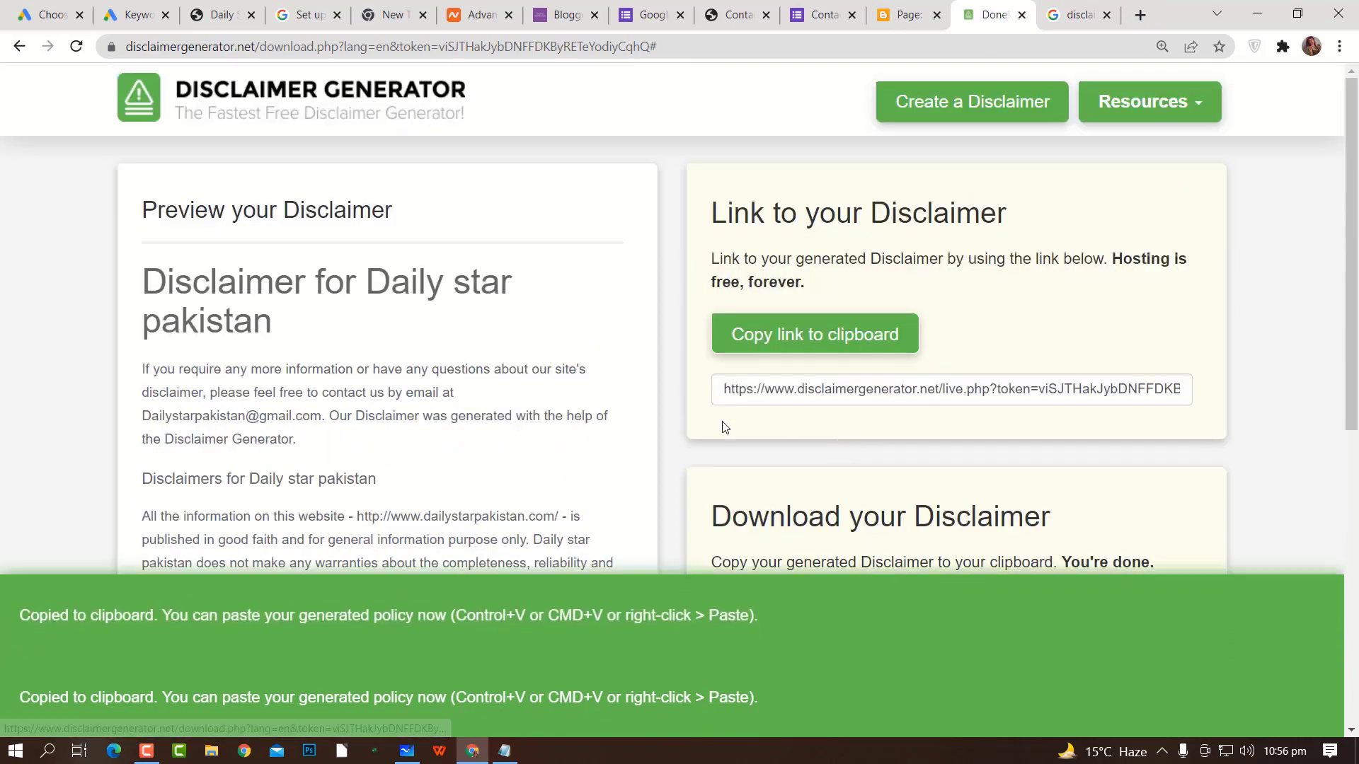
{"action": "left_click_drag", "start_coordinate": [147, 278], "coordinate": [449, 595]}
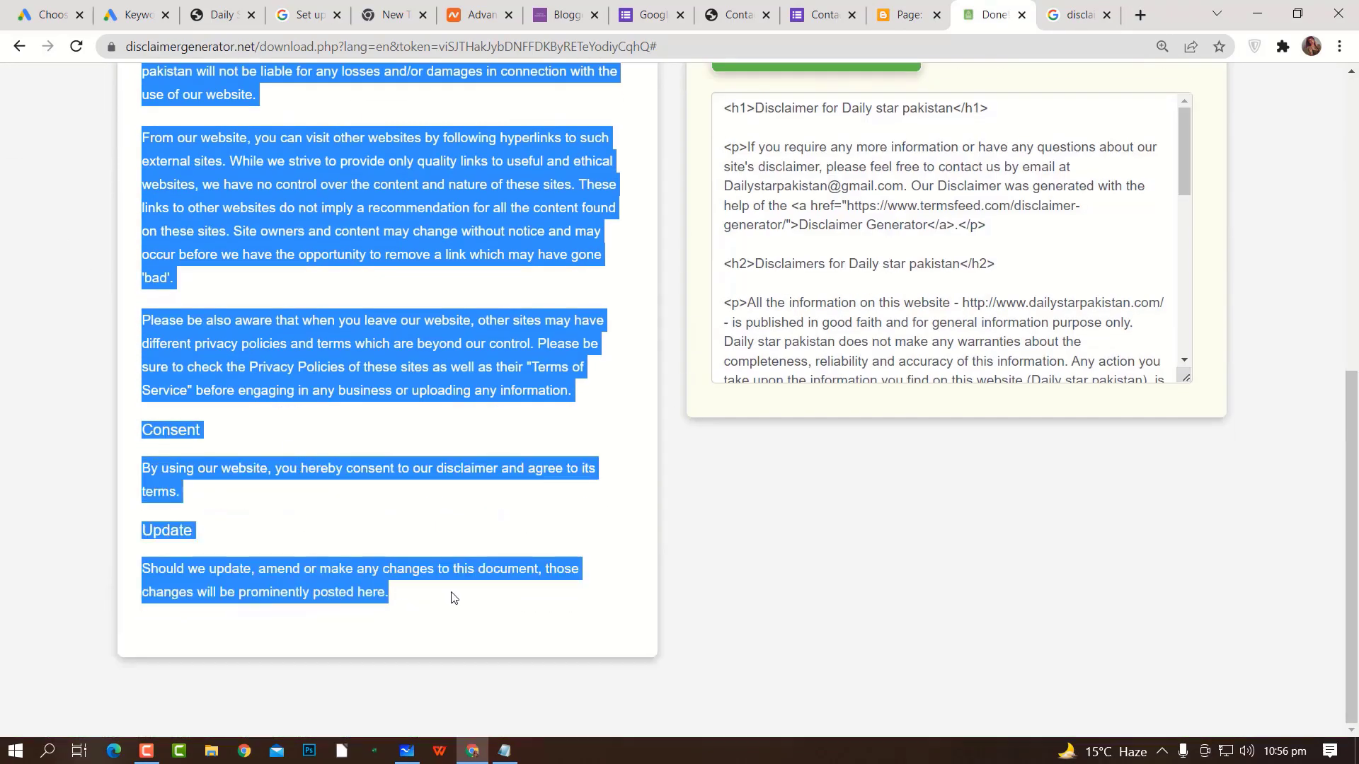
{"action": "left_click", "coordinate": [845, 547]}
{"action": "scroll", "coordinate": [887, 236], "scroll_direction": "up", "scroll_amount": 2}
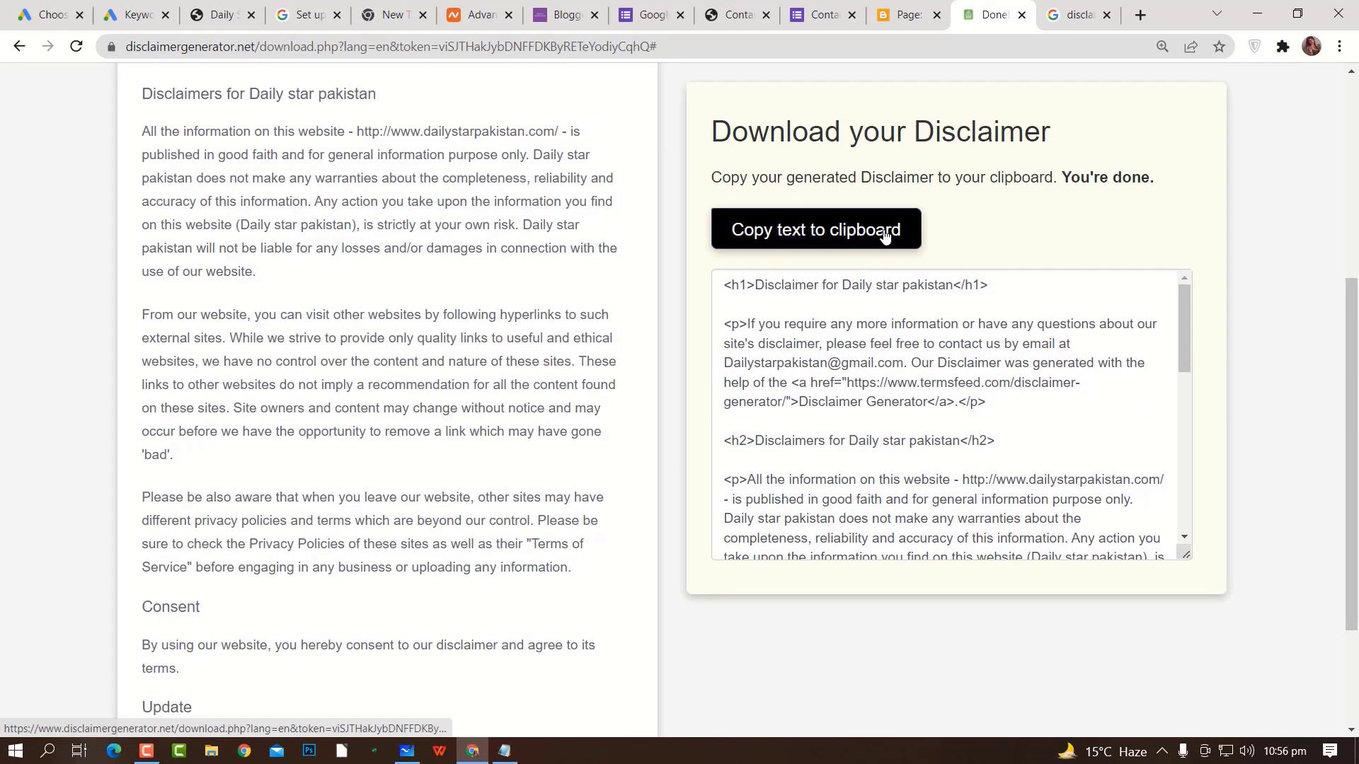
{"action": "left_click", "coordinate": [885, 234]}
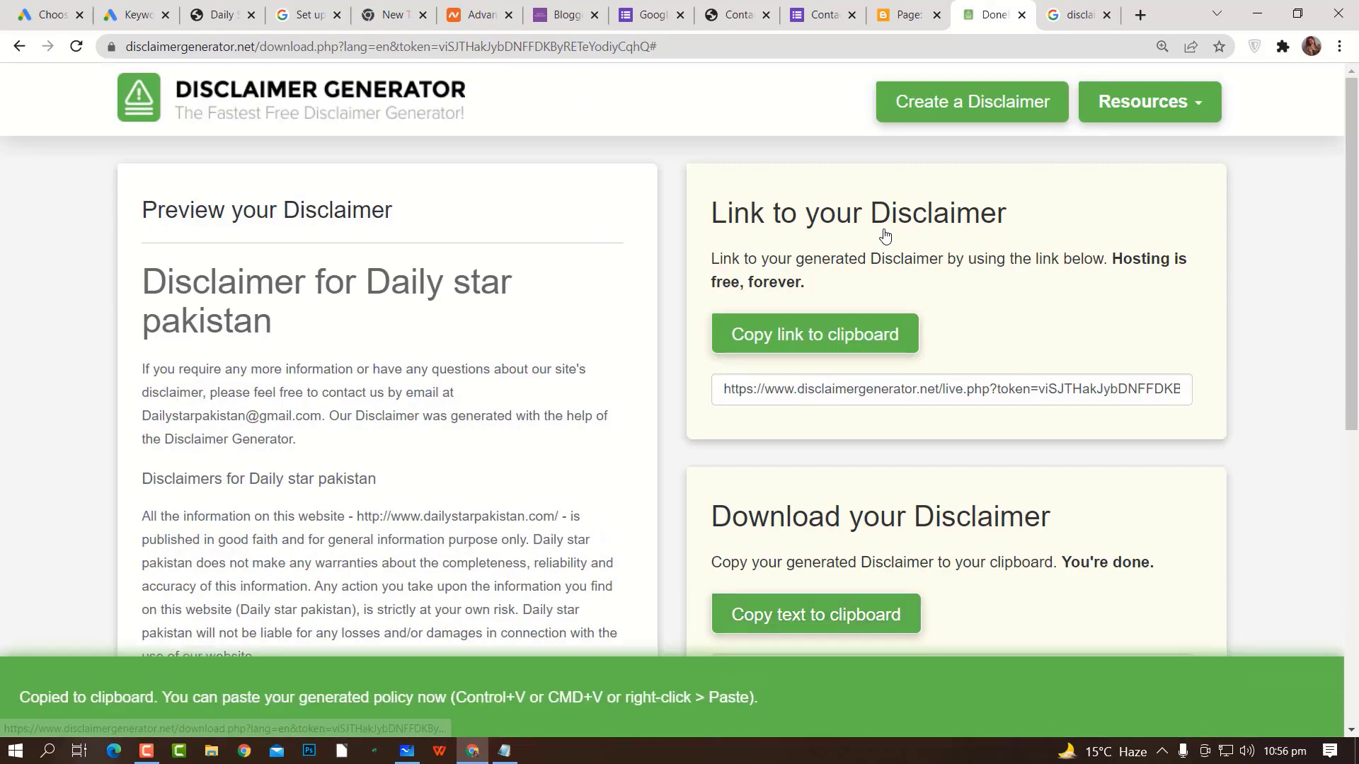
{"action": "left_click", "coordinate": [901, 14]}
{"action": "right_click", "coordinate": [190, 267]}
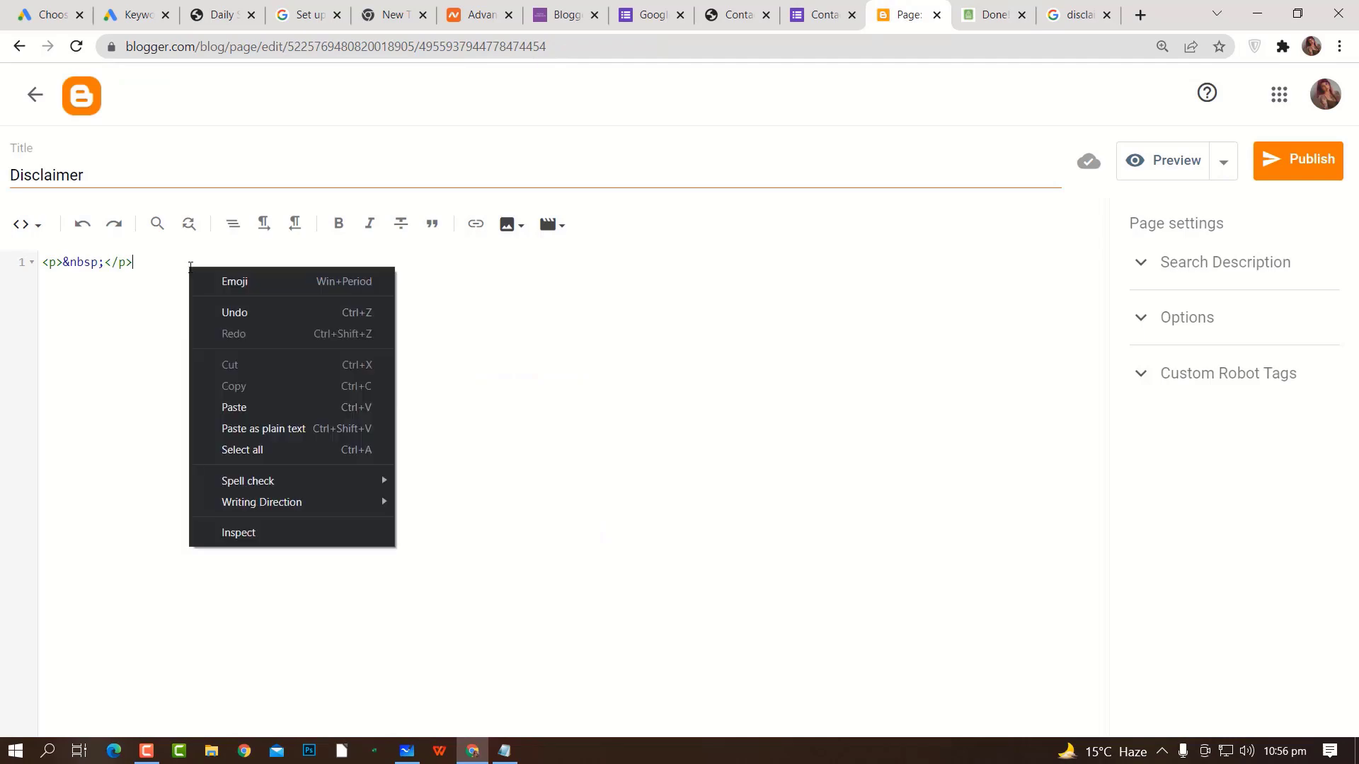
{"action": "left_click", "coordinate": [234, 407]}
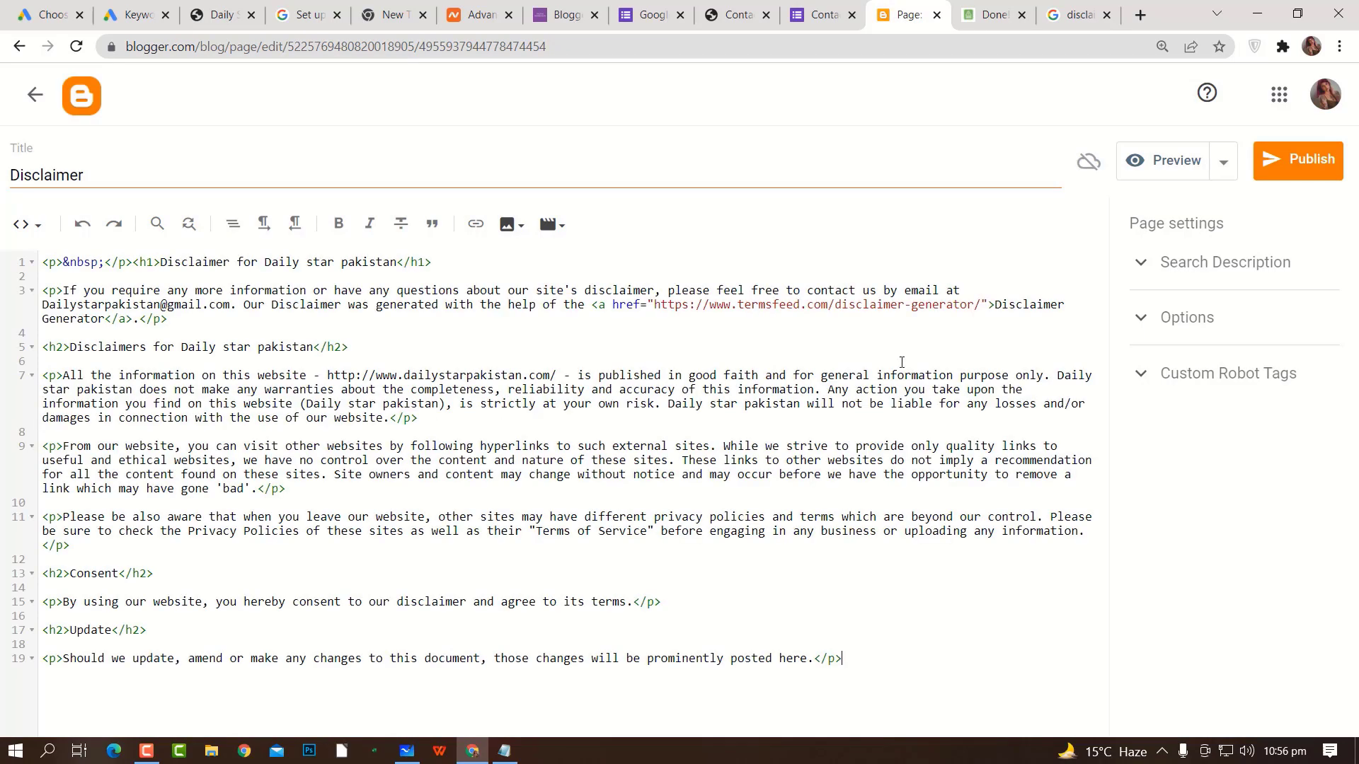
Publish the Disclaimer page and copy the generator's disclaimer HTML once more
{"action": "left_click", "coordinate": [1287, 168]}
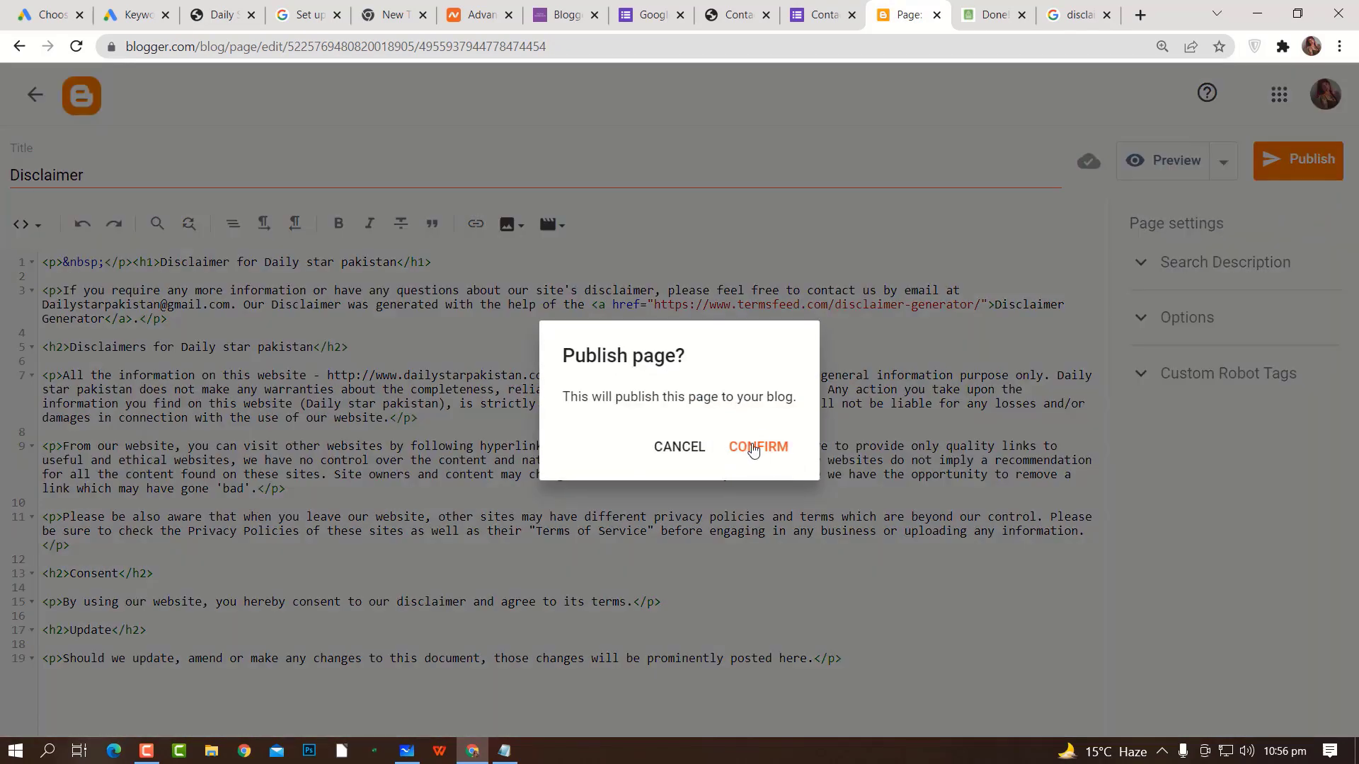
{"action": "left_click", "coordinate": [752, 447]}
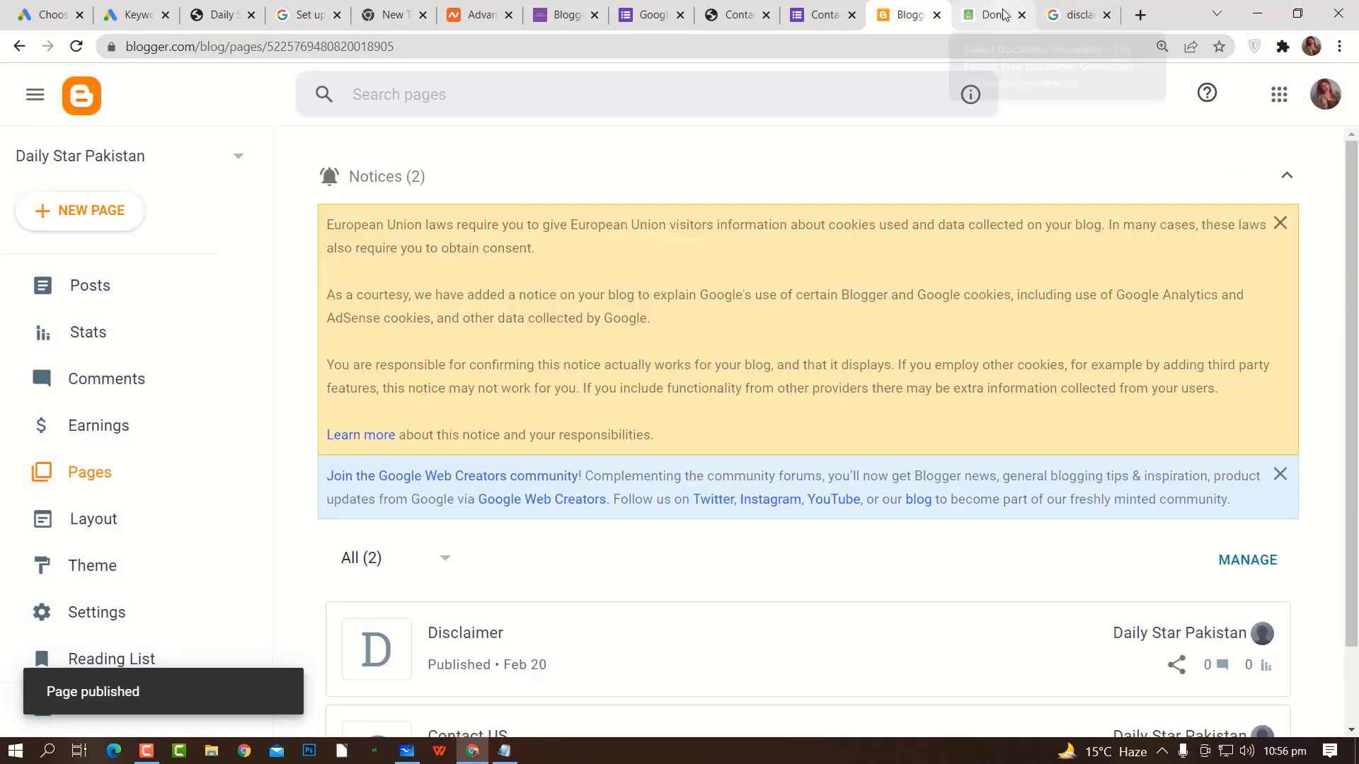
{"action": "left_click", "coordinate": [1003, 14]}
{"action": "scroll", "coordinate": [884, 574], "scroll_direction": "down", "scroll_amount": 3}
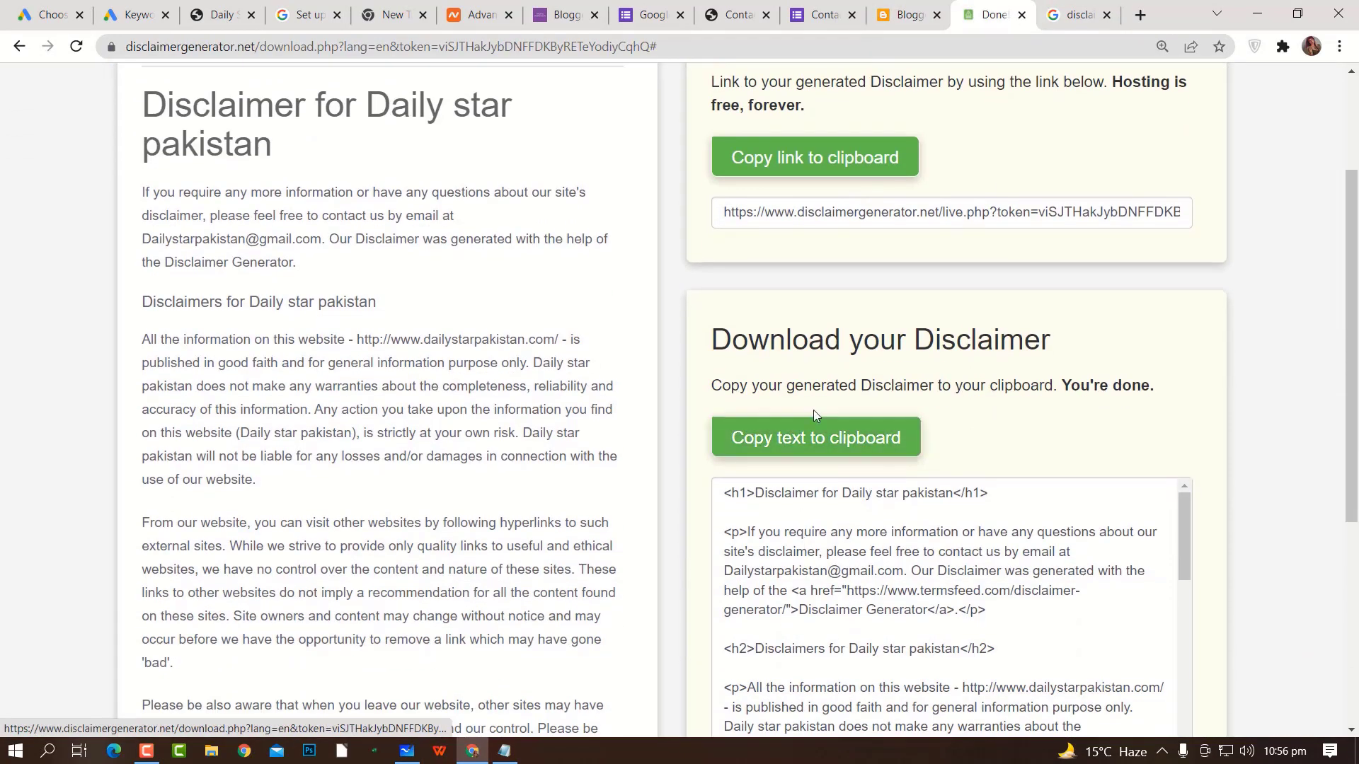
{"action": "left_click", "coordinate": [821, 438]}
{"action": "scroll", "coordinate": [837, 536], "scroll_direction": "down", "scroll_amount": 6}
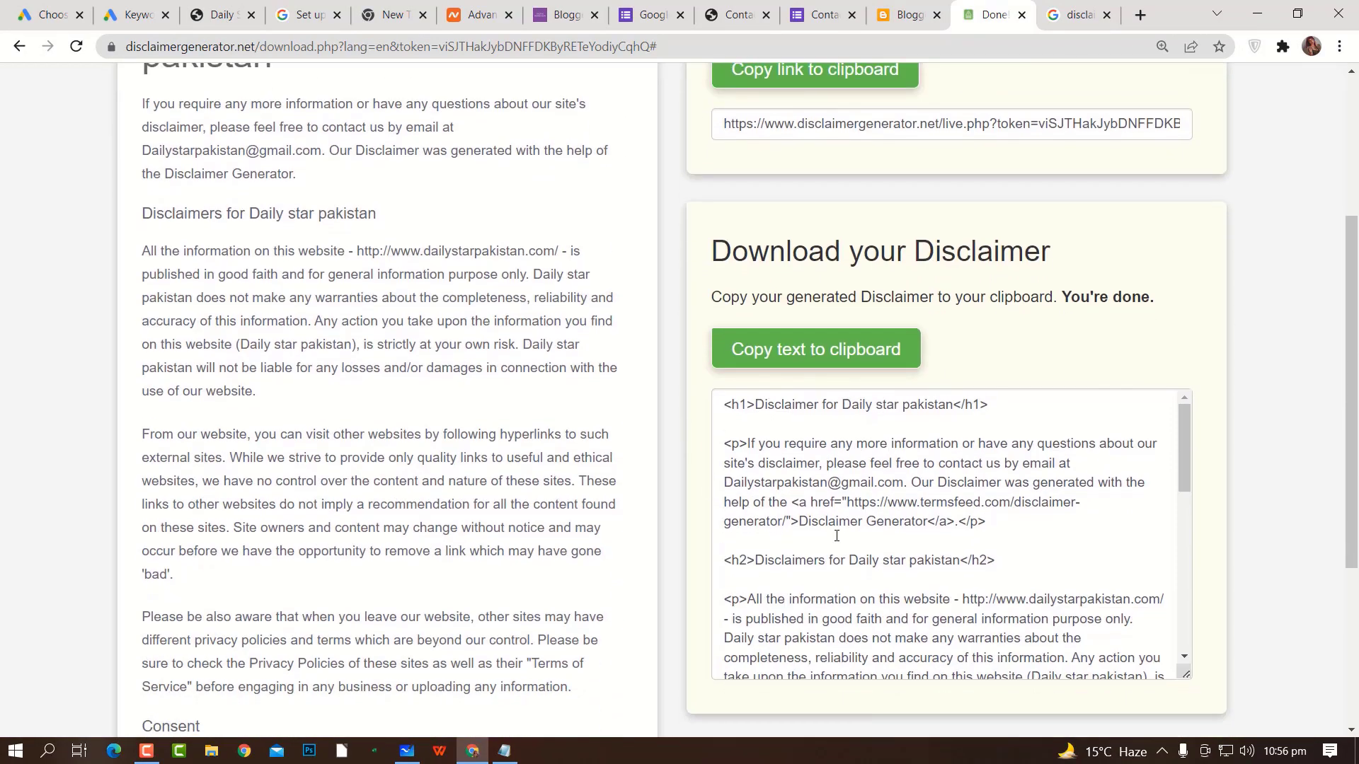
Check the live disclaimer.html page and its Disclaimer Generator link, then return to Pages
{"action": "left_click", "coordinate": [917, 11]}
{"action": "scroll", "coordinate": [420, 369], "scroll_direction": "down", "scroll_amount": 2}
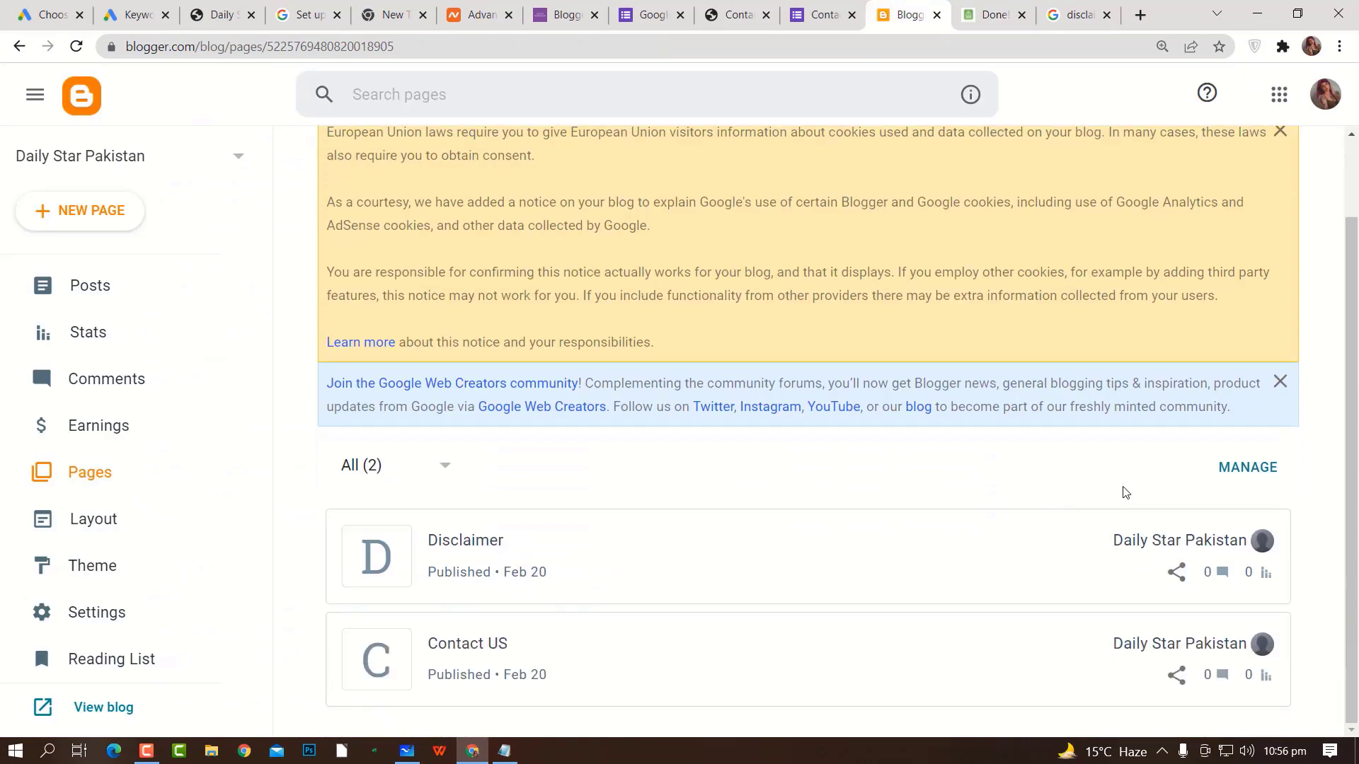
{"action": "mouse_move", "coordinate": [1256, 598]}
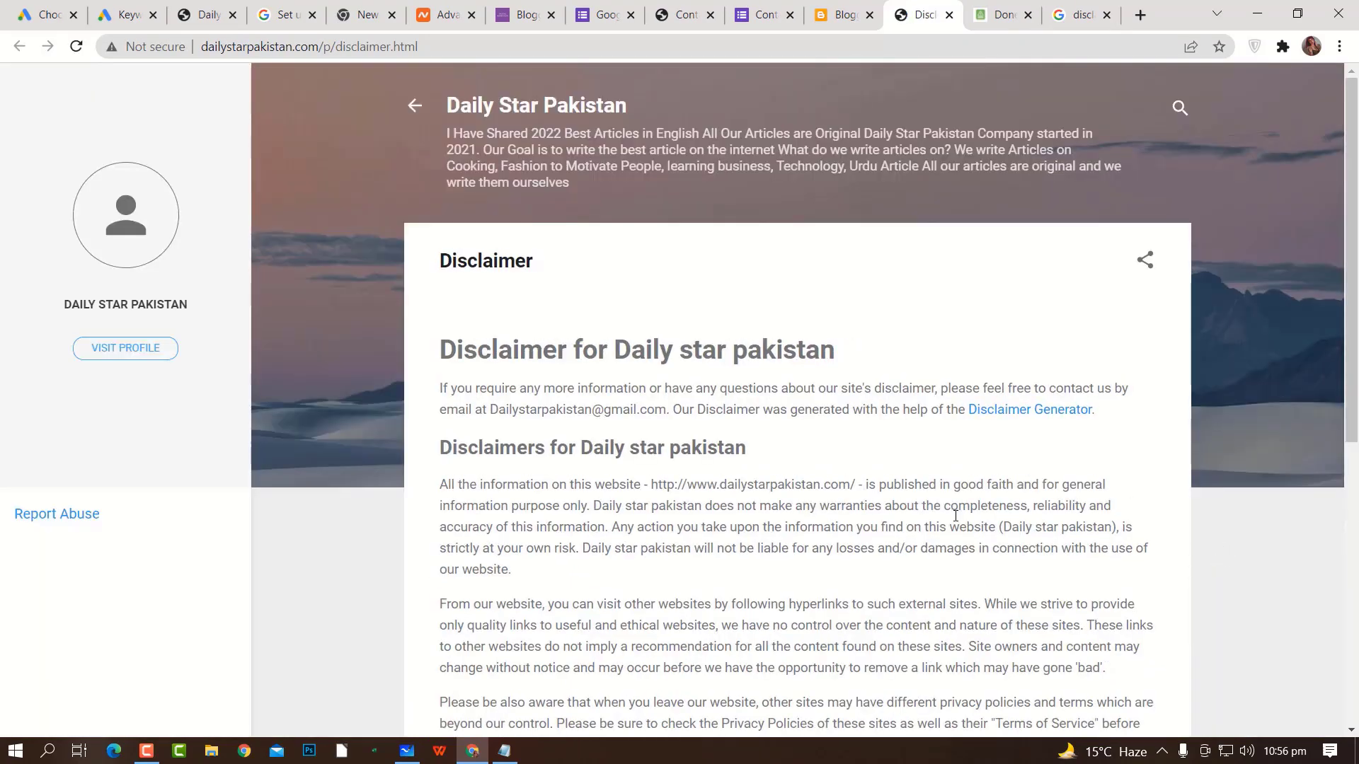
{"action": "scroll", "coordinate": [750, 543], "scroll_direction": "down", "scroll_amount": 7}
{"action": "scroll", "coordinate": [486, 327], "scroll_direction": "up", "scroll_amount": 7}
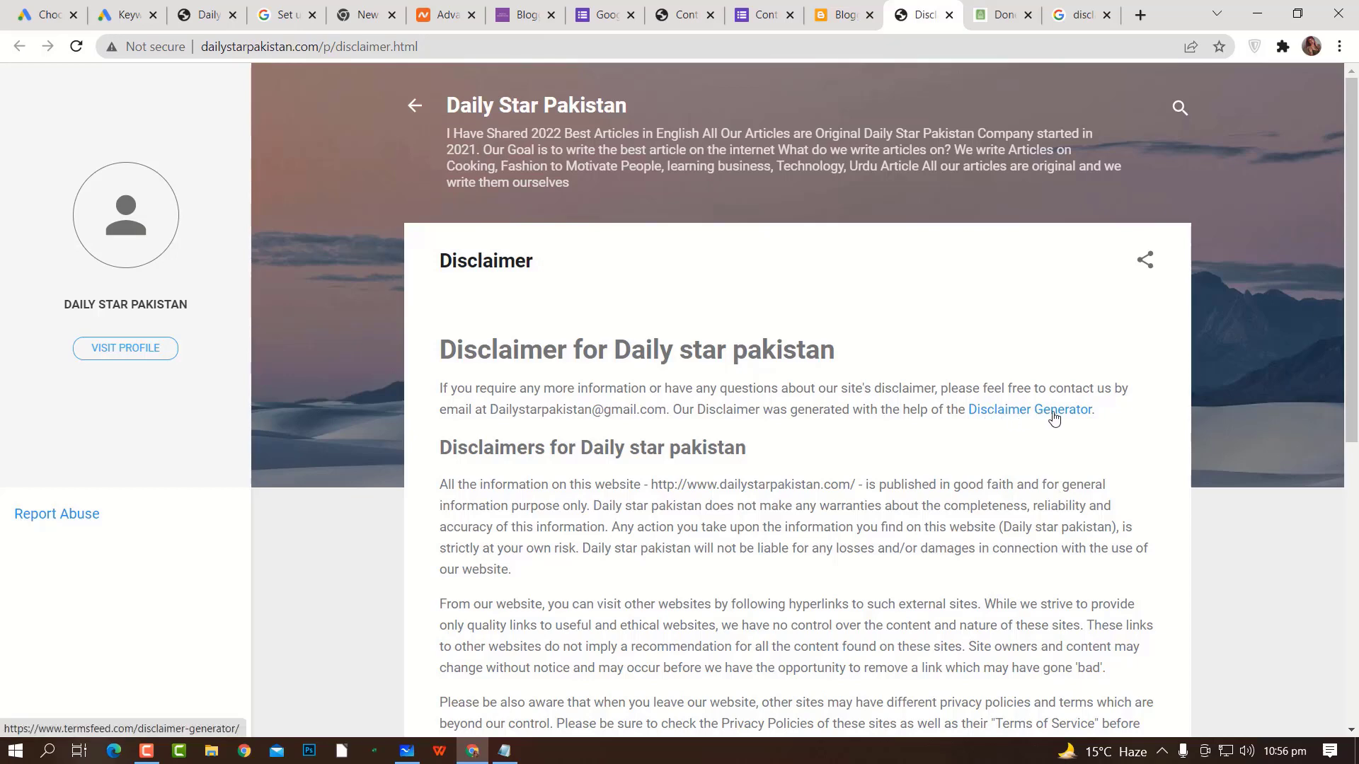
{"action": "left_click", "coordinate": [999, 417]}
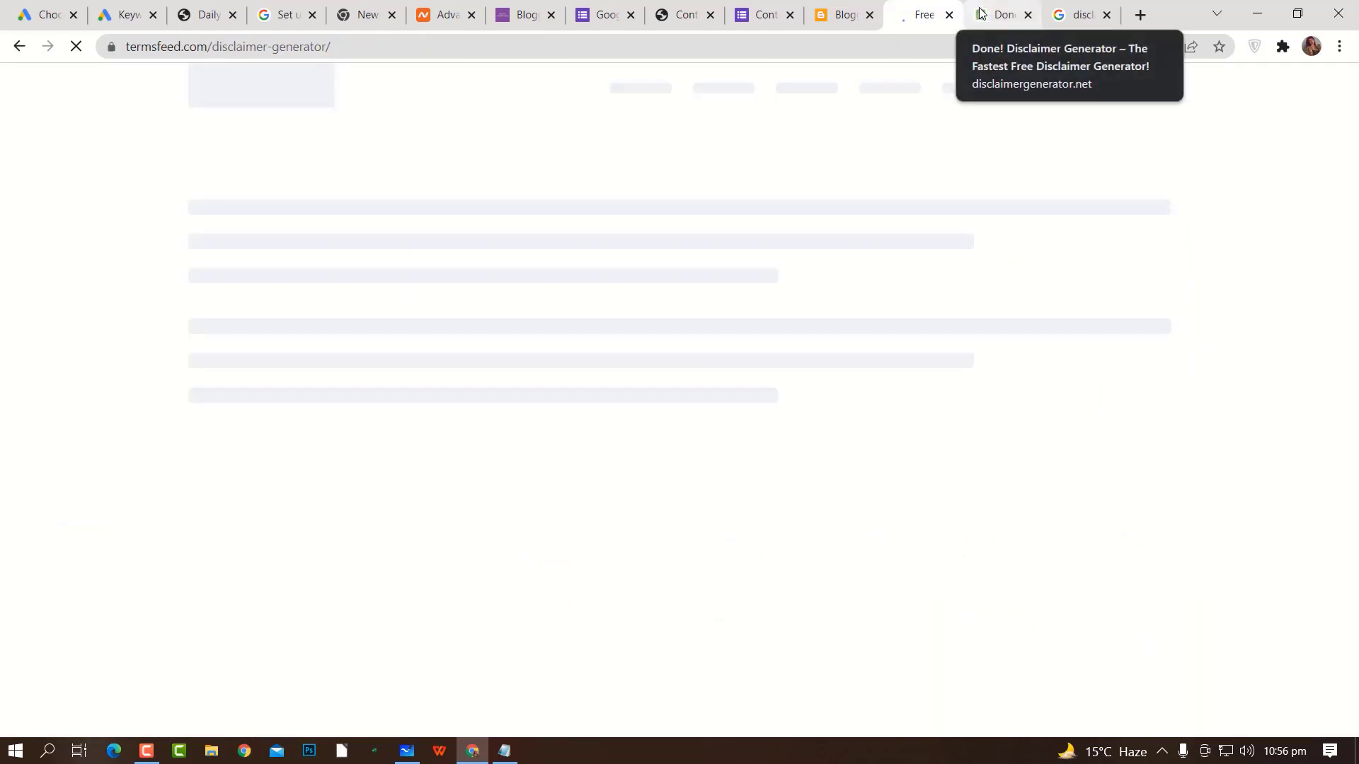
{"action": "left_click", "coordinate": [19, 46]}
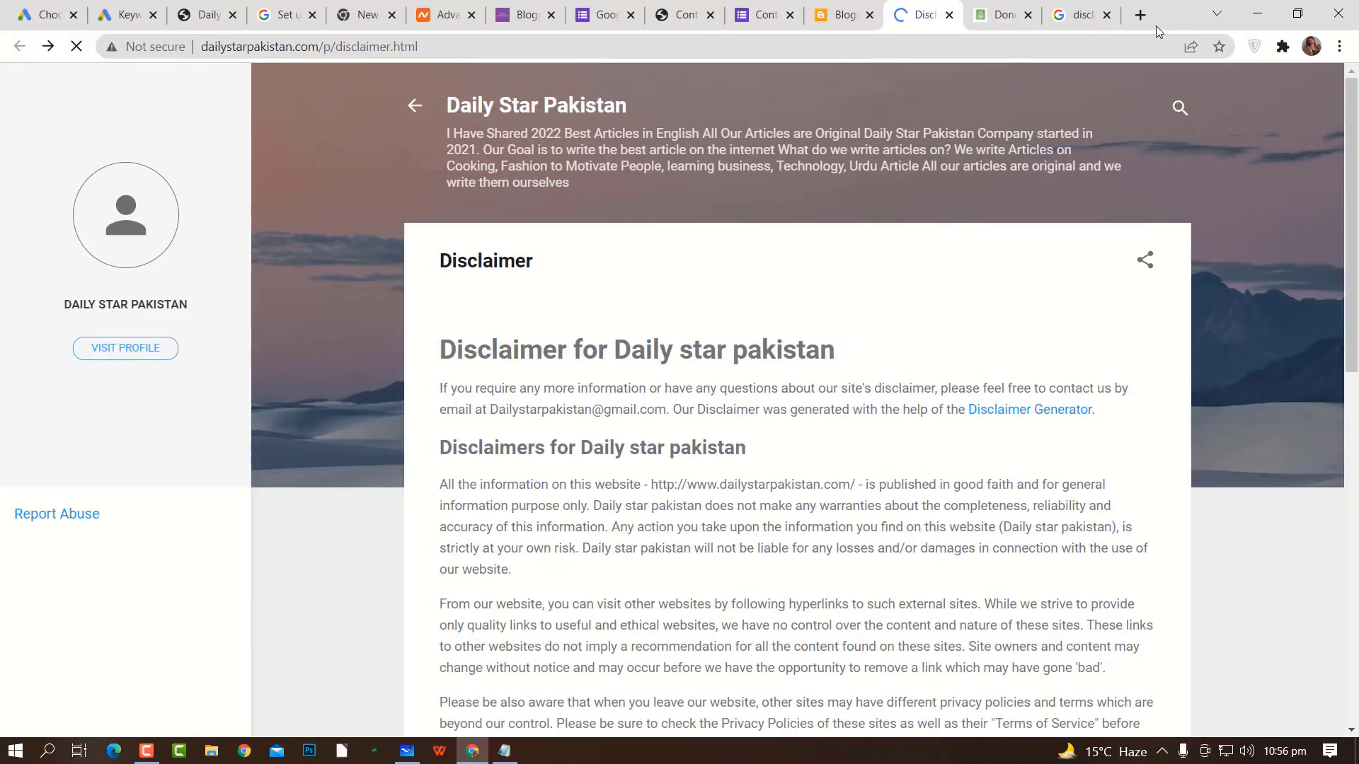
{"action": "left_click", "coordinate": [846, 15]}
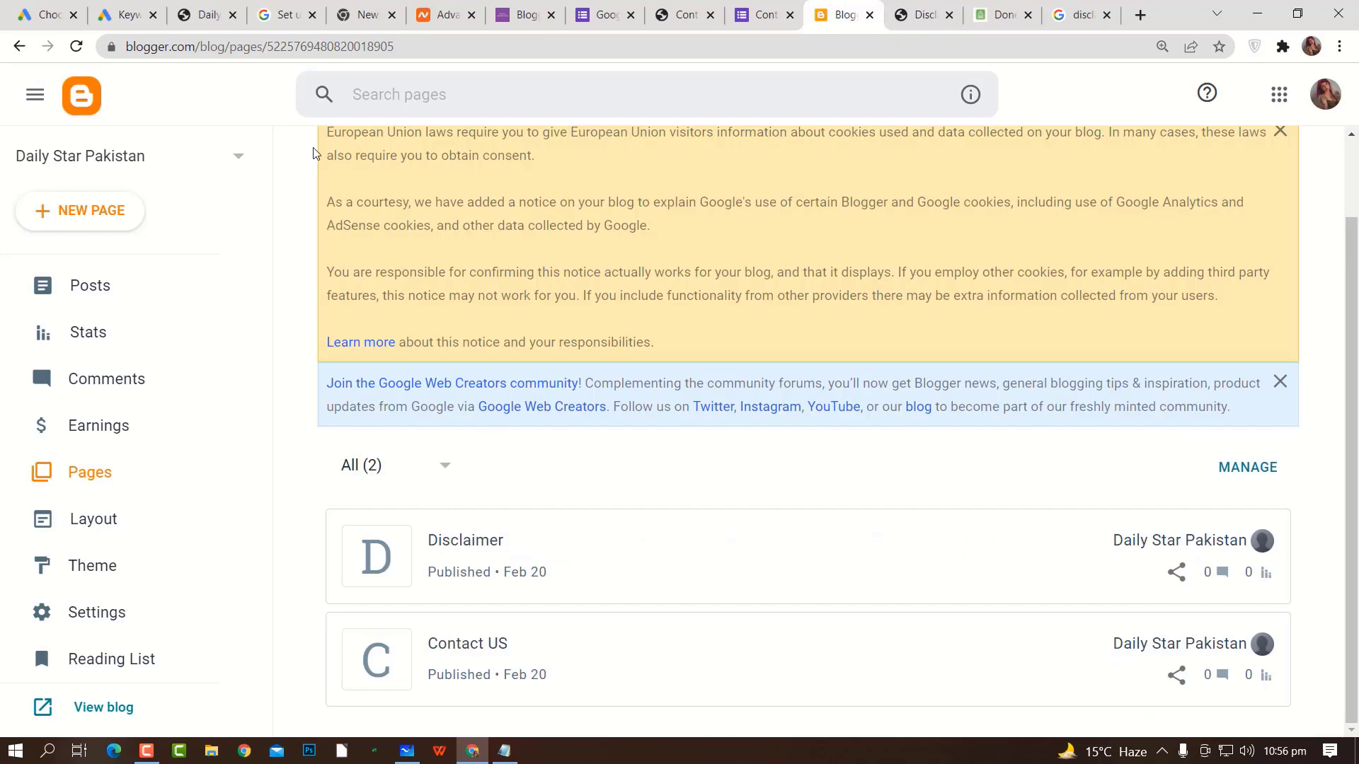
In Compose view, unlink the 'Disclaimer Generator' text on the Disclaimer page and update it
{"action": "left_click", "coordinate": [493, 550]}
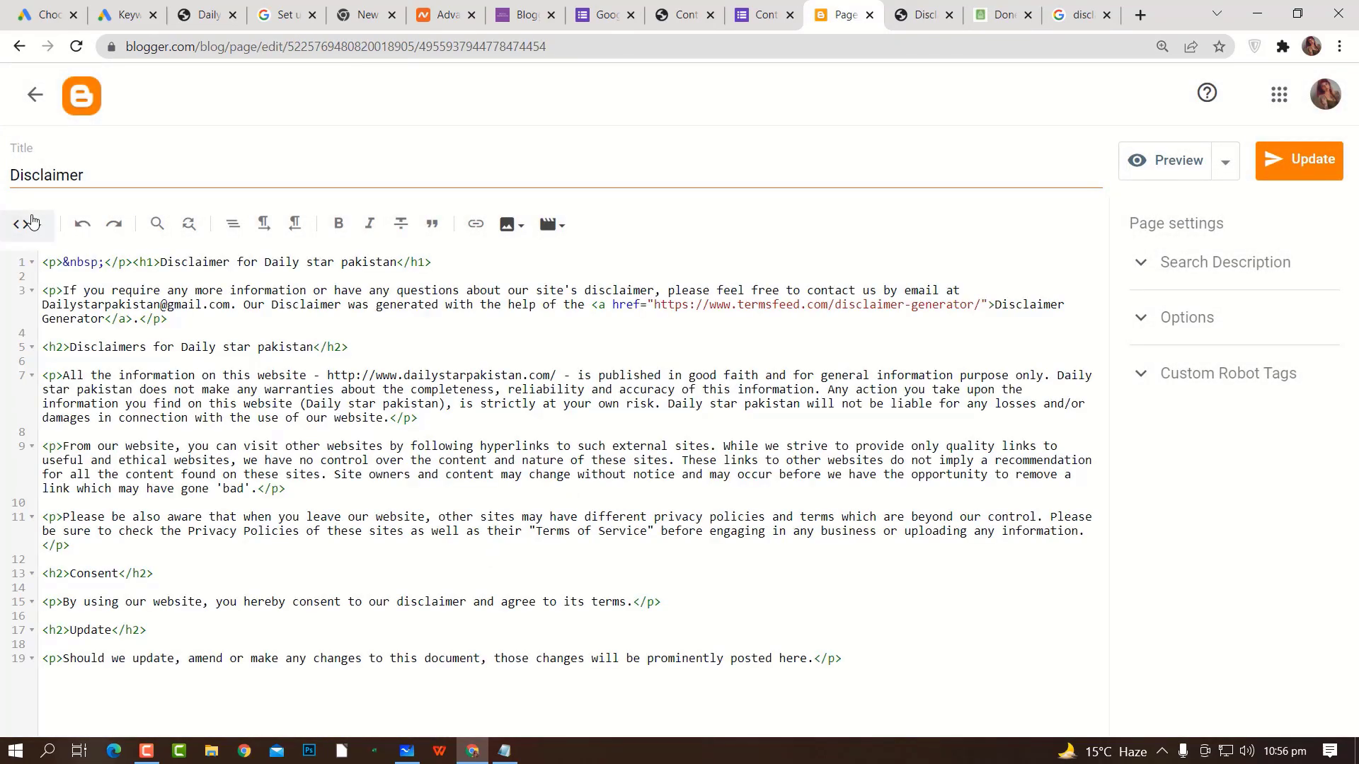
{"action": "left_click", "coordinate": [28, 225]}
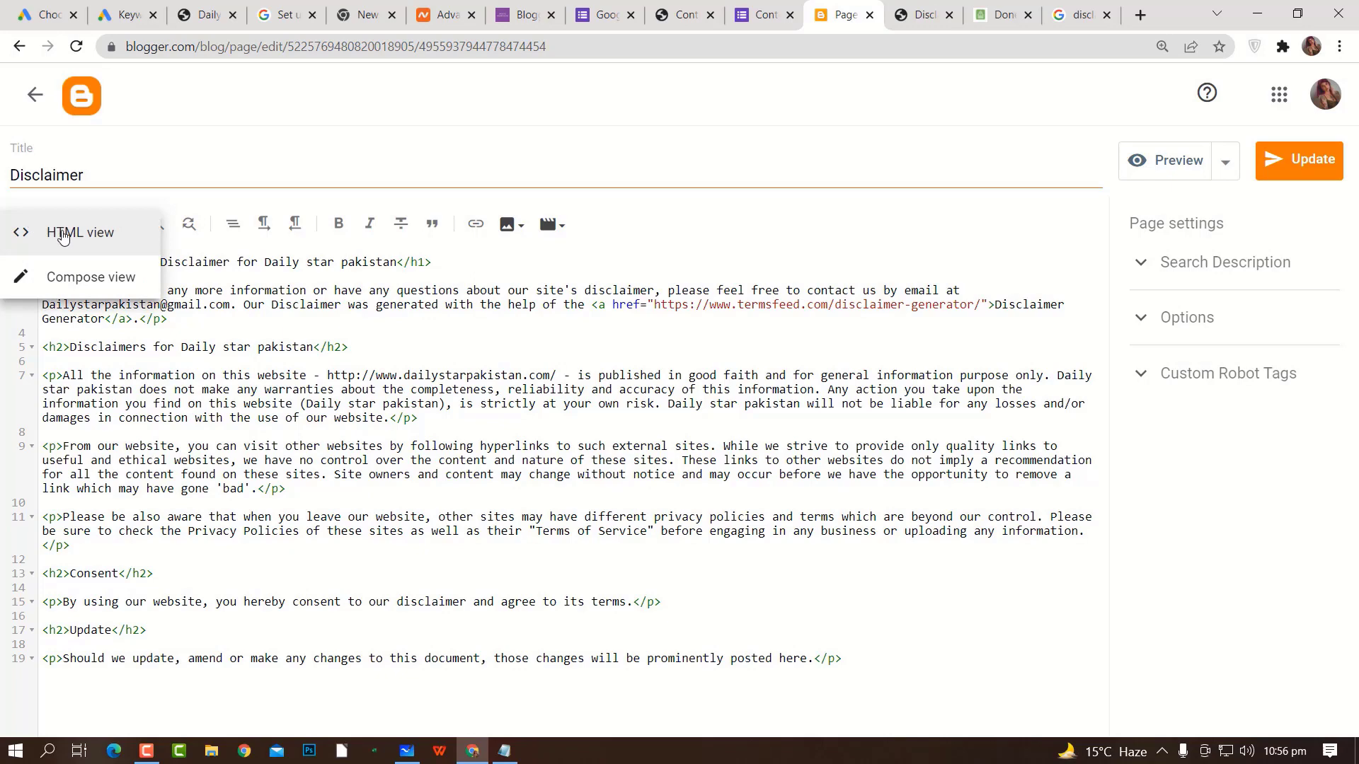
{"action": "left_click", "coordinate": [89, 277]}
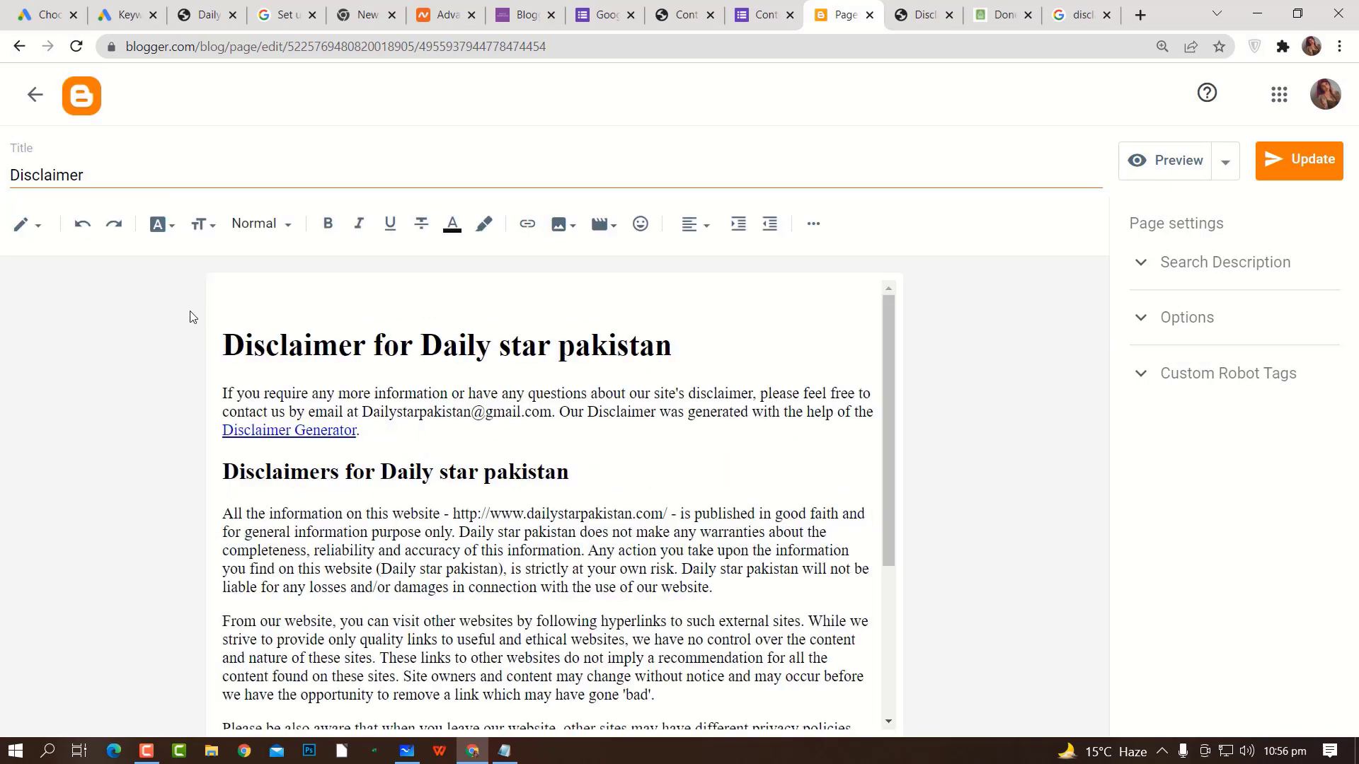
{"action": "left_click", "coordinate": [321, 430]}
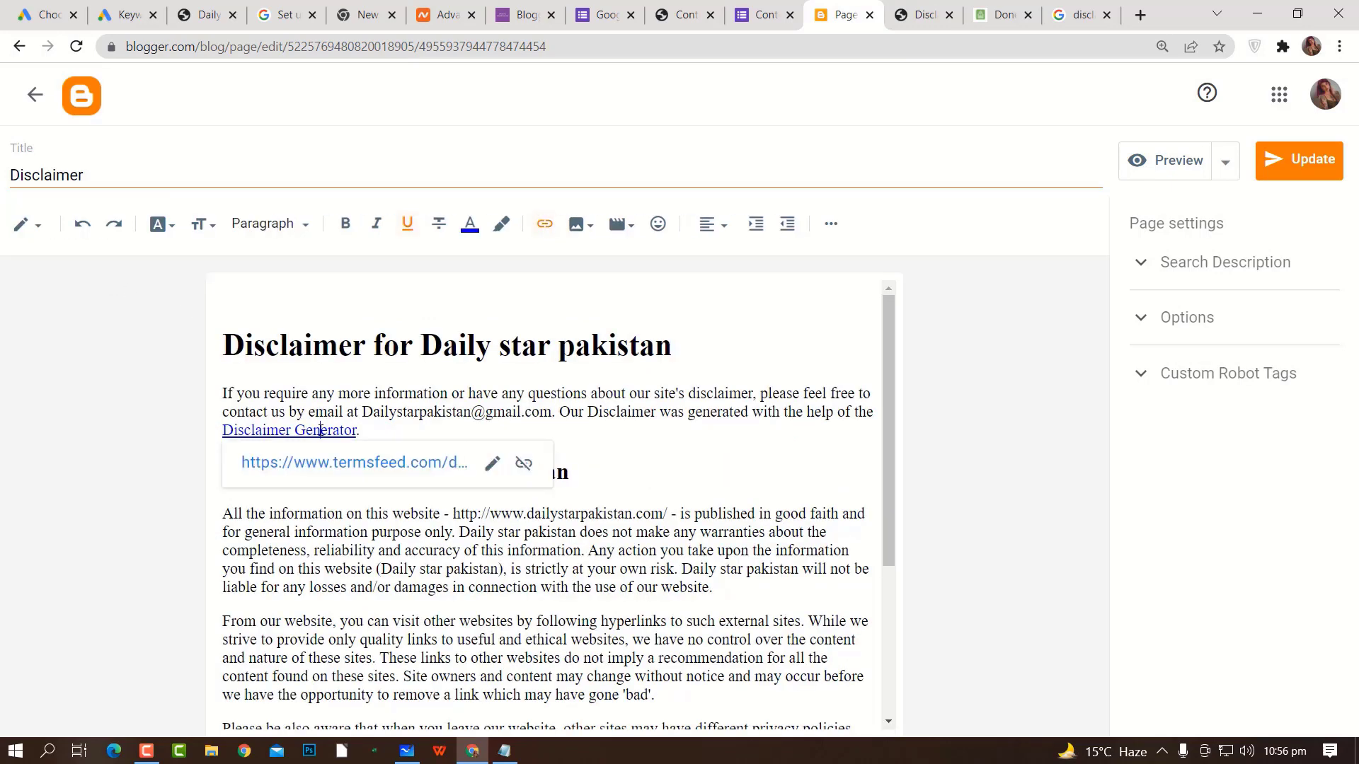
{"action": "left_click", "coordinate": [524, 464]}
{"action": "scroll", "coordinate": [326, 443], "scroll_direction": "down", "scroll_amount": 3}
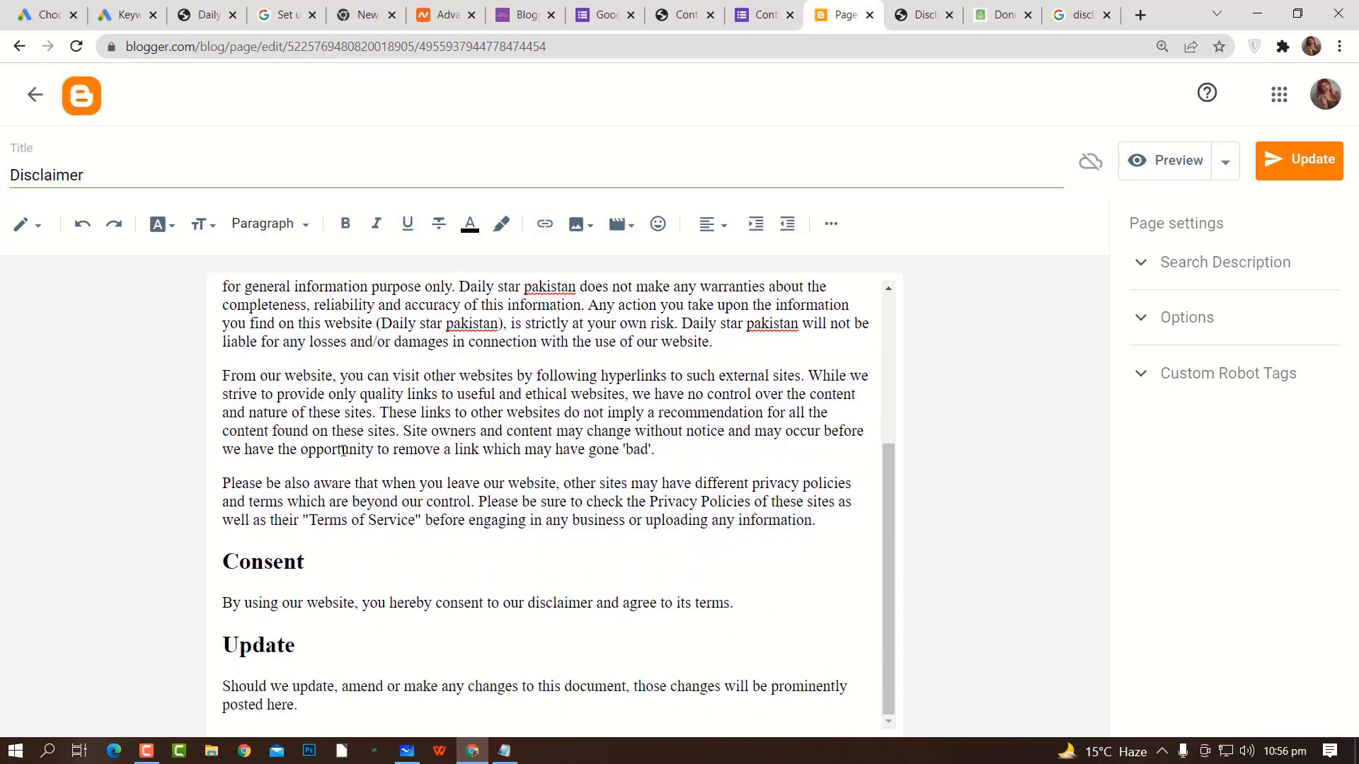
{"action": "scroll", "coordinate": [631, 568], "scroll_direction": "up", "scroll_amount": 3}
{"action": "scroll", "coordinate": [809, 561], "scroll_direction": "down", "scroll_amount": 3}
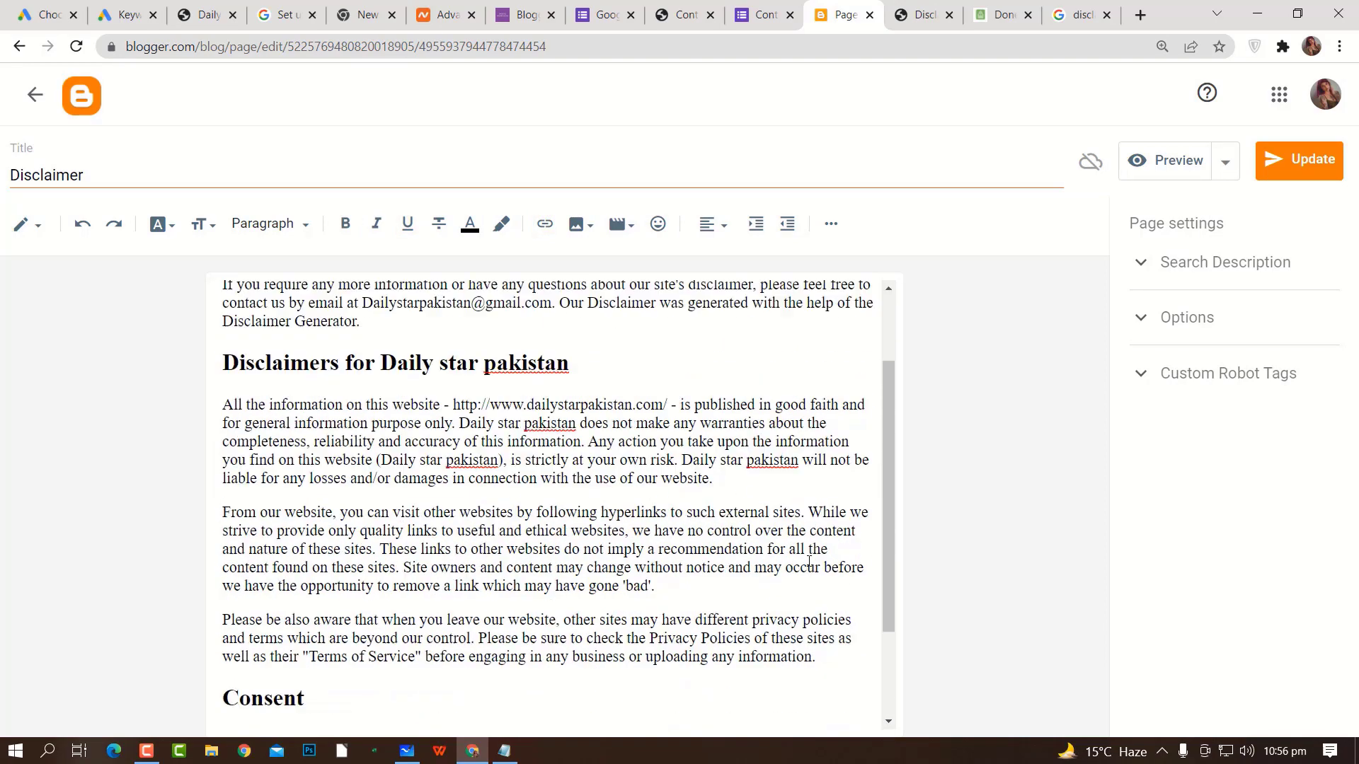
{"action": "left_click", "coordinate": [1311, 176]}
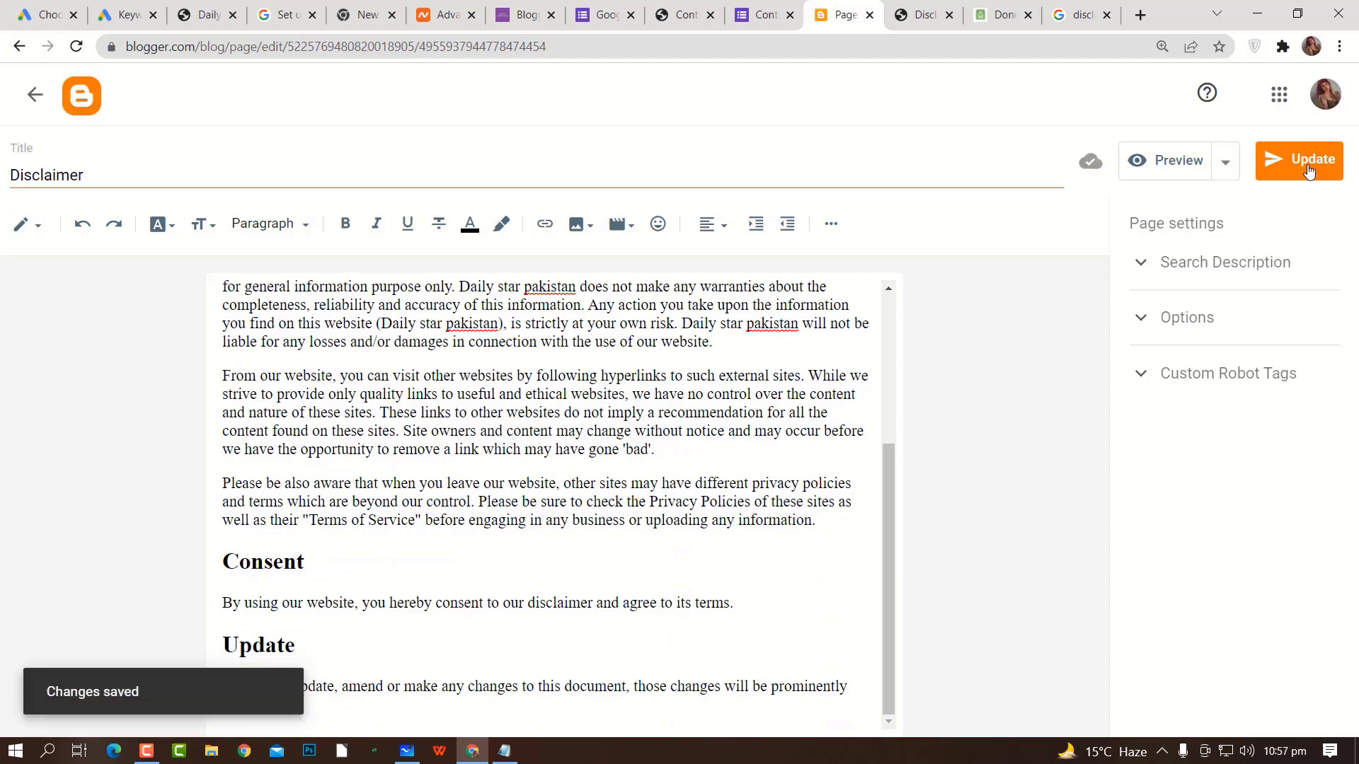
{"action": "left_click", "coordinate": [1083, 15]}
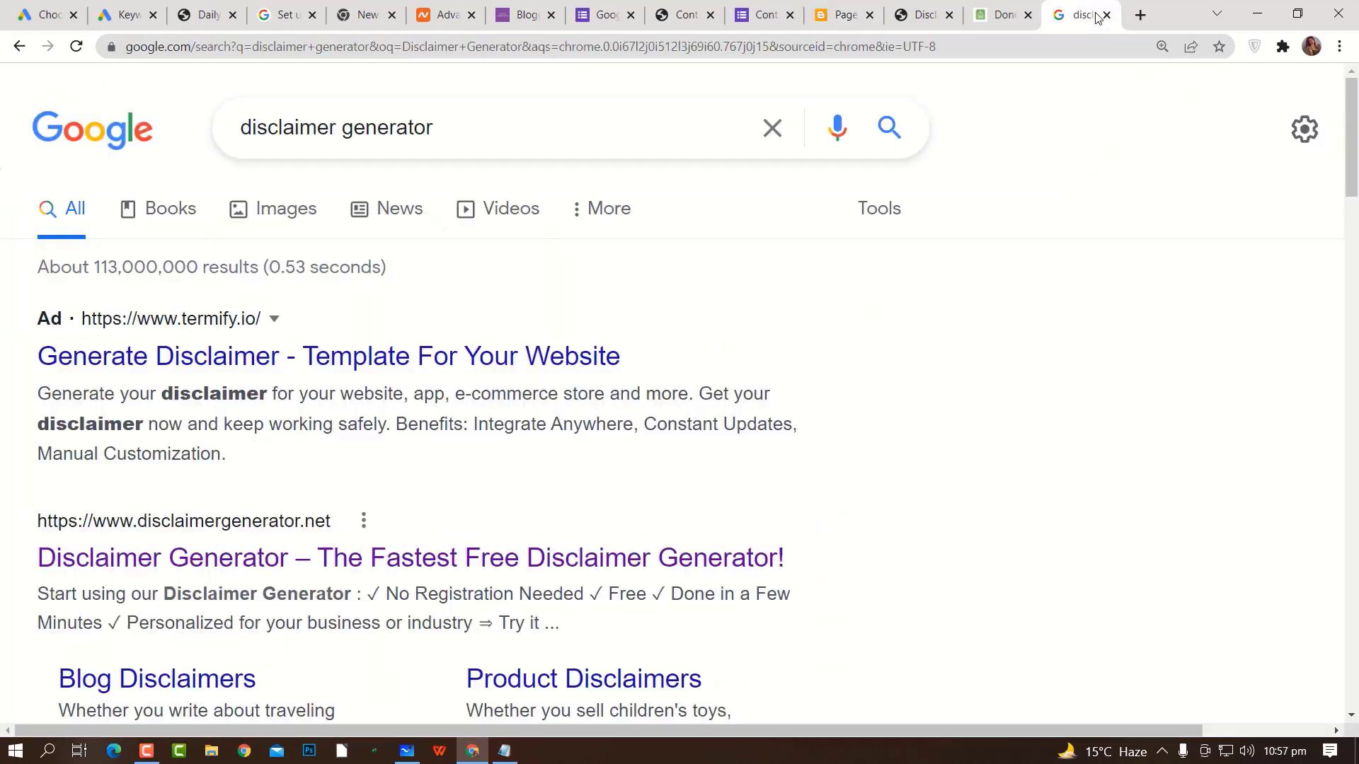
Close the four old browser tabs on the left
{"action": "left_click", "coordinate": [74, 15]}
{"action": "left_click", "coordinate": [73, 15]}
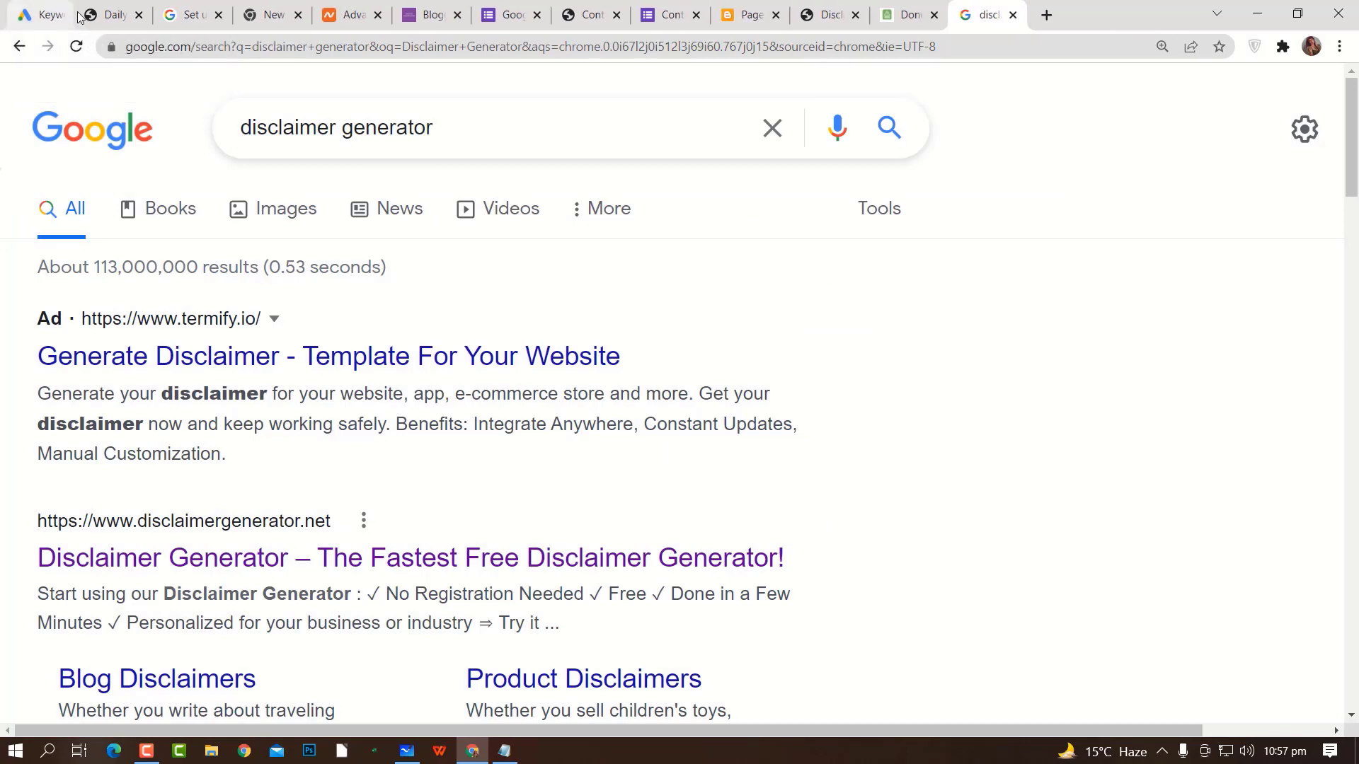
{"action": "left_click", "coordinate": [74, 15]}
{"action": "left_click", "coordinate": [73, 14]}
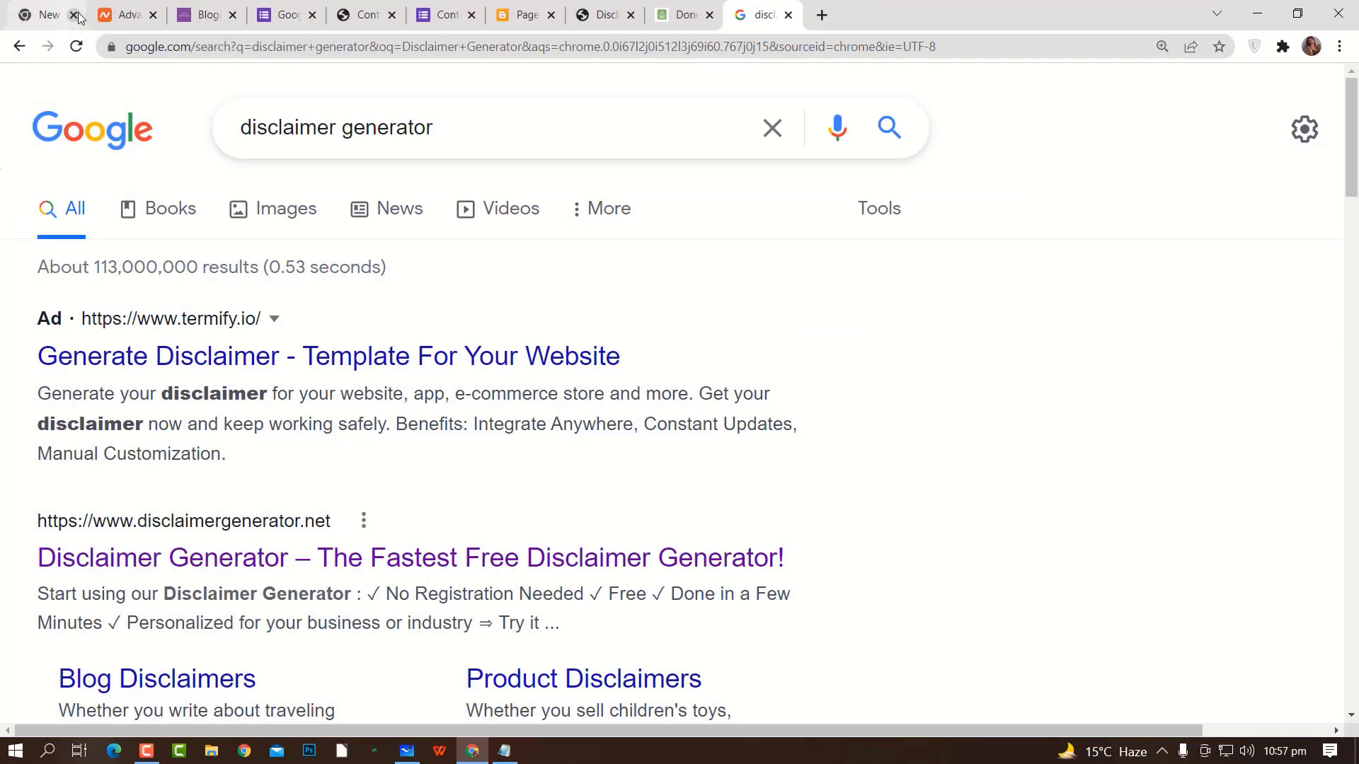
{"action": "left_click", "coordinate": [65, 17]}
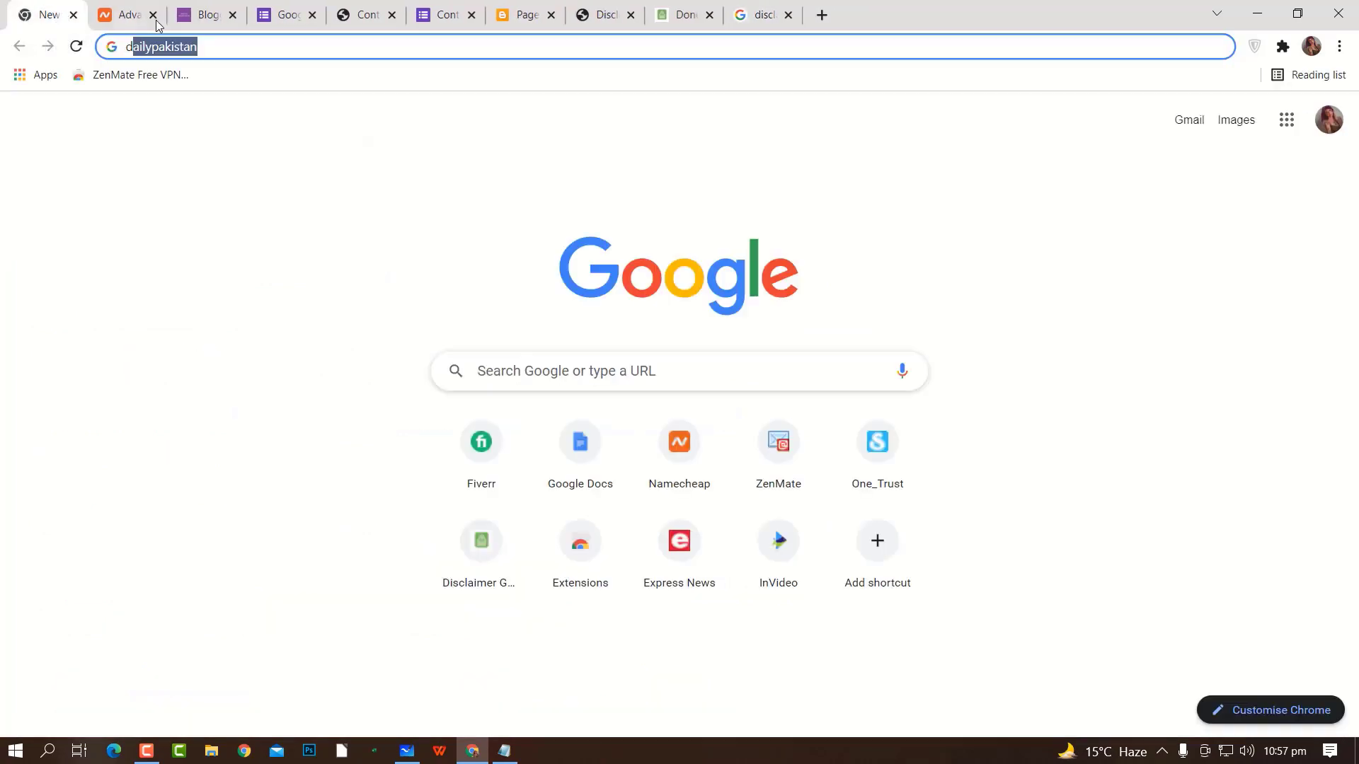
{"action": "left_click", "coordinate": [210, 21]}
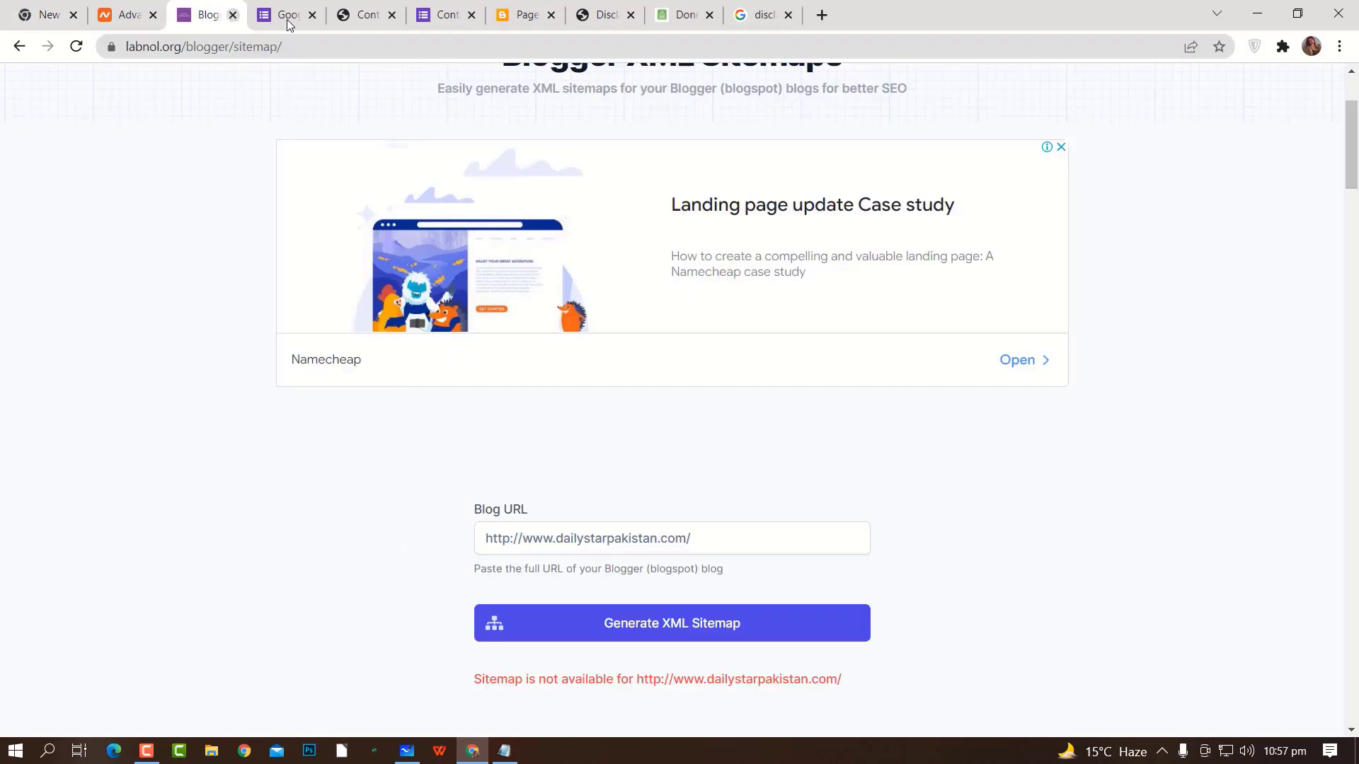
{"action": "left_click", "coordinate": [708, 623]}
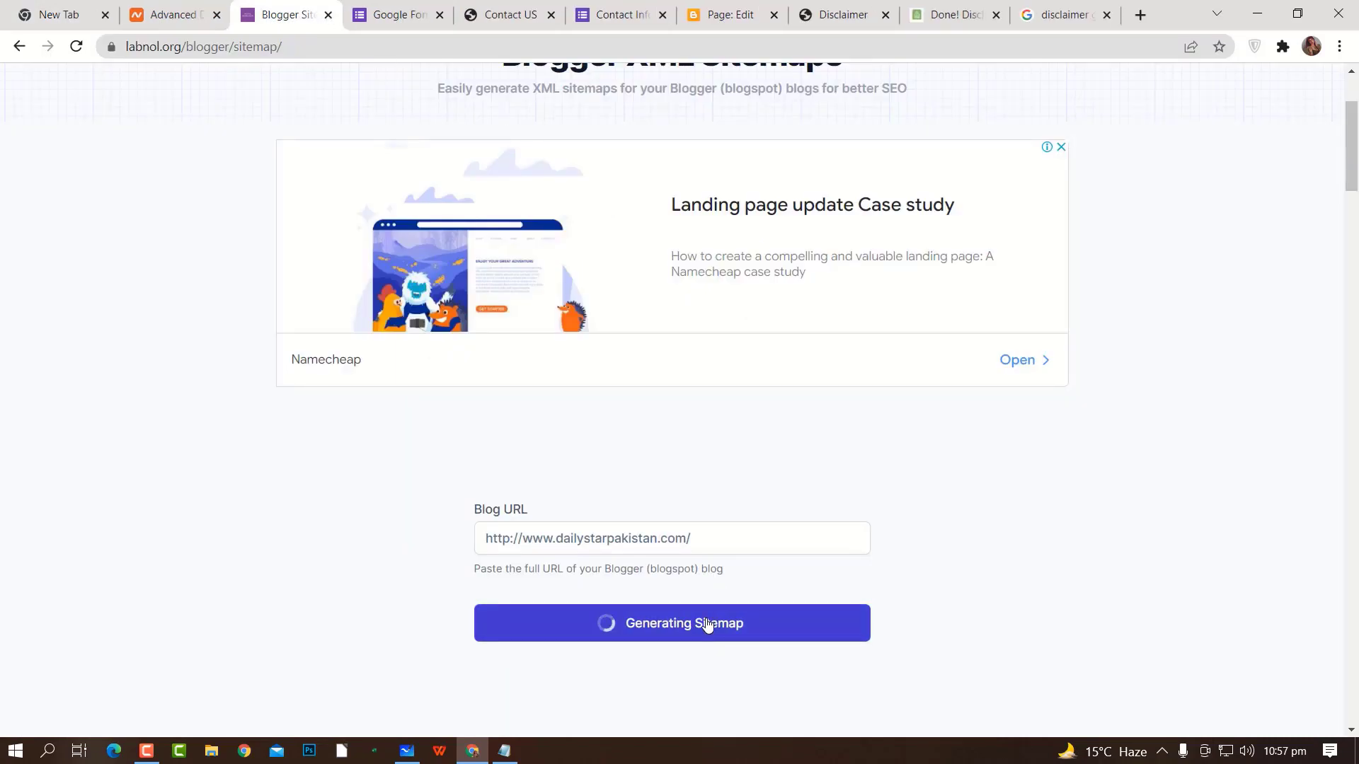
{"action": "scroll", "coordinate": [704, 622], "scroll_direction": "down", "scroll_amount": 5}
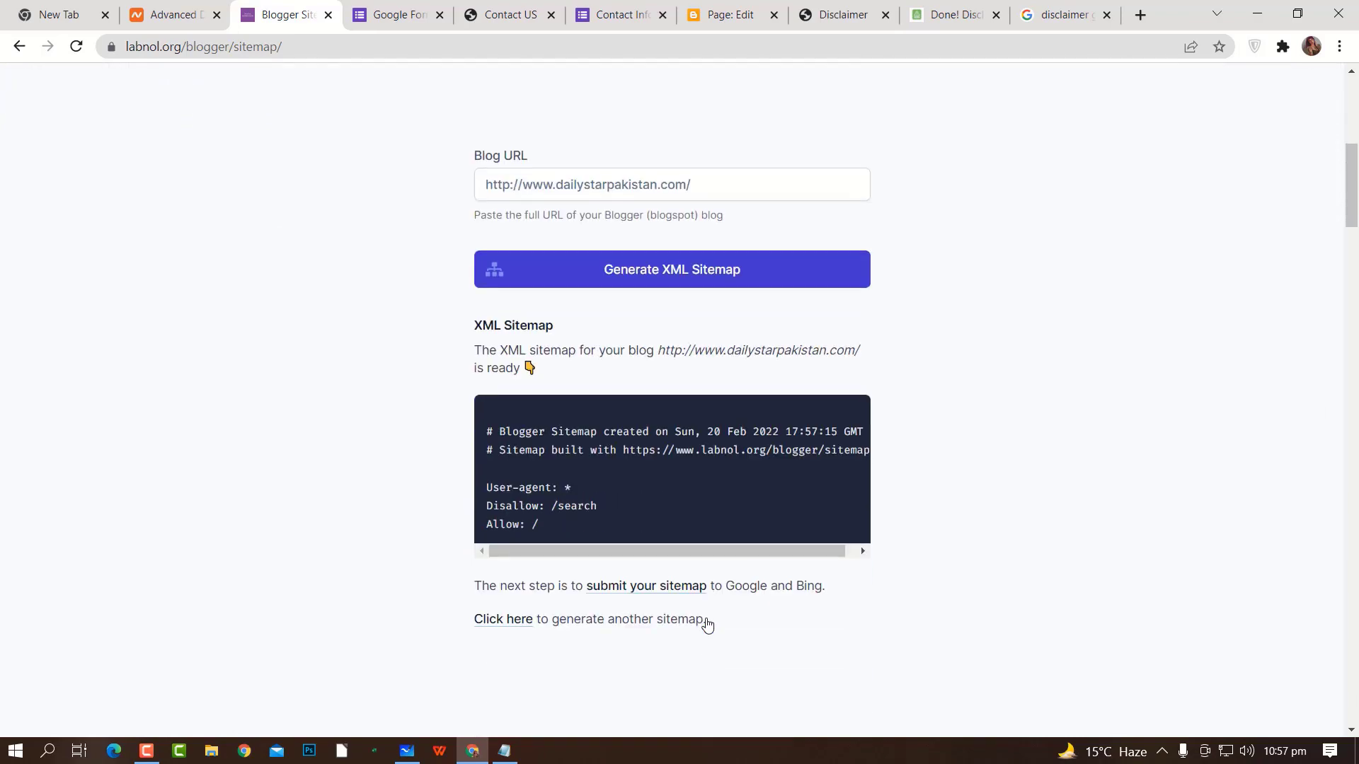
{"action": "scroll", "coordinate": [549, 462], "scroll_direction": "down", "scroll_amount": 1}
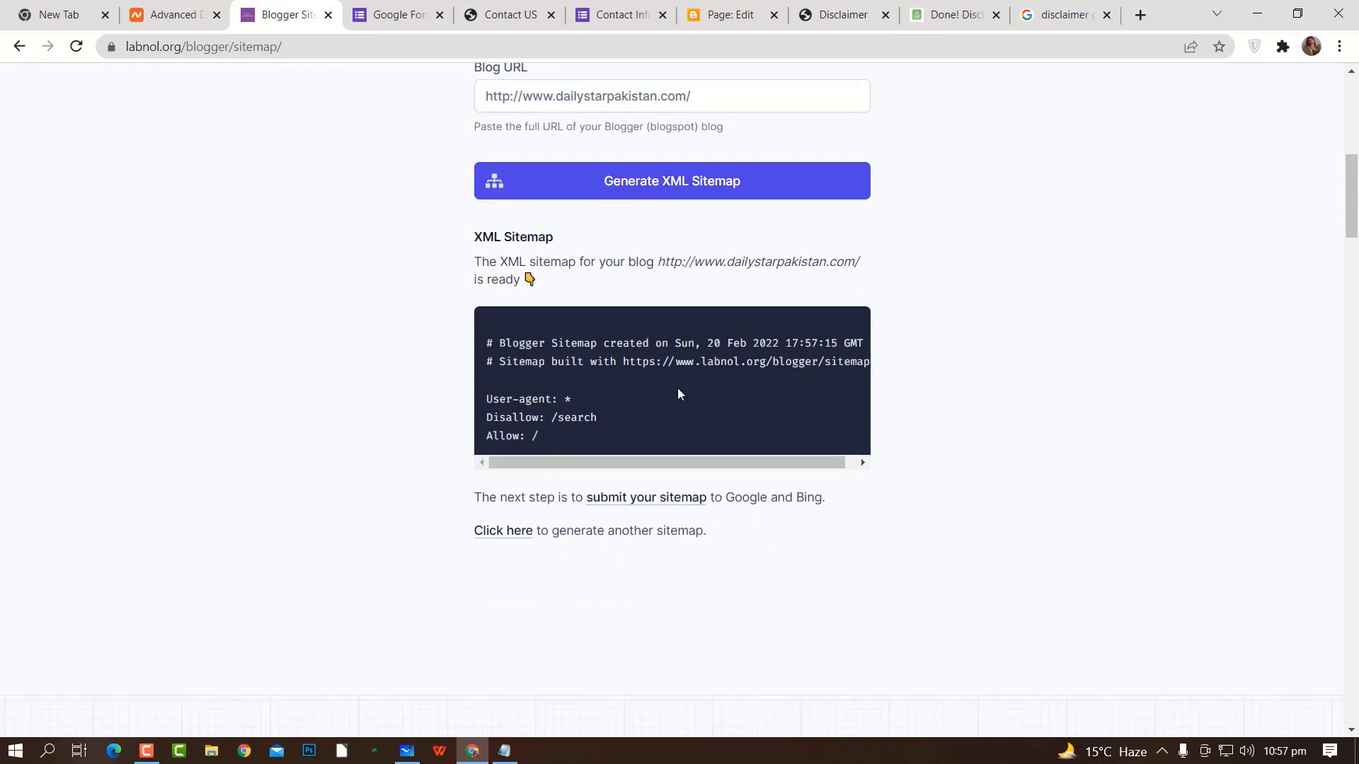
{"action": "left_click", "coordinate": [946, 14]}
Go back to Blogger's Pages list and start a new blank page
{"action": "left_click", "coordinate": [1046, 17]}
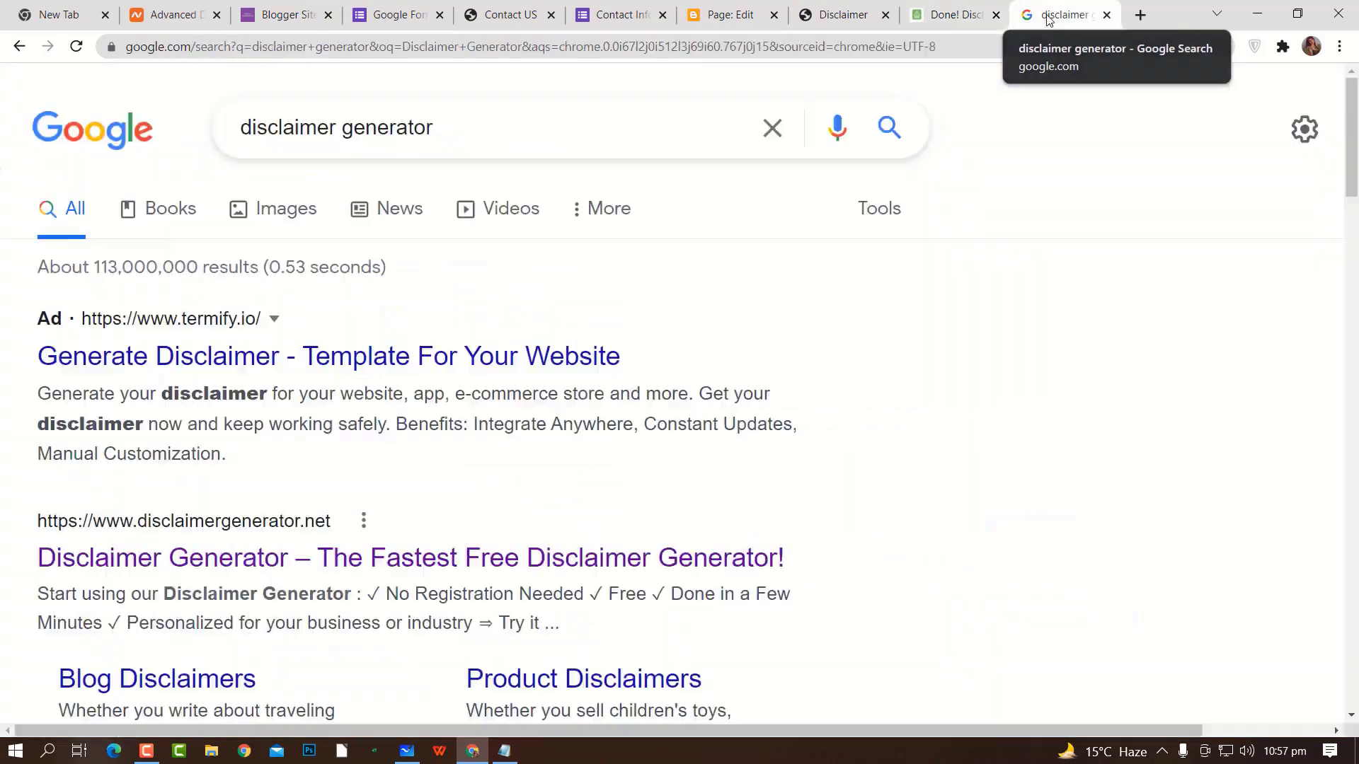
{"action": "left_click", "coordinate": [956, 14]}
{"action": "scroll", "coordinate": [831, 481], "scroll_direction": "up", "scroll_amount": 5}
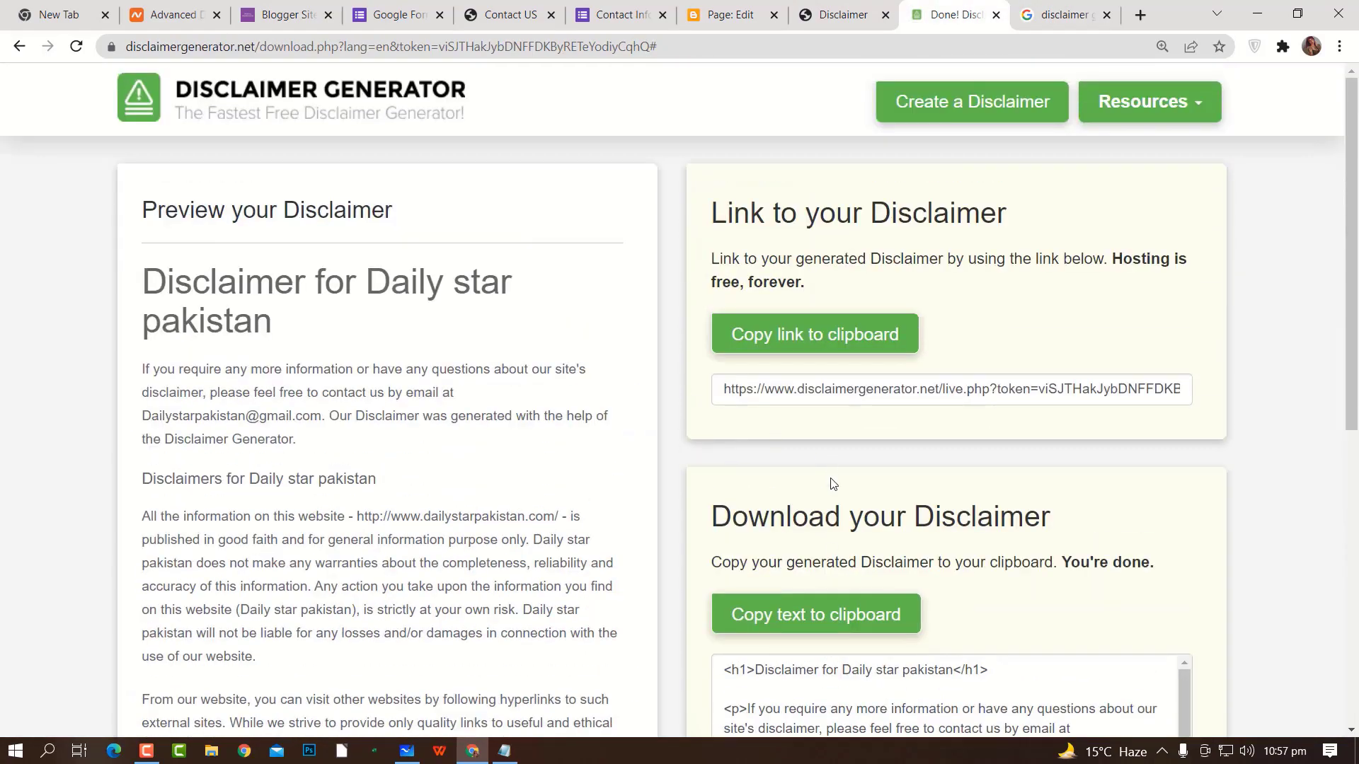
{"action": "left_click", "coordinate": [739, 10]}
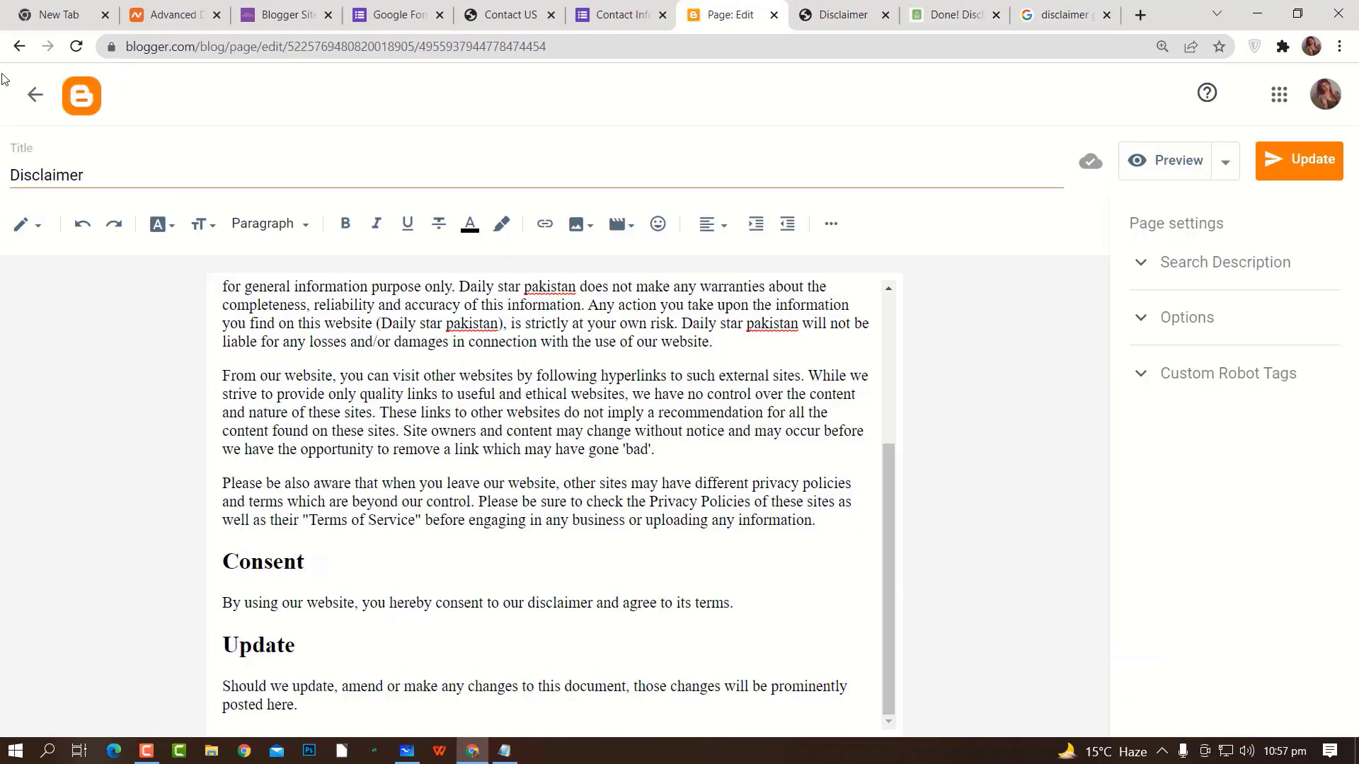
{"action": "left_click", "coordinate": [35, 94]}
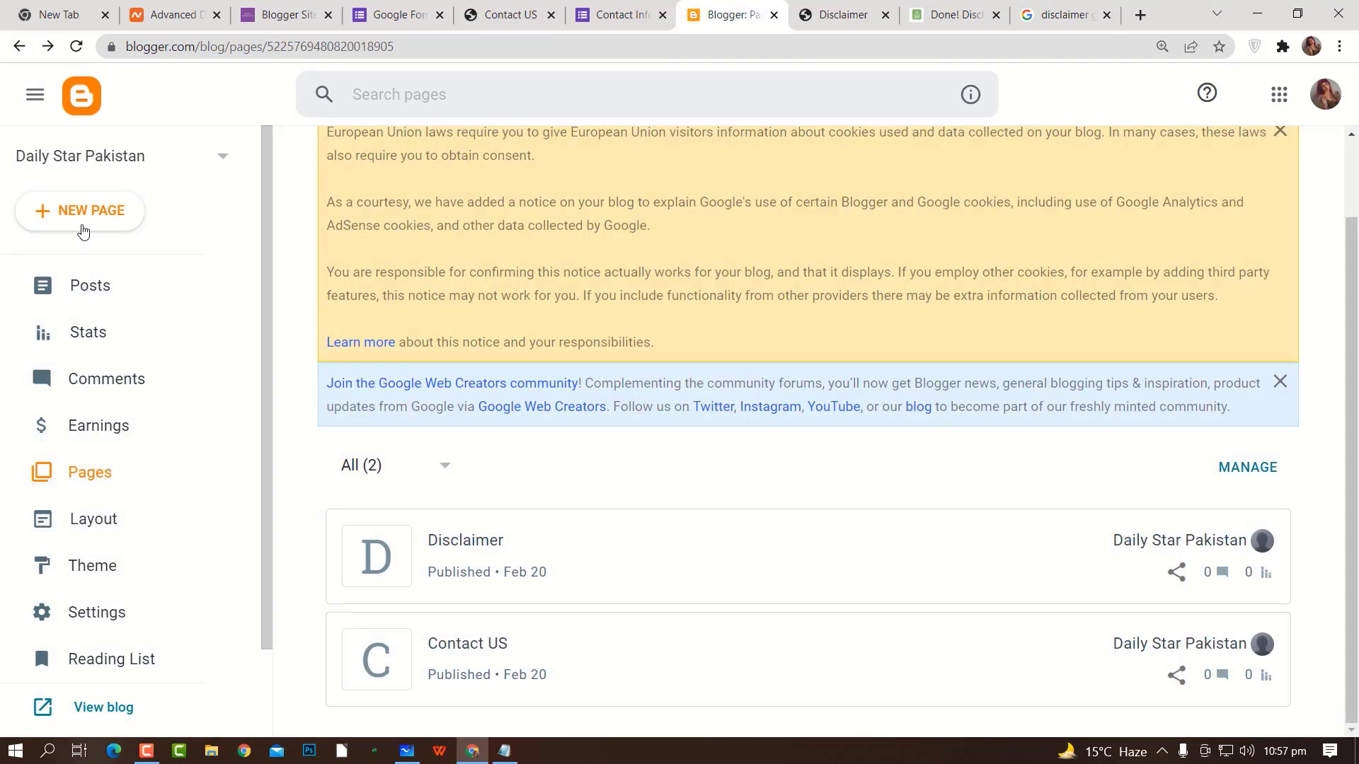
{"action": "left_click", "coordinate": [83, 228]}
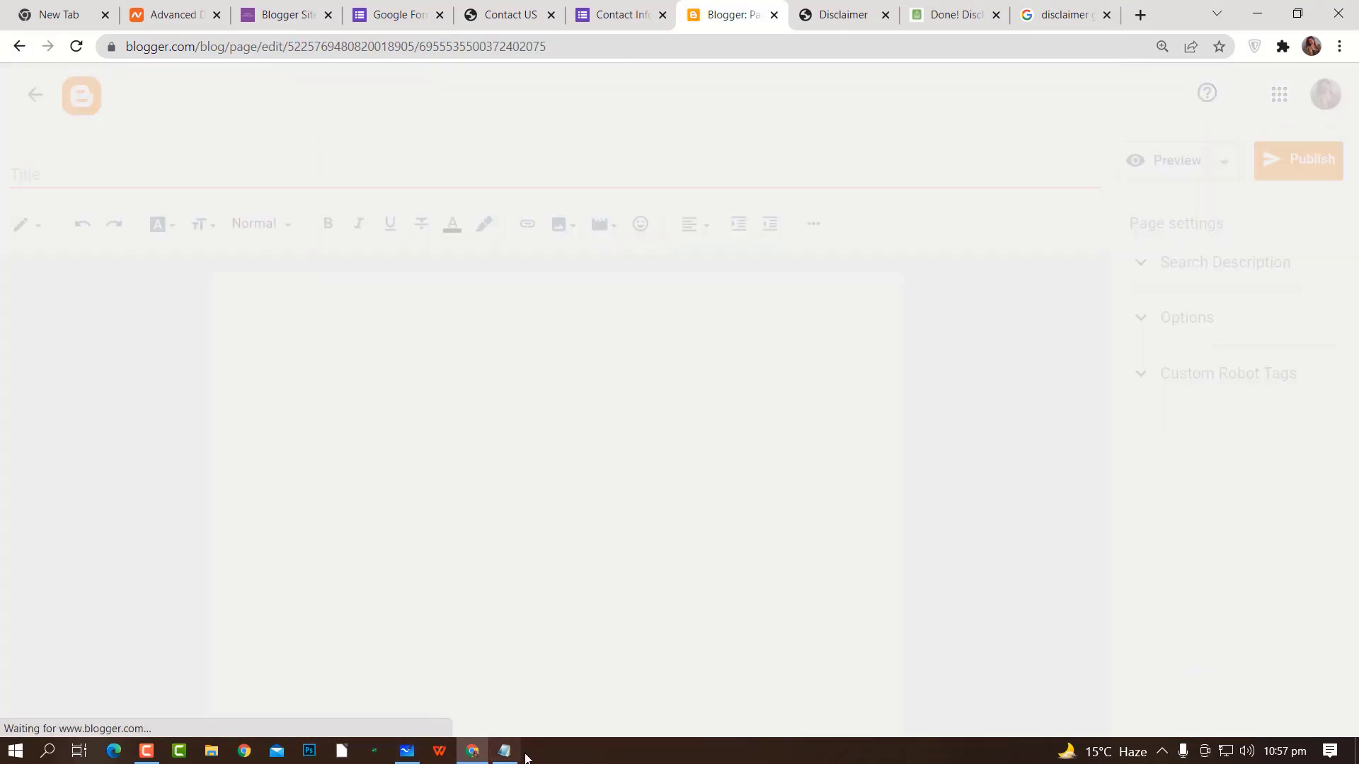
Copy the privacypolicygenerator.info address from Notepad, close Notepad, and open a new browser tab
{"action": "left_click", "coordinate": [505, 754]}
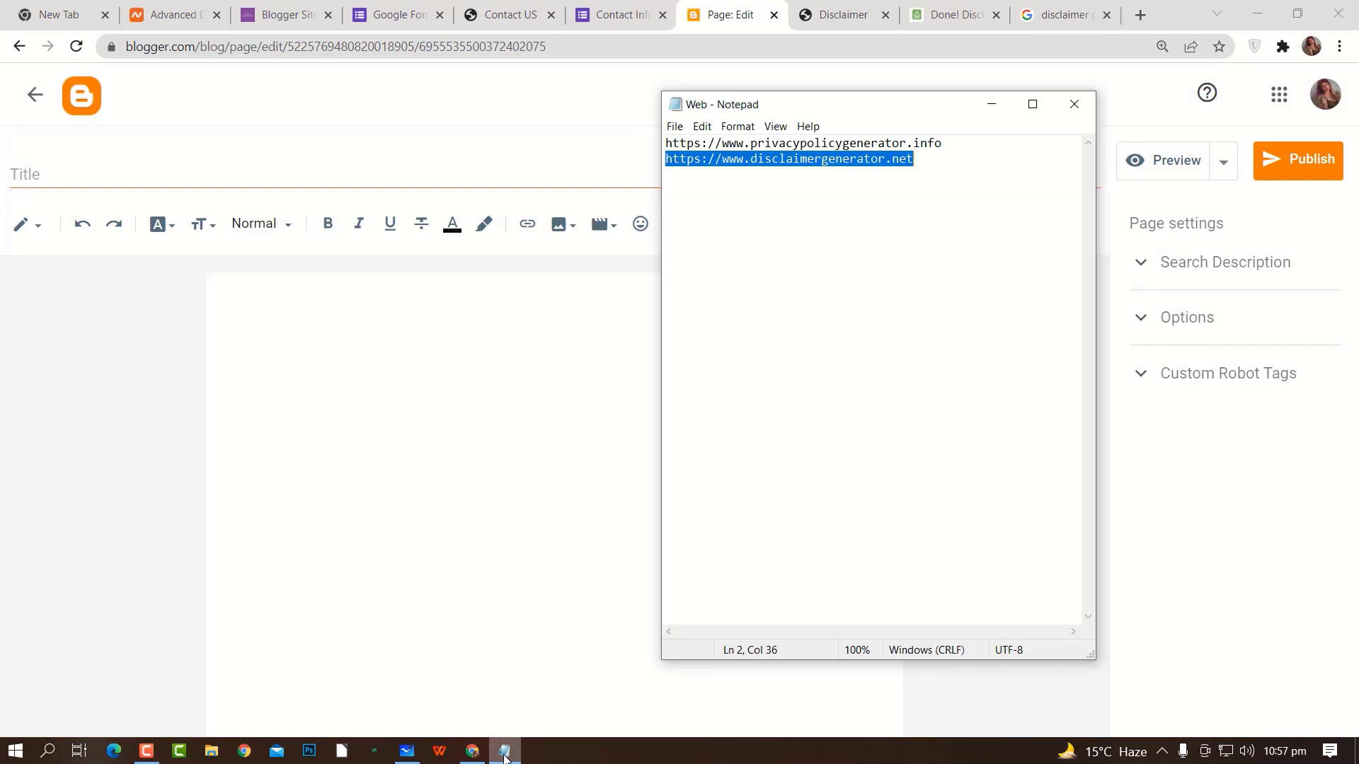
{"action": "left_click", "coordinate": [844, 143]}
{"action": "triple_click", "coordinate": [843, 142]}
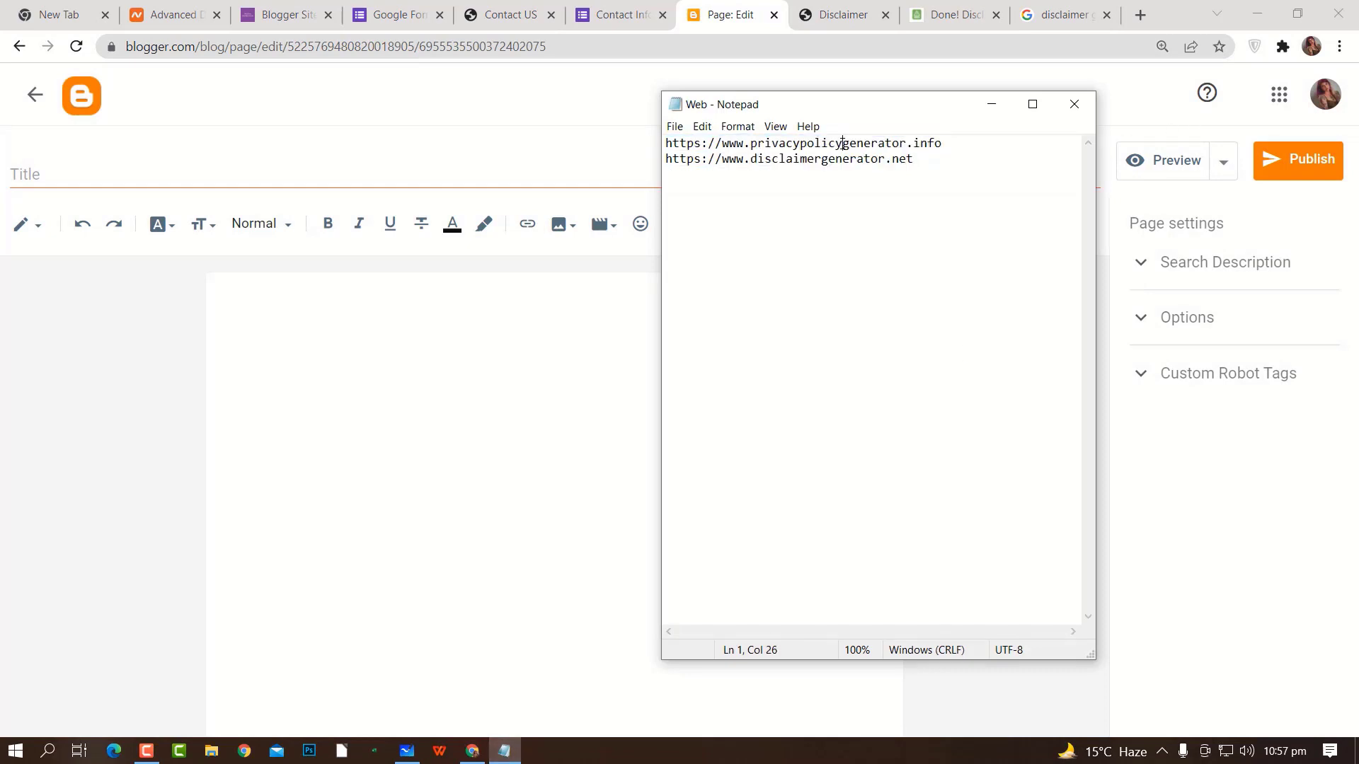
{"action": "double_click", "coordinate": [843, 143]}
{"action": "right_click", "coordinate": [843, 143]}
{"action": "left_click", "coordinate": [908, 187]}
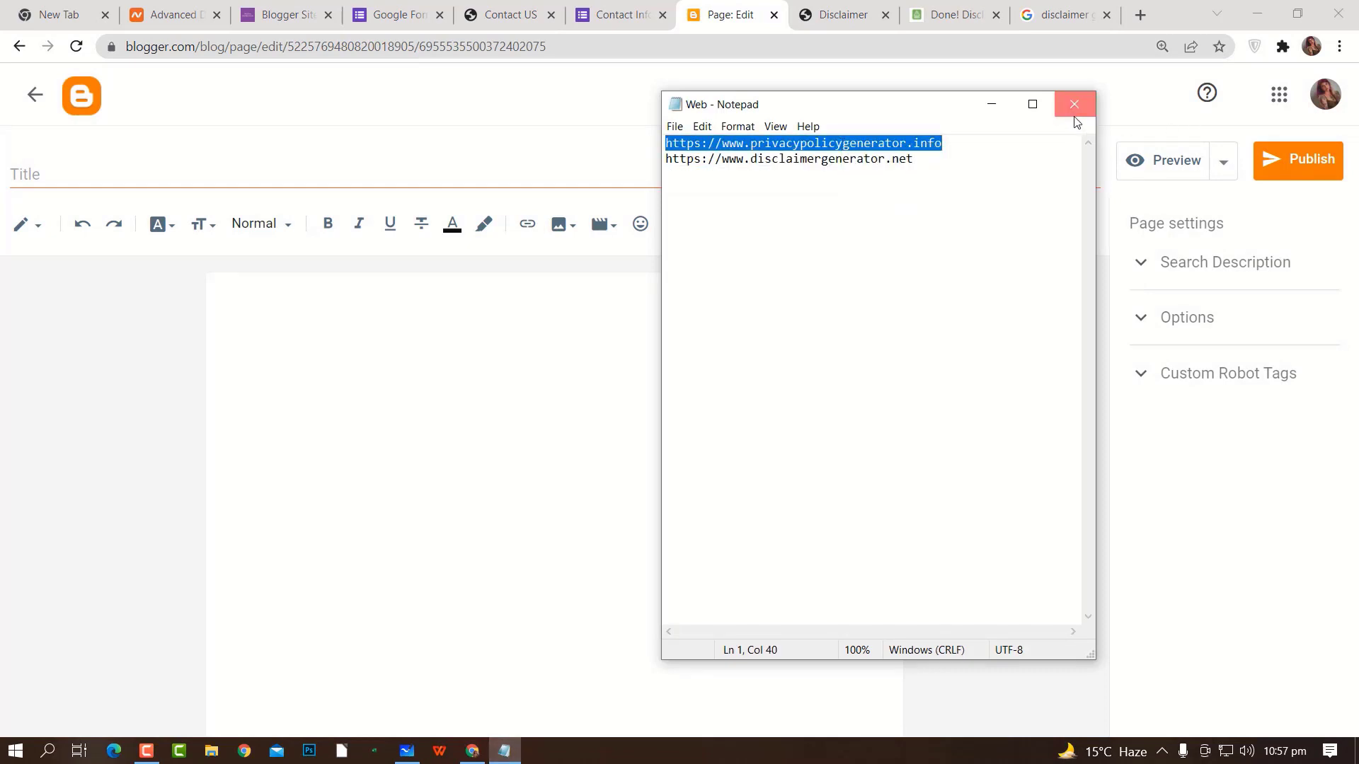
{"action": "left_click", "coordinate": [1074, 105]}
{"action": "left_click", "coordinate": [1139, 15]}
{"action": "right_click", "coordinate": [536, 47]}
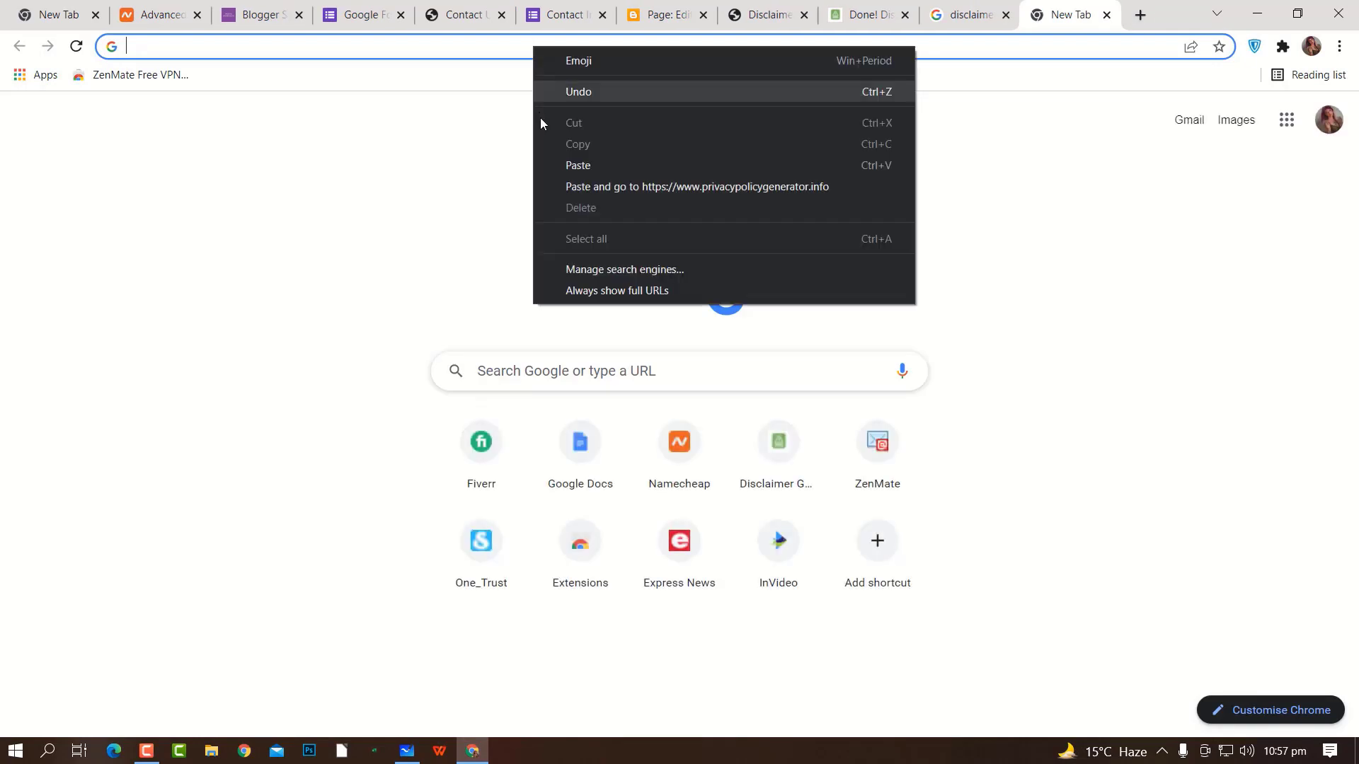
Load privacypolicygenerator.info and copy its 'Privacy Policy Generator' heading
{"action": "left_click", "coordinate": [568, 167]}
{"action": "key", "text": "Return"}
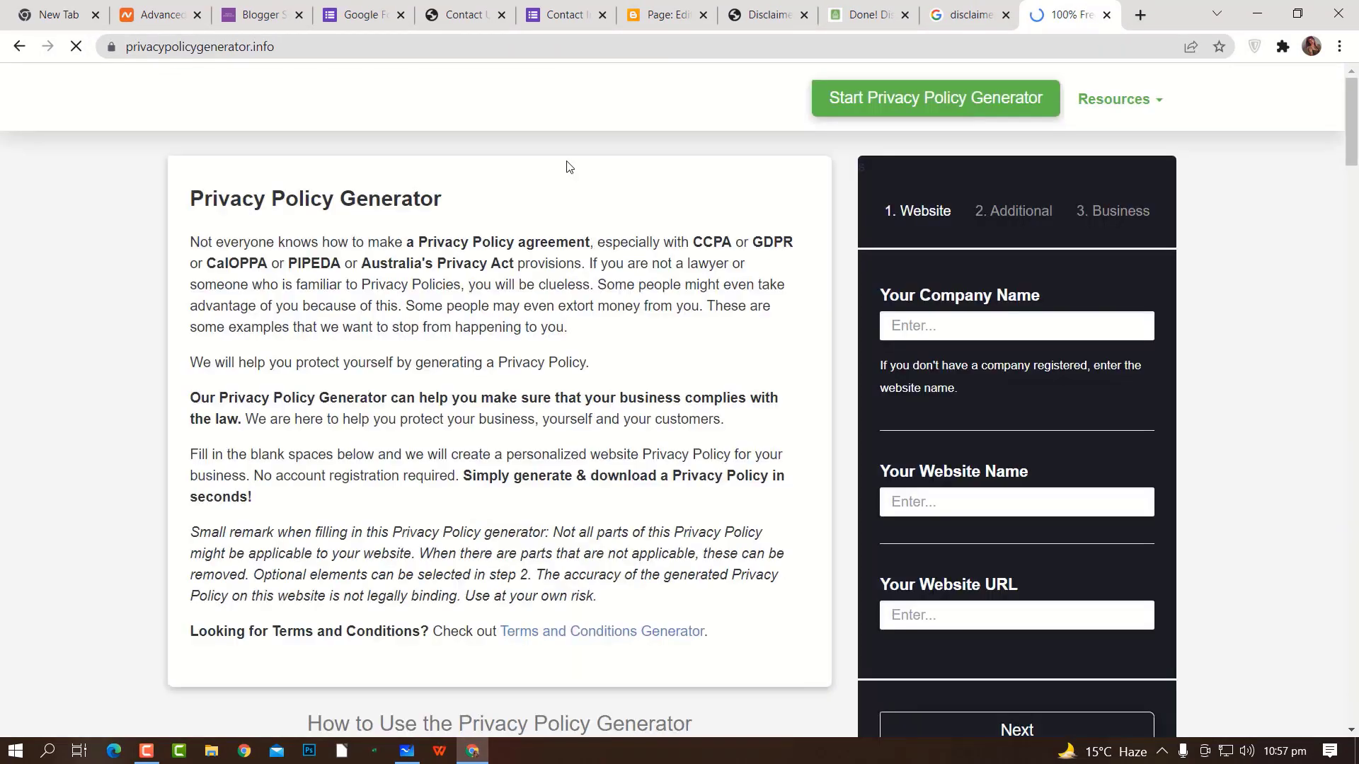
{"action": "triple_click", "coordinate": [340, 204]}
{"action": "right_click", "coordinate": [347, 205]}
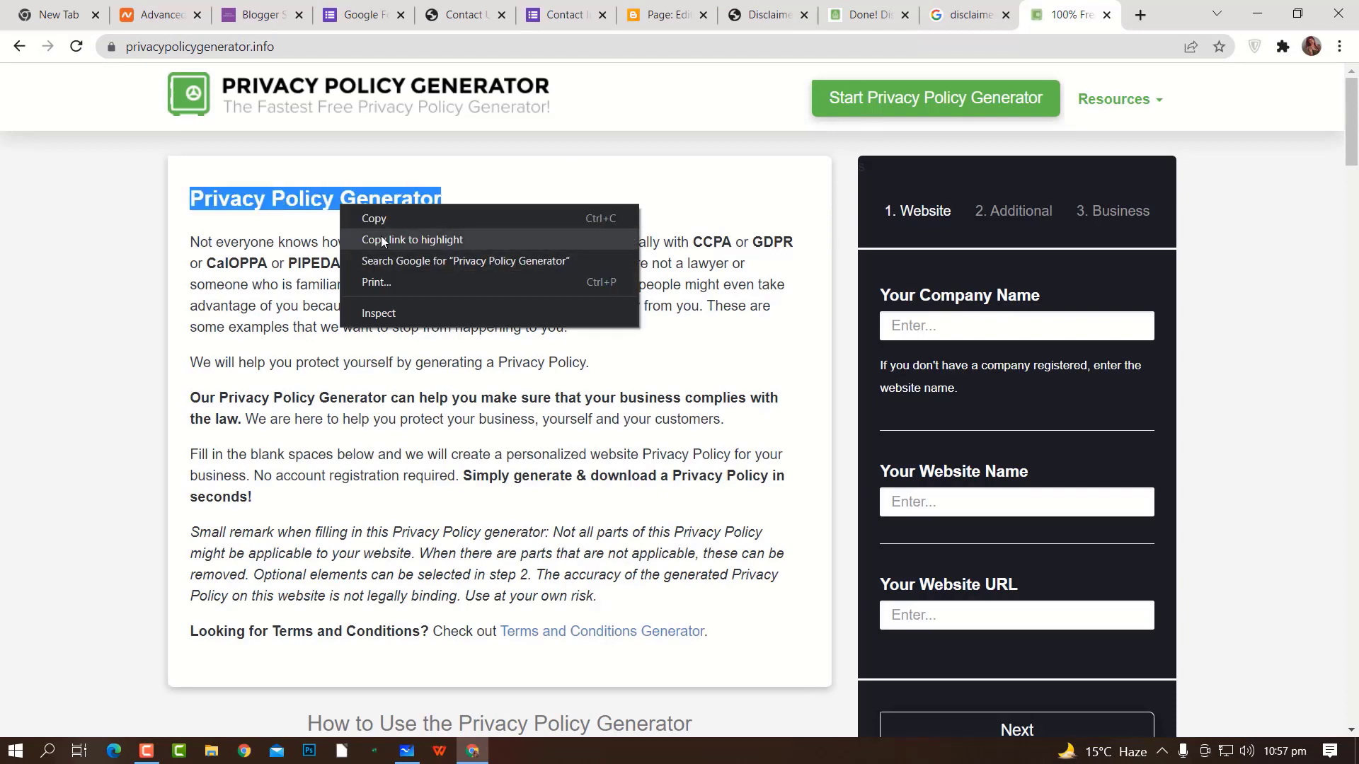
{"action": "left_click", "coordinate": [558, 216]}
Search Google for 'Privacy Policy Generator', then return to the generator's tab
{"action": "left_click", "coordinate": [1140, 15]}
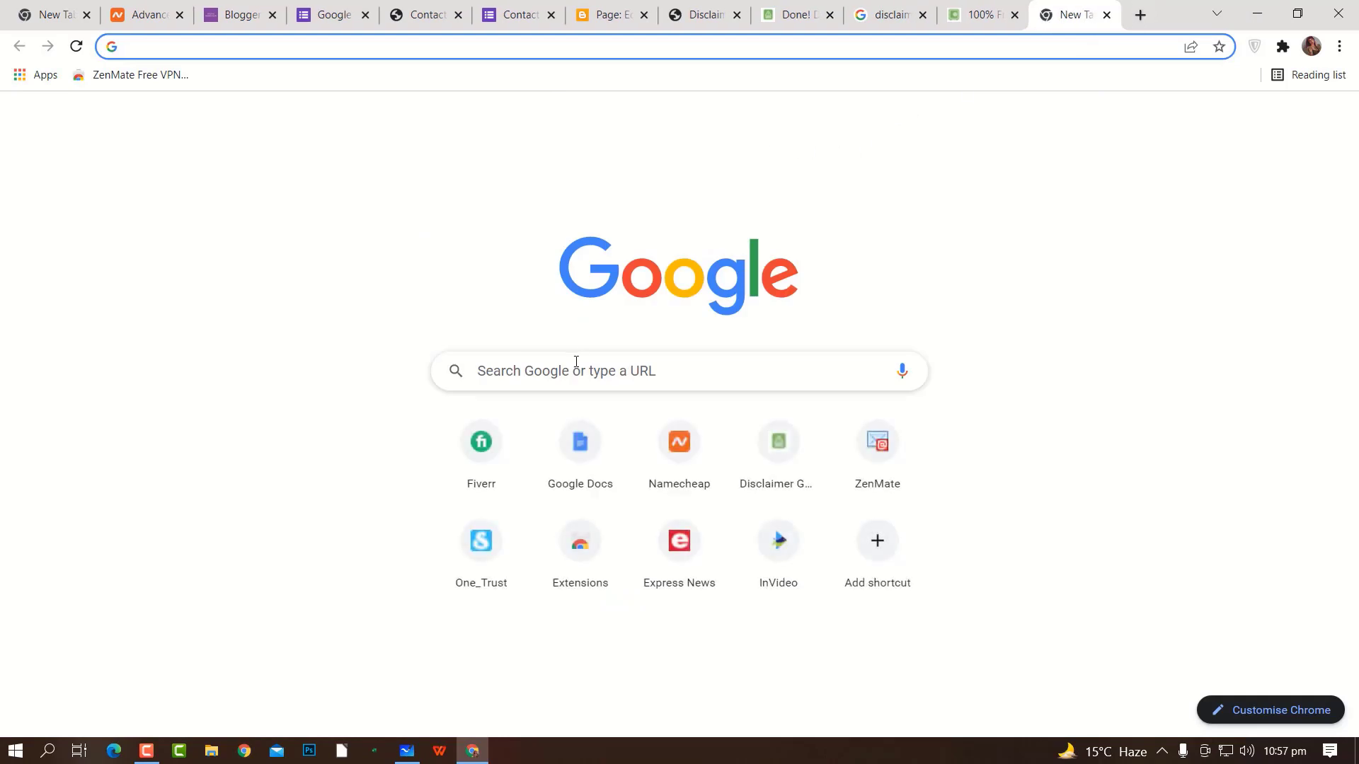
{"action": "left_click", "coordinate": [578, 361]}
{"action": "right_click", "coordinate": [578, 361]}
{"action": "left_click", "coordinate": [654, 499]}
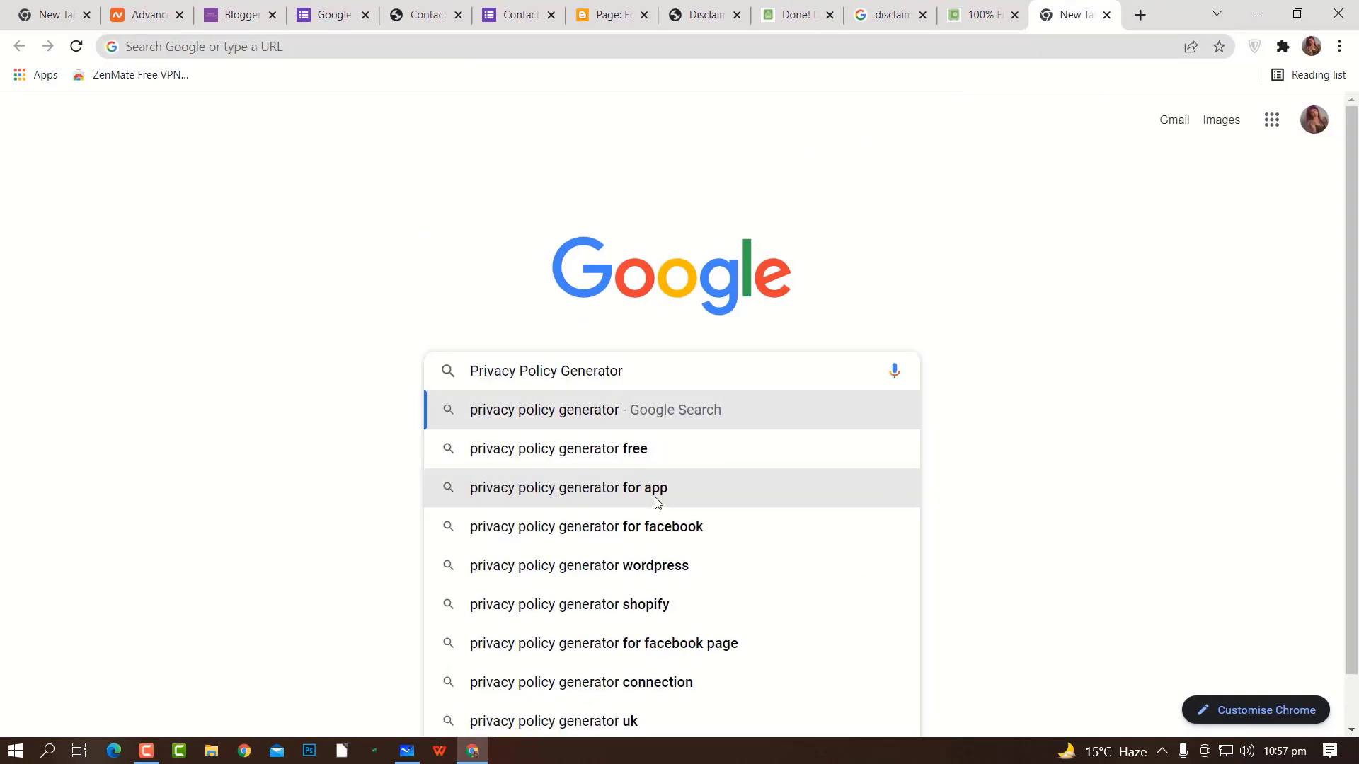
{"action": "key", "text": "Return"}
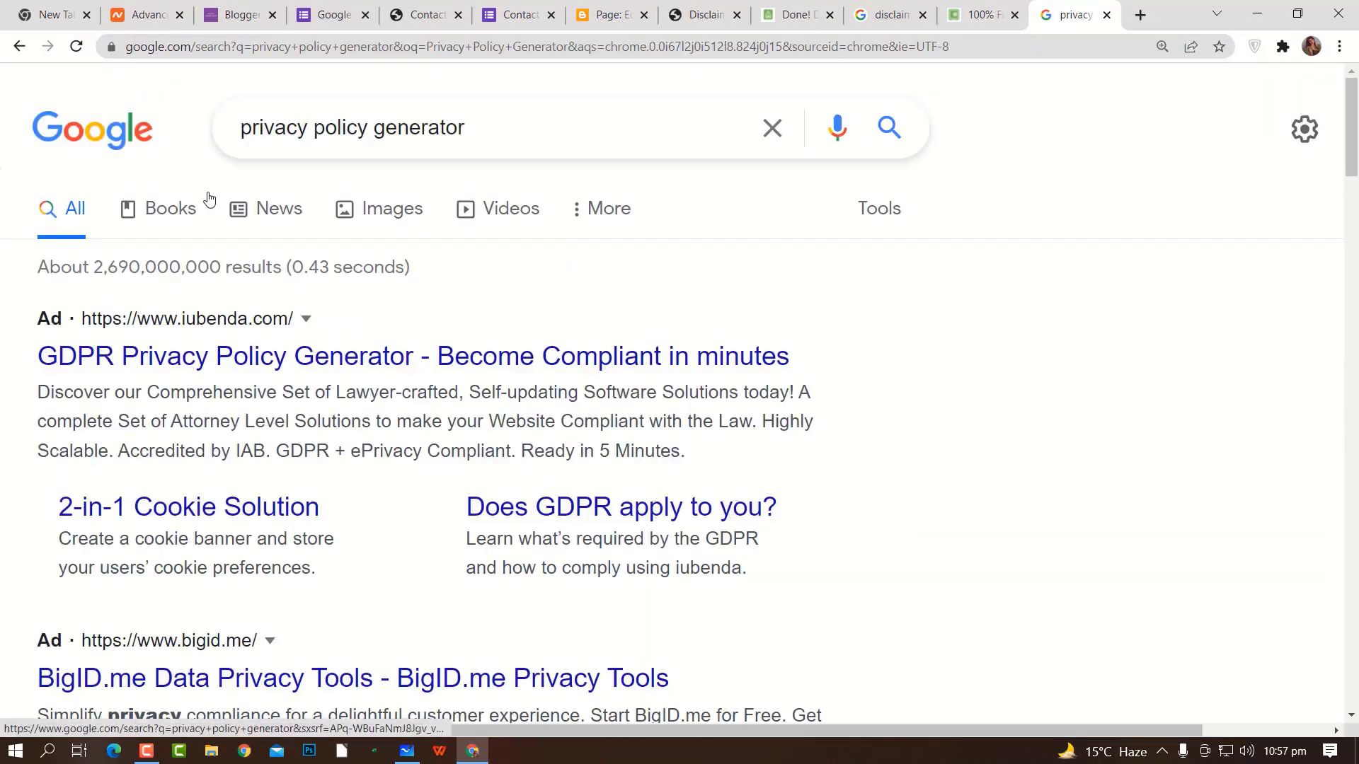
{"action": "scroll", "coordinate": [417, 433], "scroll_direction": "up", "scroll_amount": 4}
{"action": "scroll", "coordinate": [417, 433], "scroll_direction": "down", "scroll_amount": 3}
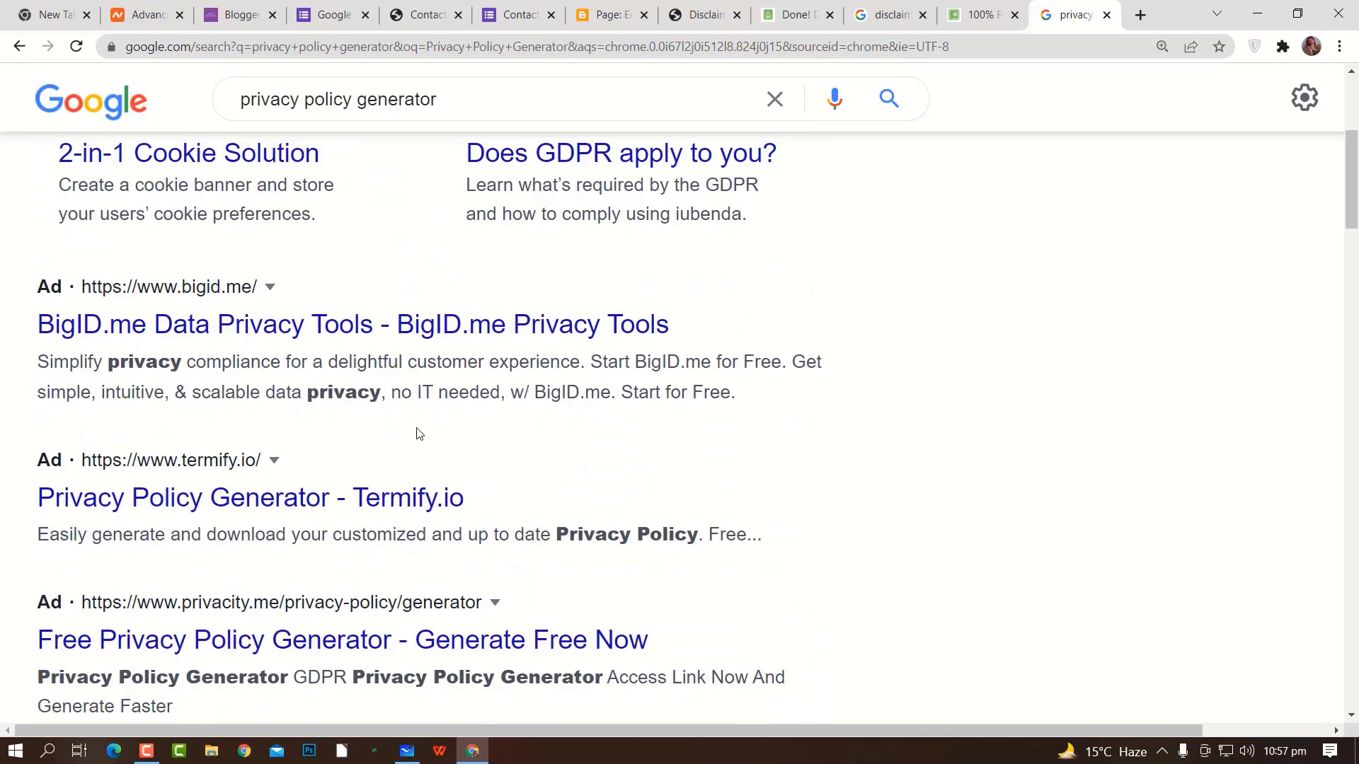
{"action": "scroll", "coordinate": [418, 433], "scroll_direction": "down", "scroll_amount": 3}
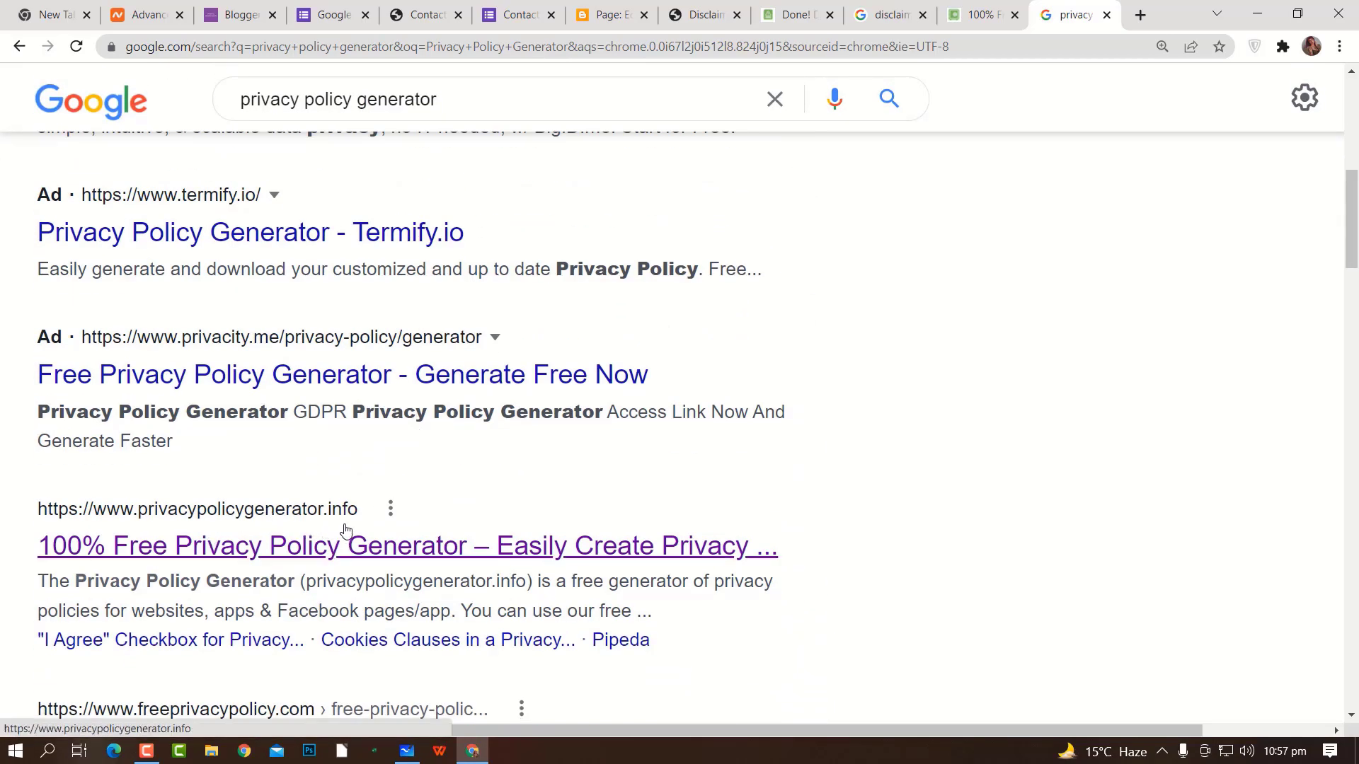
{"action": "left_click", "coordinate": [982, 6]}
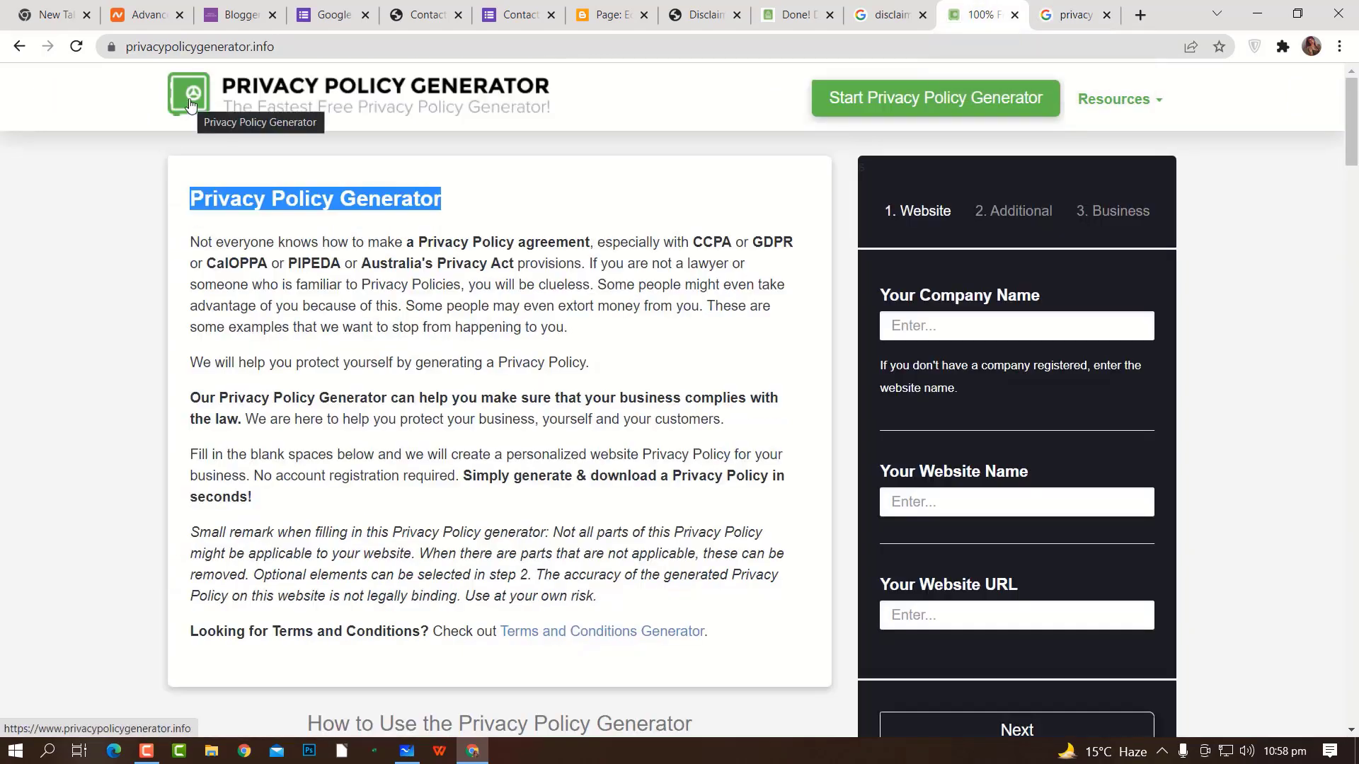
{"action": "left_click", "coordinate": [960, 325]}
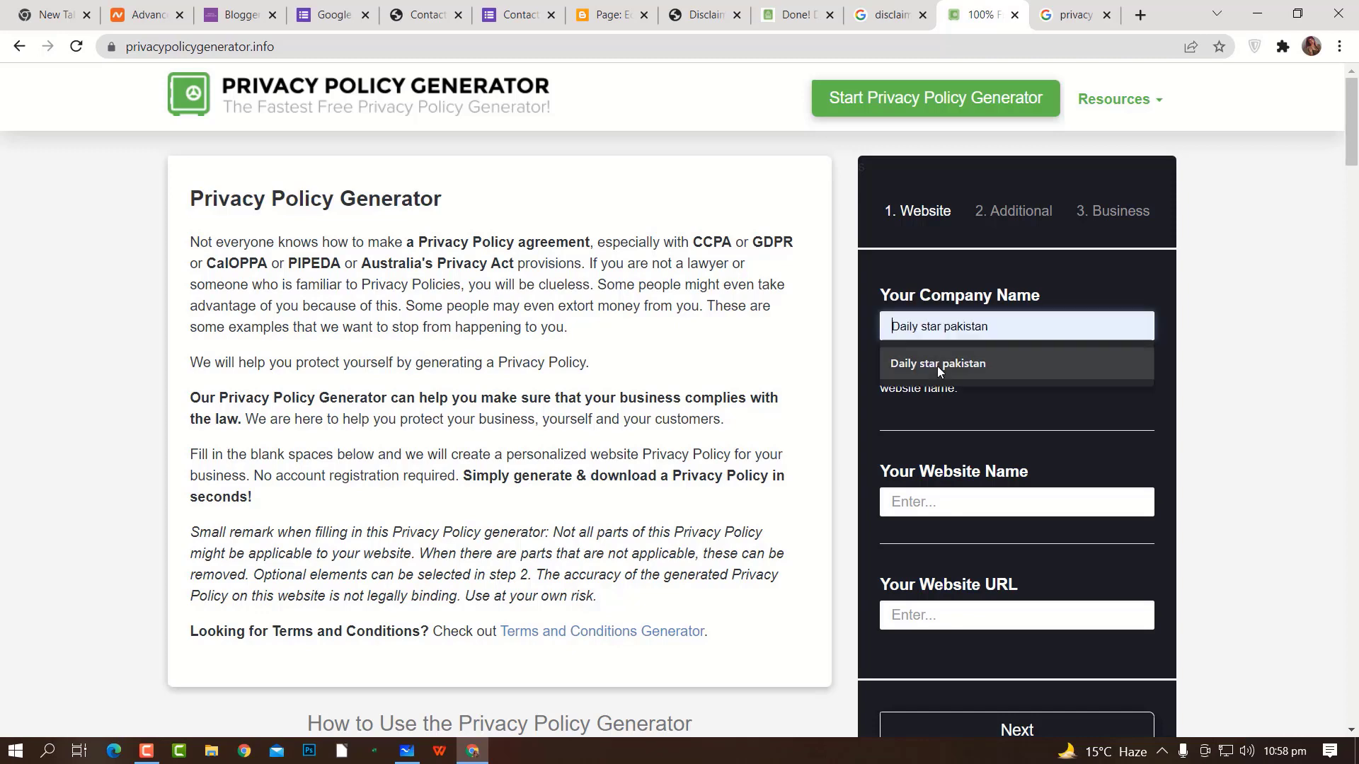
{"action": "left_click", "coordinate": [970, 368]}
{"action": "left_click", "coordinate": [934, 504]}
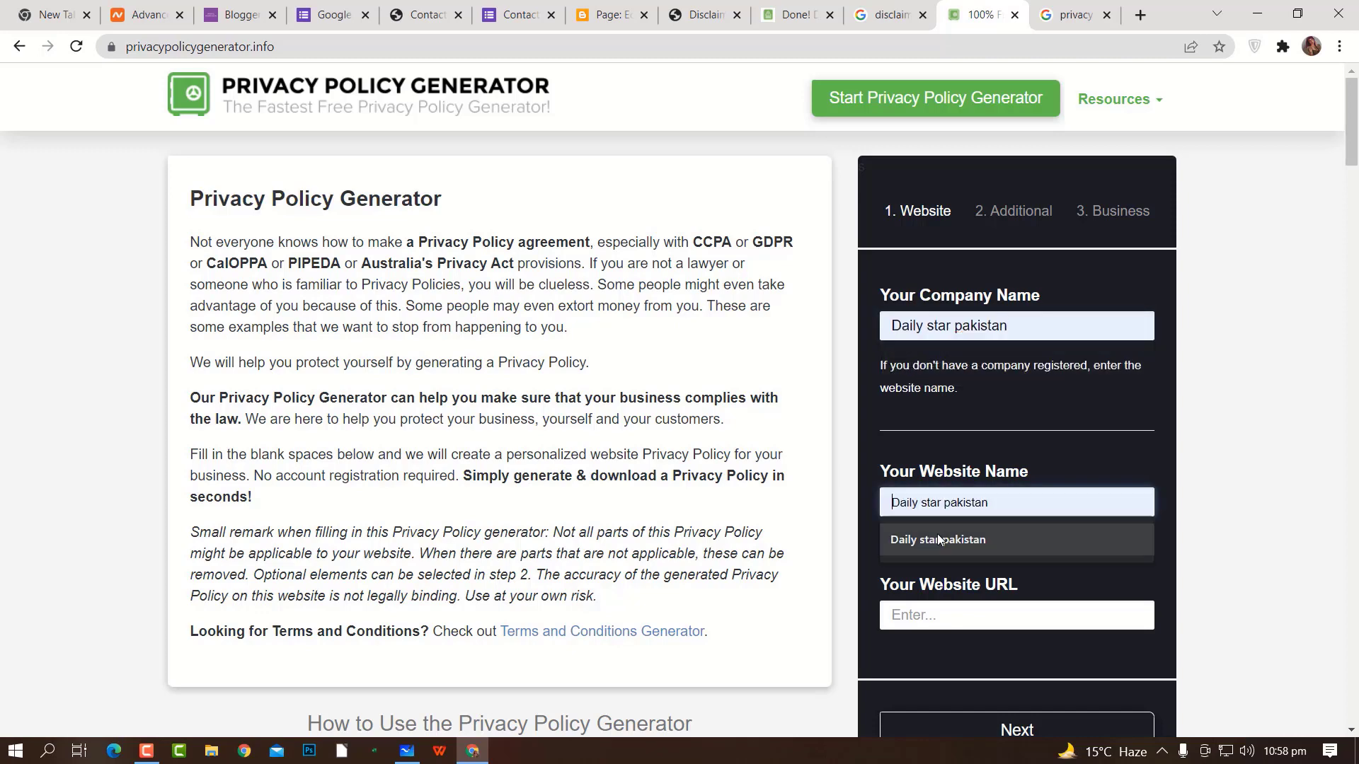
{"action": "left_click", "coordinate": [940, 539]}
{"action": "left_click", "coordinate": [944, 614]}
{"action": "left_click", "coordinate": [949, 650]}
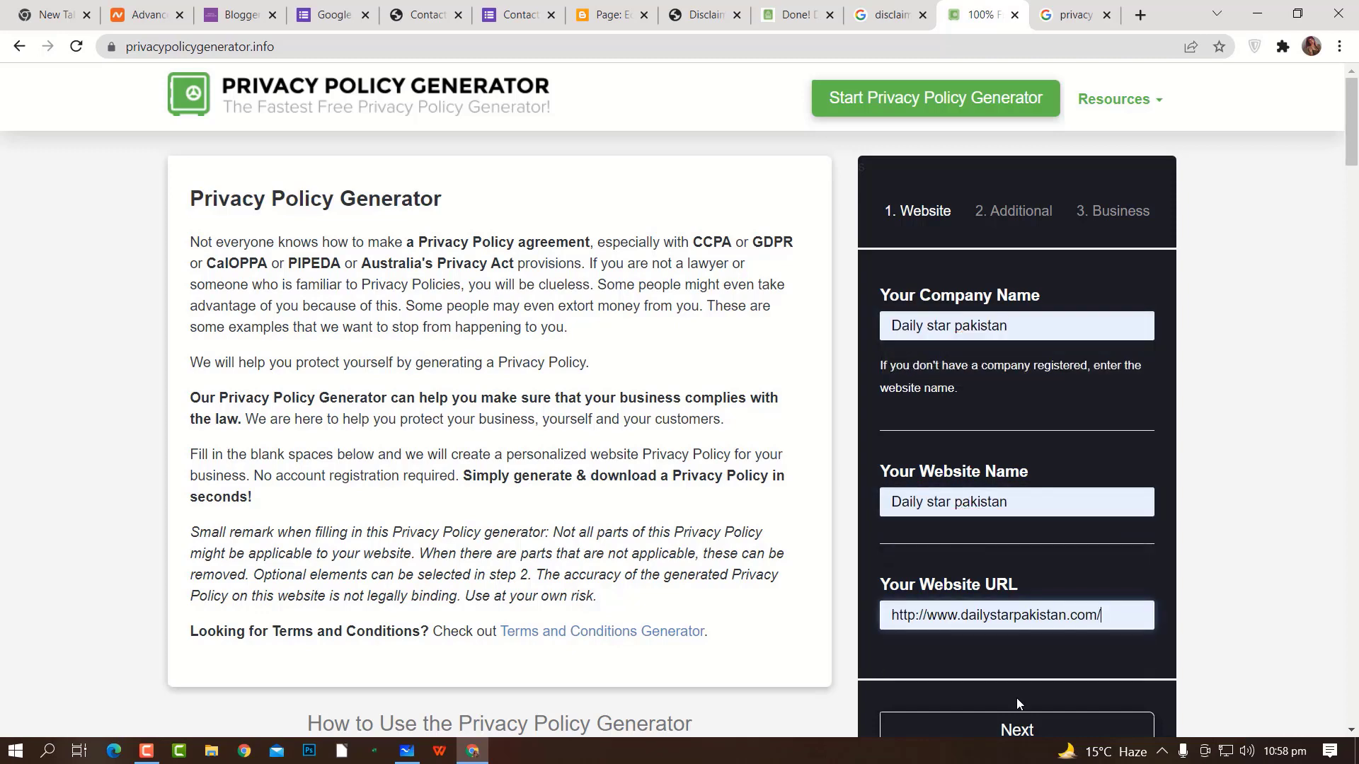
{"action": "left_click", "coordinate": [1016, 730]}
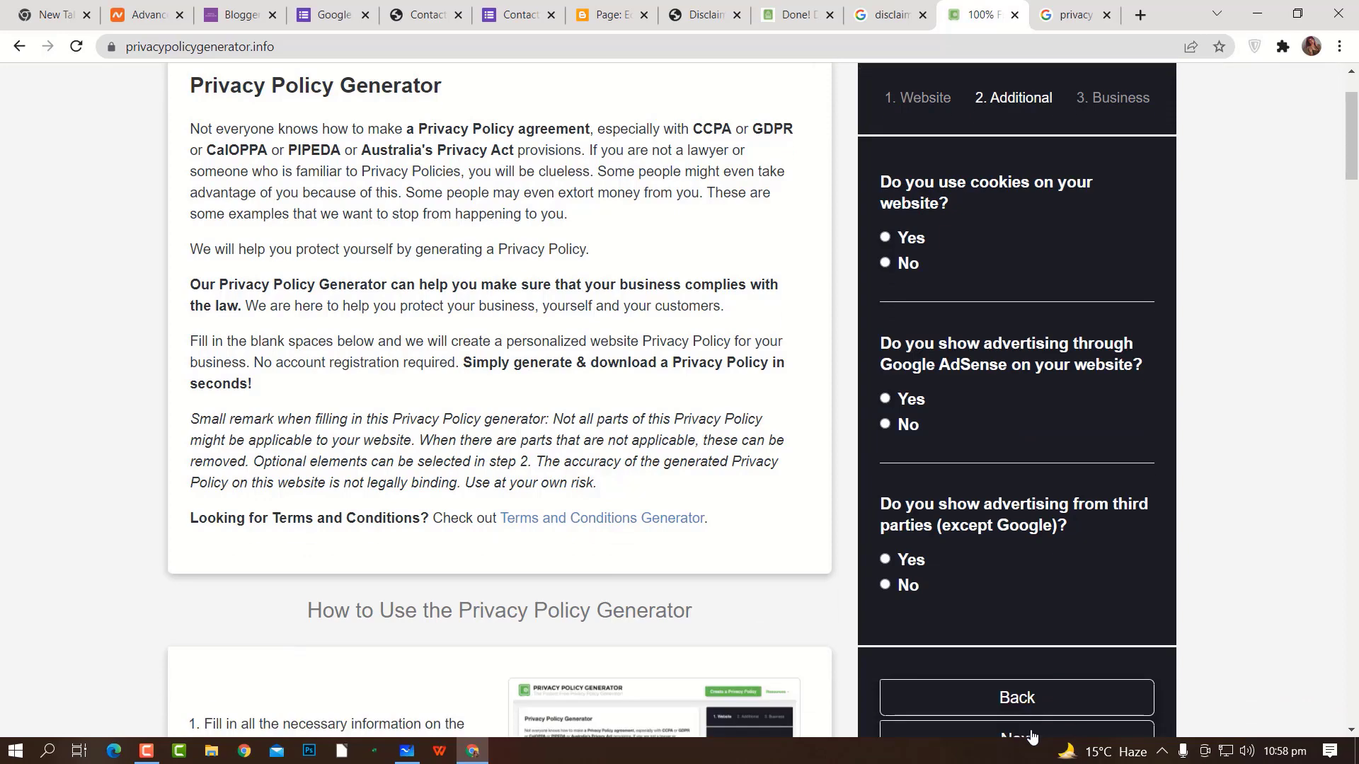
{"action": "left_click", "coordinate": [887, 238]}
{"action": "scroll", "coordinate": [1031, 706], "scroll_direction": "down", "scroll_amount": 3}
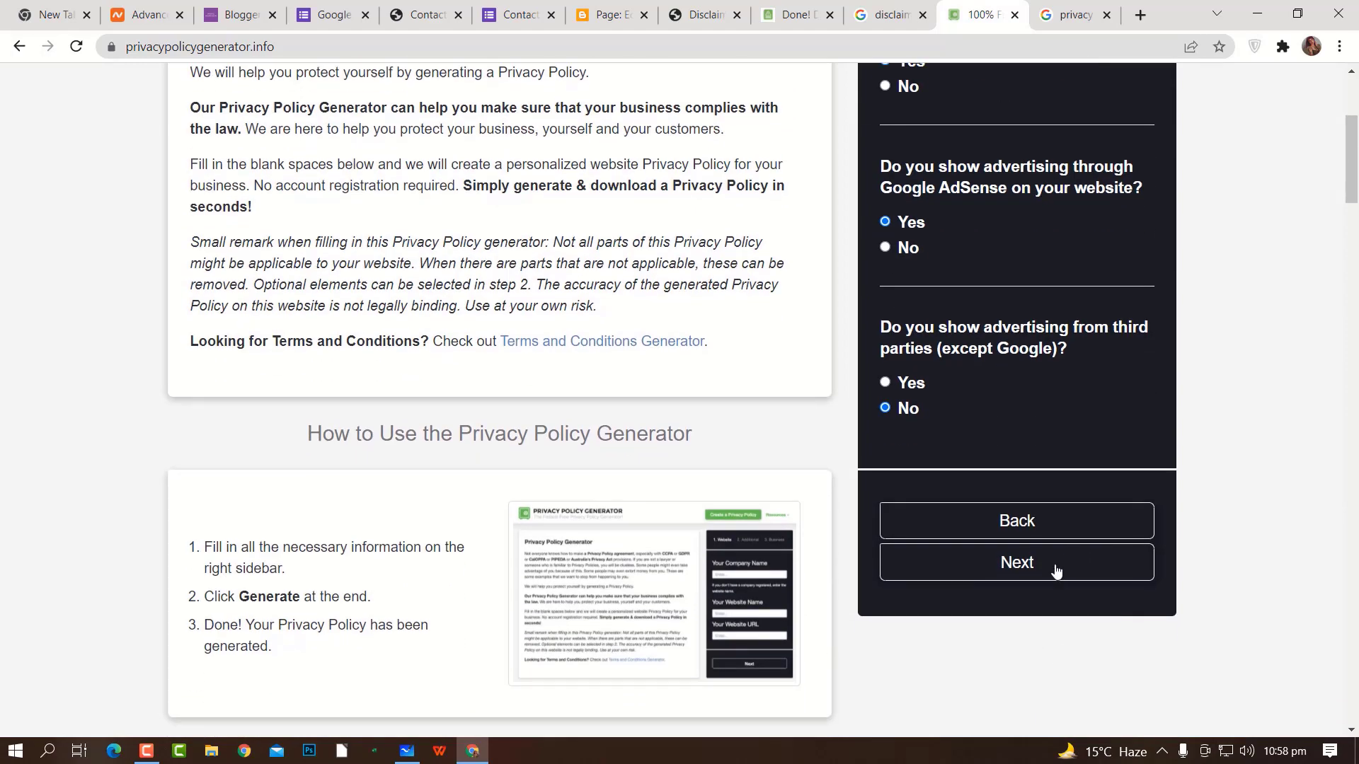
{"action": "left_click", "coordinate": [1055, 570]}
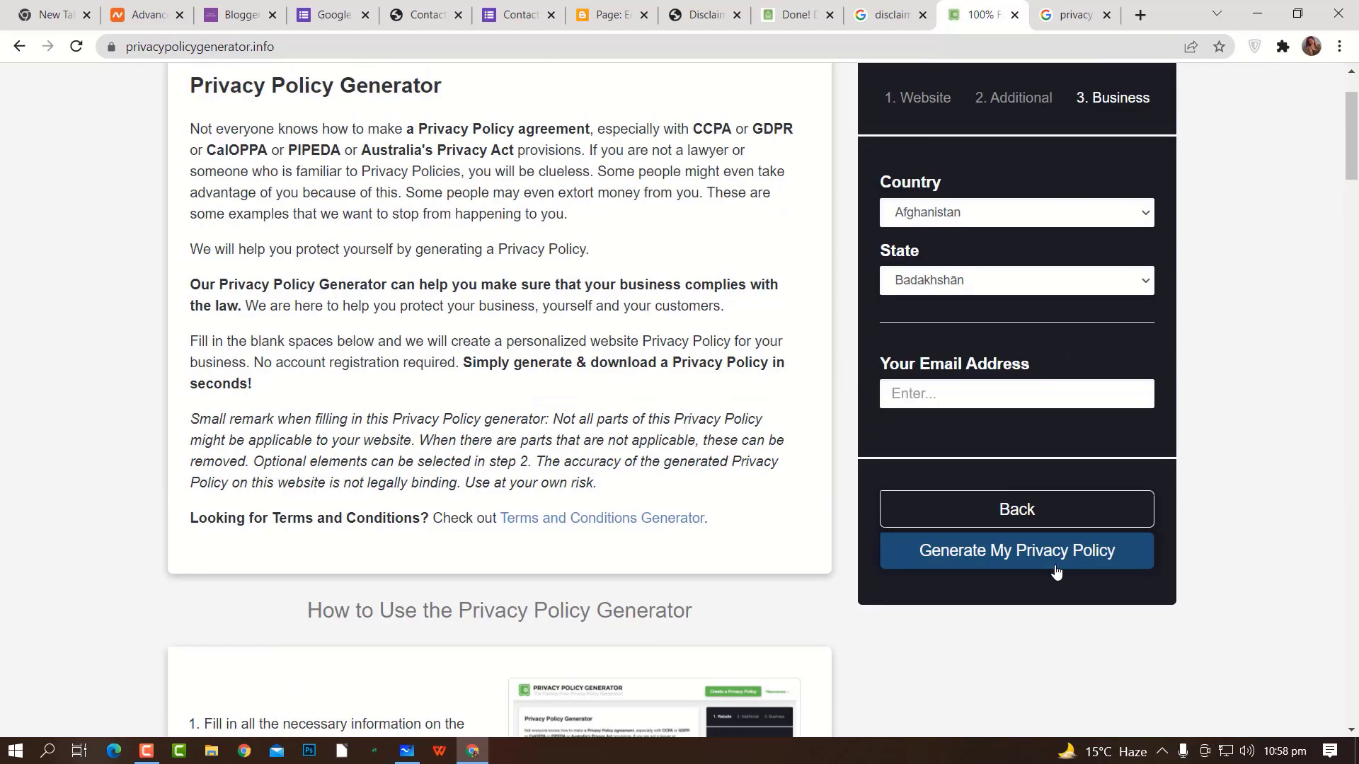
Choose Pakistan and Punjab, add the contact e-mail, and generate the privacy policy
{"action": "left_click", "coordinate": [927, 217]}
{"action": "left_click", "coordinate": [928, 218]}
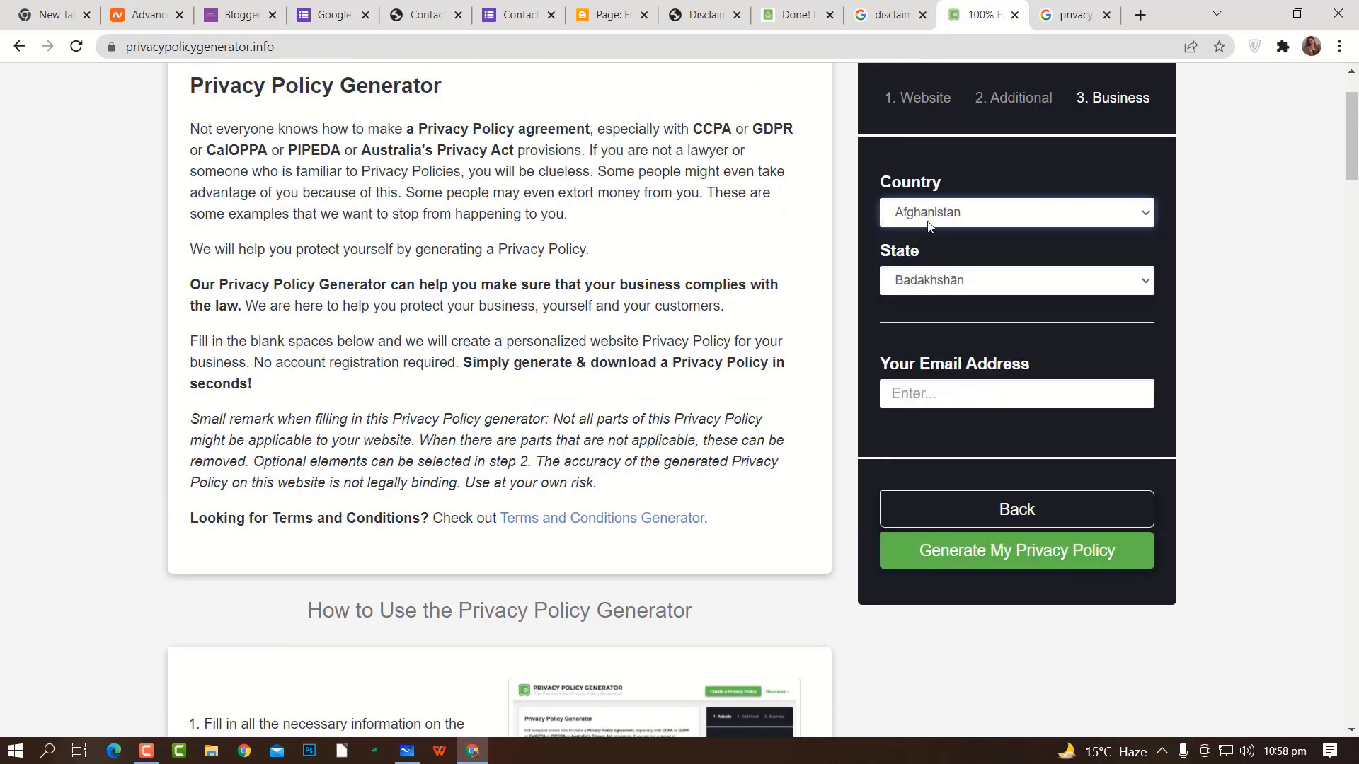
{"action": "left_click", "coordinate": [929, 218]}
{"action": "scroll", "coordinate": [917, 459], "scroll_direction": "down", "scroll_amount": 10}
{"action": "scroll", "coordinate": [918, 459], "scroll_direction": "down", "scroll_amount": 6}
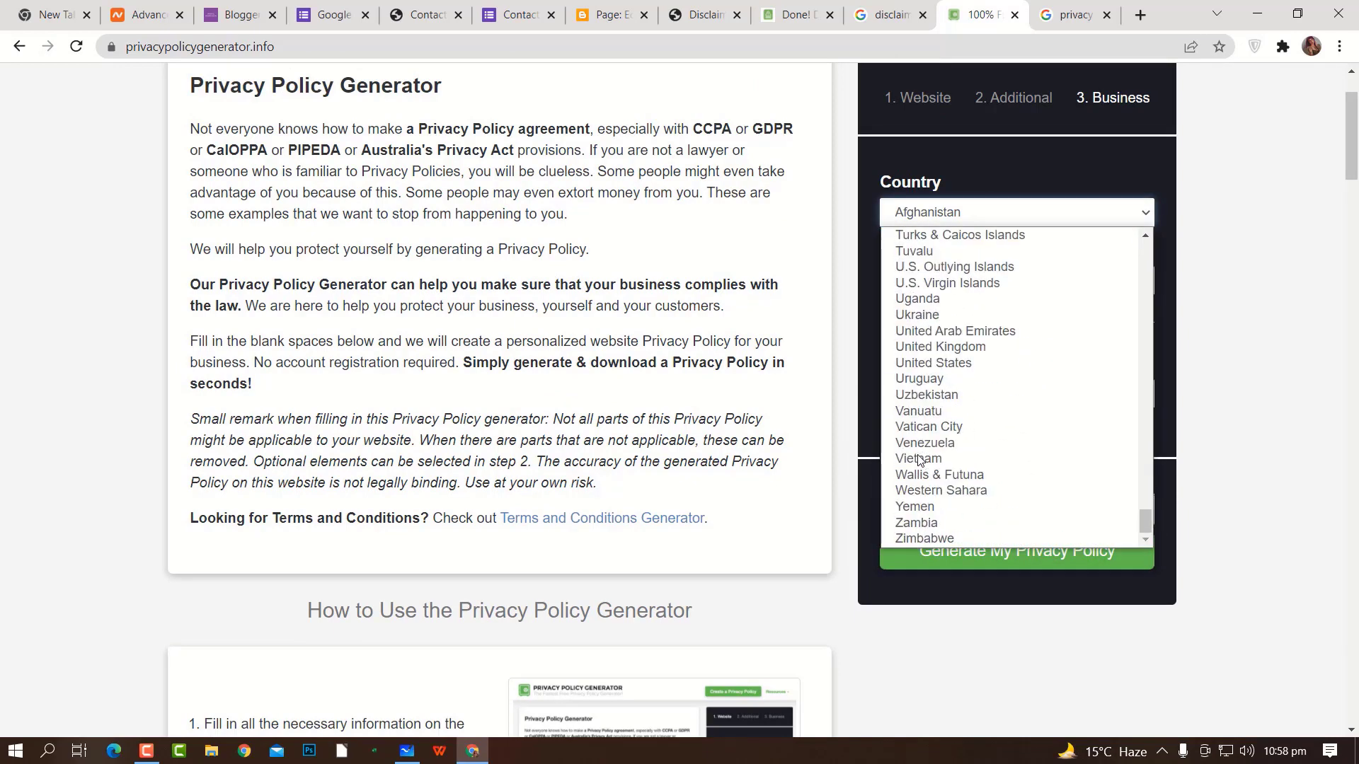
{"action": "scroll", "coordinate": [918, 458], "scroll_direction": "up", "scroll_amount": 15}
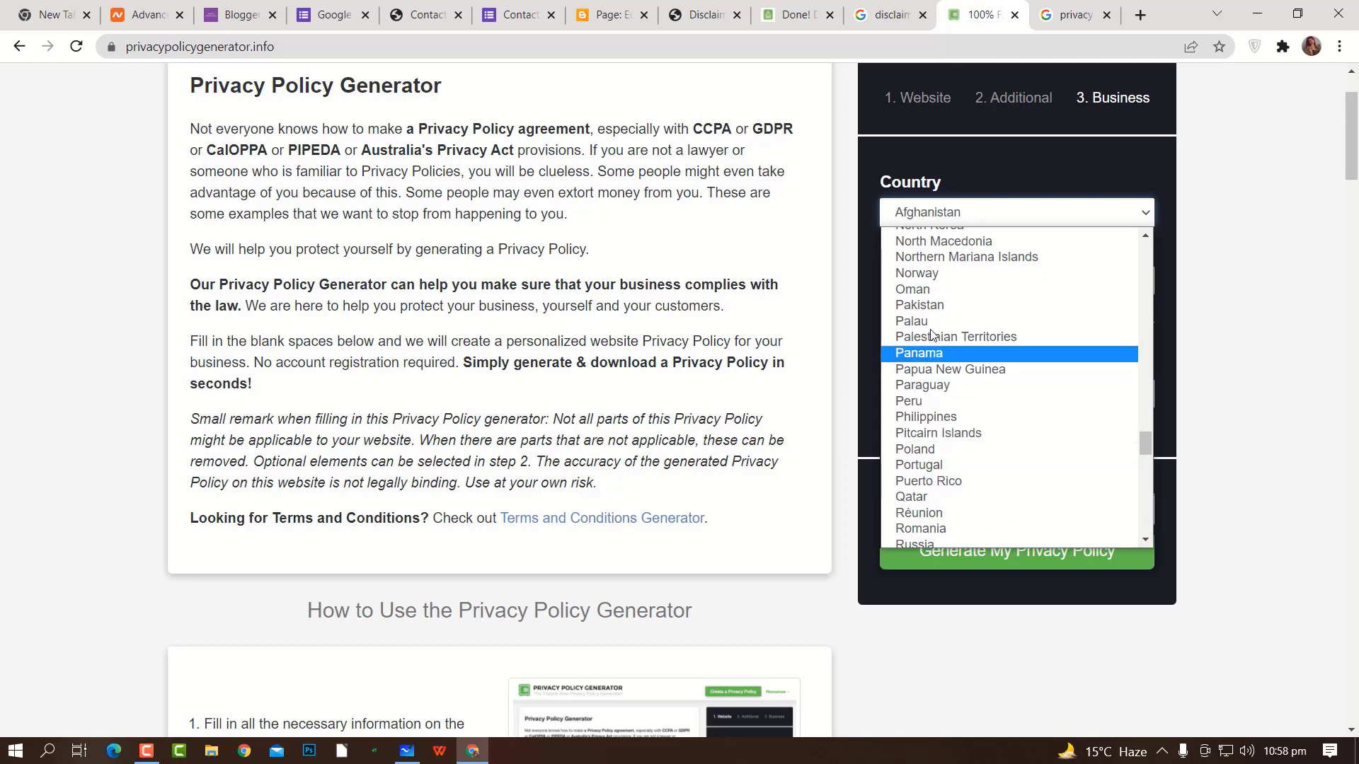
{"action": "left_click", "coordinate": [920, 305]}
{"action": "left_click", "coordinate": [975, 287]}
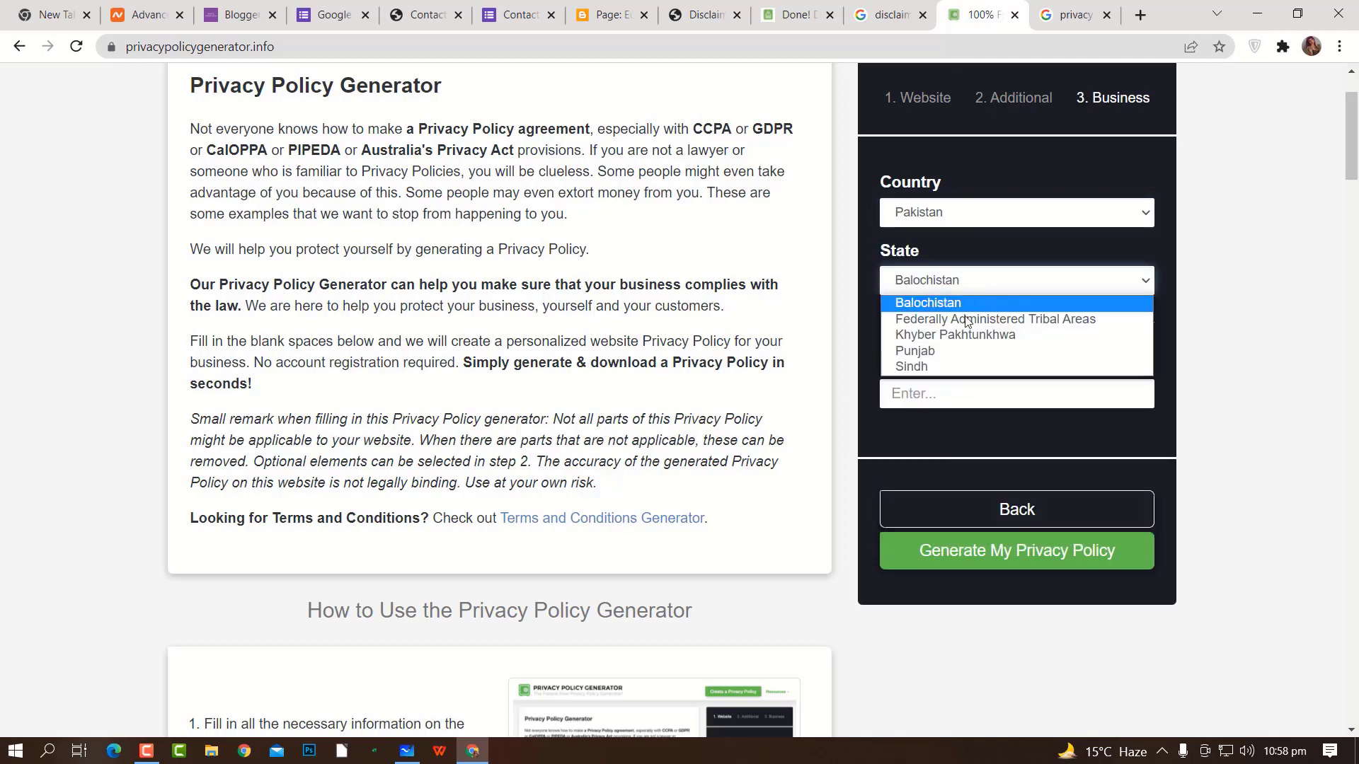
{"action": "left_click", "coordinate": [949, 352]}
{"action": "left_click", "coordinate": [949, 393]}
{"action": "left_click", "coordinate": [955, 451]}
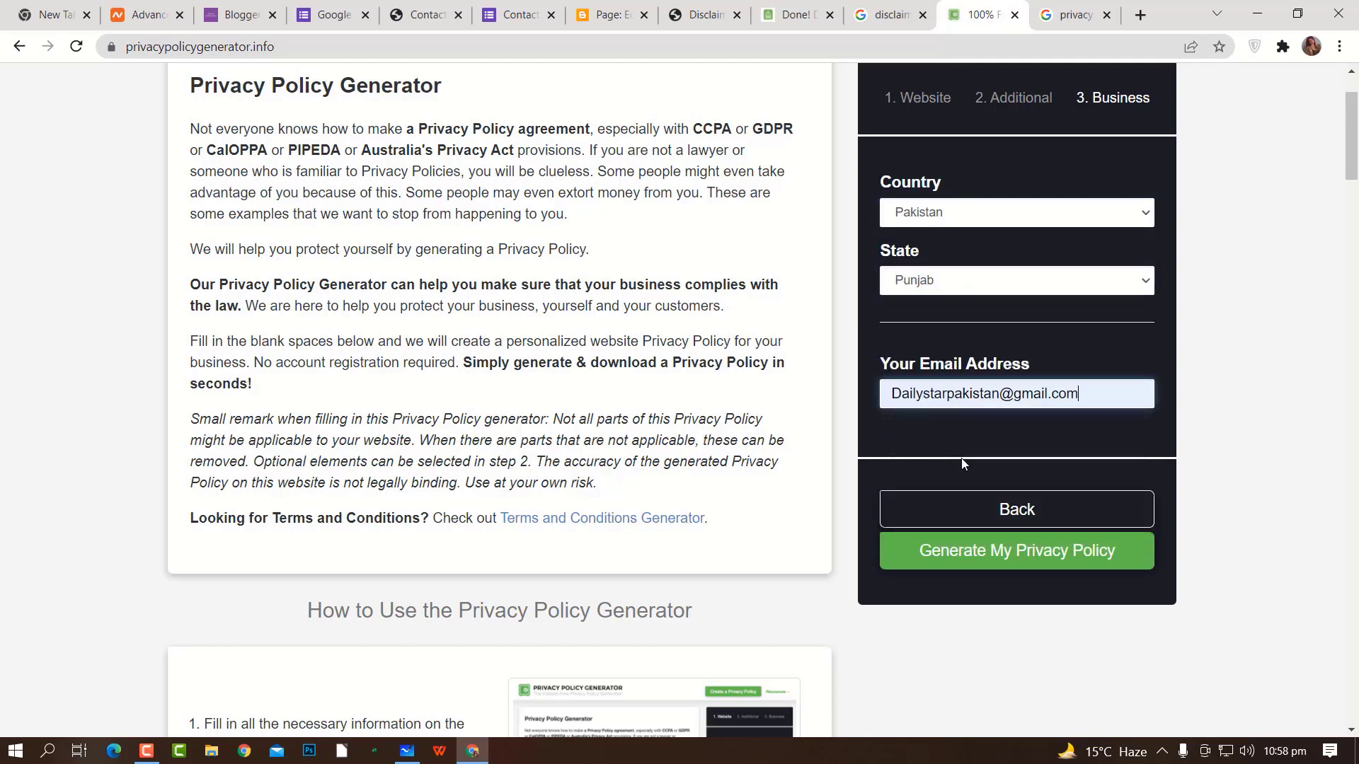
{"action": "left_click", "coordinate": [1031, 552]}
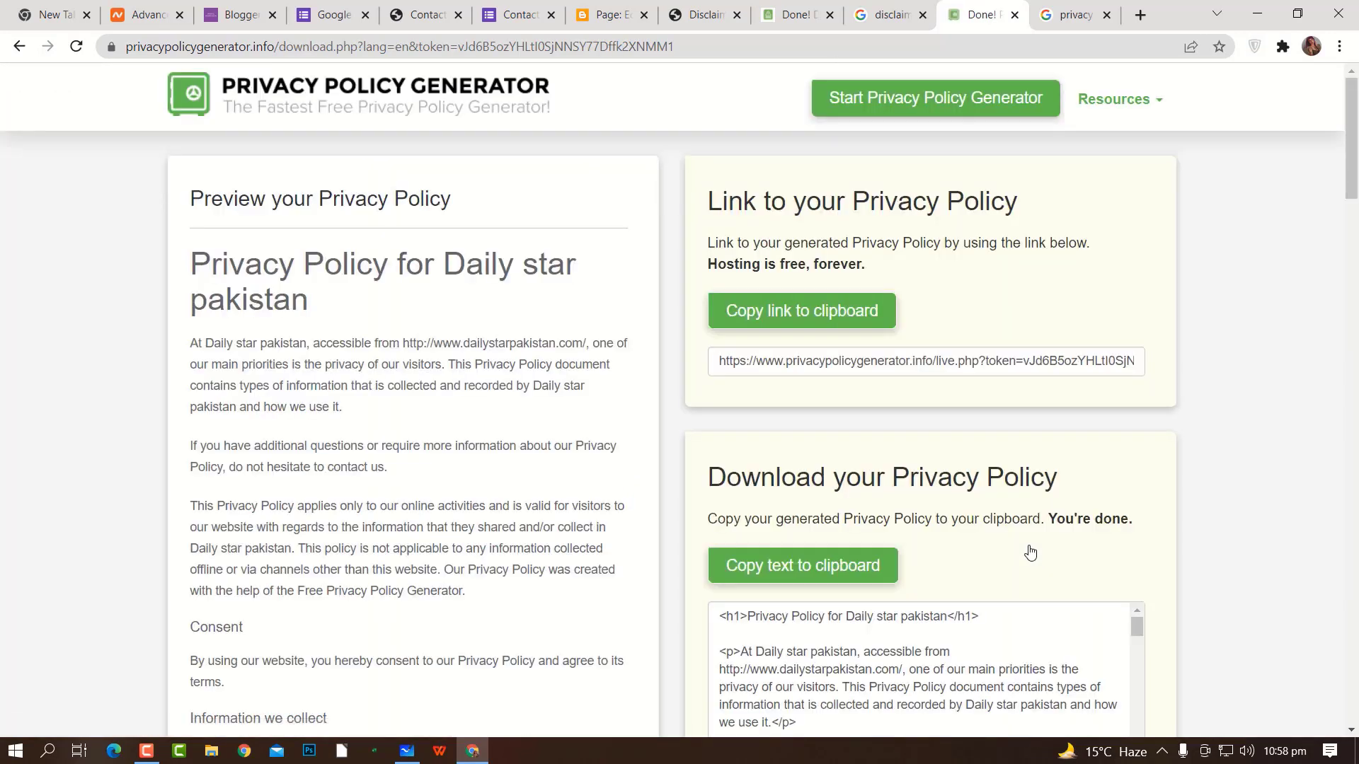
Title the Blogger page 'Privacy Policy' from the generator heading and copy the generated policy text
{"action": "left_click", "coordinate": [788, 566]}
{"action": "left_click", "coordinate": [782, 570]}
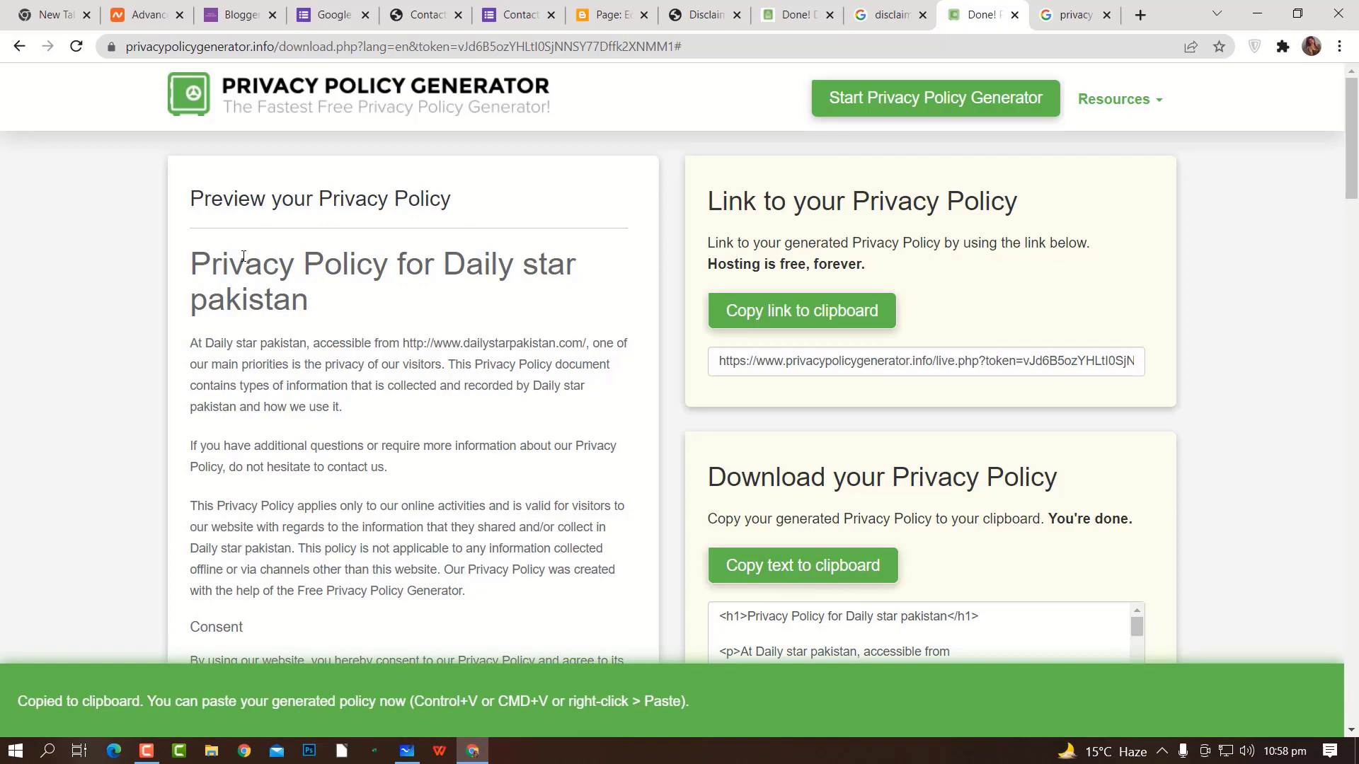
{"action": "left_click_drag", "start_coordinate": [194, 258], "coordinate": [387, 266]}
{"action": "right_click", "coordinate": [377, 266]}
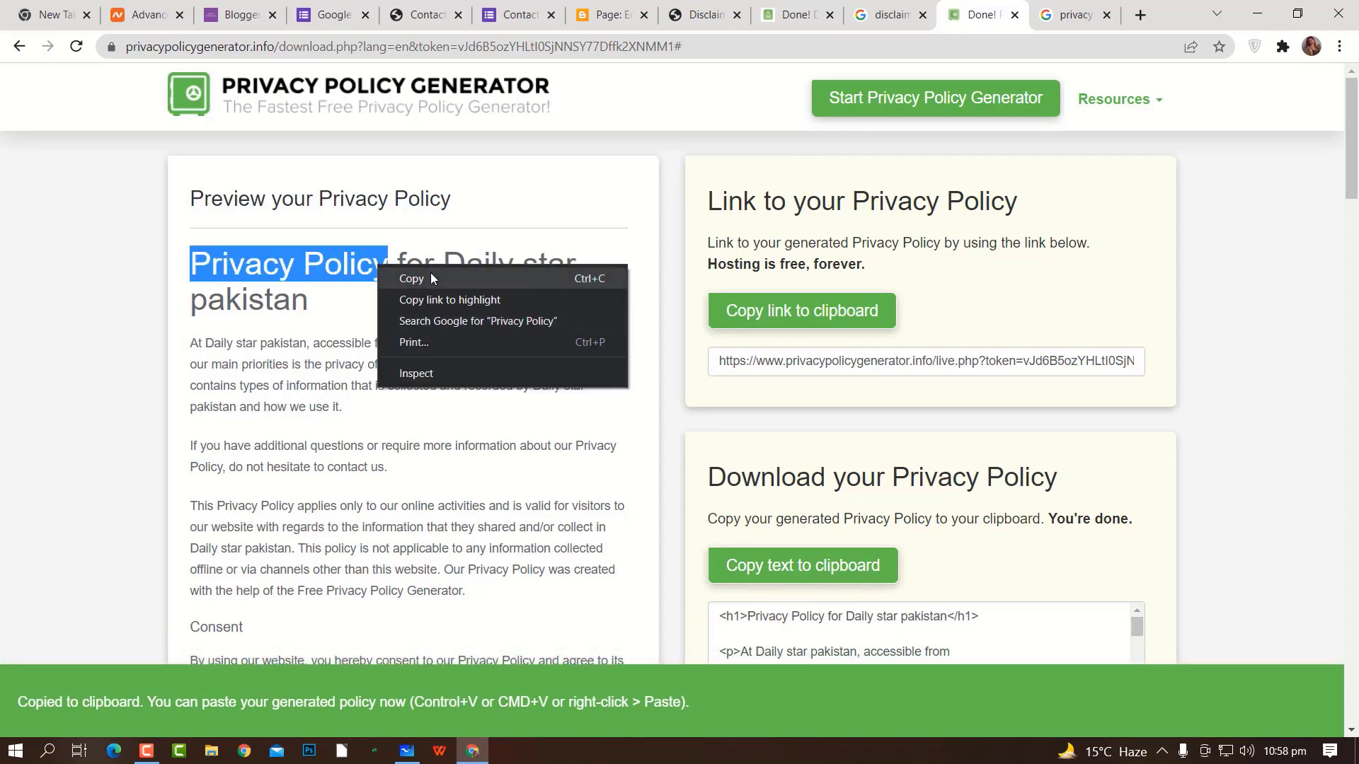
{"action": "left_click", "coordinate": [430, 275]}
{"action": "left_click_drag", "start_coordinate": [609, 14], "coordinate": [888, 14]}
{"action": "right_click", "coordinate": [73, 184]}
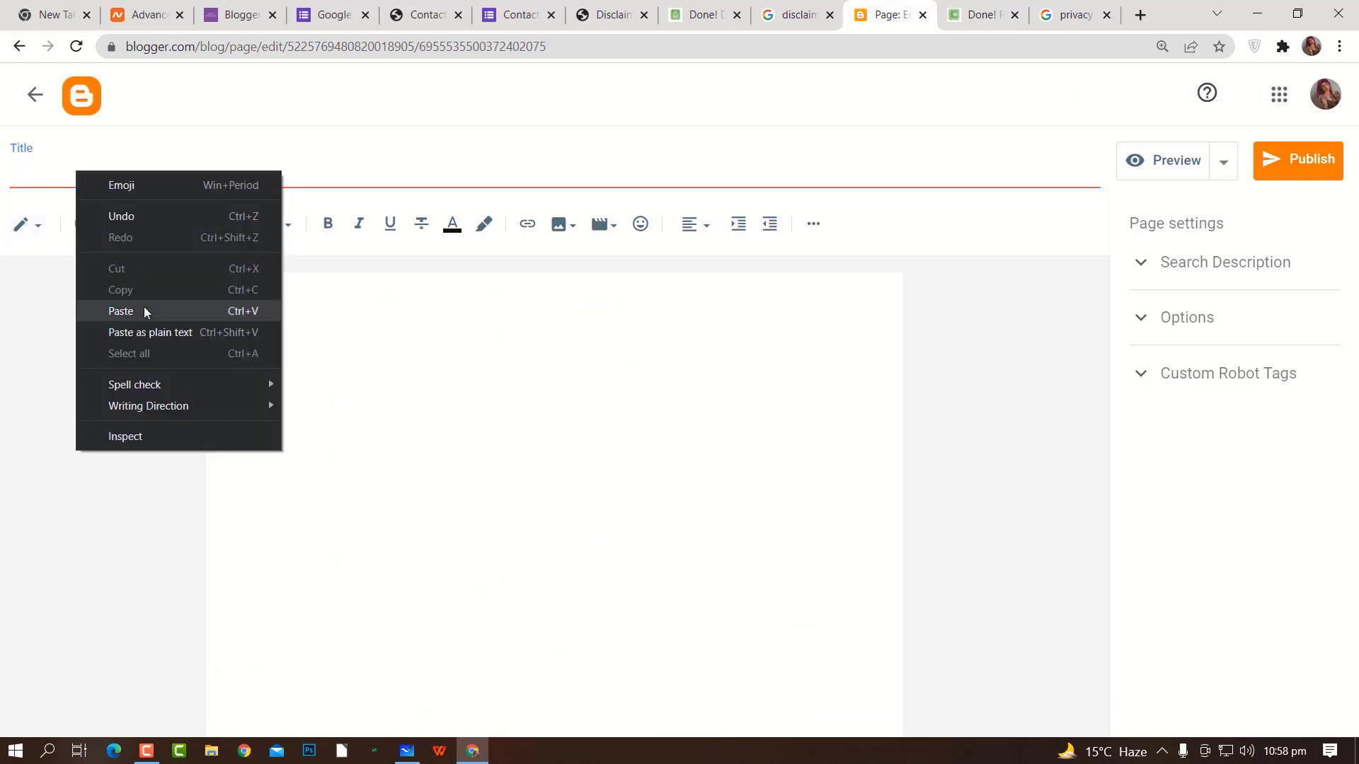
{"action": "left_click", "coordinate": [143, 307]}
{"action": "left_click", "coordinate": [977, 15]}
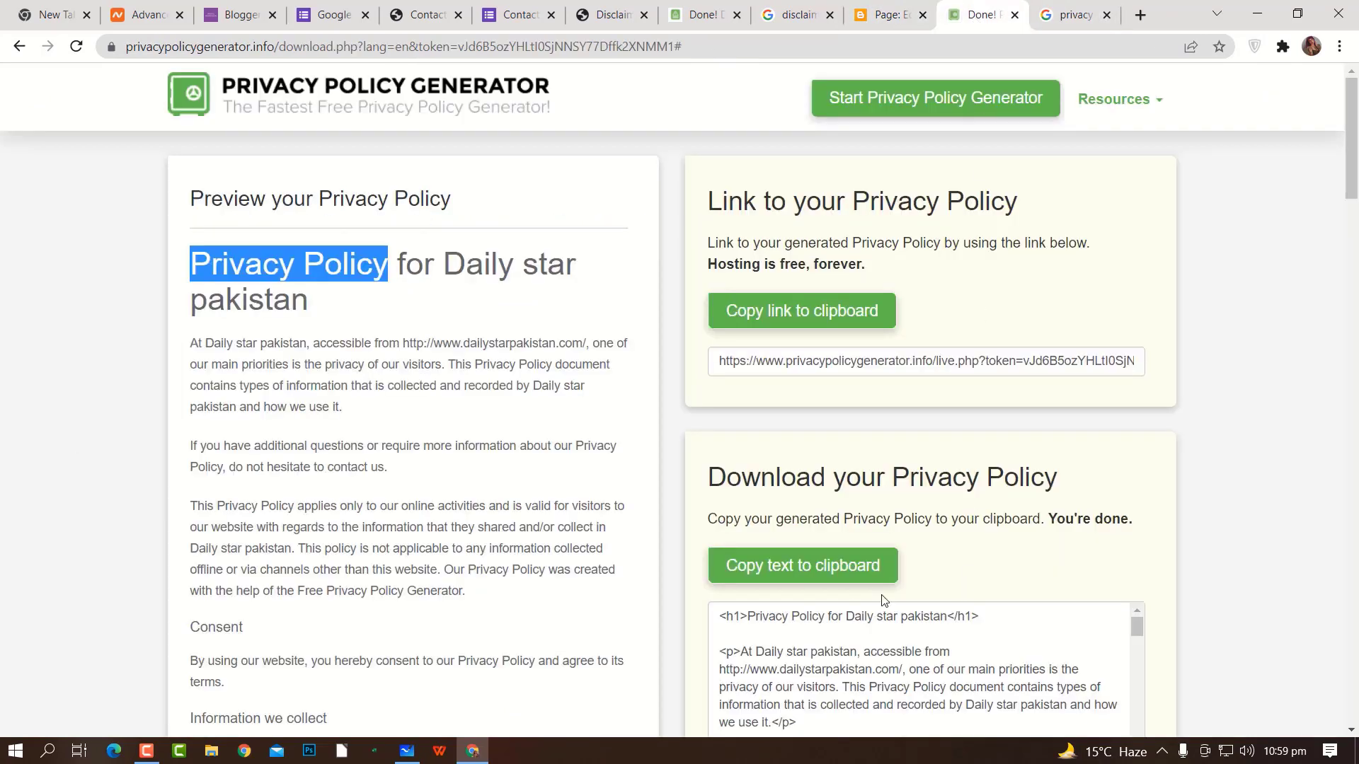
{"action": "triple_click", "coordinate": [823, 571]}
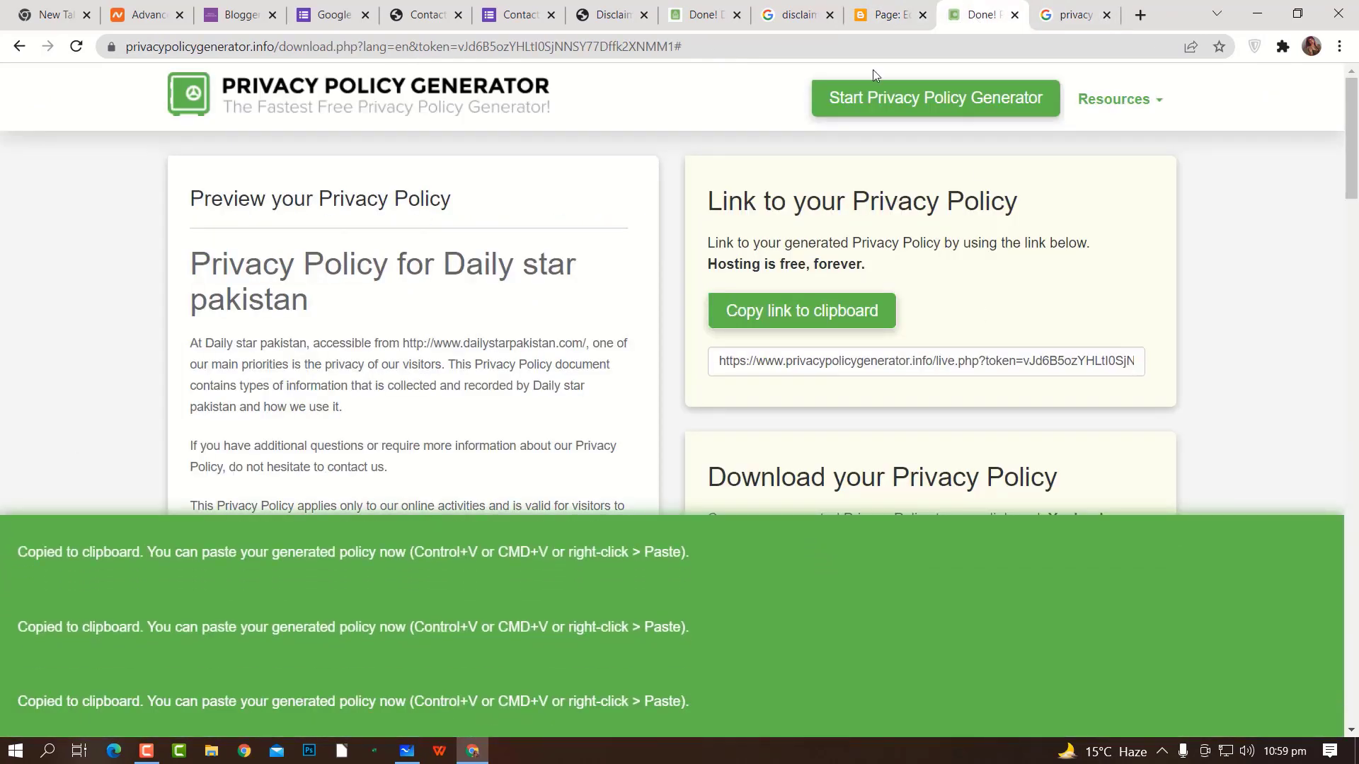
Paste the generated privacy policy HTML into the Privacy Policy page's HTML view and publish it
{"action": "left_click", "coordinate": [879, 14]}
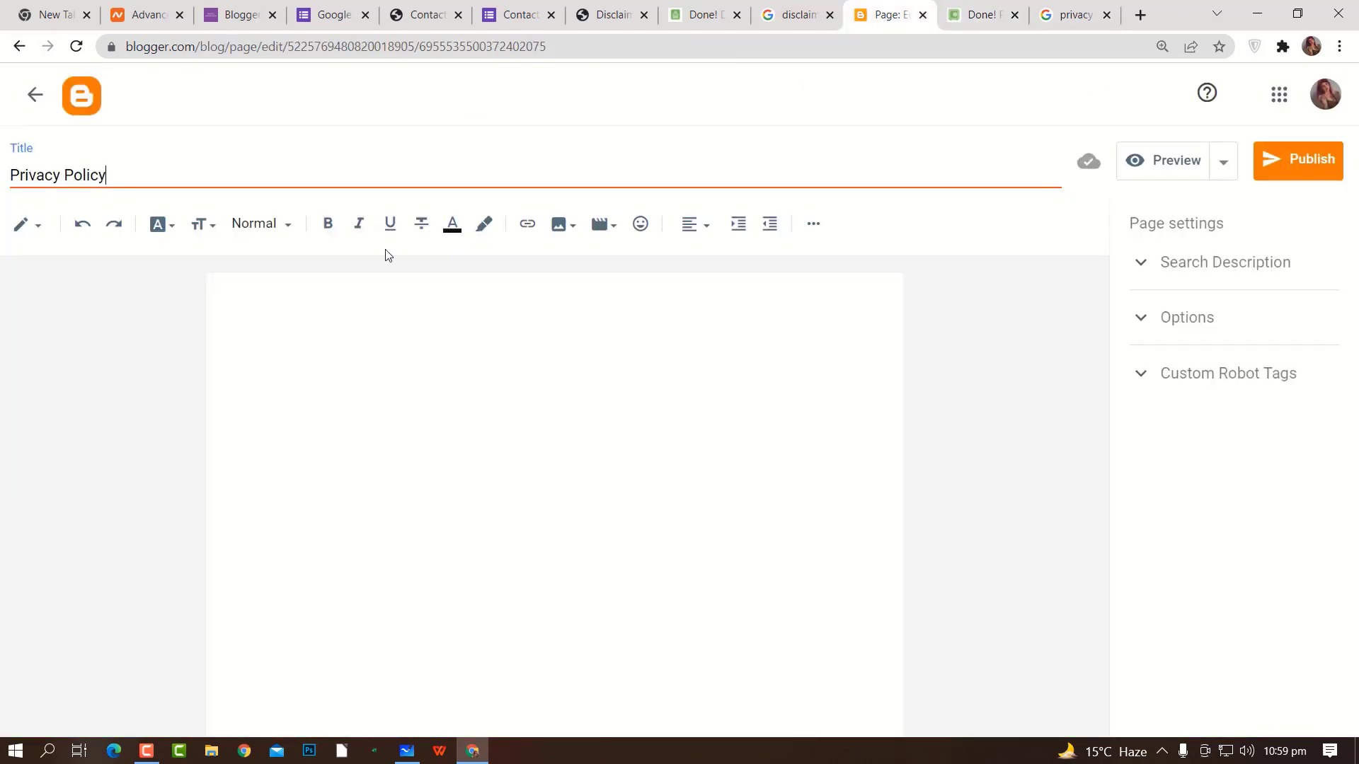
{"action": "left_click", "coordinate": [29, 228]}
{"action": "left_click", "coordinate": [70, 198]}
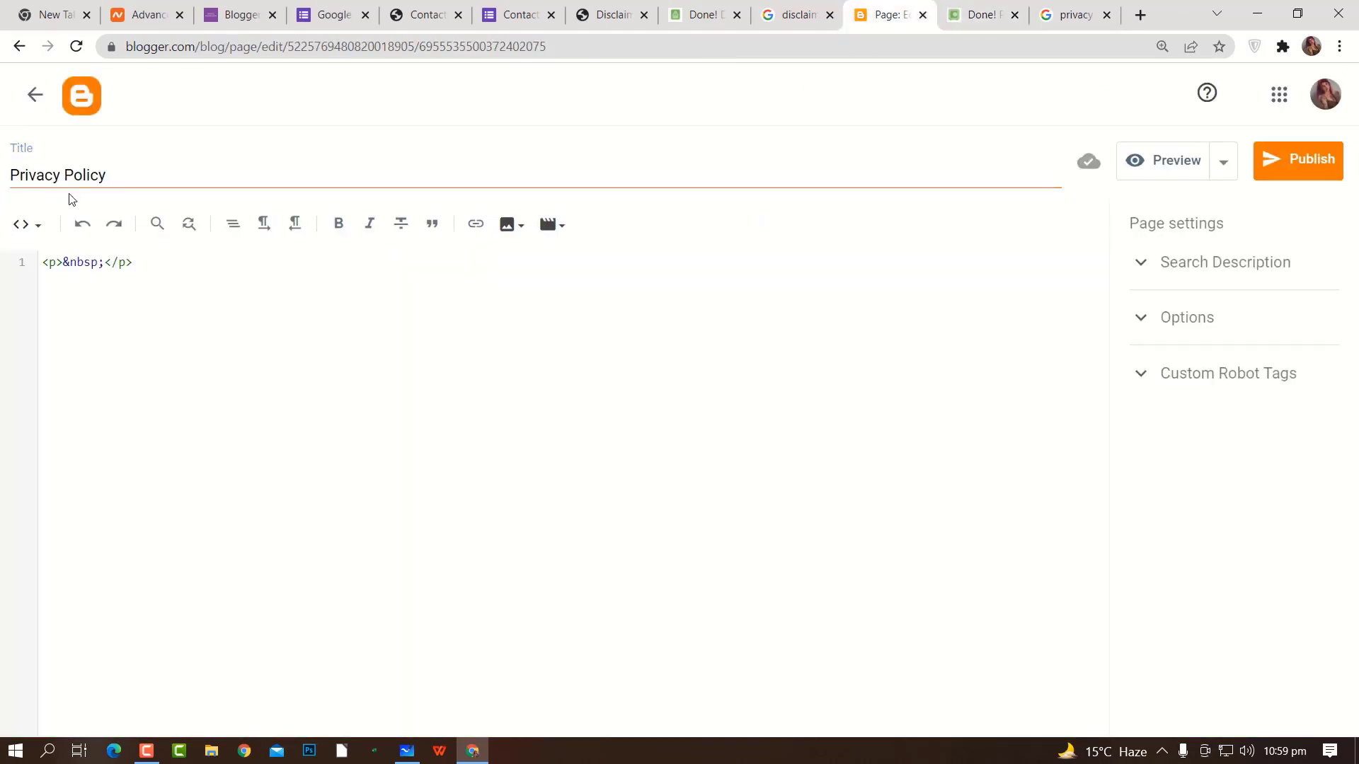
{"action": "right_click", "coordinate": [171, 264]}
{"action": "left_click", "coordinate": [225, 404]}
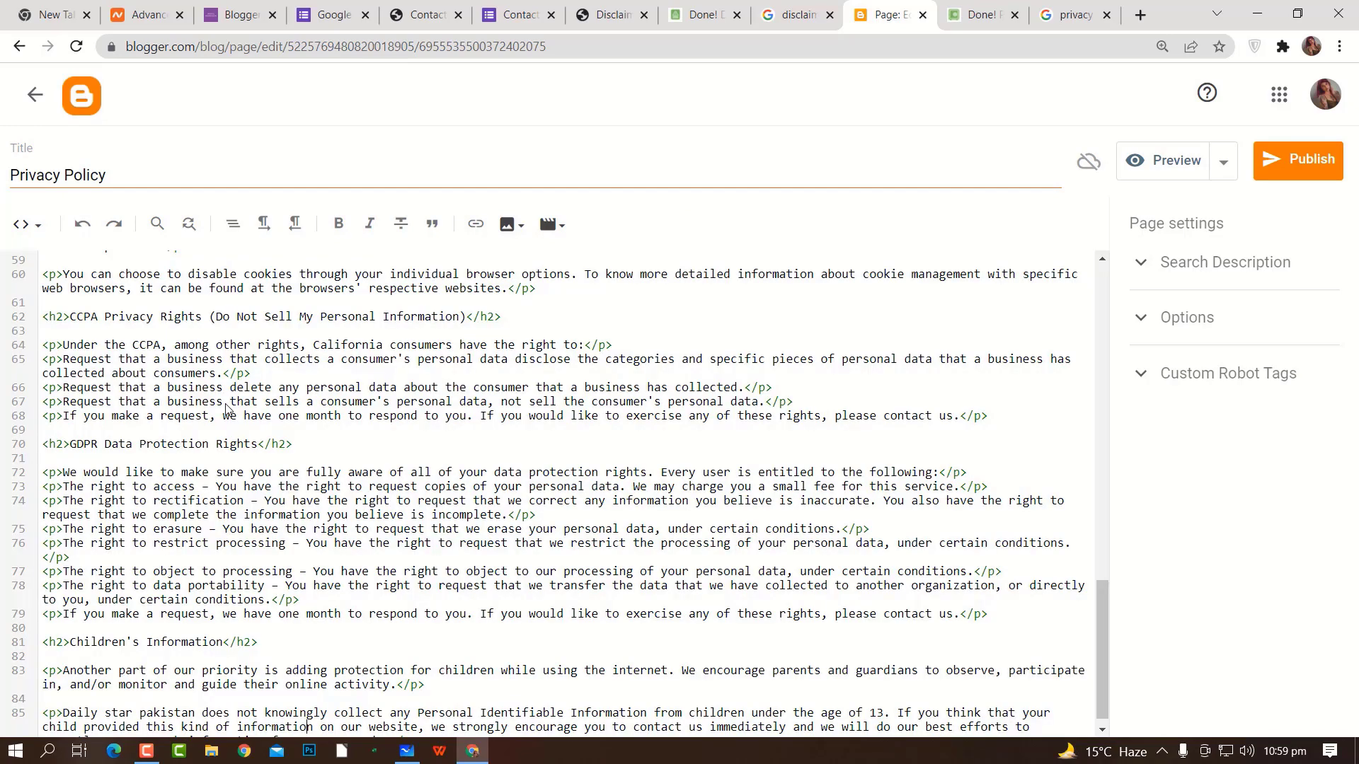
{"action": "left_click", "coordinate": [1336, 174]}
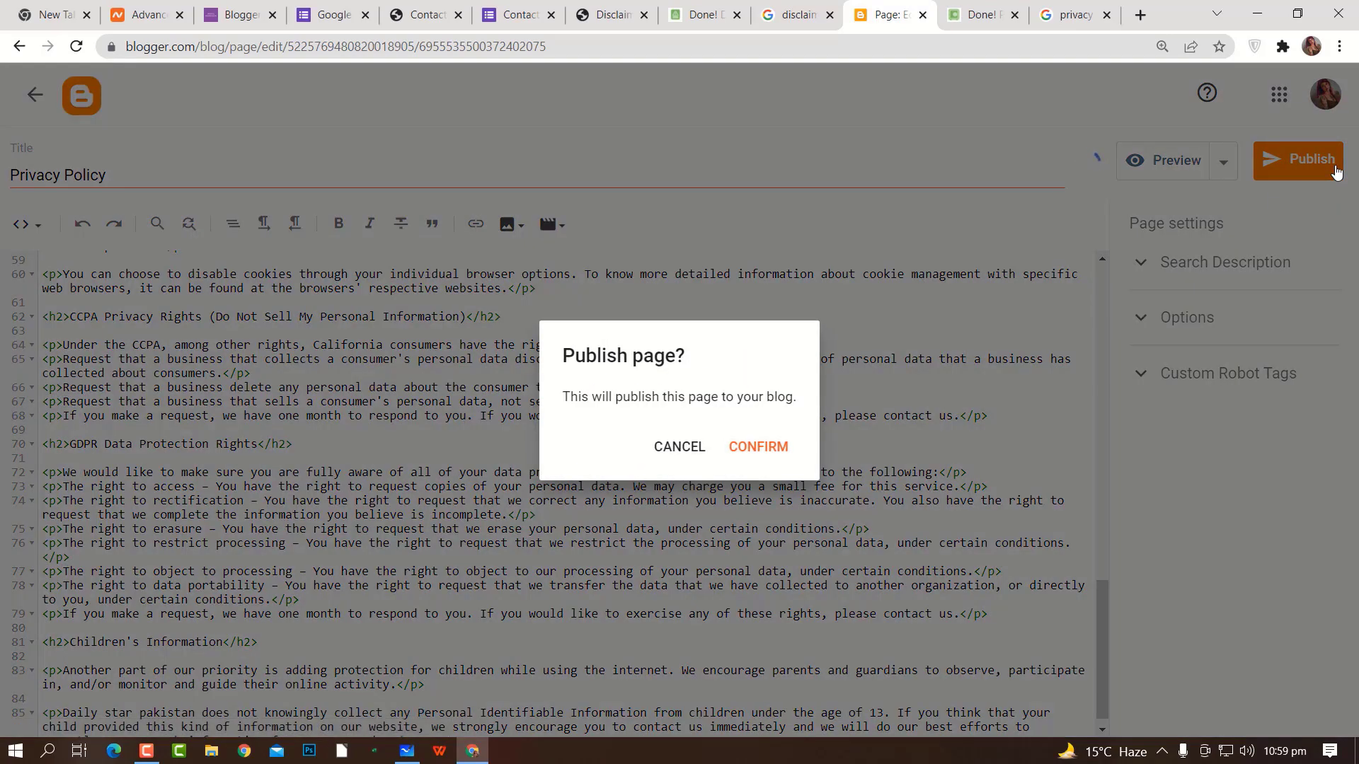
{"action": "left_click", "coordinate": [773, 448]}
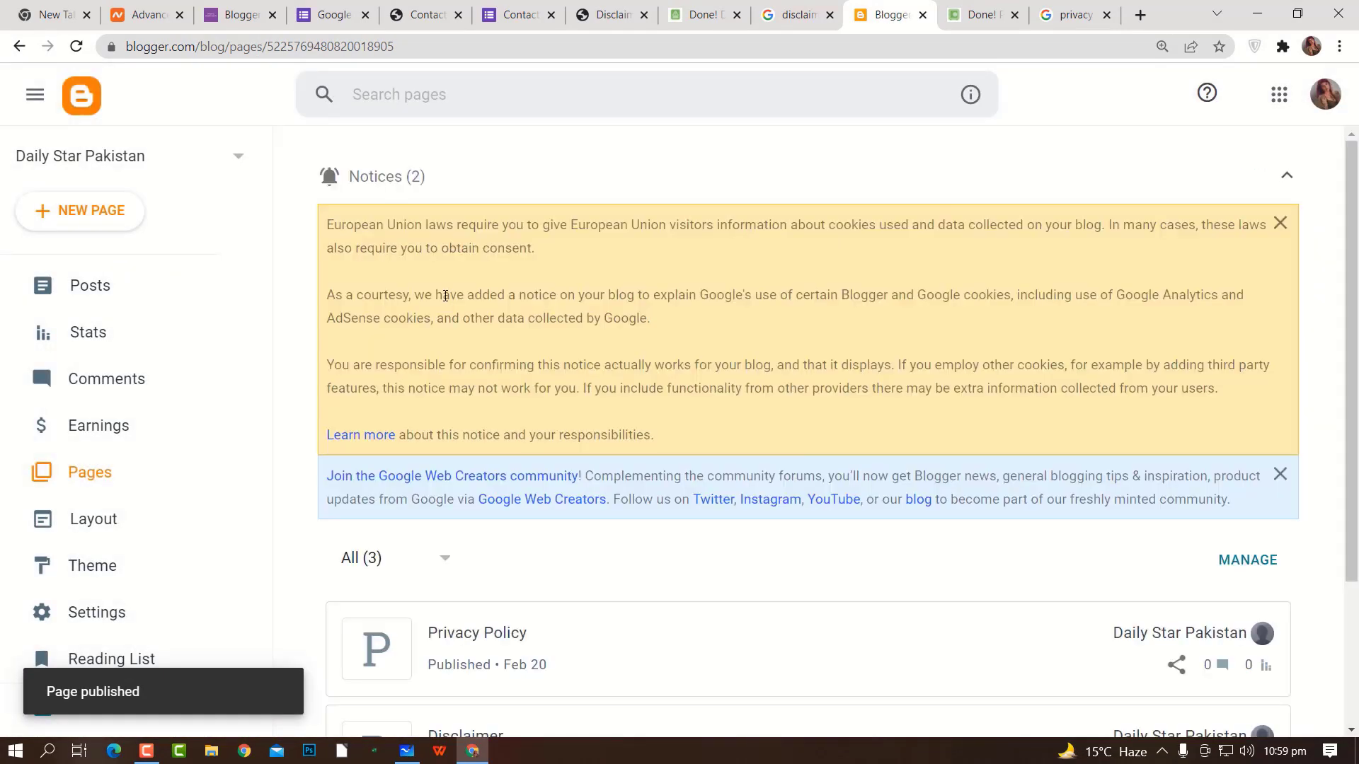
View the live Privacy Policy page, then reopen it for editing in Compose view
{"action": "scroll", "coordinate": [743, 584], "scroll_direction": "down", "scroll_amount": 2}
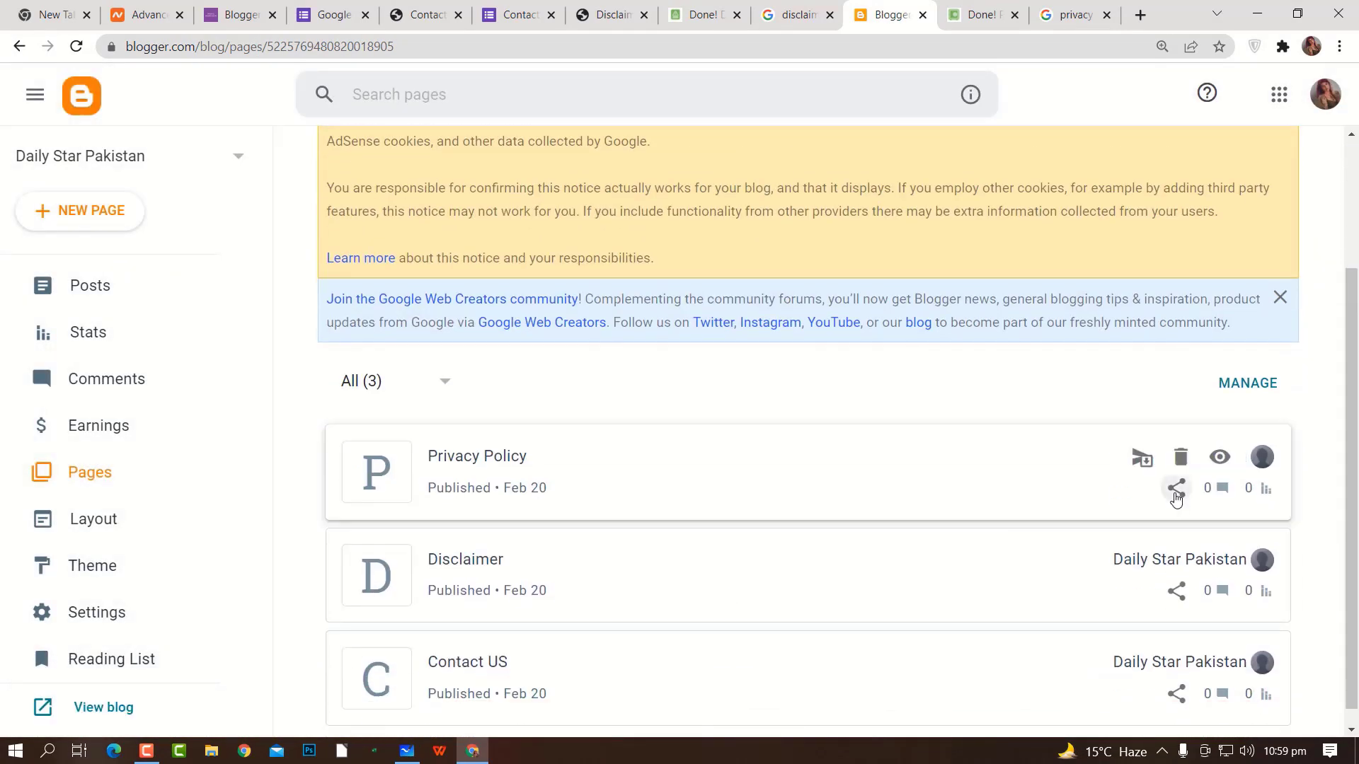
{"action": "left_click", "coordinate": [1221, 460]}
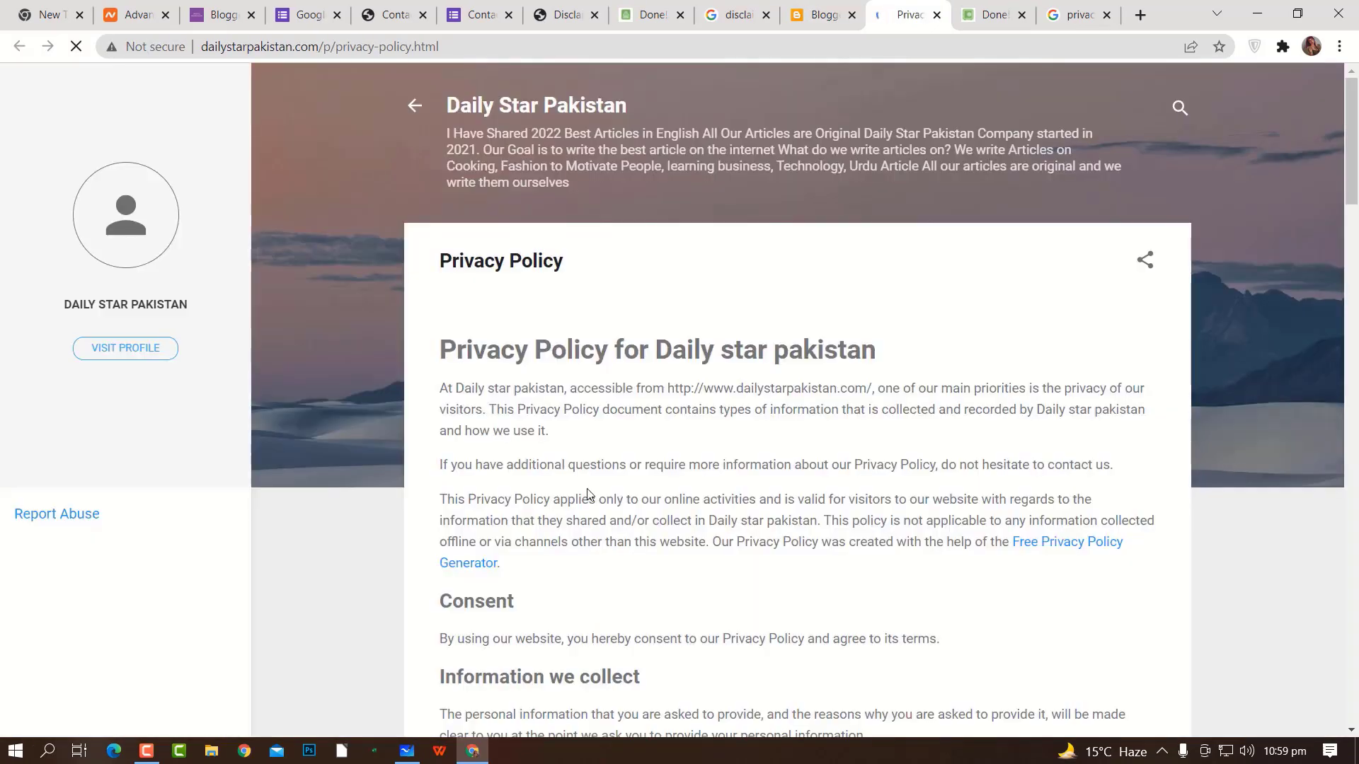
{"action": "scroll", "coordinate": [585, 646], "scroll_direction": "down", "scroll_amount": 3}
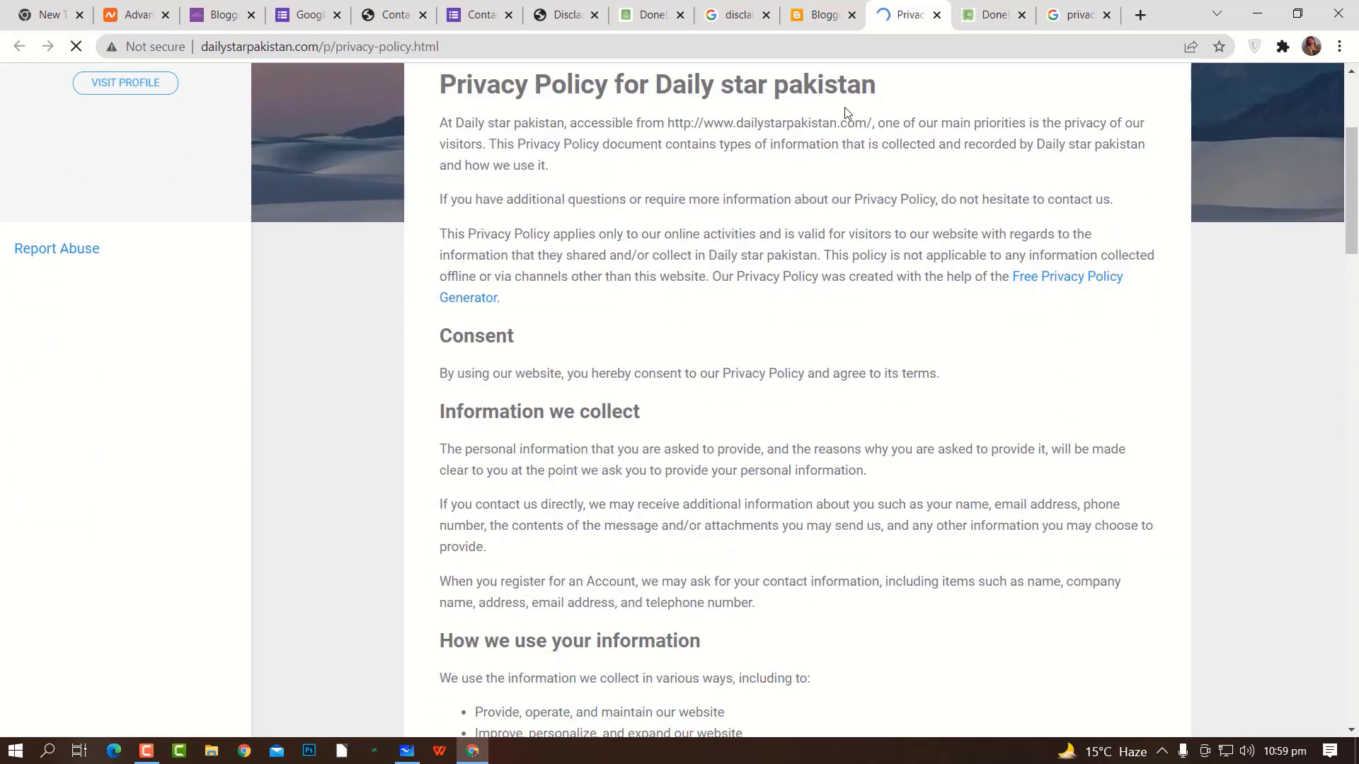
{"action": "left_click", "coordinate": [823, 15]}
{"action": "left_click", "coordinate": [772, 473]}
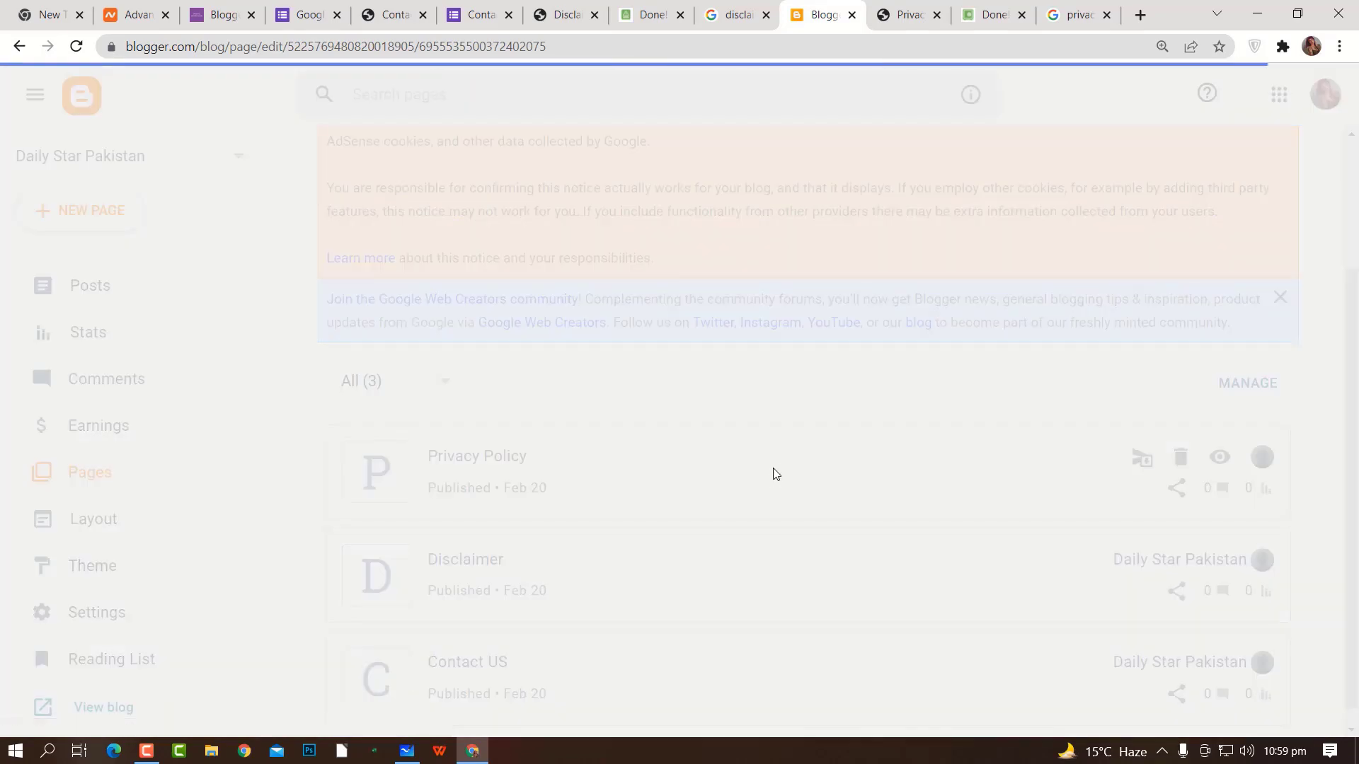
{"action": "left_click", "coordinate": [14, 225]}
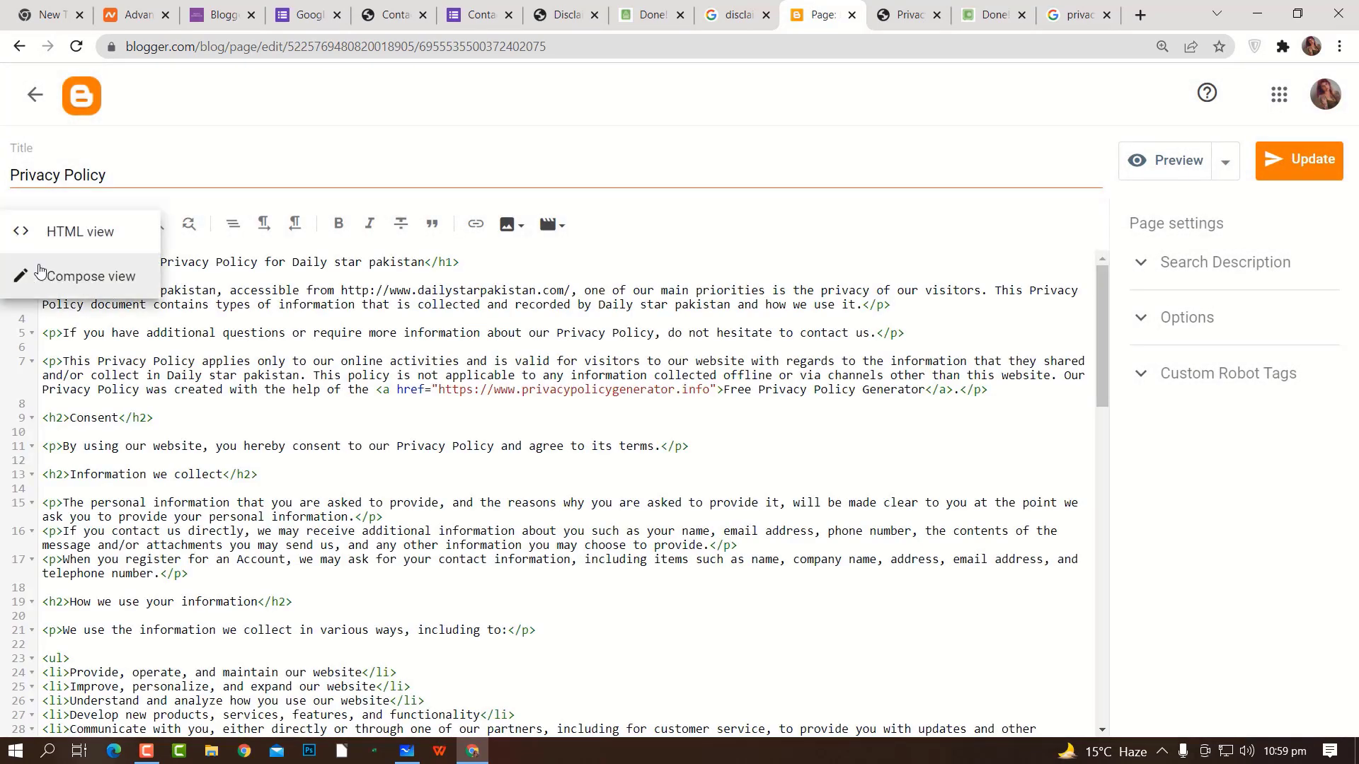
{"action": "left_click", "coordinate": [39, 272]}
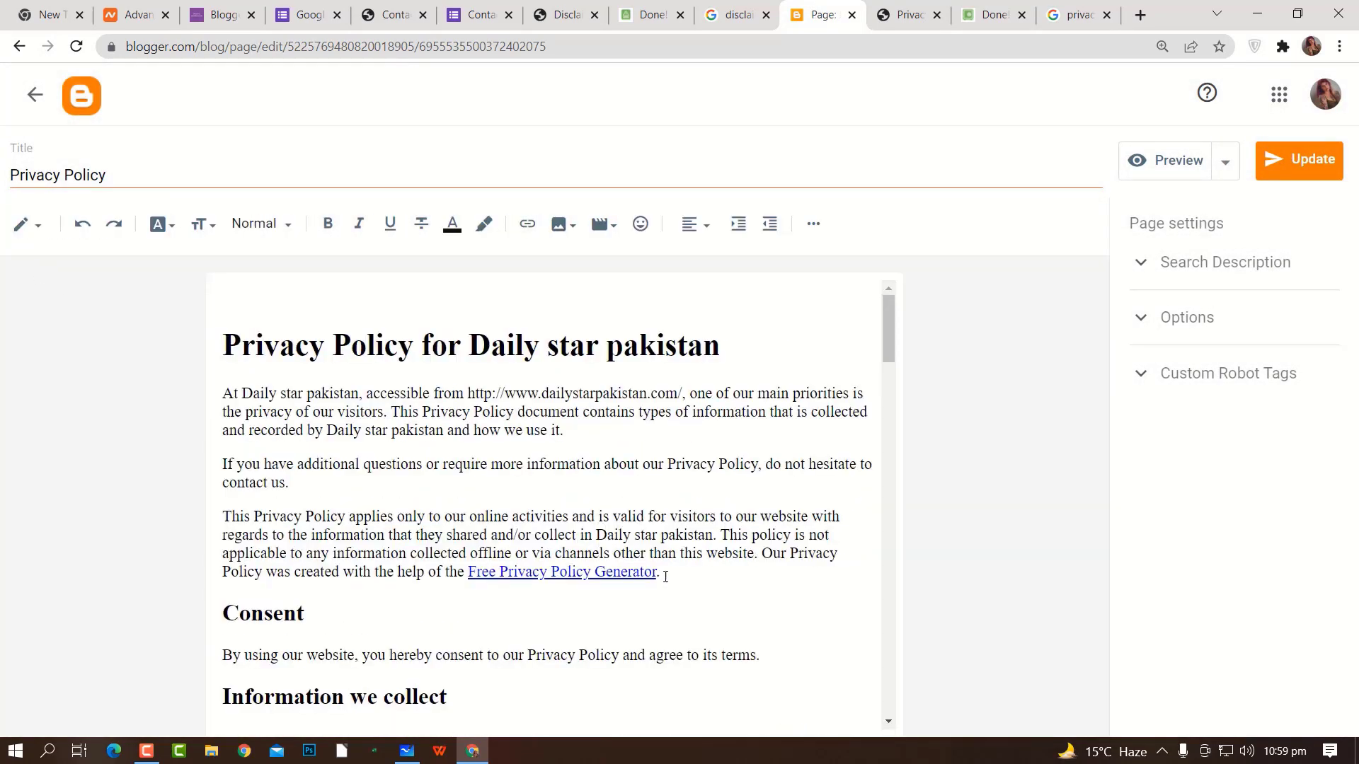
Unlink the Free Privacy Policy Generator, Cookies article and policies.google.com links, then update the page
{"action": "left_click", "coordinate": [662, 572]}
{"action": "left_click", "coordinate": [630, 578]}
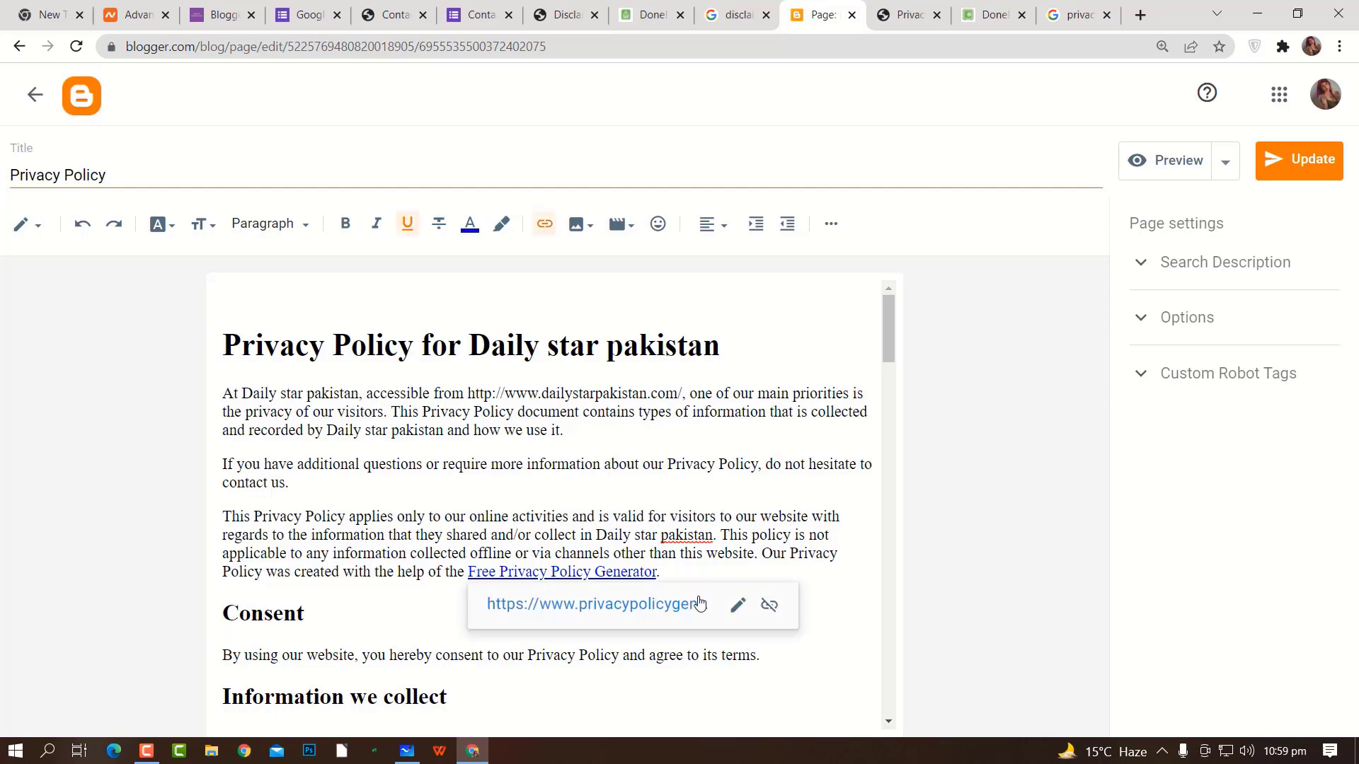
{"action": "left_click", "coordinate": [769, 607]}
{"action": "scroll", "coordinate": [612, 577], "scroll_direction": "down", "scroll_amount": 15}
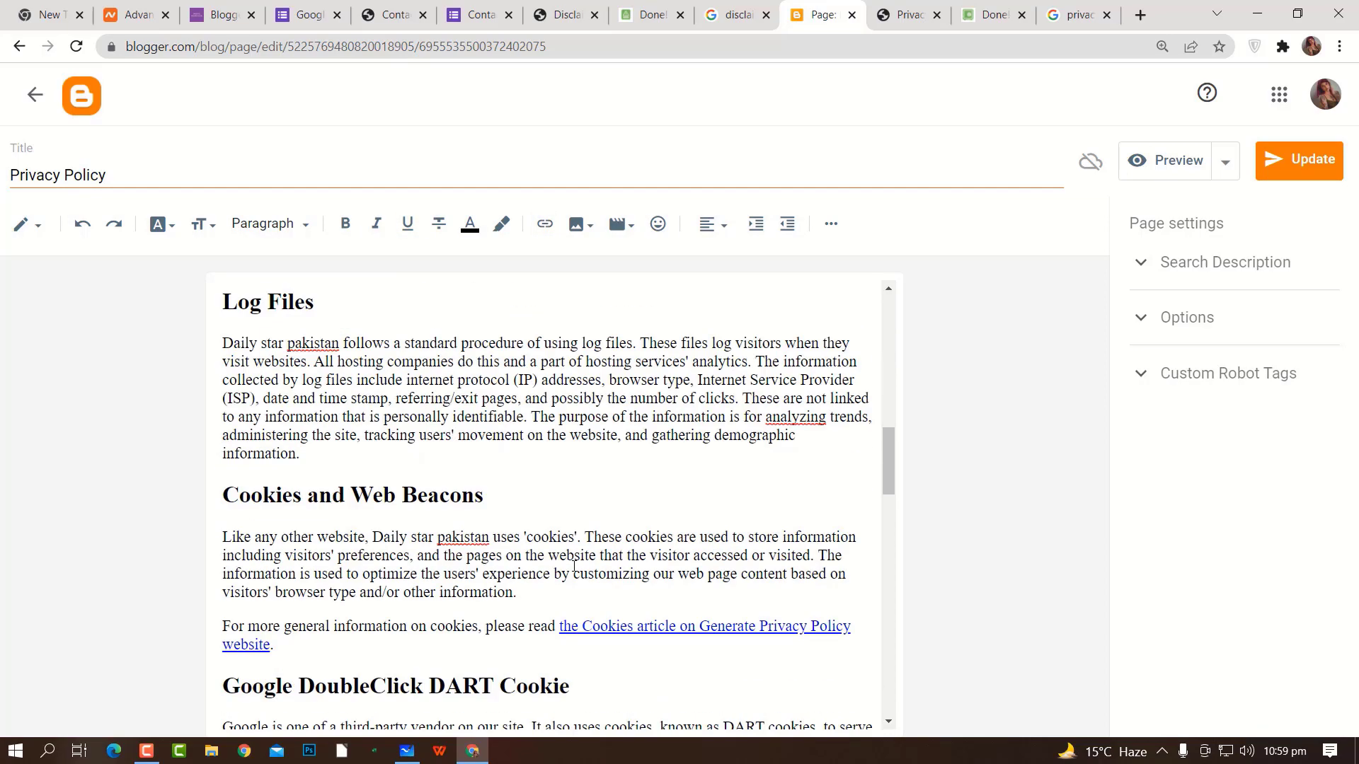
{"action": "left_click", "coordinate": [657, 362]}
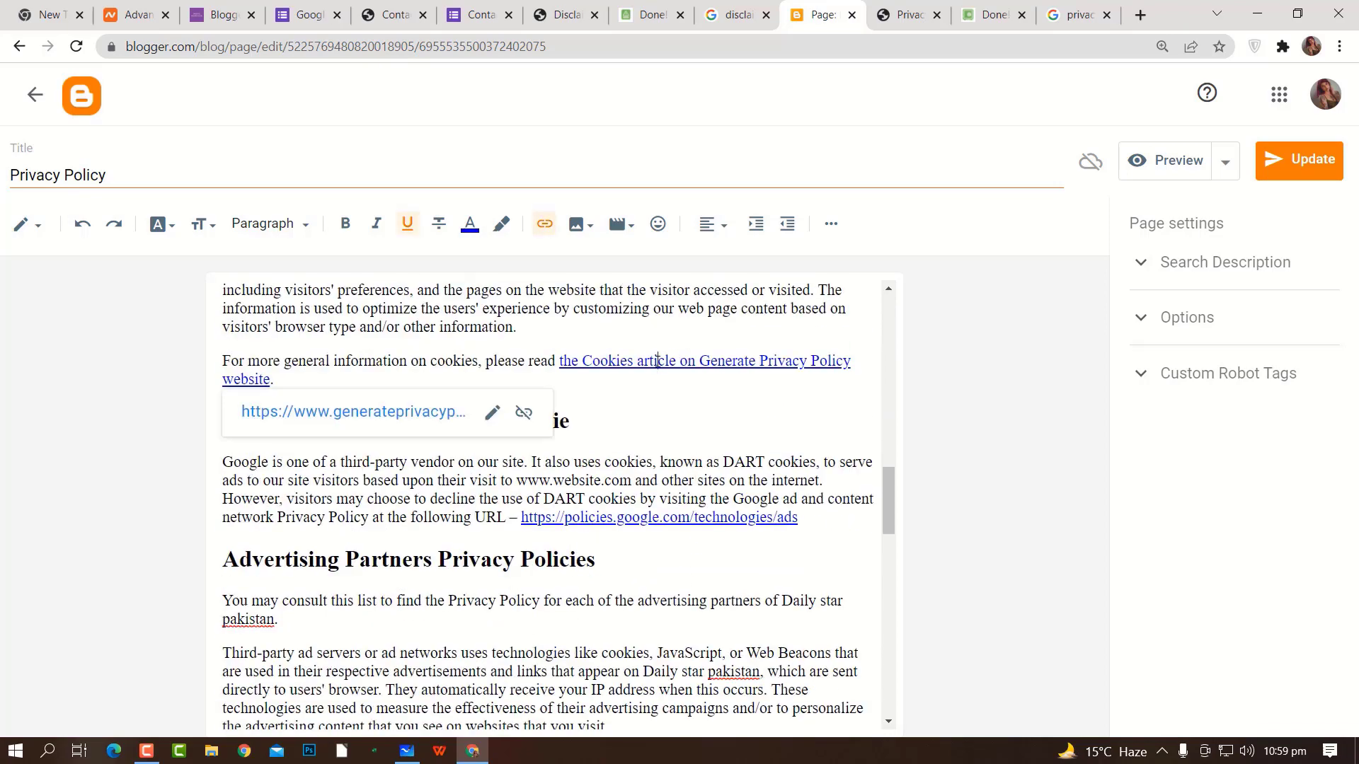
{"action": "left_click", "coordinate": [521, 406]}
{"action": "left_click", "coordinate": [596, 517]}
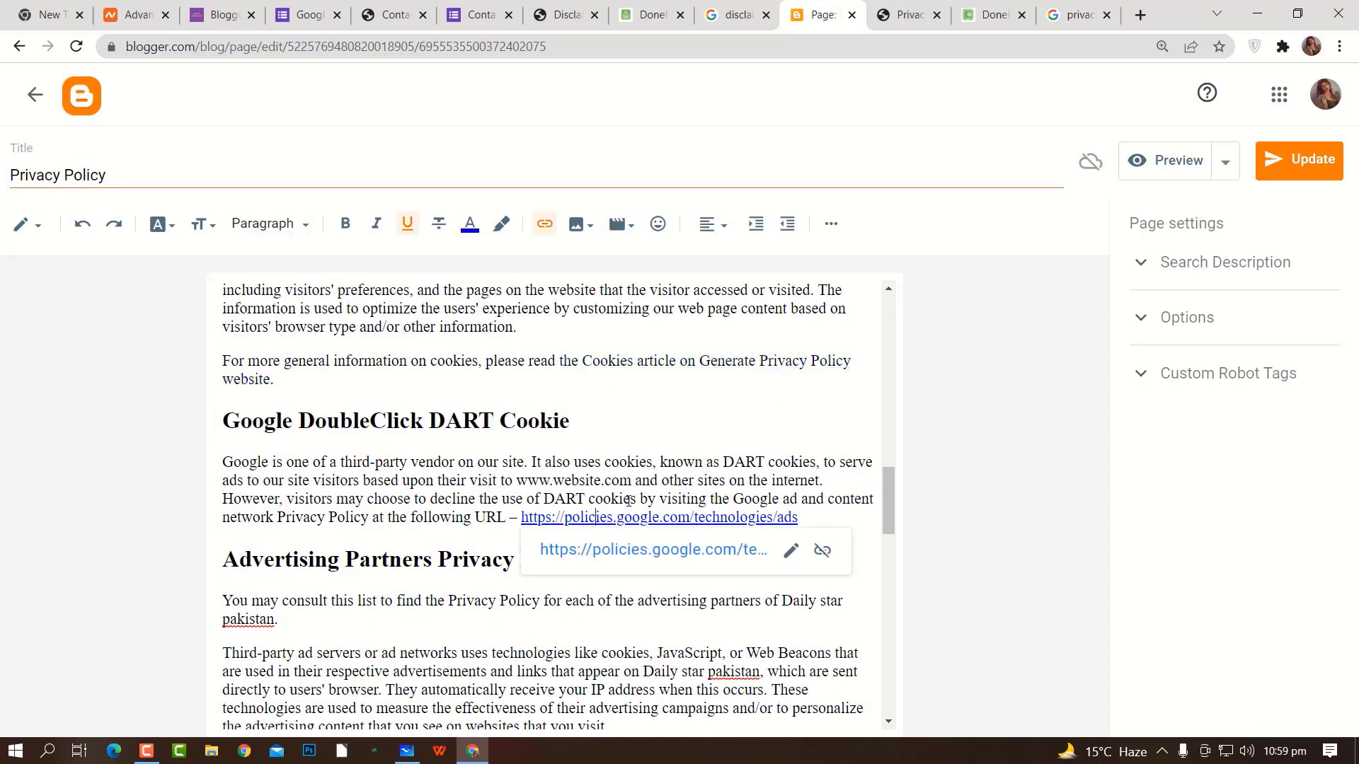
{"action": "left_click", "coordinate": [821, 552]}
{"action": "scroll", "coordinate": [542, 447], "scroll_direction": "down", "scroll_amount": 5}
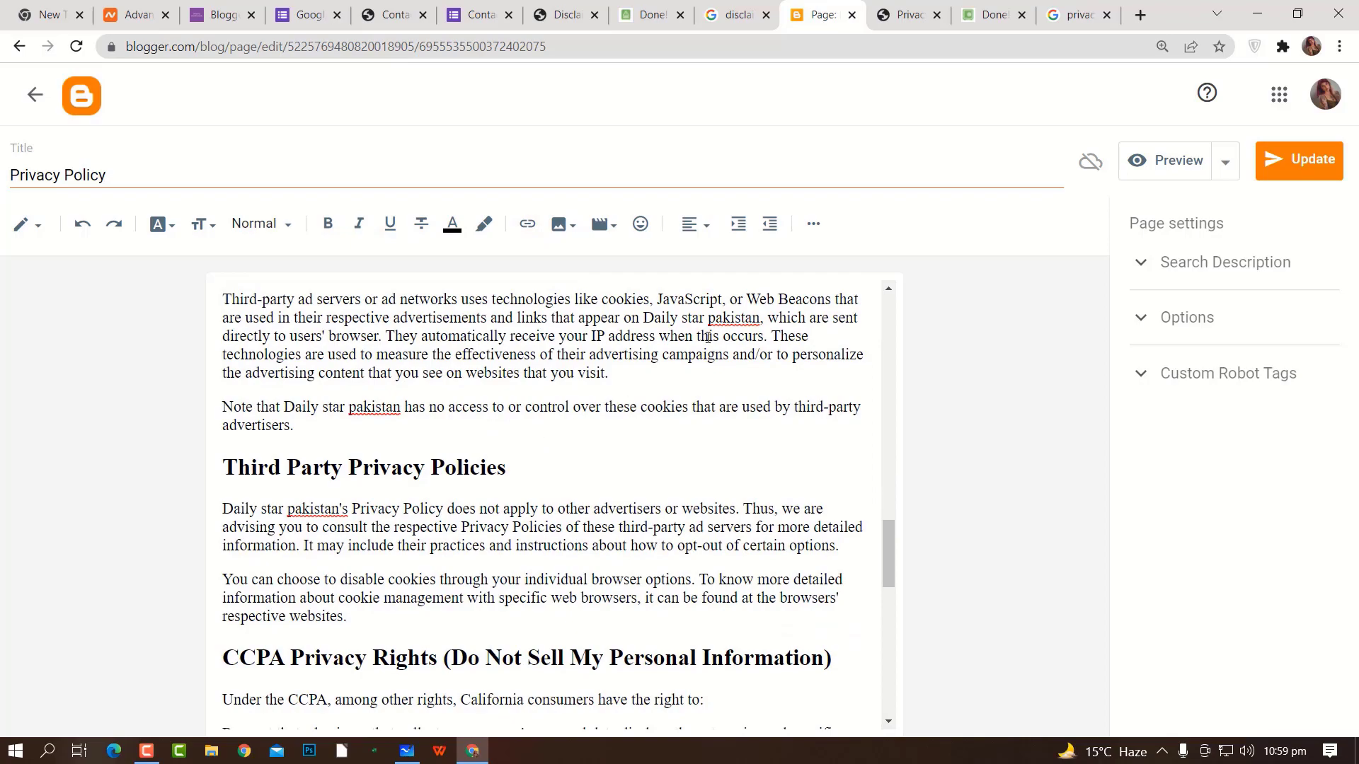
{"action": "scroll", "coordinate": [708, 337], "scroll_direction": "down", "scroll_amount": 15}
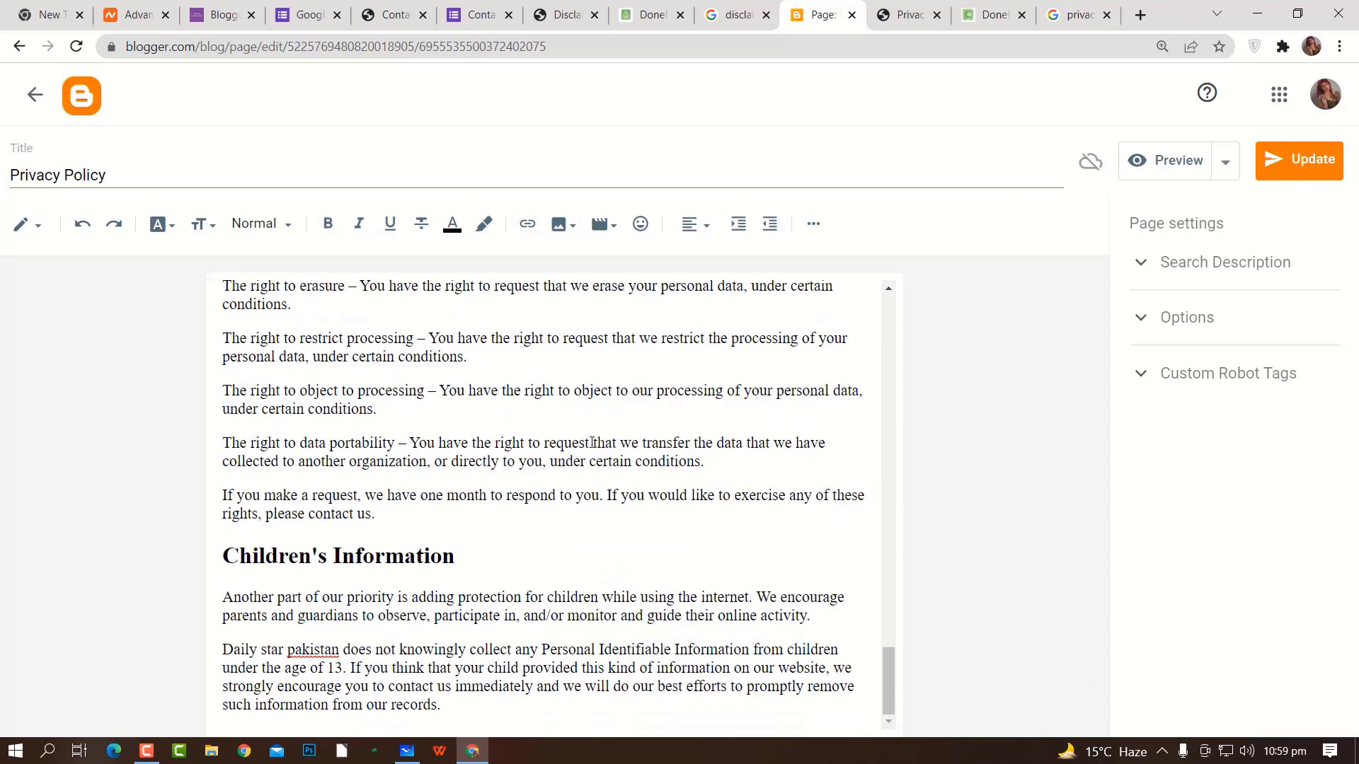
{"action": "scroll", "coordinate": [384, 639], "scroll_direction": "up", "scroll_amount": 20}
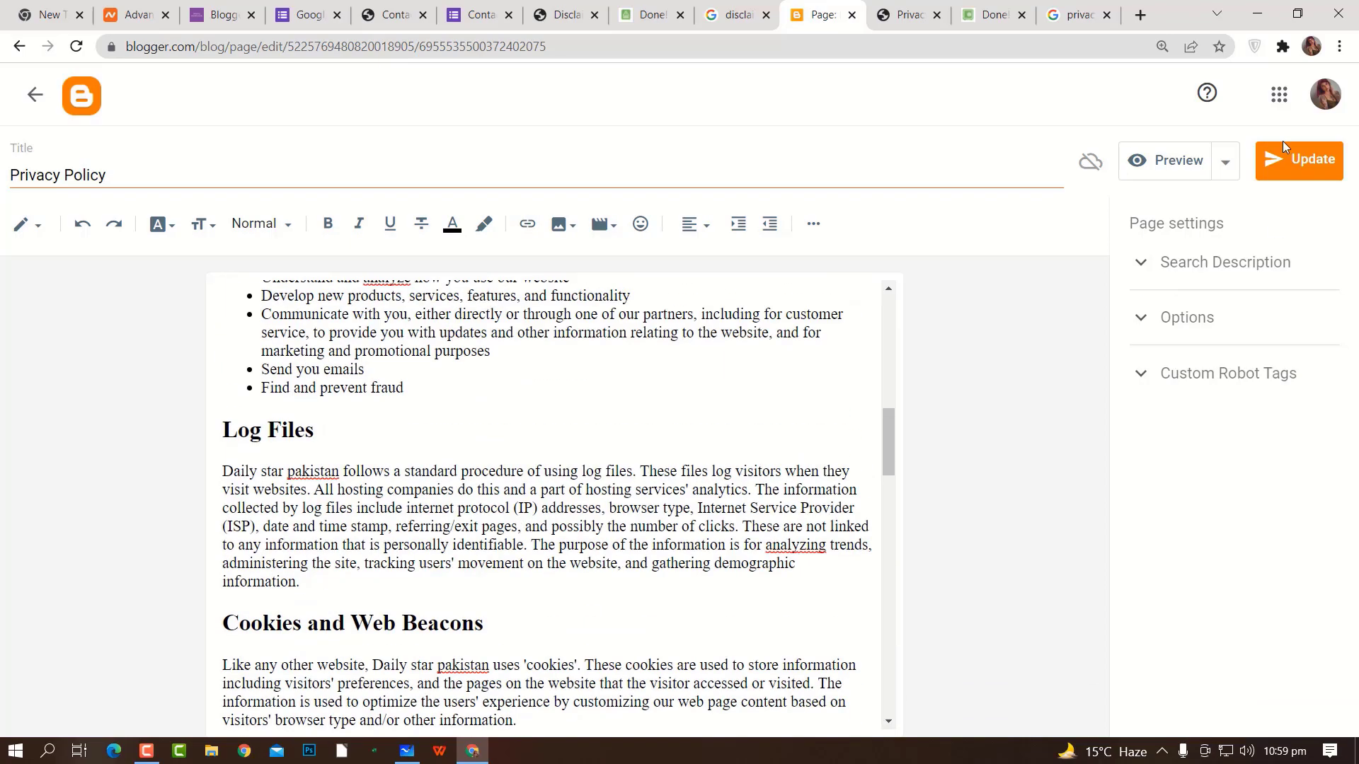
{"action": "left_click", "coordinate": [1300, 162]}
Close the leftover Google search, Privacy Policy Generator, blank and live Privacy Policy tabs in Chrome
{"action": "left_click", "coordinate": [995, 11]}
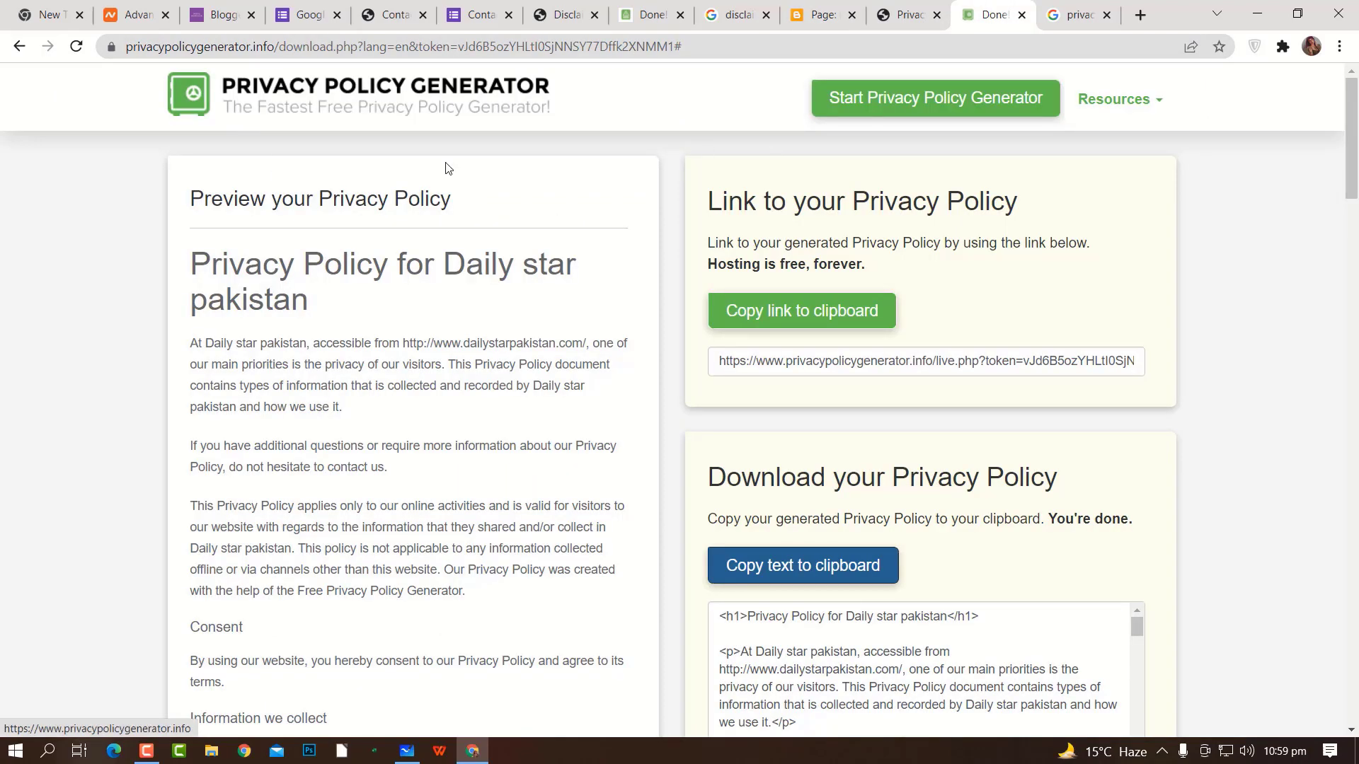
{"action": "left_click", "coordinate": [886, 13]}
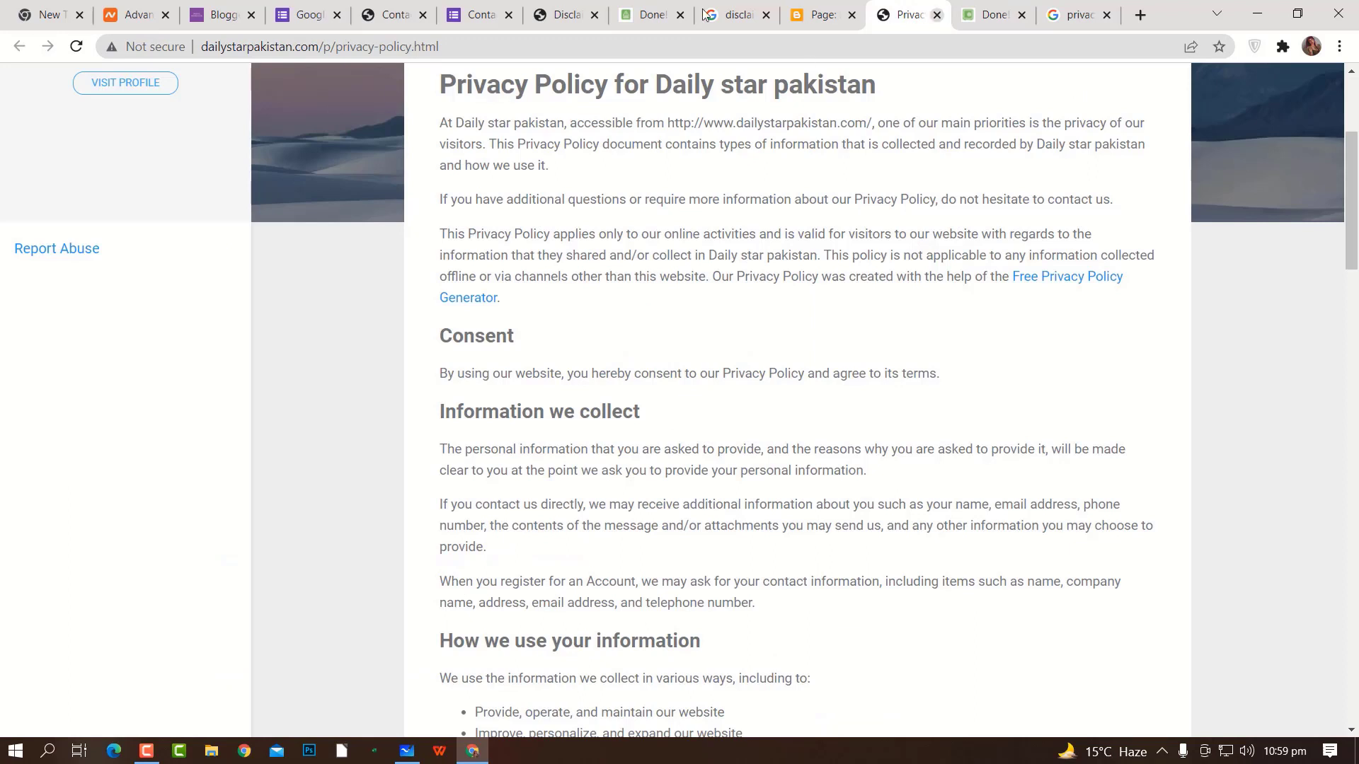
{"action": "left_click", "coordinate": [1106, 15]}
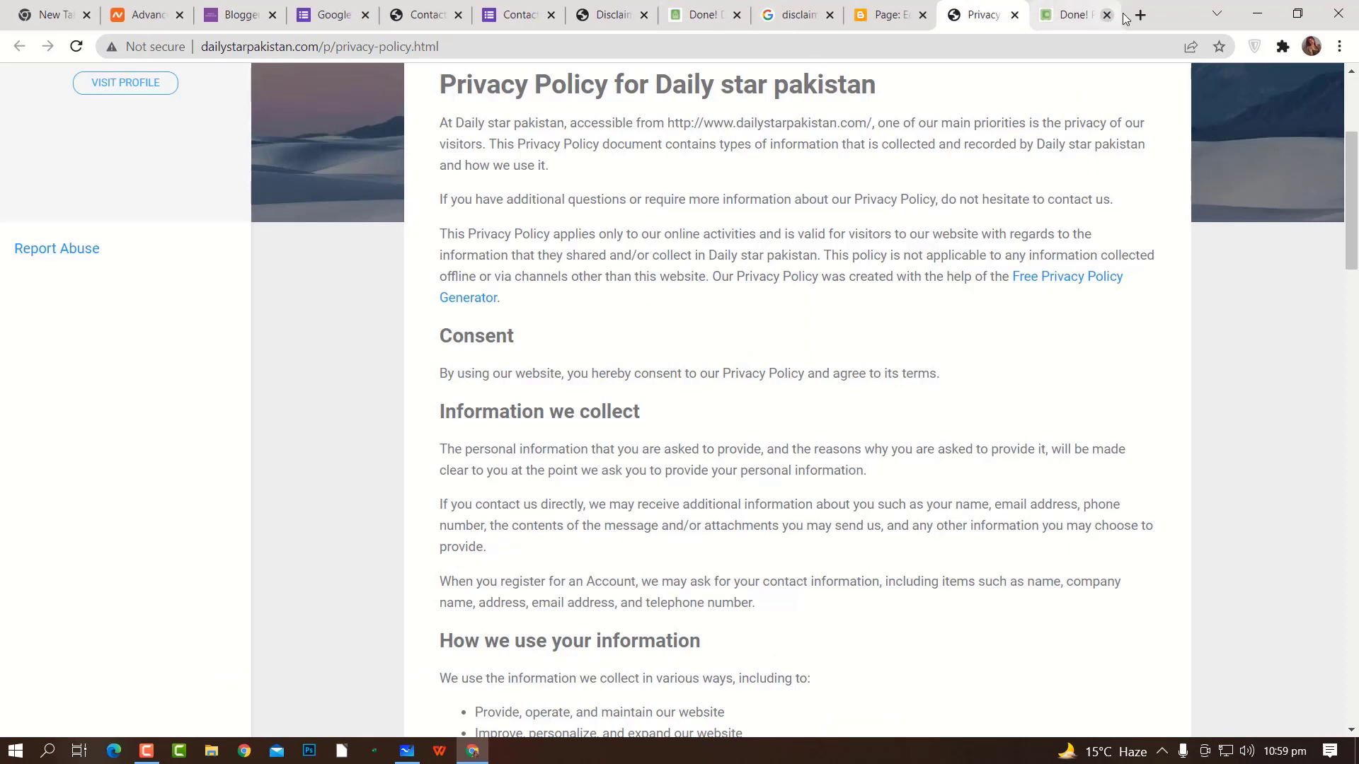
{"action": "left_click", "coordinate": [1136, 15]}
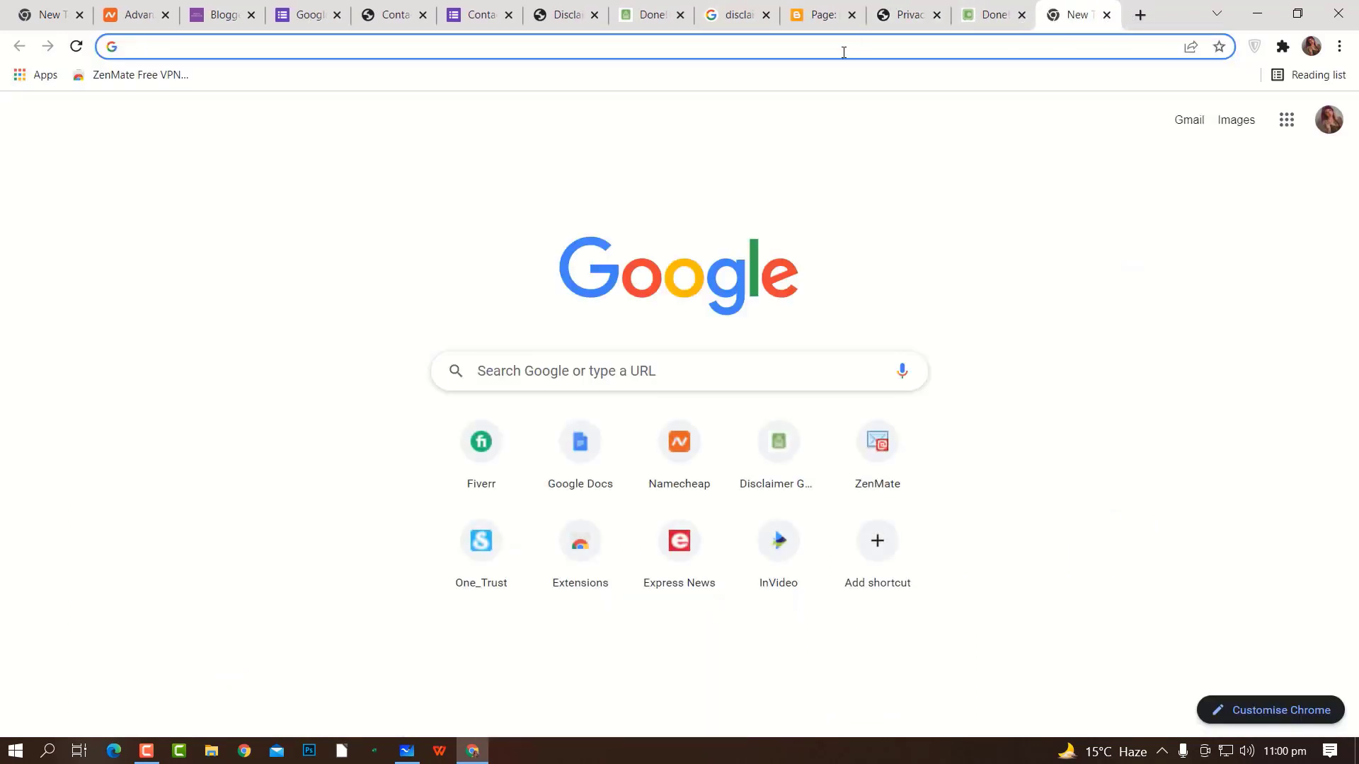
{"action": "left_click", "coordinate": [991, 16]}
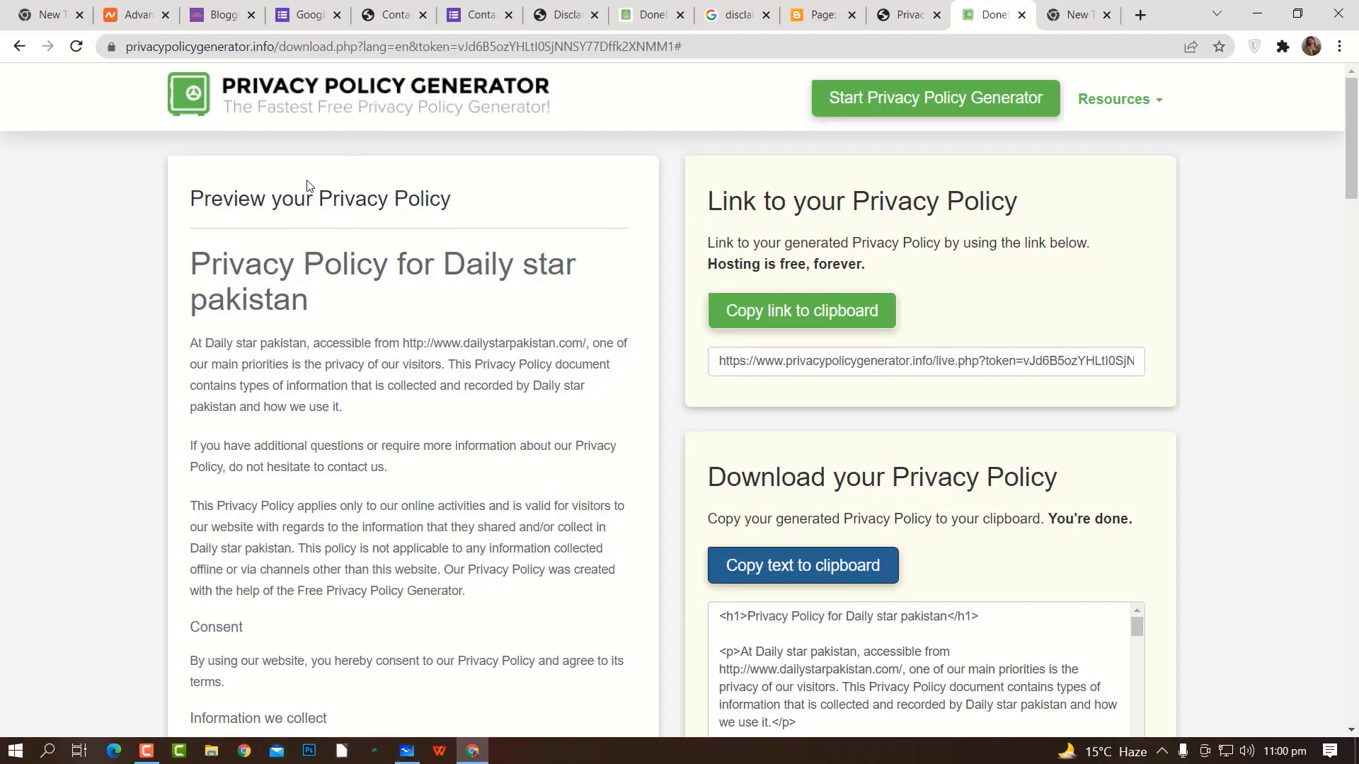
{"action": "left_click", "coordinate": [1021, 16]}
{"action": "left_click", "coordinate": [1021, 15]}
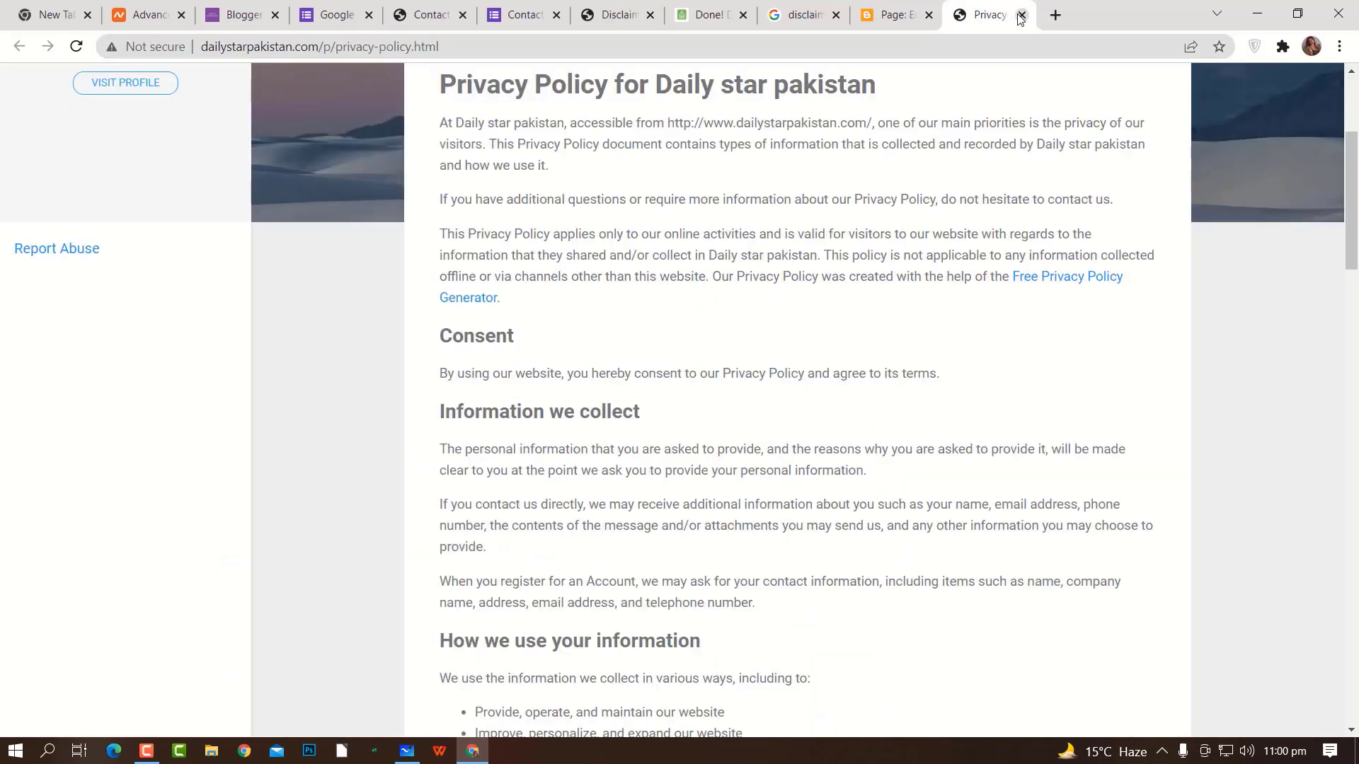
{"action": "left_click", "coordinate": [1021, 16]}
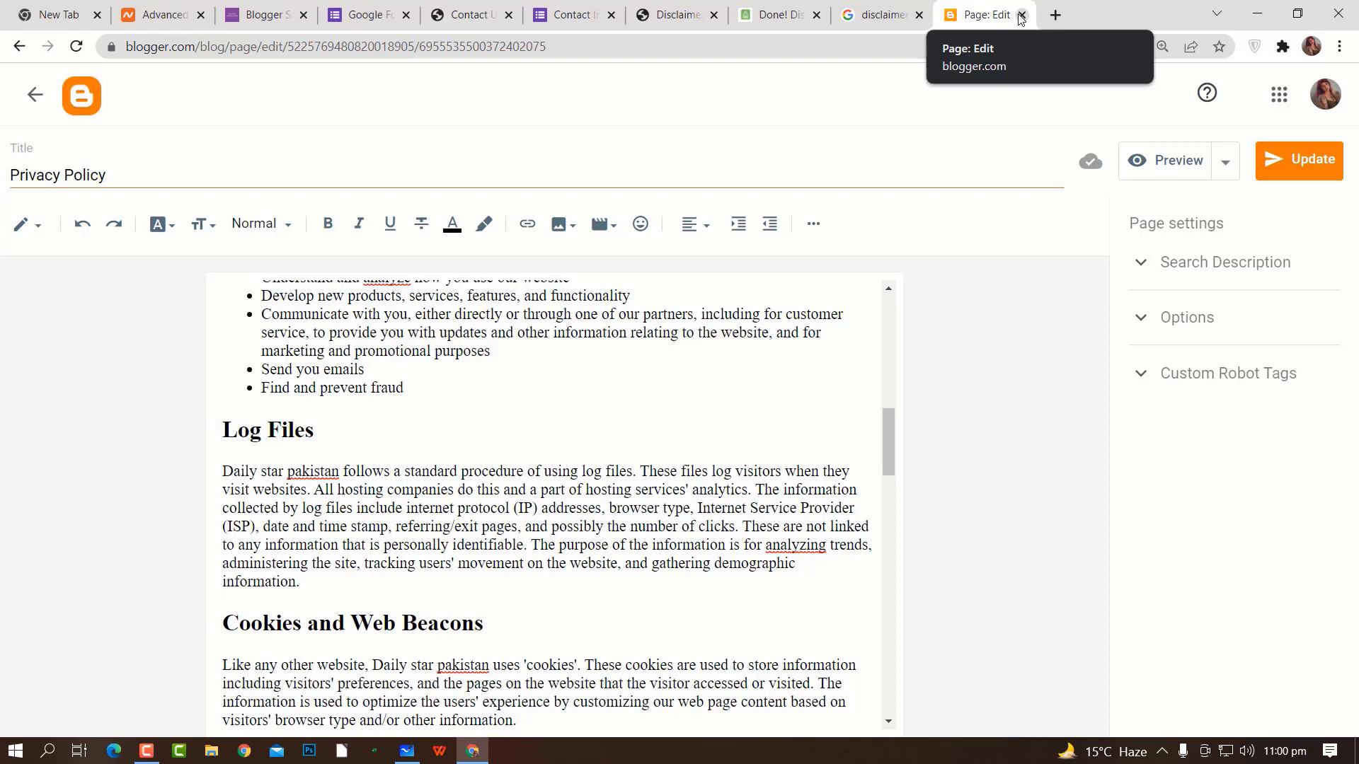
Update the Privacy Policy page again and create a new blank page from the pages list
{"action": "left_click", "coordinate": [1303, 163]}
{"action": "left_click", "coordinate": [35, 94]}
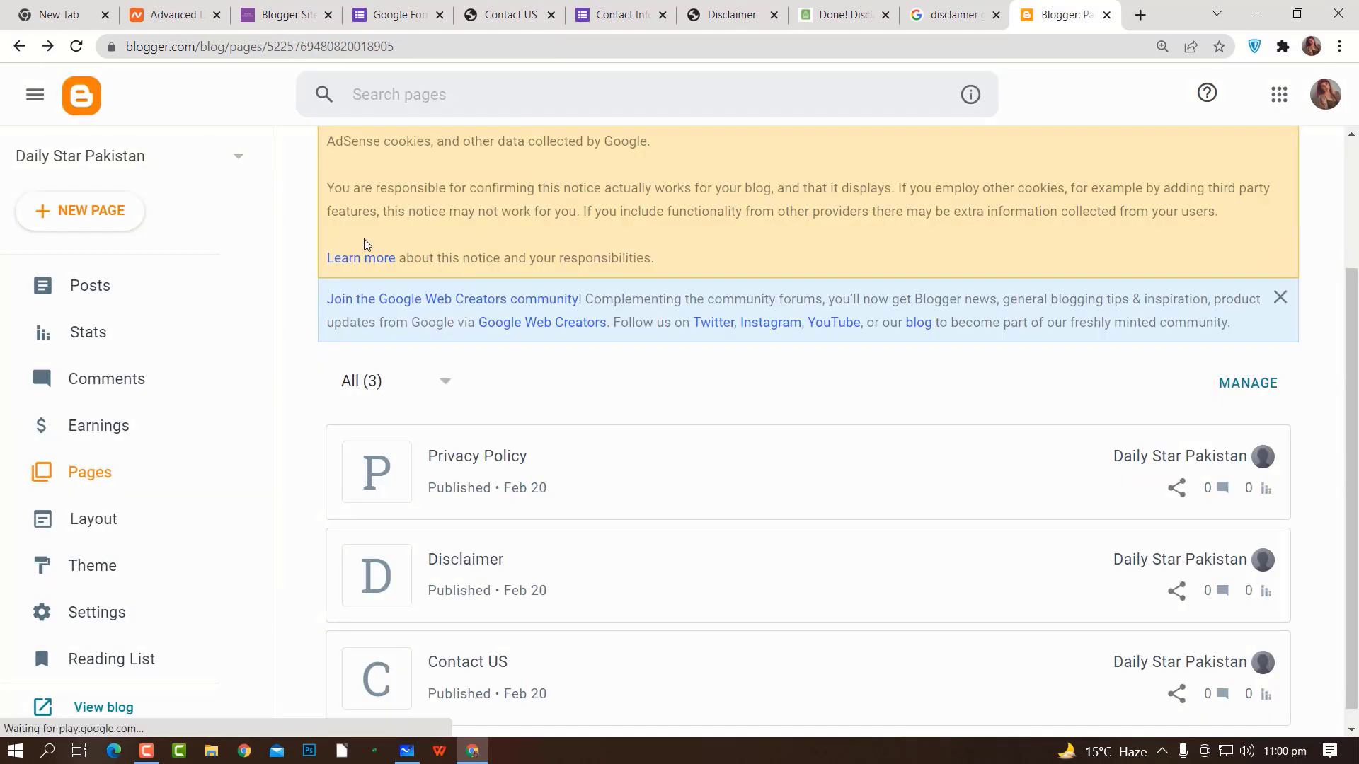
{"action": "left_click", "coordinate": [139, 223]}
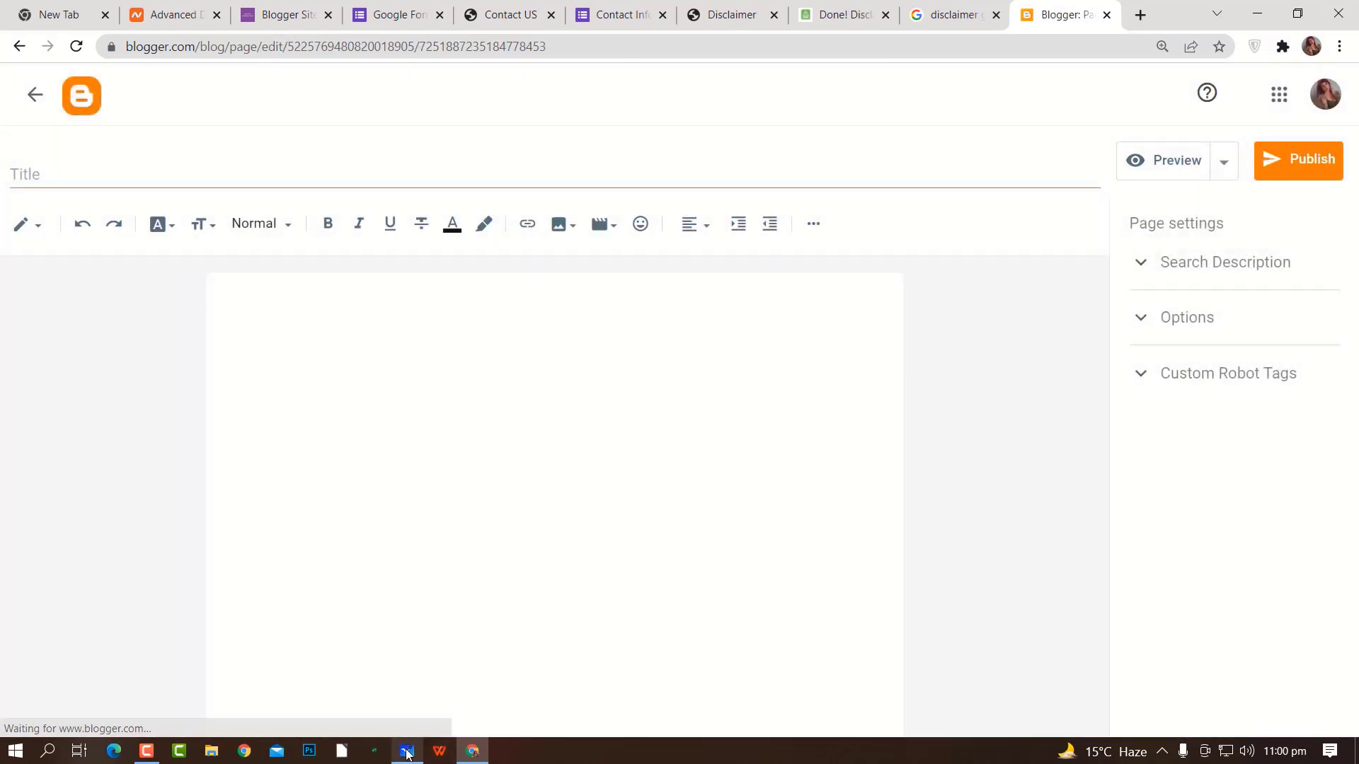
{"action": "left_click", "coordinate": [407, 751]}
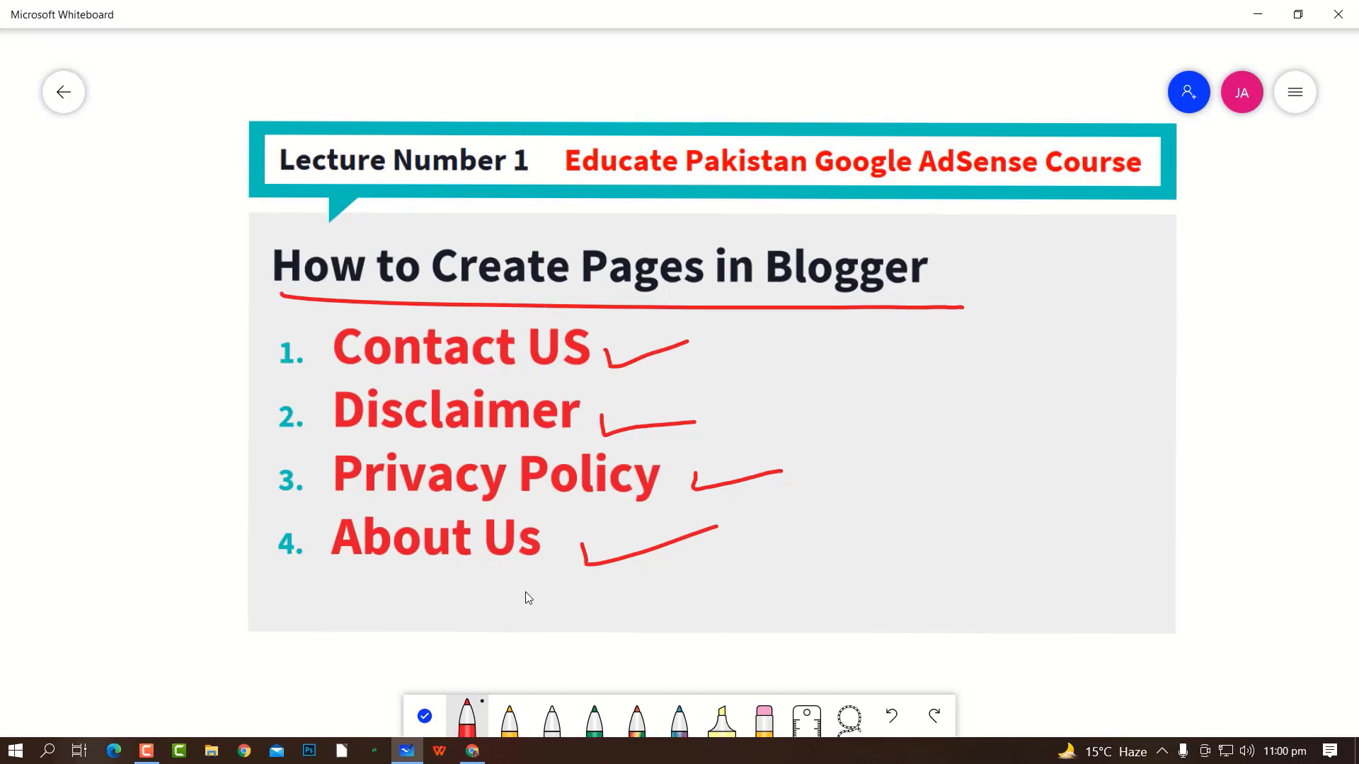
{"action": "left_click", "coordinate": [472, 751]}
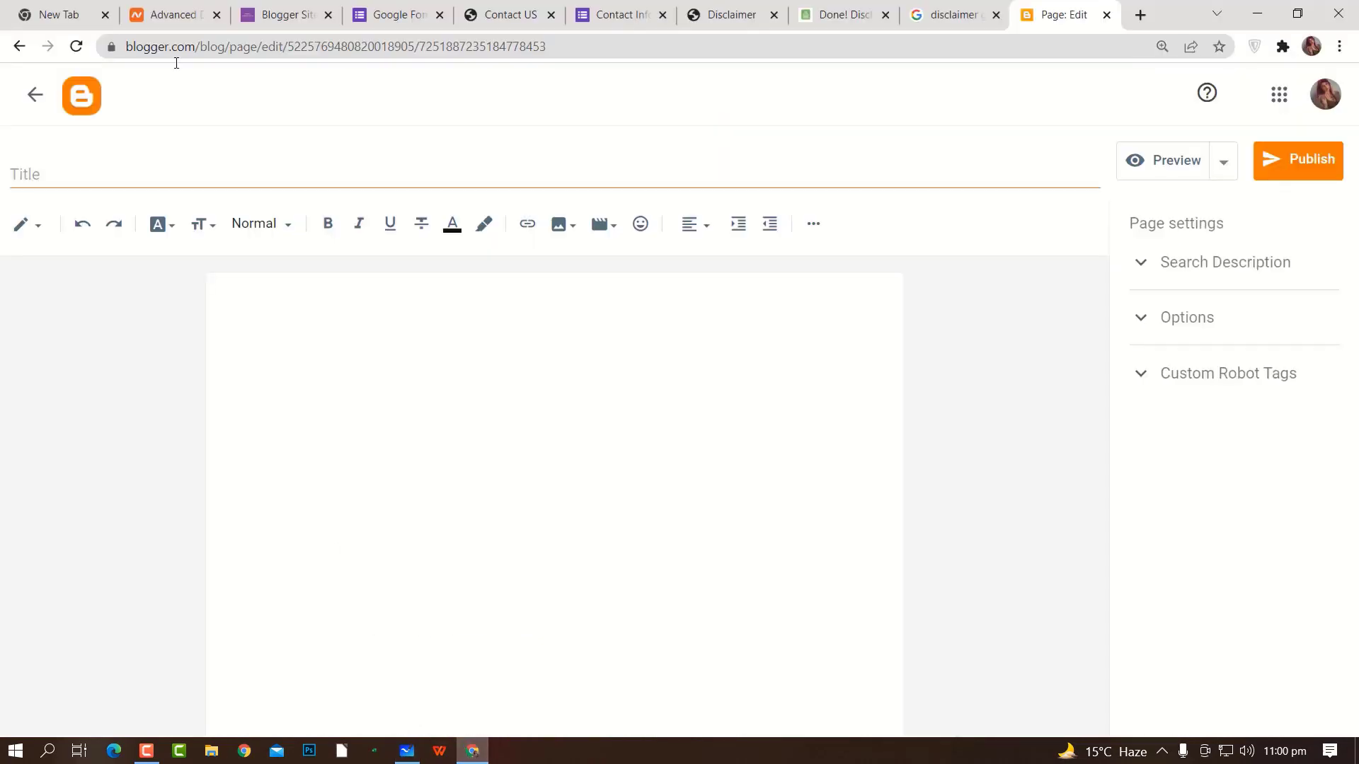
Title the new page 'About US'
{"action": "left_click", "coordinate": [134, 173]}
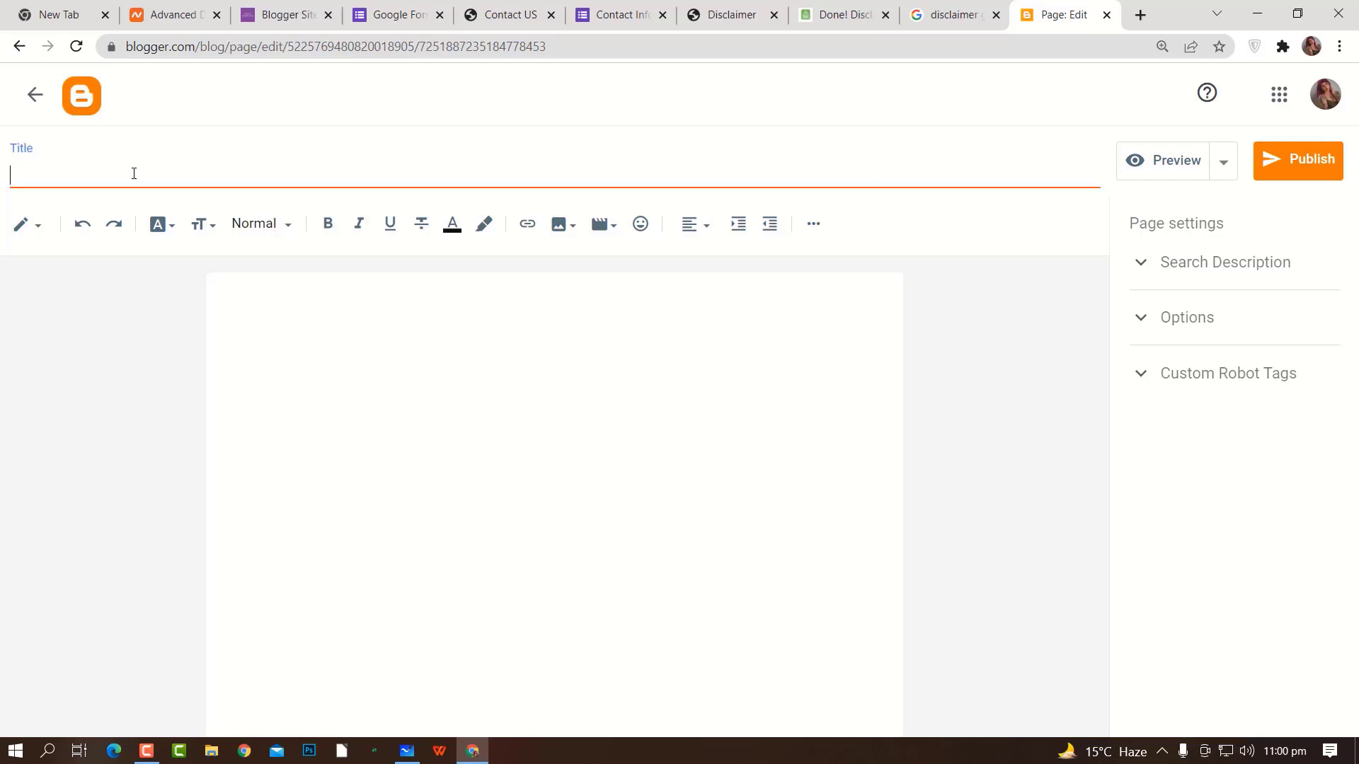
{"action": "type", "text": "About Us"}
{"action": "key", "text": "BackSpace"}
{"action": "type", "text": "S"}
{"action": "key", "text": "BackSpace"}
{"action": "type", "text": "S"}
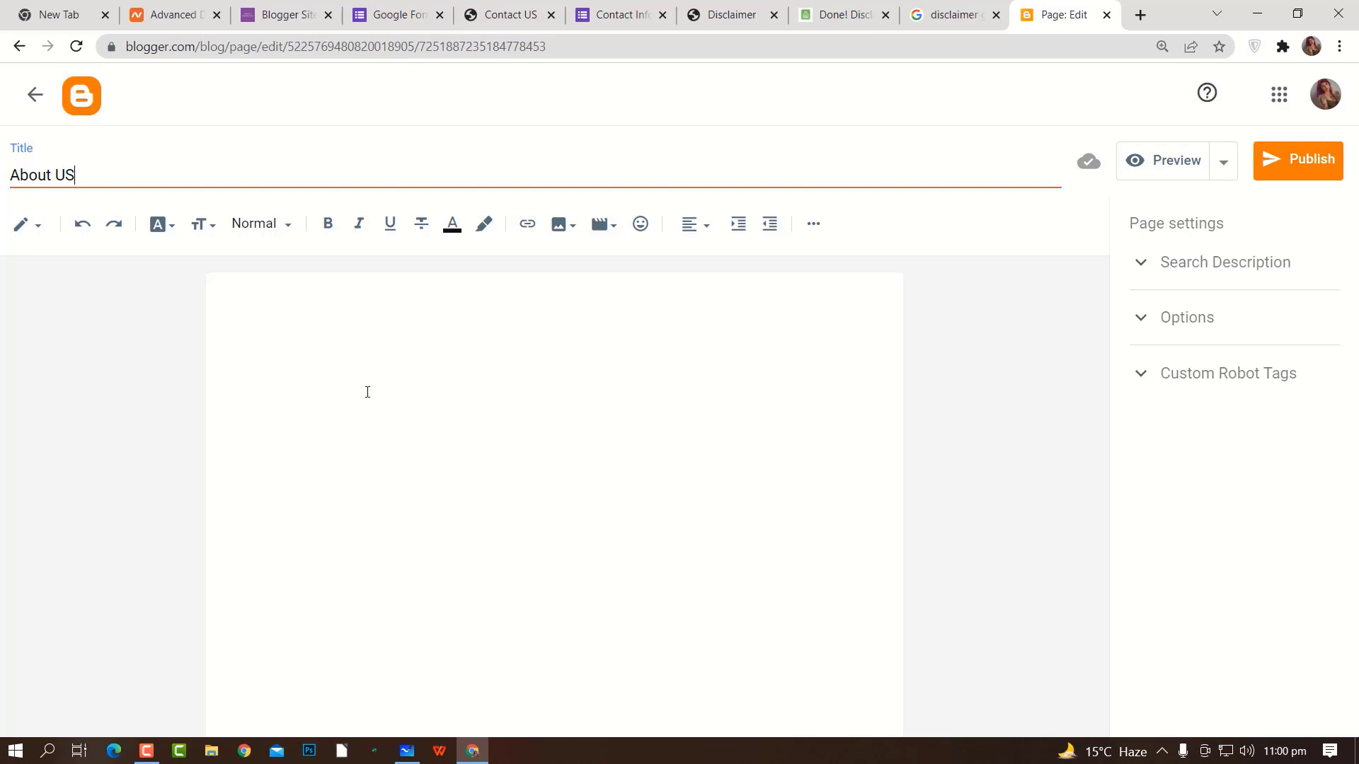
Copy the About US title and search Google for 'about us generator' in a new tab
{"action": "left_click_drag", "start_coordinate": [81, 170], "coordinate": [8, 175]}
{"action": "right_click", "coordinate": [78, 163]}
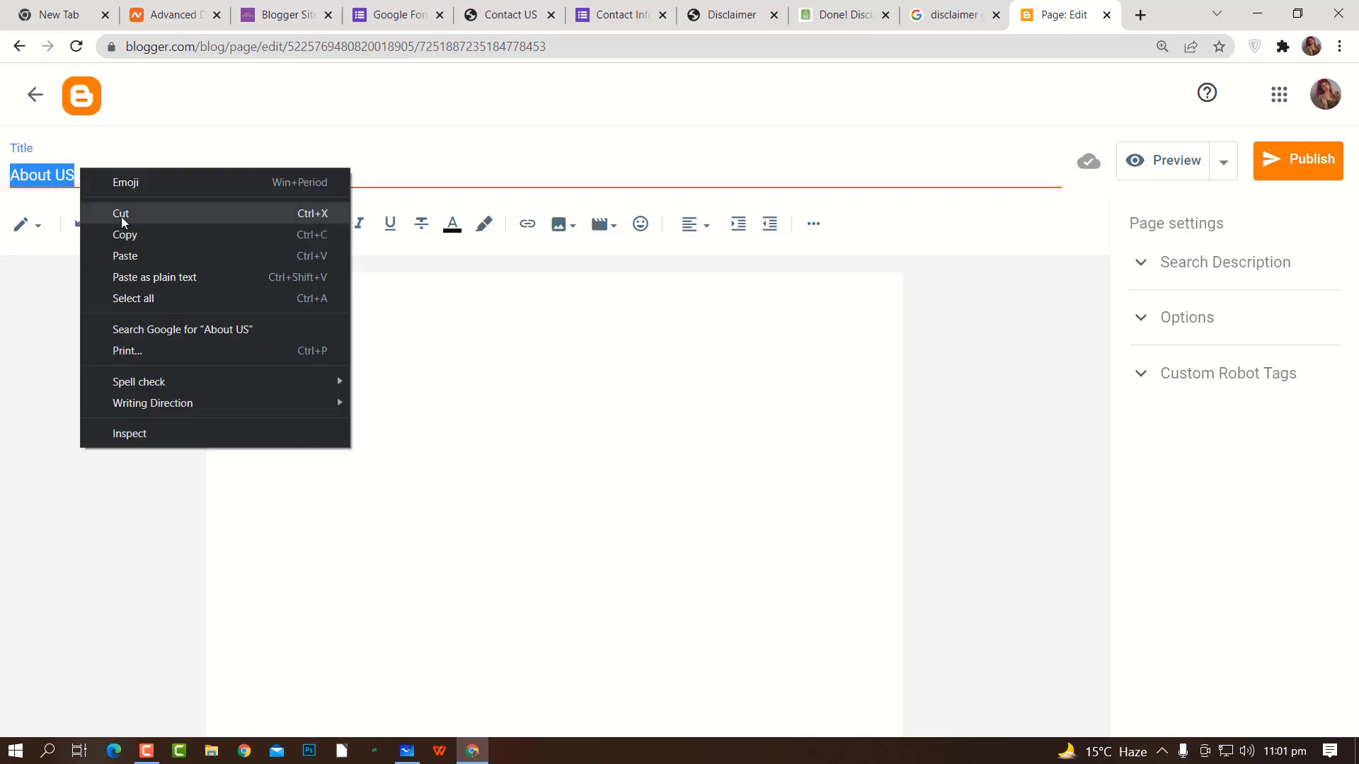
{"action": "left_click", "coordinate": [125, 228]}
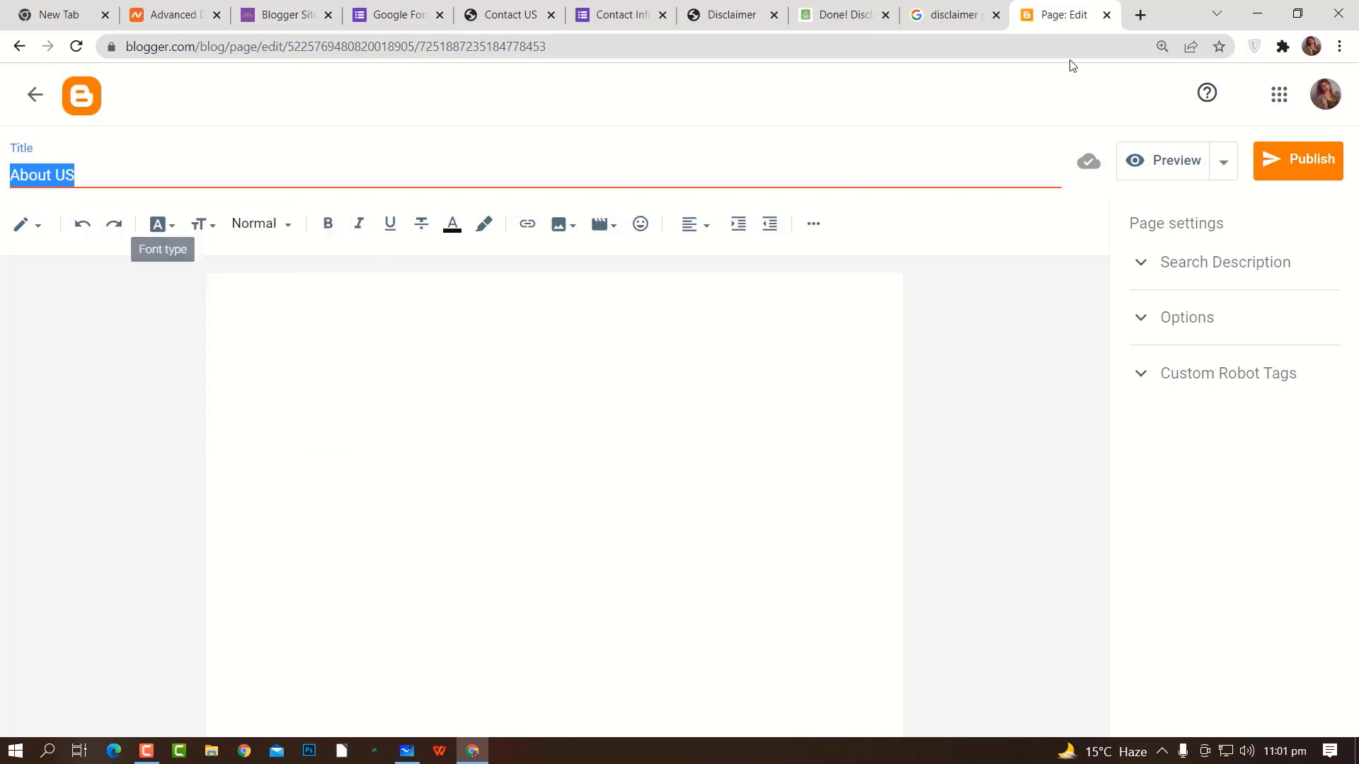
{"action": "left_click", "coordinate": [1139, 14]}
{"action": "right_click", "coordinate": [549, 363]}
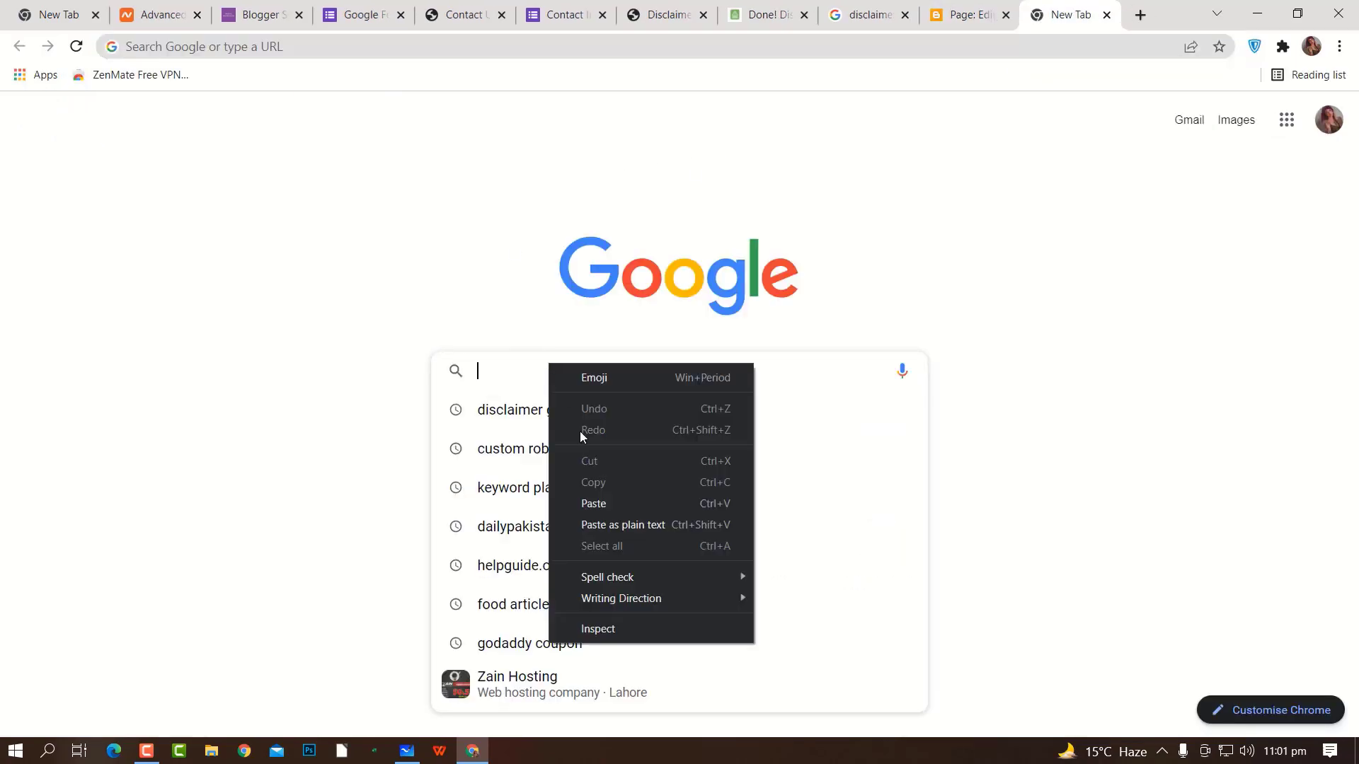
{"action": "left_click", "coordinate": [630, 509]}
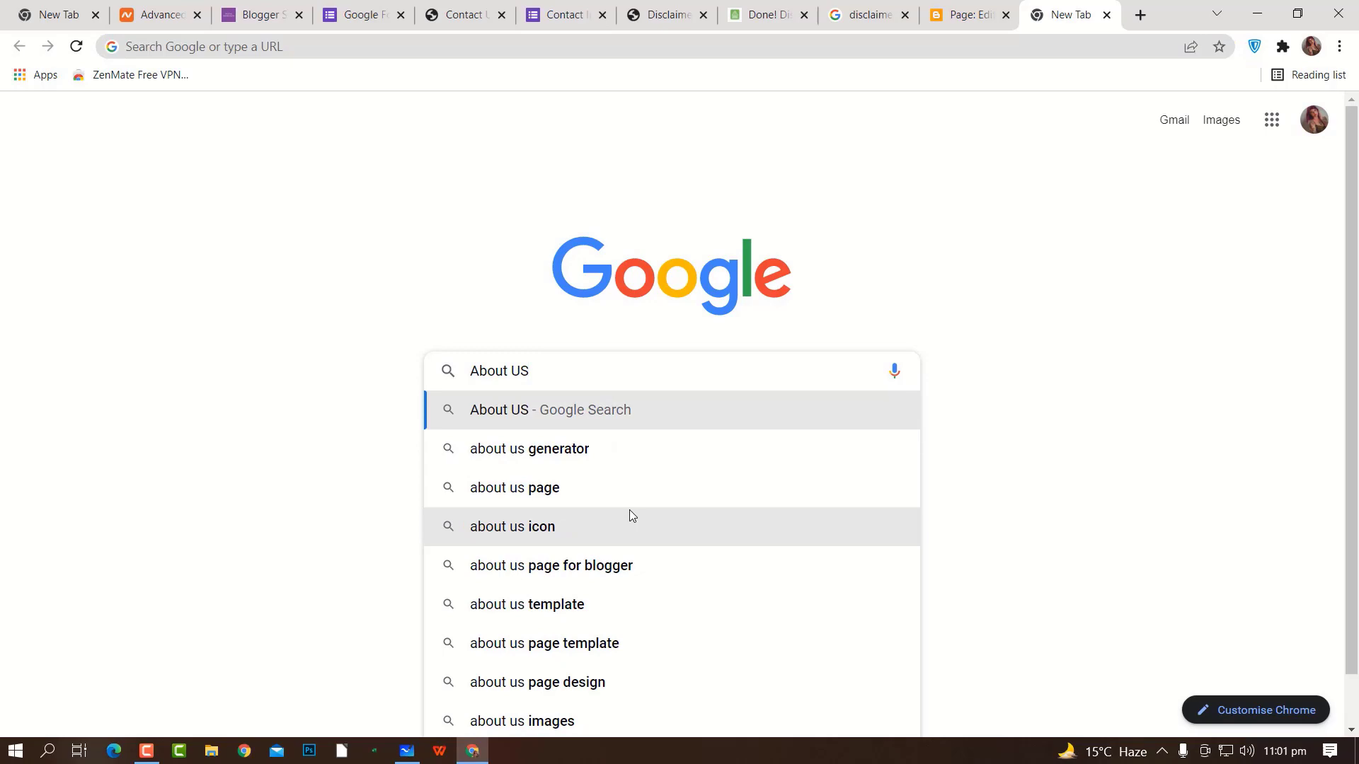
{"action": "left_click", "coordinate": [564, 461]}
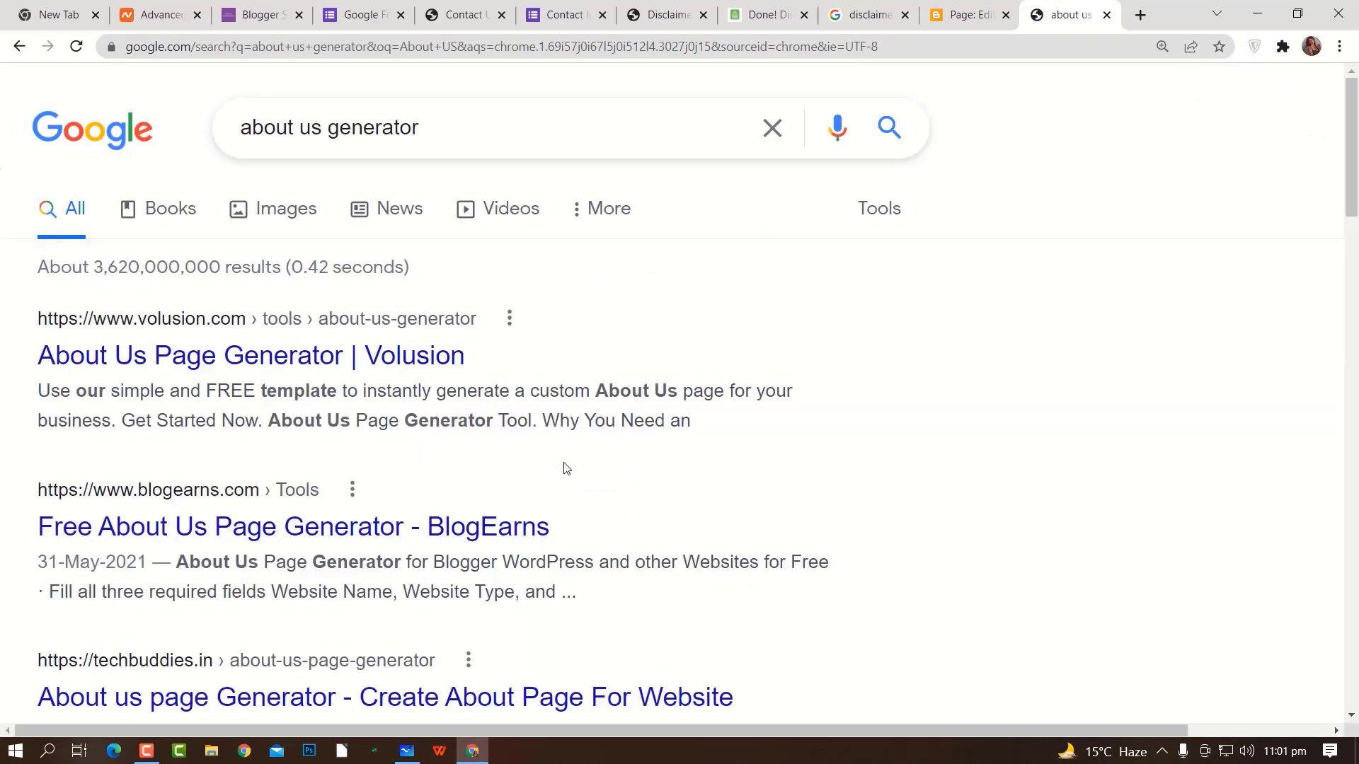
Open the Item Scribe about us generator and its 'New Website? Start Here!' page
{"action": "scroll", "coordinate": [354, 467], "scroll_direction": "down", "scroll_amount": 10}
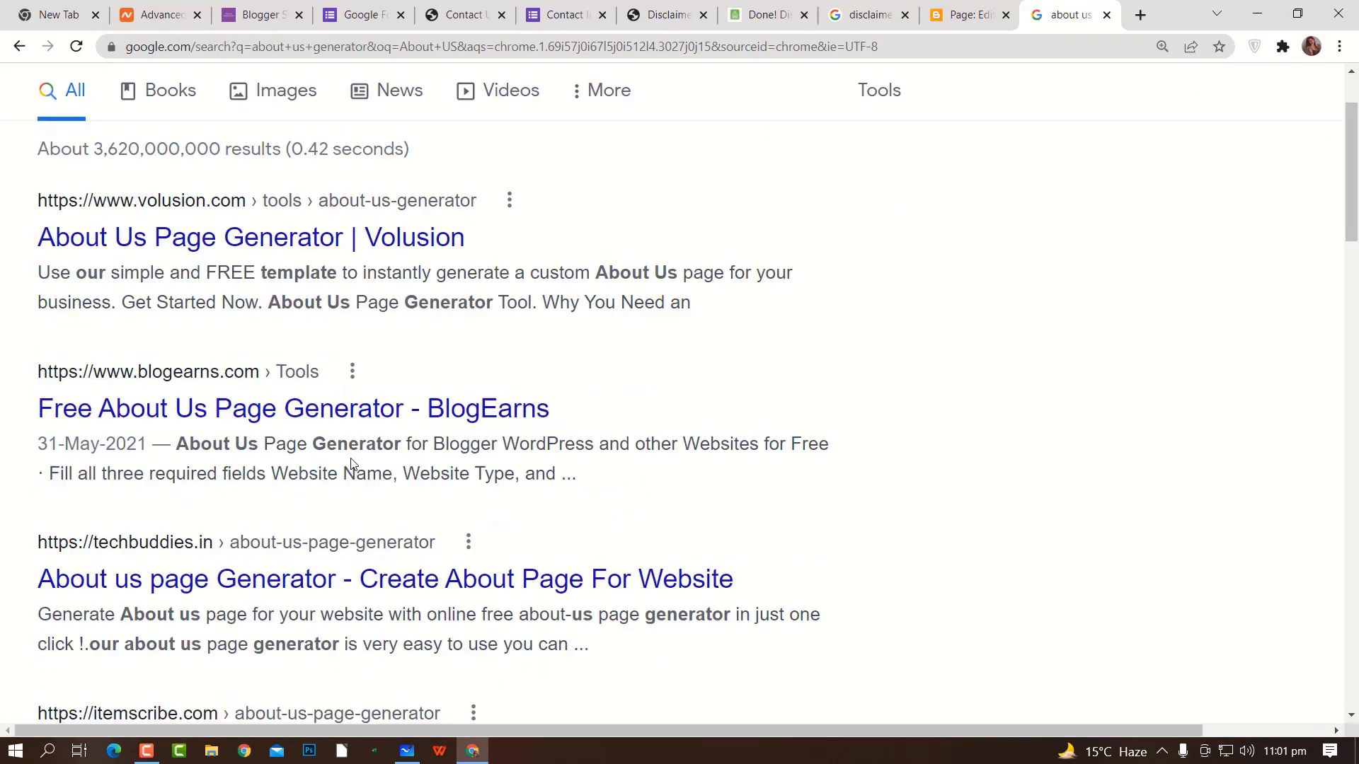
{"action": "scroll", "coordinate": [304, 317], "scroll_direction": "up", "scroll_amount": 1}
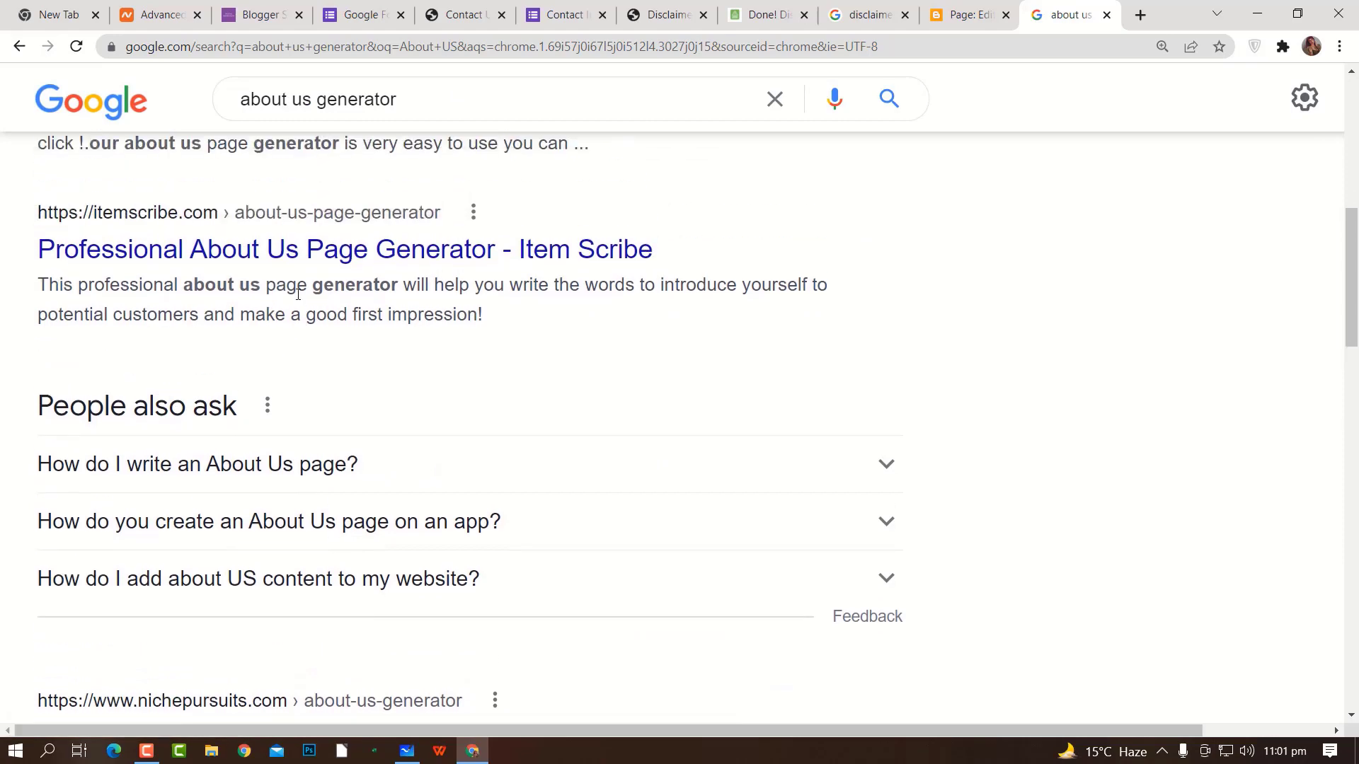
{"action": "left_click", "coordinate": [273, 260]}
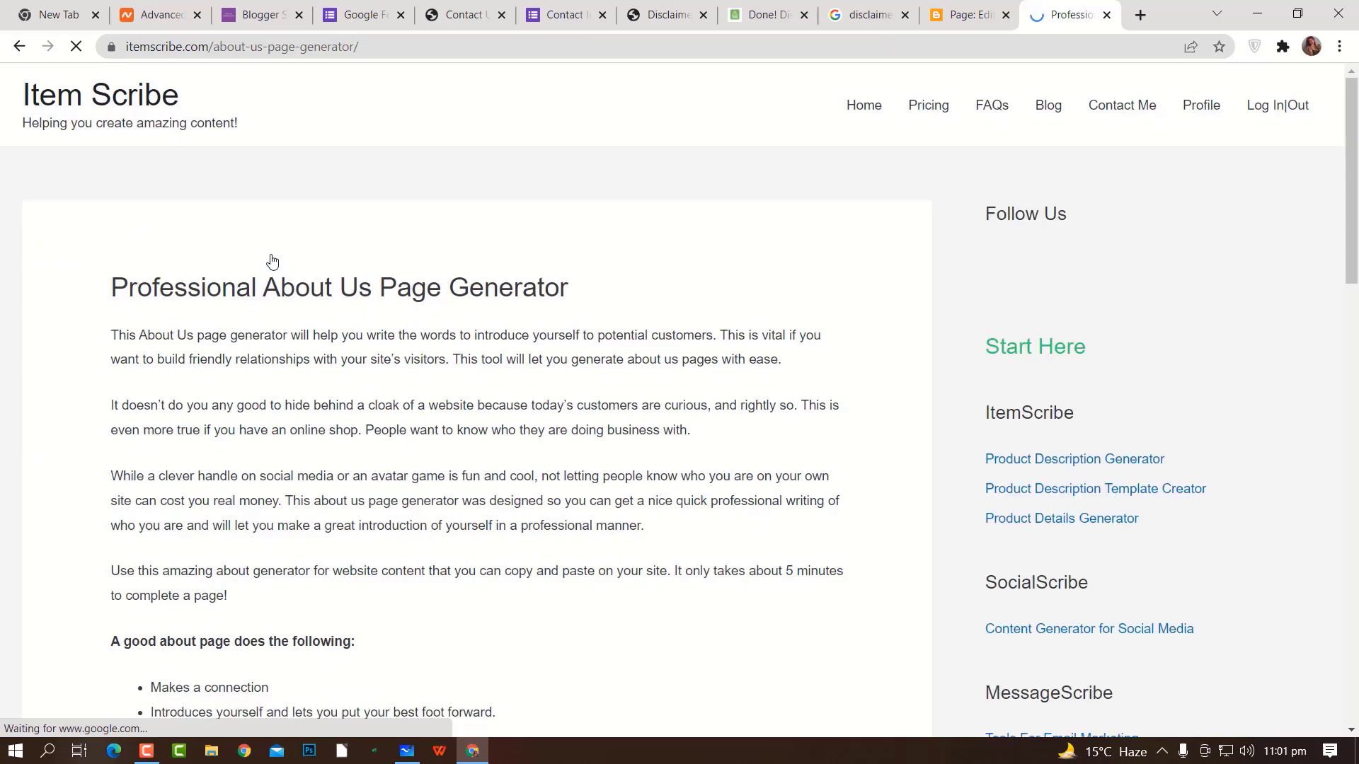
{"action": "scroll", "coordinate": [269, 264], "scroll_direction": "down", "scroll_amount": 7}
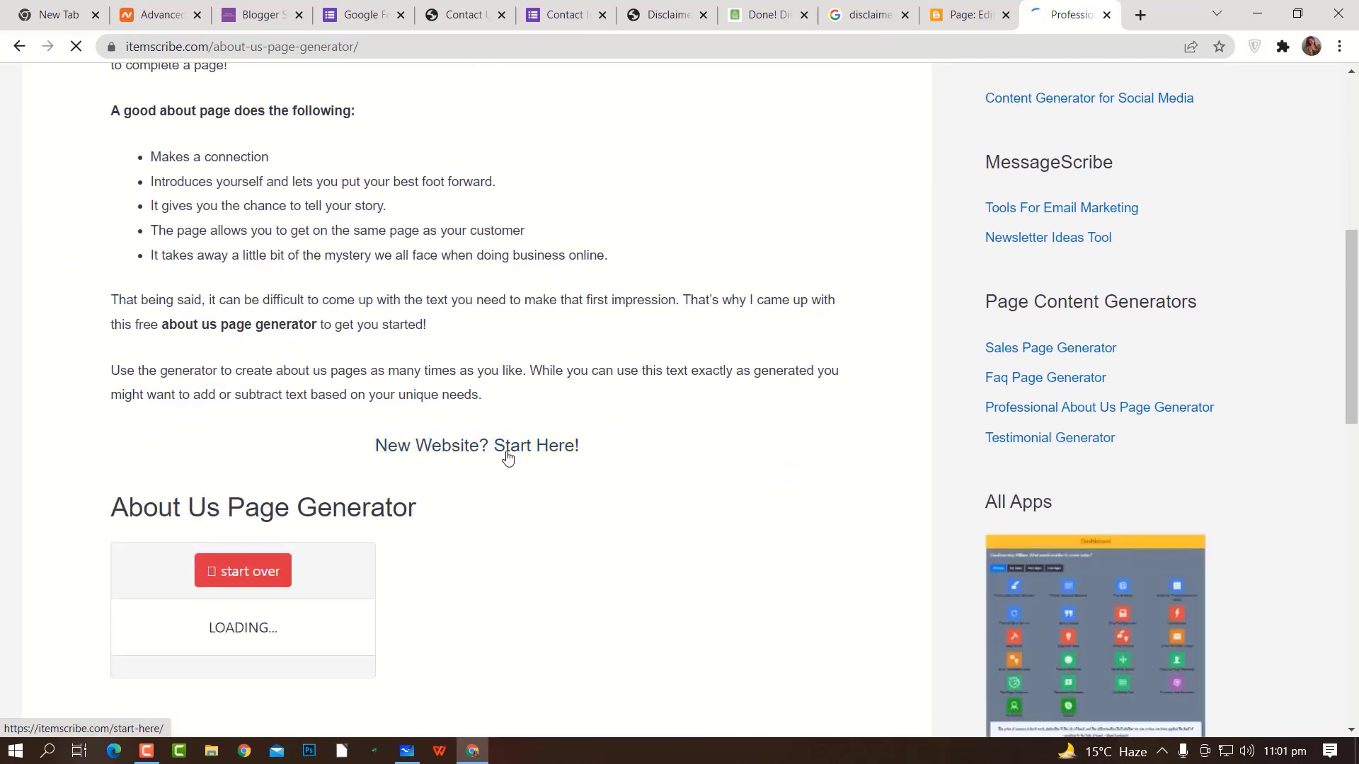
{"action": "left_click", "coordinate": [505, 457]}
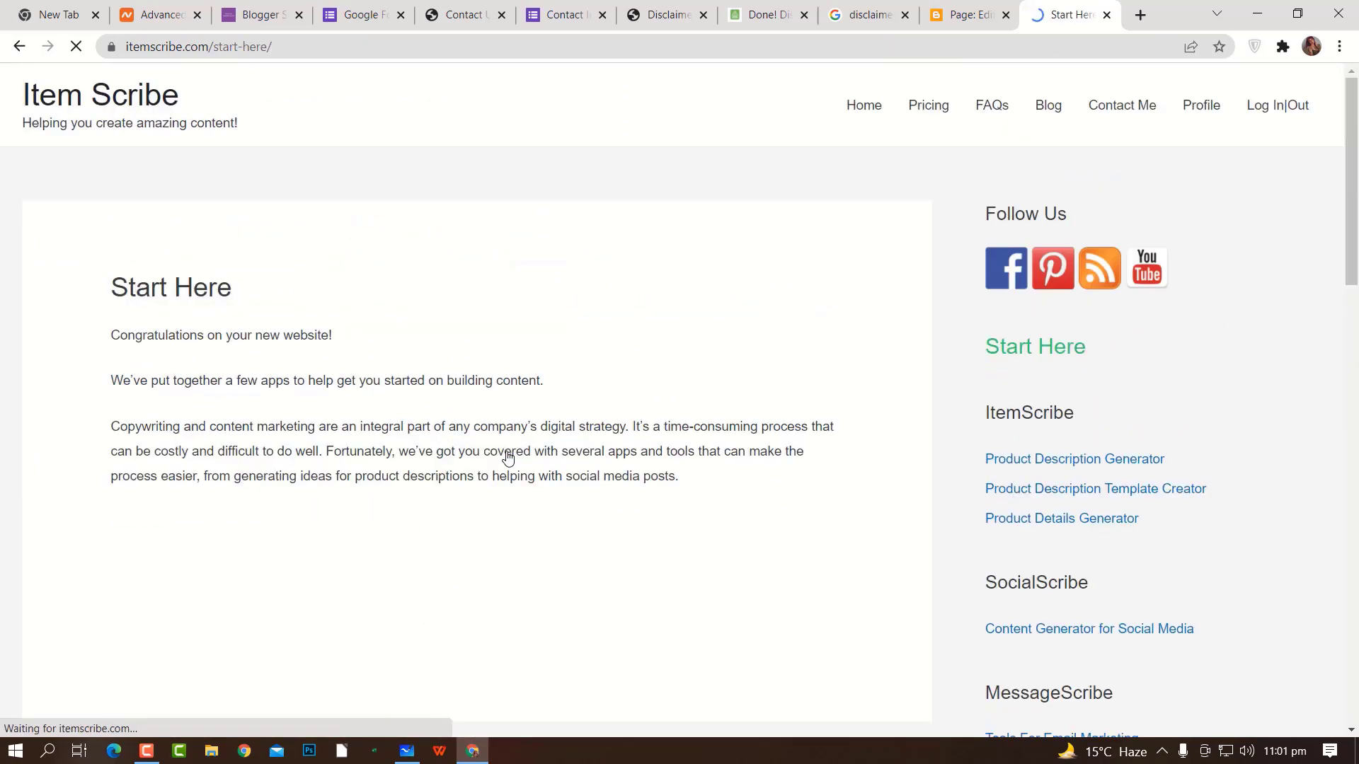
{"action": "scroll", "coordinate": [508, 456], "scroll_direction": "down", "scroll_amount": 5}
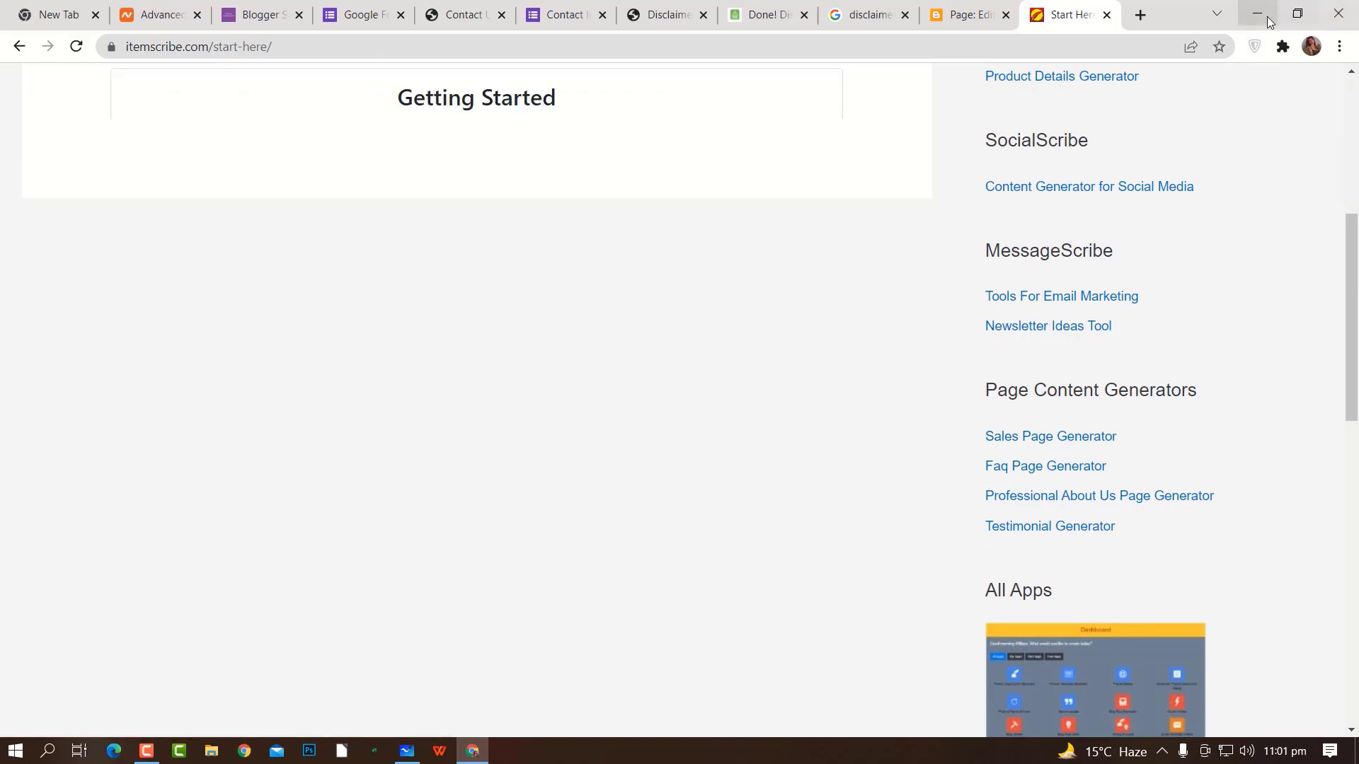
{"action": "left_click", "coordinate": [1267, 19]}
Copy the five About Us lines from the Google Adsense Course Notepad file, then return to the About US page body
{"action": "left_click", "coordinate": [1256, 12]}
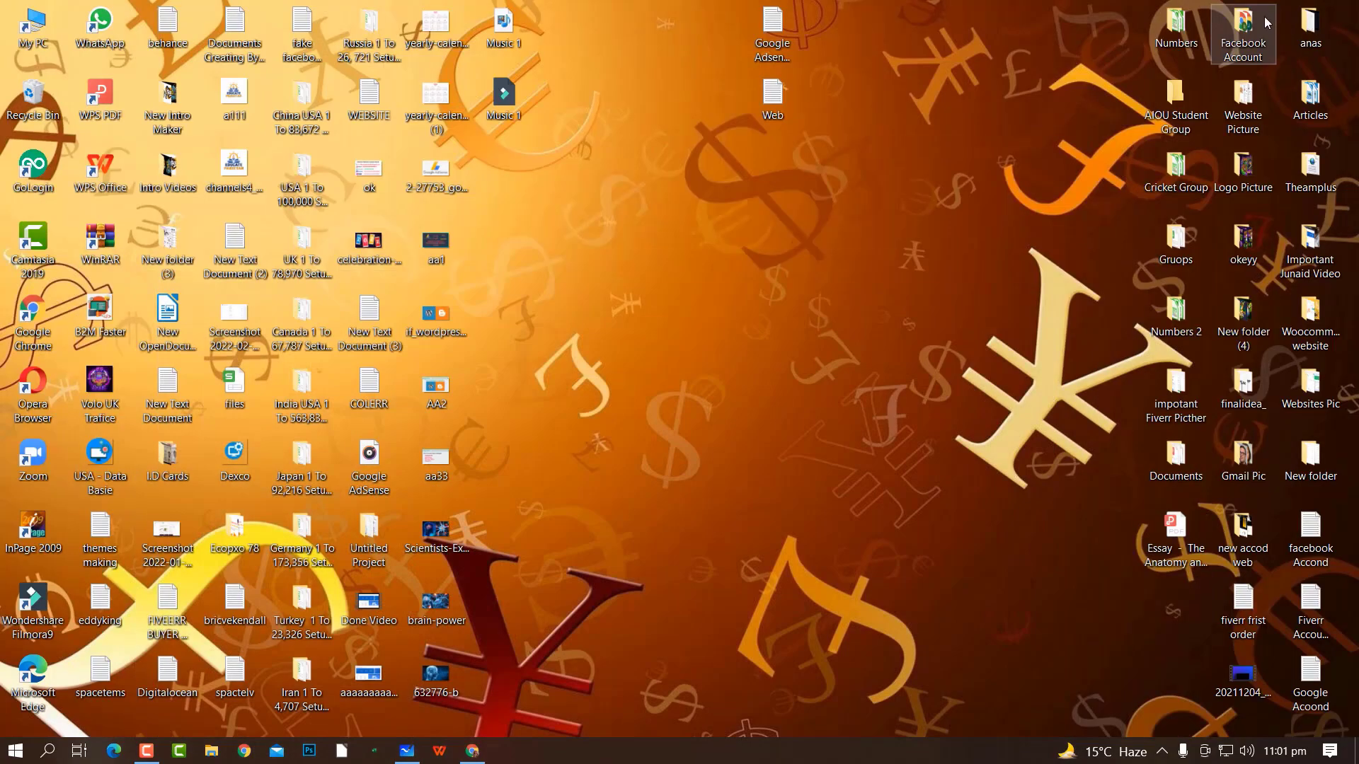
{"action": "double_click", "coordinate": [761, 45]}
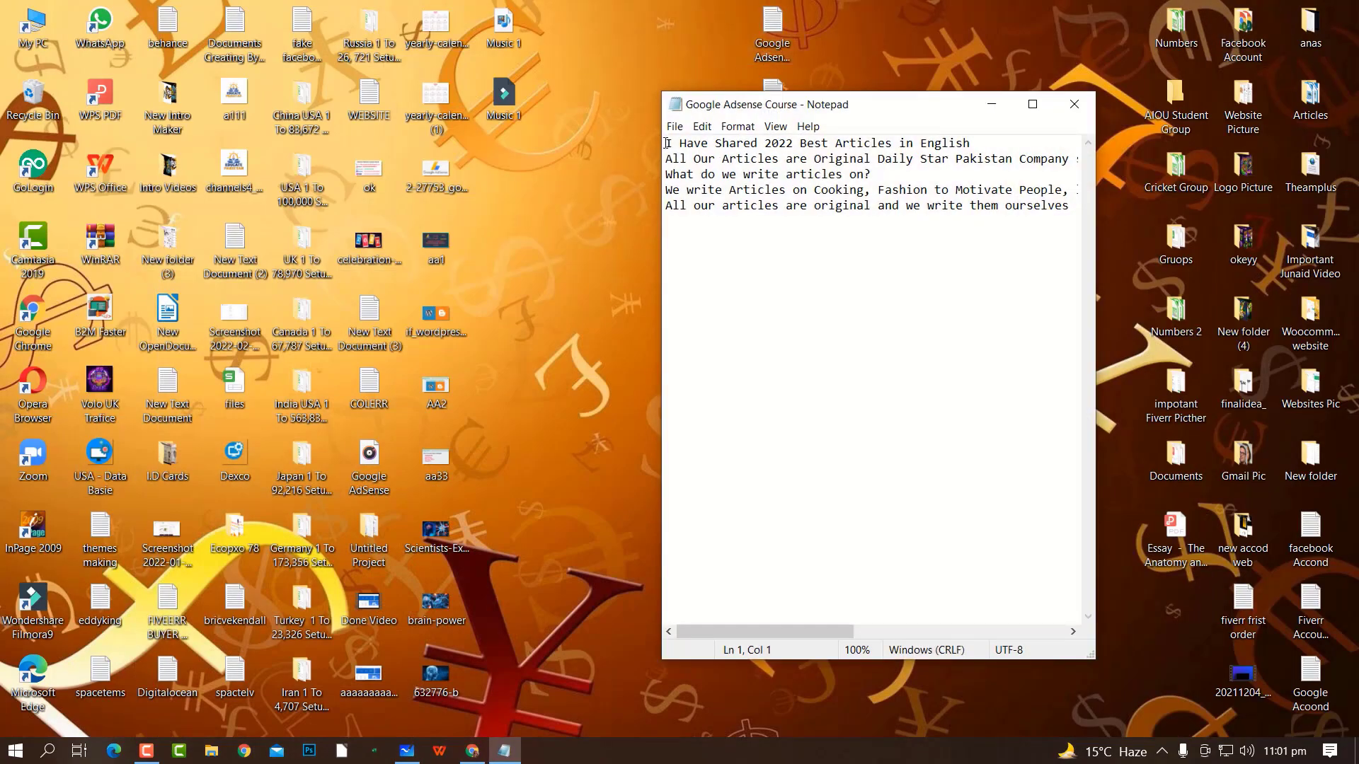
{"action": "left_click_drag", "start_coordinate": [676, 149], "coordinate": [1147, 301]}
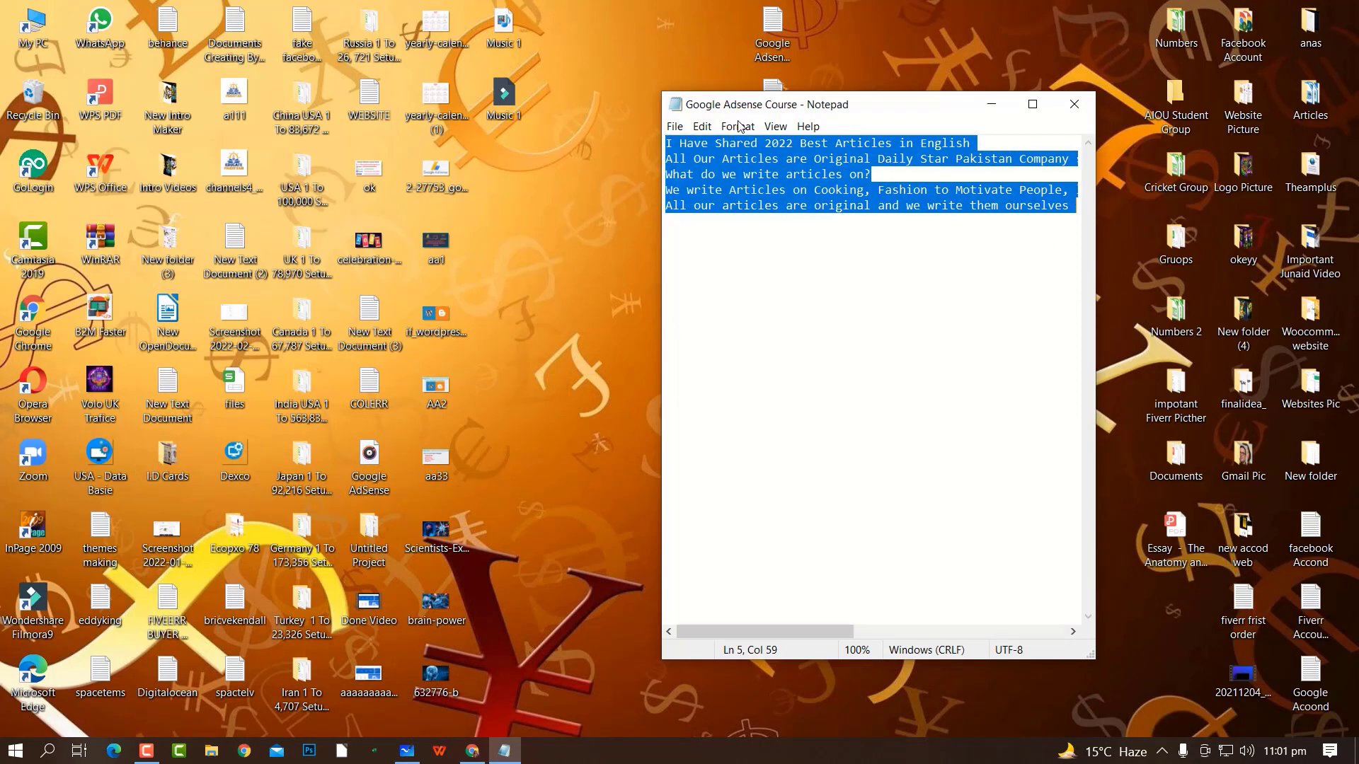
{"action": "right_click", "coordinate": [740, 156]}
{"action": "left_click", "coordinate": [783, 205]}
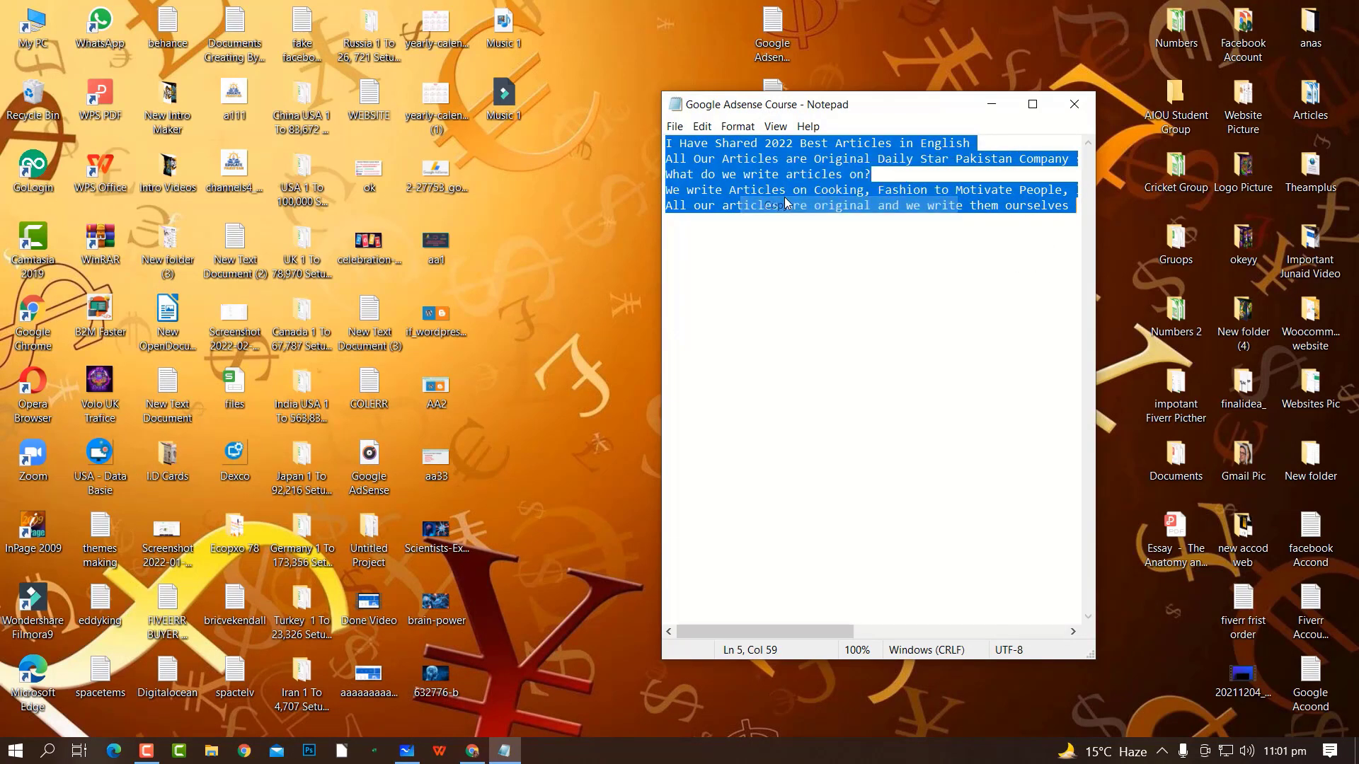
{"action": "left_click", "coordinate": [472, 750]}
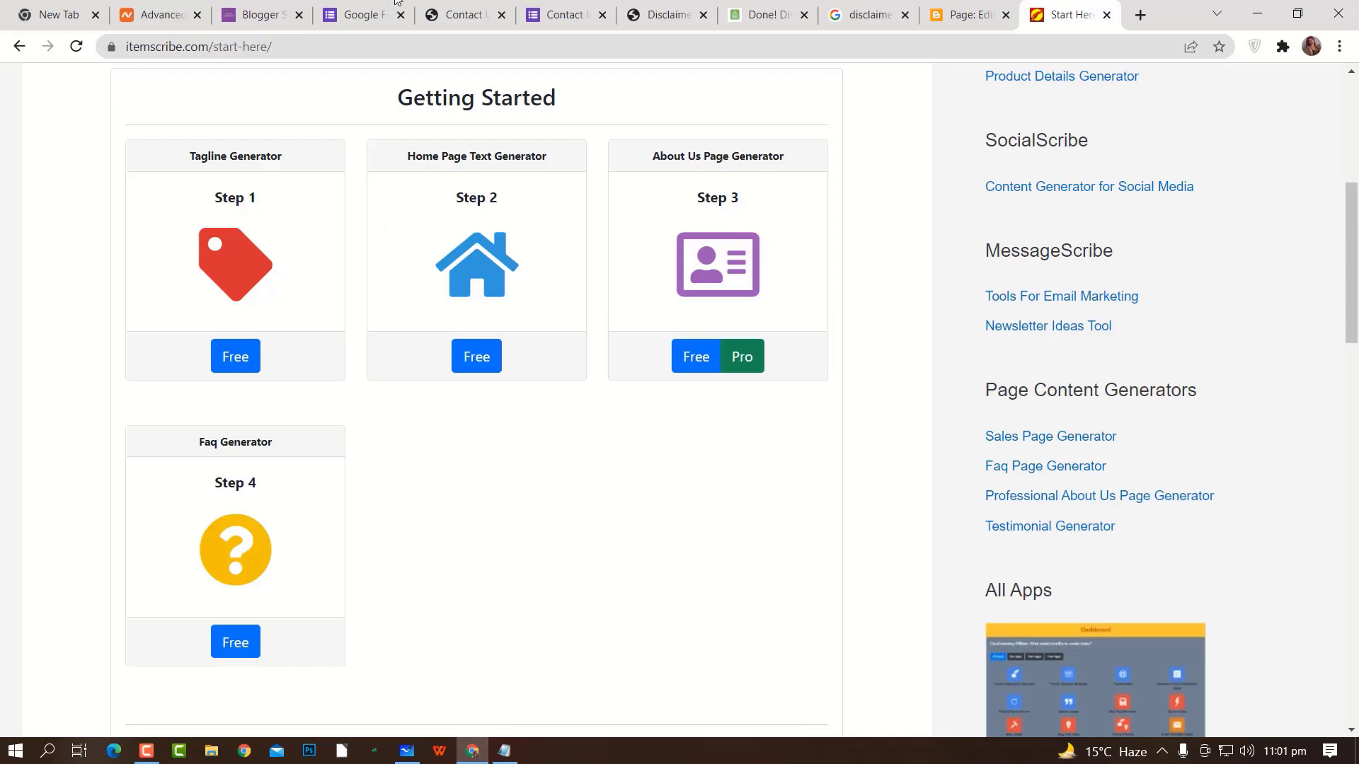
{"action": "left_click", "coordinate": [967, 15]}
{"action": "left_click", "coordinate": [300, 346]}
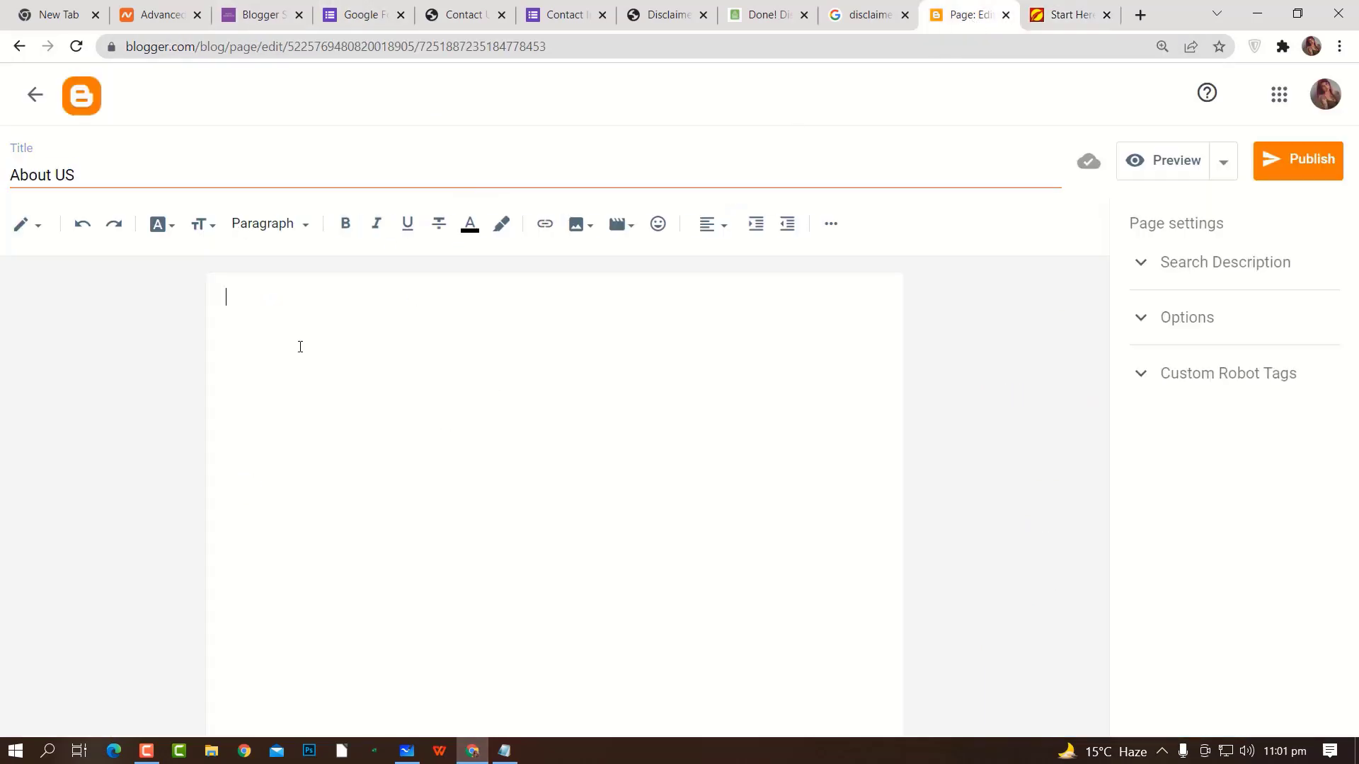
Paste the About Us text into the page body and change 2021 to 2022
{"action": "right_click", "coordinate": [300, 347]}
{"action": "left_click", "coordinate": [344, 482]}
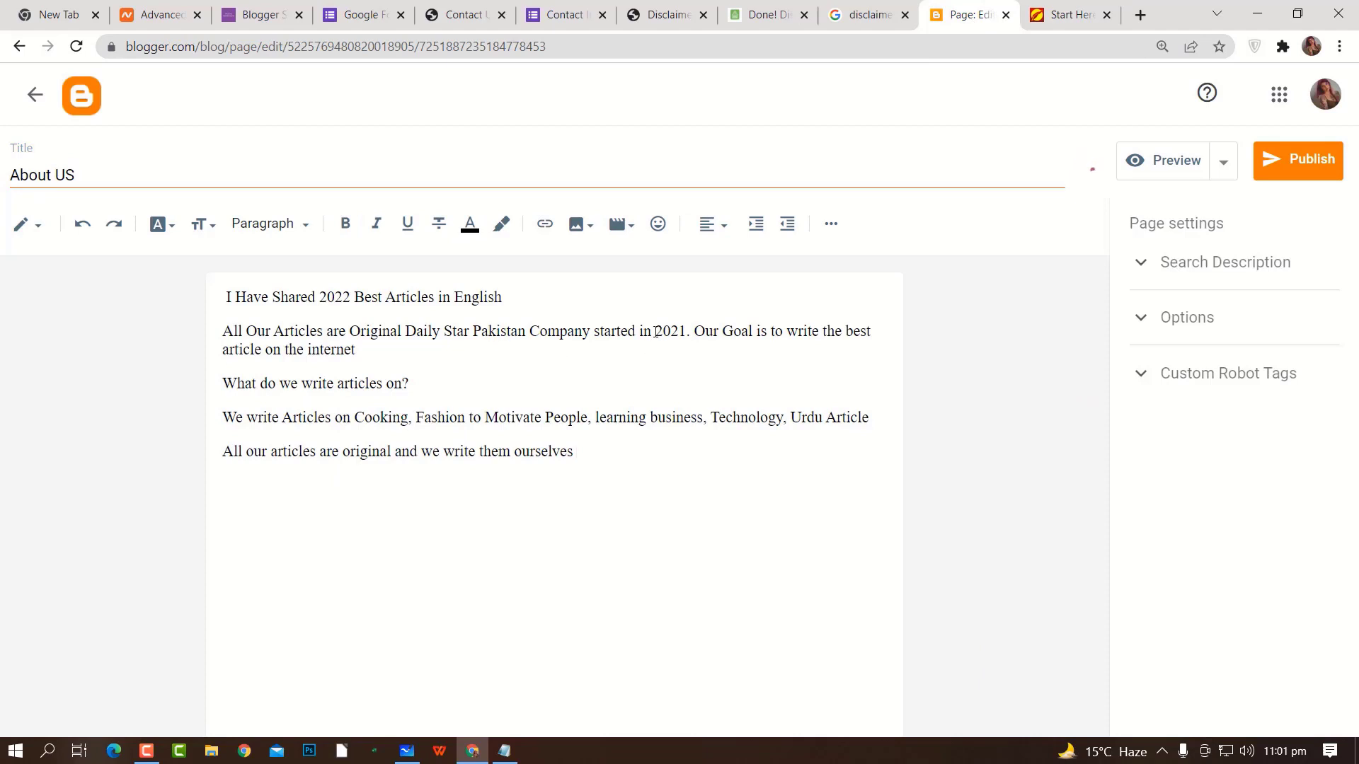
{"action": "left_click_drag", "start_coordinate": [681, 327], "coordinate": [687, 326]}
{"action": "type", "text": "2"}
Add a new Email line with the site's contact e-mail address at the end of the page
{"action": "key", "text": "Return"}
{"action": "type", "text": "EM"}
{"action": "key", "text": "BackSpace"}
{"action": "type", "text": "mayl. Esd"}
{"action": "key", "text": "BackSpace"}
{"action": "key", "text": "BackSpace"}
{"action": "key", "text": "BackSpace"}
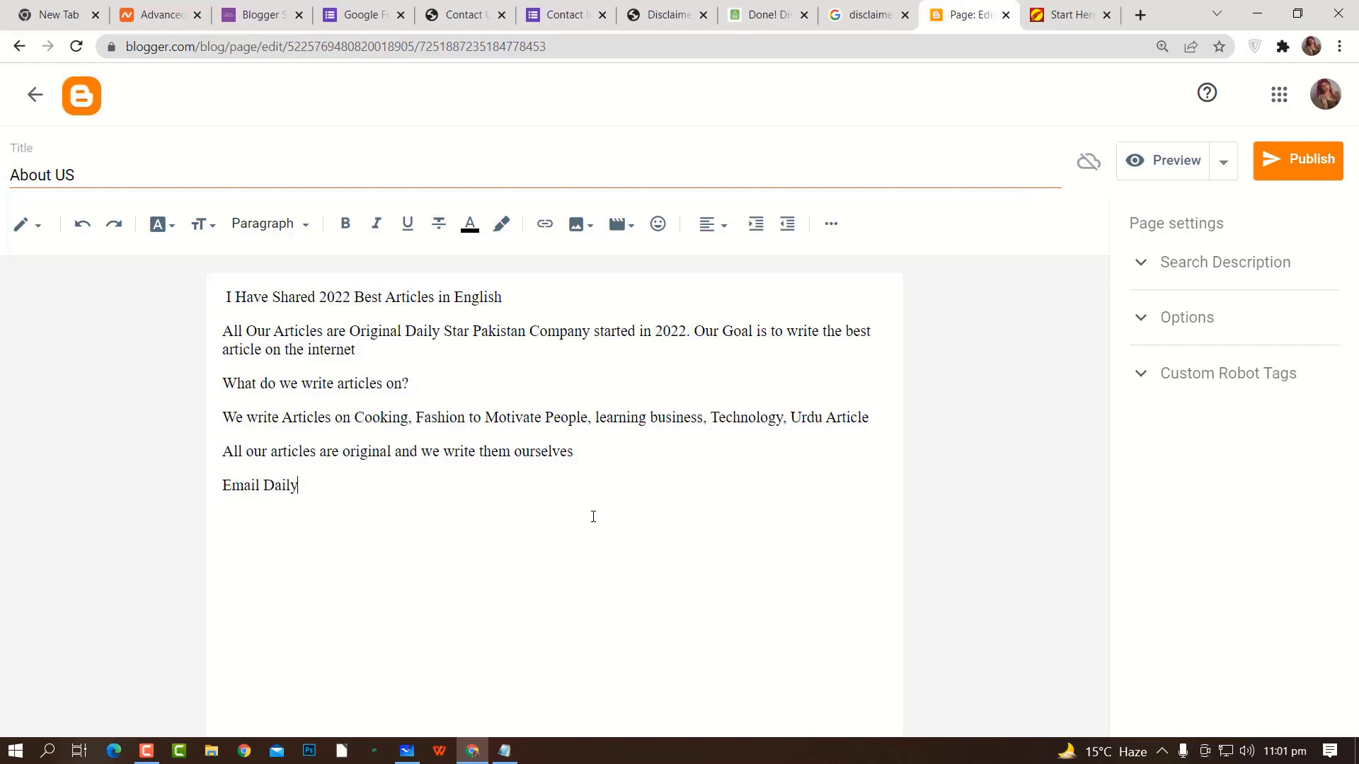
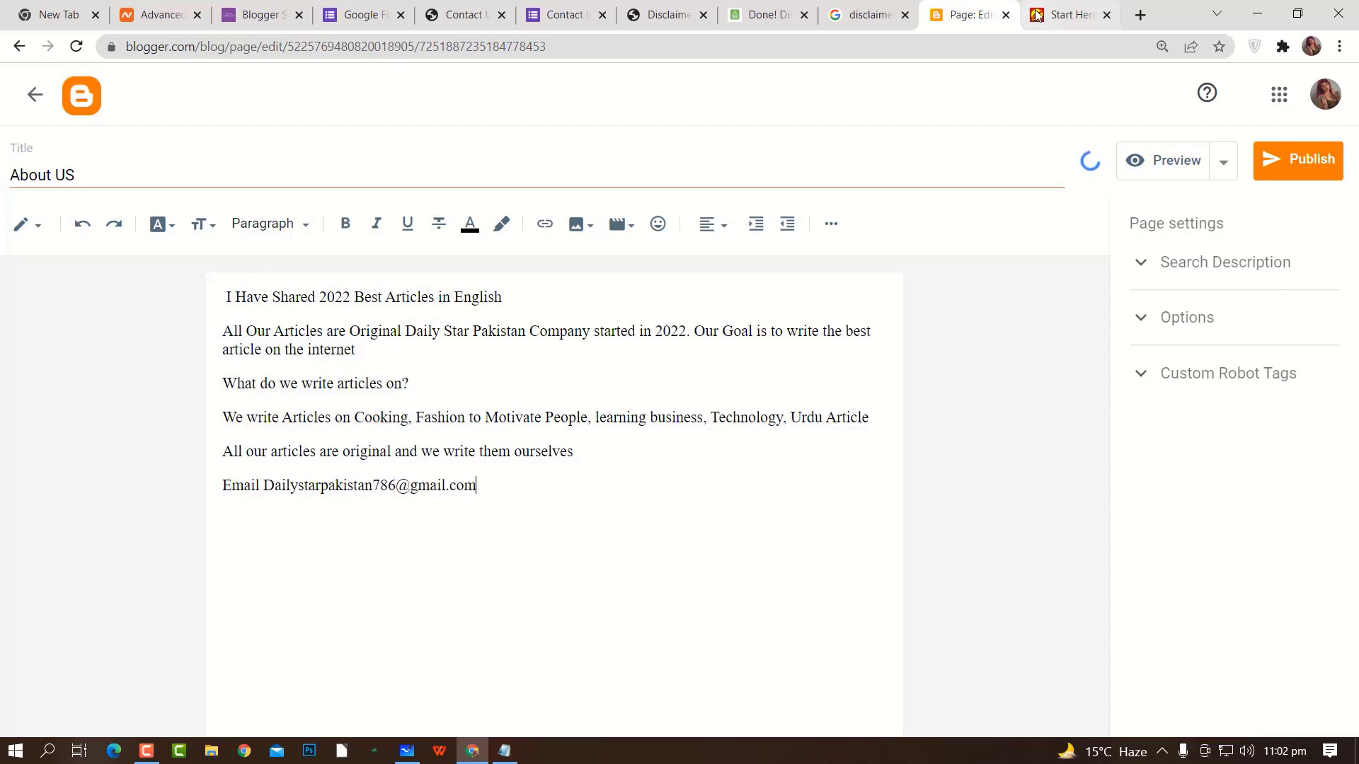
{"action": "left_click", "coordinate": [1066, 16]}
{"action": "scroll", "coordinate": [564, 418], "scroll_direction": "up", "scroll_amount": 6}
{"action": "scroll", "coordinate": [566, 455], "scroll_direction": "down", "scroll_amount": 7}
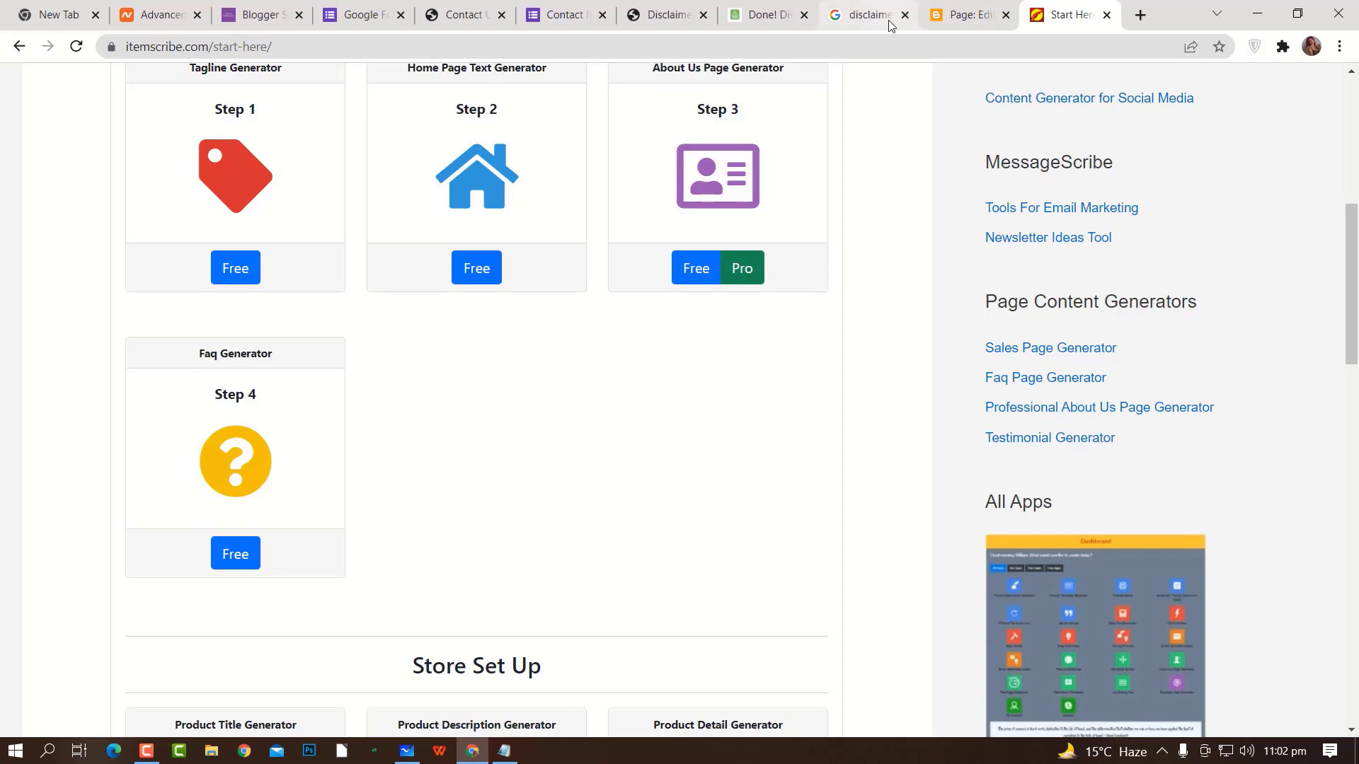
{"action": "left_click", "coordinate": [962, 16]}
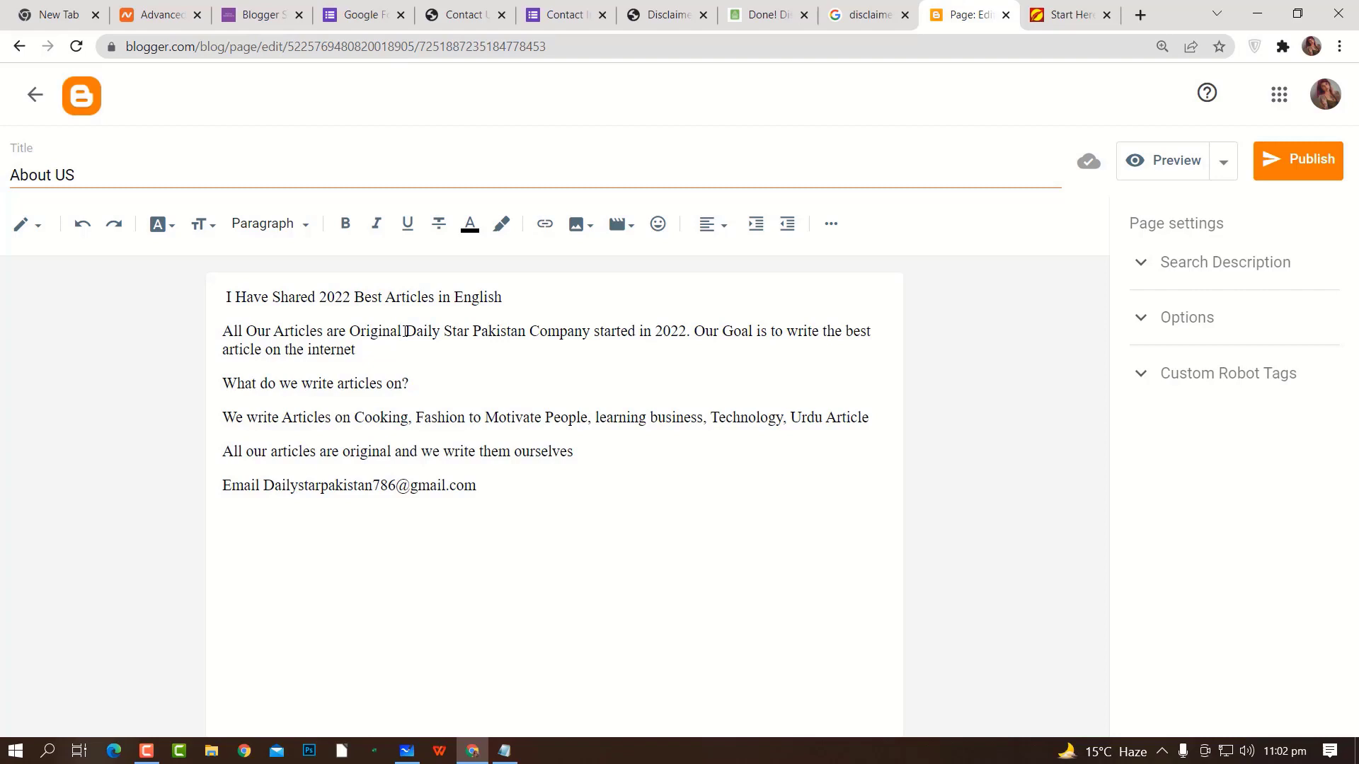
Publish and confirm the About US page, then check it is among the four published pages
{"action": "left_click_drag", "start_coordinate": [405, 331], "coordinate": [531, 332]}
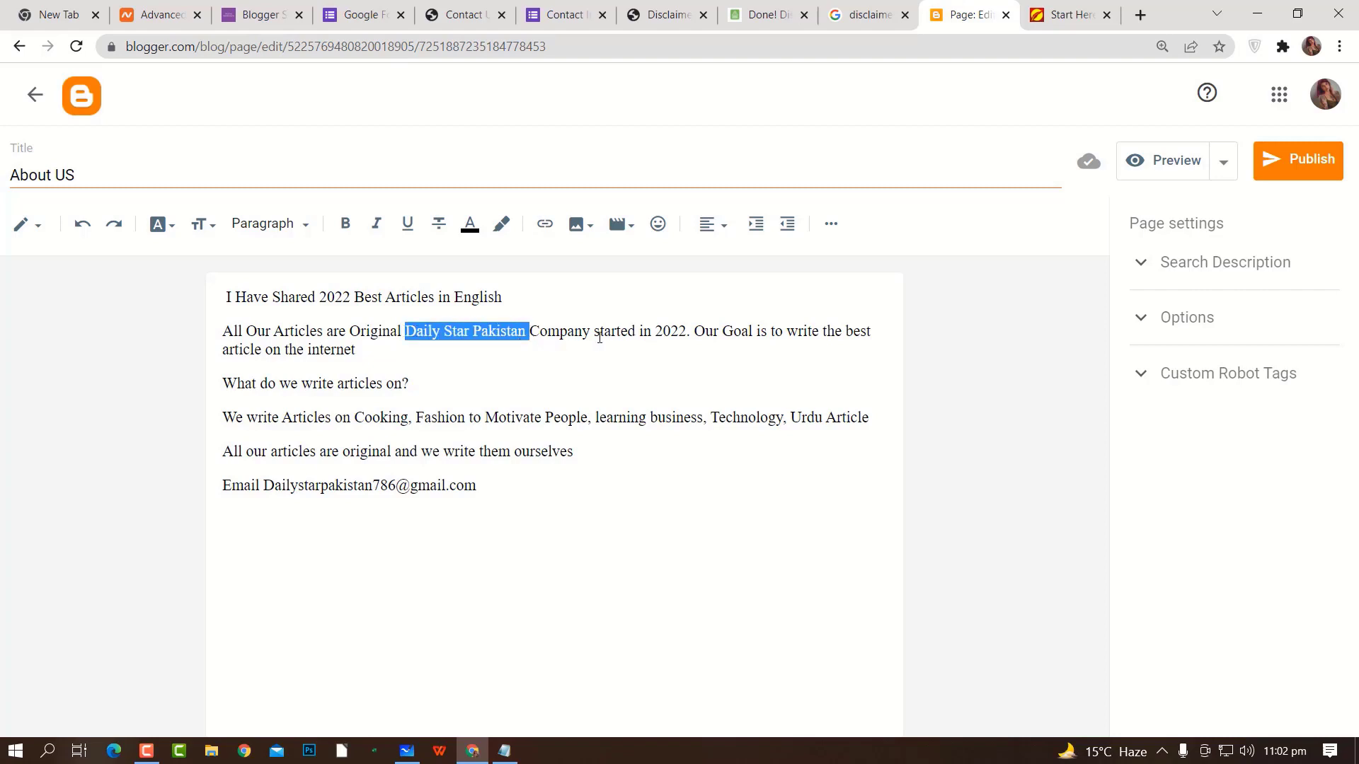
{"action": "left_click", "coordinate": [1326, 160]}
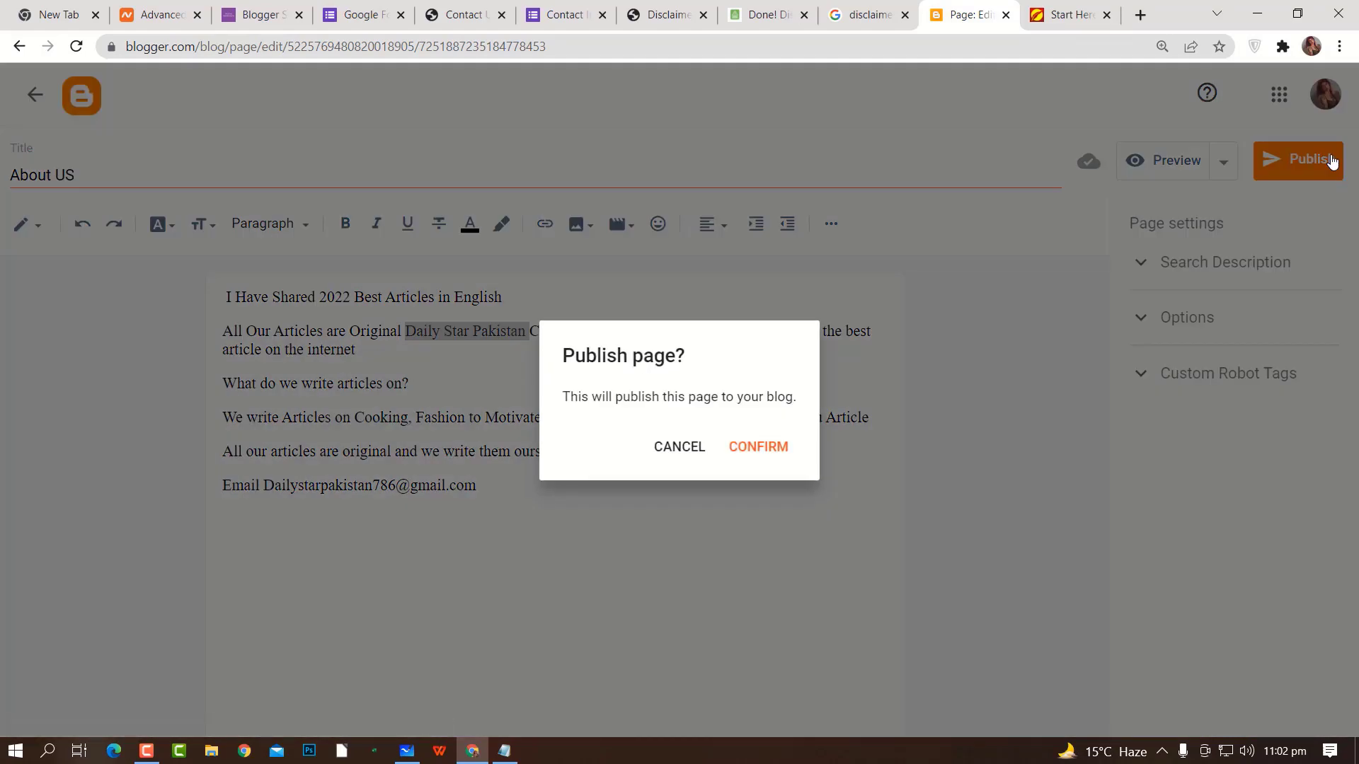
{"action": "left_click", "coordinate": [758, 450]}
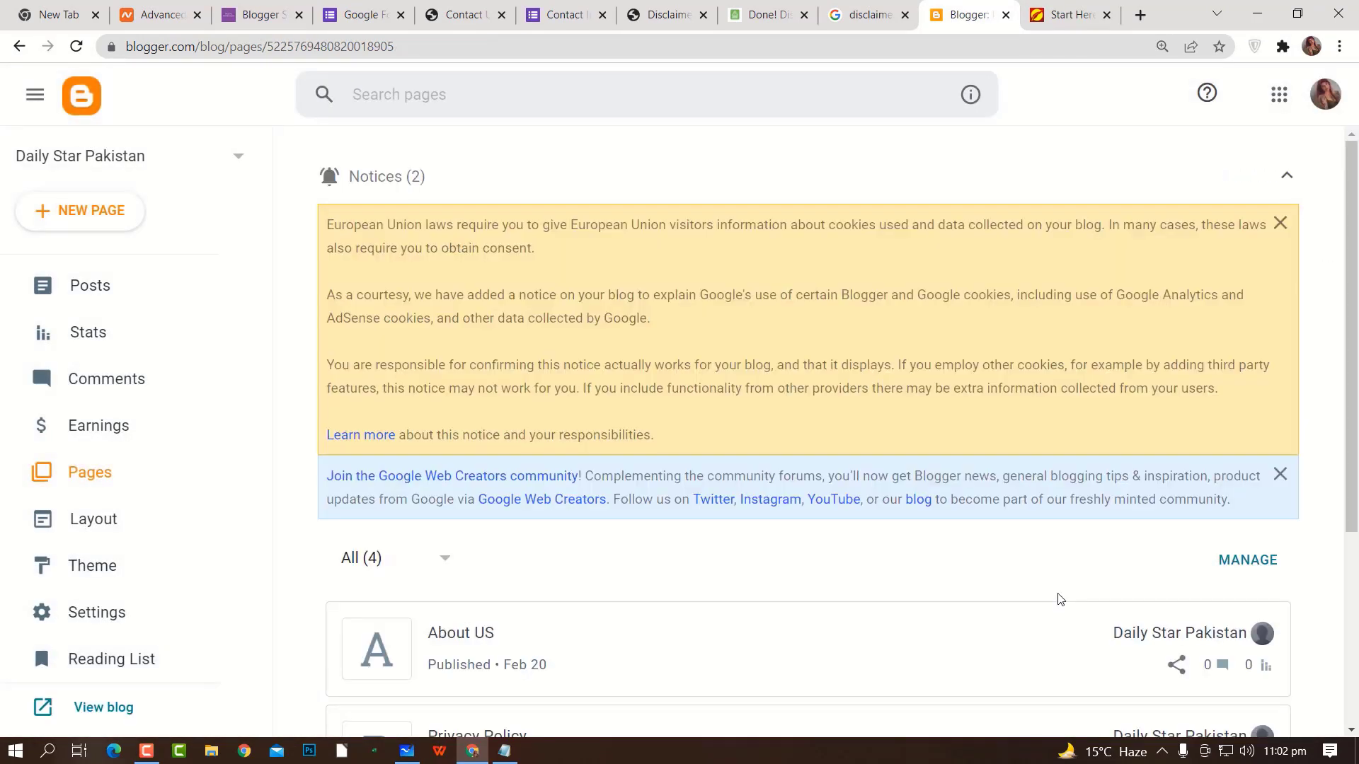
{"action": "key", "text": "ctrl+minus"}
{"action": "key", "text": "ctrl+minus"}
{"action": "key", "text": "ctrl+minus"}
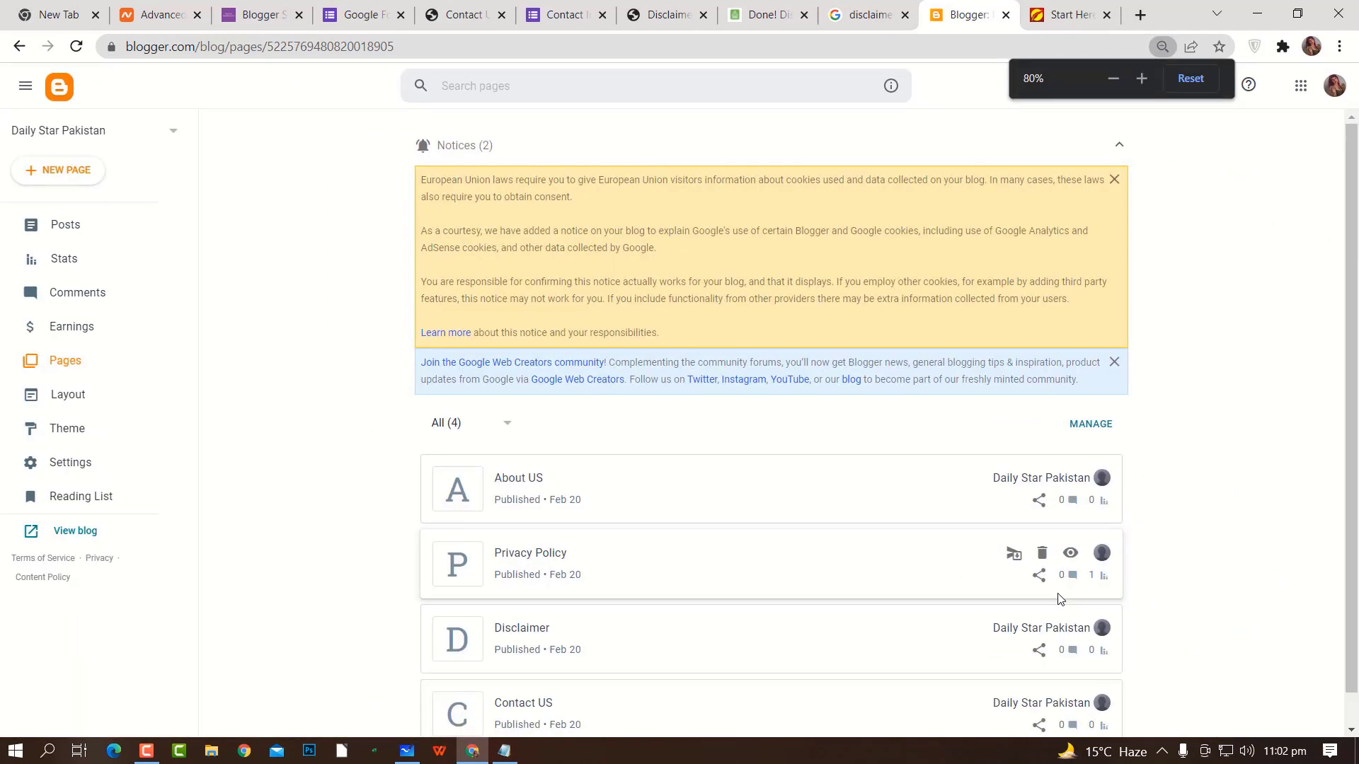
{"action": "key", "text": "ctrl+plus"}
{"action": "key", "text": "ctrl+plus"}
{"action": "key", "text": "ctrl+plus"}
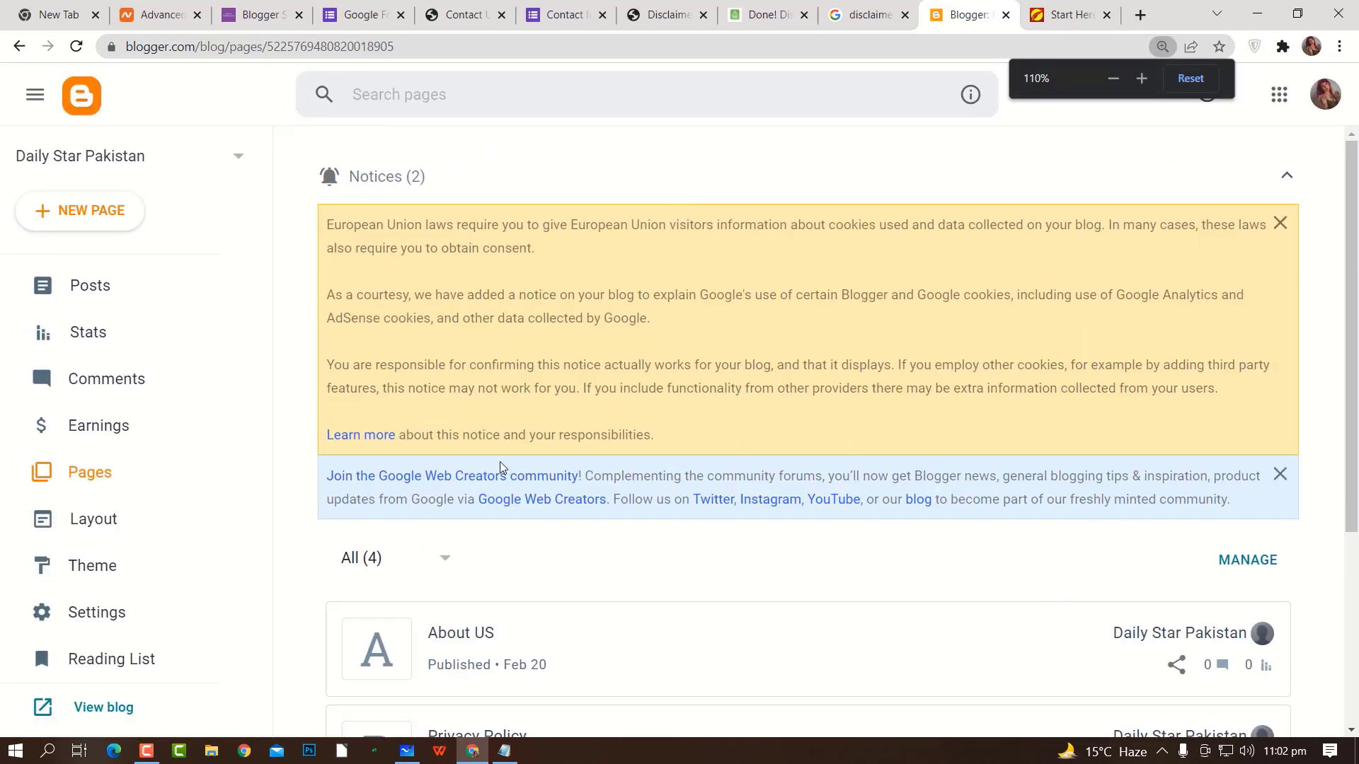
{"action": "scroll", "coordinate": [6, 570], "scroll_direction": "down", "scroll_amount": 2}
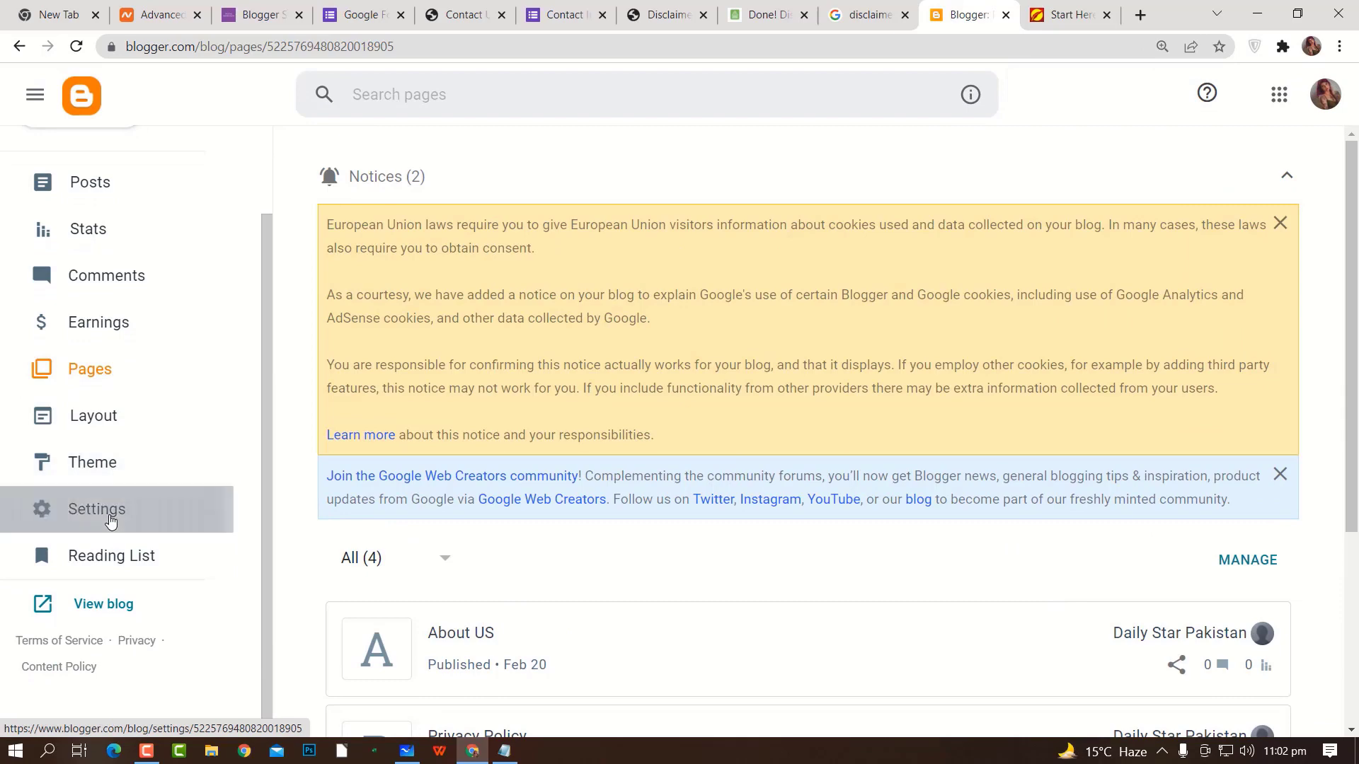
View the live blog from Settings and copy its web address
{"action": "left_click", "coordinate": [107, 511]}
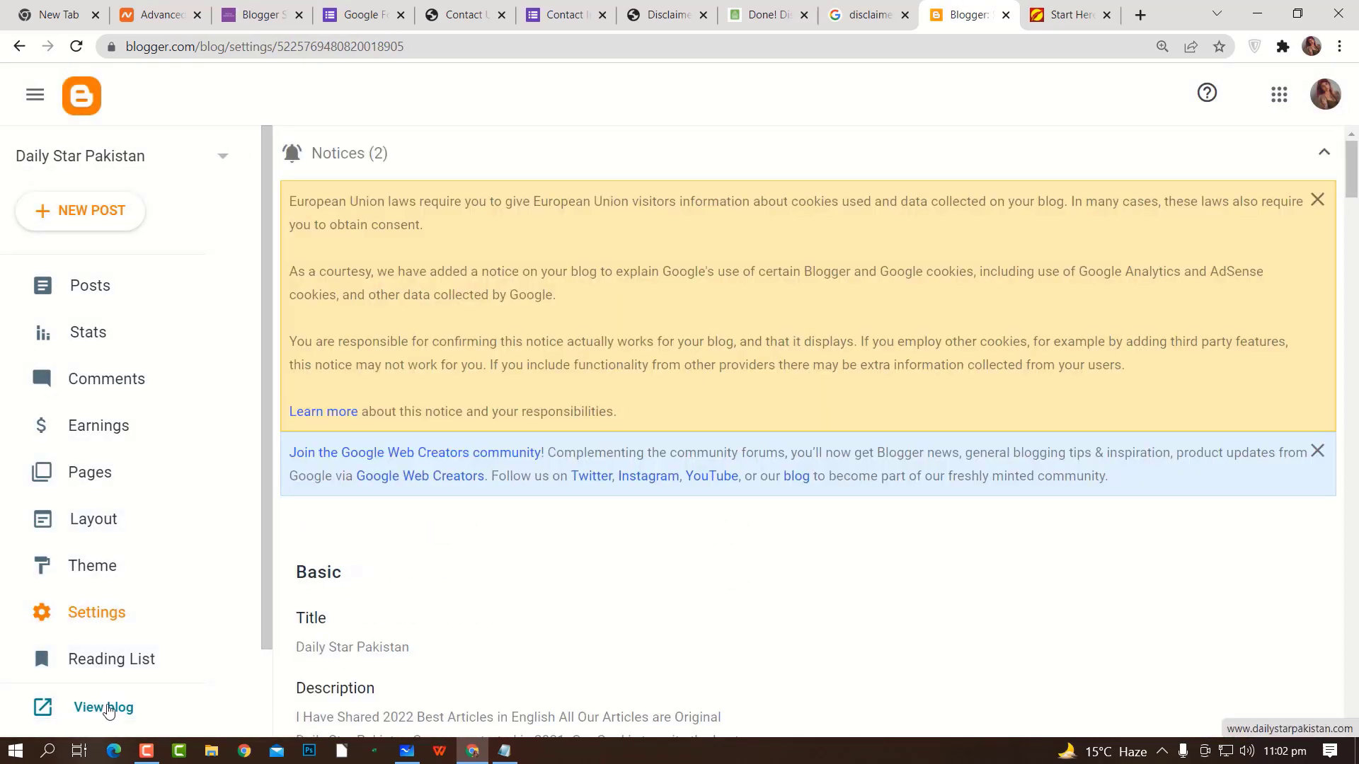
{"action": "left_click", "coordinate": [85, 707]}
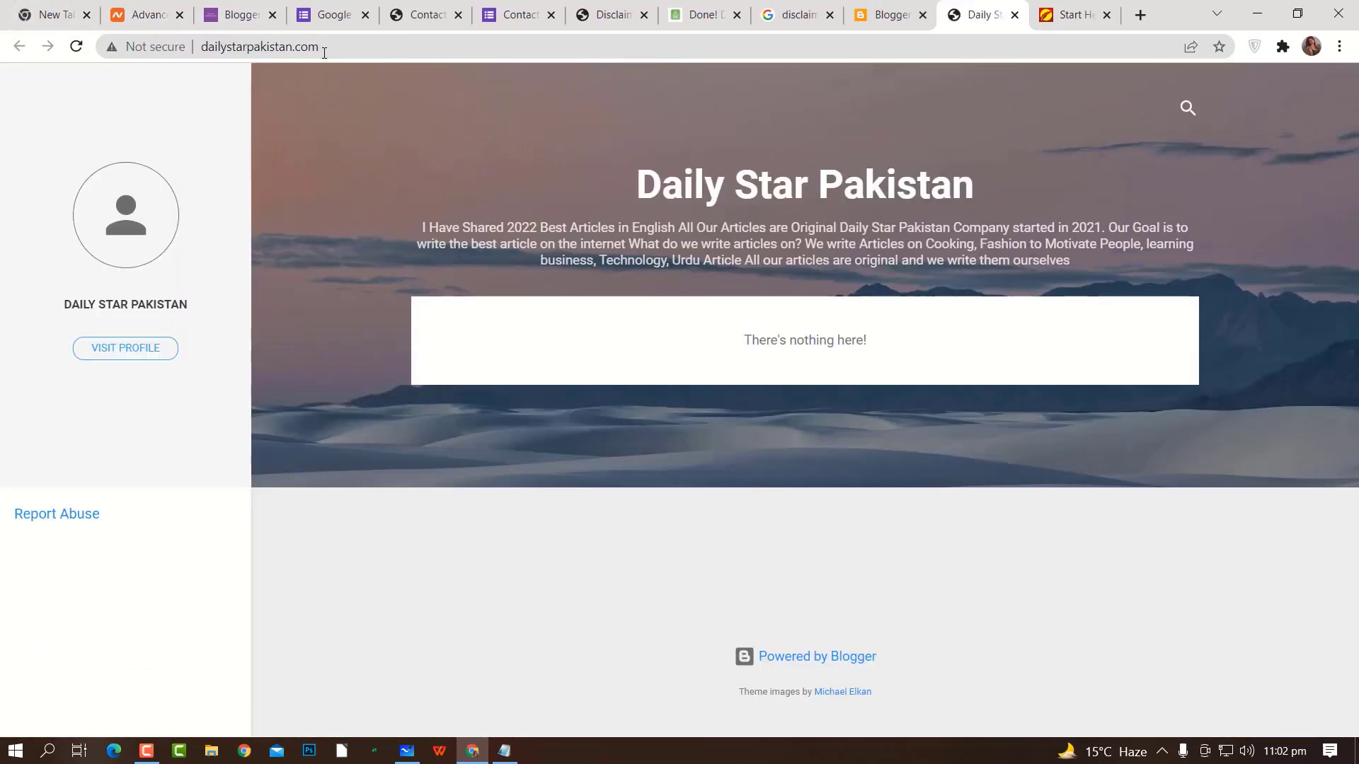
{"action": "left_click", "coordinate": [325, 50]}
{"action": "right_click", "coordinate": [296, 53]}
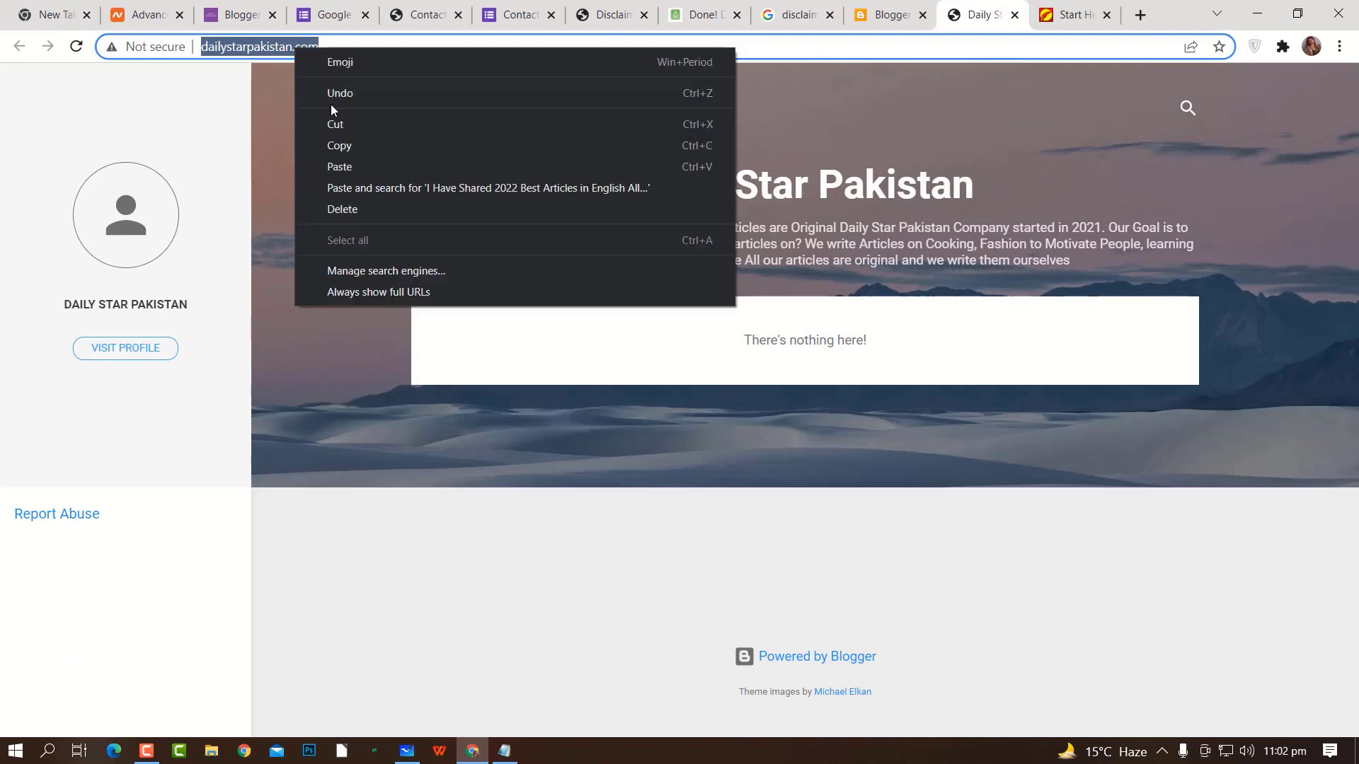
{"action": "left_click", "coordinate": [349, 143]}
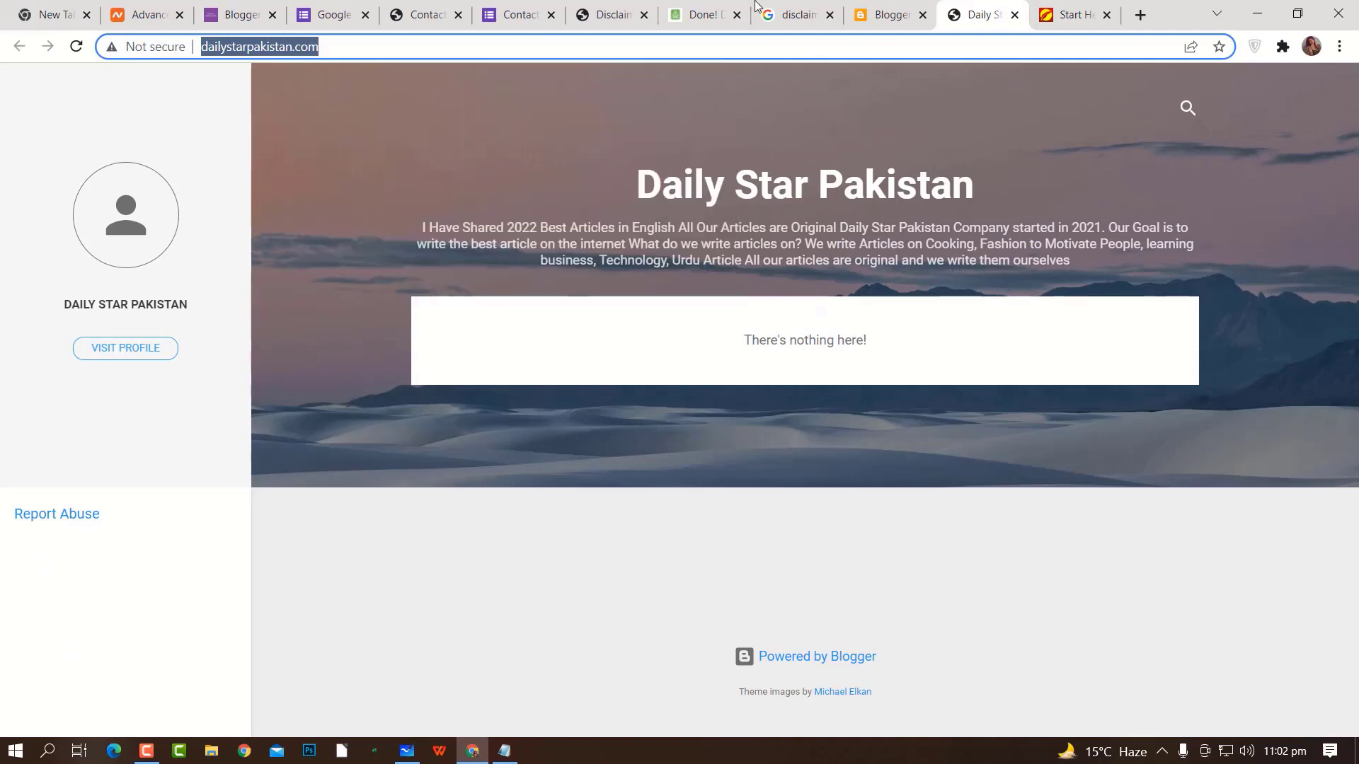
Close the live blog, contact form, Contact, Done! and Disclaimer tabs
{"action": "left_click", "coordinate": [1014, 15]}
{"action": "left_click", "coordinate": [513, 12]}
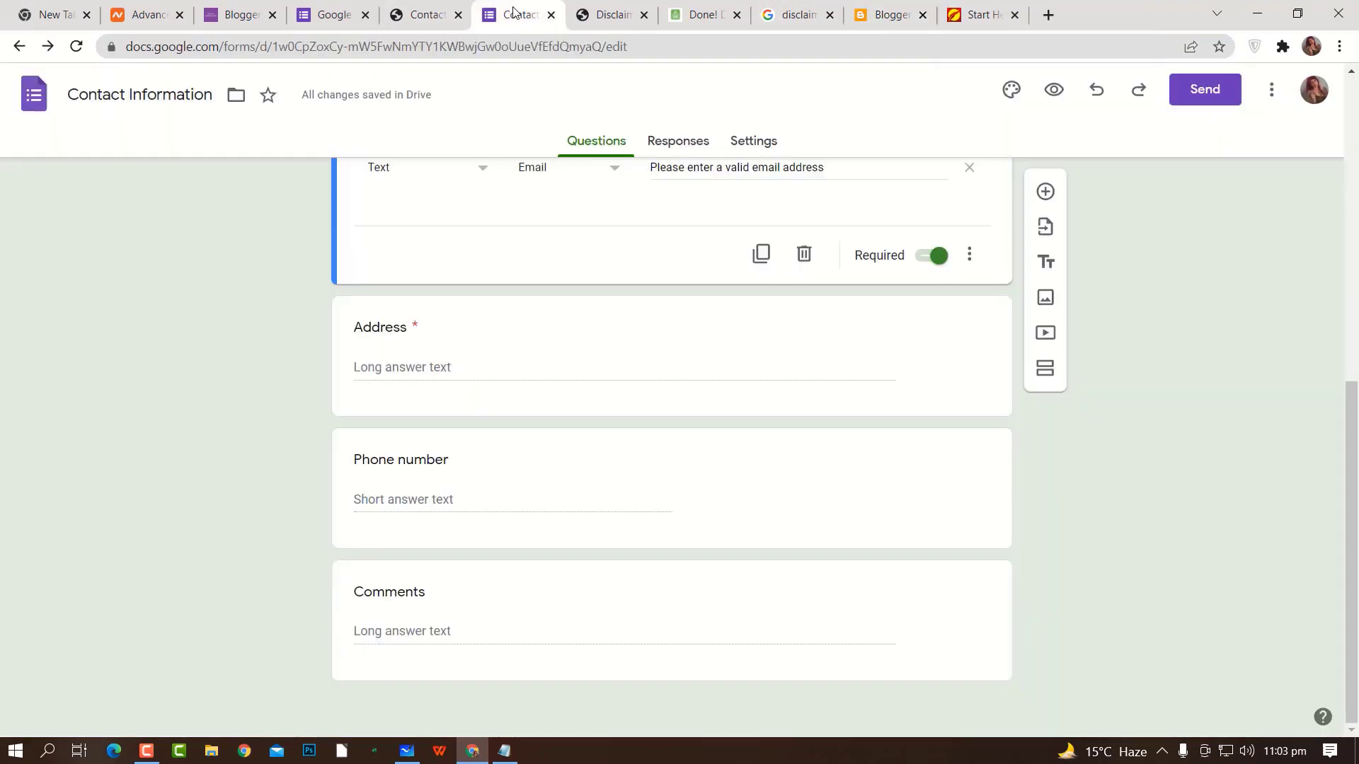
{"action": "left_click", "coordinate": [549, 15]}
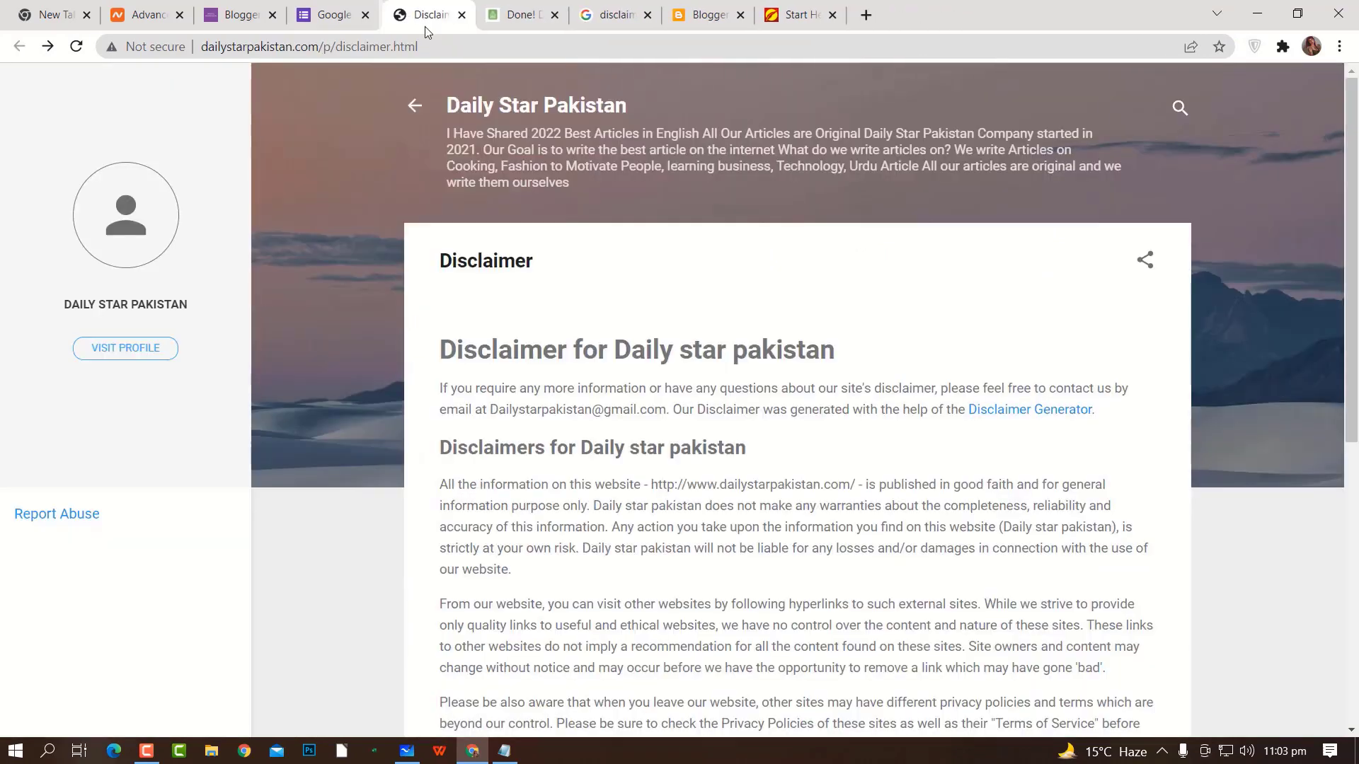
{"action": "left_click", "coordinate": [457, 15]}
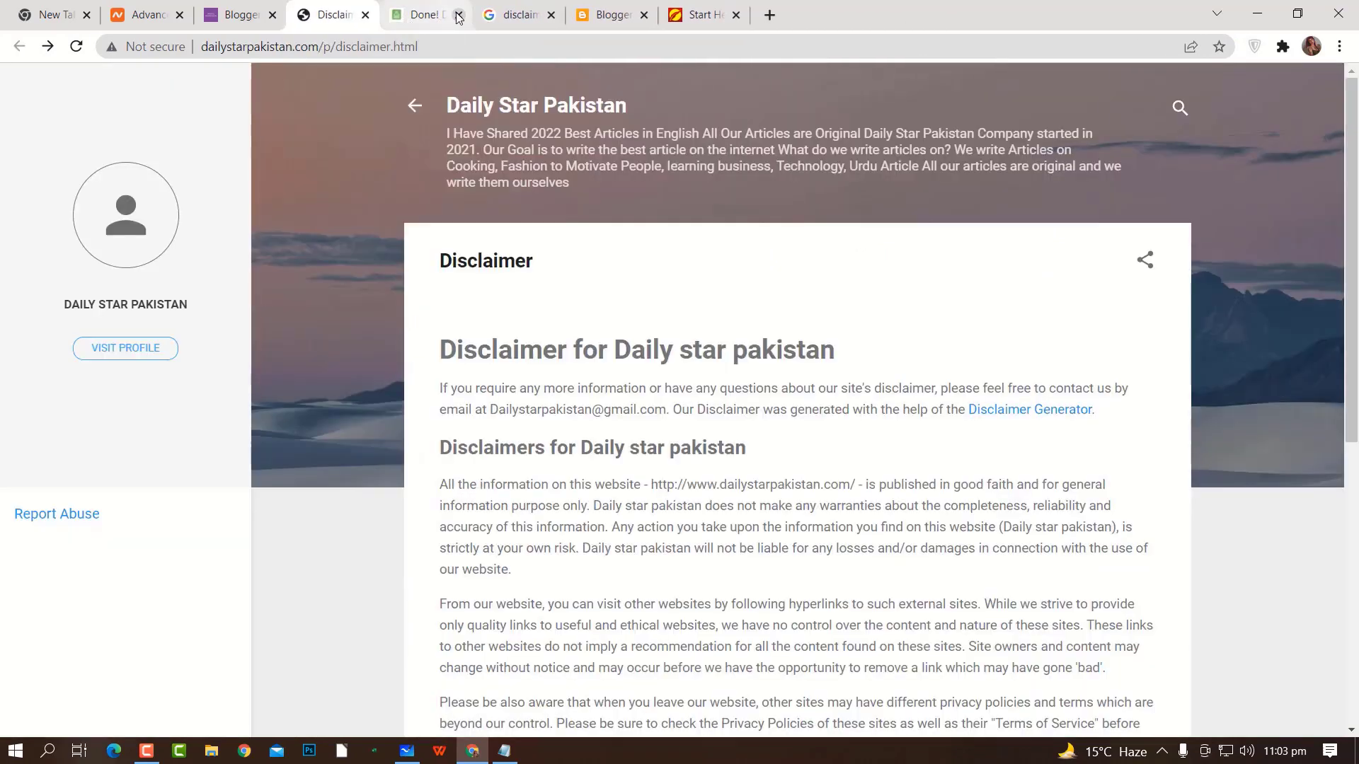
{"action": "left_click", "coordinate": [458, 15]}
{"action": "left_click", "coordinate": [365, 15]}
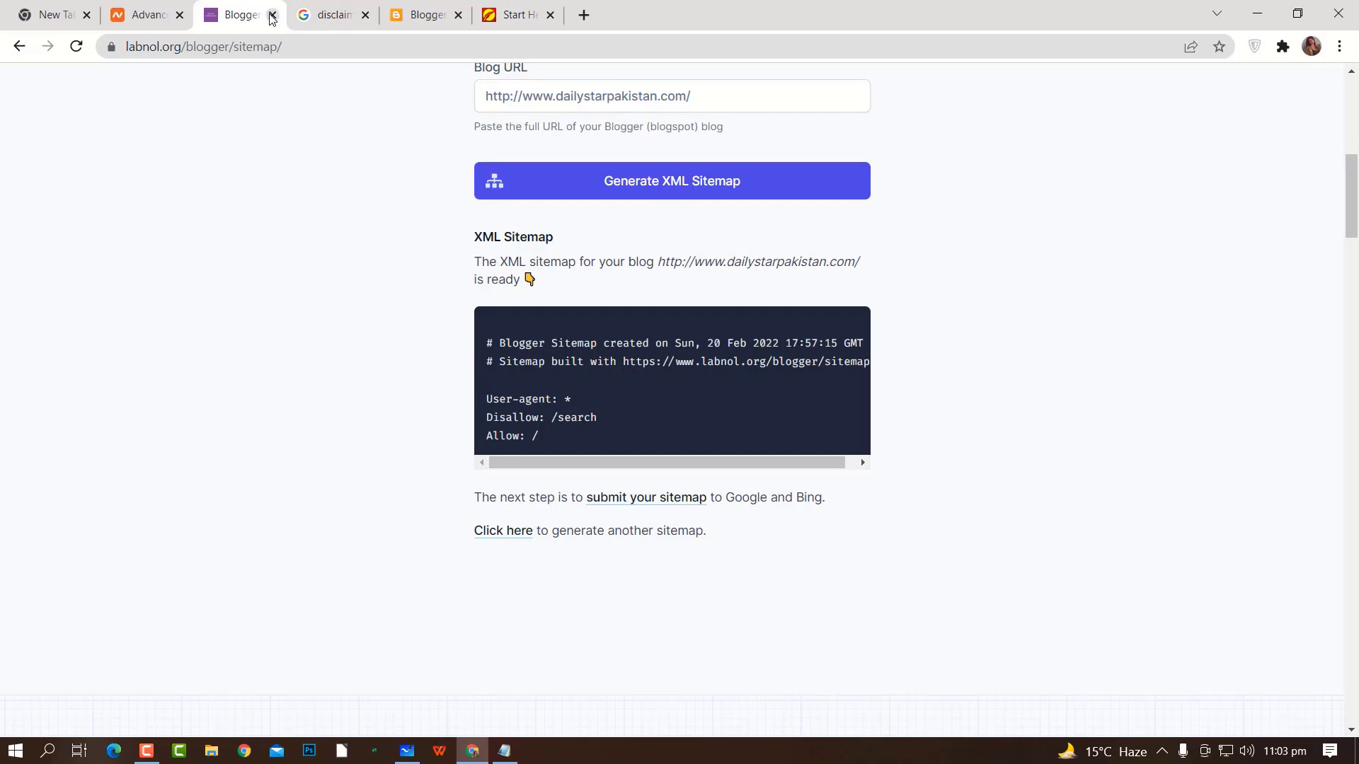
{"action": "double_click", "coordinate": [515, 97]}
{"action": "left_click_drag", "start_coordinate": [467, 101], "coordinate": [418, 103]}
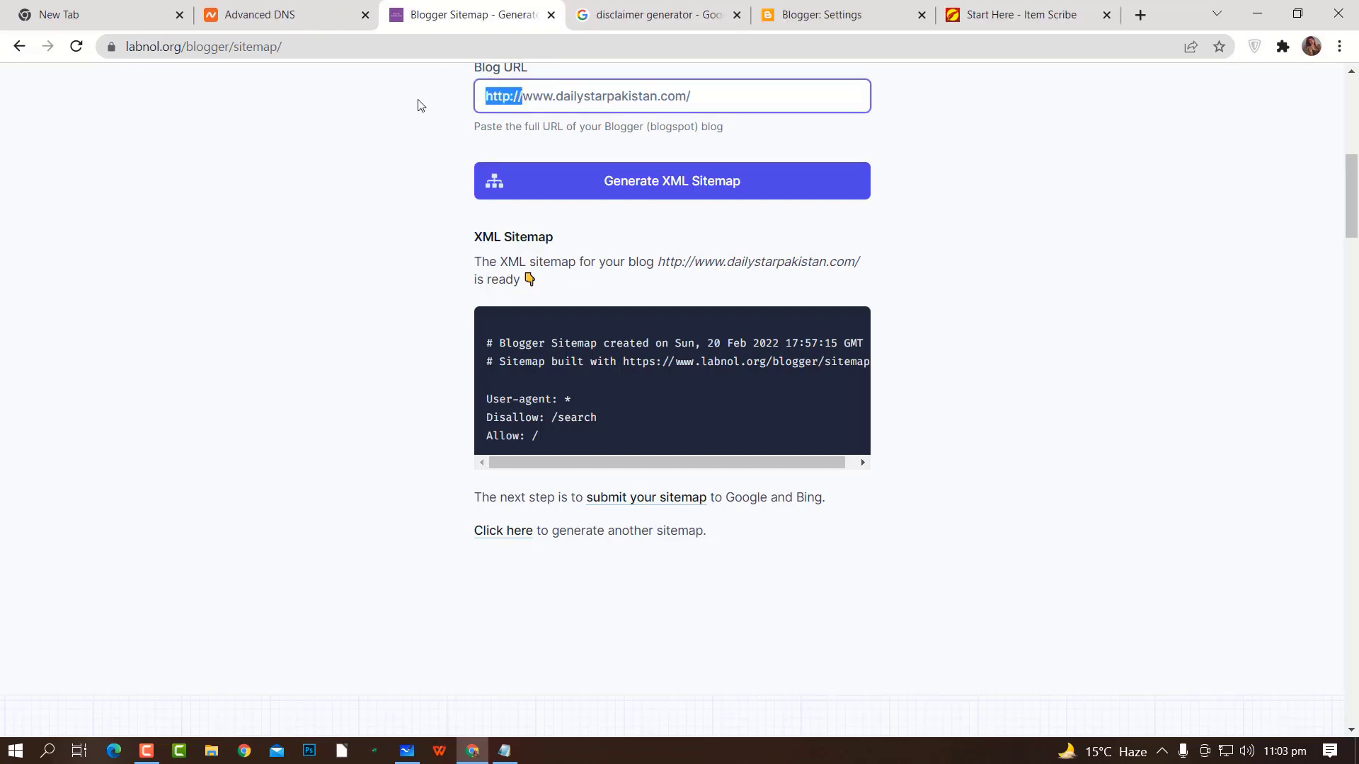
{"action": "key", "text": "BackSpace"}
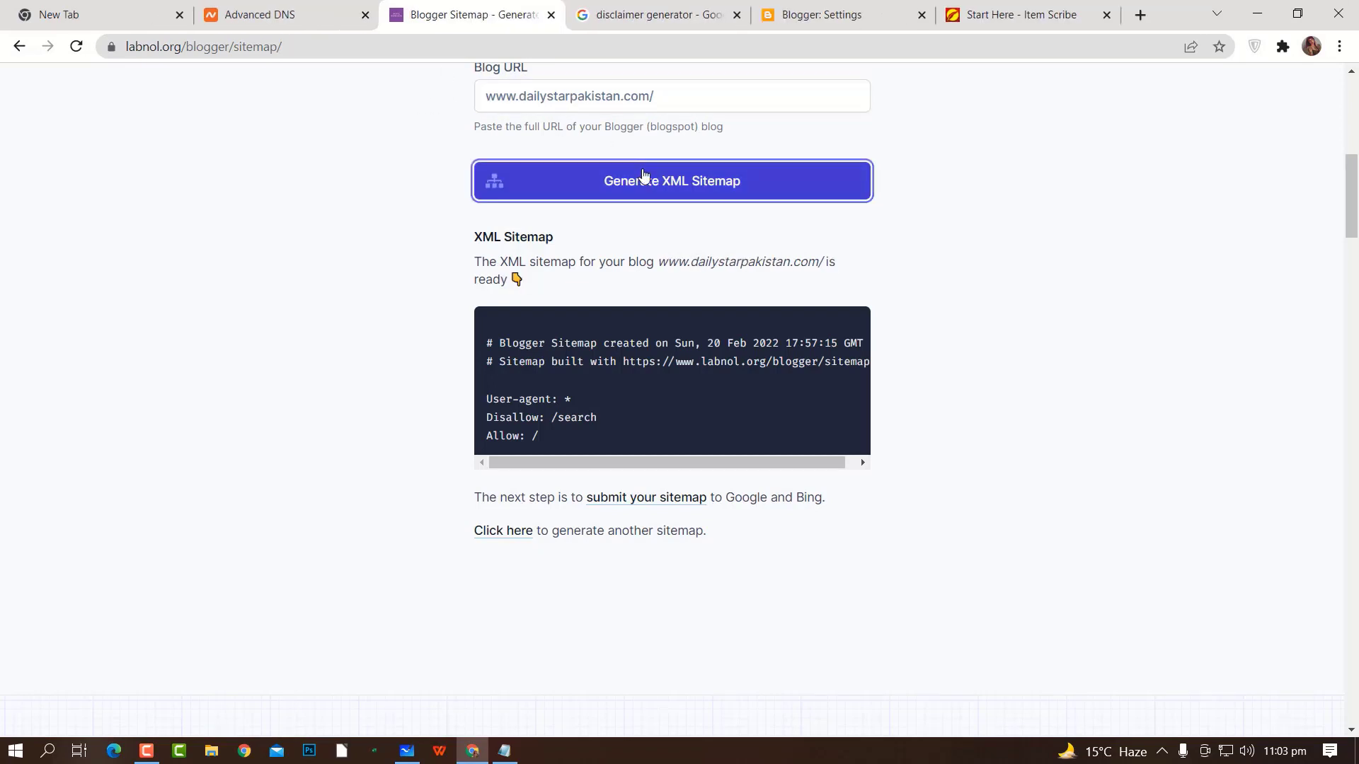
{"action": "left_click", "coordinate": [645, 181]}
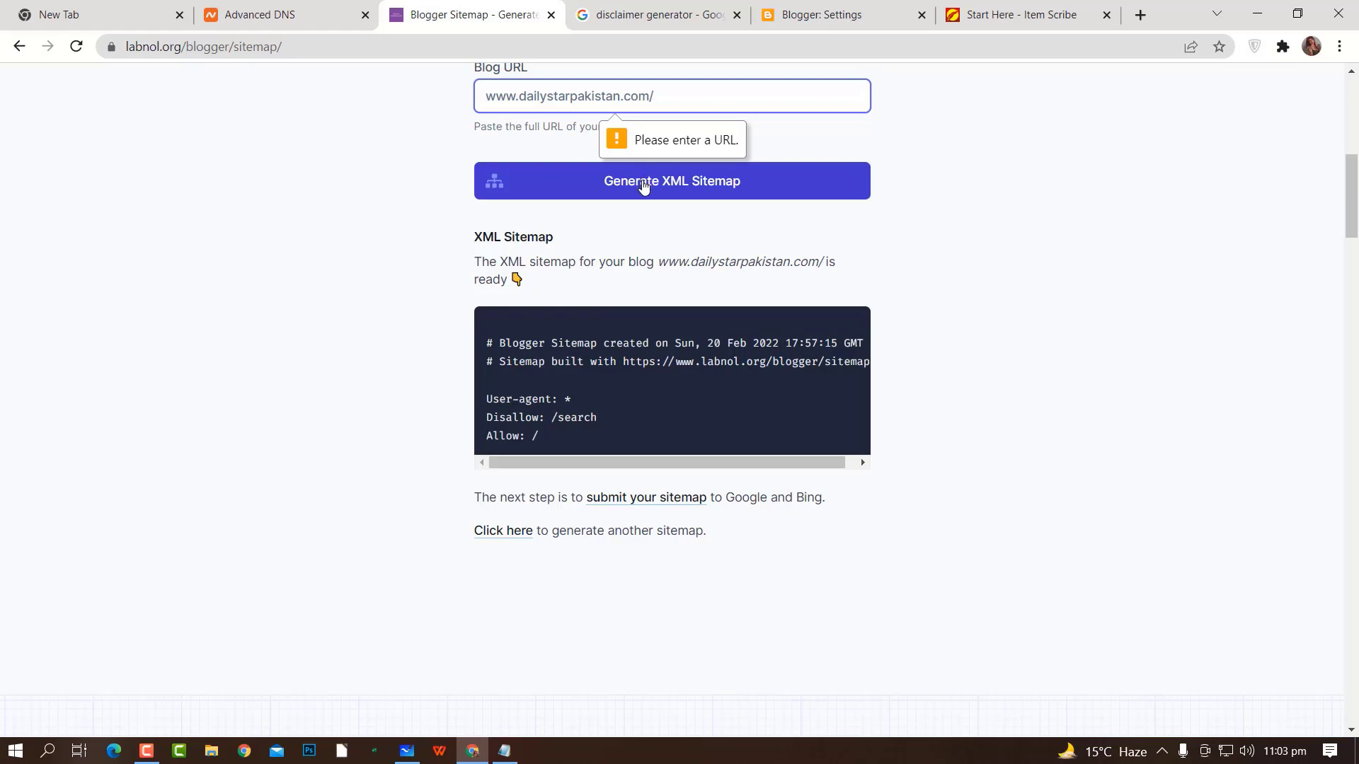
{"action": "left_click", "coordinate": [643, 183]}
{"action": "left_click", "coordinate": [643, 184]}
{"action": "left_click", "coordinate": [643, 184]}
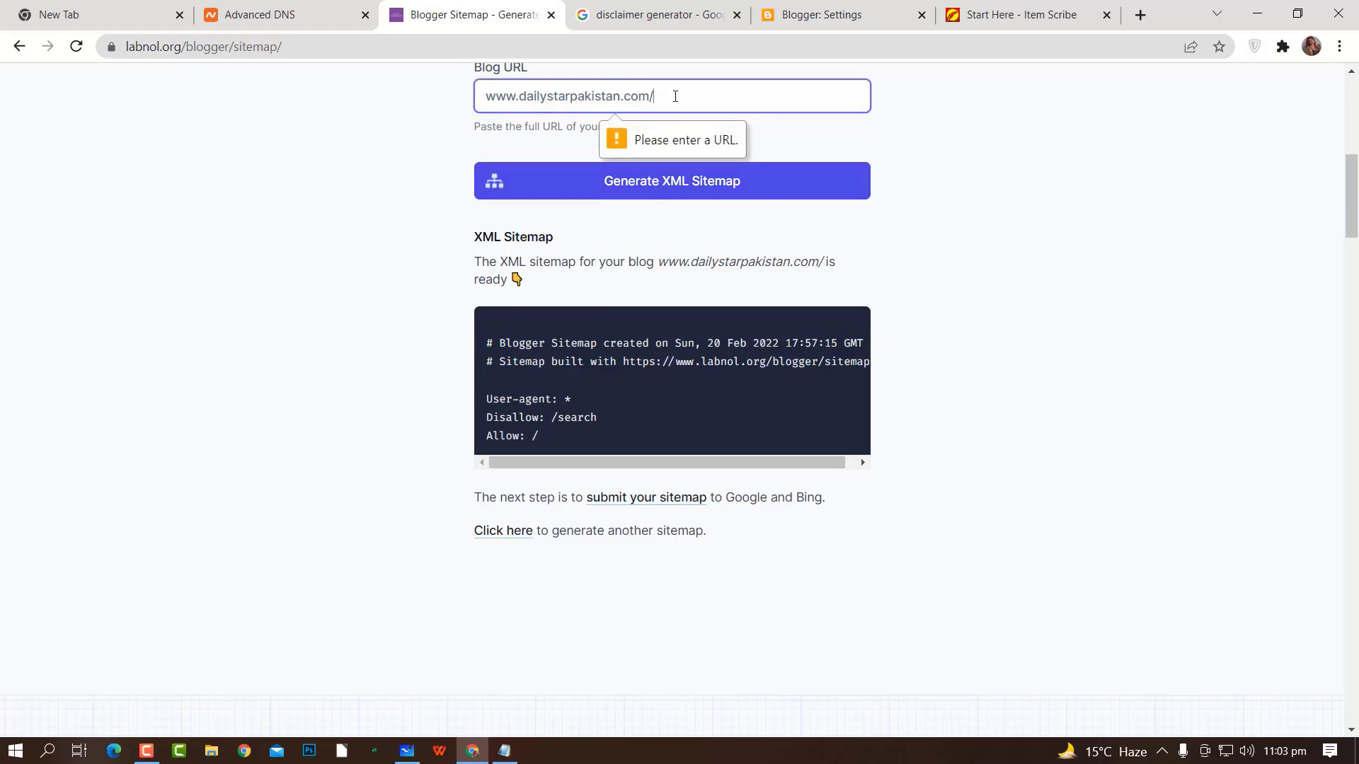
{"action": "key", "text": "BackSpace"}
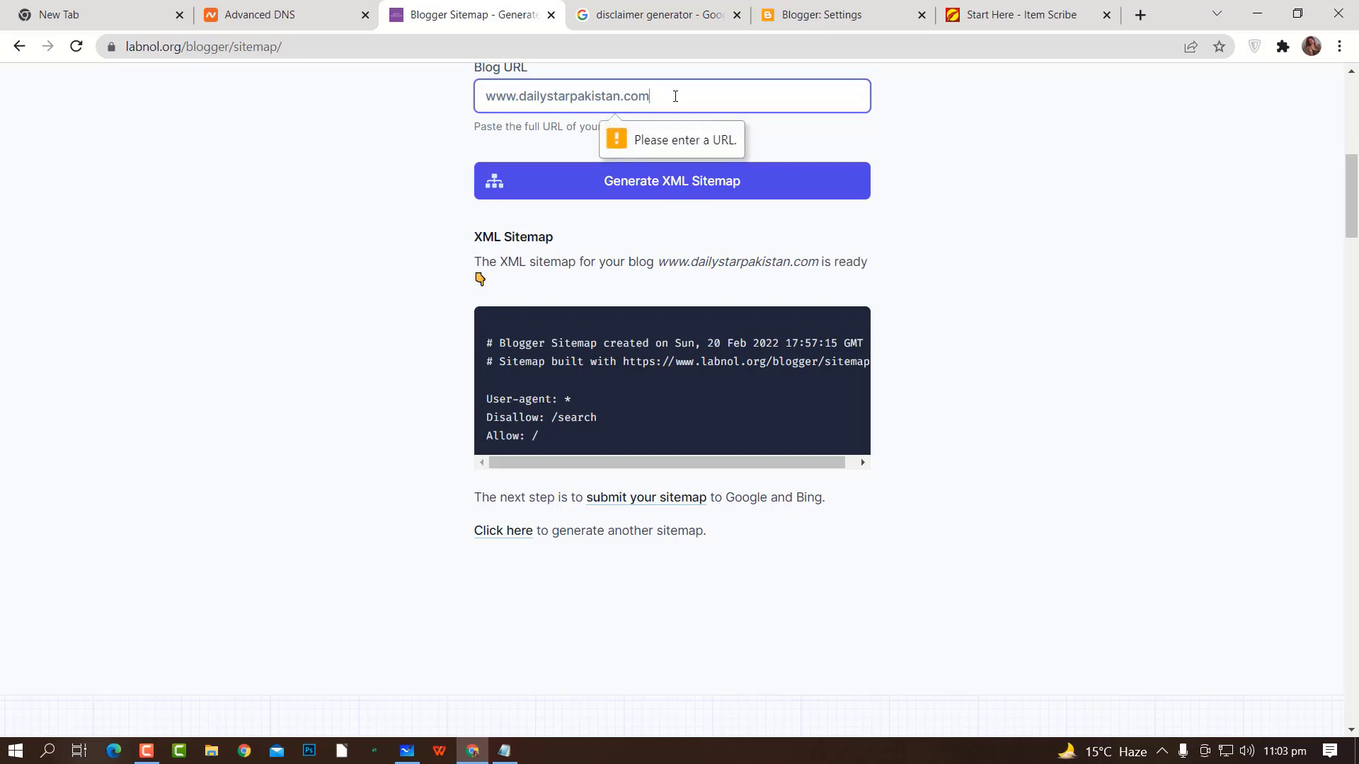
{"action": "left_click", "coordinate": [686, 183]}
{"action": "left_click", "coordinate": [685, 183]}
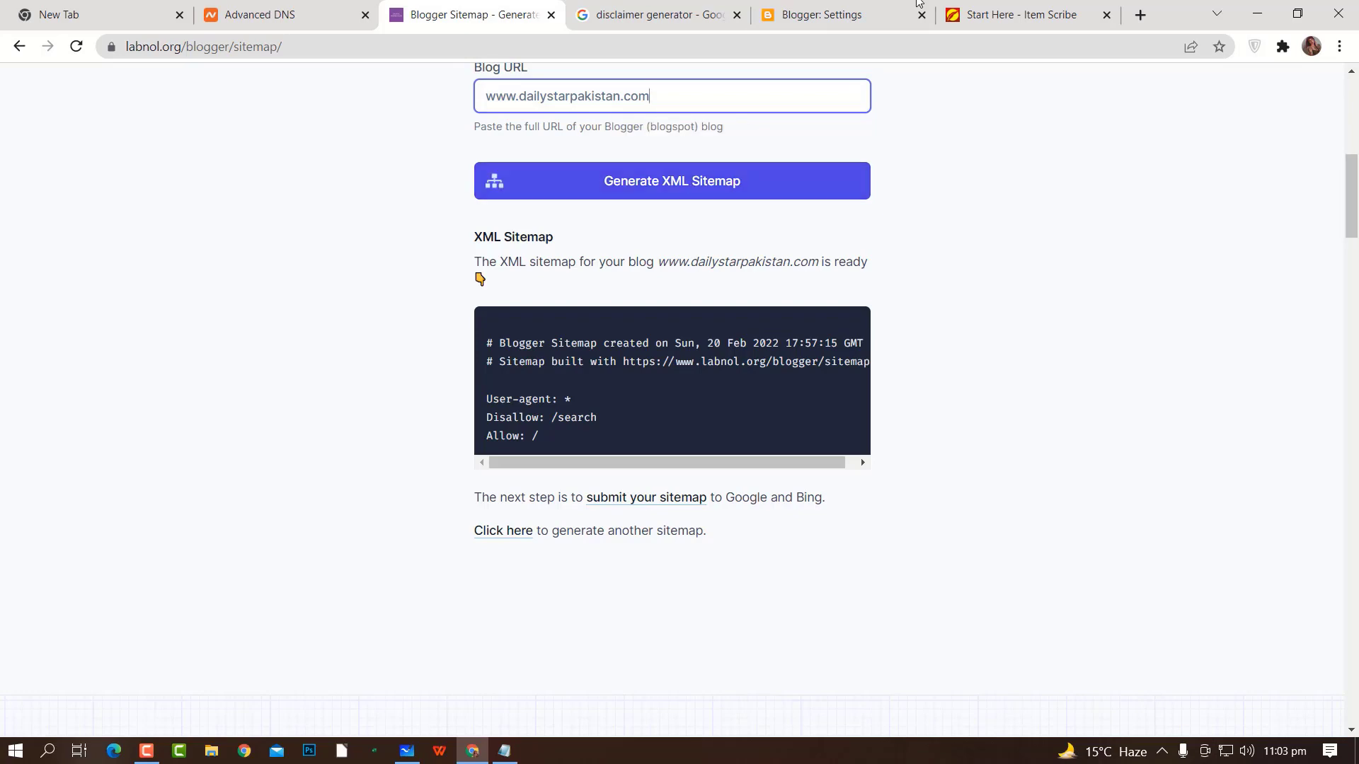
{"action": "left_click", "coordinate": [842, 15]}
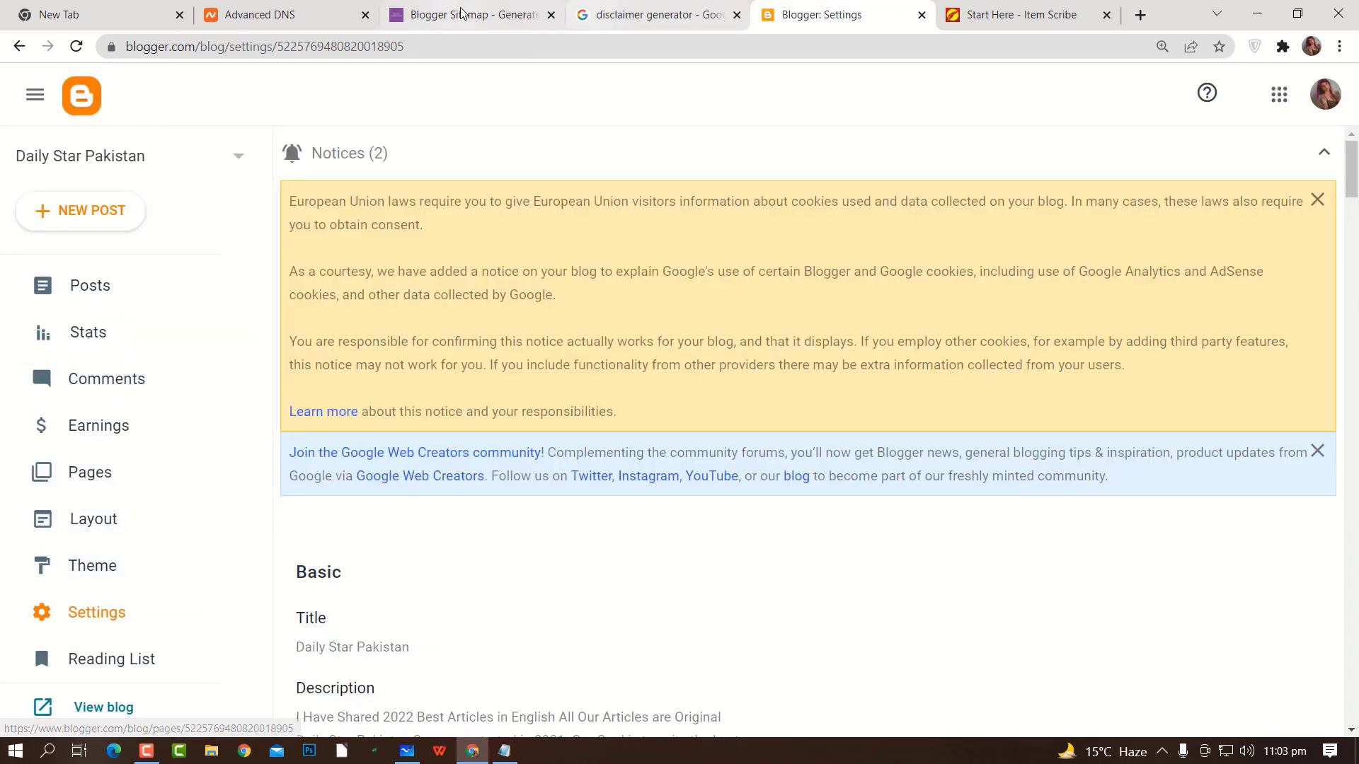
Close the sitemap generator and disclaimer search tabs and readjust the Settings page zoom
{"action": "left_click", "coordinate": [548, 20]}
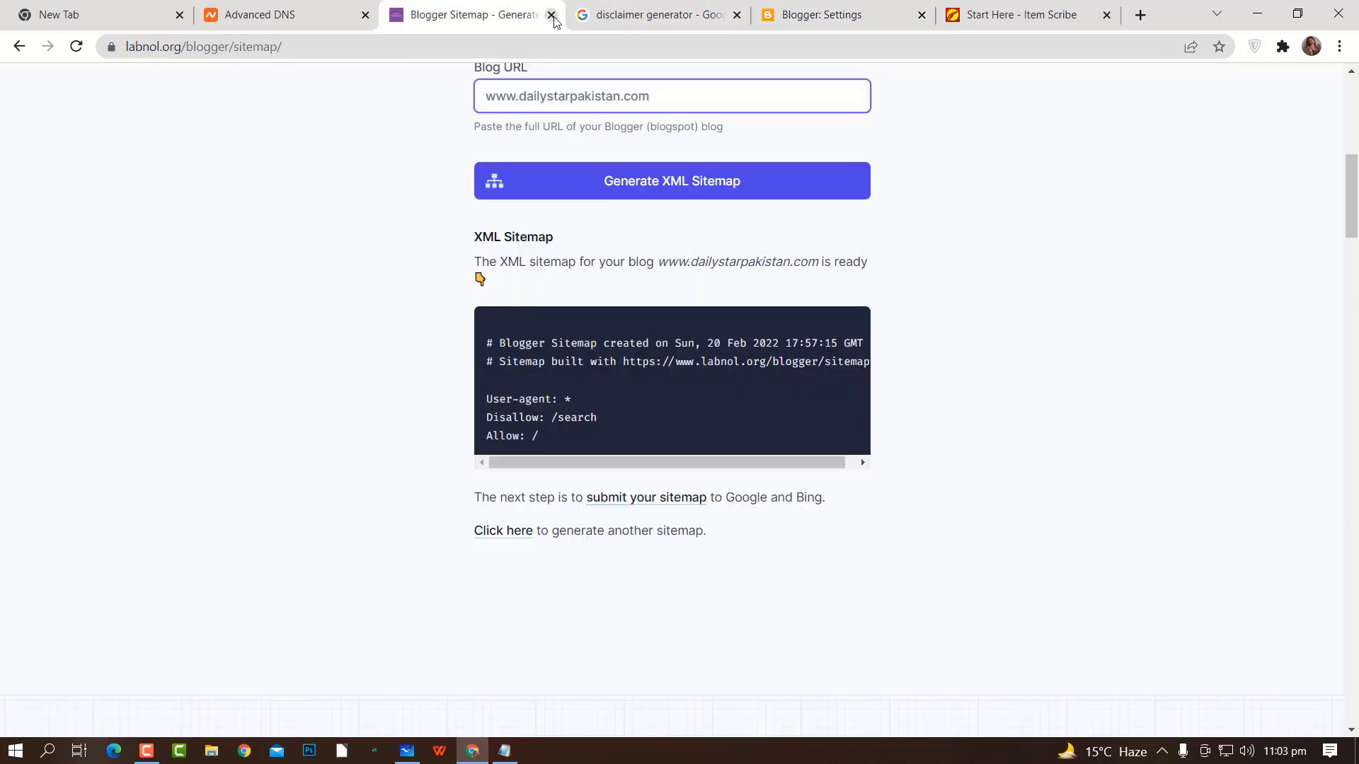
{"action": "left_click", "coordinate": [552, 16]}
{"action": "left_click", "coordinate": [552, 16]}
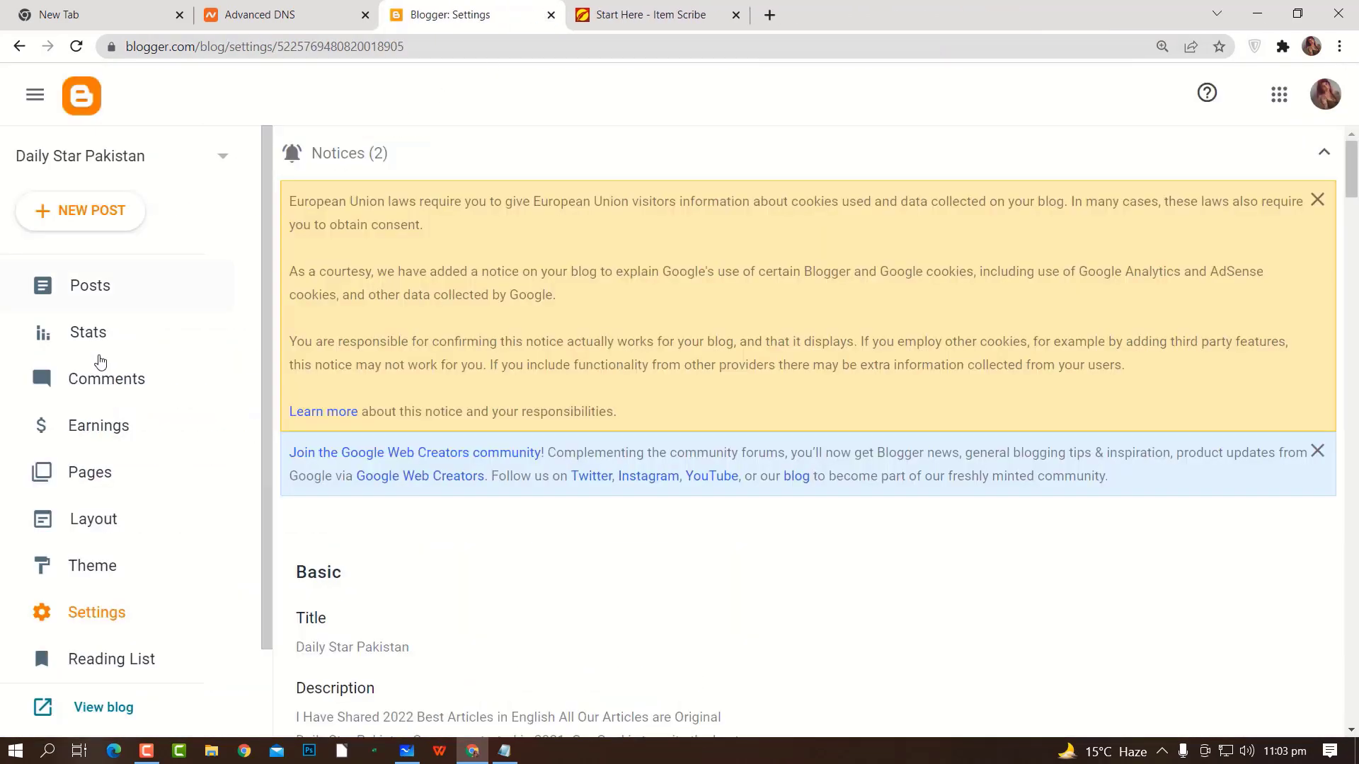
{"action": "scroll", "coordinate": [948, 396], "scroll_direction": "down", "scroll_amount": 8}
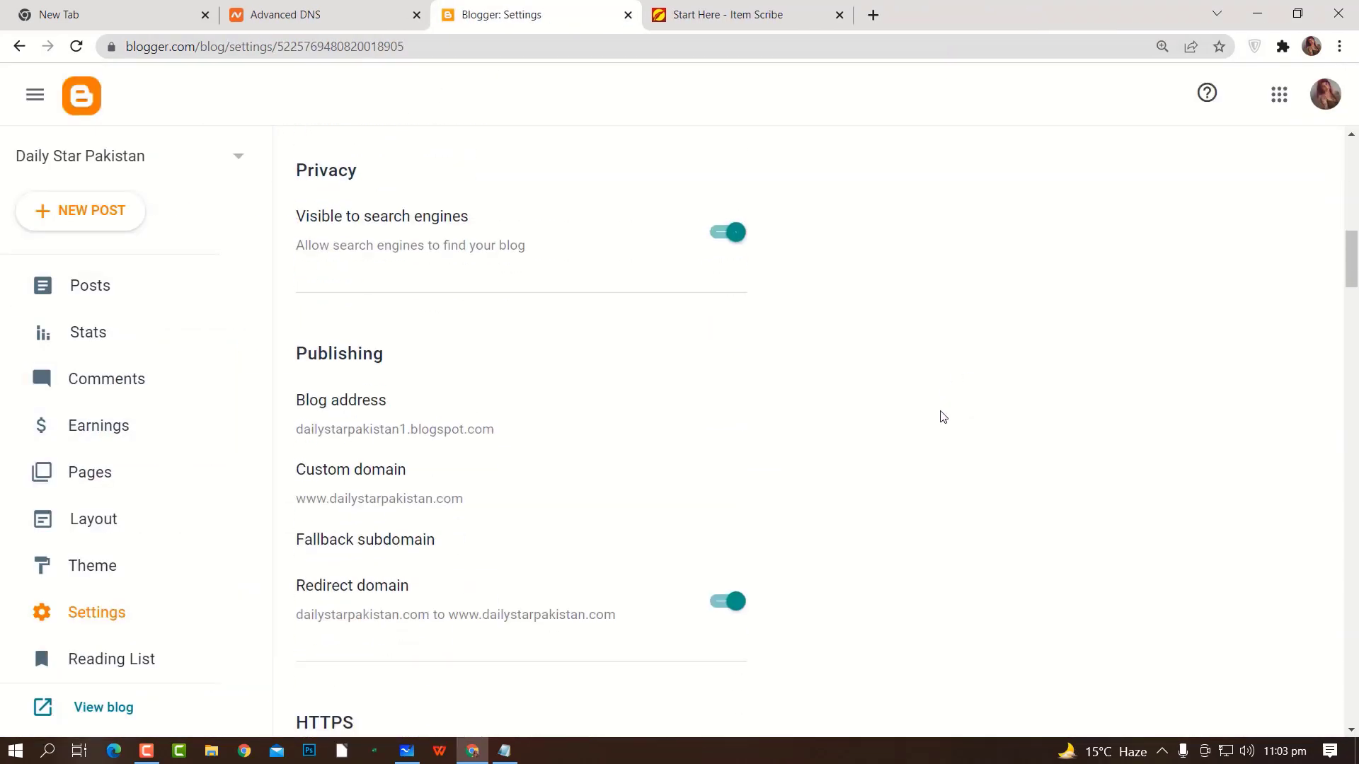
{"action": "key", "text": "ctrl+minus"}
{"action": "key", "text": "ctrl+minus"}
{"action": "key", "text": "ctrl+plus"}
{"action": "key", "text": "ctrl+plus"}
{"action": "key", "text": "ctrl+plus"}
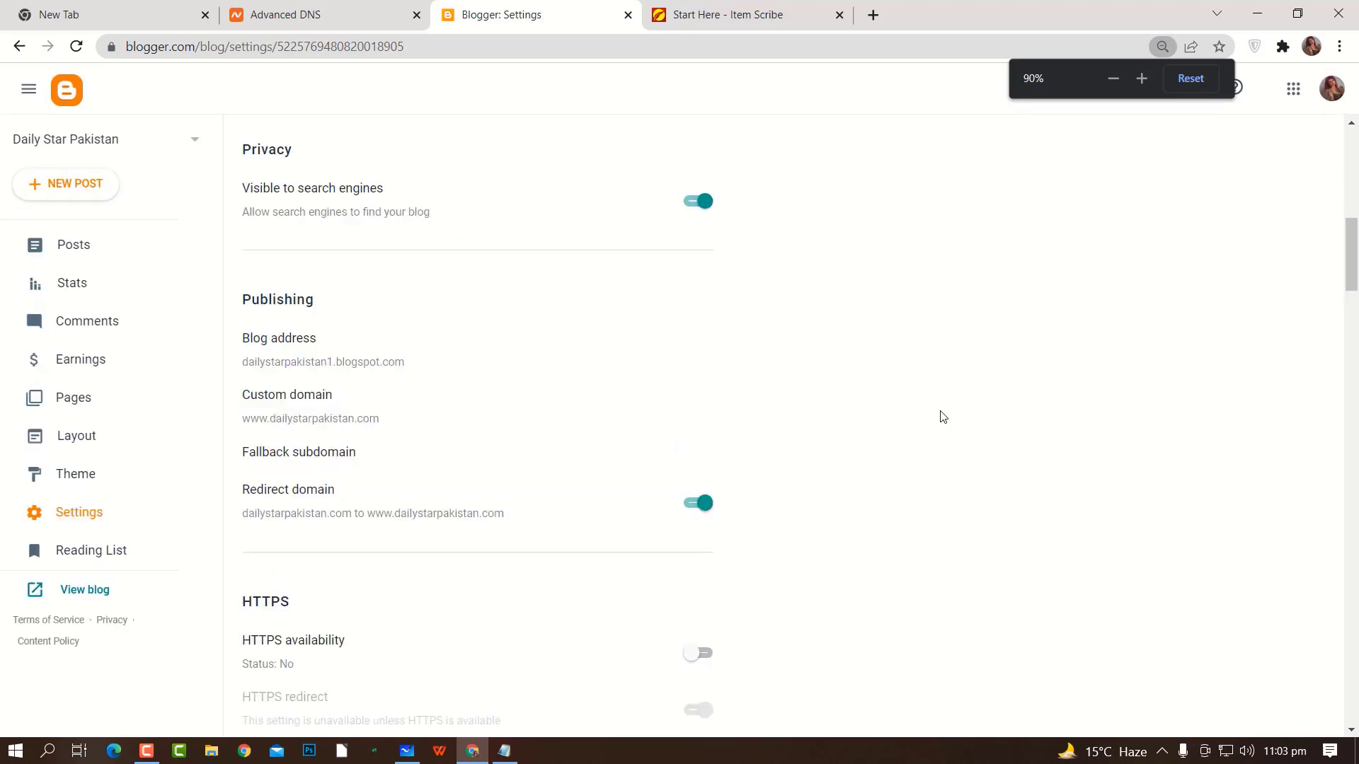
{"action": "key", "text": "ctrl+plus"}
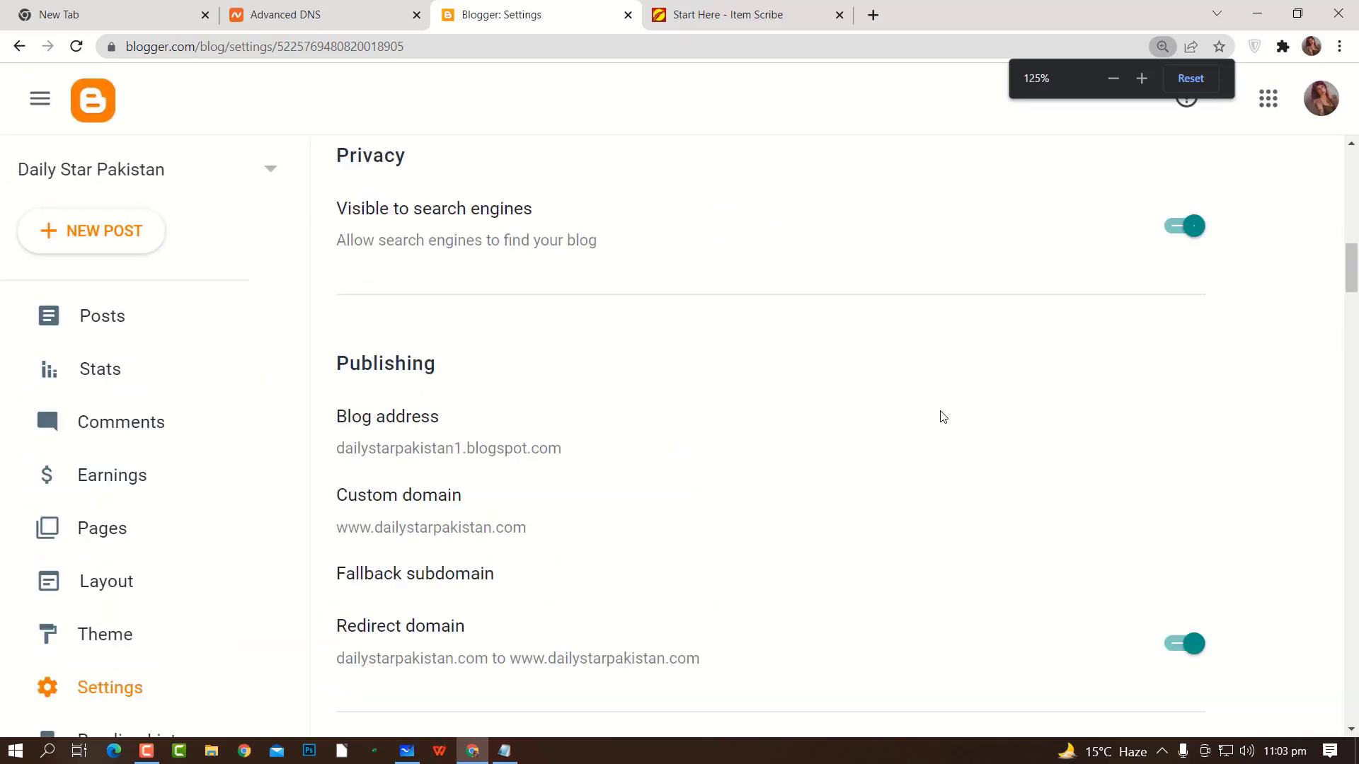
Open Custom robots.txt under Crawlers and indexing, cancel unchanged, and view the live blog
{"action": "scroll", "coordinate": [1019, 397], "scroll_direction": "down", "scroll_amount": 5}
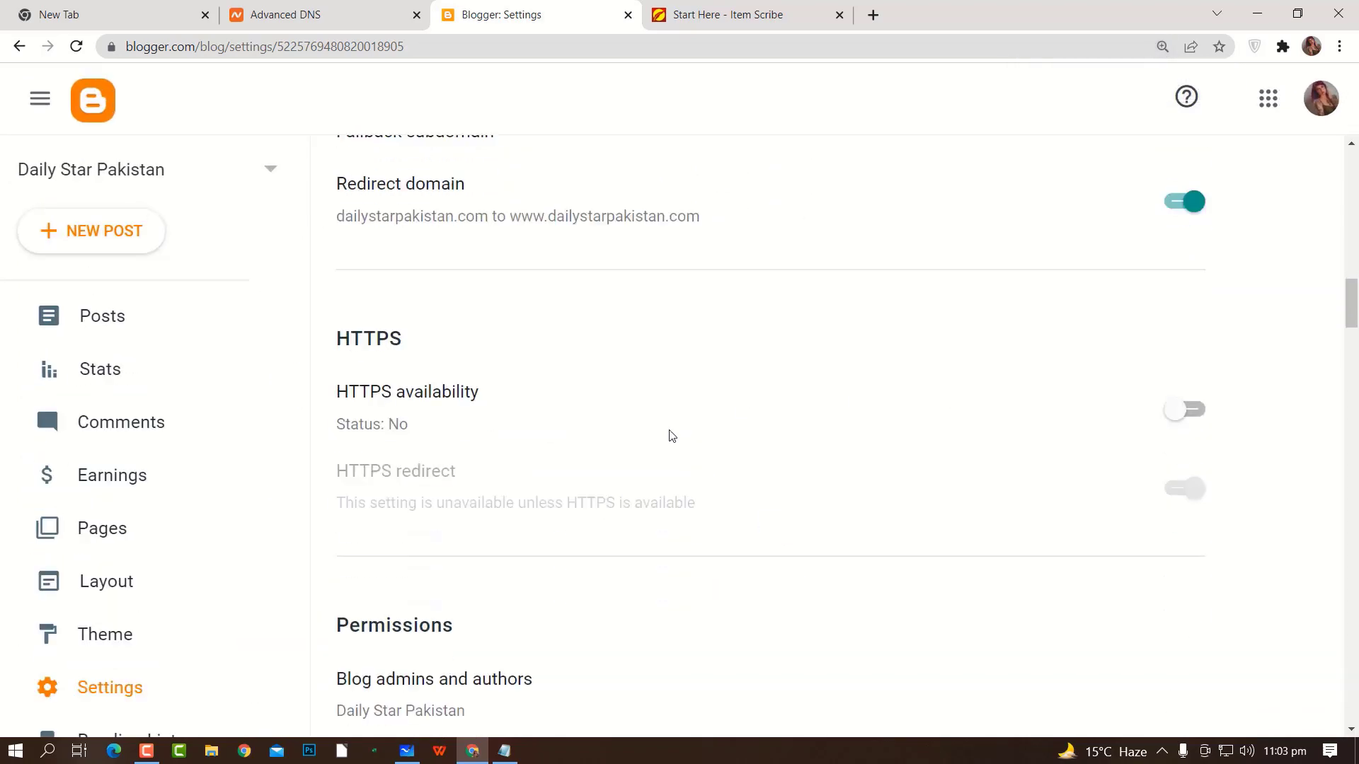
{"action": "scroll", "coordinate": [670, 433], "scroll_direction": "down", "scroll_amount": 3}
{"action": "scroll", "coordinate": [672, 435], "scroll_direction": "down", "scroll_amount": 20}
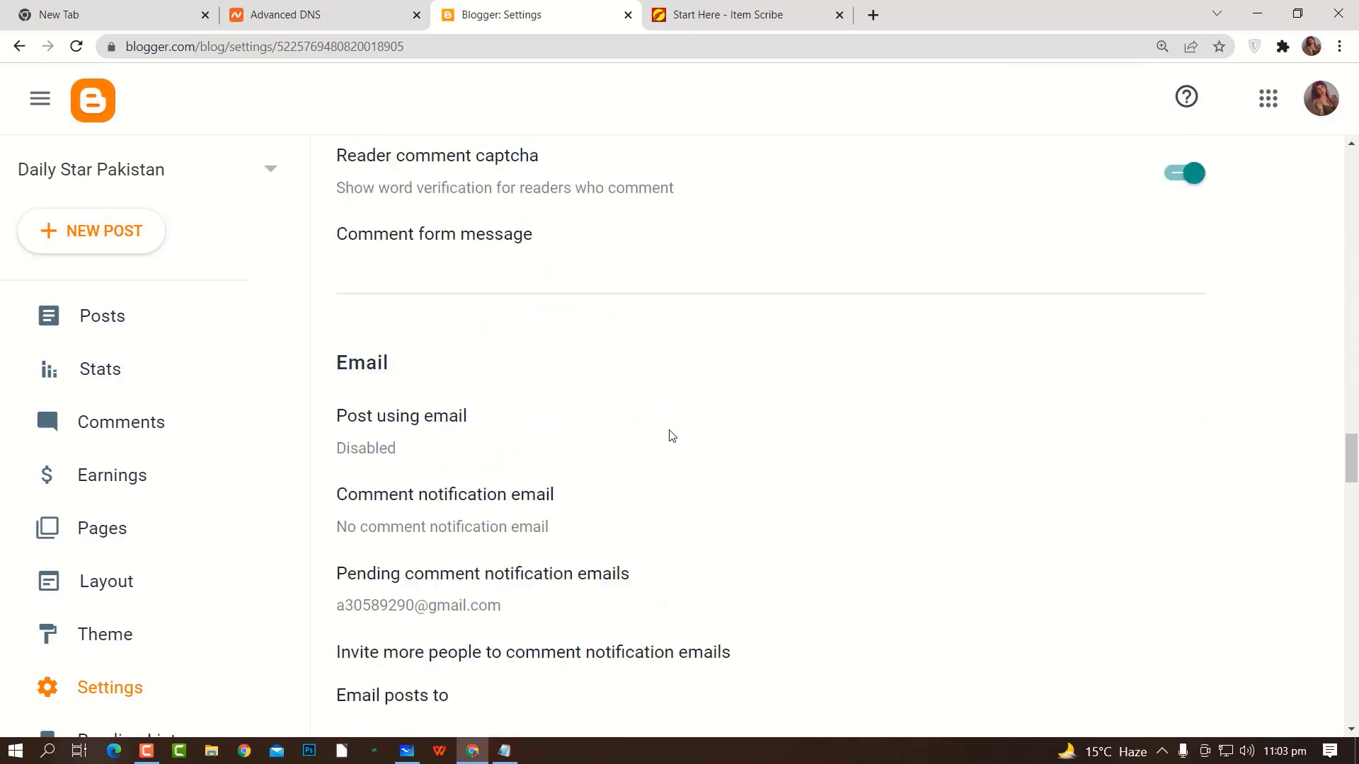
{"action": "scroll", "coordinate": [672, 436], "scroll_direction": "down", "scroll_amount": 12}
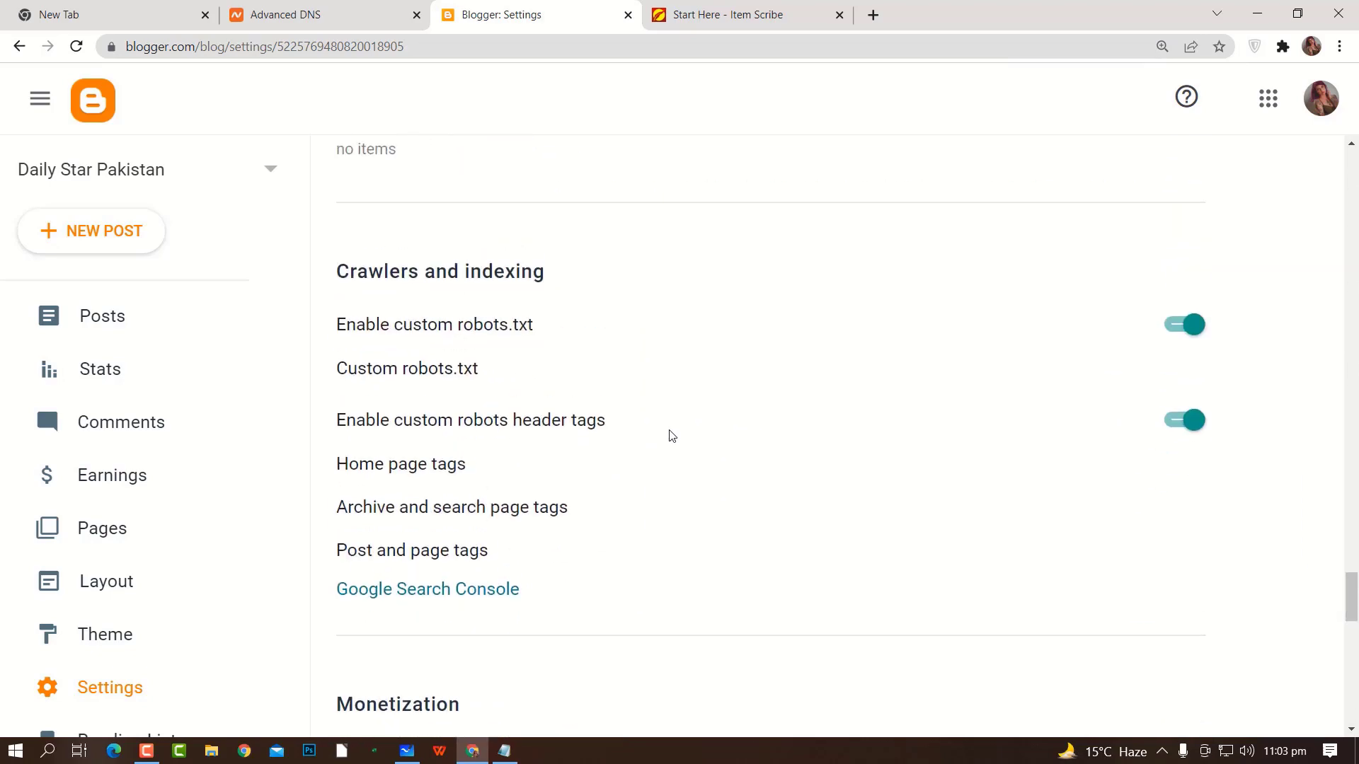
{"action": "scroll", "coordinate": [550, 469], "scroll_direction": "up", "scroll_amount": 1}
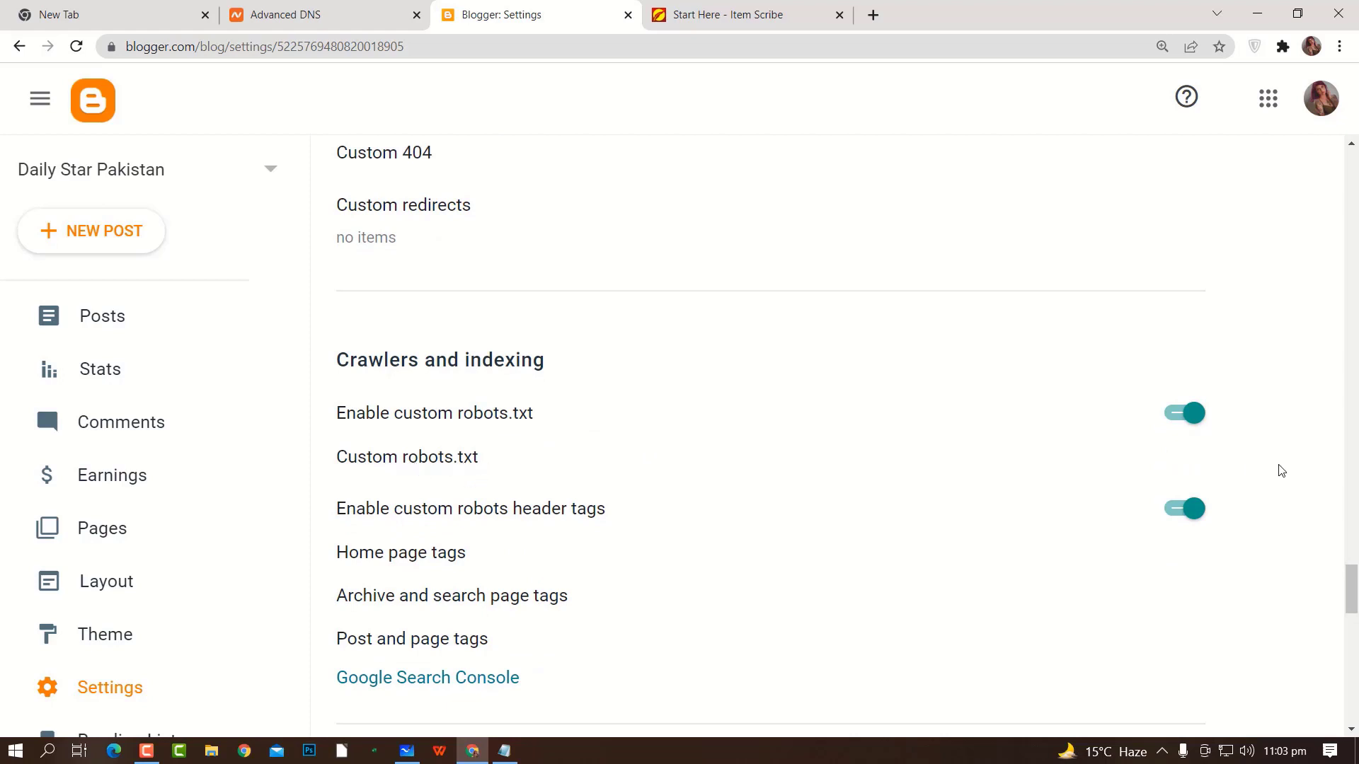
{"action": "left_click", "coordinate": [451, 468]}
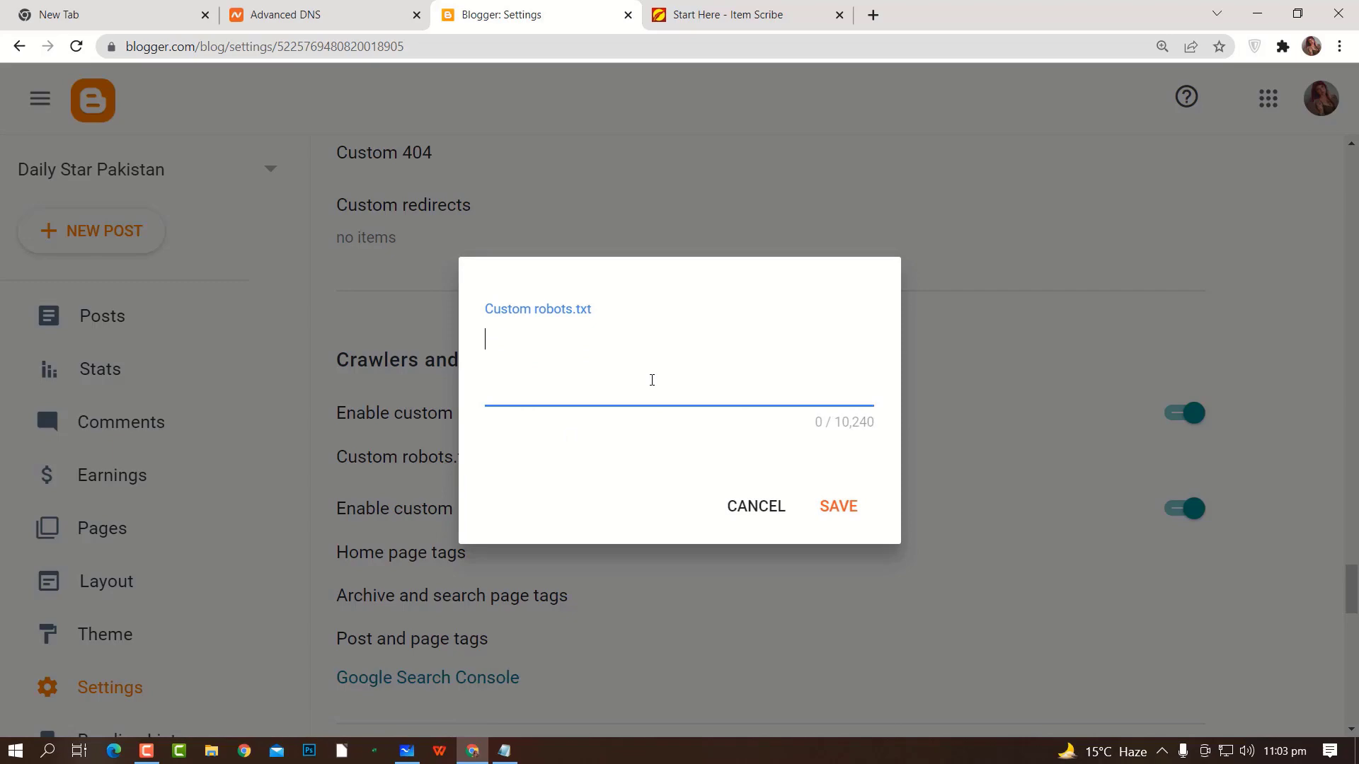
{"action": "left_click", "coordinate": [761, 505]}
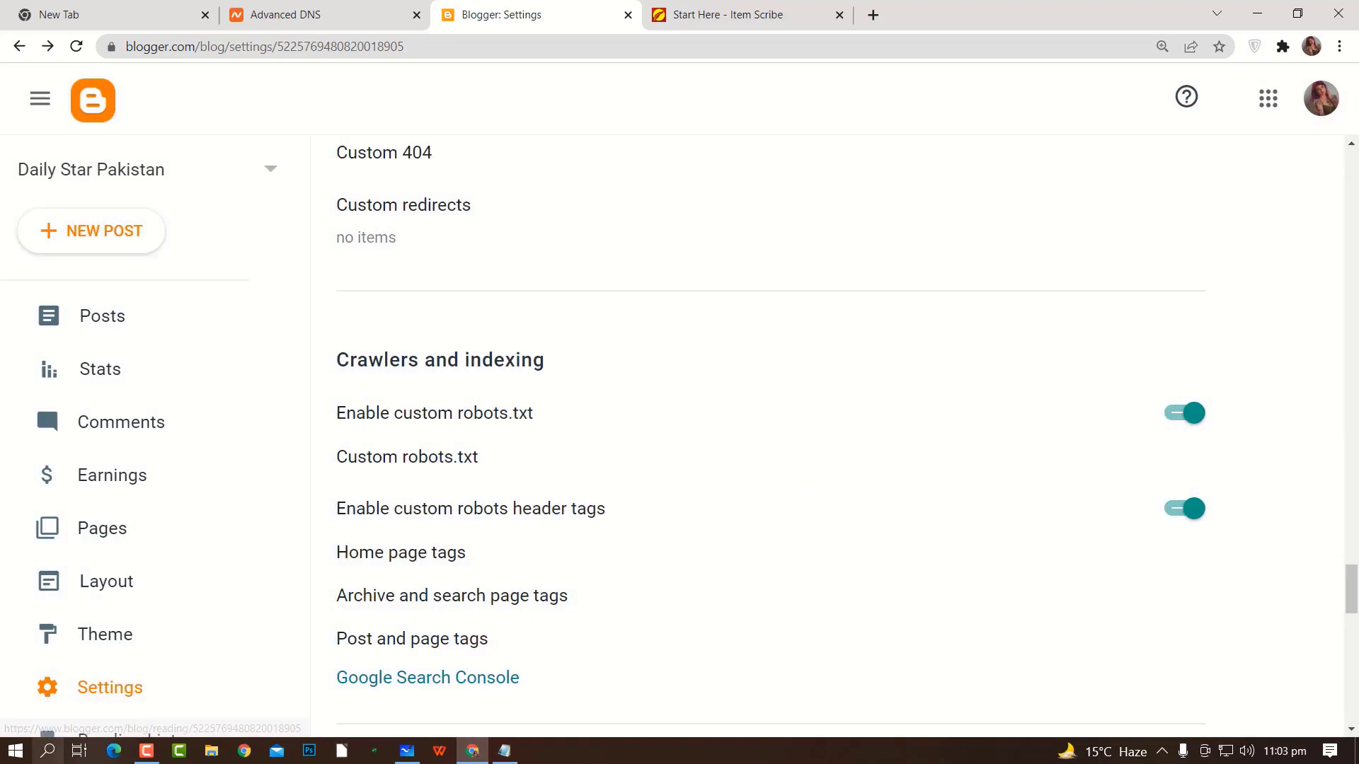
{"action": "scroll", "coordinate": [134, 708], "scroll_direction": "down", "scroll_amount": 3}
{"action": "left_click", "coordinate": [131, 600]}
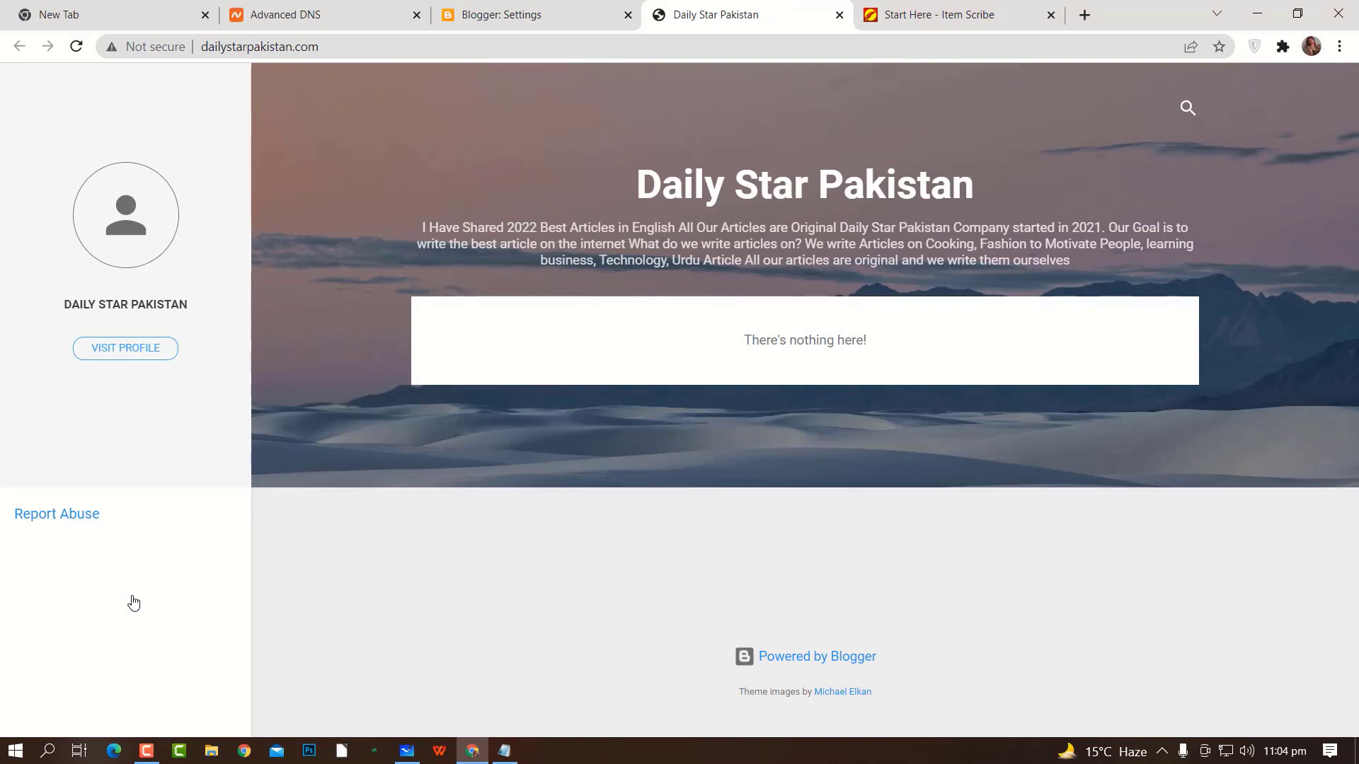
Close the blog tab, check About US, Privacy Policy, Disclaimer and Contact US in Pages, then reopen the blog
{"action": "left_click", "coordinate": [839, 14]}
{"action": "scroll", "coordinate": [661, 403], "scroll_direction": "down", "scroll_amount": 15}
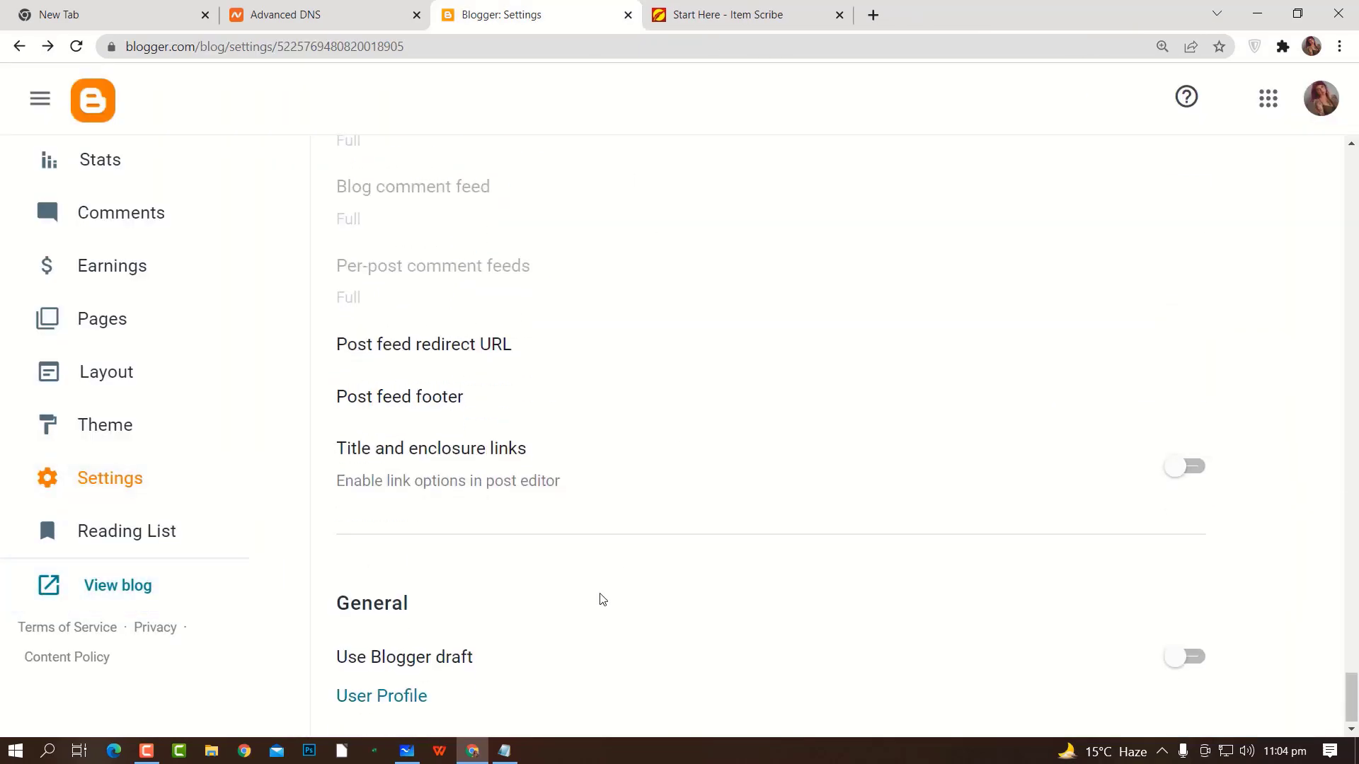
{"action": "left_click", "coordinate": [95, 318]}
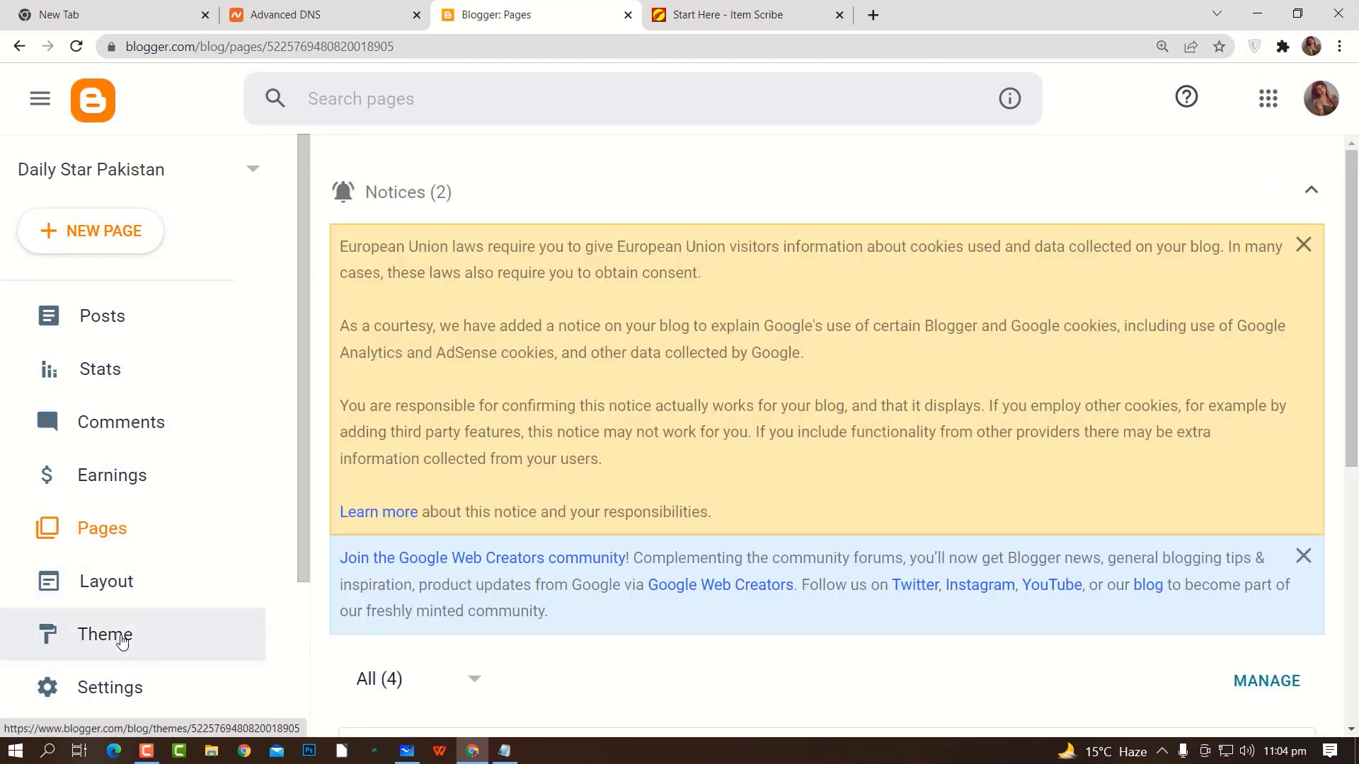
{"action": "scroll", "coordinate": [122, 637], "scroll_direction": "down", "scroll_amount": 3}
{"action": "left_click", "coordinate": [116, 585]}
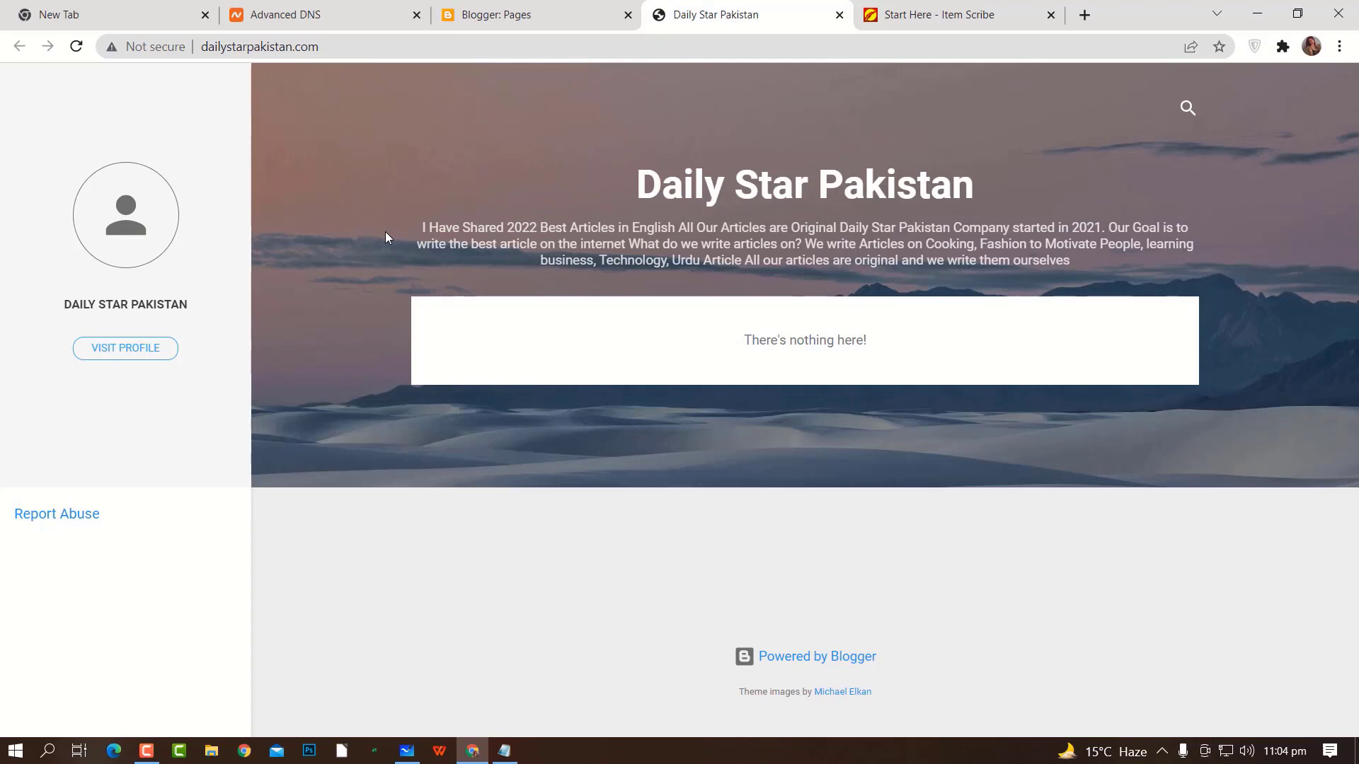
Search Google for 'bbc news' in a new tab and open the BBC News website
{"action": "left_click", "coordinate": [1084, 15]}
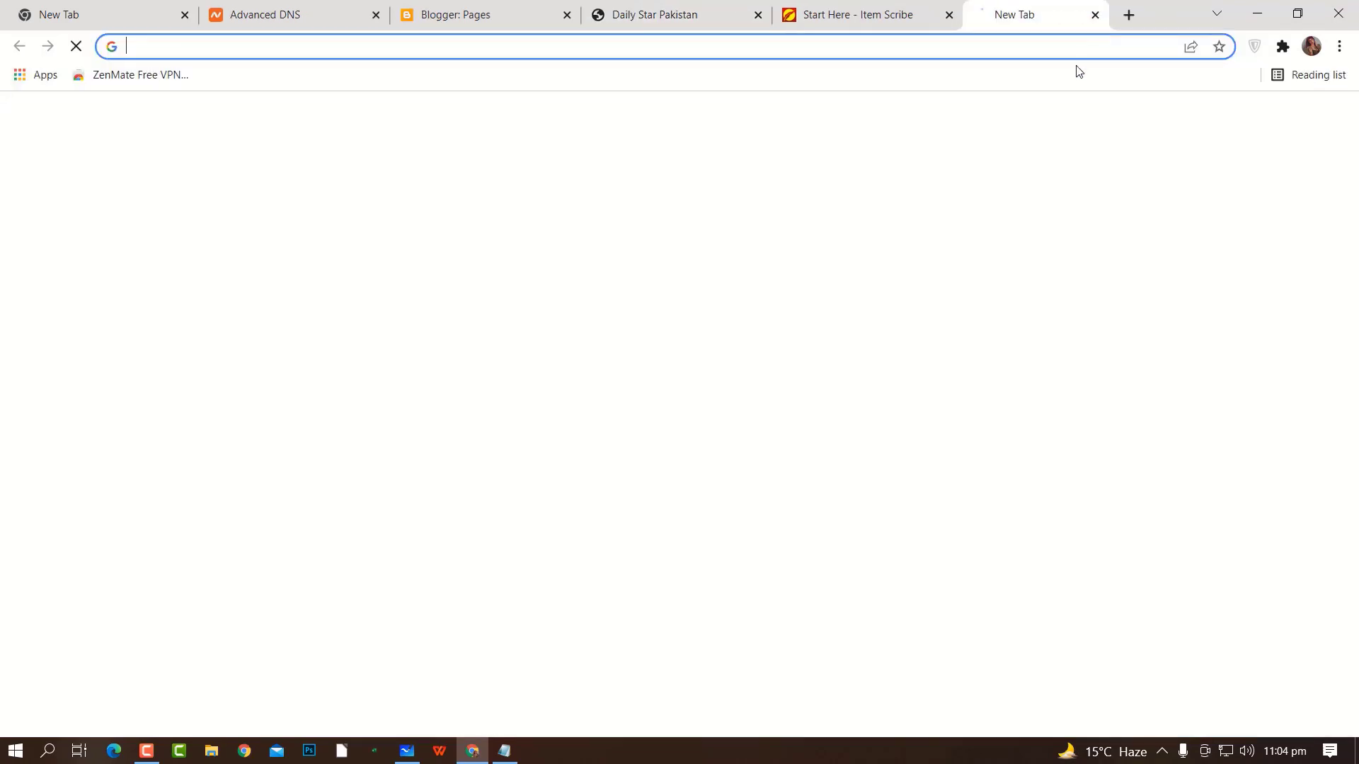
{"action": "type", "text": "bhb"}
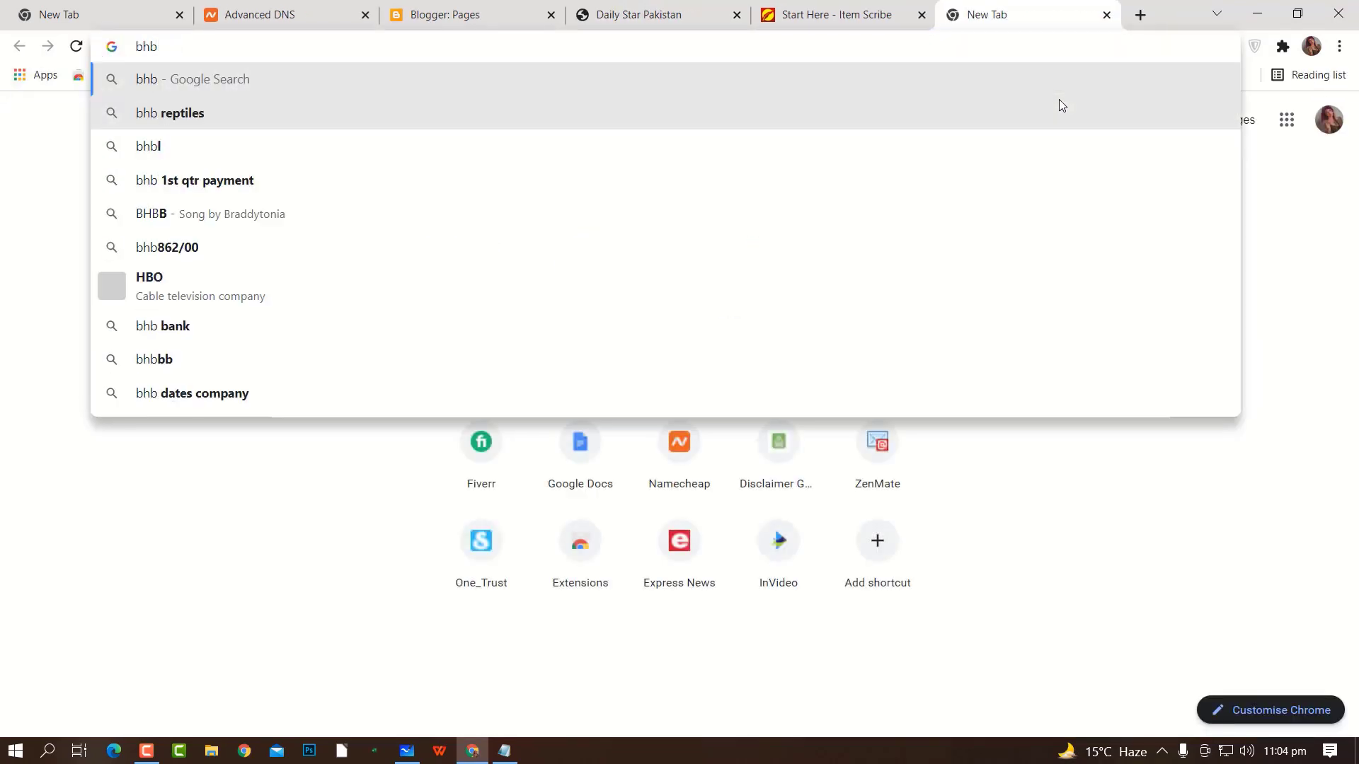
{"action": "key", "text": "BackSpace"}
{"action": "key", "text": "BackSpace"}
{"action": "type", "text": "bc"}
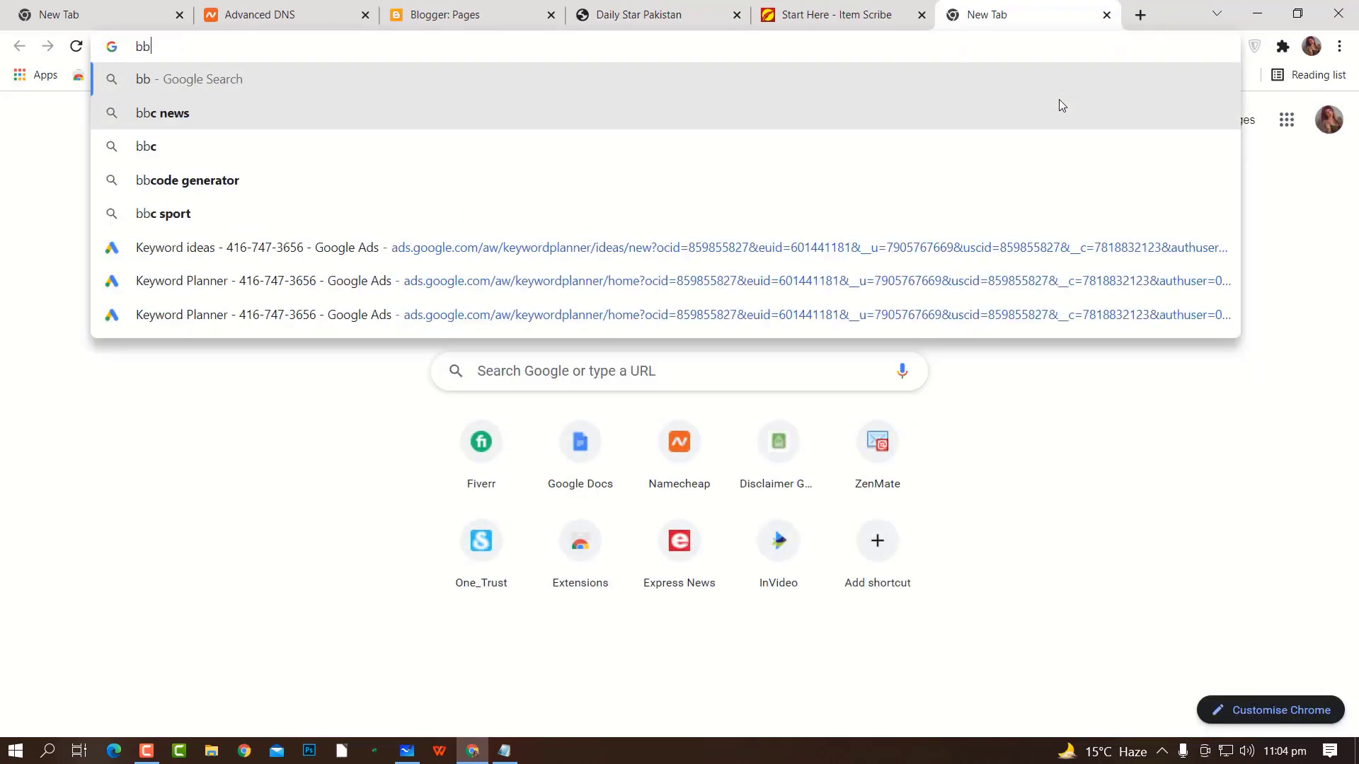
{"action": "left_click", "coordinate": [437, 92]}
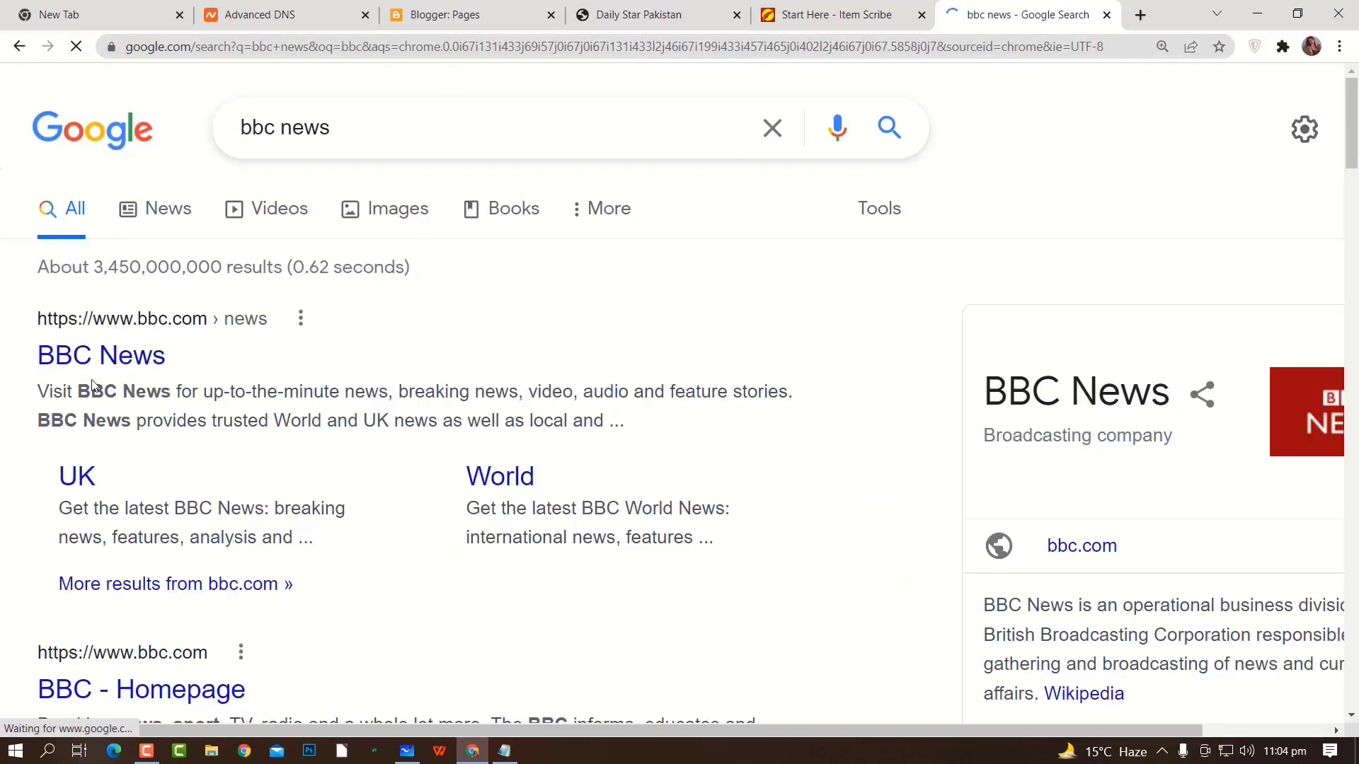
{"action": "left_click", "coordinate": [117, 366]}
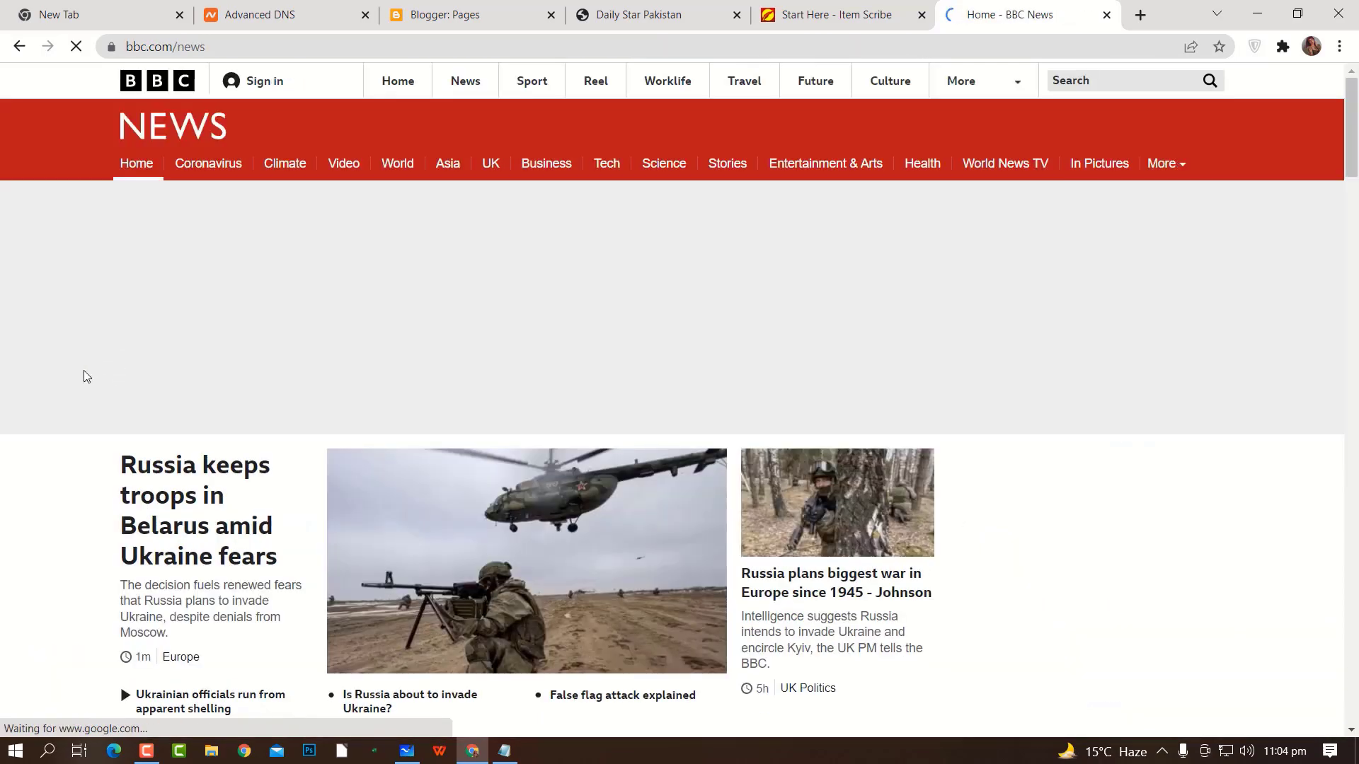
{"action": "scroll", "coordinate": [1160, 432], "scroll_direction": "down", "scroll_amount": 8}
{"action": "scroll", "coordinate": [1160, 432], "scroll_direction": "down", "scroll_amount": 20}
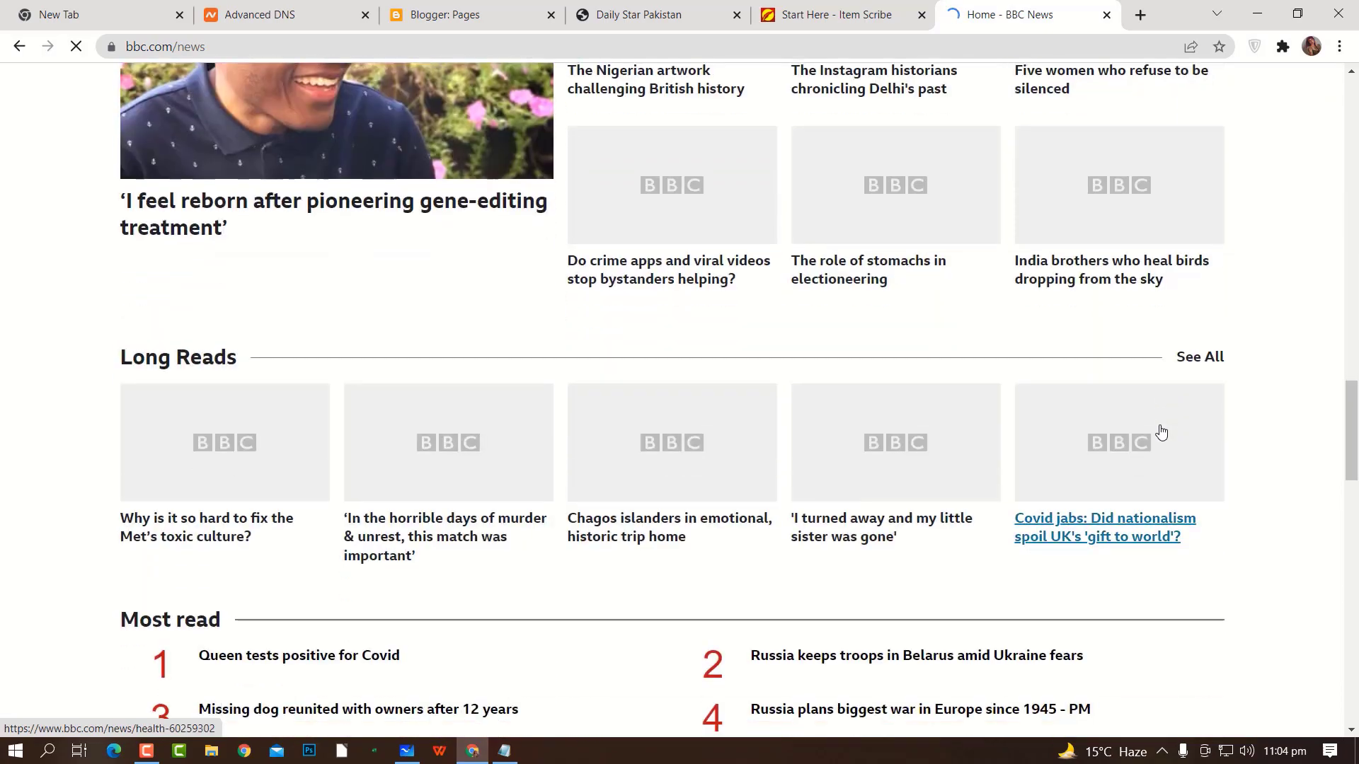
{"action": "scroll", "coordinate": [591, 228], "scroll_direction": "up", "scroll_amount": 10}
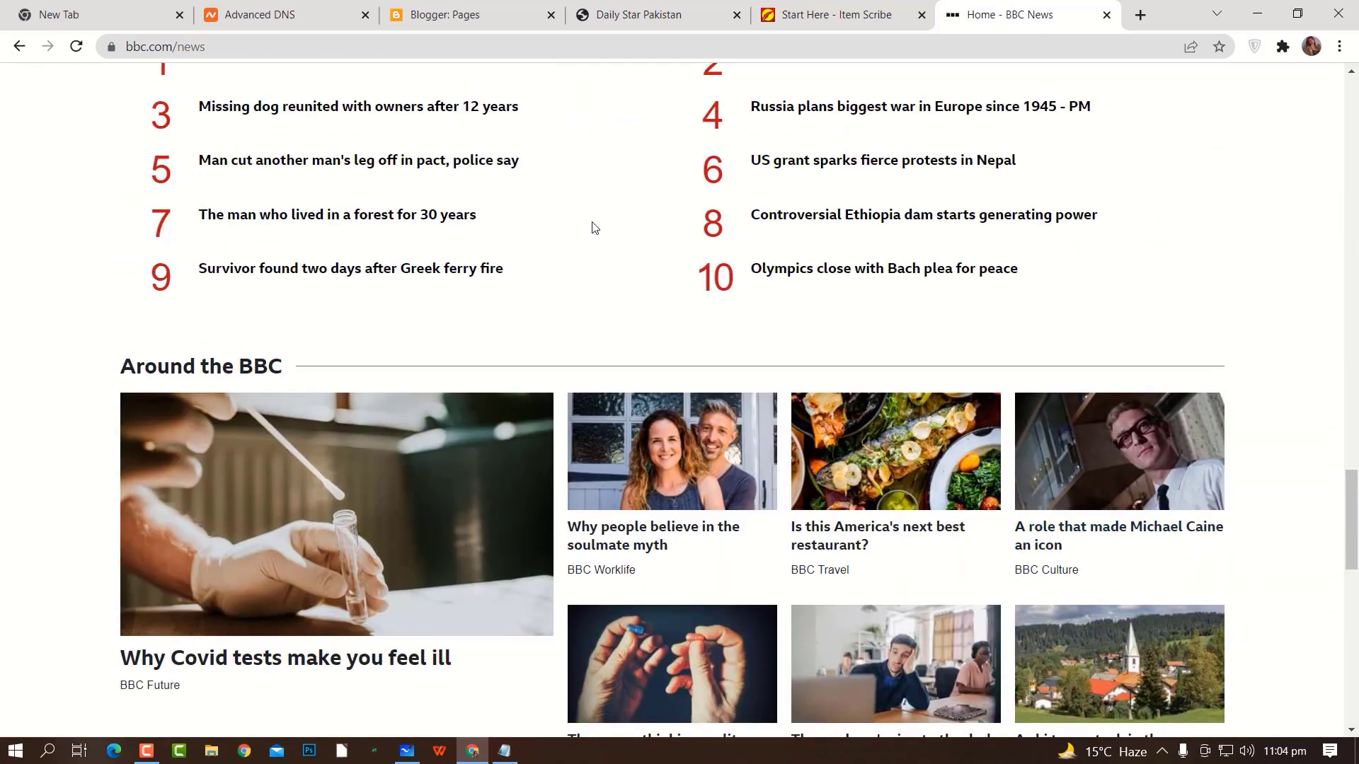
{"action": "scroll", "coordinate": [636, 350], "scroll_direction": "up", "scroll_amount": 10}
{"action": "scroll", "coordinate": [635, 350], "scroll_direction": "up", "scroll_amount": 15}
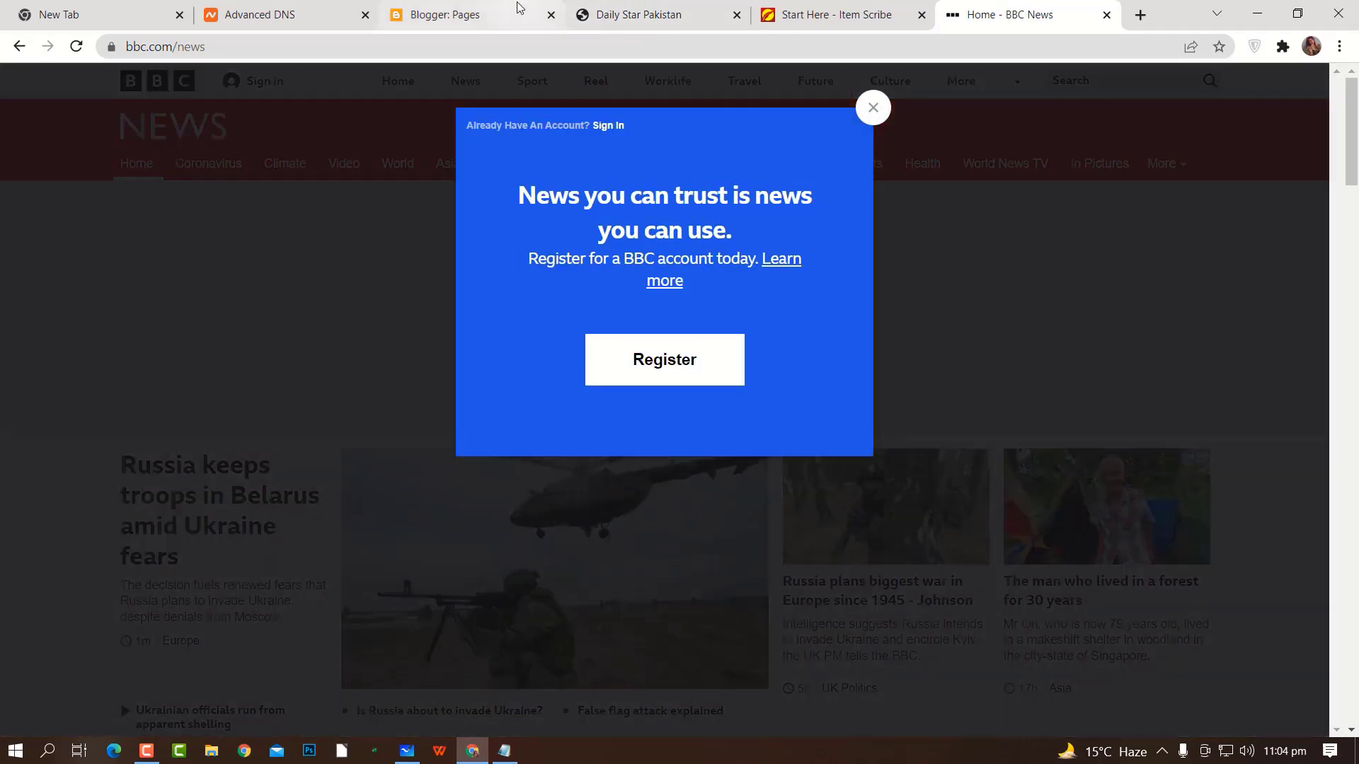
Dismiss the BBC sign-up popup and return to the Blogger Pages dashboard
{"action": "left_click", "coordinate": [534, 16]}
{"action": "left_click", "coordinate": [637, 15]}
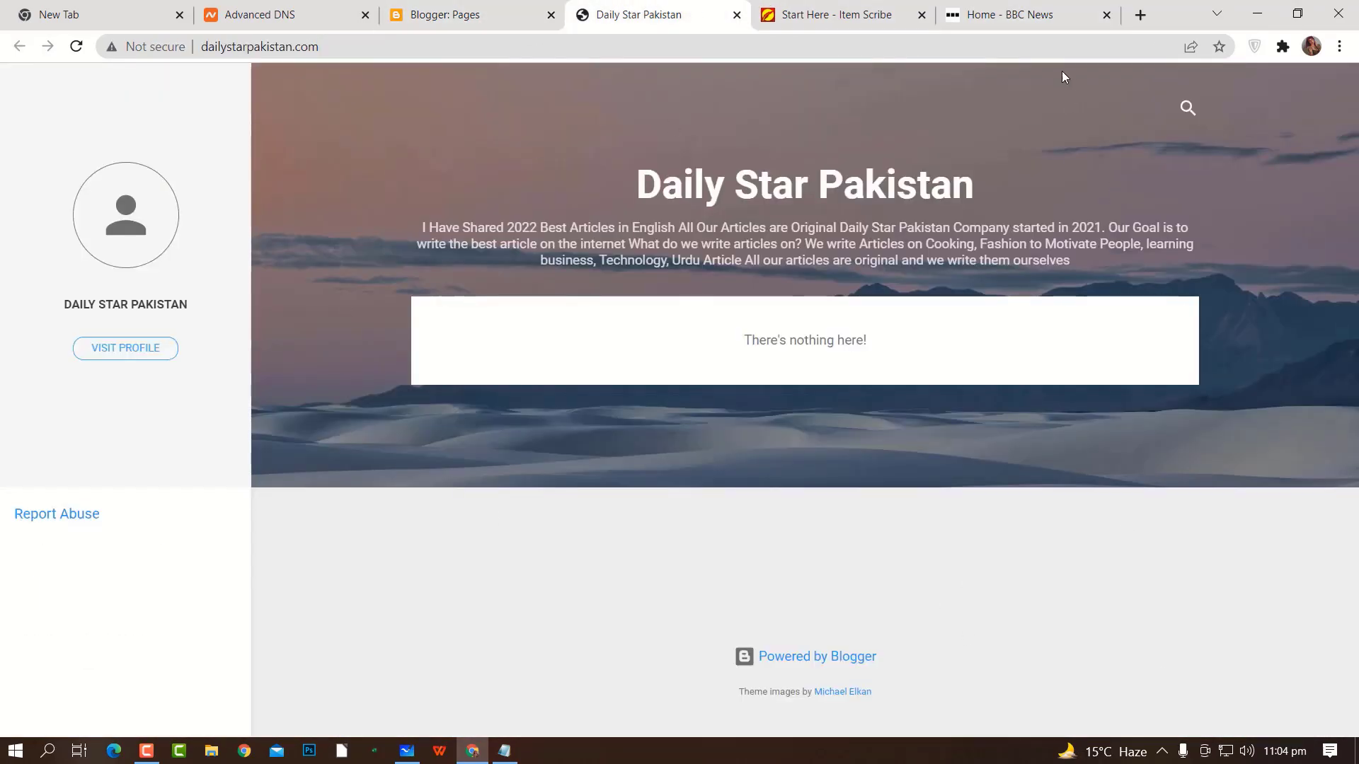
{"action": "left_click", "coordinate": [1033, 16]}
{"action": "left_click", "coordinate": [871, 107]}
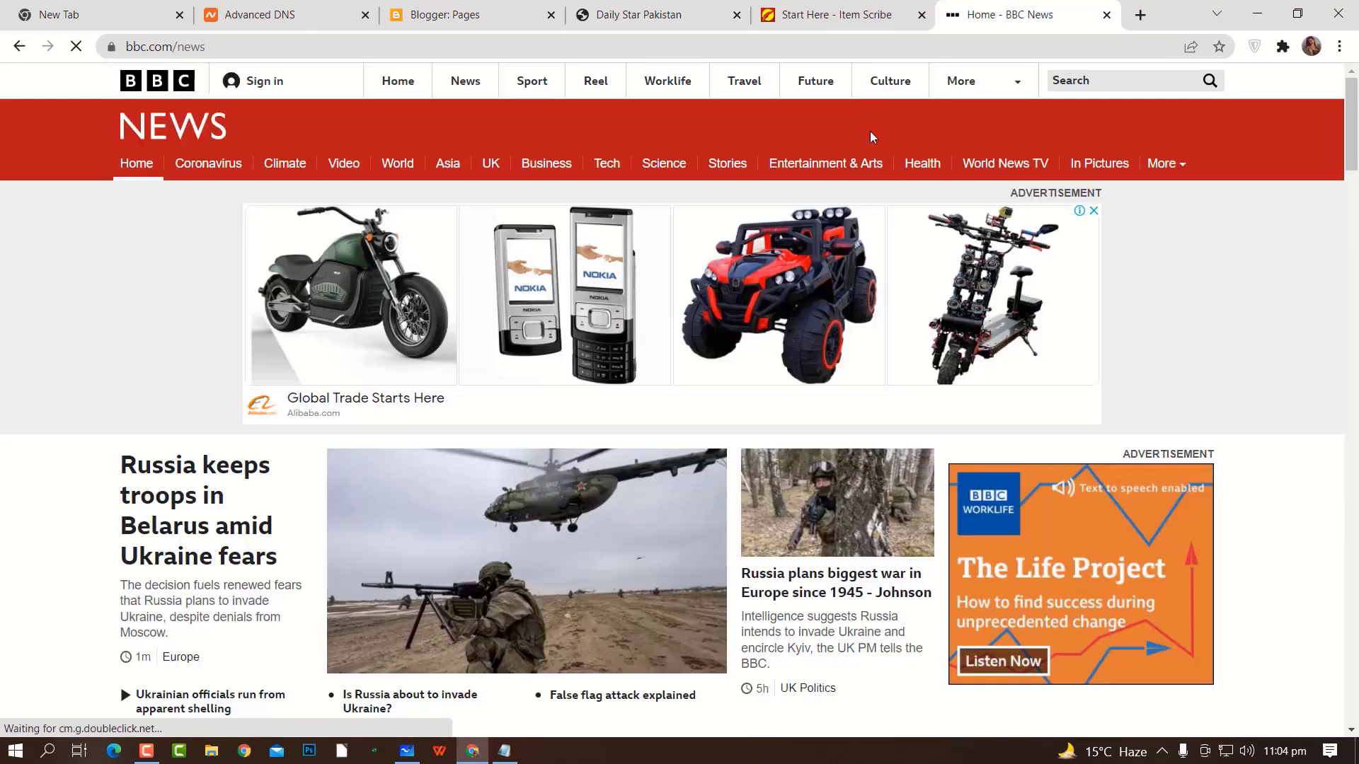
{"action": "left_click", "coordinate": [146, 750]}
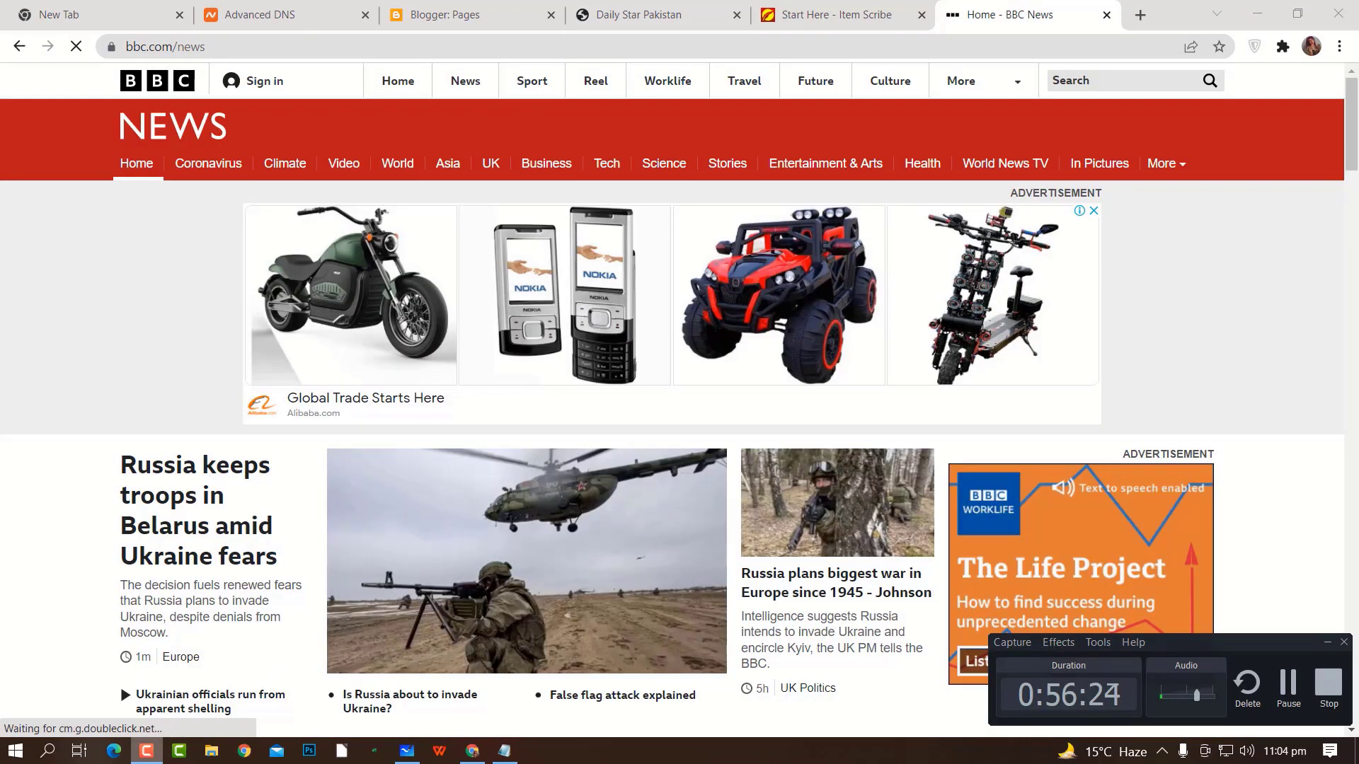
{"action": "left_click", "coordinate": [147, 750]}
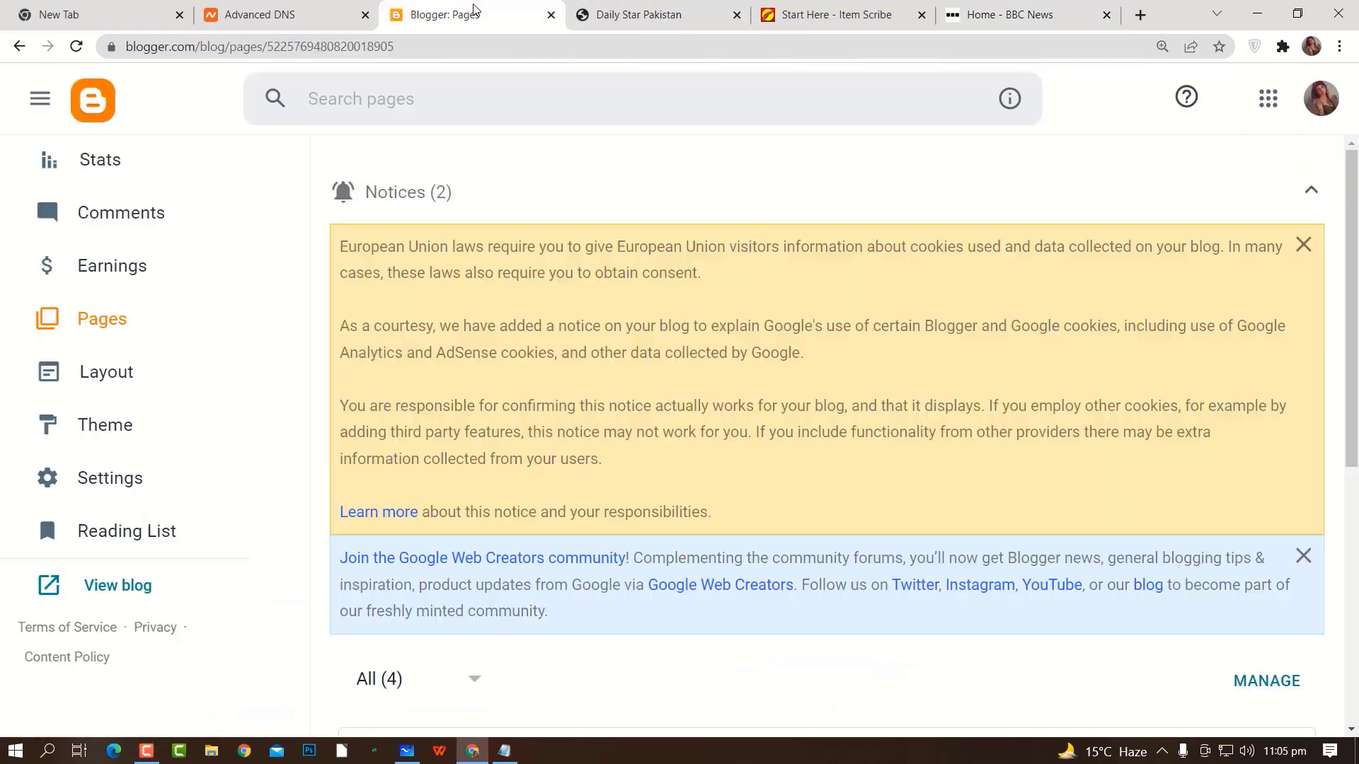
{"action": "left_click", "coordinate": [471, 11]}
Reset the zoom, look over the AdSense card on the Earnings page, then go back to Posts
{"action": "key", "text": "ctrl+minus"}
{"action": "key", "text": "ctrl+minus"}
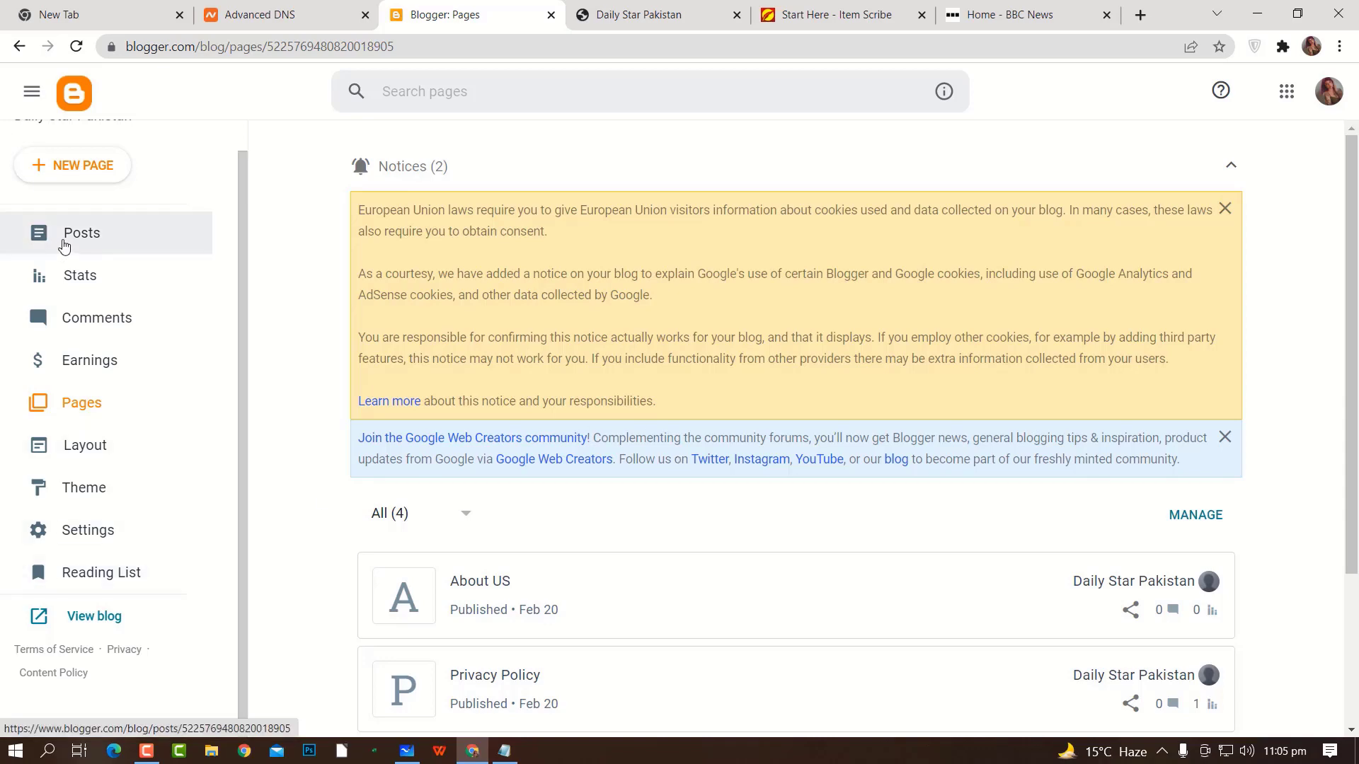
{"action": "left_click", "coordinate": [64, 244]}
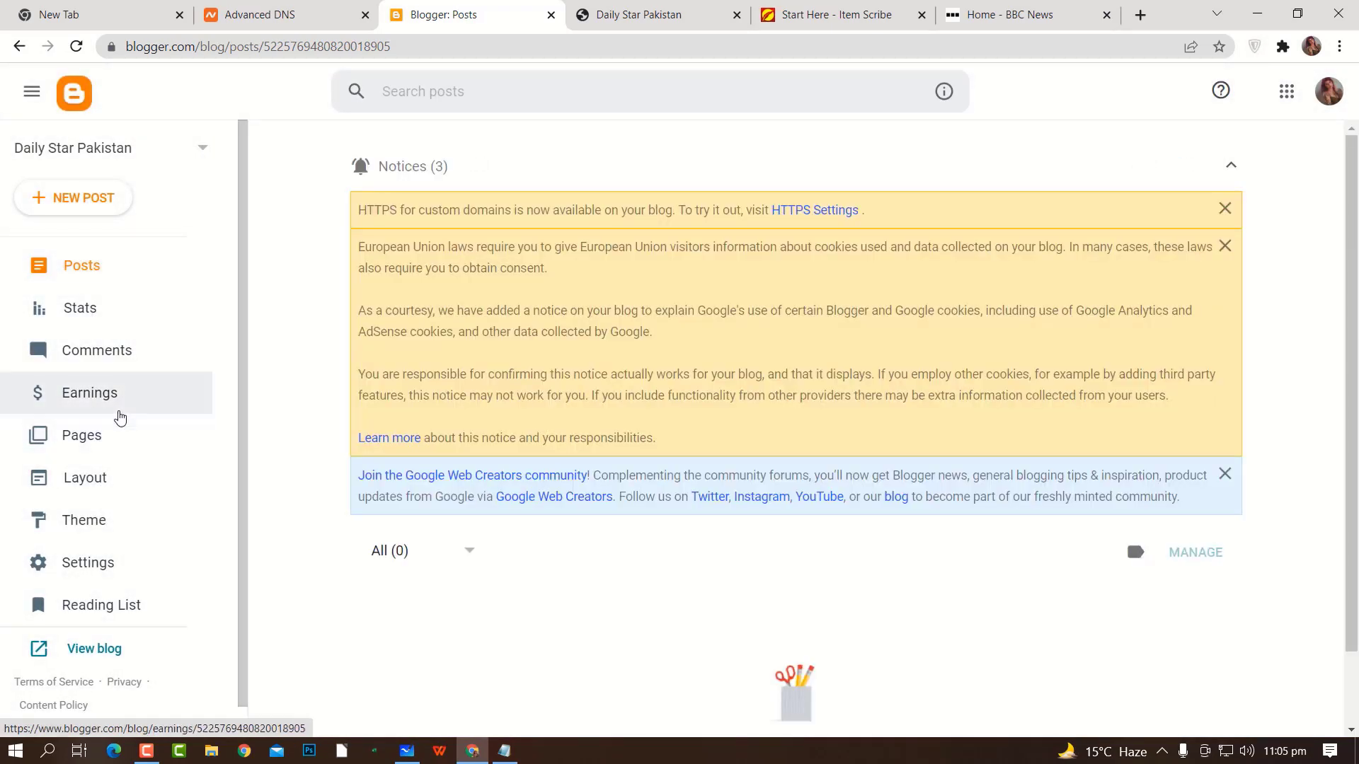
{"action": "left_click", "coordinate": [120, 416]}
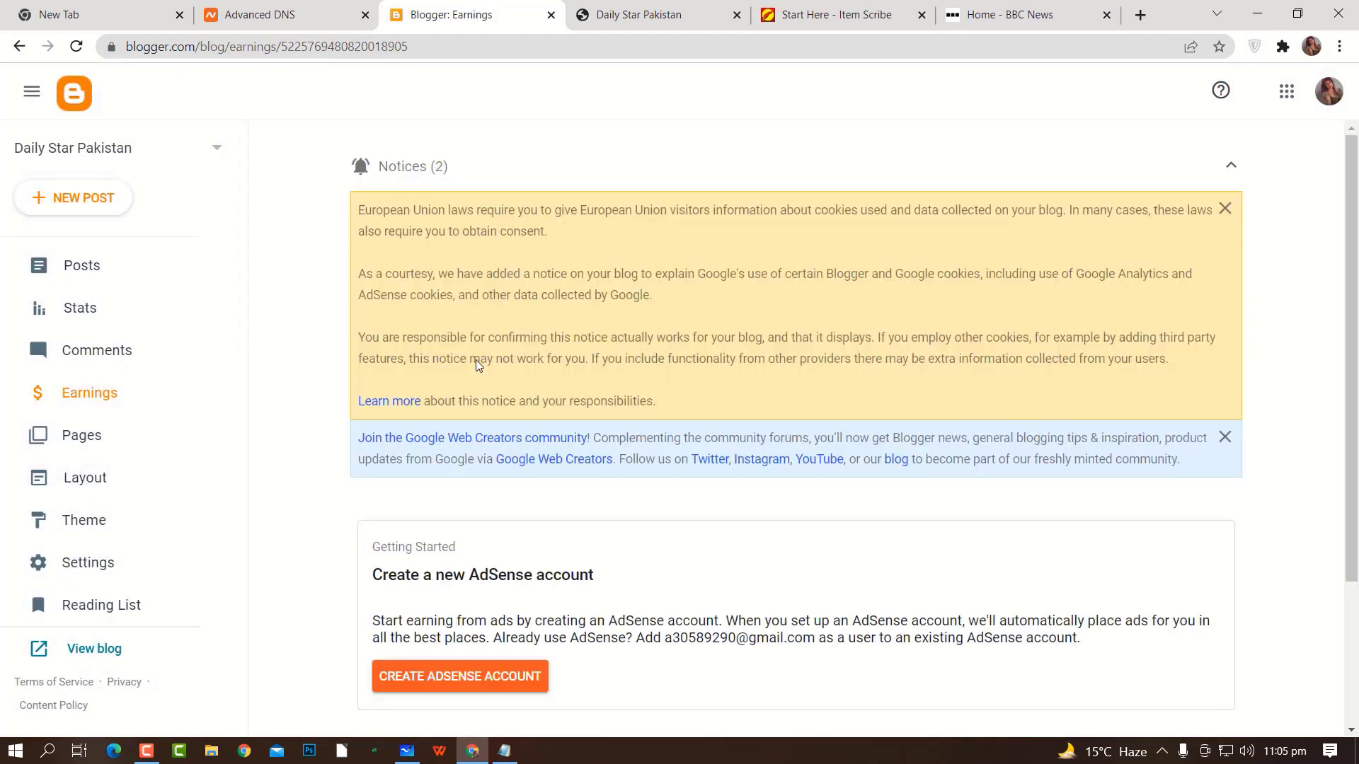
{"action": "scroll", "coordinate": [519, 627], "scroll_direction": "down", "scroll_amount": 3}
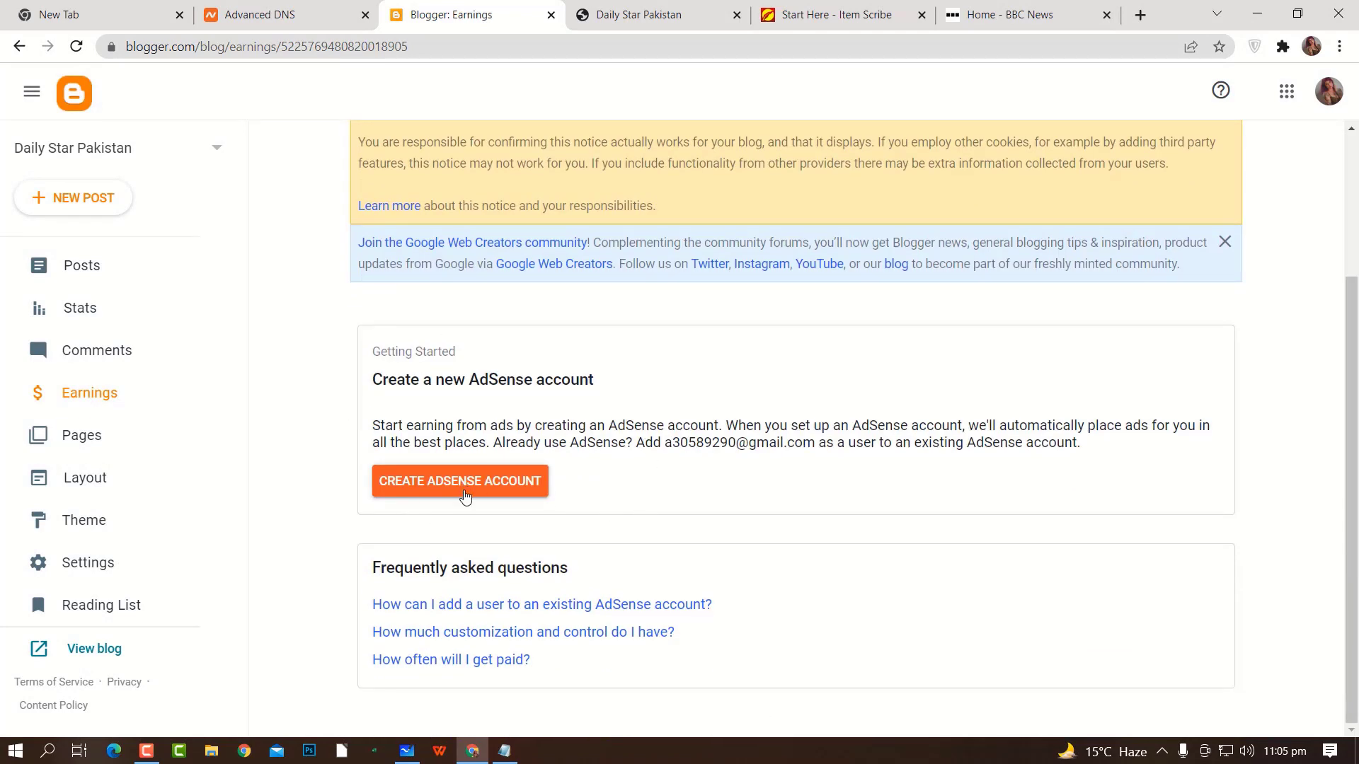
{"action": "left_click", "coordinate": [106, 279]}
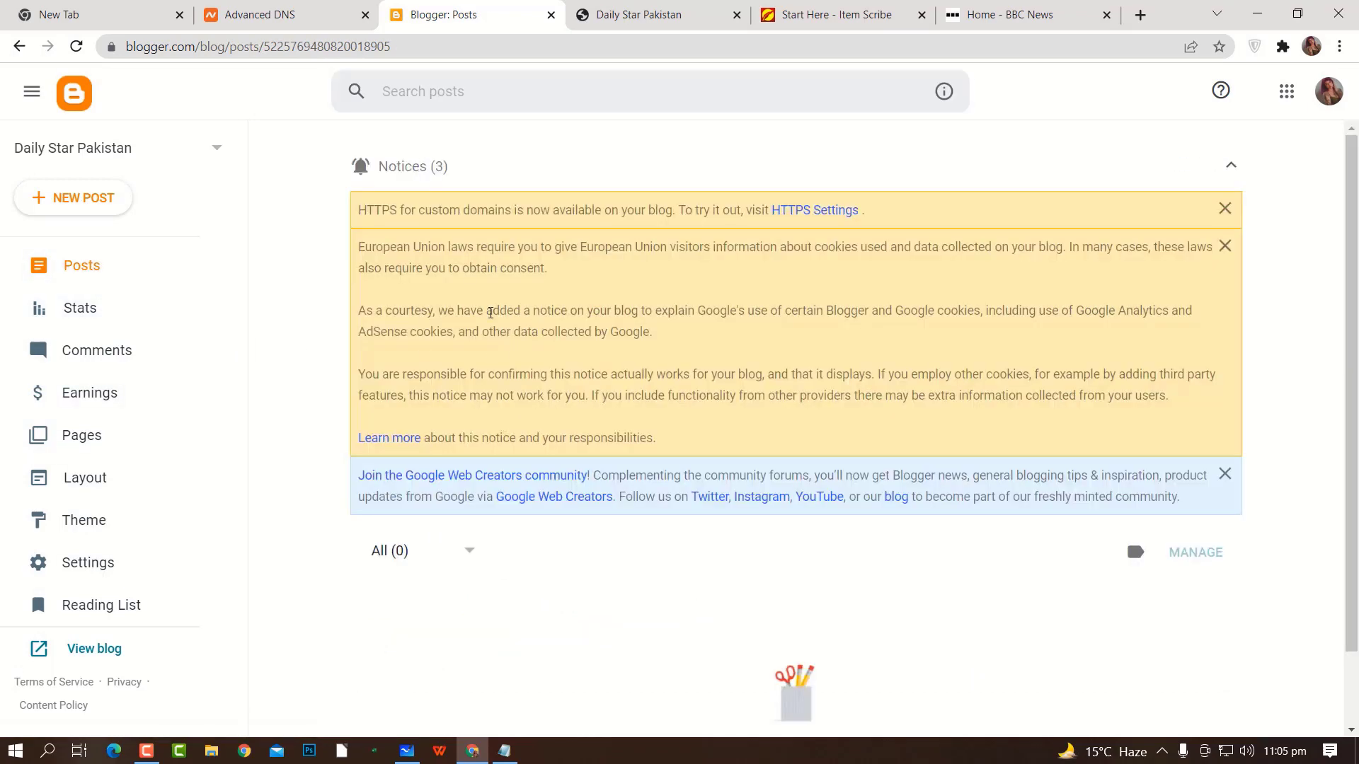
{"action": "scroll", "coordinate": [500, 488], "scroll_direction": "down", "scroll_amount": 2}
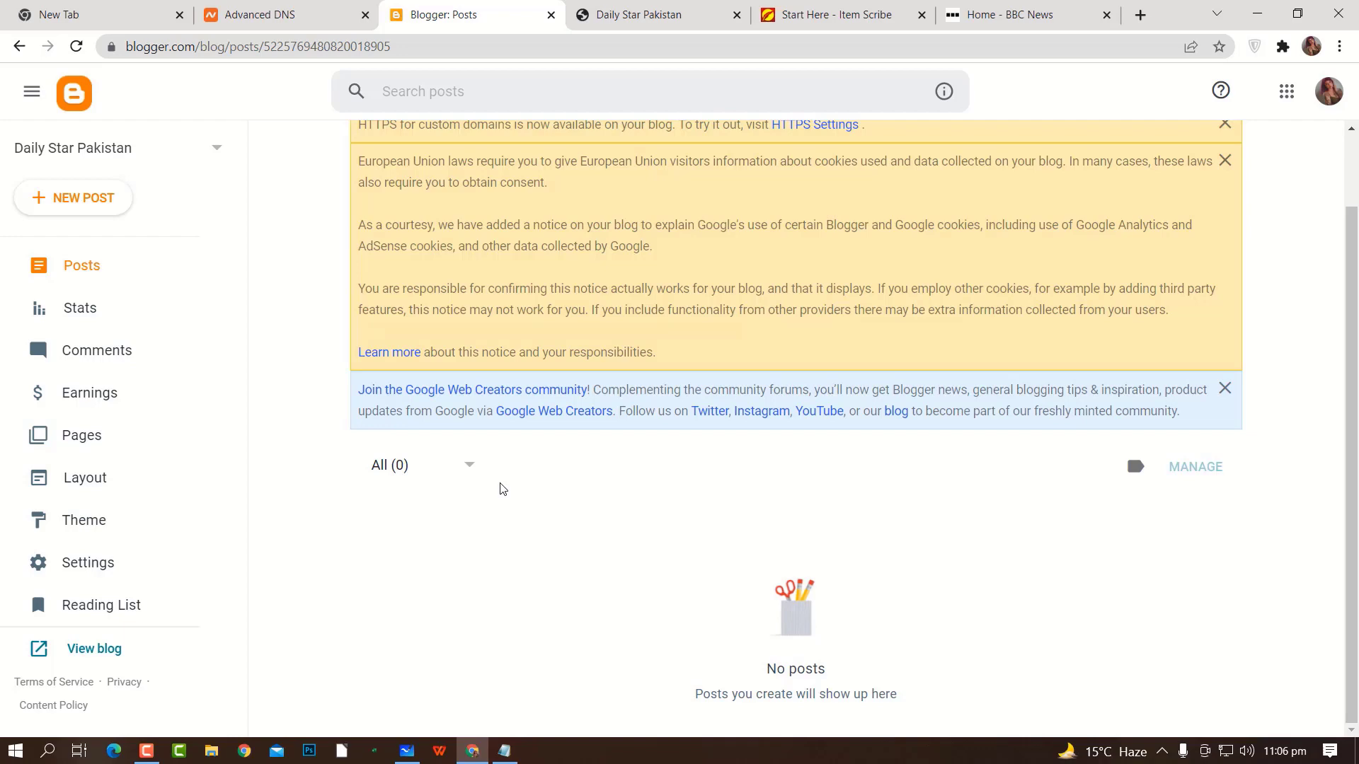
Switch to the BBC News homepage tab and scroll through its headlines
{"action": "left_click", "coordinate": [690, 16]}
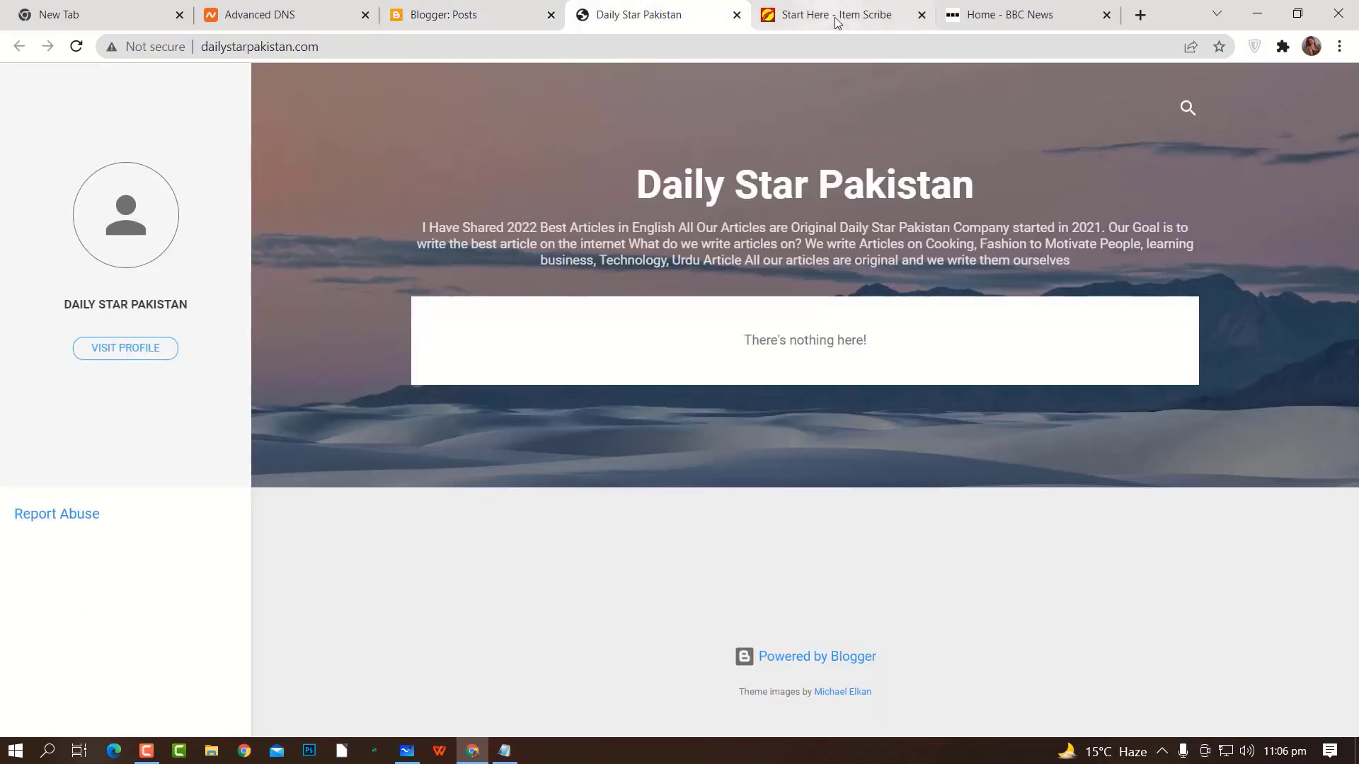
{"action": "left_click", "coordinate": [837, 20]}
{"action": "left_click", "coordinate": [1012, 15]}
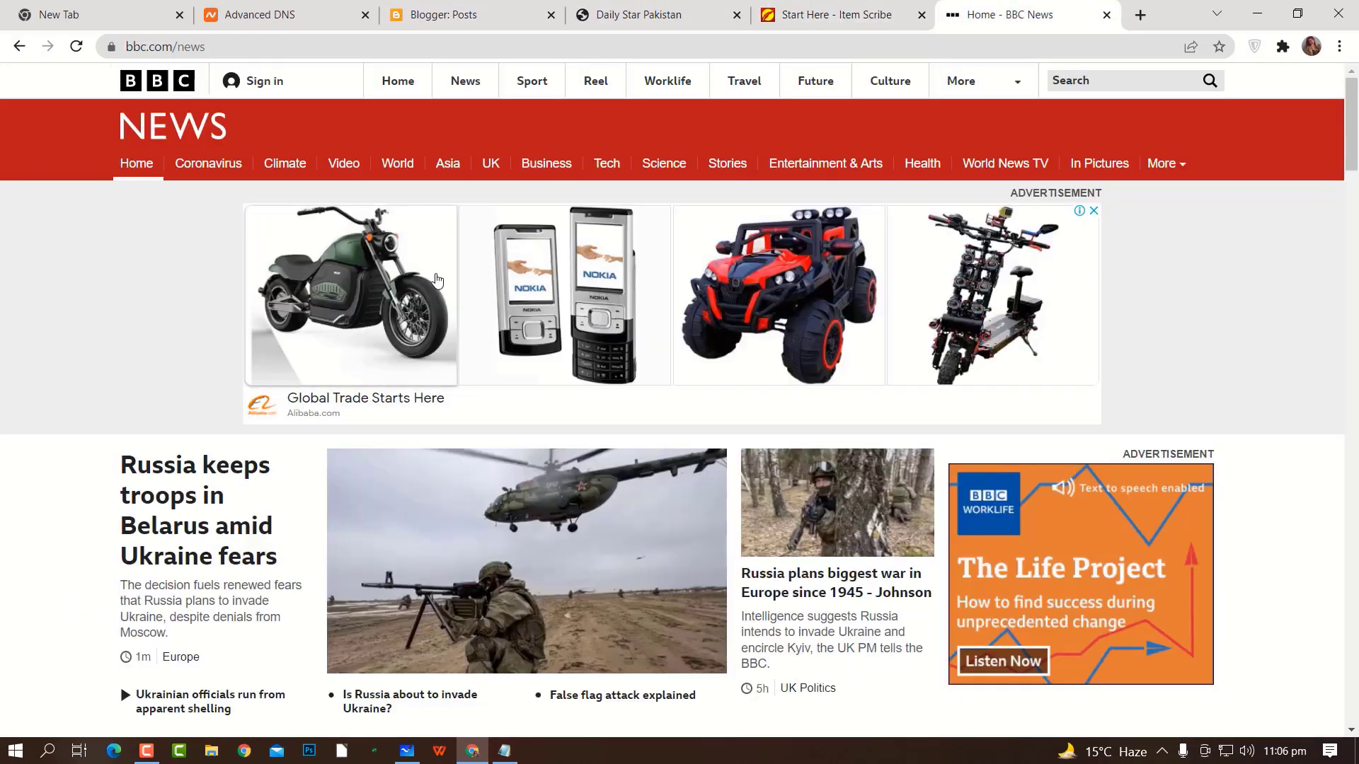
{"action": "scroll", "coordinate": [543, 290], "scroll_direction": "down", "scroll_amount": 1}
{"action": "scroll", "coordinate": [543, 291], "scroll_direction": "down", "scroll_amount": 20}
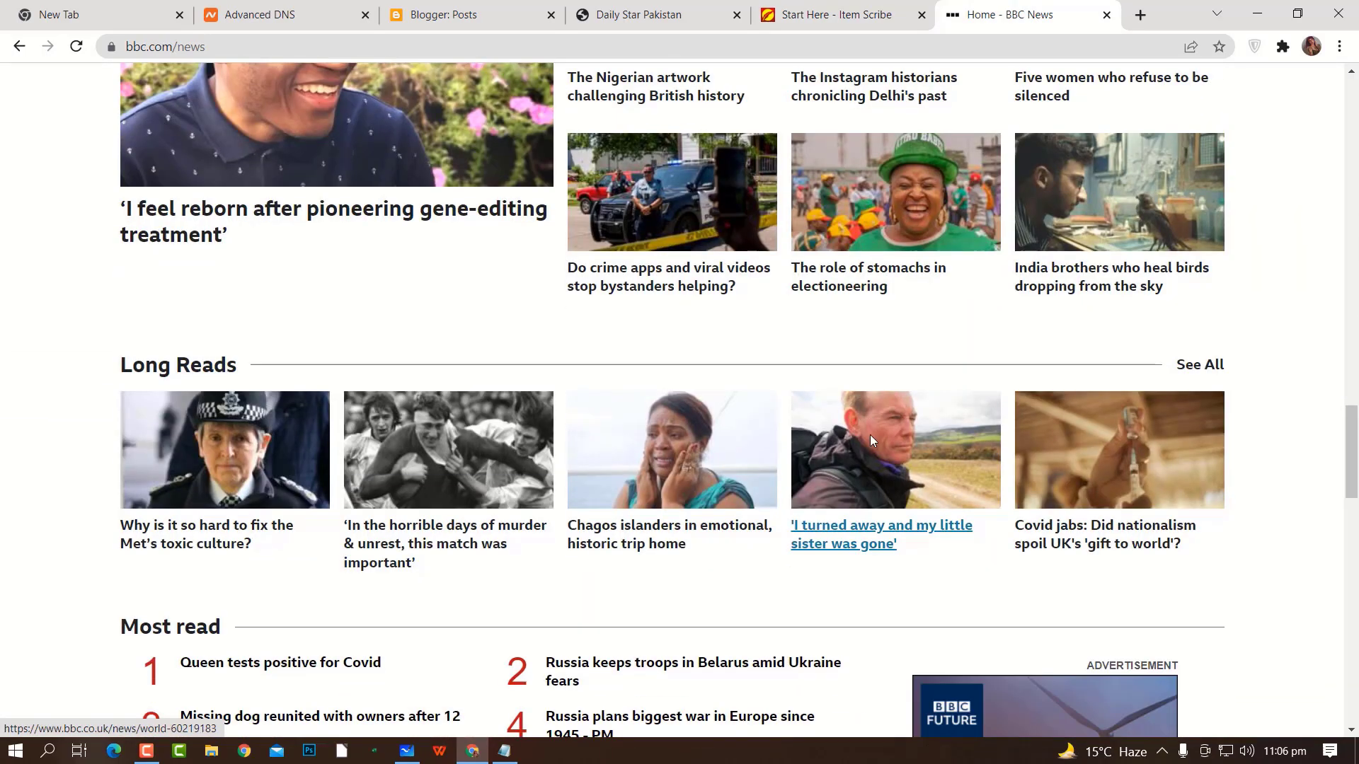
{"action": "scroll", "coordinate": [1308, 394], "scroll_direction": "down", "scroll_amount": 15}
{"action": "scroll", "coordinate": [1308, 393], "scroll_direction": "up", "scroll_amount": 20}
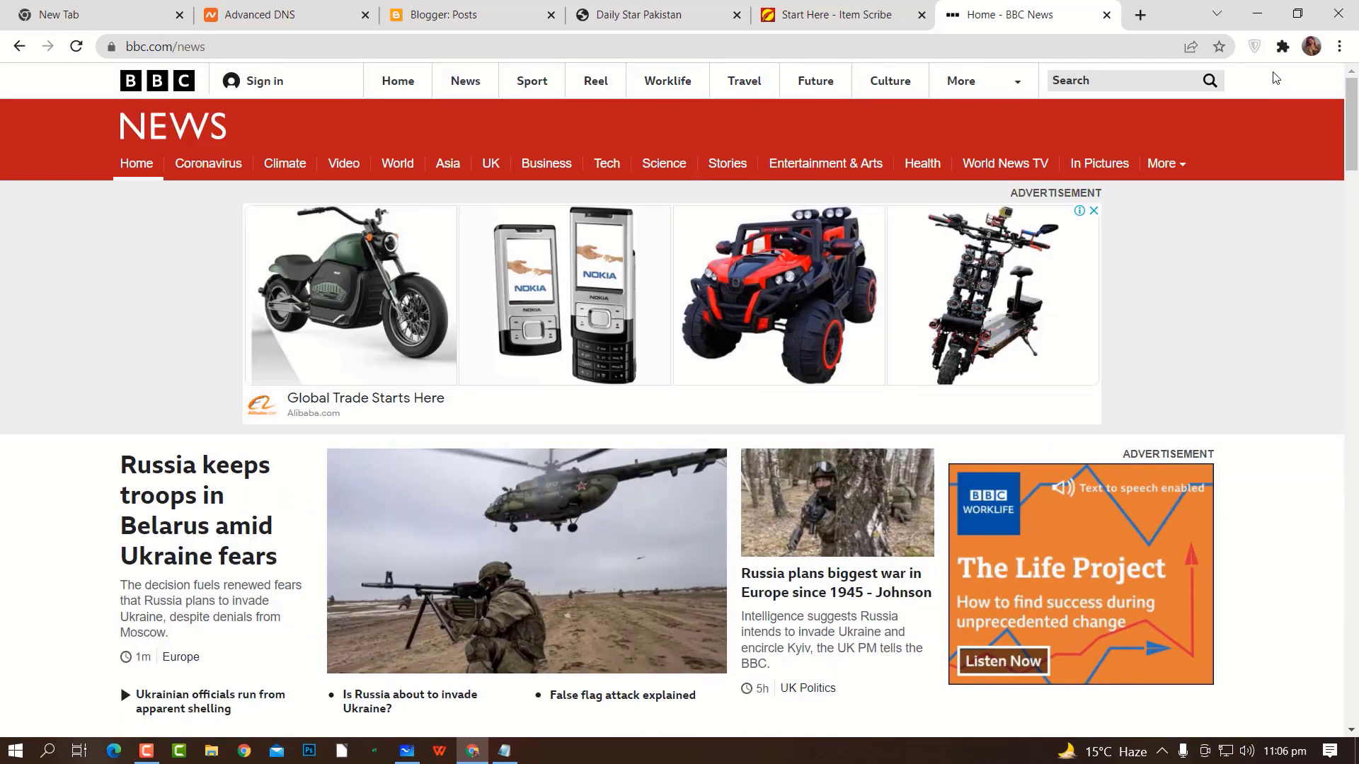
Zoom BBC to 125% and read the Climate article on Covid-shutdown rainfall in China
{"action": "key", "text": "ctrl+plus"}
{"action": "key", "text": "ctrl+plus"}
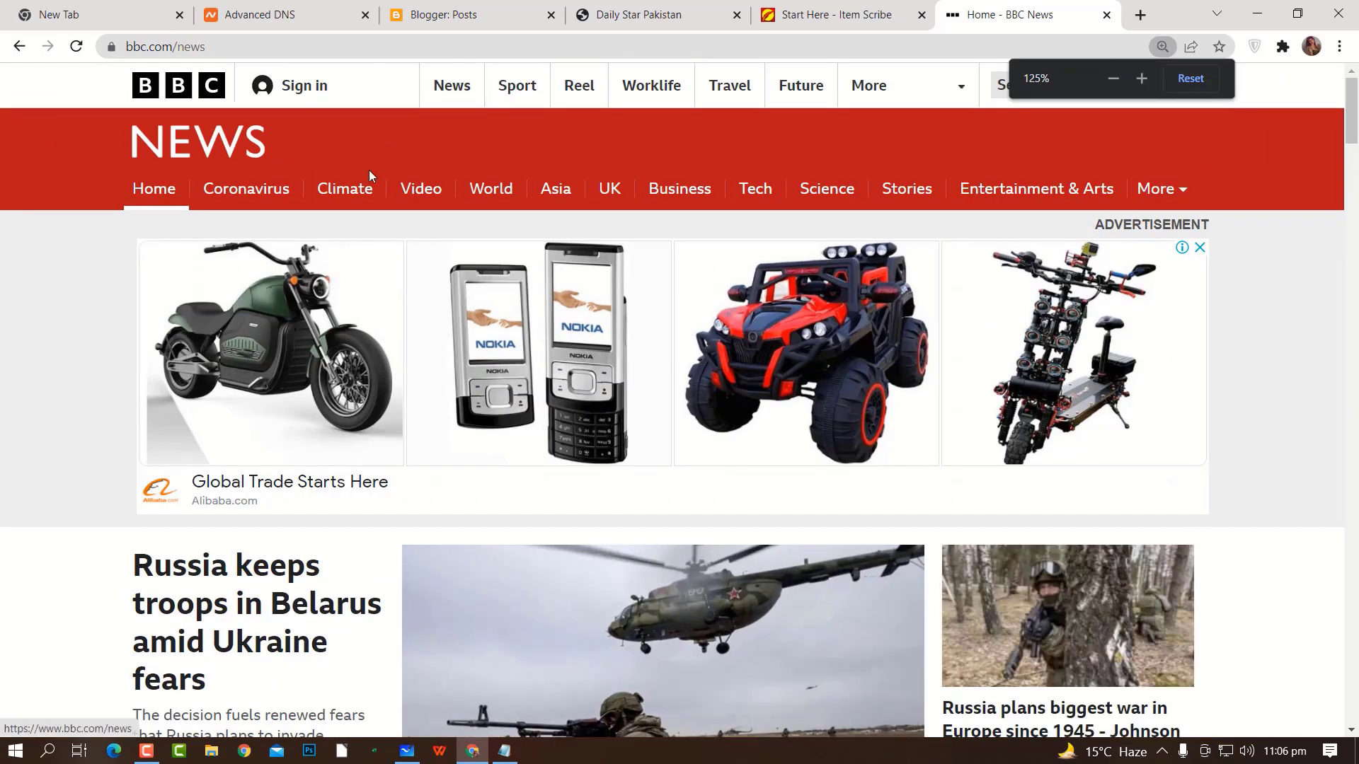
{"action": "left_click", "coordinate": [363, 191]}
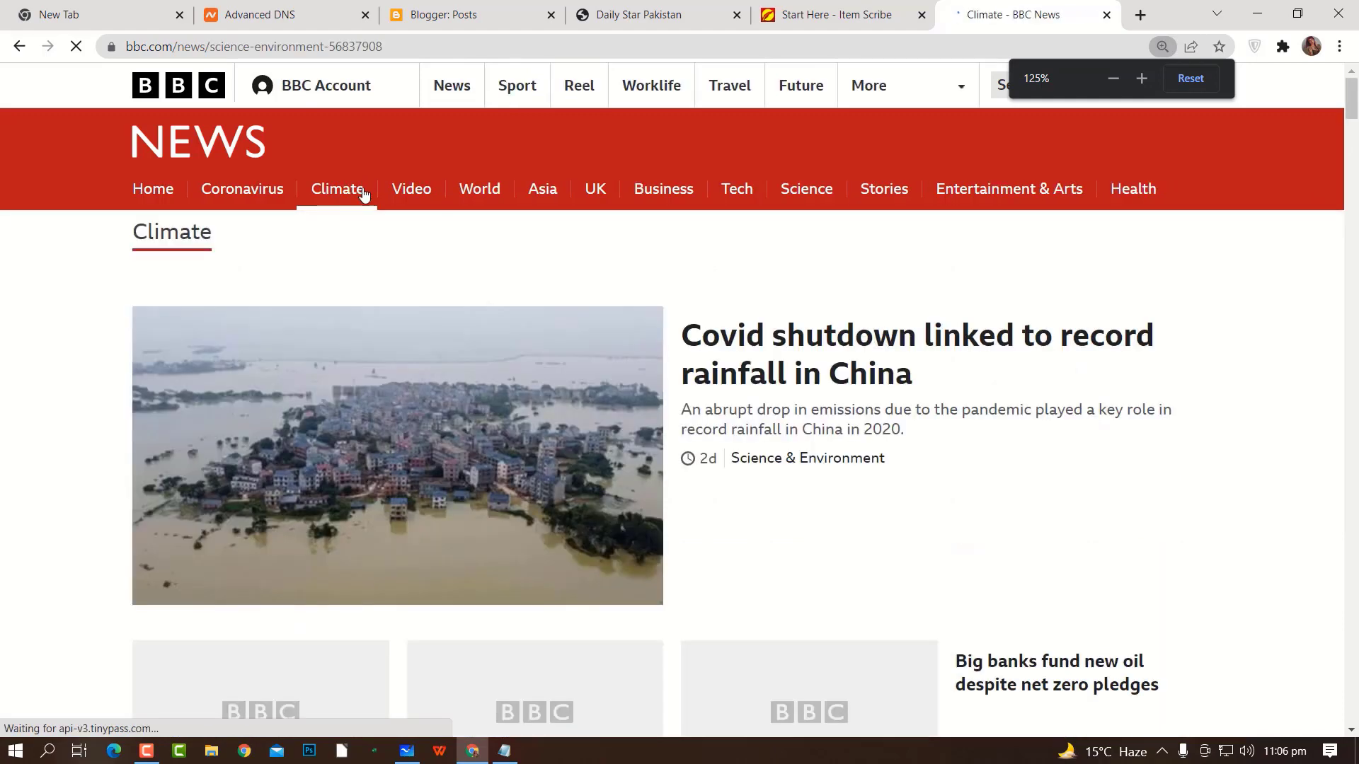
{"action": "left_click", "coordinate": [893, 369]}
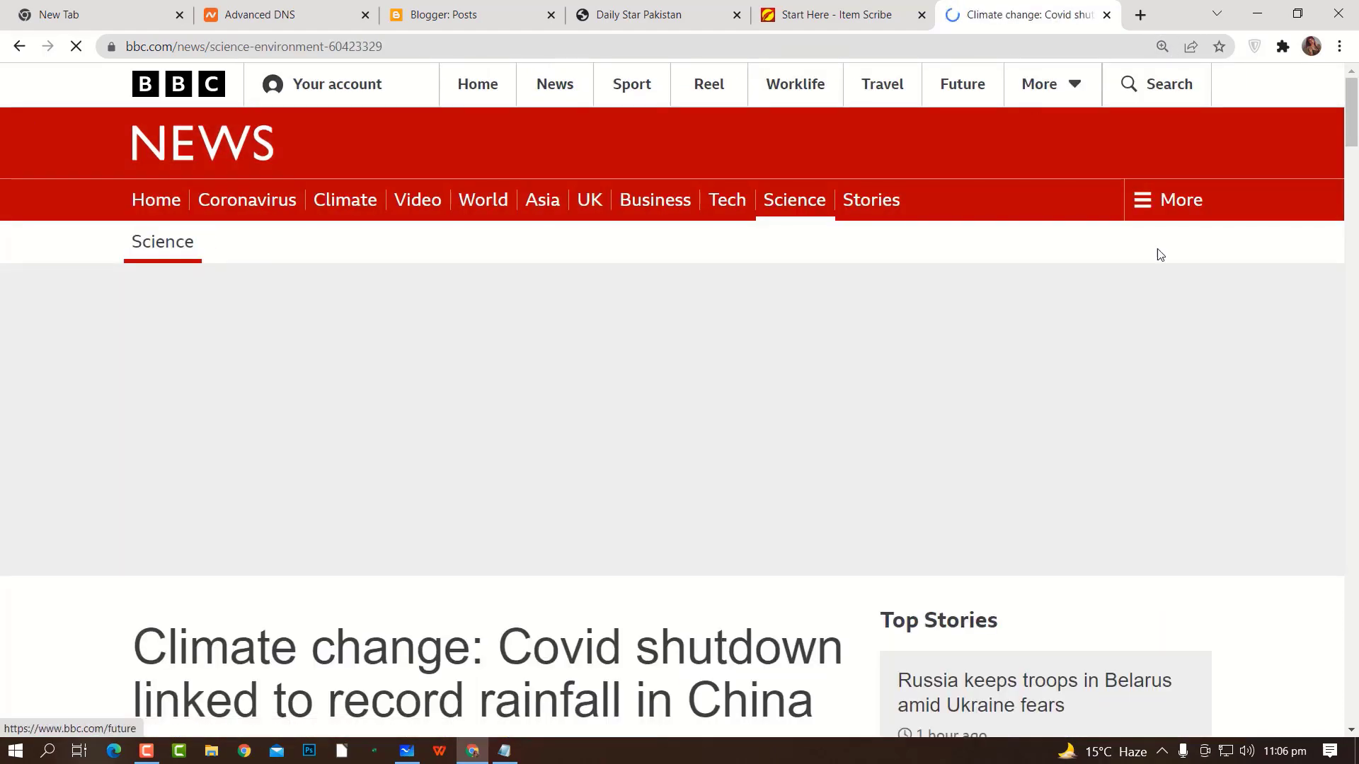
{"action": "scroll", "coordinate": [522, 431], "scroll_direction": "down", "scroll_amount": 15}
{"action": "scroll", "coordinate": [467, 377], "scroll_direction": "down", "scroll_amount": 20}
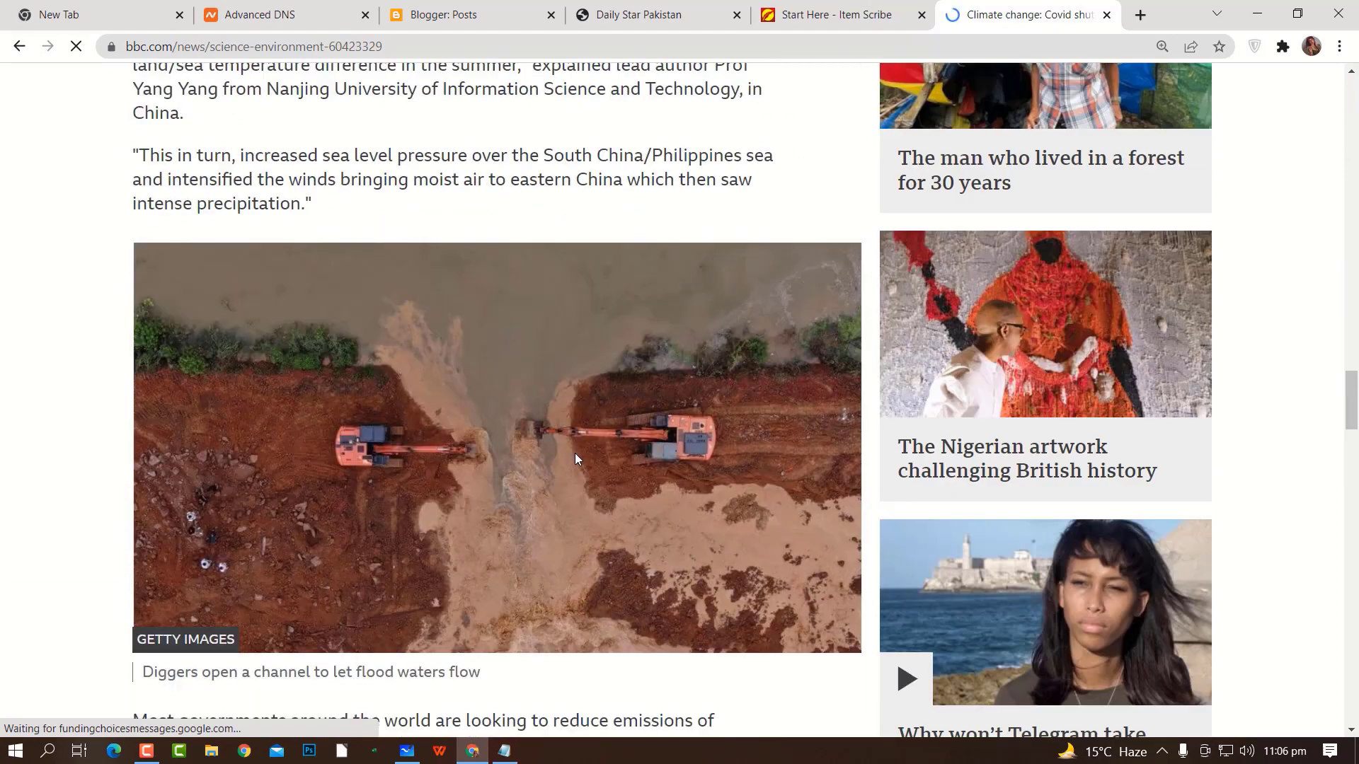
{"action": "left_click", "coordinate": [449, 13]}
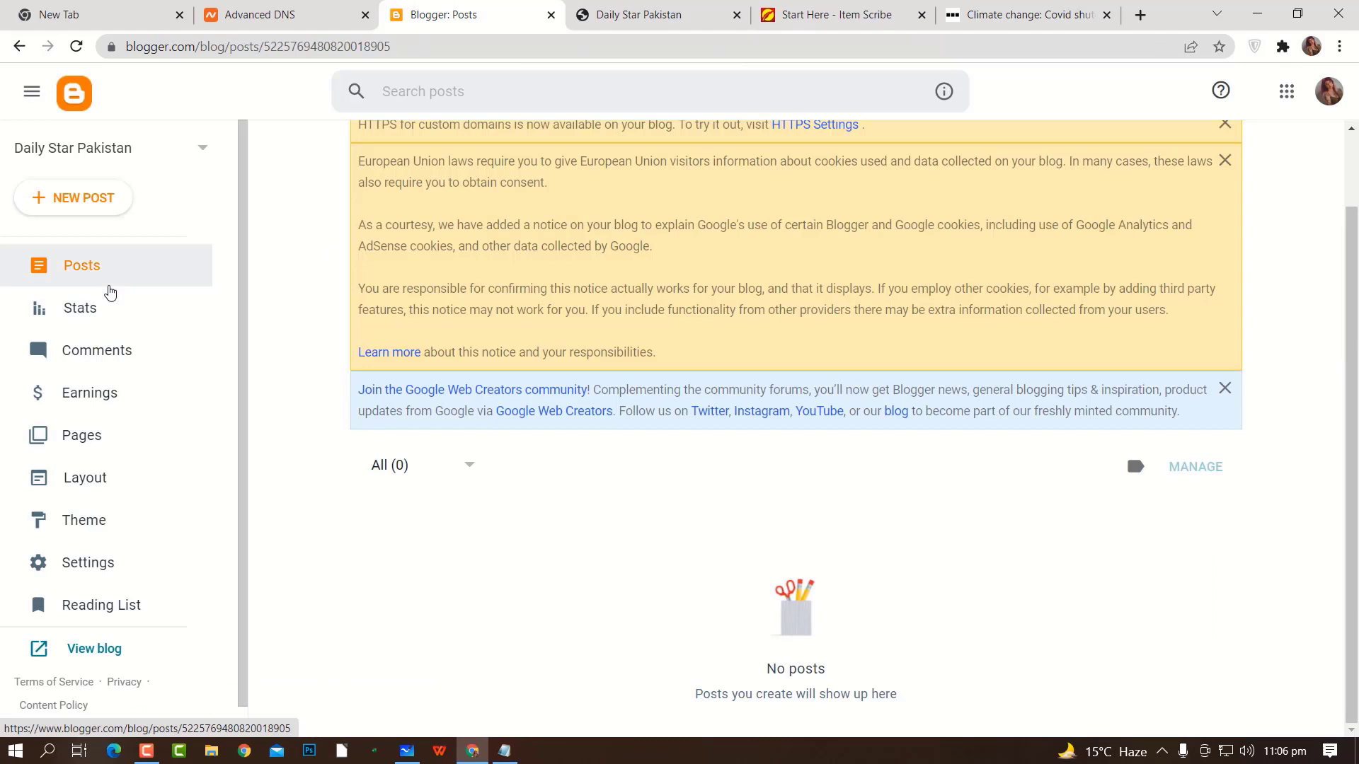
{"action": "left_click", "coordinate": [200, 267]}
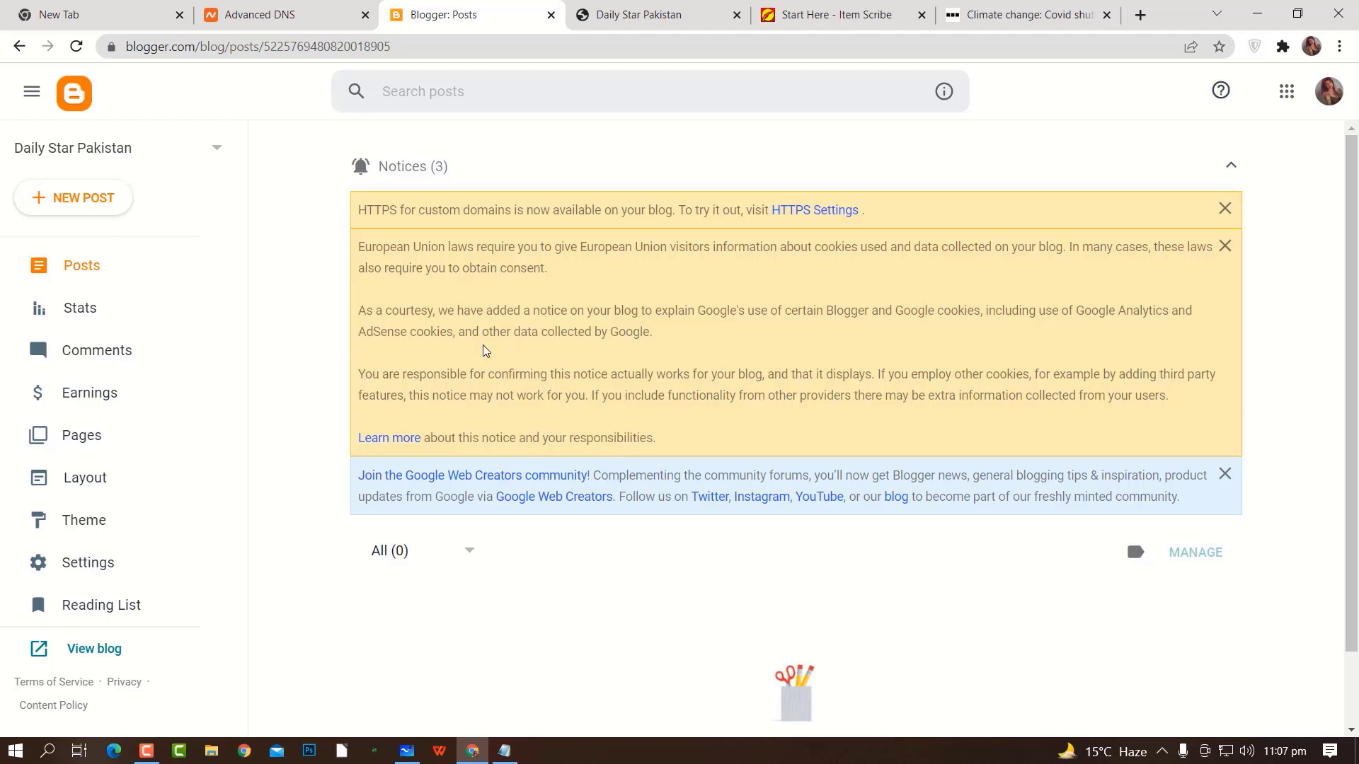
{"action": "scroll", "coordinate": [613, 422], "scroll_direction": "down", "scroll_amount": 2}
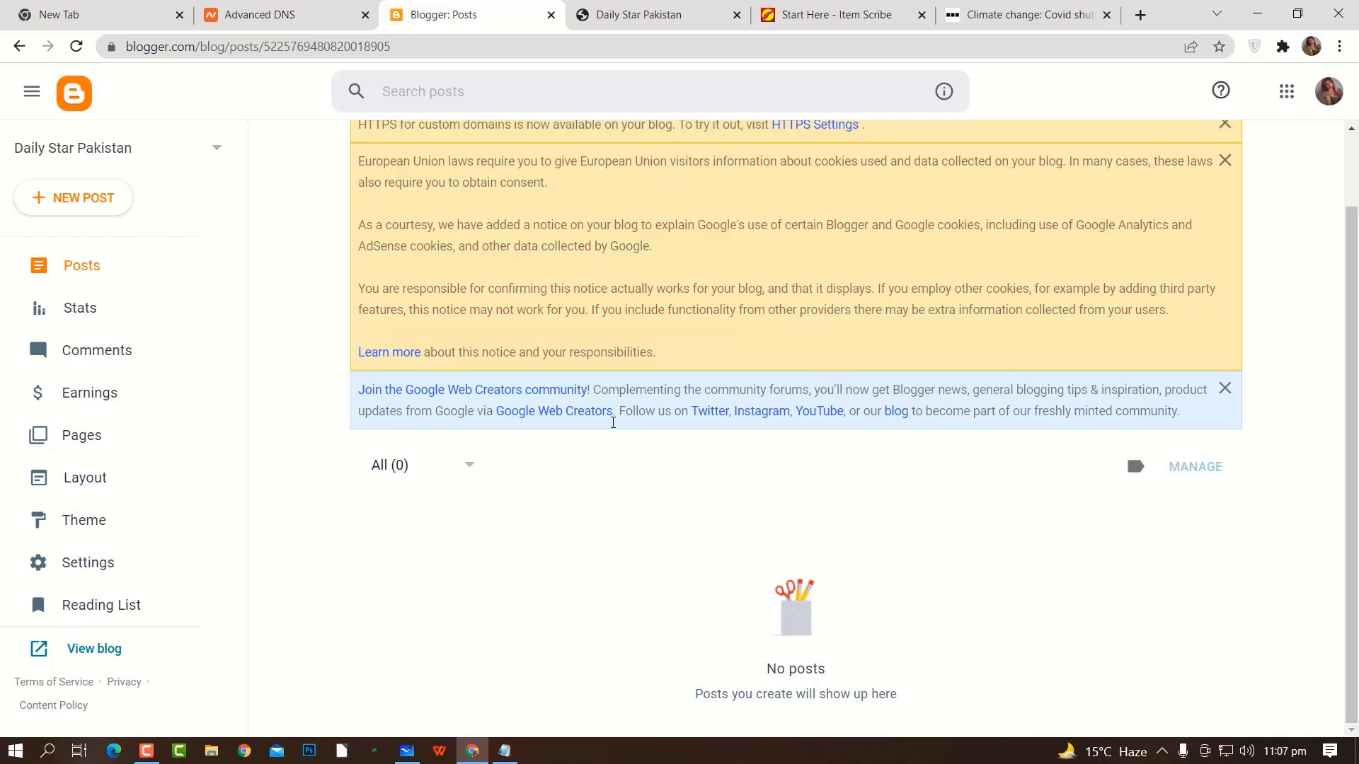
{"action": "left_click", "coordinate": [1026, 14]}
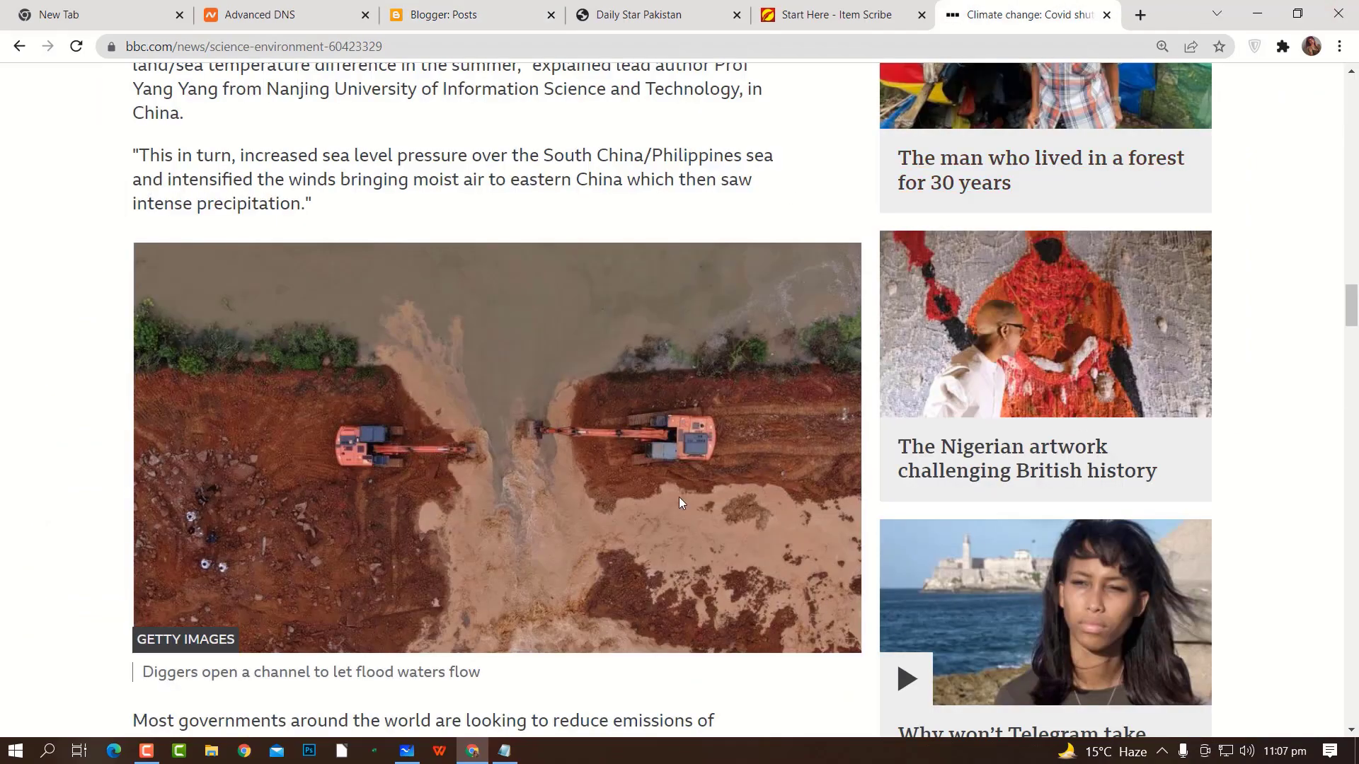
{"action": "scroll", "coordinate": [678, 497], "scroll_direction": "up", "scroll_amount": 5}
{"action": "scroll", "coordinate": [698, 446], "scroll_direction": "up", "scroll_amount": 15}
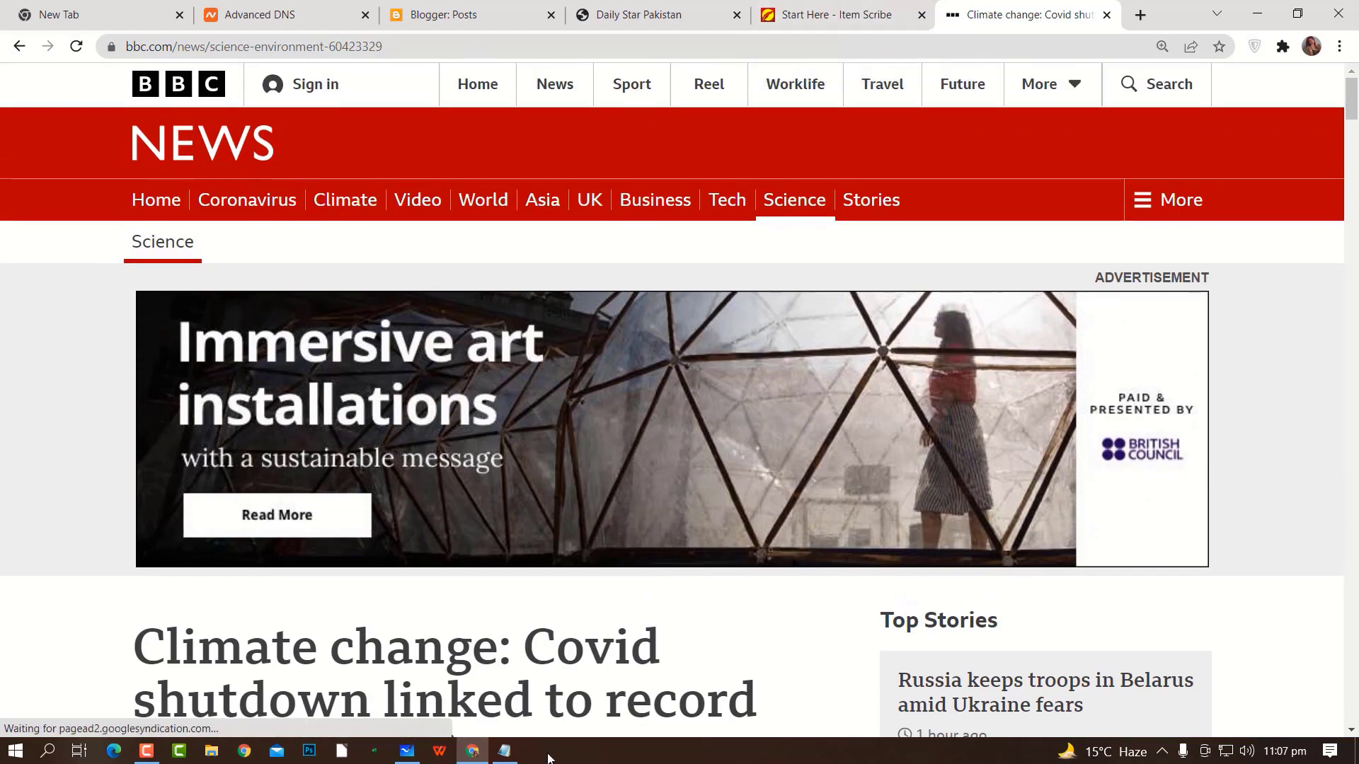
{"action": "left_click", "coordinate": [482, 14]}
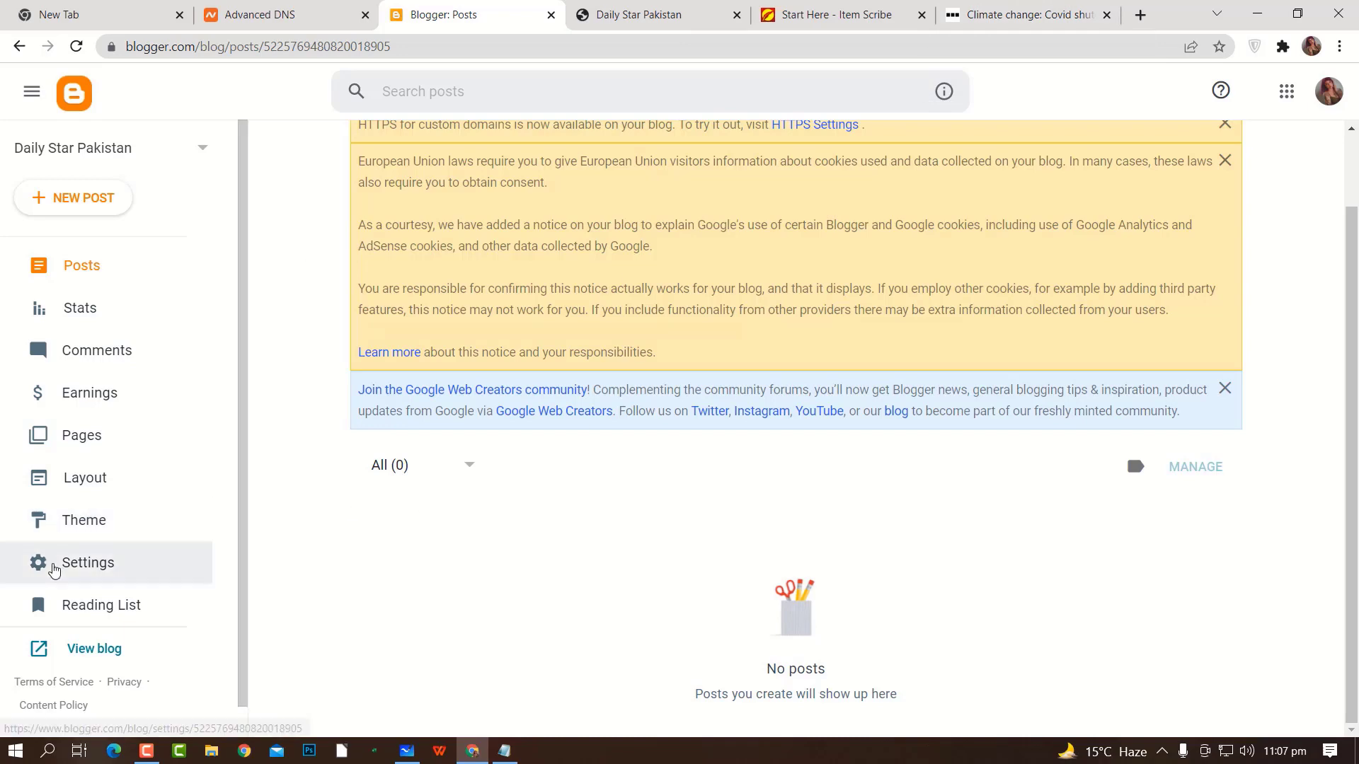
Check the four published pages in Pages, then scroll through the Basic settings
{"action": "left_click", "coordinate": [54, 570]}
{"action": "left_click", "coordinate": [103, 450]}
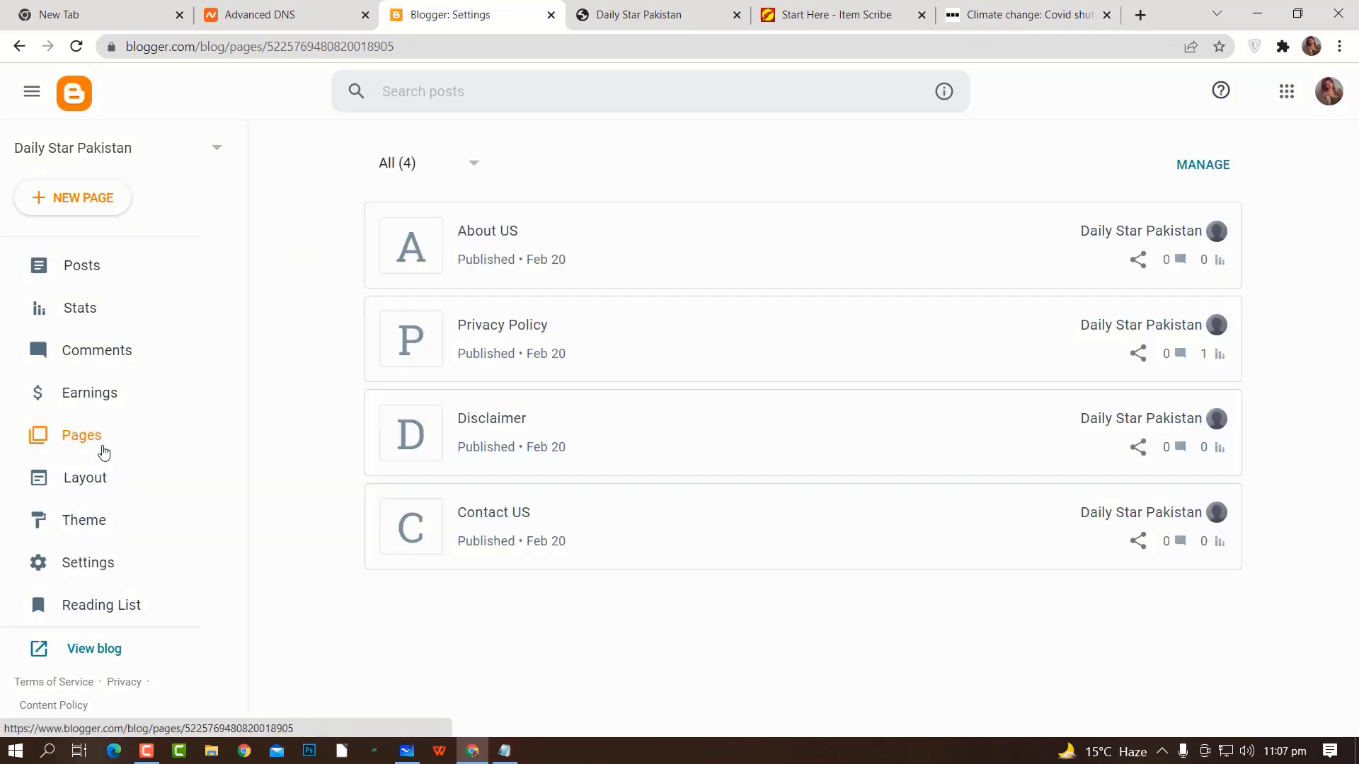
{"action": "scroll", "coordinate": [333, 603], "scroll_direction": "down", "scroll_amount": 3}
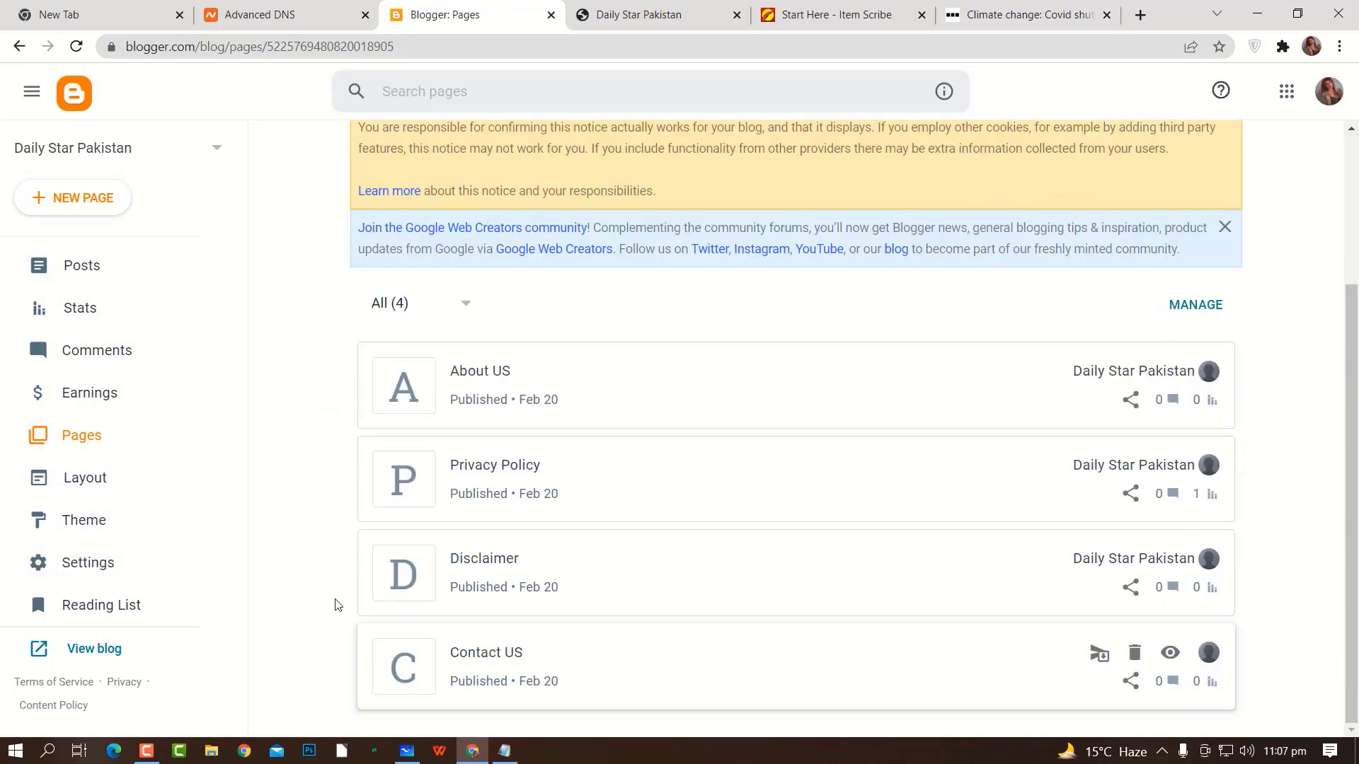
{"action": "left_click", "coordinate": [77, 570]}
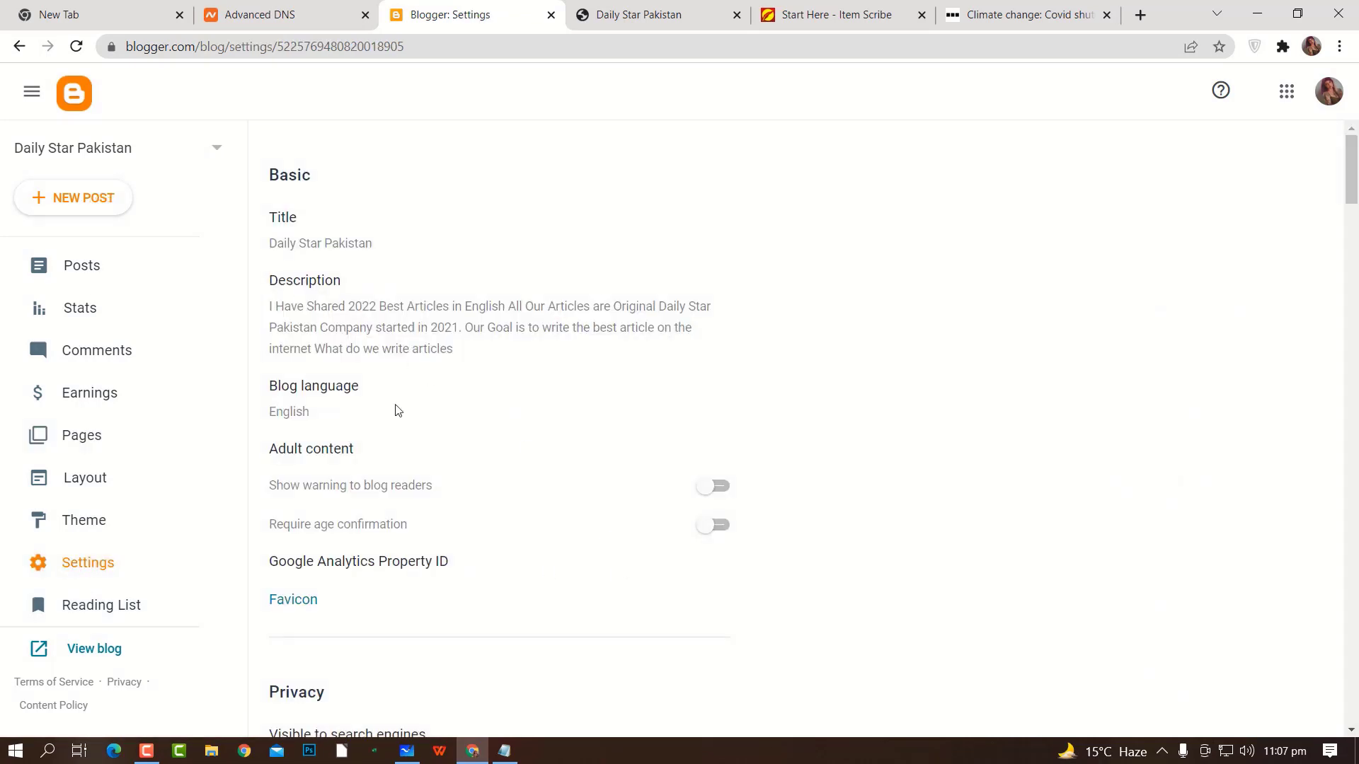
{"action": "scroll", "coordinate": [357, 483], "scroll_direction": "down", "scroll_amount": 5}
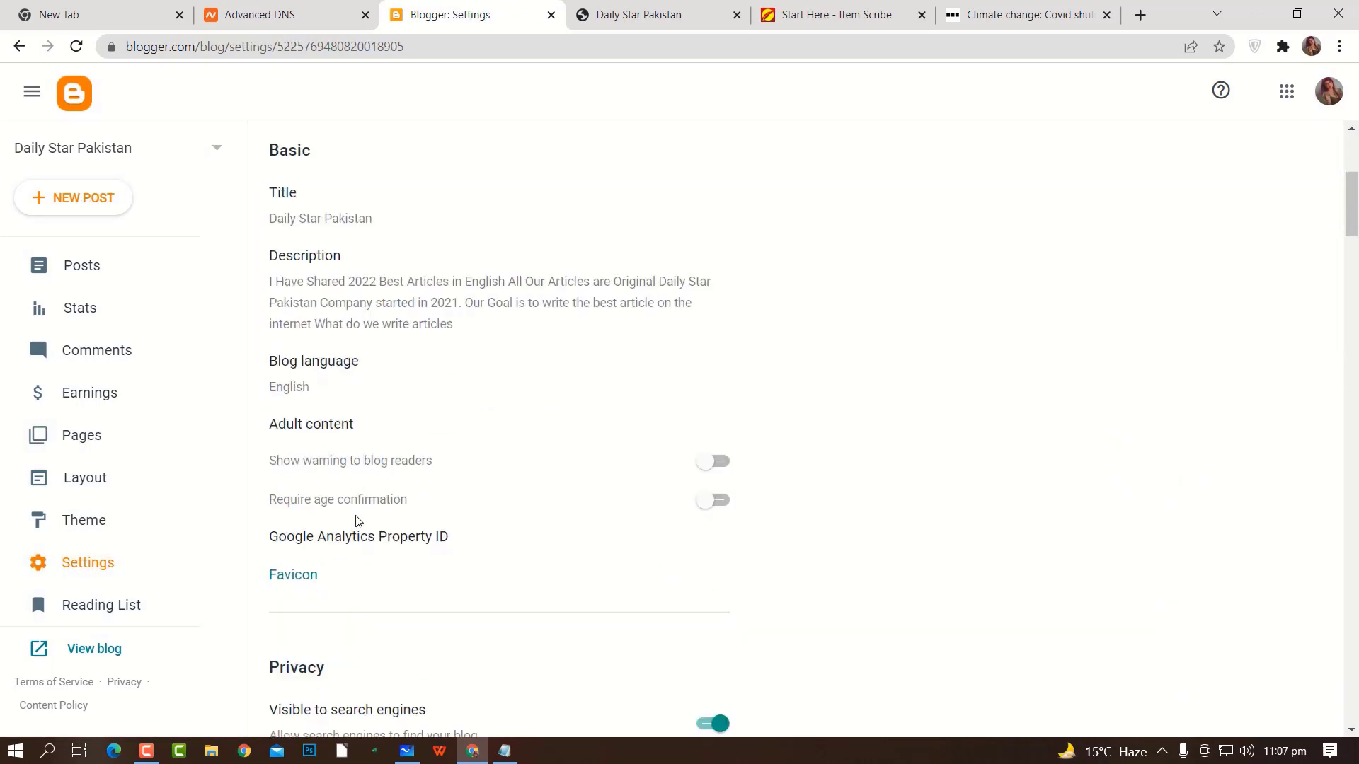
{"action": "scroll", "coordinate": [358, 520], "scroll_direction": "down", "scroll_amount": 4}
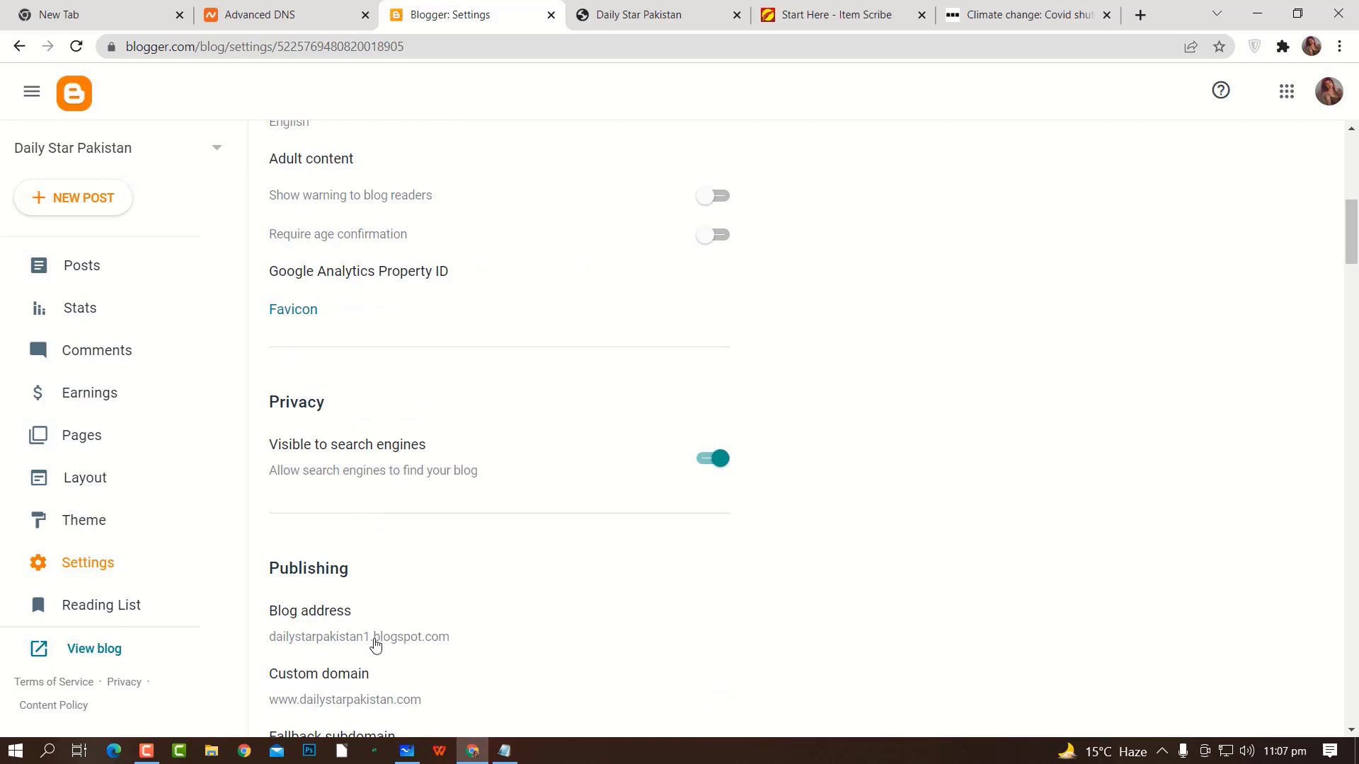
{"action": "scroll", "coordinate": [373, 641], "scroll_direction": "down", "scroll_amount": 4}
{"action": "left_click_drag", "start_coordinate": [269, 380], "coordinate": [450, 385]}
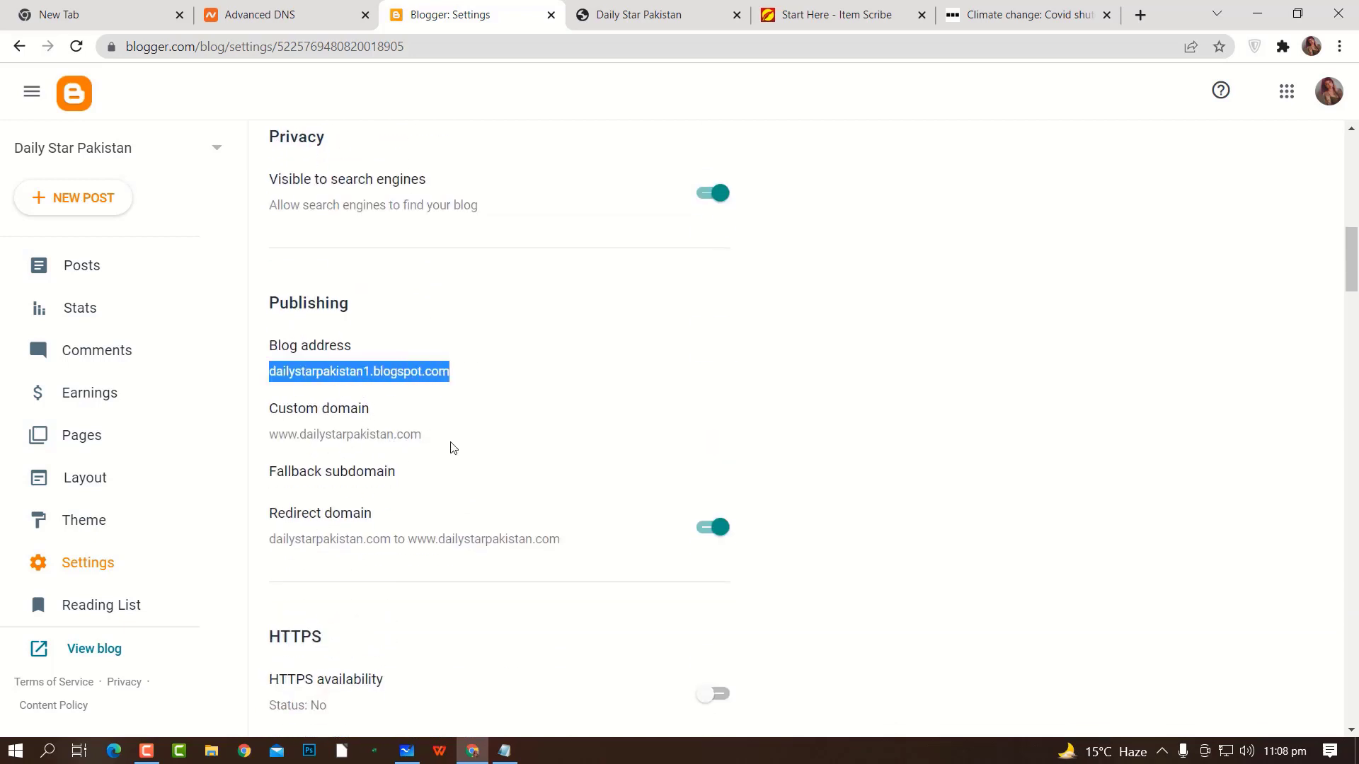
{"action": "left_click_drag", "start_coordinate": [425, 439], "coordinate": [244, 439]}
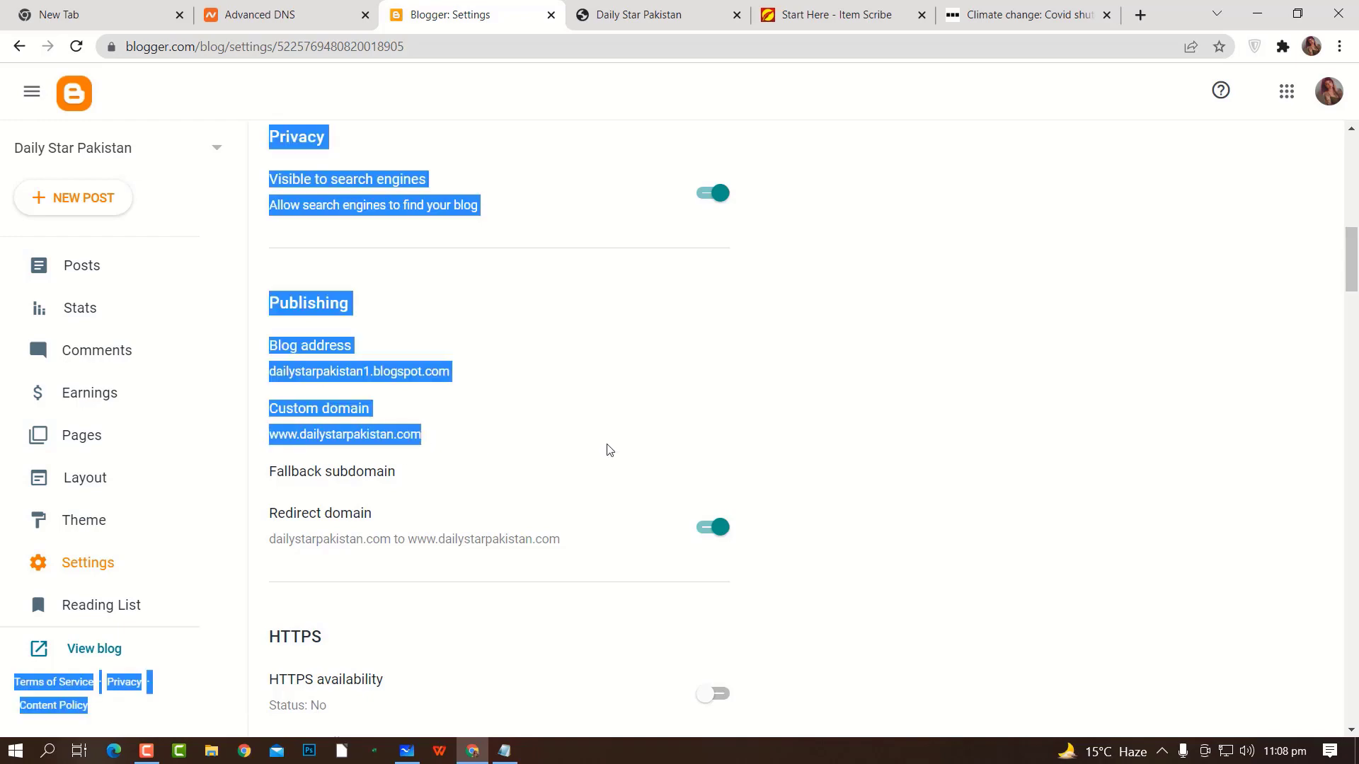
{"action": "left_click", "coordinate": [608, 447]}
{"action": "left_click", "coordinate": [741, 487]}
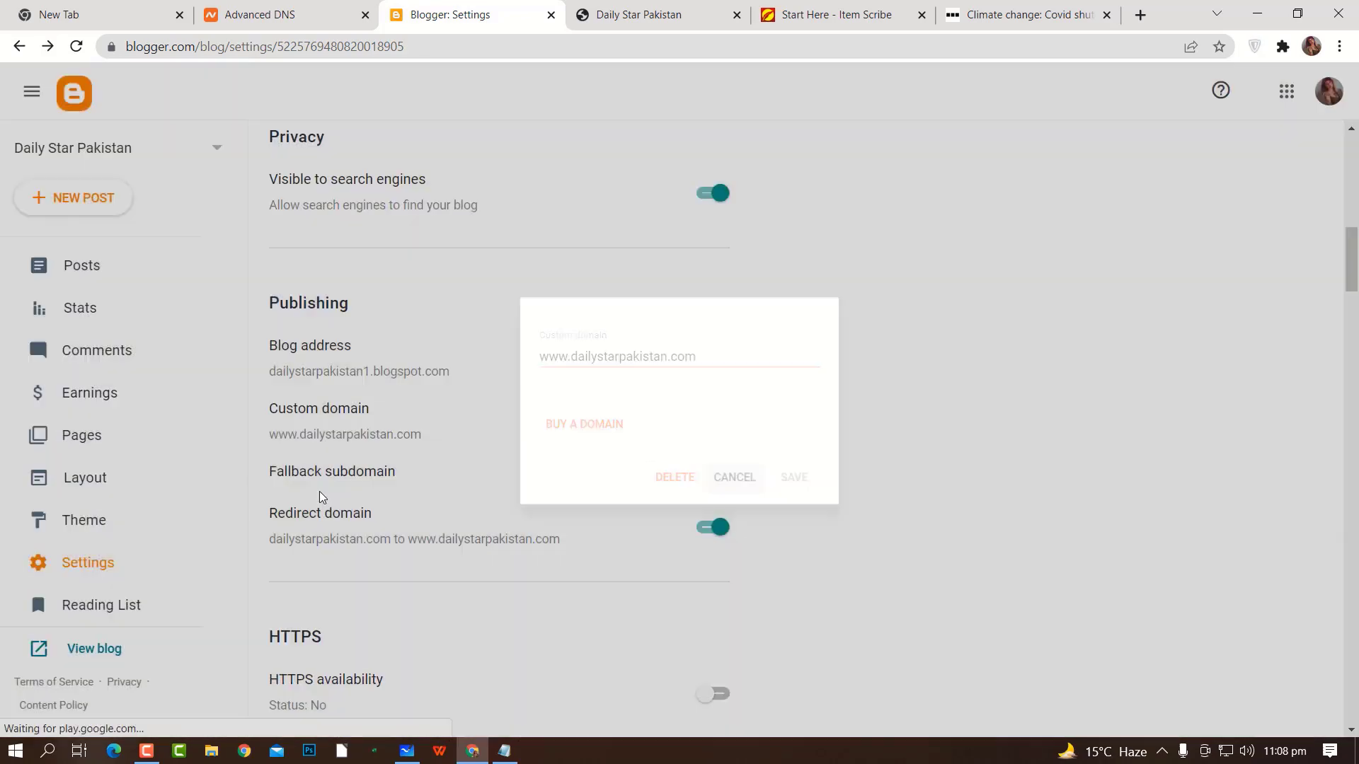
{"action": "scroll", "coordinate": [625, 512], "scroll_direction": "down", "scroll_amount": 5}
{"action": "scroll", "coordinate": [486, 610], "scroll_direction": "down", "scroll_amount": 20}
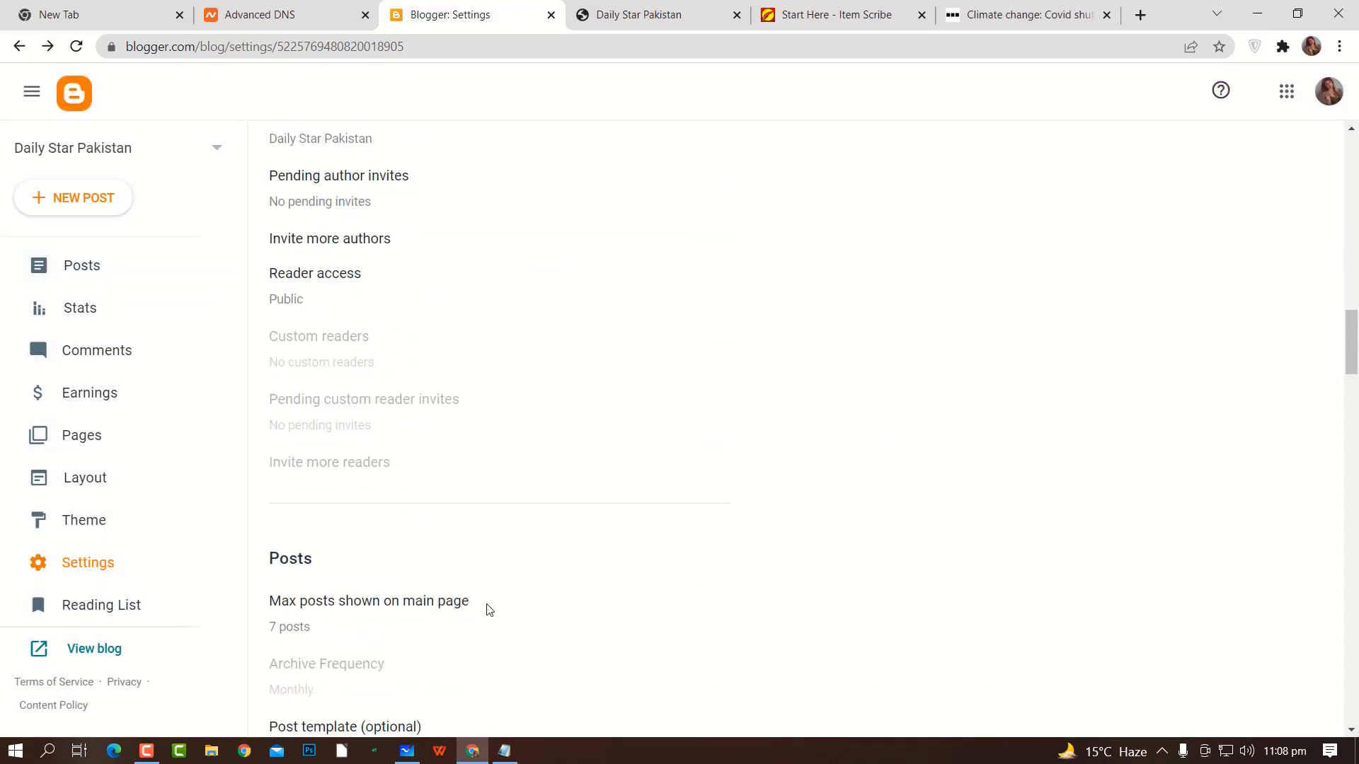
{"action": "scroll", "coordinate": [487, 610], "scroll_direction": "down", "scroll_amount": 12}
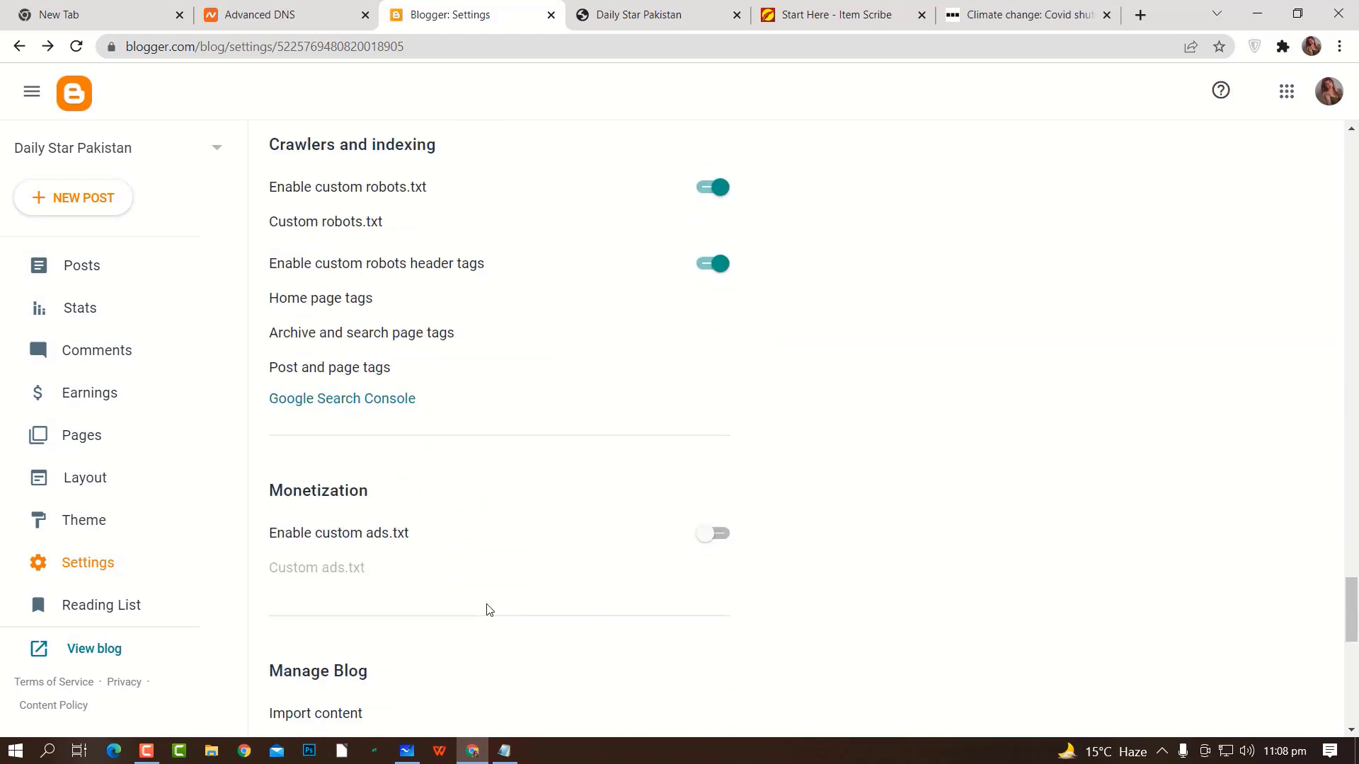
{"action": "scroll", "coordinate": [80, 308], "scroll_direction": "up", "scroll_amount": 20}
{"action": "scroll", "coordinate": [79, 308], "scroll_direction": "up", "scroll_amount": 10}
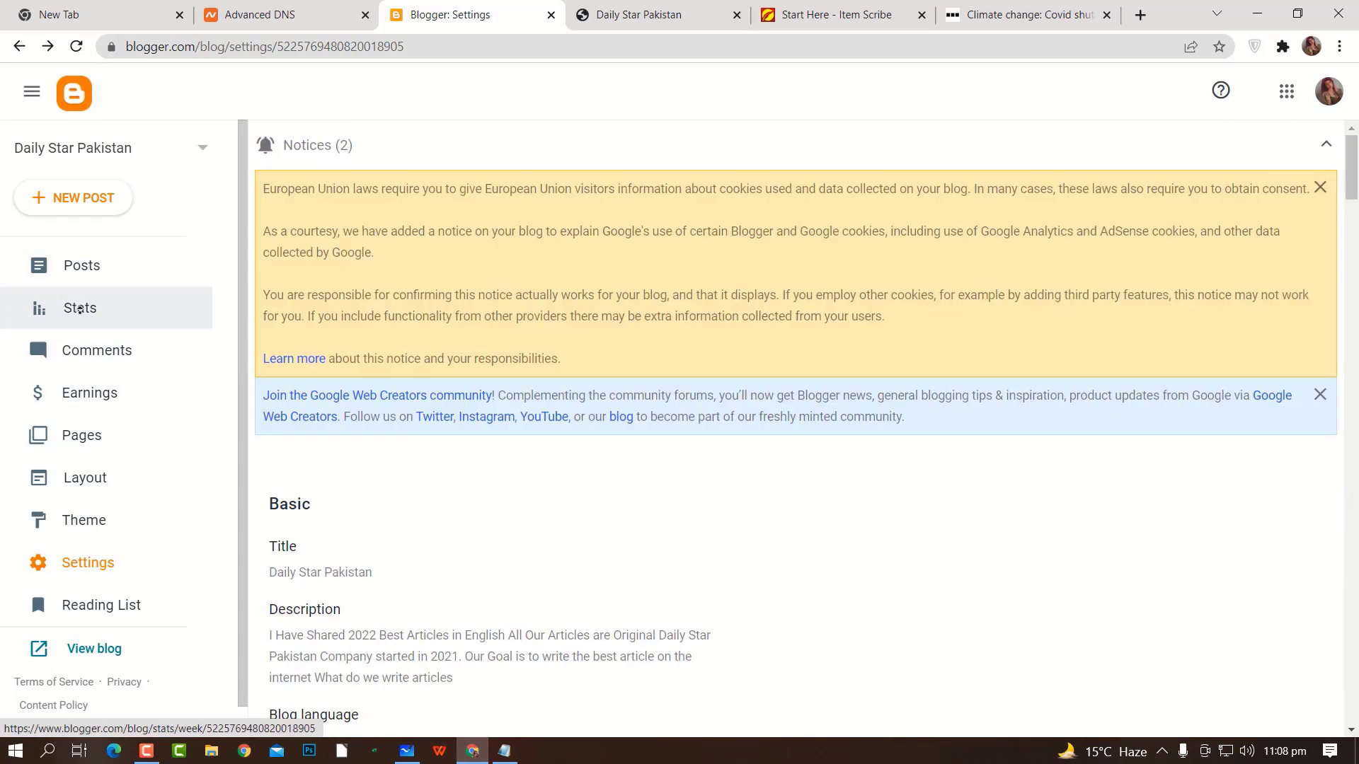
Return to the empty Posts list and start a Google search in a new tab
{"action": "left_click", "coordinate": [106, 271]}
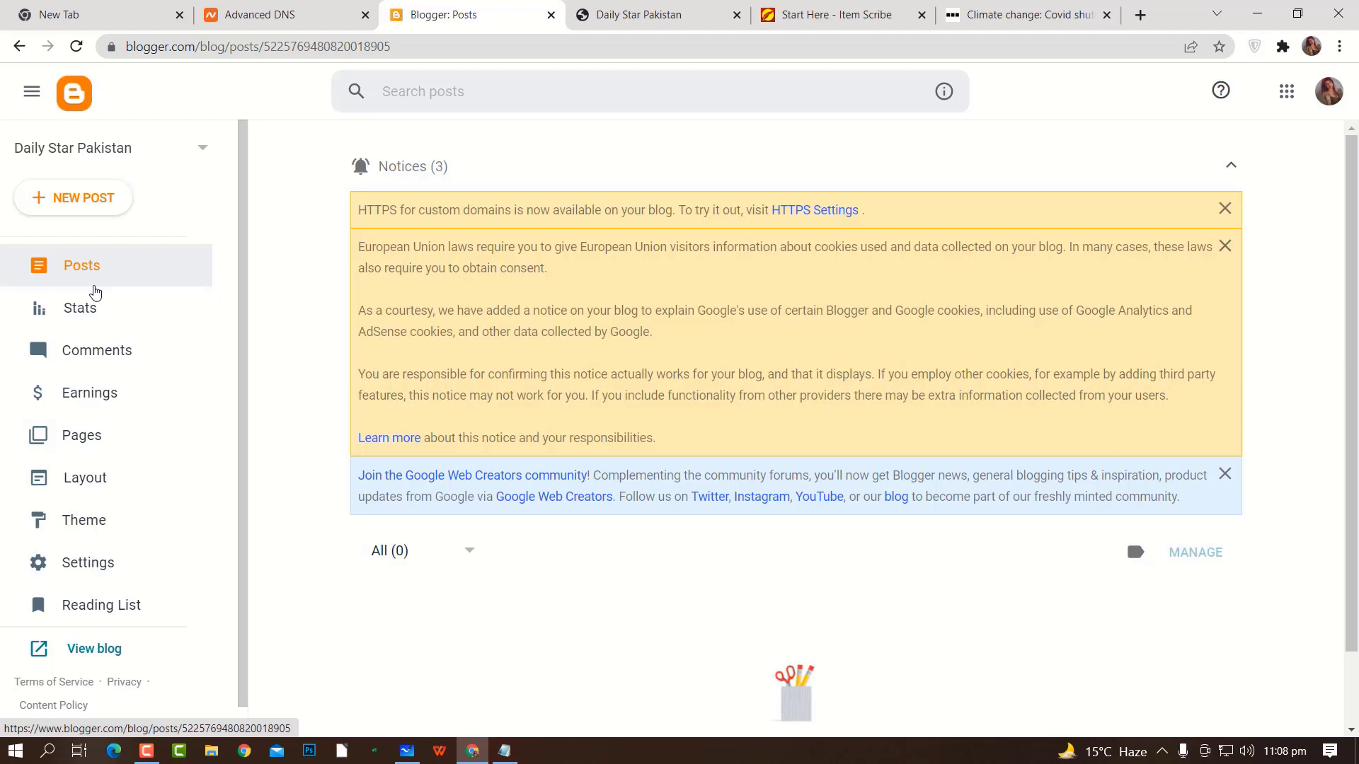
{"action": "left_click", "coordinate": [1133, 19]}
{"action": "left_click", "coordinate": [571, 365]}
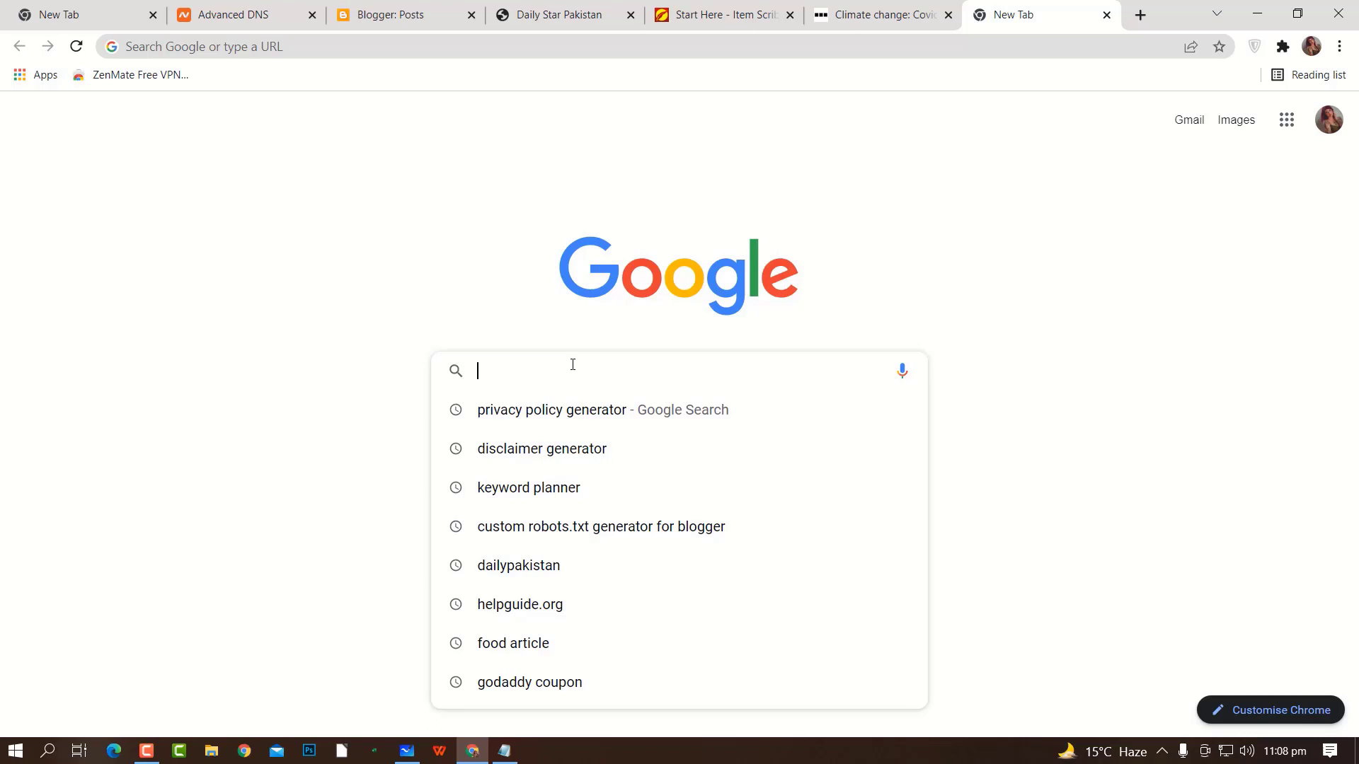
Search Google for "express" using the suggested query
{"action": "type", "text": "exp"}
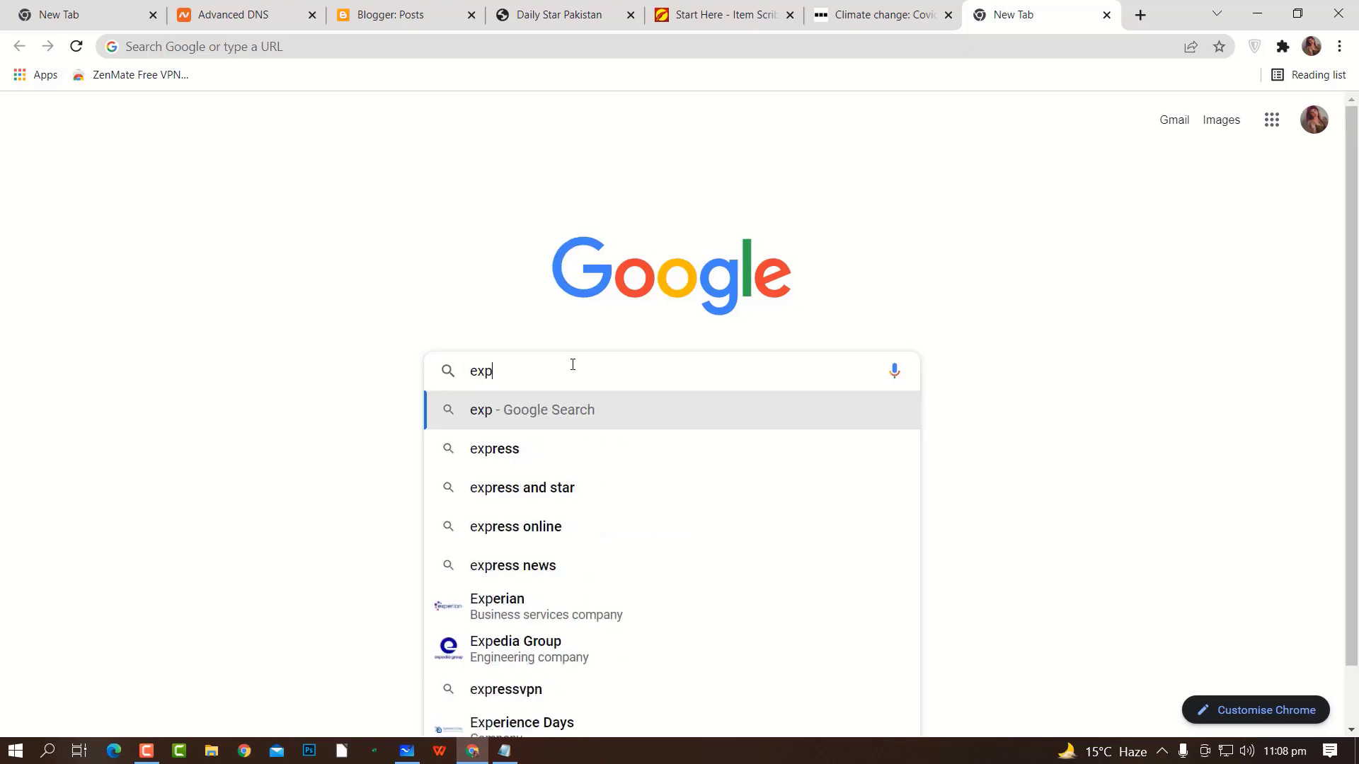
{"action": "key", "text": "Down"}
{"action": "key", "text": "shift+Return"}
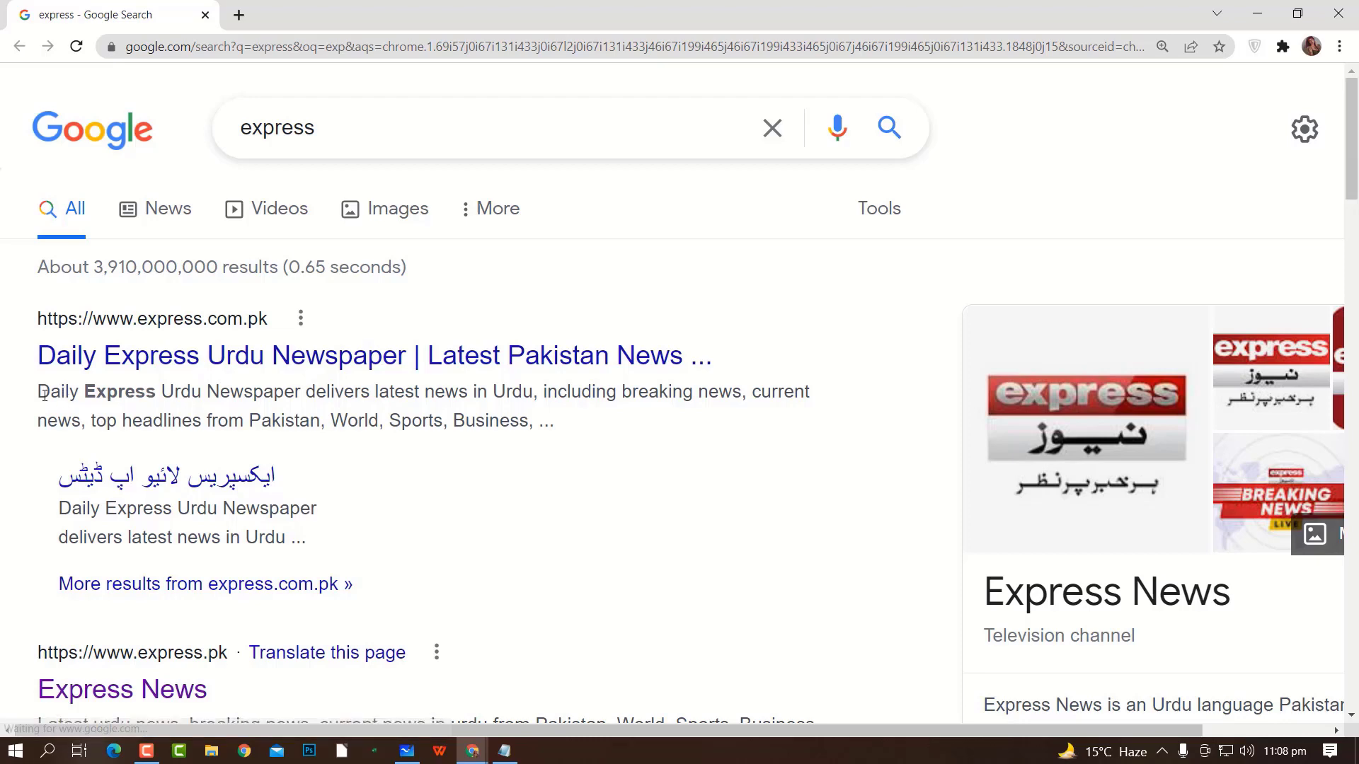
Enlarge the results page and highlight "Express" and "World" in the Daily Express description
{"action": "left_click_drag", "start_coordinate": [44, 394], "coordinate": [530, 427]}
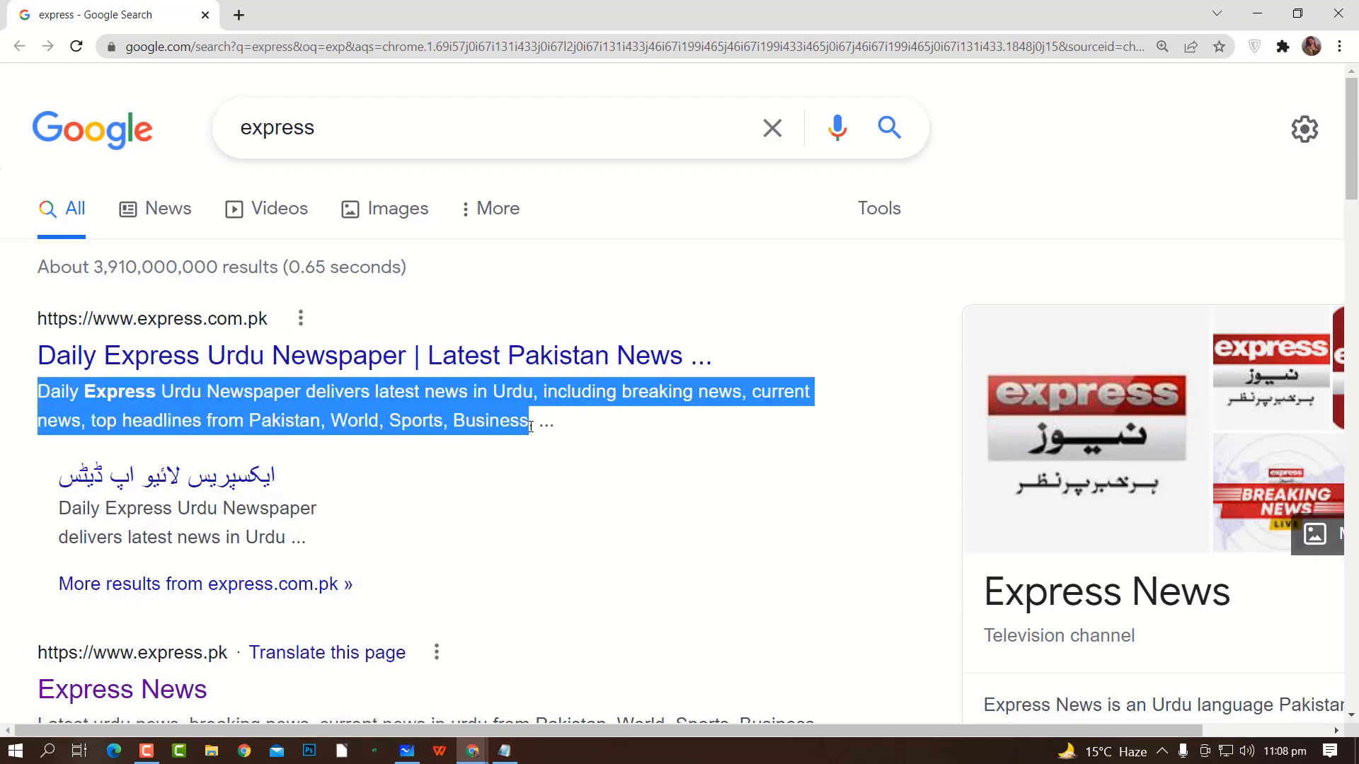
{"action": "left_click", "coordinate": [118, 444]}
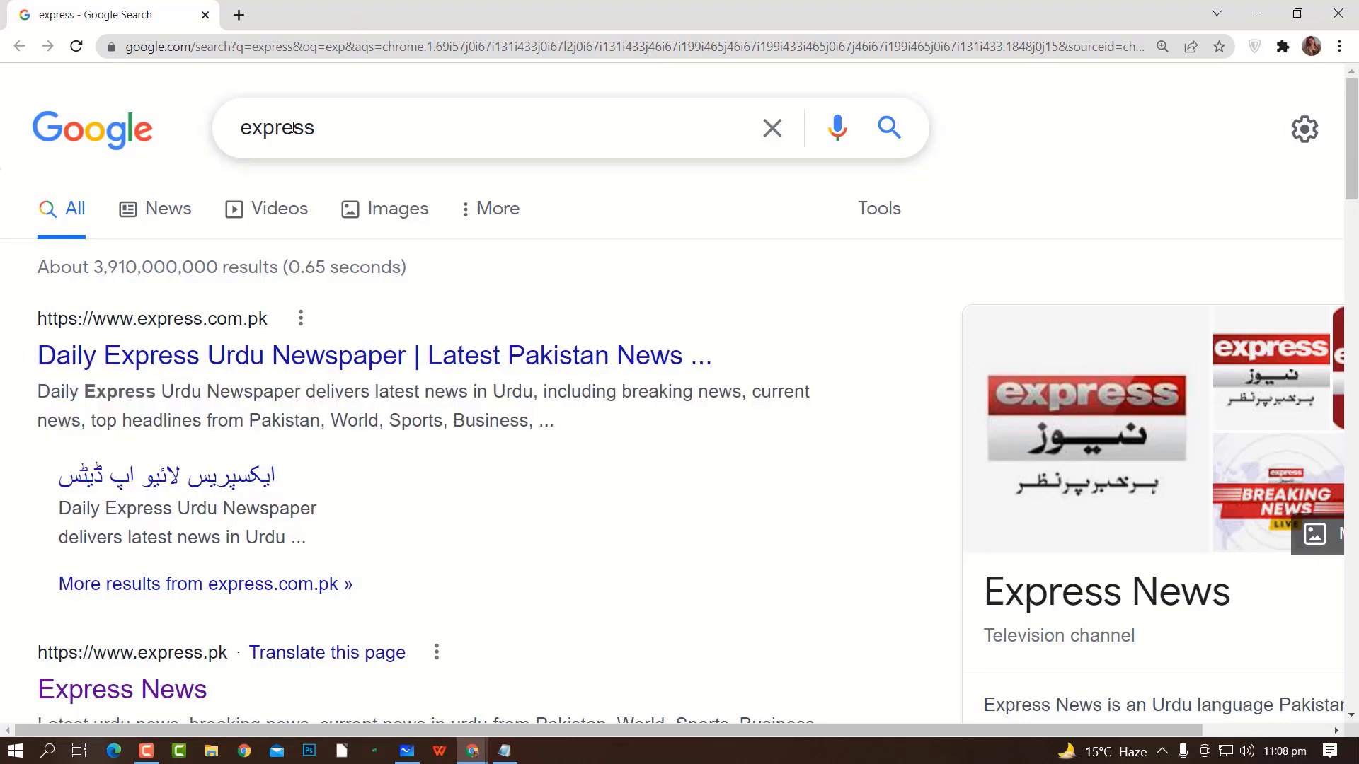
{"action": "left_click", "coordinate": [302, 128]}
{"action": "left_click", "coordinate": [4, 426]}
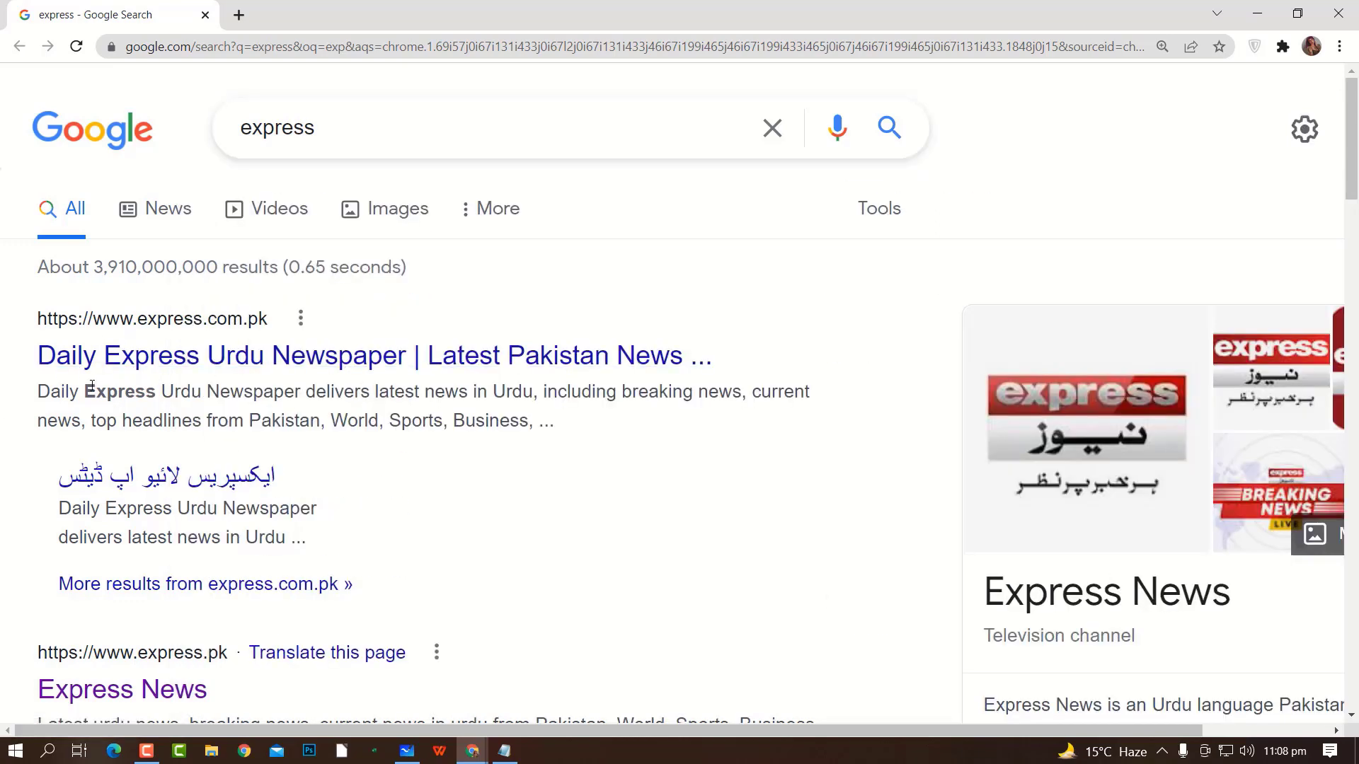
{"action": "left_click_drag", "start_coordinate": [84, 390], "coordinate": [151, 390]}
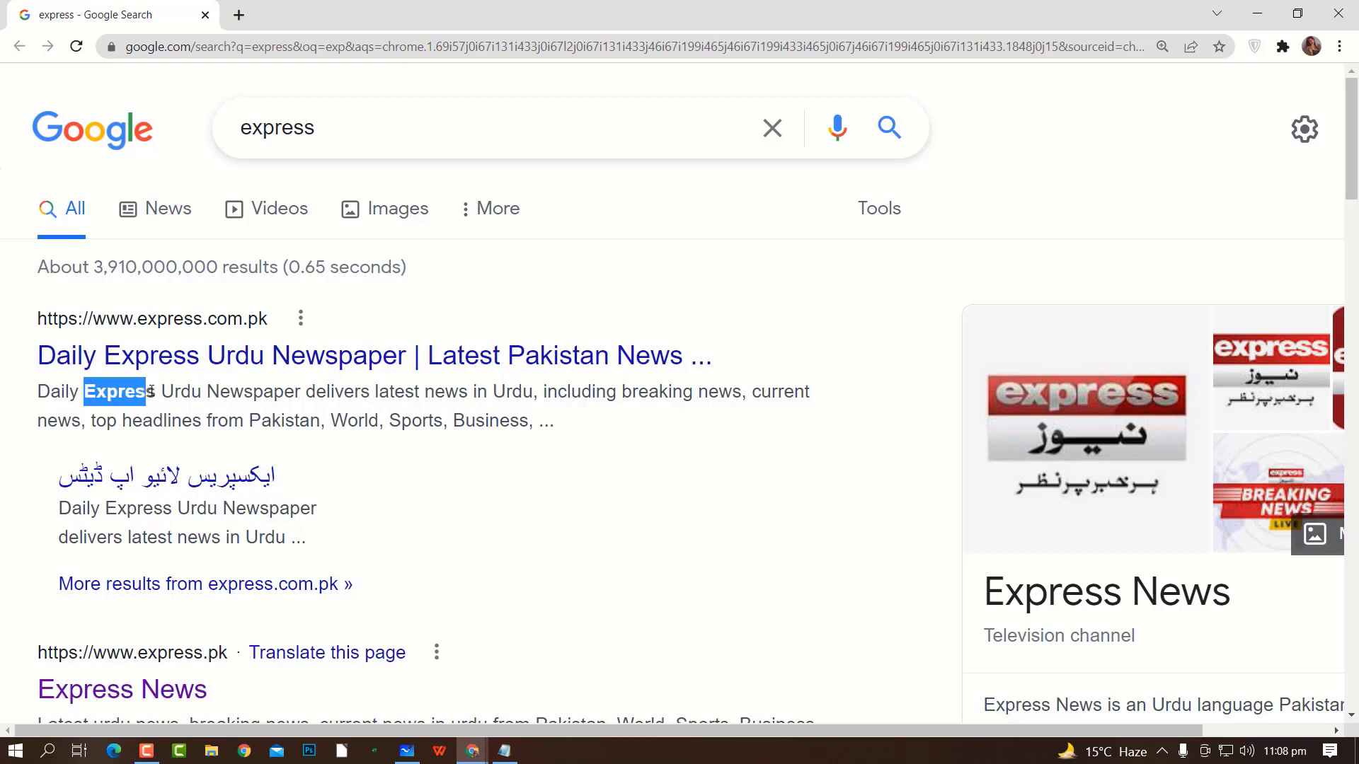
{"action": "key", "text": "ctrl+plus"}
{"action": "key", "text": "ctrl+plus"}
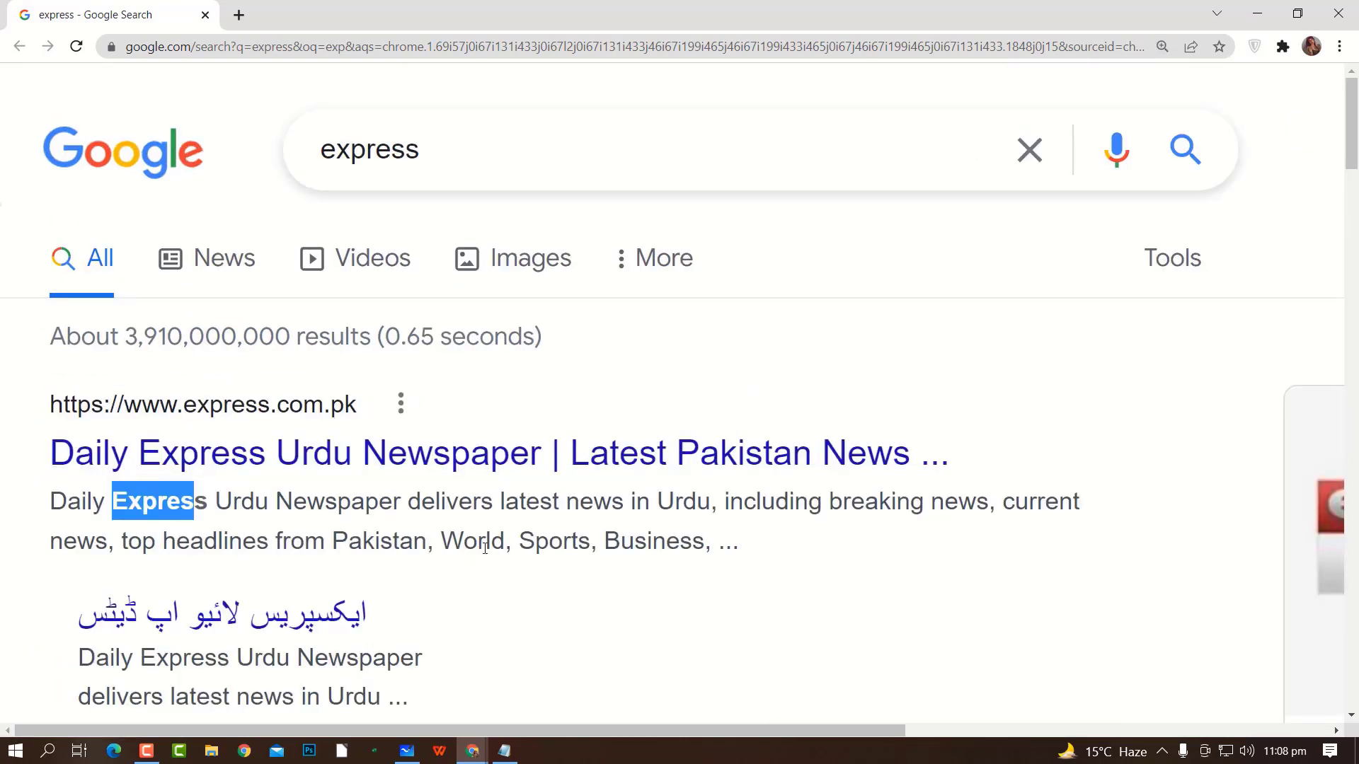
{"action": "left_click_drag", "start_coordinate": [442, 541], "coordinate": [685, 551]}
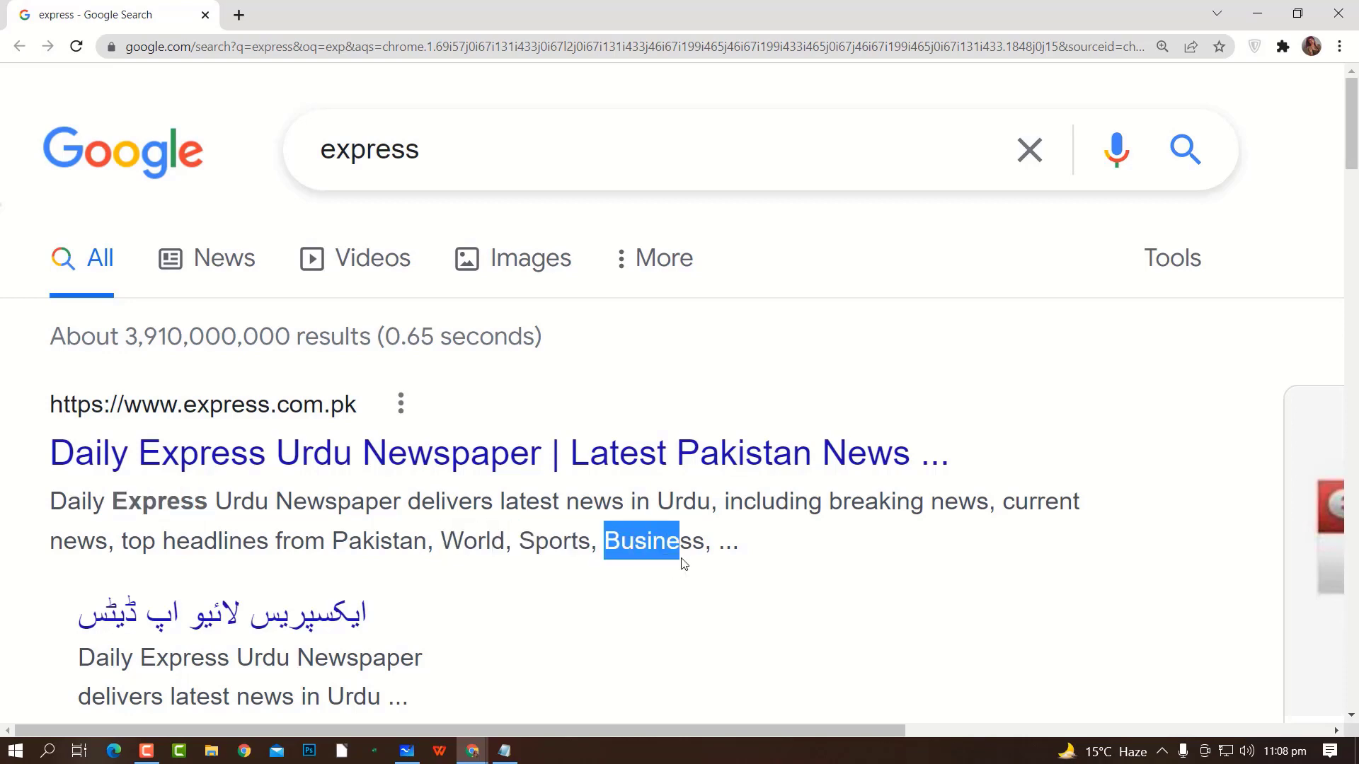
{"action": "left_click", "coordinate": [60, 498]}
Copy the full Daily Express result description
{"action": "left_click_drag", "start_coordinate": [60, 497], "coordinate": [704, 542]}
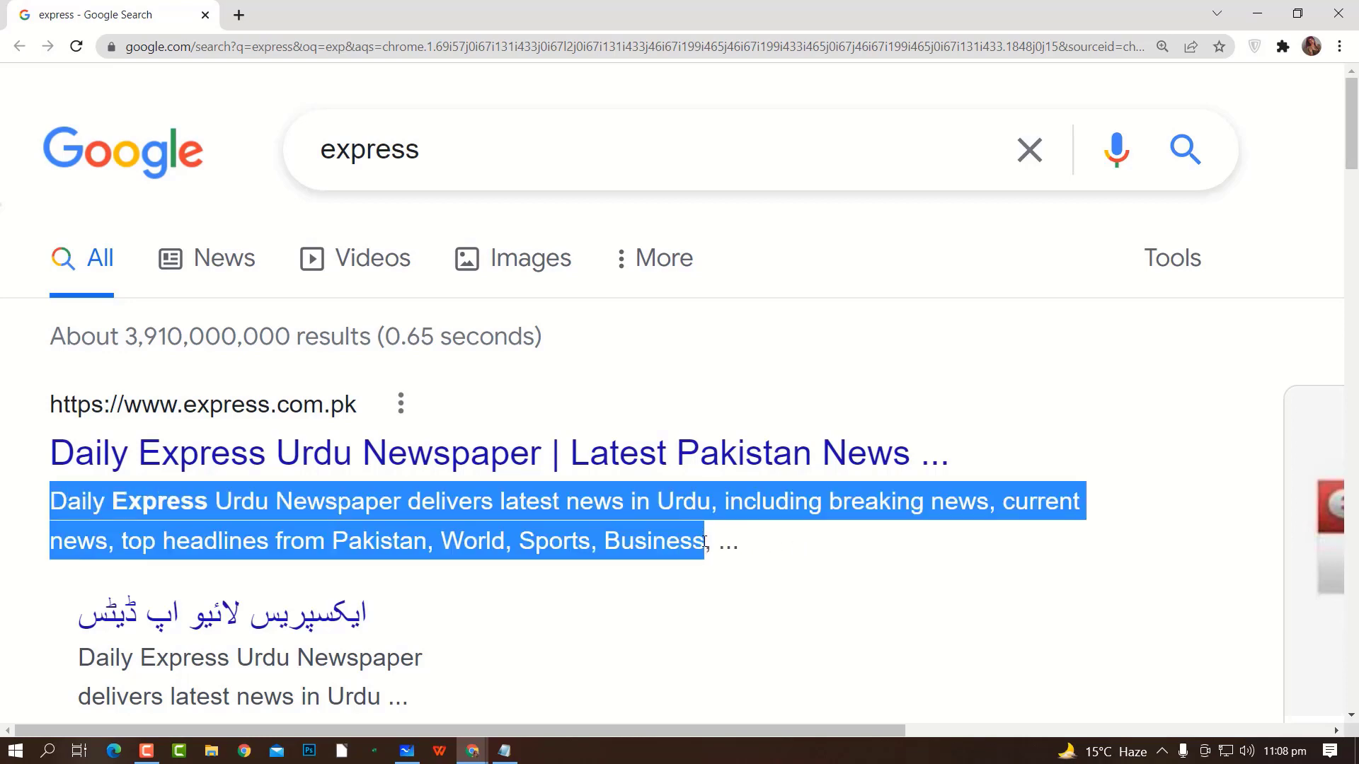
{"action": "right_click", "coordinate": [704, 542]}
{"action": "key", "text": "Escape"}
{"action": "right_click", "coordinate": [533, 545]}
{"action": "left_click", "coordinate": [564, 559]}
Highlight "Daily Express" and "Urdu Newspaper", reduce zoom to 150%, and select the "express" query
{"action": "left_click", "coordinate": [142, 508]}
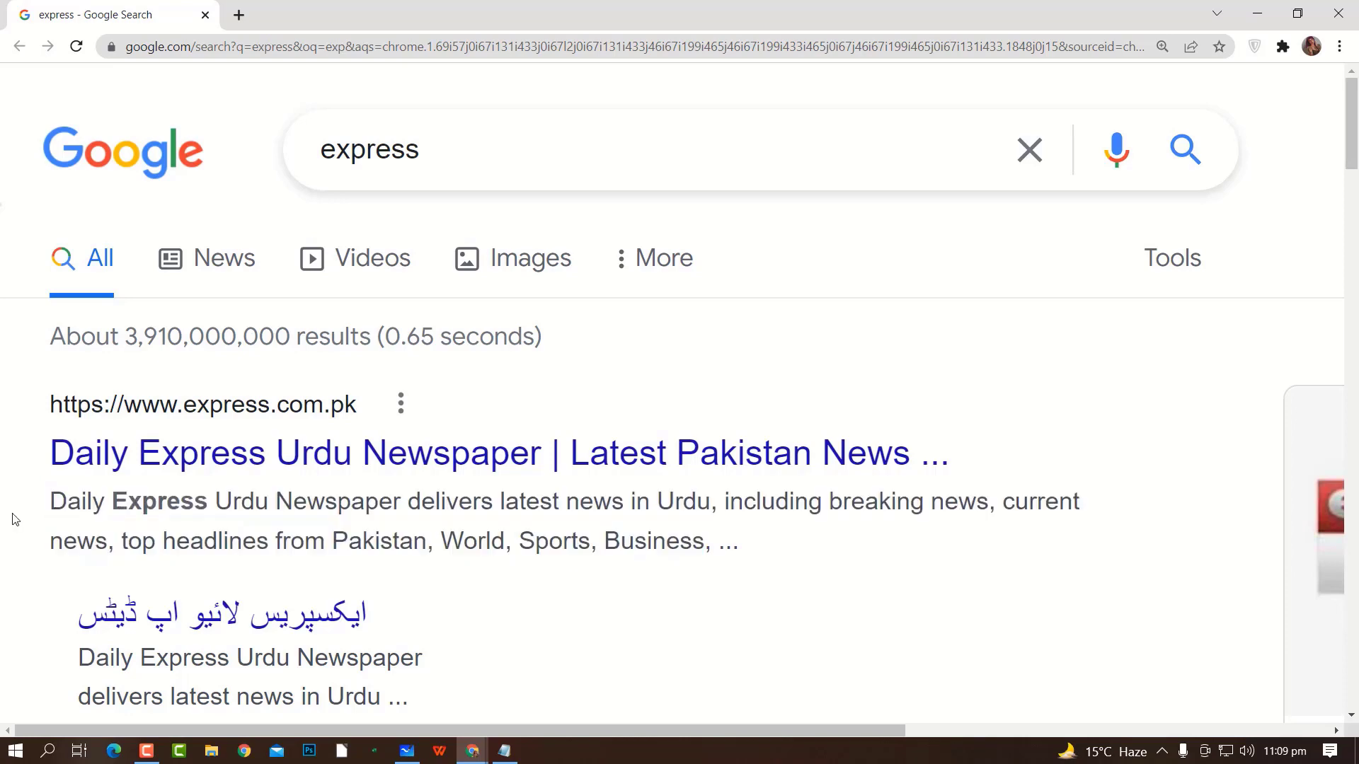
{"action": "left_click_drag", "start_coordinate": [205, 505], "coordinate": [2, 508]}
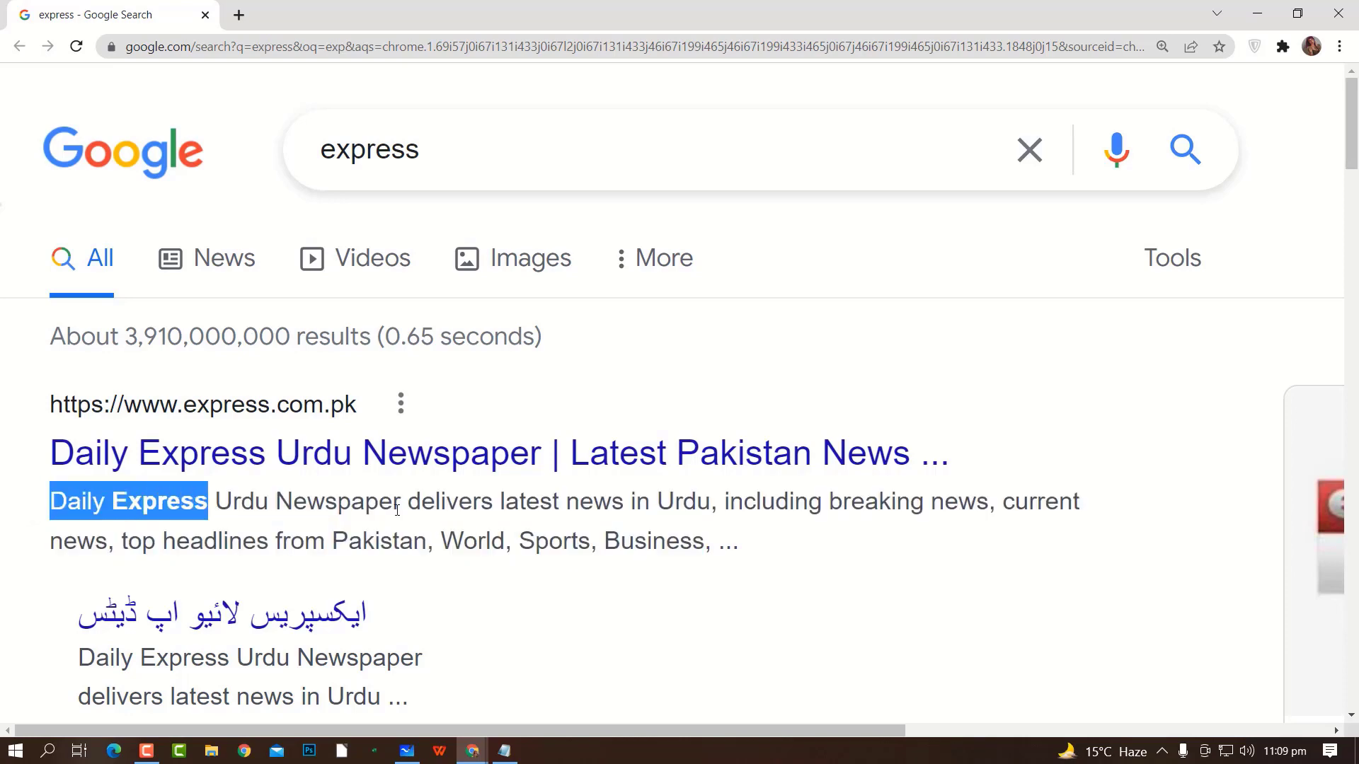
{"action": "left_click_drag", "start_coordinate": [400, 503], "coordinate": [217, 502]}
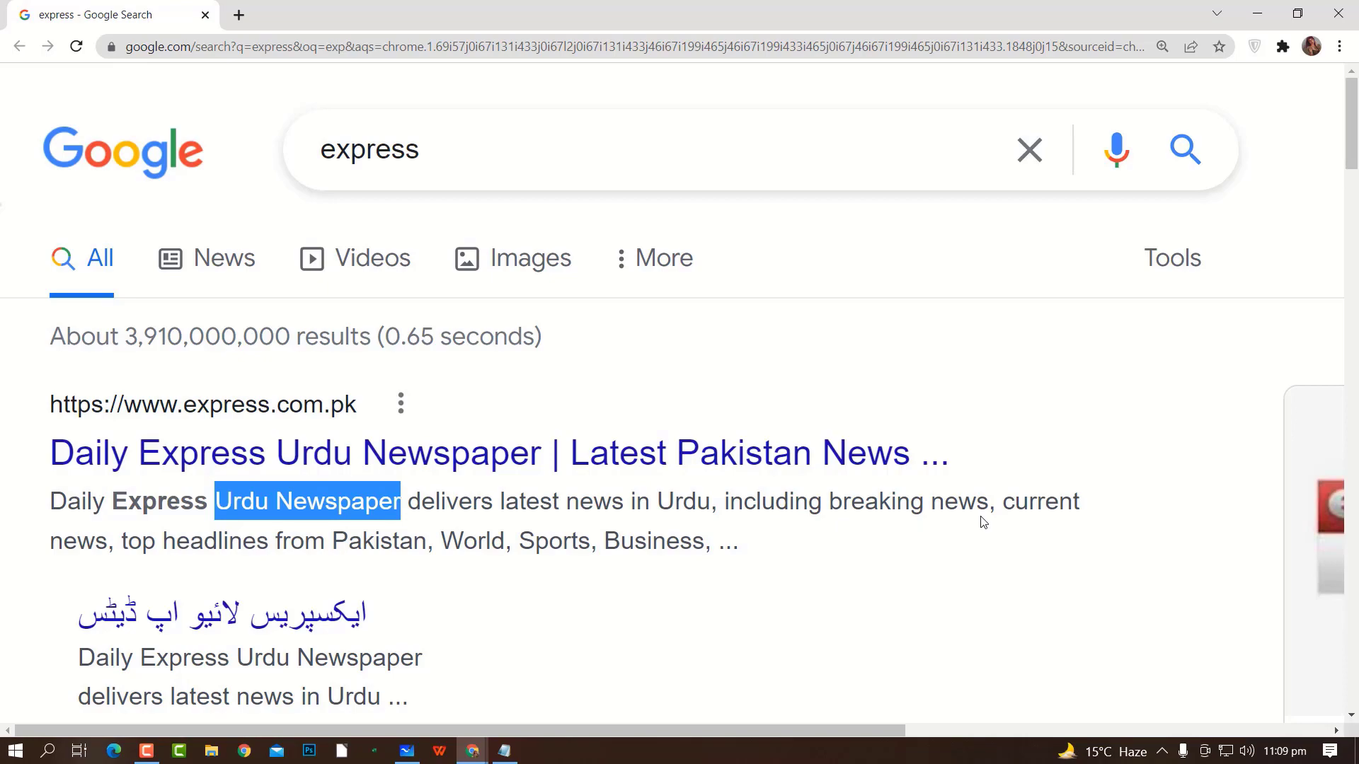
{"action": "scroll", "coordinate": [385, 524], "scroll_direction": "down", "scroll_amount": 5}
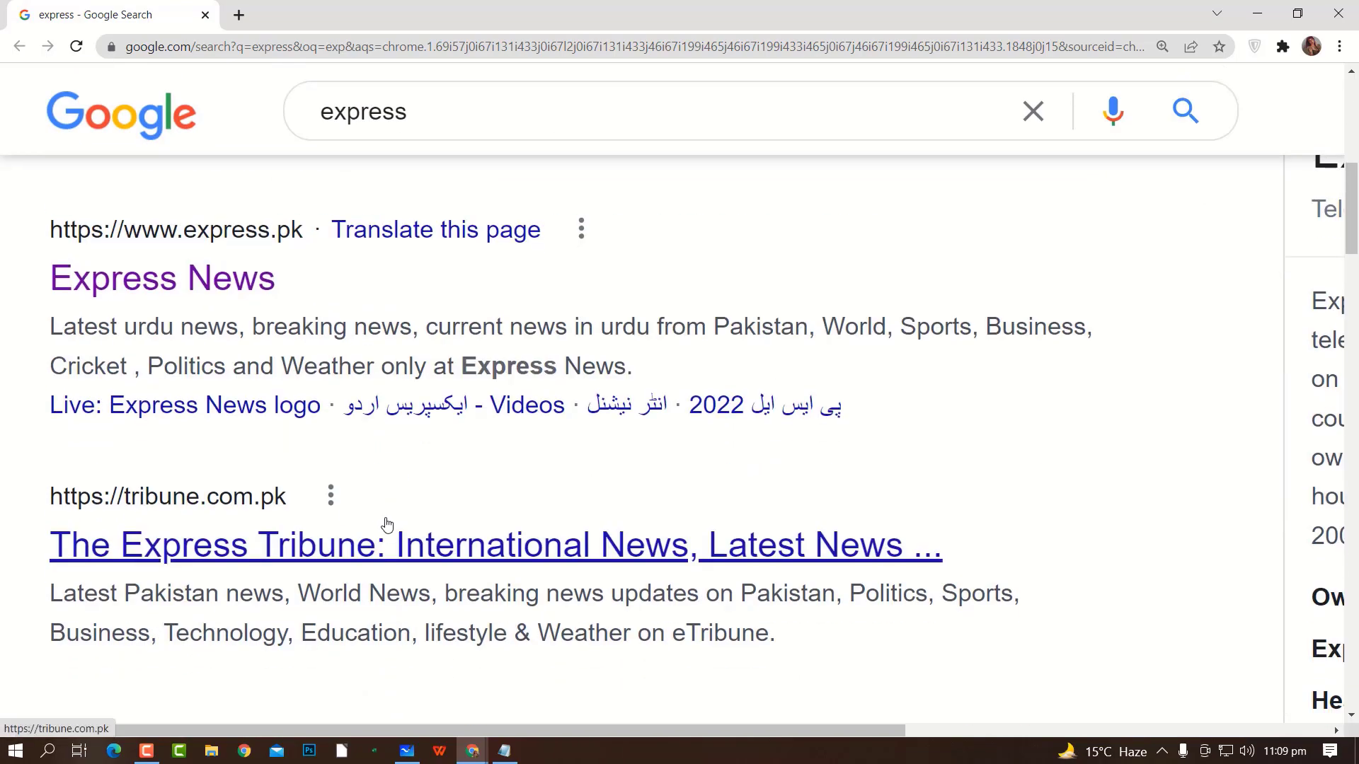
{"action": "key", "text": "ctrl+minus"}
{"action": "key", "text": "ctrl+minus"}
{"action": "scroll", "coordinate": [258, 521], "scroll_direction": "down", "scroll_amount": 4}
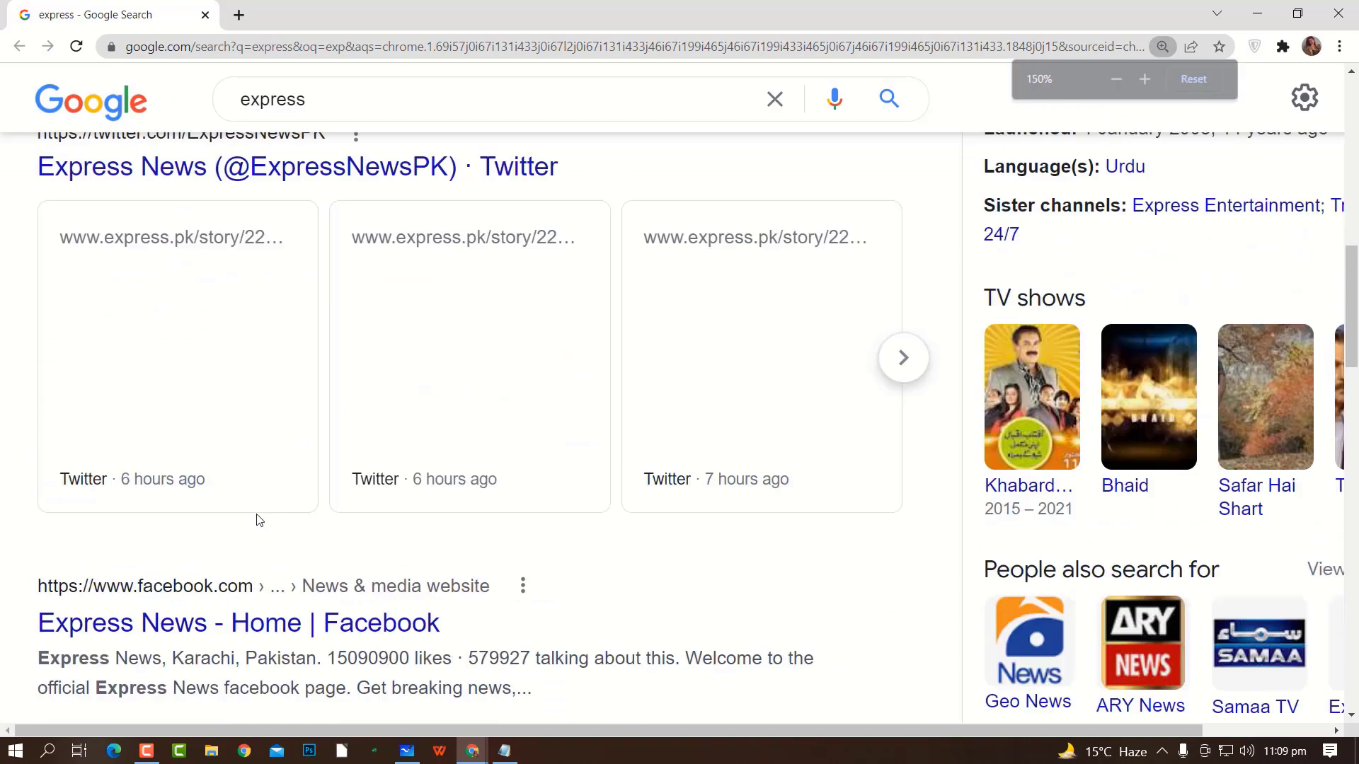
{"action": "scroll", "coordinate": [258, 520], "scroll_direction": "down", "scroll_amount": 2}
{"action": "scroll", "coordinate": [61, 496], "scroll_direction": "down", "scroll_amount": 4}
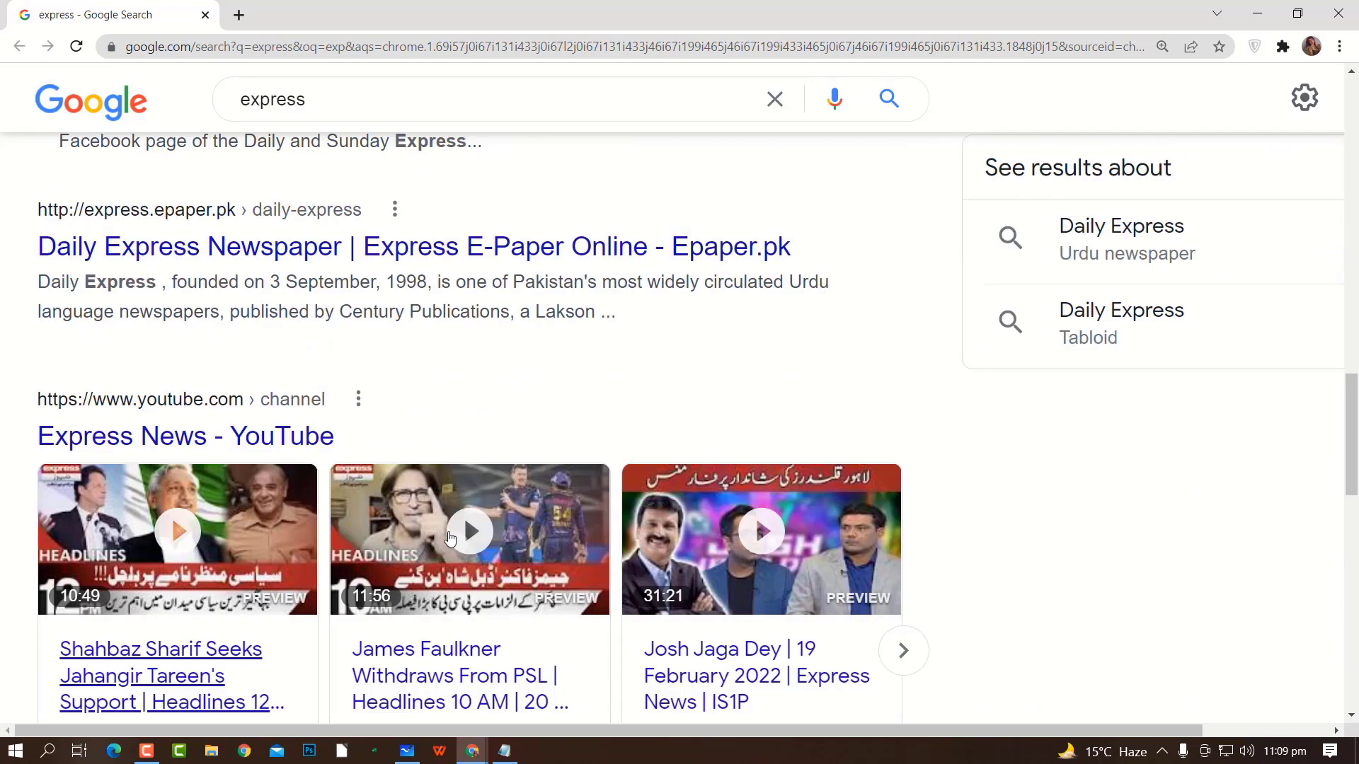
{"action": "double_click", "coordinate": [343, 103]}
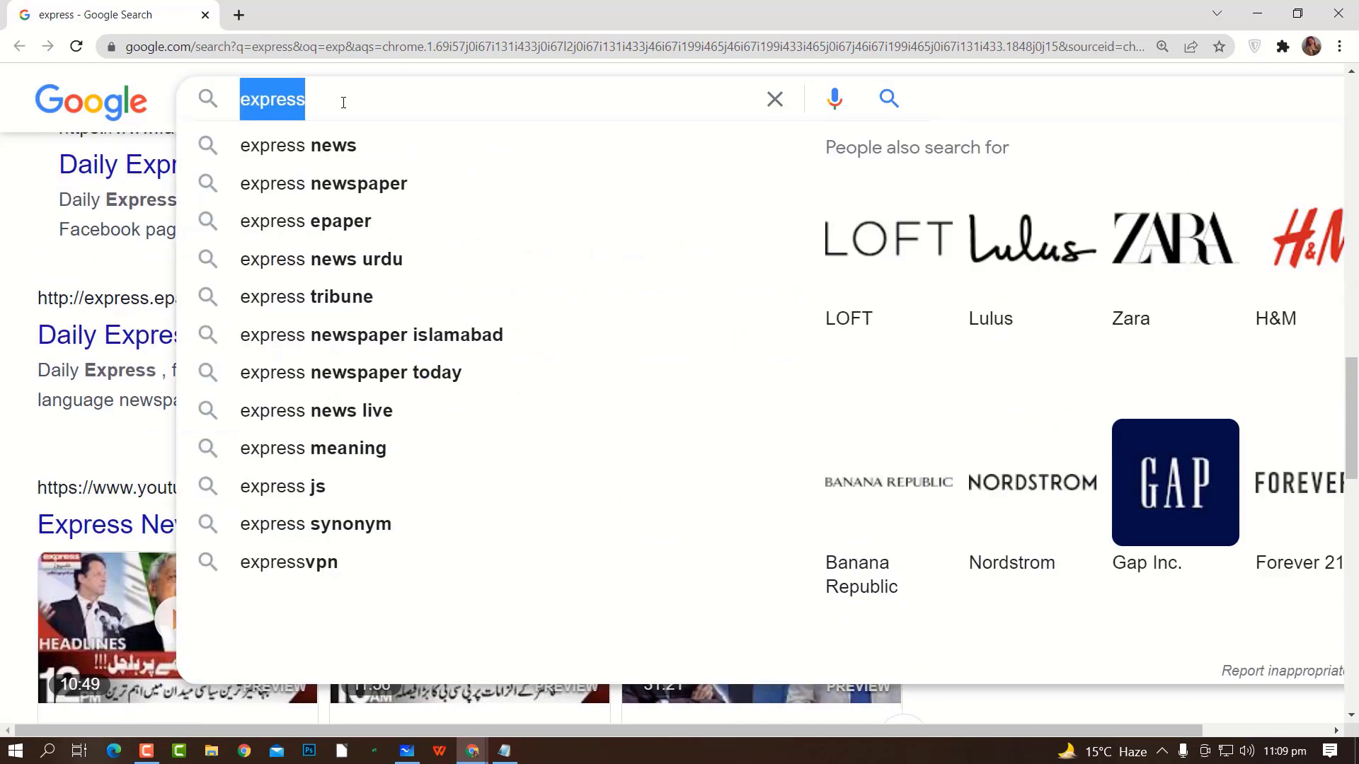
Replace the query and search Google for "cricket website"
{"action": "key", "text": "BackSpace"}
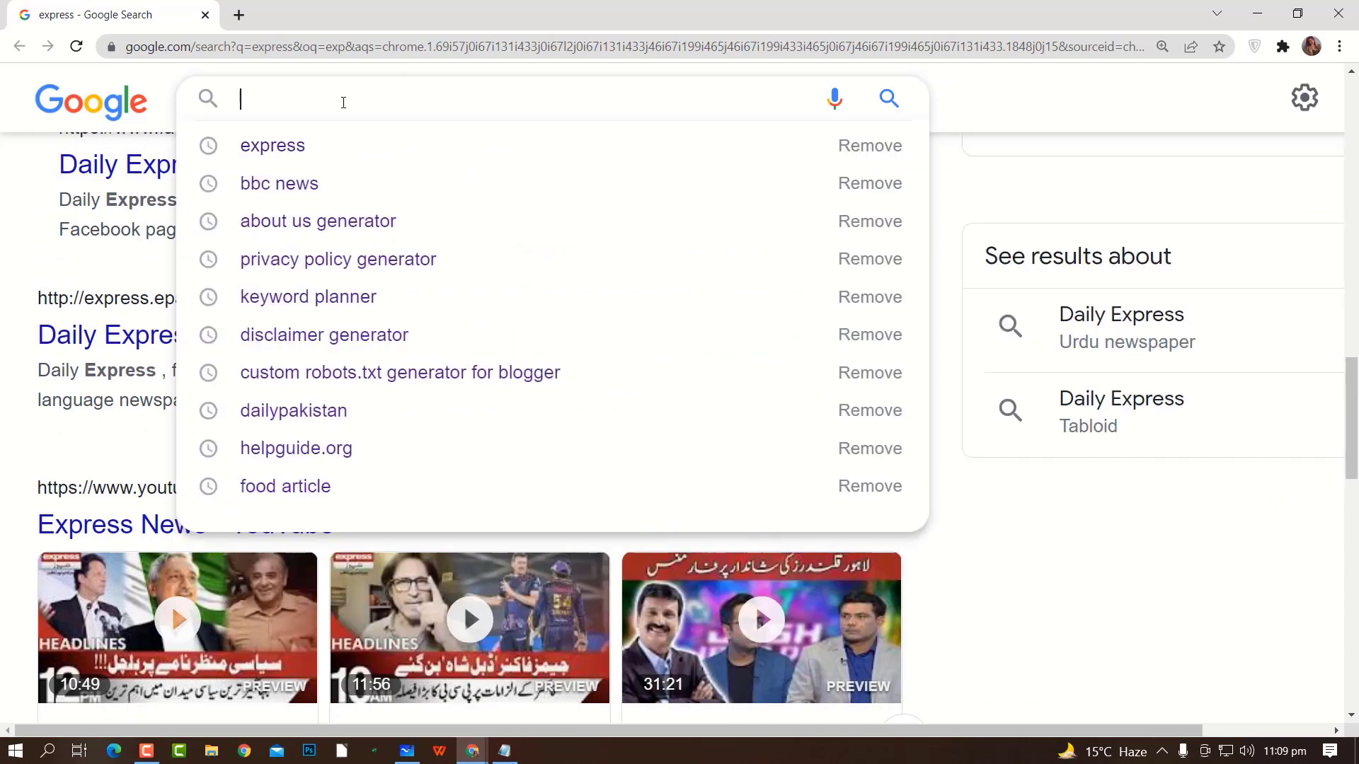
{"action": "type", "text": "crik"}
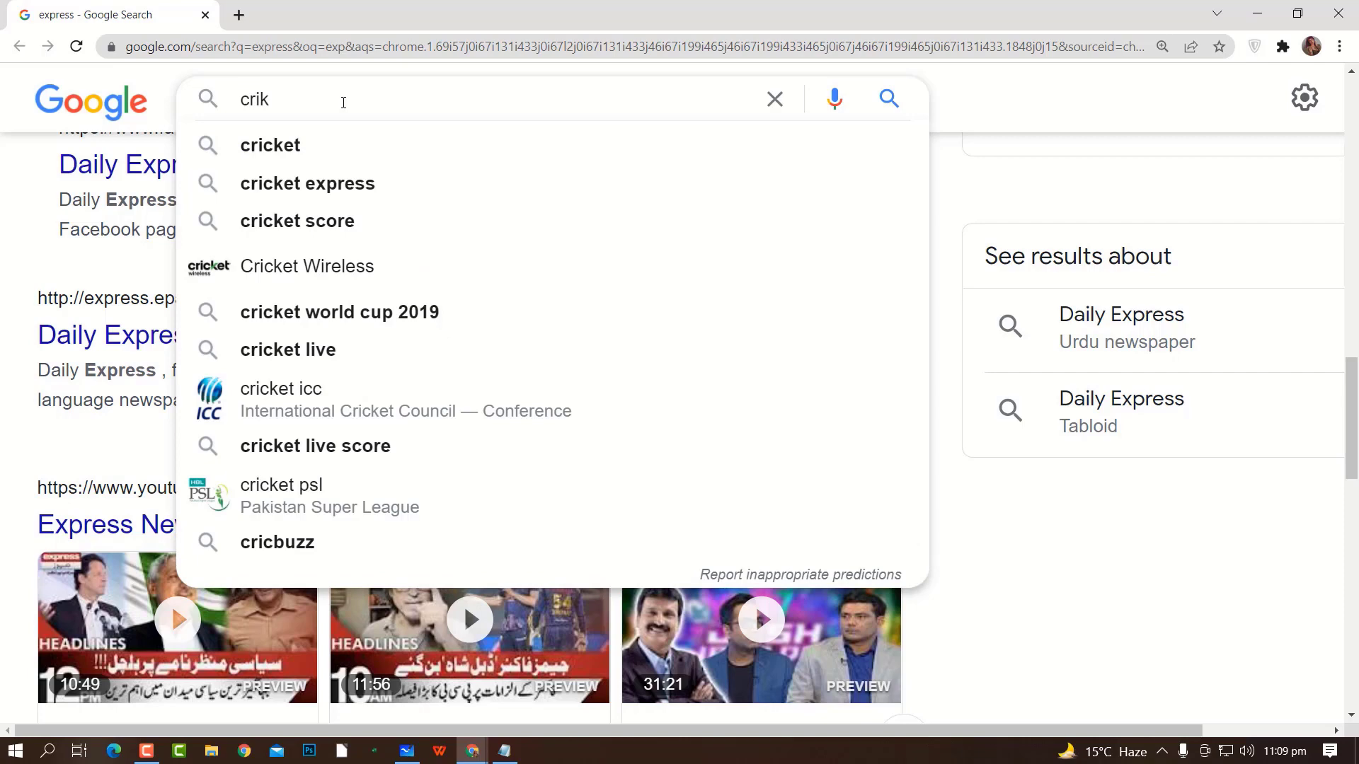
{"action": "key", "text": "Down"}
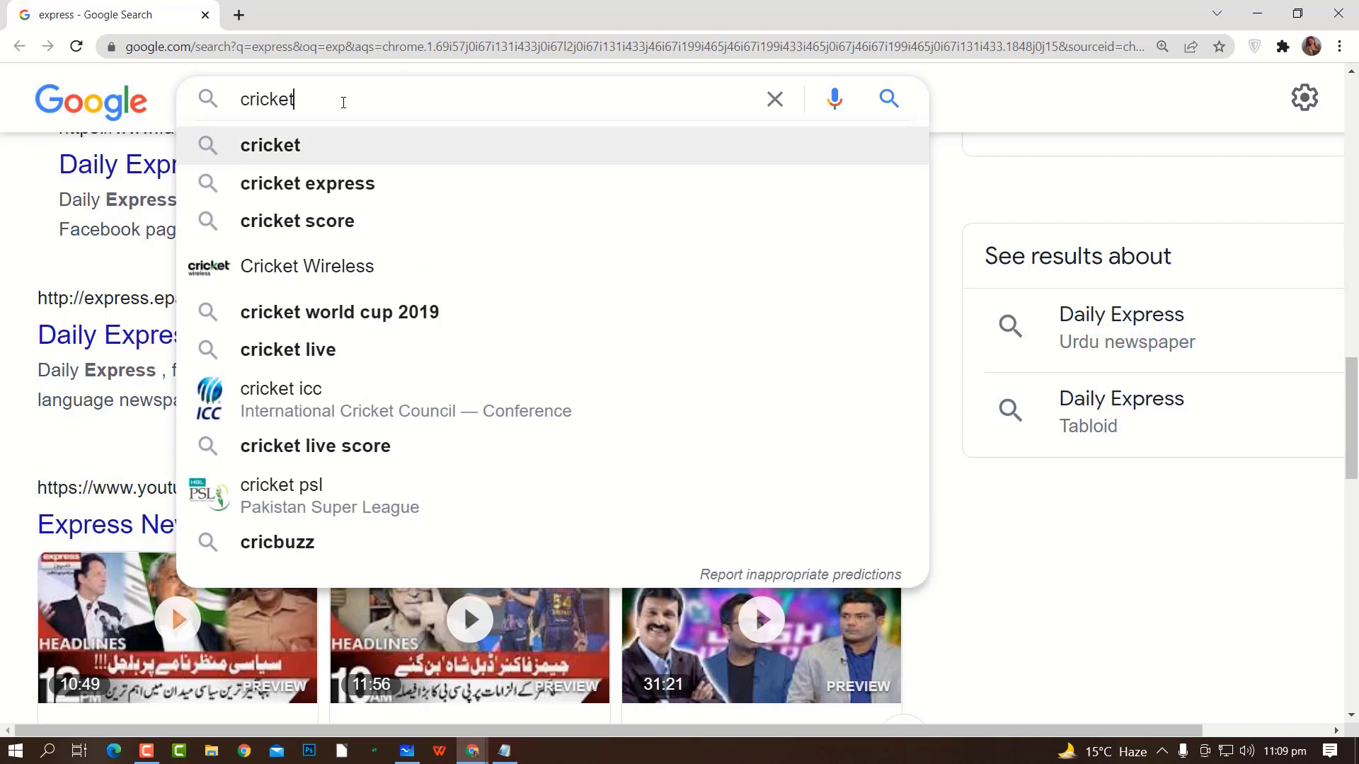
{"action": "type", "text": "wweb"}
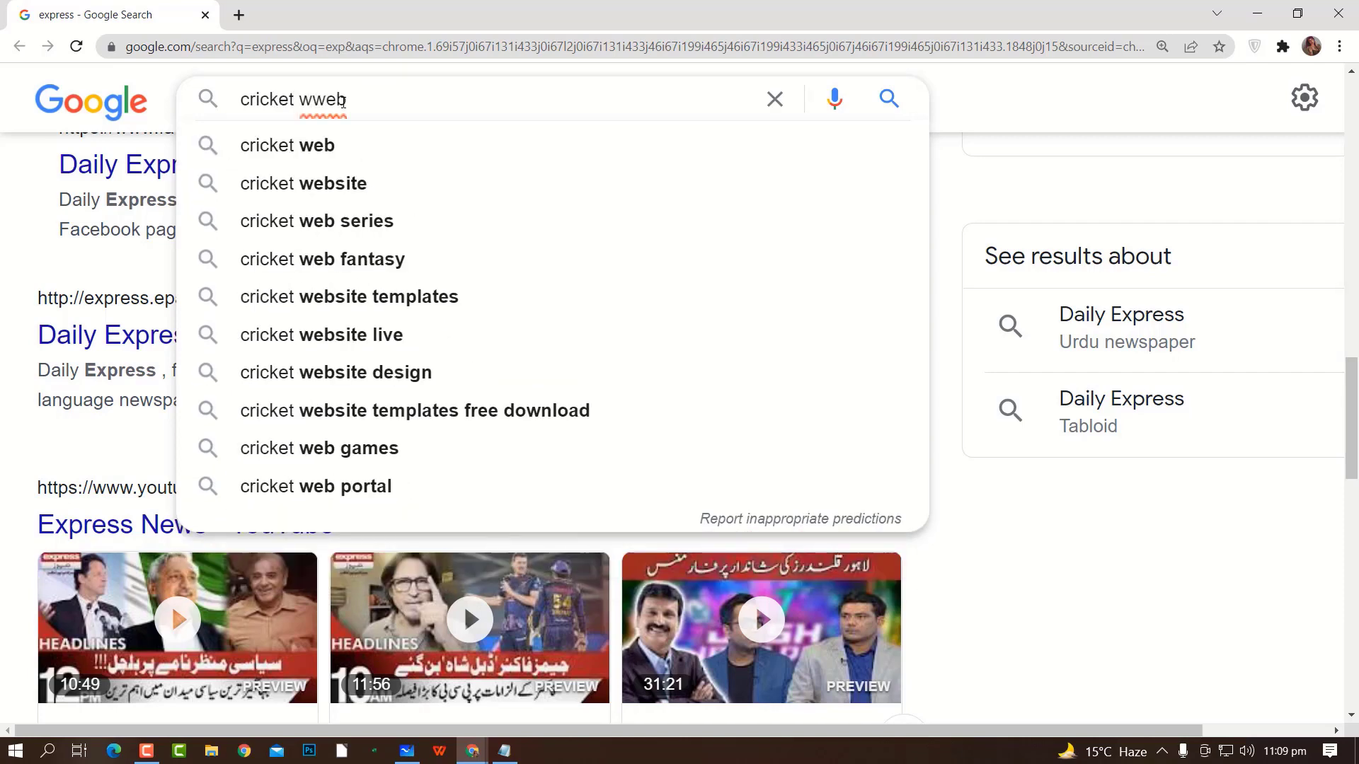
{"action": "key", "text": "Down"}
{"action": "key", "text": "Down"}
{"action": "key", "text": "Return"}
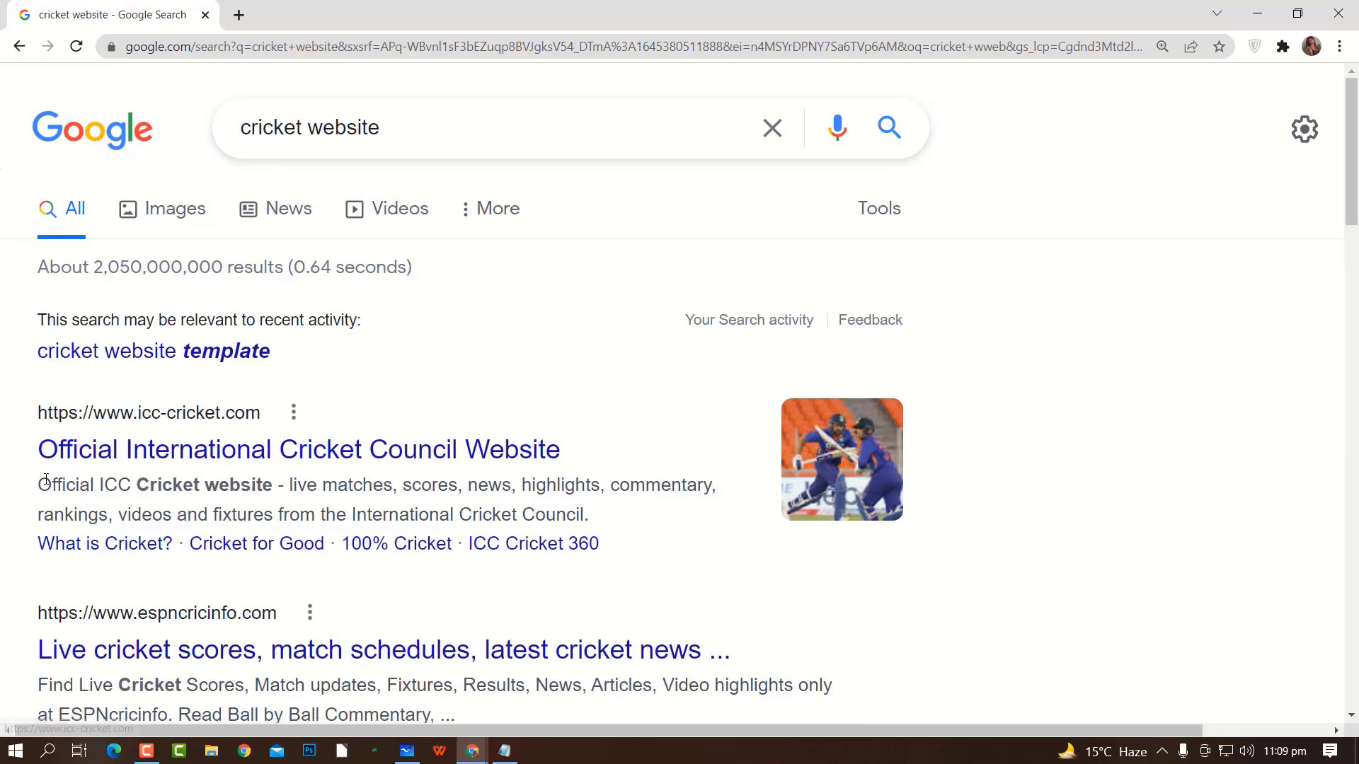
Copy the ICC result's description text
{"action": "left_click_drag", "start_coordinate": [39, 484], "coordinate": [595, 511]}
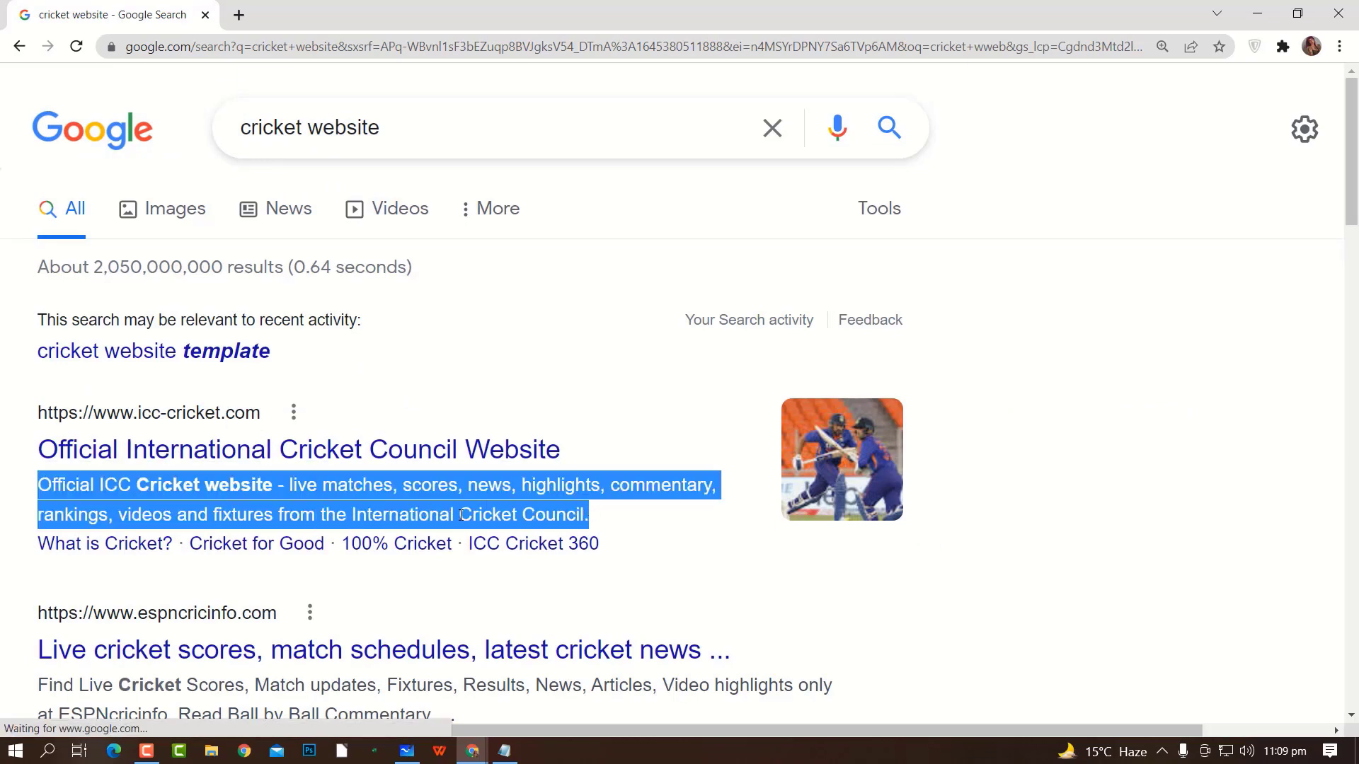
{"action": "right_click", "coordinate": [461, 516]}
{"action": "left_click", "coordinate": [500, 528]}
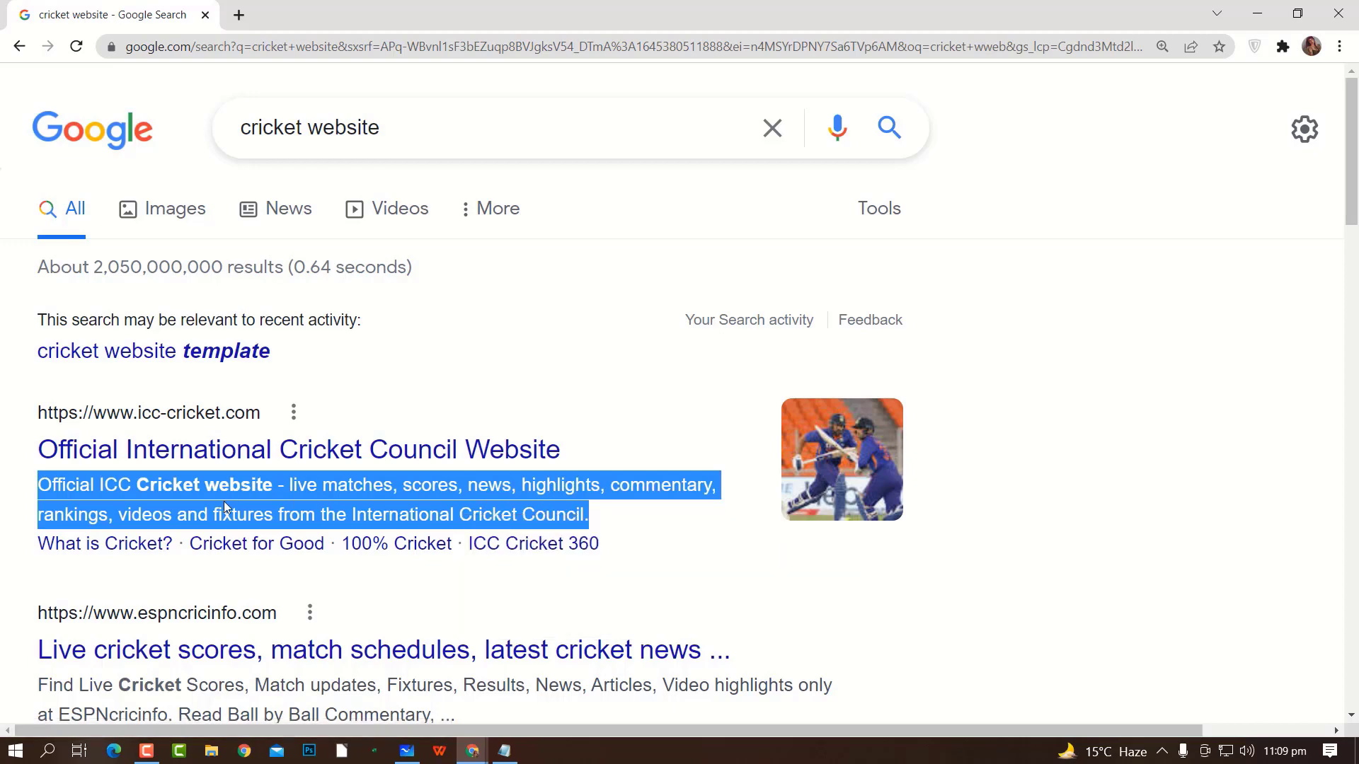
{"action": "scroll", "coordinate": [403, 493], "scroll_direction": "down", "scroll_amount": 5}
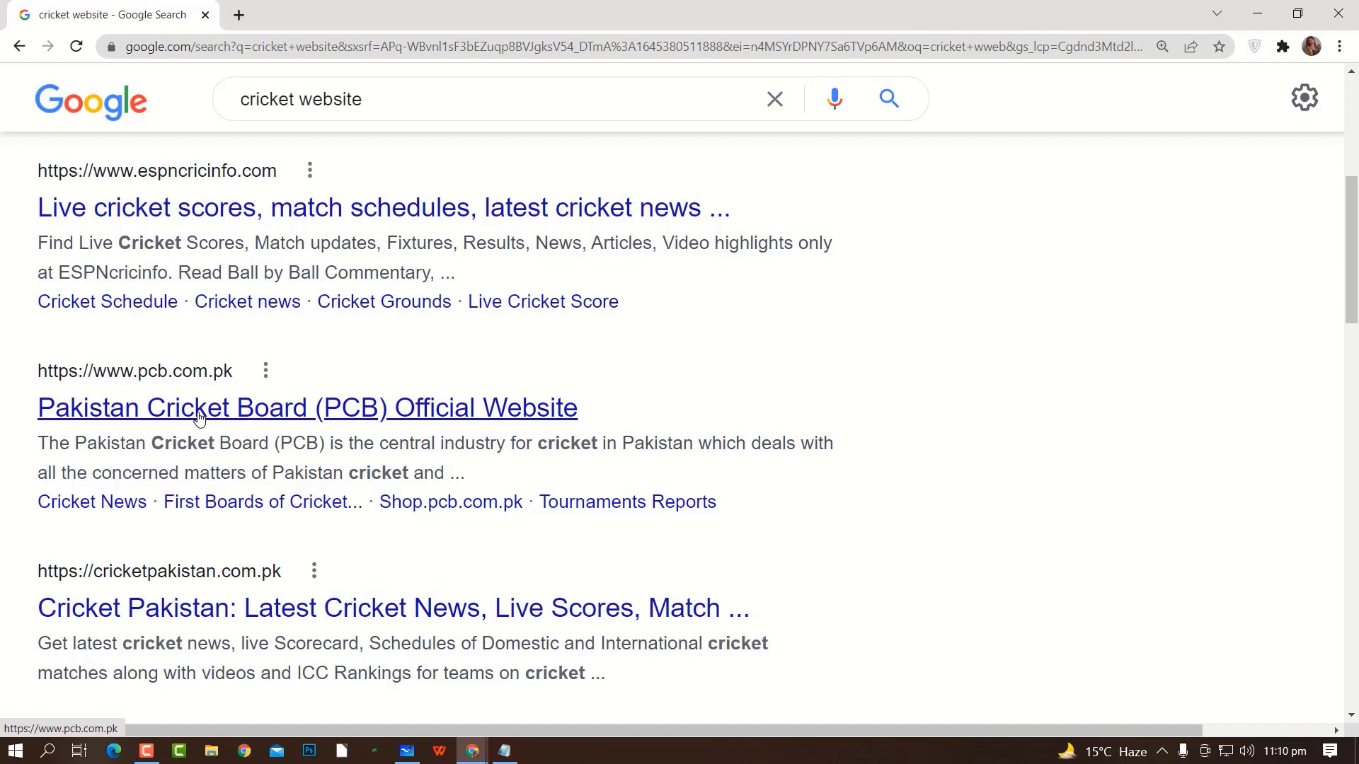
Close the search window and return to Microsoft Whiteboard
{"action": "left_click", "coordinate": [205, 15]}
{"action": "left_click", "coordinate": [410, 14]}
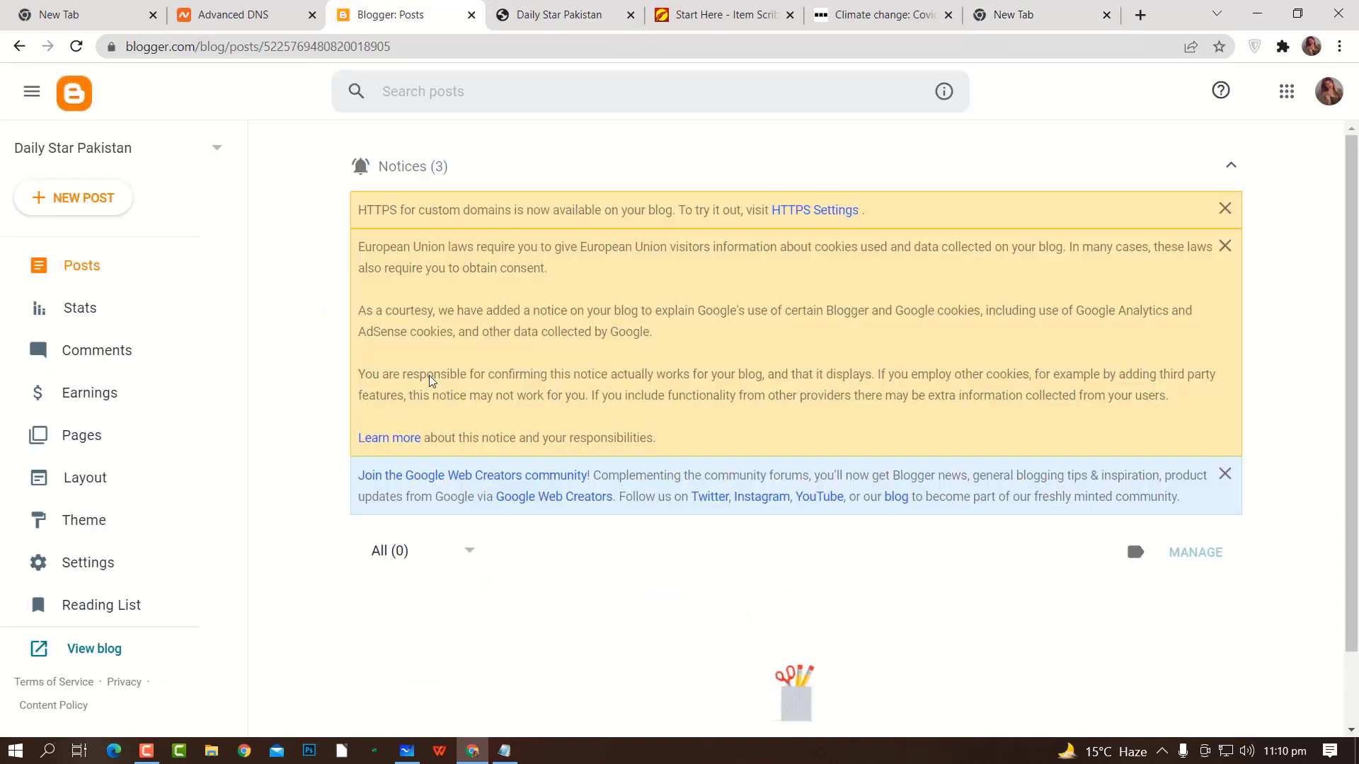
{"action": "left_click", "coordinate": [407, 750]}
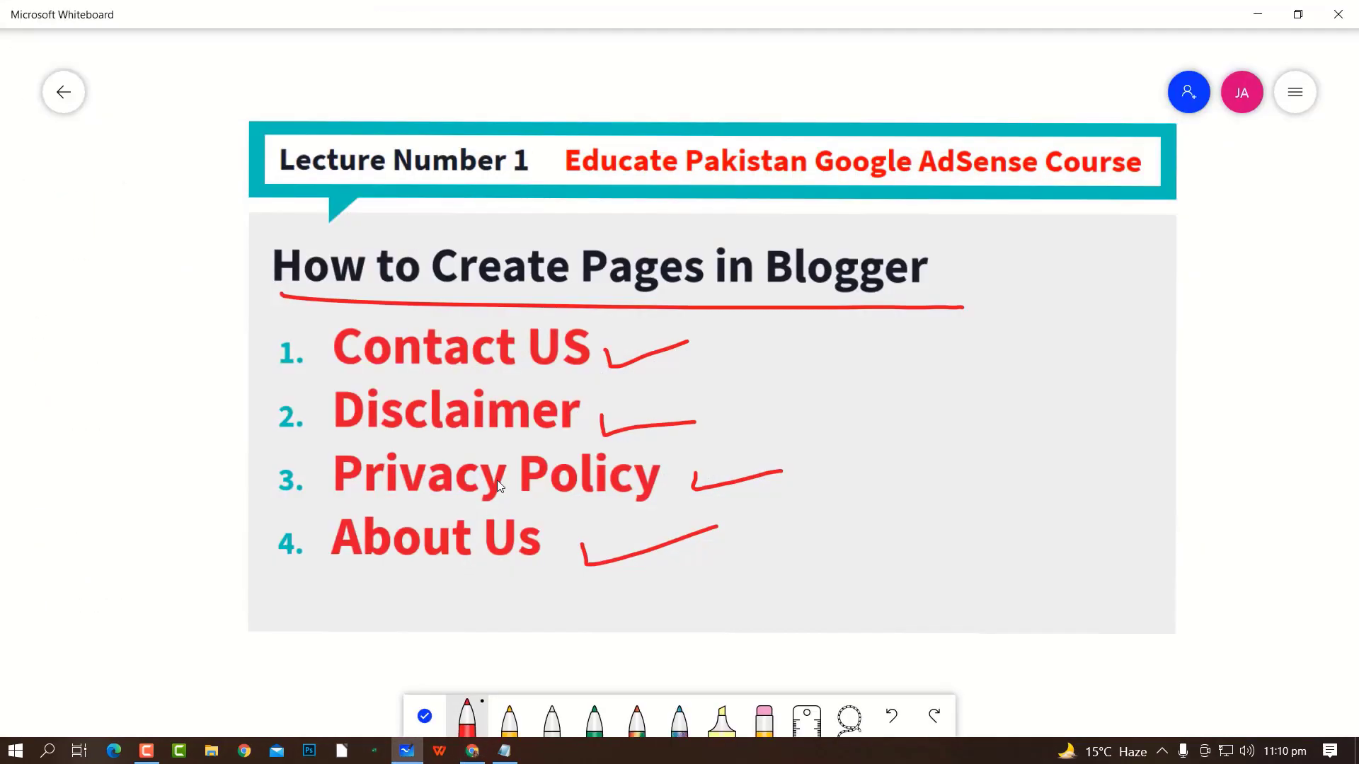